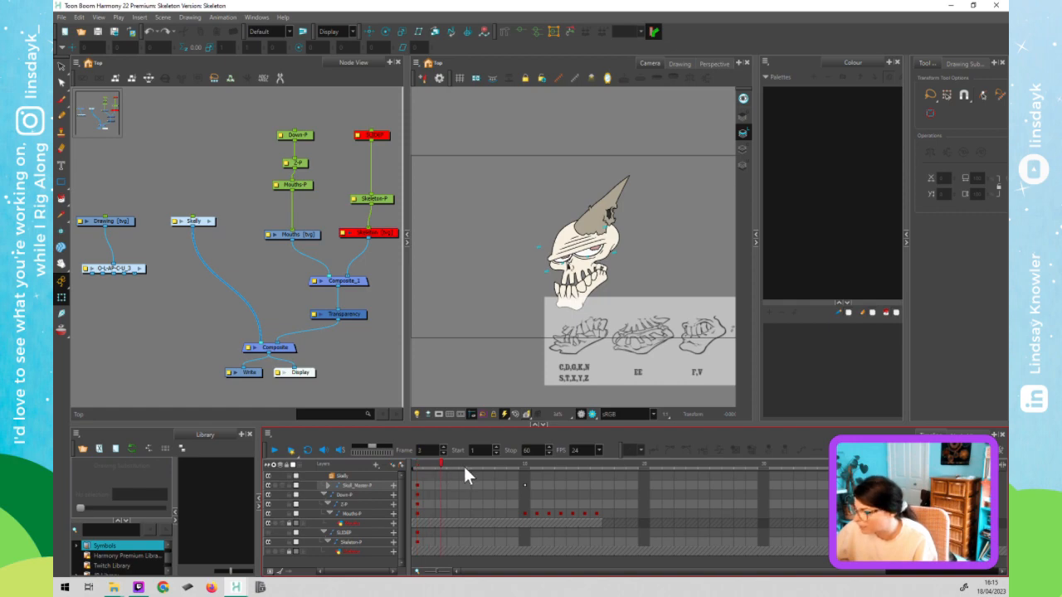
# - Go to frame 10 and examine the row of phoneme mouth sketches on the reference chart, from C,D,G,K,N to O
pyautogui.moveTo(464, 466)
pyautogui.mouseDown()
pyautogui.moveTo(592, 469)
pyautogui.moveTo(525, 481)
pyautogui.mouseUp()
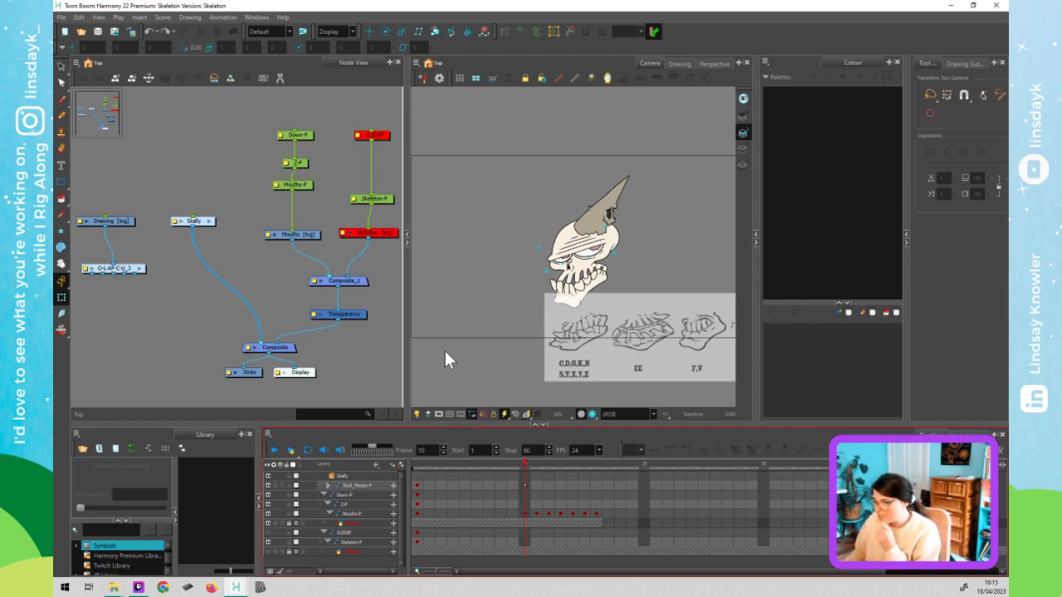
pyautogui.click(632, 342)
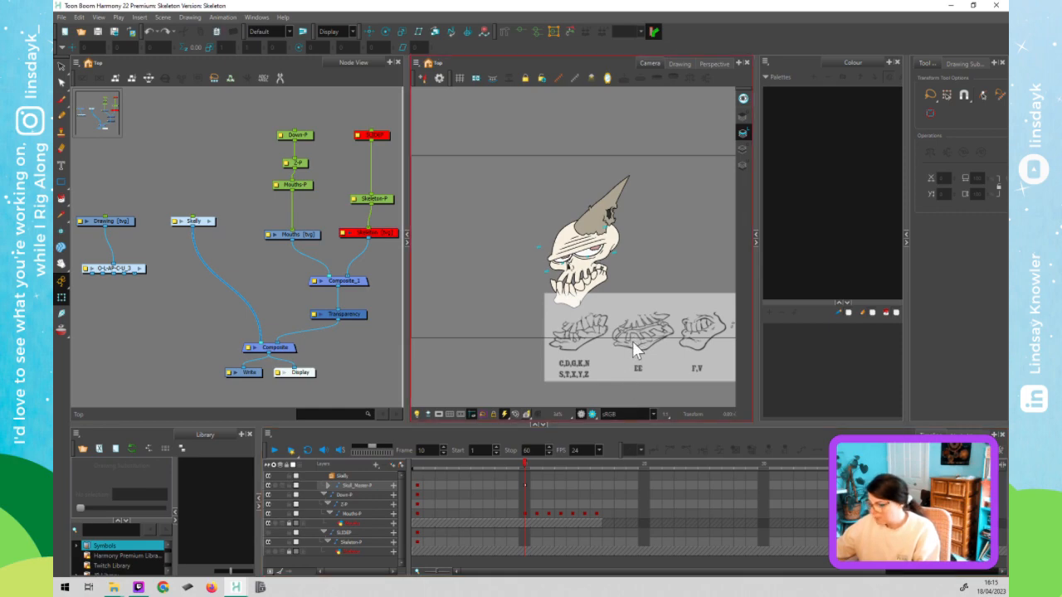
pyautogui.scroll(4, 632, 340)
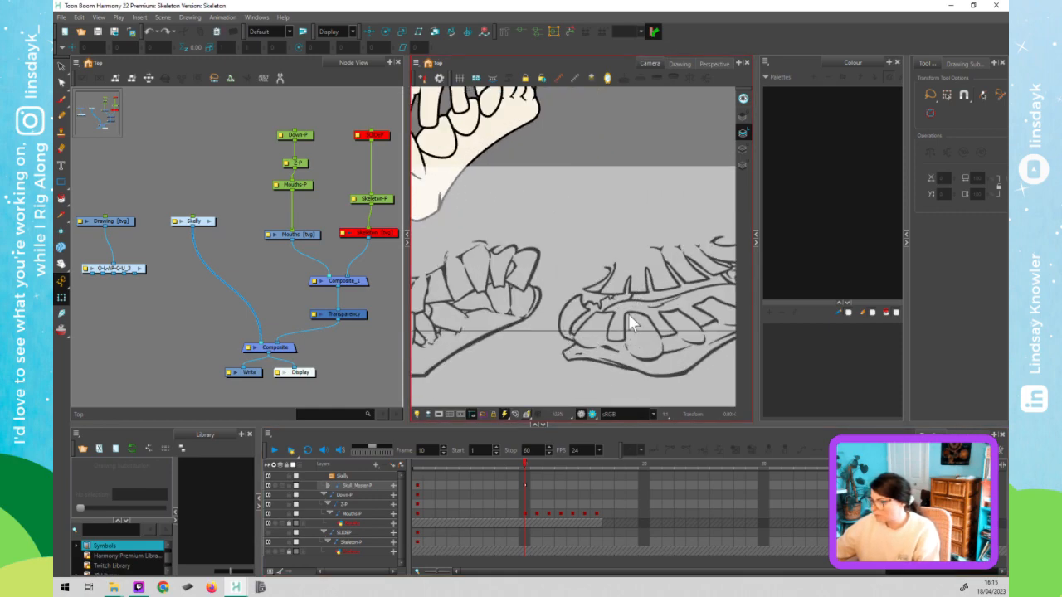
pyautogui.moveTo(651, 364); pyautogui.dragTo(440, 348)
pyautogui.moveTo(609, 330); pyautogui.dragTo(448, 324)
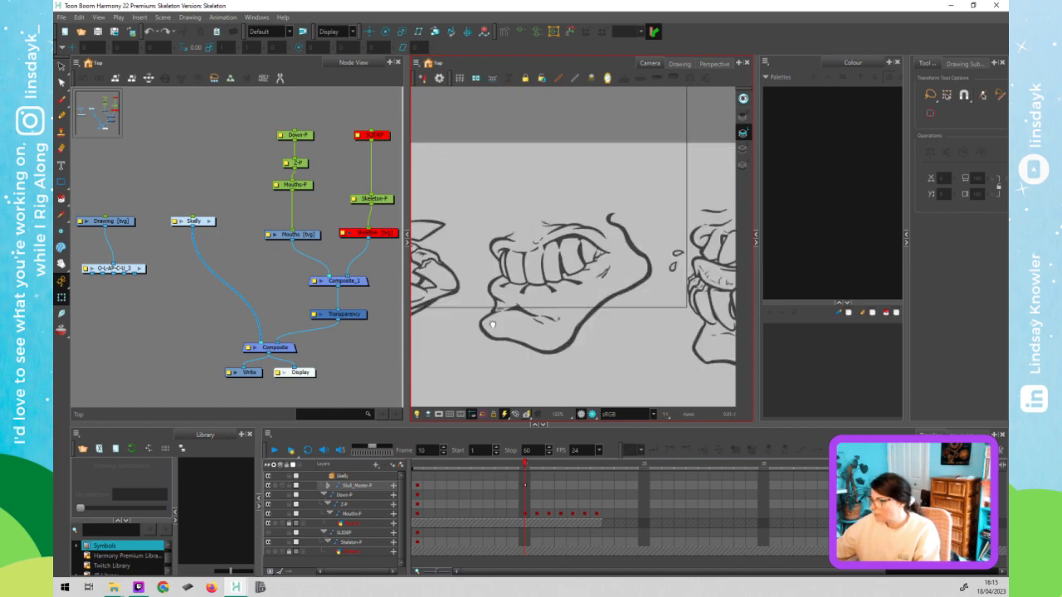
pyautogui.moveTo(652, 324); pyautogui.dragTo(488, 341)
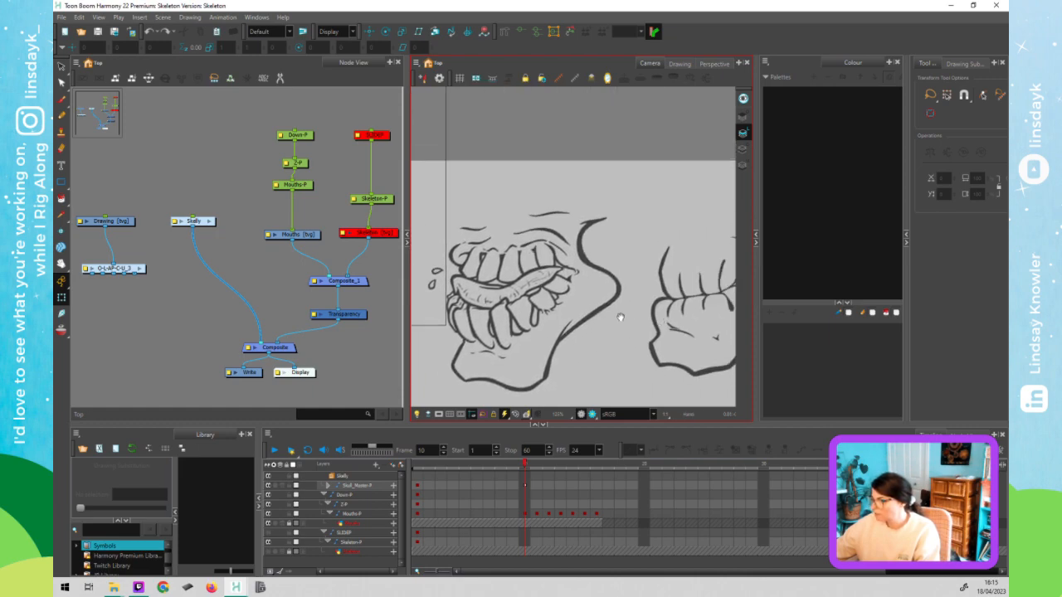
pyautogui.moveTo(620, 316); pyautogui.dragTo(411, 293)
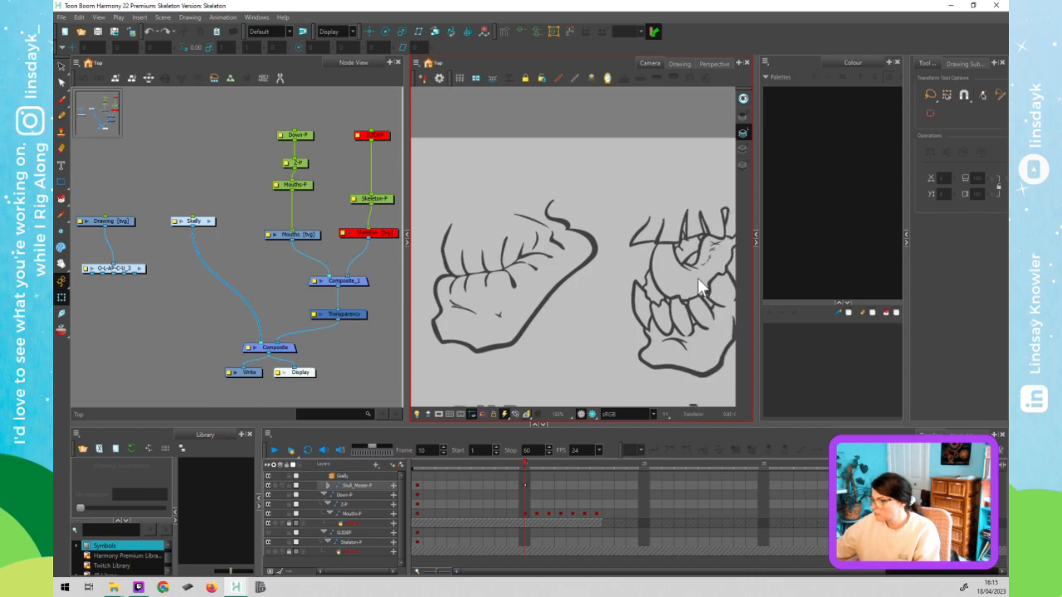
pyautogui.moveTo(710, 291); pyautogui.dragTo(551, 295)
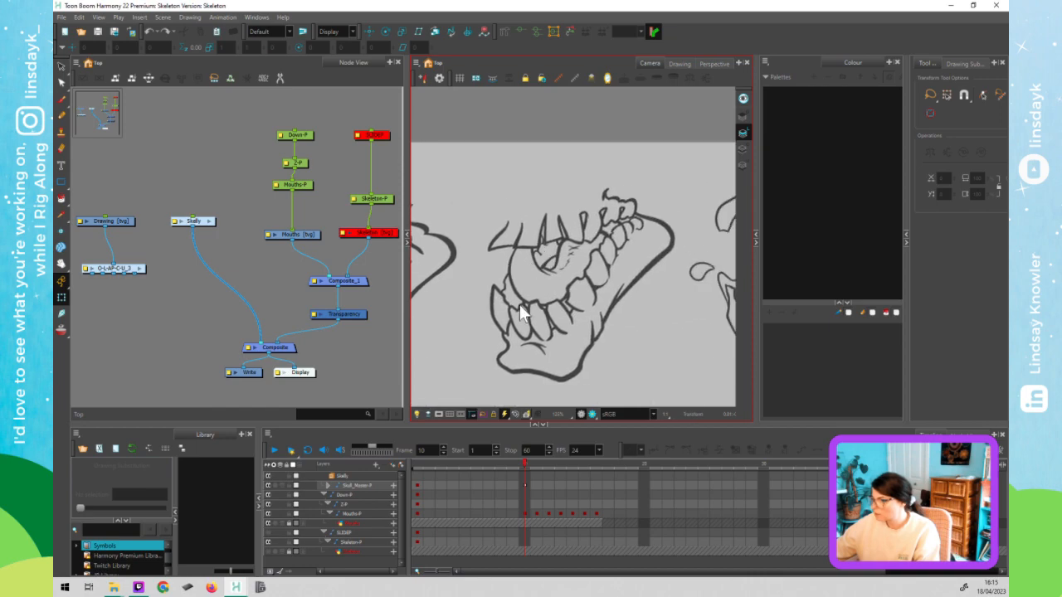
pyautogui.moveTo(676, 325); pyautogui.dragTo(430, 309)
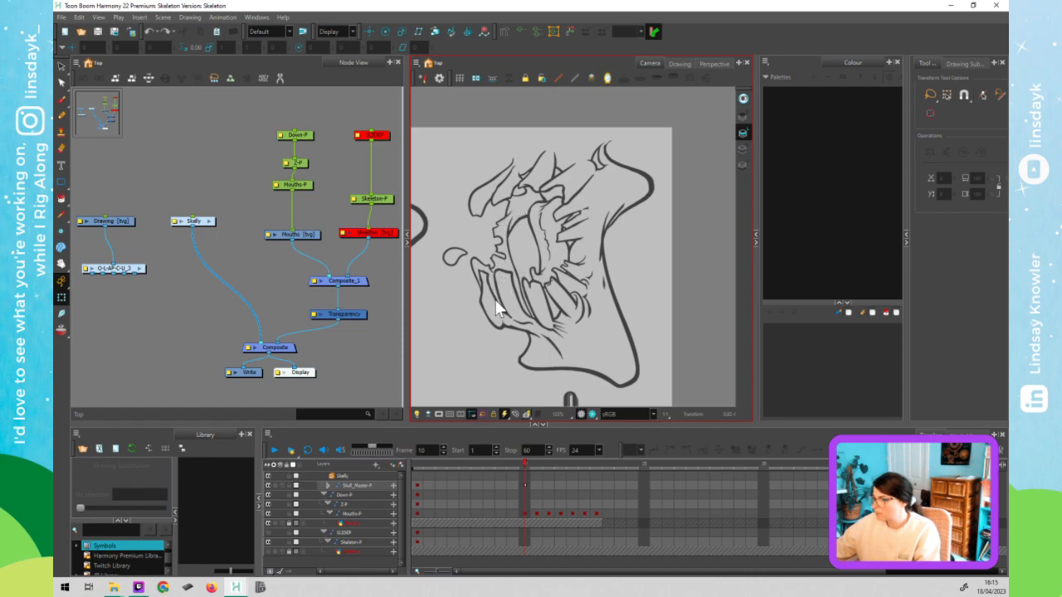
pyautogui.scroll(-4, 456, 335)
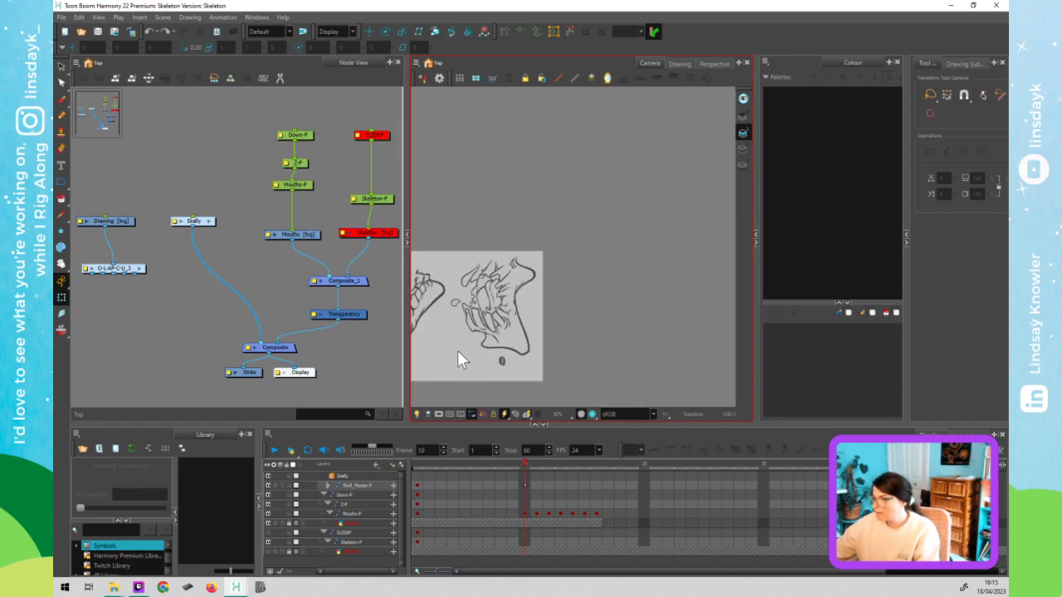
pyautogui.moveTo(450, 356); pyautogui.dragTo(629, 354)
pyautogui.moveTo(477, 354); pyautogui.dragTo(583, 349)
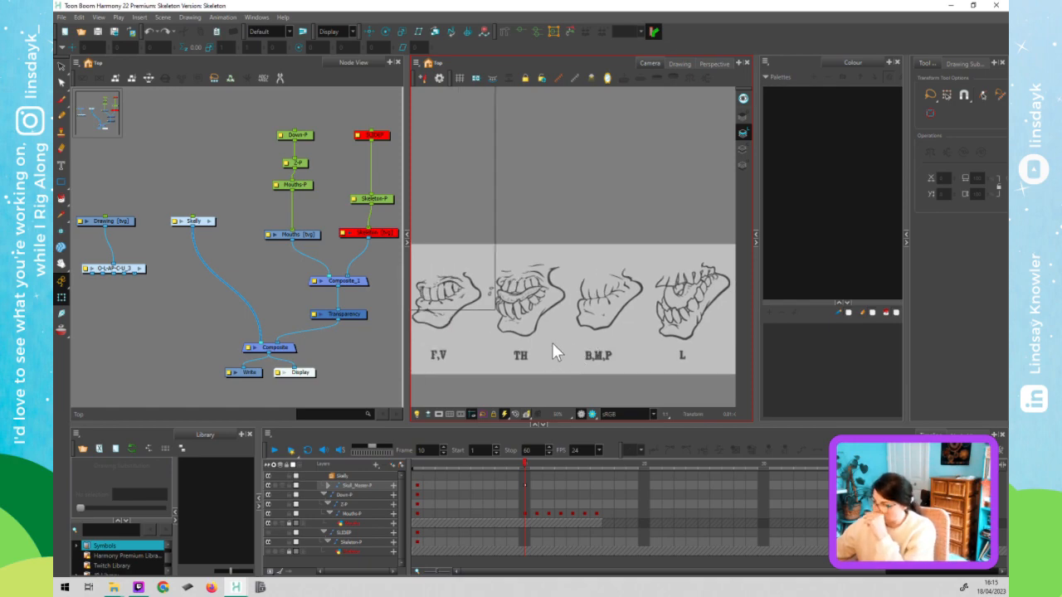
pyautogui.moveTo(506, 372); pyautogui.dragTo(687, 370)
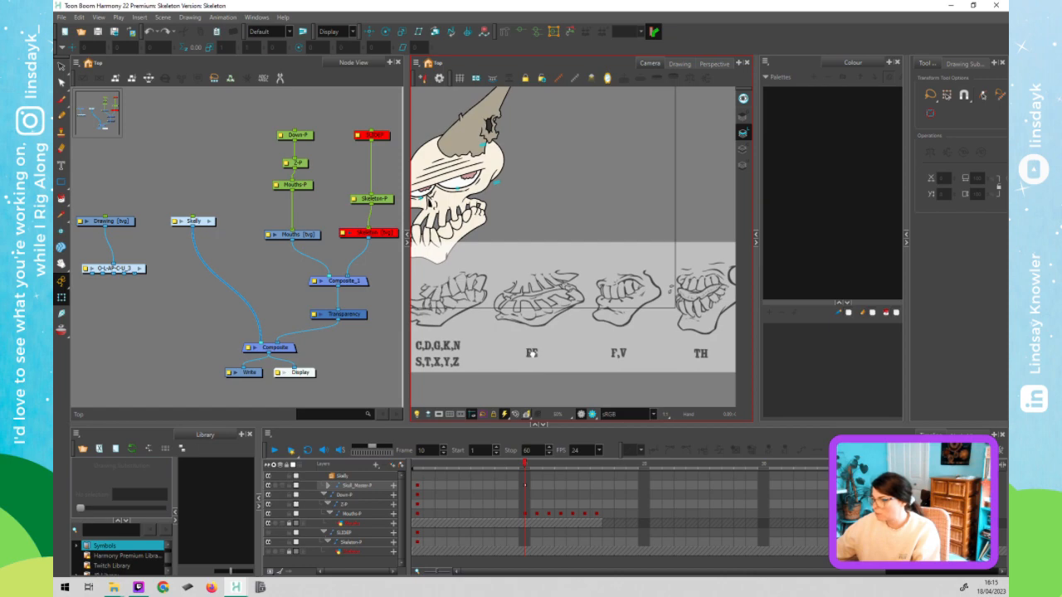
pyautogui.moveTo(477, 342); pyautogui.dragTo(523, 339)
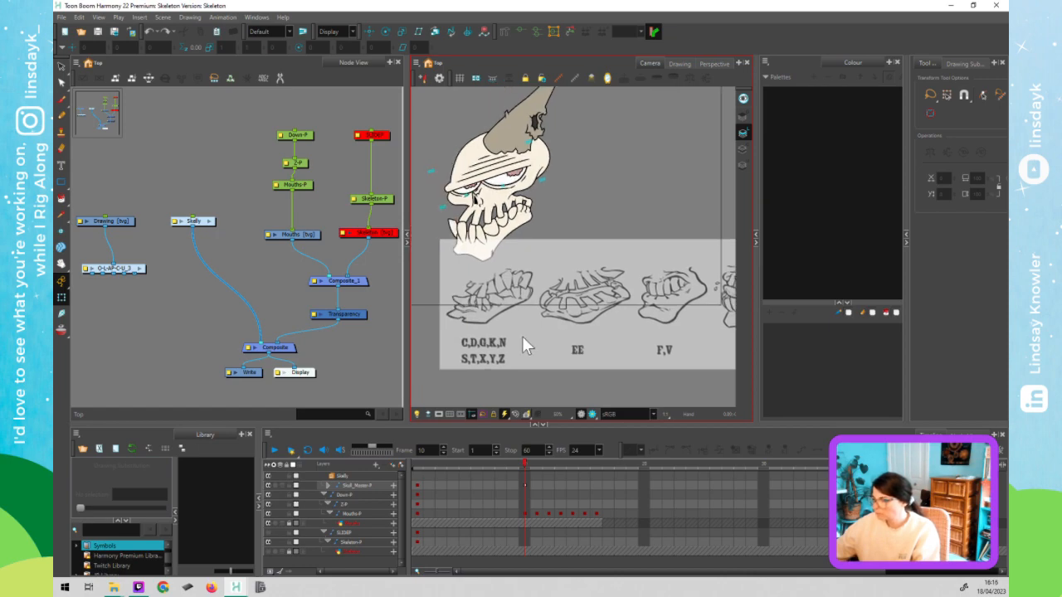
# - Check which pegs inside the Skelly group control the upper teeth and the lower jaw, and return to the top level
pyautogui.click(226, 220)
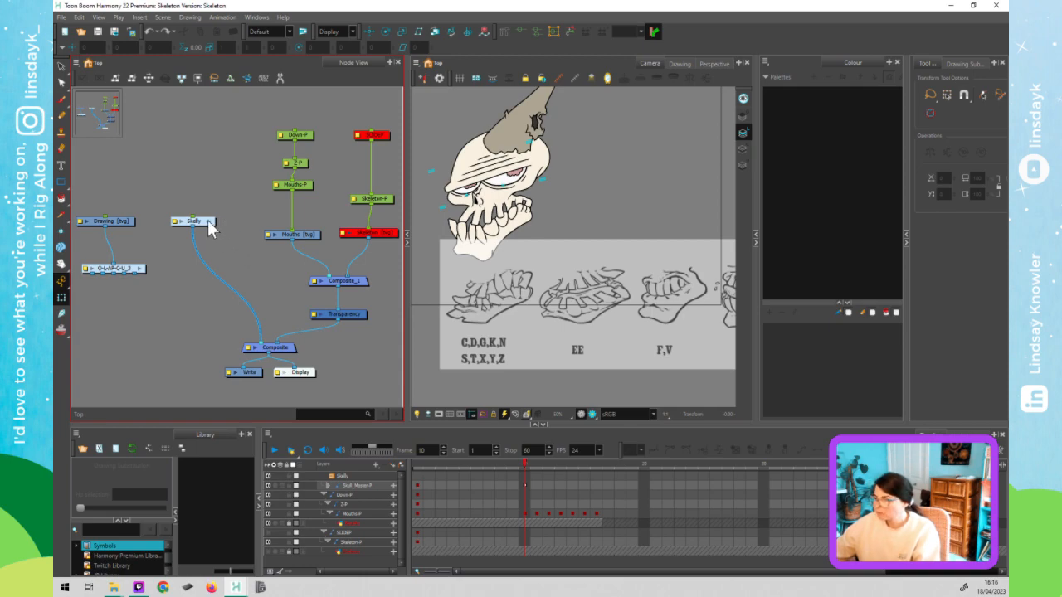
pyautogui.click(209, 222)
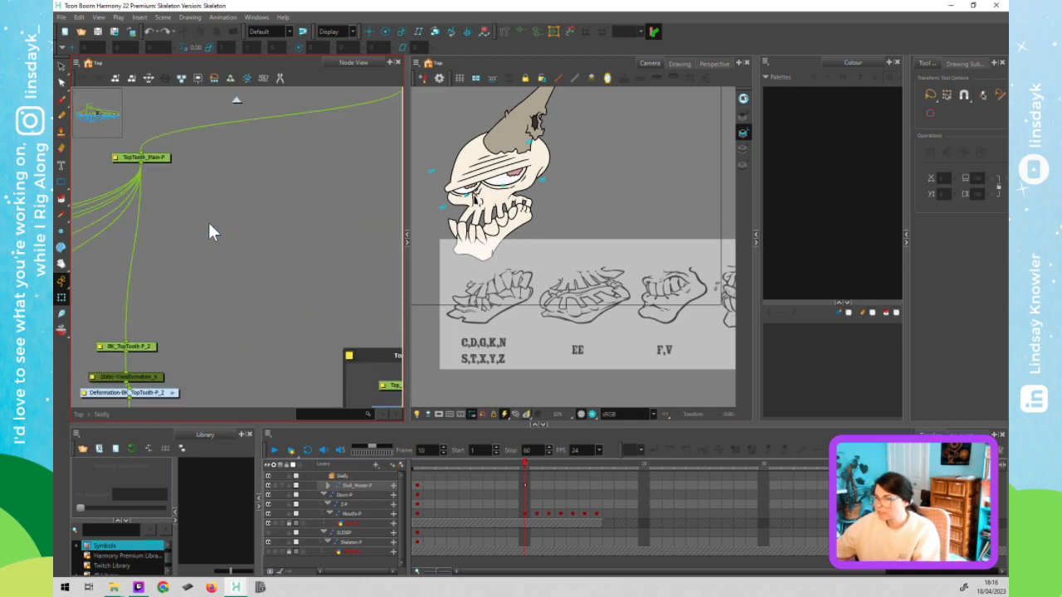
pyautogui.scroll(-2, 286, 278)
pyautogui.scroll(-5, 282, 277)
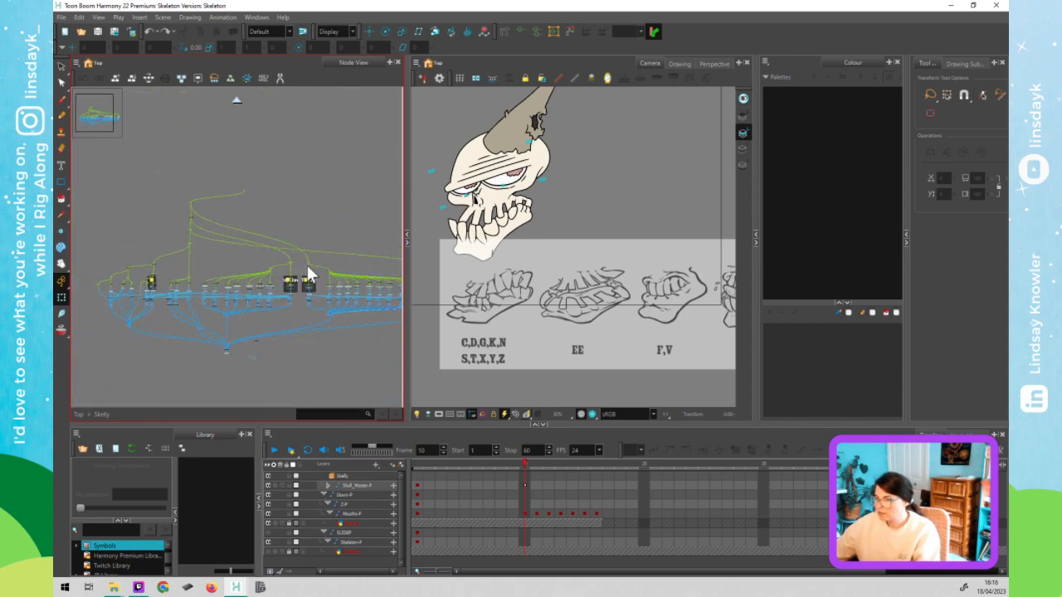
pyautogui.click(299, 267)
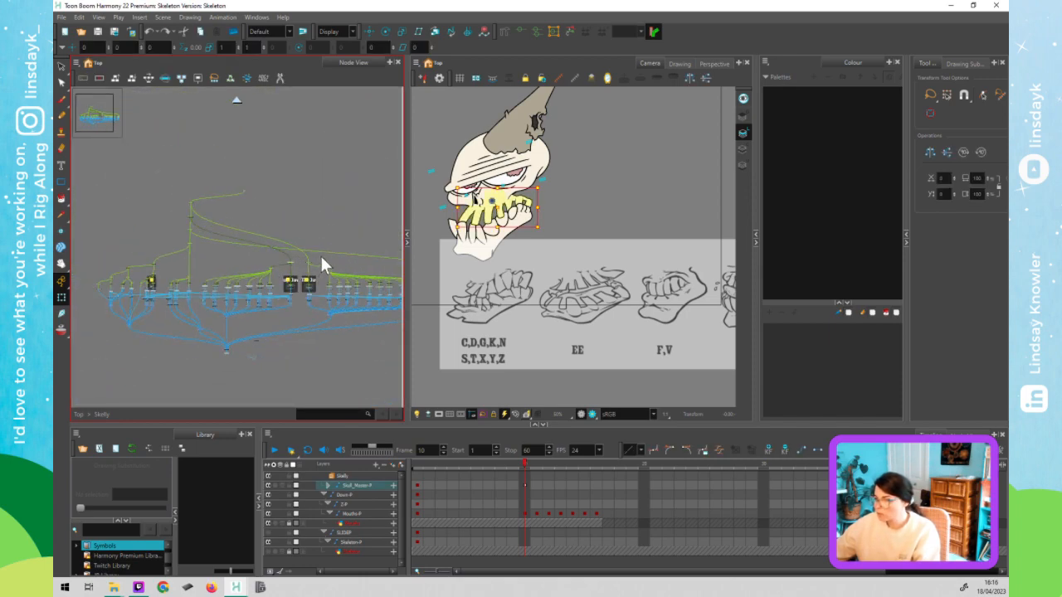
pyautogui.click(303, 267)
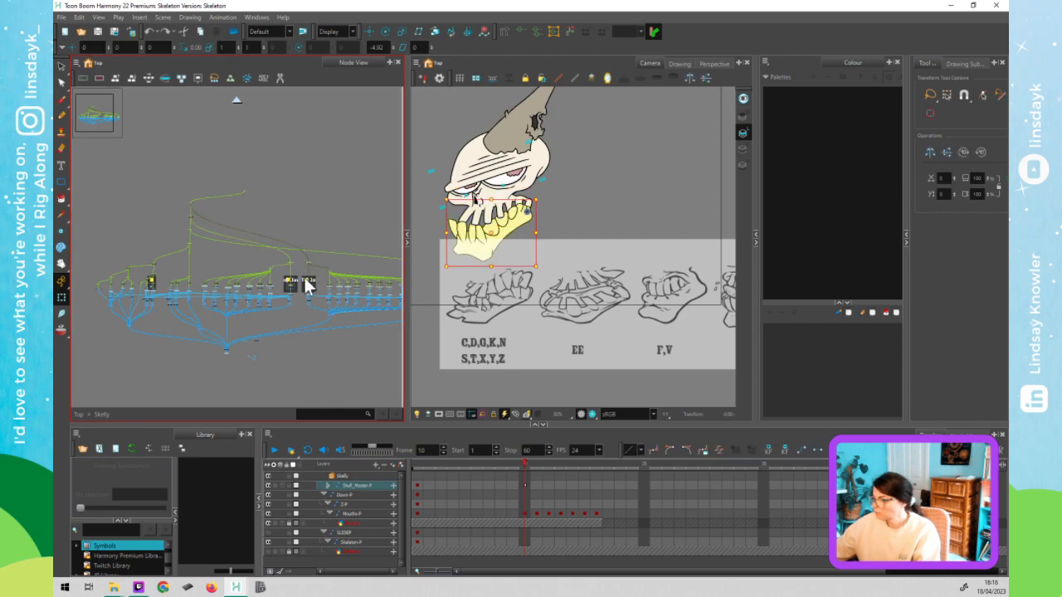
pyautogui.click(235, 102)
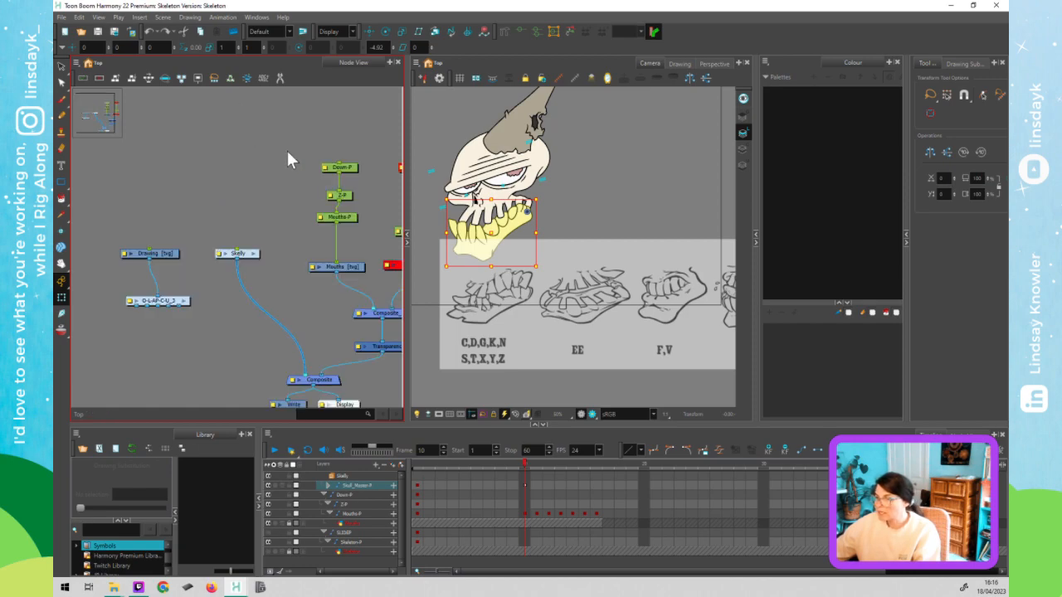
# - Disable the Down-P peg to overlay the mouth sketches on the skull's mouth
pyautogui.click(249, 195)
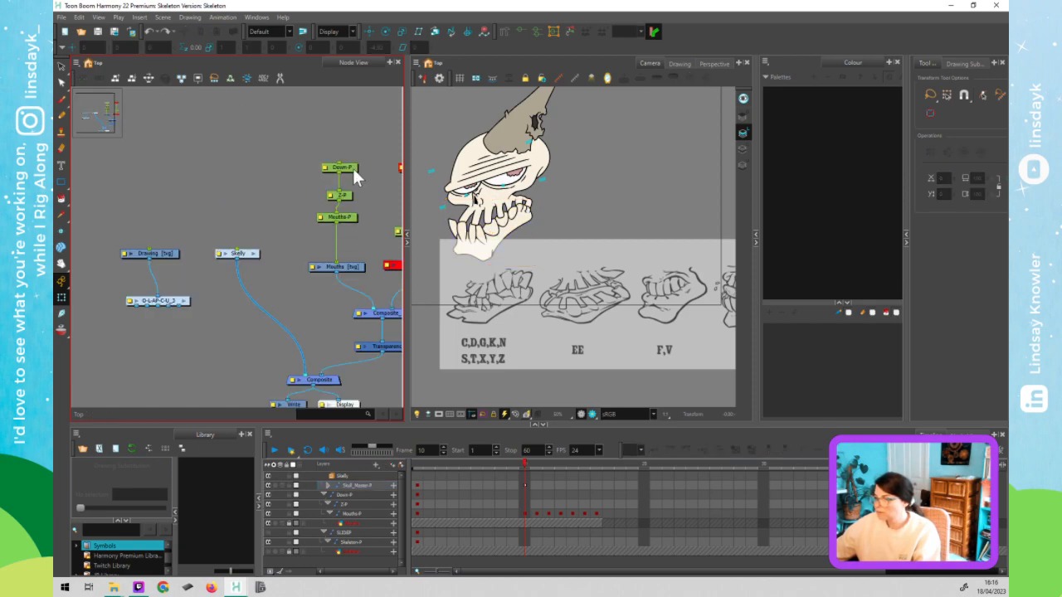
pyautogui.click(353, 168)
pyautogui.press('d')
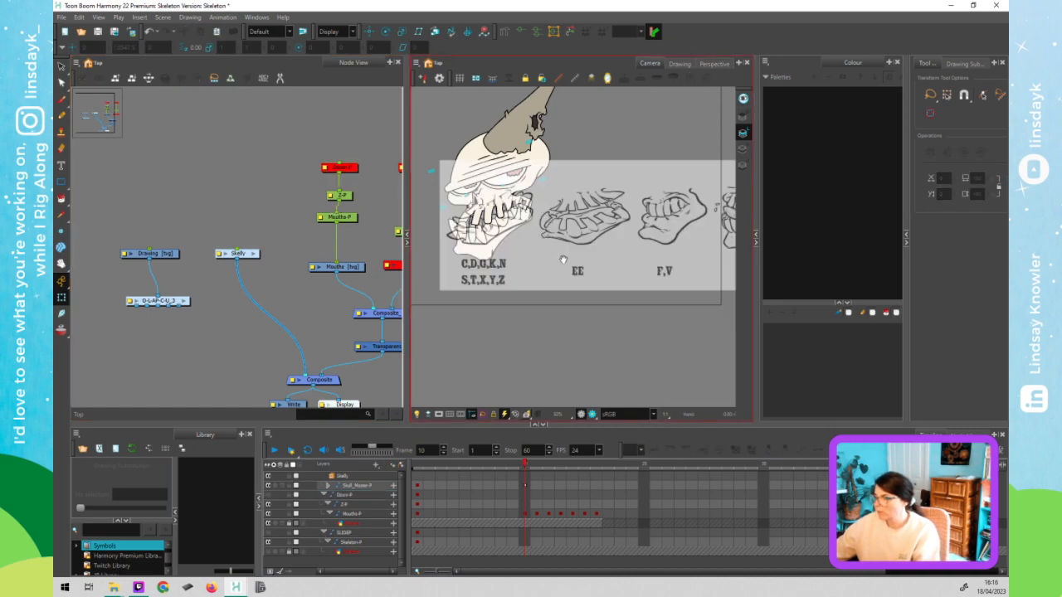
pyautogui.moveTo(513, 230); pyautogui.dragTo(556, 256)
pyautogui.scroll(4, 556, 256)
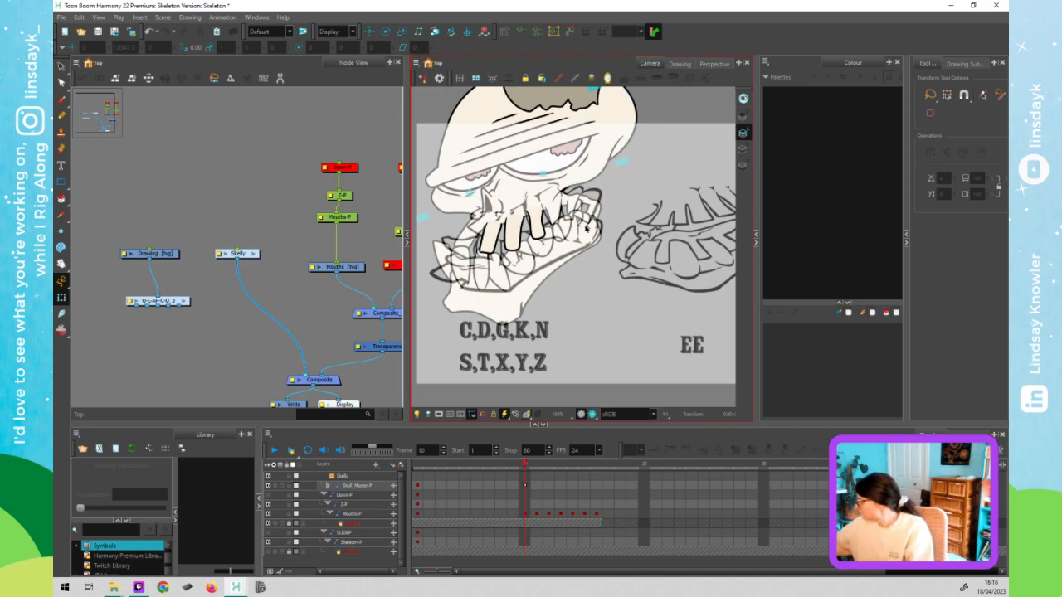
# - Select the skull's lower jaw drawing to check it, and enter the Skelly group again
pyautogui.click(320, 299)
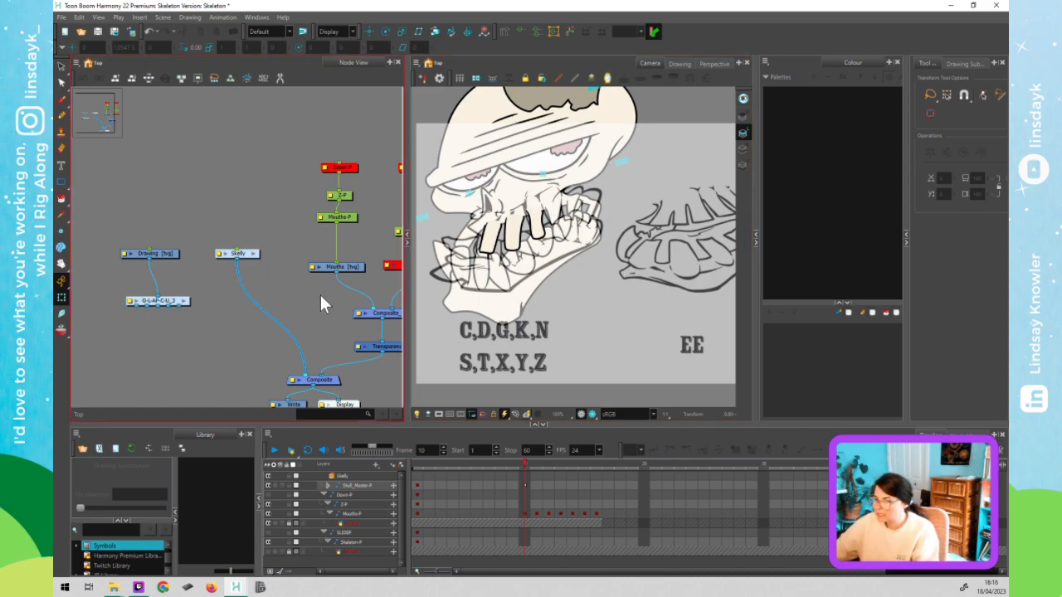
pyautogui.click(497, 308)
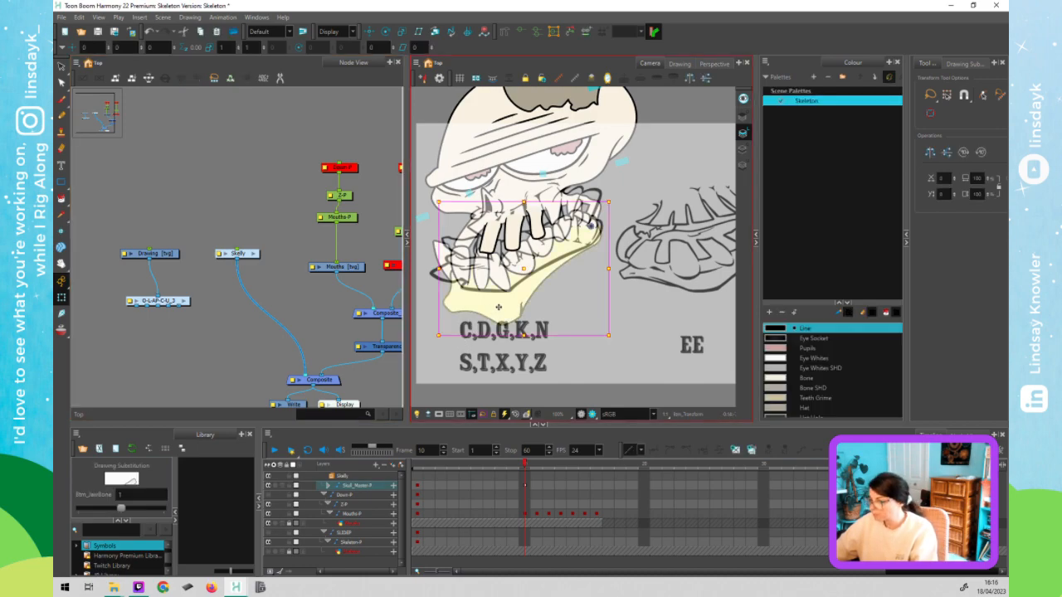
pyautogui.click(277, 273)
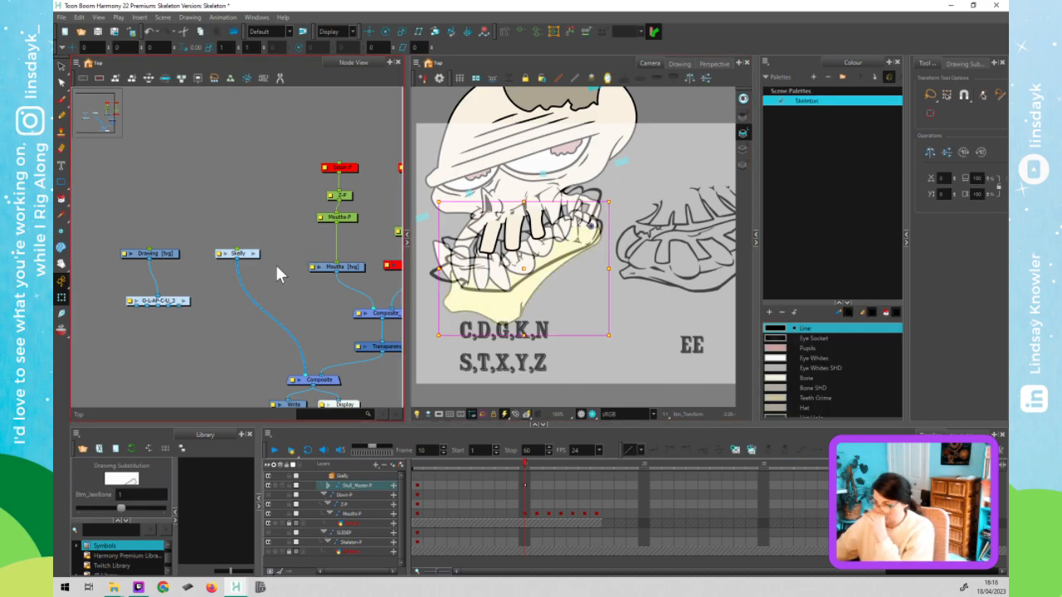
pyautogui.click(258, 252)
pyautogui.click(254, 254)
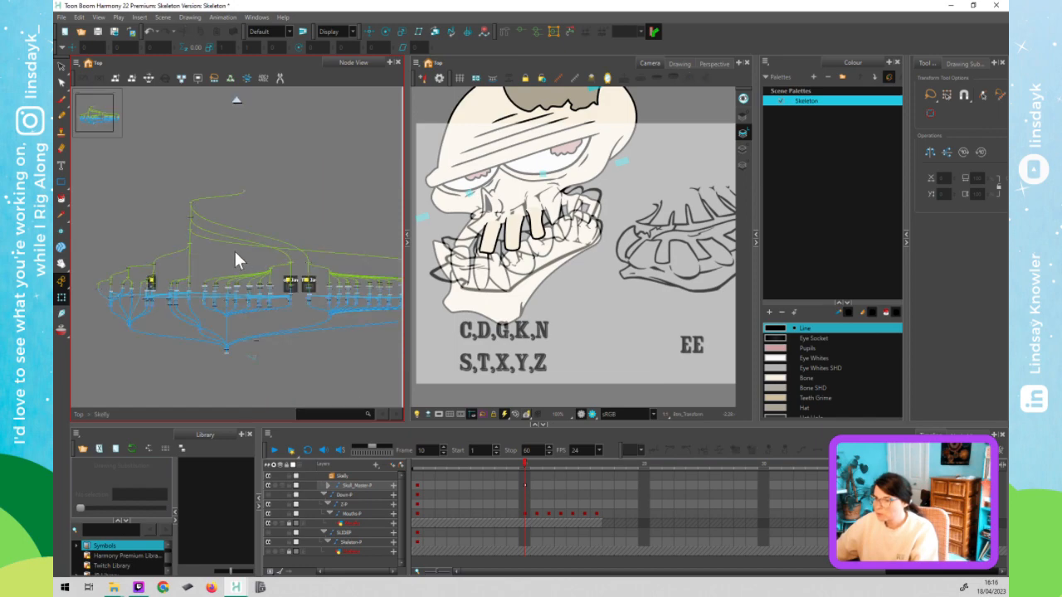
# - Check a lower front tooth and the peg that controls all the upper teeth
pyautogui.click(499, 280)
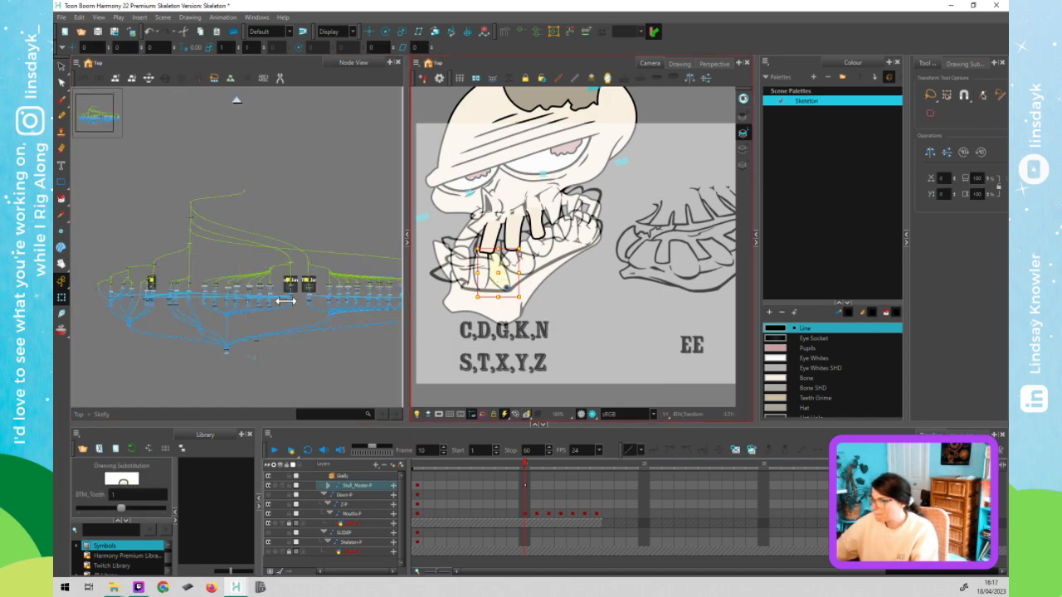
pyautogui.click(285, 271)
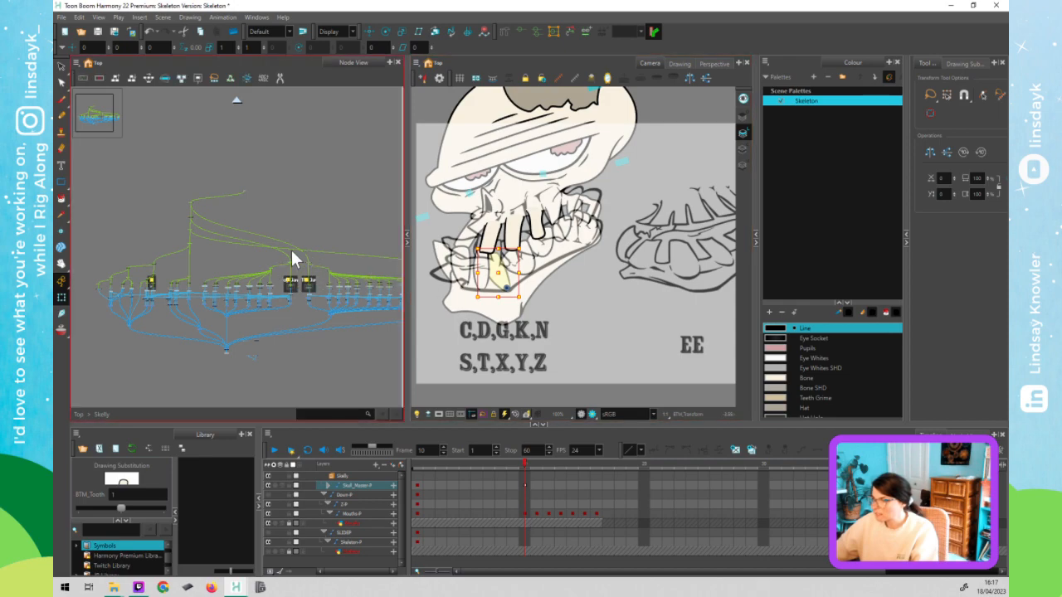
pyautogui.click(225, 262)
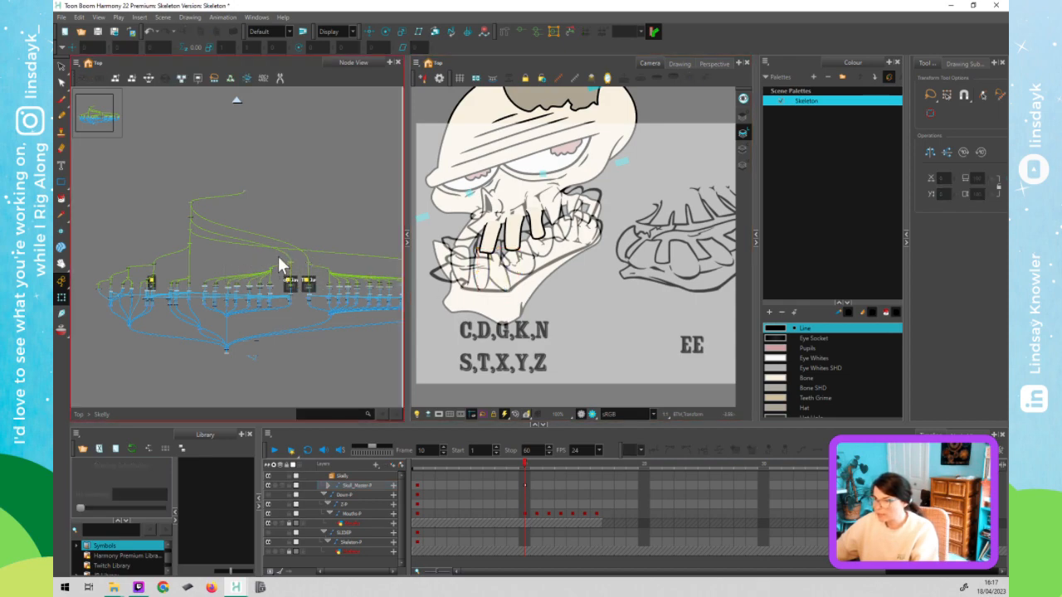
pyautogui.click(293, 264)
pyautogui.moveTo(314, 275); pyautogui.dragTo(278, 246)
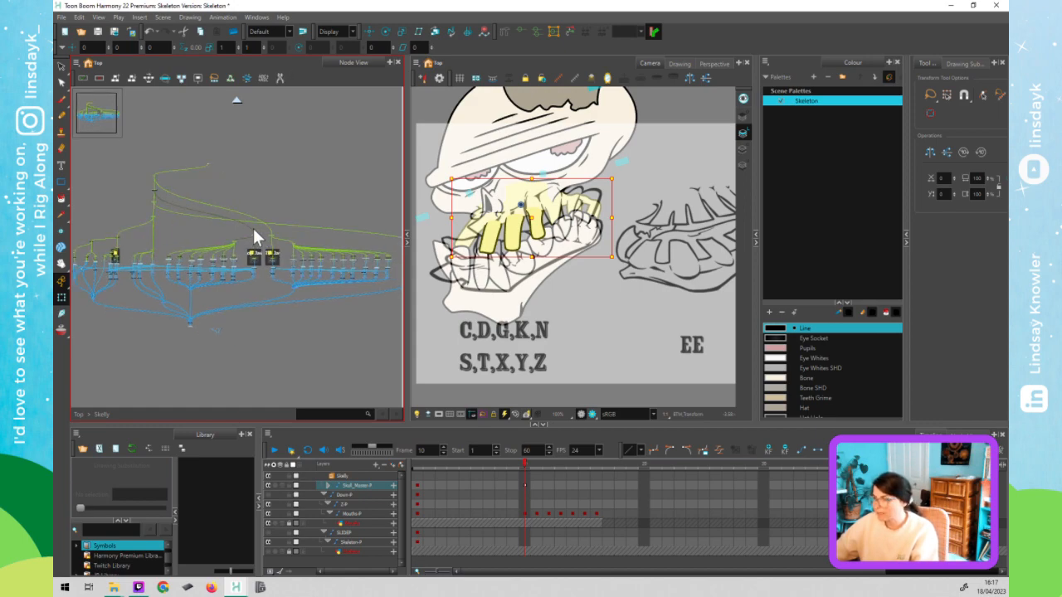
pyautogui.scroll(1, 257, 229)
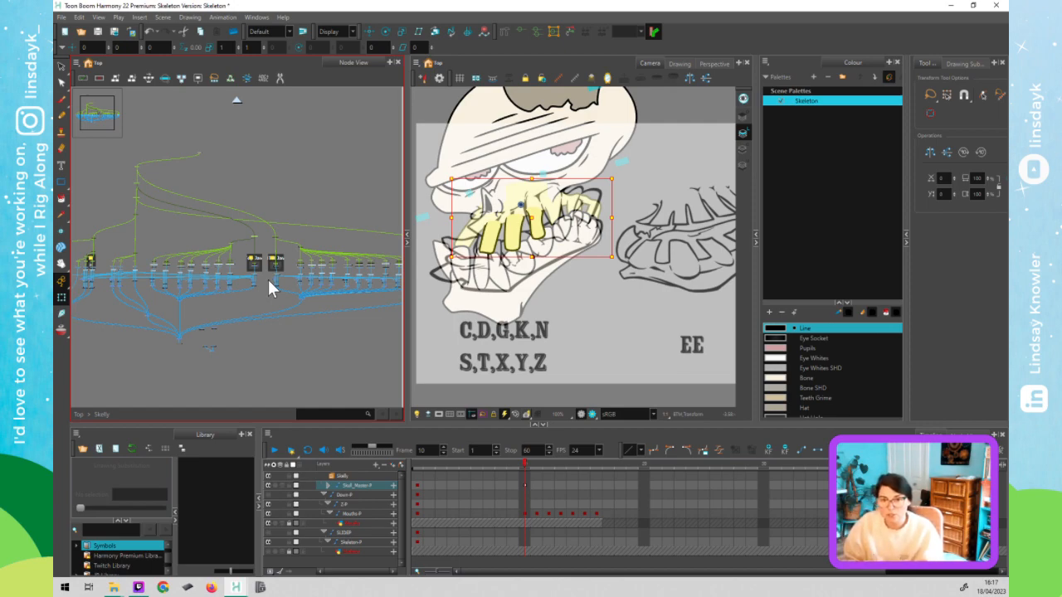
# - Check the skull's large eye layer, clear the selection and look over the Skelly group's node network
pyautogui.click(294, 141)
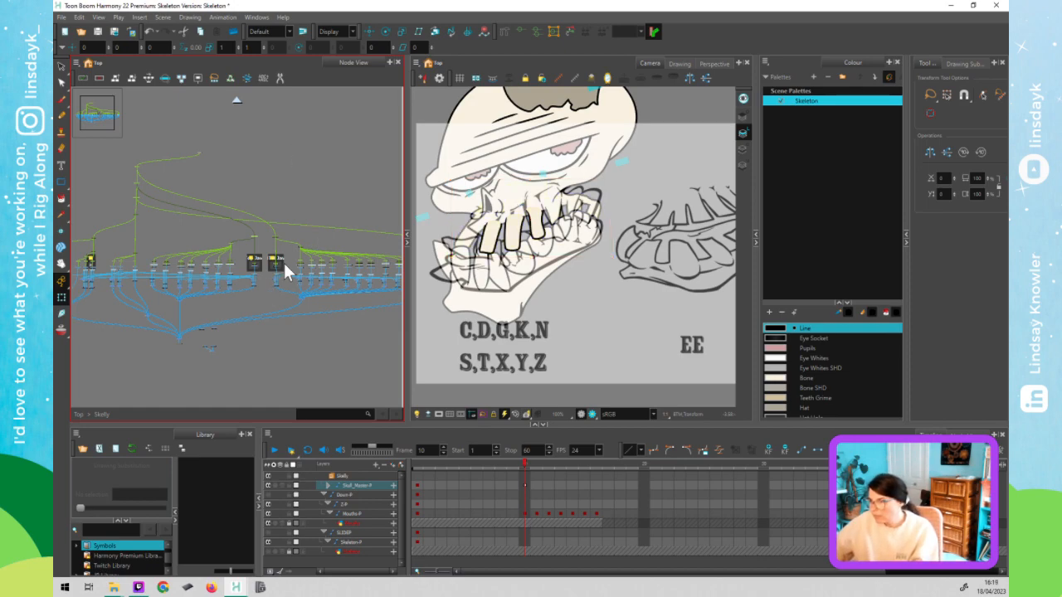
pyautogui.click(546, 162)
pyautogui.click(545, 162)
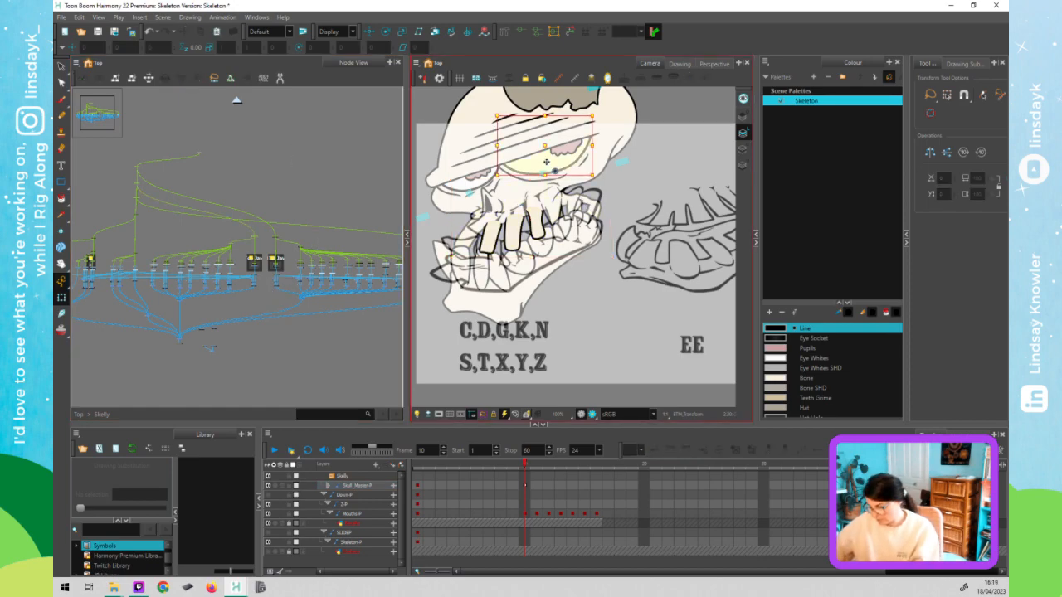
pyautogui.click(342, 179)
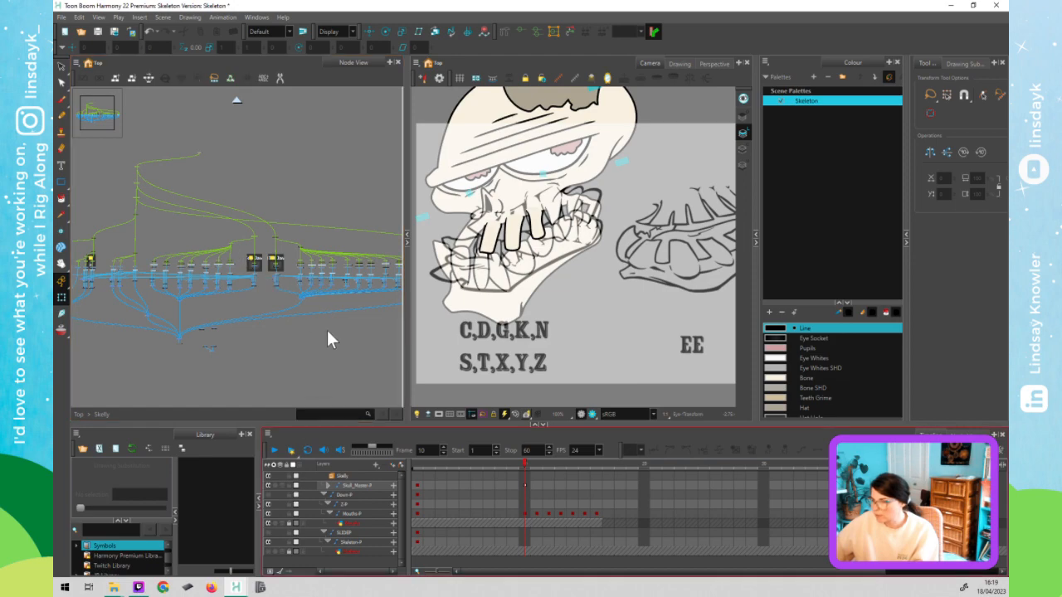
pyautogui.scroll(-2, 247, 334)
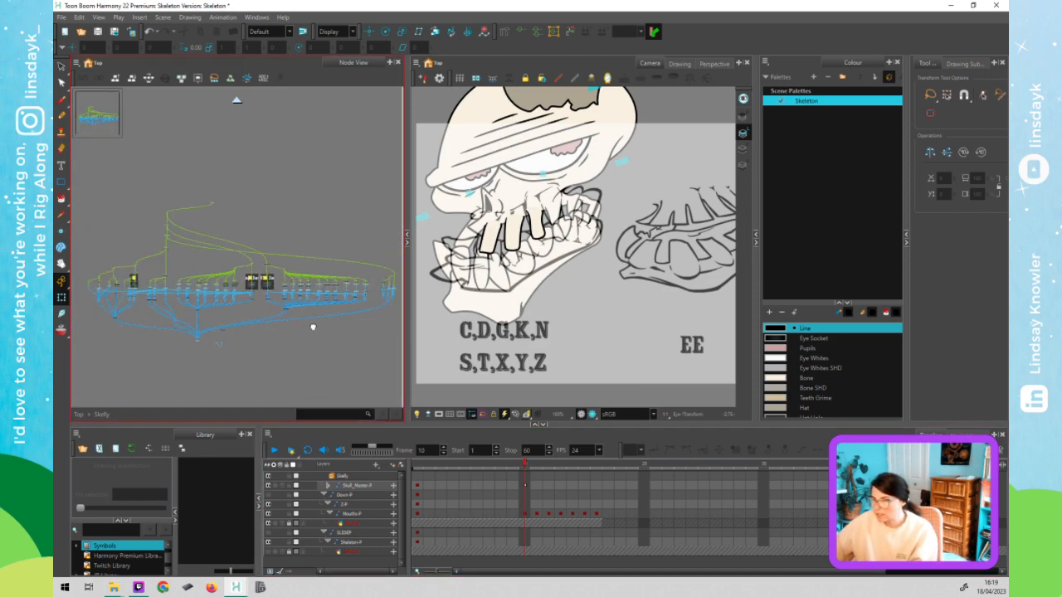
pyautogui.moveTo(278, 259); pyautogui.dragTo(341, 246)
pyautogui.scroll(1, 308, 269)
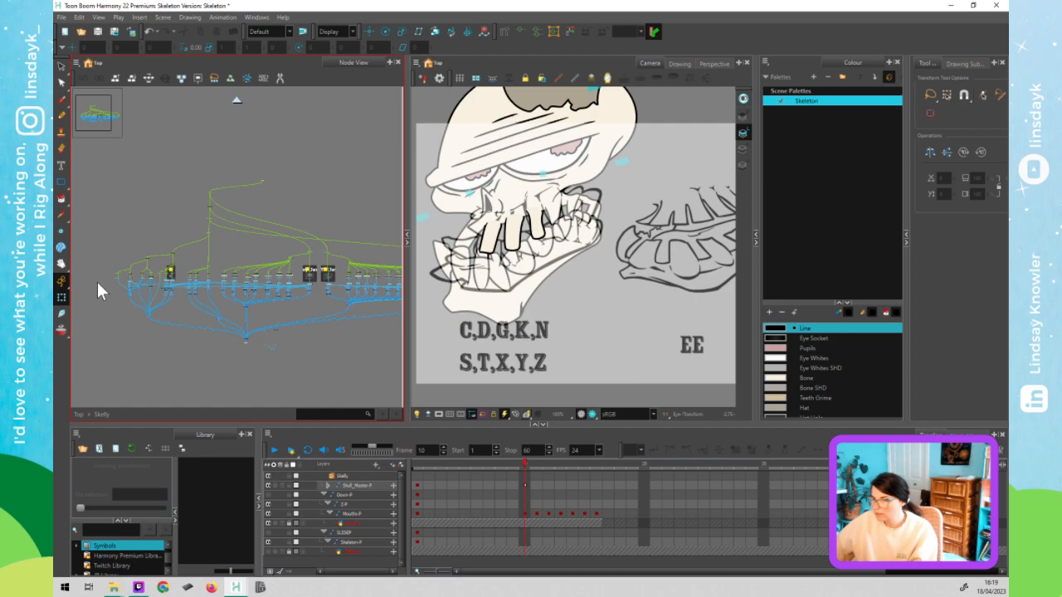
# - Leave the Skelly group and disable the Mouths drawing node to hide the mouth sketches
pyautogui.moveTo(111, 292); pyautogui.dragTo(218, 290)
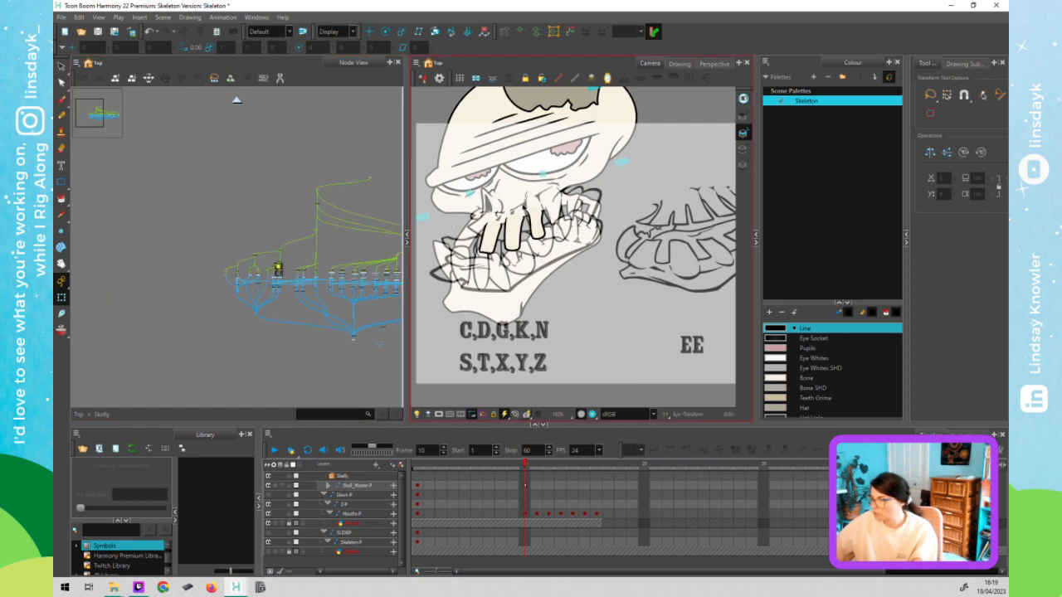
pyautogui.click(236, 100)
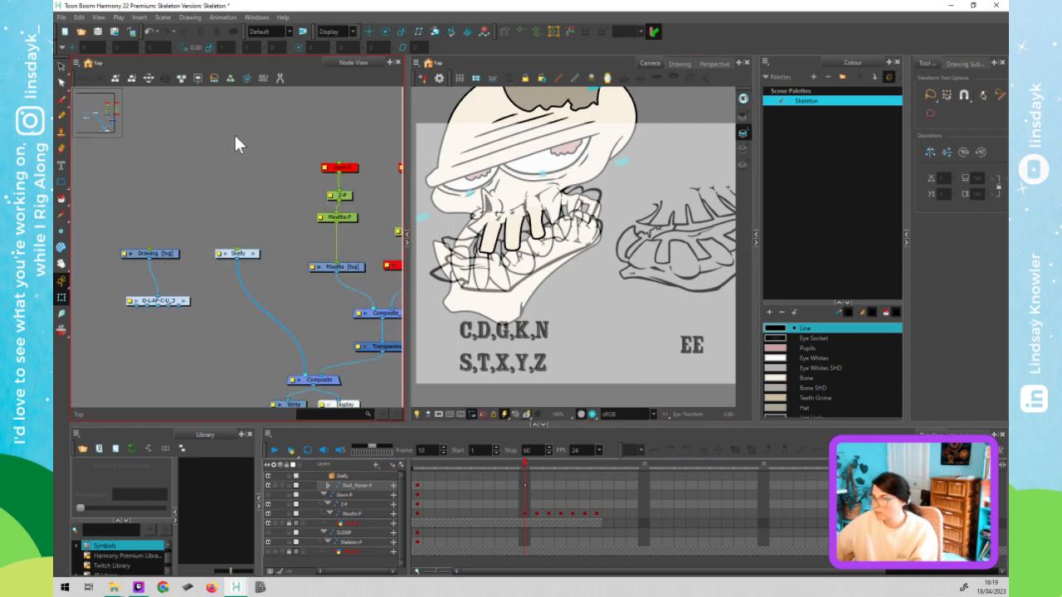
pyautogui.moveTo(307, 251); pyautogui.dragTo(308, 283)
pyautogui.press('d')
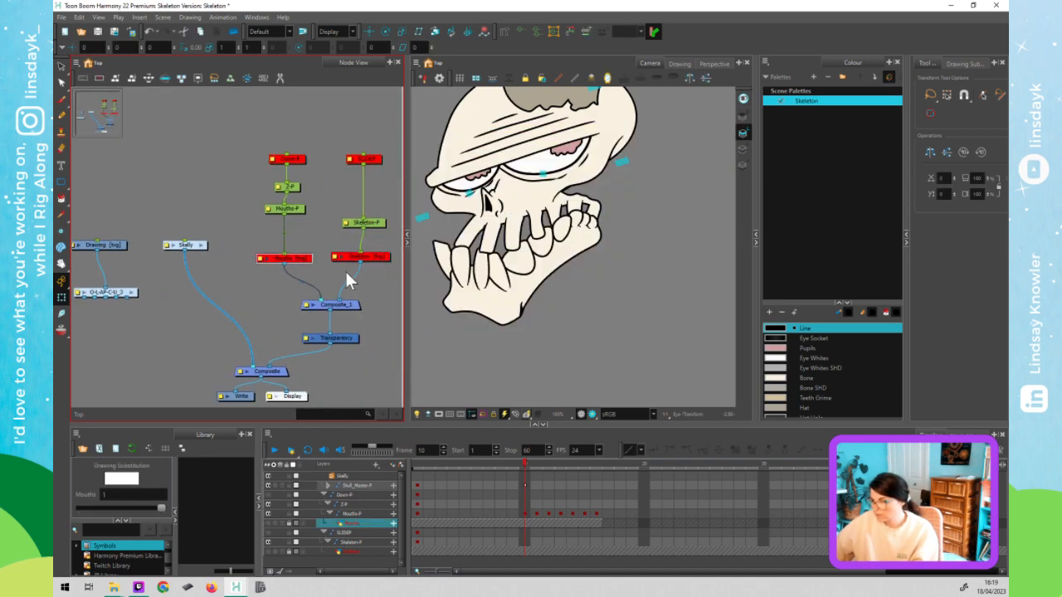
# - Enable the Skeleton drawing node to show the reference artwork behind the skull rig
pyautogui.click(346, 270)
pyautogui.moveTo(388, 236); pyautogui.dragTo(392, 268)
pyautogui.press('d')
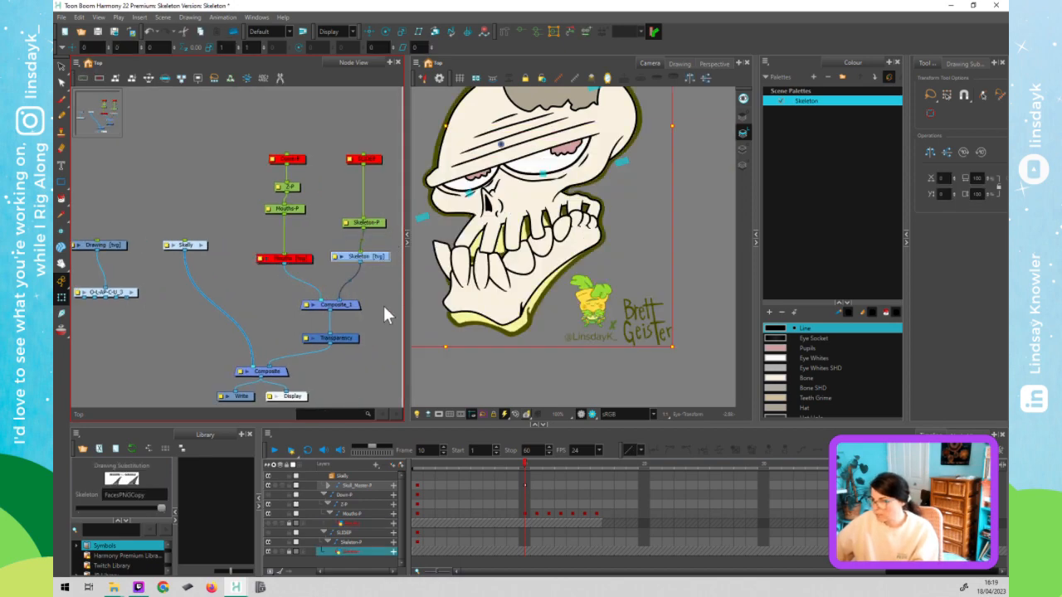
pyautogui.scroll(-5, 461, 322)
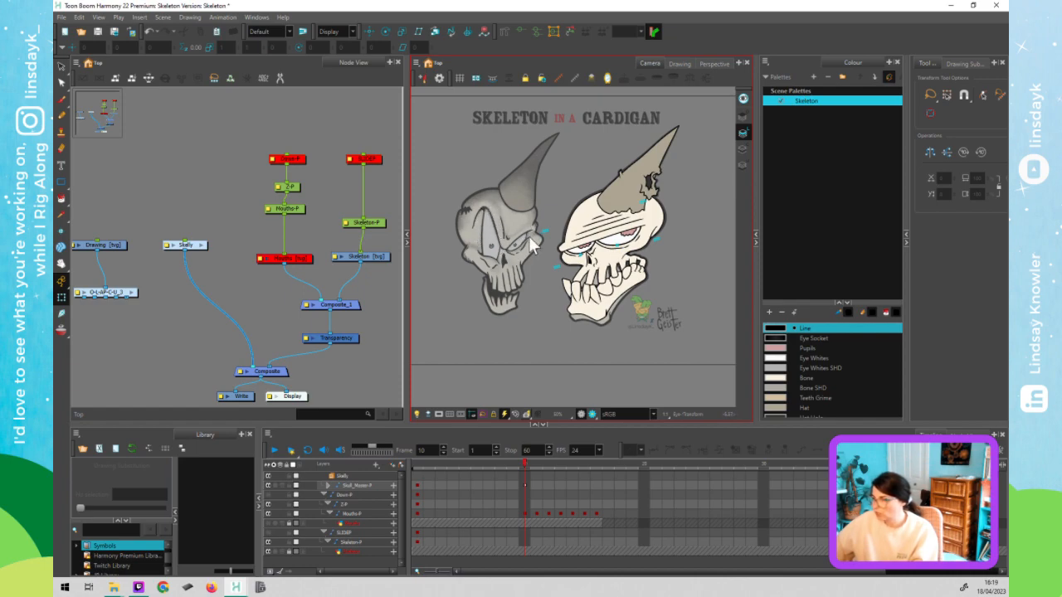
# - Enter the Skelly group, check the forehead crease drawing and select the Brows drawing node
pyautogui.click(301, 274)
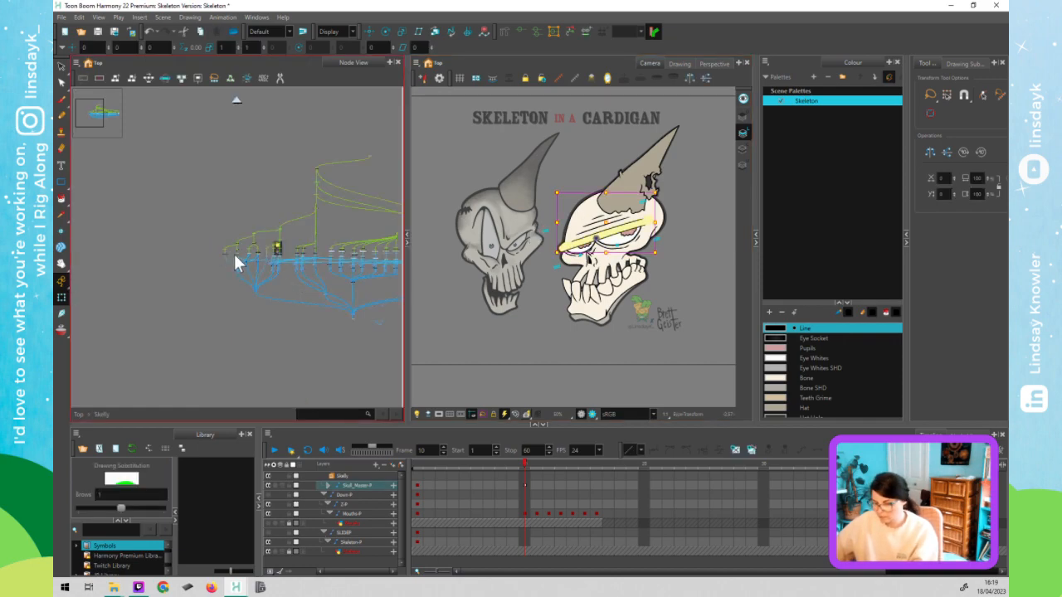
pyautogui.scroll(6, 234, 255)
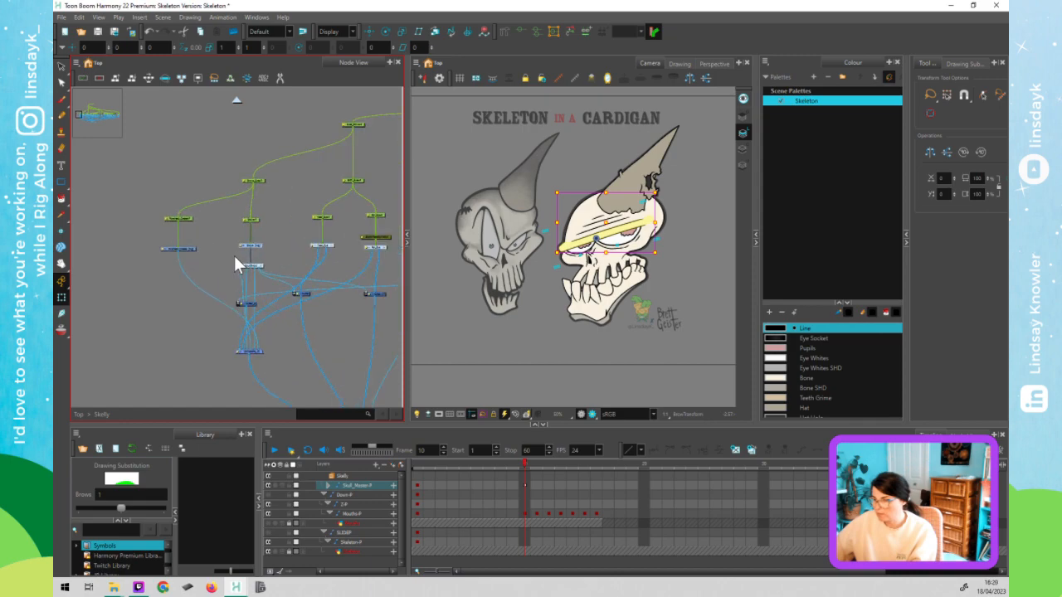
pyautogui.scroll(5, 235, 257)
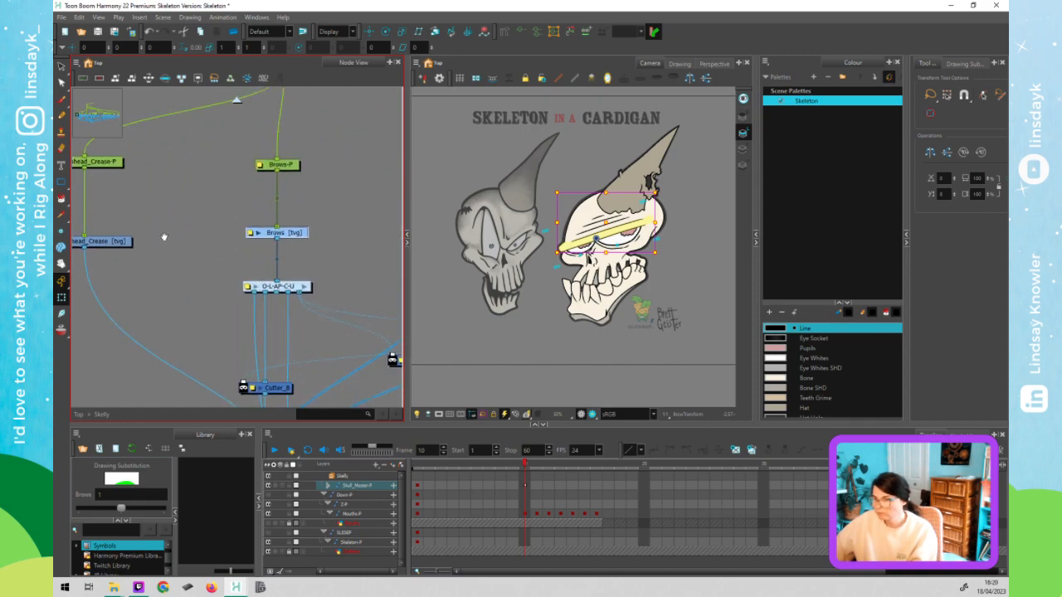
pyautogui.click(98, 252)
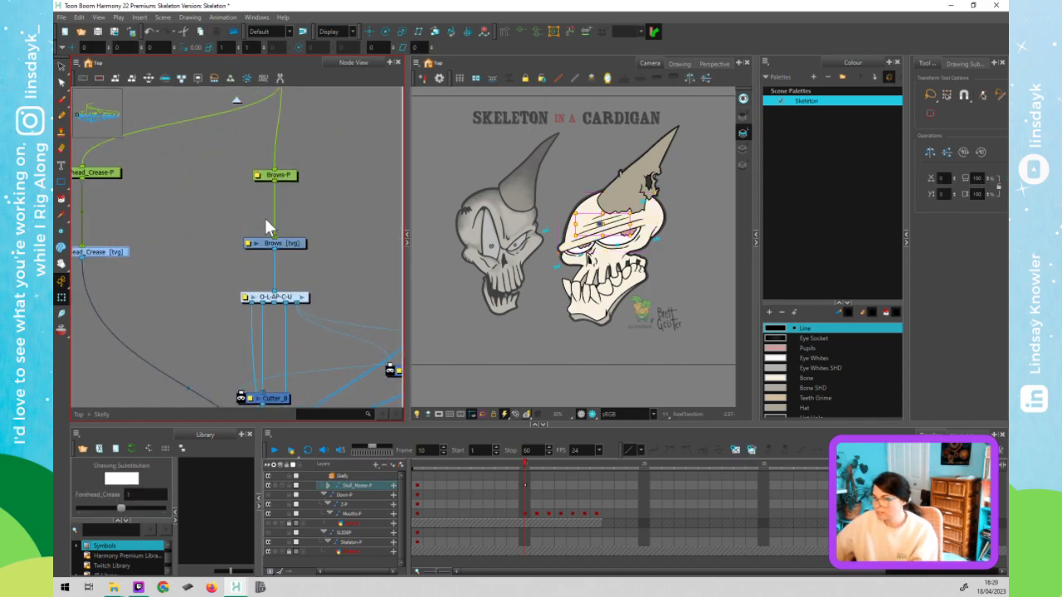
pyautogui.moveTo(264, 215); pyautogui.dragTo(344, 267)
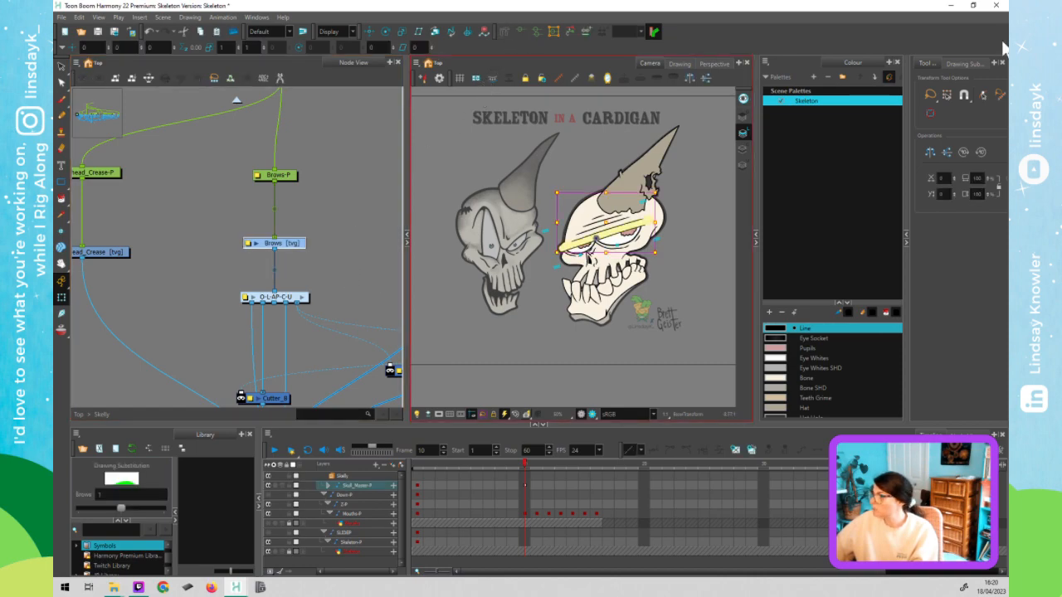
# - Build an open envelope deformation on the Brows drawing with the Rigging tool, placing points at both brow ends and above the nose
pyautogui.click(503, 31)
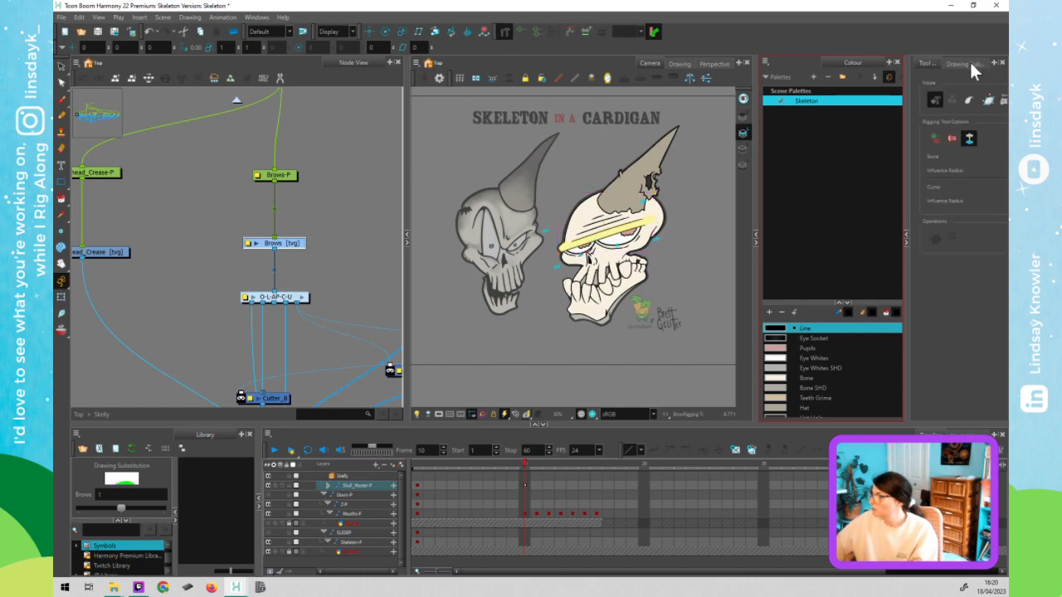
pyautogui.click(989, 99)
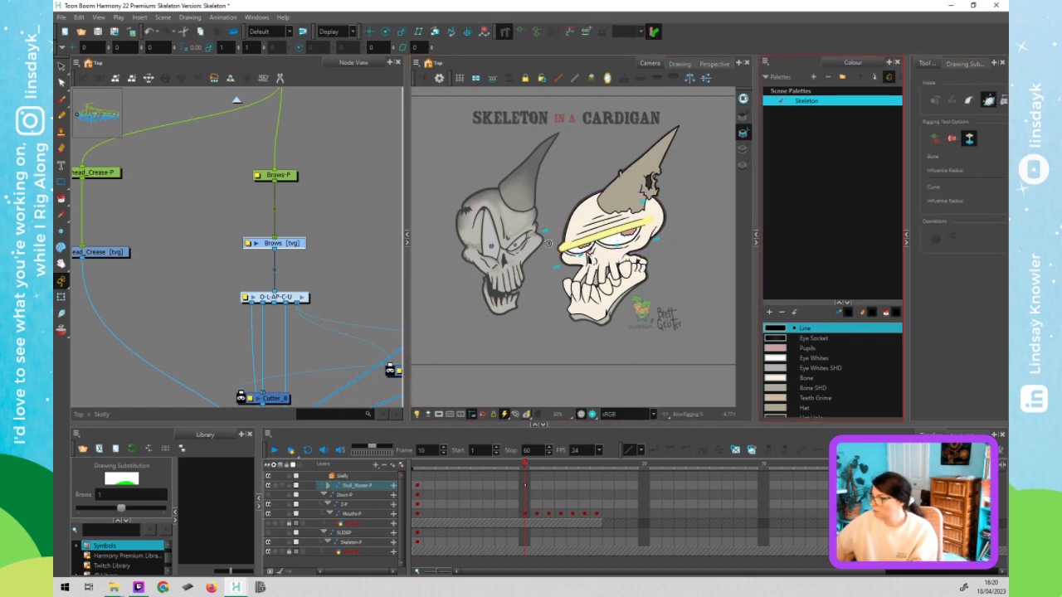
pyautogui.scroll(2, 590, 261)
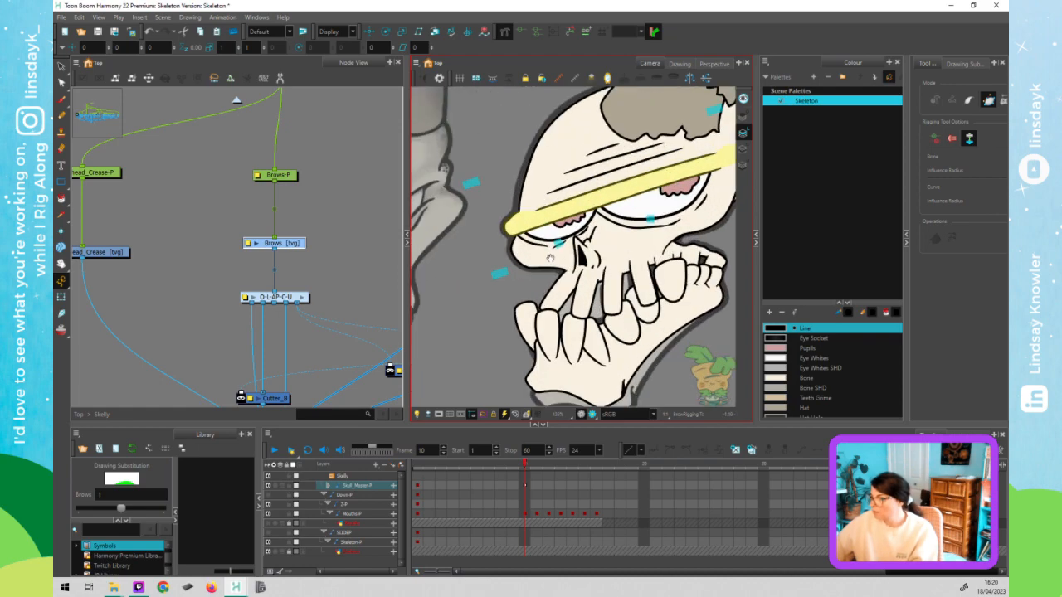
pyautogui.moveTo(552, 258); pyautogui.dragTo(498, 262)
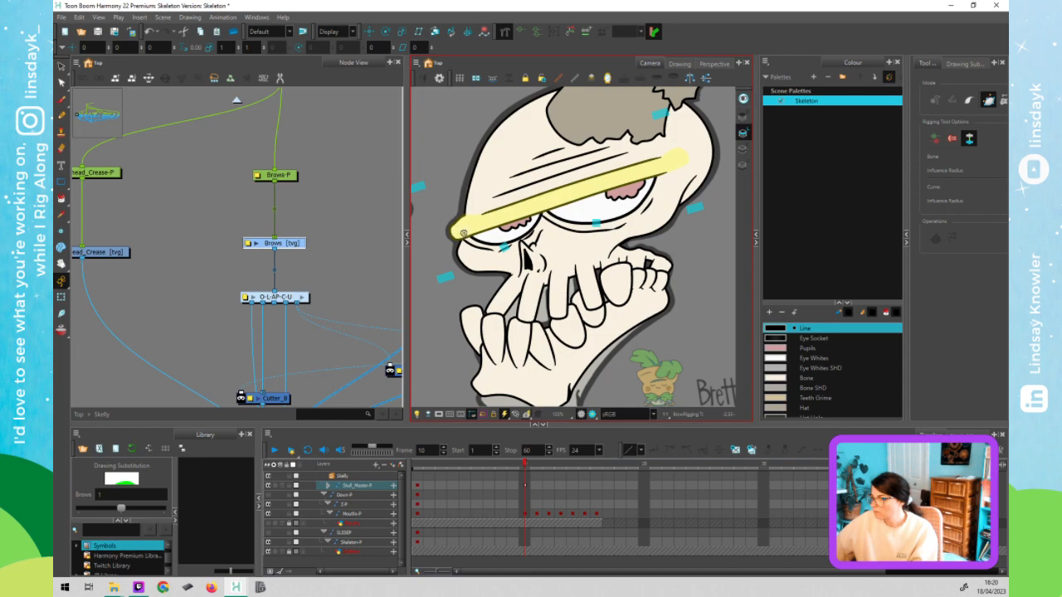
pyautogui.moveTo(456, 231); pyautogui.dragTo(476, 226)
pyautogui.moveTo(544, 203); pyautogui.dragTo(565, 196)
pyautogui.moveTo(680, 157); pyautogui.dragTo(649, 169)
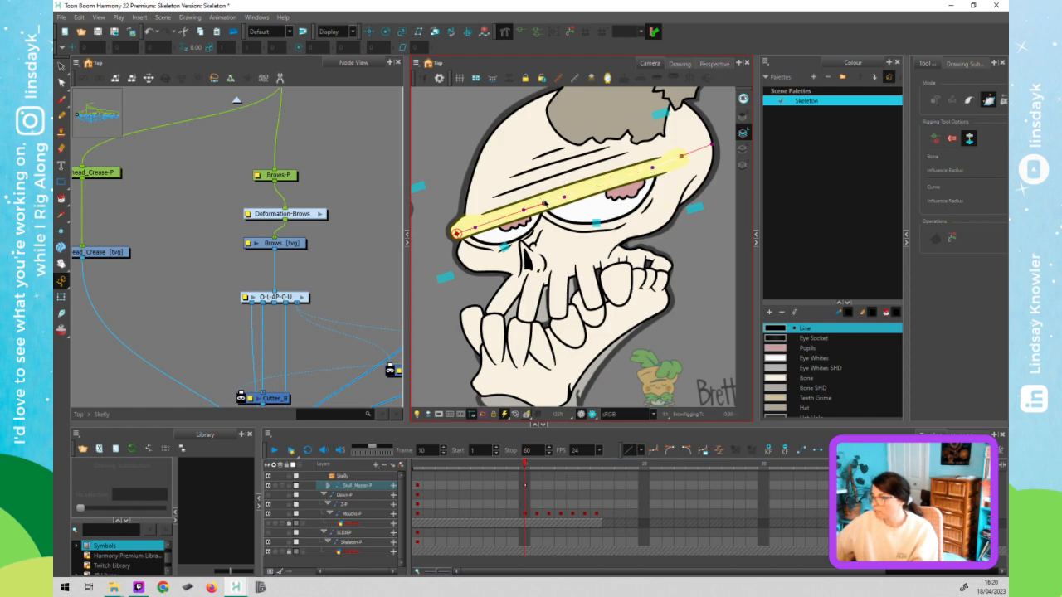
# - Fine-tune the rest positions of the brow deformer's points and handles along the brow, and save the scene
pyautogui.click(544, 202)
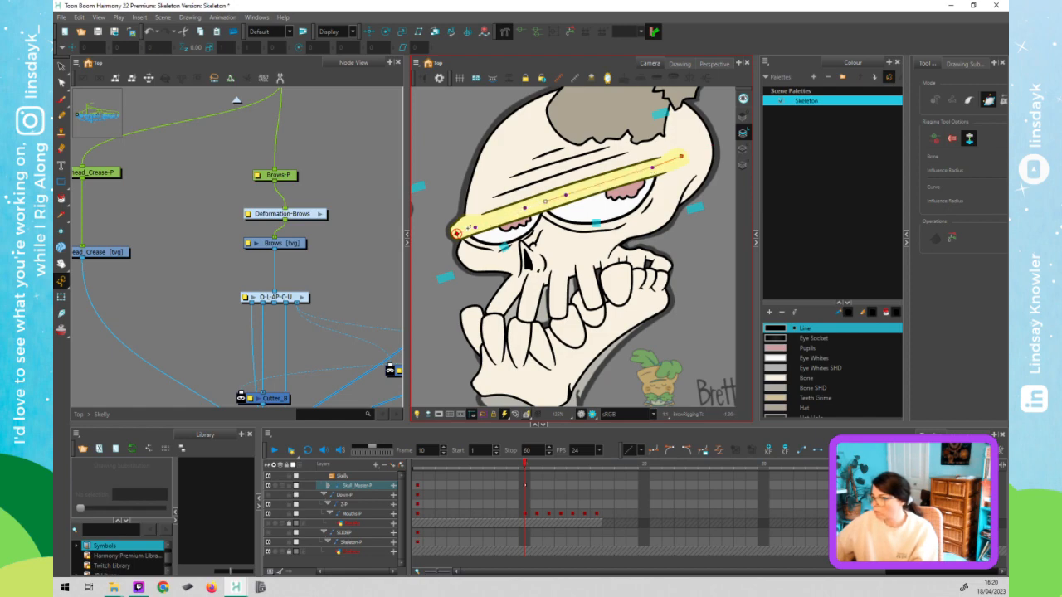
pyautogui.click(457, 232)
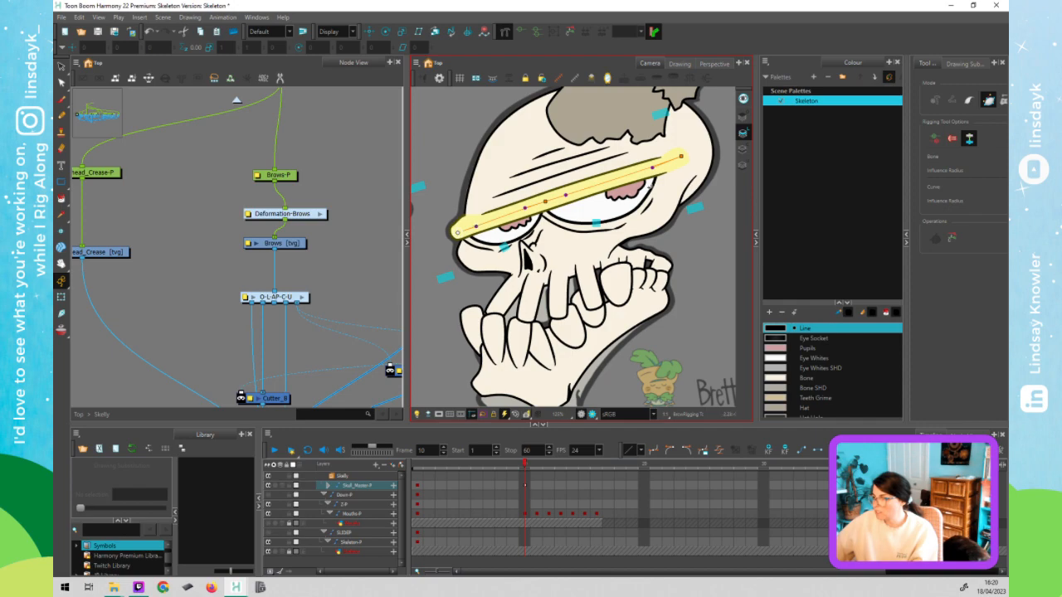
pyautogui.click(652, 169)
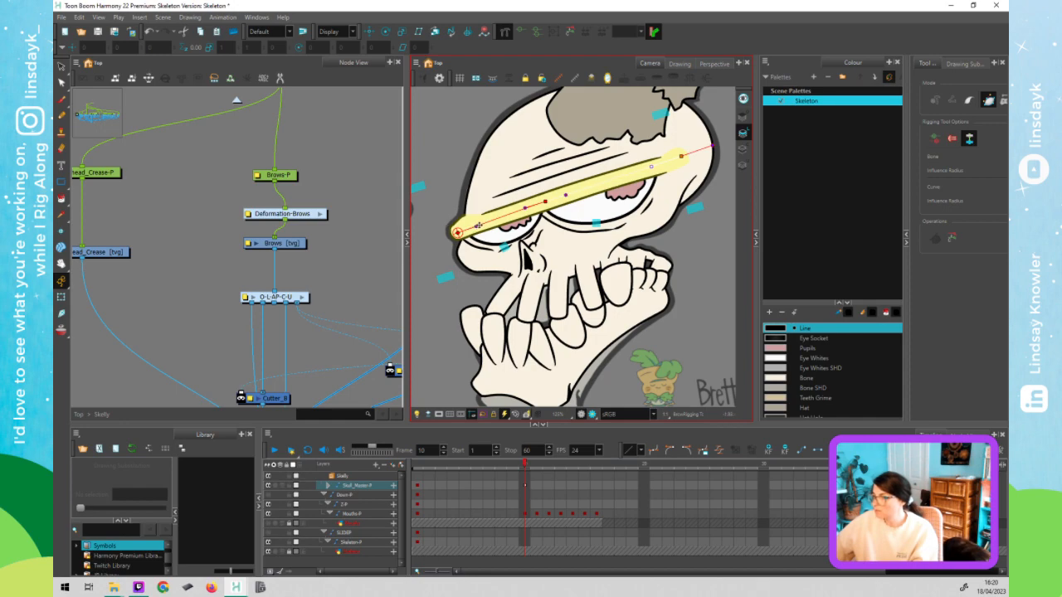
pyautogui.click(480, 226)
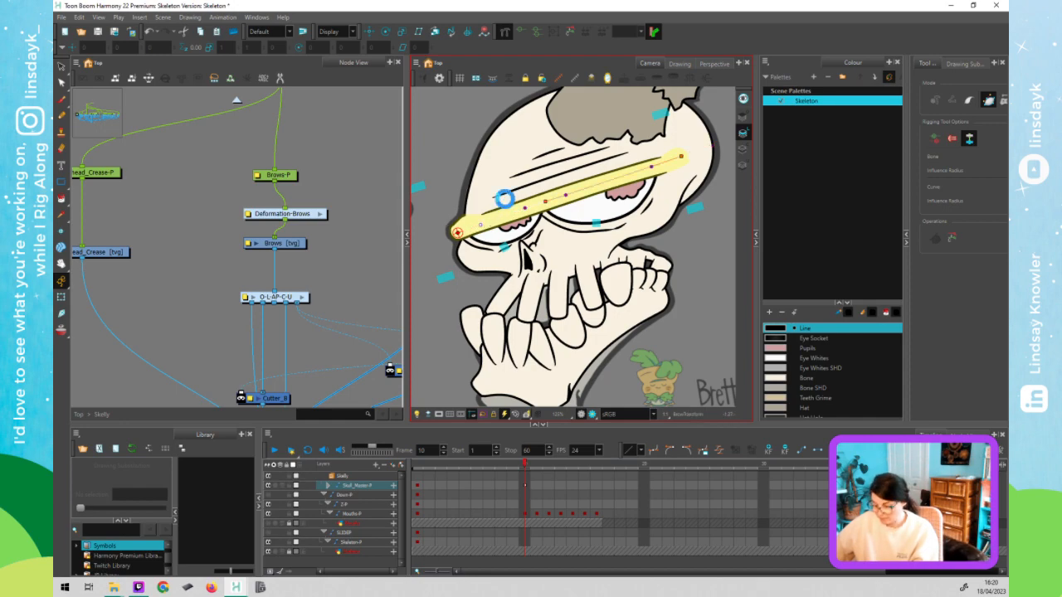
pyautogui.hotkey('ctrl', 's')
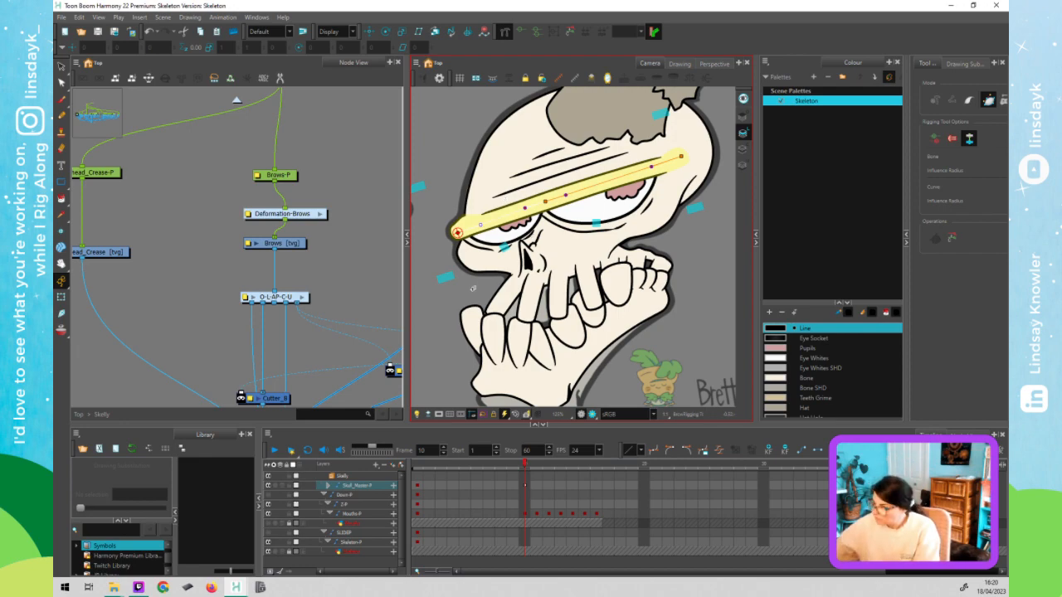
# - Align the Deformation-Brows node above the Brows drawing, then use the Transform tool to lower the brow's middle and raise its outer end over the small eye
pyautogui.moveTo(309, 214); pyautogui.dragTo(298, 214)
pyautogui.click(448, 286)
pyautogui.hotkey('shift', 't')
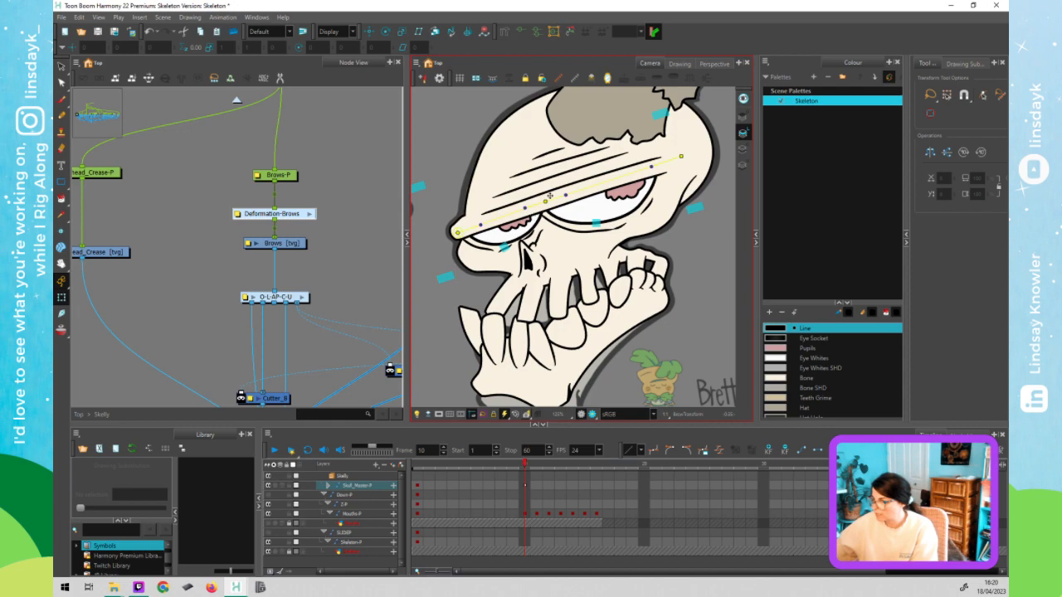
pyautogui.moveTo(546, 202)
pyautogui.mouseDown()
pyautogui.moveTo(543, 191)
pyautogui.moveTo(546, 215)
pyautogui.moveTo(538, 165)
pyautogui.moveTo(544, 209)
pyautogui.mouseUp()
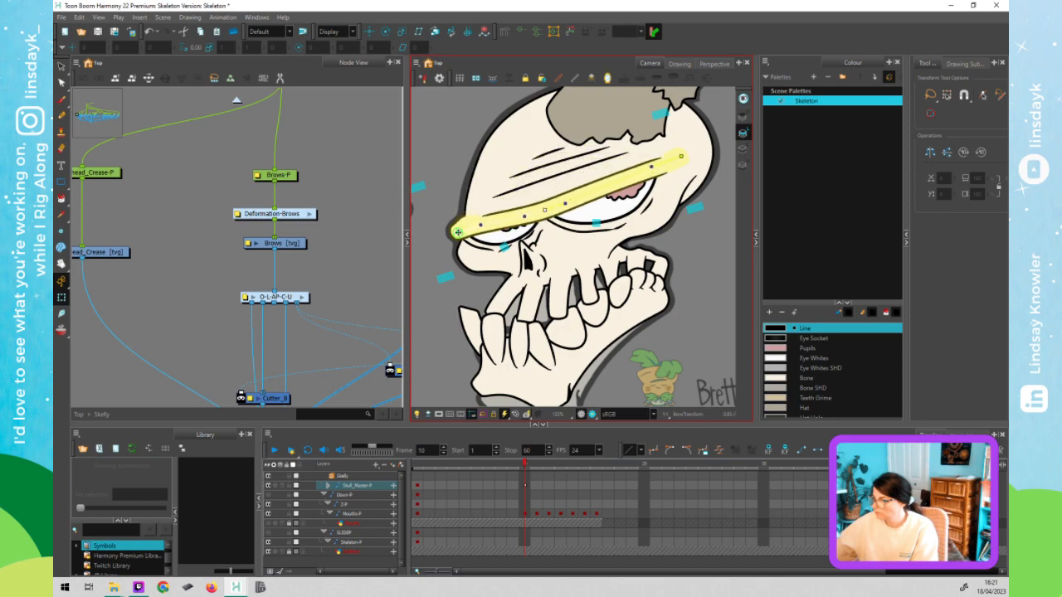
pyautogui.moveTo(457, 233); pyautogui.dragTo(449, 187)
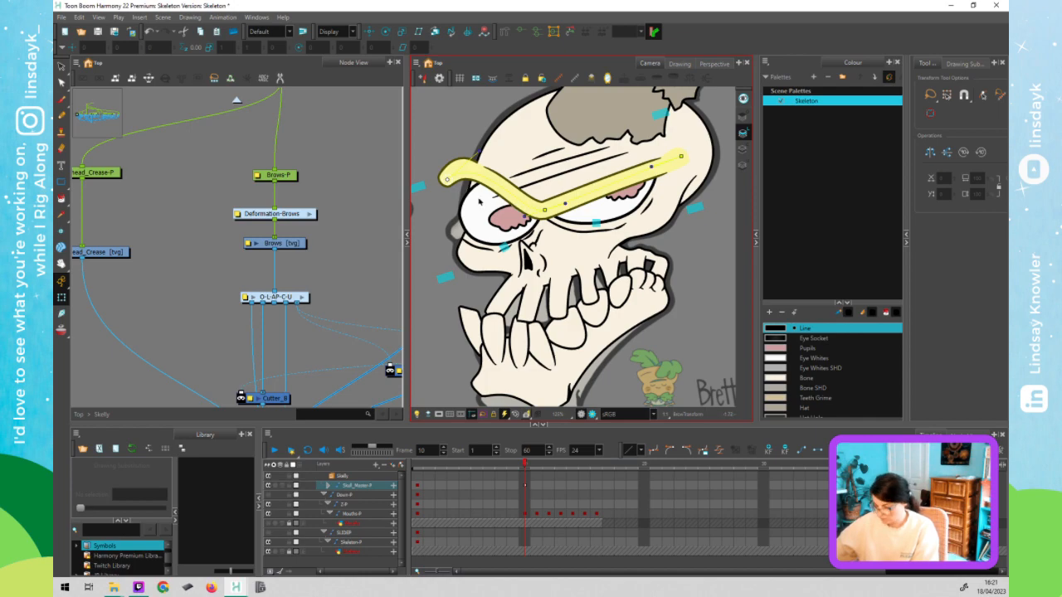
# - Raise the top deformer point of the small eye so the eye white fills the space under the lifted brow
pyautogui.click(481, 201)
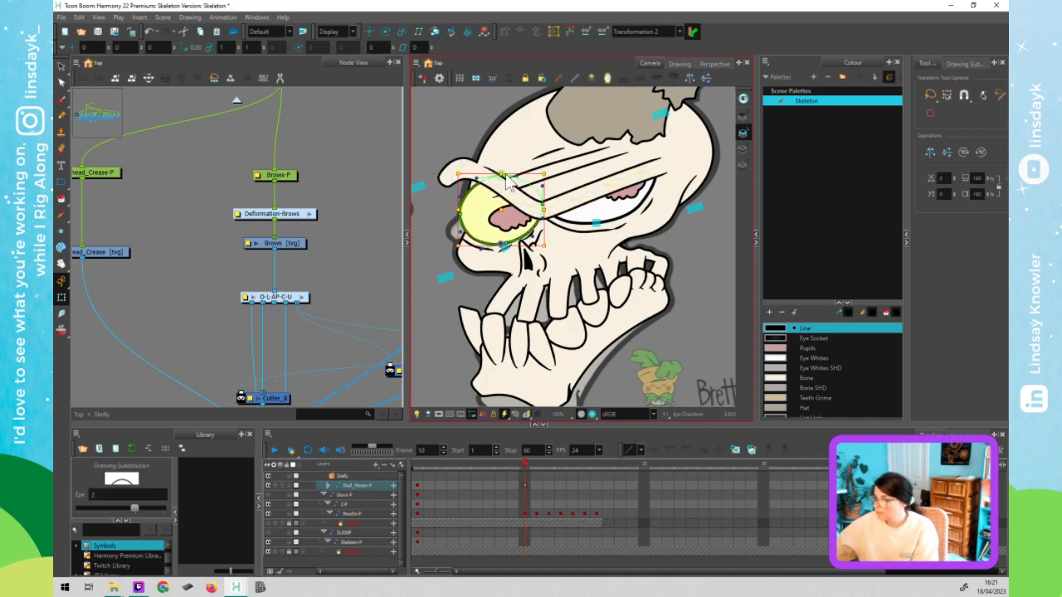
pyautogui.press('Escape')
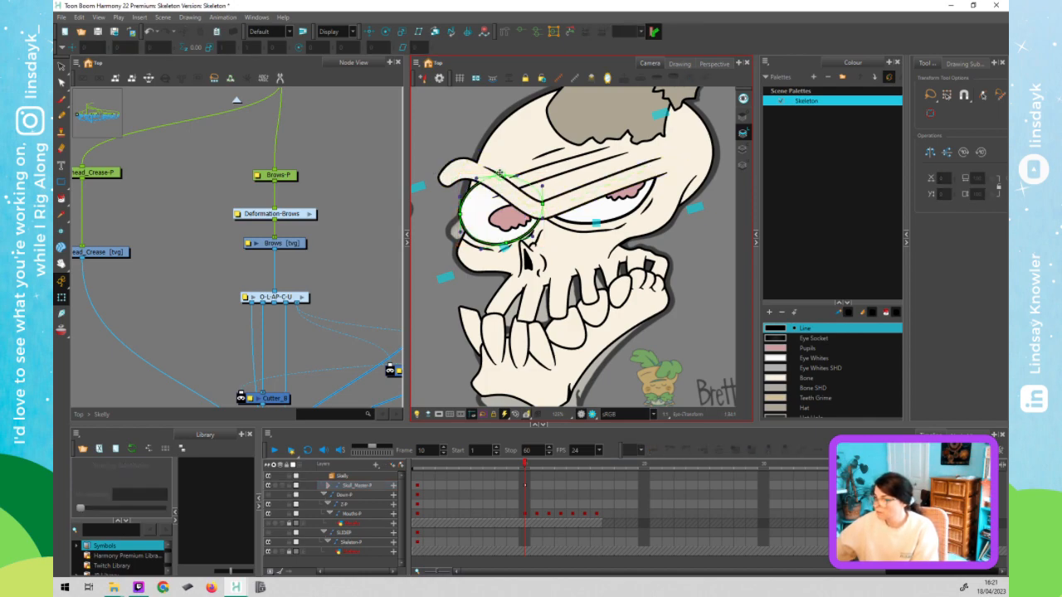
pyautogui.click(496, 171)
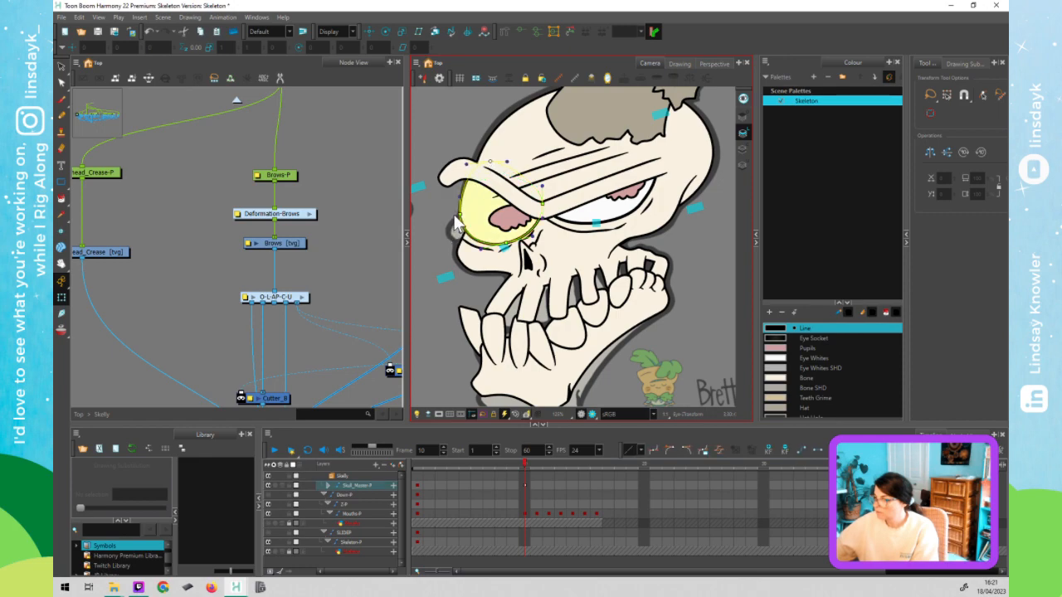
pyautogui.click(428, 250)
# - Bend the brow over the large eye downward using its deformer handles
pyautogui.click(620, 189)
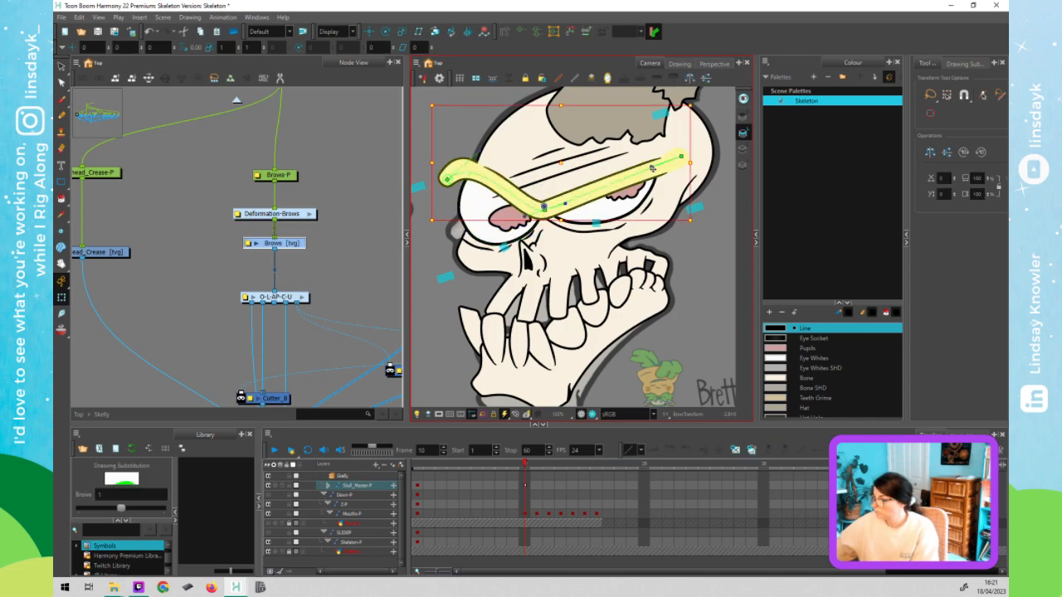
pyautogui.moveTo(652, 168)
pyautogui.mouseDown()
pyautogui.moveTo(643, 163)
pyautogui.moveTo(650, 188)
pyautogui.mouseUp()
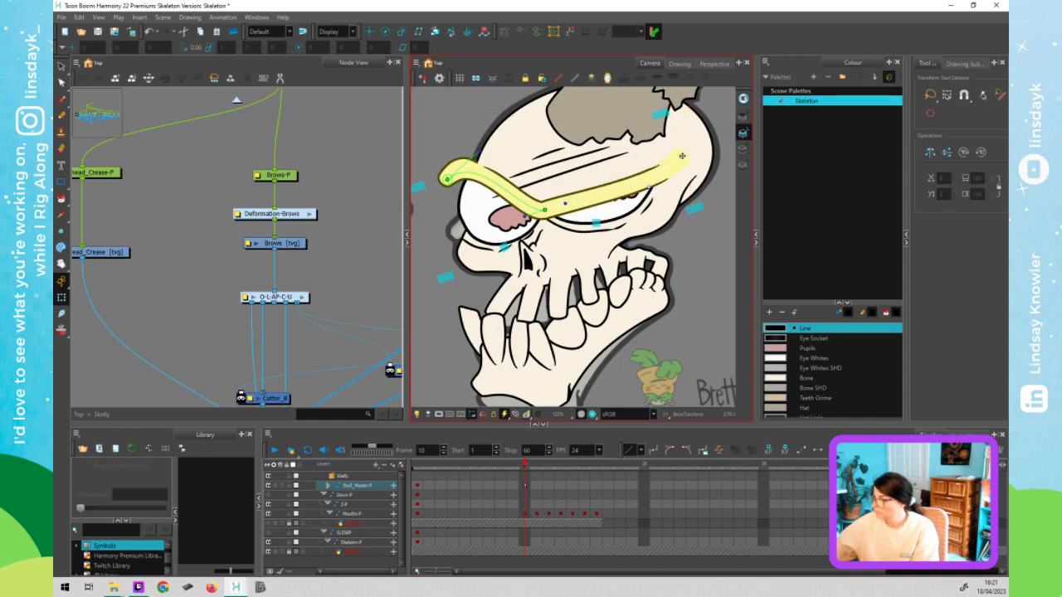
pyautogui.moveTo(663, 141); pyautogui.dragTo(666, 146)
pyautogui.moveTo(567, 204); pyautogui.dragTo(594, 216)
# - Raise the brow's outer end over the large eye with its deformer point to test an expression against the reference art
pyautogui.scroll(-3, 708, 296)
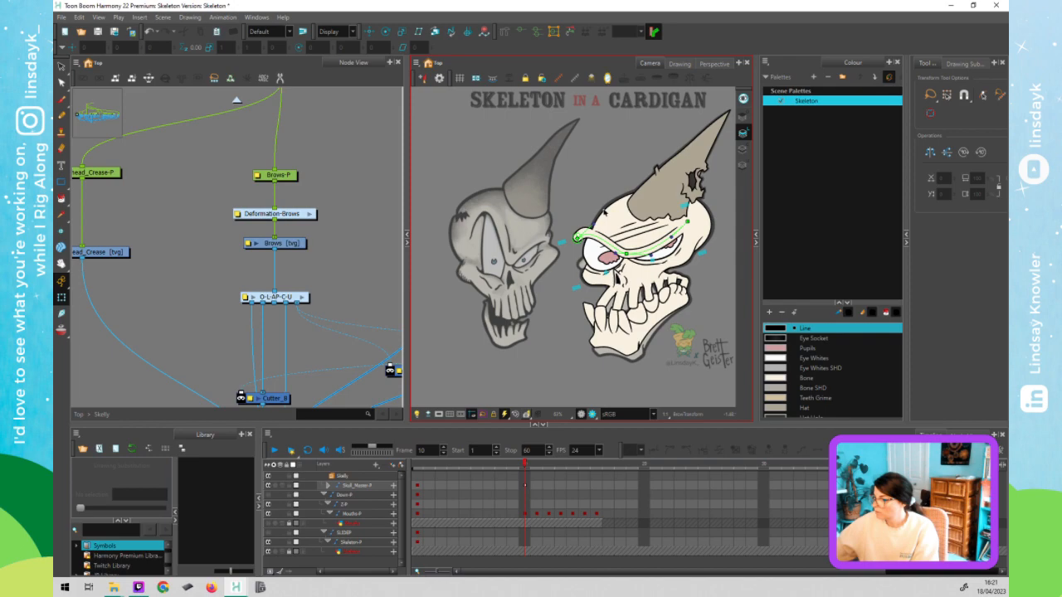
pyautogui.click(604, 213)
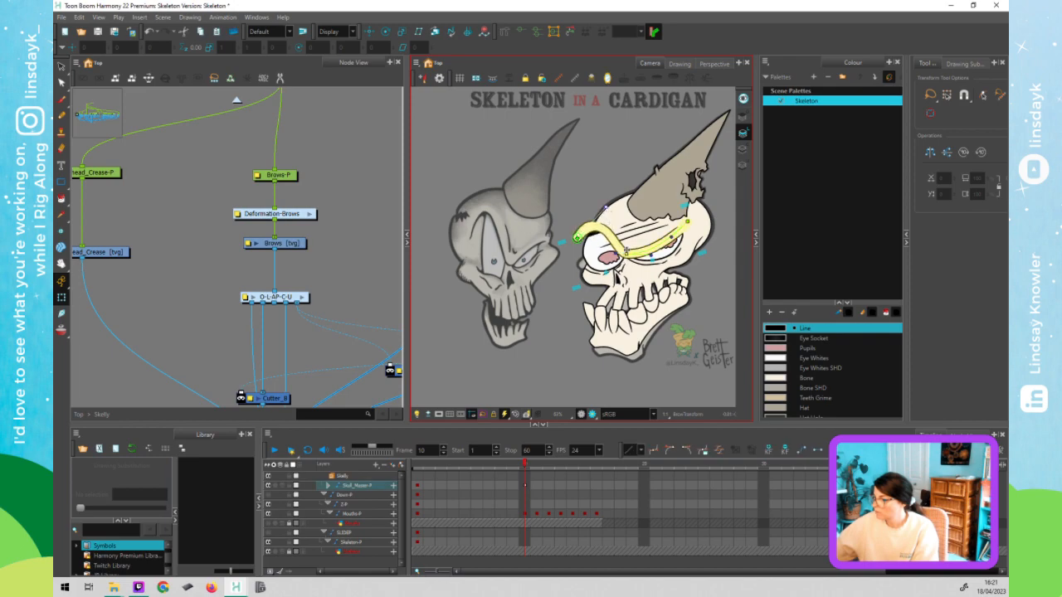
pyautogui.moveTo(626, 251); pyautogui.dragTo(679, 213)
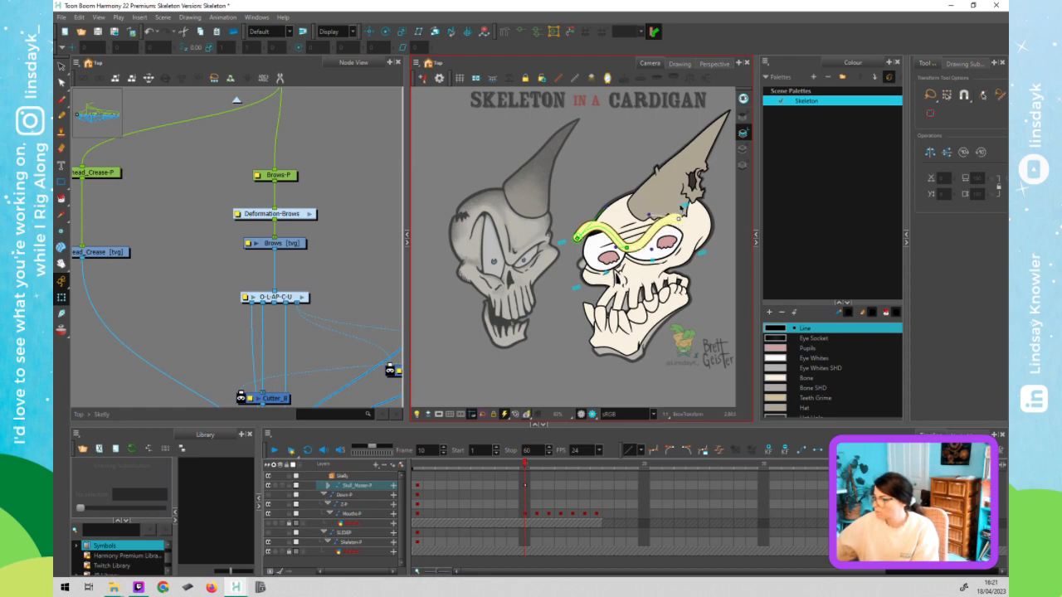
pyautogui.click(727, 214)
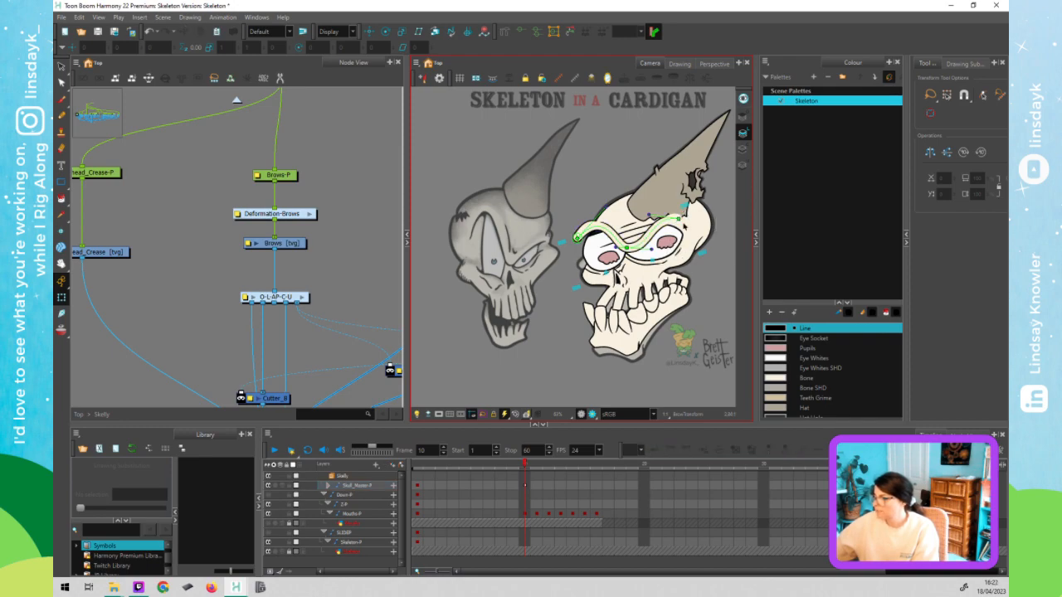
pyautogui.click(682, 224)
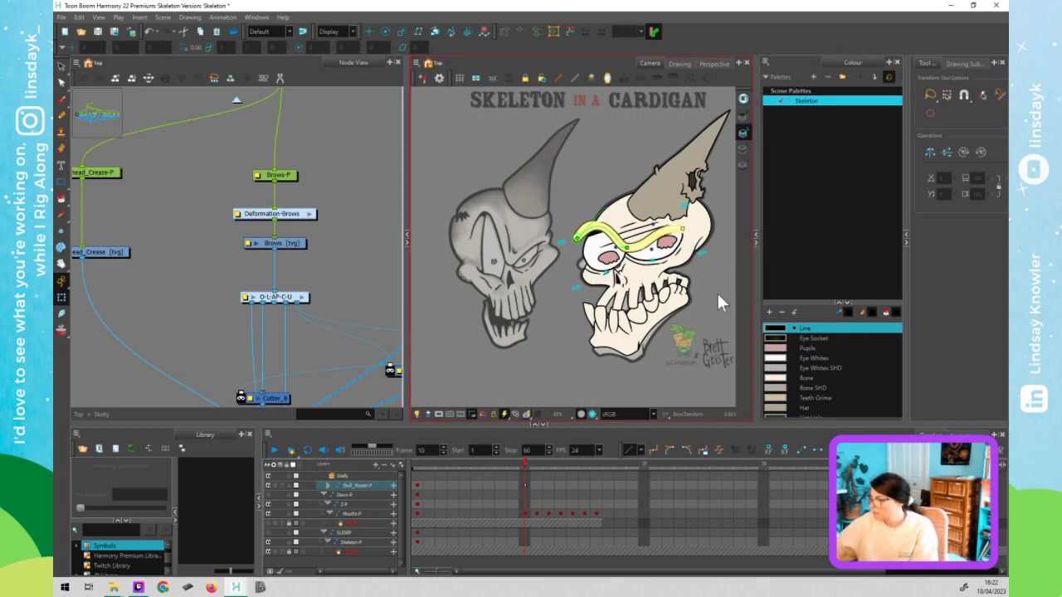
pyautogui.click(701, 229)
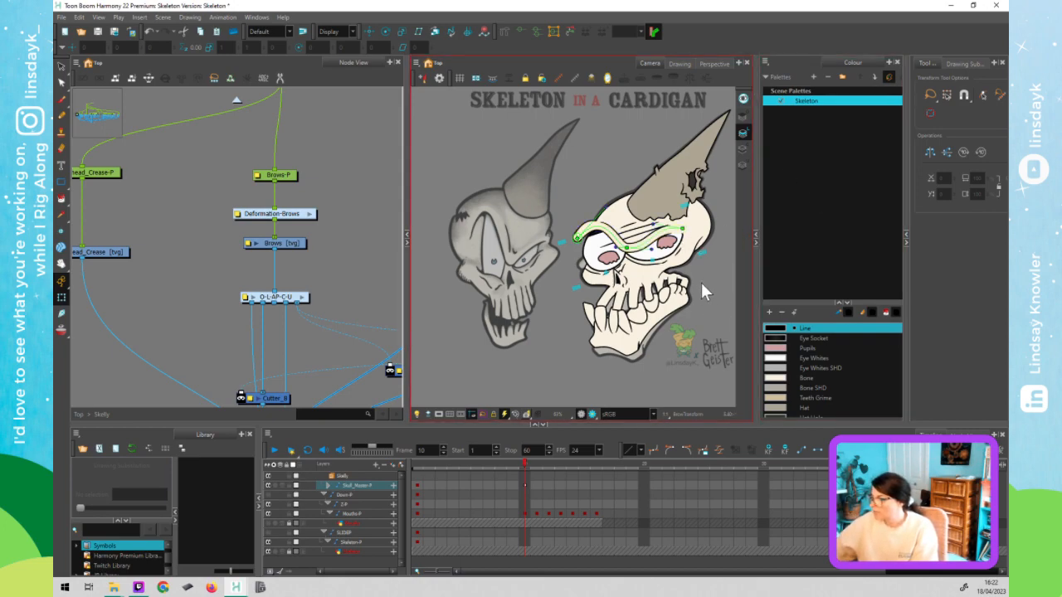
pyautogui.click(684, 229)
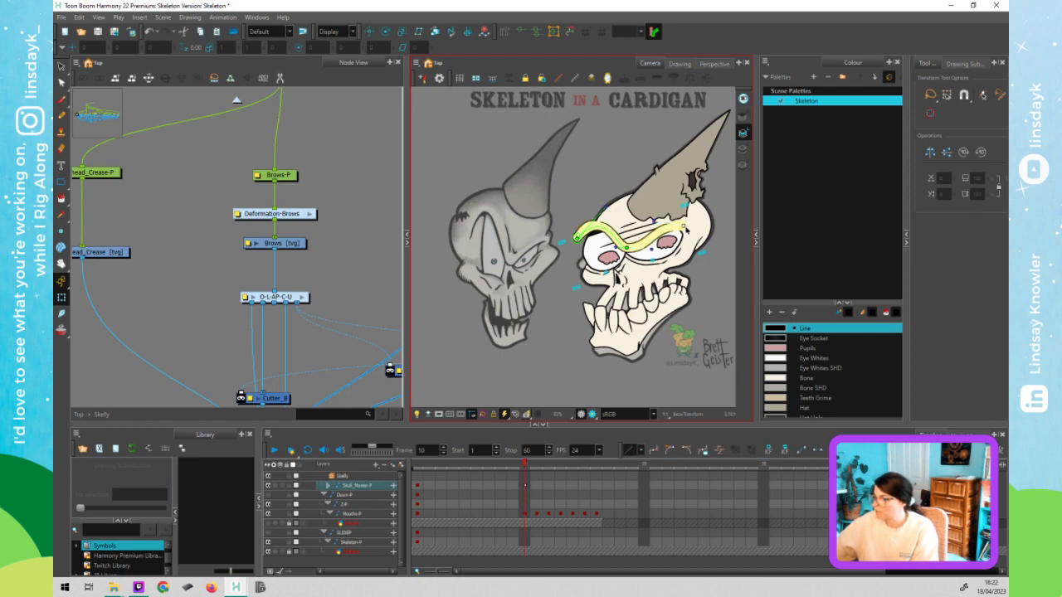
pyautogui.click(675, 211)
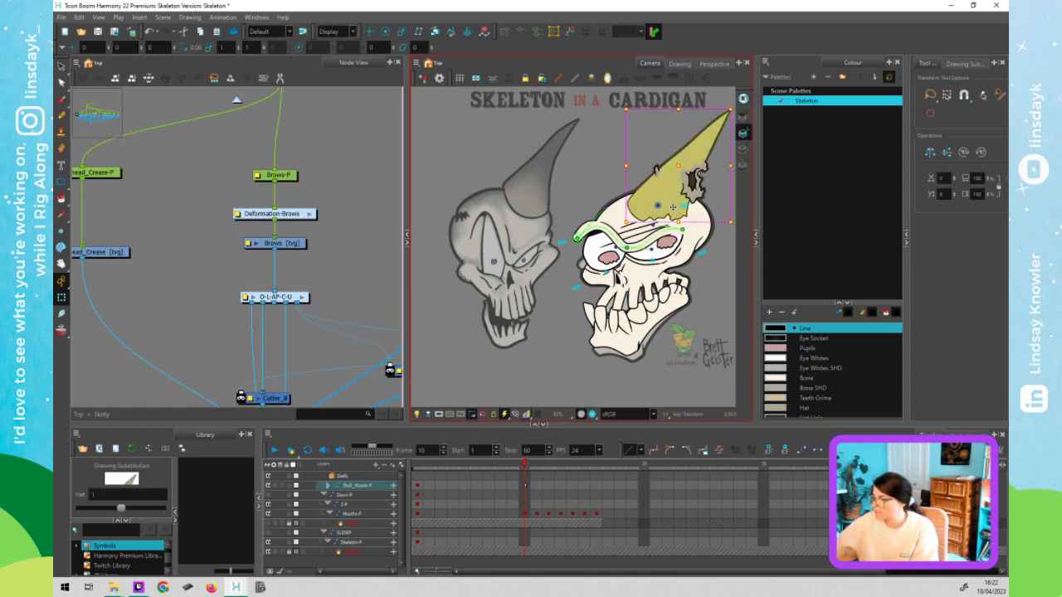
pyautogui.hotkey('ctrl', 'z')
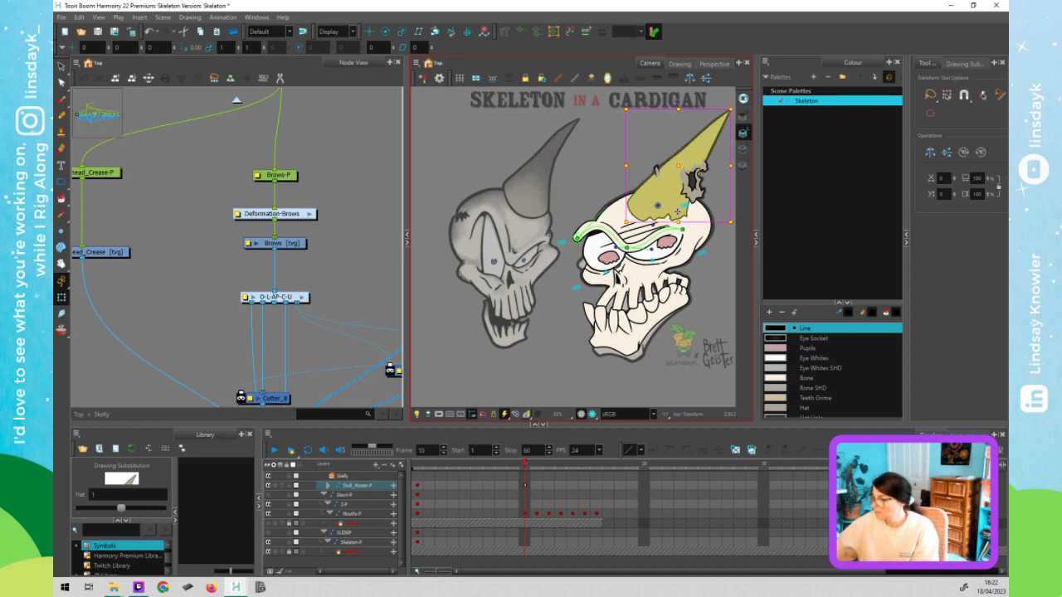
pyautogui.press('b')
pyautogui.press('b')
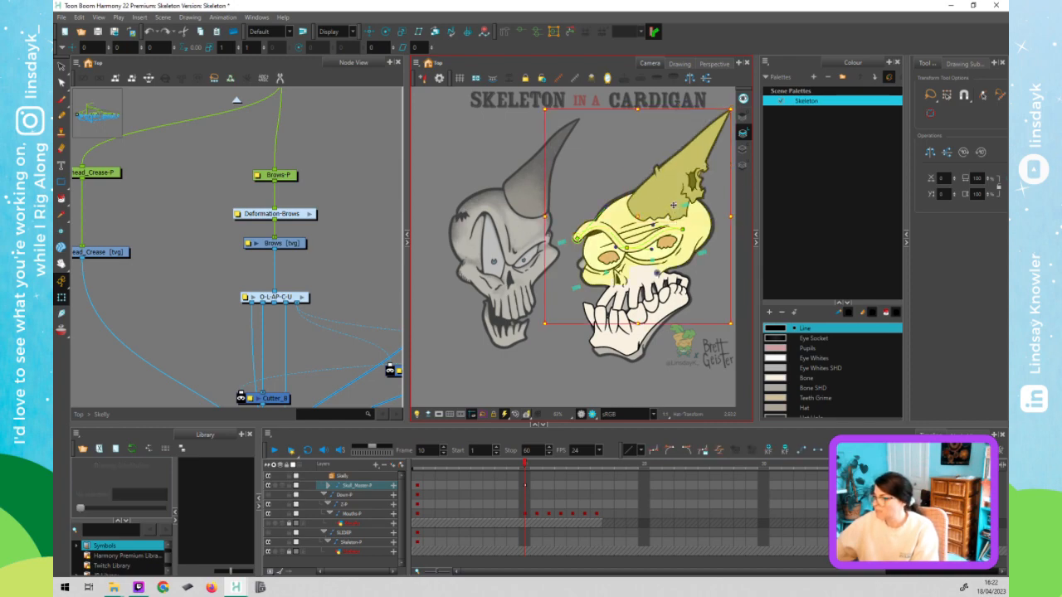
pyautogui.click(720, 200)
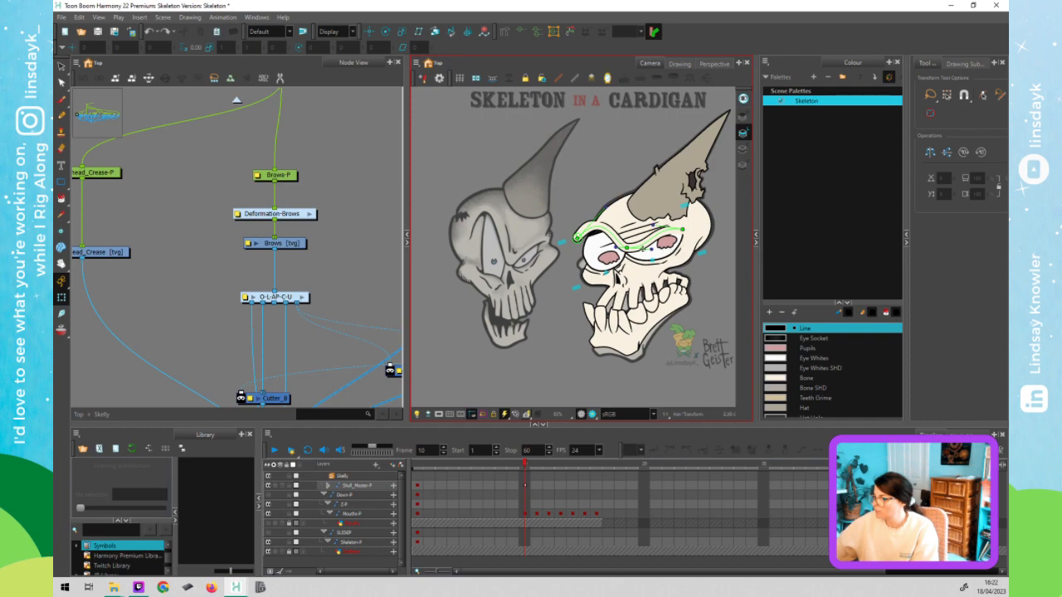
# - Select the Deformation-Brows deformer and reset the brow to its straight resting pose
pyautogui.click(579, 235)
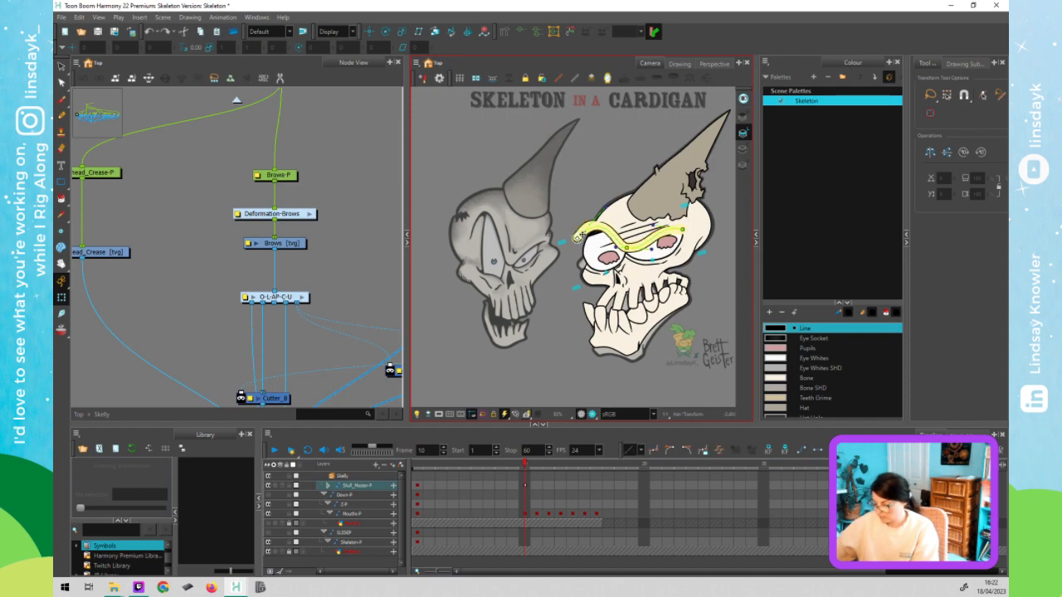
pyautogui.click(300, 224)
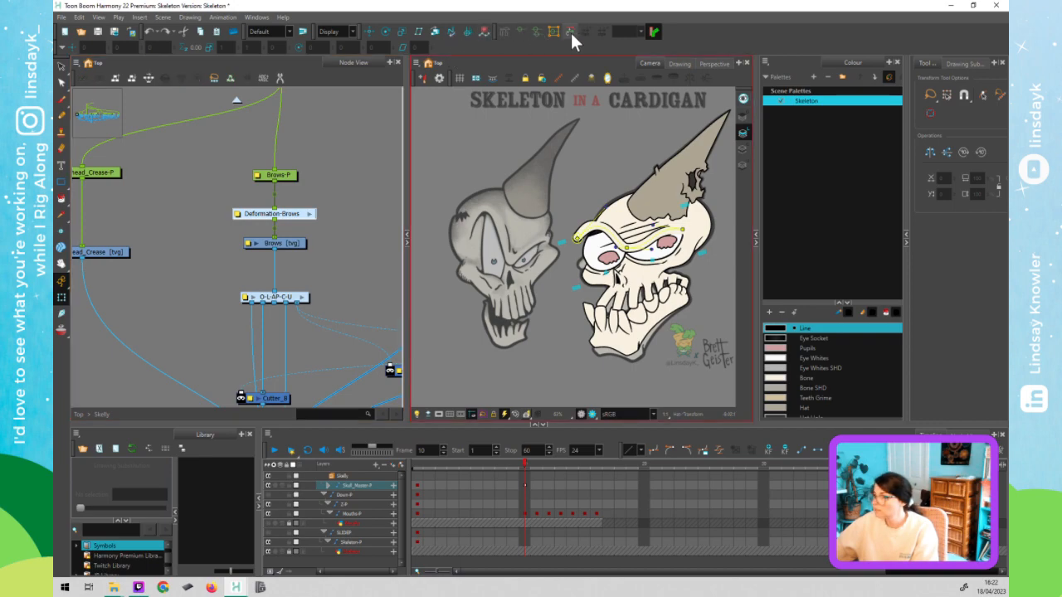
pyautogui.press('r')
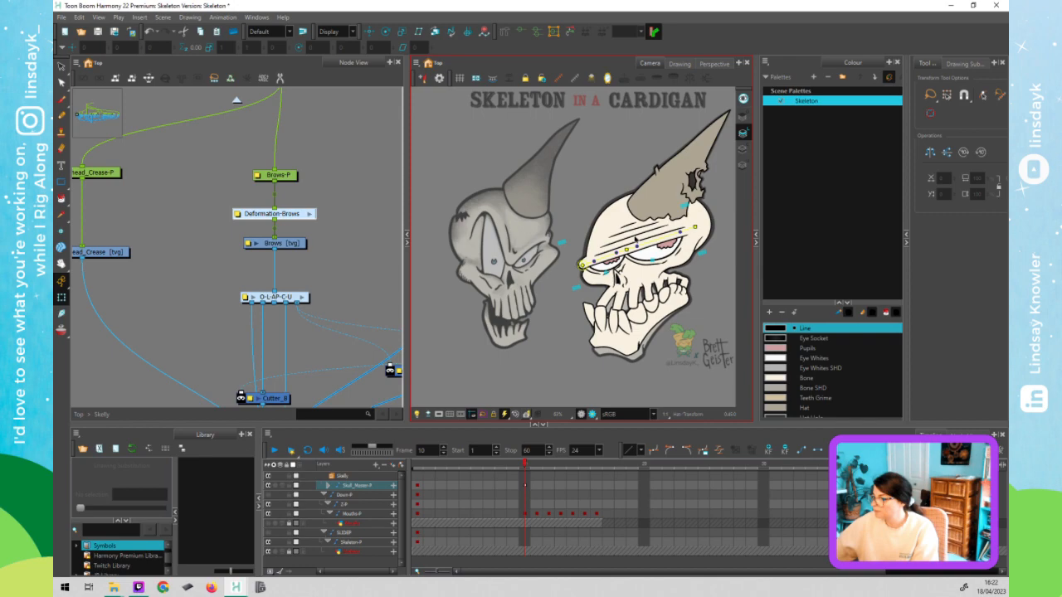
# - Select the forehead crease drawing, turn on the light table, and select all its artwork on the Colour Art layer
pyautogui.click(636, 238)
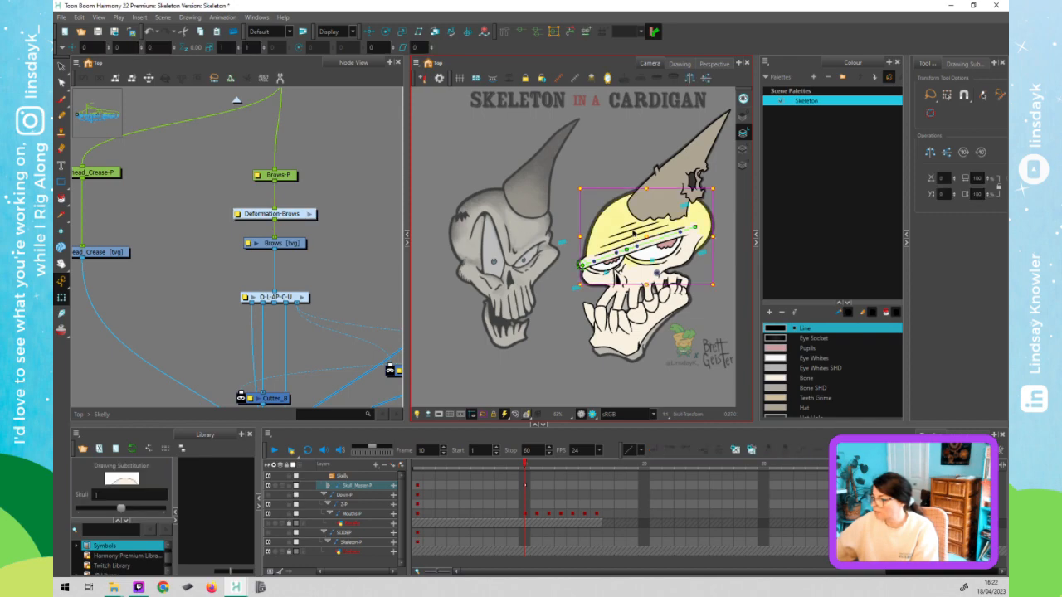
pyautogui.click(632, 234)
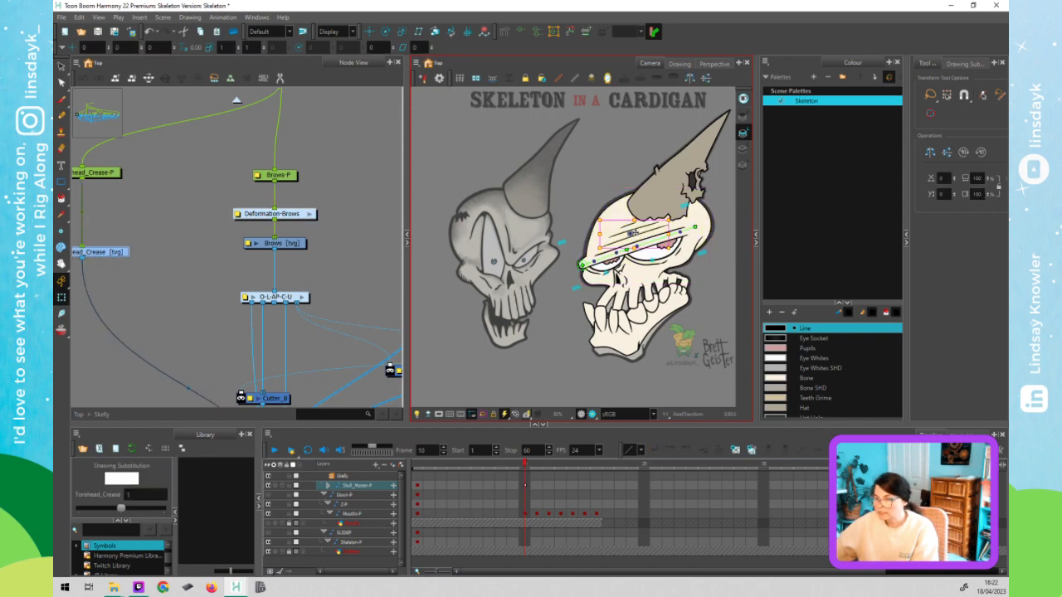
pyautogui.hotkey('alt', 's')
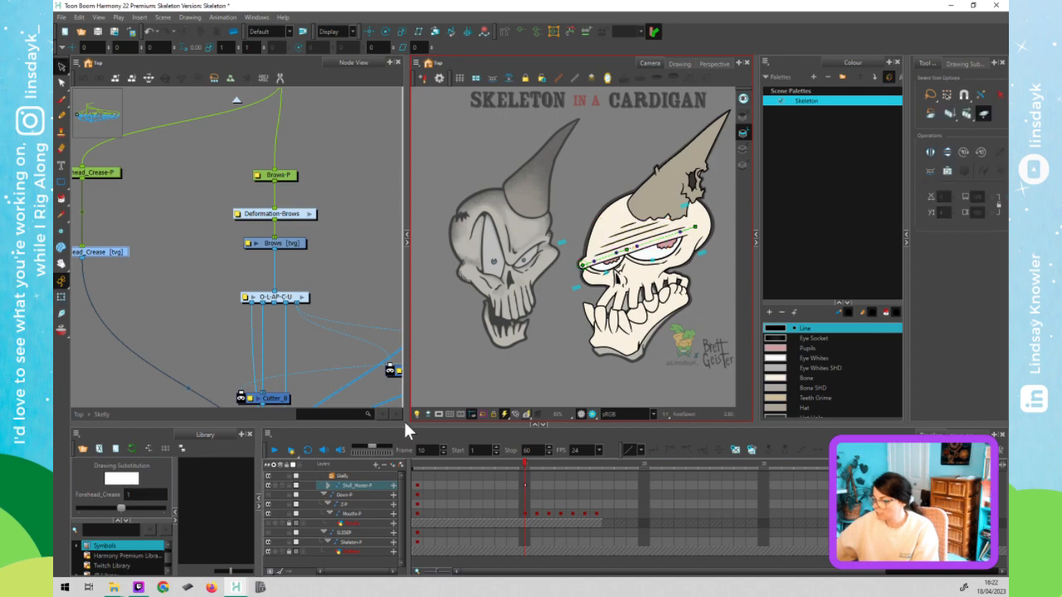
pyautogui.click(418, 414)
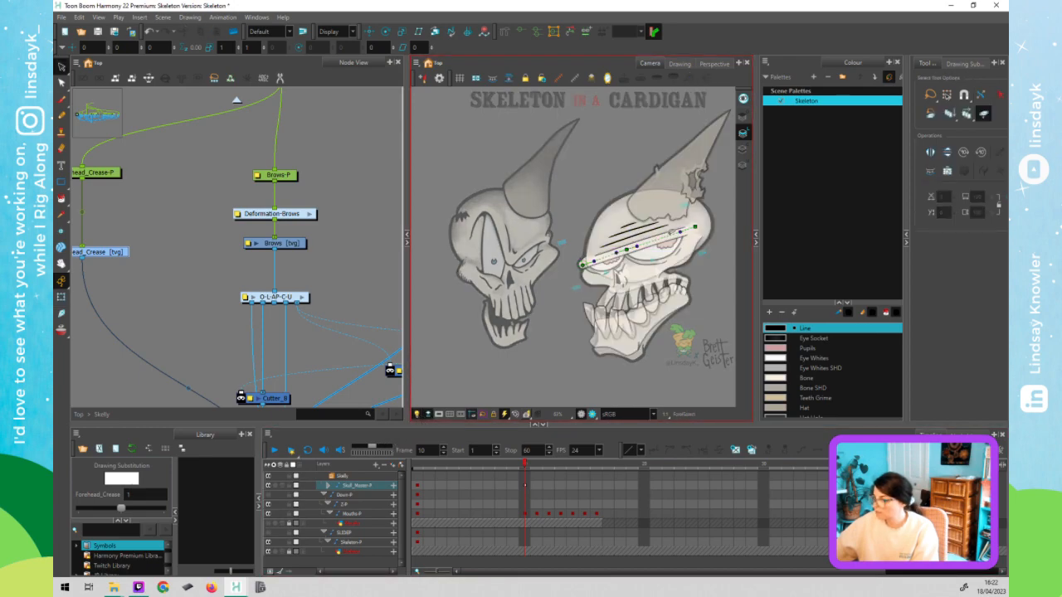
pyautogui.press('l')
pyautogui.hotkey('ctrl', 'a')
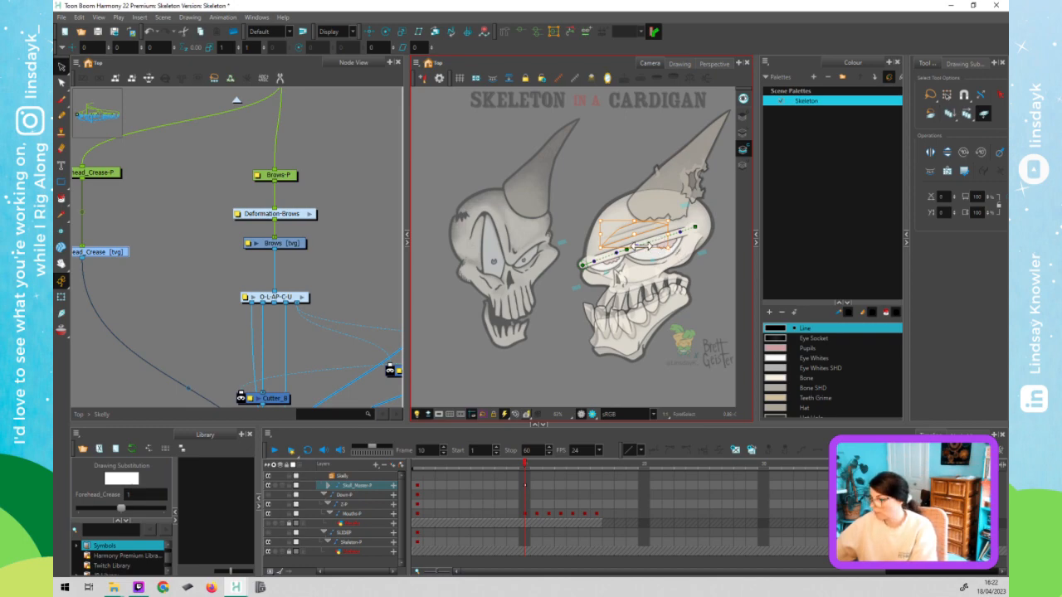
pyautogui.scroll(3, 639, 246)
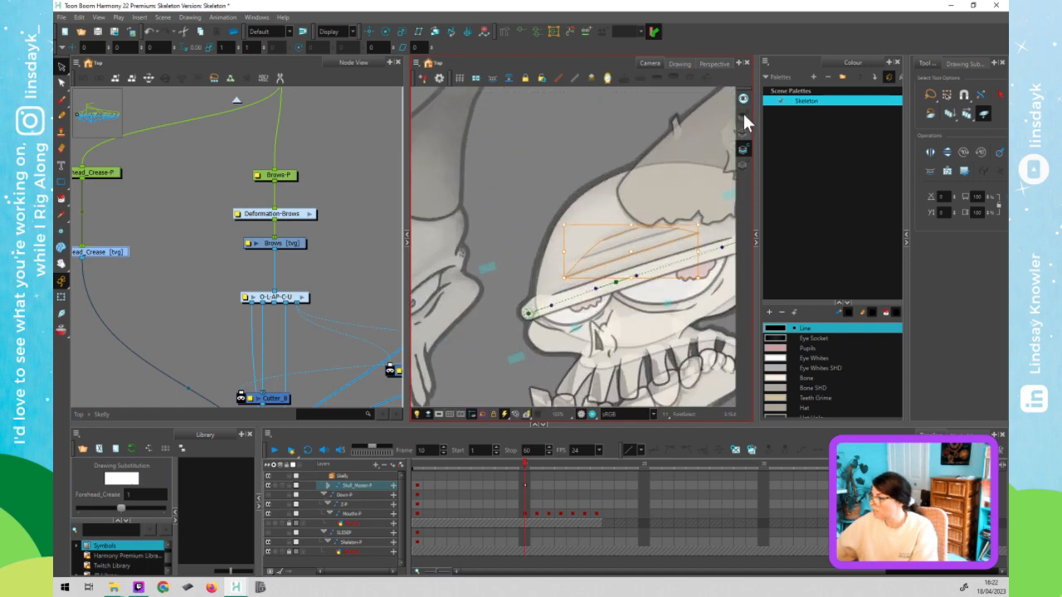
# - Check the forehead crease drawing's Overlay layer, then select its artwork across all art layers and start the Contour Editor
pyautogui.click(744, 116)
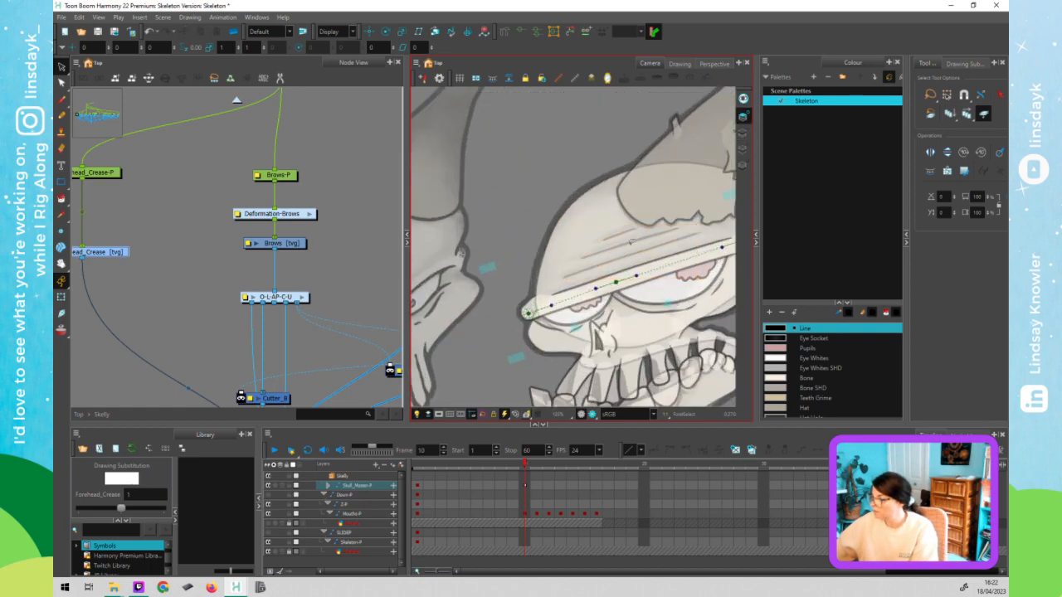
pyautogui.click(743, 98)
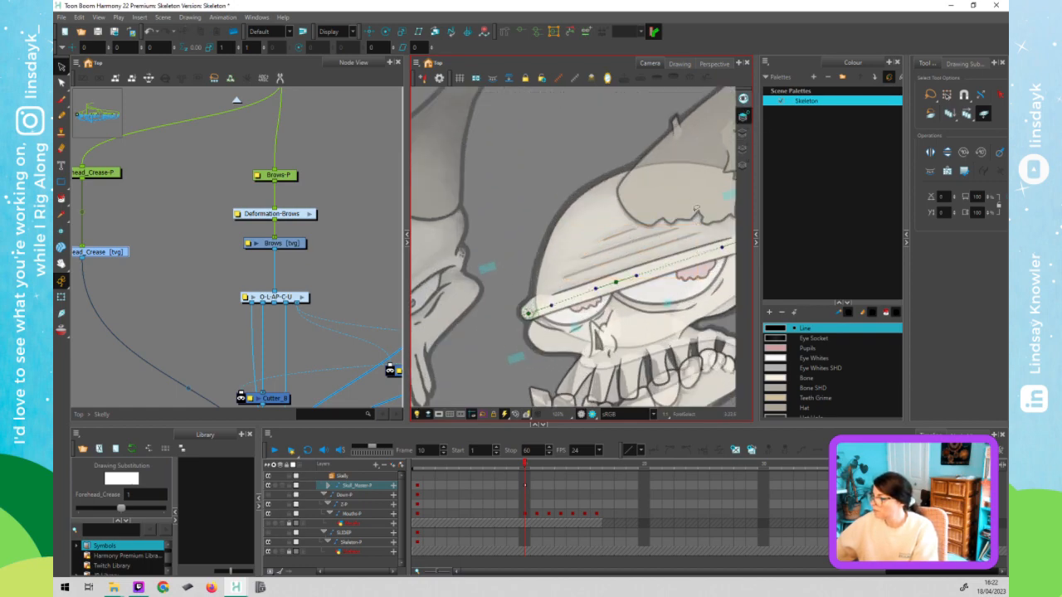
pyautogui.click(641, 241)
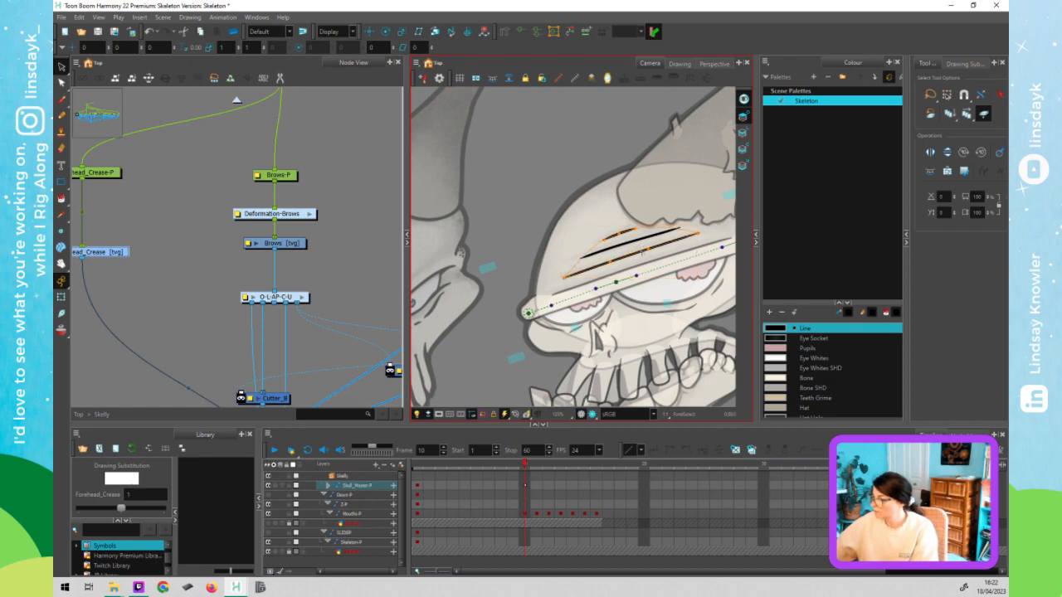
pyautogui.hotkey('alt', 'q')
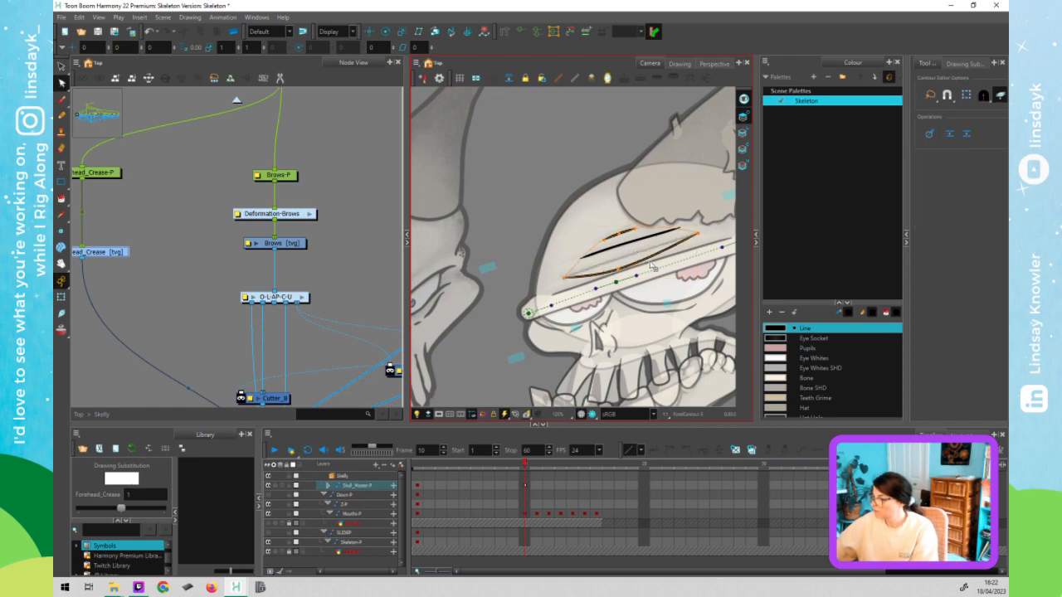
# - Examine the crease contours on the Colour Art layer, trying a small move of a contour point and undoing it
pyautogui.click(743, 150)
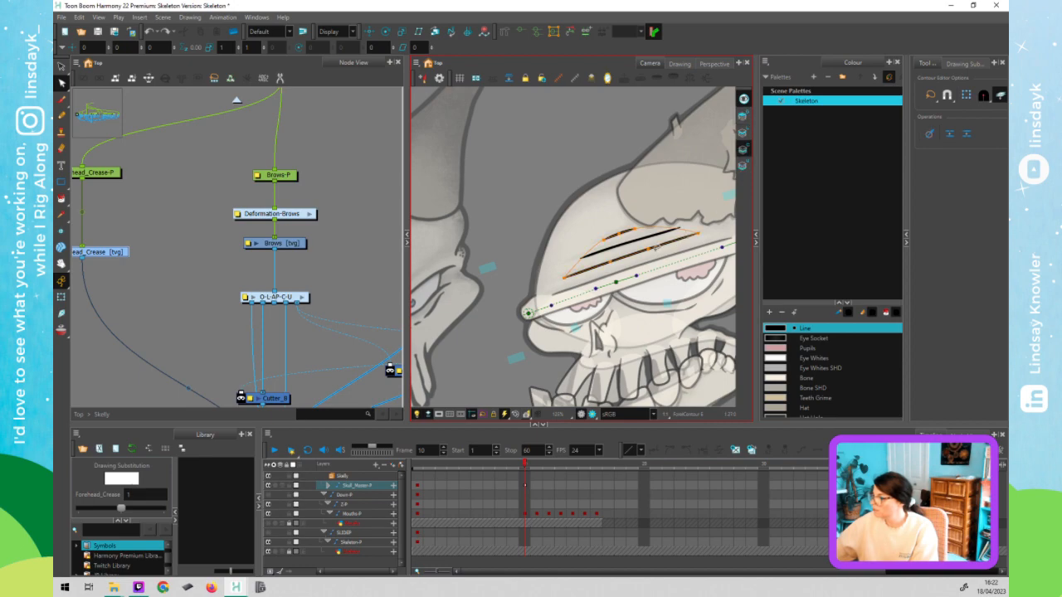
pyautogui.moveTo(650, 249); pyautogui.dragTo(654, 257)
pyautogui.hotkey('ctrl', 'z')
pyautogui.click(996, 97)
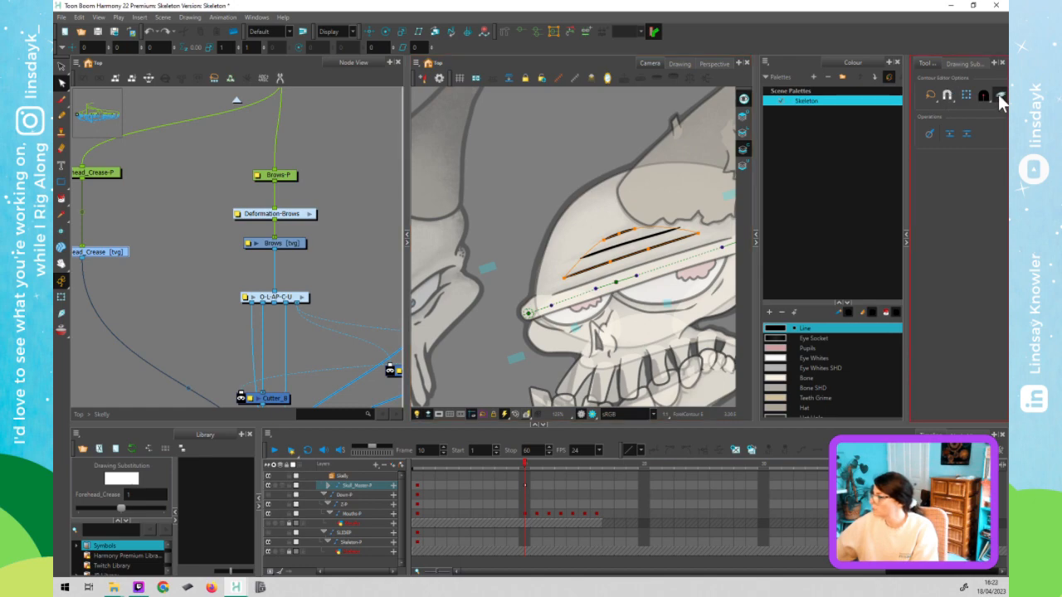
pyautogui.click(997, 94)
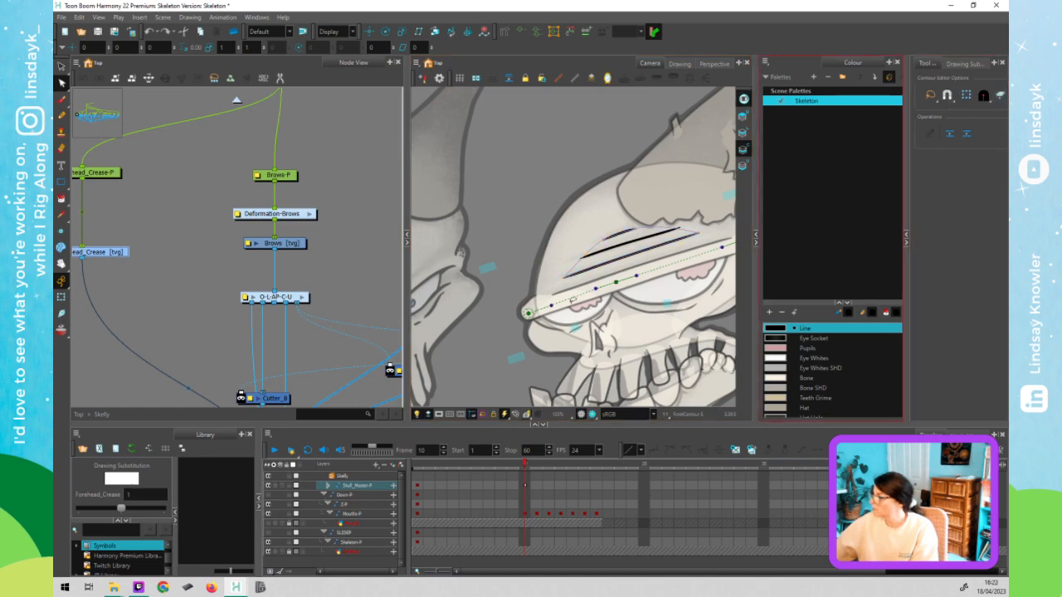
pyautogui.click(626, 269)
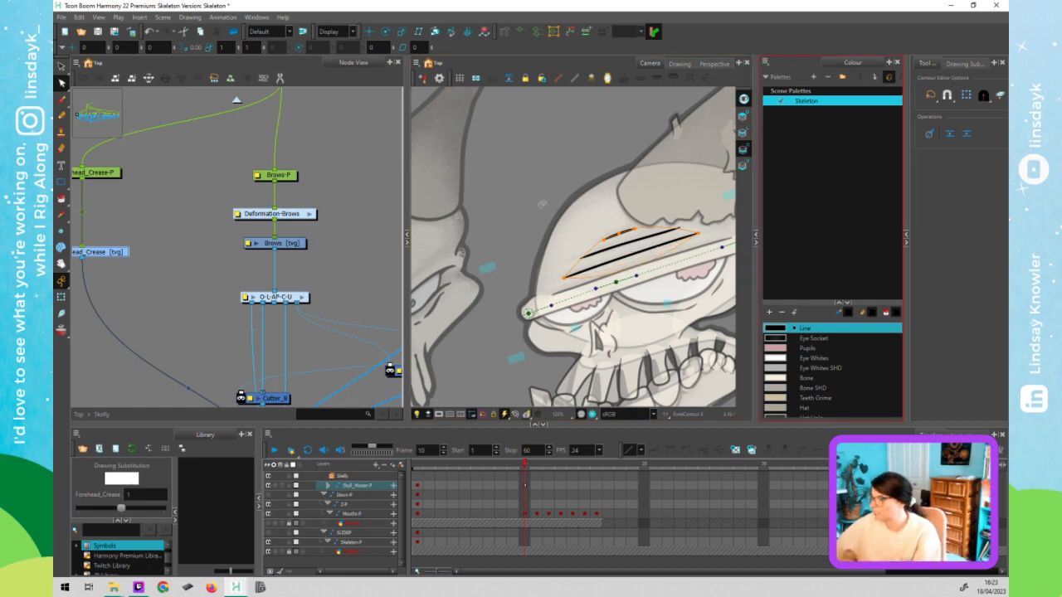
# - Return to the Transform tool and check the Forehead_Crease drawing's selection from the node network, then deselect it
pyautogui.hotkey('shift', 't')
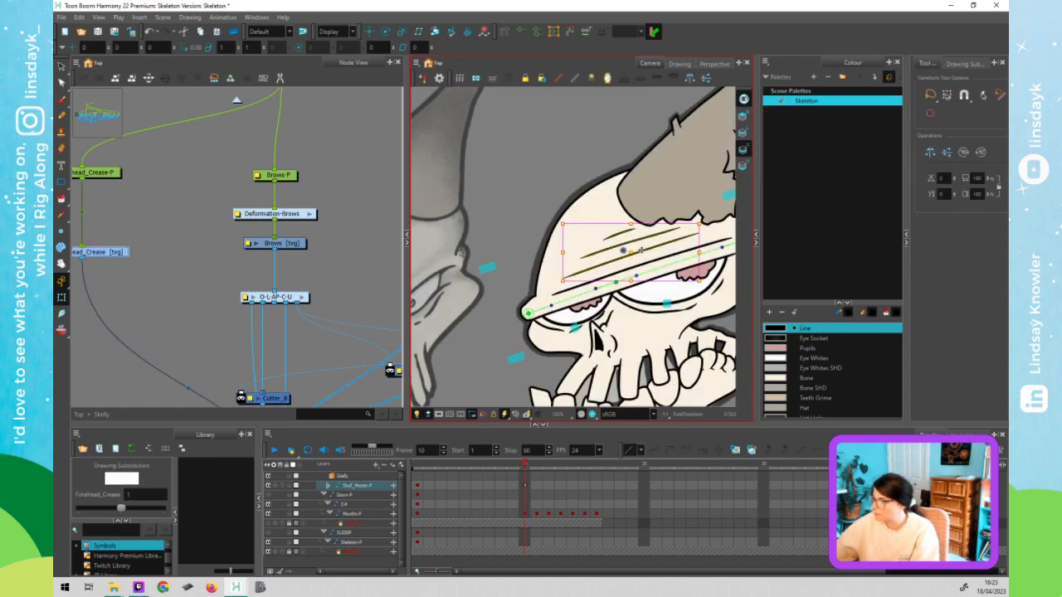
pyautogui.click(517, 233)
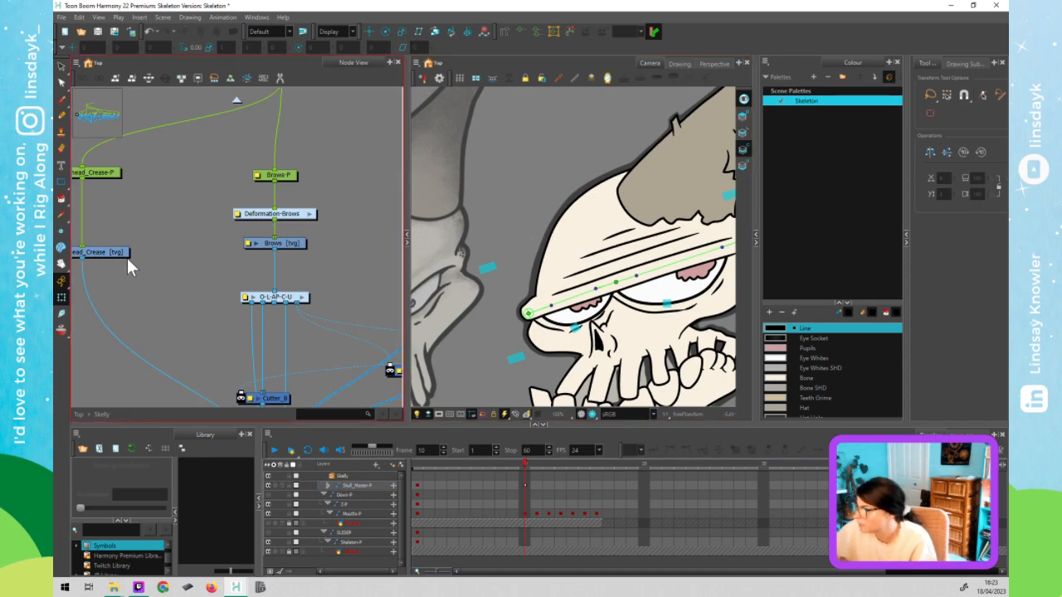
pyautogui.hscroll(-2, 152, 233)
pyautogui.click(152, 250)
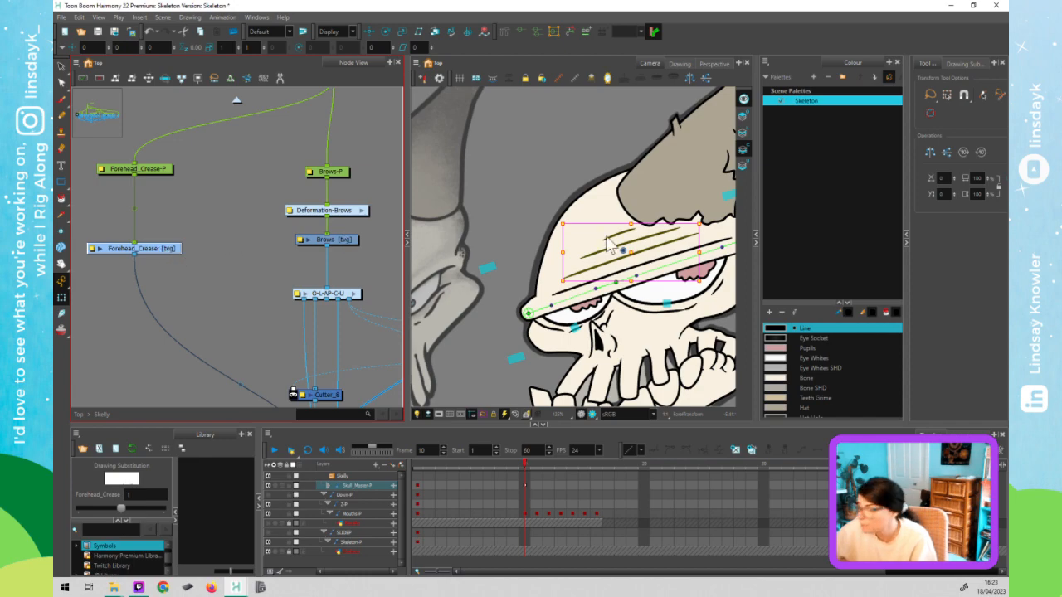
pyautogui.click(507, 297)
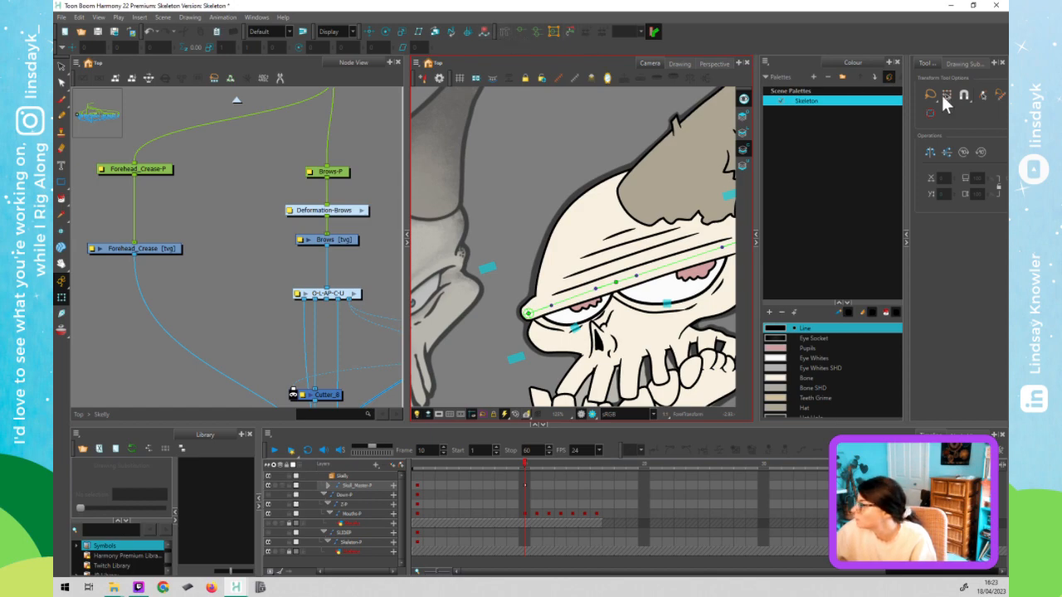
pyautogui.click(980, 94)
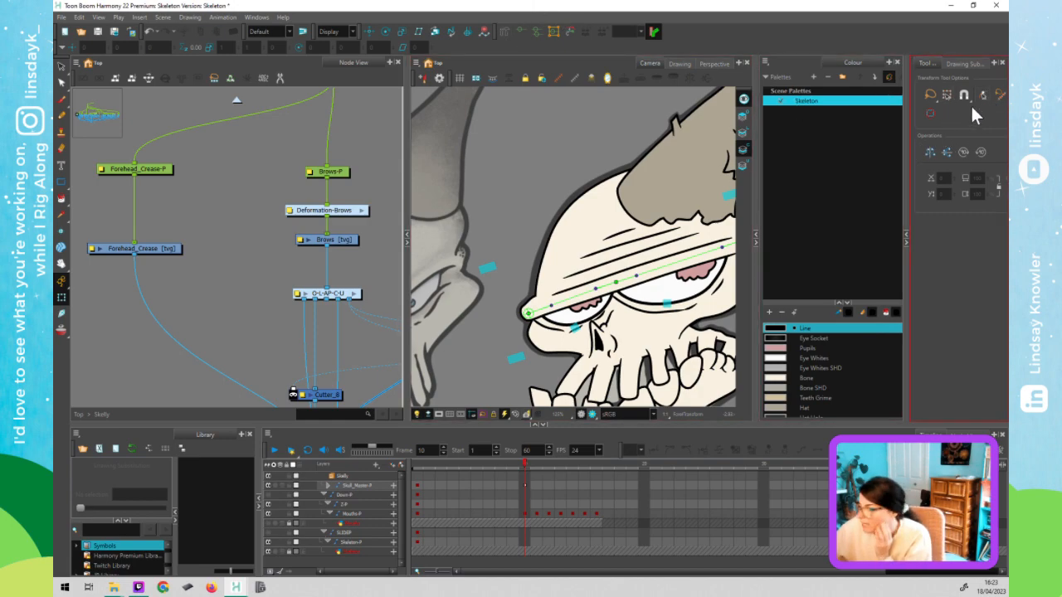
pyautogui.click(62, 300)
pyautogui.click(488, 305)
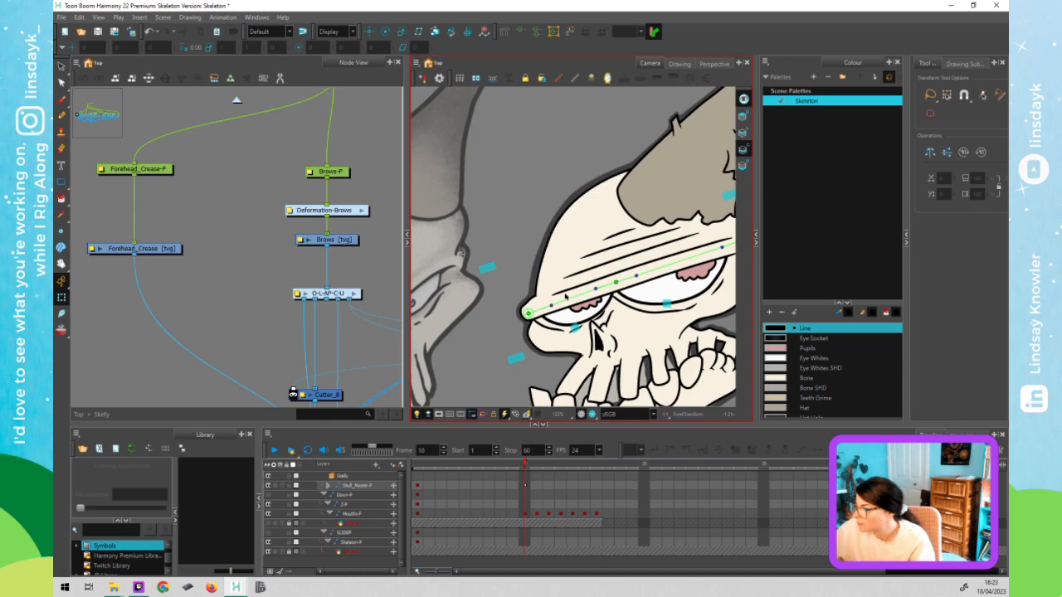
pyautogui.scroll(-2, 584, 311)
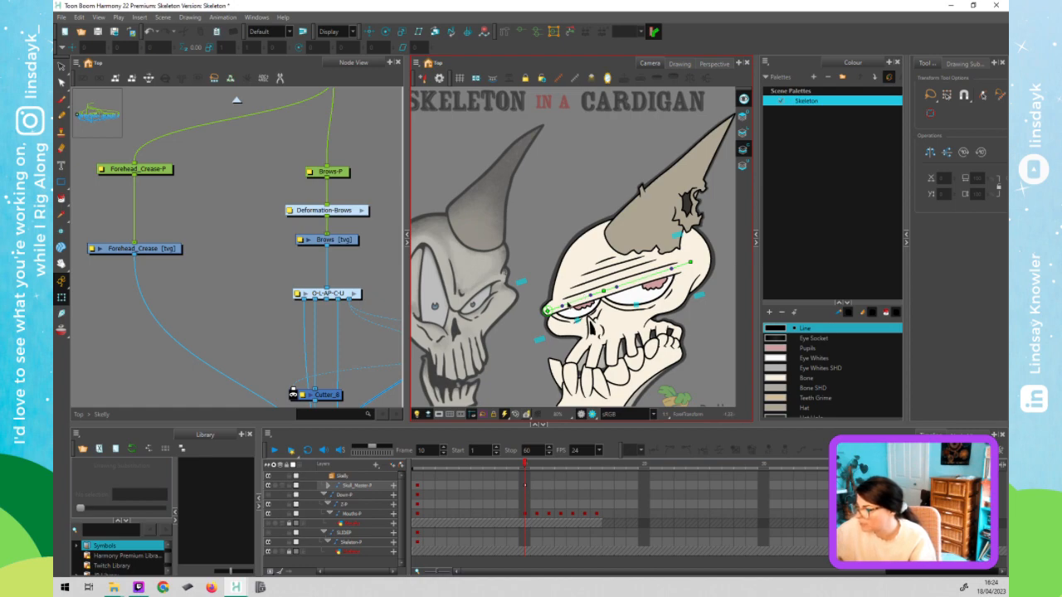
# - Add a curve deformer along the forehead crease on the Forehead_Crease drawing using the Rigging tool
pyautogui.scroll(3, 448, 274)
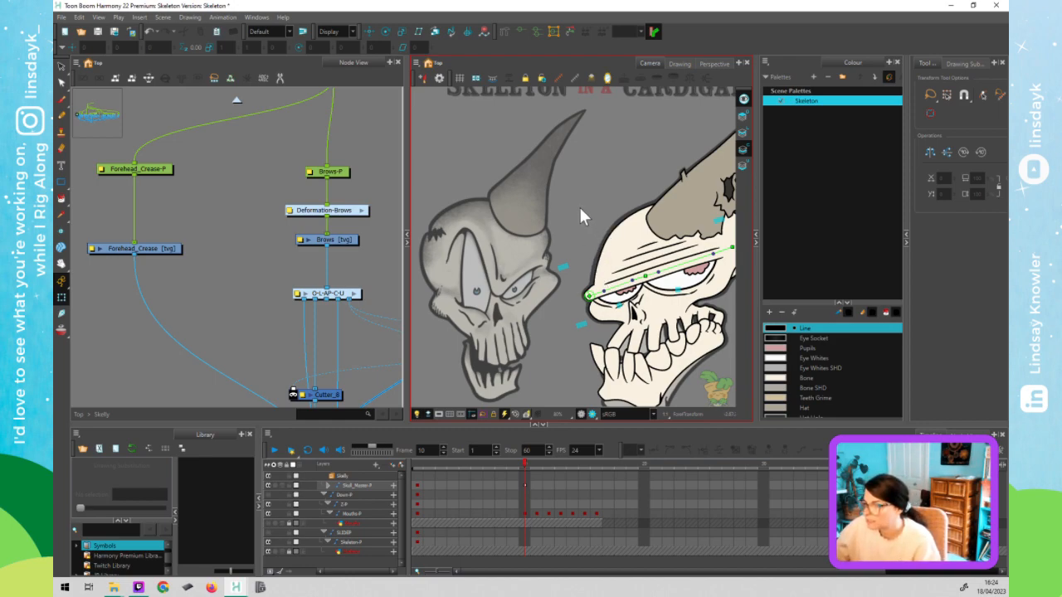
pyautogui.click(157, 268)
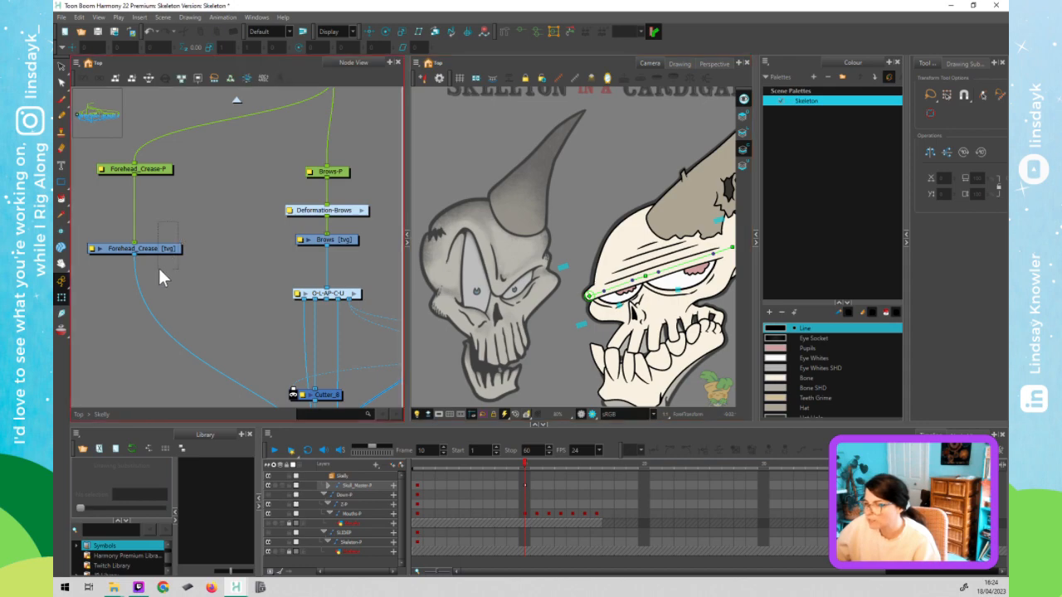
pyautogui.click(166, 248)
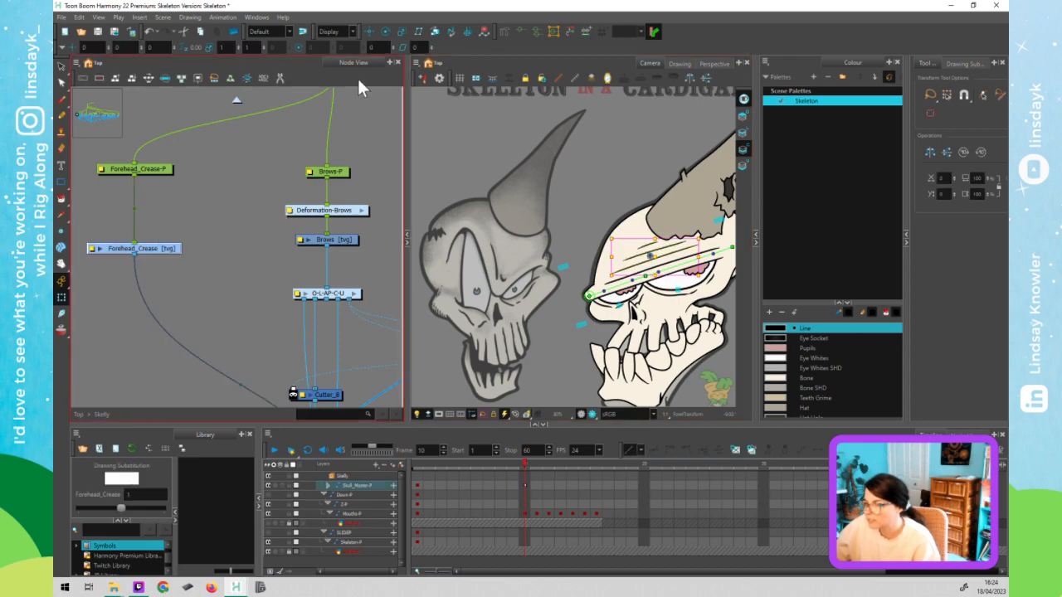
pyautogui.click(505, 31)
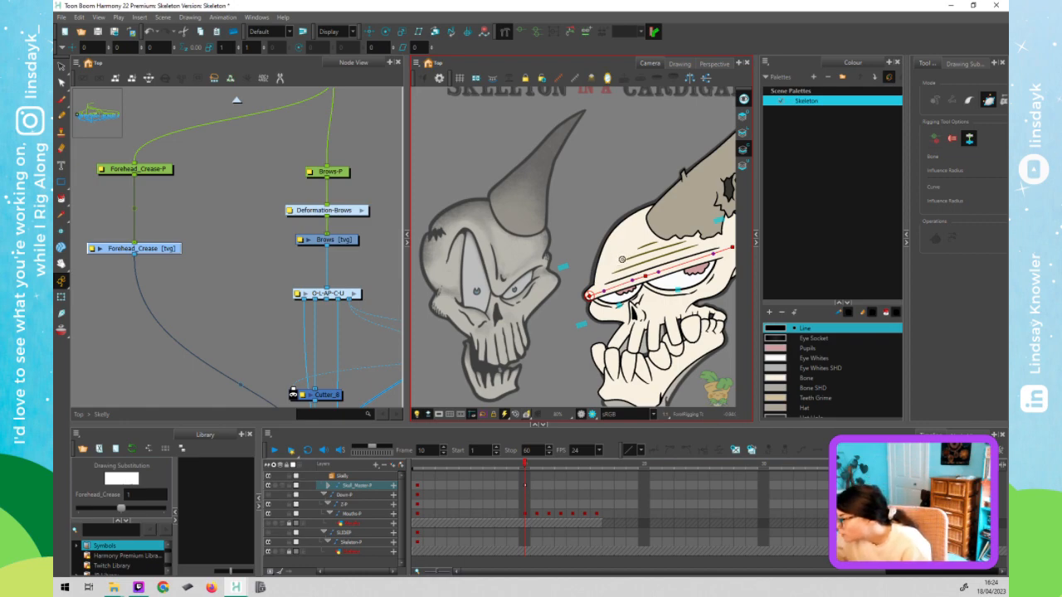
pyautogui.click(623, 260)
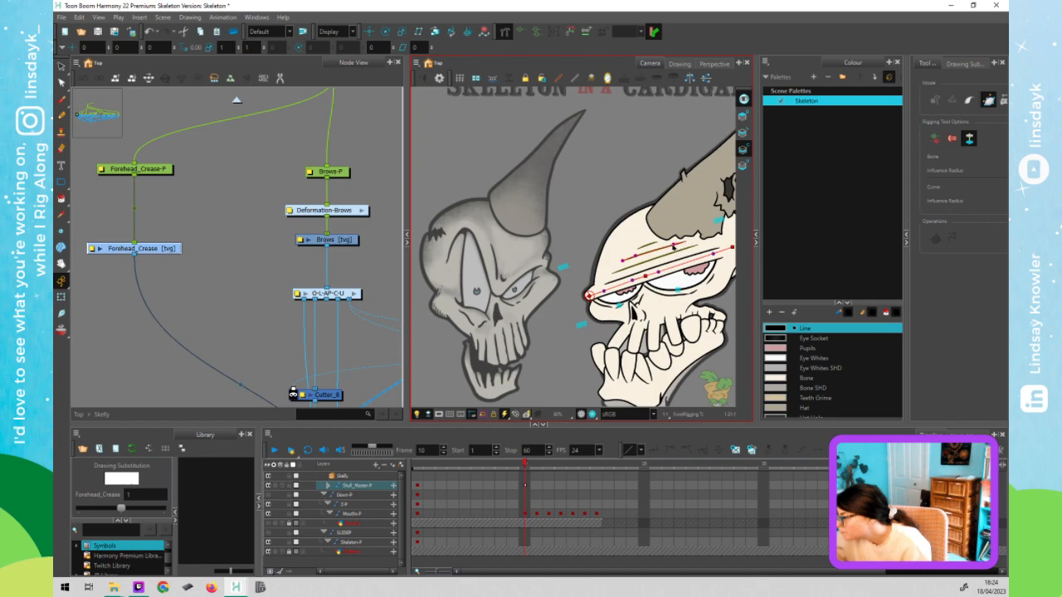
pyautogui.hotkey('shift', 't')
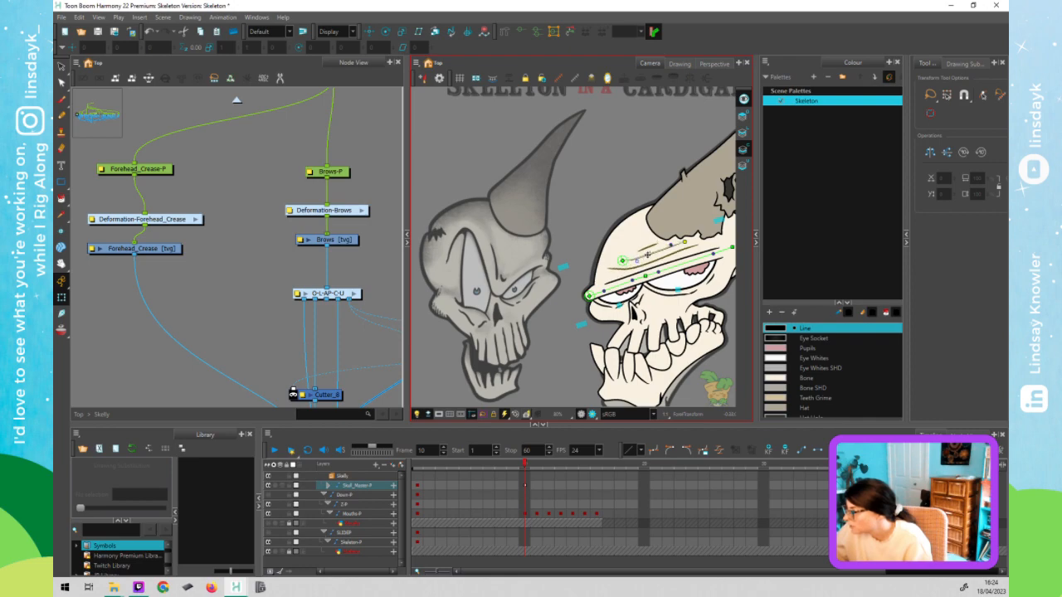
# - Reposition the crease deformer's resting points so the curve spans the full length of the lowest forehead crease
pyautogui.click(504, 32)
pyautogui.hotkey('alt', '4')
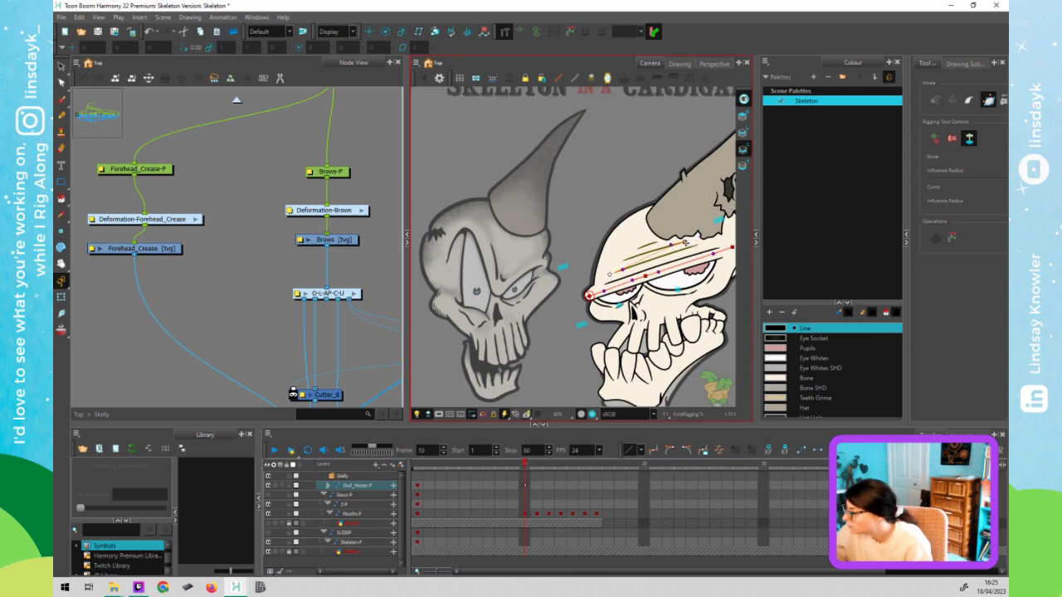
pyautogui.click(610, 273)
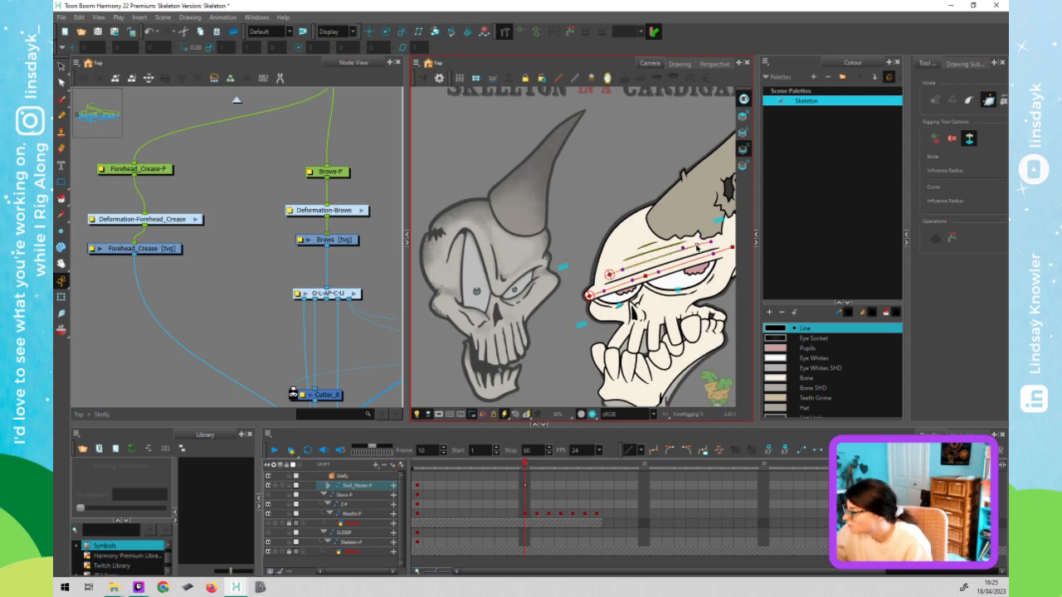
pyautogui.hotkey('shift', 't')
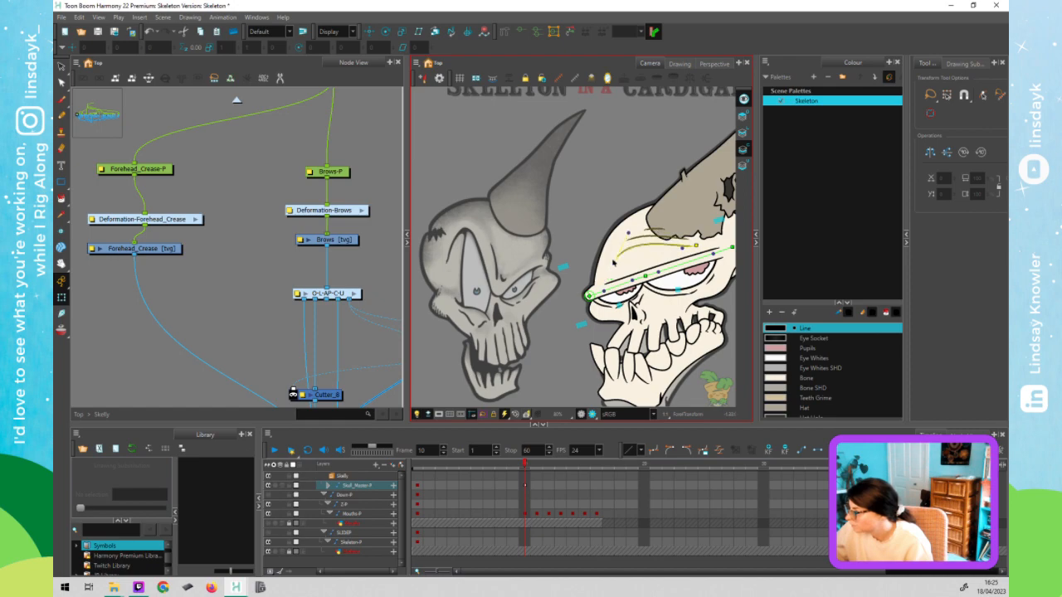
# - Test the crease deformer by raising its outer end, check the bend with the controls hidden, and reset the deformation
pyautogui.moveTo(604, 292); pyautogui.dragTo(612, 251)
pyautogui.click(591, 220)
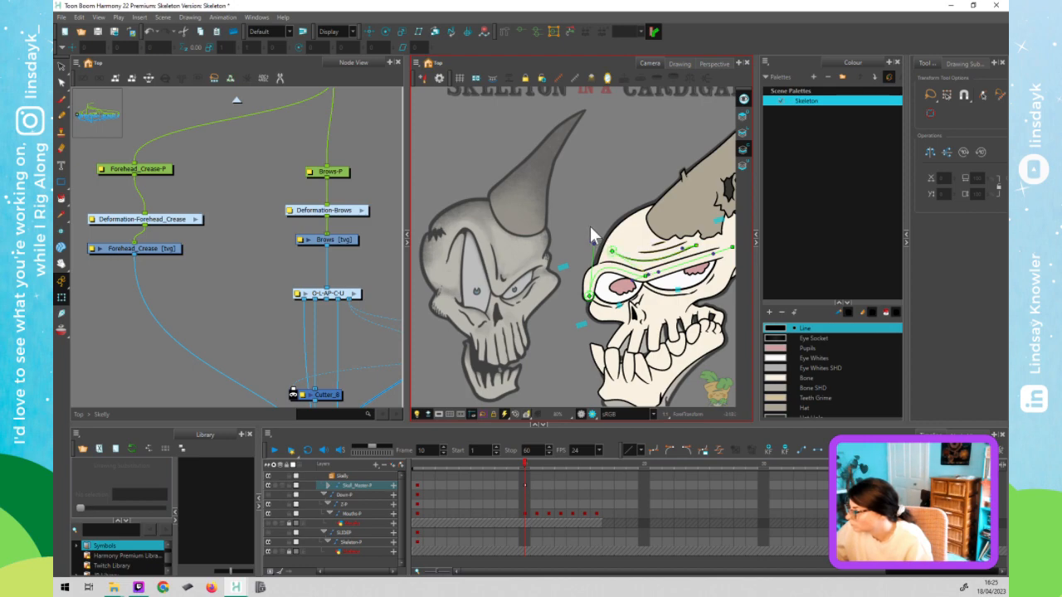
pyautogui.hotkey('shift', 'c')
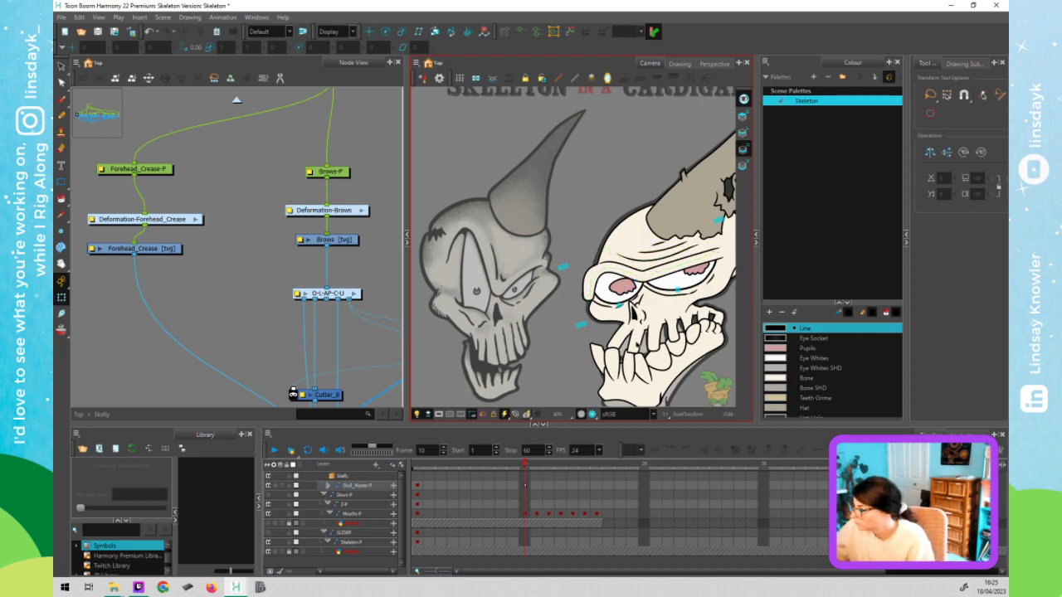
pyautogui.moveTo(658, 278); pyautogui.dragTo(642, 271)
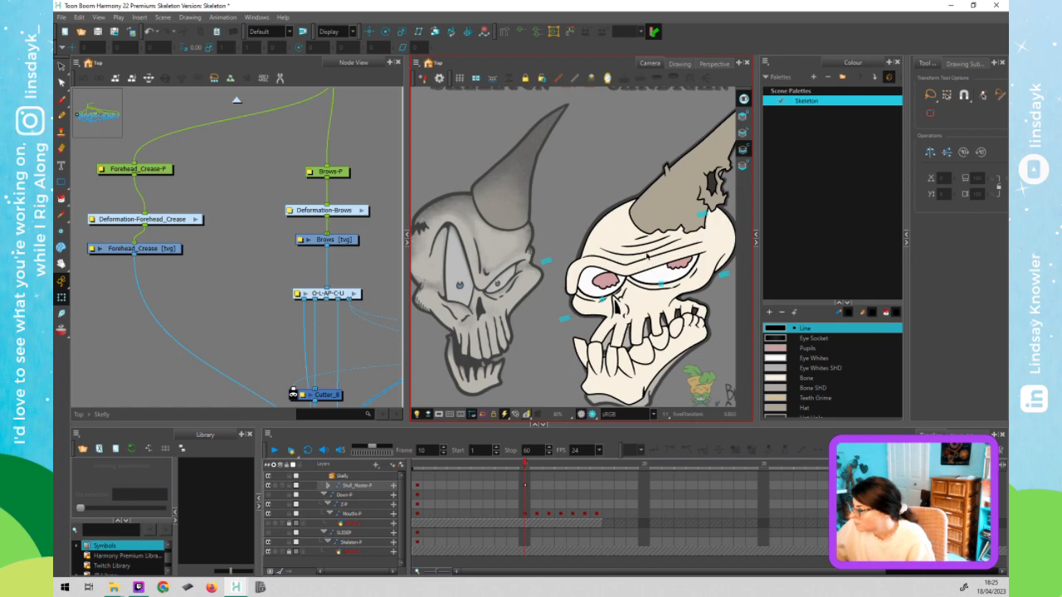
pyautogui.click(647, 252)
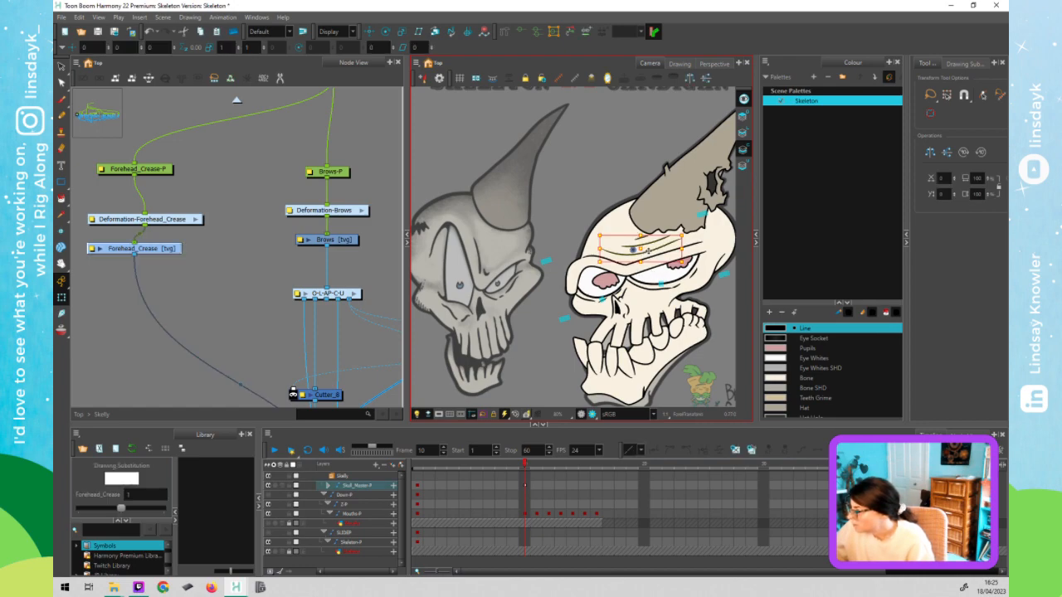
pyautogui.hotkey('shift', 'F11')
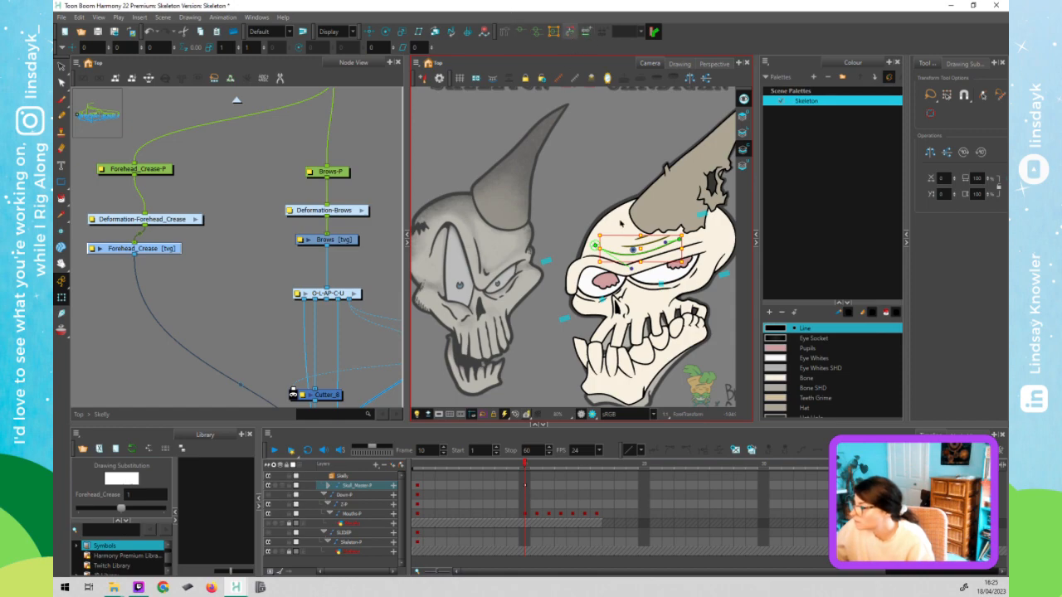
pyautogui.click(176, 224)
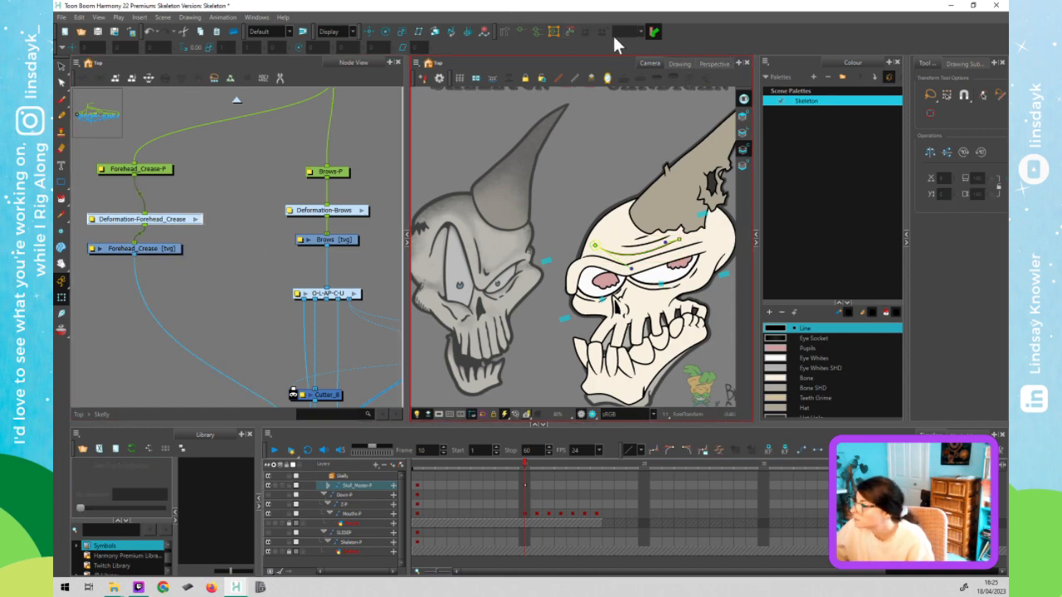
pyautogui.click(567, 32)
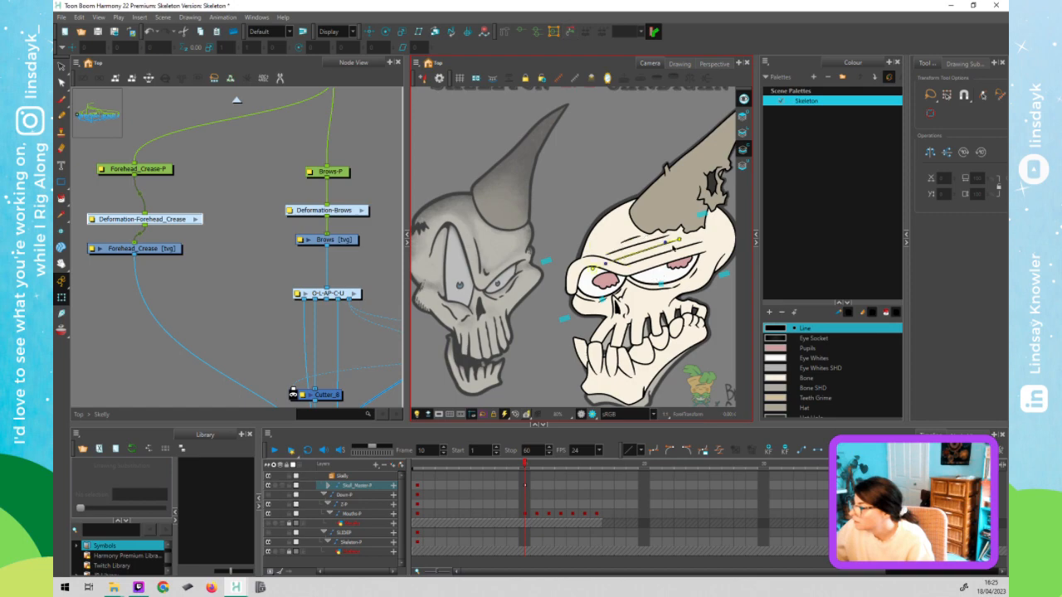
# - Rework the deformer's curve along the lowest crease with an added middle point, fitting its points and handles to the line
pyautogui.click(679, 241)
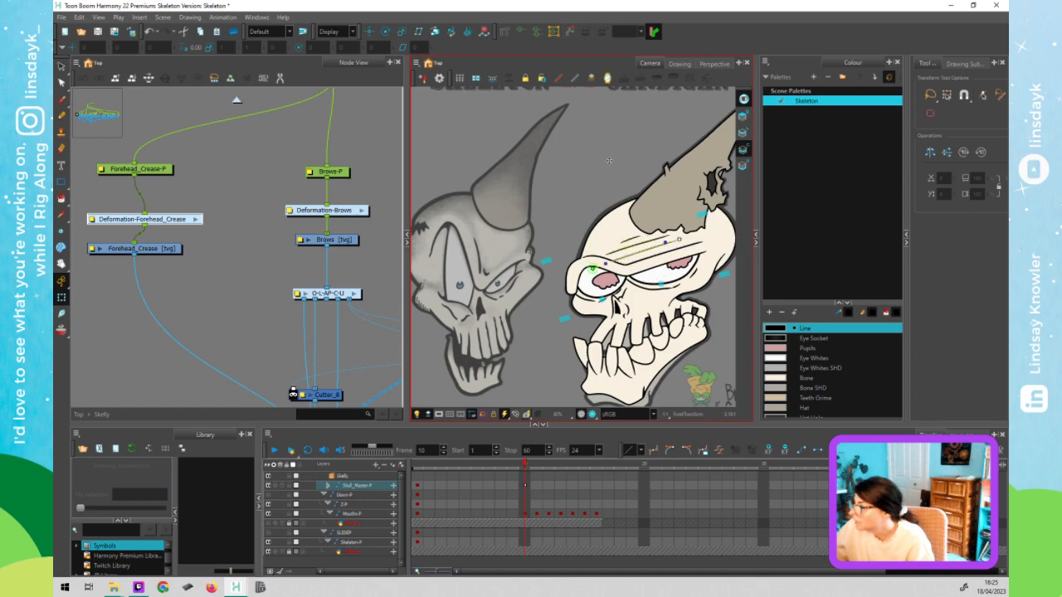
pyautogui.click(504, 29)
pyautogui.press('r')
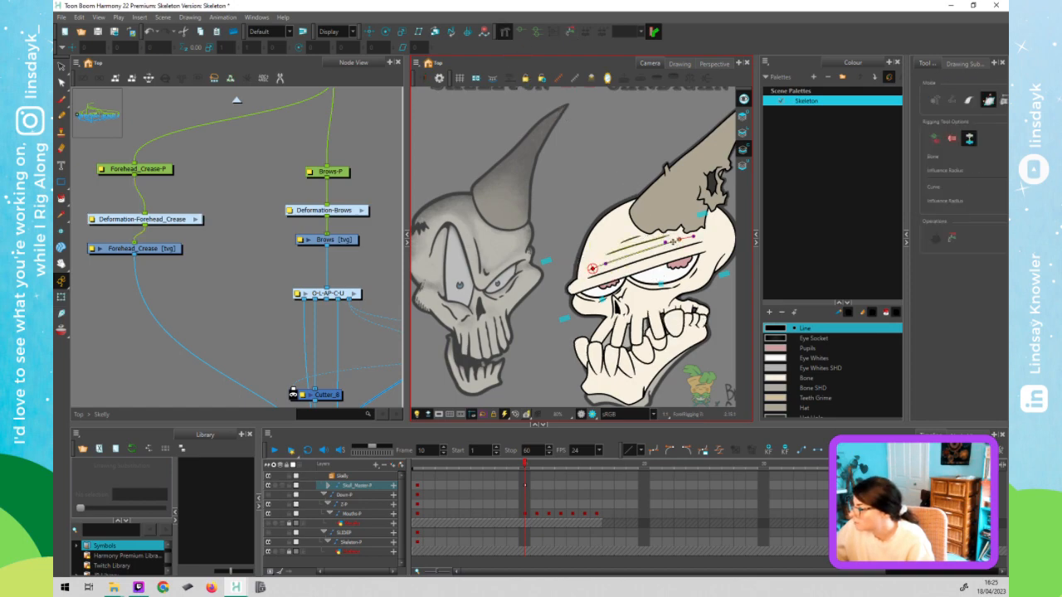
pyautogui.click(634, 253)
pyautogui.click(680, 239)
pyautogui.moveTo(677, 240); pyautogui.dragTo(668, 246)
pyautogui.moveTo(621, 257); pyautogui.dragTo(622, 261)
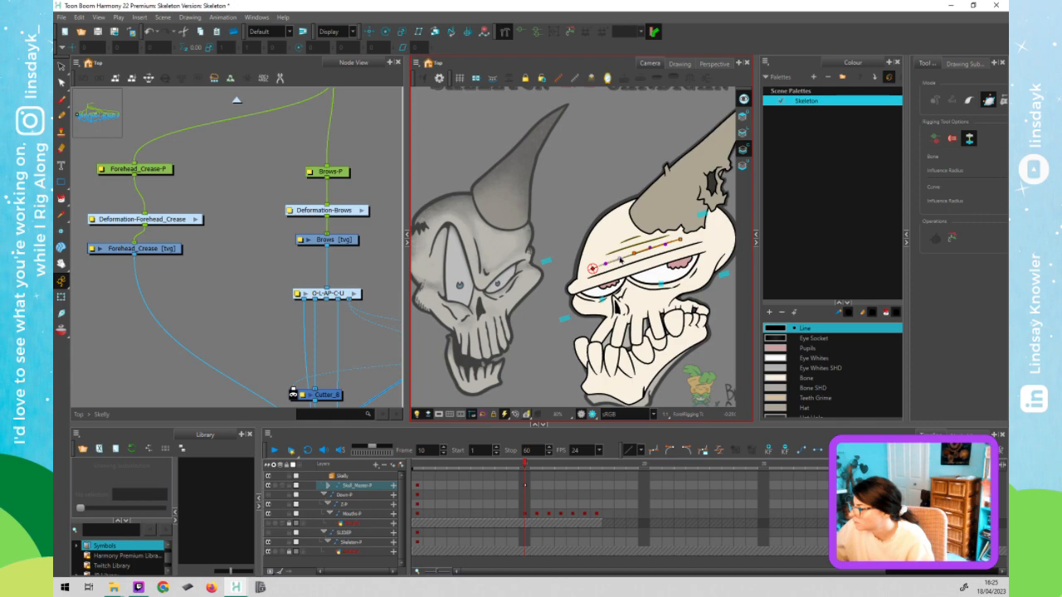
pyautogui.scroll(1, 592, 268)
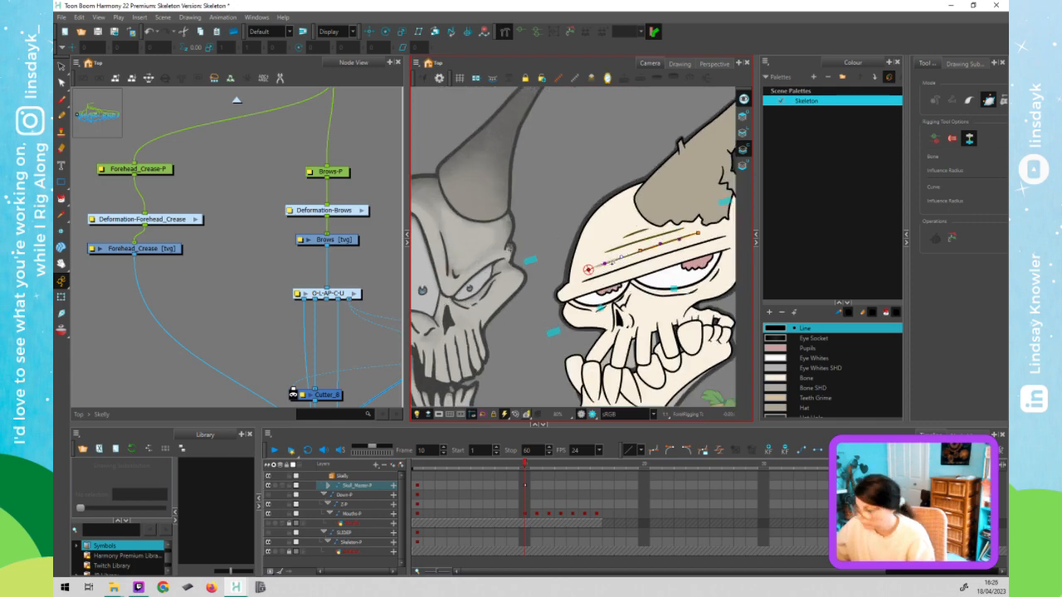
pyautogui.scroll(2, 588, 269)
pyautogui.scroll(2, 586, 266)
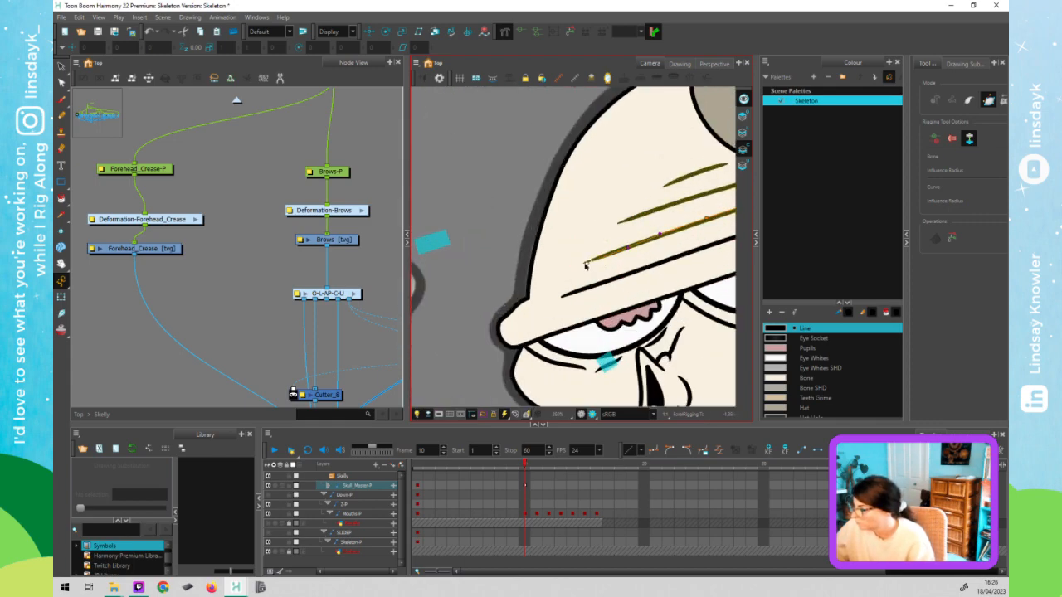
pyautogui.scroll(-4, 586, 264)
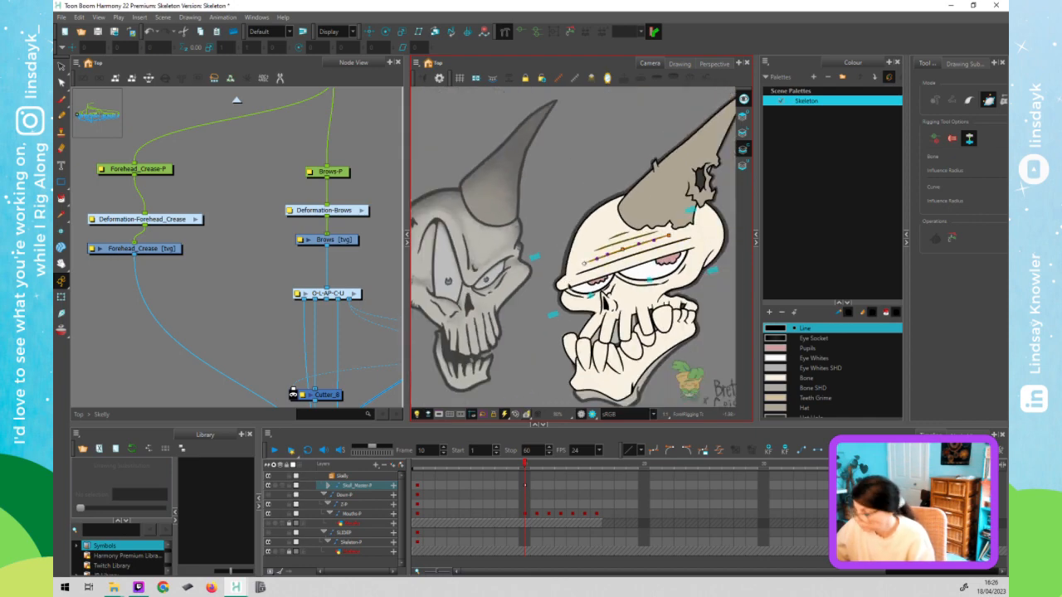
# - Test the three-point crease deformer by bending its outer half upward into an arch, and inspect the creases in the rendered view
pyautogui.hotkey('shift', 't')
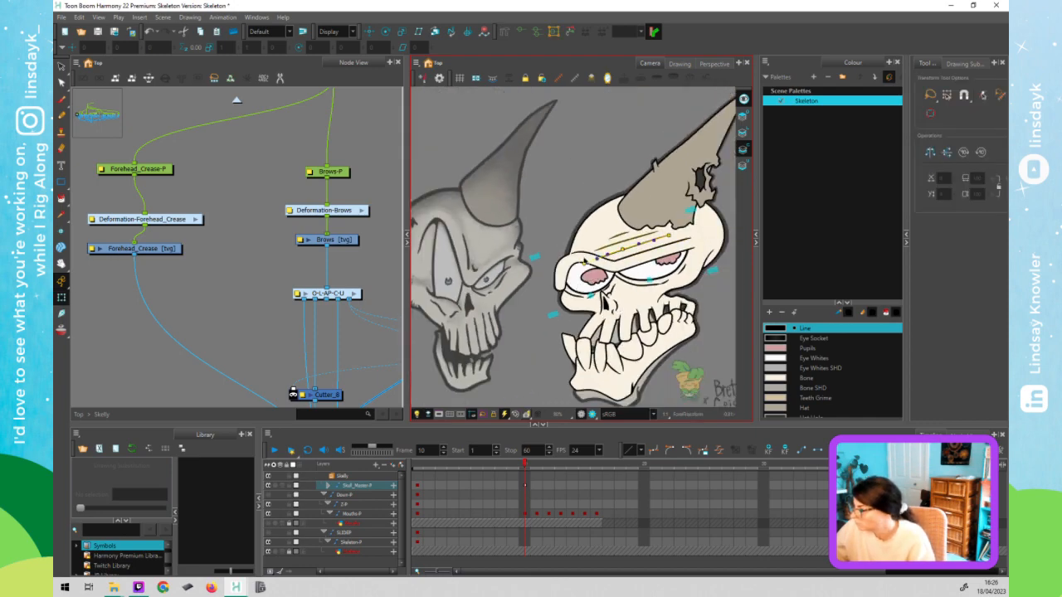
pyautogui.moveTo(587, 242); pyautogui.dragTo(620, 250)
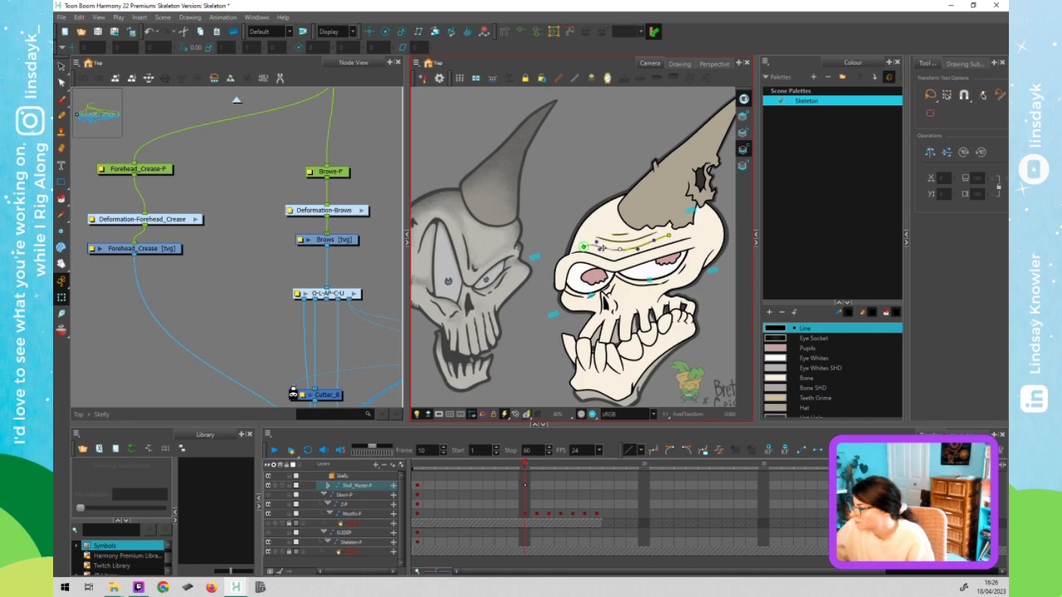
pyautogui.moveTo(604, 247); pyautogui.dragTo(605, 242)
pyautogui.scroll(6, 629, 222)
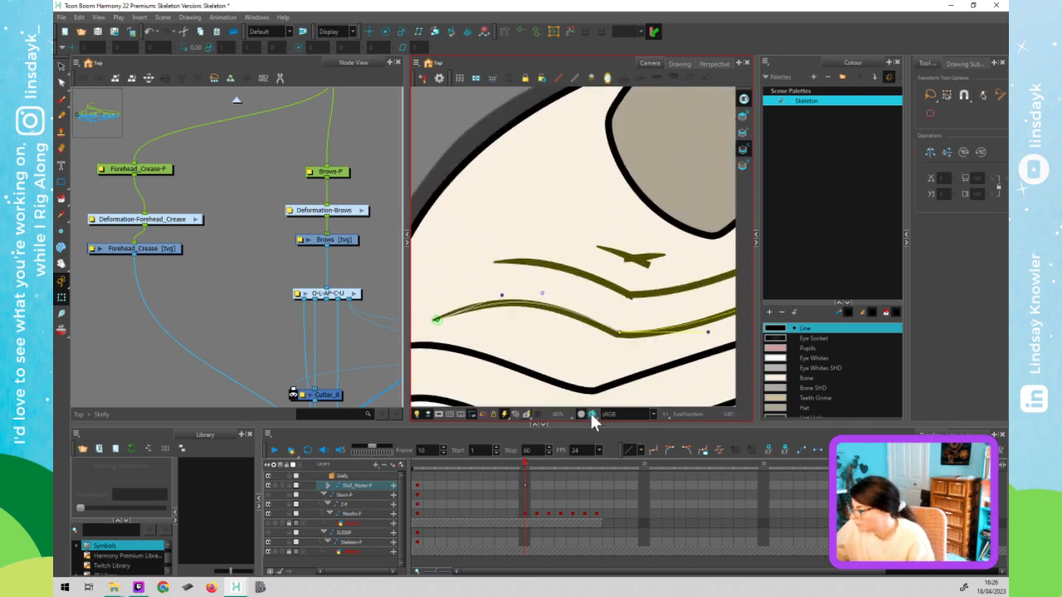
pyautogui.click(590, 413)
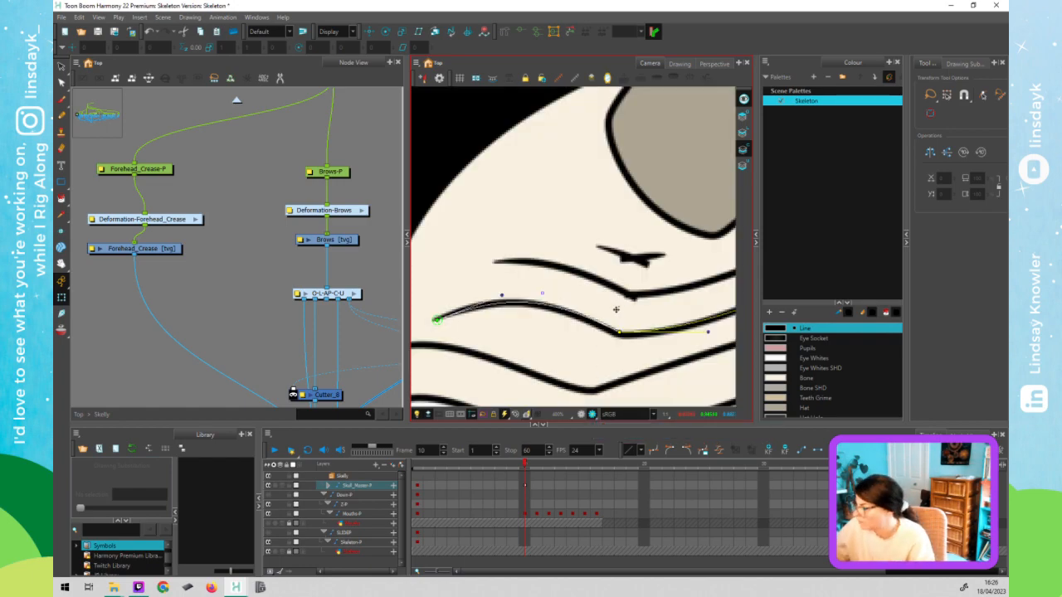
pyautogui.click(590, 414)
pyautogui.scroll(-5, 631, 340)
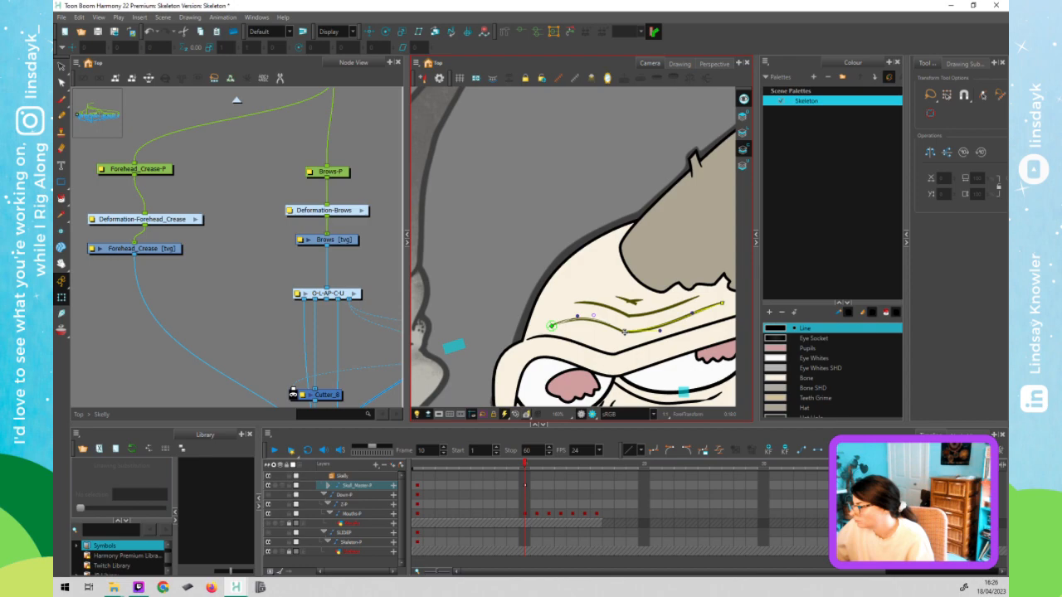
# - Align the Deformation-Forehead_Crease node between its peg and drawing, and reset the crease deformation
pyautogui.click(175, 223)
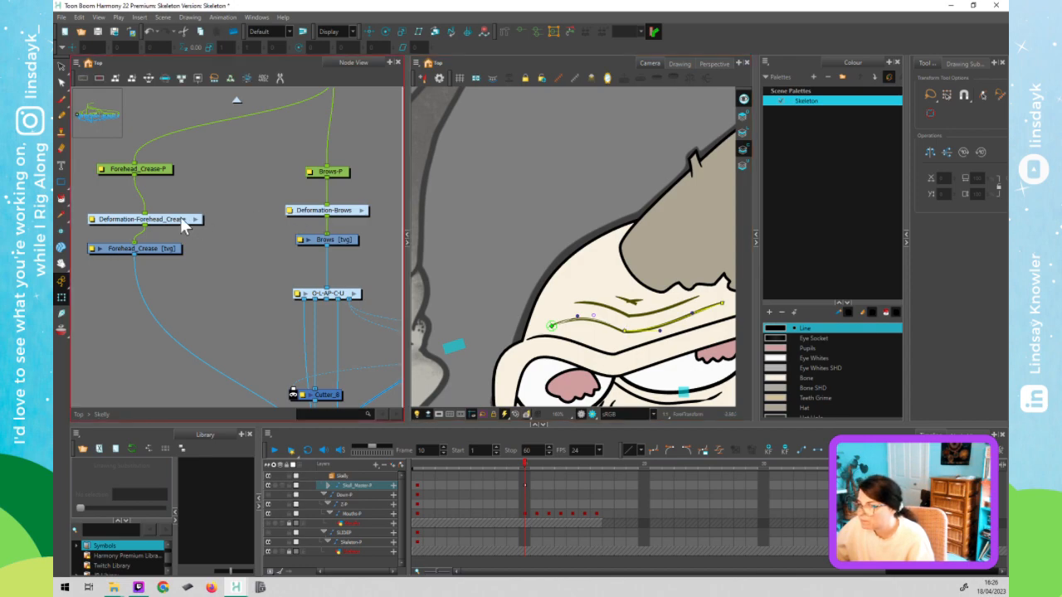
pyautogui.moveTo(176, 222); pyautogui.dragTo(172, 209)
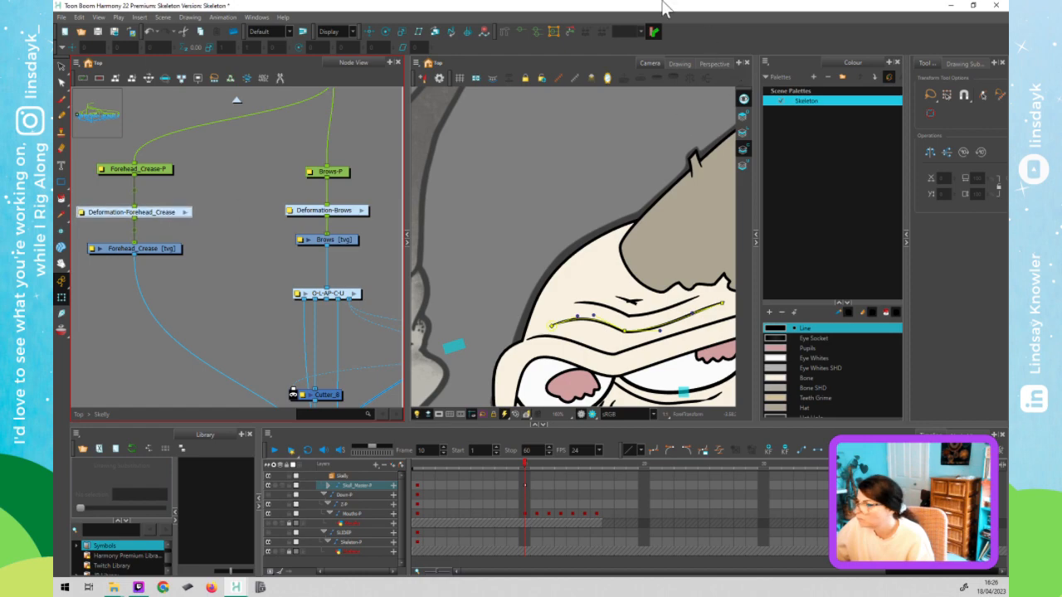
pyautogui.click(569, 33)
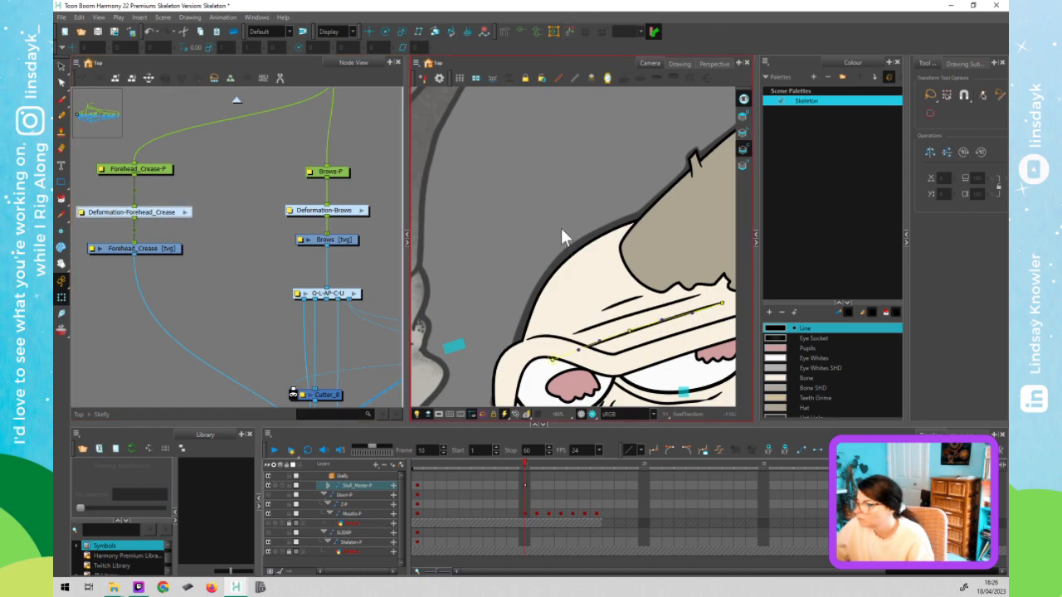
# - Add a separate curve deformer along the middle forehead crease of the Forehead_Crease drawing
pyautogui.click(634, 315)
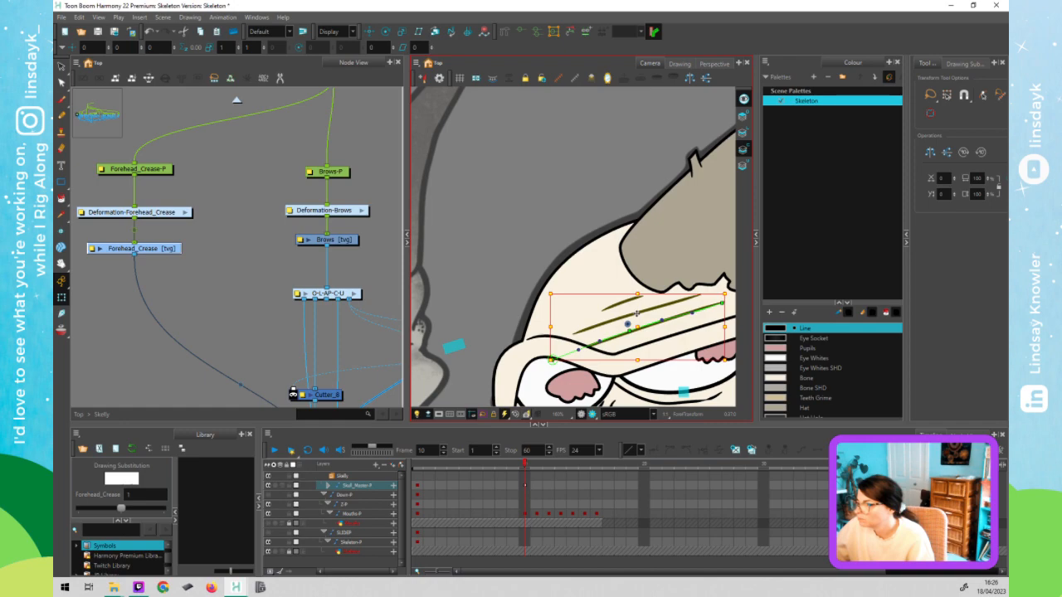
pyautogui.click(507, 32)
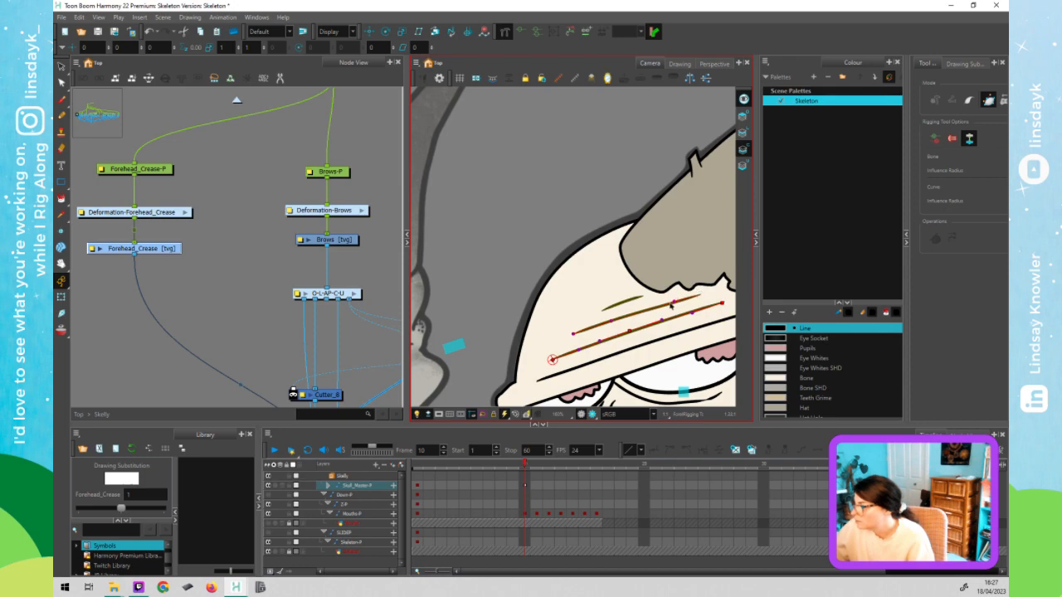
pyautogui.click(655, 322)
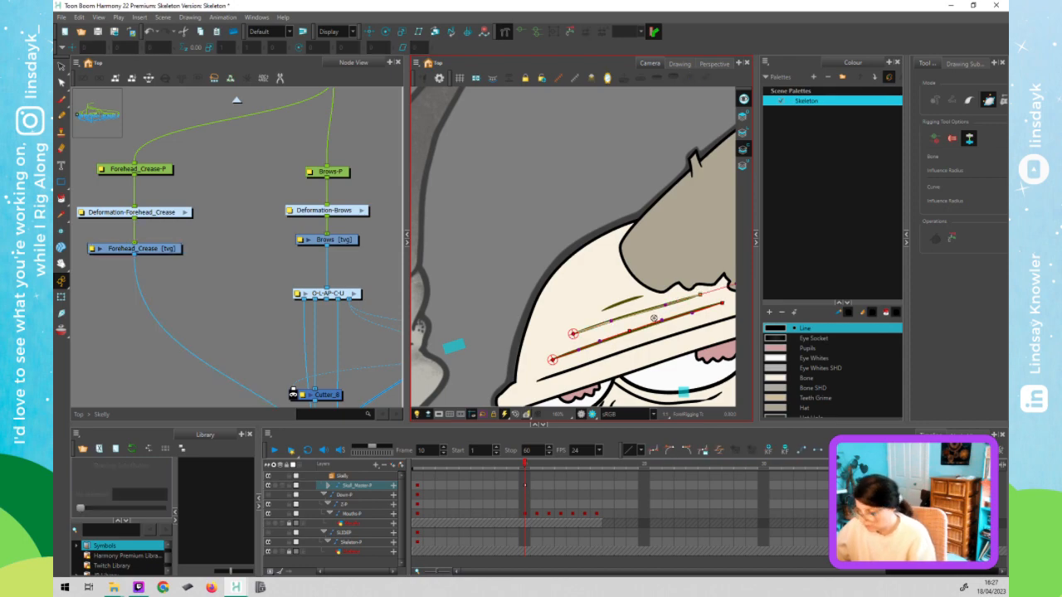
# - Raise the outer end of the middle crease's curve with the Transform tool to test how the upper creases bend
pyautogui.hotkey('shift', 't')
pyautogui.moveTo(573, 332); pyautogui.dragTo(572, 314)
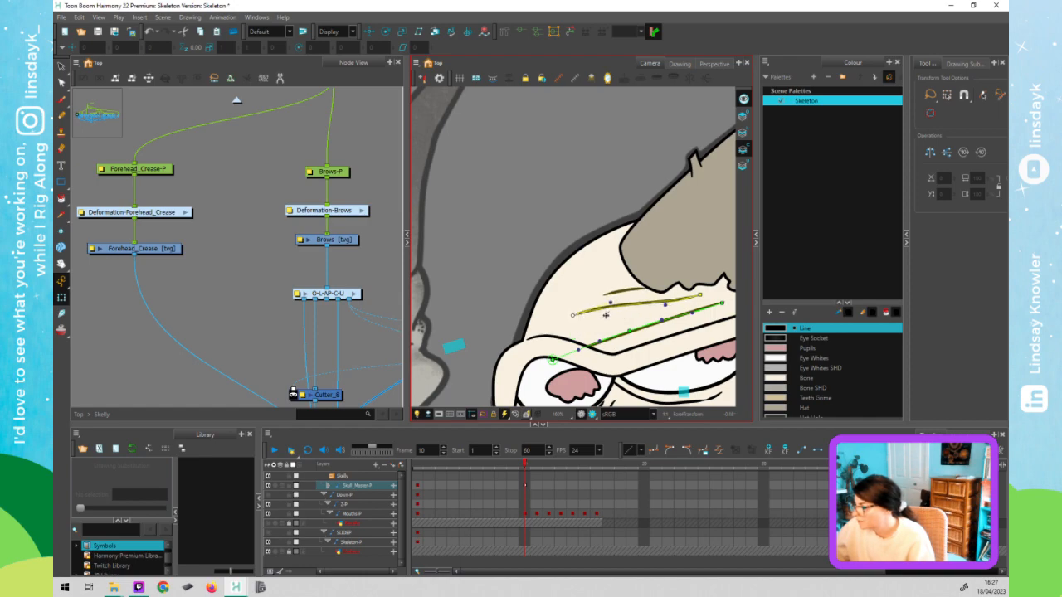
pyautogui.click(574, 313)
pyautogui.moveTo(579, 308); pyautogui.dragTo(580, 307)
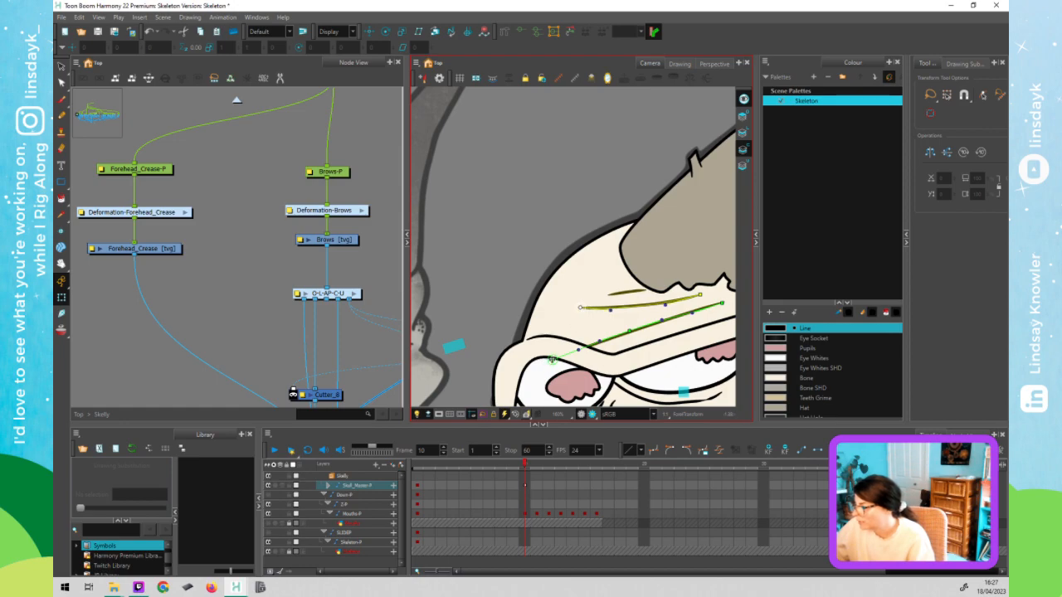
# - Bend the lower and middle forehead creases by raising their outer curve points and adjusting the lower curve's handle
pyautogui.moveTo(552, 360); pyautogui.dragTo(549, 321)
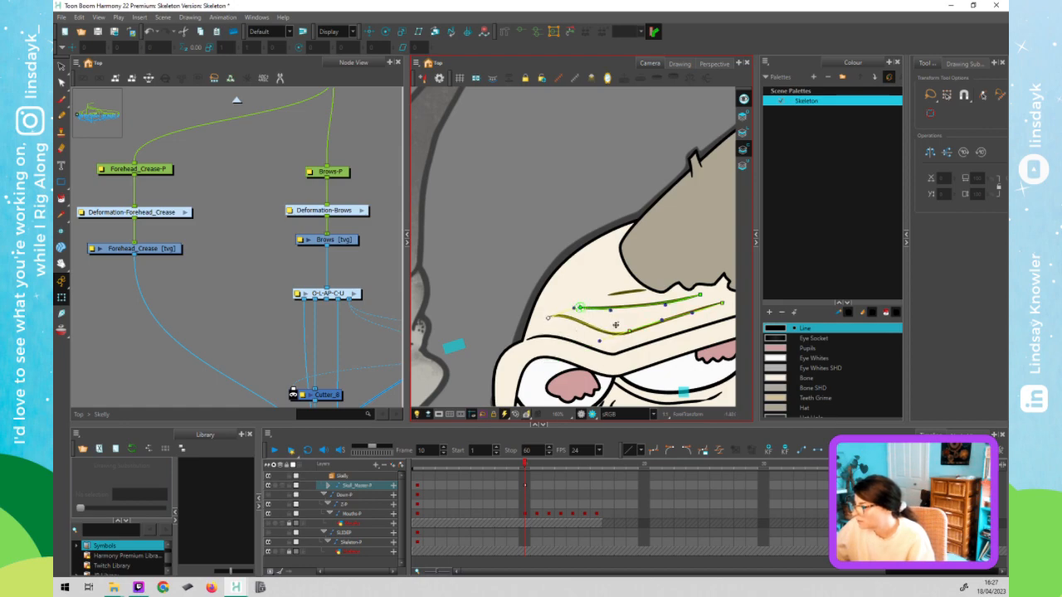
pyautogui.moveTo(603, 341); pyautogui.dragTo(604, 329)
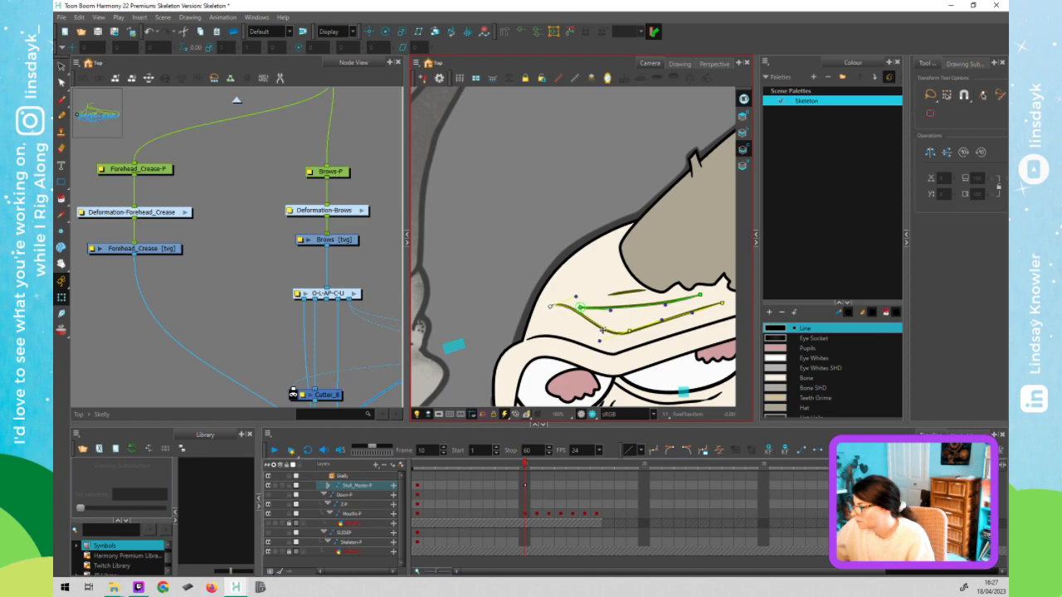
pyautogui.moveTo(550, 308); pyautogui.dragTo(587, 301)
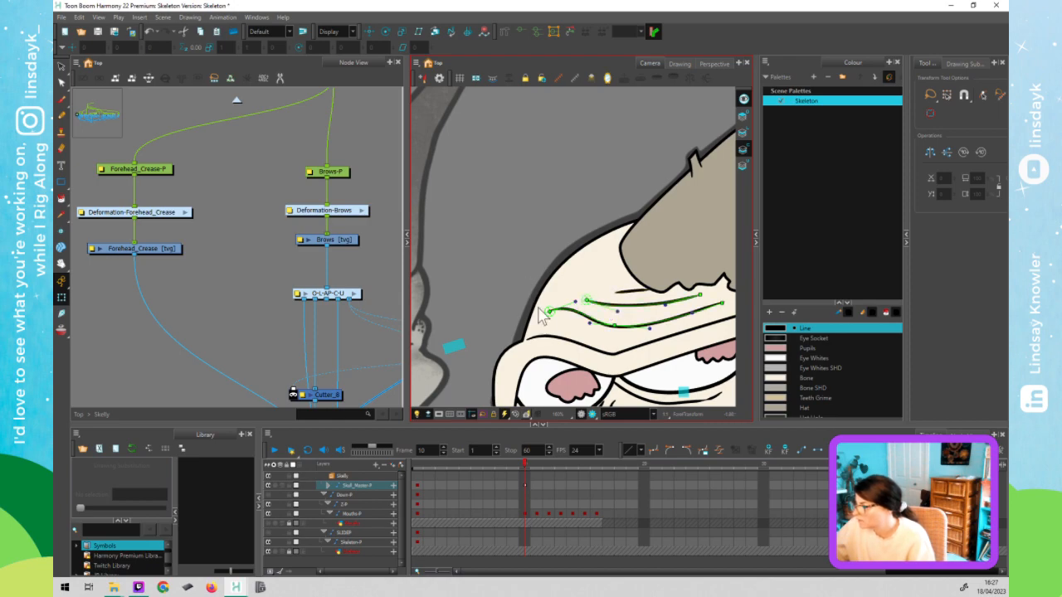
pyautogui.scroll(-3, 545, 318)
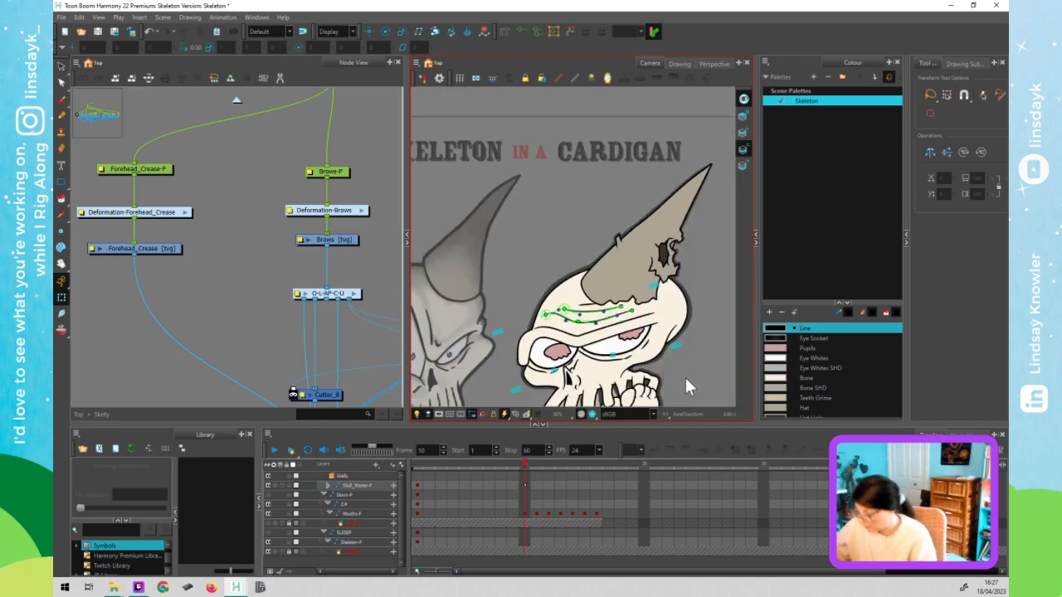
# - Hide the crease deformer controls and return the playhead to frame 1
pyautogui.hotkey('shift', 'c')
pyautogui.moveTo(526, 466); pyautogui.dragTo(513, 463)
pyautogui.click(402, 464)
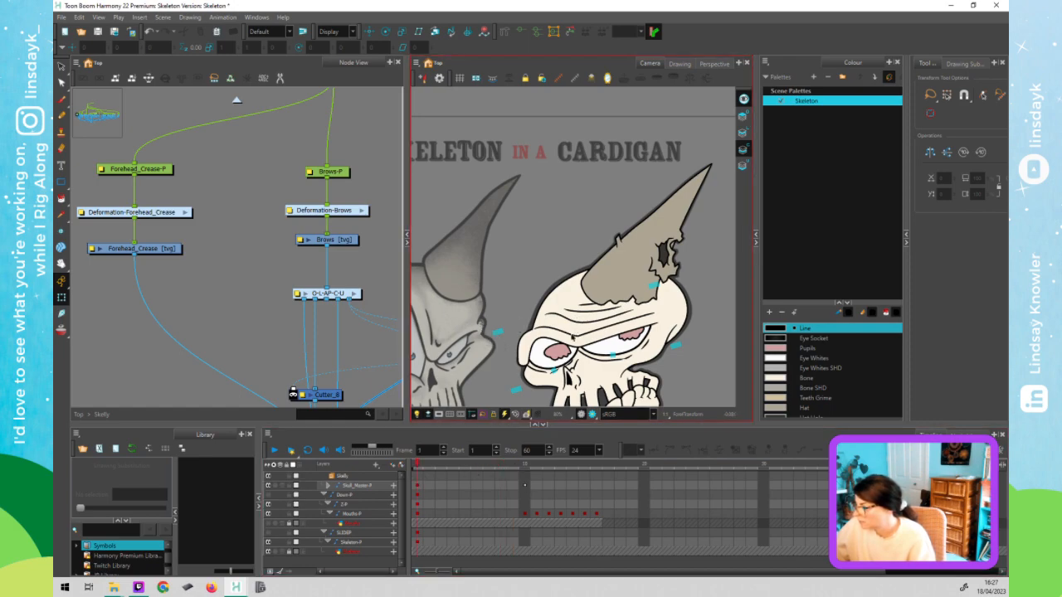
# - Raise the middle point of the Brows curve deformer slightly and hide its controls
pyautogui.click(574, 341)
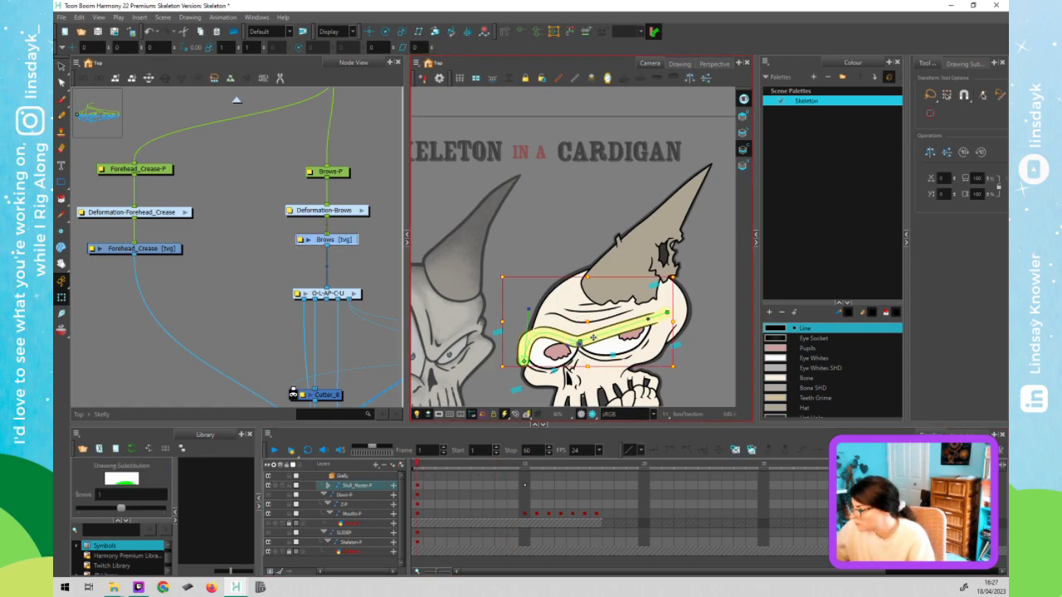
pyautogui.press('Escape')
pyautogui.moveTo(594, 343); pyautogui.dragTo(577, 336)
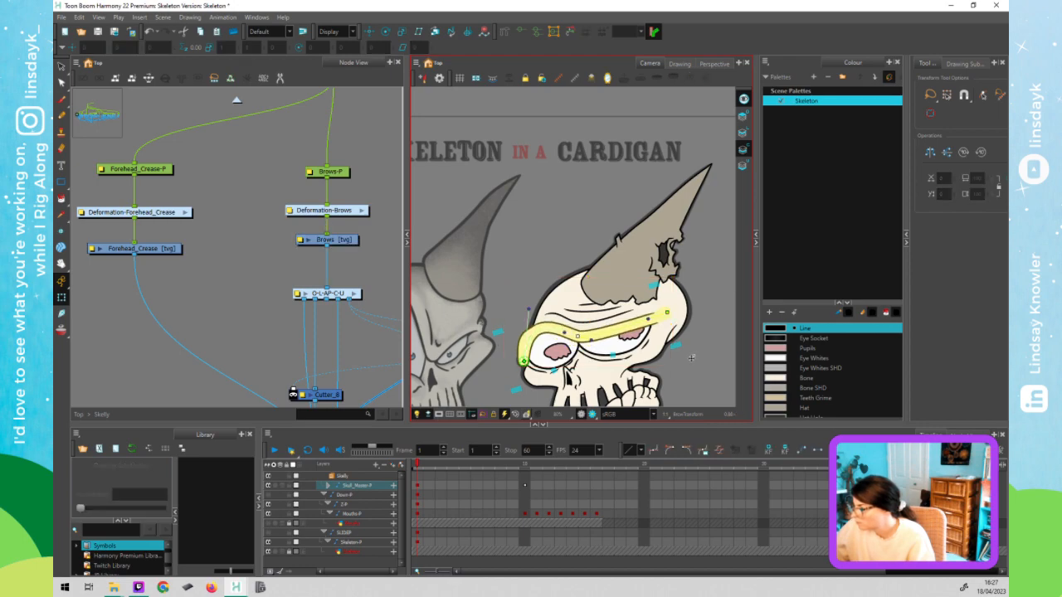
pyautogui.click(694, 359)
pyautogui.scroll(-3, 700, 320)
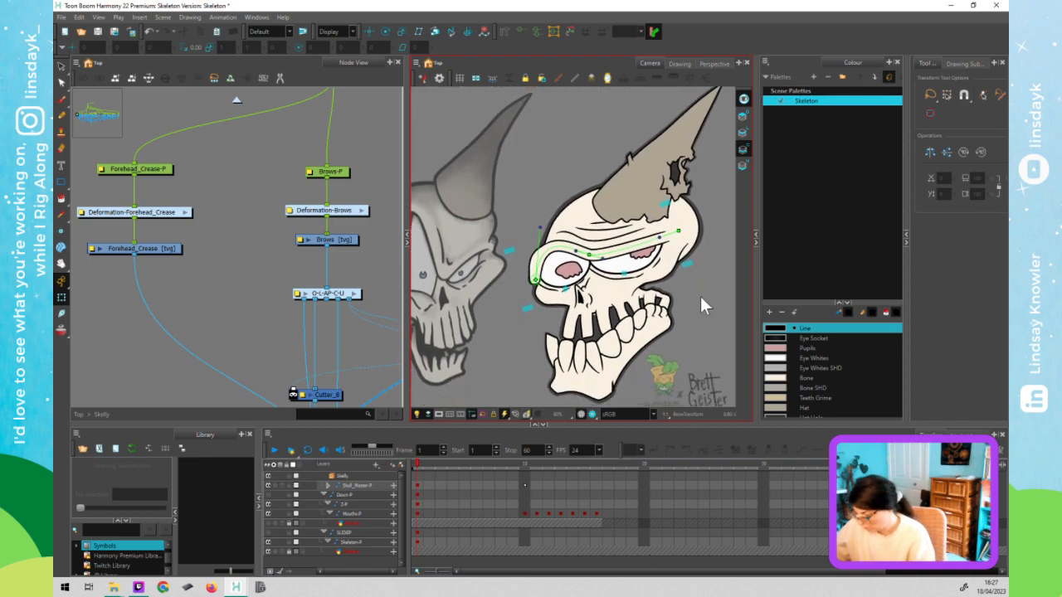
pyautogui.click(700, 296)
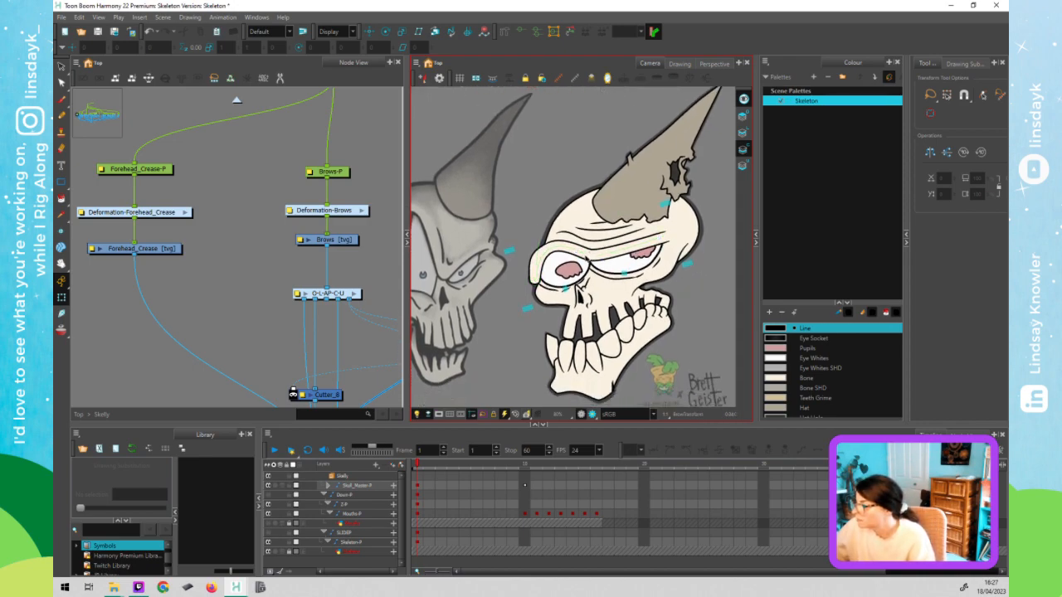
# - Reset the forehead crease and brow deformations to their resting shapes
pyautogui.click(589, 256)
pyautogui.click(374, 198)
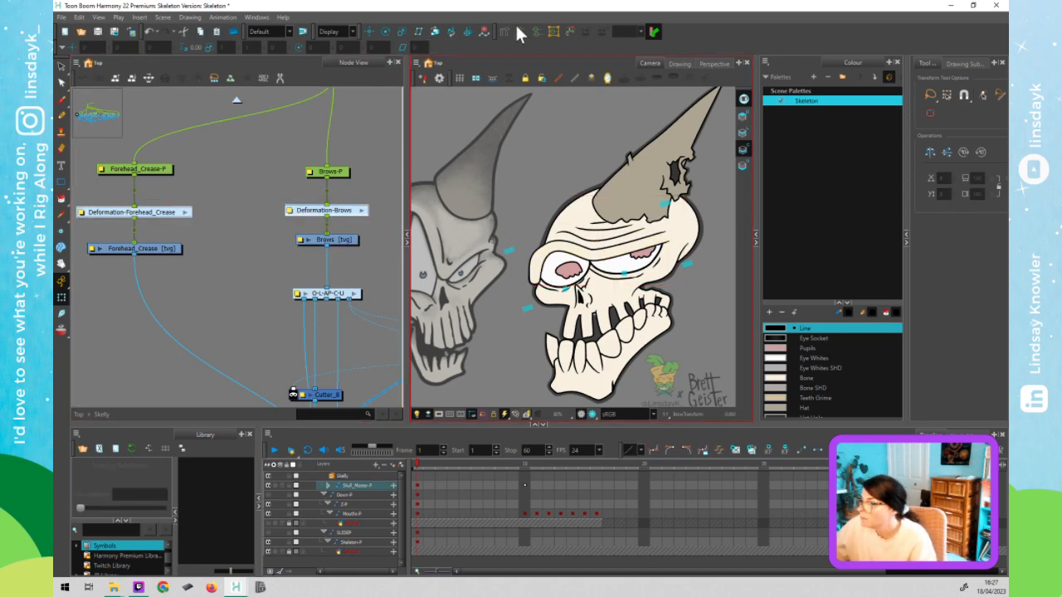
pyautogui.click(571, 34)
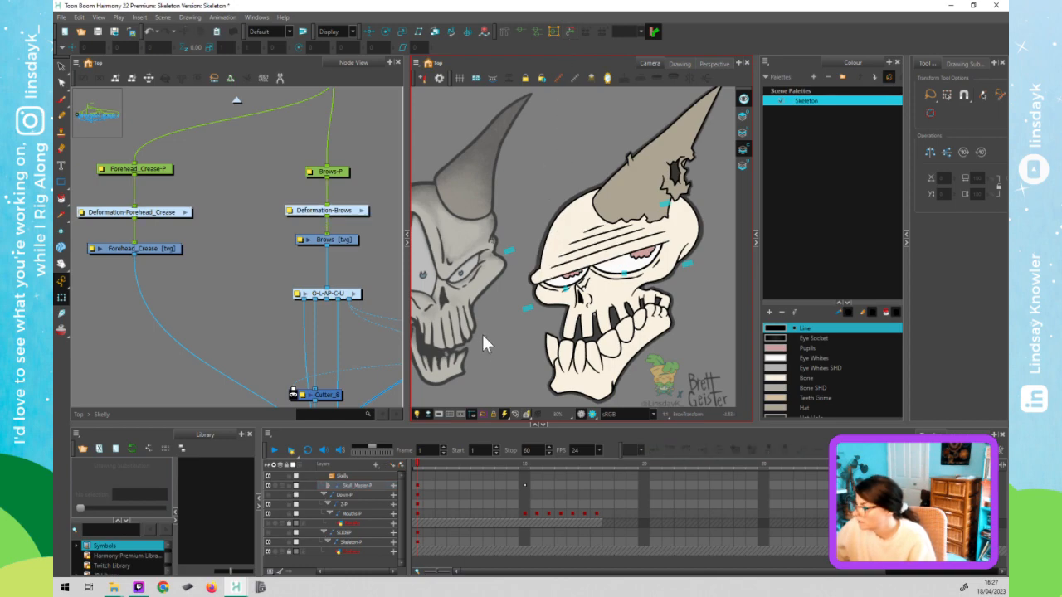
pyautogui.click(233, 299)
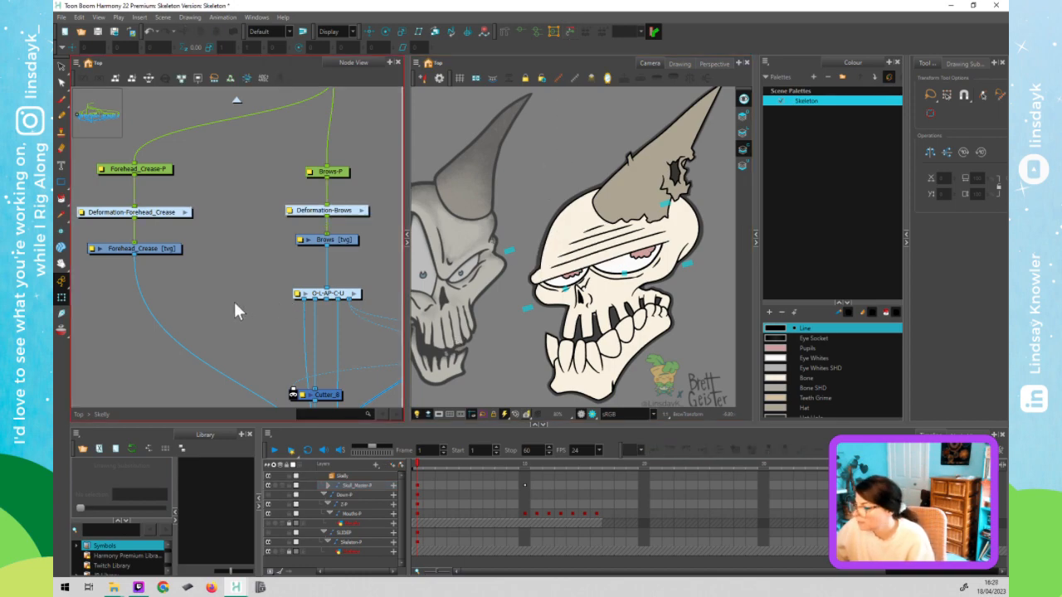
pyautogui.scroll(-4, 232, 299)
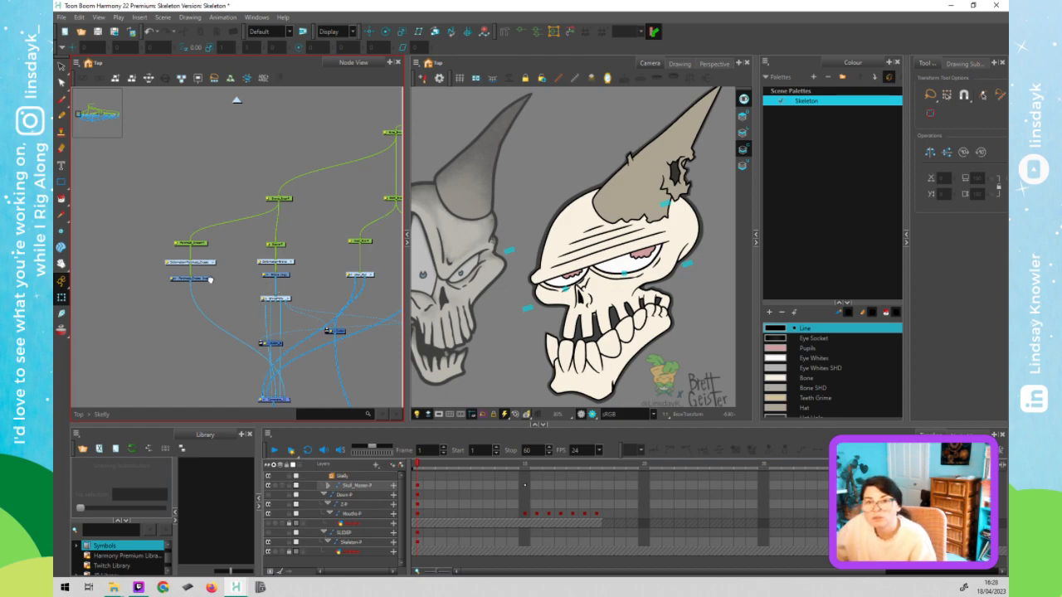
pyautogui.scroll(3, 208, 278)
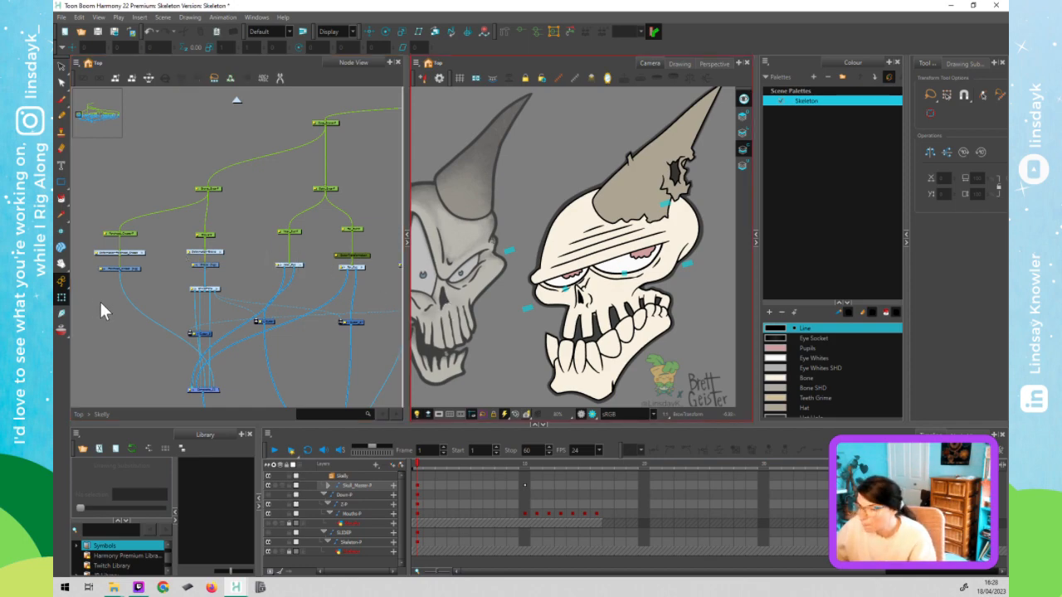
# - With the brow selected, look up the keyboard shortcut for Show Current Deformers in the Deformation category of the Keyboard Shortcuts settings
pyautogui.click(570, 267)
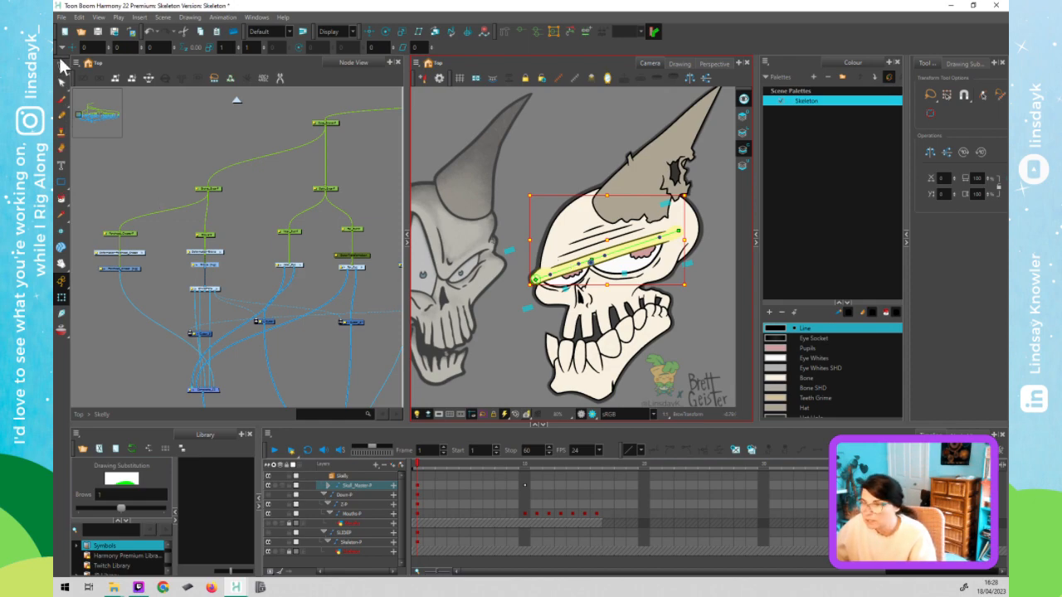
pyautogui.click(79, 17)
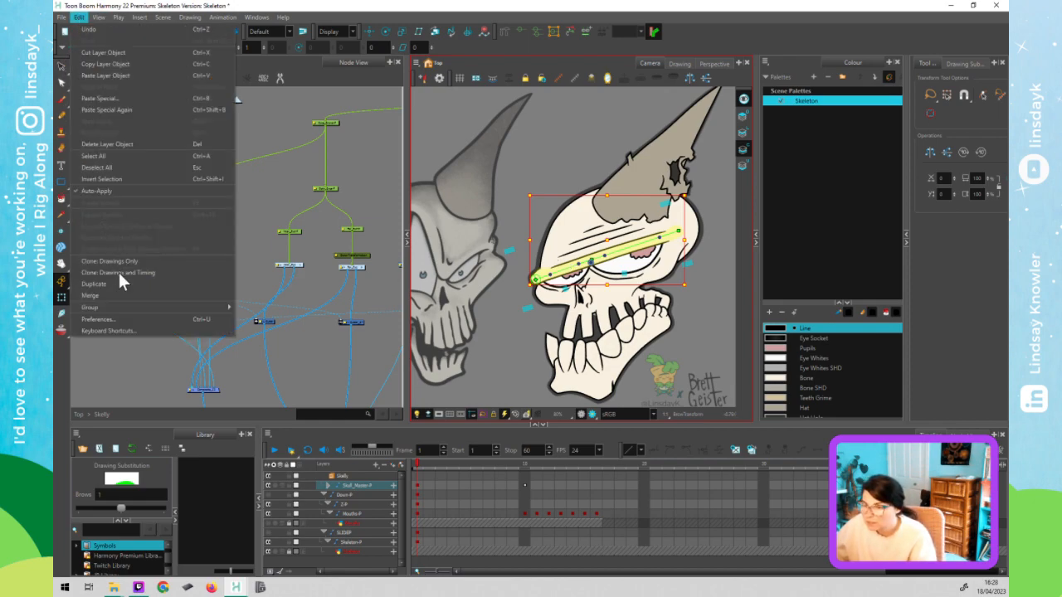
pyautogui.click(133, 327)
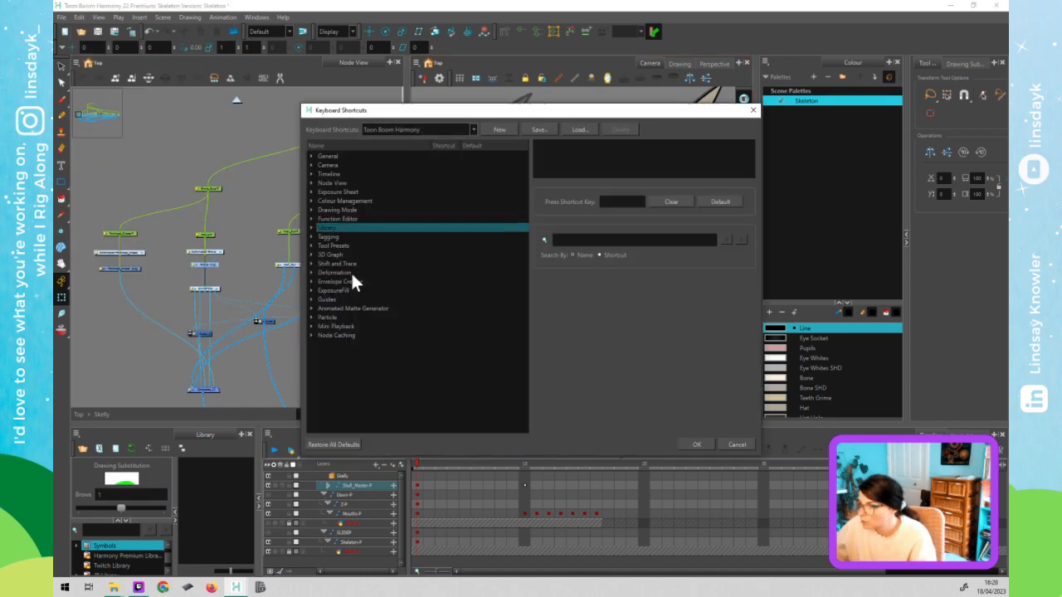
pyautogui.click(344, 192)
pyautogui.moveTo(350, 208)
pyautogui.mouseDown()
pyautogui.moveTo(345, 256)
pyautogui.moveTo(306, 269)
pyautogui.mouseUp()
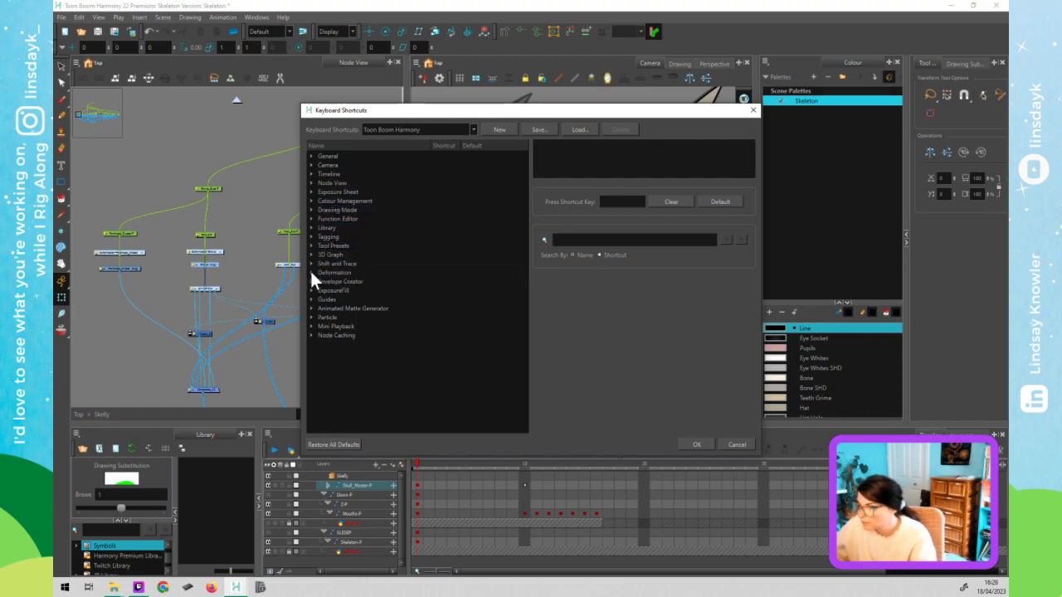
pyautogui.click(310, 271)
pyautogui.moveTo(389, 317); pyautogui.dragTo(366, 376)
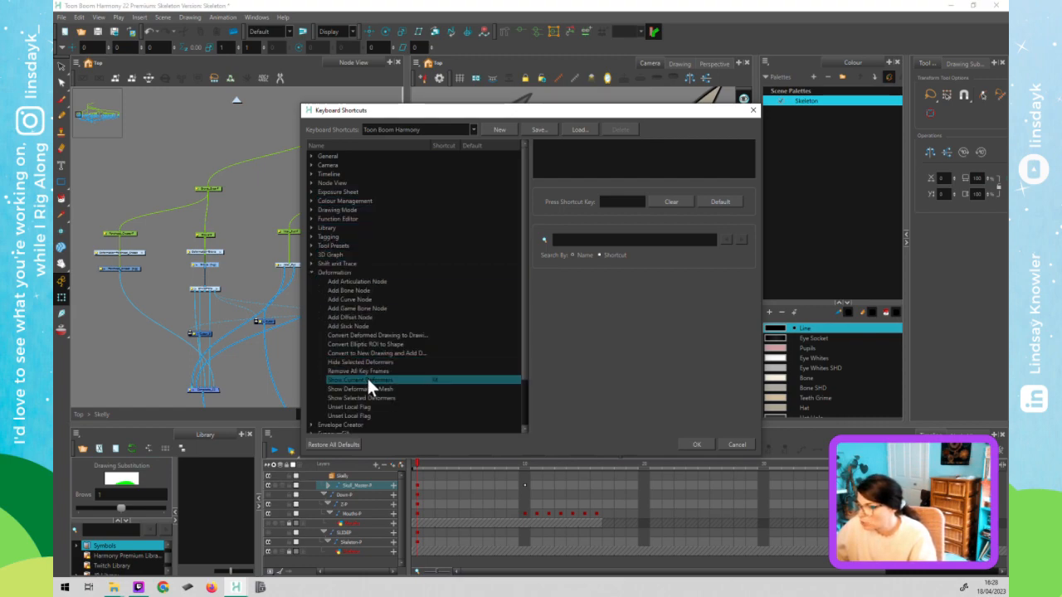
pyautogui.click(448, 379)
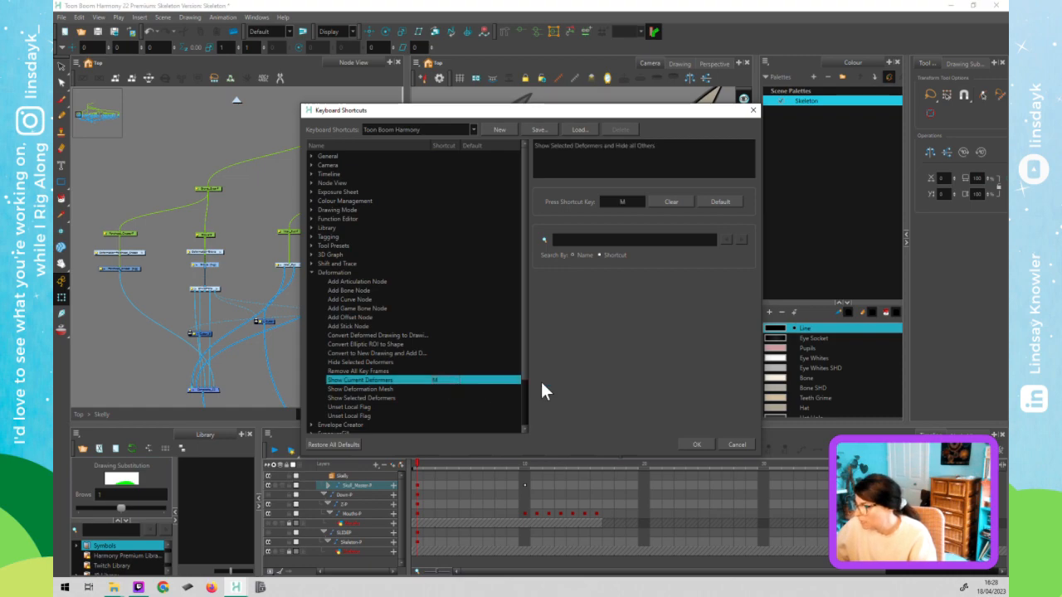
pyautogui.click(700, 446)
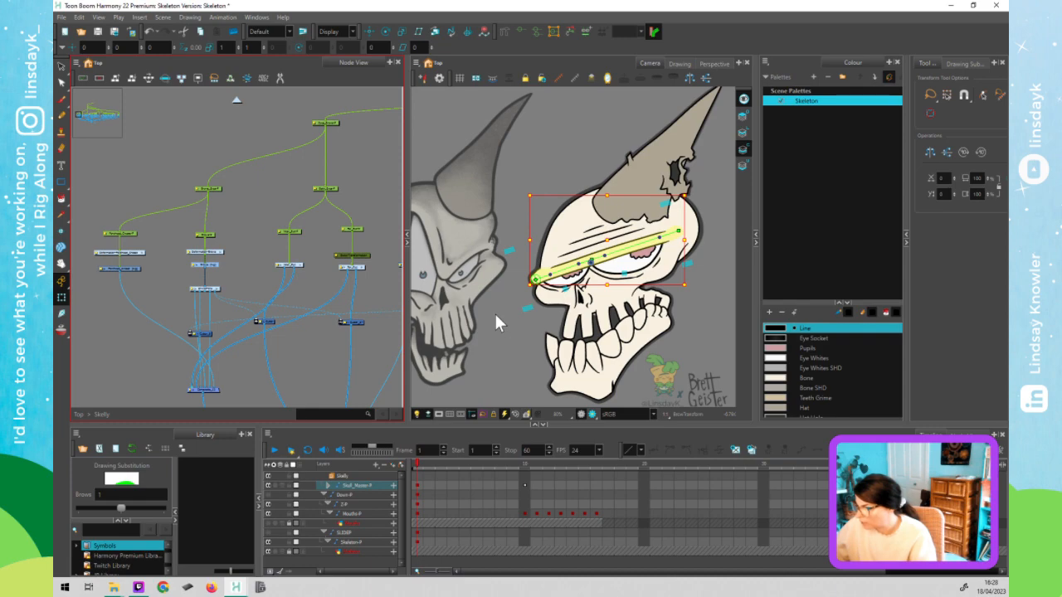
# - Test the Brows deformer by showing its controls and nudging its outer curve point upward, and reset the brow deformation
pyautogui.click(496, 316)
pyautogui.press('m')
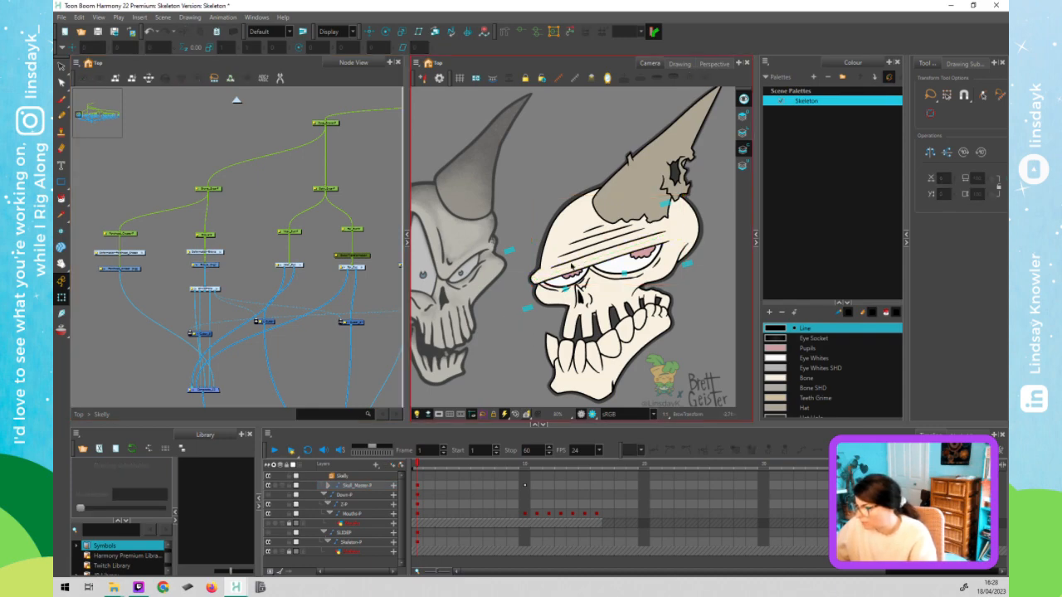
pyautogui.click(572, 266)
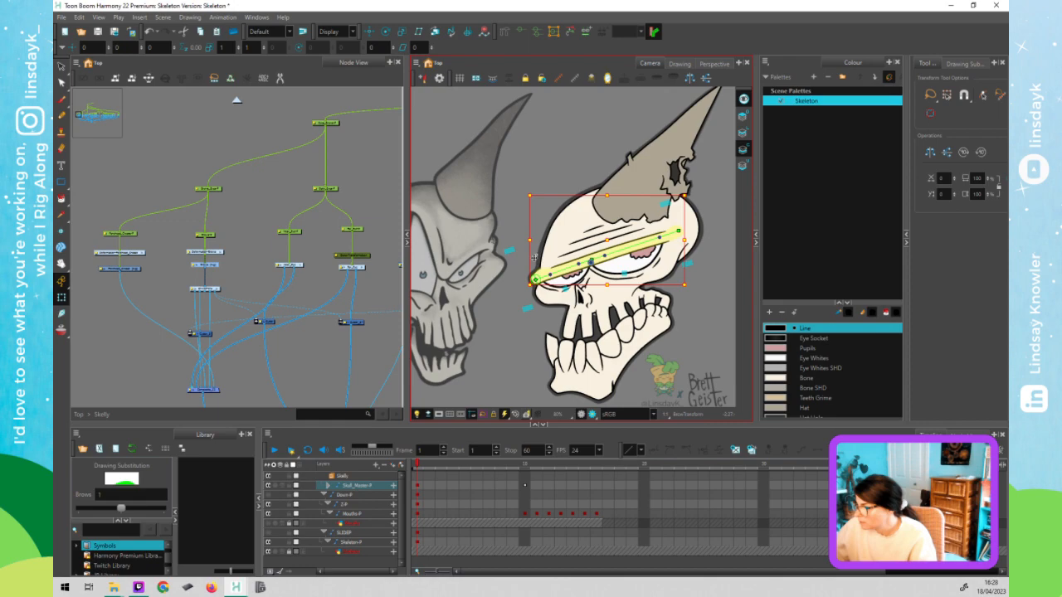
pyautogui.moveTo(535, 280)
pyautogui.mouseDown()
pyautogui.moveTo(532, 240)
pyautogui.moveTo(536, 274)
pyautogui.mouseUp()
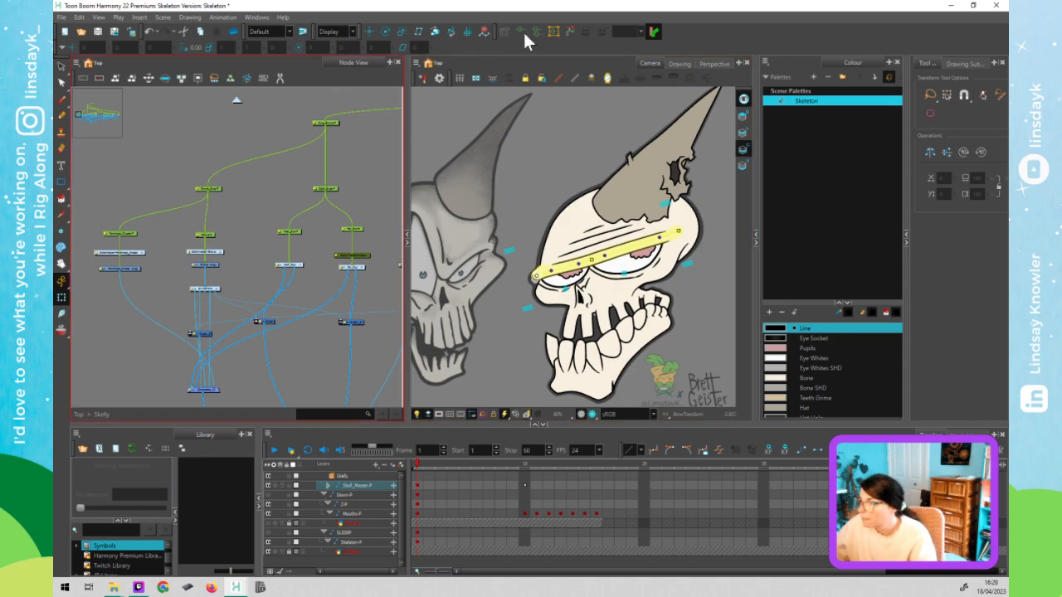
pyautogui.click(570, 31)
pyautogui.click(559, 155)
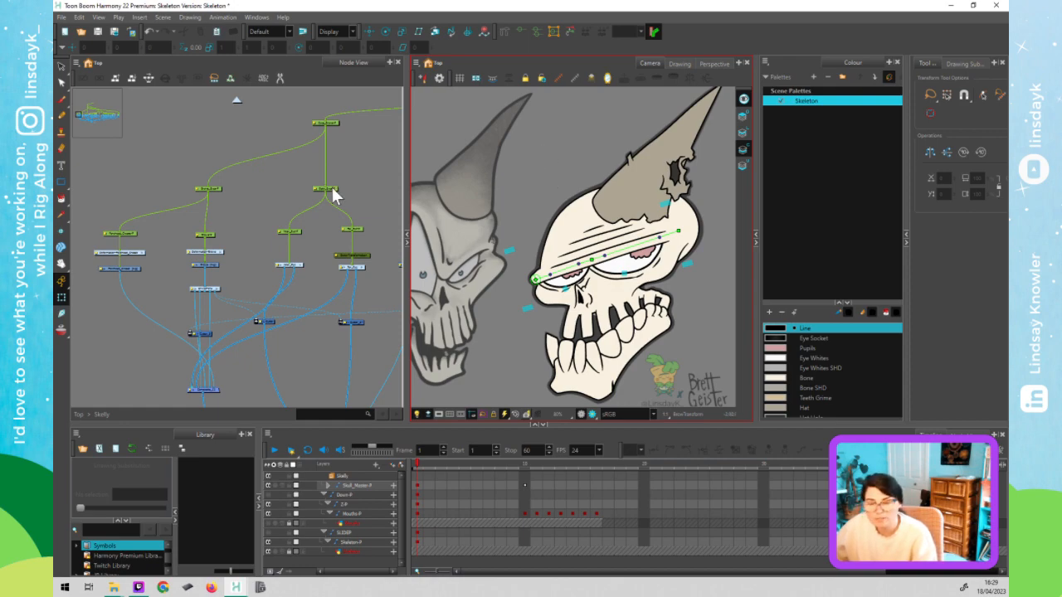
# - Examine the peg that drives both eyes, its parent peg and the neighbouring branches of the skull's node network
pyautogui.click(159, 246)
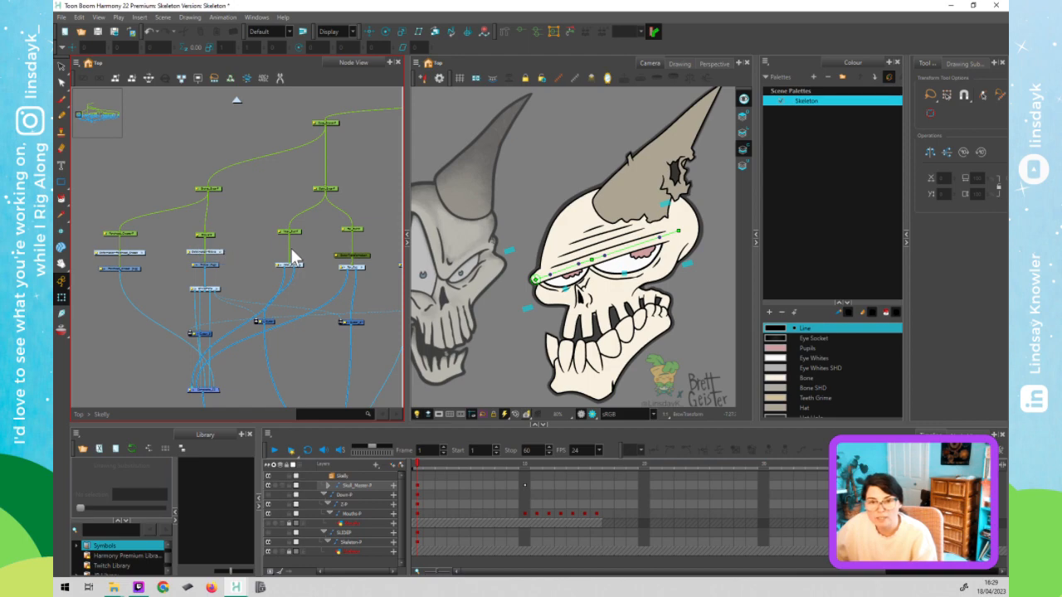
pyautogui.click(668, 198)
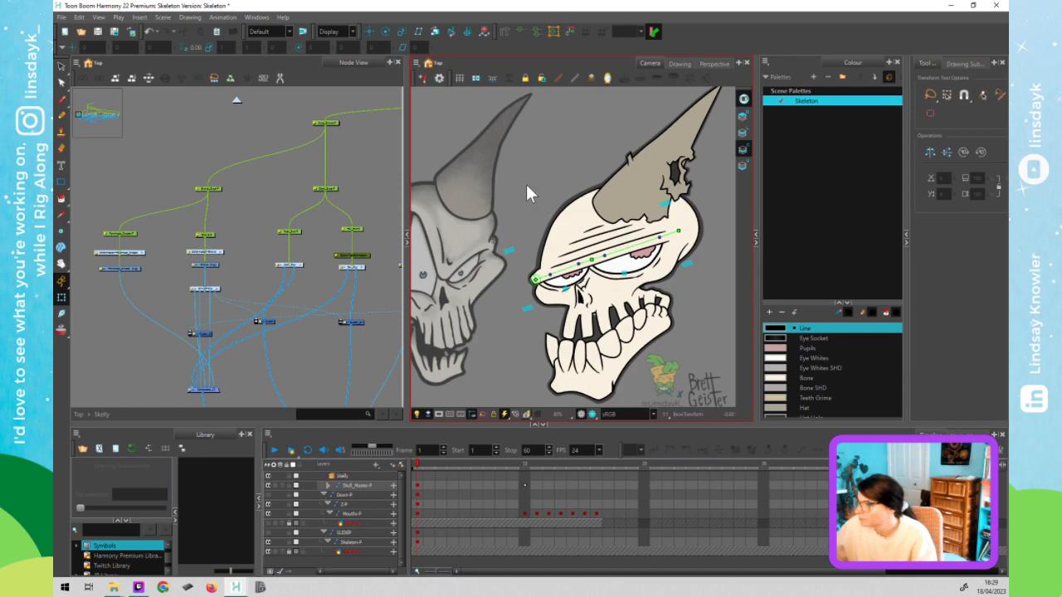
pyautogui.click(330, 193)
pyautogui.click(329, 189)
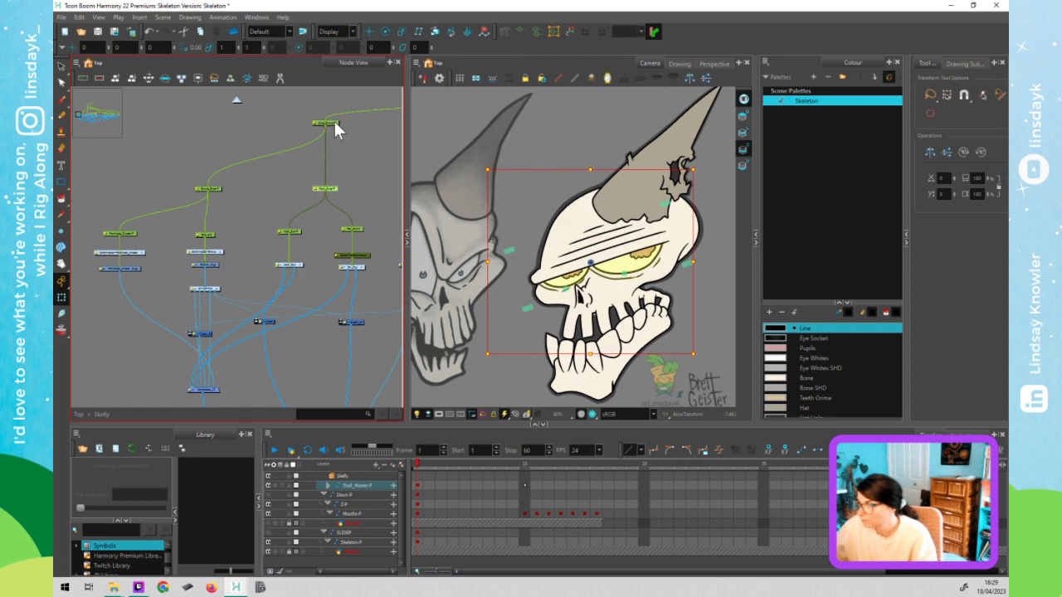
pyautogui.click(333, 122)
pyautogui.click(343, 132)
pyautogui.moveTo(305, 151); pyautogui.dragTo(171, 139)
pyautogui.hscroll(2, 170, 140)
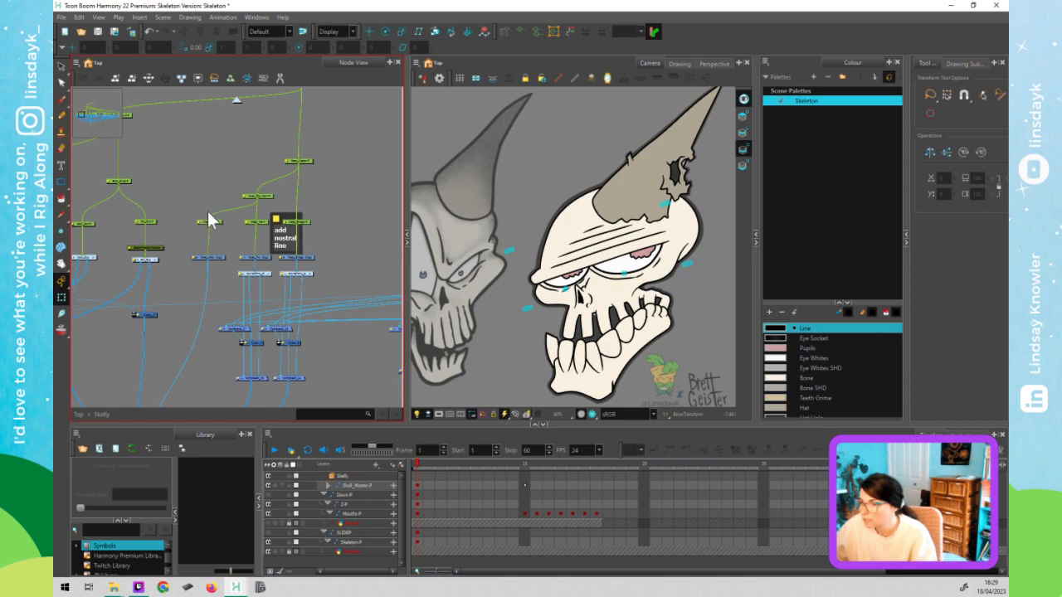
pyautogui.scroll(2, 347, 249)
pyautogui.hscroll(-3, 347, 249)
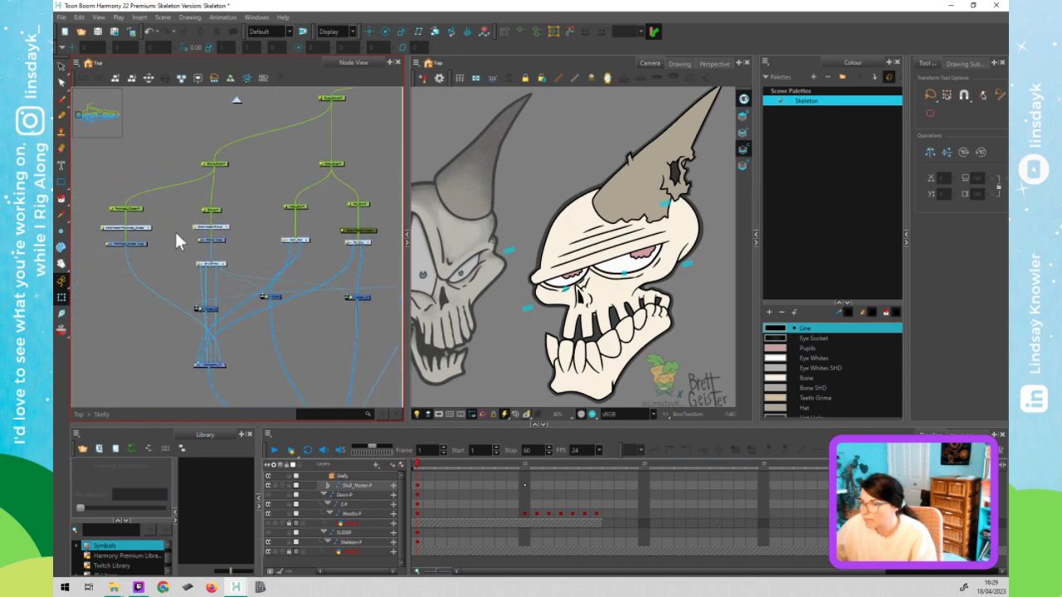
# - Show the Forehead_Crease deformer controls from its drawing and peg, and switch the display to the deformer under the Brows peg
pyautogui.click(129, 241)
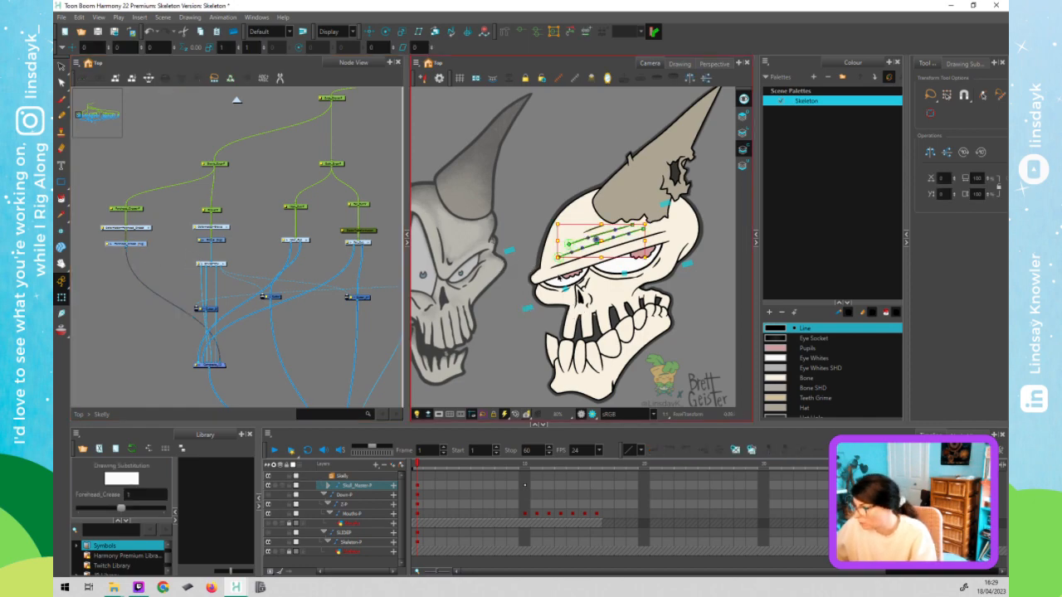
pyautogui.click(137, 207)
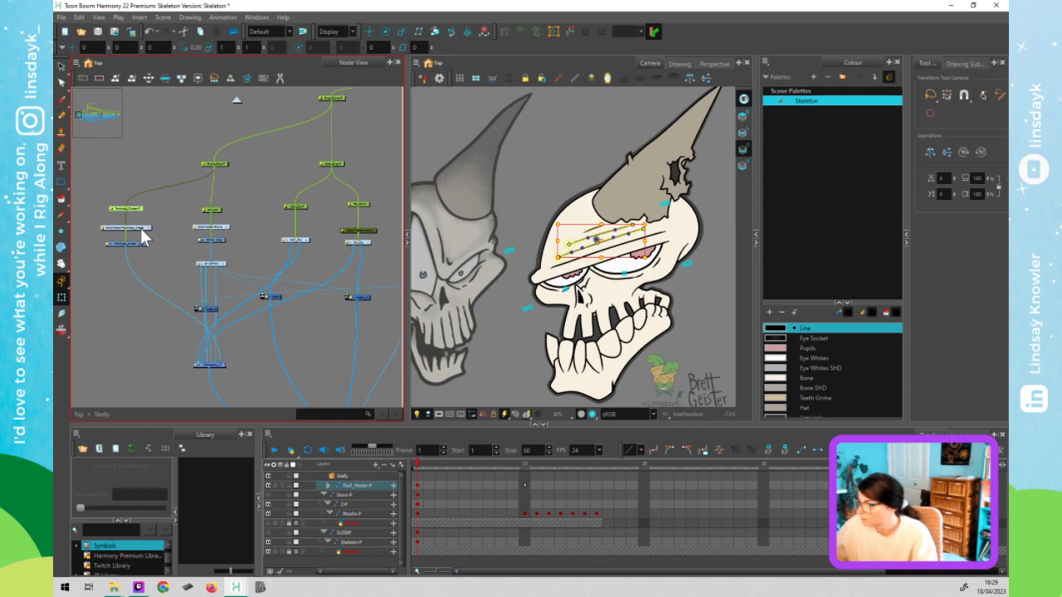
pyautogui.press('Escape')
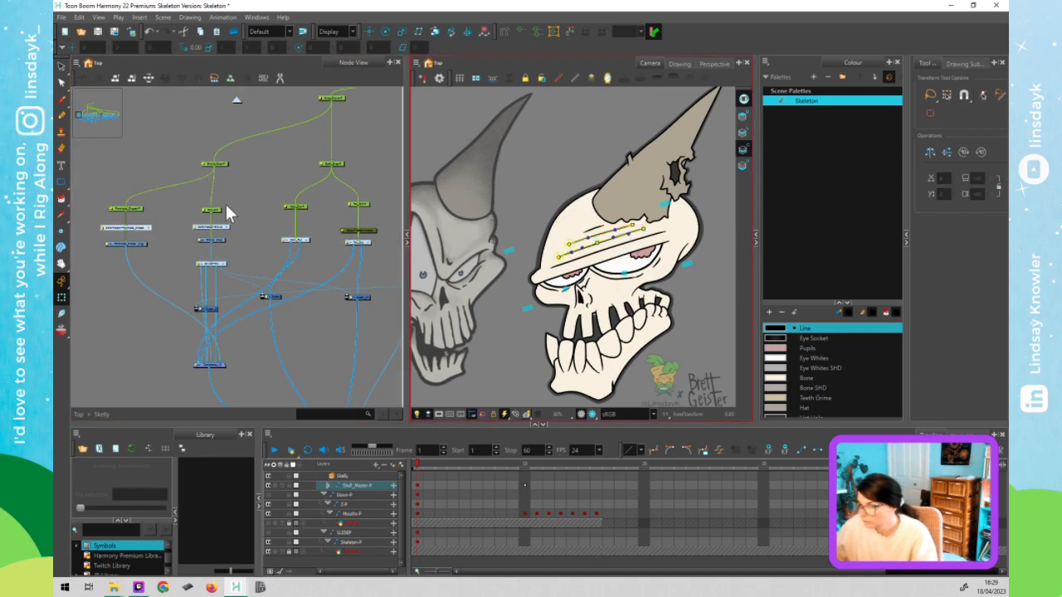
pyautogui.click(219, 209)
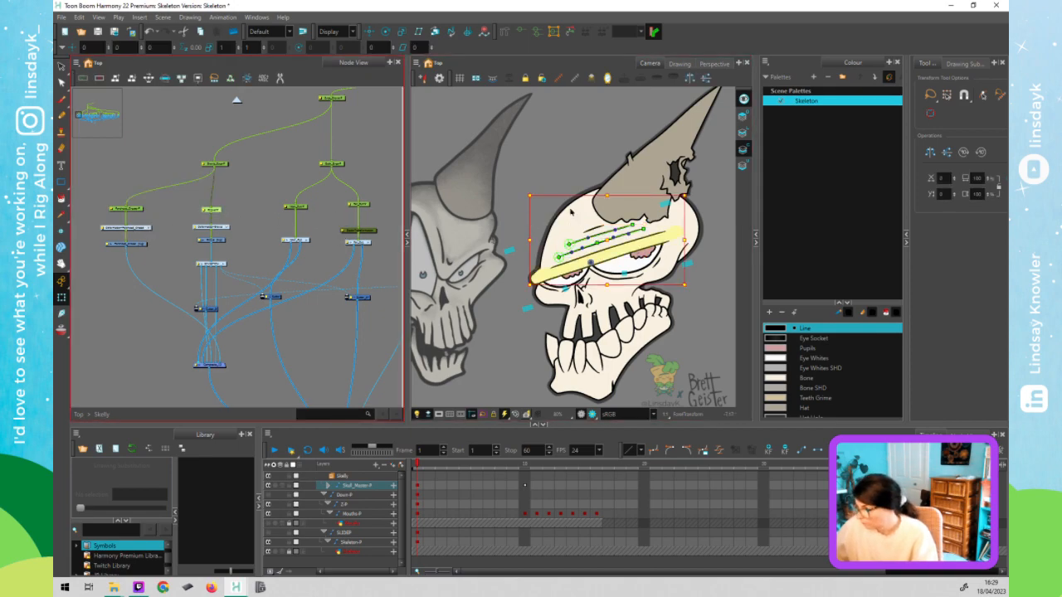
pyautogui.press('F11')
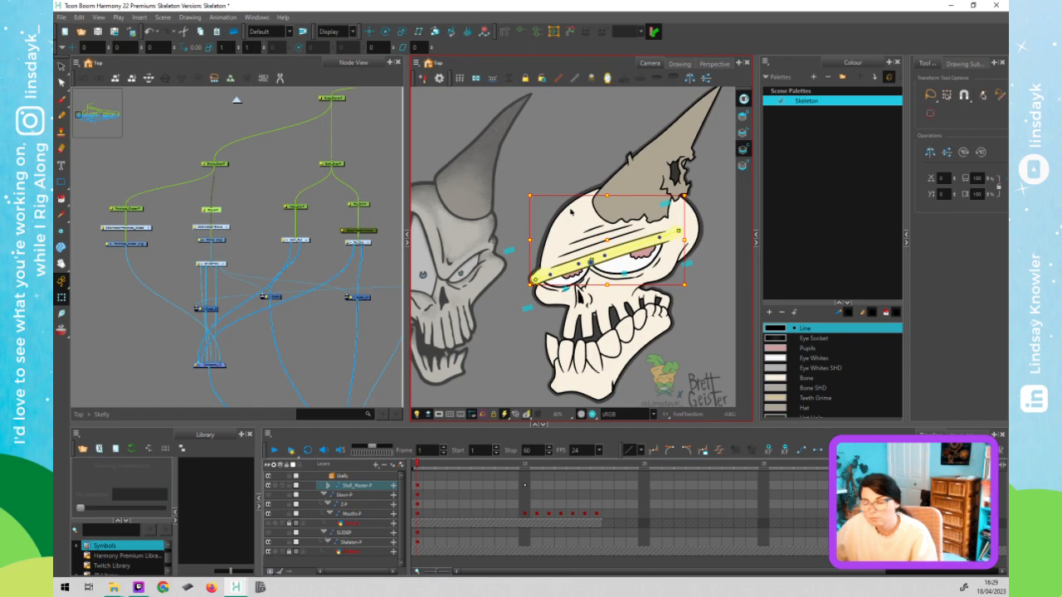
# - Deselect the brow and hide its deformer controls in the camera view
pyautogui.click(605, 147)
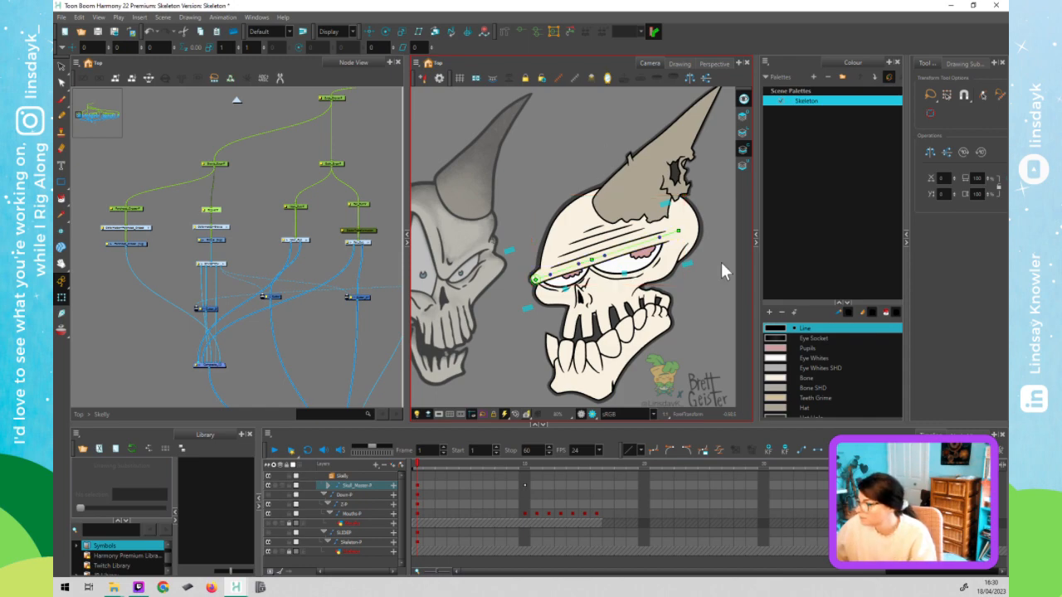
pyautogui.click(711, 295)
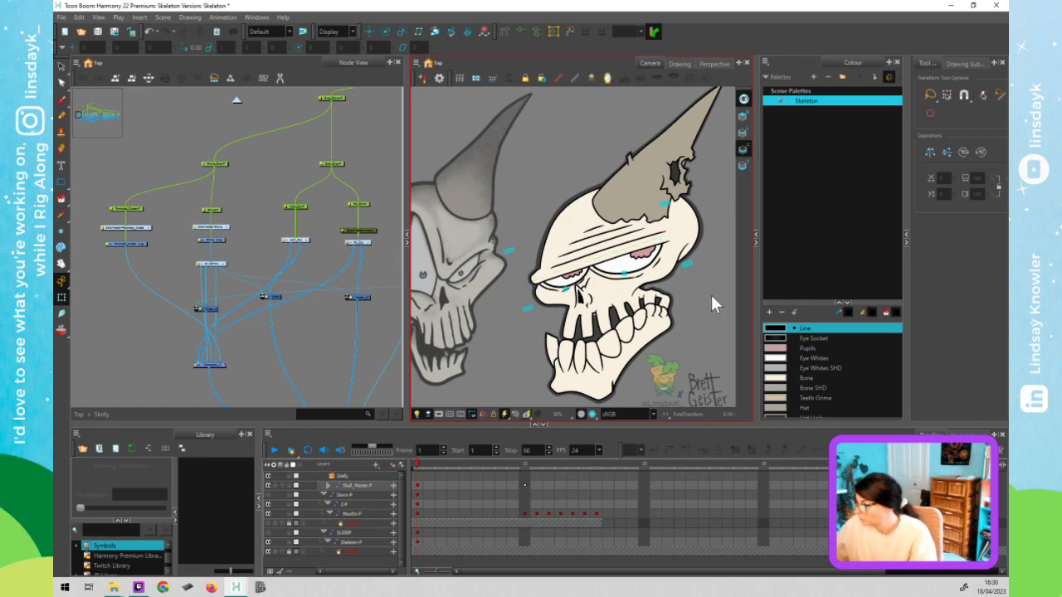
pyautogui.click(462, 466)
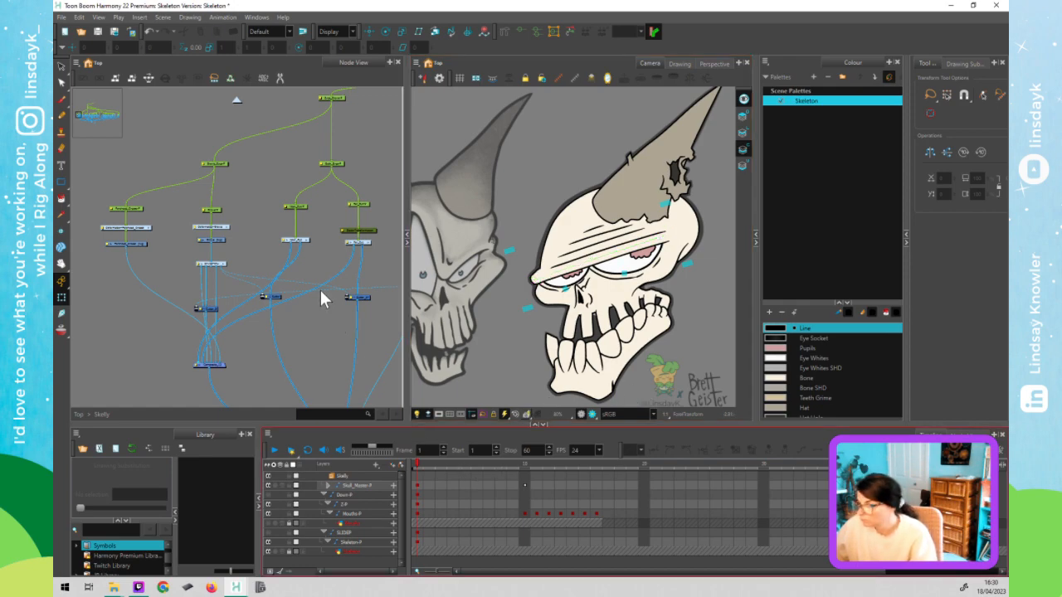
# - Examine the peg driving the brows, eyes and nose, and locate the Skull and ocular drawings in the node network
pyautogui.click(264, 230)
pyautogui.scroll(-2, 274, 191)
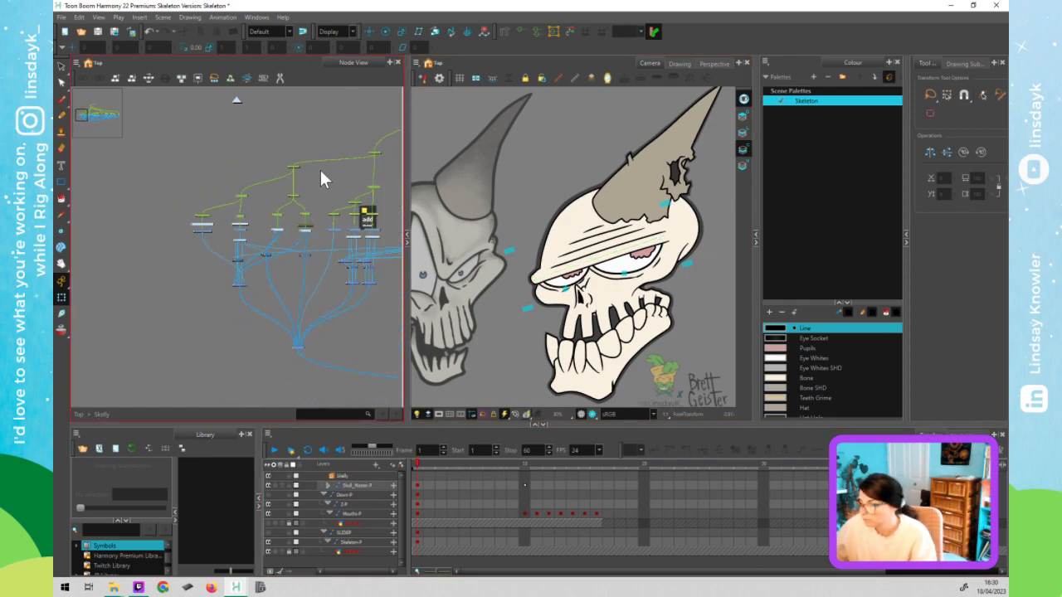
pyautogui.click(378, 154)
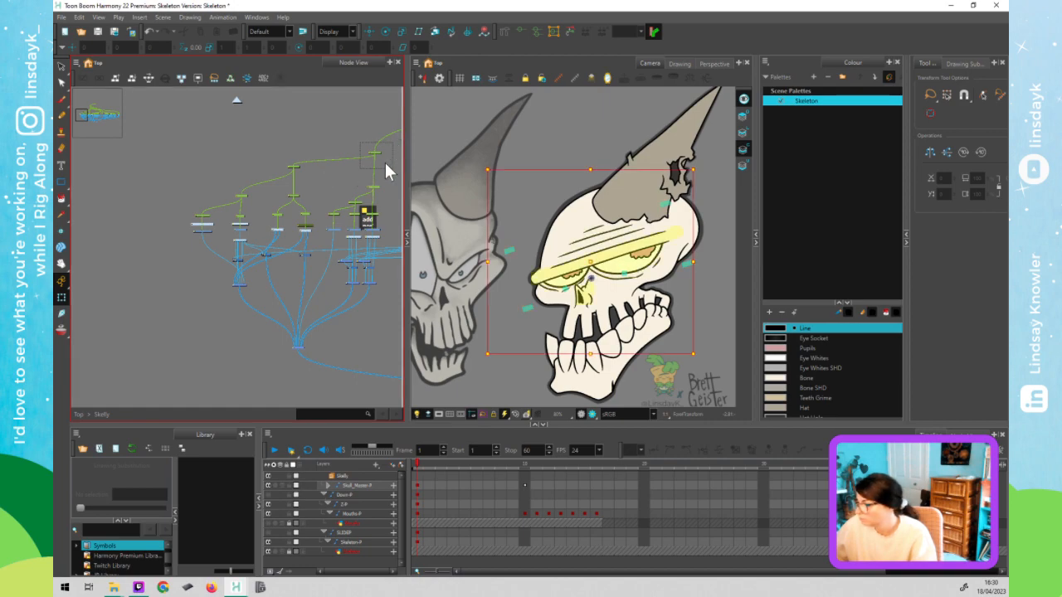
pyautogui.moveTo(375, 165); pyautogui.dragTo(219, 165)
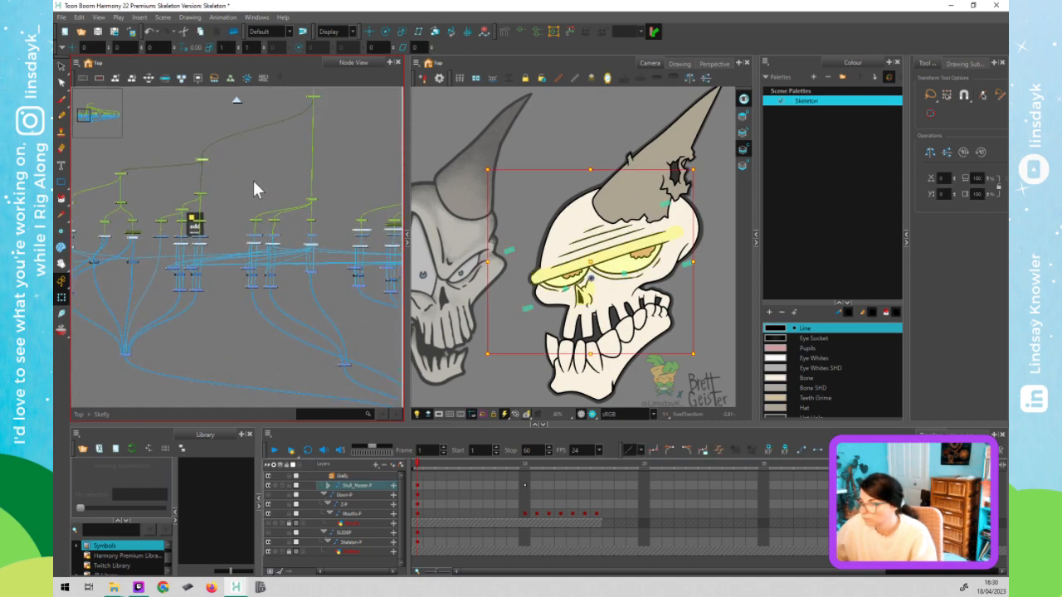
pyautogui.click(301, 208)
pyautogui.click(313, 204)
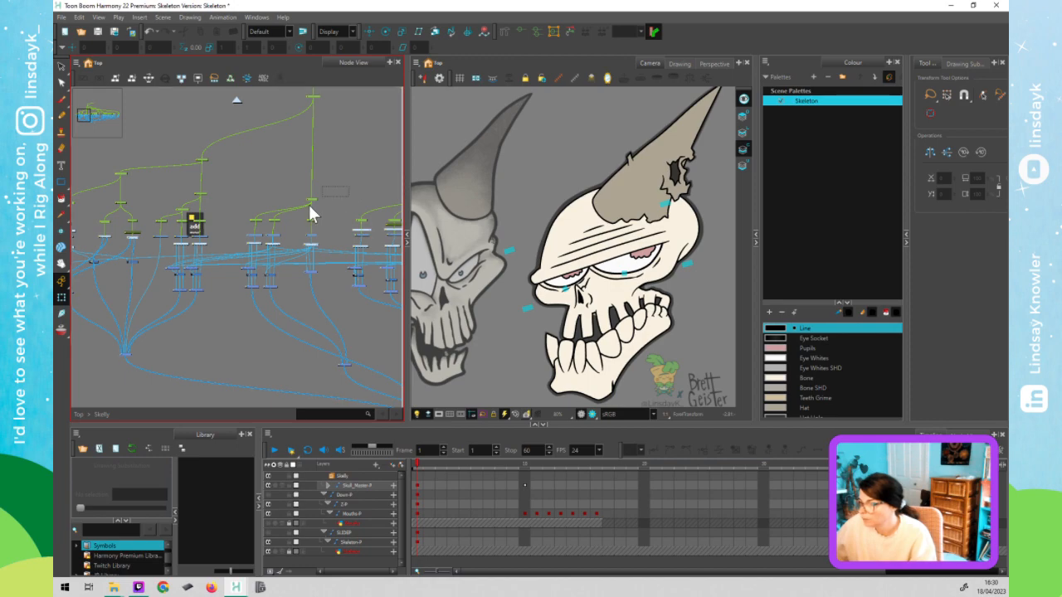
pyautogui.click(530, 226)
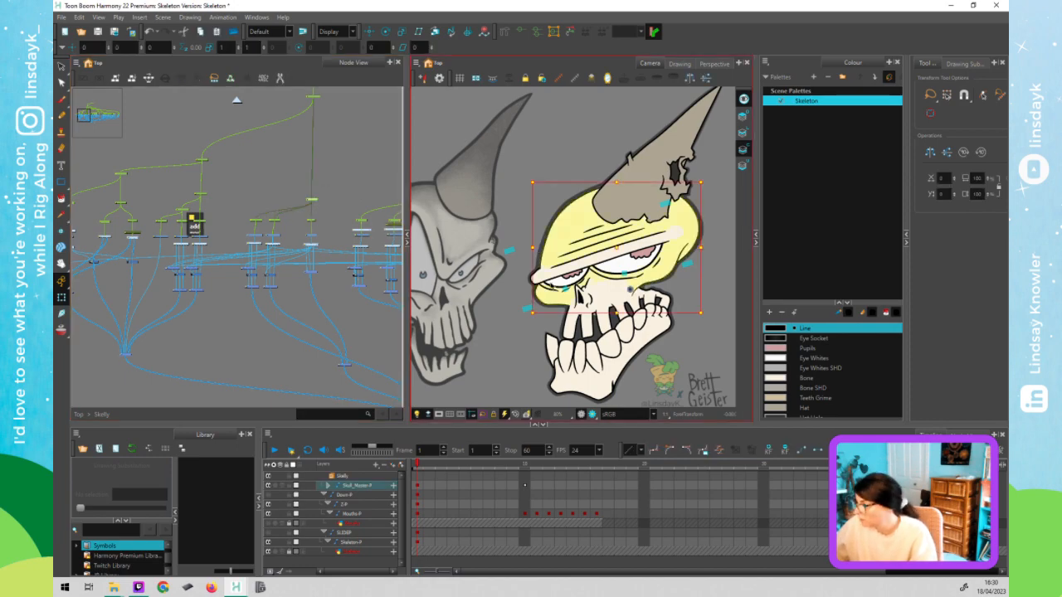
pyautogui.scroll(5, 290, 239)
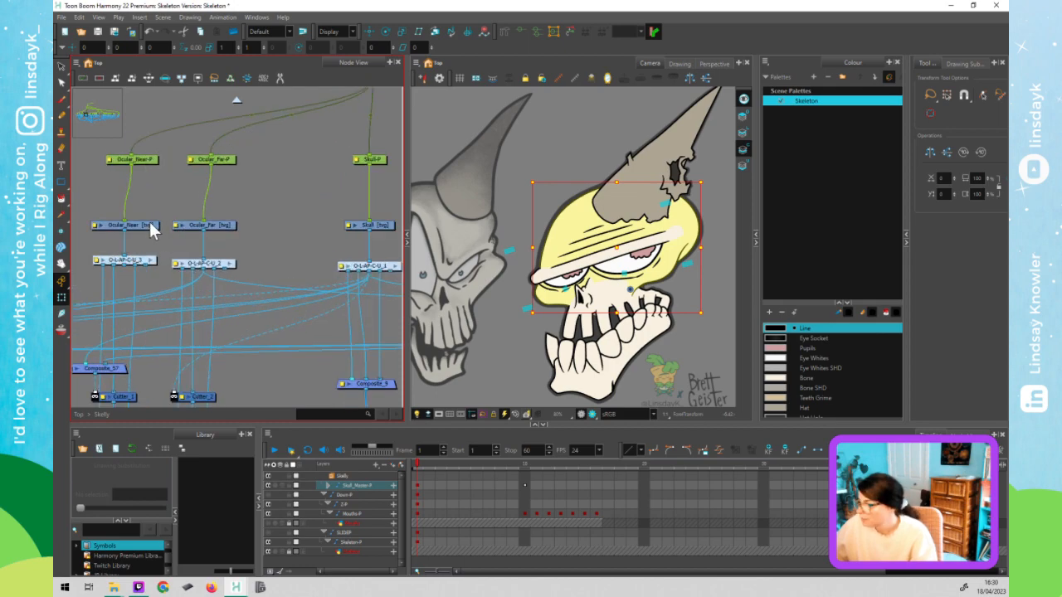
# - Select the Ocular_Far drawing and move it clear of the skull, into the empty area below the two heads
pyautogui.click(490, 310)
pyautogui.click(557, 297)
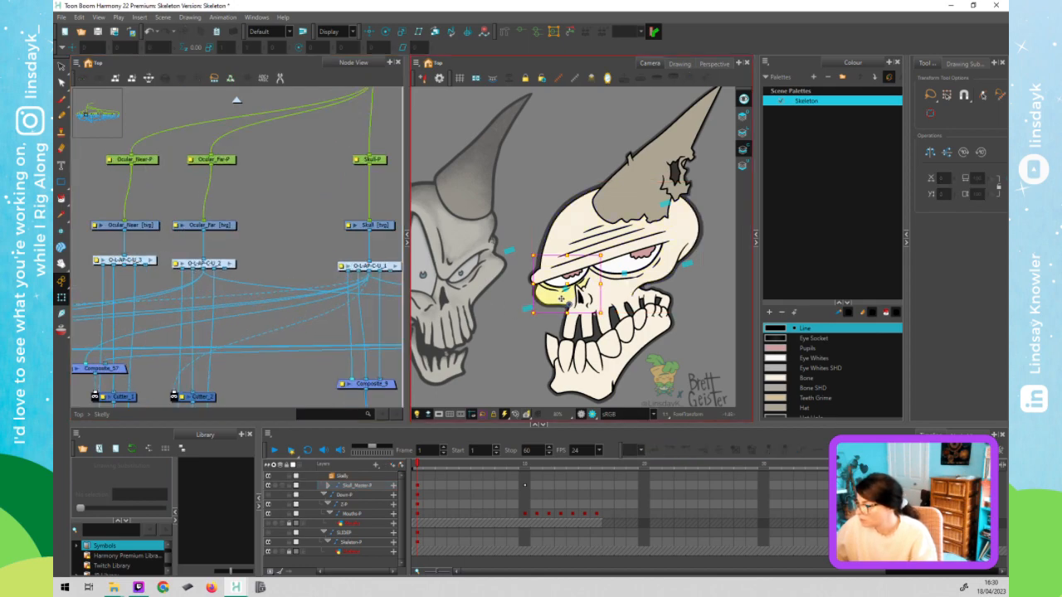
pyautogui.scroll(-3, 557, 299)
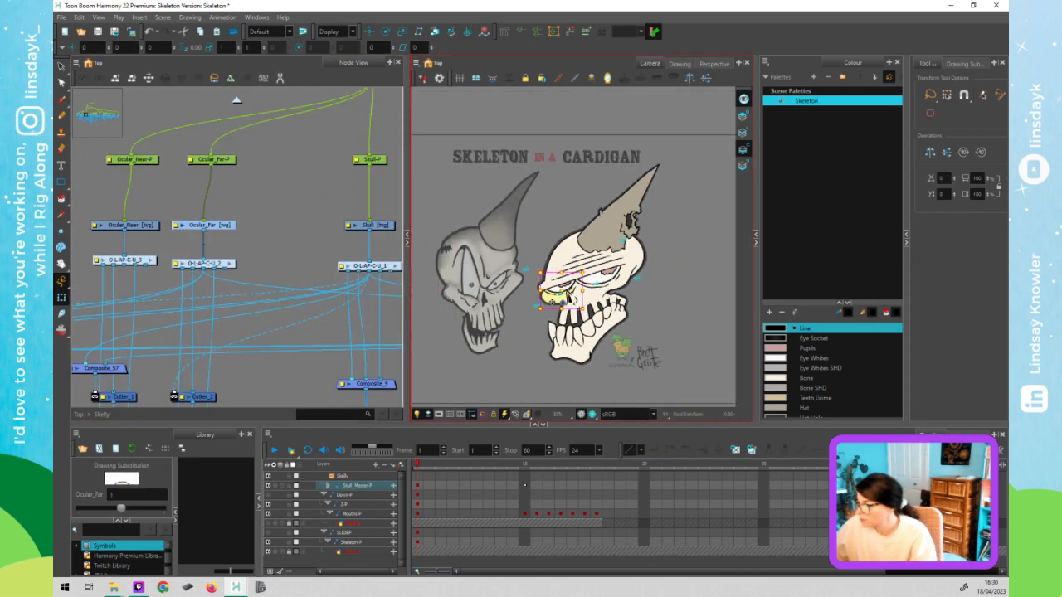
pyautogui.scroll(-2, 553, 297)
pyautogui.moveTo(552, 300); pyautogui.dragTo(506, 376)
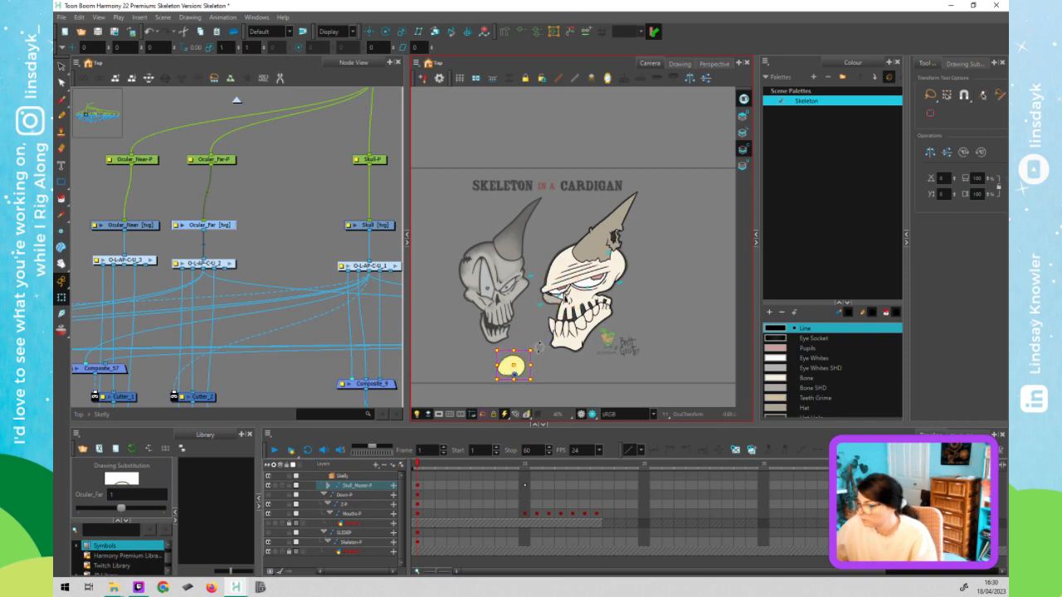
# - Create a curve deformer on Ocular_Far with the Rigging tool, placing points from its upper edge around the far side to its lower inner corner
pyautogui.click(502, 32)
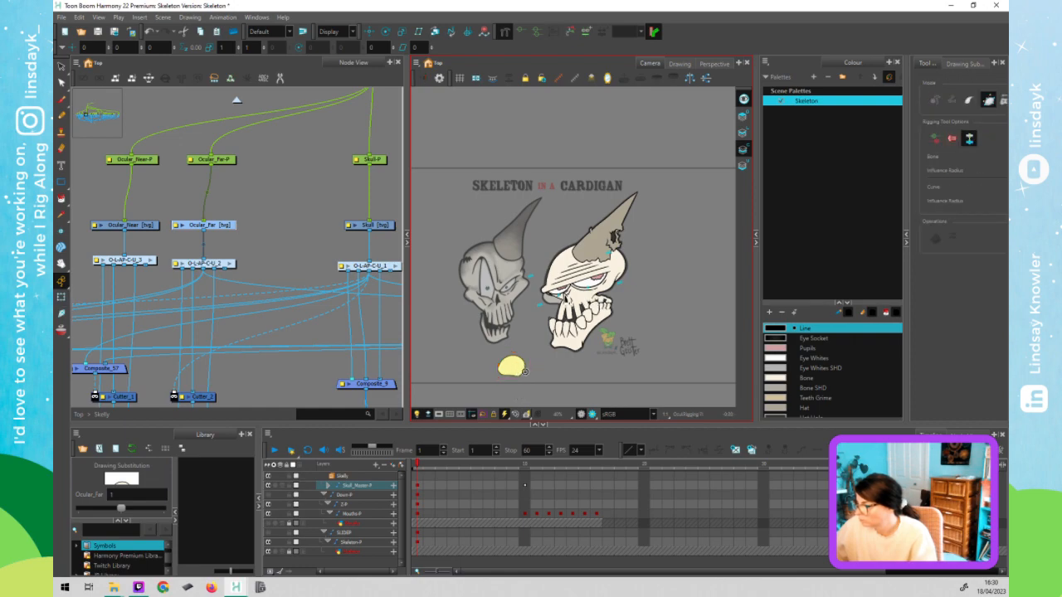
pyautogui.scroll(3, 519, 365)
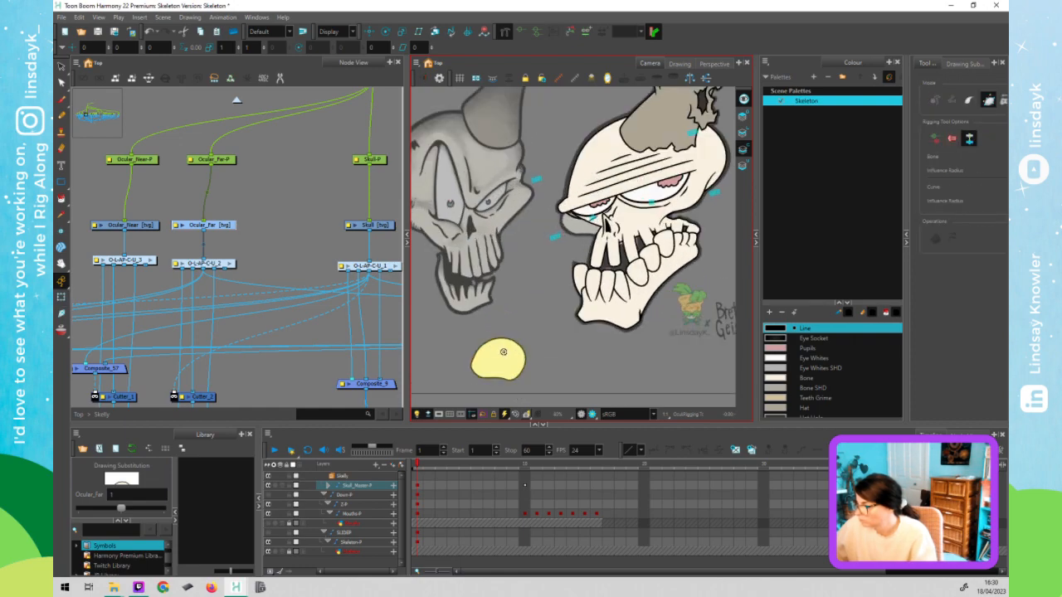
pyautogui.scroll(1, 509, 341)
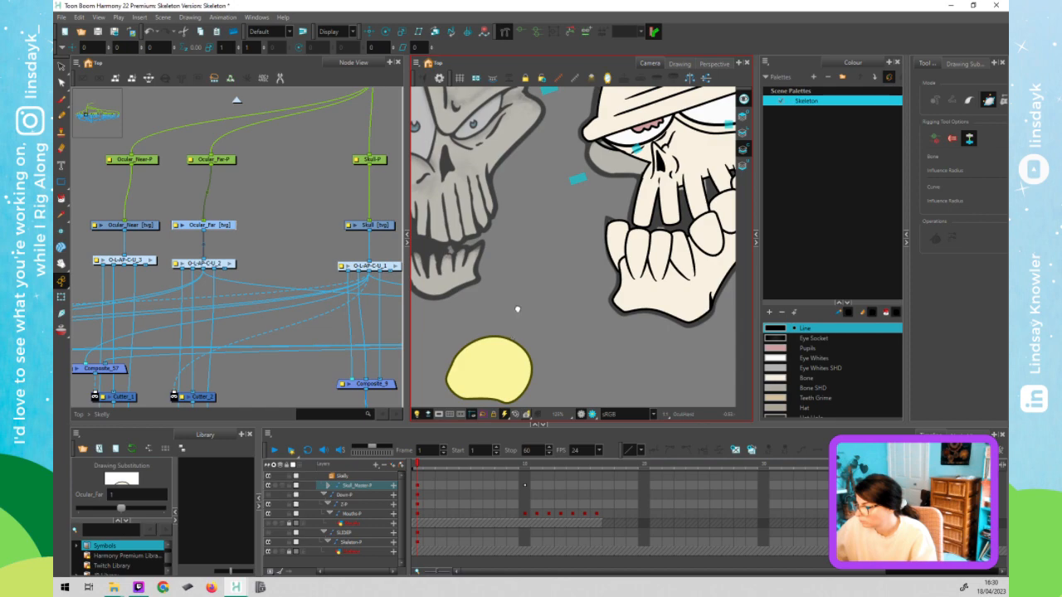
pyautogui.scroll(-1, 516, 305)
pyautogui.moveTo(515, 307); pyautogui.dragTo(495, 300)
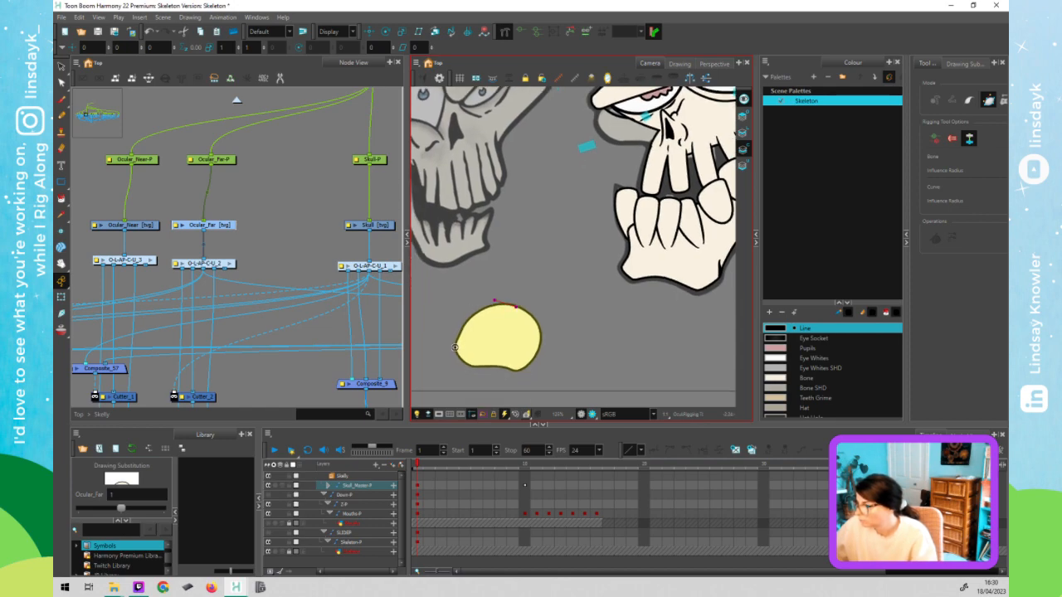
pyautogui.moveTo(455, 347); pyautogui.dragTo(464, 313)
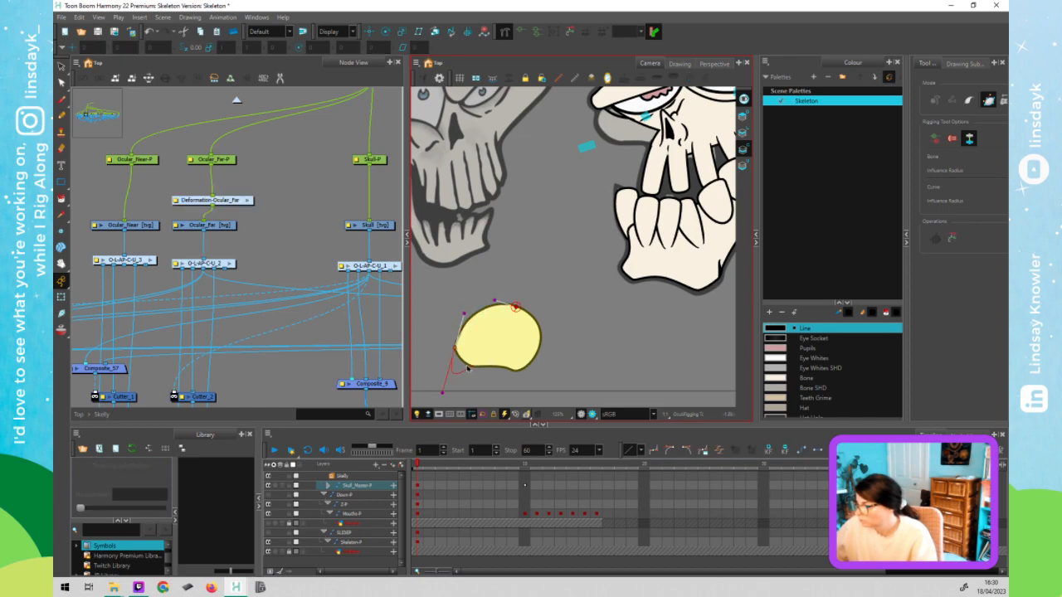
pyautogui.click(519, 376)
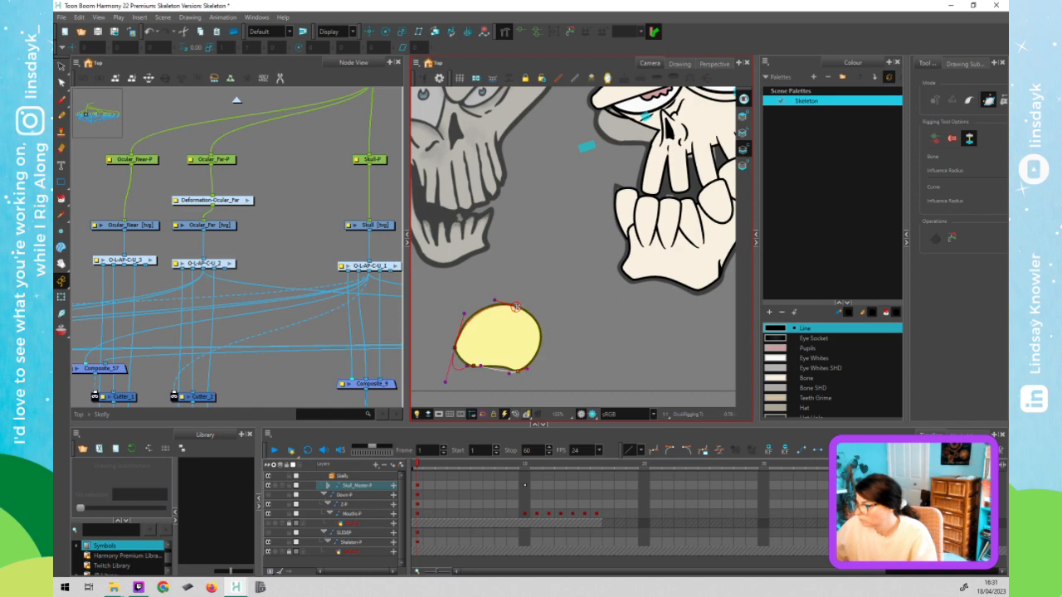
# - Refine the new Ocular_Far deformer's points and handles so the curve follows the upper, outer and lower edges of the outline
pyautogui.moveTo(516, 306); pyautogui.dragTo(558, 324)
pyautogui.moveTo(520, 371)
pyautogui.mouseDown()
pyautogui.moveTo(540, 368)
pyautogui.moveTo(506, 374)
pyautogui.mouseUp()
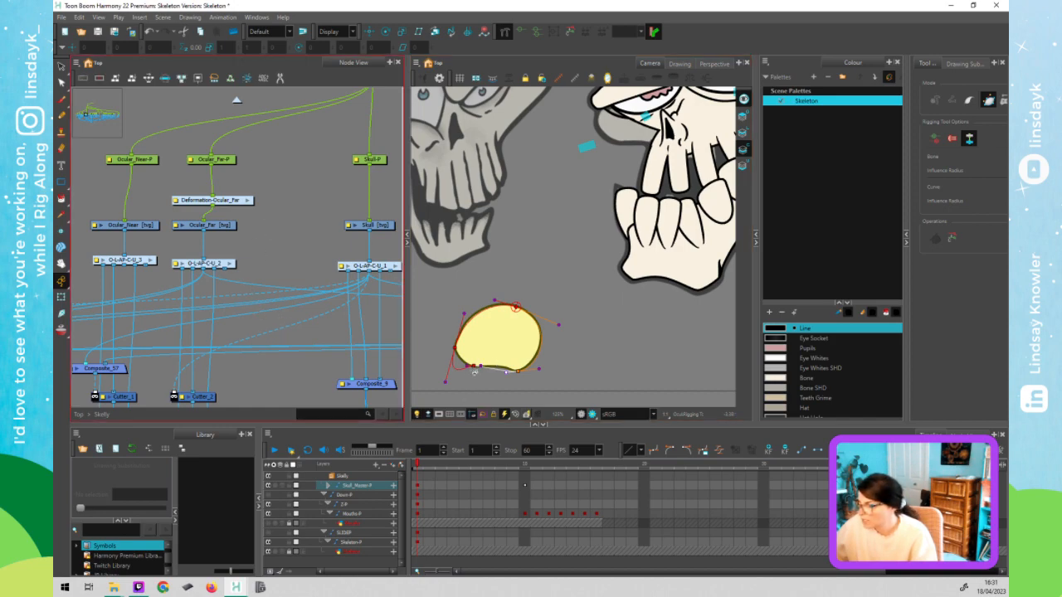
pyautogui.moveTo(447, 384); pyautogui.dragTo(453, 357)
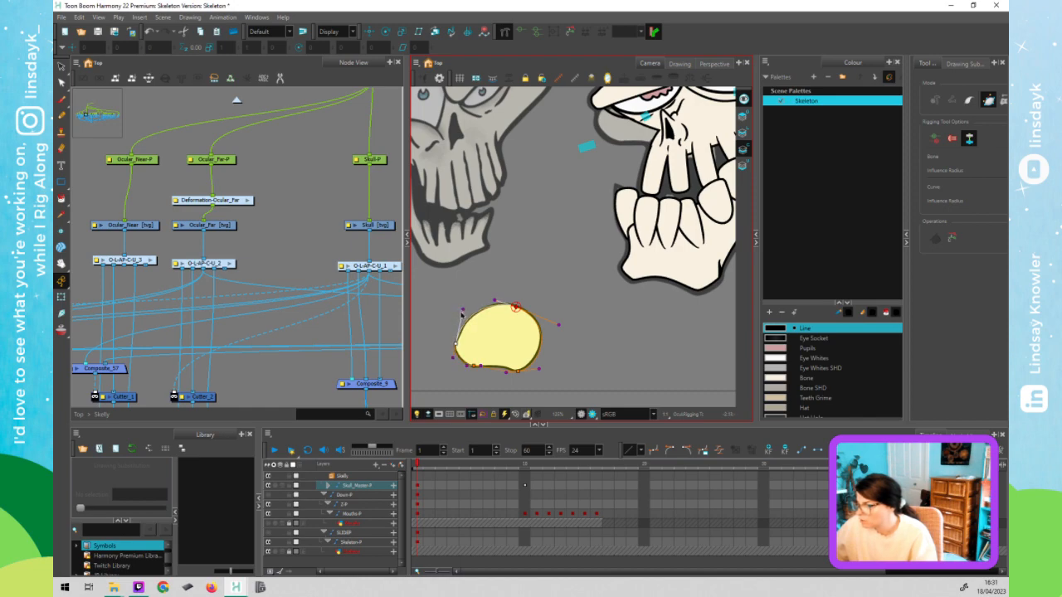
pyautogui.moveTo(462, 312); pyautogui.dragTo(459, 326)
pyautogui.moveTo(480, 365); pyautogui.dragTo(522, 375)
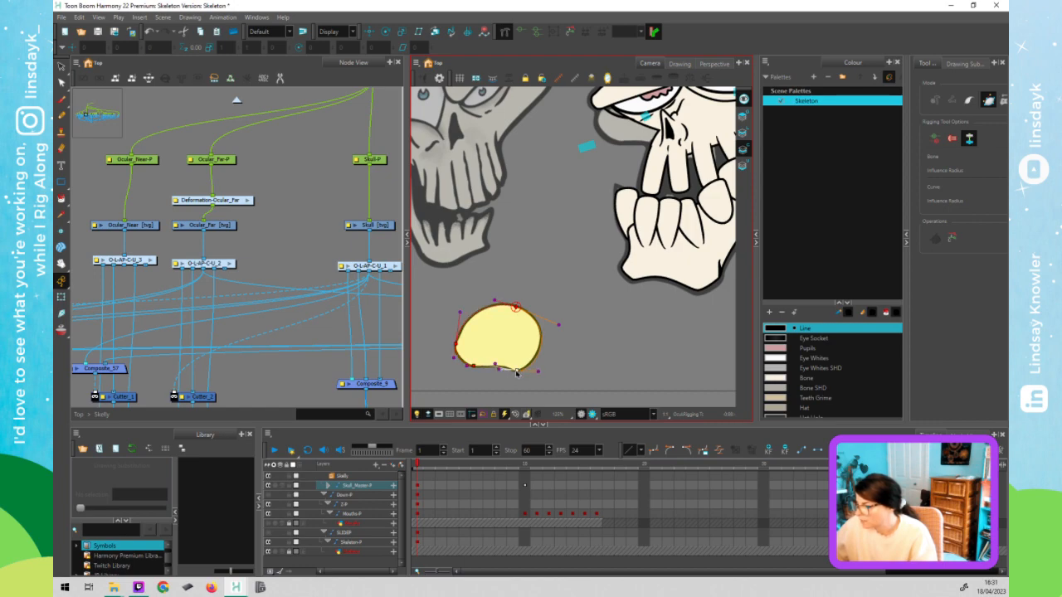
pyautogui.moveTo(477, 368); pyautogui.dragTo(486, 367)
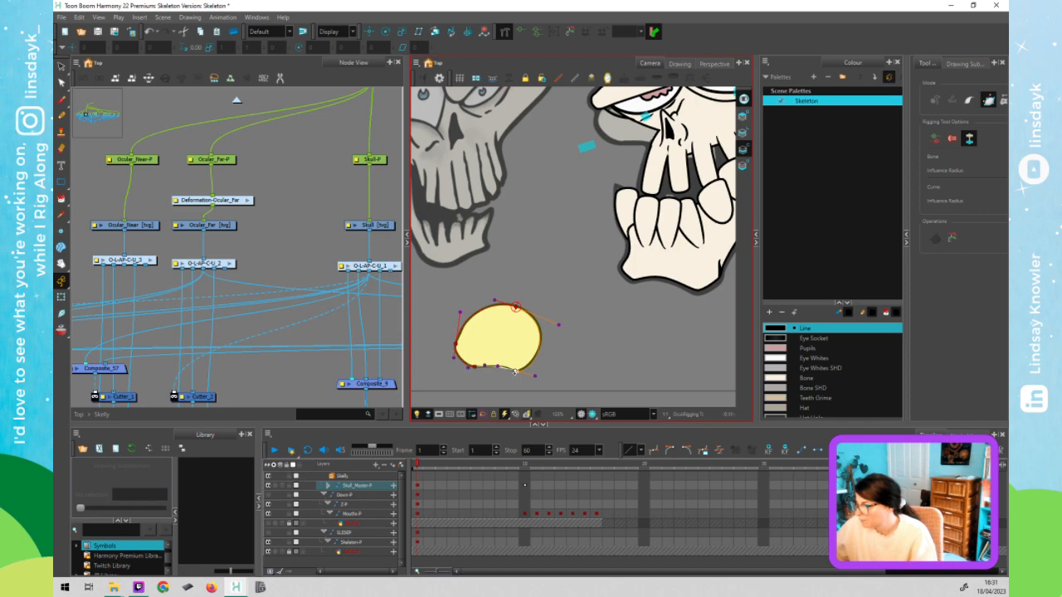
# - Leave rigging for the Transform tool and align the Deformation-Ocular_Far node between its peg and drawing
pyautogui.hotkey('shift', '2')
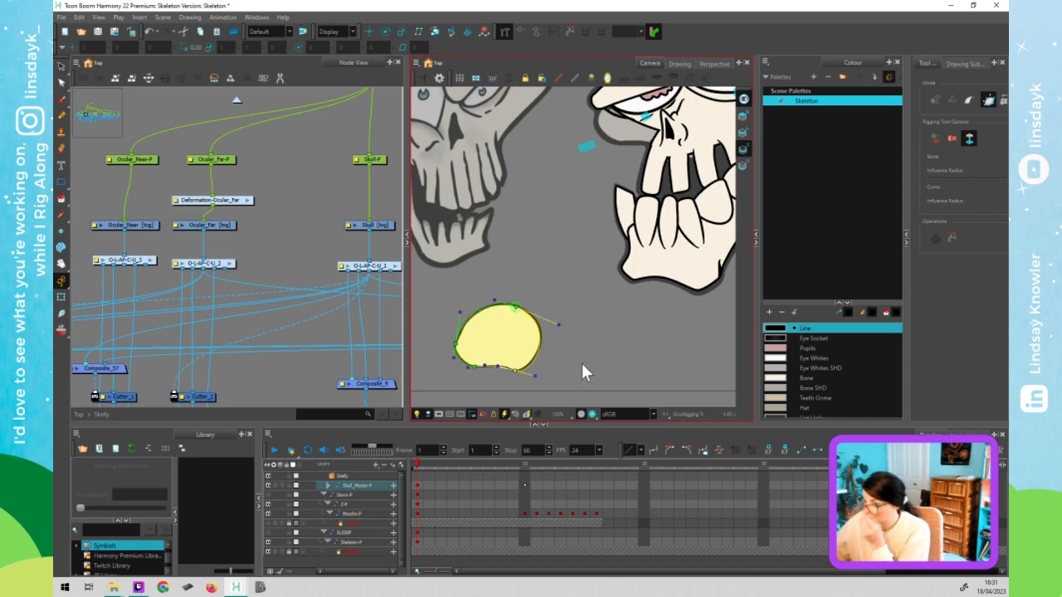
pyautogui.hotkey('shift', 't')
pyautogui.click(231, 204)
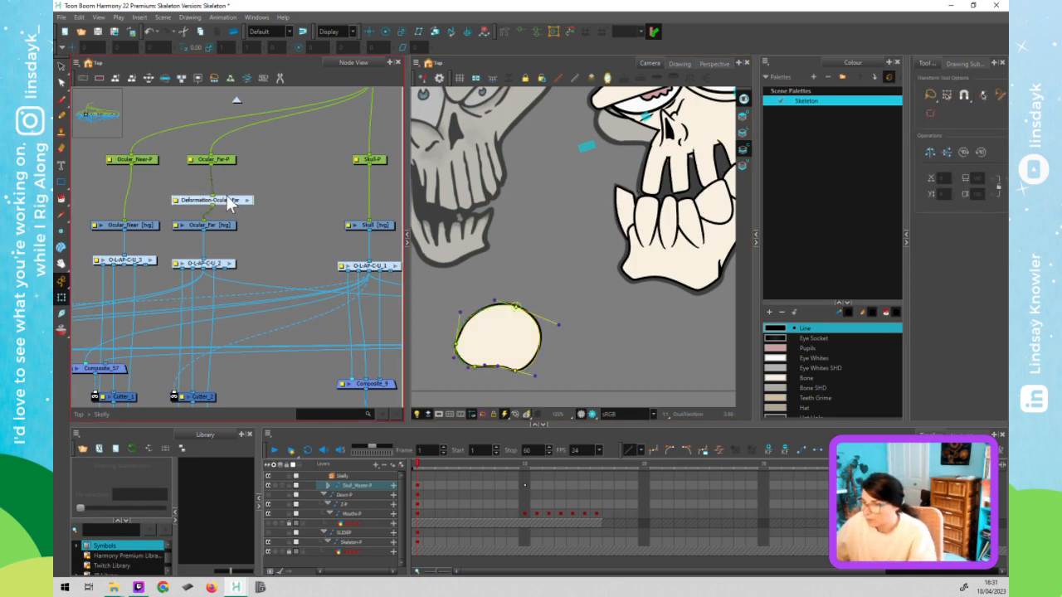
pyautogui.moveTo(227, 196); pyautogui.dragTo(218, 191)
# - Reset the Ocular_Far-P peg's transformation to put the far ocular piece back on the skull, and clear the selection
pyautogui.click(226, 161)
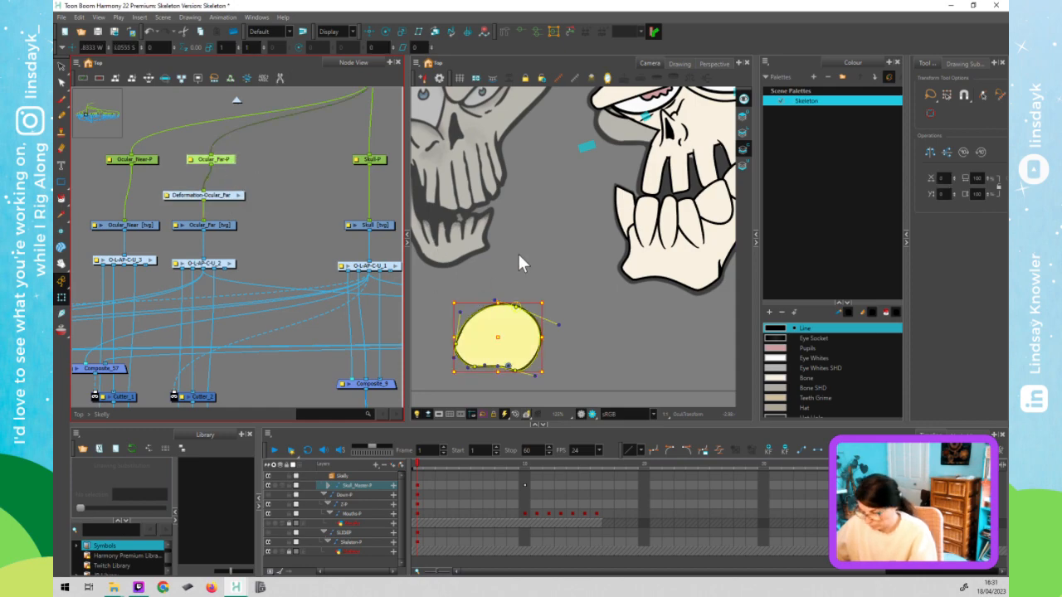
pyautogui.middleClick(519, 252)
pyautogui.press('r')
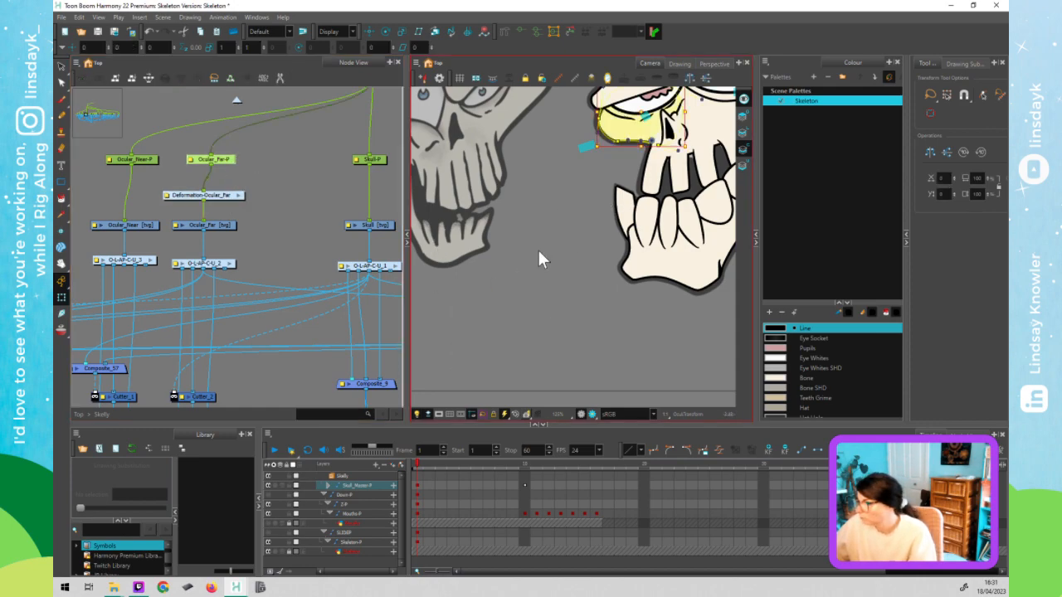
pyautogui.click(538, 250)
pyautogui.click(247, 275)
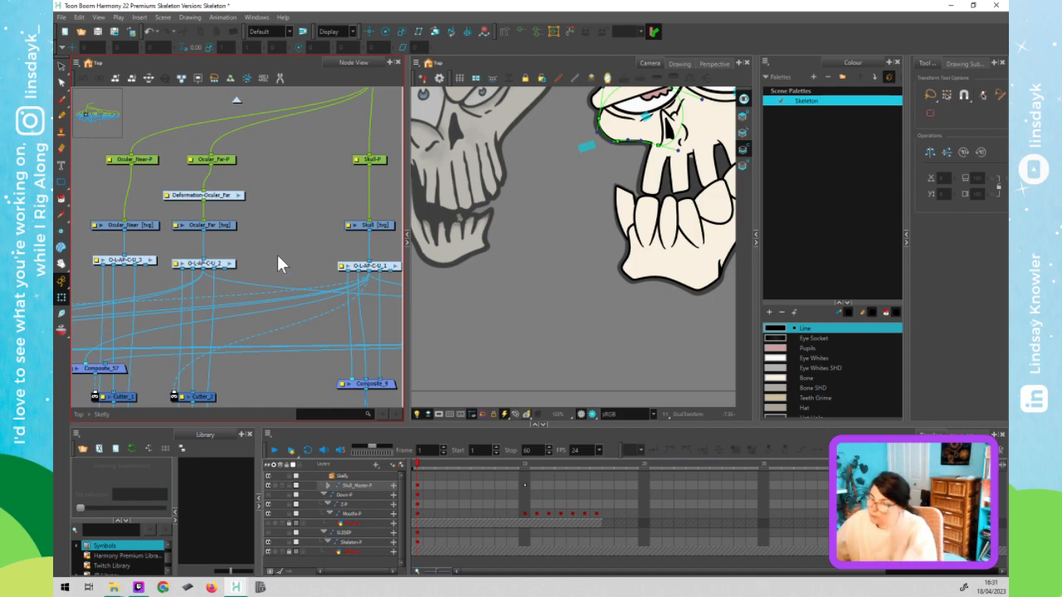
# - Locate the Brows drawing in the node network and open its Deformation-Brows group
pyautogui.moveTo(603, 165); pyautogui.dragTo(538, 321)
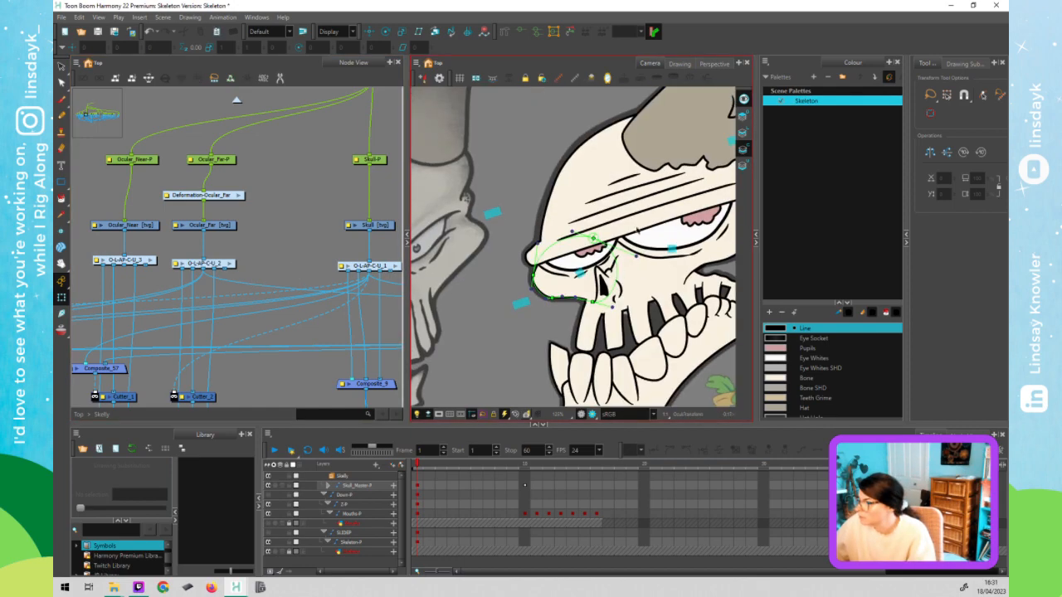
pyautogui.click(618, 232)
pyautogui.middleClick(207, 292)
pyautogui.press('o')
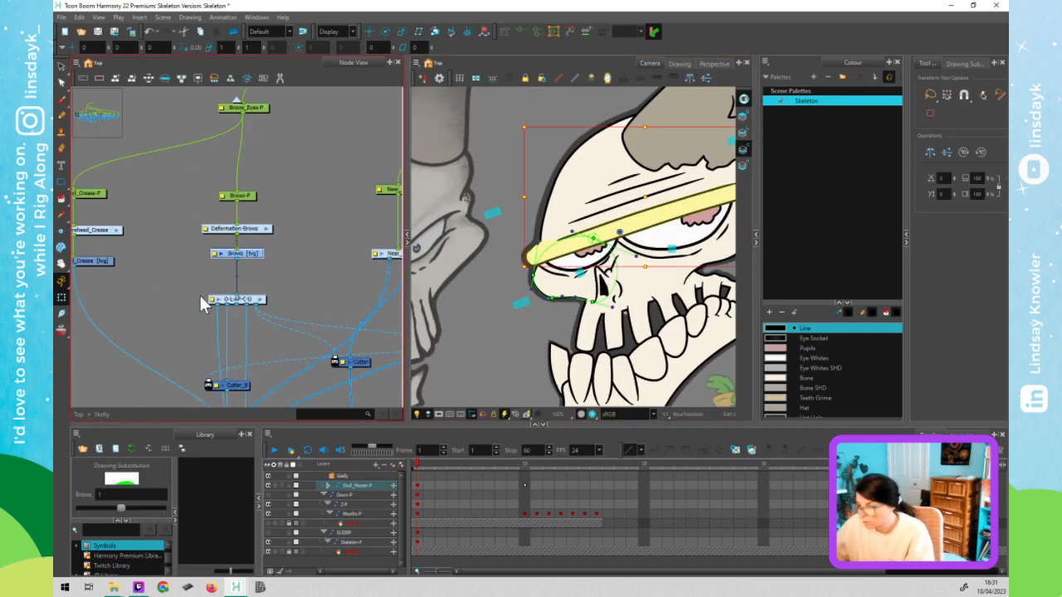
pyautogui.click(266, 228)
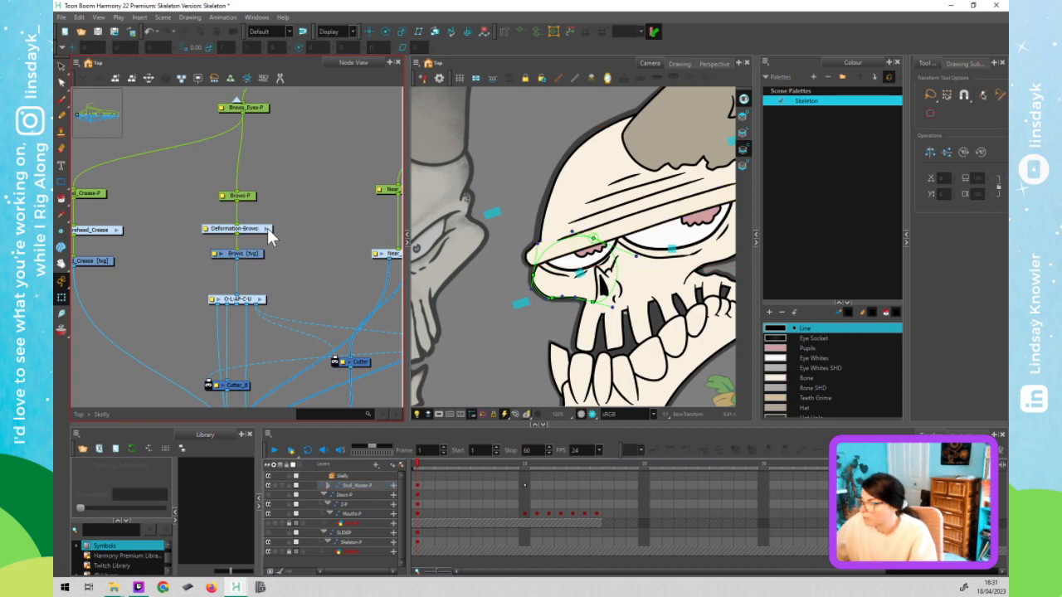
pyautogui.click(267, 228)
pyautogui.scroll(-3, 270, 225)
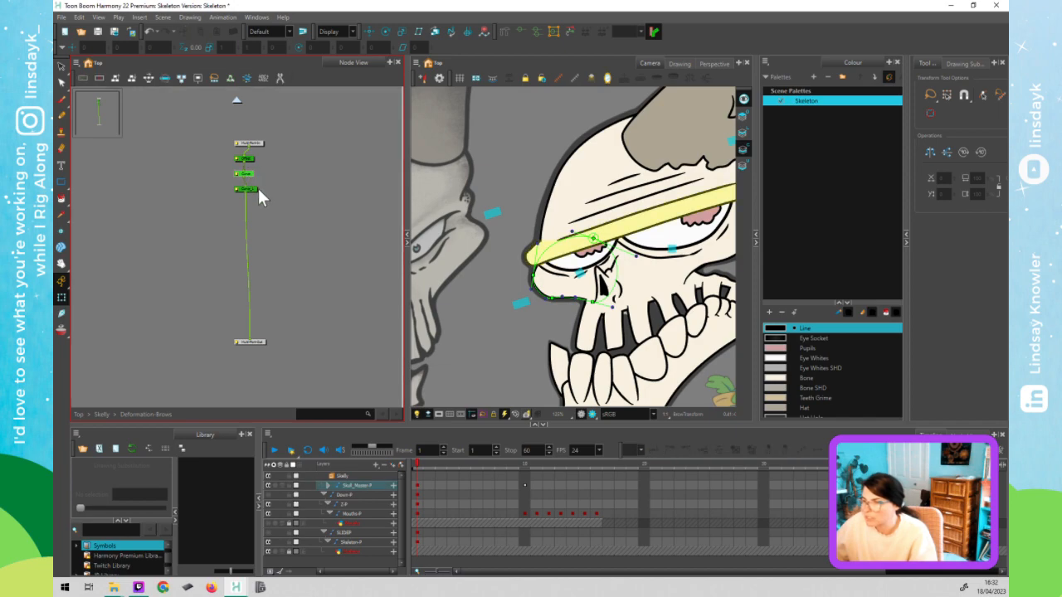
# - Inspect the individual deformation nodes chained inside the Deformation-Brows group, including the last curve node
pyautogui.click(249, 189)
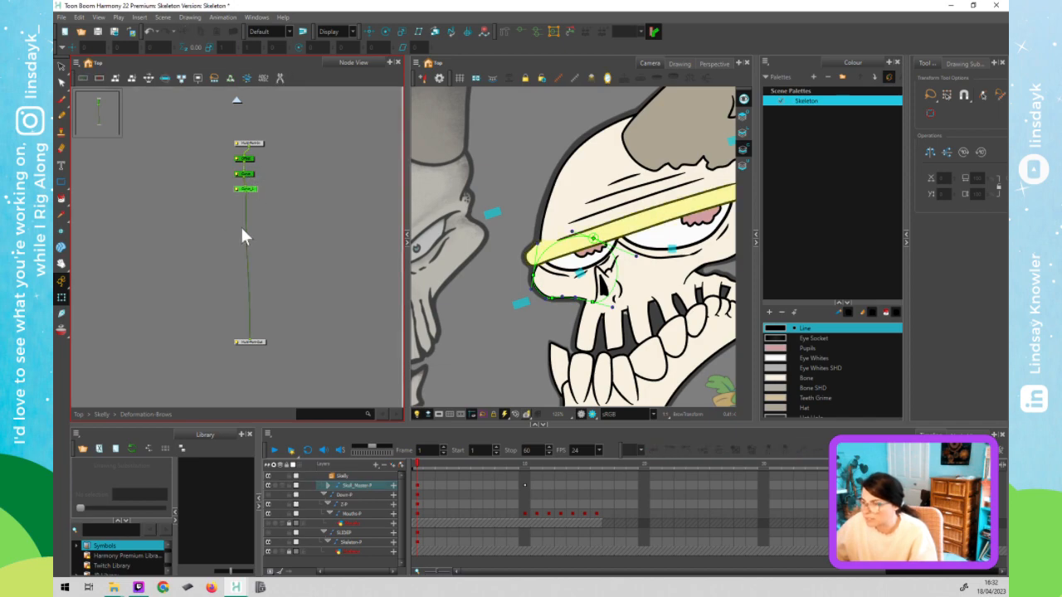
pyautogui.click(243, 171)
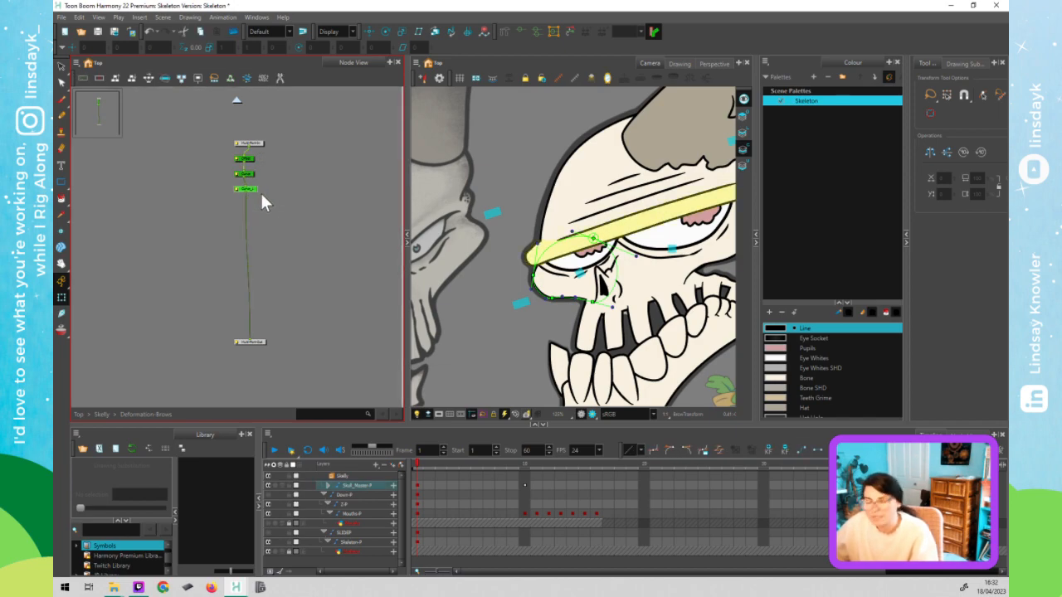
pyautogui.click(267, 201)
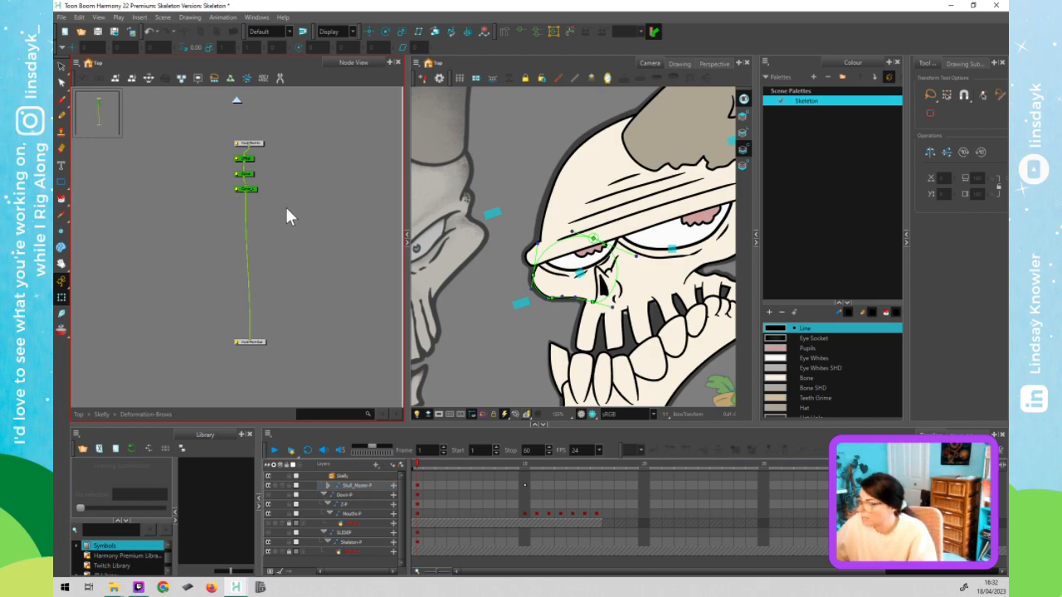
pyautogui.click(247, 190)
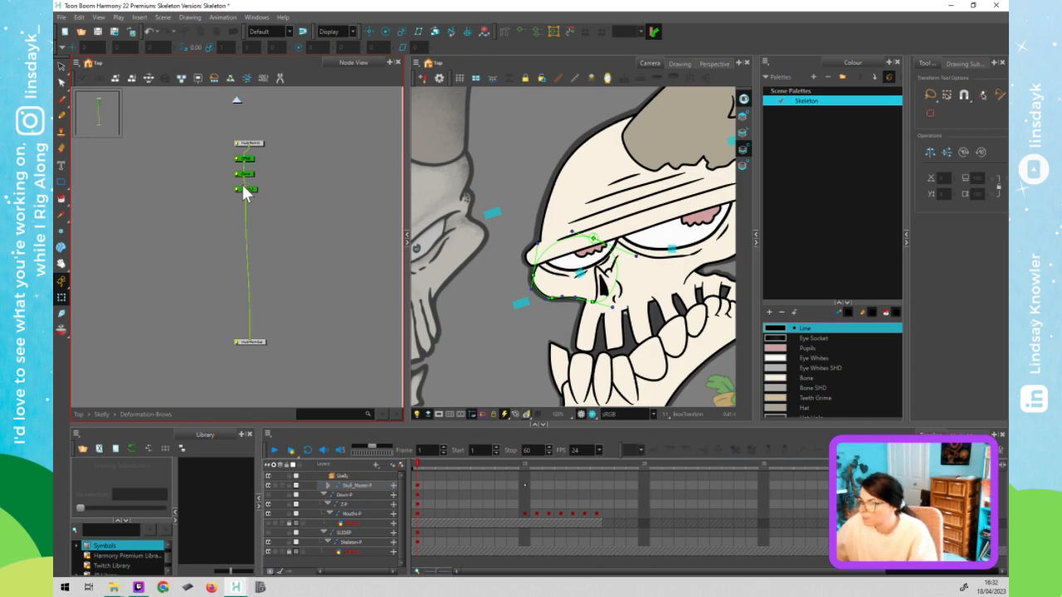
# - Return from the Deformation-Brows group to the Skelly network, check the group's curve display, and hide the deformer controls
pyautogui.click(200, 206)
pyautogui.click(237, 100)
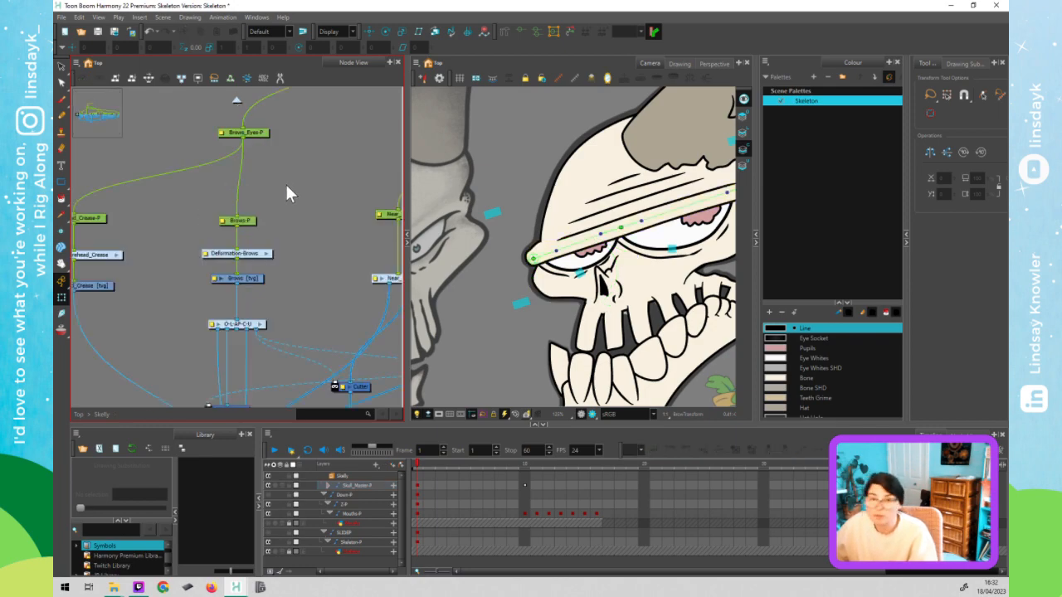
pyautogui.moveTo(310, 239); pyautogui.dragTo(217, 262)
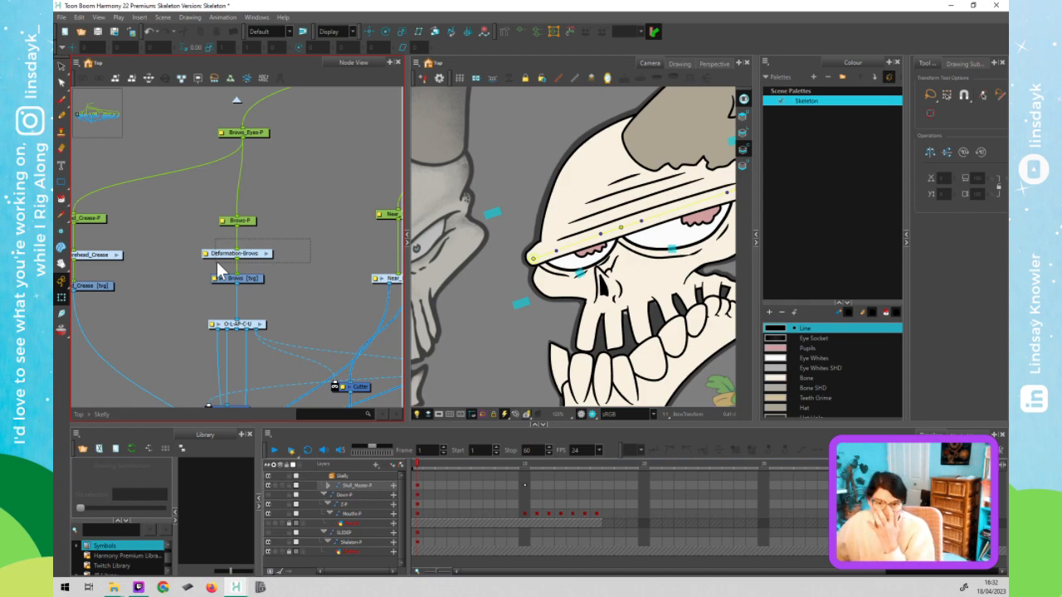
pyautogui.moveTo(216, 261); pyautogui.dragTo(217, 261)
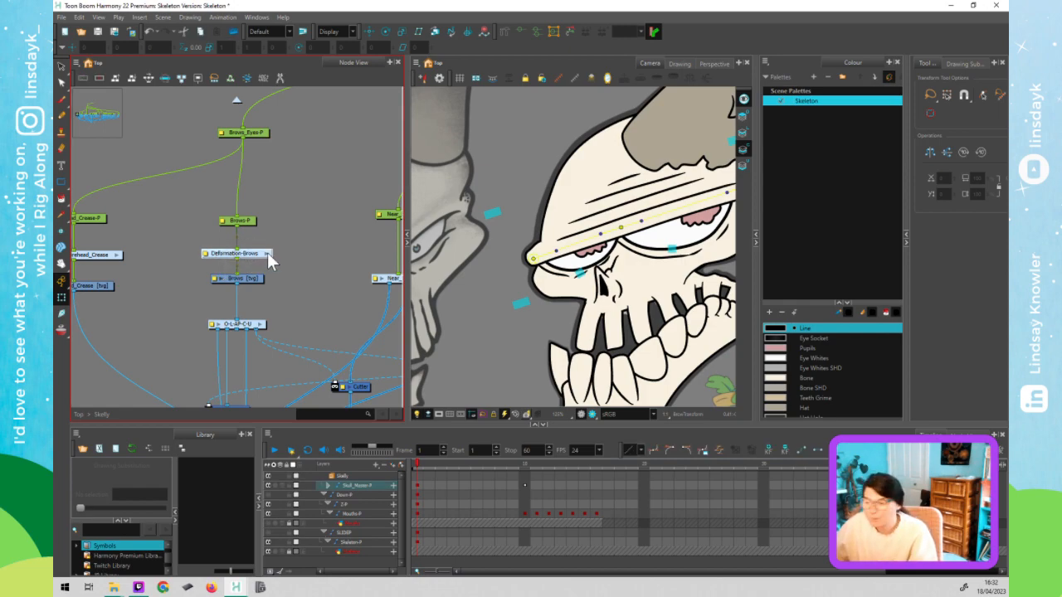
pyautogui.click(323, 266)
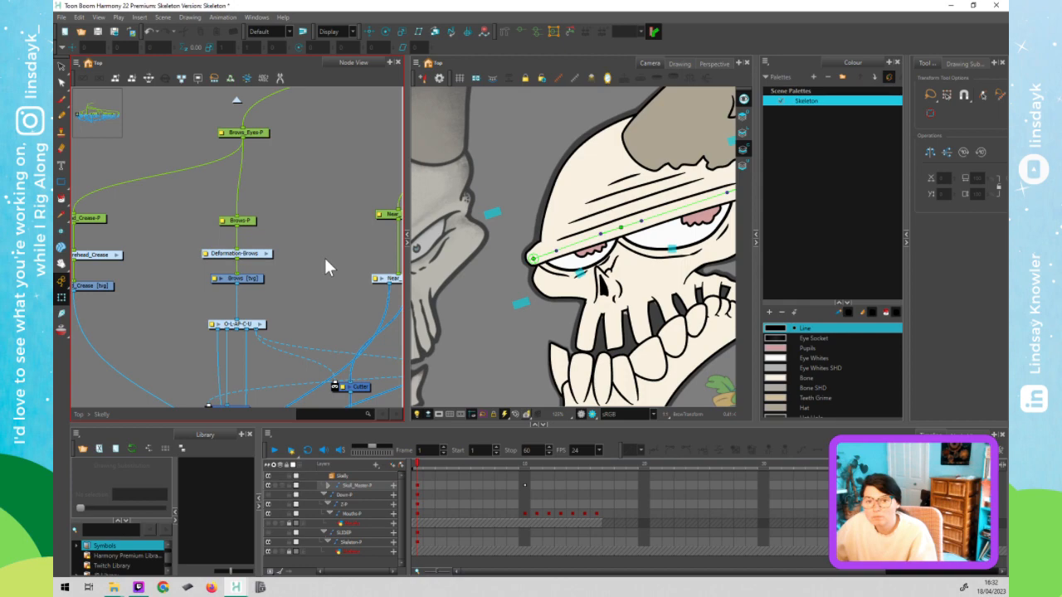
pyautogui.click(492, 319)
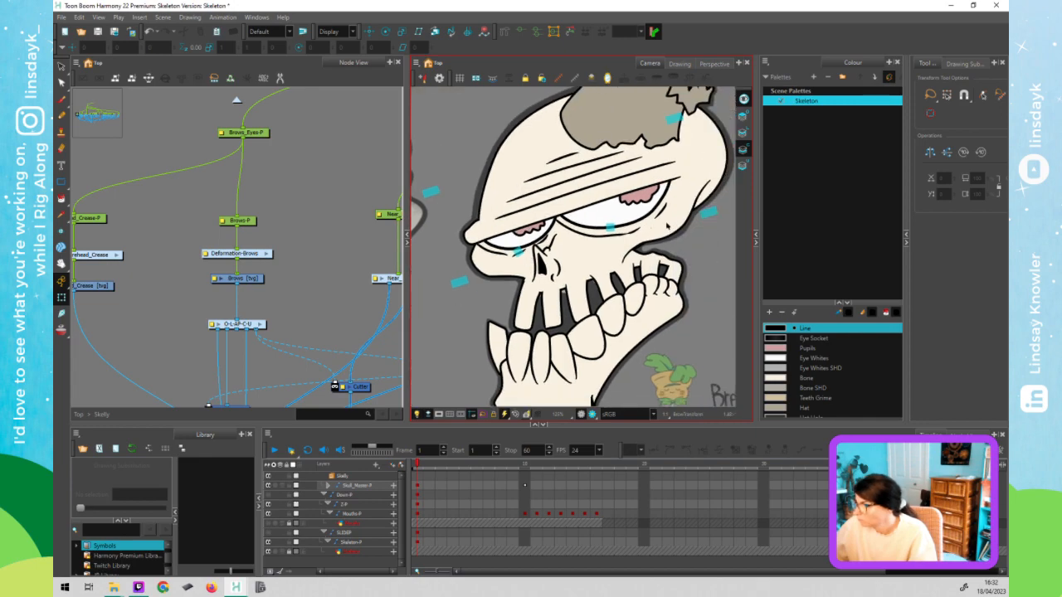
# - Locate the Ocular_Near drawing in the network and shift its node chain, down to its composite, leftward away from the Ocular_Far chain
pyautogui.click(673, 222)
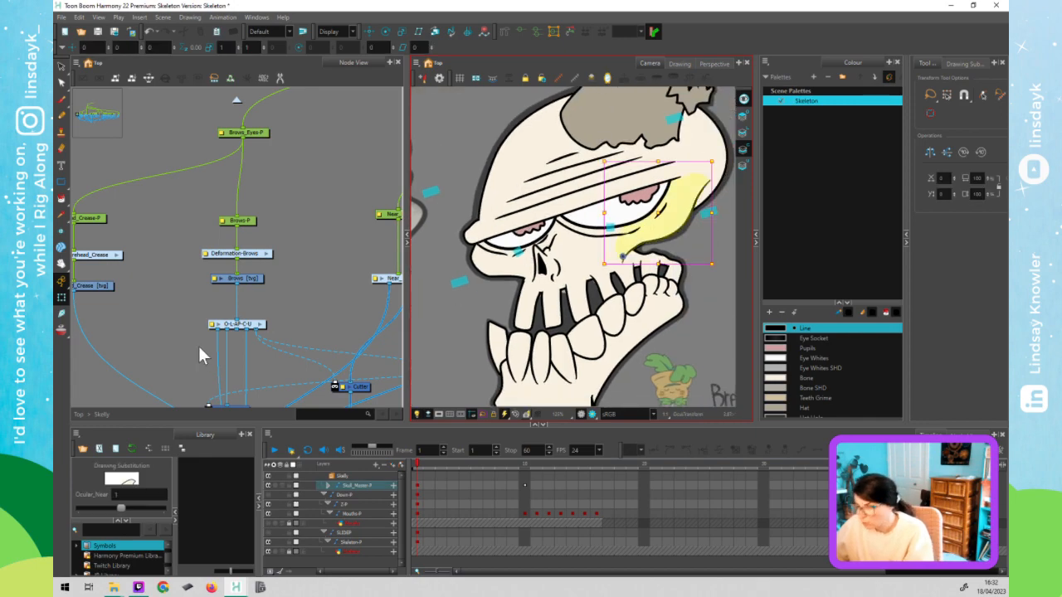
pyautogui.press('o')
pyautogui.moveTo(183, 171)
pyautogui.mouseDown()
pyautogui.moveTo(240, 317)
pyautogui.moveTo(242, 401)
pyautogui.moveTo(251, 354)
pyautogui.mouseUp()
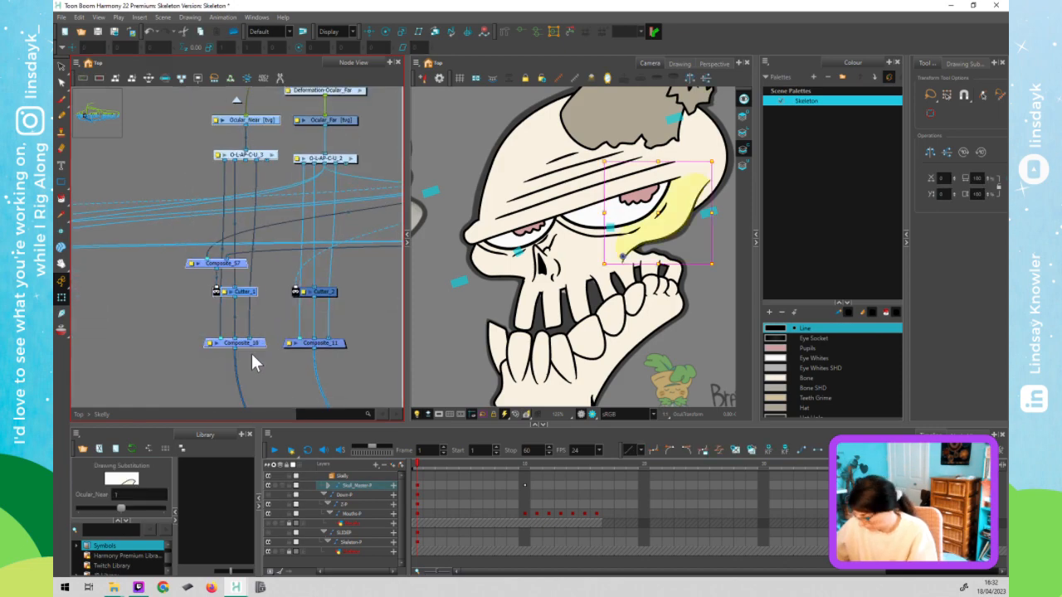
pyautogui.press('Left')
pyautogui.press('Left')
pyautogui.press('Left')
pyautogui.press('Left')
pyautogui.press('Left')
pyautogui.press('Left')
pyautogui.click(253, 302)
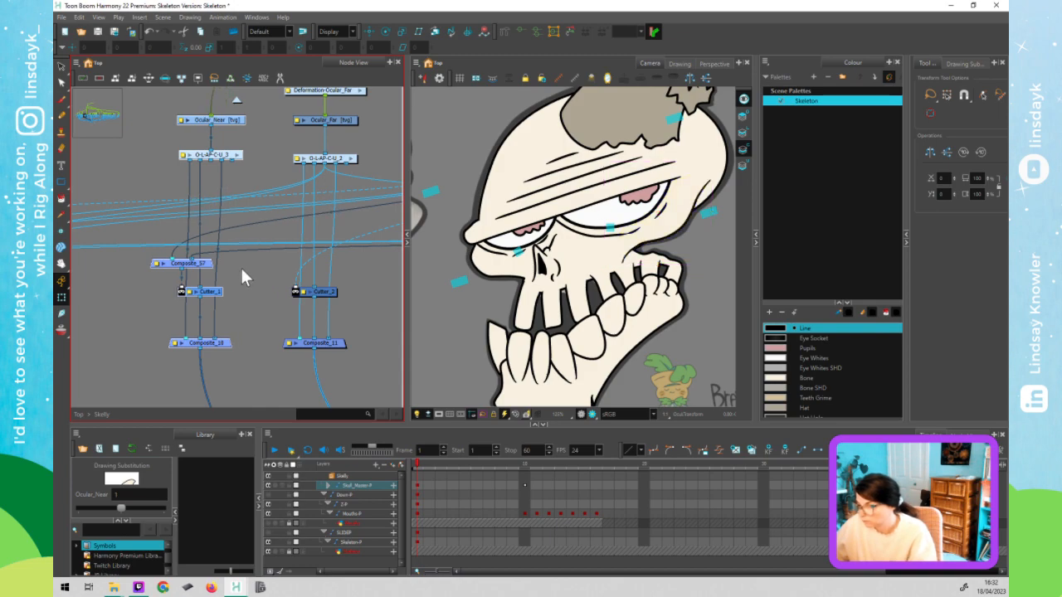
# - Align the Ocular_Near-P and Ocular_Far-P pegs directly above their own drawing nodes
pyautogui.scroll(5, 248, 216)
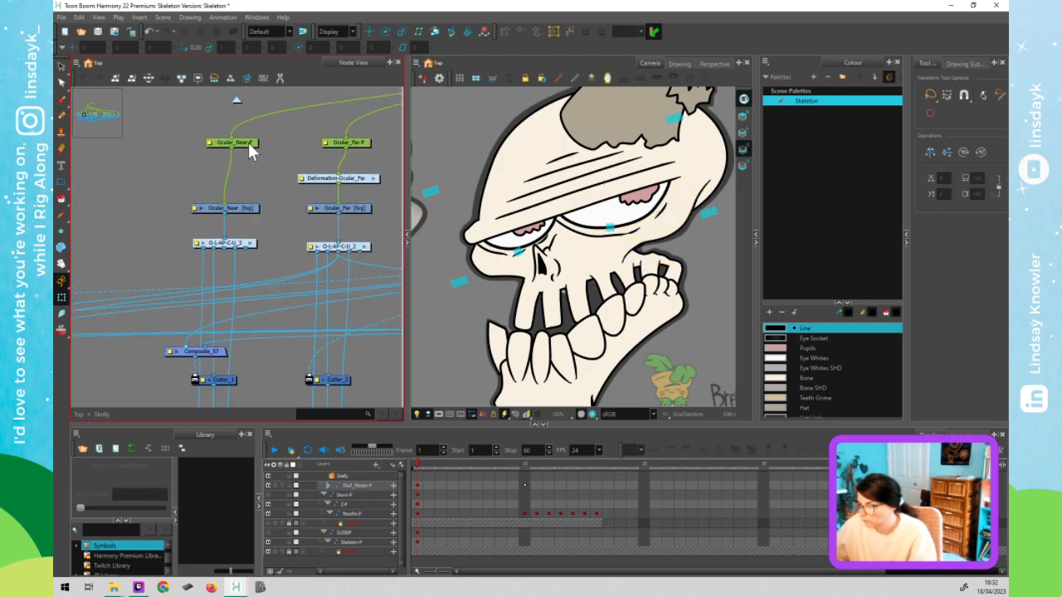
pyautogui.moveTo(250, 144); pyautogui.dragTo(242, 144)
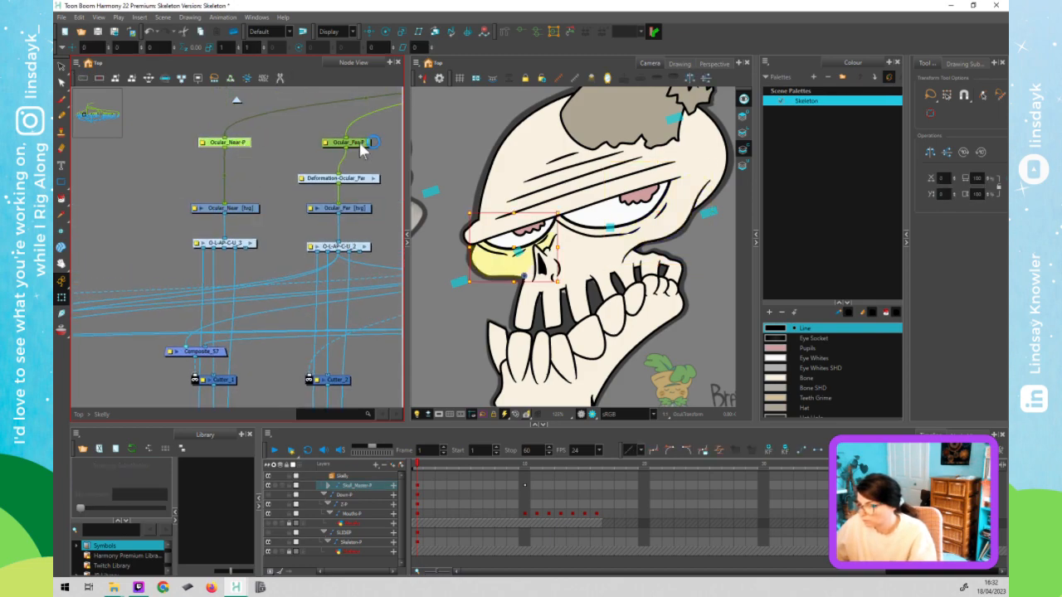
pyautogui.moveTo(362, 145); pyautogui.dragTo(355, 144)
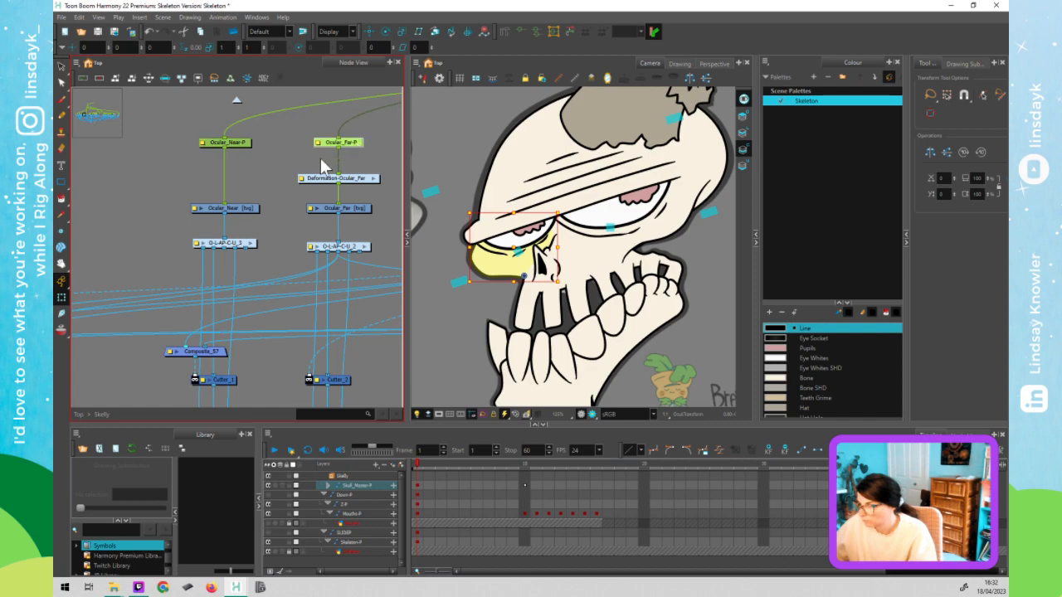
# - Select the Ocular_Near drawing and move the near ocular piece off the skull onto the empty area beside it
pyautogui.click(248, 209)
pyautogui.click(537, 68)
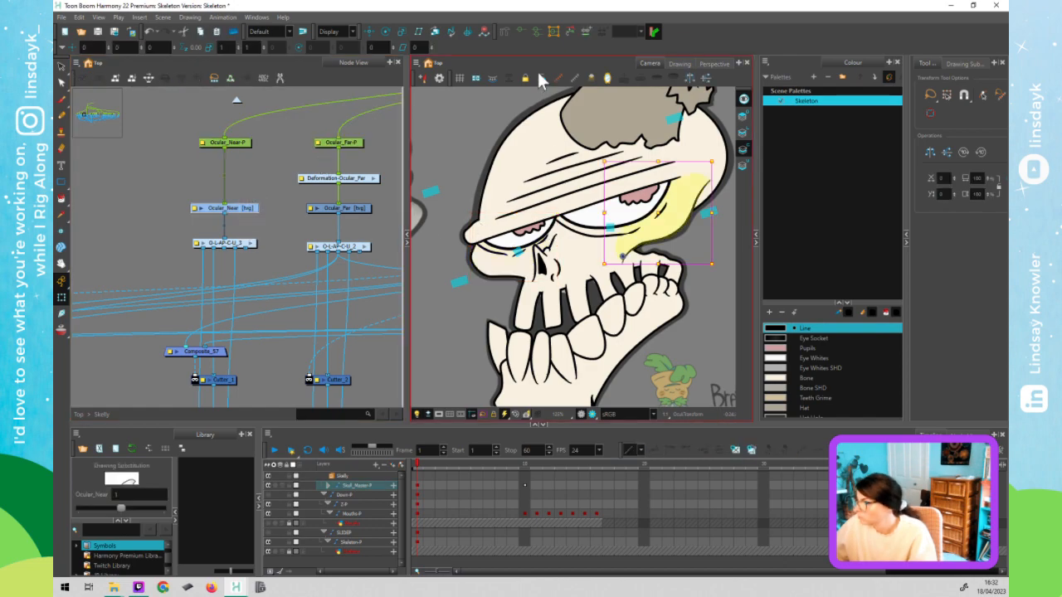
pyautogui.press('space')
pyautogui.moveTo(690, 238); pyautogui.dragTo(683, 216)
pyautogui.click(562, 164)
pyautogui.press('space')
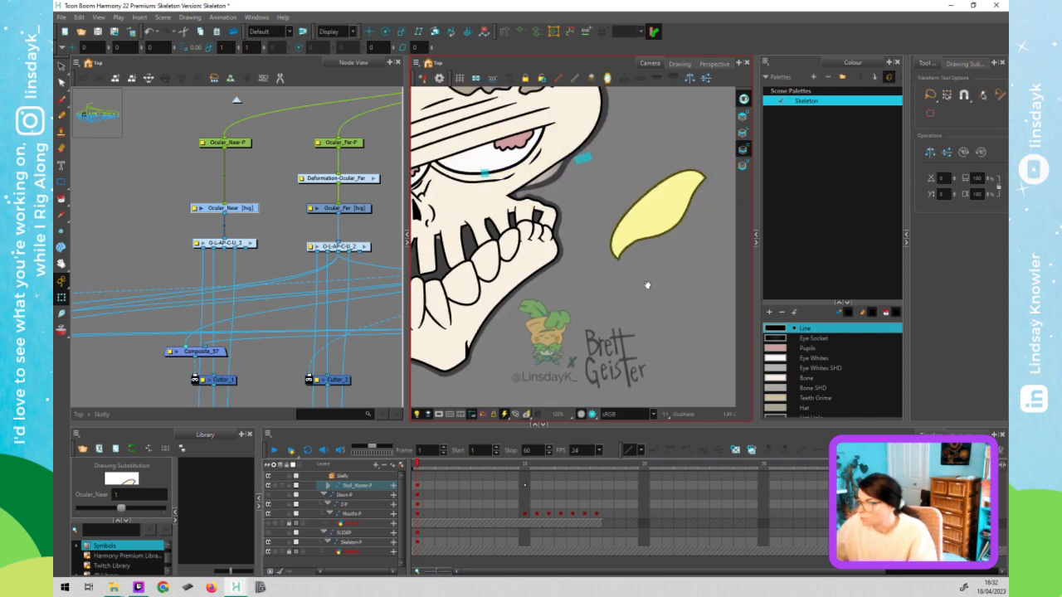
pyautogui.moveTo(670, 277); pyautogui.dragTo(647, 285)
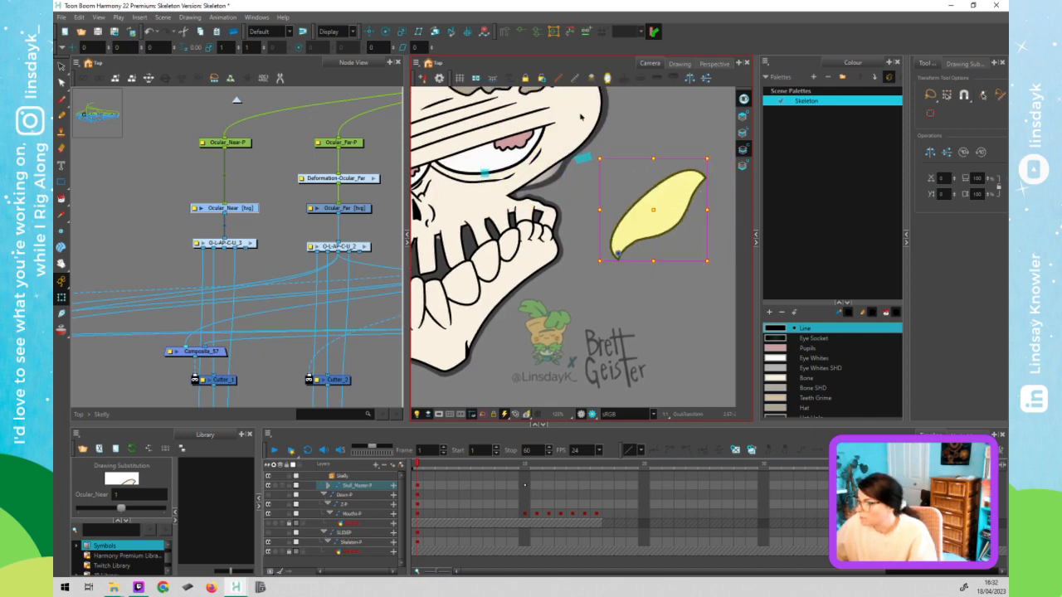
# - Create a closed curve deformer chain around the near ocular piece with the Rigging tool, following its outline
pyautogui.click(503, 32)
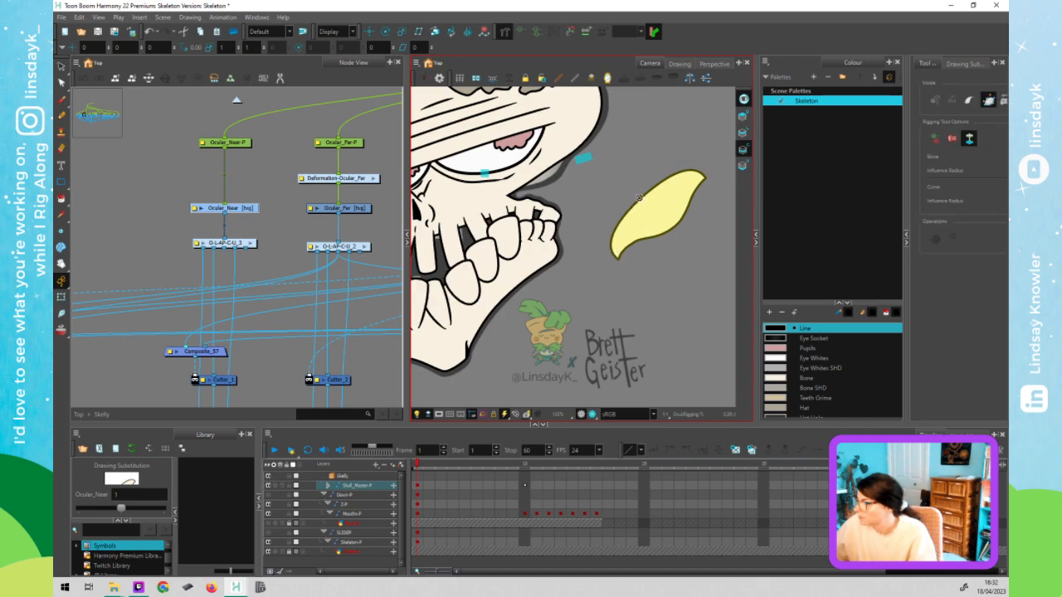
pyautogui.moveTo(639, 196); pyautogui.dragTo(620, 218)
pyautogui.moveTo(618, 258); pyautogui.dragTo(603, 250)
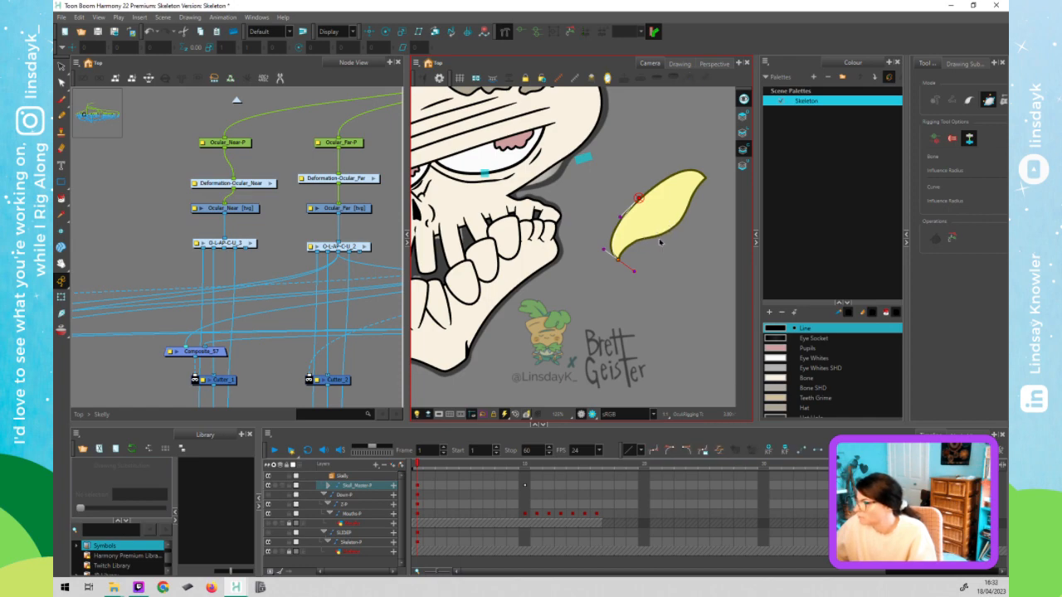
pyautogui.click(706, 177)
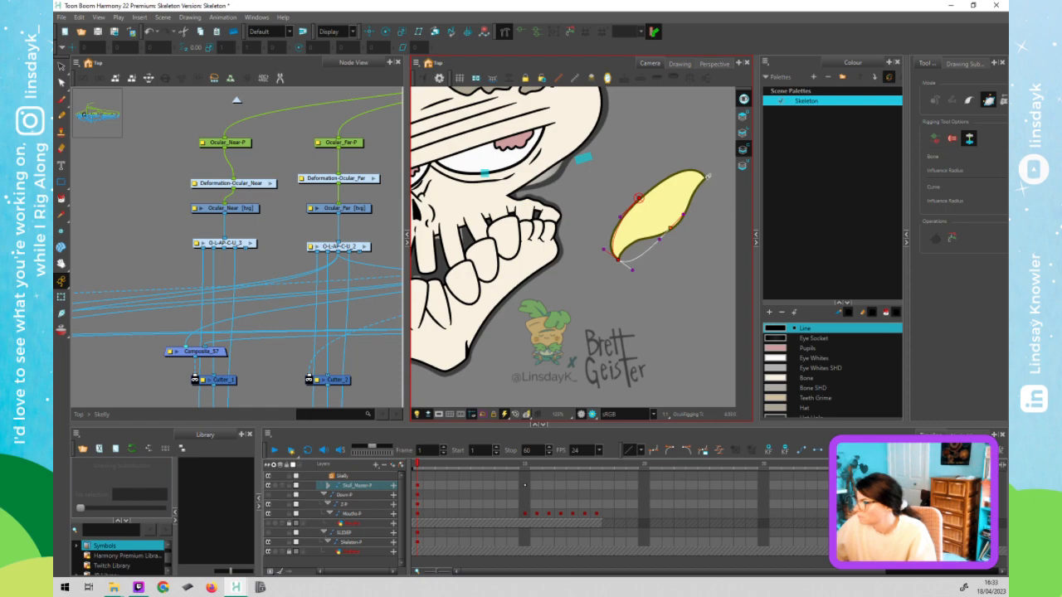
pyautogui.click(638, 197)
pyautogui.moveTo(725, 162); pyautogui.dragTo(692, 163)
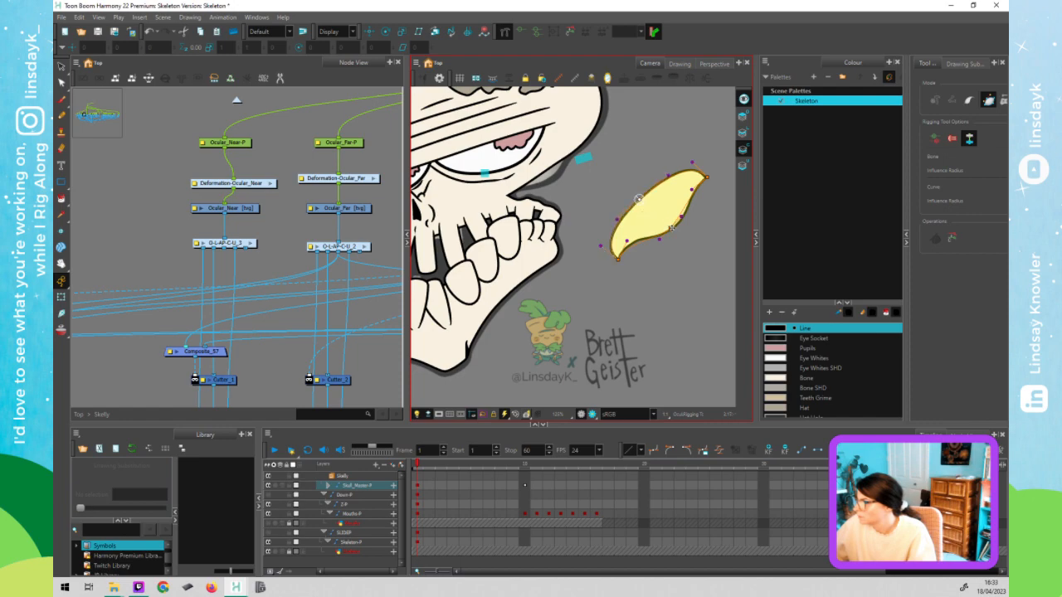
# - Refine the near ocular curve's lower point and its handles to fit the drawing's outline
pyautogui.moveTo(673, 228); pyautogui.dragTo(680, 224)
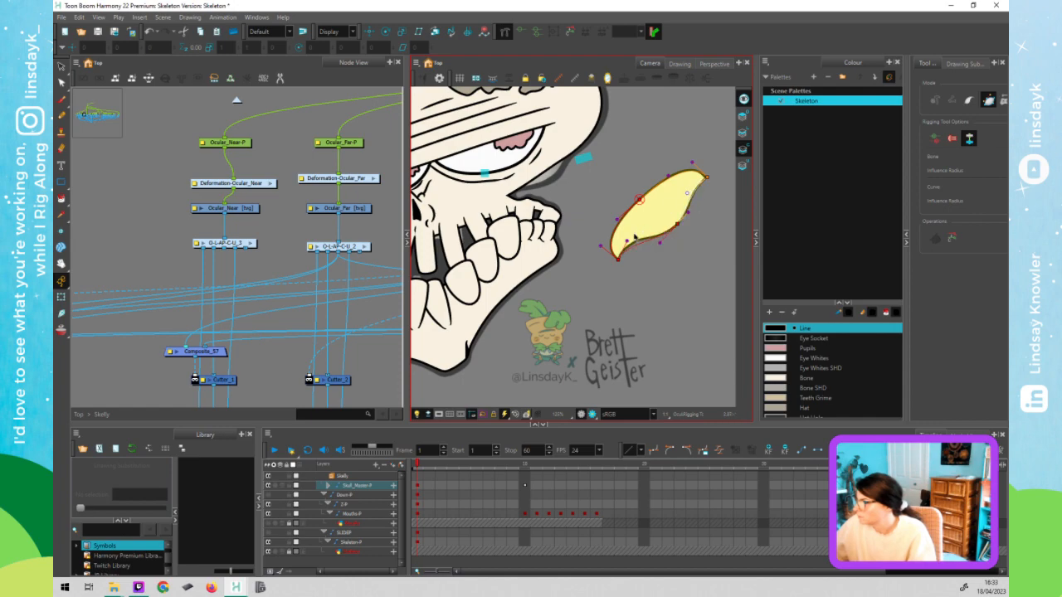
pyautogui.moveTo(635, 239); pyautogui.dragTo(633, 235)
pyautogui.click(670, 176)
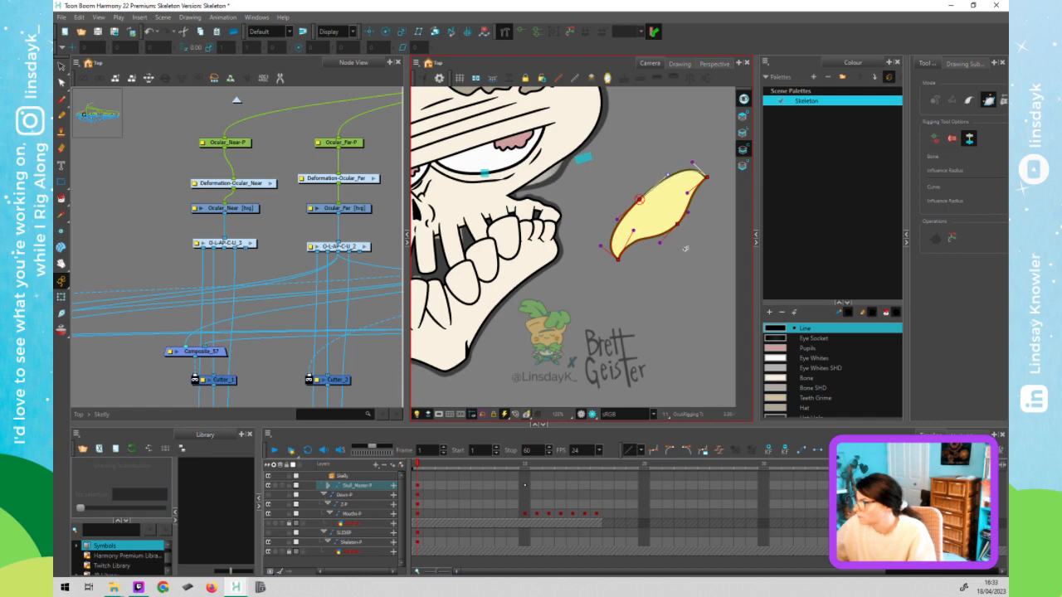
# - Leave rigging for the Transform tool and reset the Ocular_Near-P peg's transformation to return the near ocular piece to the skull
pyautogui.hotkey('shift', 't')
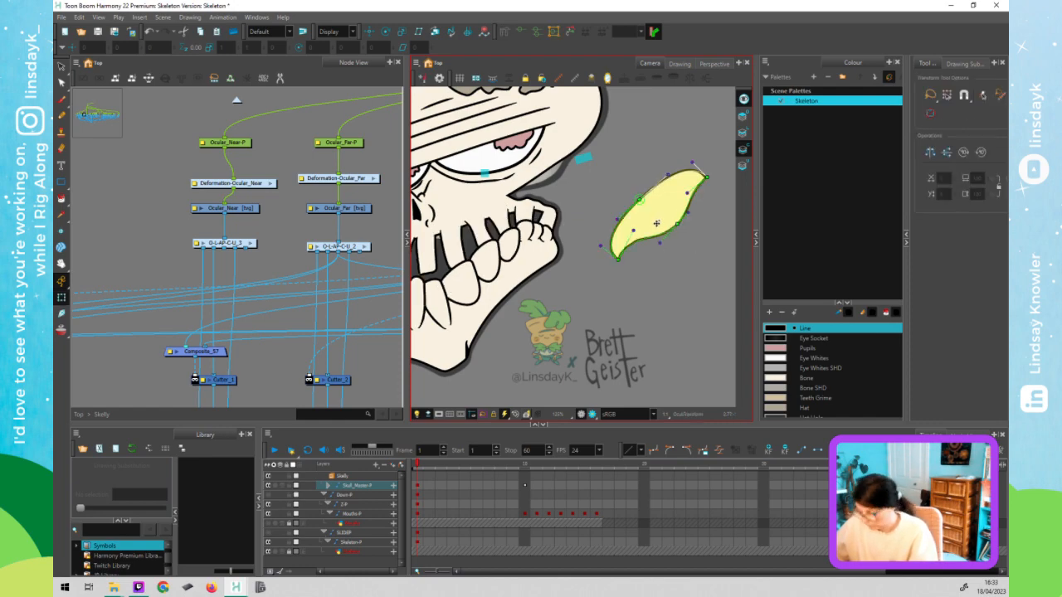
pyautogui.click(656, 223)
pyautogui.press('Escape')
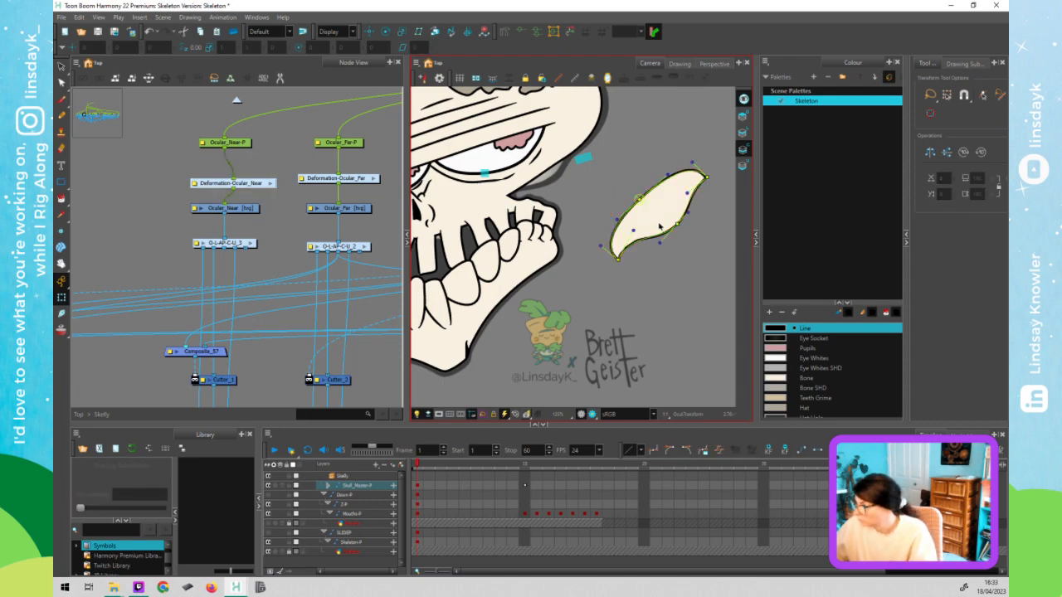
pyautogui.click(659, 224)
pyautogui.hotkey('ctrl', 'z')
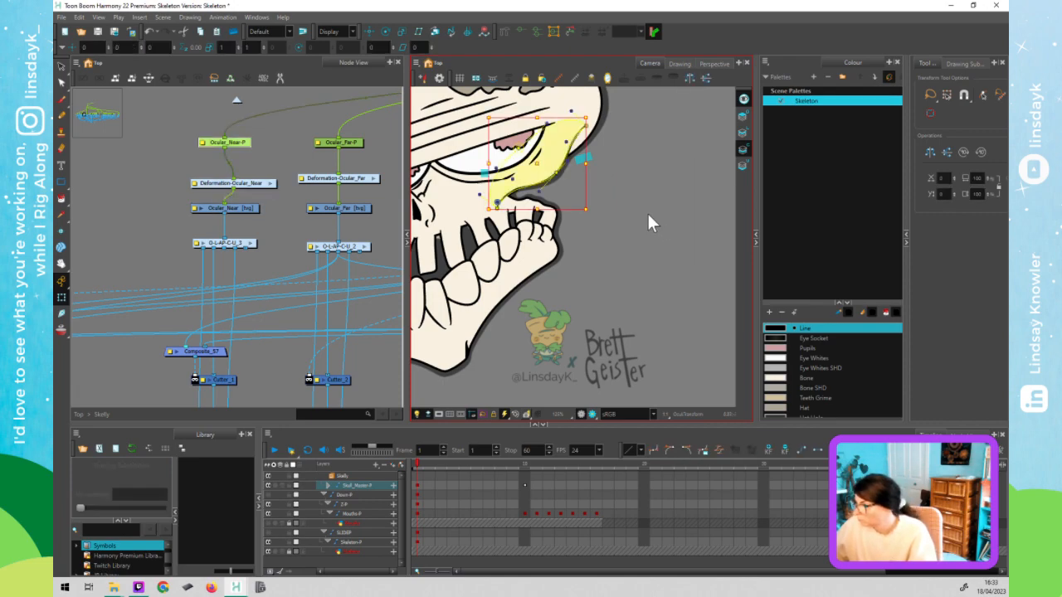
pyautogui.click(647, 216)
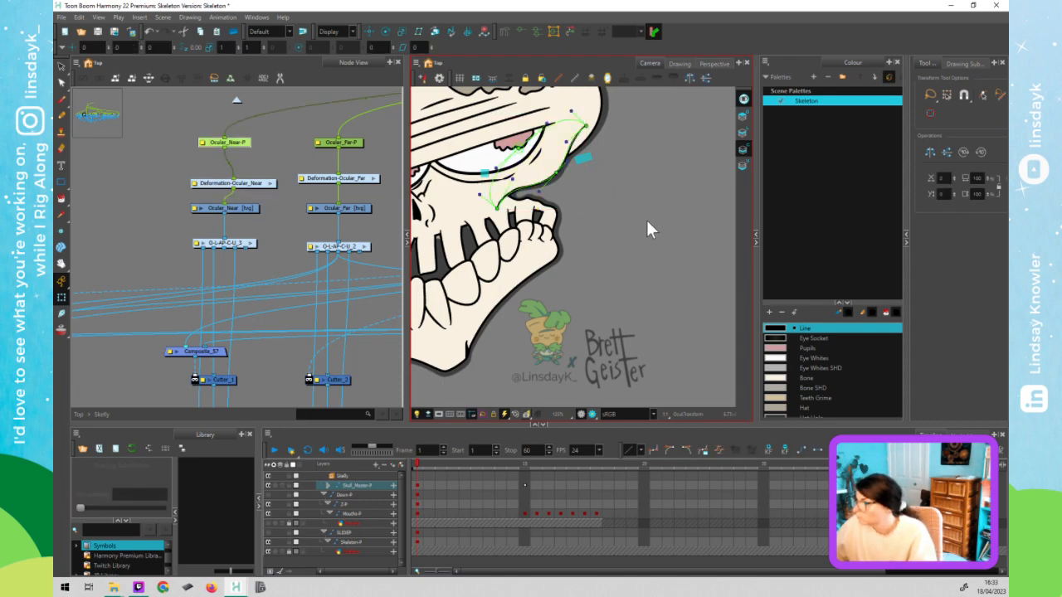
# - Adjust the near ocular deformer's outer lower curve point, try moving its lower tip point, and undo the tip move
pyautogui.click(559, 176)
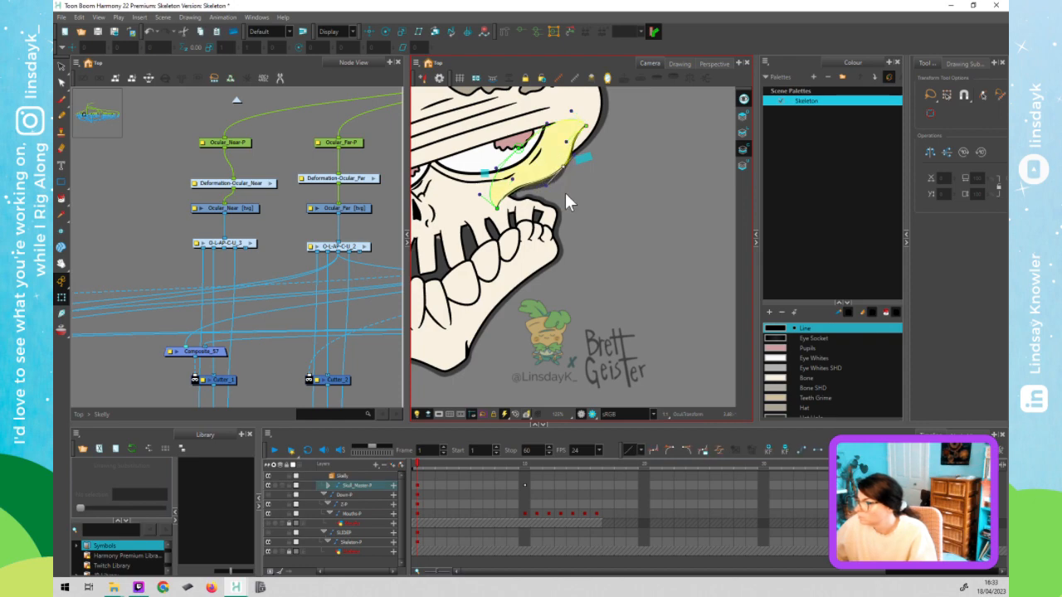
pyautogui.click(566, 192)
pyautogui.moveTo(496, 209); pyautogui.dragTo(501, 204)
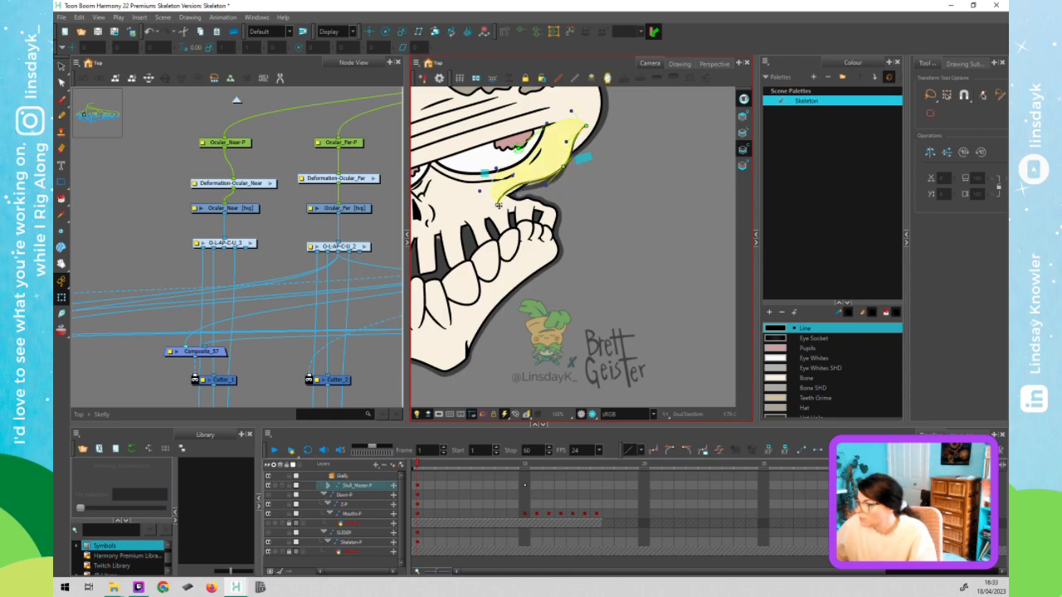
pyautogui.hotkey('ctrl', 'z')
pyautogui.click(594, 215)
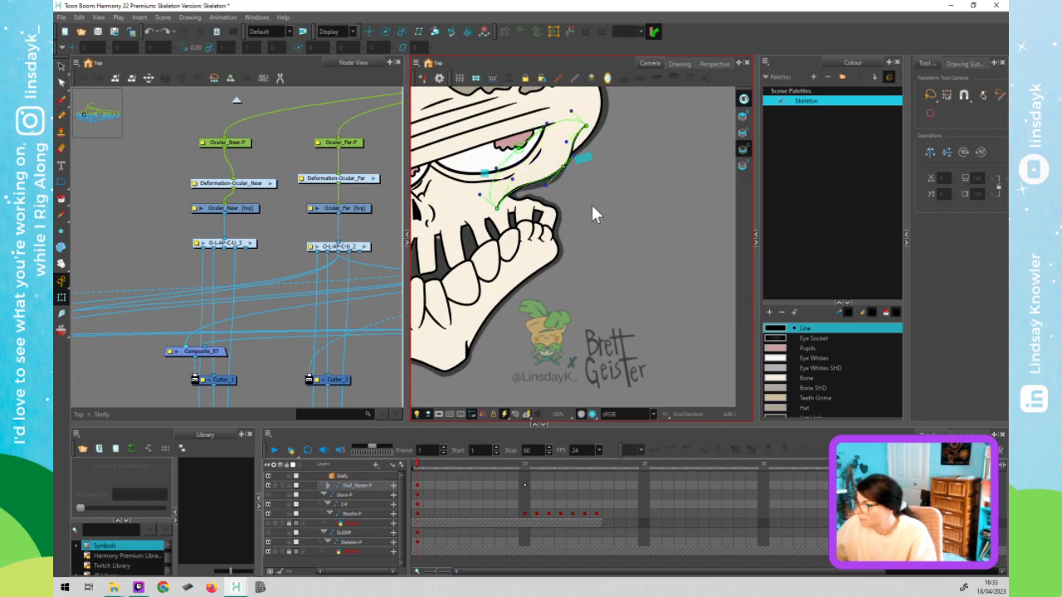
# - Hide the deformer controls and align the Deformation-Ocular_Near node between its peg and drawing
pyautogui.click(593, 207)
pyautogui.scroll(-1, 591, 203)
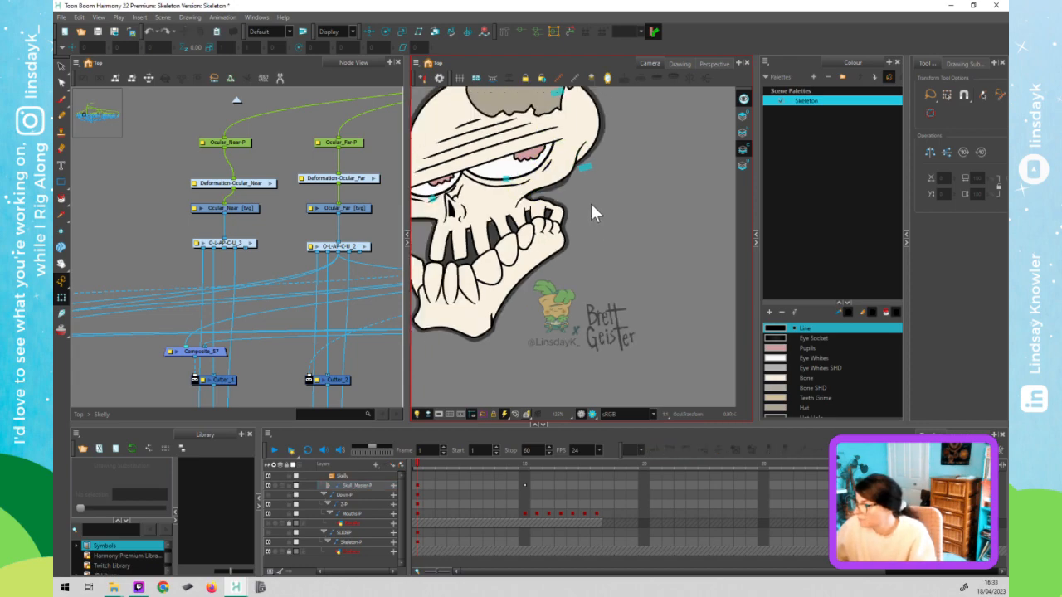
pyautogui.moveTo(591, 203); pyautogui.dragTo(611, 221)
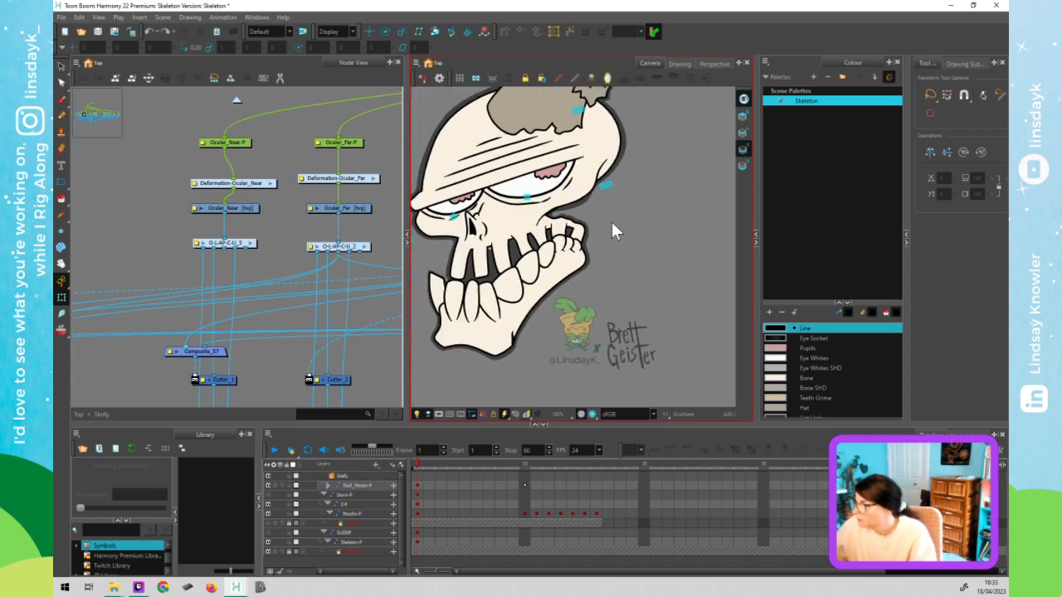
pyautogui.click(599, 129)
pyautogui.scroll(-2, 472, 216)
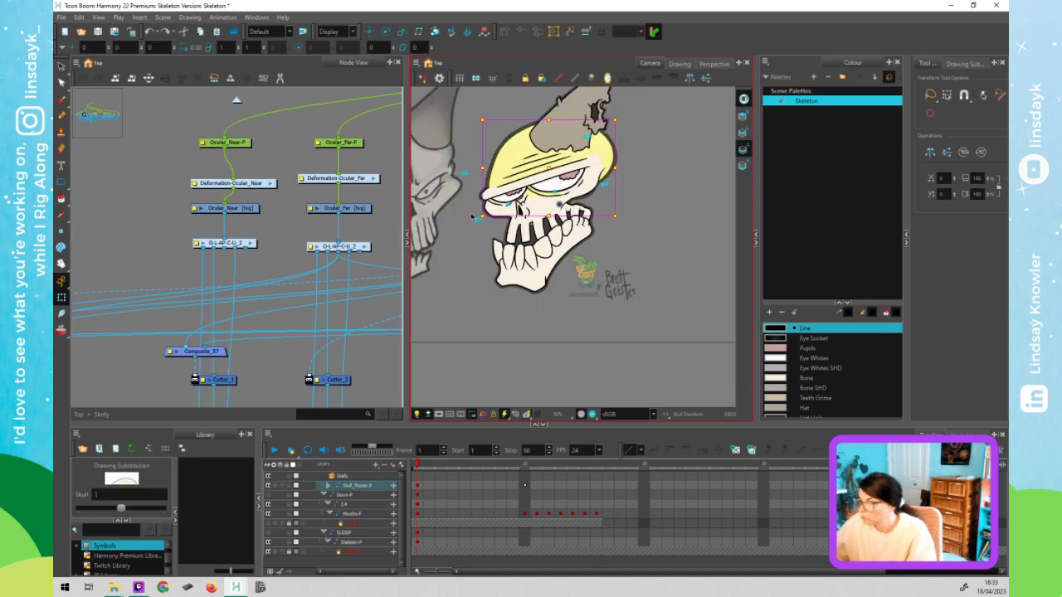
pyautogui.moveTo(252, 187); pyautogui.dragTo(244, 181)
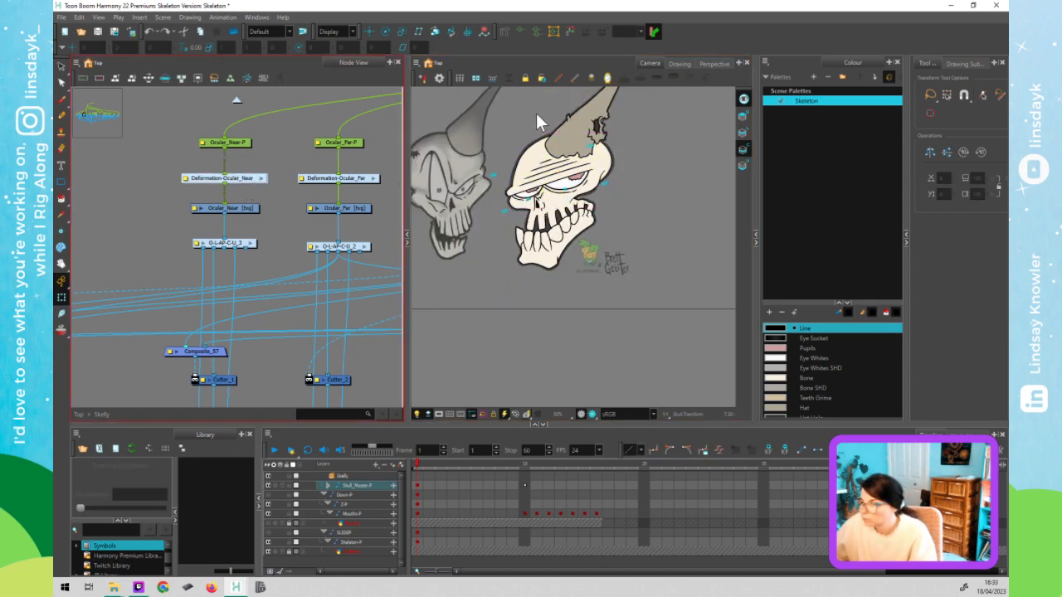
# - Move the Skull drawing off the character onto the empty area beside it and locate its node in the network
pyautogui.click(599, 148)
pyautogui.moveTo(603, 150); pyautogui.dragTo(746, 159)
pyautogui.click(305, 201)
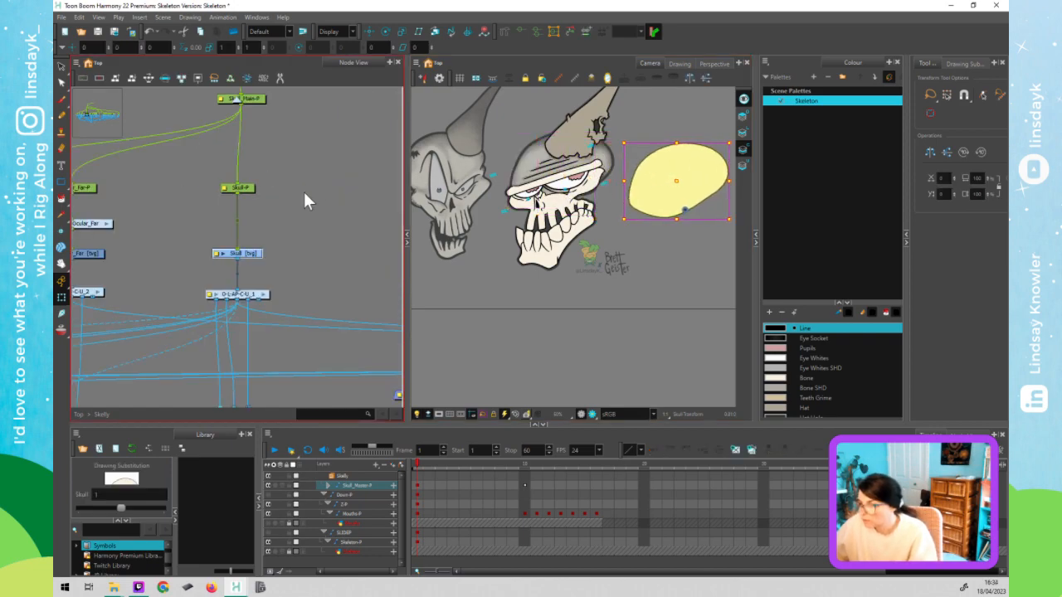
pyautogui.click(695, 155)
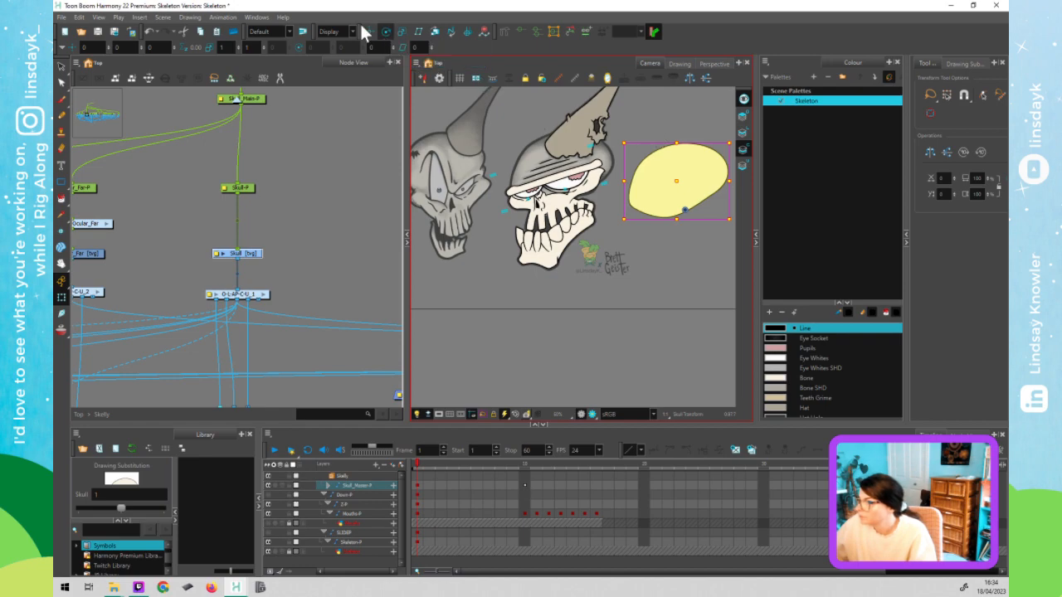
# - Build a closed four-point curve deformer around the Skull drawing's outline, from its bottom edge up around the dome and back
pyautogui.click(386, 31)
pyautogui.click(503, 33)
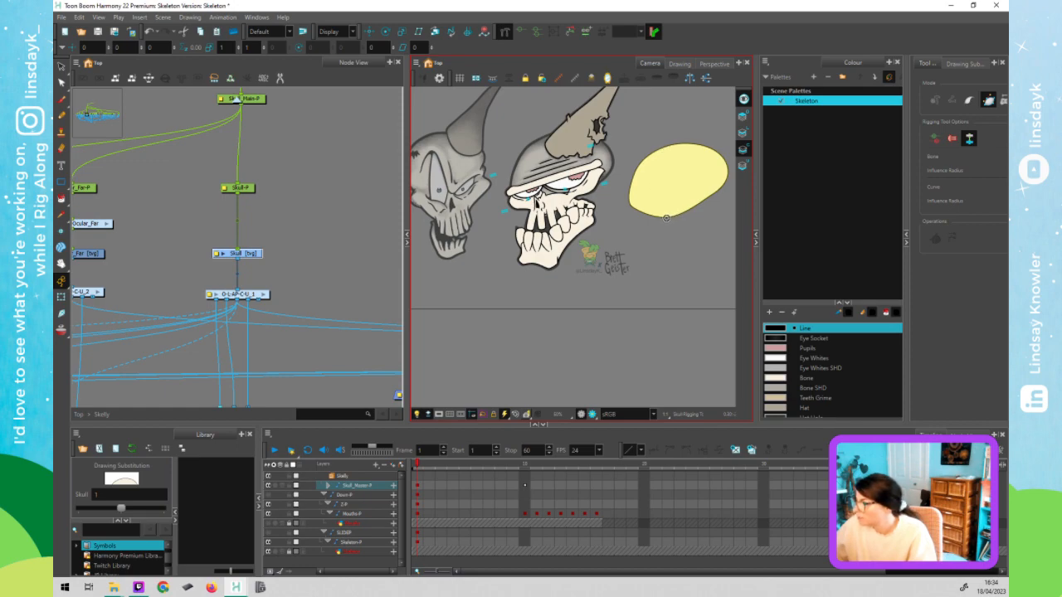
pyautogui.click(664, 217)
pyautogui.click(653, 215)
pyautogui.moveTo(629, 200); pyautogui.dragTo(636, 211)
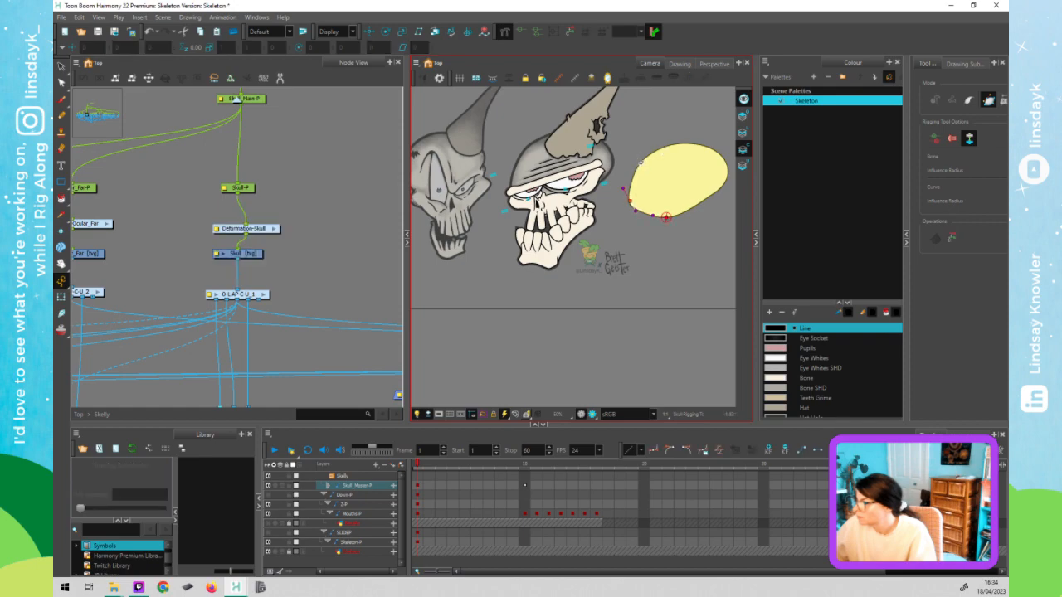
pyautogui.moveTo(640, 163); pyautogui.dragTo(653, 149)
pyautogui.moveTo(729, 161); pyautogui.dragTo(726, 129)
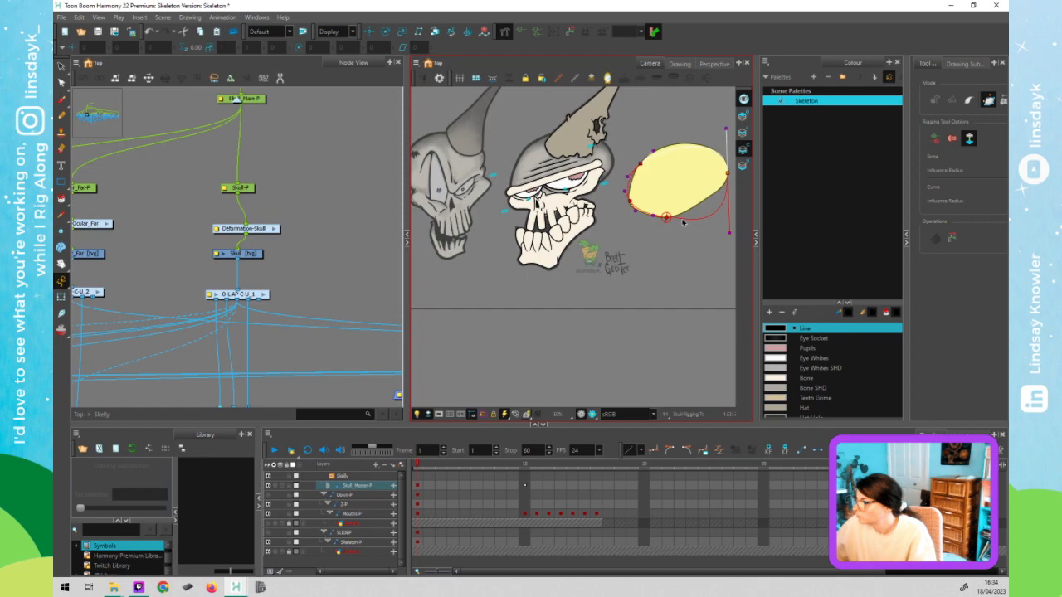
pyautogui.click(690, 220)
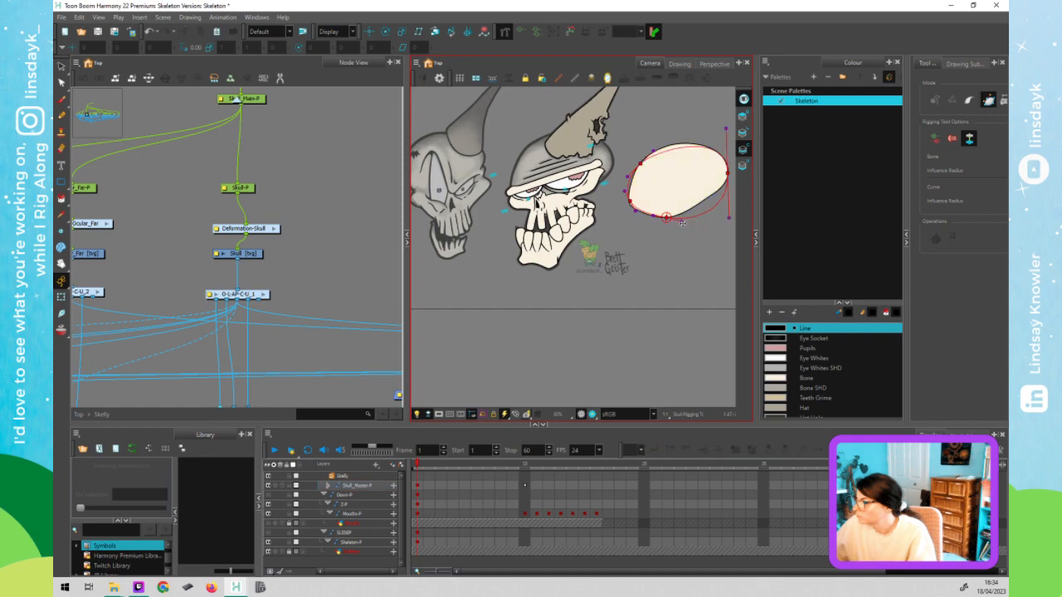
# - Adjust the skull deformer's back point and the curve handles over the dome to follow the drawing's outline
pyautogui.click(727, 217)
pyautogui.moveTo(728, 218); pyautogui.dragTo(727, 197)
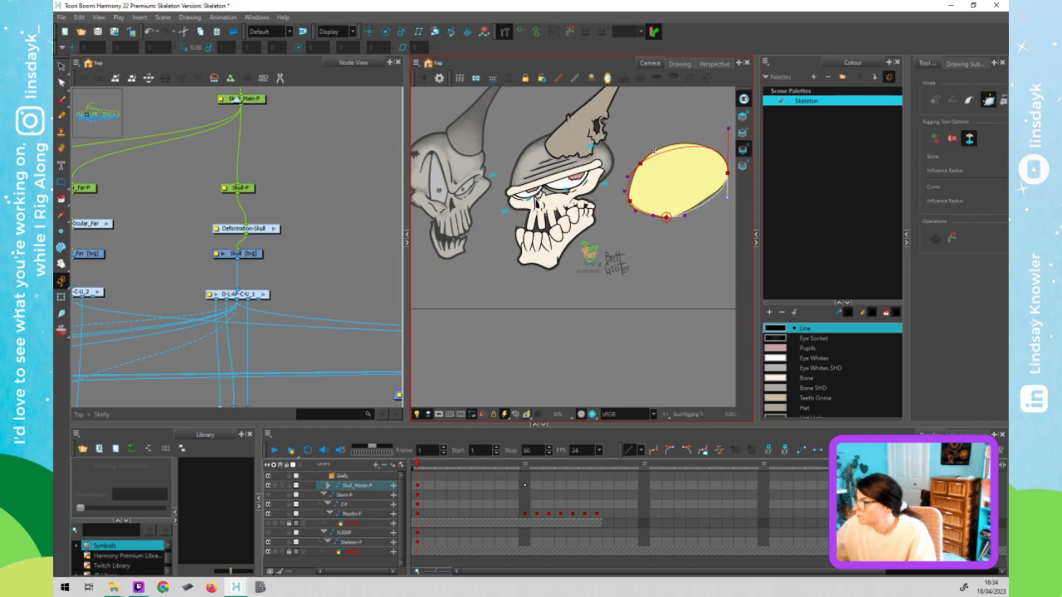
pyautogui.moveTo(653, 150); pyautogui.dragTo(655, 143)
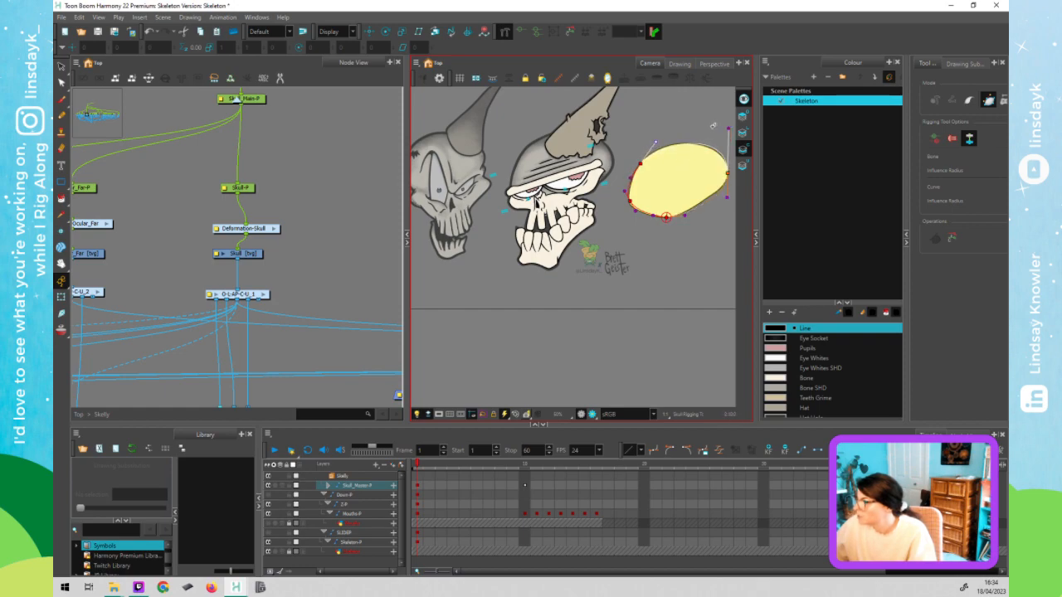
pyautogui.moveTo(729, 127); pyautogui.dragTo(723, 137)
pyautogui.moveTo(728, 175); pyautogui.dragTo(718, 130)
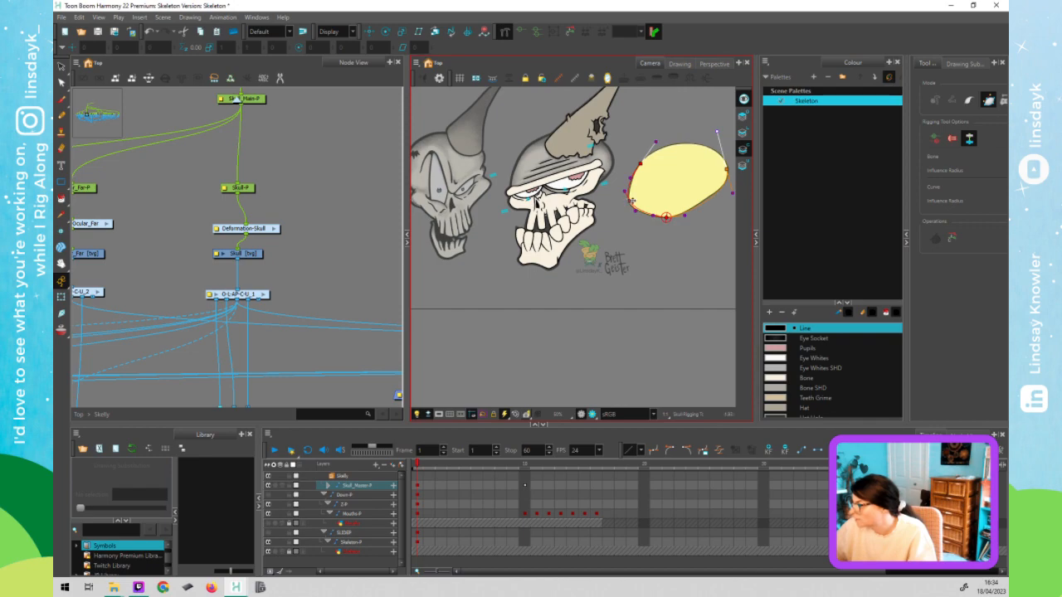
# - Refine the skull deformer's lower front and bottom points and the bottom curve handles along the drawing's lower edge
pyautogui.moveTo(630, 201); pyautogui.dragTo(631, 205)
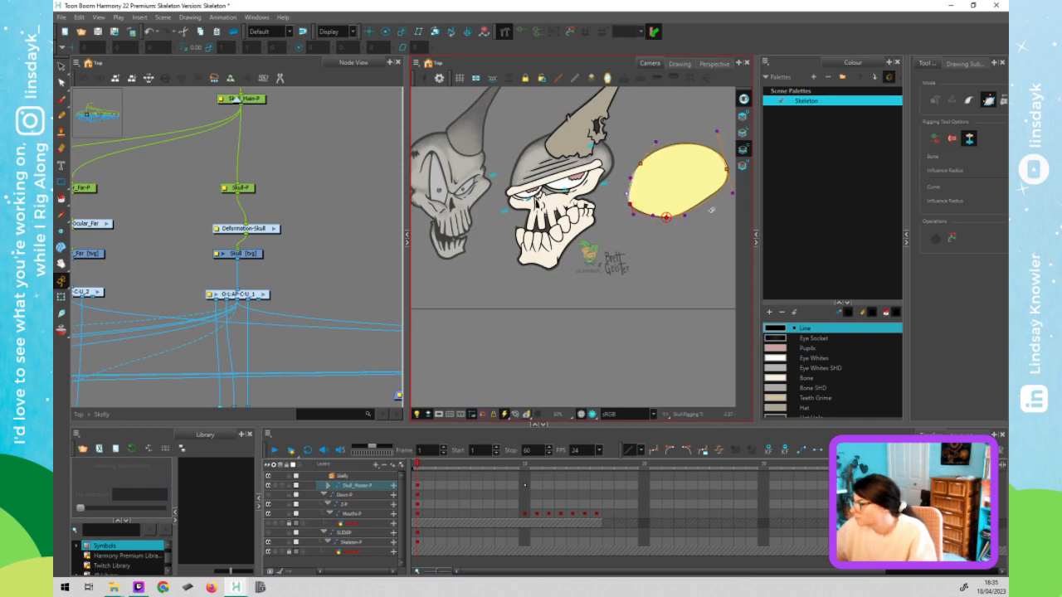
pyautogui.moveTo(667, 217); pyautogui.dragTo(671, 219)
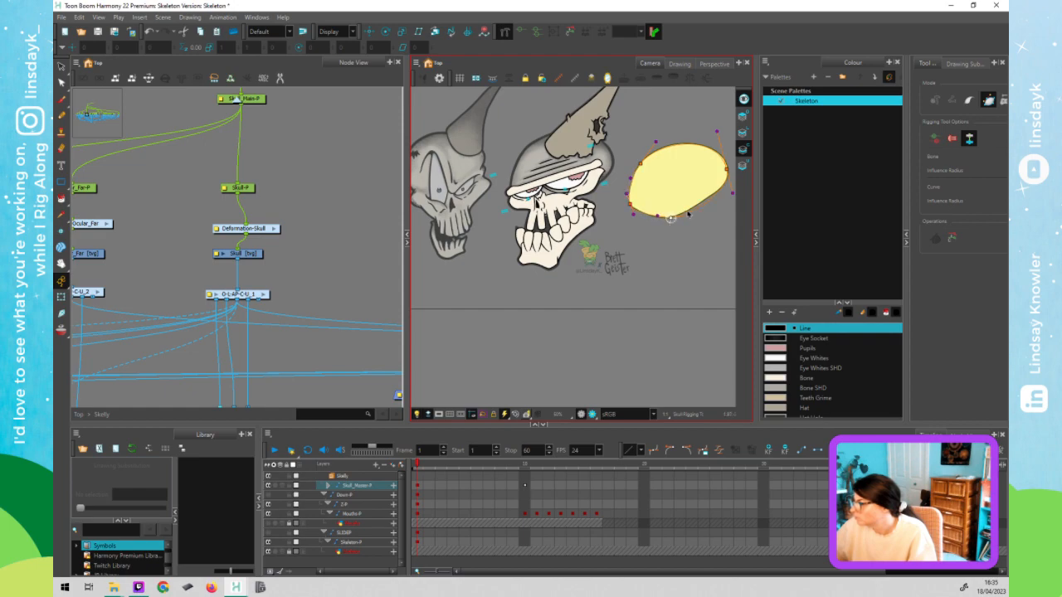
pyautogui.click(688, 213)
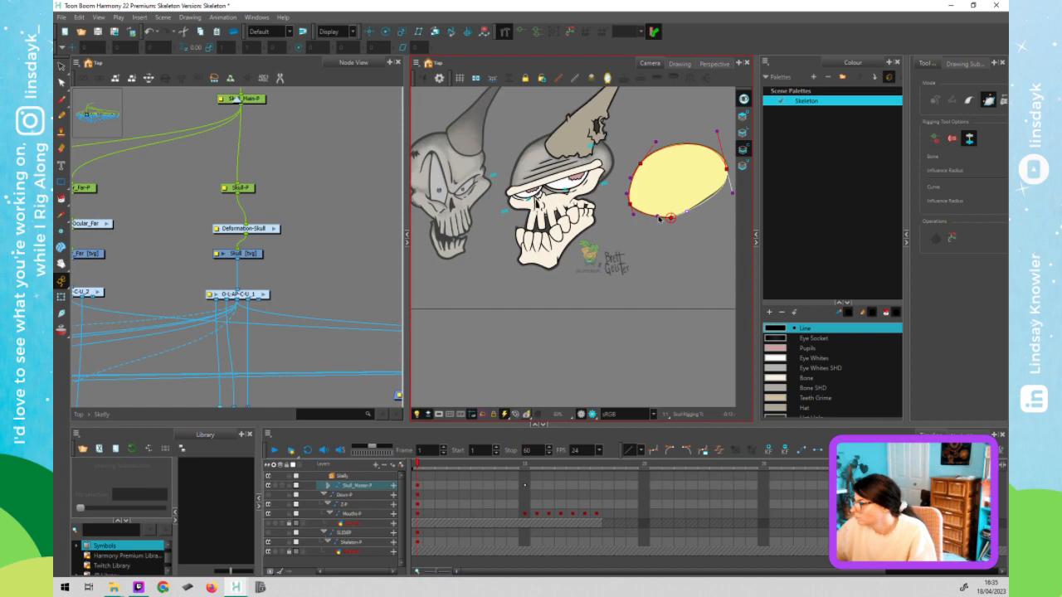
pyautogui.moveTo(659, 218); pyautogui.dragTo(661, 219)
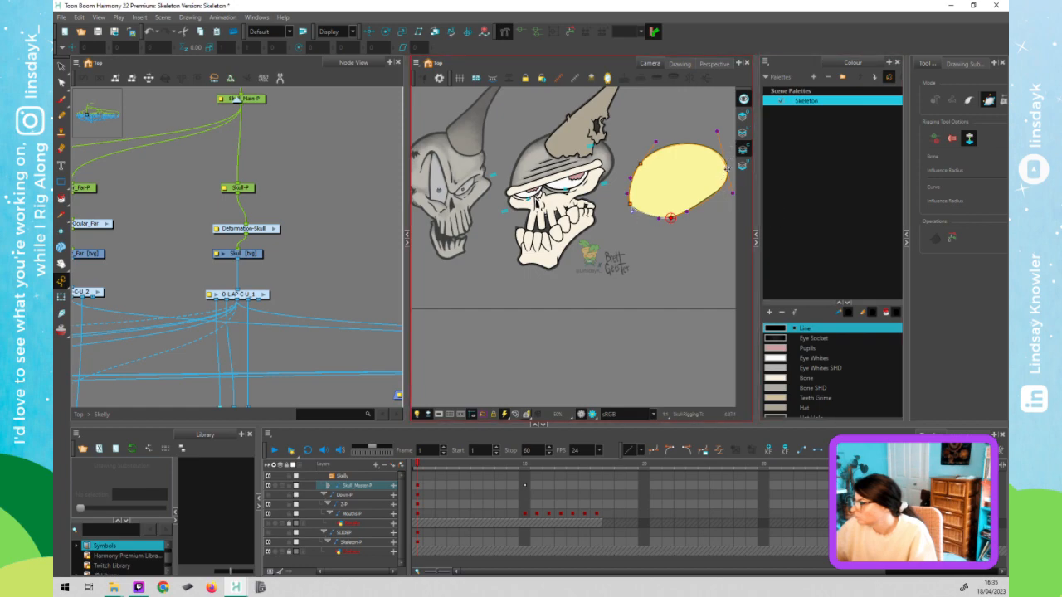
# - Fine-tune the skull deformer's back and upper front points and the dome curve handle to match the outline
pyautogui.moveTo(727, 171); pyautogui.dragTo(730, 166)
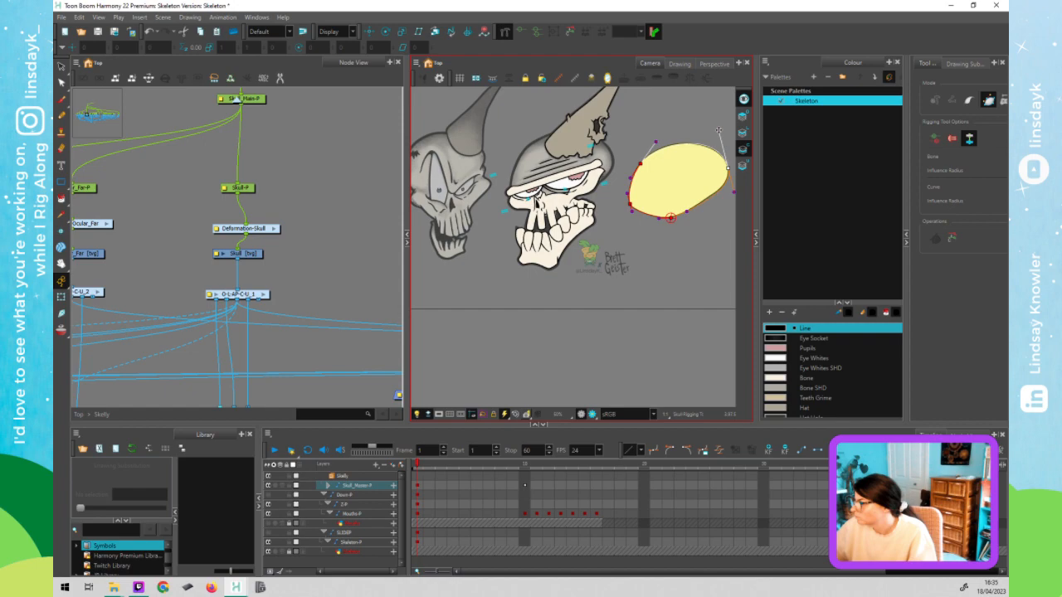
pyautogui.moveTo(718, 131); pyautogui.dragTo(721, 134)
pyautogui.moveTo(639, 165); pyautogui.dragTo(643, 161)
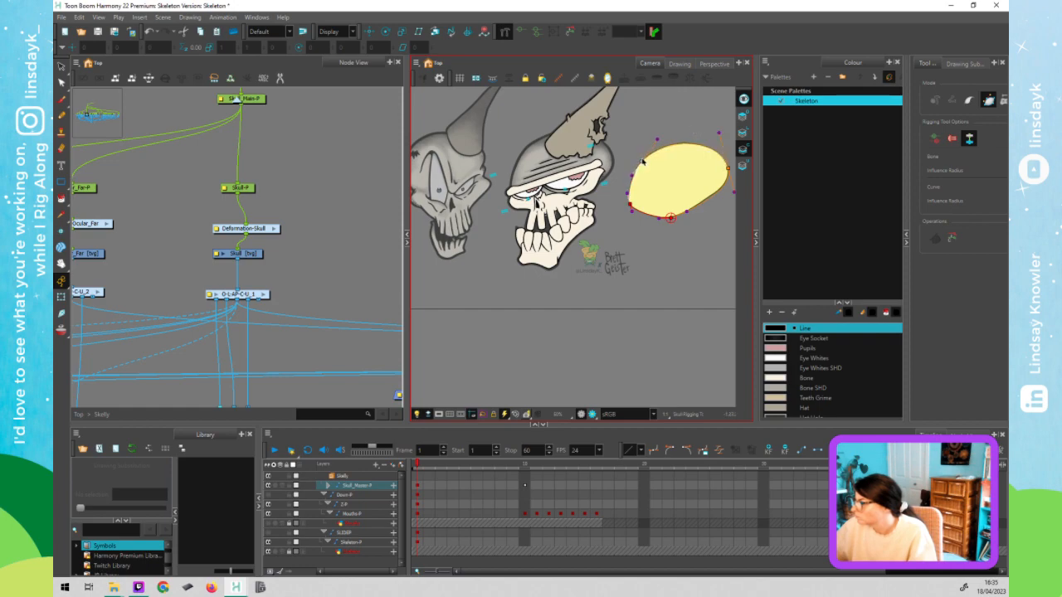
pyautogui.click(719, 133)
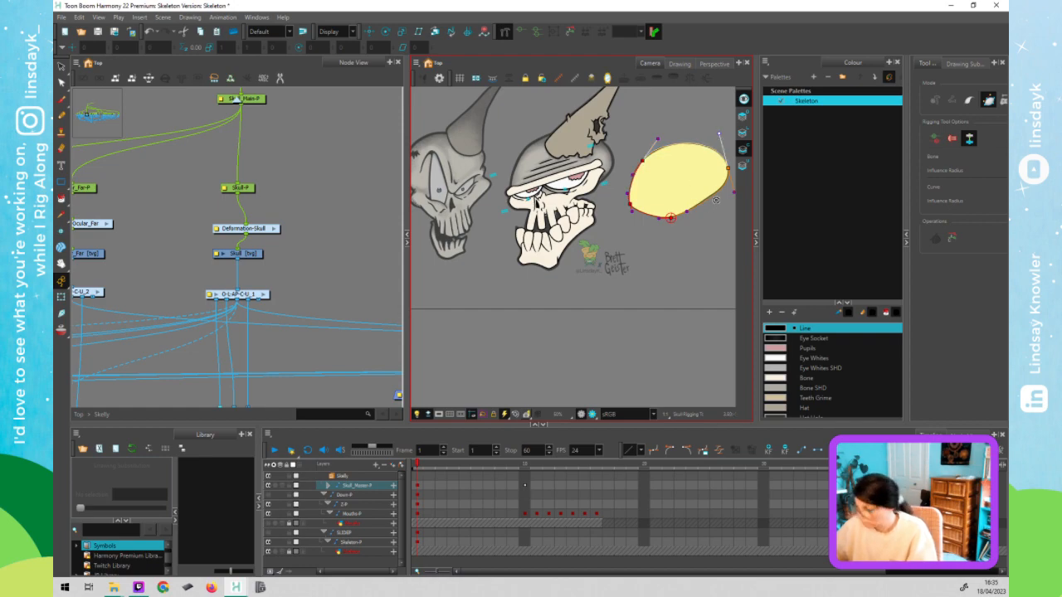
# - Leave rigging for the Transform tool and reset the Skull-P peg's transformation to return the skull to the head
pyautogui.hotkey('shift', 't')
pyautogui.click(706, 224)
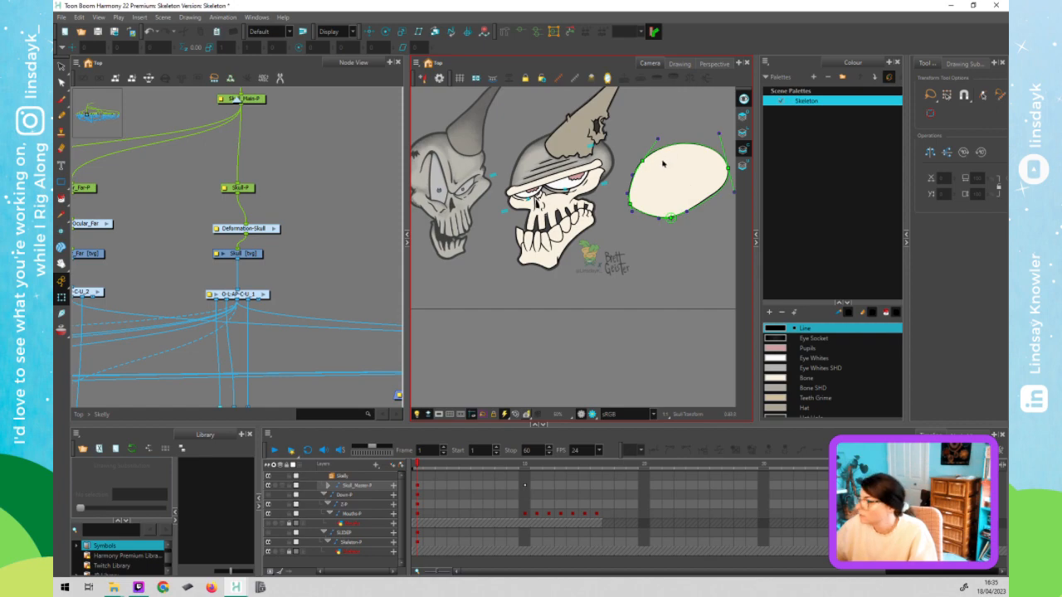
pyautogui.click(665, 170)
pyautogui.press('b')
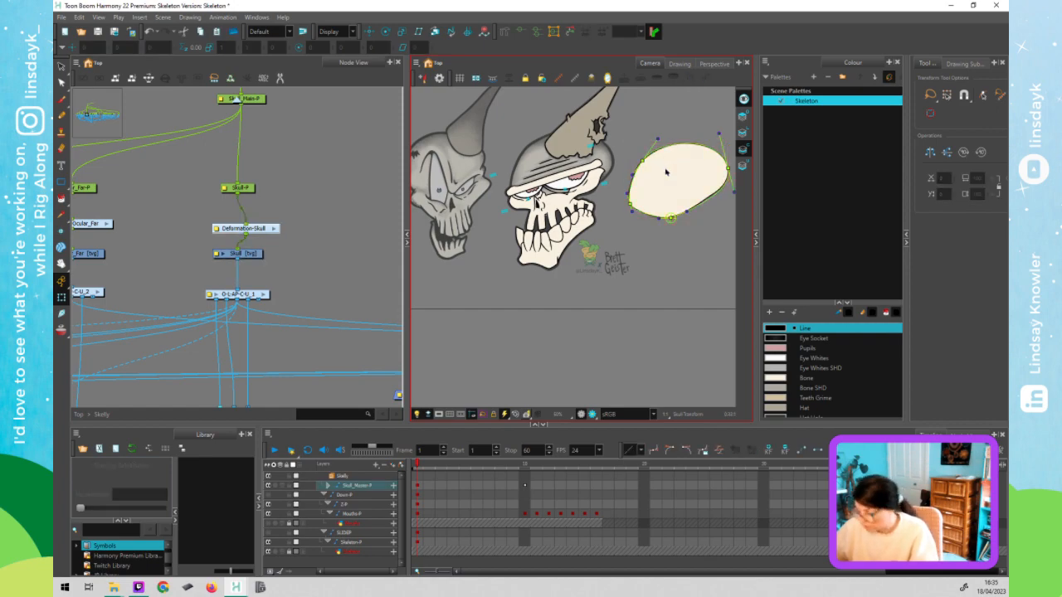
pyautogui.press('b')
pyautogui.press('r')
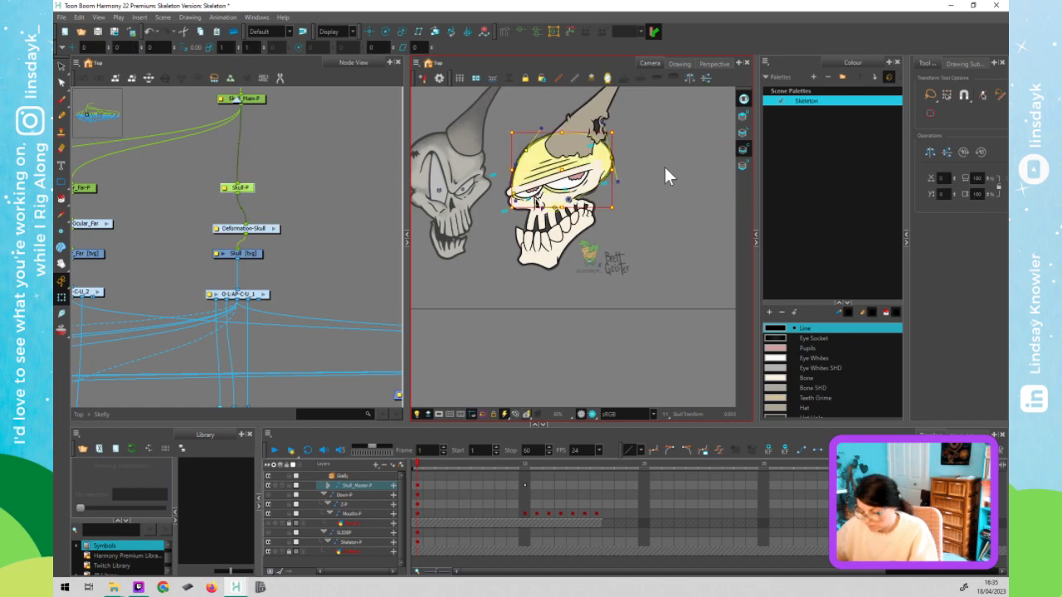
pyautogui.press('Escape')
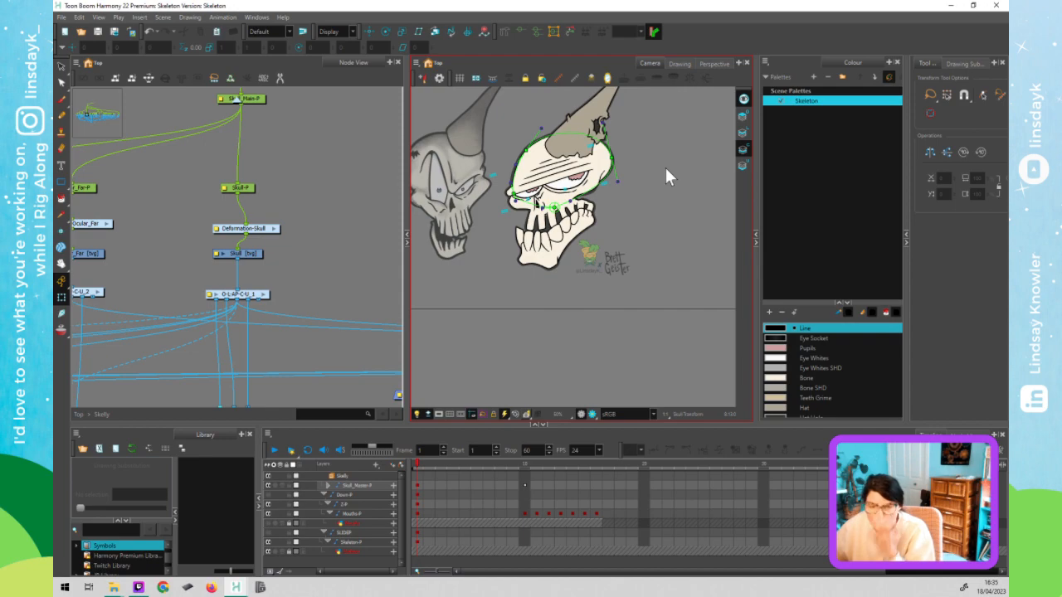
# - Align the Deformation-Skull node vertically between the Skull-P peg and the Skull drawing
pyautogui.click(262, 251)
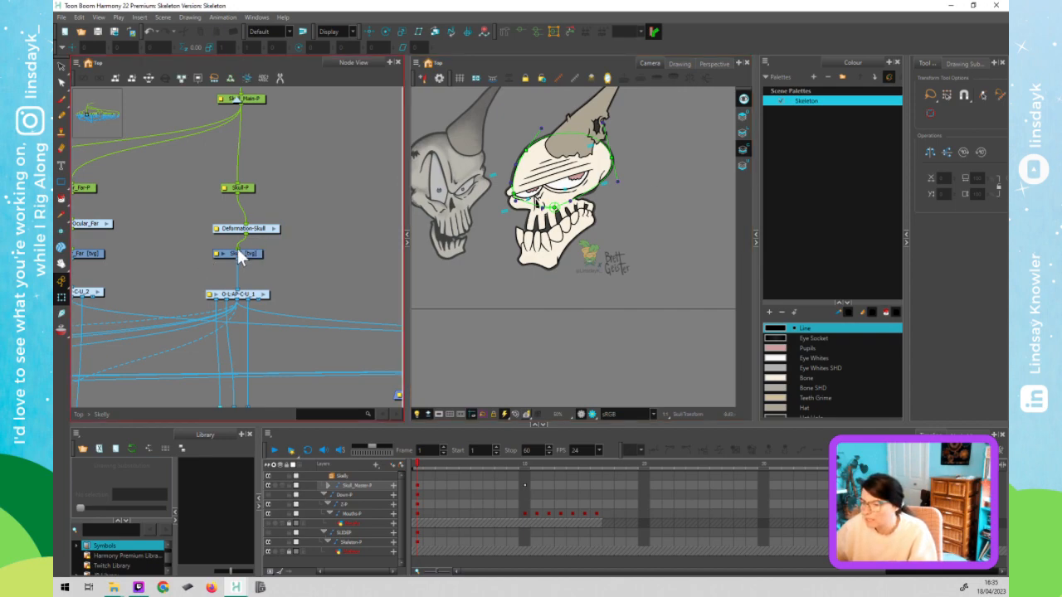
pyautogui.moveTo(260, 238)
pyautogui.mouseDown()
pyautogui.moveTo(229, 231)
pyautogui.moveTo(251, 209)
pyautogui.moveTo(240, 257)
pyautogui.moveTo(213, 222)
pyautogui.moveTo(214, 236)
pyautogui.moveTo(237, 248)
pyautogui.moveTo(226, 226)
pyautogui.moveTo(261, 230)
pyautogui.mouseUp()
pyautogui.click(268, 247)
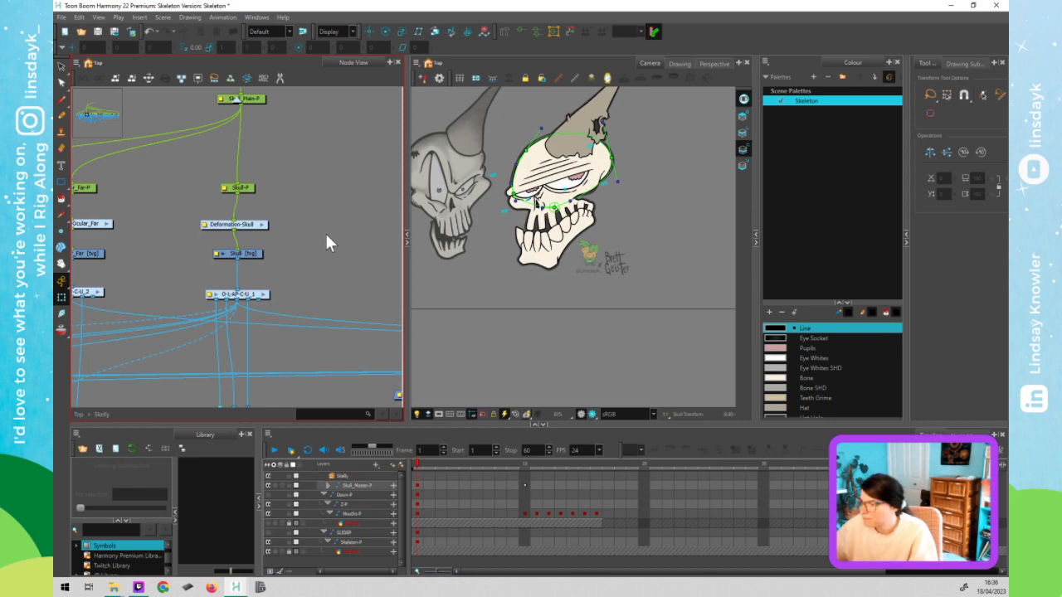
pyautogui.click(623, 156)
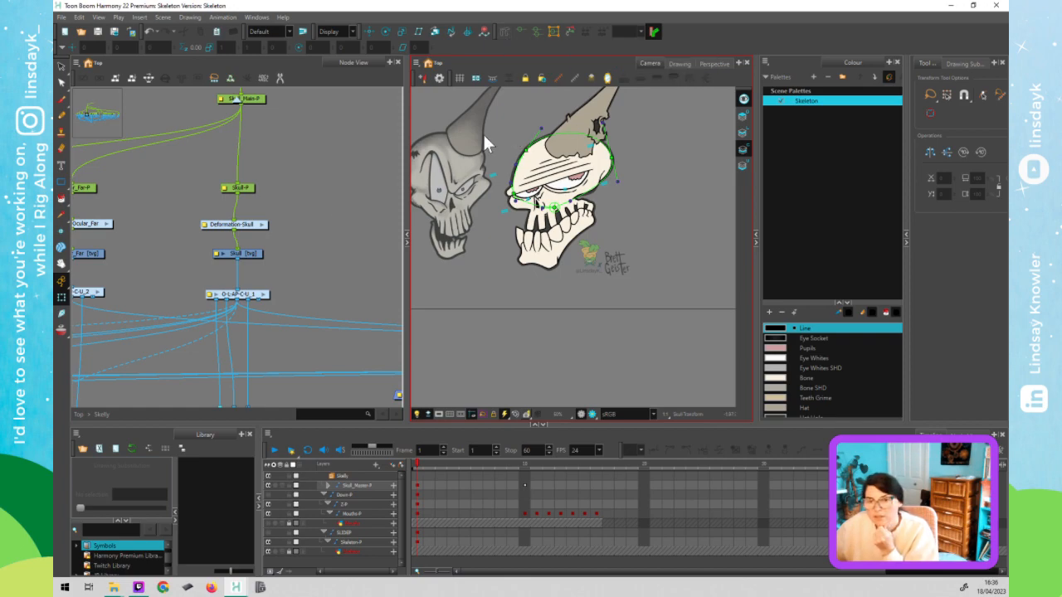
pyautogui.click(150, 289)
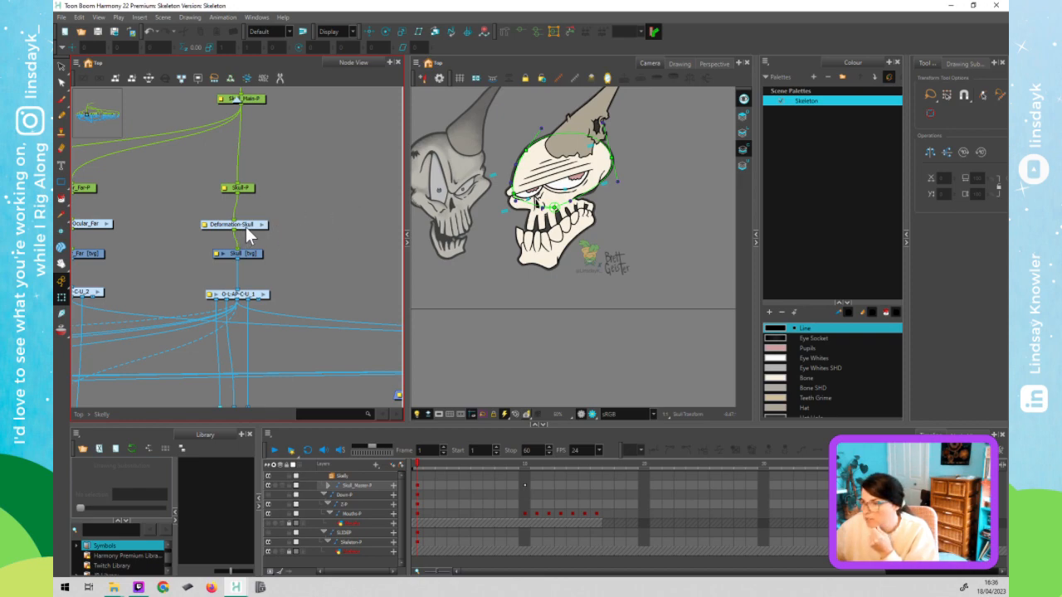
pyautogui.moveTo(246, 226); pyautogui.dragTo(252, 223)
pyautogui.click(295, 288)
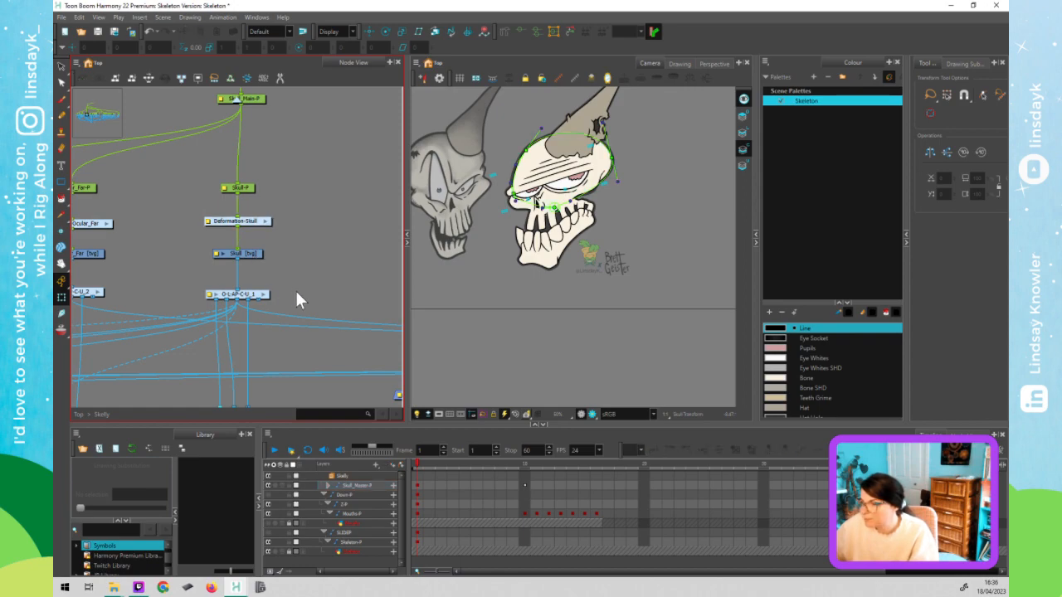
# - Disconnect the Skull drawing from the node below it and restore the connection
pyautogui.scroll(-2, 298, 265)
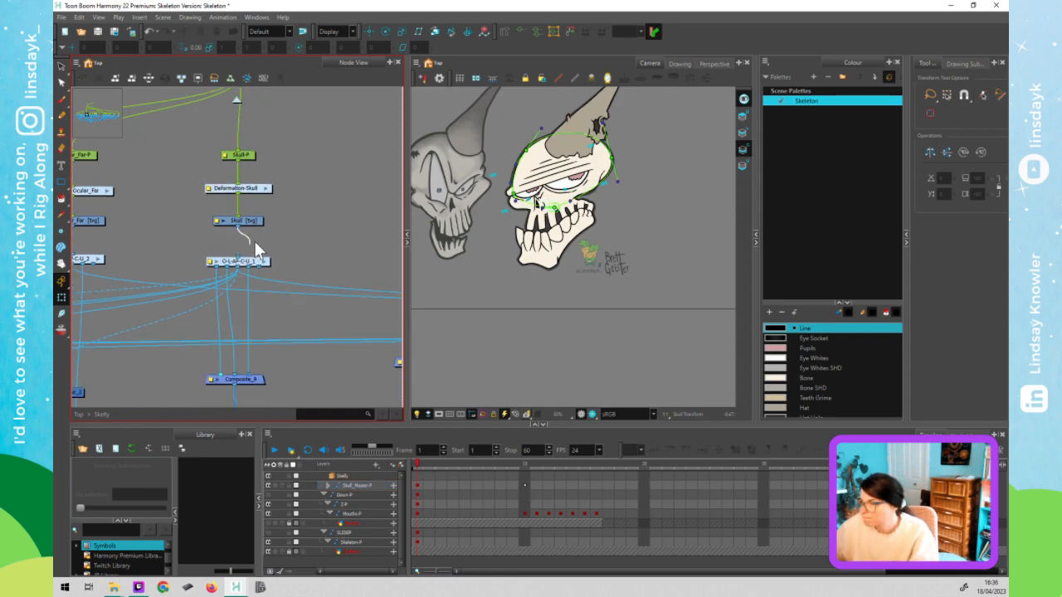
pyautogui.moveTo(254, 241); pyautogui.dragTo(271, 246)
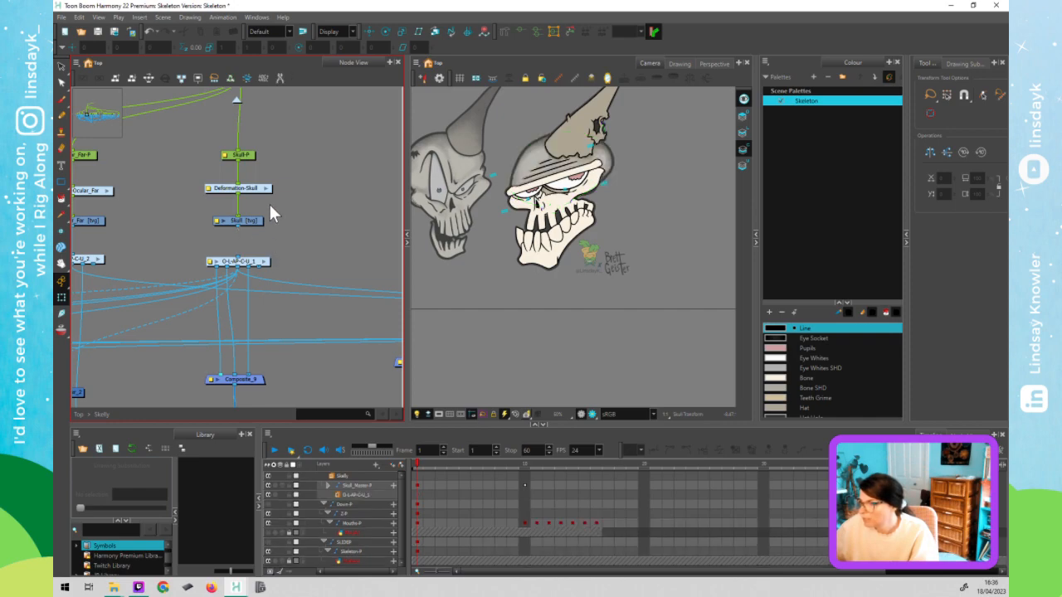
pyautogui.click(263, 222)
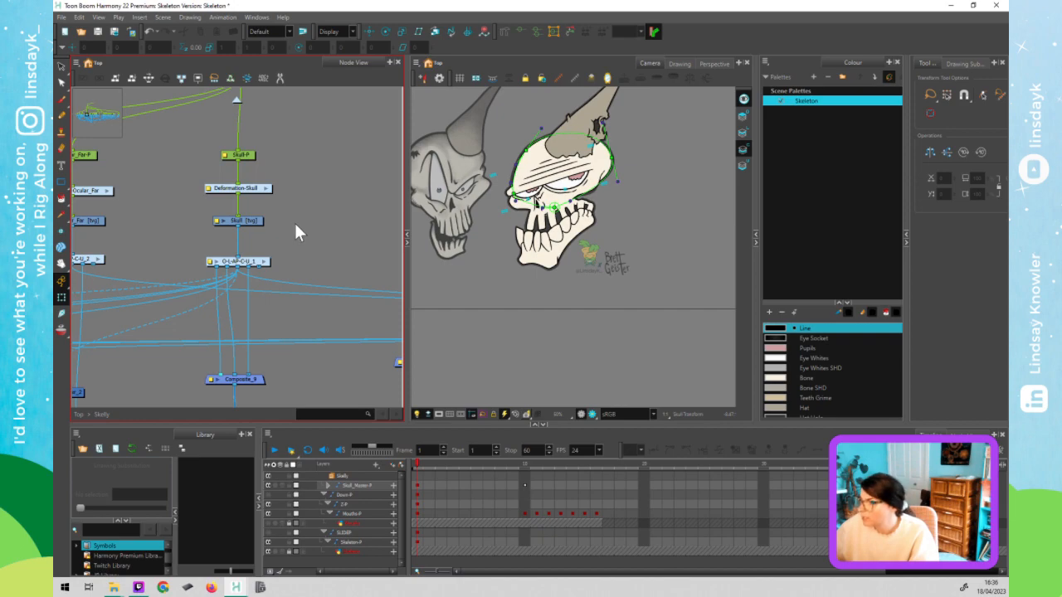
pyautogui.click(616, 141)
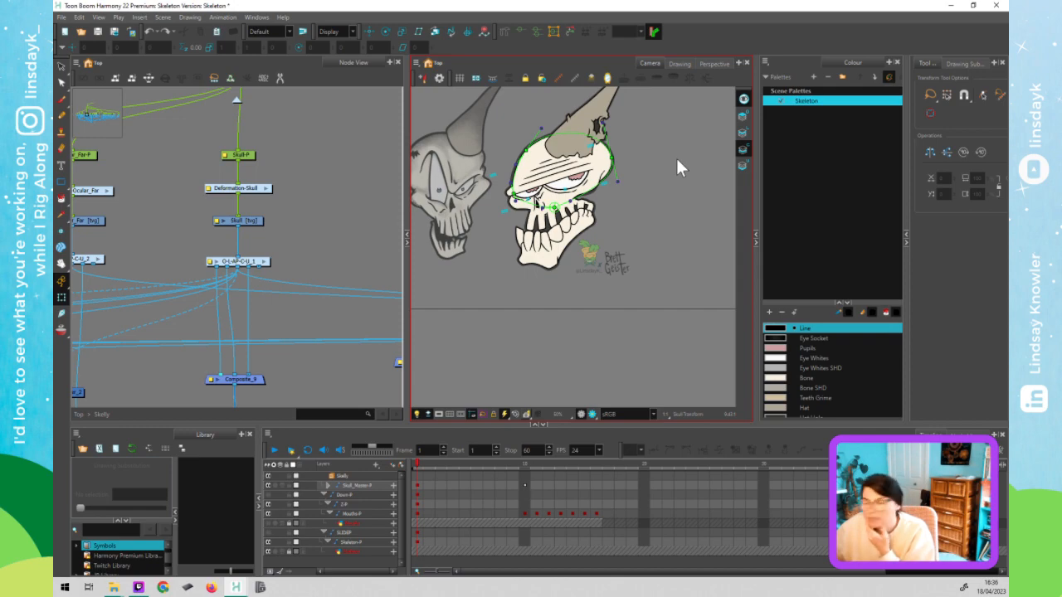
# - Show the drawing substitutions and widen their panel across the space taken by the colour palette
pyautogui.click(965, 71)
pyautogui.click(958, 66)
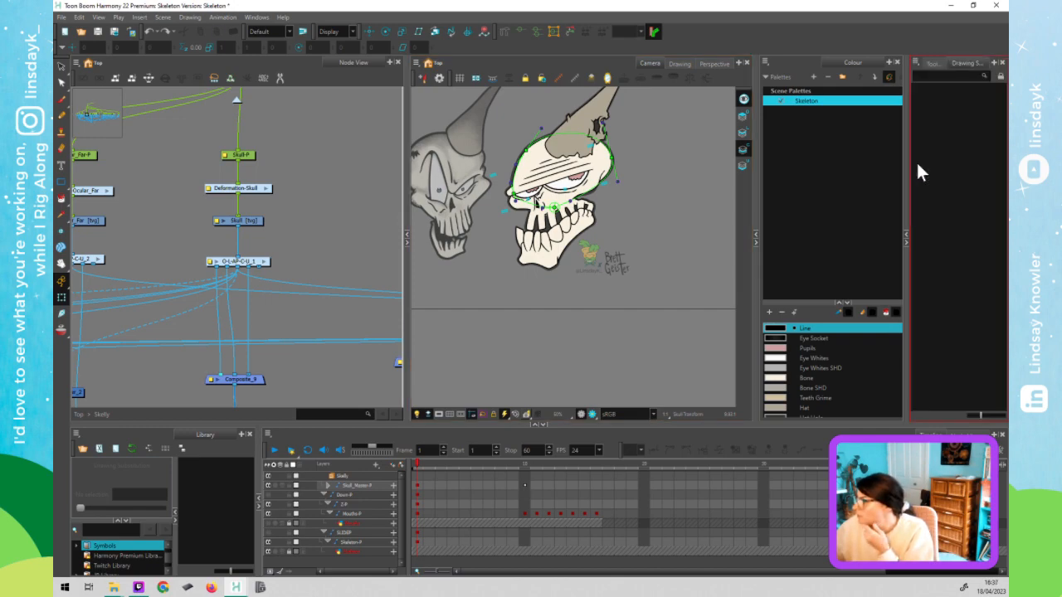
pyautogui.moveTo(906, 171); pyautogui.dragTo(788, 189)
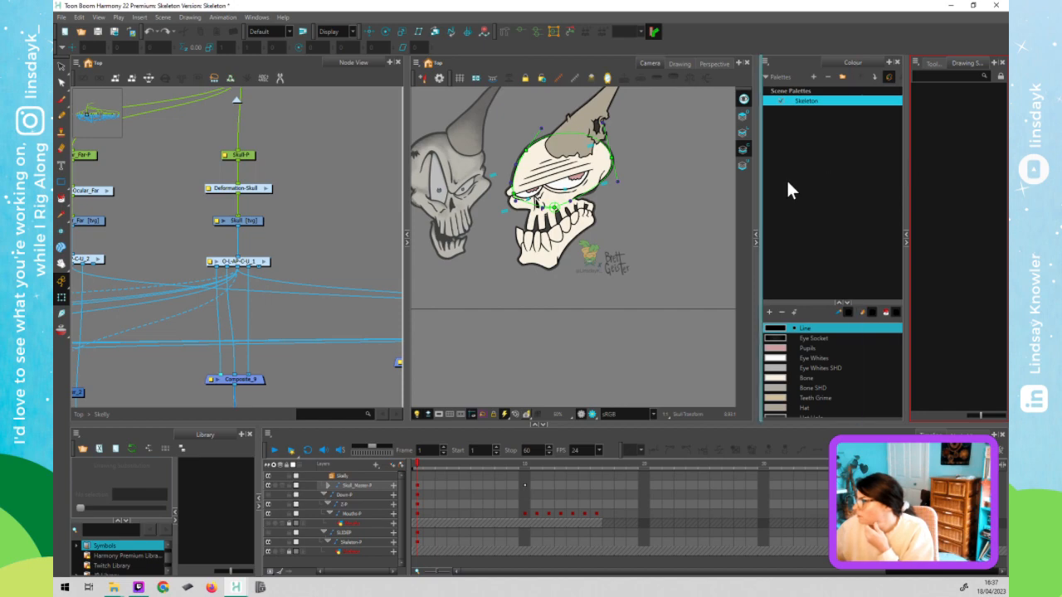
pyautogui.click(509, 66)
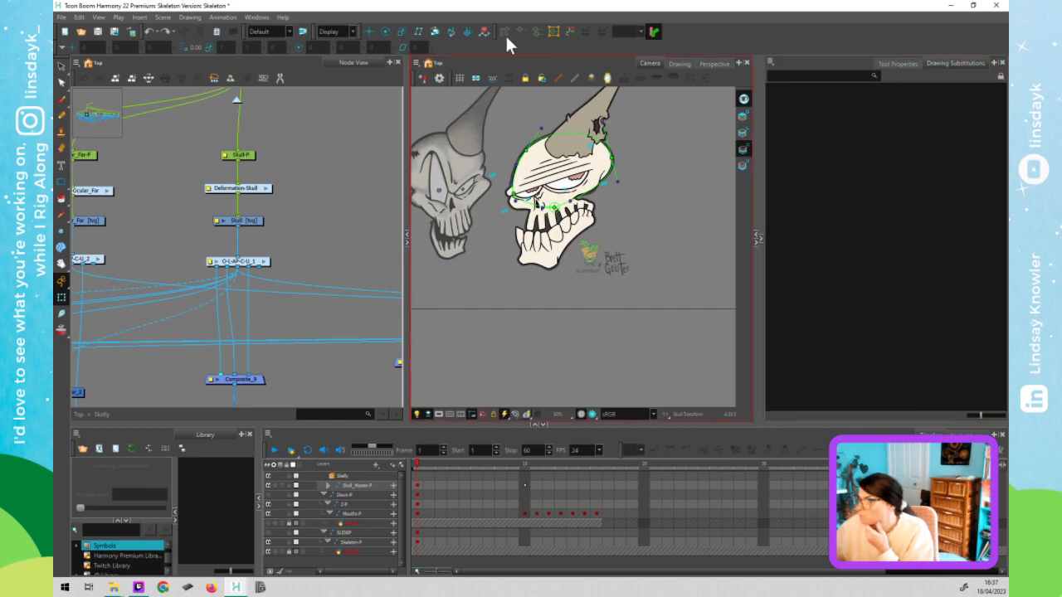
# - Activate the Rigging tool on the Skull drawing and examine its modes and options in the tool properties
pyautogui.click(505, 31)
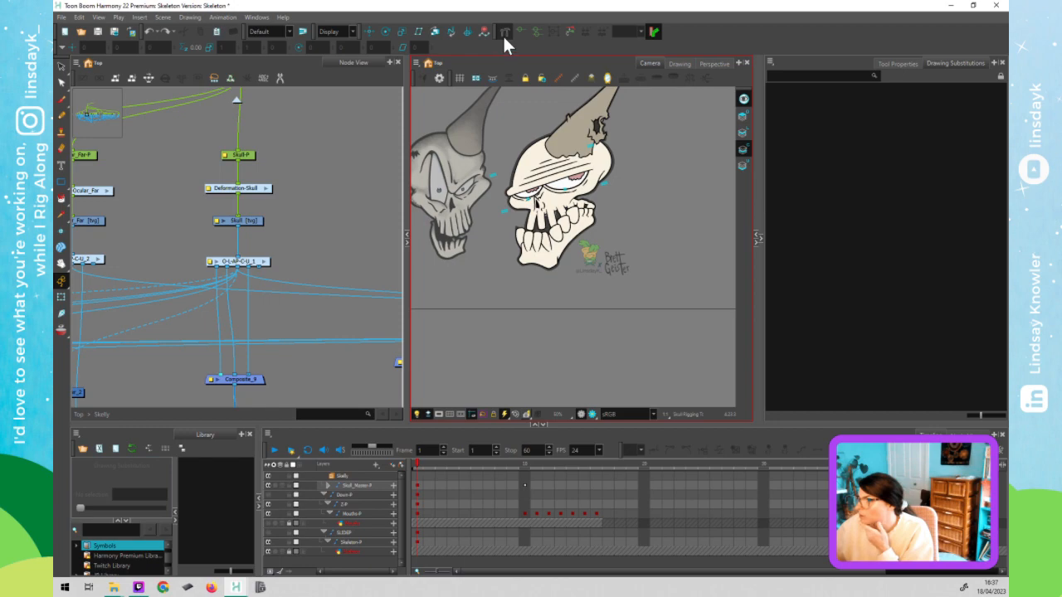
pyautogui.click(258, 224)
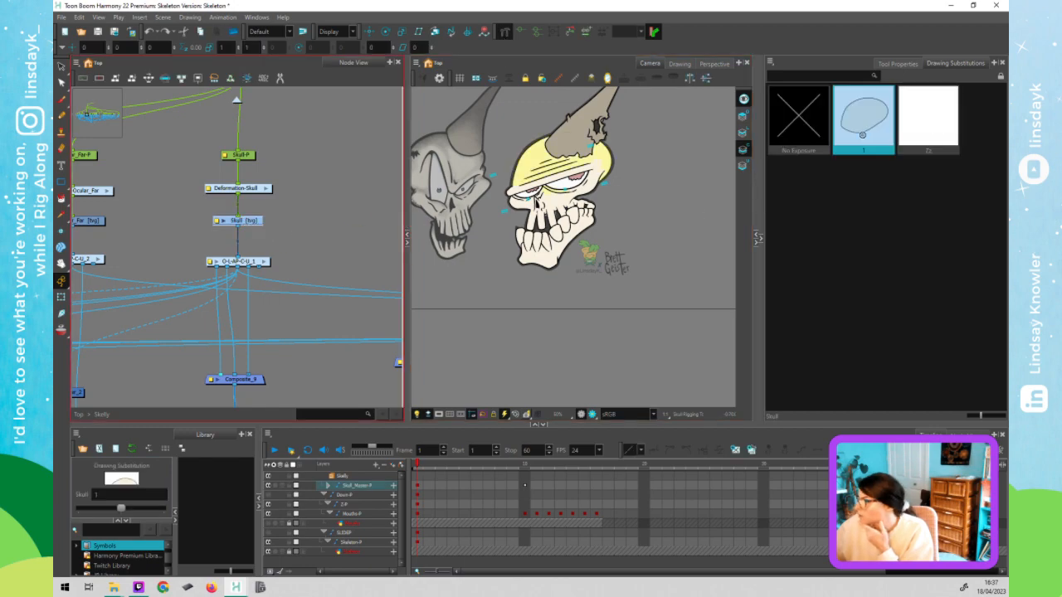
pyautogui.click(898, 64)
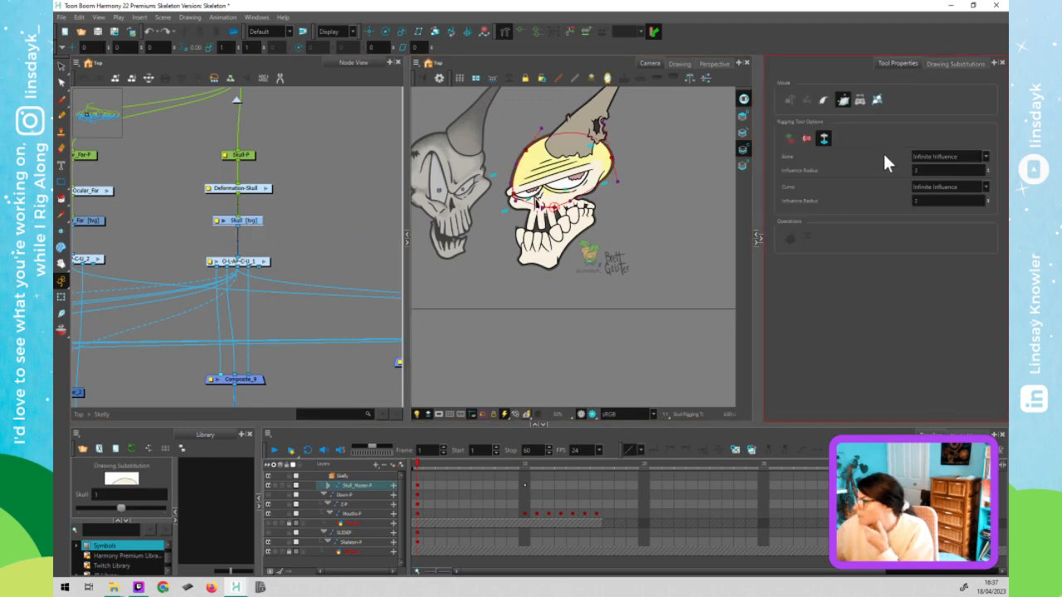
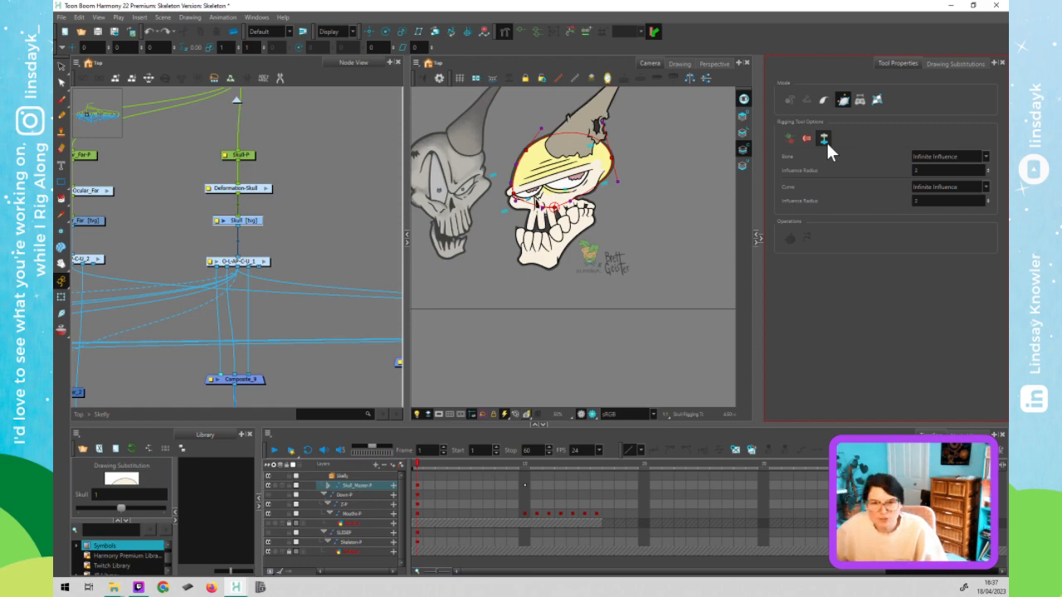
pyautogui.click(826, 140)
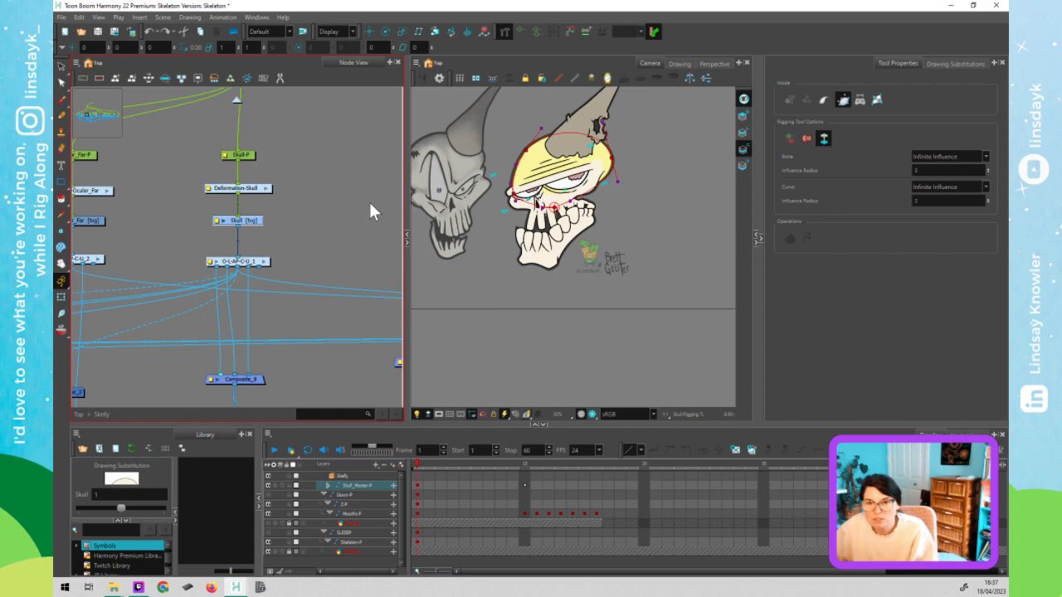
# - Switch to the Transform tool and clear the selection of the Skull drawing
pyautogui.hotkey('shift', 't')
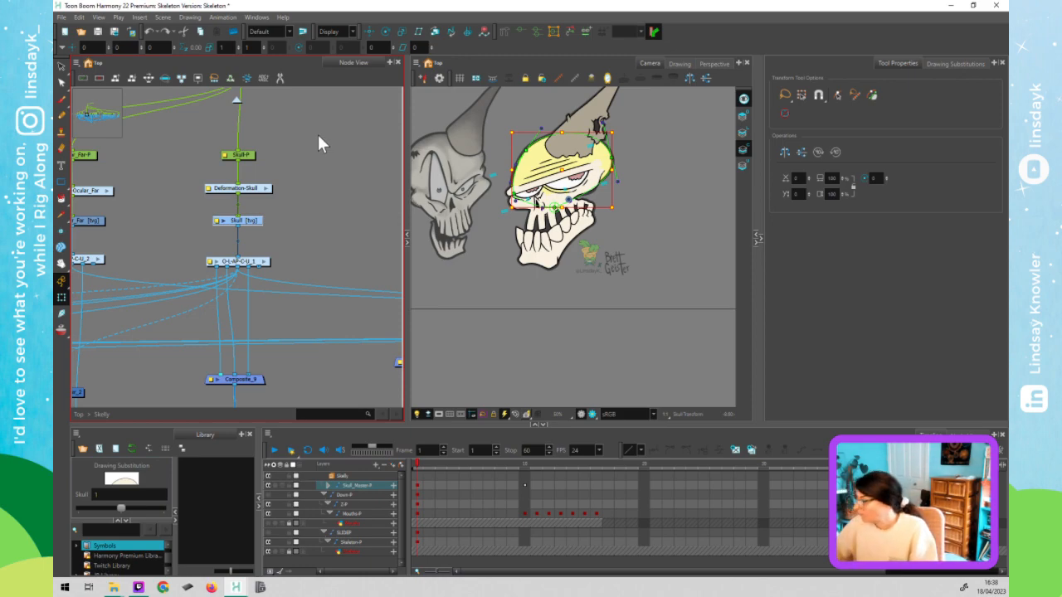
pyautogui.click(463, 355)
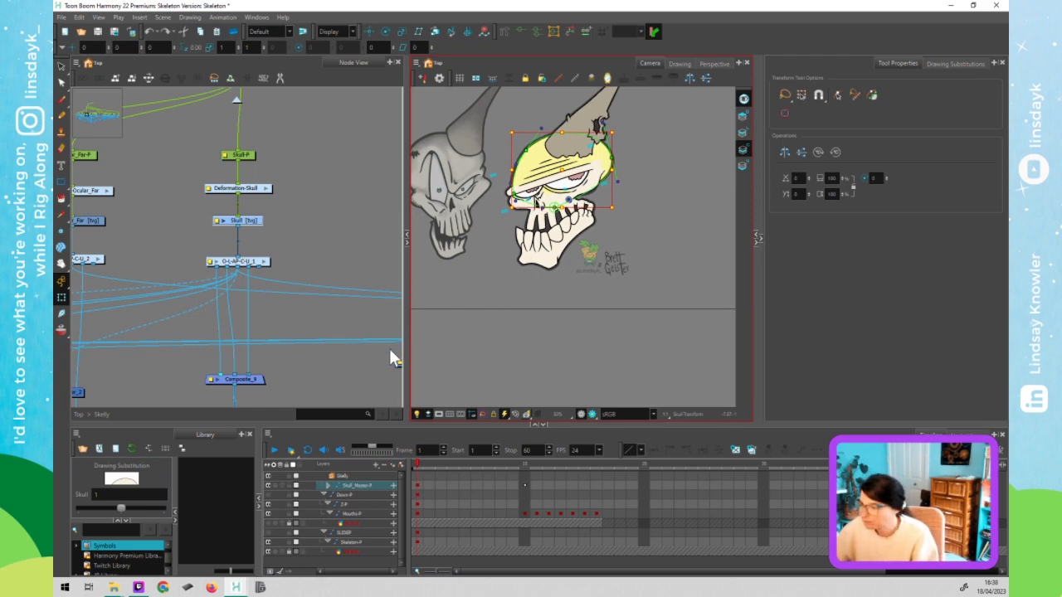
pyautogui.click(358, 353)
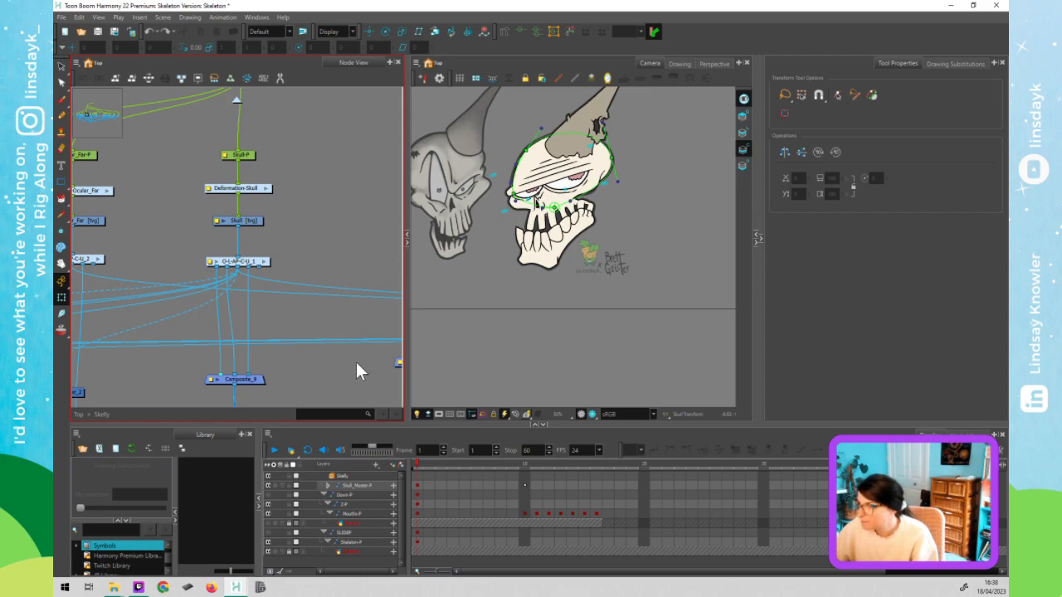
pyautogui.click(471, 327)
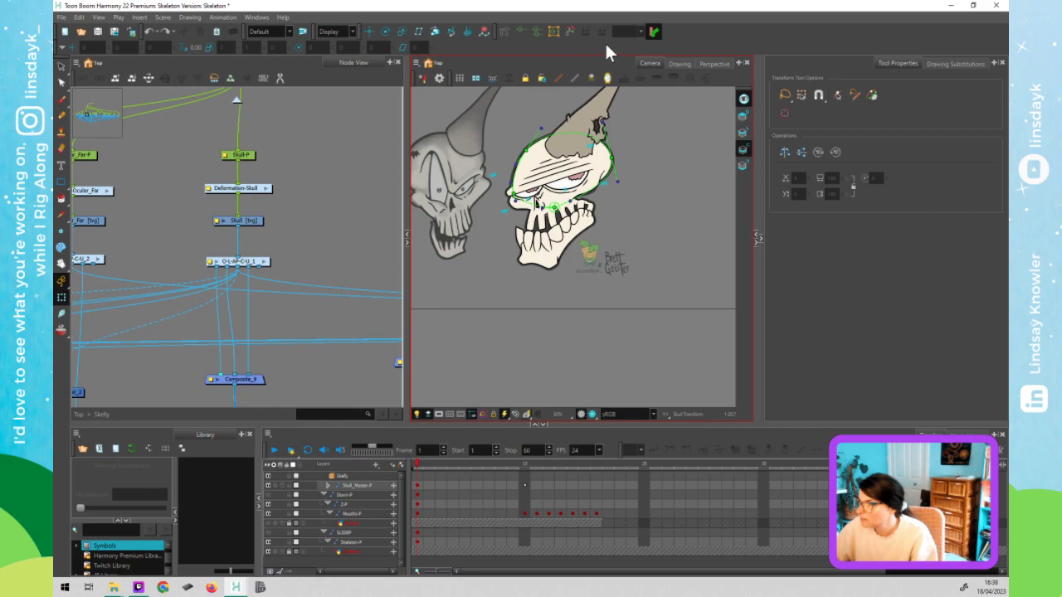
pyautogui.click(328, 213)
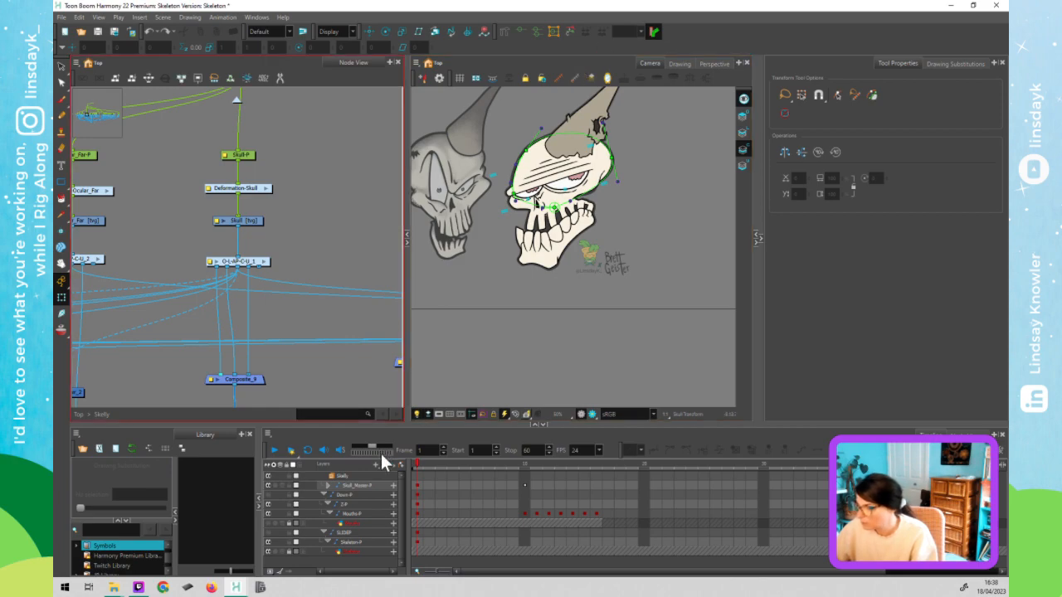
pyautogui.click(380, 453)
pyautogui.click(329, 239)
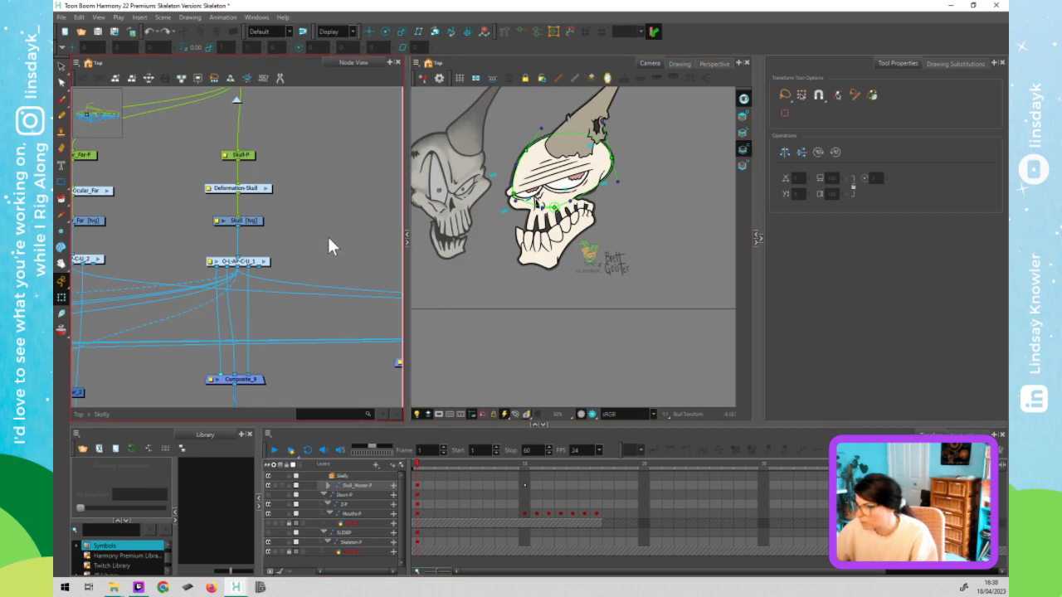
# - Try locking the Deformation-Skull group in its layer properties and test selecting the skull's curve points
pyautogui.click(254, 189)
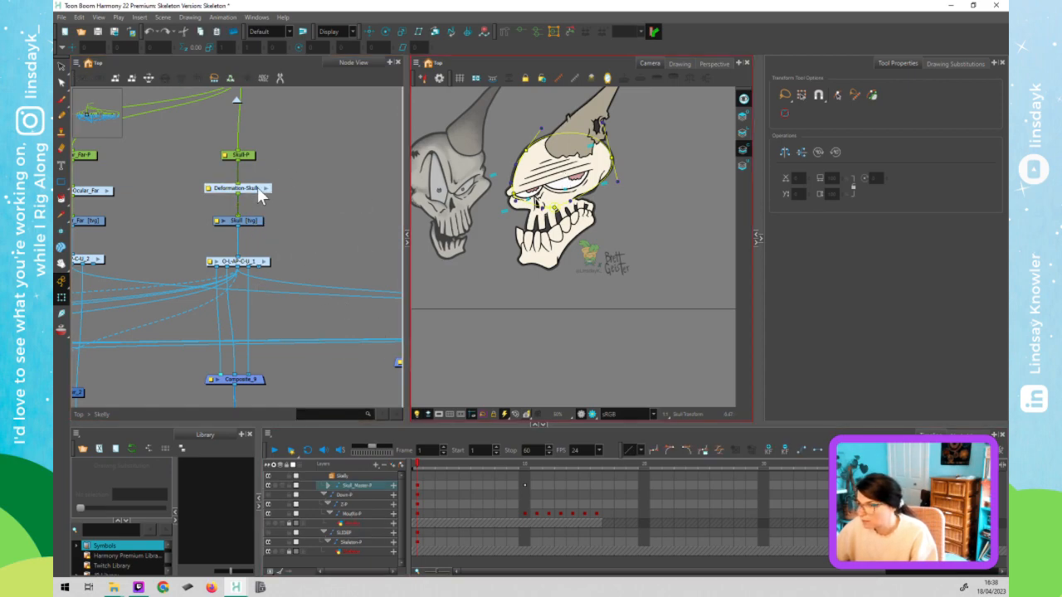
pyautogui.doubleClick(237, 188)
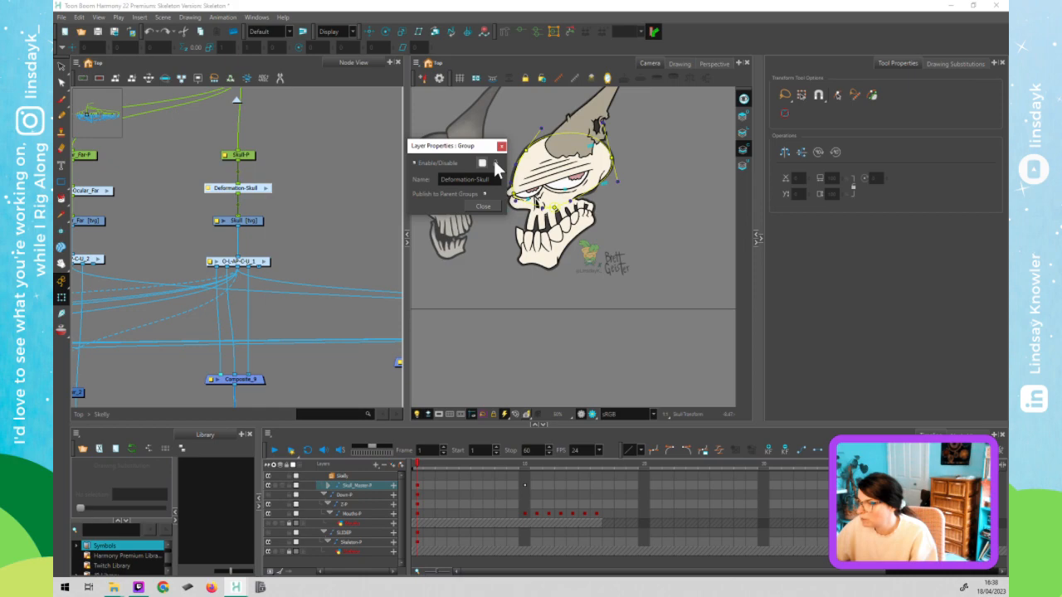
pyautogui.click(501, 147)
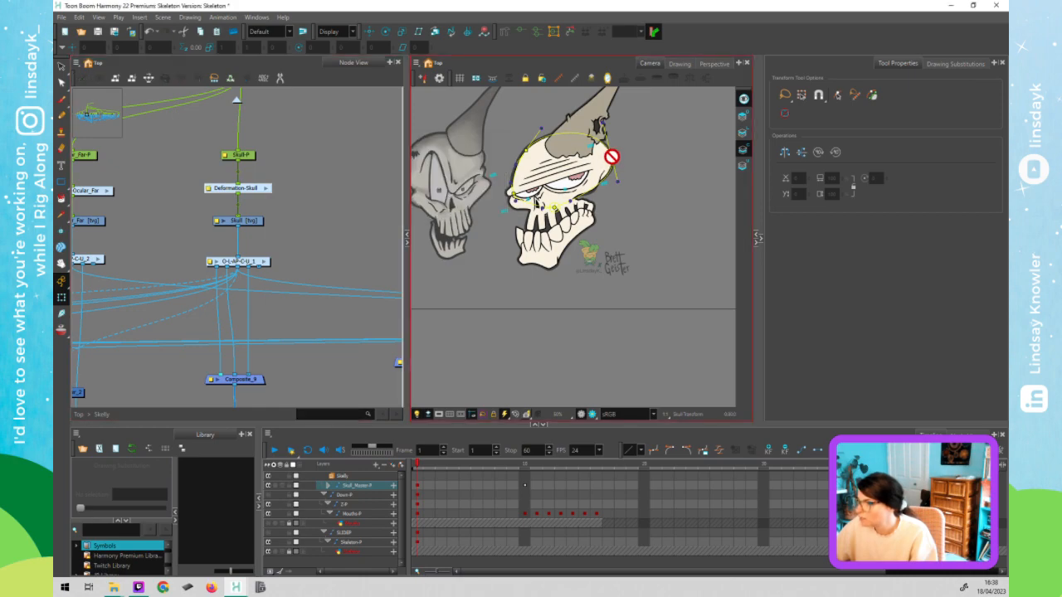
pyautogui.click(620, 155)
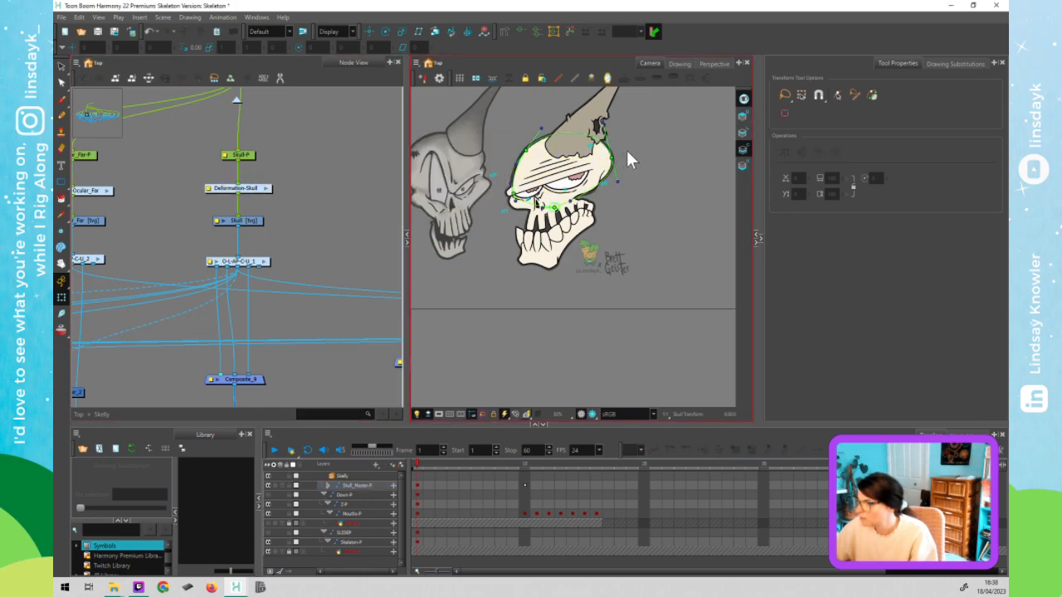
pyautogui.click(200, 193)
pyautogui.doubleClick(210, 190)
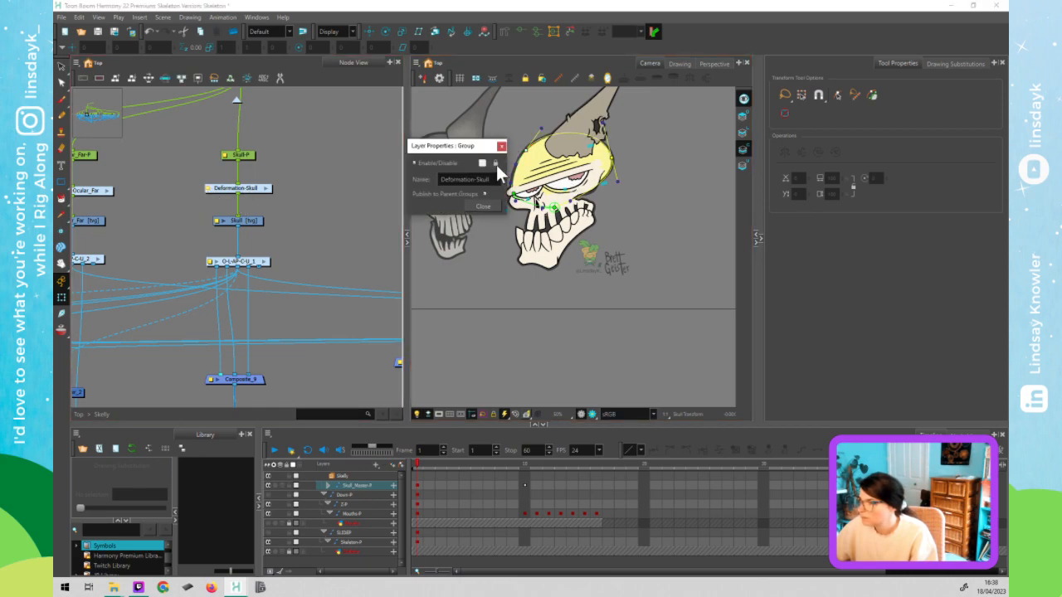
pyautogui.click(501, 148)
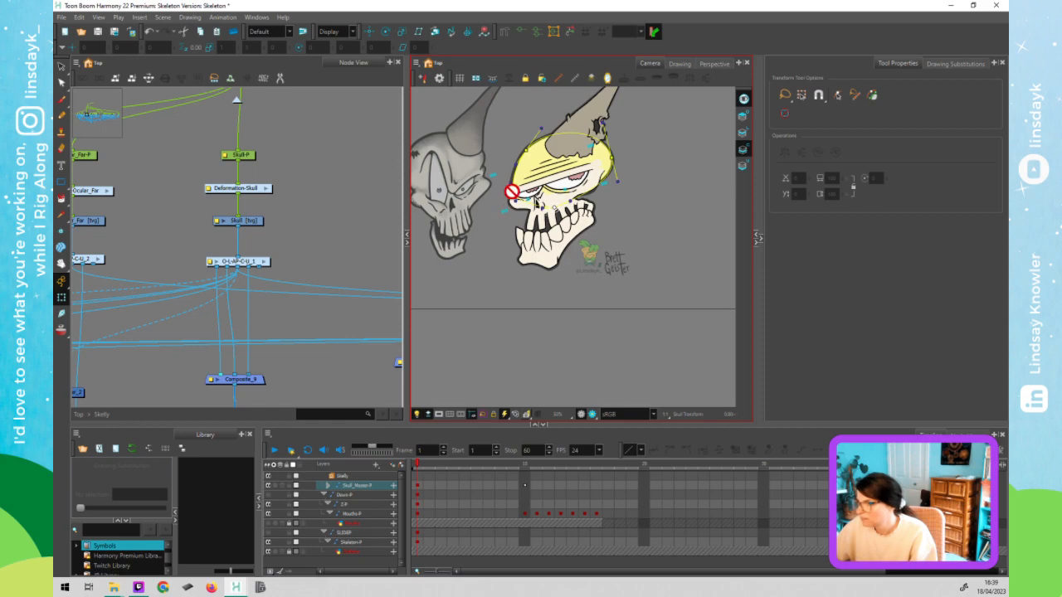
pyautogui.click(182, 299)
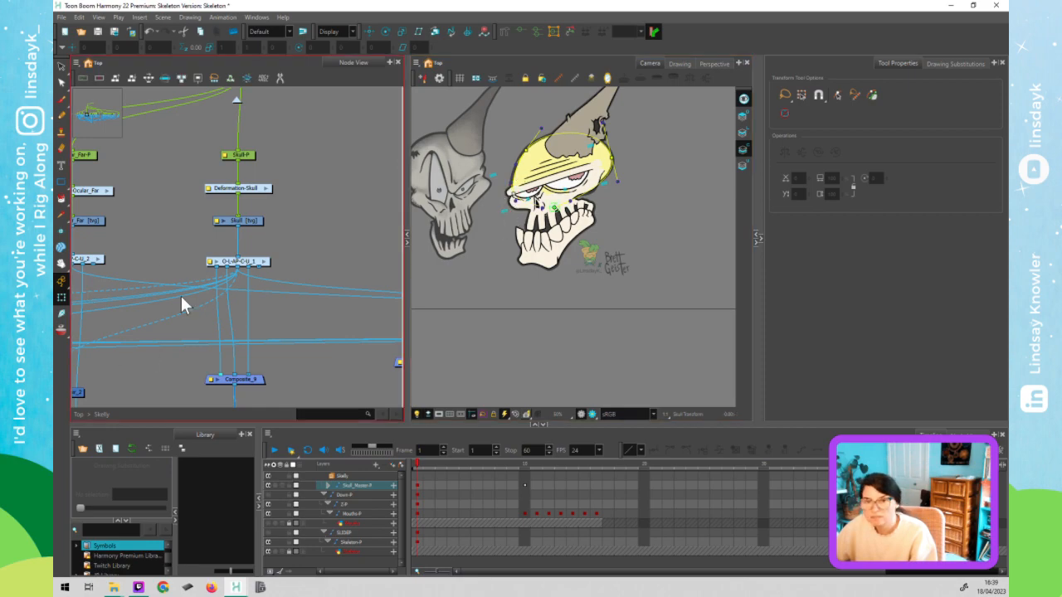
pyautogui.click(424, 176)
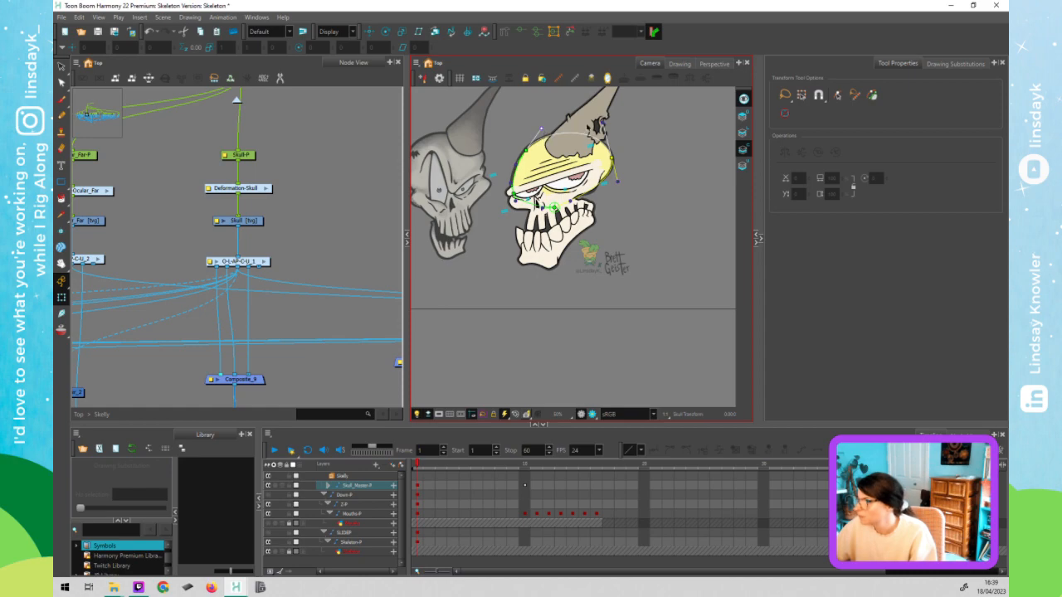
# - Reopen the Deformation-Skull layer properties to change its lock state, dismissing the layer colour selection
pyautogui.doubleClick(221, 193)
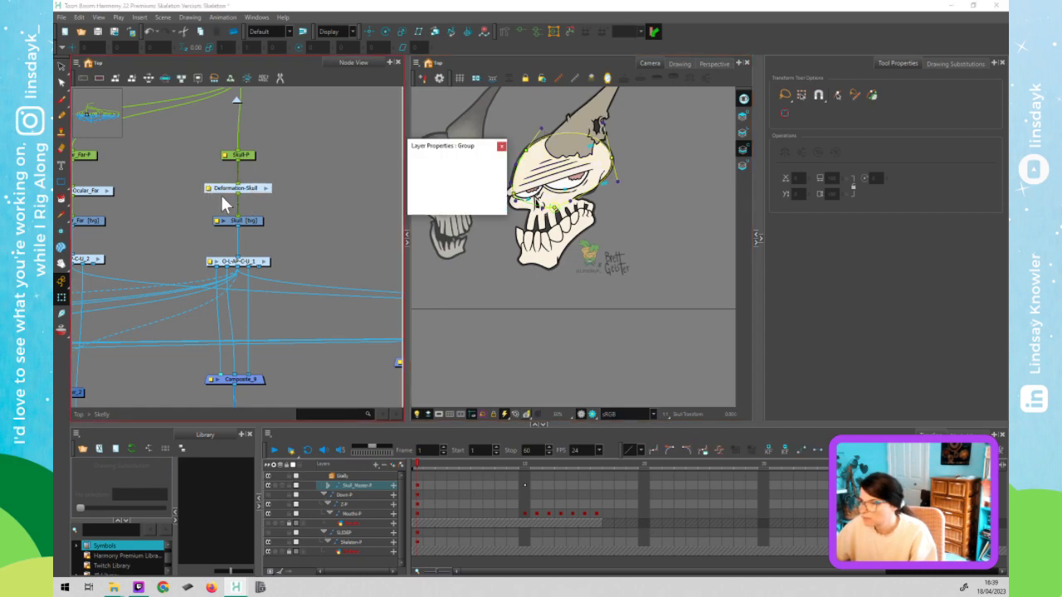
pyautogui.click(618, 164)
pyautogui.click(495, 157)
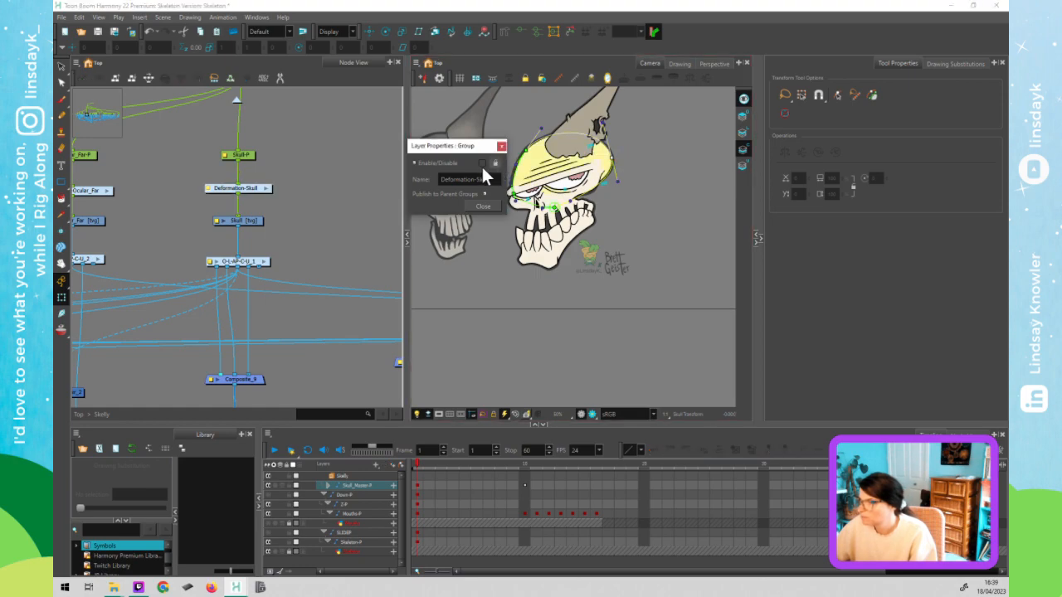
pyautogui.click(481, 163)
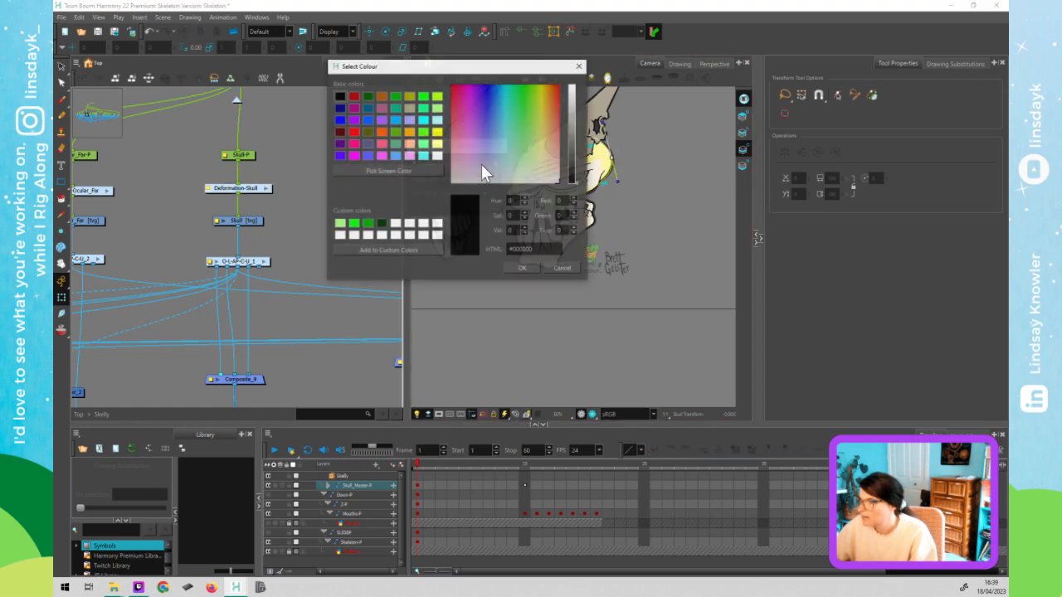
pyautogui.click(559, 268)
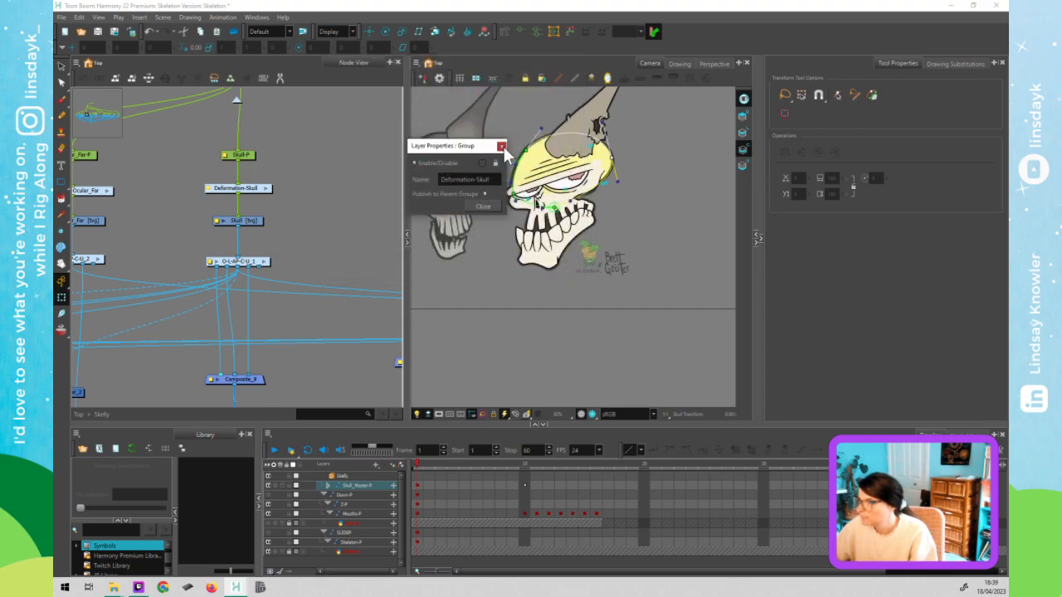
pyautogui.click(501, 147)
# - Locate the Skull-P peg in the timeline, lock its layer and test selecting the skull's deformer
pyautogui.click(250, 156)
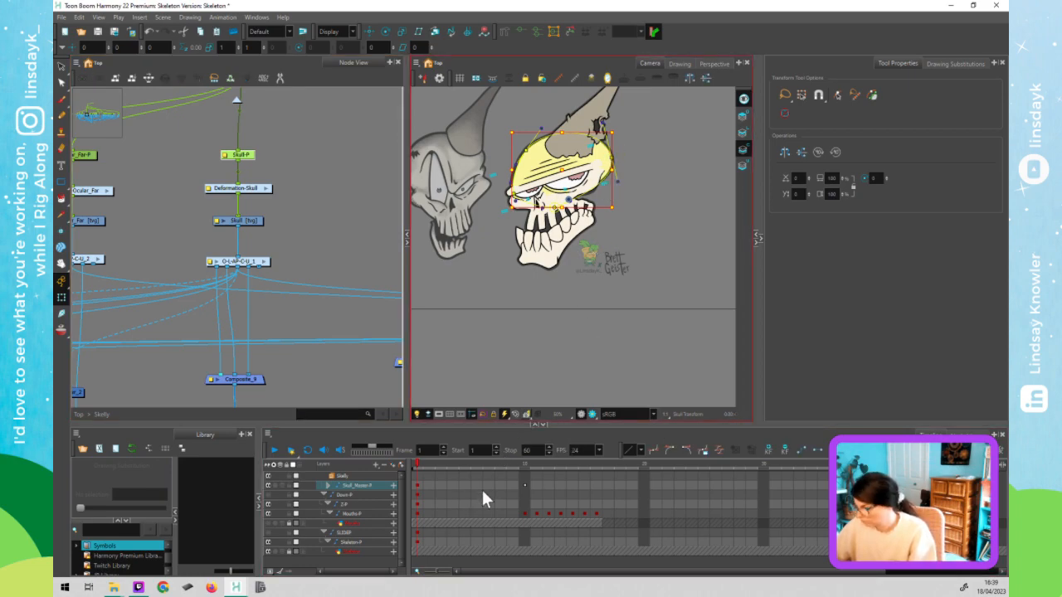
pyautogui.press('o')
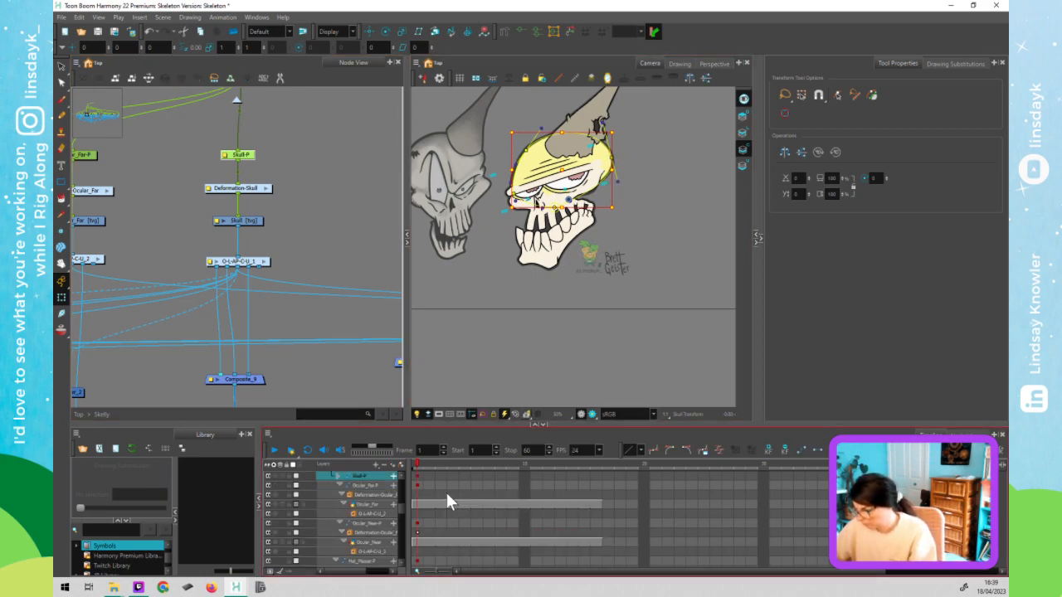
pyautogui.click(288, 476)
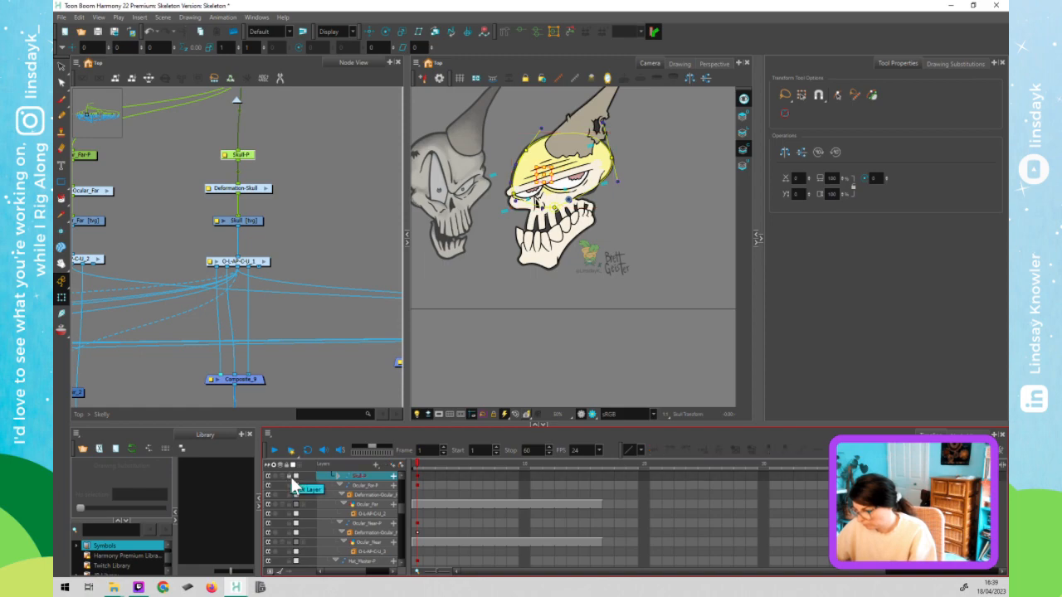
pyautogui.click(632, 173)
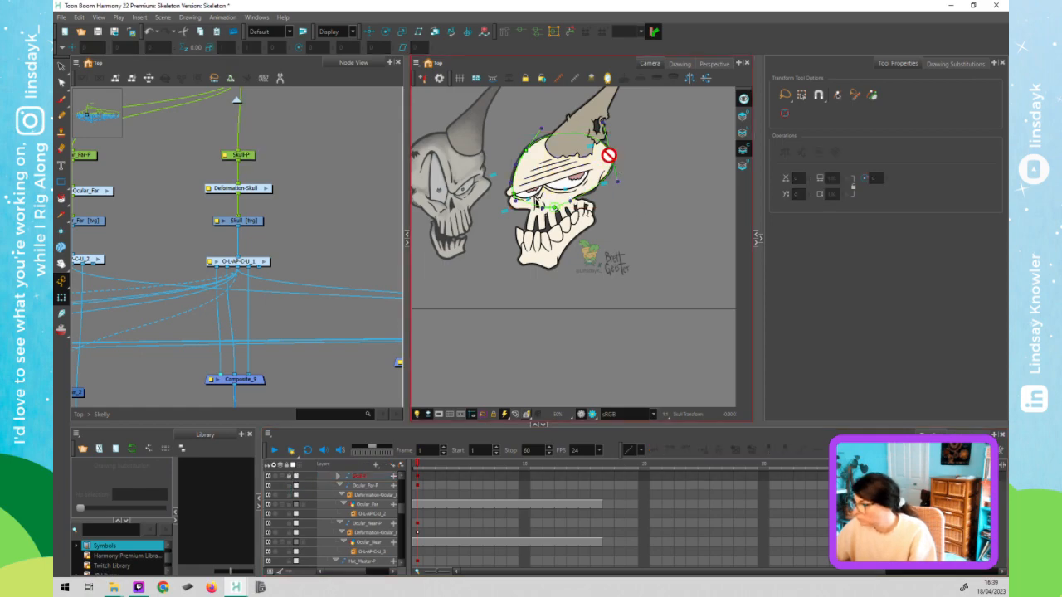
# - Unlock the Skull-P layer and test moving the curve point at the back of the skull
pyautogui.click(299, 477)
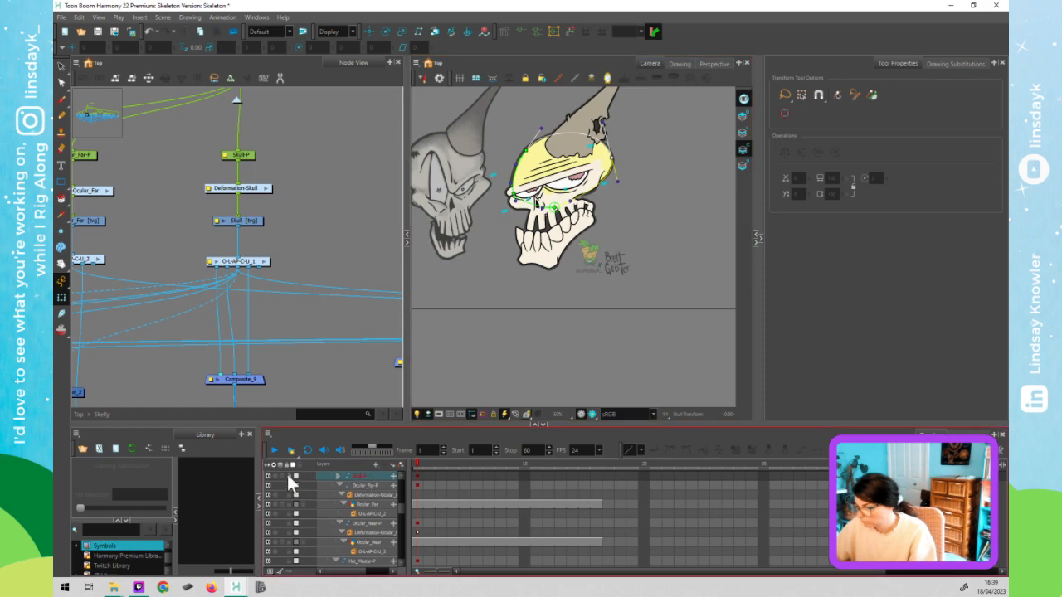
pyautogui.click(290, 474)
pyautogui.click(622, 163)
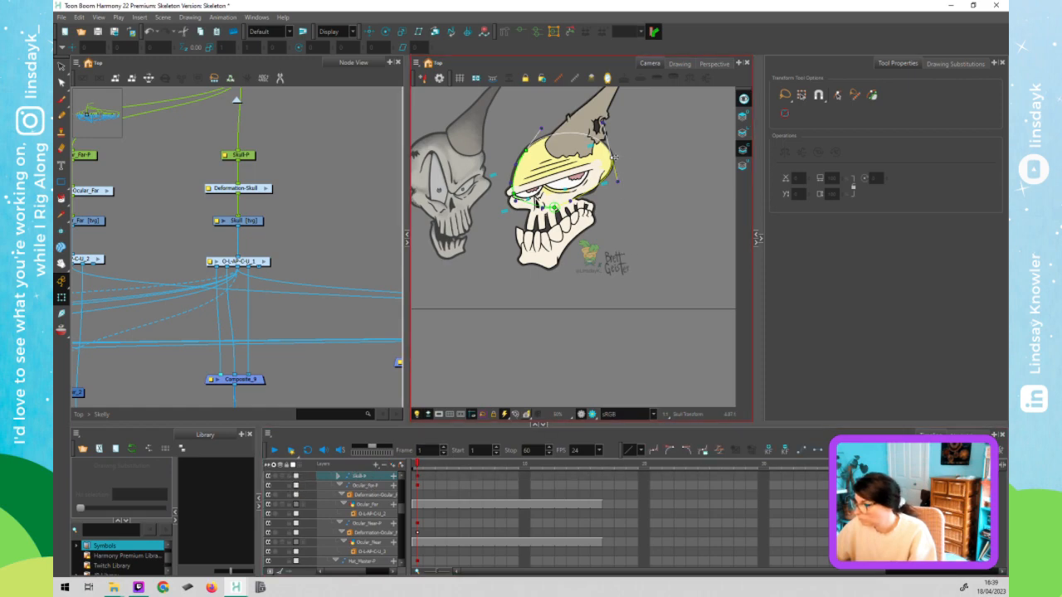
pyautogui.moveTo(616, 159)
pyautogui.mouseDown()
pyautogui.moveTo(627, 149)
pyautogui.moveTo(626, 174)
pyautogui.mouseUp()
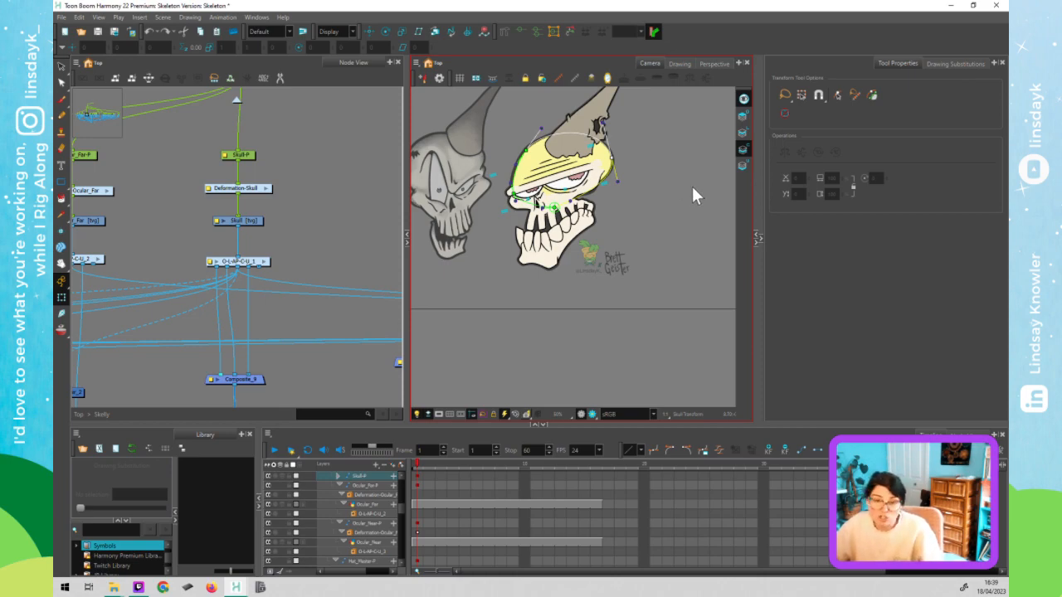
# - Examine the layers nested under the Skull-P peg in the timeline, collapsing the hierarchy again
pyautogui.click(242, 226)
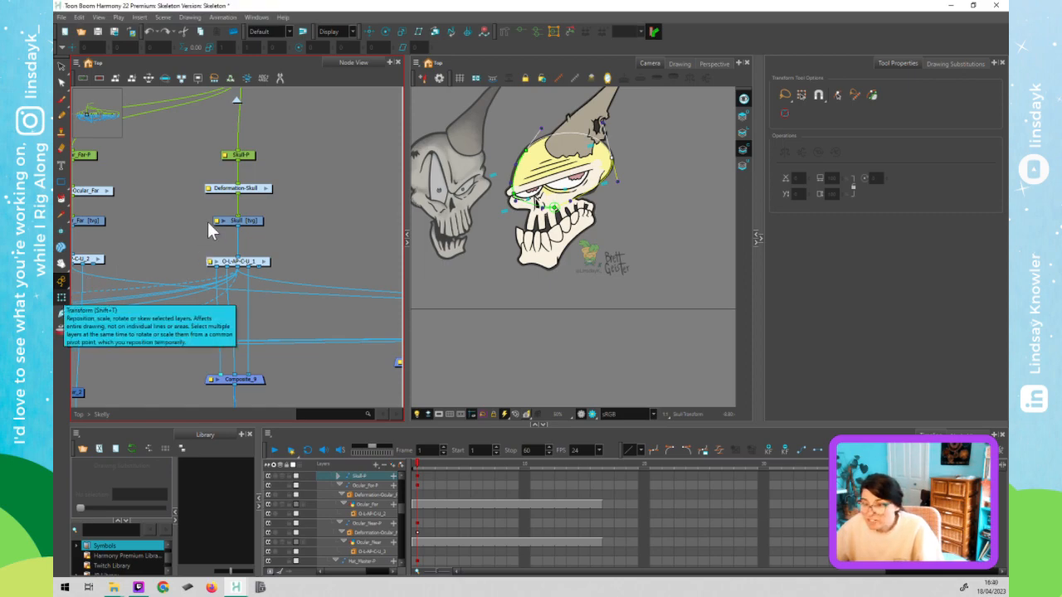
pyautogui.click(209, 195)
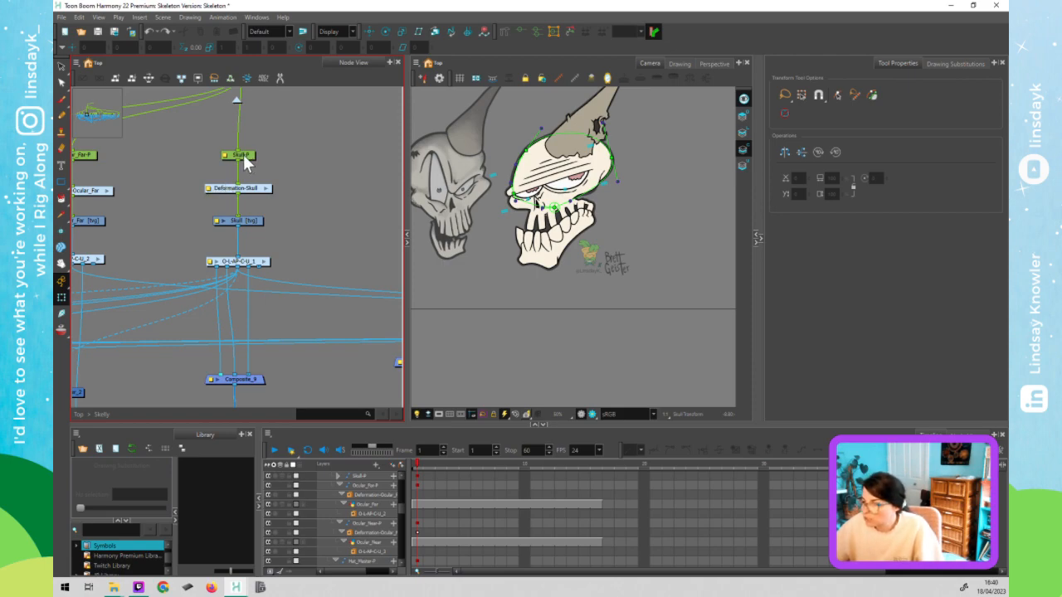
pyautogui.click(246, 158)
pyautogui.click(348, 480)
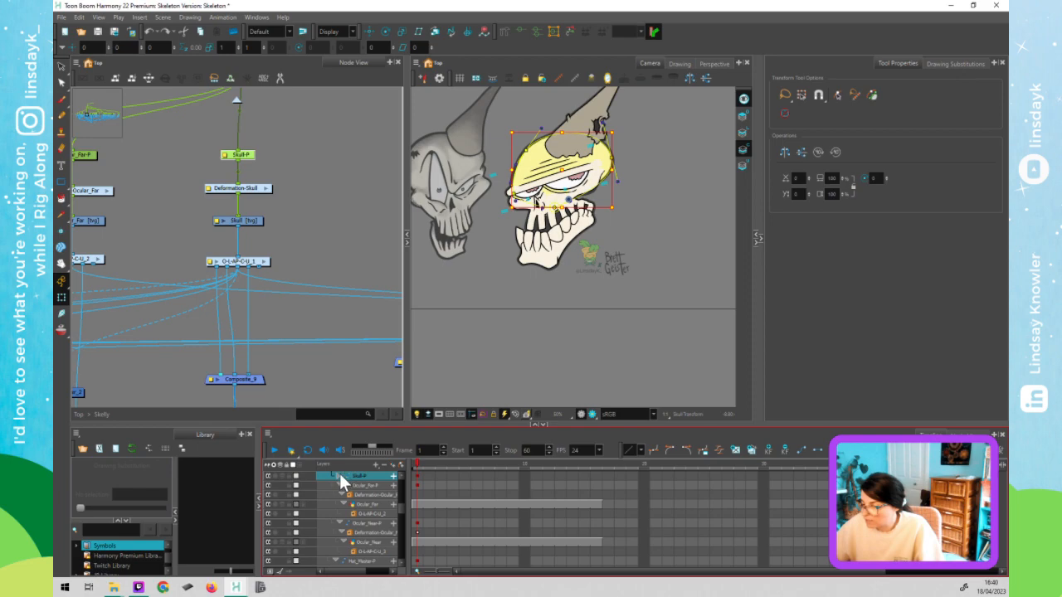
pyautogui.click(338, 476)
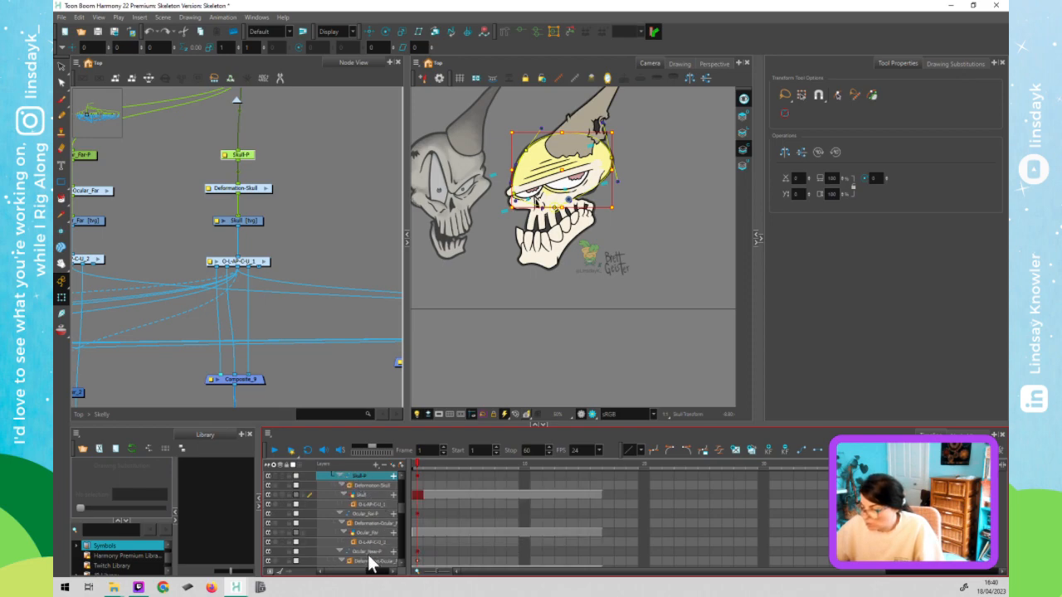
pyautogui.click(339, 475)
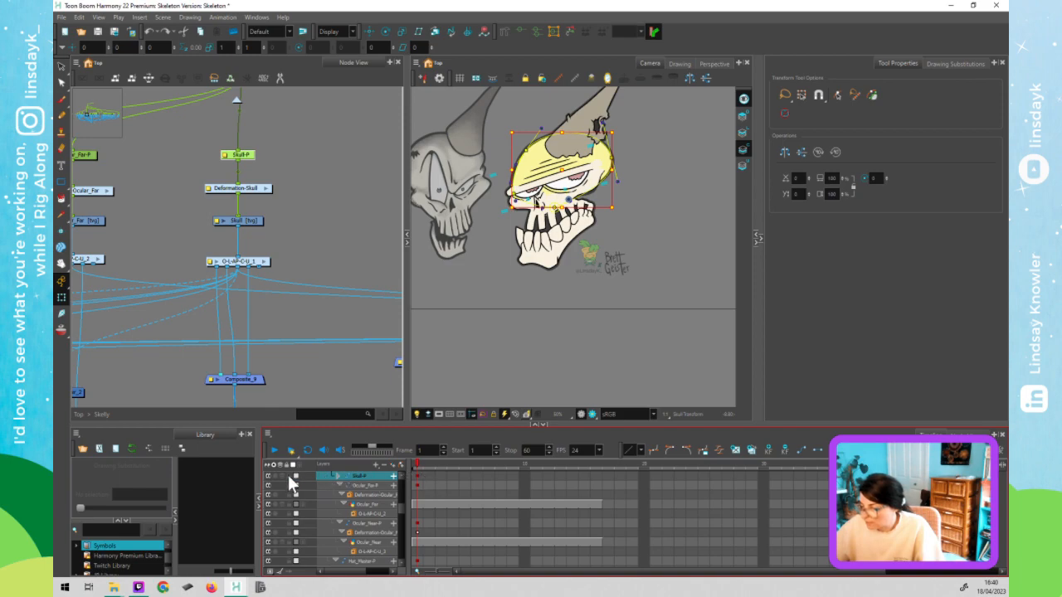
# - Try pulling the curve point at the back of the skull outward and revert the deformation
pyautogui.click(696, 329)
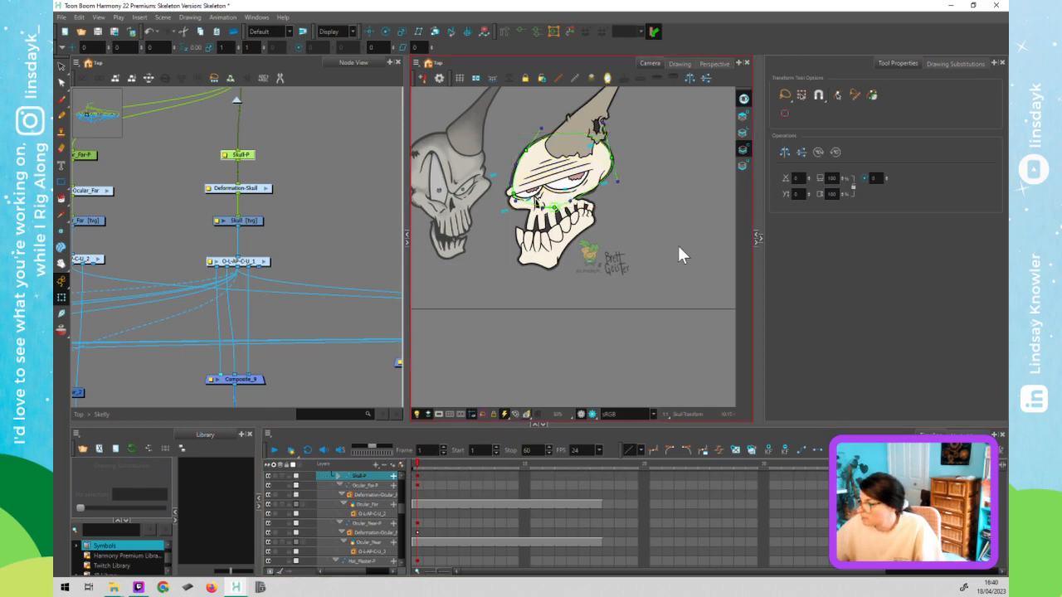
pyautogui.click(628, 153)
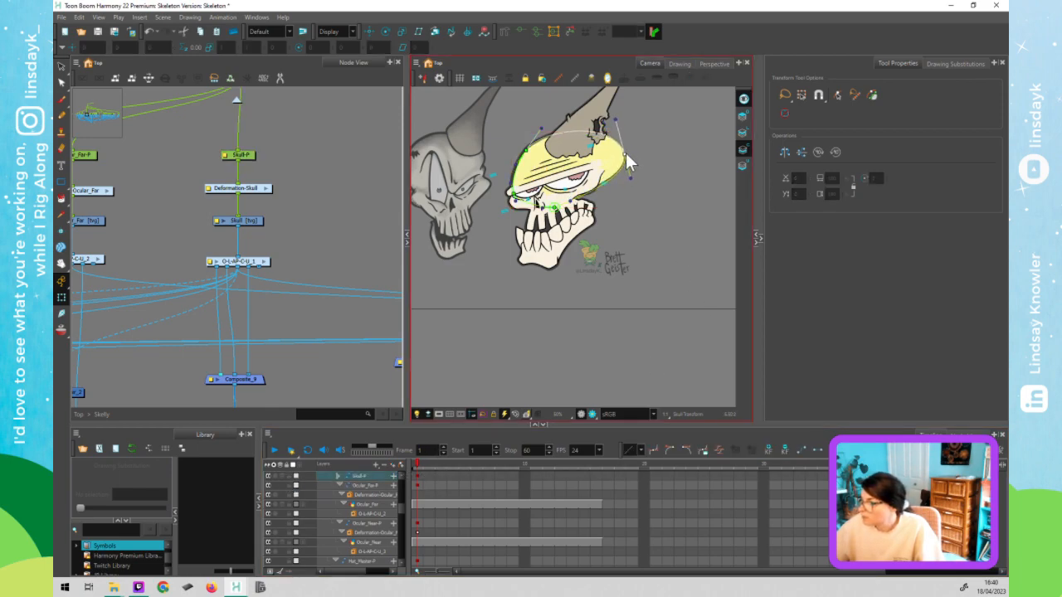
pyautogui.click(685, 199)
pyautogui.scroll(-5, 308, 211)
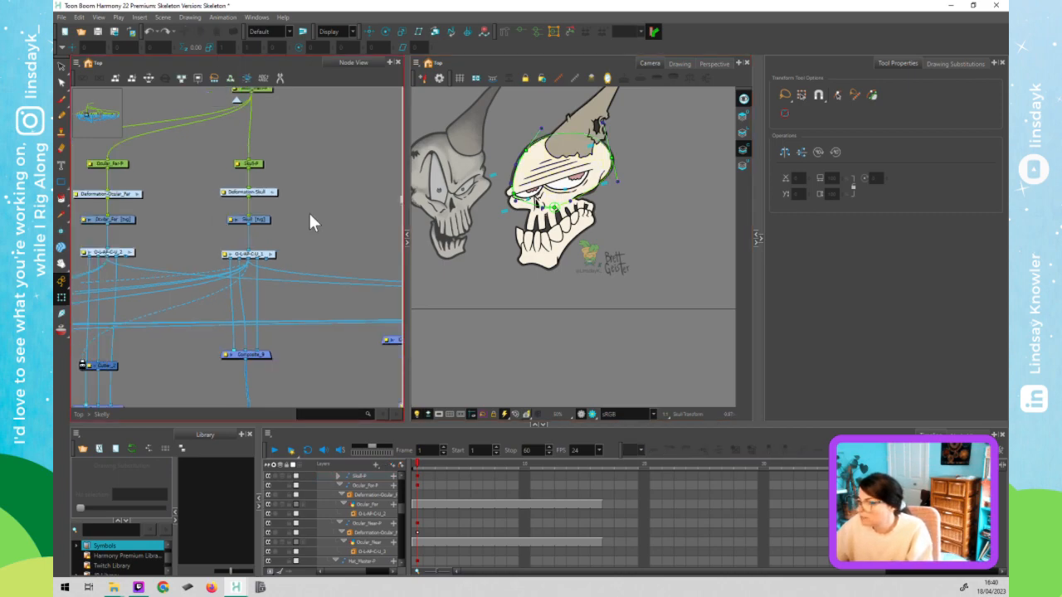
pyautogui.scroll(-3, 308, 212)
pyautogui.scroll(-2, 285, 311)
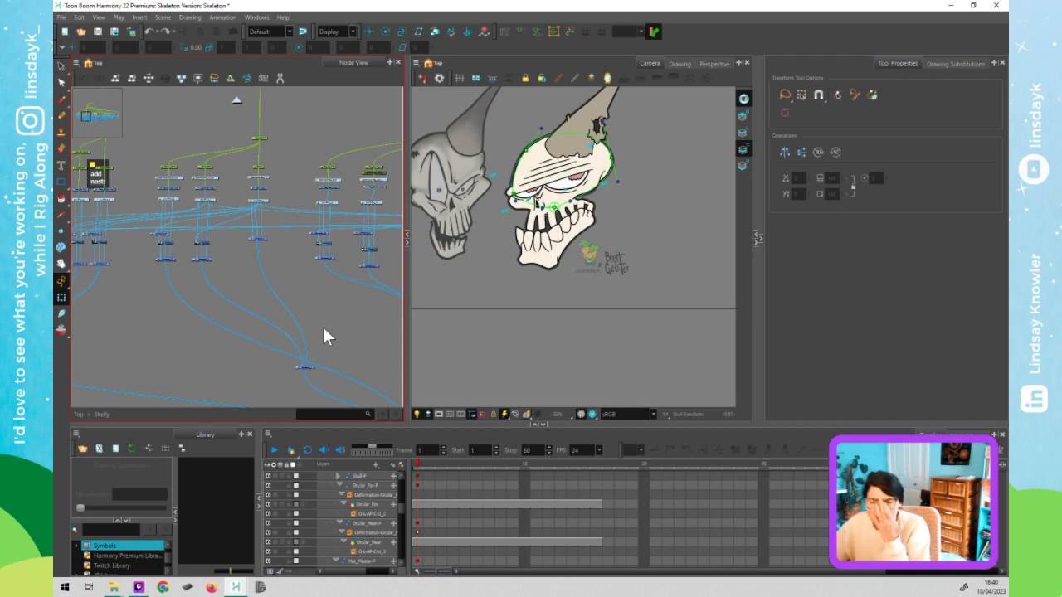
pyautogui.click(523, 325)
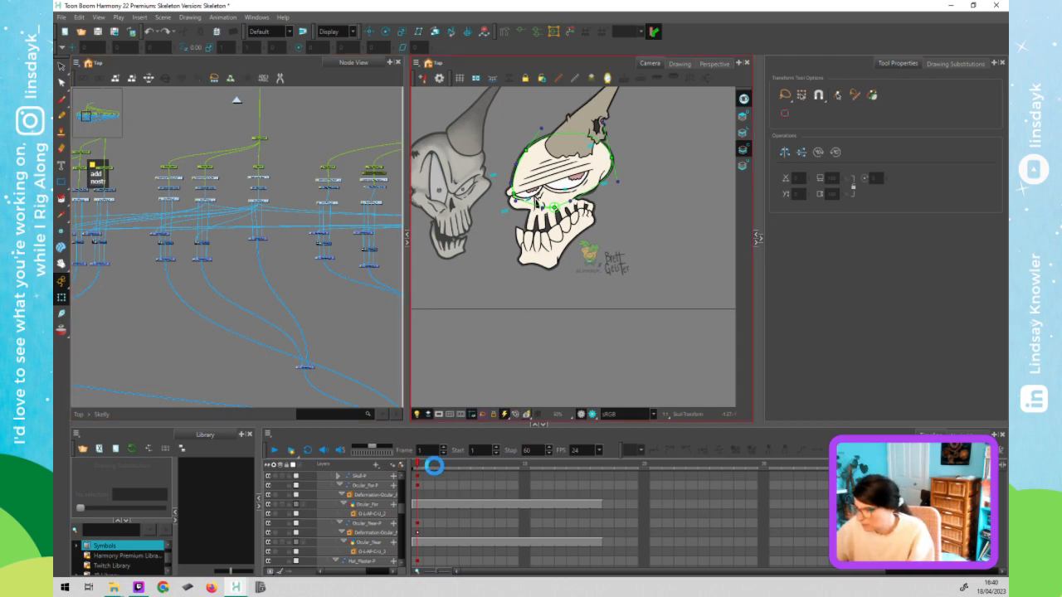
# - Find the hat's nodes in the network, select the Hat_Hole drawing and move it clear of the hat
pyautogui.click(297, 162)
pyautogui.scroll(-3, 297, 162)
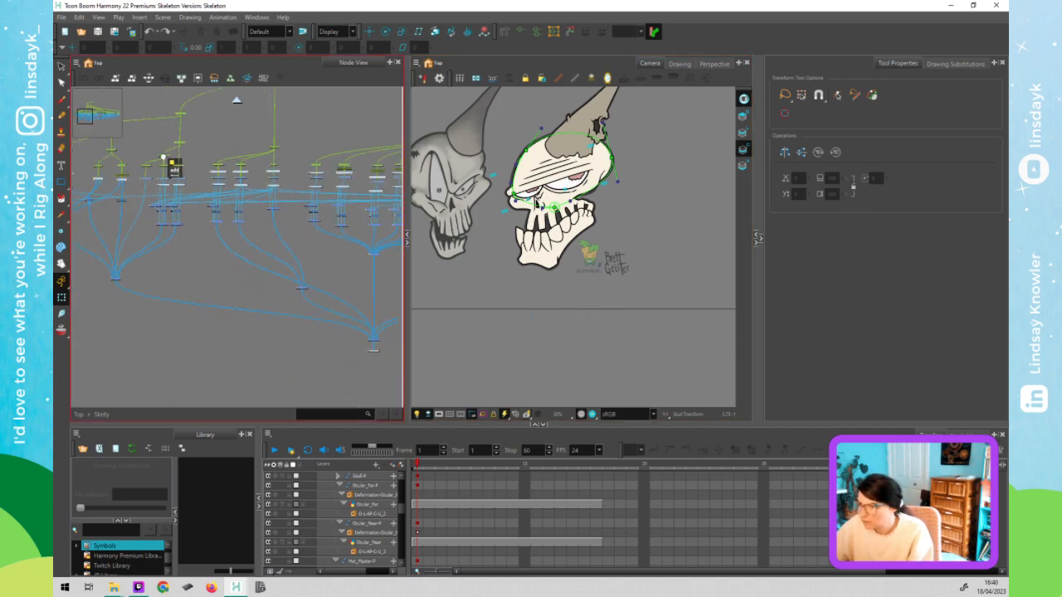
pyautogui.moveTo(111, 164); pyautogui.dragTo(337, 163)
pyautogui.scroll(3, 371, 150)
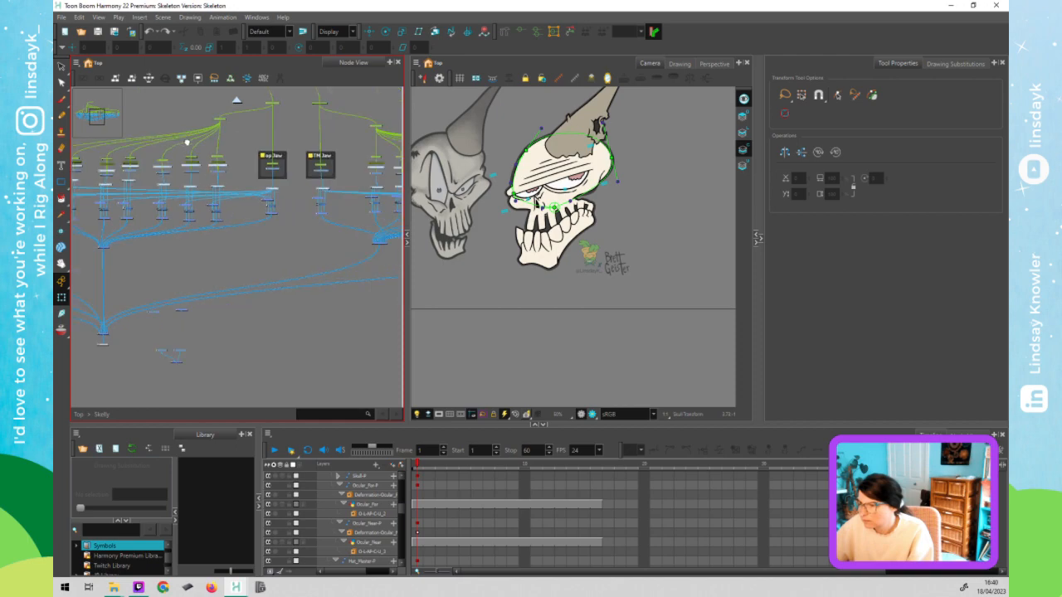
pyautogui.moveTo(387, 145); pyautogui.dragTo(161, 125)
pyautogui.moveTo(353, 166); pyautogui.dragTo(323, 170)
pyautogui.scroll(-2, 311, 183)
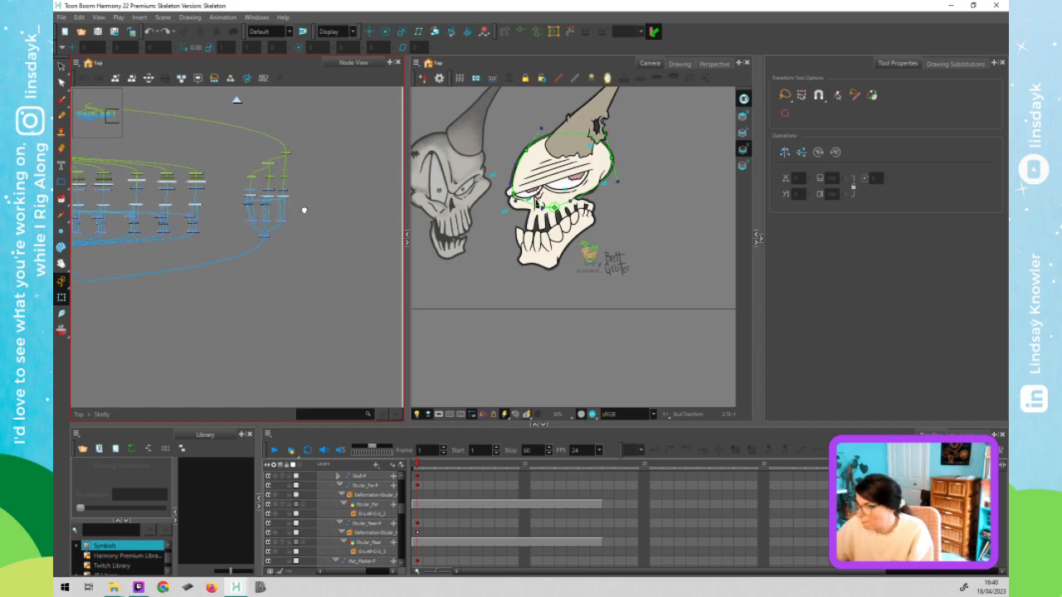
pyautogui.scroll(4, 620, 166)
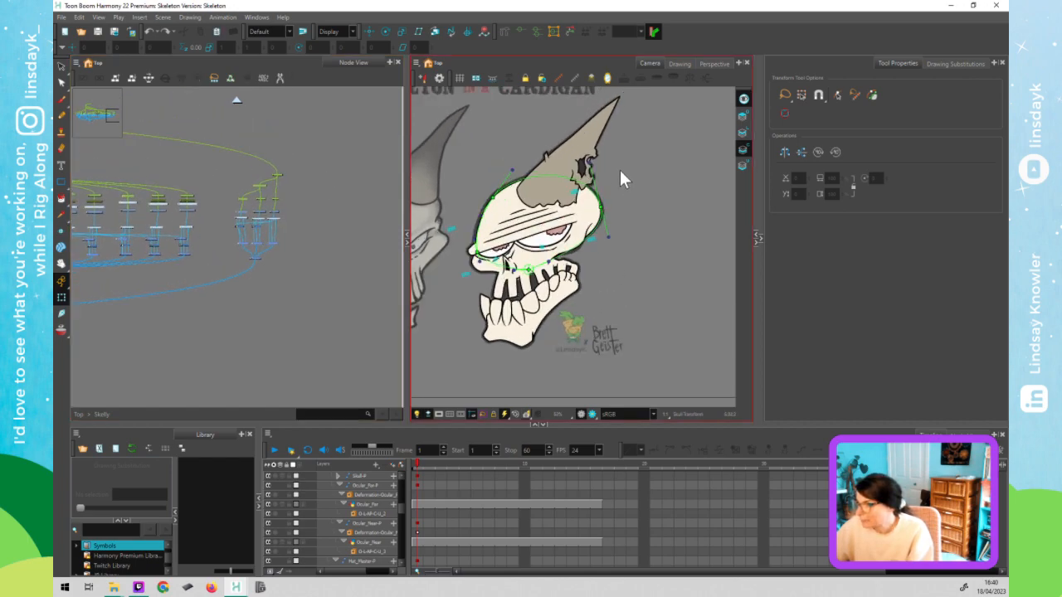
pyautogui.scroll(3, 621, 170)
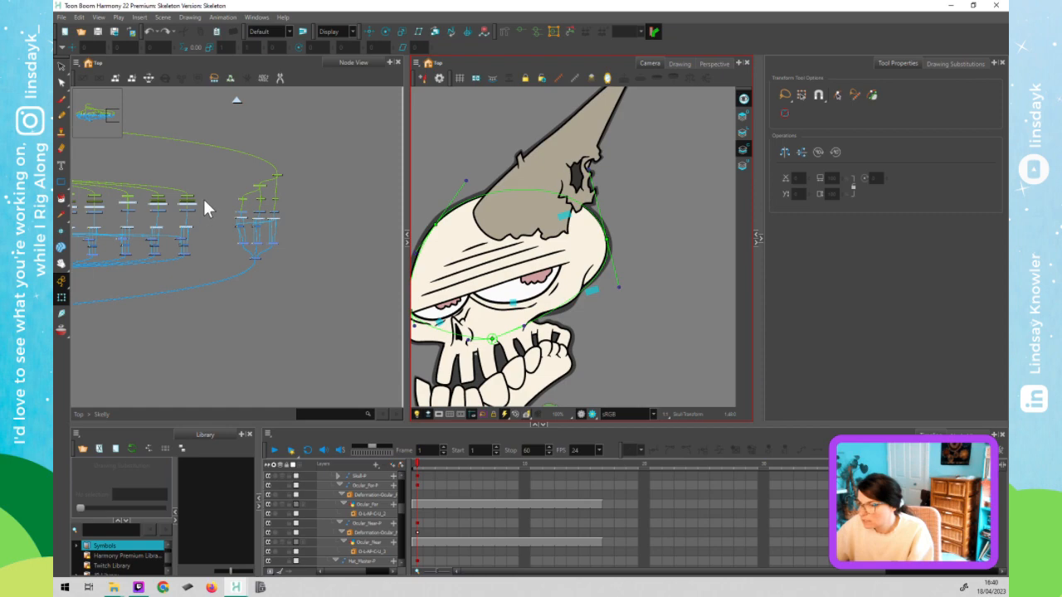
pyautogui.scroll(1, 248, 220)
pyautogui.scroll(4, 250, 213)
pyautogui.moveTo(275, 207); pyautogui.dragTo(178, 208)
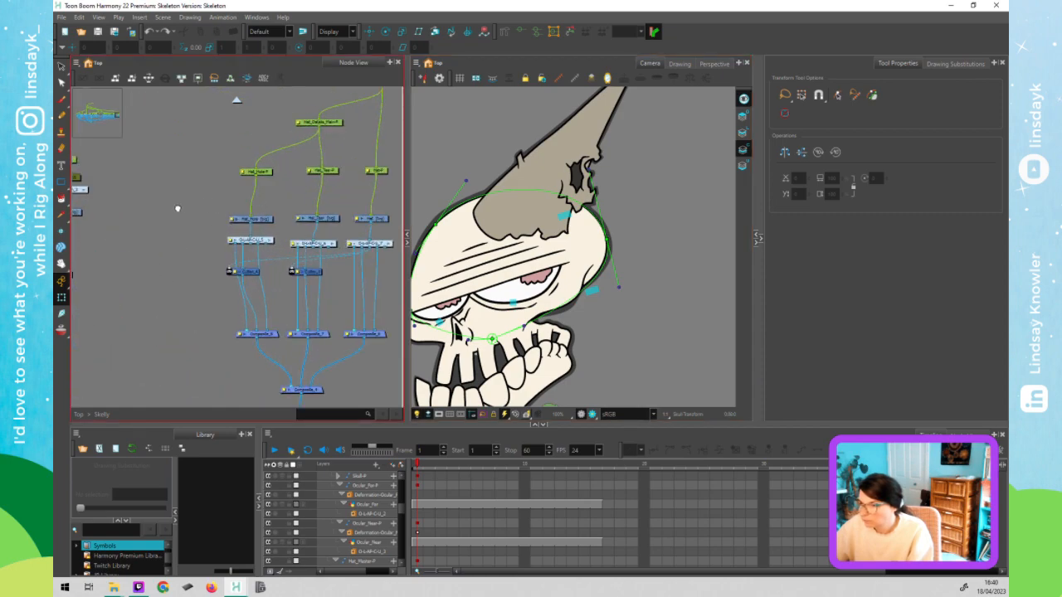
pyautogui.click(151, 222)
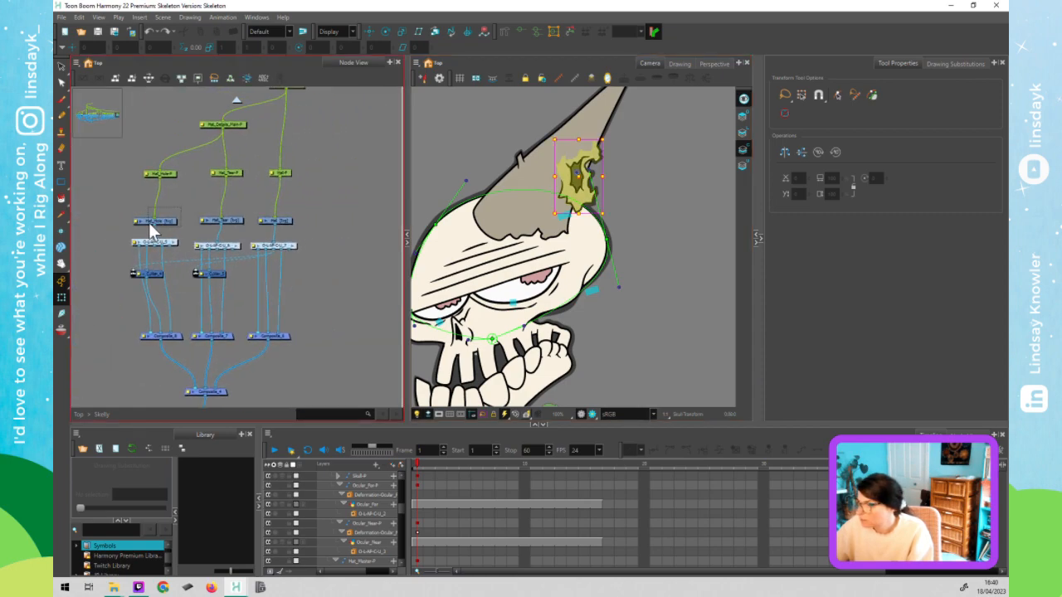
pyautogui.moveTo(579, 182); pyautogui.dragTo(646, 189)
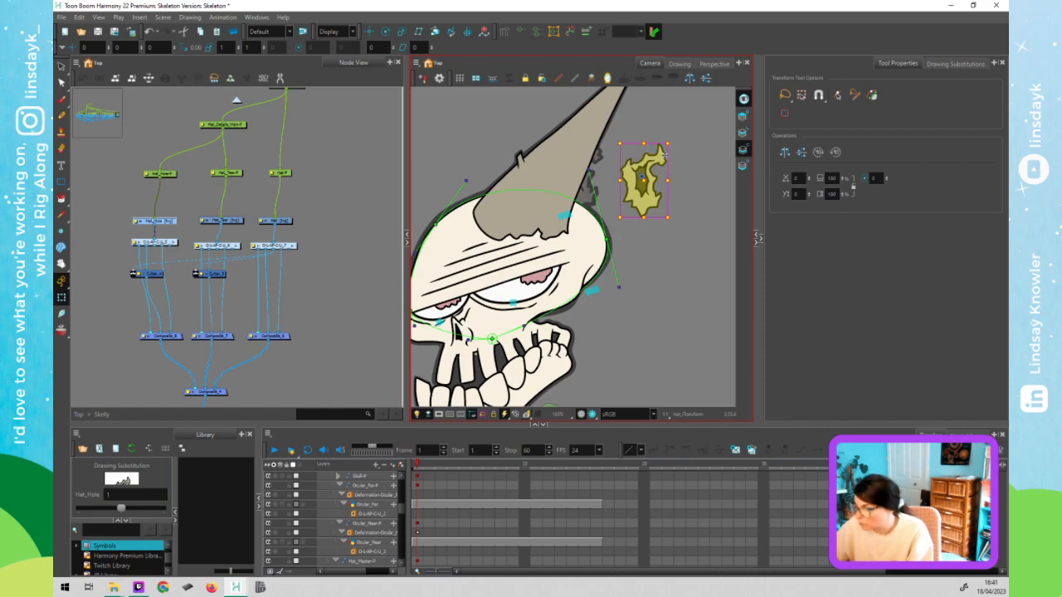
# - Start a curve deformation chain at the upper part of the hat-hole piece with the Rigging tool
pyautogui.click(503, 32)
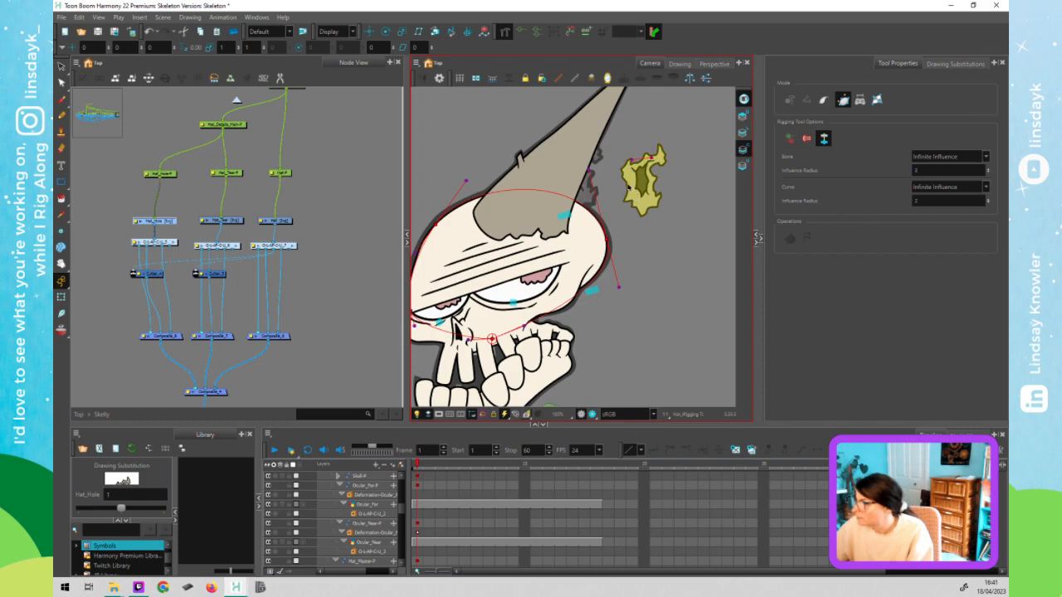
pyautogui.moveTo(651, 157); pyautogui.dragTo(650, 225)
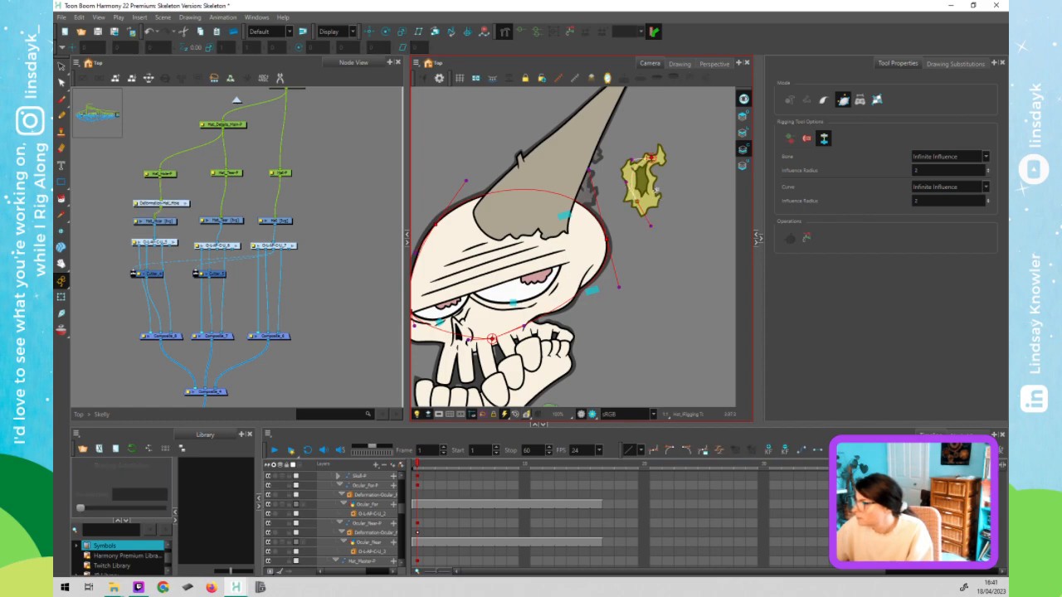
pyautogui.click(655, 167)
pyautogui.moveTo(656, 172); pyautogui.dragTo(658, 174)
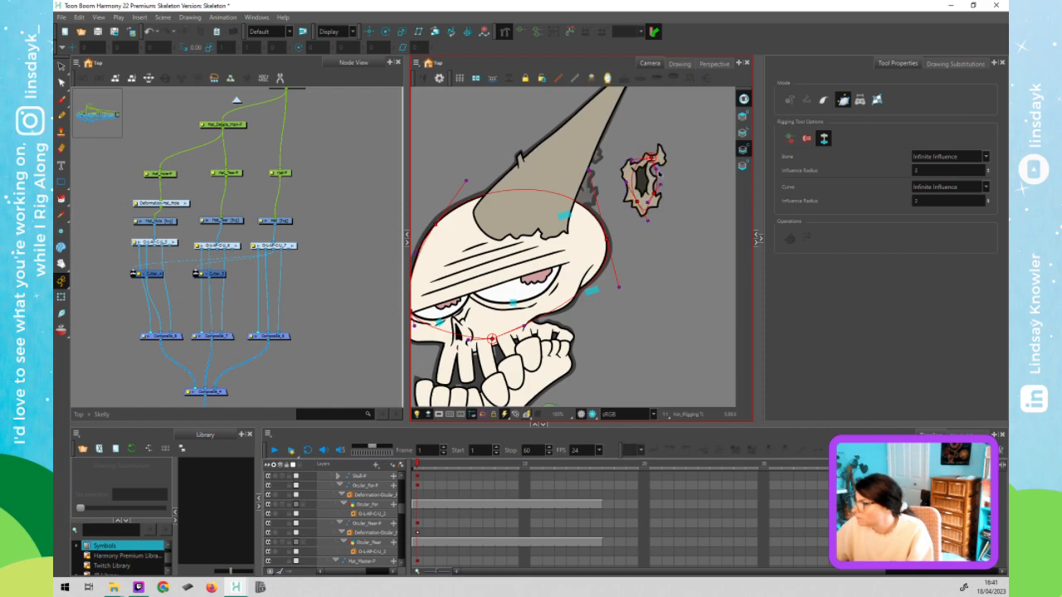
pyautogui.click(657, 166)
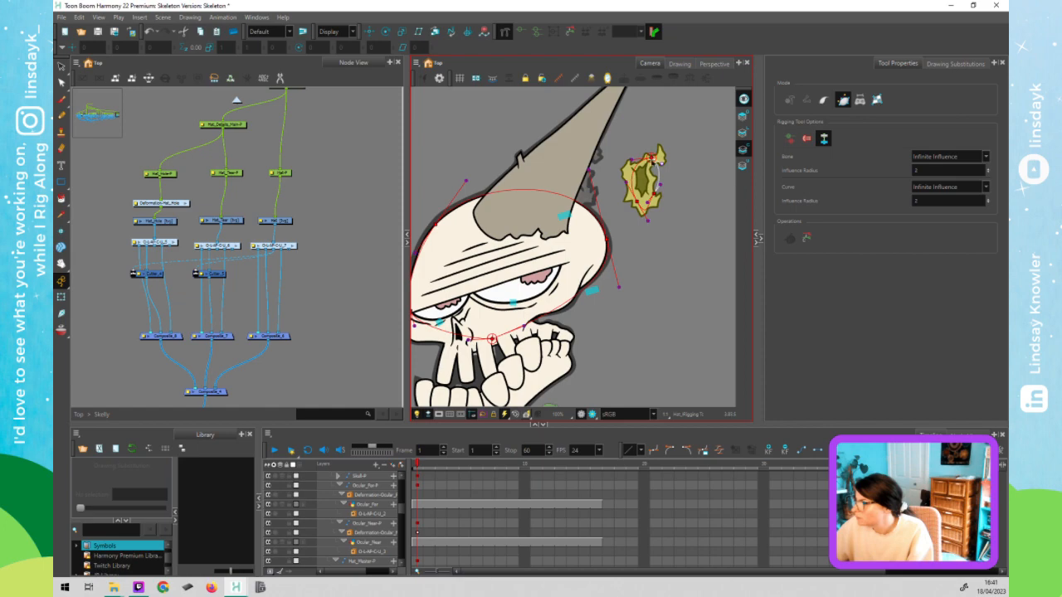
# - Try placing further curve points down the sides of the hat-hole piece
pyautogui.click(654, 158)
pyautogui.click(659, 187)
pyautogui.click(655, 192)
pyautogui.click(633, 193)
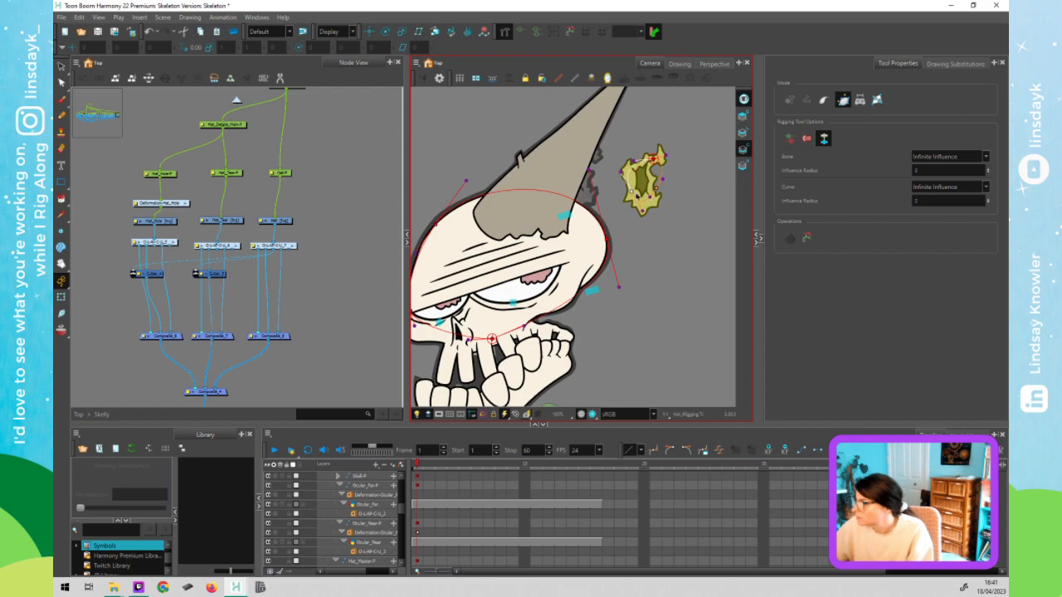
pyautogui.click(657, 189)
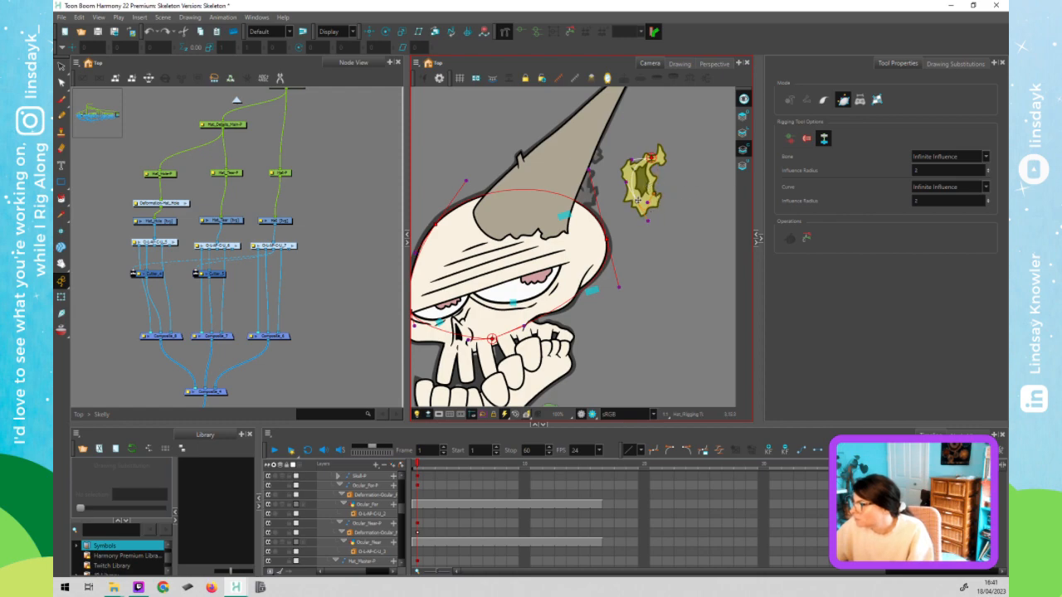
pyautogui.click(630, 181)
pyautogui.click(619, 161)
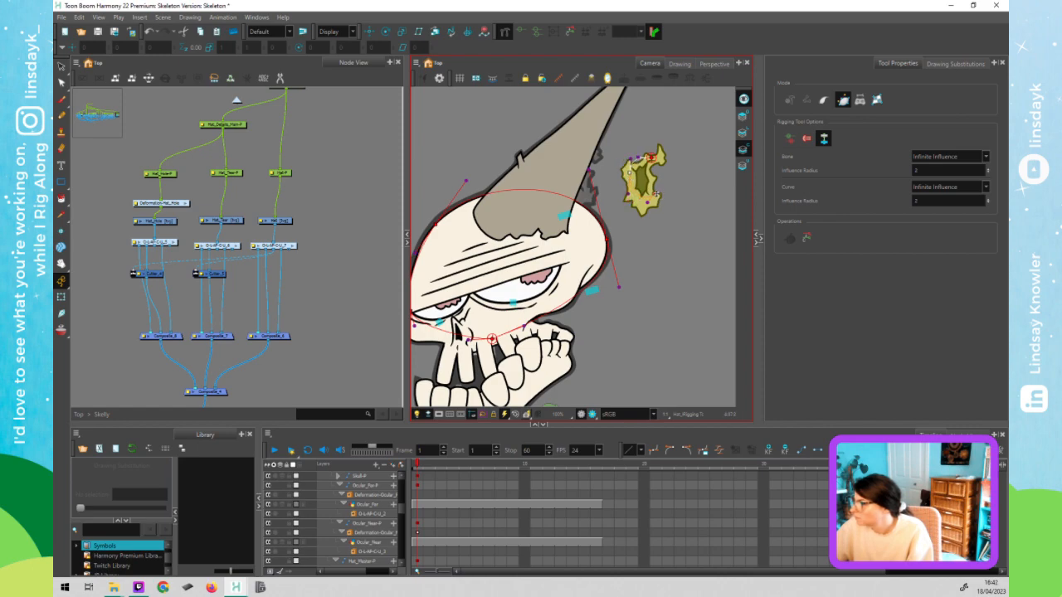
# - Draw the deformation curve around the hole in the hat-hole piece and close it at the starting point
pyautogui.click(650, 200)
pyautogui.moveTo(642, 205)
pyautogui.mouseDown()
pyautogui.moveTo(634, 214)
pyautogui.moveTo(631, 203)
pyautogui.mouseUp()
pyautogui.moveTo(662, 180); pyautogui.dragTo(657, 201)
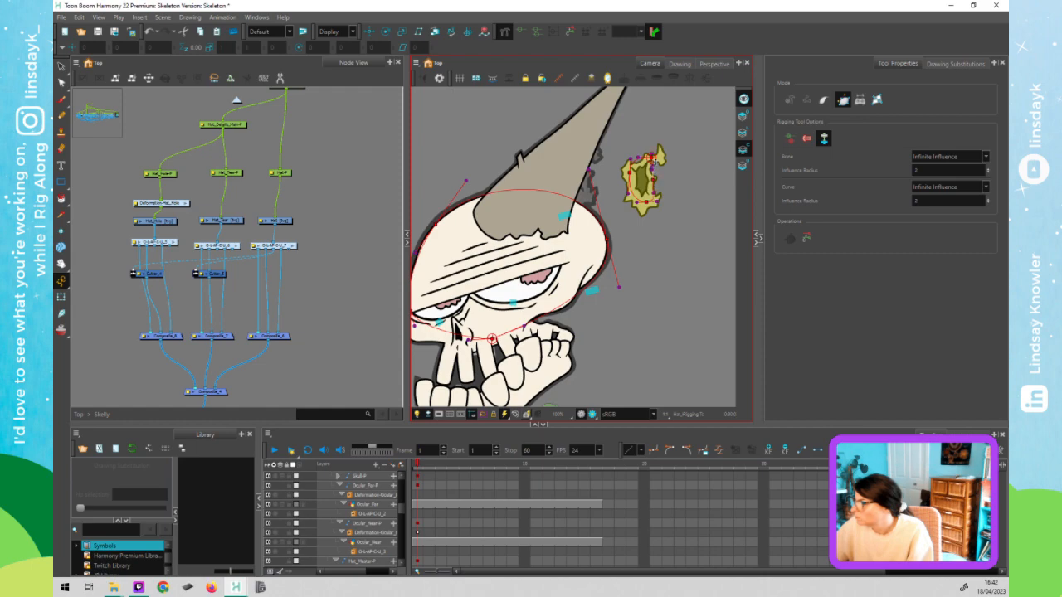
pyautogui.click(654, 177)
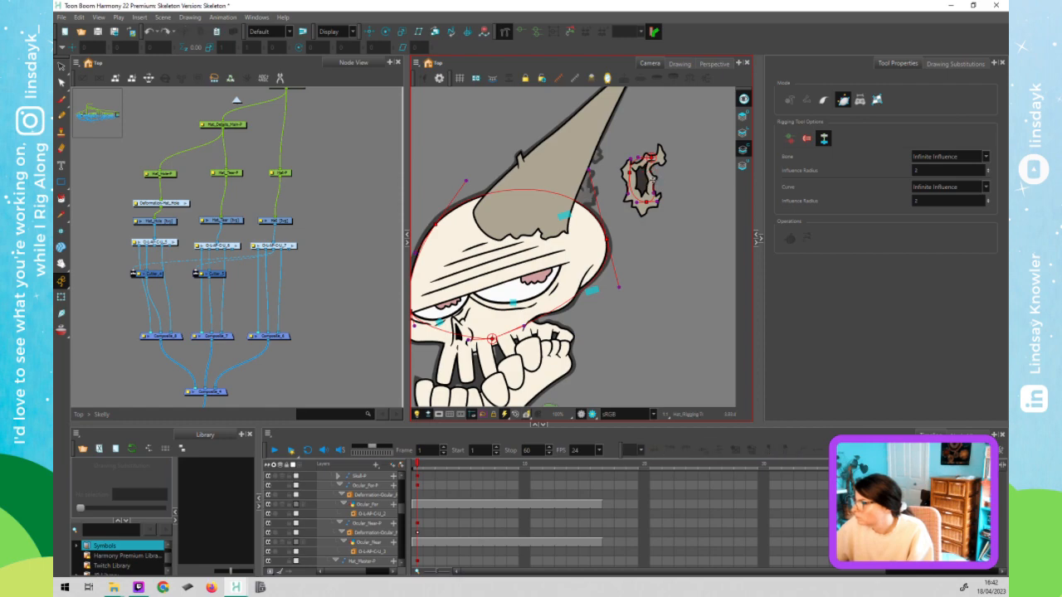
pyautogui.click(652, 158)
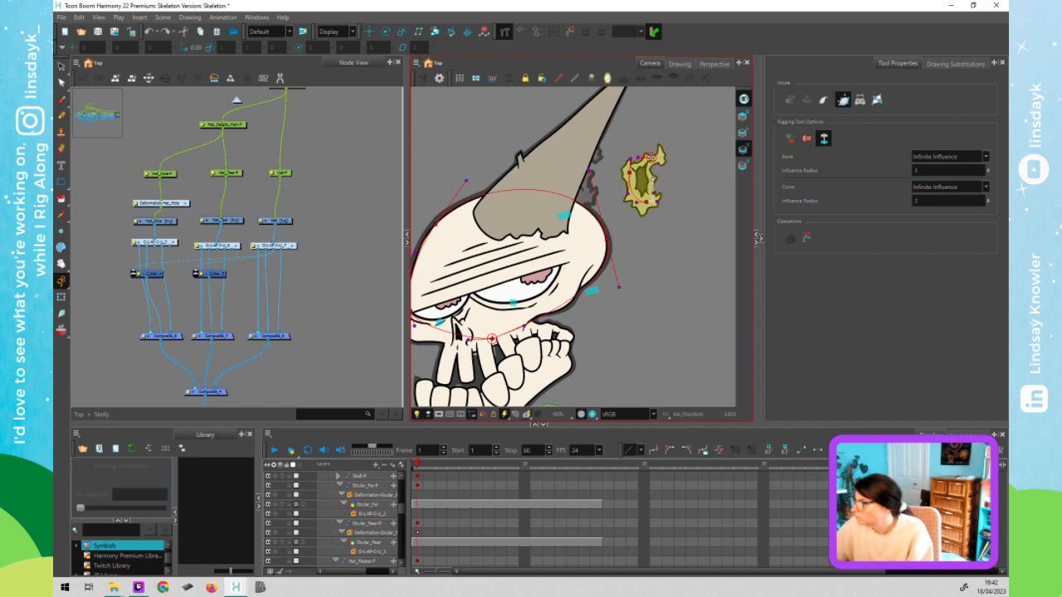
pyautogui.click(652, 157)
pyautogui.click(652, 157)
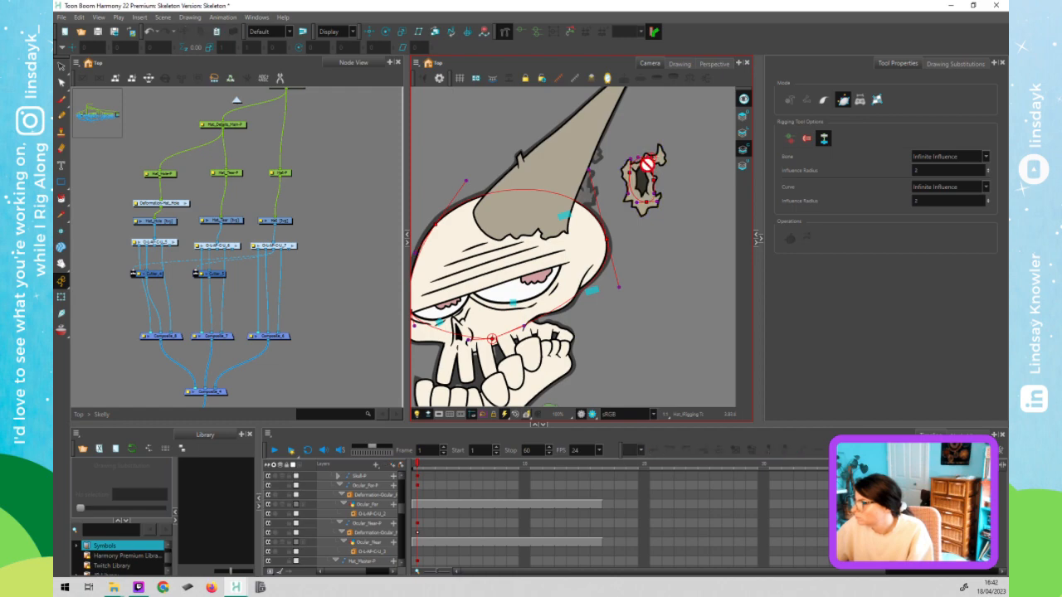
pyautogui.scroll(5, 649, 161)
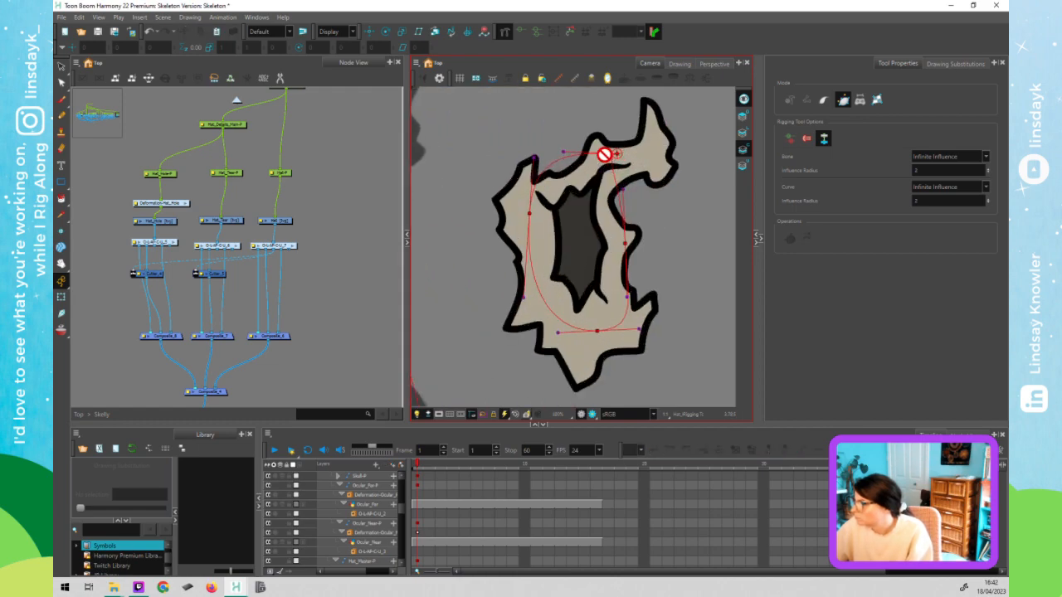
pyautogui.click(616, 155)
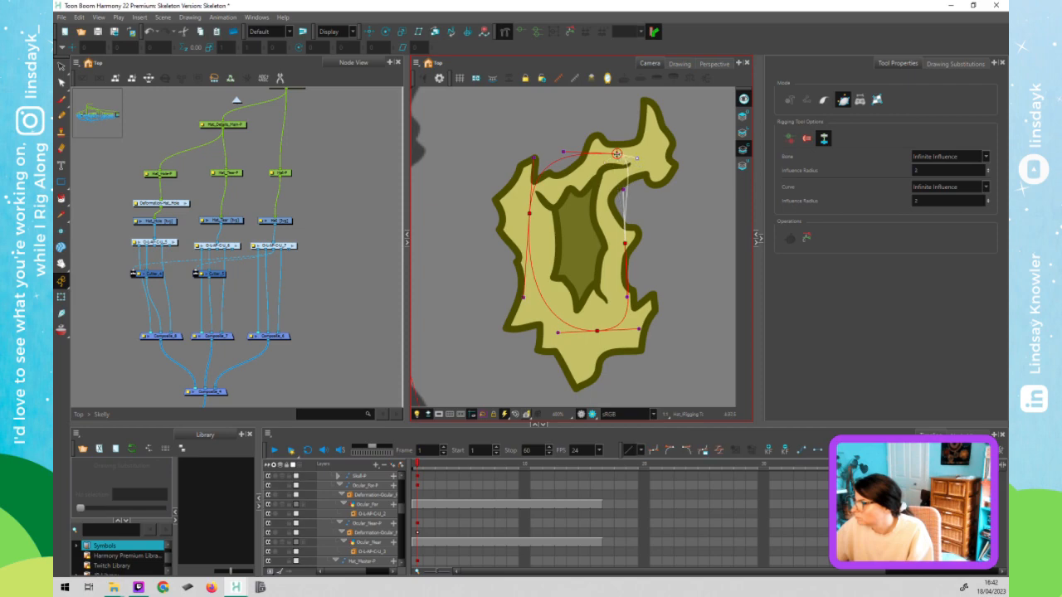
# - Refine the hat-hole curve by adjusting its points and handles so the loop follows the middle of the ragged rim
pyautogui.moveTo(617, 154); pyautogui.dragTo(579, 151)
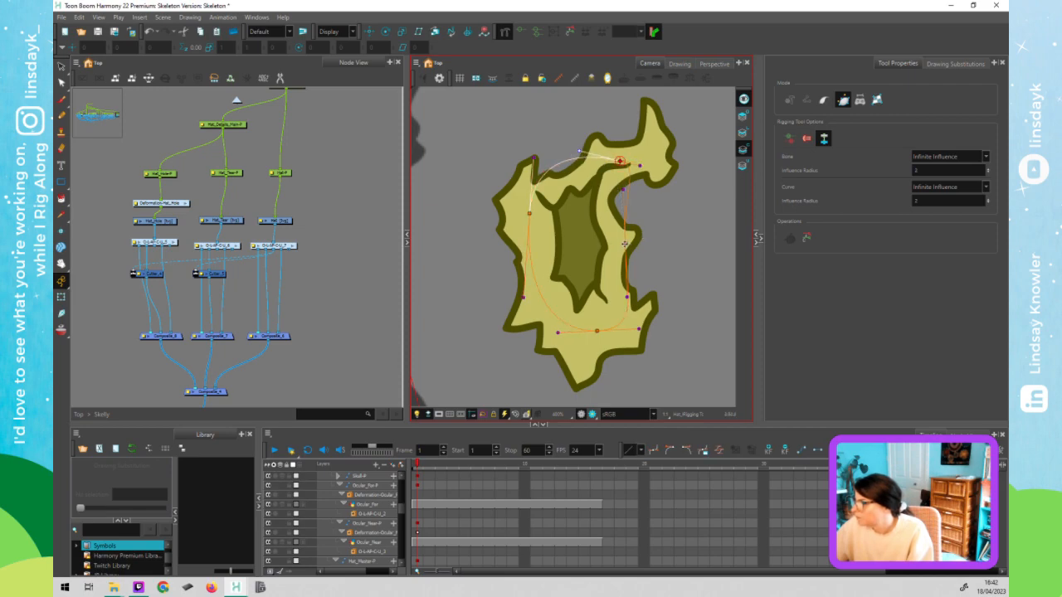
pyautogui.moveTo(627, 241)
pyautogui.mouseDown()
pyautogui.moveTo(640, 234)
pyautogui.moveTo(619, 241)
pyautogui.mouseUp()
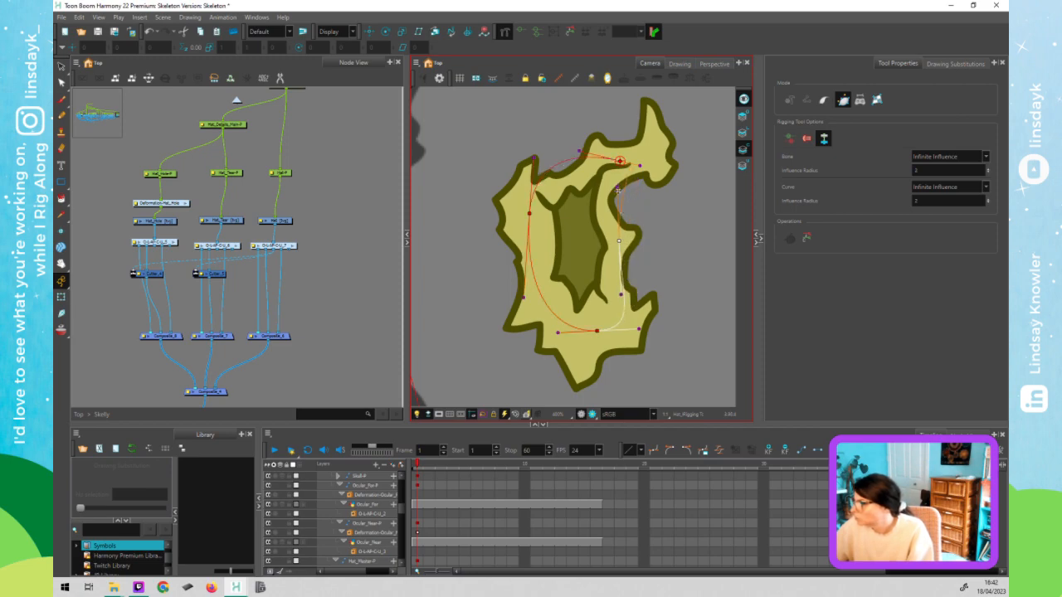
pyautogui.click(639, 166)
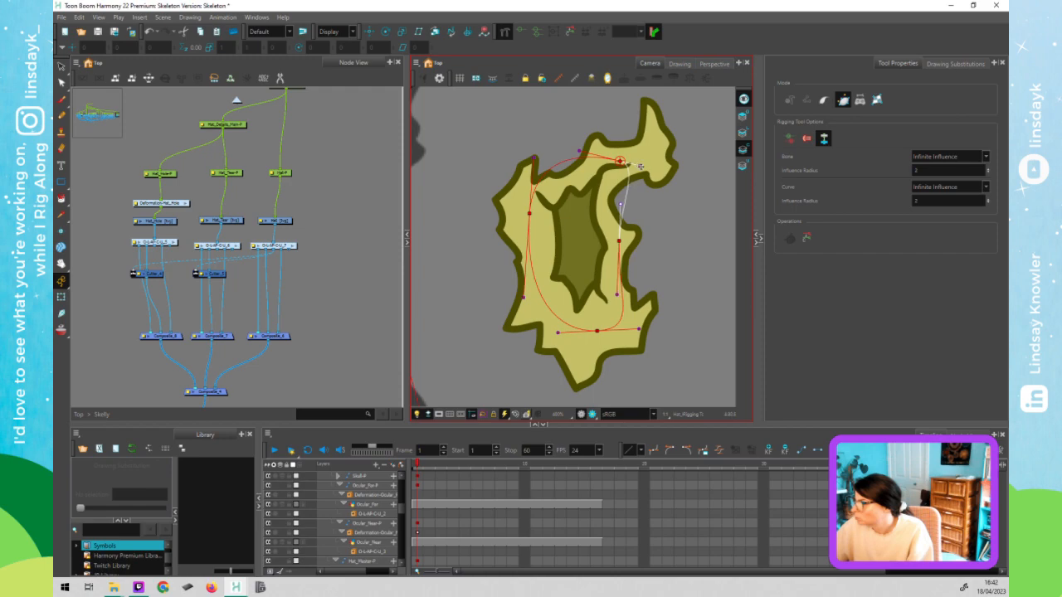
pyautogui.moveTo(640, 166); pyautogui.dragTo(630, 173)
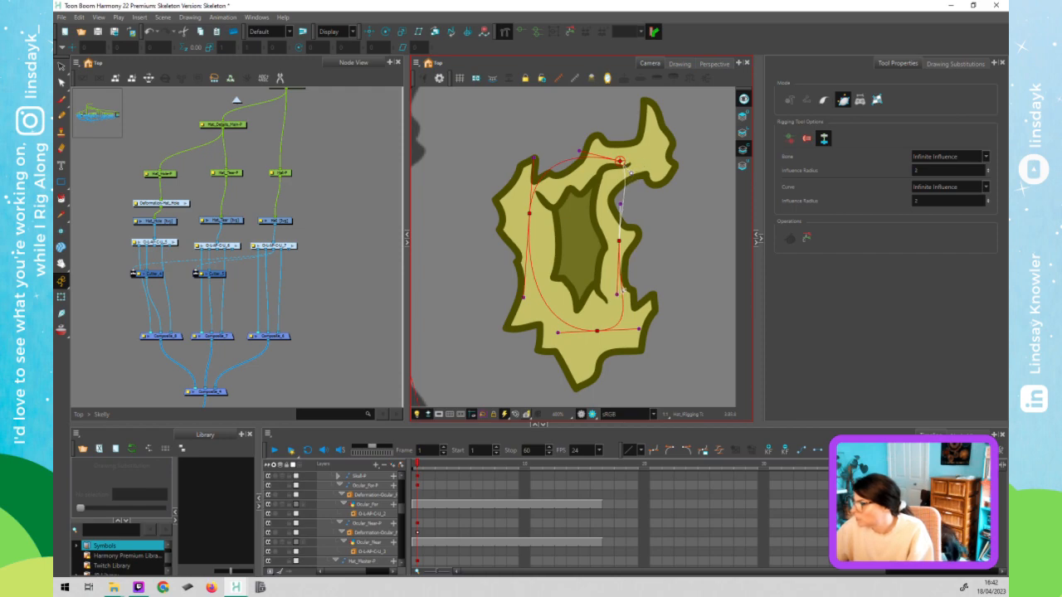
pyautogui.moveTo(638, 331); pyautogui.dragTo(626, 282)
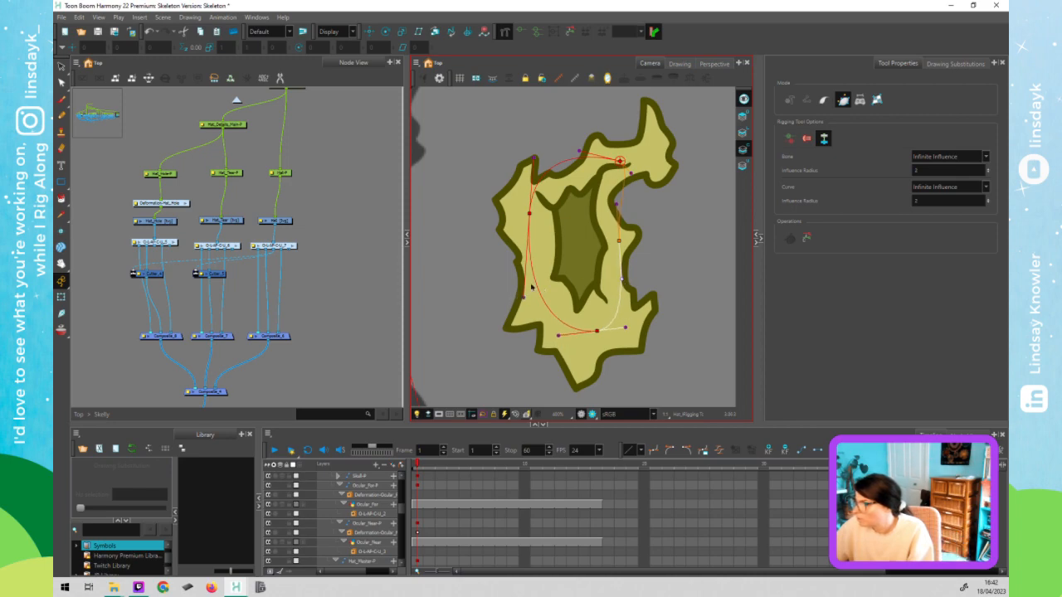
pyautogui.moveTo(532, 287); pyautogui.dragTo(528, 279)
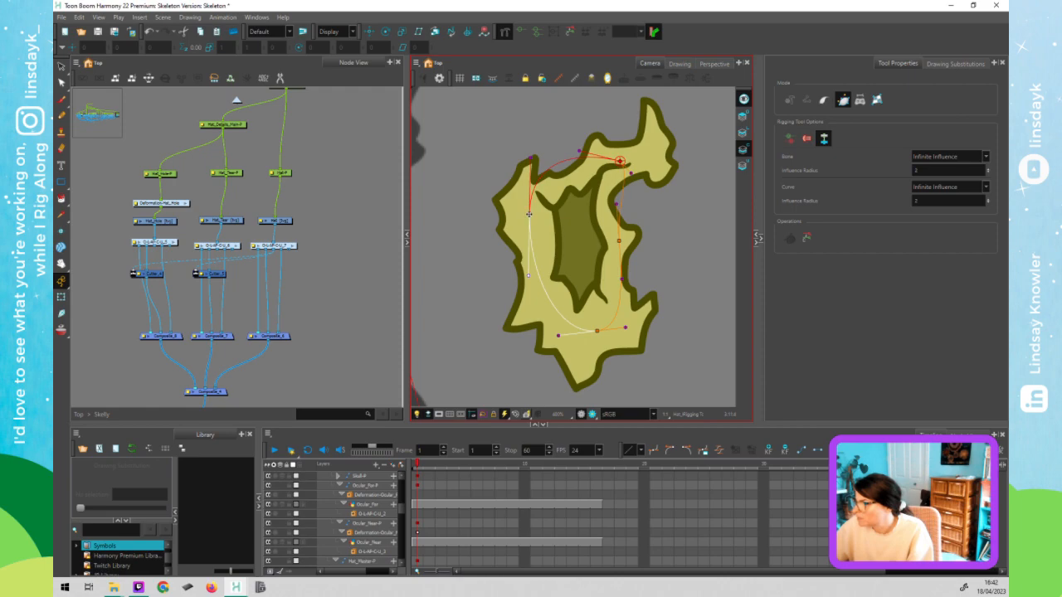
# - Switch to the Transform tool and align the Deformation-Hat_Hole node above its drawing node
pyautogui.scroll(-2, 573, 235)
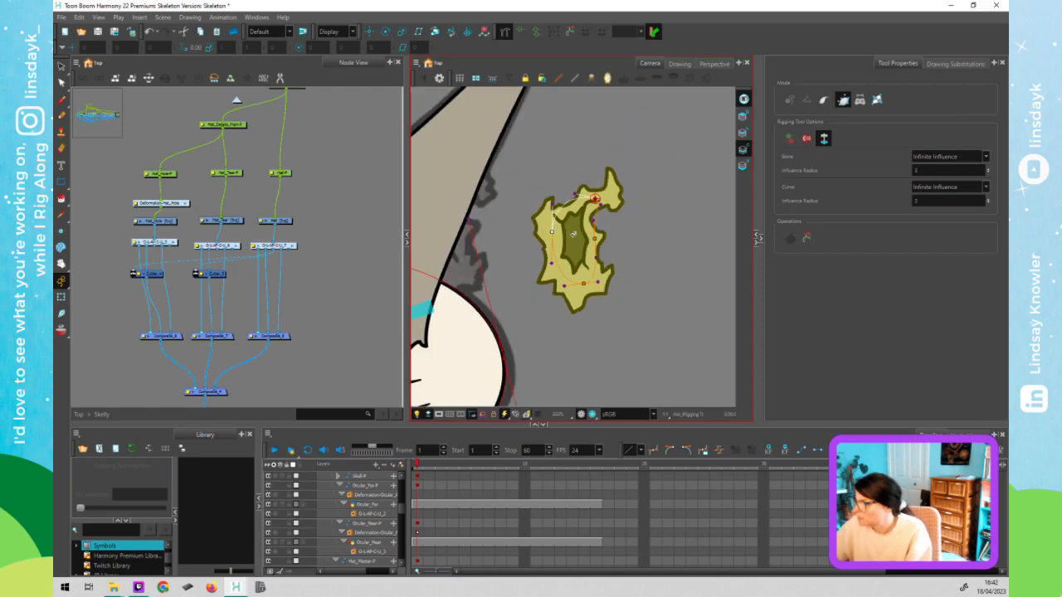
pyautogui.hotkey('shift', 't')
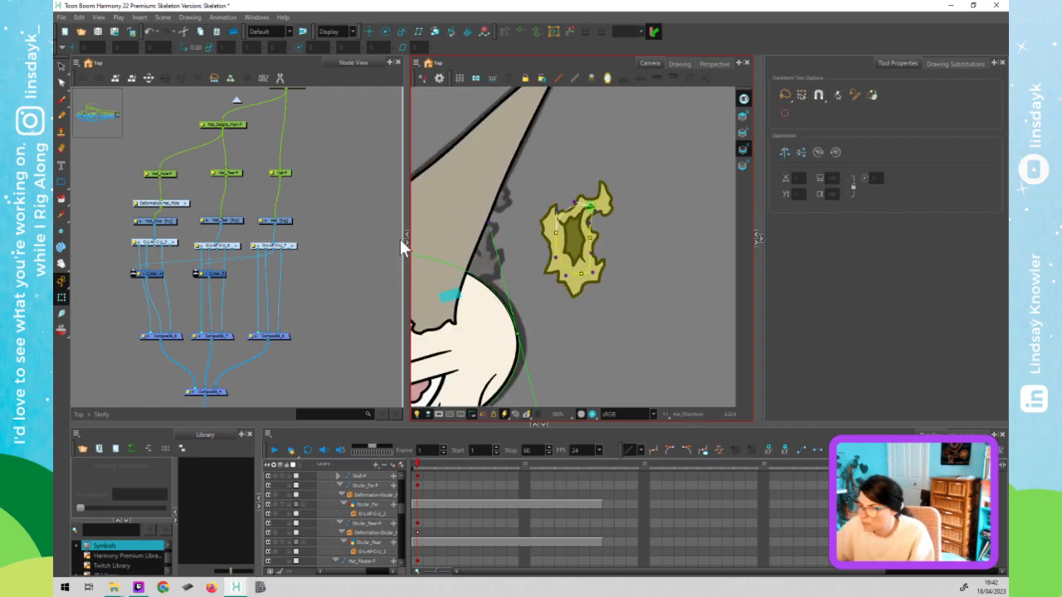
pyautogui.click(169, 204)
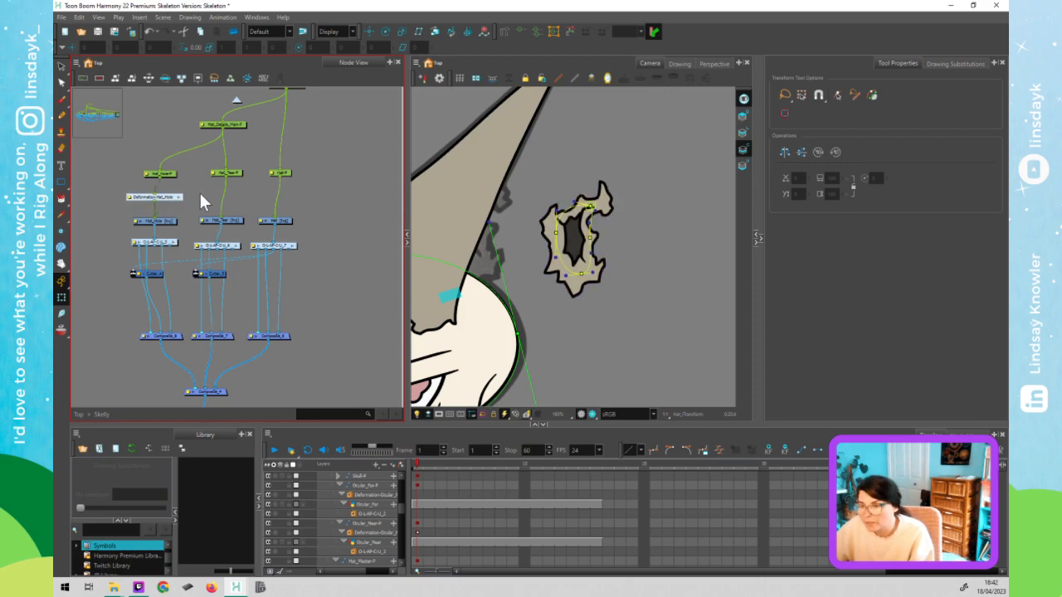
# - Try adding a Weighted Curve node next to the Deformation-Hat_Hole node, and delete it again
pyautogui.press('Tab')
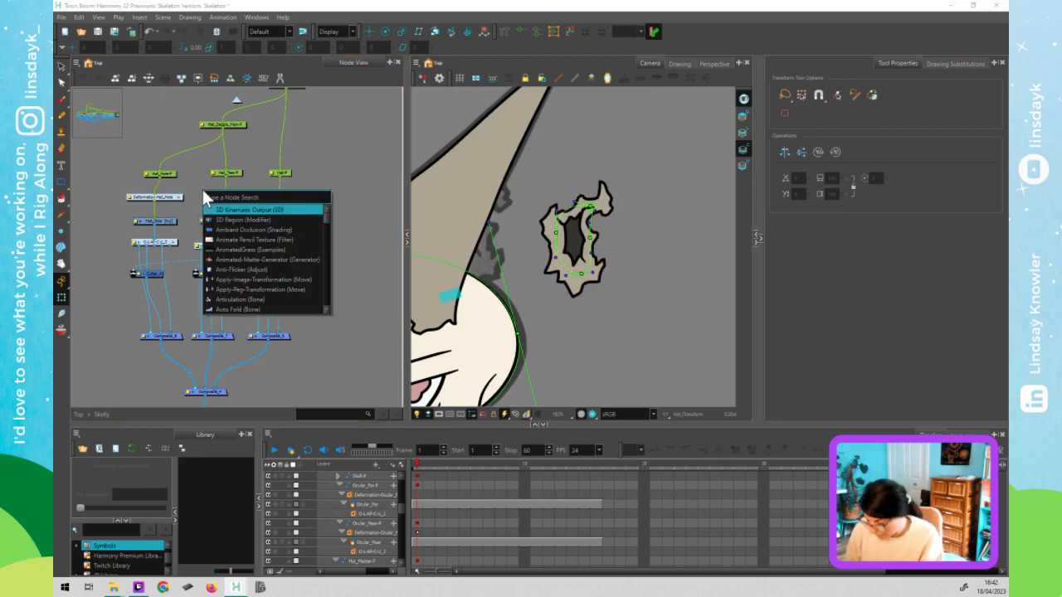
pyautogui.write('wei')
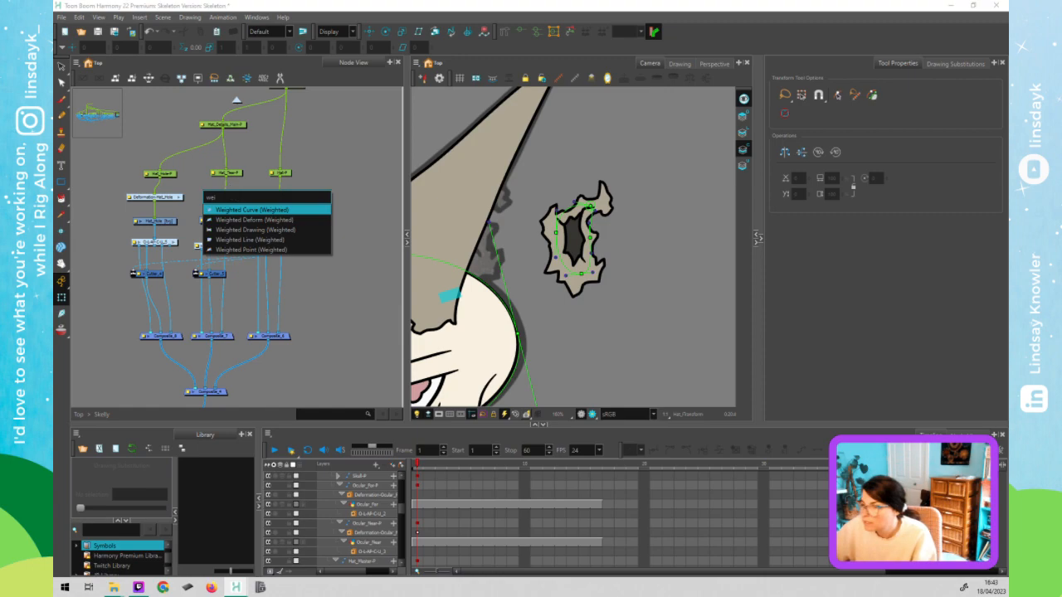
pyautogui.click(227, 205)
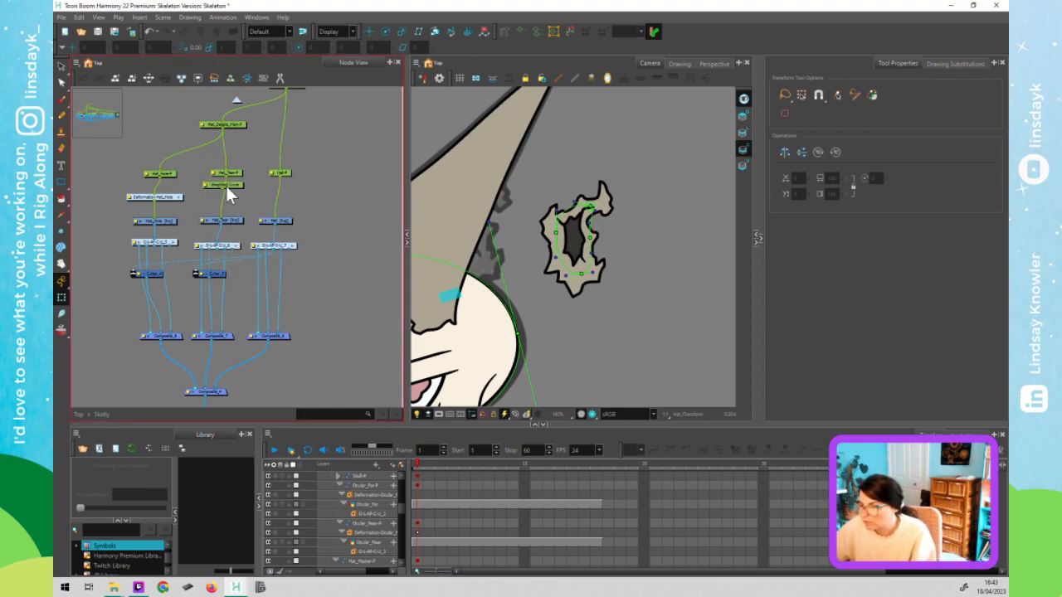
pyautogui.click(225, 187)
pyautogui.press('Delete')
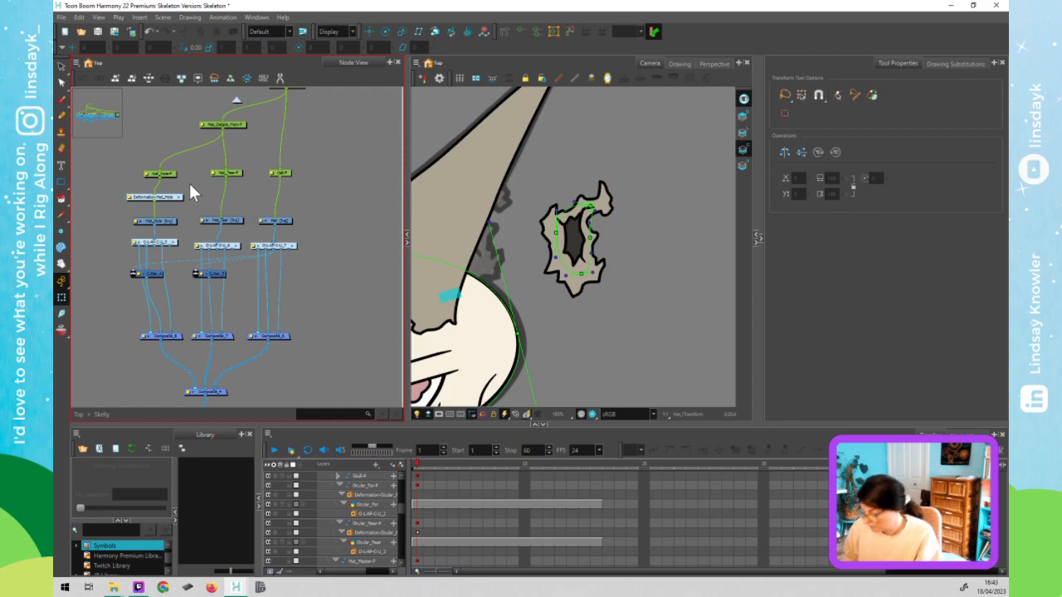
# - Try wiring a Weighted Deform node in beside Deformation-Hat_Hole, above the Hat_Hole drawing, and test it by pulling the hole curve's right-hand point
pyautogui.press('Tab')
pyautogui.write('wei')
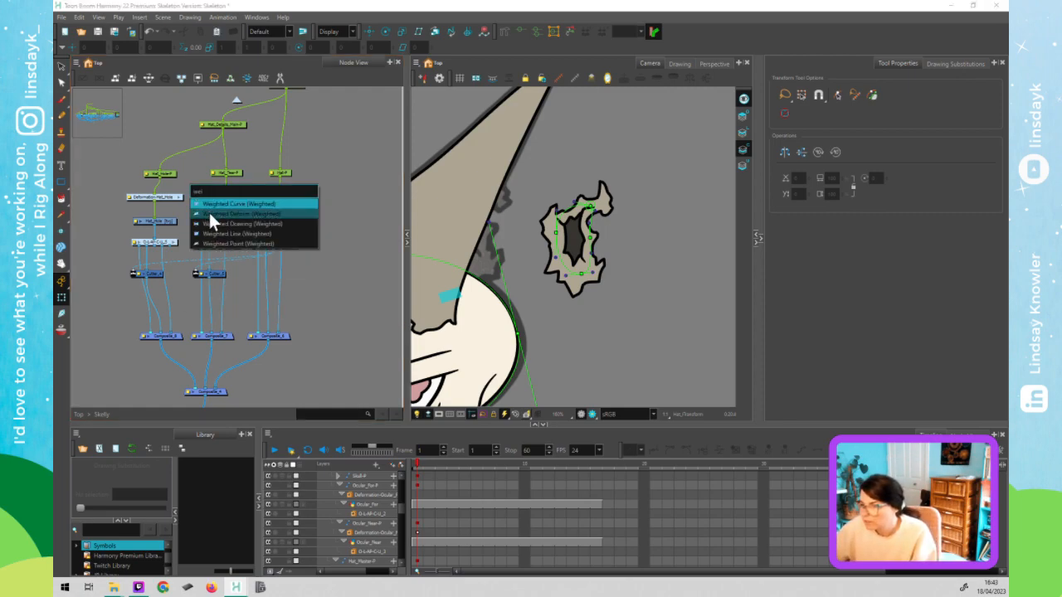
pyautogui.click(210, 217)
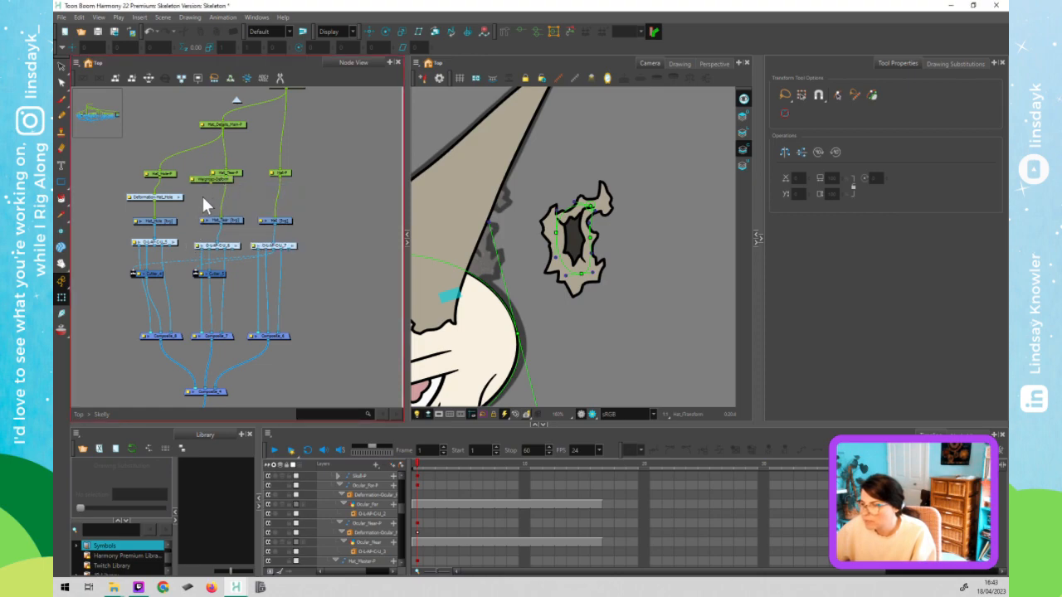
pyautogui.moveTo(214, 179); pyautogui.dragTo(213, 197)
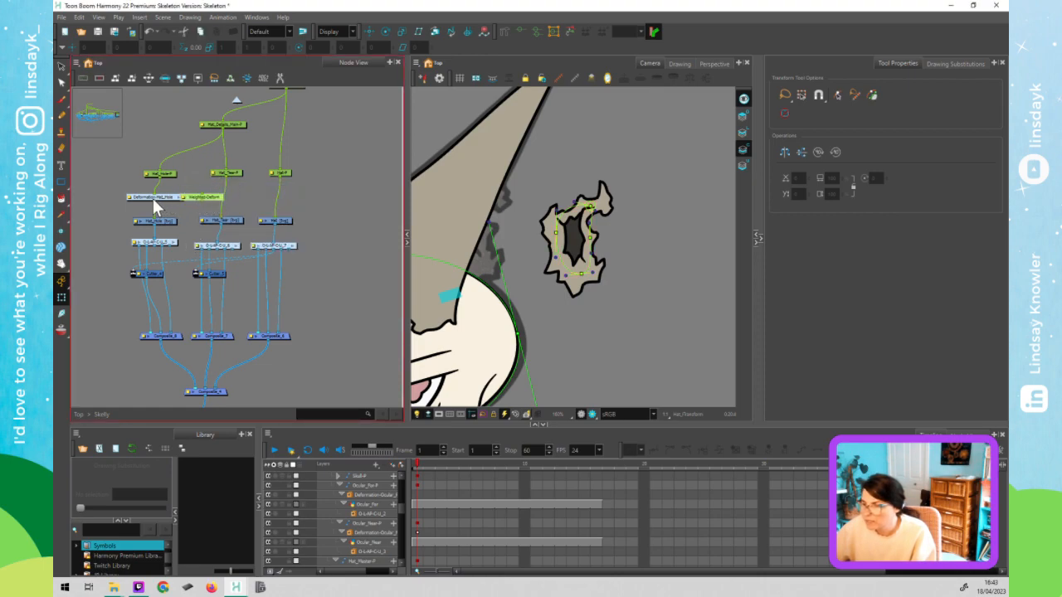
pyautogui.moveTo(146, 201); pyautogui.dragTo(122, 205)
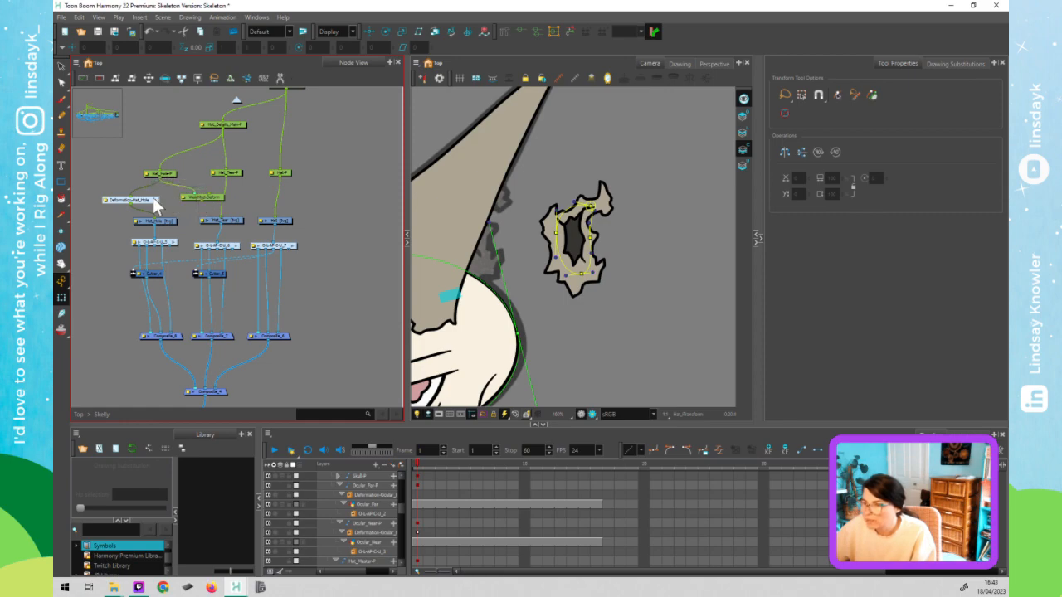
pyautogui.moveTo(182, 214); pyautogui.dragTo(157, 226)
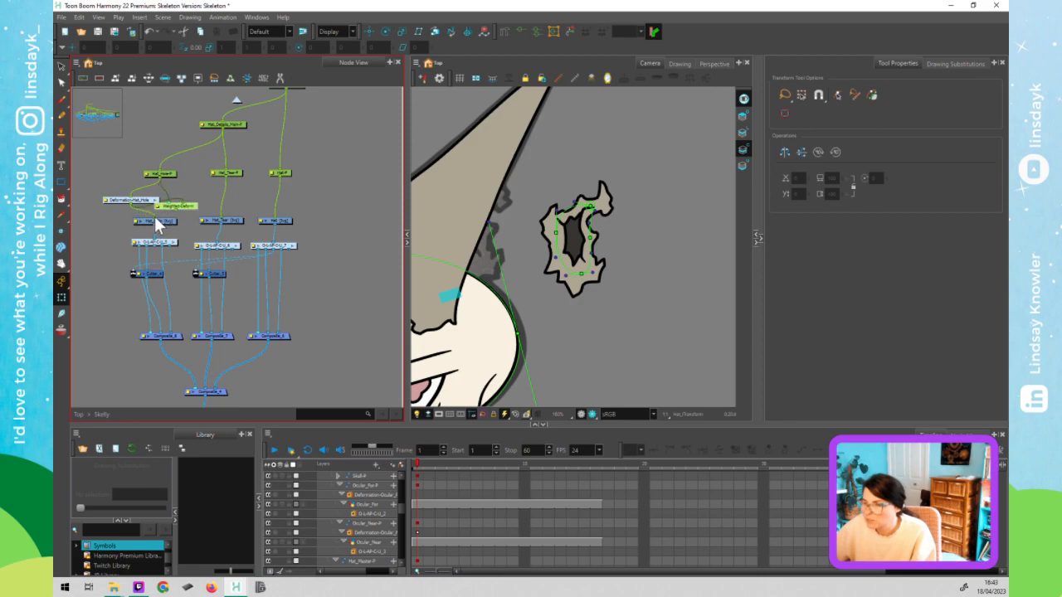
pyautogui.moveTo(165, 216); pyautogui.dragTo(155, 219)
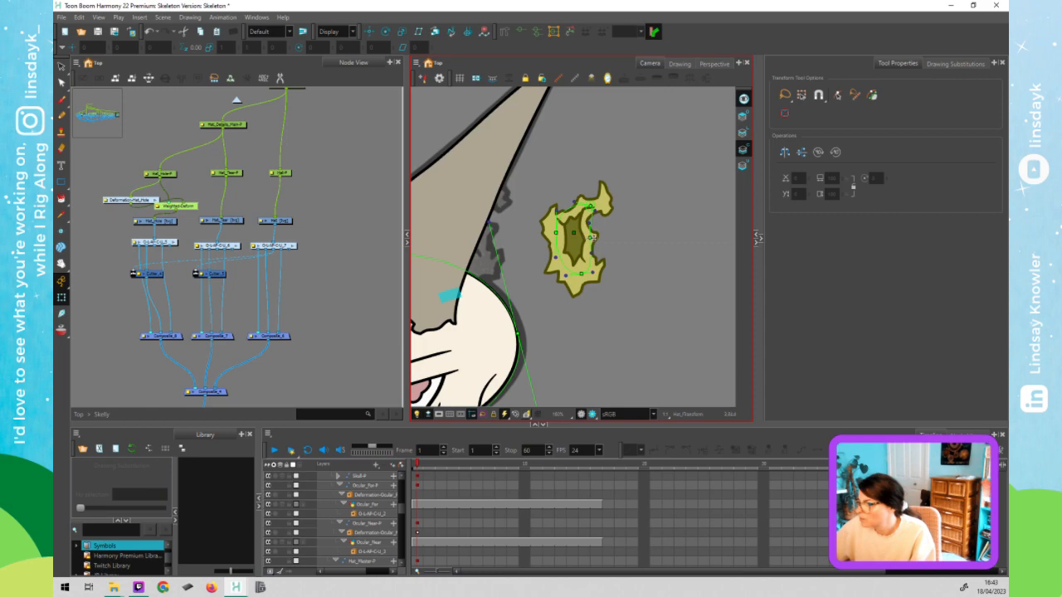
pyautogui.click(599, 238)
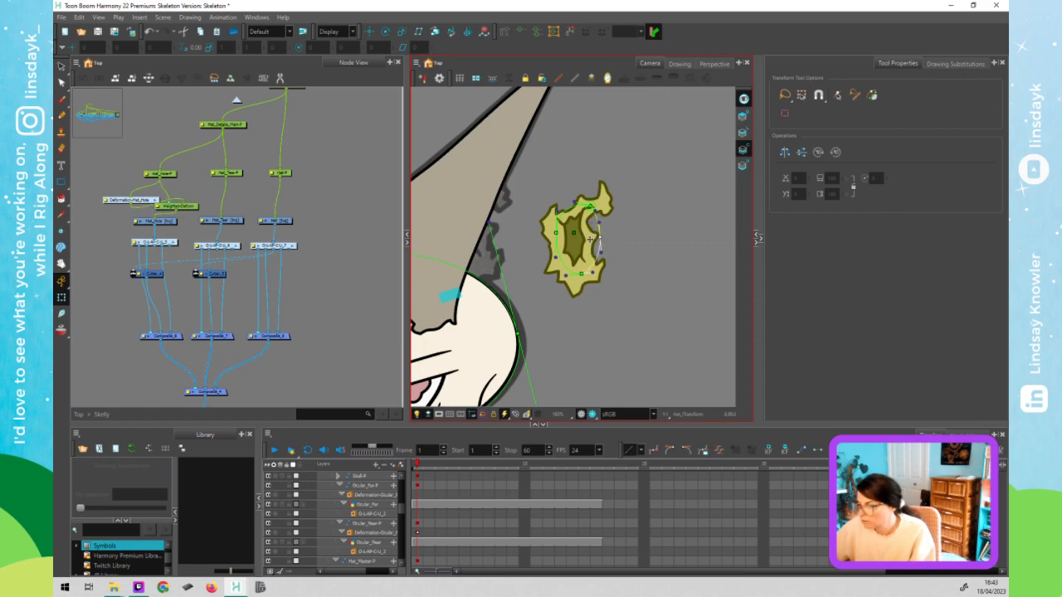
# - Rearrange Deformation-Hat_Hole and its Weighted Deform node above the drawing, and test the hole's curve by pulling its side points outward
pyautogui.click(150, 202)
pyautogui.moveTo(147, 198)
pyautogui.mouseDown()
pyautogui.moveTo(157, 210)
pyautogui.moveTo(139, 214)
pyautogui.moveTo(174, 213)
pyautogui.moveTo(179, 188)
pyautogui.mouseUp()
pyautogui.click(145, 192)
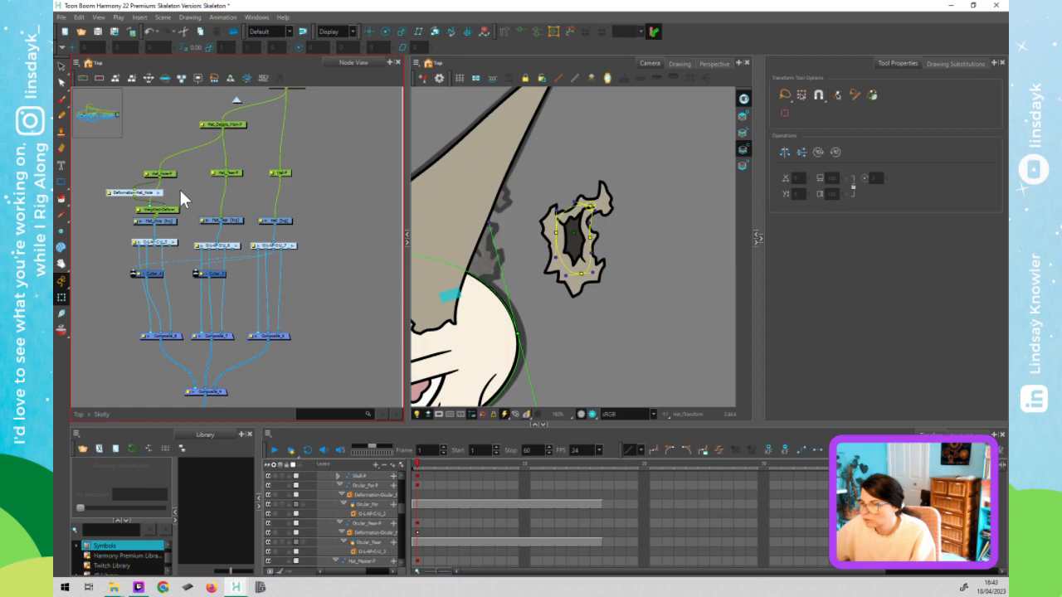
pyautogui.click(584, 262)
pyautogui.click(605, 239)
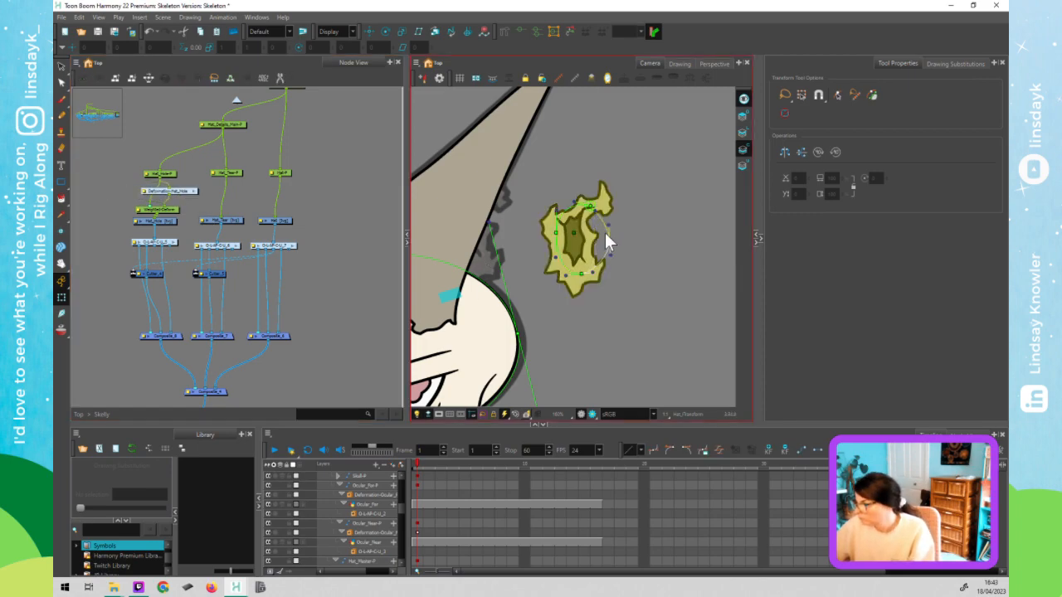
pyautogui.moveTo(556, 234); pyautogui.dragTo(573, 231)
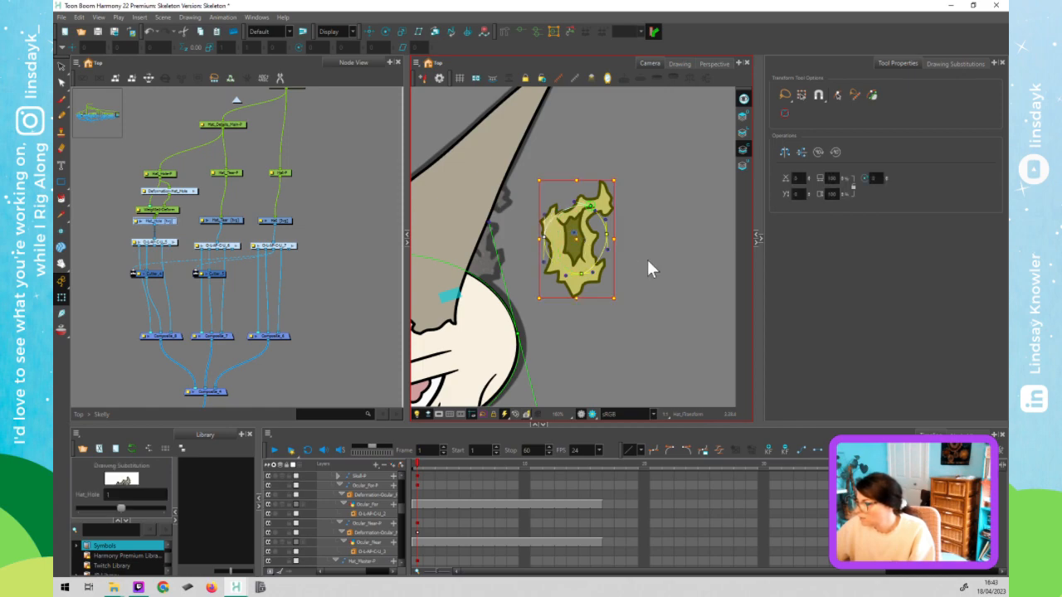
pyautogui.click(647, 256)
# - Try another wiring between Deformation-Hat_Hole, the Weighted Deform node and the Hat_Hole drawing, and test the deformation by moving the right-hand curve point
pyautogui.click(163, 208)
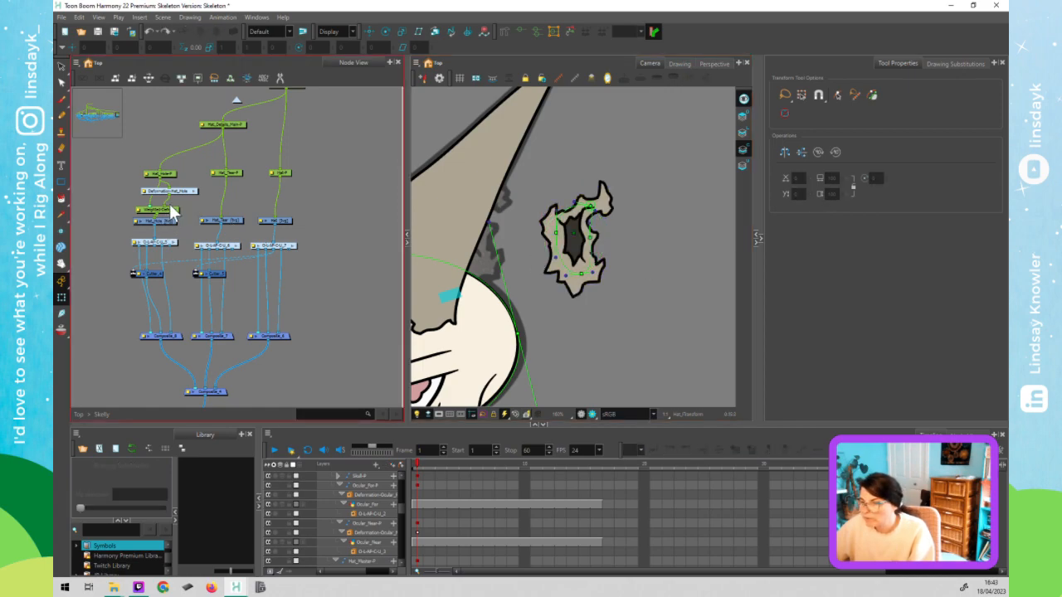
pyautogui.click(152, 213)
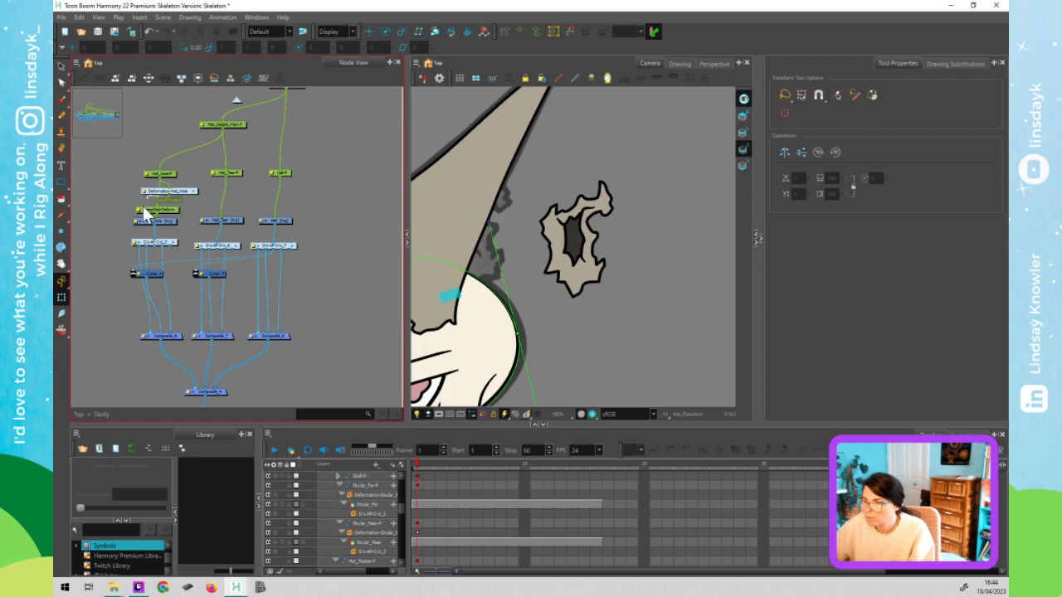
pyautogui.click(180, 189)
pyautogui.moveTo(160, 192); pyautogui.dragTo(134, 194)
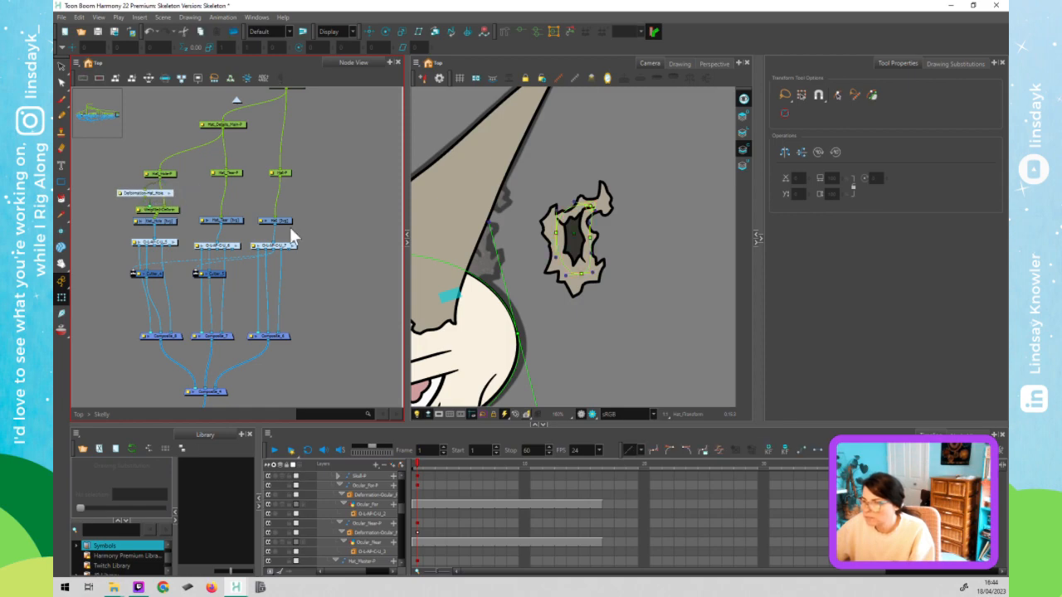
pyautogui.click(589, 238)
pyautogui.moveTo(591, 238)
pyautogui.mouseDown()
pyautogui.moveTo(604, 238)
pyautogui.moveTo(585, 245)
pyautogui.moveTo(585, 223)
pyautogui.moveTo(599, 223)
pyautogui.moveTo(596, 247)
pyautogui.moveTo(578, 245)
pyautogui.moveTo(575, 211)
pyautogui.moveTo(590, 210)
pyautogui.moveTo(568, 206)
pyautogui.mouseUp()
pyautogui.scroll(-3, 588, 246)
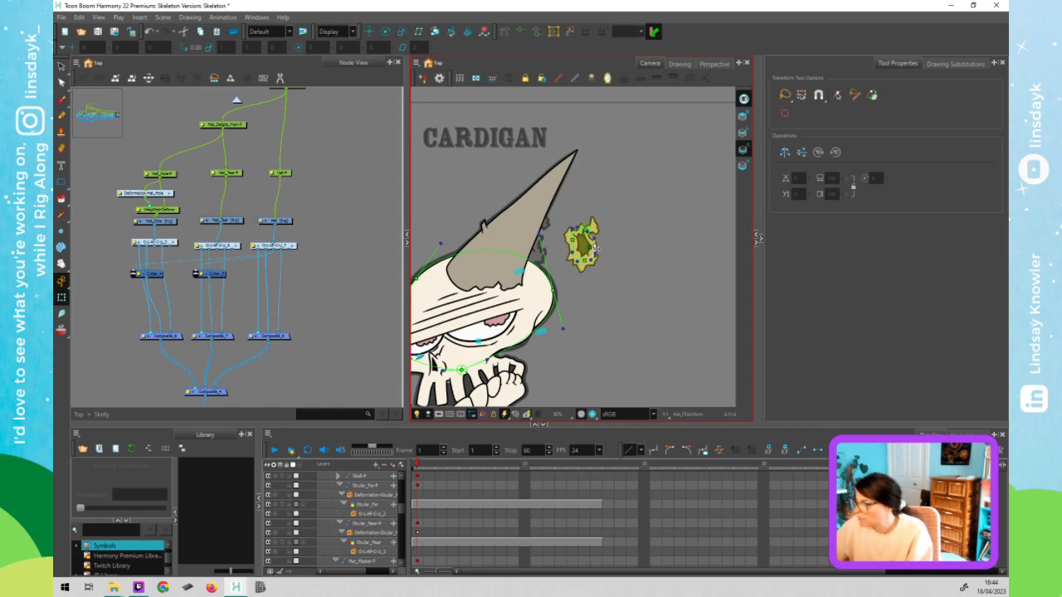
pyautogui.scroll(3, 592, 248)
# - Delete the Weighted Deform node and connect Deformation-Hat_Hole directly to the Hat_Hole drawing
pyautogui.click(190, 192)
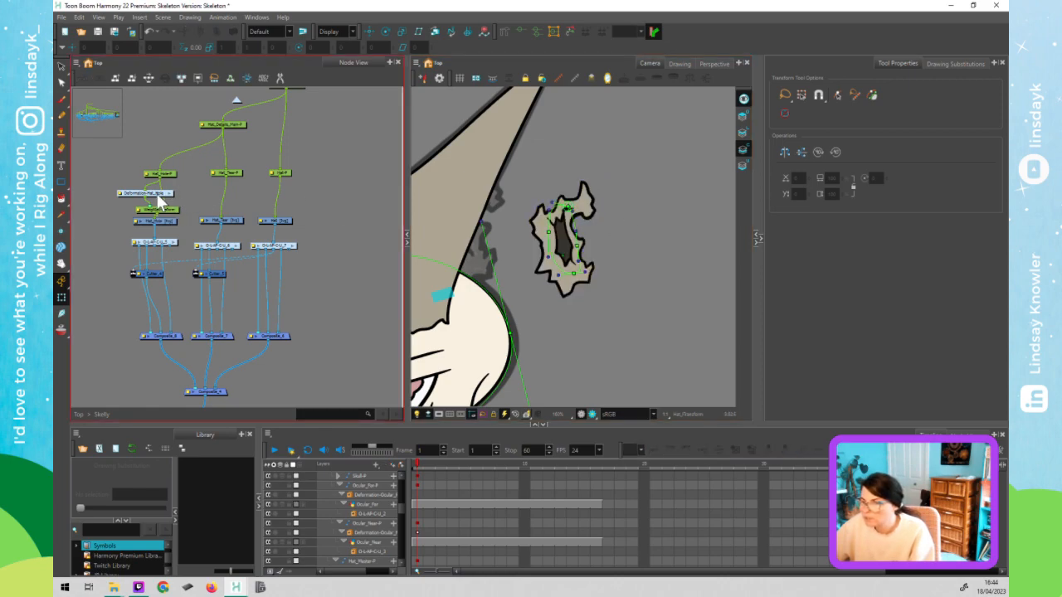
pyautogui.moveTo(155, 195); pyautogui.dragTo(172, 209)
pyautogui.click(172, 210)
pyautogui.press('Delete')
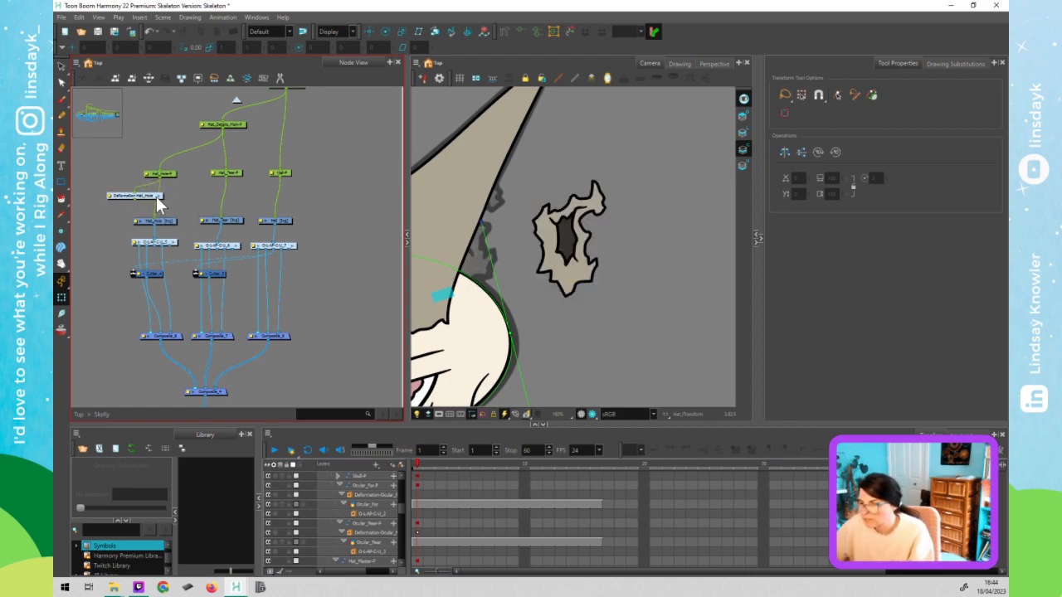
pyautogui.moveTo(135, 200); pyautogui.dragTo(156, 219)
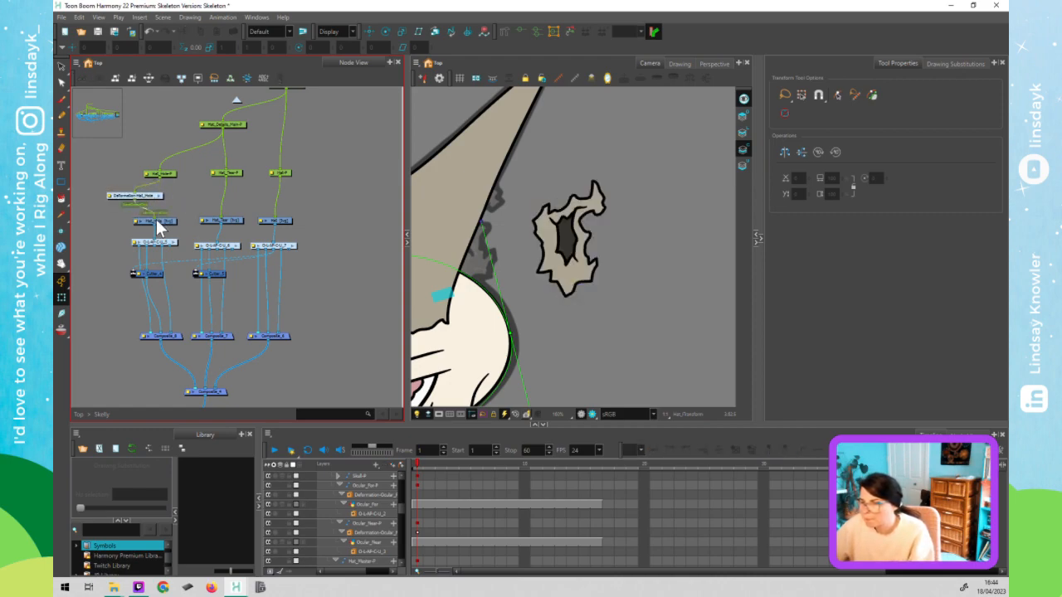
# - Test the directly connected hat-hole curve by widening the loop and pulling its points in towards the centre
pyautogui.click(576, 243)
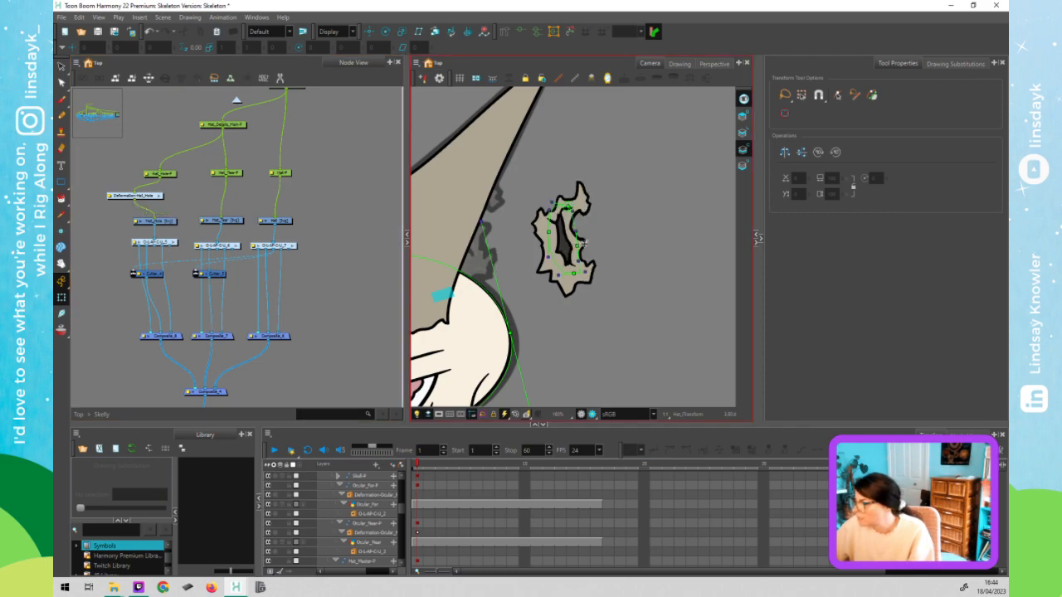
pyautogui.click(582, 234)
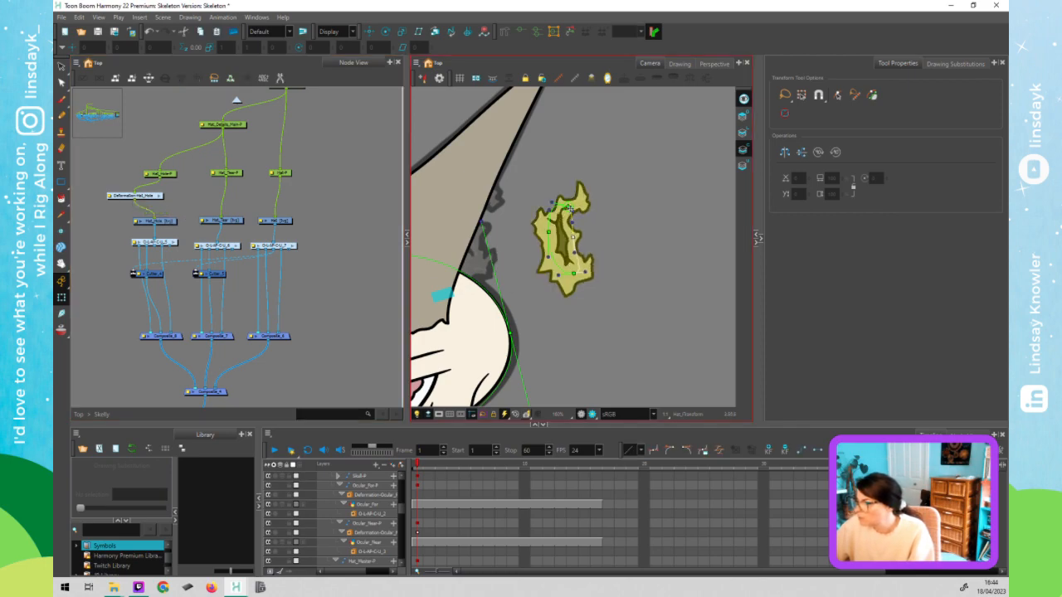
pyautogui.moveTo(570, 207); pyautogui.dragTo(533, 252)
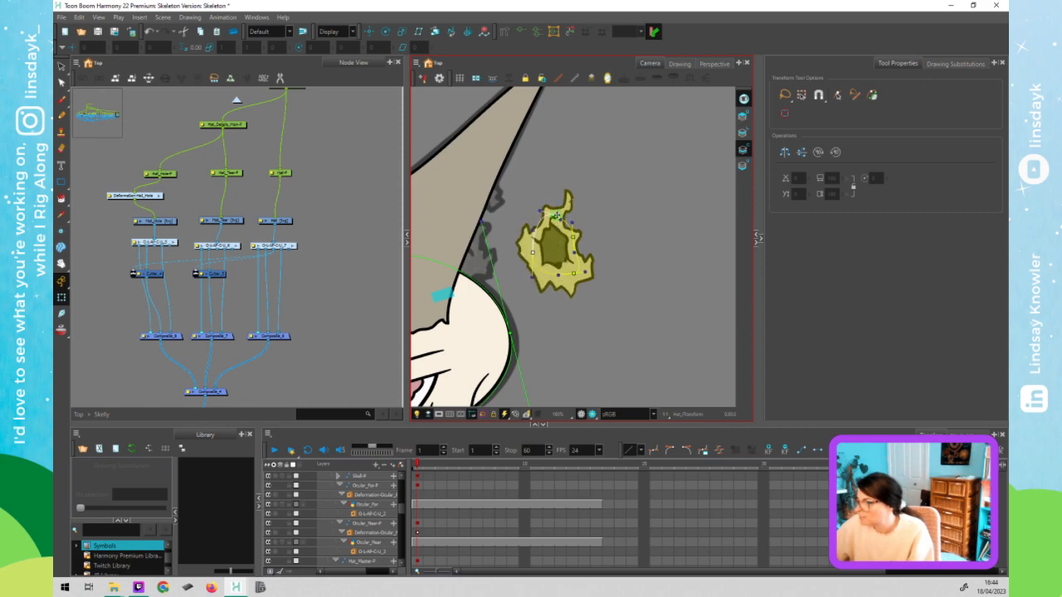
pyautogui.moveTo(556, 209); pyautogui.dragTo(553, 216)
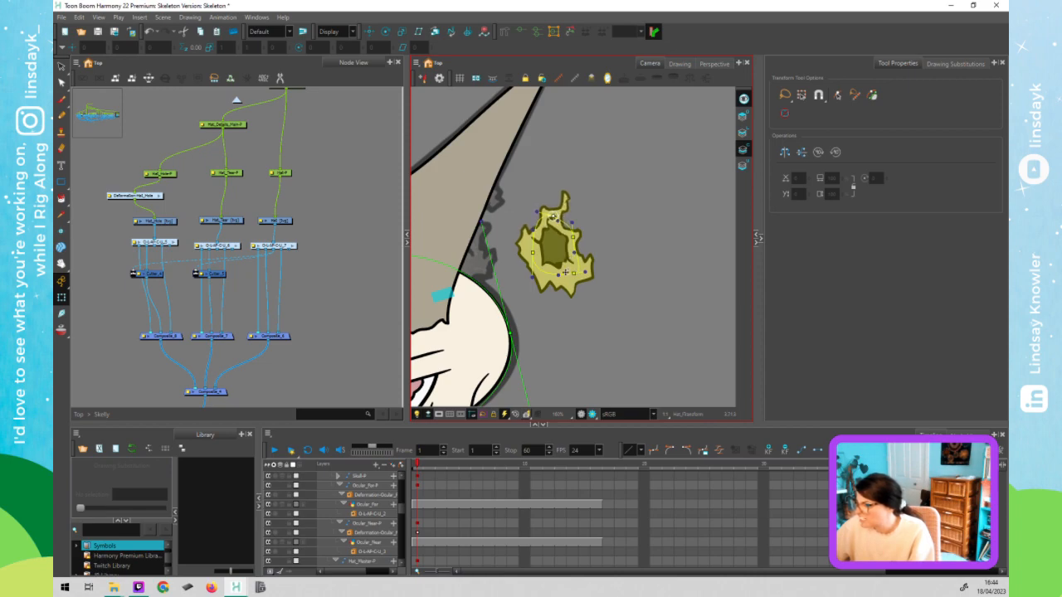
pyautogui.moveTo(565, 272); pyautogui.dragTo(549, 243)
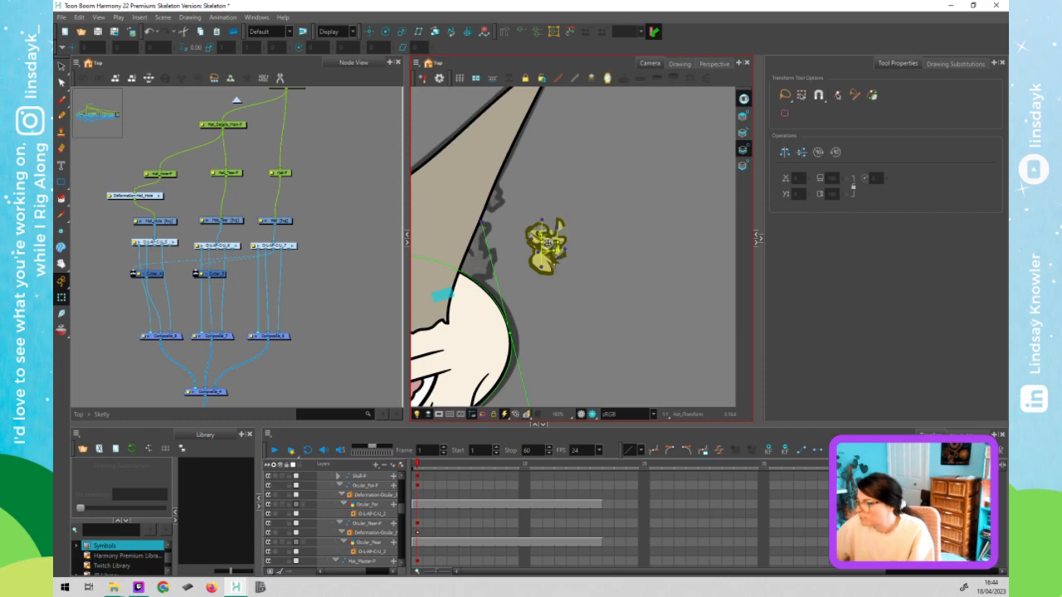
pyautogui.click(585, 275)
pyautogui.scroll(4, 547, 276)
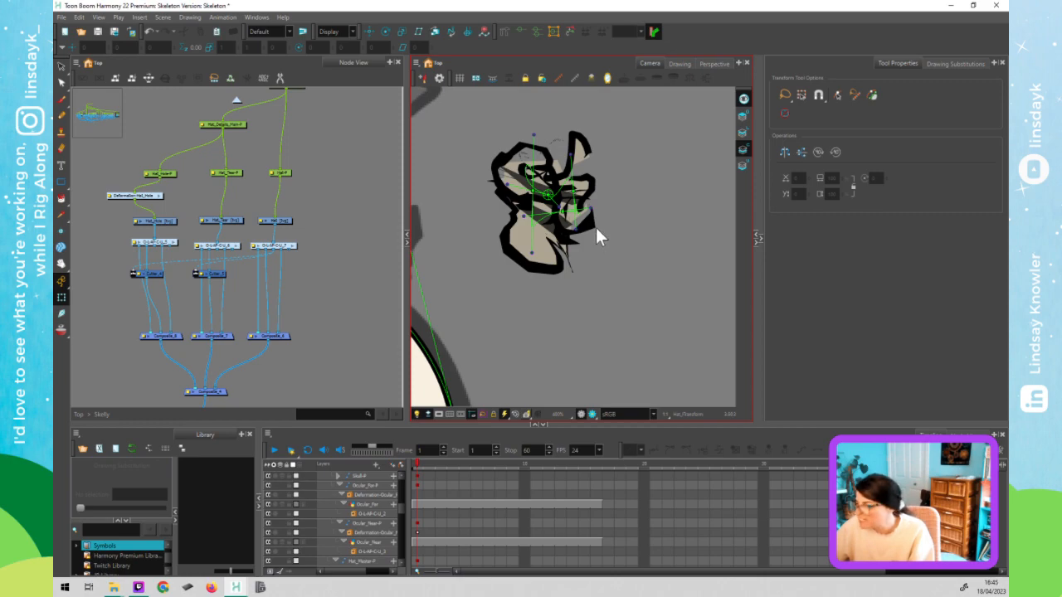
# - Reset the Deformation-Hat_Hole curve to its resting position
pyautogui.click(143, 195)
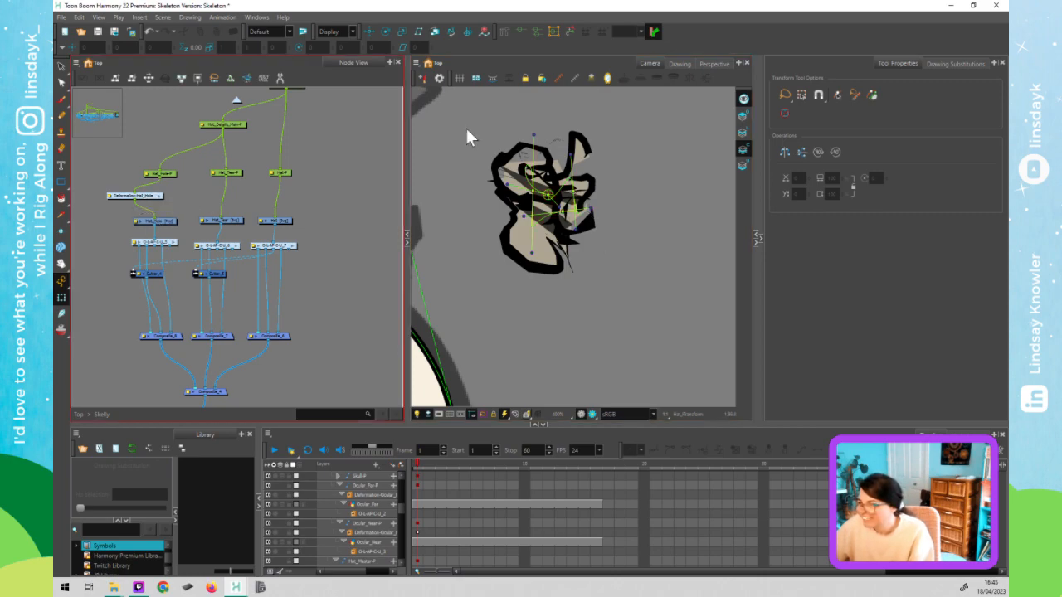
pyautogui.click(572, 29)
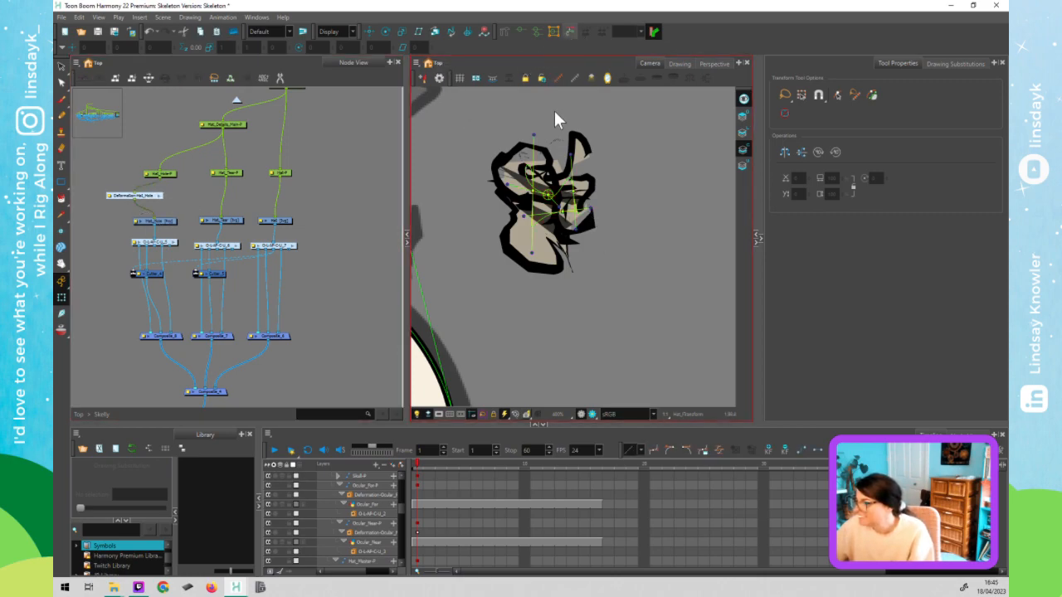
pyautogui.scroll(3, 554, 111)
# - Add a Weighted Deform node and connect it between Deformation-Hat_Hole and the Hat_Hole drawing
pyautogui.click(189, 196)
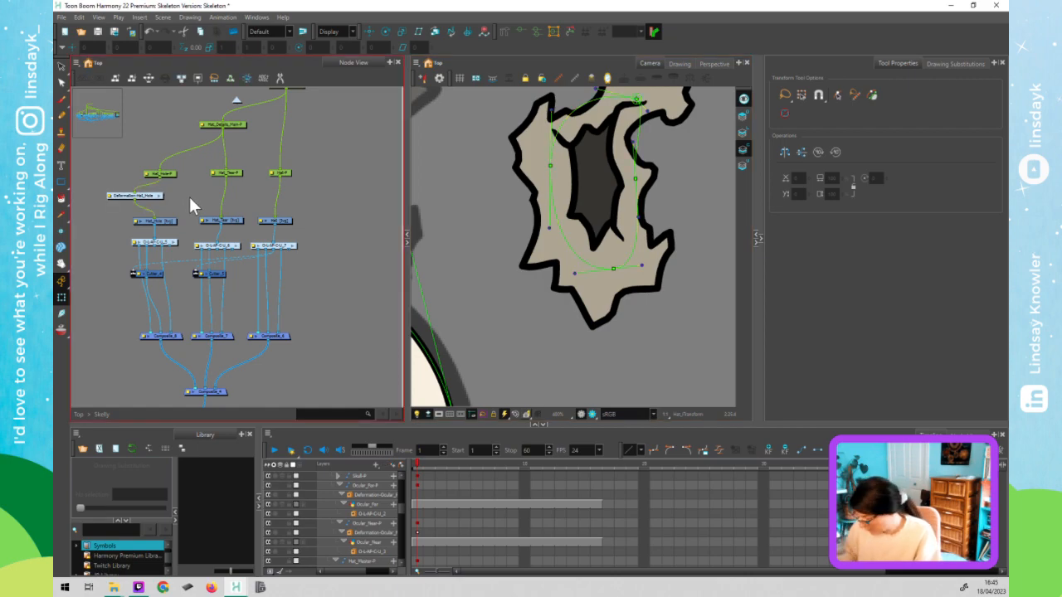
pyautogui.press('Tab')
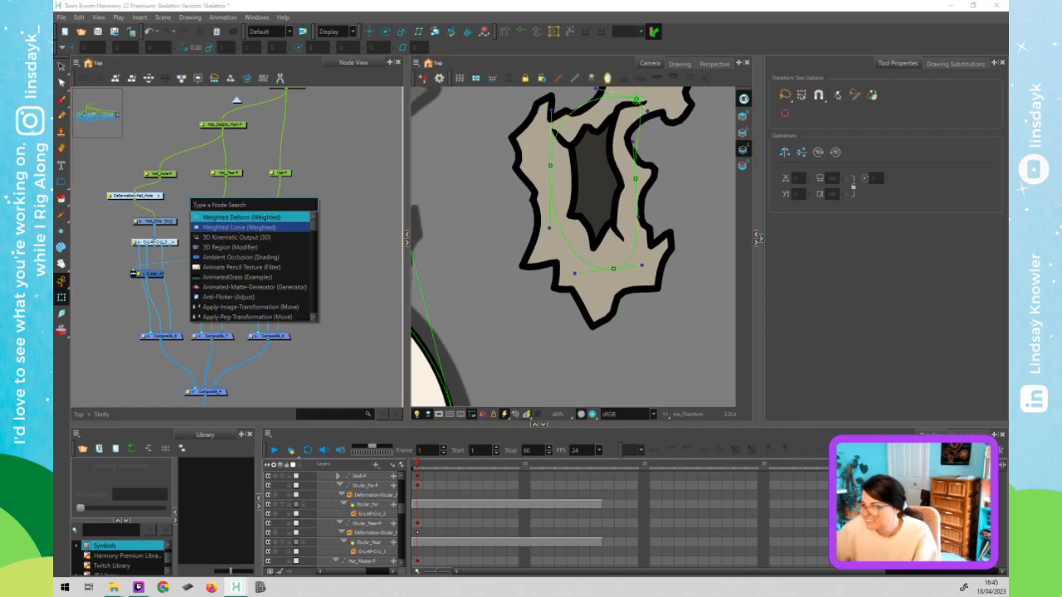
pyautogui.click(235, 216)
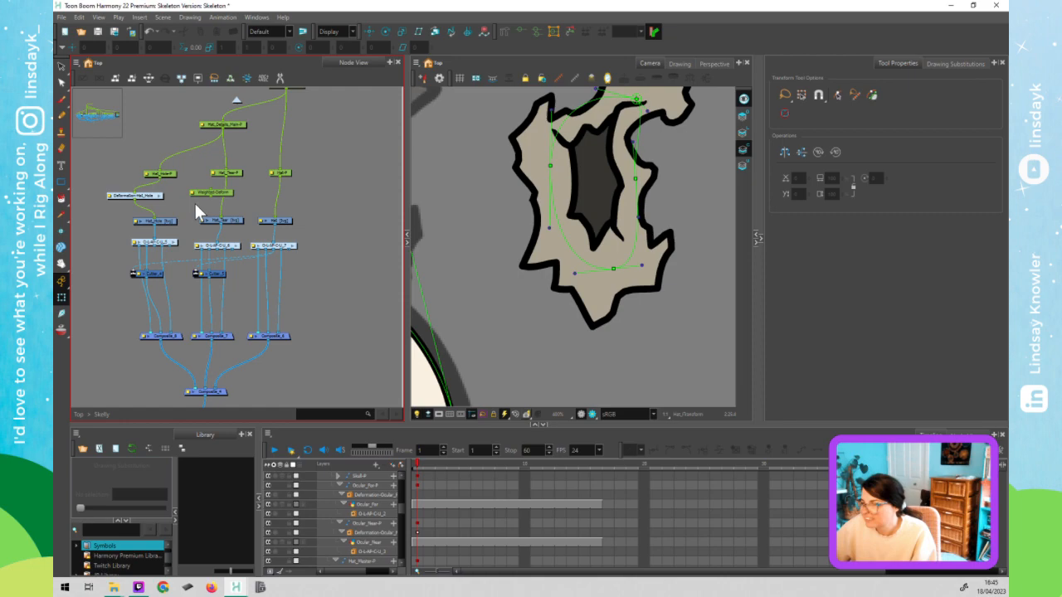
pyautogui.moveTo(231, 191); pyautogui.dragTo(190, 202)
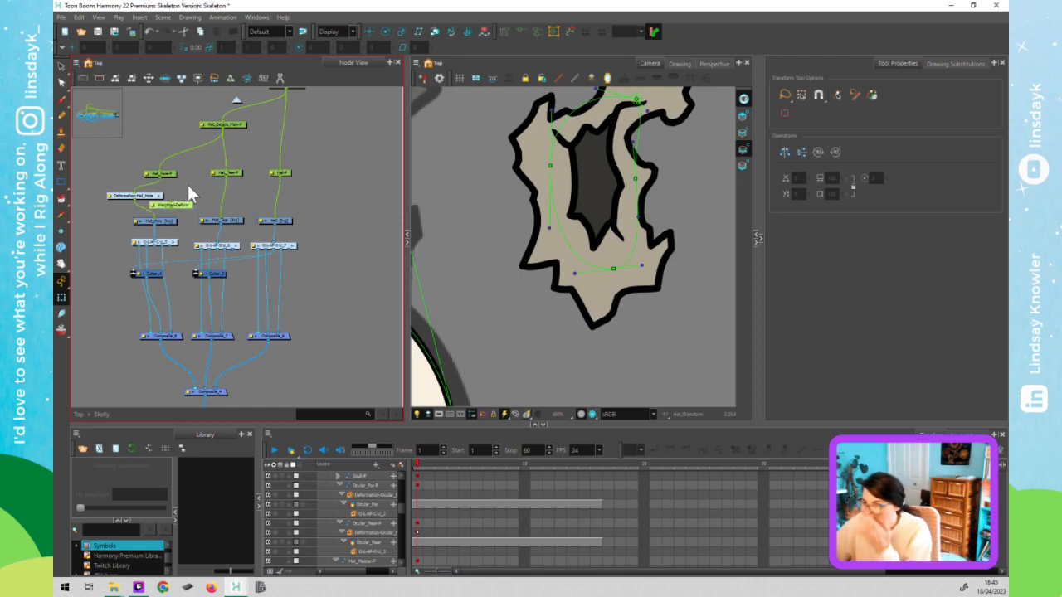
pyautogui.click(139, 197)
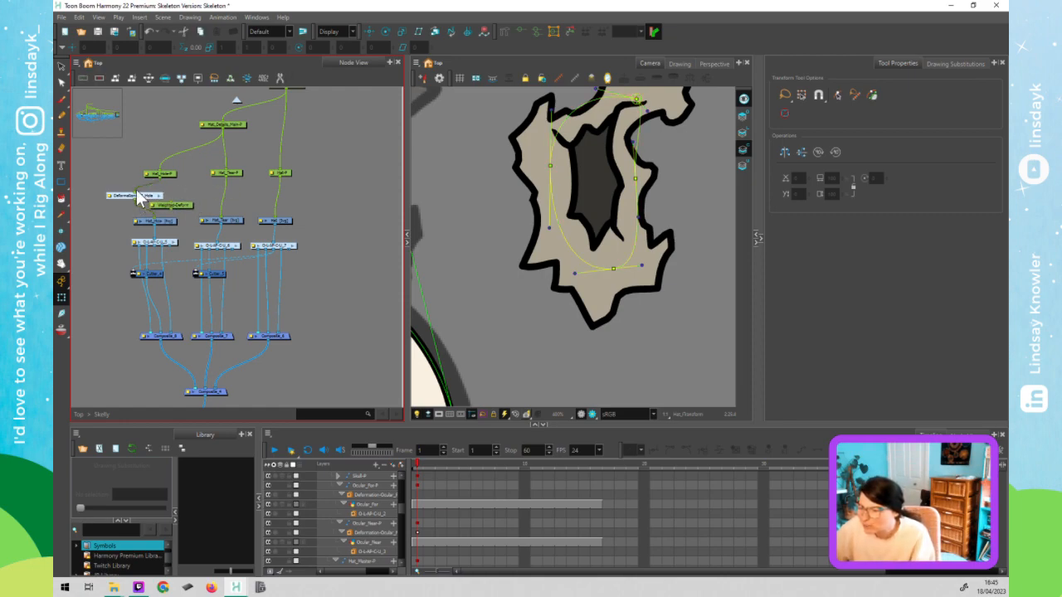
pyautogui.moveTo(138, 193)
pyautogui.mouseDown()
pyautogui.moveTo(128, 187)
pyautogui.moveTo(179, 204)
pyautogui.moveTo(154, 218)
pyautogui.mouseUp()
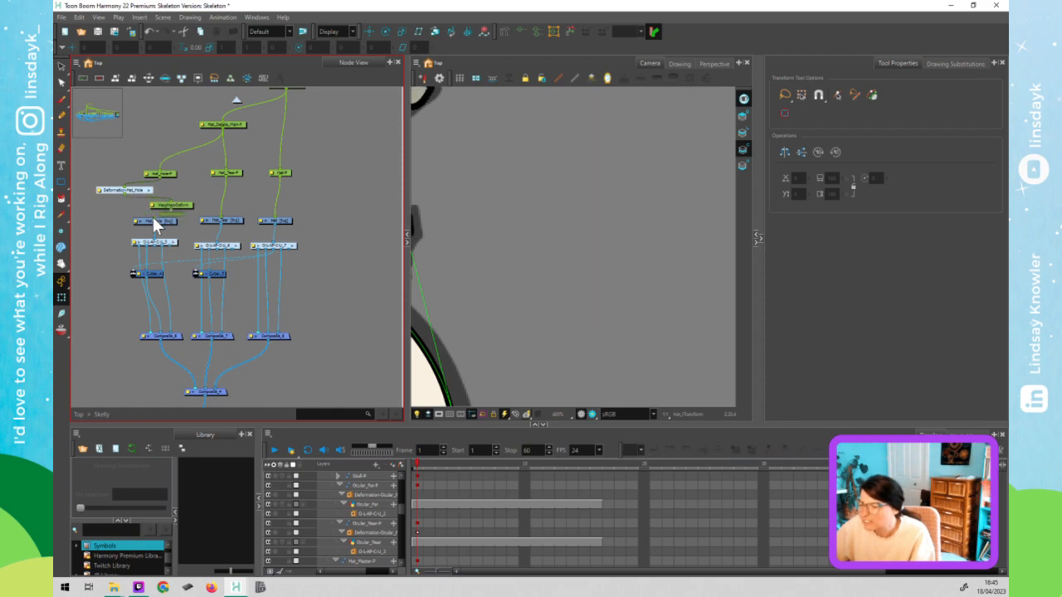
pyautogui.moveTo(159, 176); pyautogui.dragTo(162, 203)
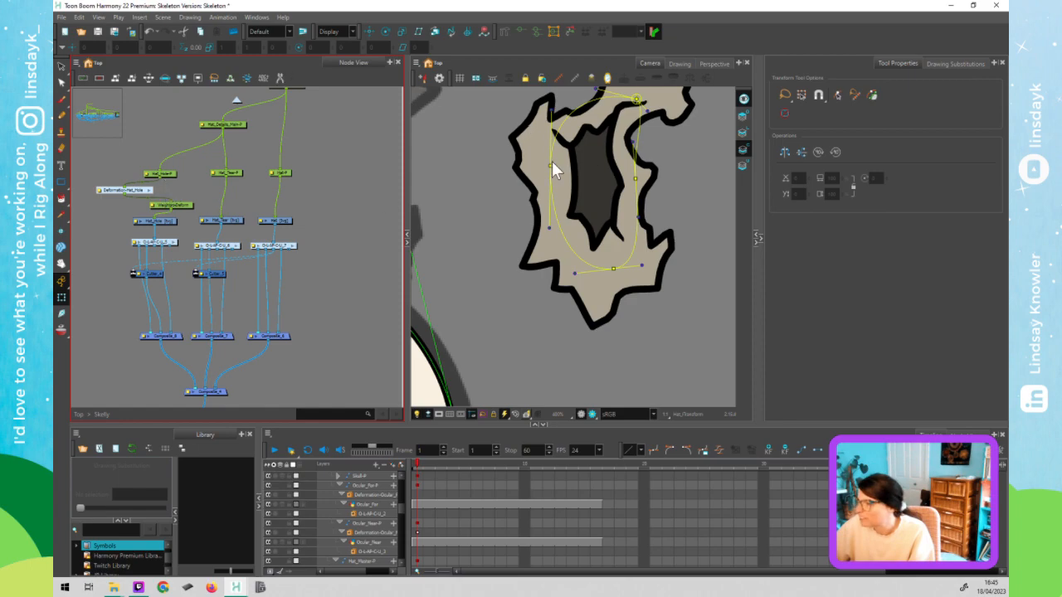
# - Connect the hat-hole peg to the Weighted Deform node as well, and test the wiring by pulling the left-hand point of the curve
pyautogui.moveTo(549, 164); pyautogui.dragTo(519, 167)
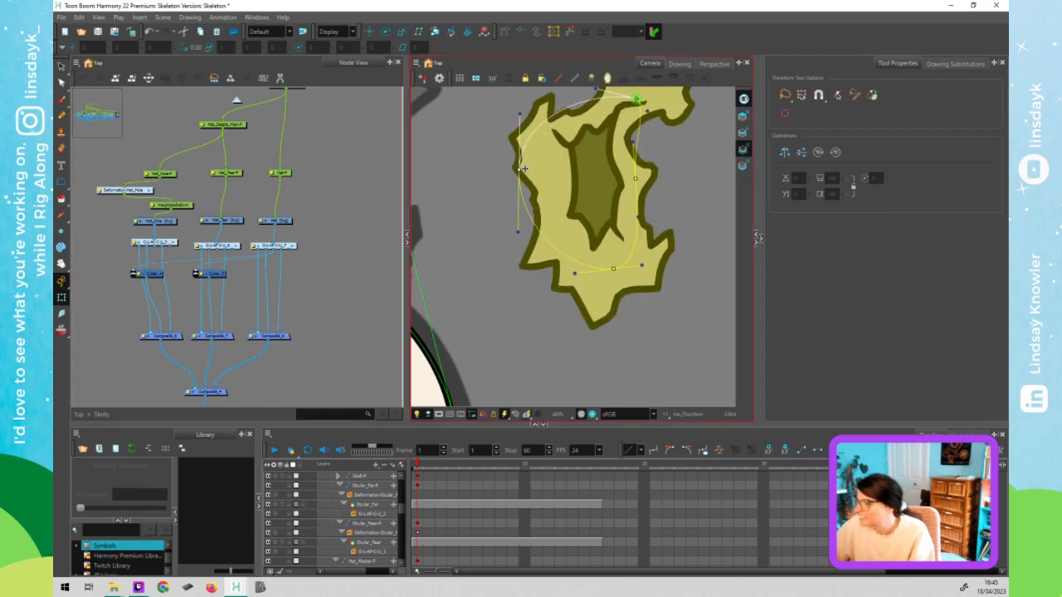
pyautogui.hotkey('ctrl', 'z')
pyautogui.click(166, 181)
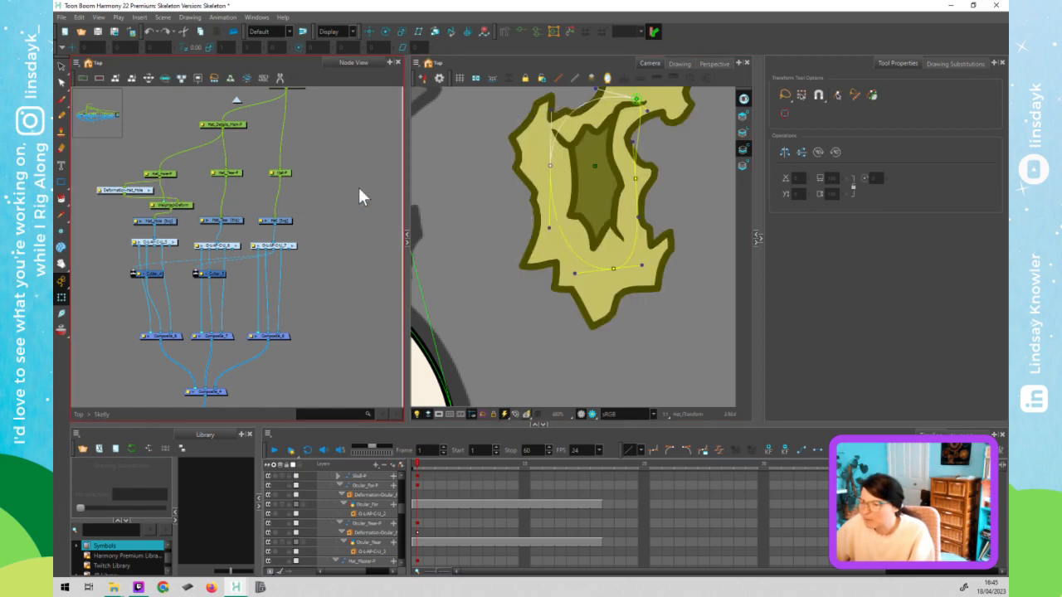
pyautogui.moveTo(550, 165); pyautogui.dragTo(535, 173)
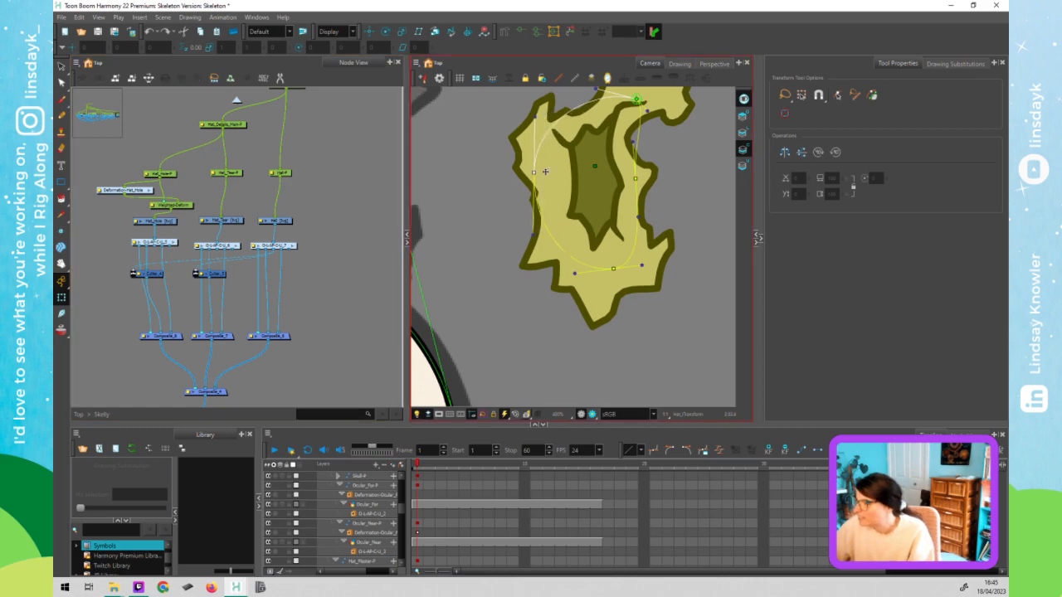
# - Test the hat-hole curve again by pulling its left-hand point outward, and undo the pull
pyautogui.hotkey('ctrl', 'z')
pyautogui.click(135, 170)
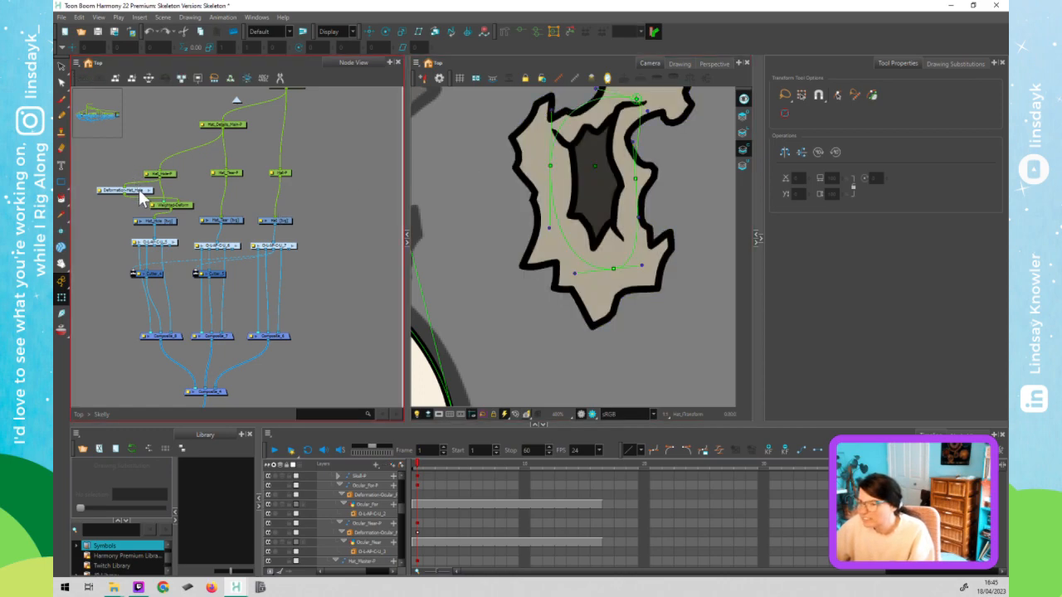
pyautogui.click(550, 164)
pyautogui.moveTo(536, 166); pyautogui.dragTo(534, 167)
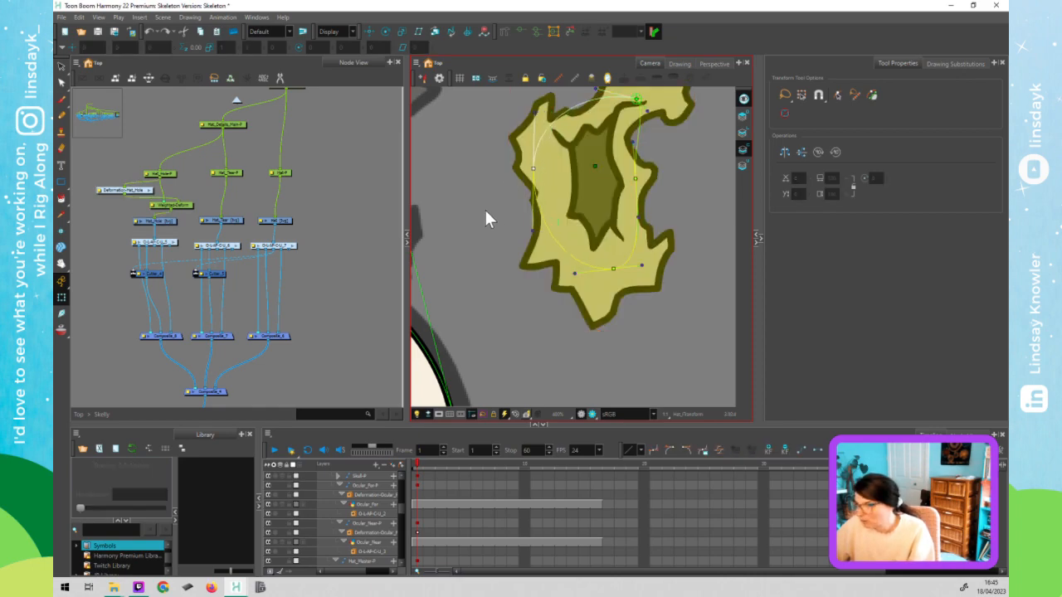
pyautogui.hotkey('ctrl', 'z')
# - Move the Weighted Deform node into line directly above the Hat_Hole drawing node, and view the whole hat hole
pyautogui.click(183, 206)
pyautogui.moveTo(185, 209); pyautogui.dragTo(168, 212)
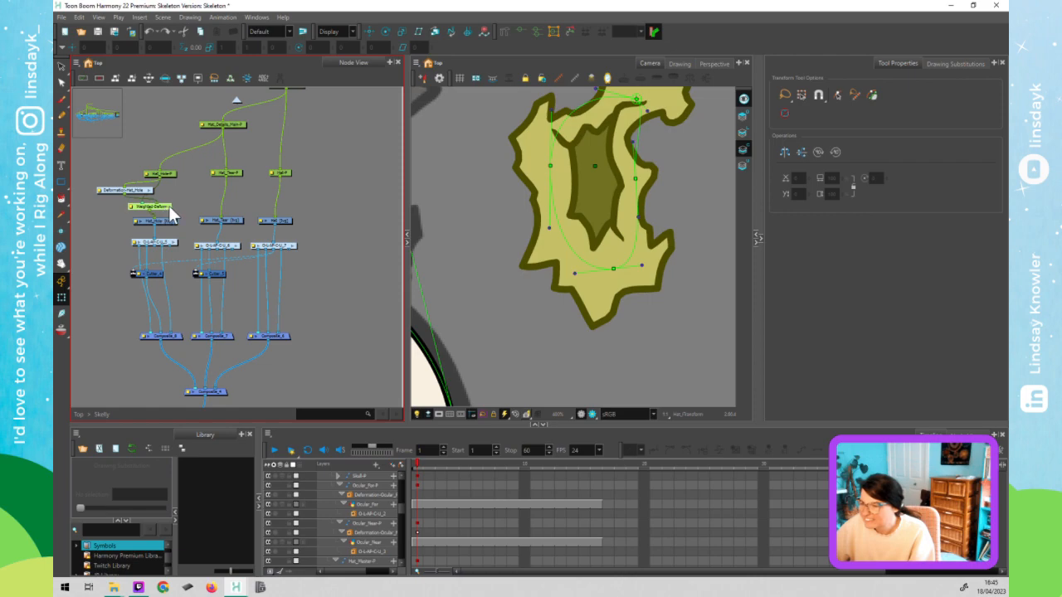
pyautogui.click(468, 215)
pyautogui.scroll(-3, 471, 218)
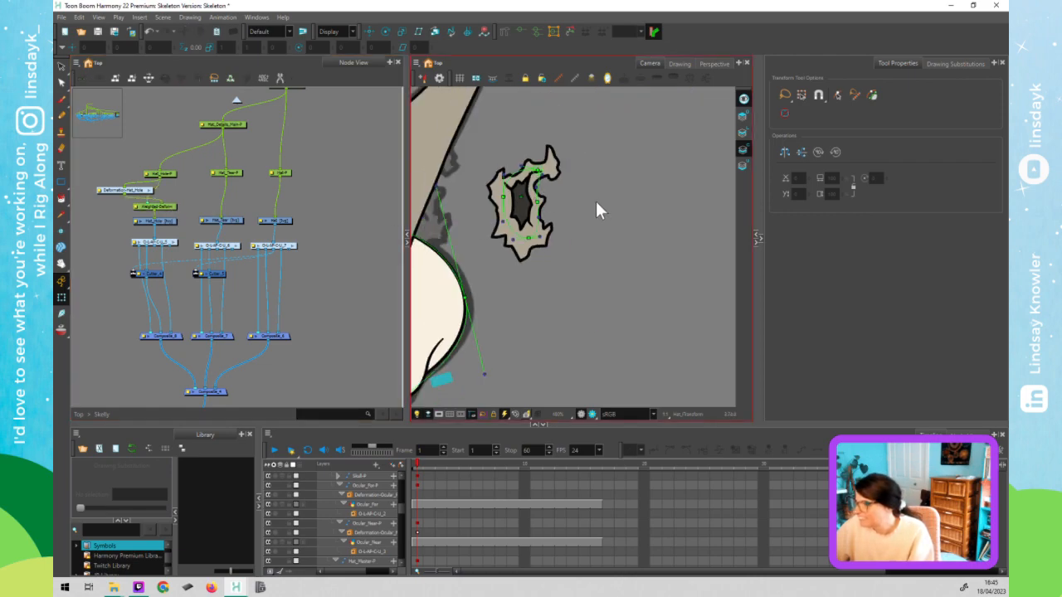
pyautogui.click(542, 167)
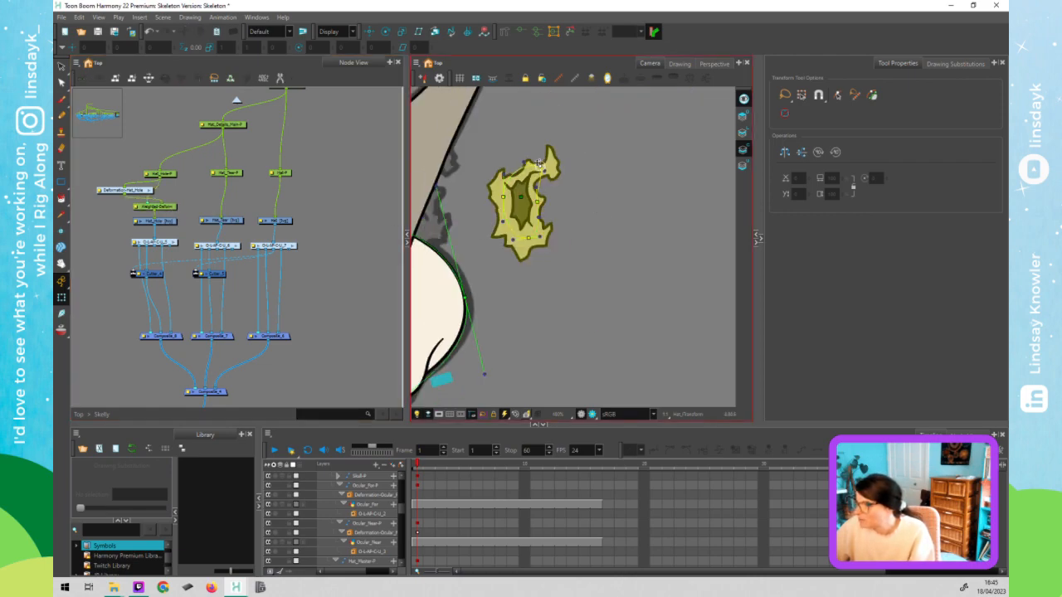
# - Rewire the Weighted Deform node's inputs from the hat-hole peg and Deformation-Hat_Hole
pyautogui.click(164, 209)
pyautogui.click(160, 194)
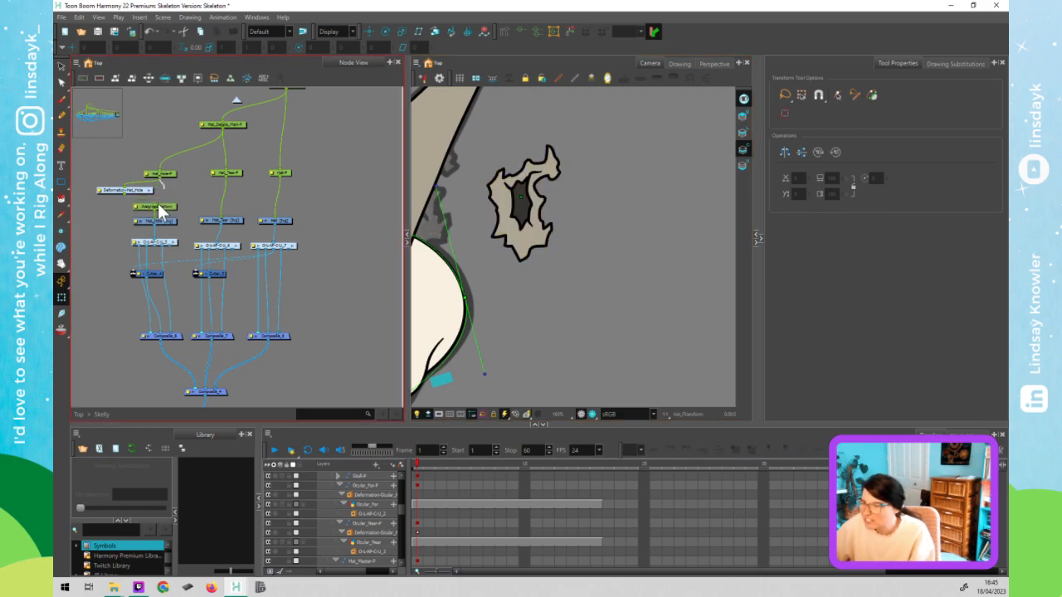
pyautogui.moveTo(152, 201); pyautogui.dragTo(162, 177)
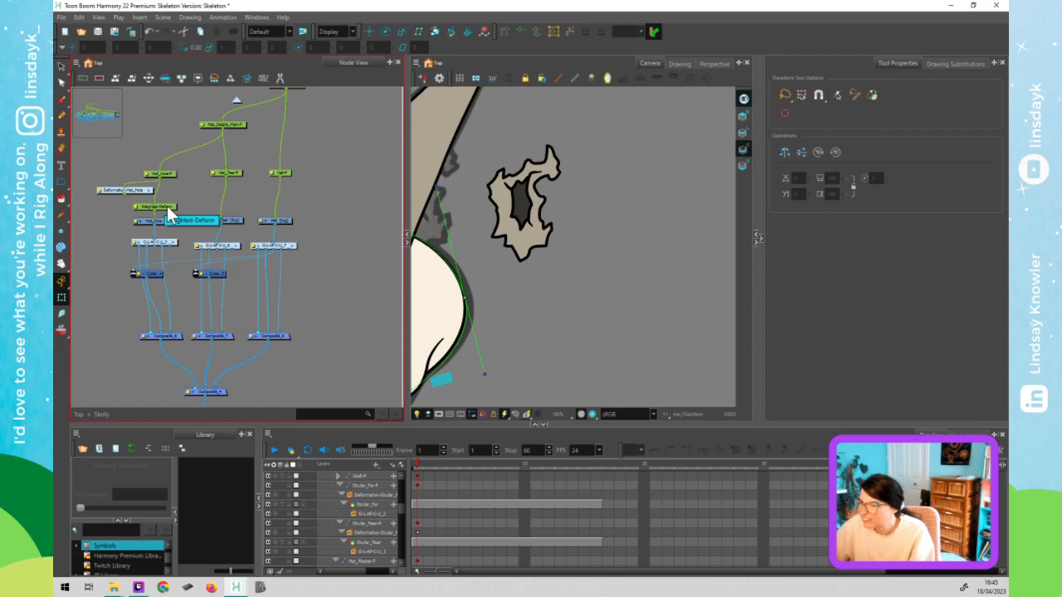
pyautogui.moveTo(125, 195); pyautogui.dragTo(151, 205)
# - Test the rewired deformer by pulling the left side of the hat-hole curve in towards the centre
pyautogui.click(533, 203)
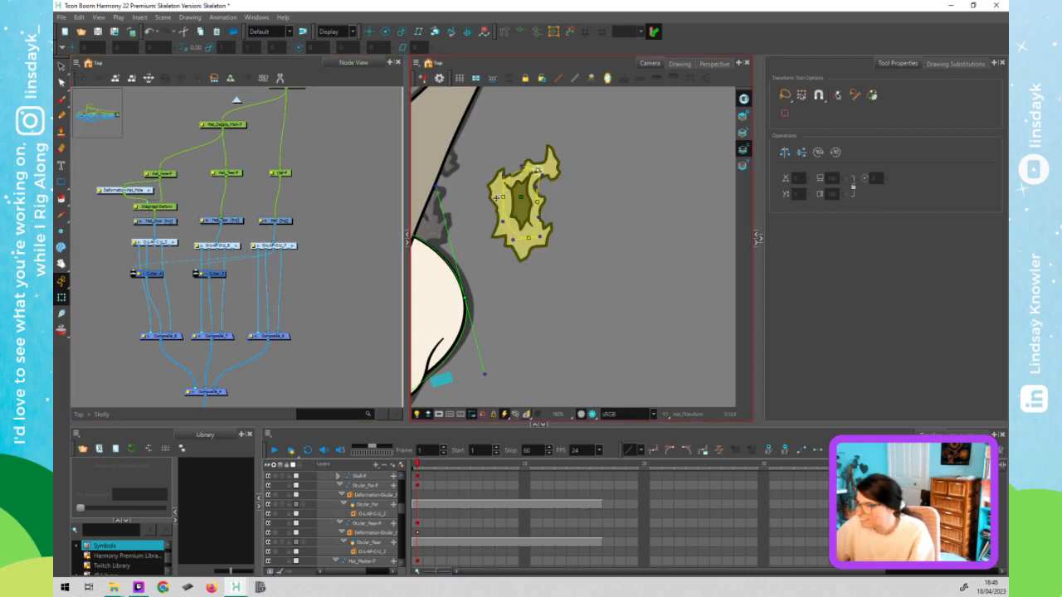
pyautogui.moveTo(497, 198); pyautogui.dragTo(535, 174)
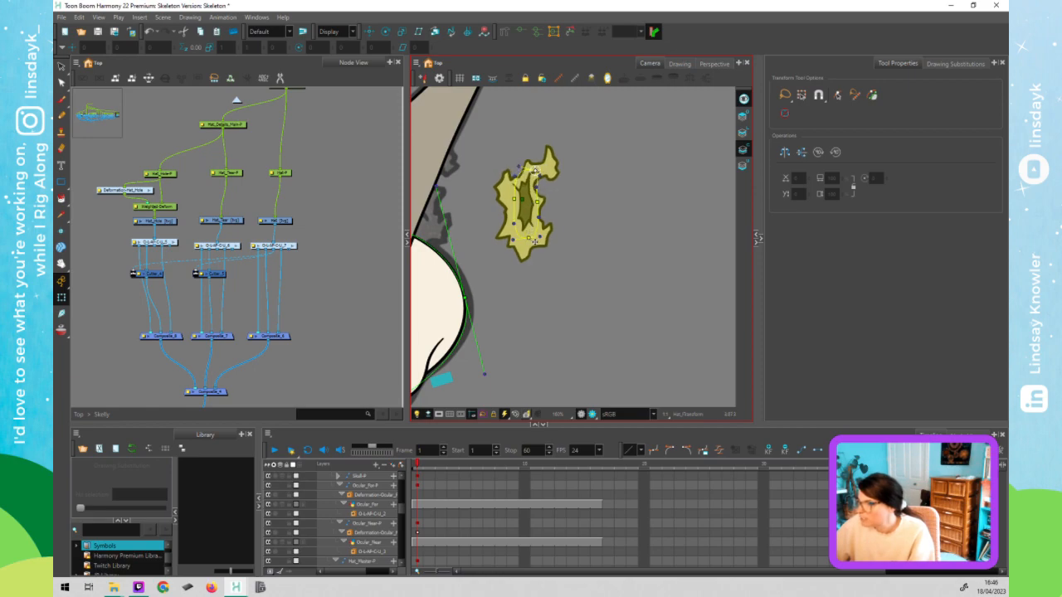
pyautogui.moveTo(537, 233); pyautogui.dragTo(529, 211)
# - Reset the Deformation-Hat_Hole curve to its resting position and return to the Transform tool
pyautogui.click(138, 198)
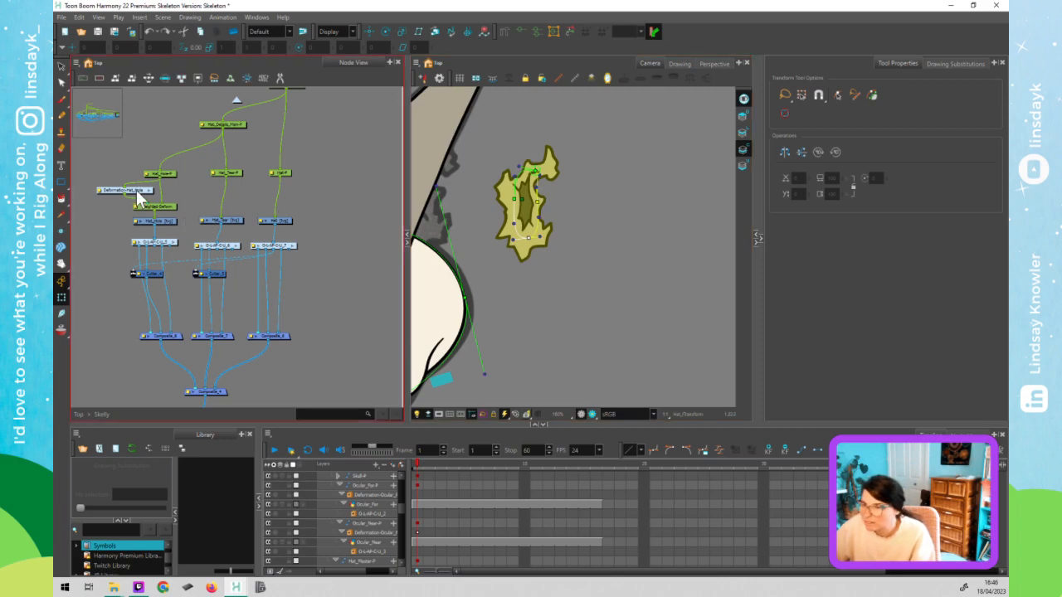
pyautogui.click(501, 31)
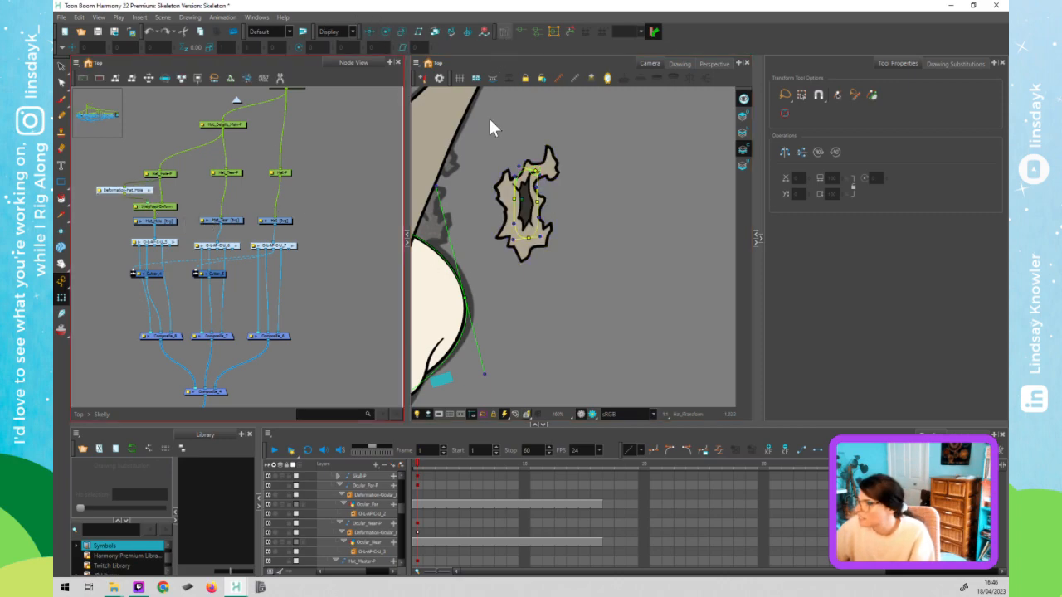
pyautogui.hotkey('alt', '4')
pyautogui.click(123, 193)
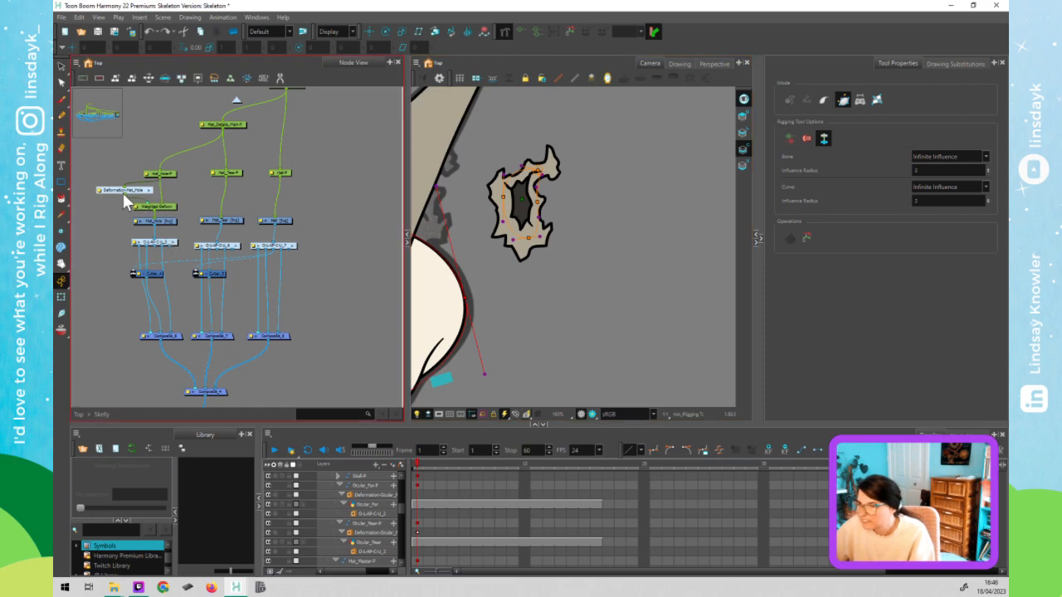
pyautogui.click(572, 33)
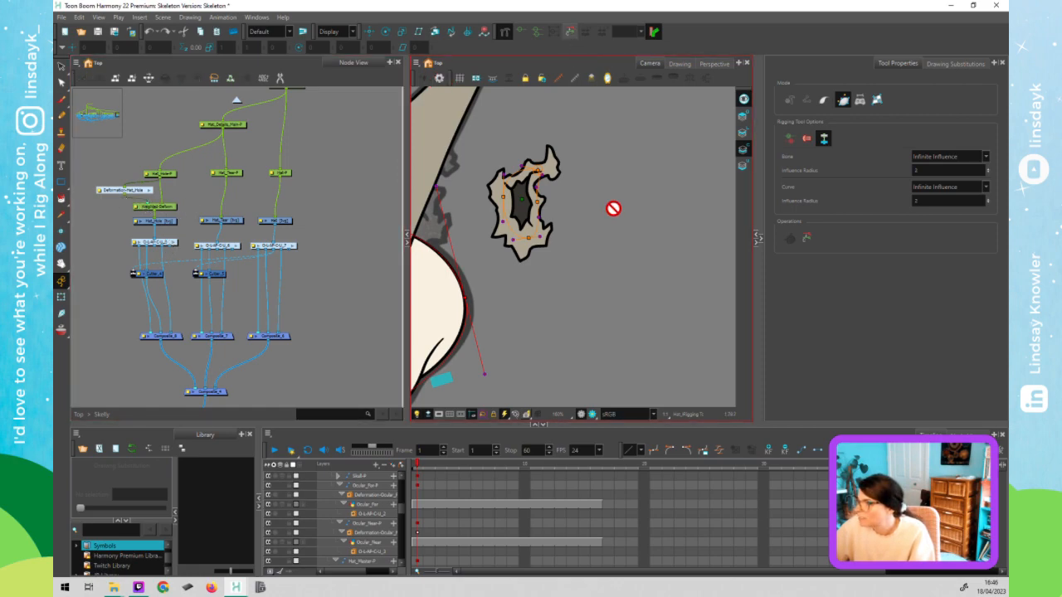
pyautogui.hotkey('shift', 't')
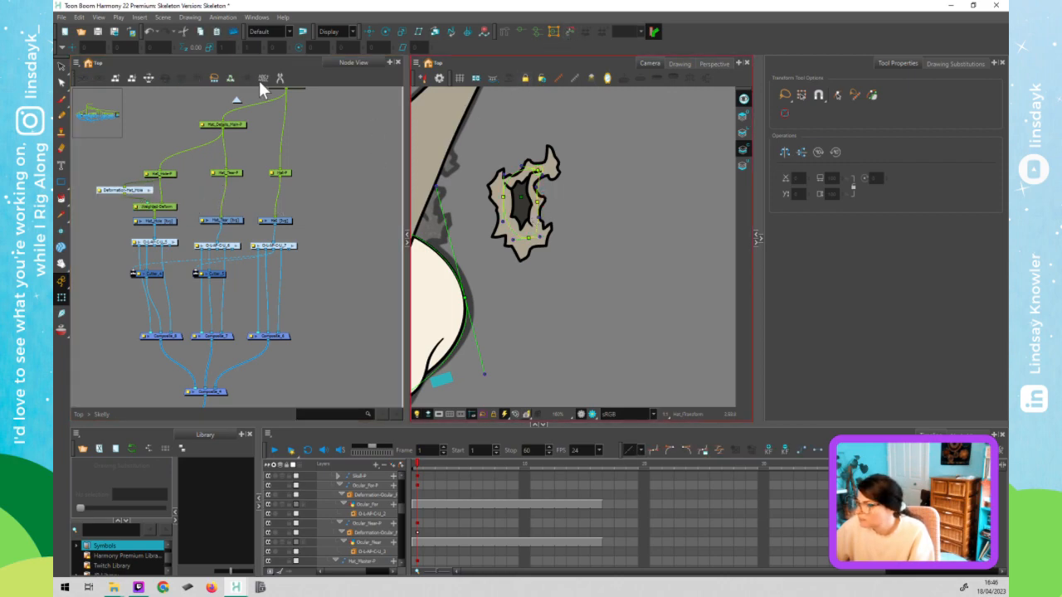
# - With the Rigging tool, shift the hat-hole curve's points around the loop so its start sits at the hole's right-hand opening
pyautogui.click(504, 31)
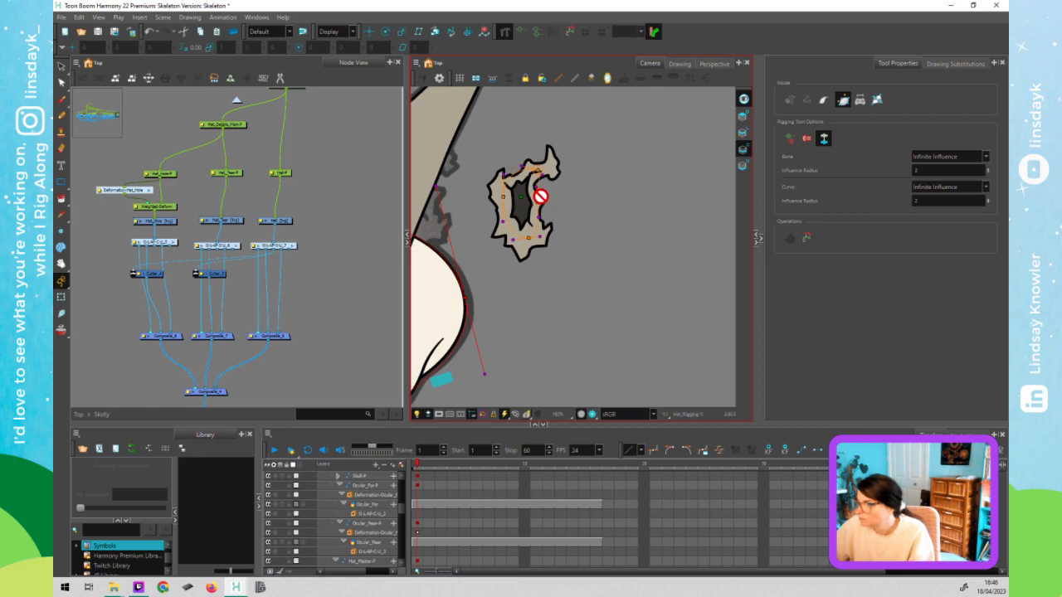
pyautogui.moveTo(552, 212)
pyautogui.mouseDown()
pyautogui.moveTo(558, 220)
pyautogui.moveTo(483, 233)
pyautogui.moveTo(555, 234)
pyautogui.moveTo(535, 240)
pyautogui.mouseUp()
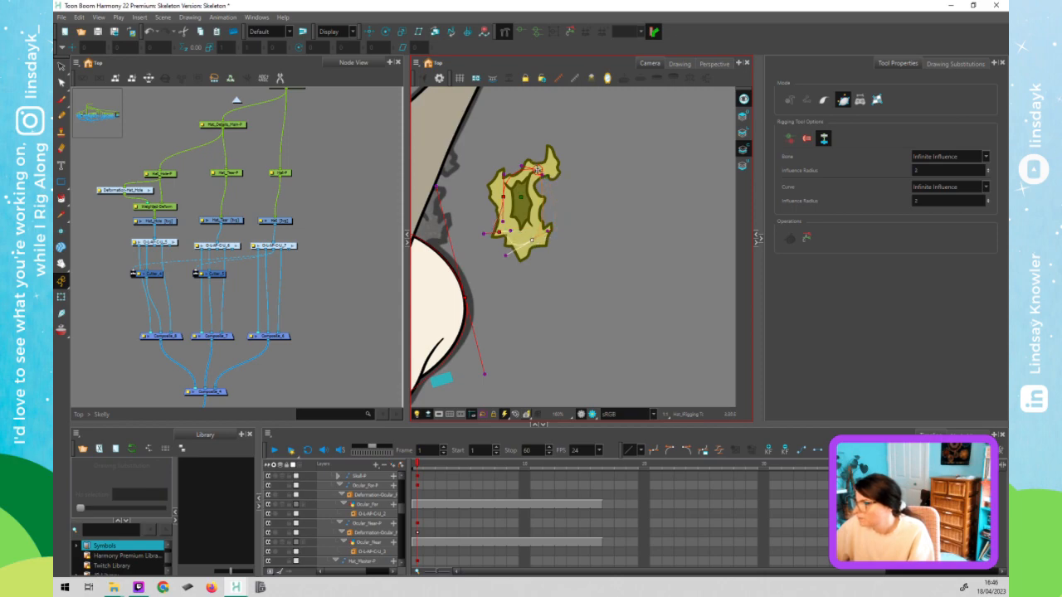
pyautogui.moveTo(537, 169); pyautogui.dragTo(552, 202)
pyautogui.click(554, 200)
pyautogui.click(552, 204)
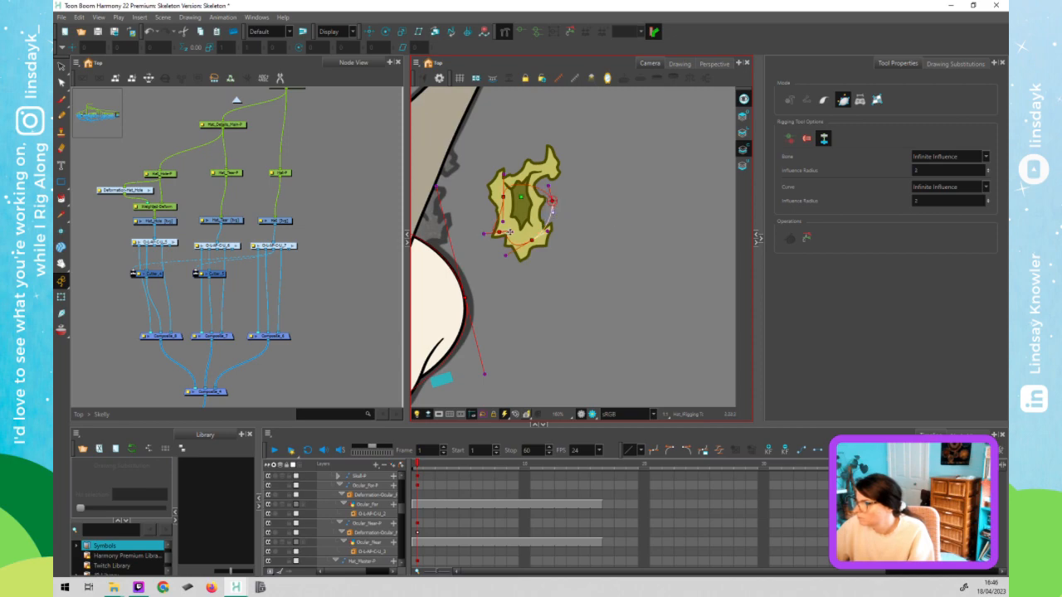
# - Reposition the remaining hat-hole curve points at the top and left of the hole, adjusting their handles to follow the loop
pyautogui.moveTo(511, 232); pyautogui.dragTo(501, 249)
pyautogui.moveTo(509, 182); pyautogui.dragTo(535, 172)
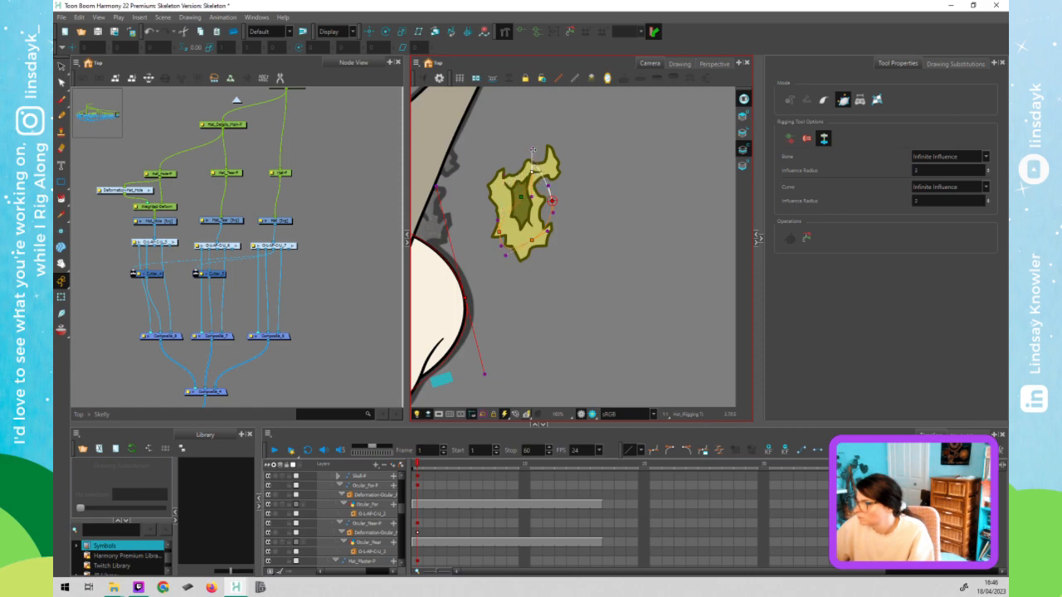
pyautogui.moveTo(531, 150); pyautogui.dragTo(547, 170)
pyautogui.moveTo(501, 218); pyautogui.dragTo(502, 194)
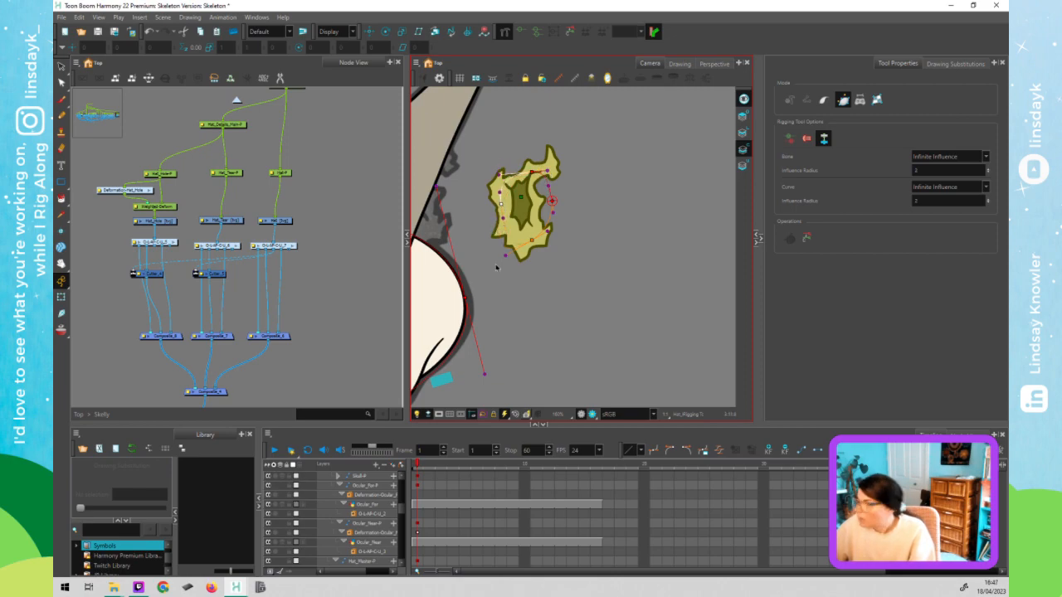
# - Refine the hat-hole rest curve by adjusting the bottom and top handles and nudging the right-hand start point inward
pyautogui.moveTo(505, 255); pyautogui.dragTo(524, 239)
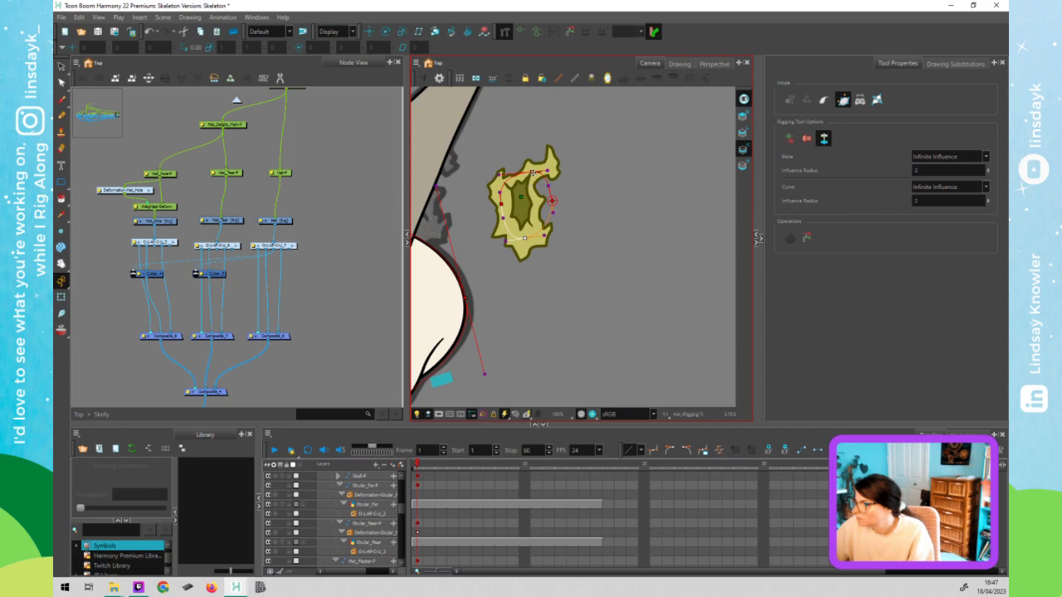
pyautogui.click(531, 172)
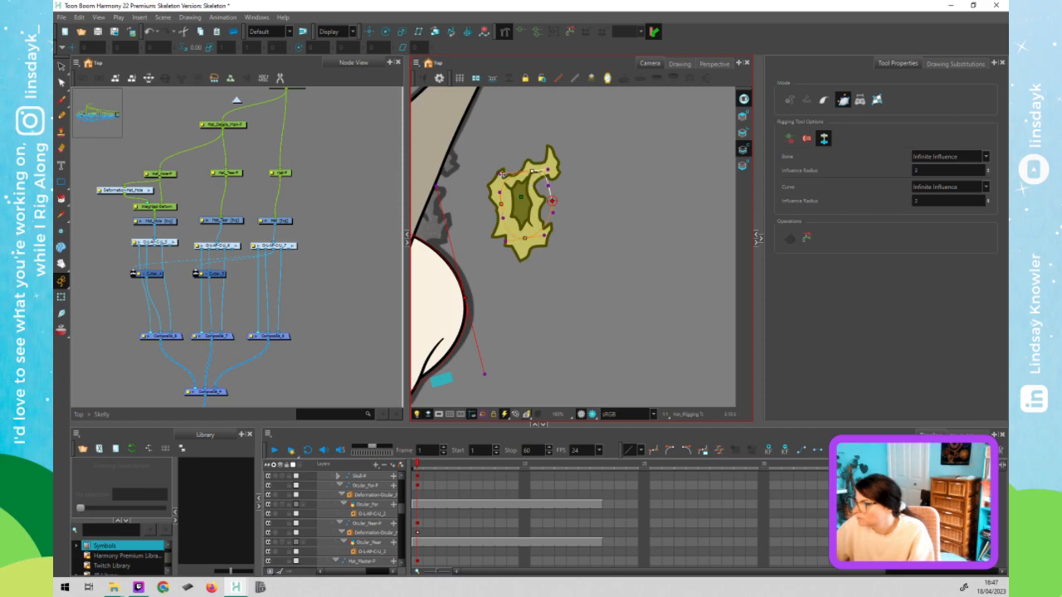
pyautogui.moveTo(513, 176); pyautogui.dragTo(513, 169)
pyautogui.click(549, 201)
pyautogui.moveTo(549, 201)
pyautogui.mouseDown()
pyautogui.moveTo(541, 185)
pyautogui.moveTo(549, 201)
pyautogui.mouseUp()
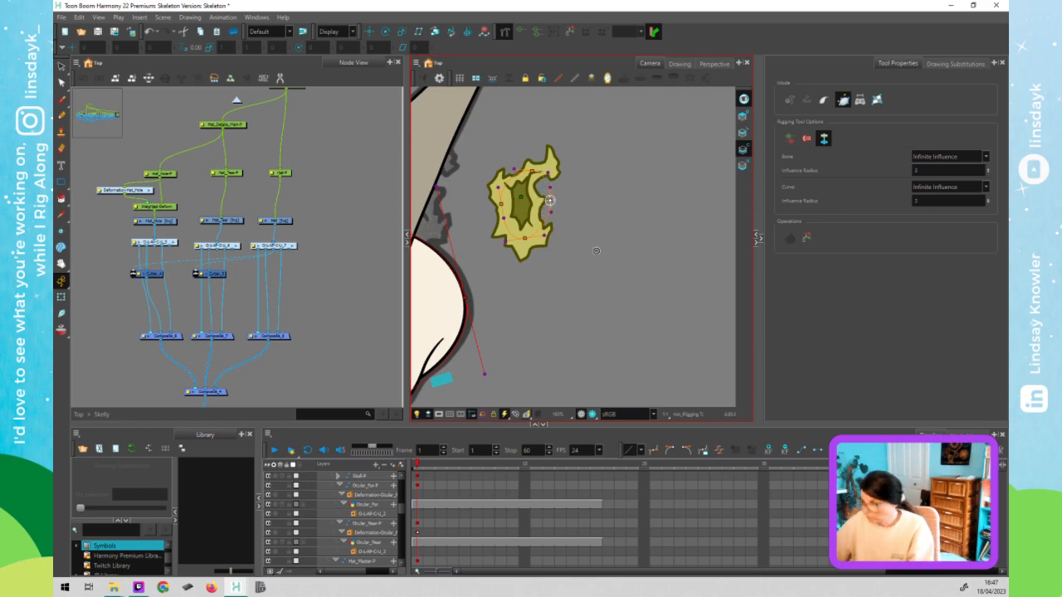
# - Test the hat hole's deformer by moving its bottom, left and right curve points, and restore the curve to its rest shape
pyautogui.hotkey('shift', 't')
pyautogui.moveTo(531, 253)
pyautogui.mouseDown()
pyautogui.moveTo(536, 243)
pyautogui.moveTo(520, 227)
pyautogui.moveTo(536, 246)
pyautogui.mouseUp()
pyautogui.moveTo(500, 203); pyautogui.dragTo(496, 209)
pyautogui.moveTo(538, 166); pyautogui.dragTo(548, 191)
pyautogui.click(555, 218)
pyautogui.hotkey('ctrl', 'z')
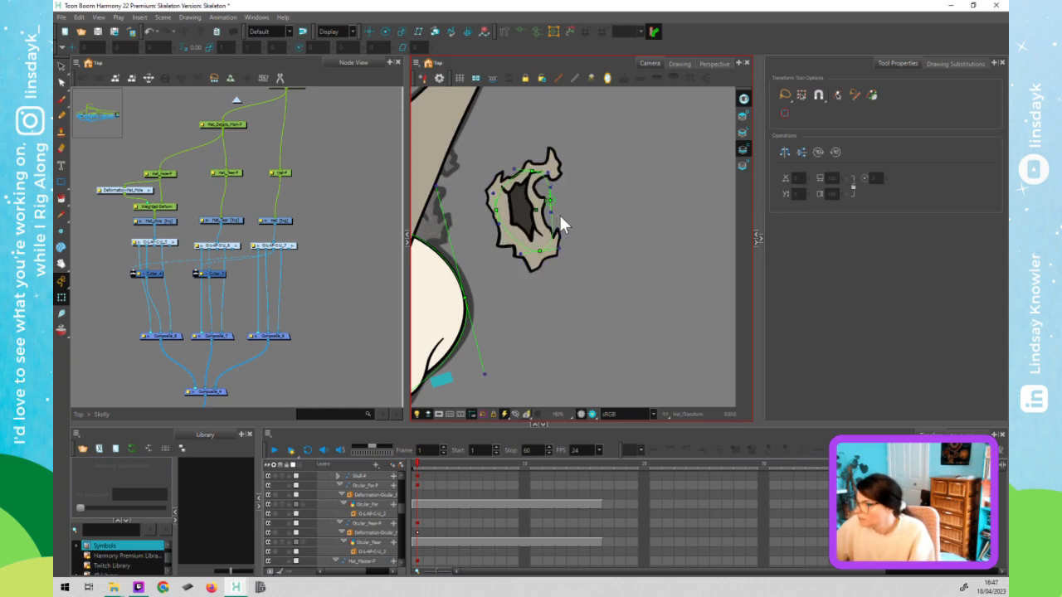
pyautogui.hotkey('ctrl', 'z')
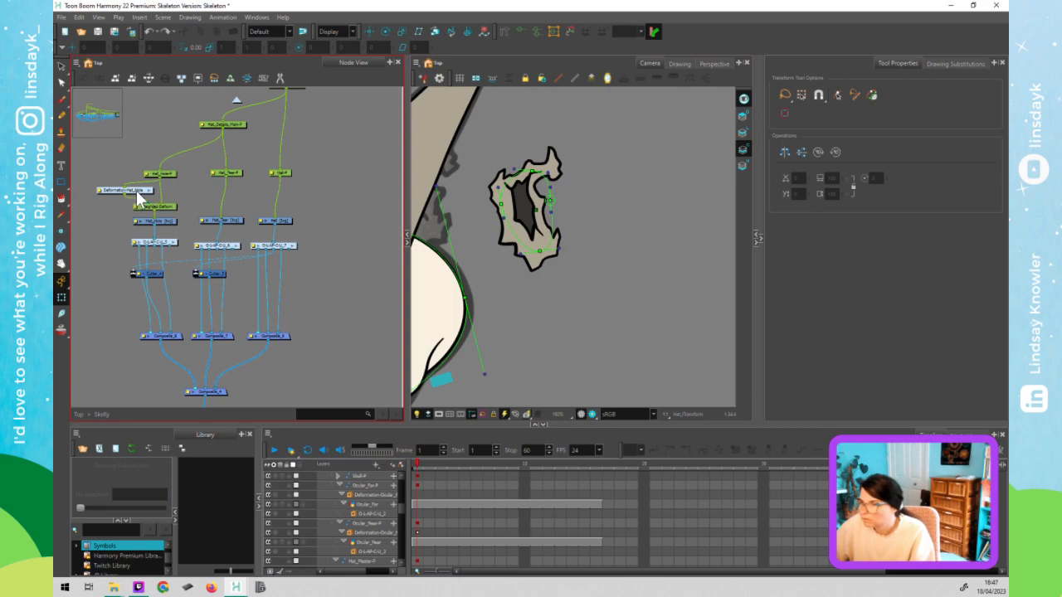
pyautogui.click(137, 191)
pyautogui.click(571, 32)
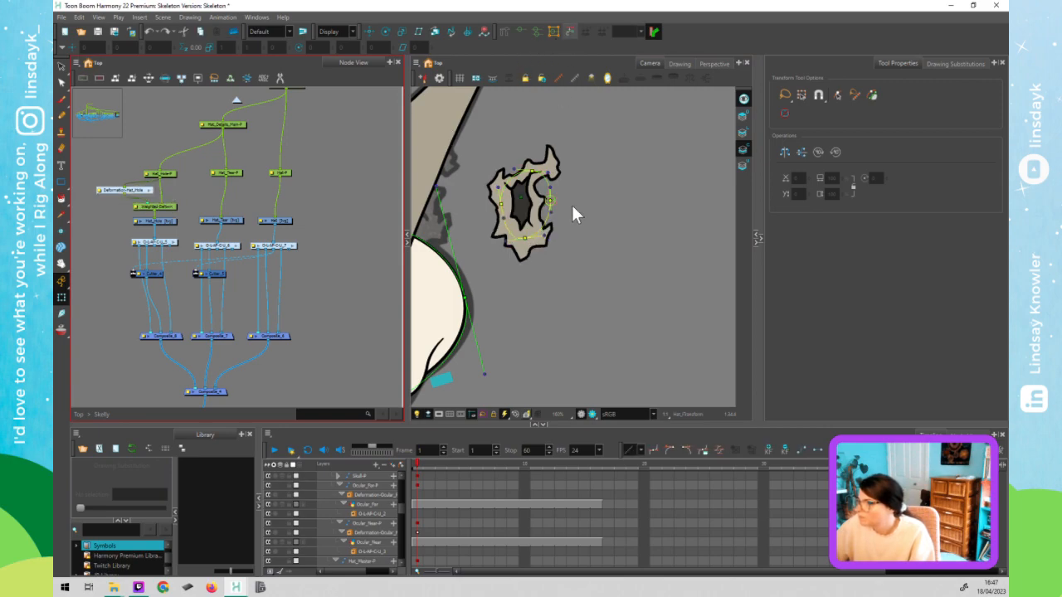
# - Try pulling the right-side point of the hat hole's deformer outward with the Transform tool
pyautogui.click(552, 200)
pyautogui.click(551, 199)
pyautogui.moveTo(558, 201)
pyautogui.mouseDown()
pyautogui.moveTo(546, 205)
pyautogui.moveTo(574, 201)
pyautogui.mouseUp()
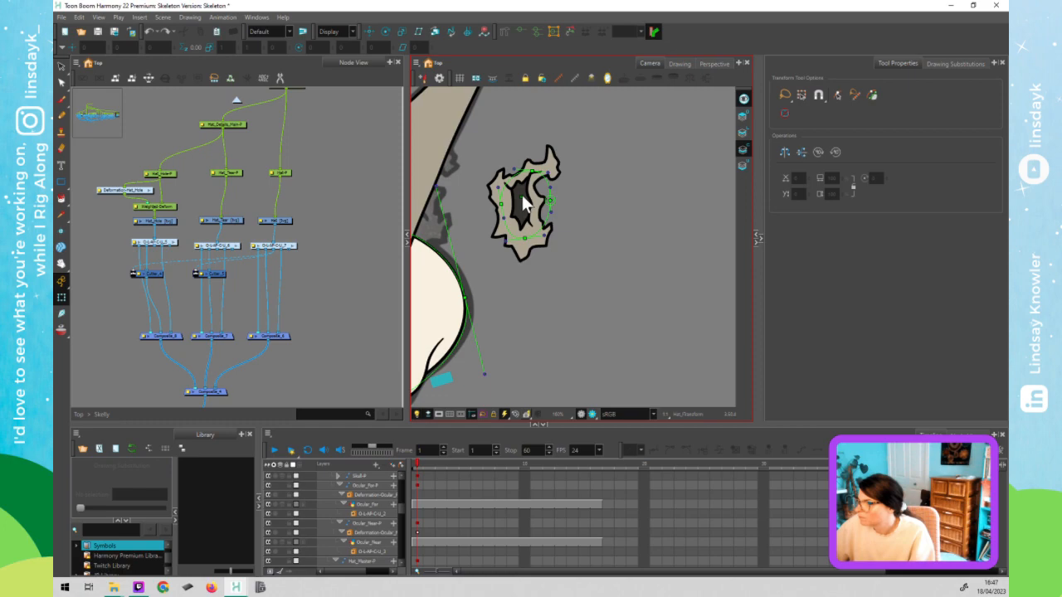
# - With the Rigging tool, move the right and top points of the hat hole's curve deformer inward to hug the dark opening
pyautogui.scroll(-2, 597, 252)
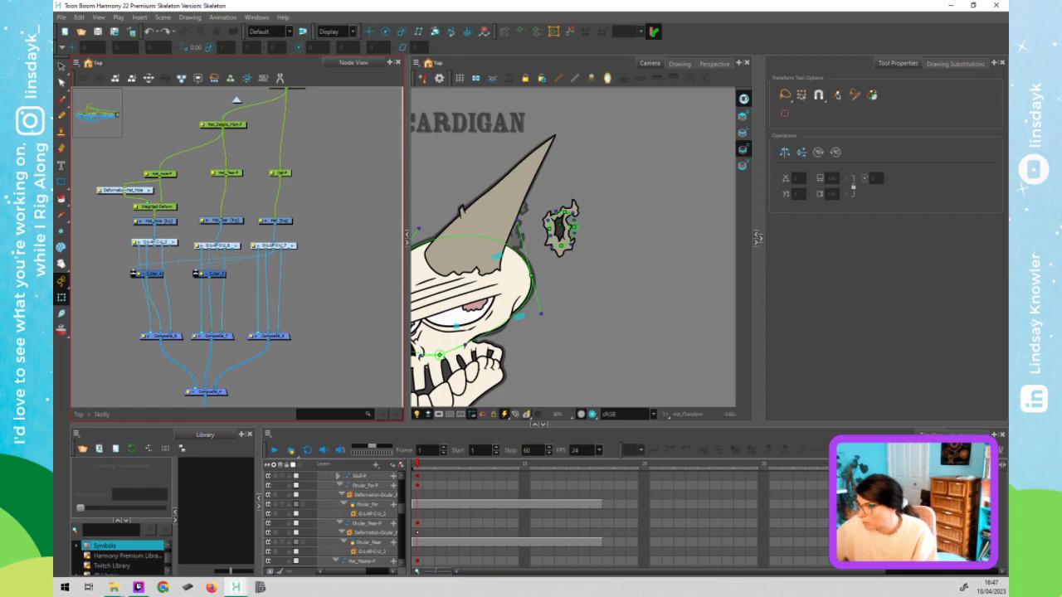
pyautogui.click(615, 225)
pyautogui.press('2')
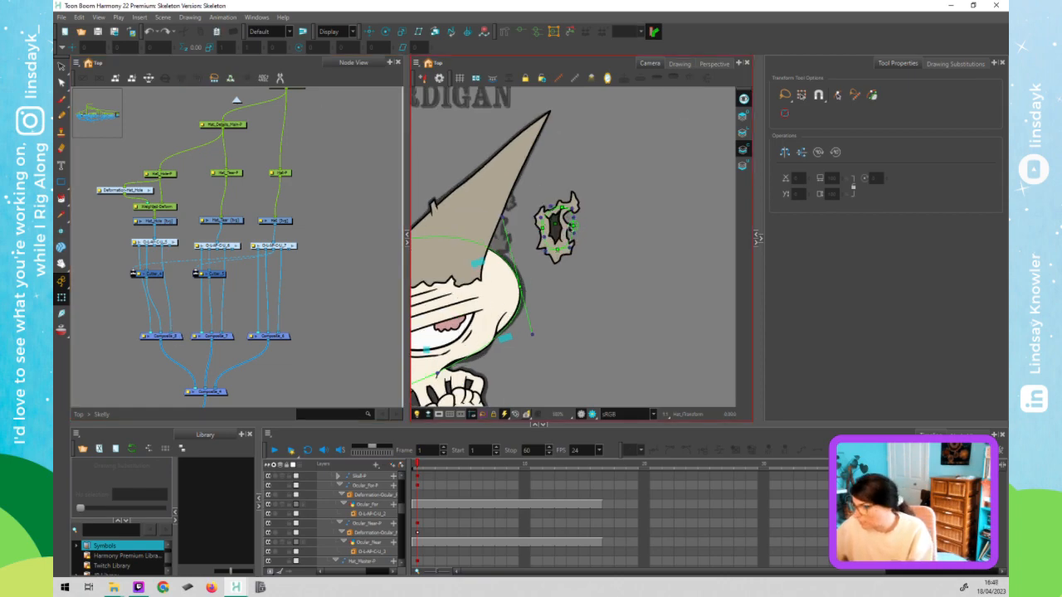
pyautogui.press('2')
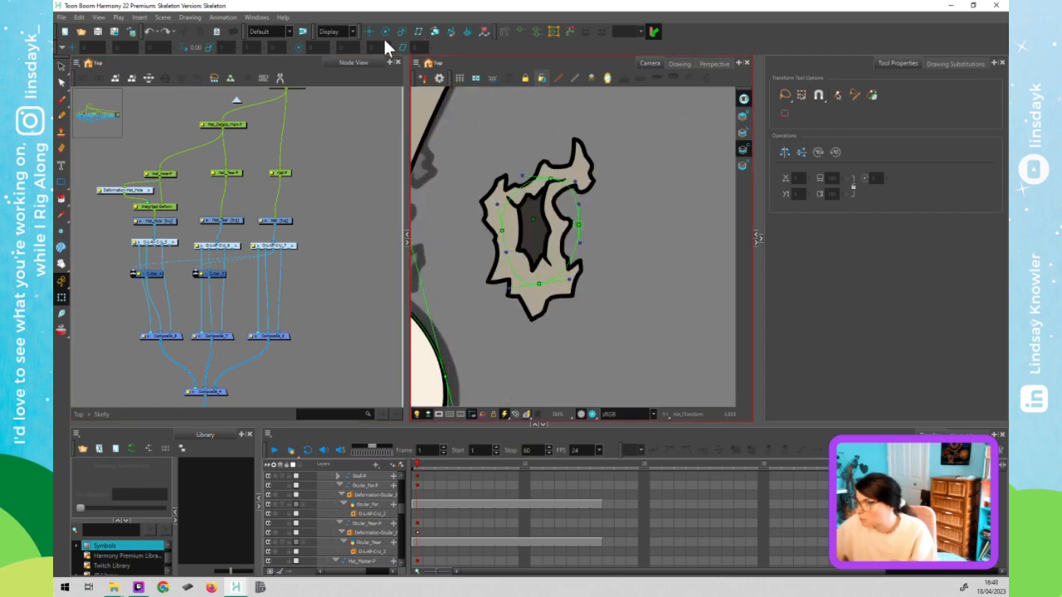
pyautogui.click(501, 32)
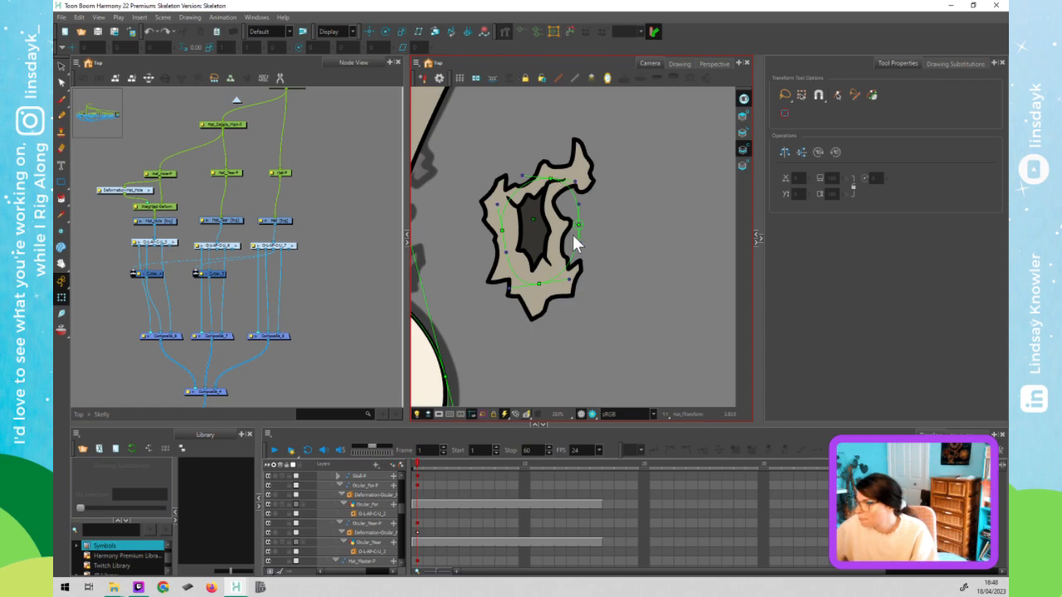
pyautogui.moveTo(578, 225); pyautogui.dragTo(555, 227)
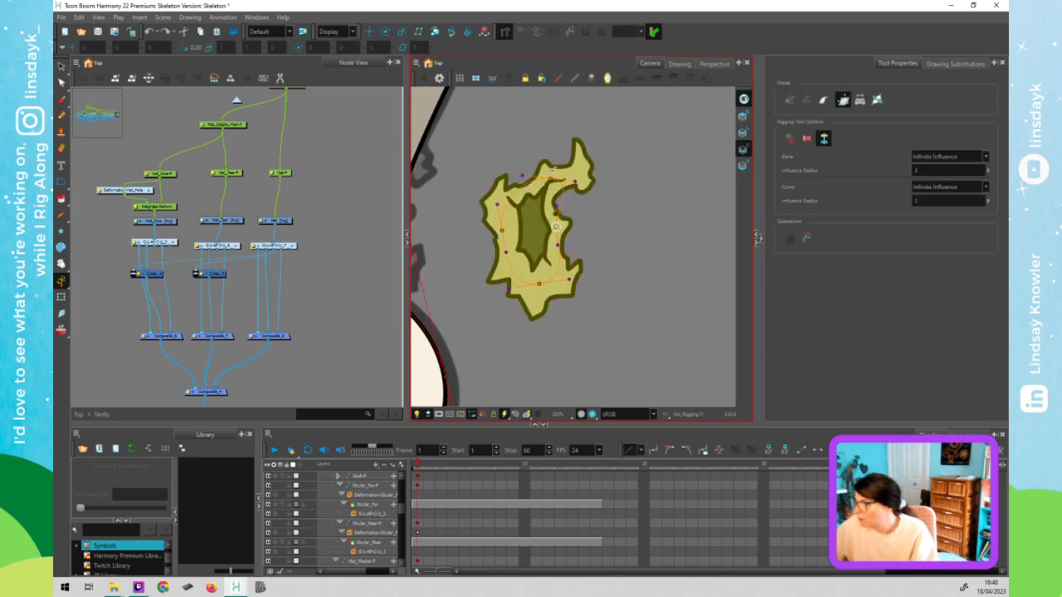
pyautogui.moveTo(548, 178); pyautogui.dragTo(509, 196)
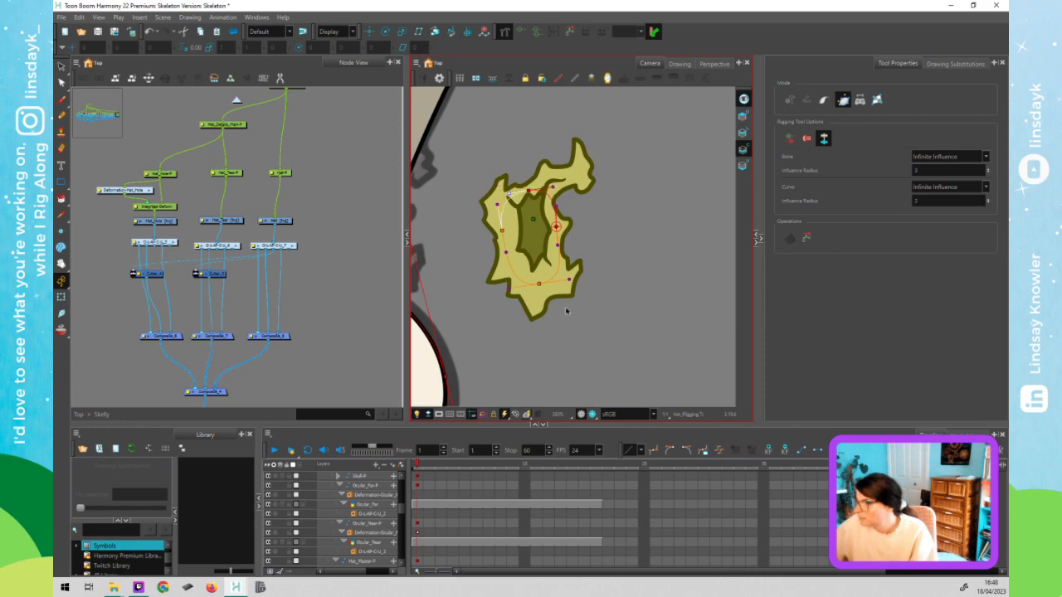
pyautogui.click(550, 191)
# - Raise the top point and nudge the left point of the hat hole's curve with the Transform tool, and save the scene
pyautogui.hotkey('shift', 't')
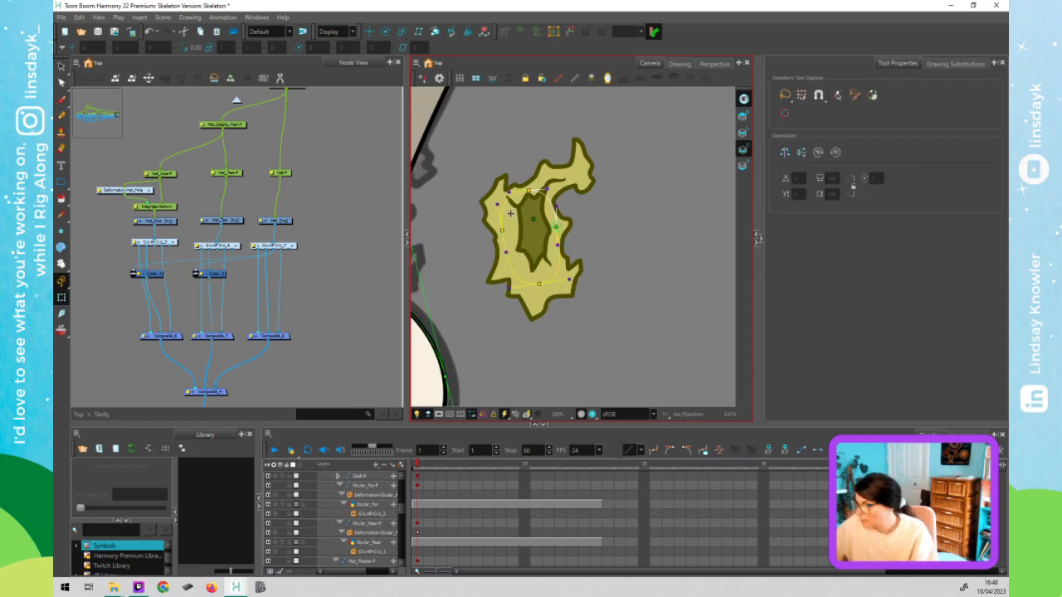
pyautogui.click(516, 195)
pyautogui.moveTo(532, 176)
pyautogui.mouseDown()
pyautogui.moveTo(529, 188)
pyautogui.moveTo(533, 179)
pyautogui.mouseUp()
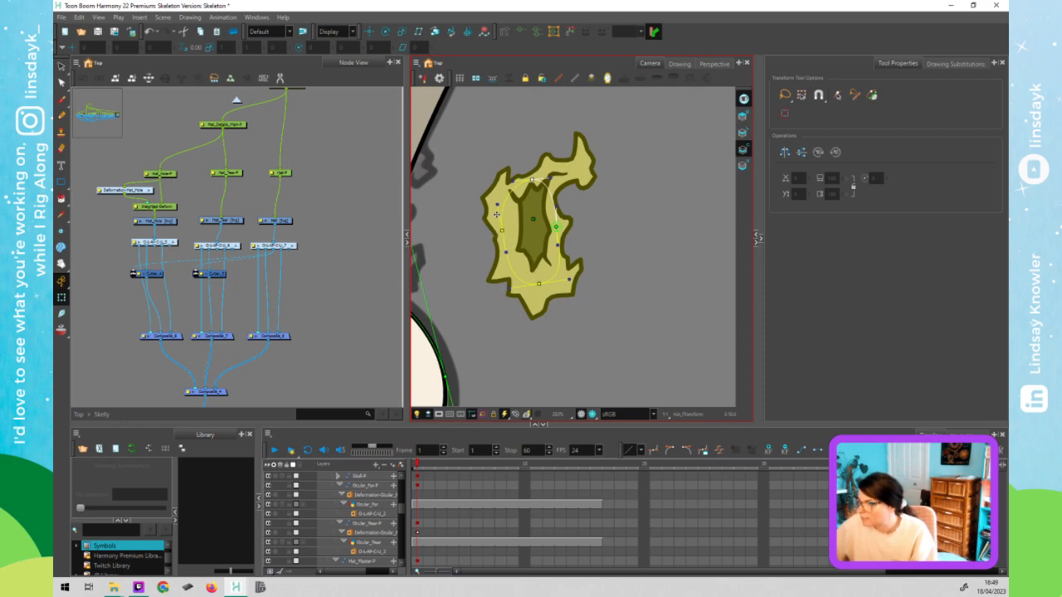
pyautogui.moveTo(496, 214)
pyautogui.mouseDown()
pyautogui.moveTo(478, 230)
pyautogui.moveTo(500, 233)
pyautogui.mouseUp()
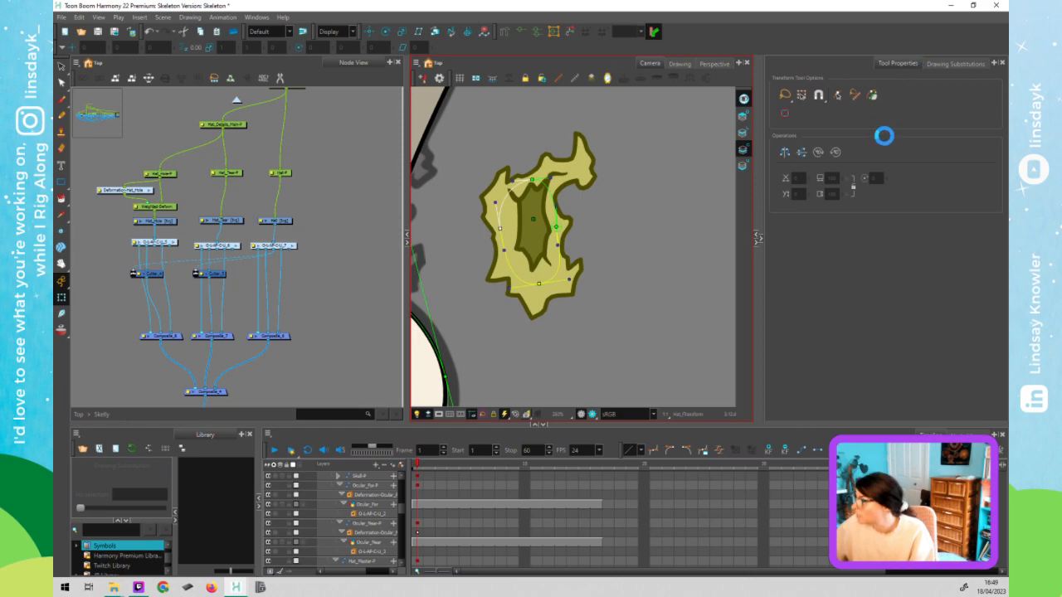
pyautogui.hotkey('ctrl', 's')
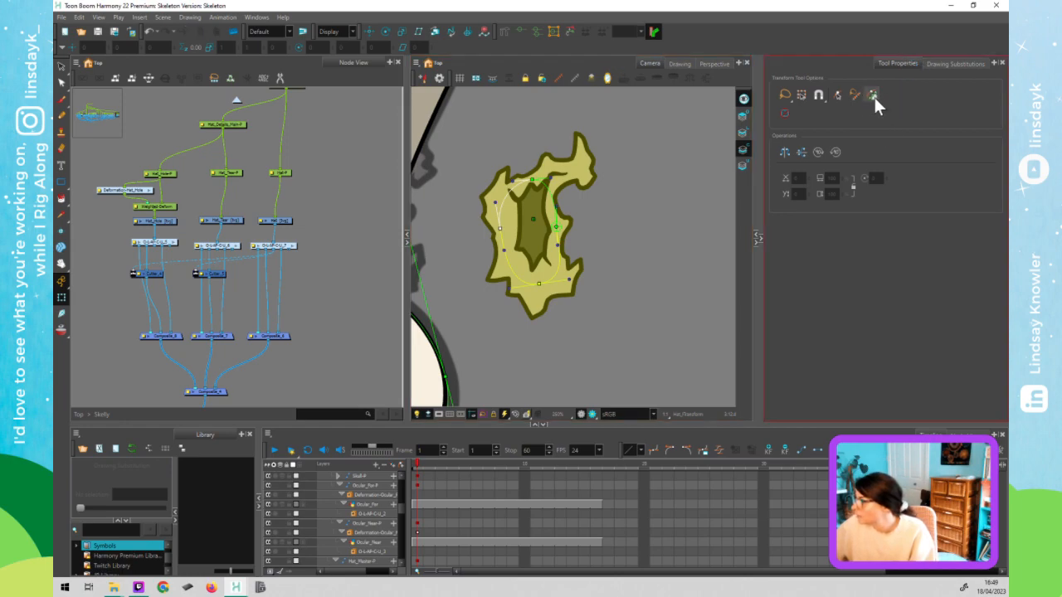
# - Detach the Deformation-Hat_Hole and Weighted-Deform nodes from the hat hole's chain and set them aside
pyautogui.click(506, 31)
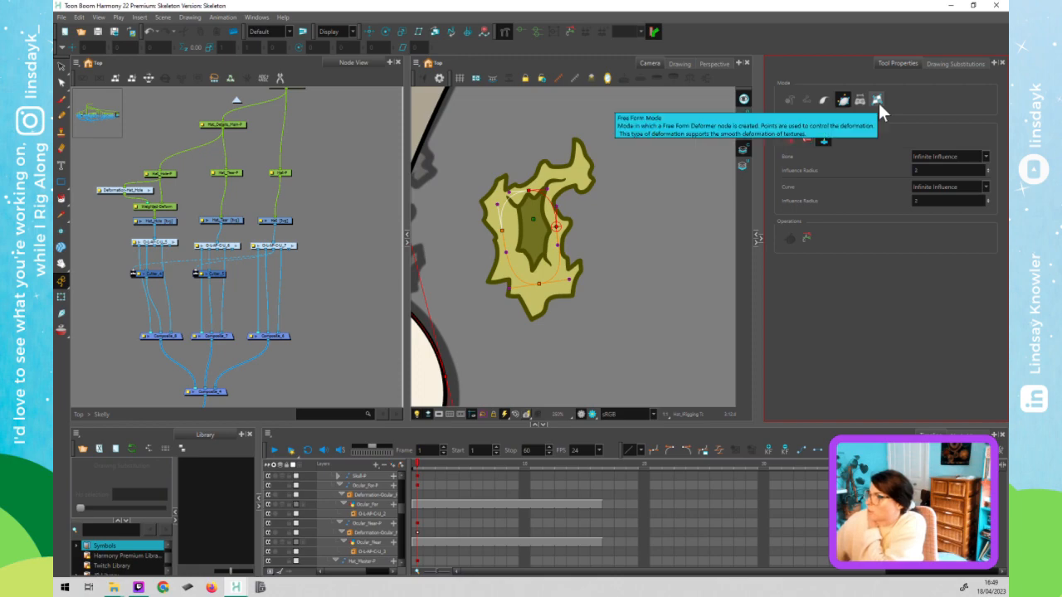
pyautogui.click(142, 205)
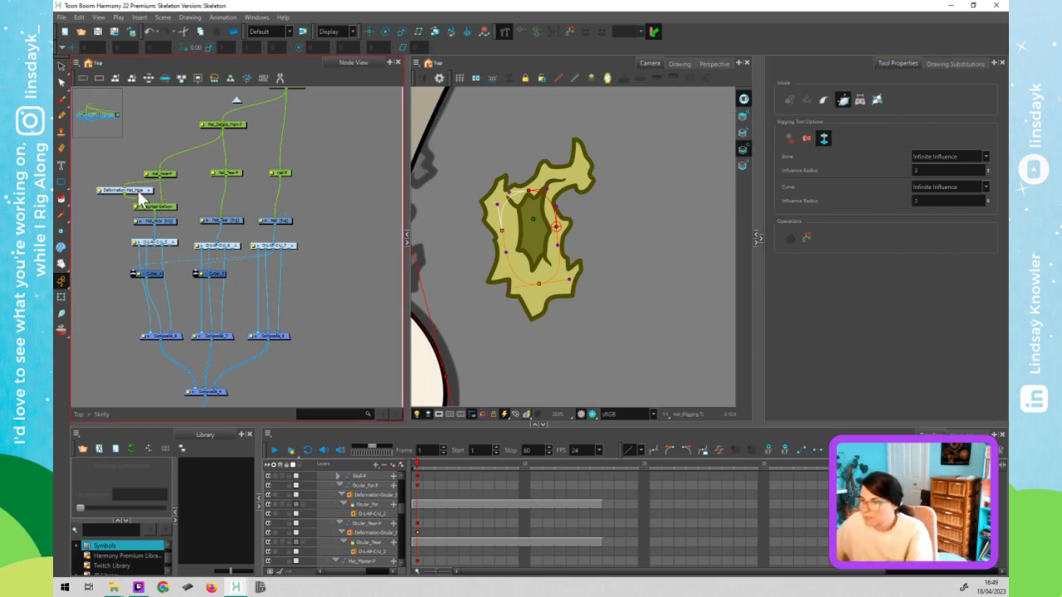
pyautogui.moveTo(145, 206); pyautogui.dragTo(119, 187)
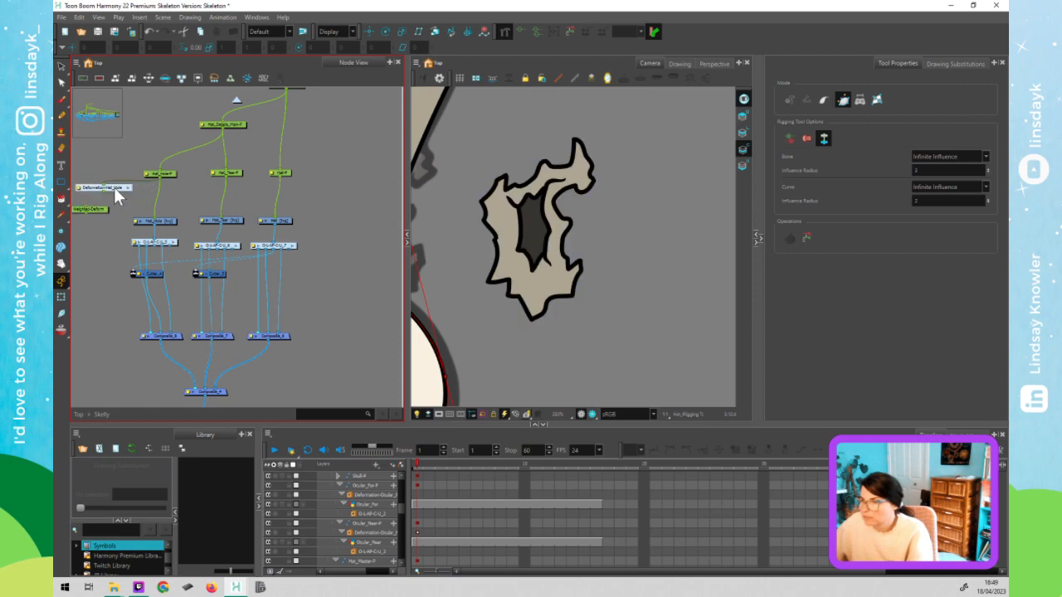
# - Add a free form deformer to the hat hole drawing with four control points around the opening
pyautogui.click(877, 100)
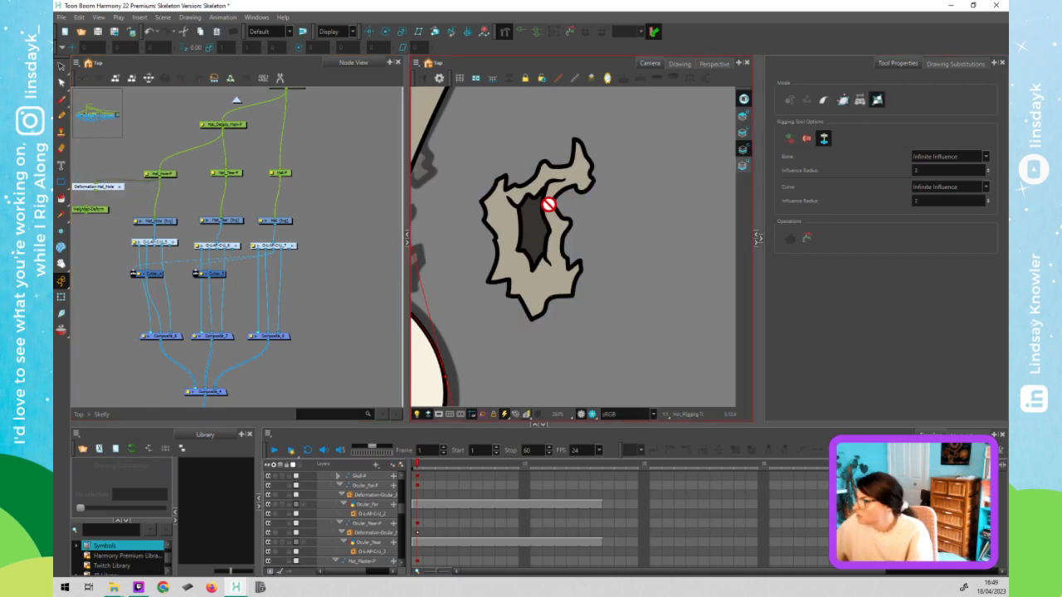
pyautogui.click(161, 222)
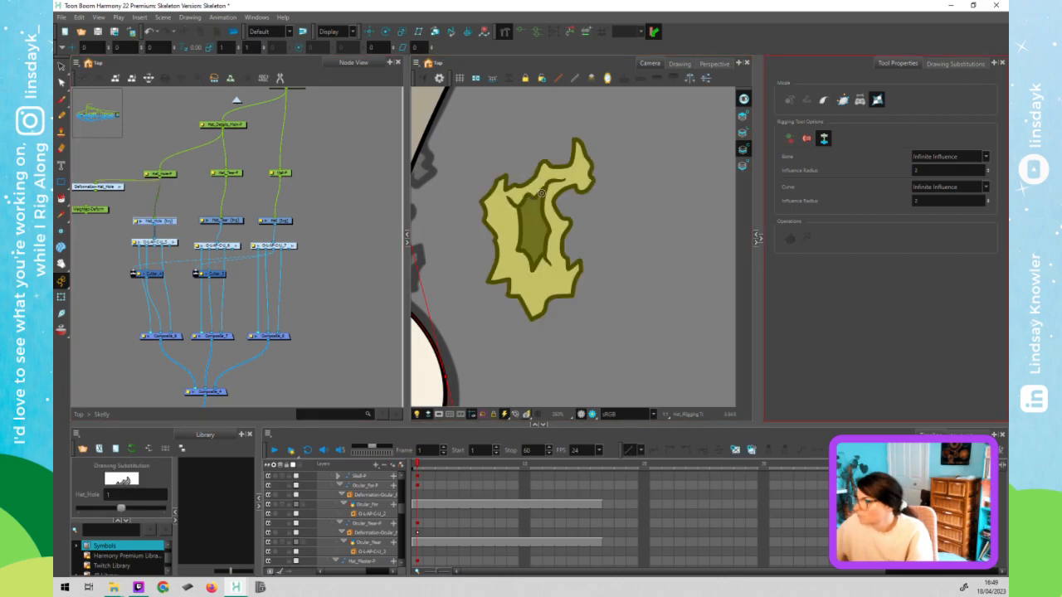
pyautogui.click(498, 207)
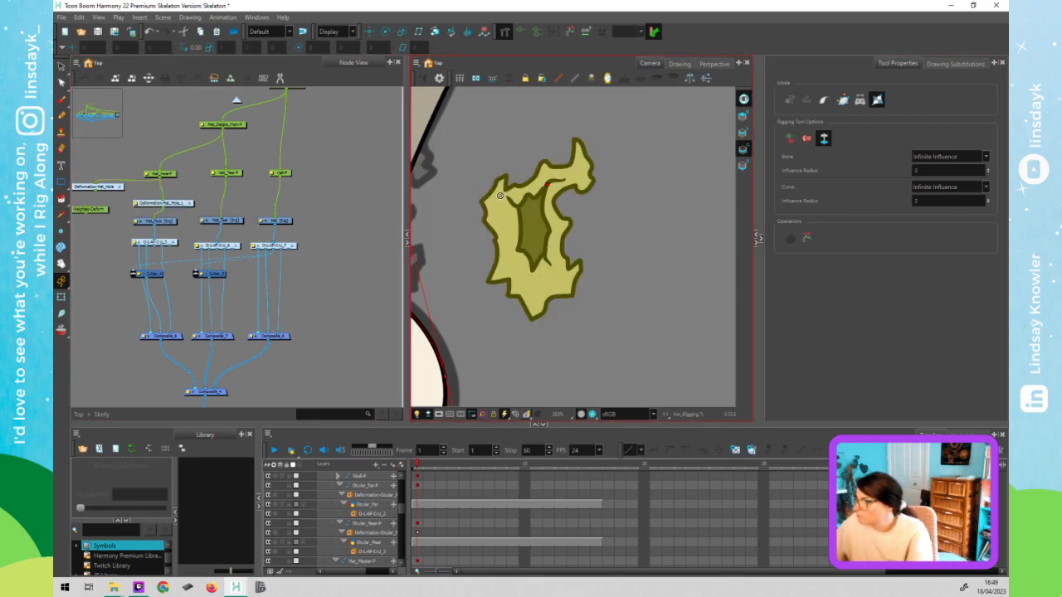
pyautogui.click(507, 272)
pyautogui.click(553, 277)
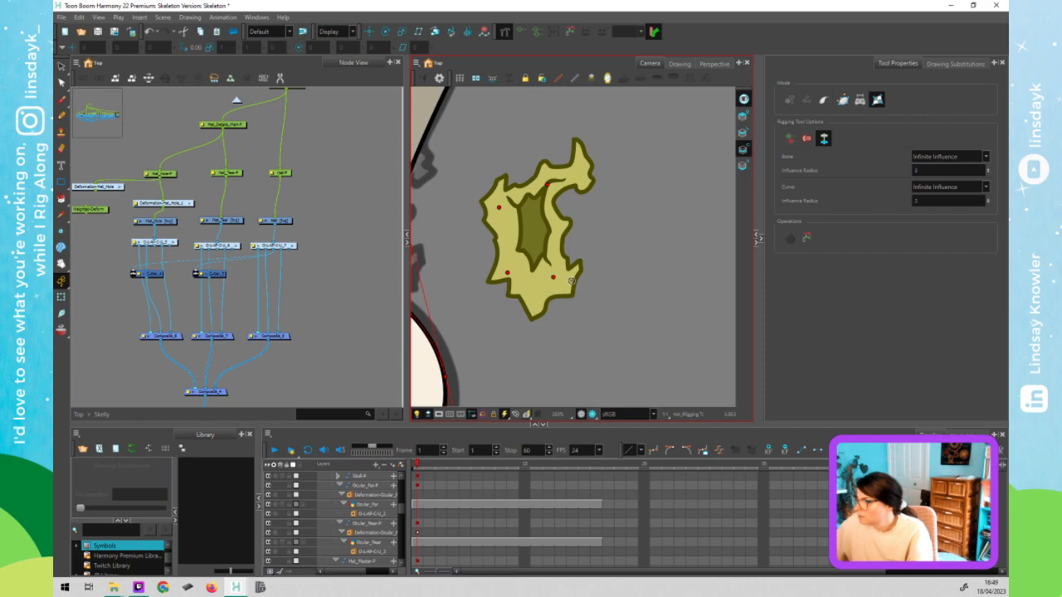
# - Test the free form deformer by moving its lower-right point, undo the move, and delete the new deformation node
pyautogui.hotkey('shift', 't')
pyautogui.moveTo(554, 278); pyautogui.dragTo(559, 261)
pyautogui.hotkey('ctrl', 'z')
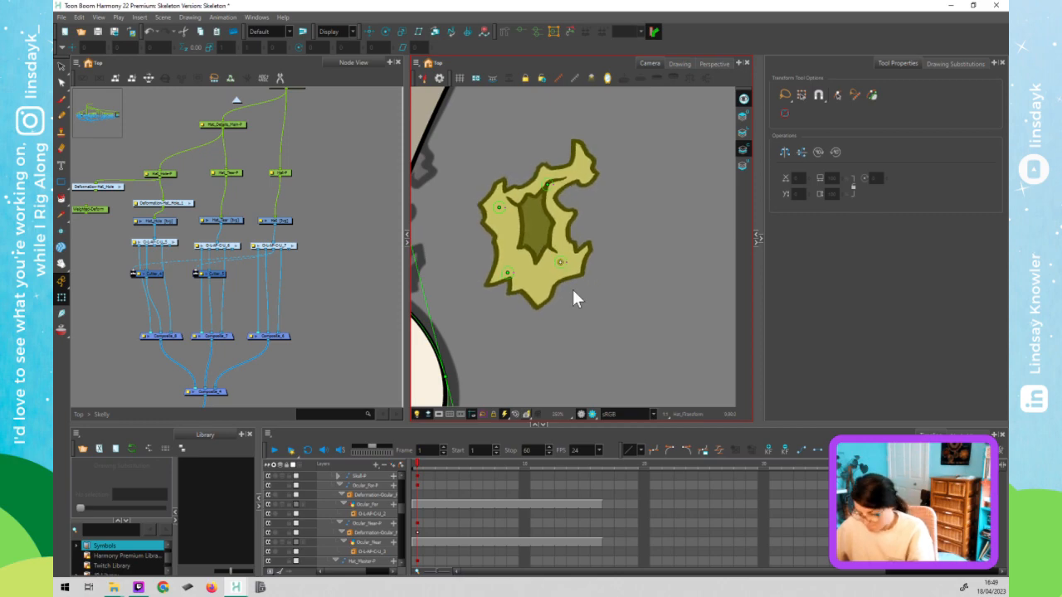
pyautogui.click(163, 204)
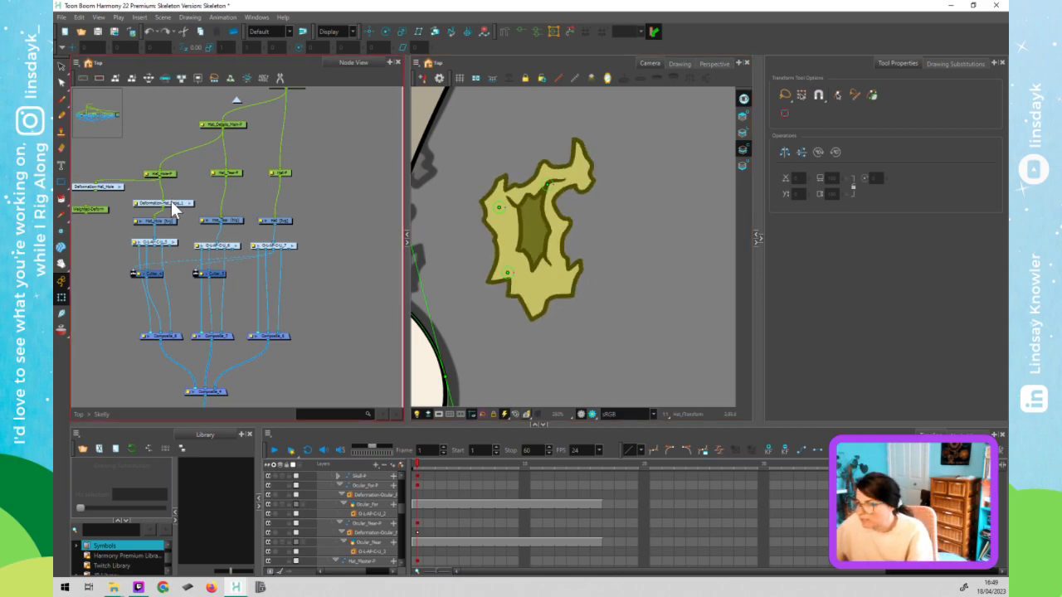
pyautogui.press('Delete')
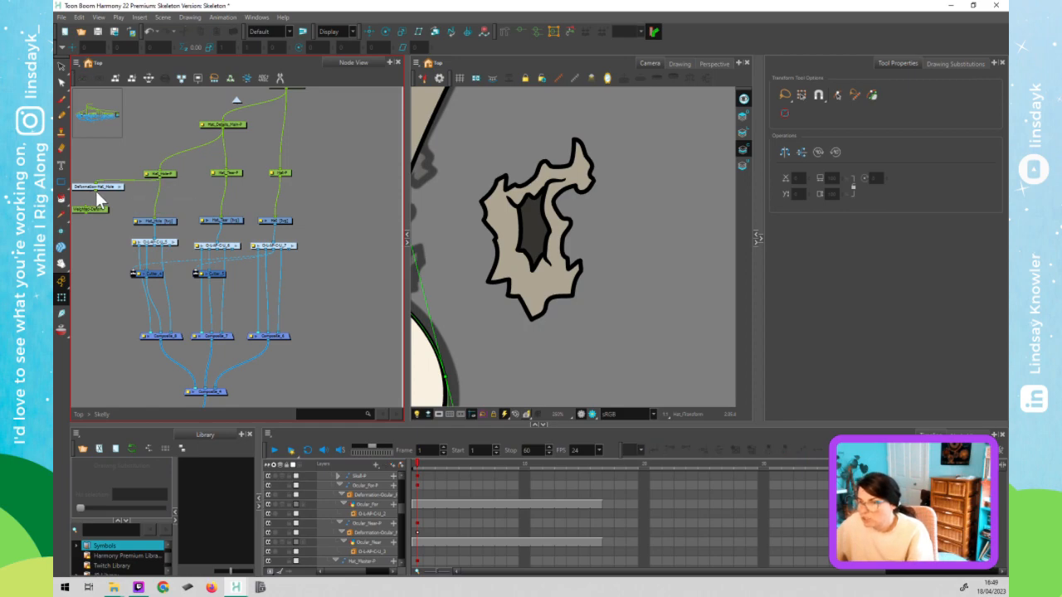
# - Reconnect the Weighted-Deform and Deformation-Hat_Hole nodes between the hat hole's peg and its drawing
pyautogui.moveTo(99, 213)
pyautogui.mouseDown()
pyautogui.moveTo(153, 193)
pyautogui.moveTo(171, 196)
pyautogui.moveTo(164, 204)
pyautogui.mouseUp()
pyautogui.click(95, 189)
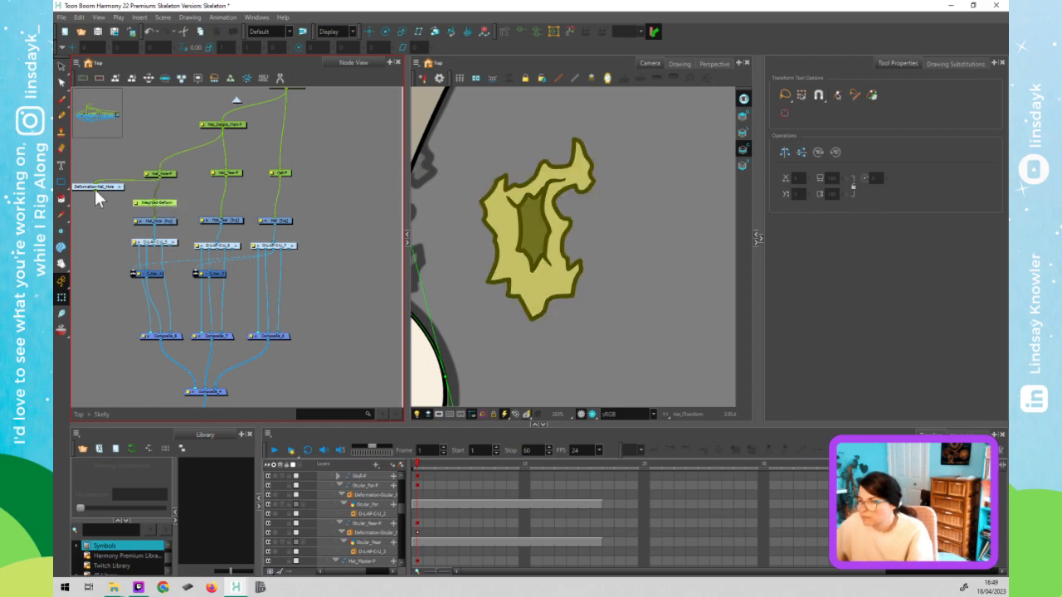
pyautogui.moveTo(137, 202); pyautogui.dragTo(166, 189)
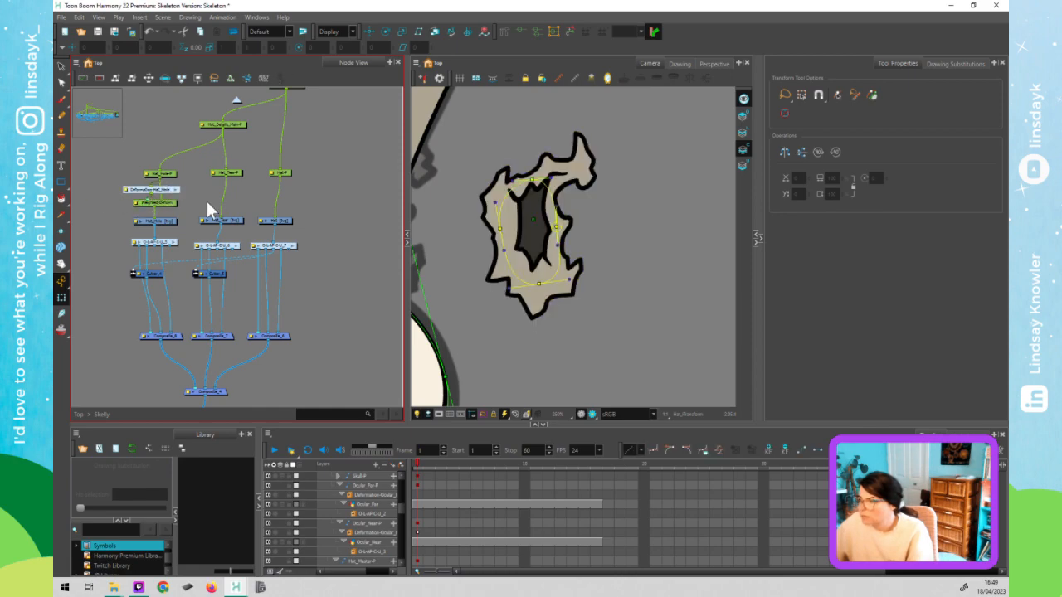
# - Raise the bottom point of the hat hole's curve slightly, and test moving the right point before undoing that move
pyautogui.click(530, 275)
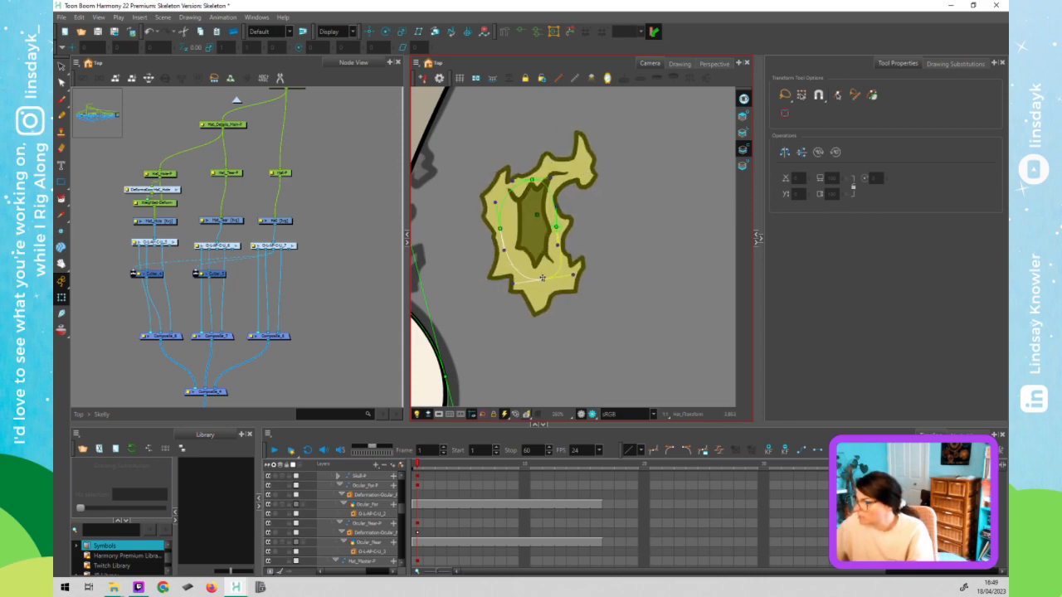
pyautogui.moveTo(542, 280); pyautogui.dragTo(539, 280)
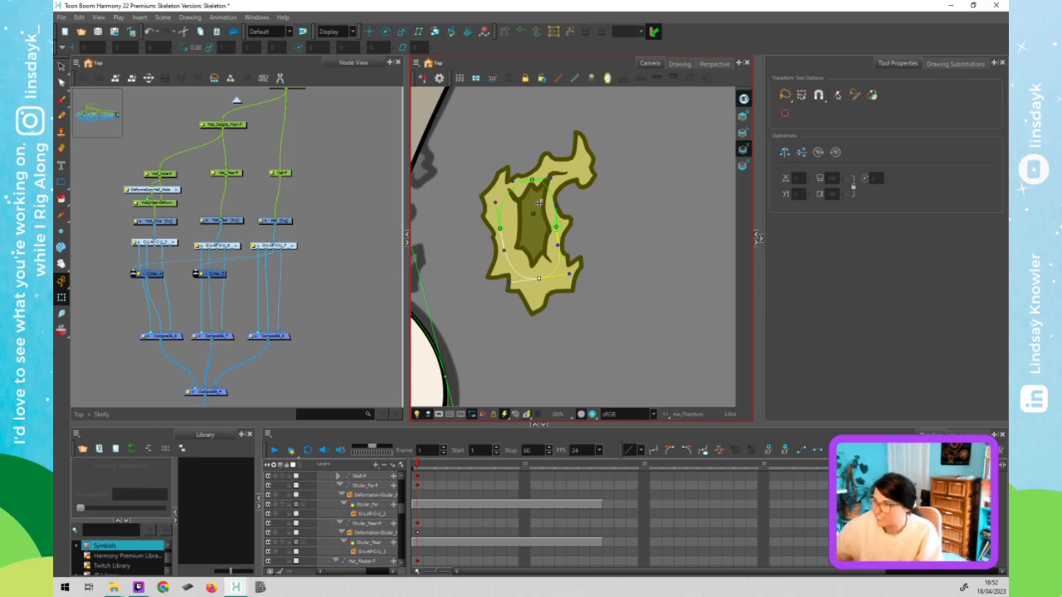
pyautogui.moveTo(557, 229); pyautogui.dragTo(573, 210)
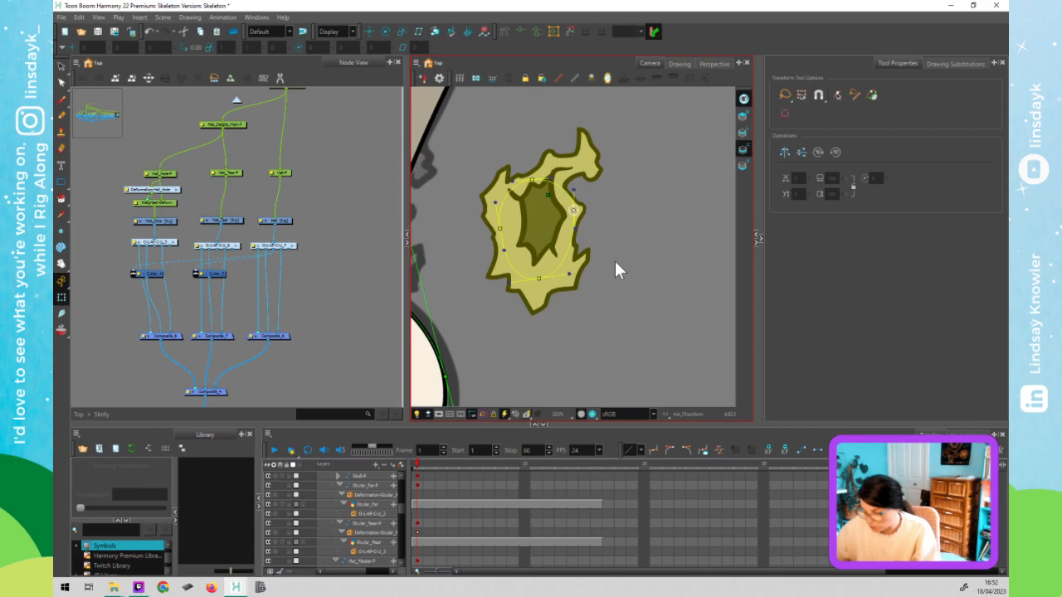
pyautogui.hotkey('ctrl', 'z')
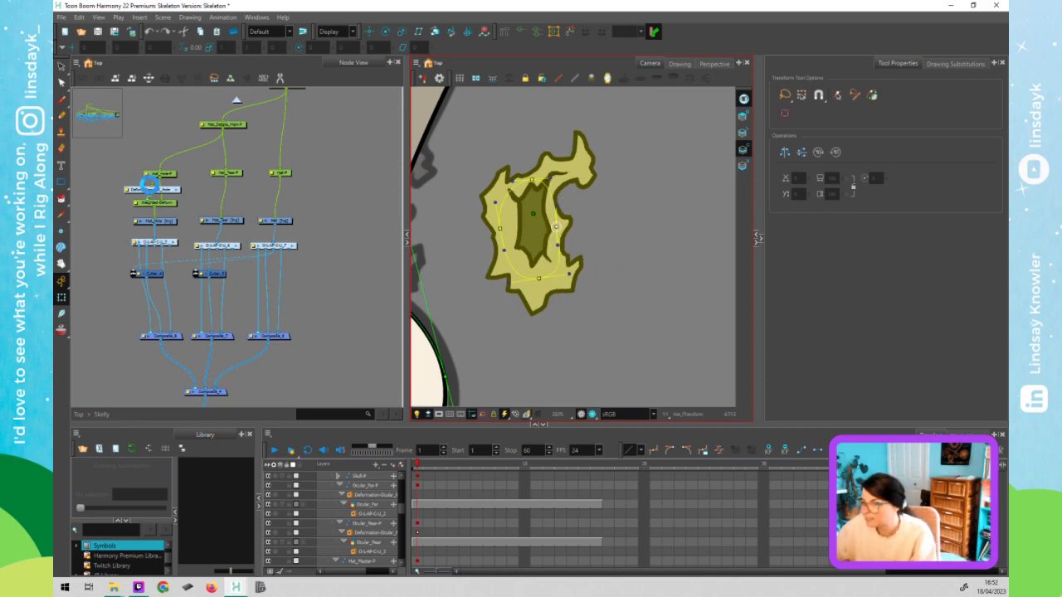
# - Shift the Deformation-Hat_Hole node slightly left and reset the Hat_Hole-P peg to put the hole back on the hat
pyautogui.moveTo(165, 189); pyautogui.dragTo(160, 187)
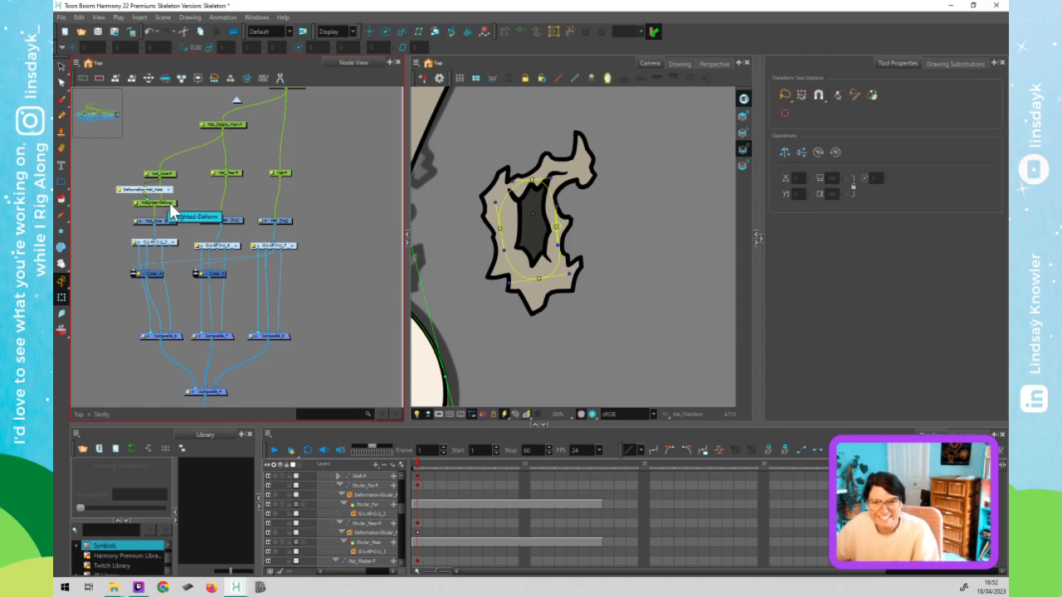
pyautogui.click(317, 213)
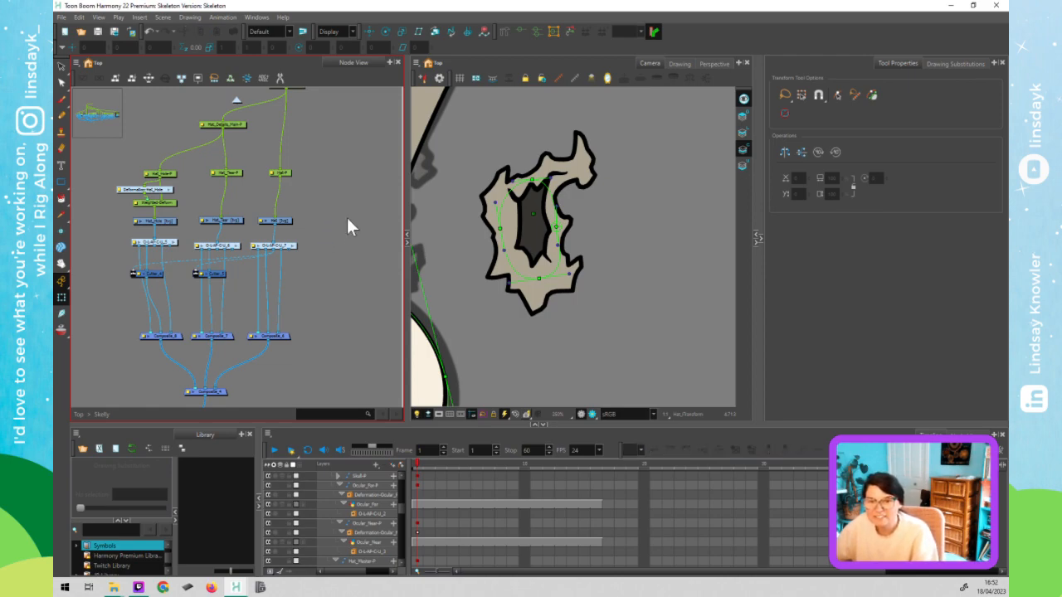
pyautogui.click(166, 175)
pyautogui.middleClick(654, 272)
pyautogui.press('r')
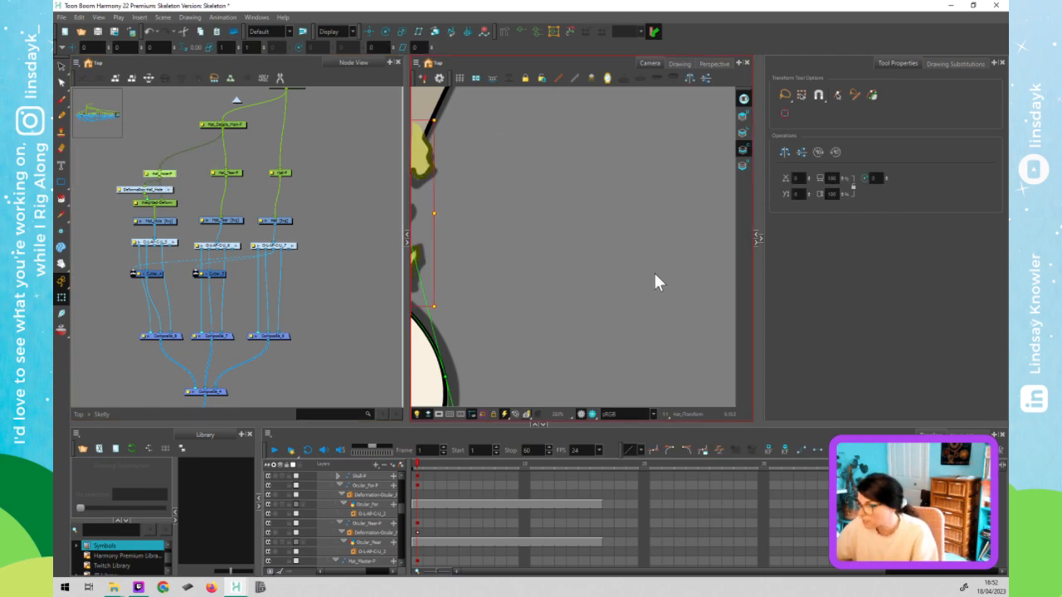
pyautogui.click(575, 271)
pyautogui.scroll(-3, 575, 272)
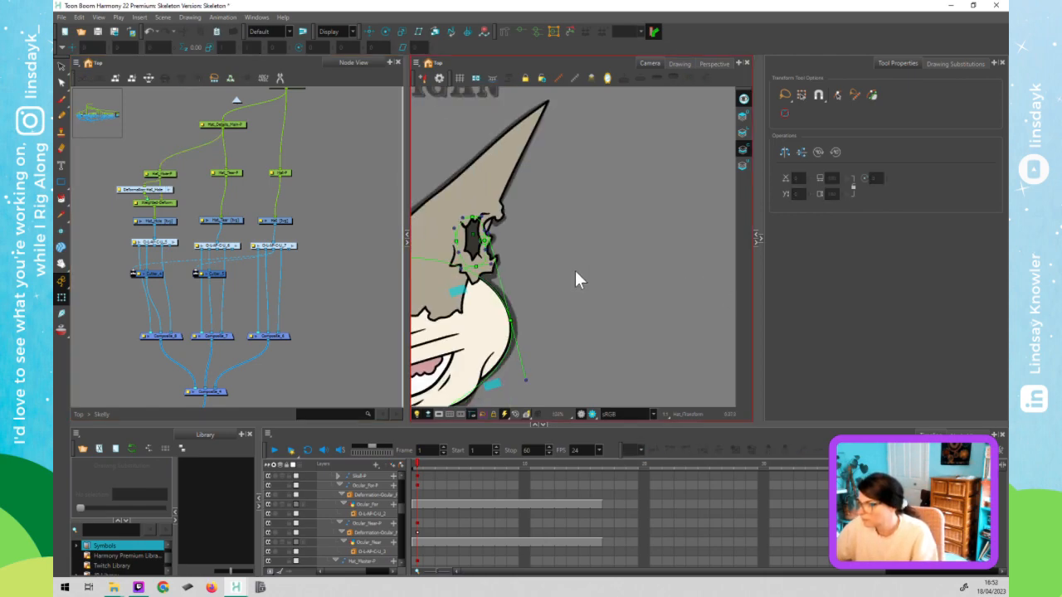
pyautogui.hscroll(-5, 545, 308)
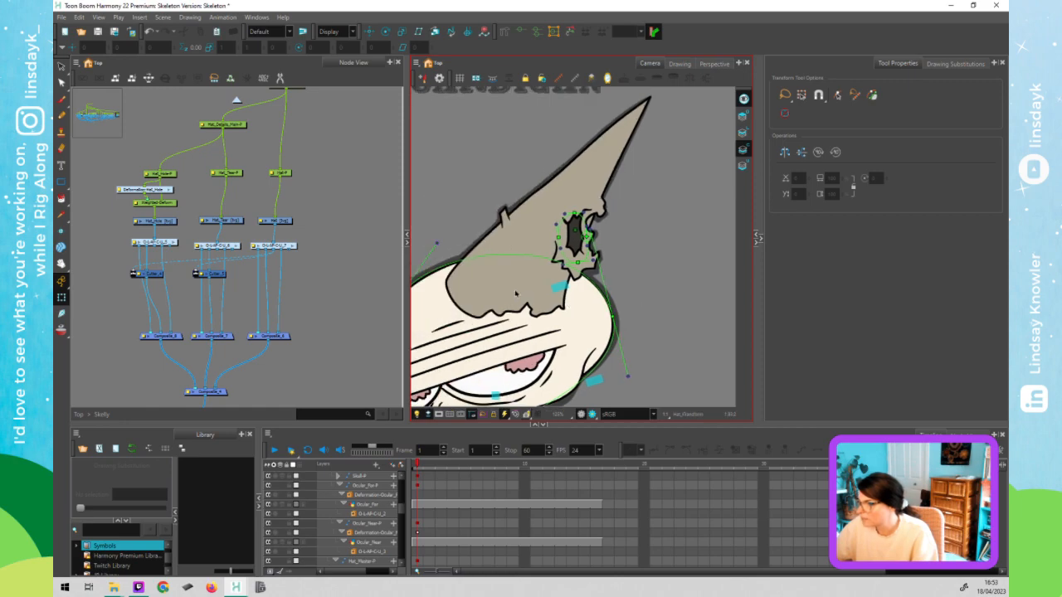
# - Select the hat drawing and move it up and left, clear of the skull and its torn details
pyautogui.click(515, 294)
pyautogui.click(508, 221)
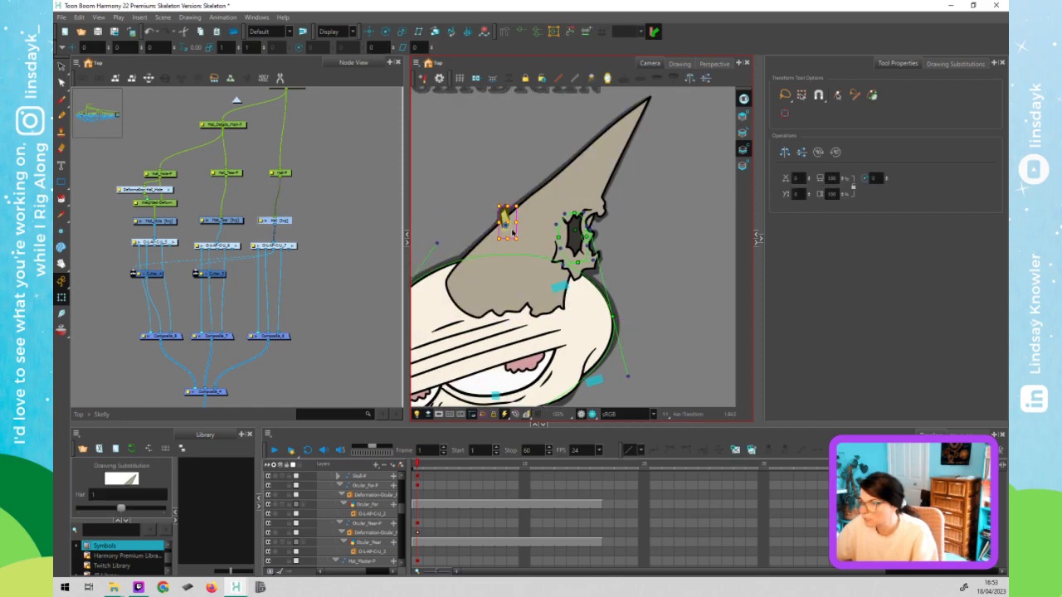
pyautogui.click(507, 283)
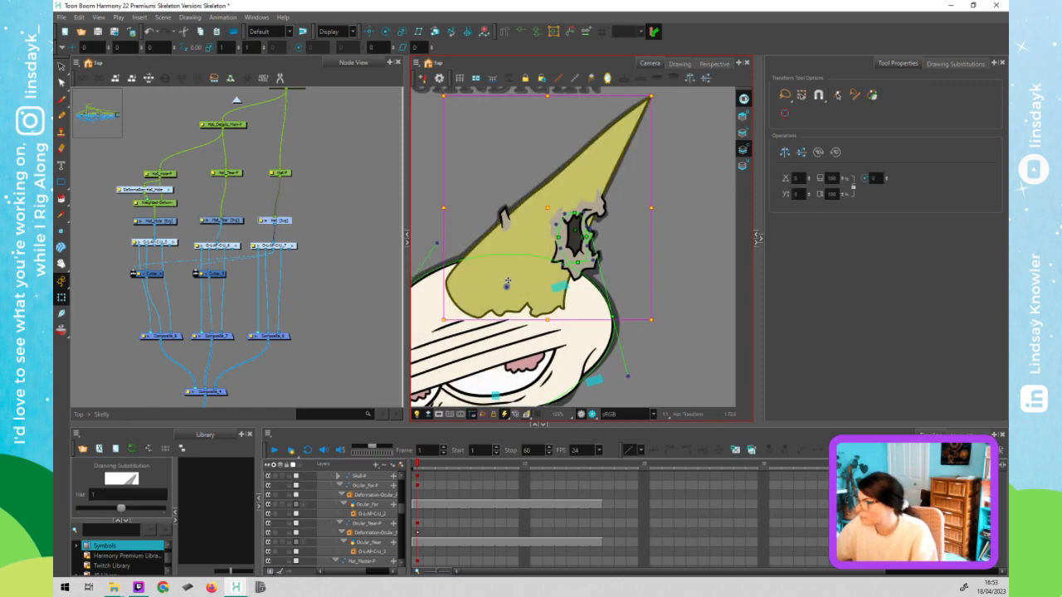
pyautogui.click(237, 222)
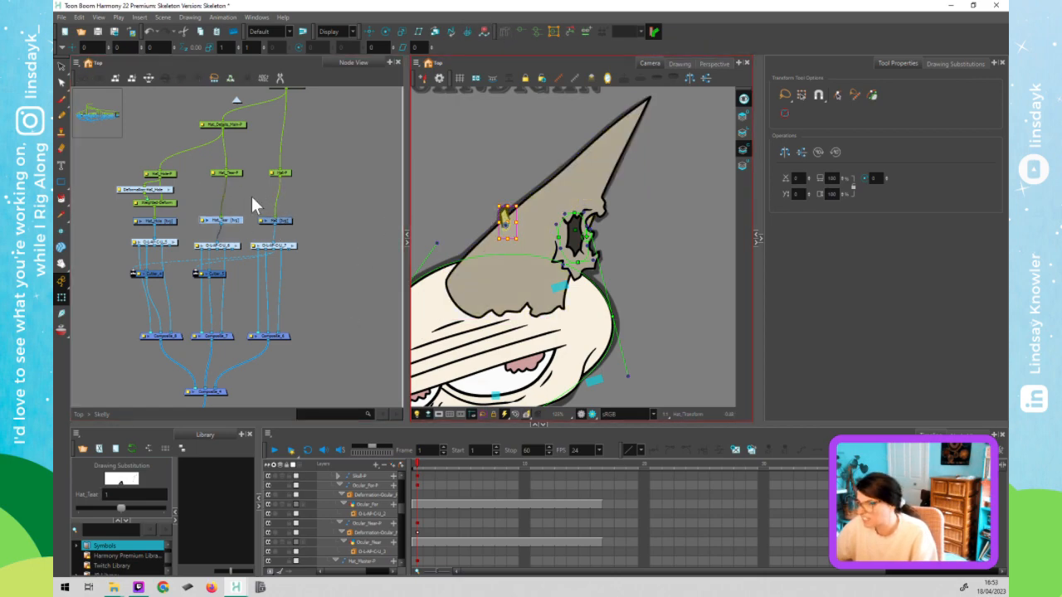
pyautogui.click(285, 223)
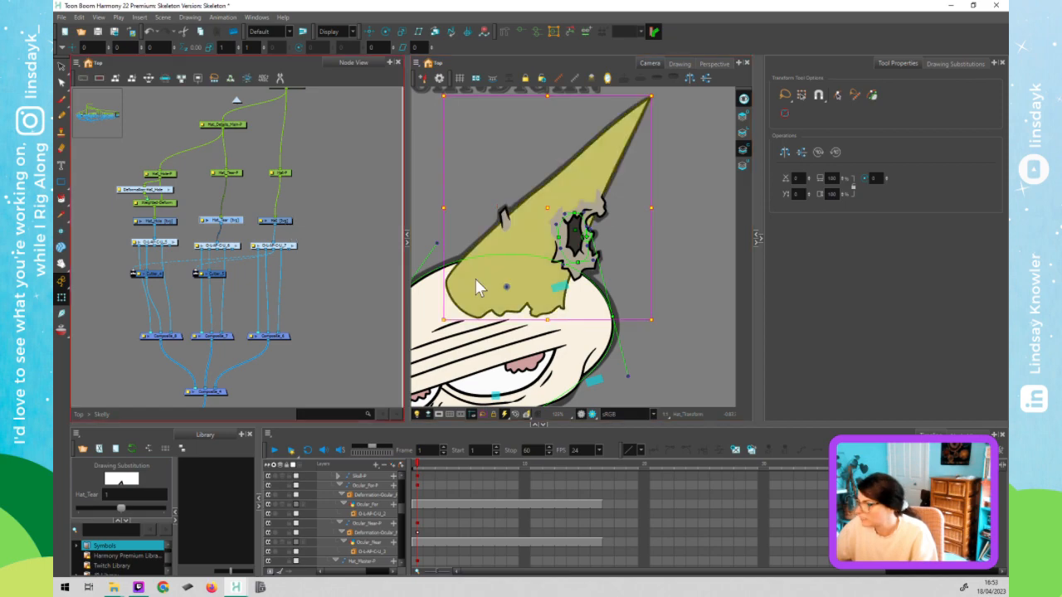
pyautogui.click(469, 318)
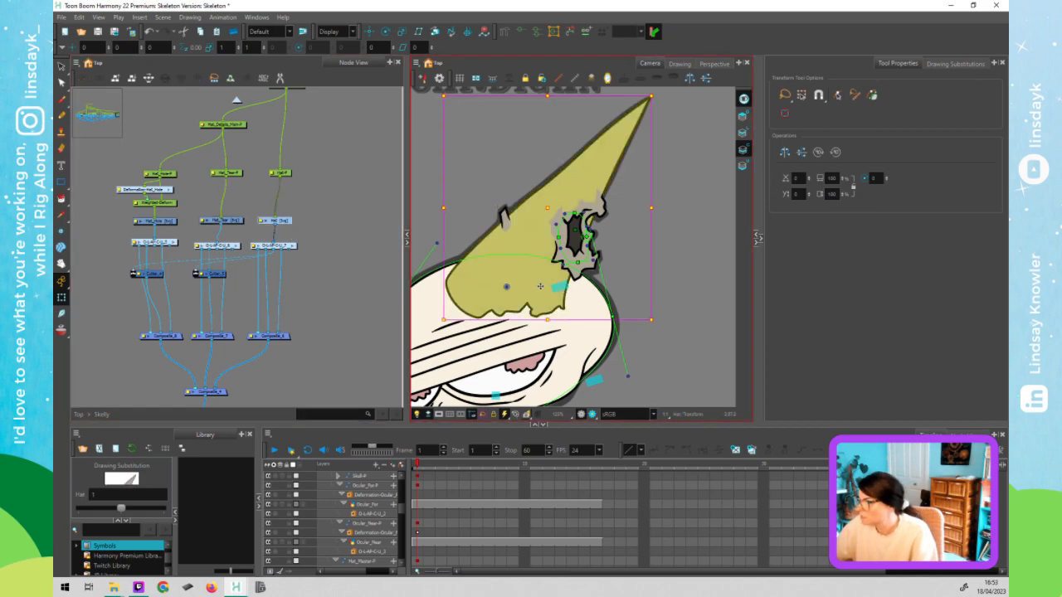
pyautogui.moveTo(462, 193); pyautogui.dragTo(546, 314)
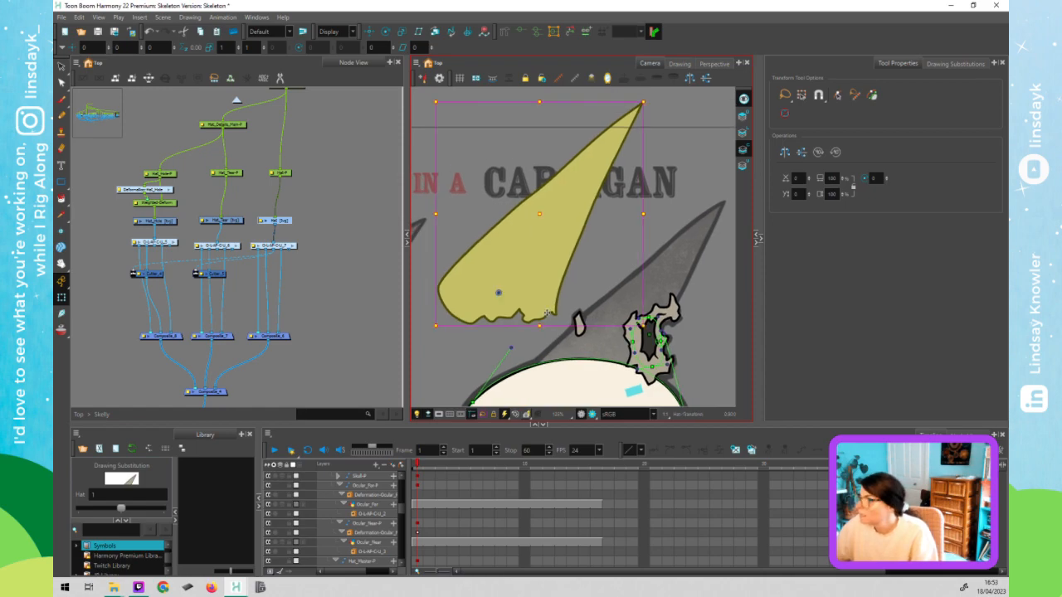
pyautogui.click(501, 31)
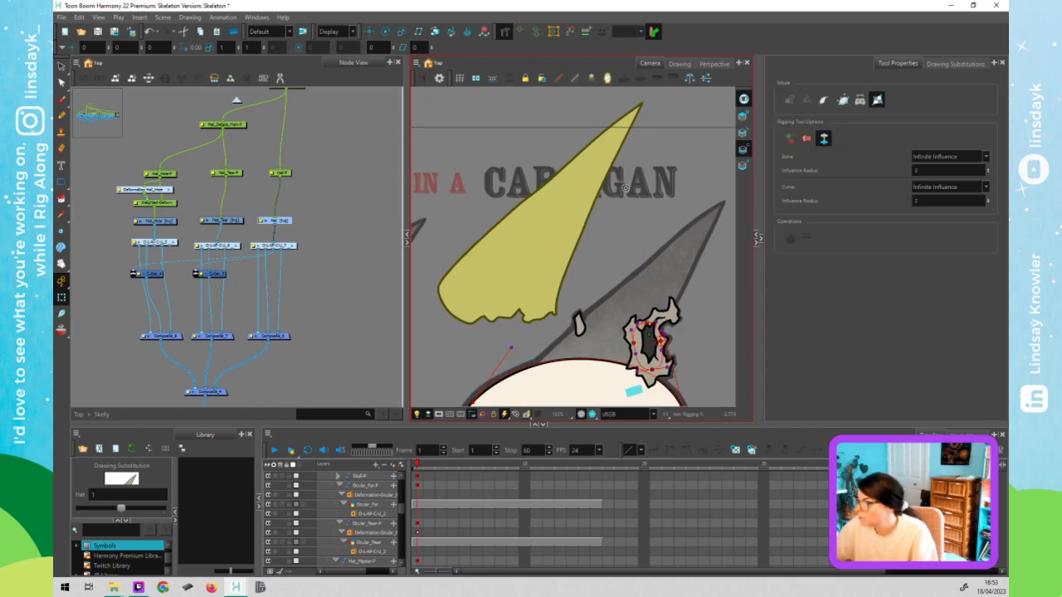
pyautogui.click(635, 111)
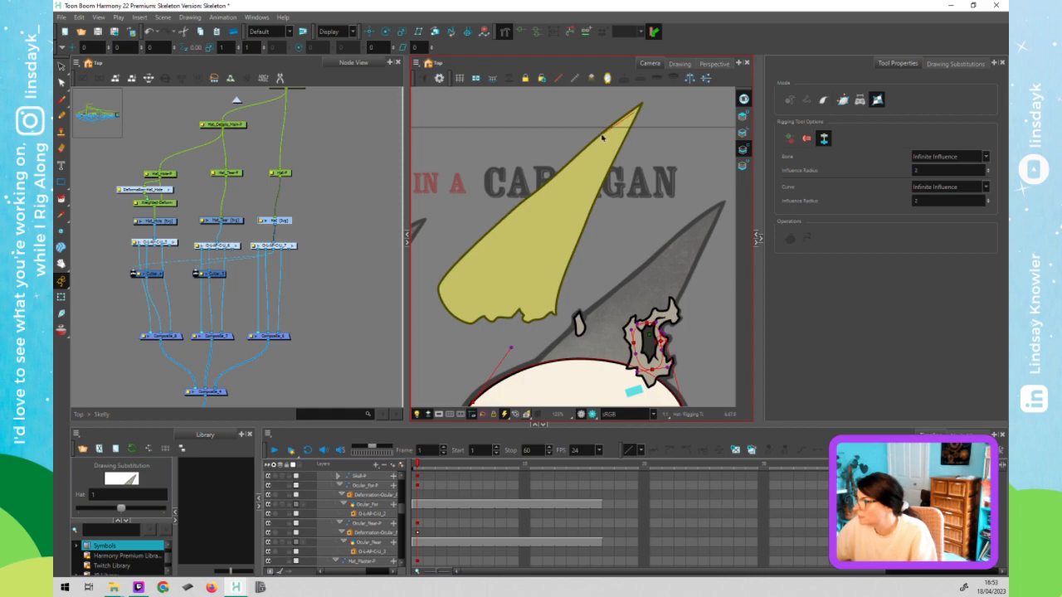
pyautogui.click(442, 279)
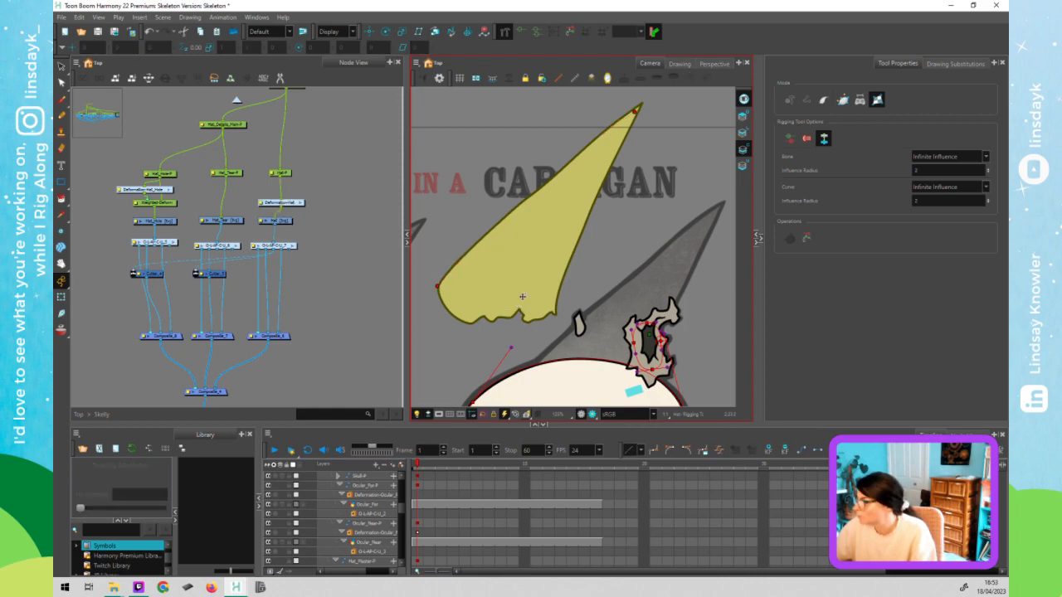
pyautogui.click(301, 201)
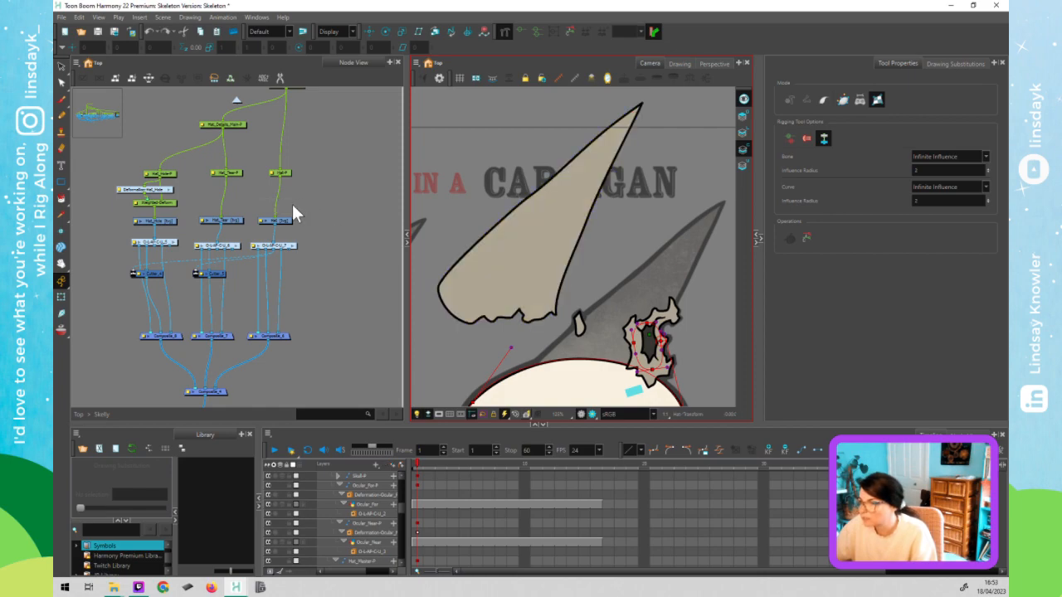
# - Create a closed curve deformer around the hat drawing, with points at the tip and the two lower brim corners
pyautogui.click(288, 224)
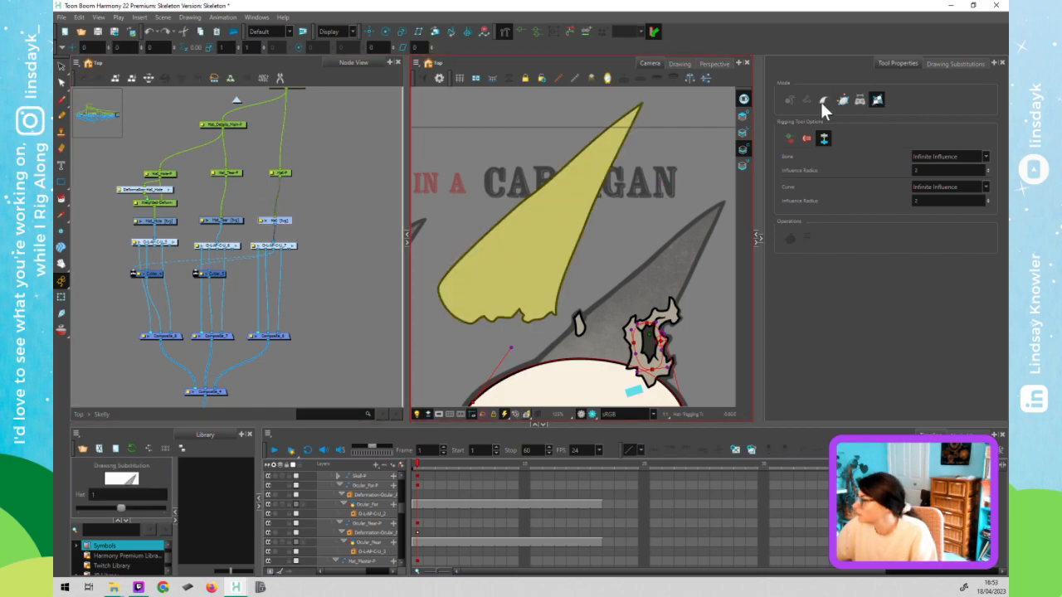
pyautogui.click(841, 101)
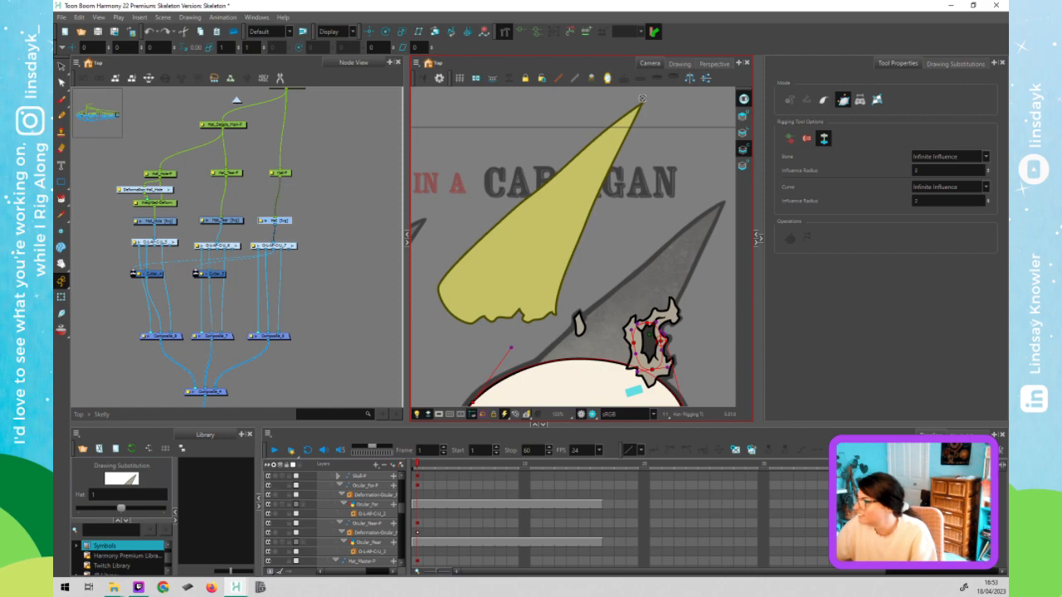
pyautogui.moveTo(642, 105); pyautogui.dragTo(611, 119)
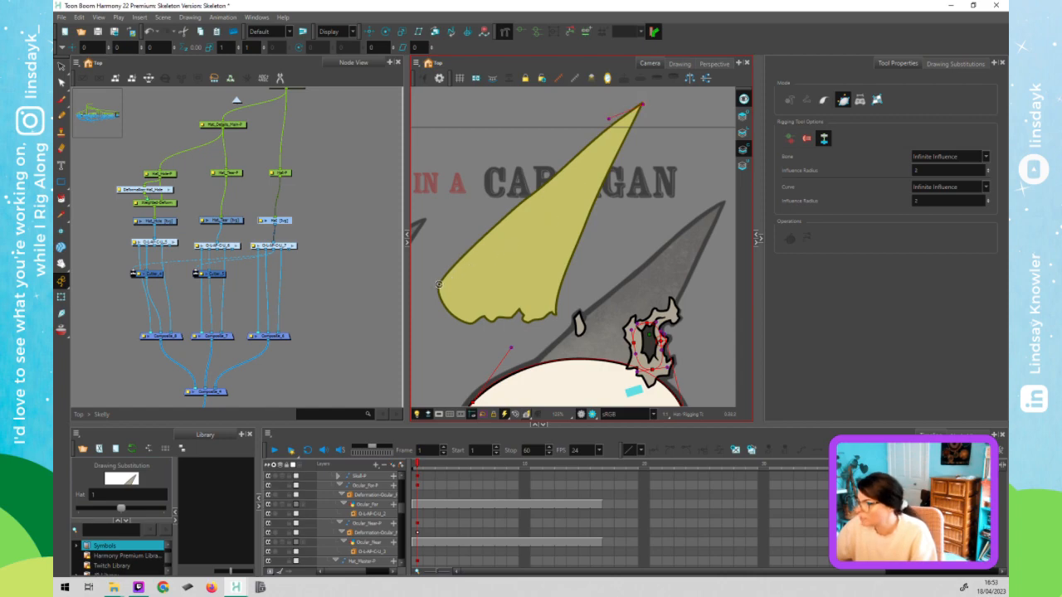
pyautogui.click(472, 259)
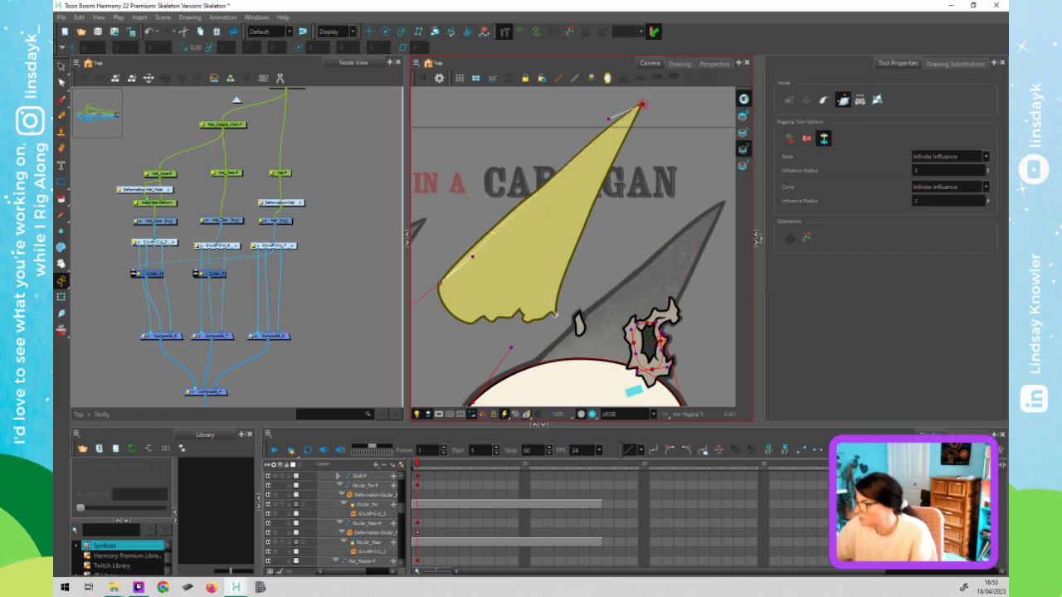
pyautogui.click(643, 107)
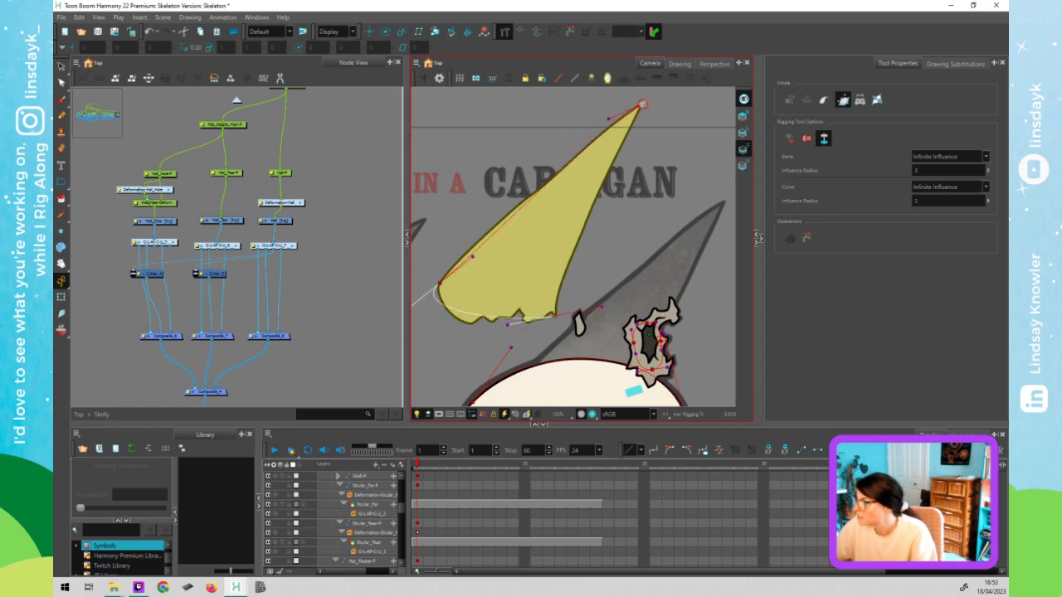
# - Adjust the curve handles so the deformer follows the hat's two sides and bows below its ragged brim
pyautogui.click(595, 314)
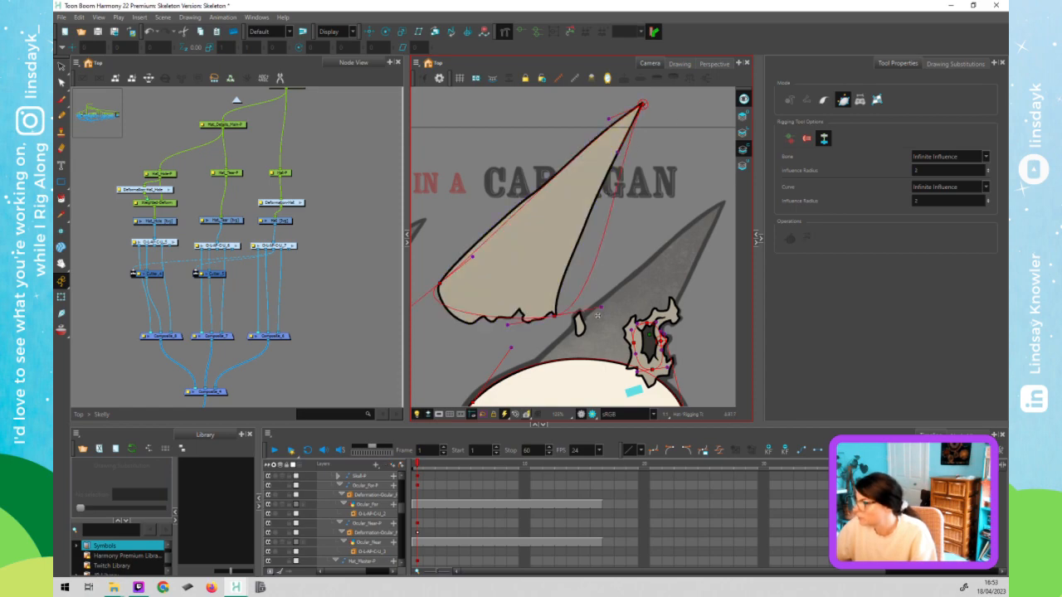
pyautogui.click(568, 250)
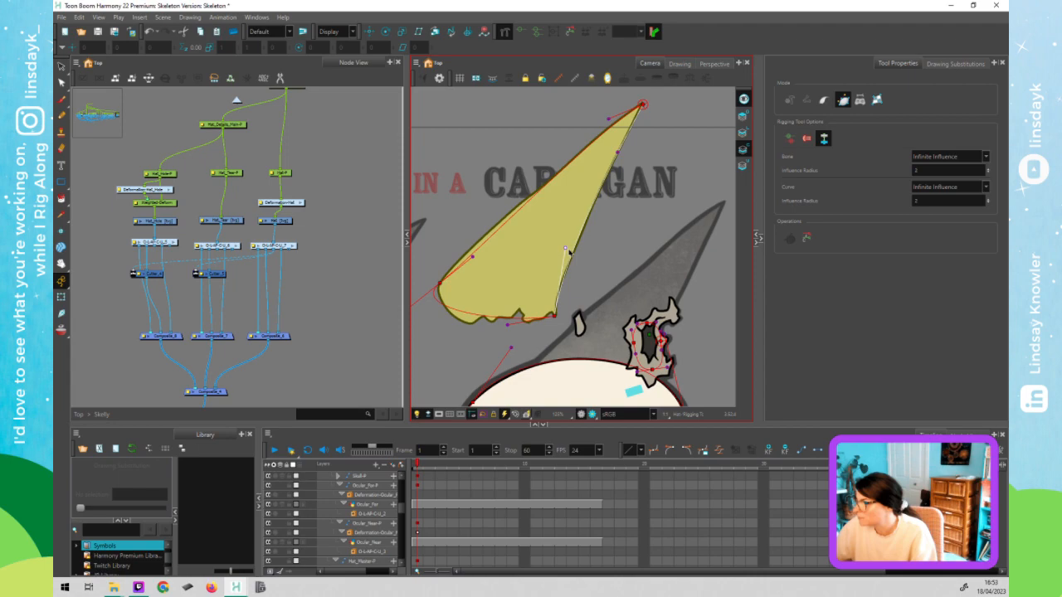
pyautogui.click(473, 258)
pyautogui.moveTo(472, 257); pyautogui.dragTo(473, 248)
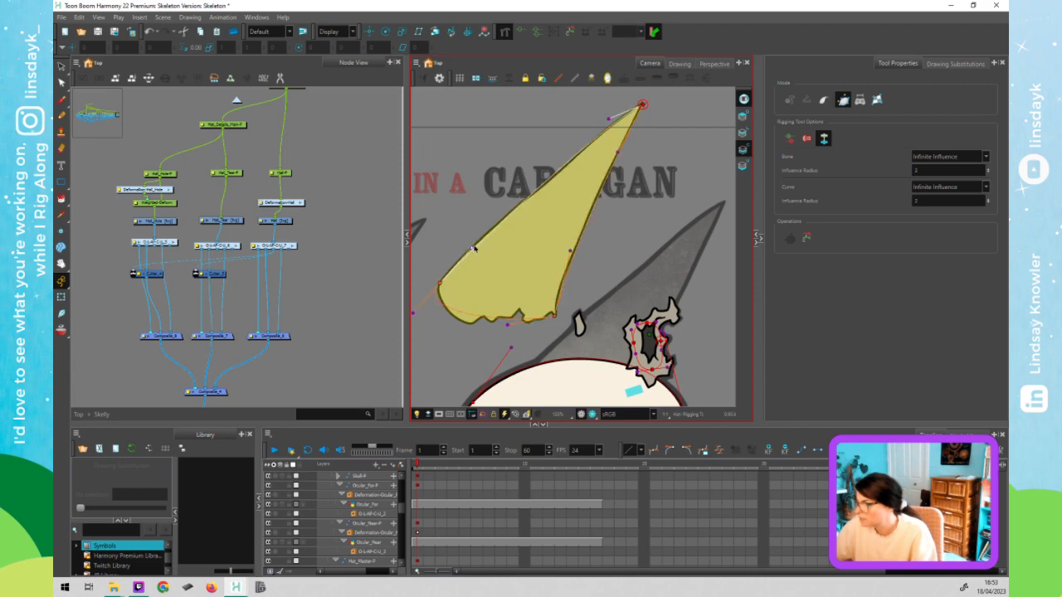
pyautogui.moveTo(428, 306); pyautogui.dragTo(453, 322)
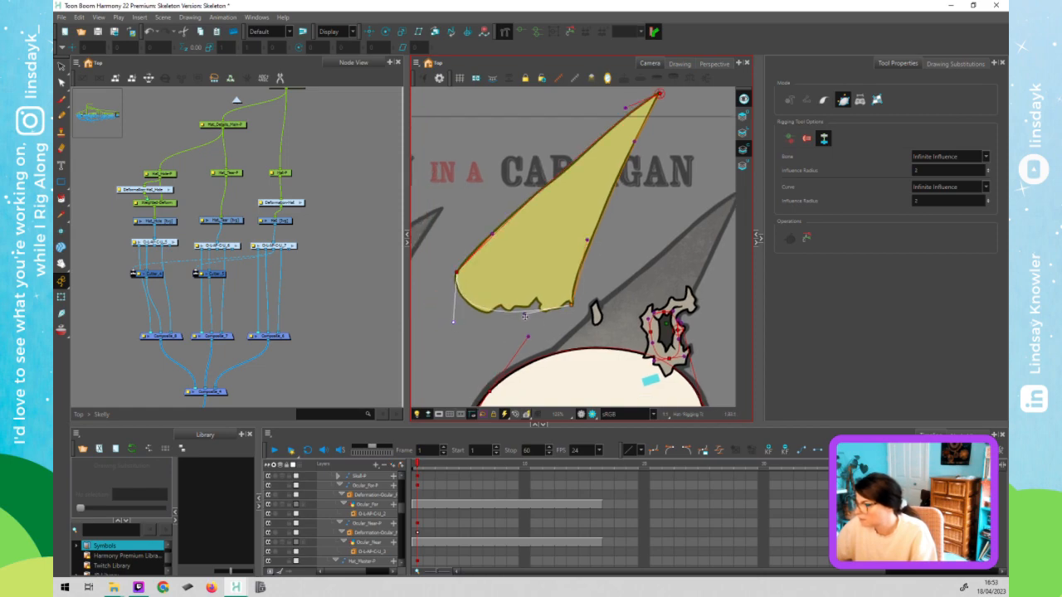
pyautogui.moveTo(525, 316); pyautogui.dragTo(528, 335)
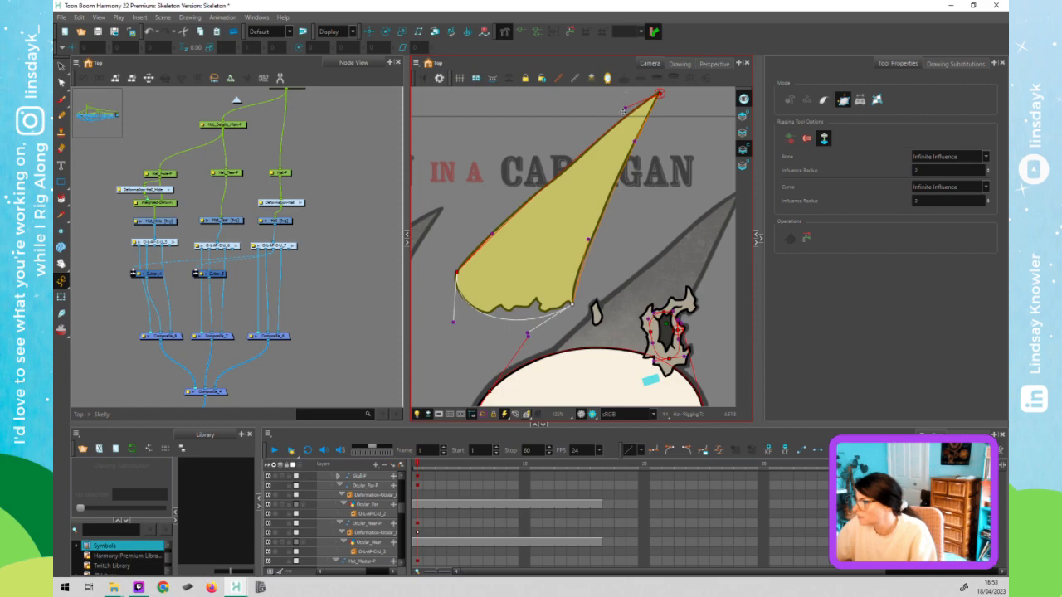
pyautogui.moveTo(624, 109); pyautogui.dragTo(625, 158)
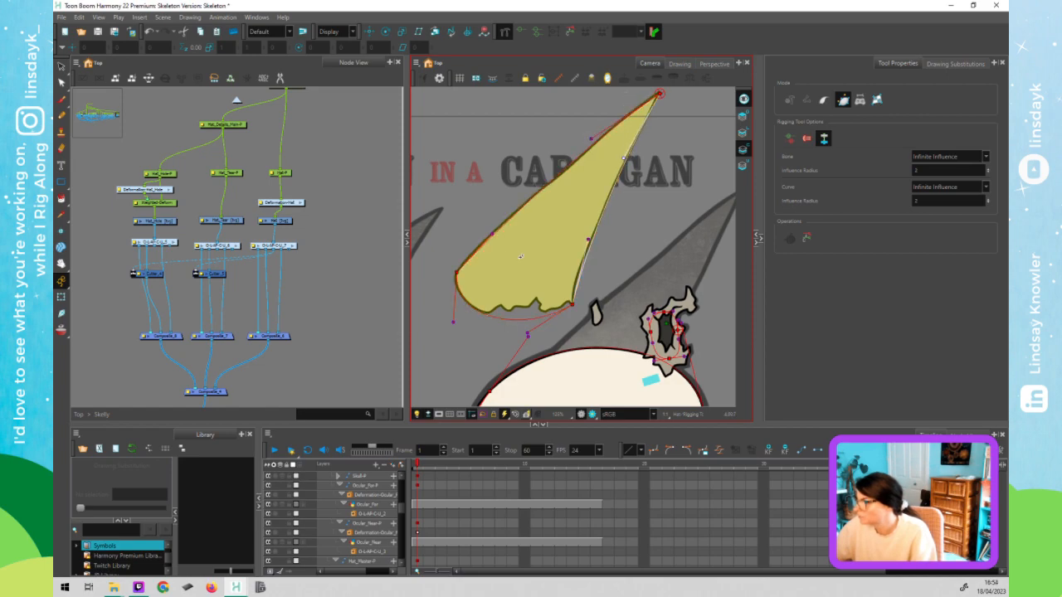
pyautogui.moveTo(492, 234); pyautogui.dragTo(517, 209)
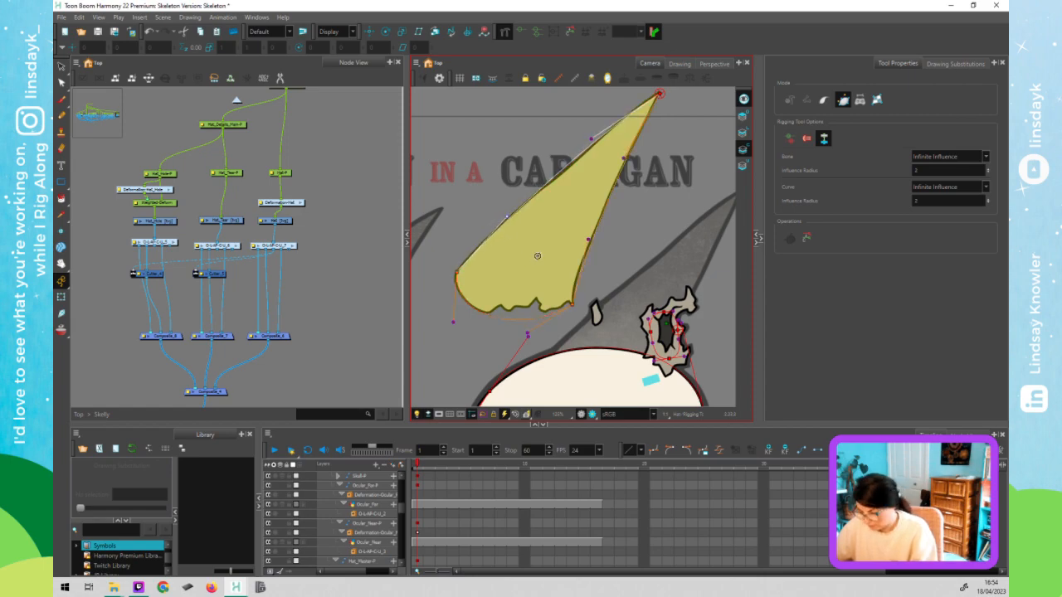
# - Test the hat deformer by moving the lower-right corner point and its brim handle, and undo the moves
pyautogui.hotkey('shift', 't')
pyautogui.moveTo(557, 294); pyautogui.dragTo(540, 345)
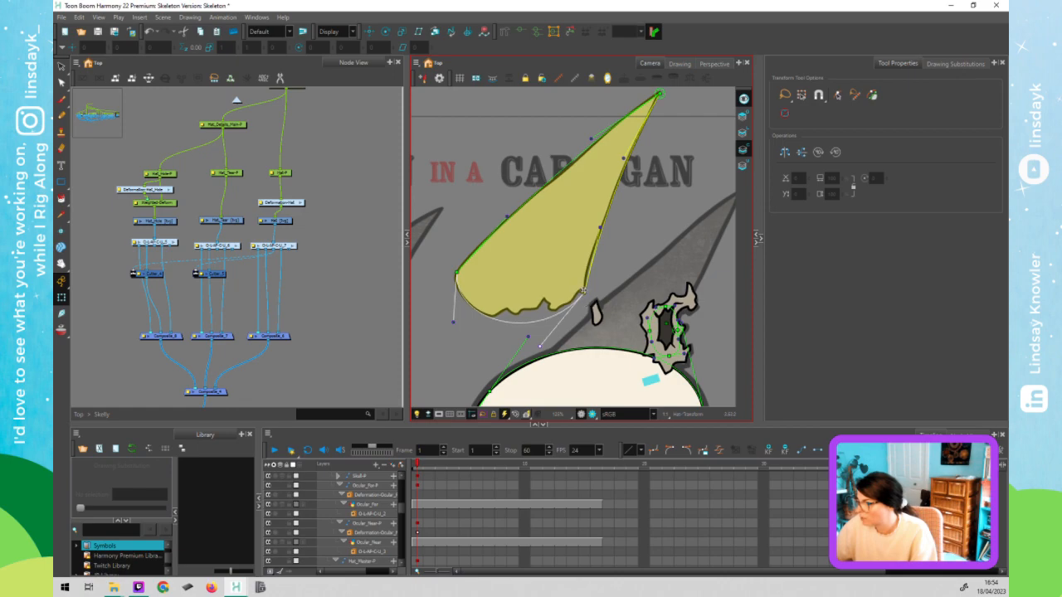
pyautogui.scroll(5, 584, 299)
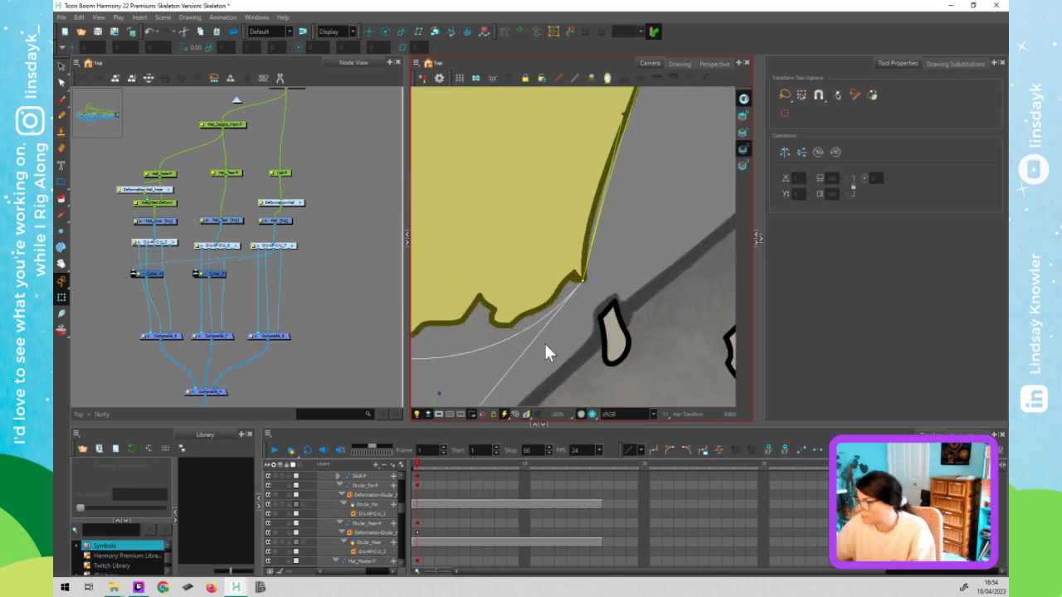
pyautogui.moveTo(585, 246); pyautogui.dragTo(629, 144)
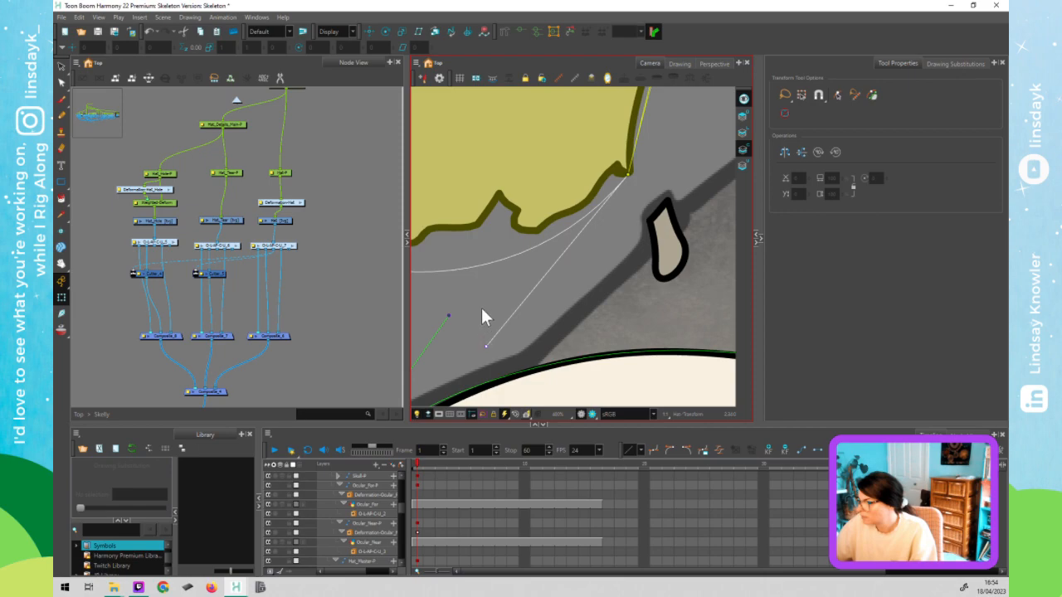
pyautogui.moveTo(481, 316); pyautogui.dragTo(498, 368)
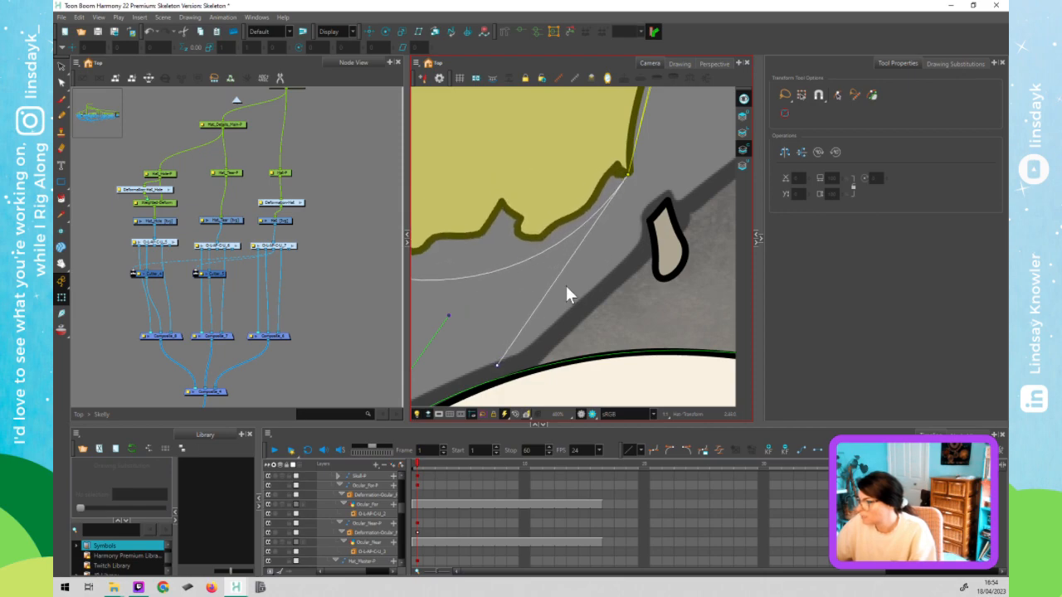
pyautogui.scroll(-5, 566, 286)
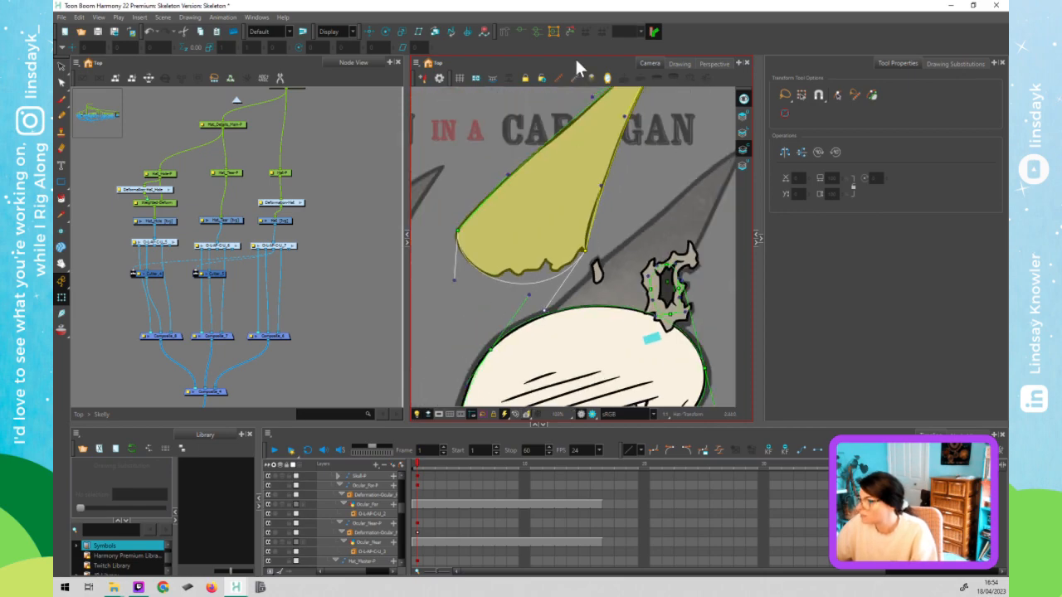
pyautogui.moveTo(584, 249); pyautogui.dragTo(572, 262)
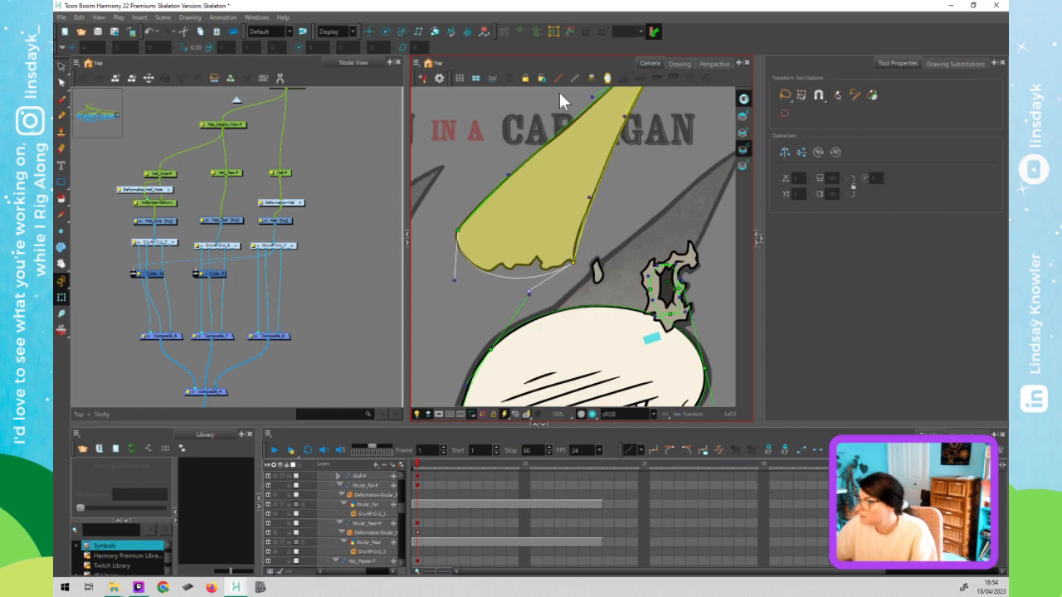
# - Refine the deformer's rest shape at the hat's lower-right corner and shift the right side's lower handle slightly inward
pyautogui.click(503, 34)
pyautogui.scroll(2, 572, 264)
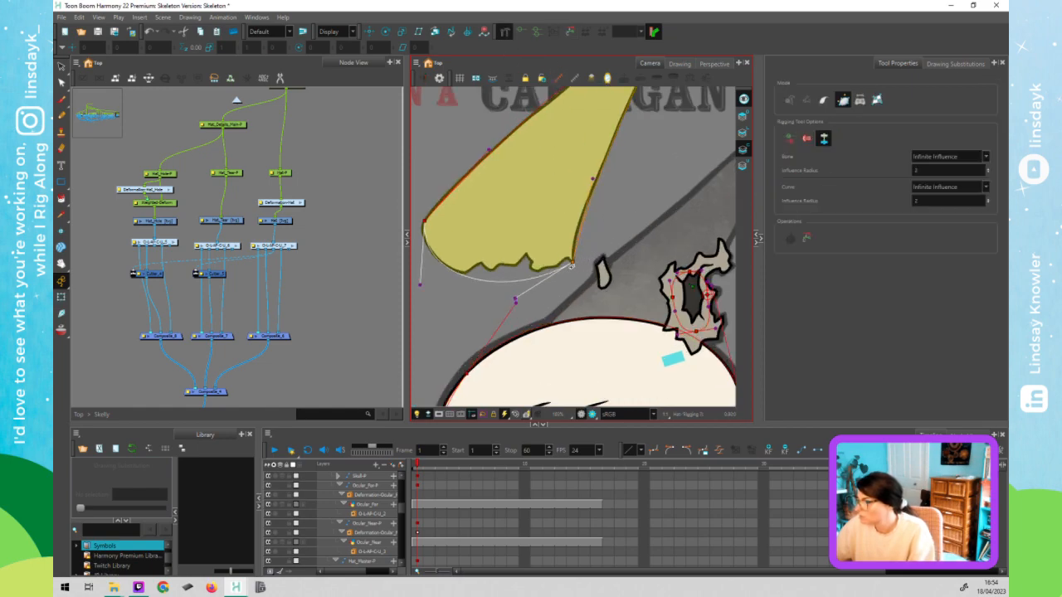
pyautogui.scroll(4, 572, 265)
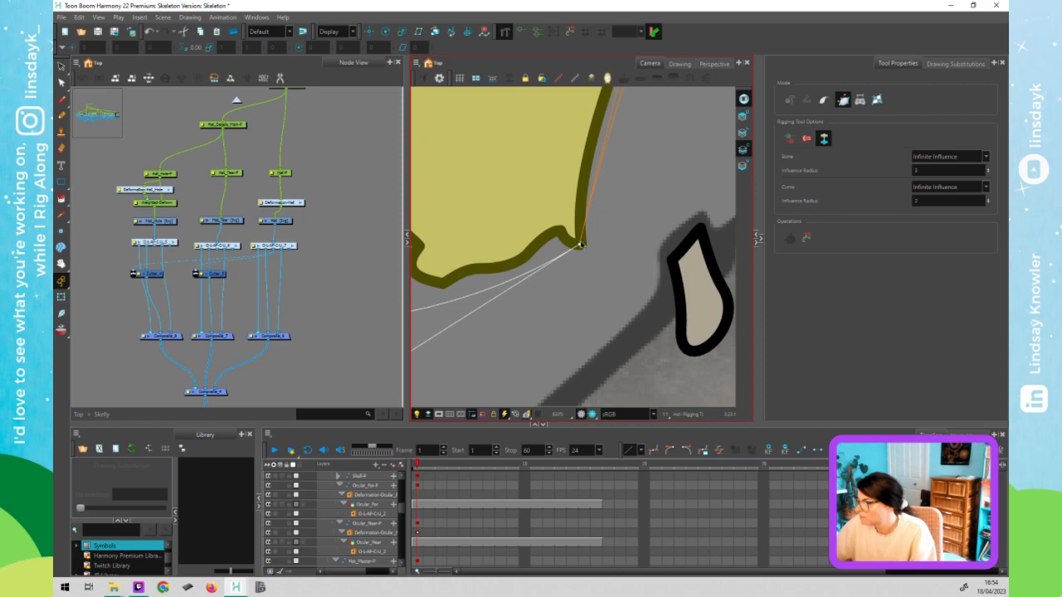
pyautogui.scroll(-2, 581, 249)
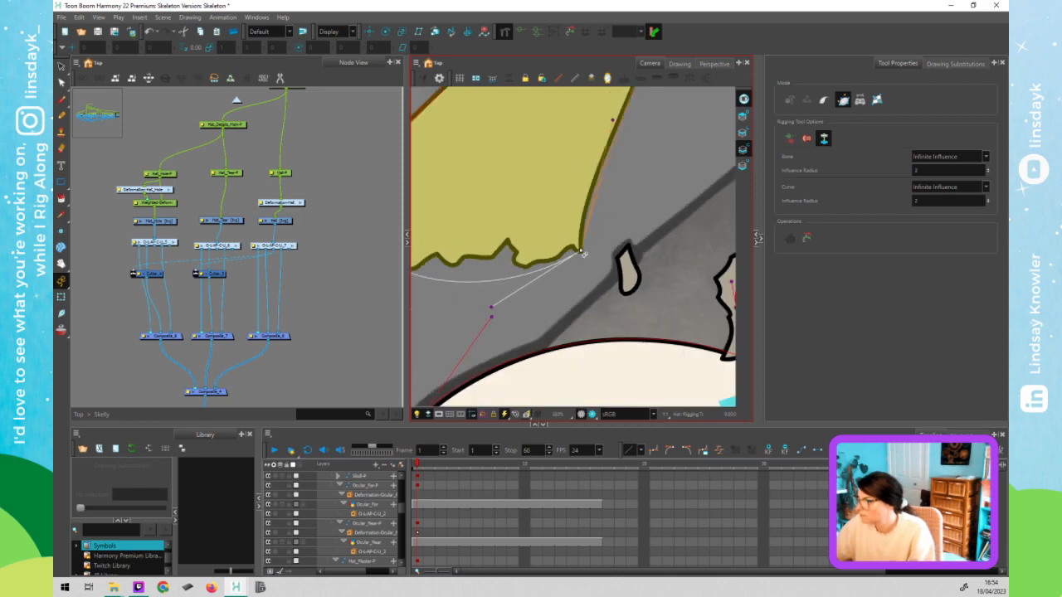
pyautogui.scroll(-3, 583, 254)
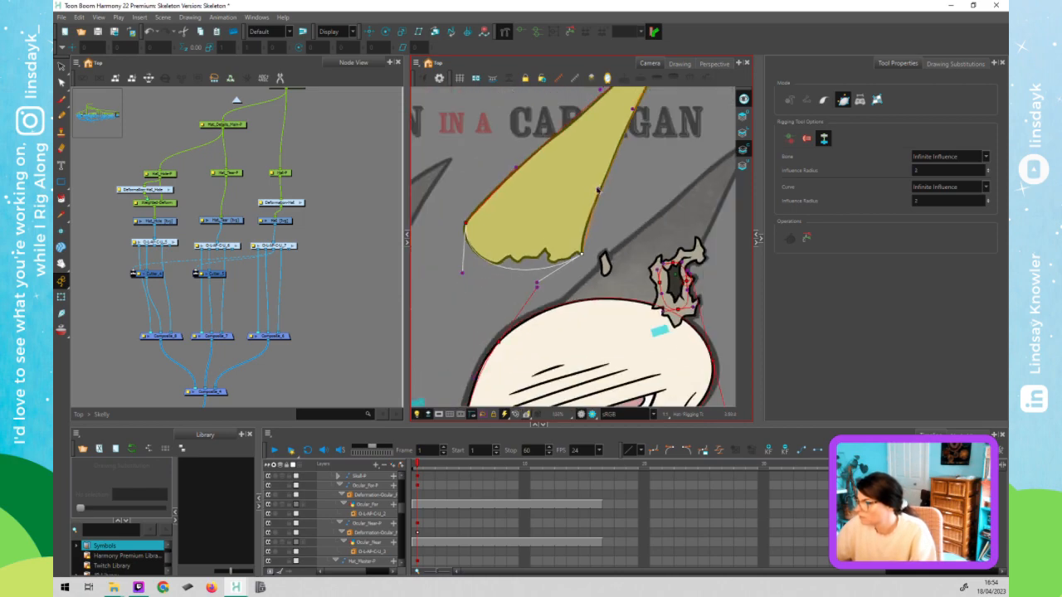
pyautogui.moveTo(598, 190); pyautogui.dragTo(592, 190)
# - Test the adjusted hat deformer at the lower-right corner, undo the test move, and examine the curve's fit there
pyautogui.hotkey('shift', 't')
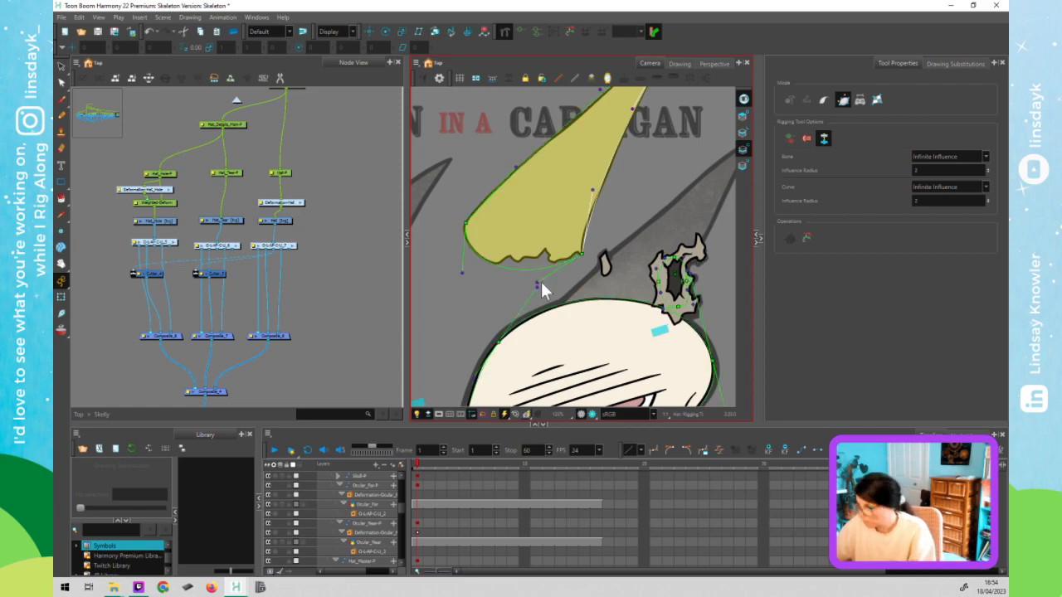
pyautogui.moveTo(537, 282); pyautogui.dragTo(548, 255)
pyautogui.scroll(3, 580, 257)
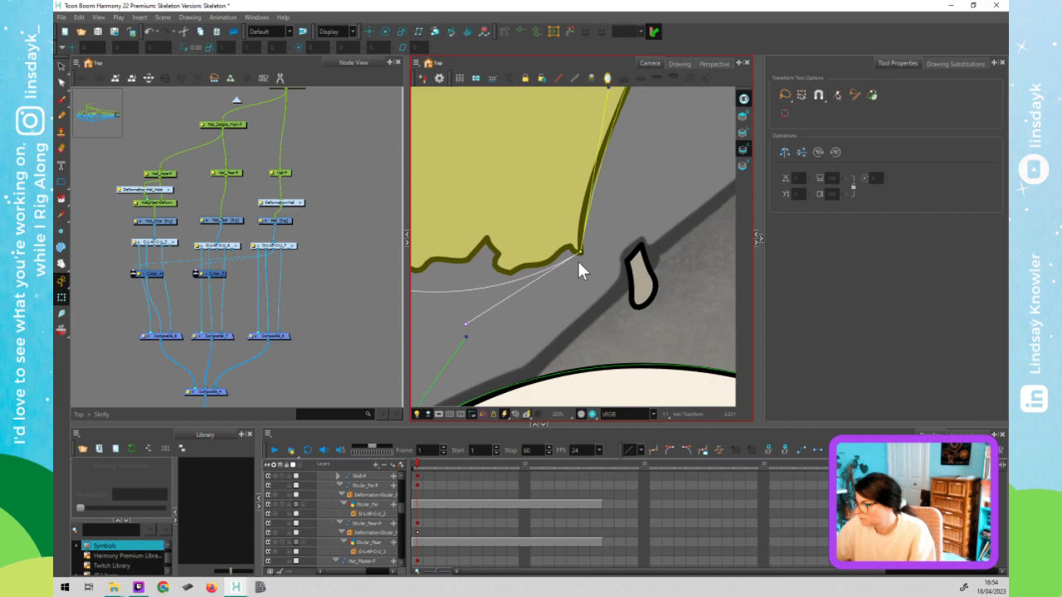
pyautogui.scroll(-3, 577, 259)
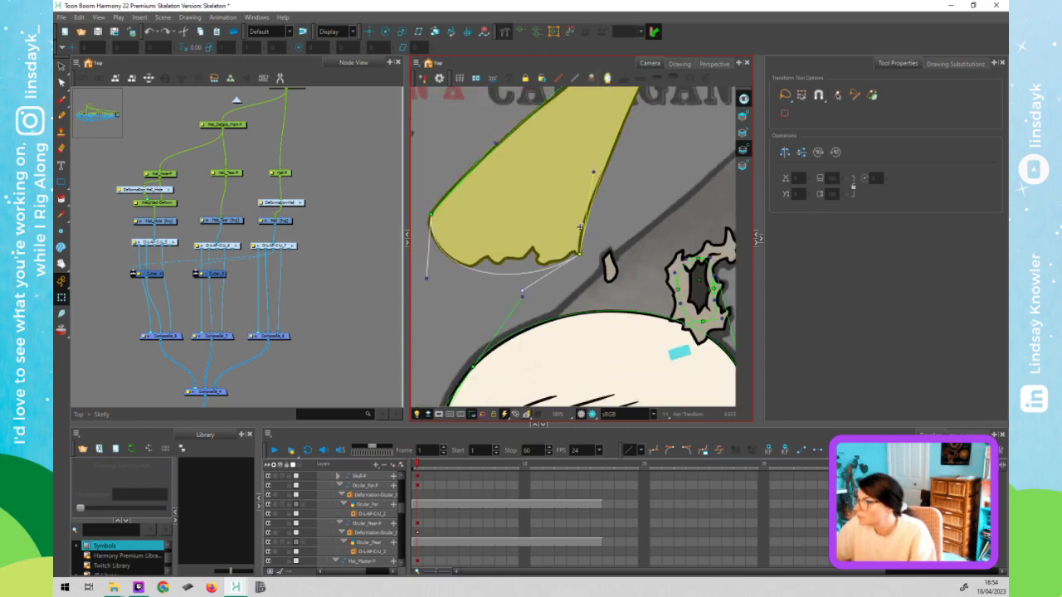
# - Move the rest position of the hat deformer's lower-right corner point slightly up and inward, onto the hat's outline
pyautogui.hotkey('alt', 'r')
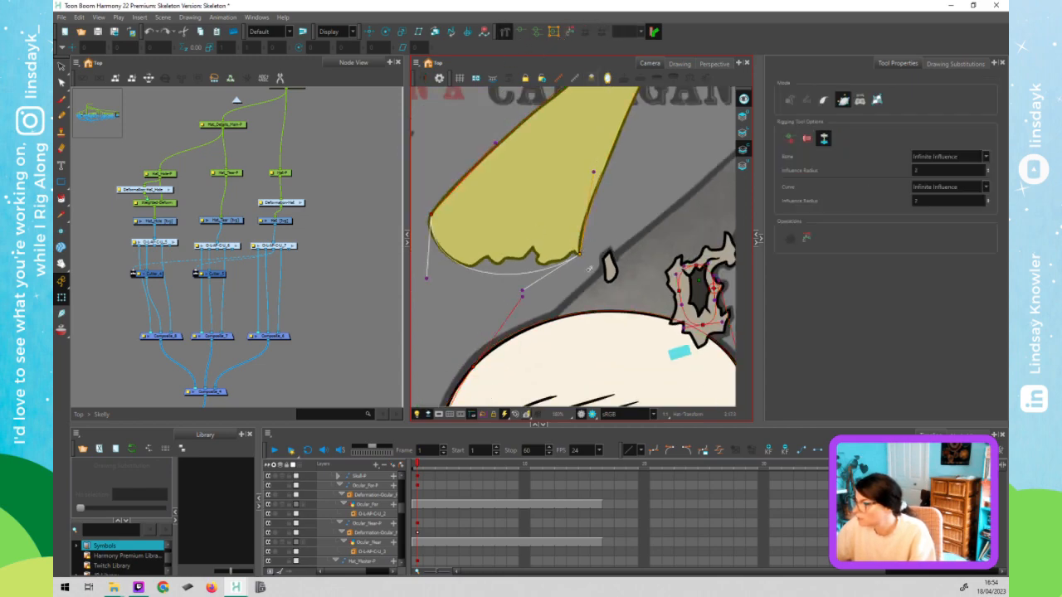
pyautogui.scroll(5, 573, 260)
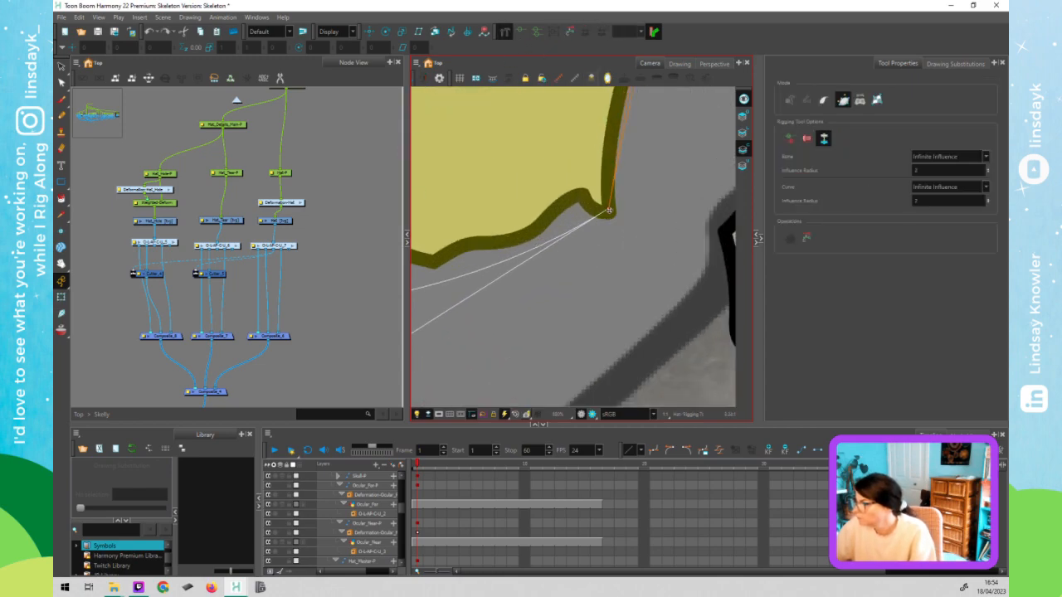
pyautogui.moveTo(607, 211); pyautogui.dragTo(595, 198)
pyautogui.scroll(-2, 595, 202)
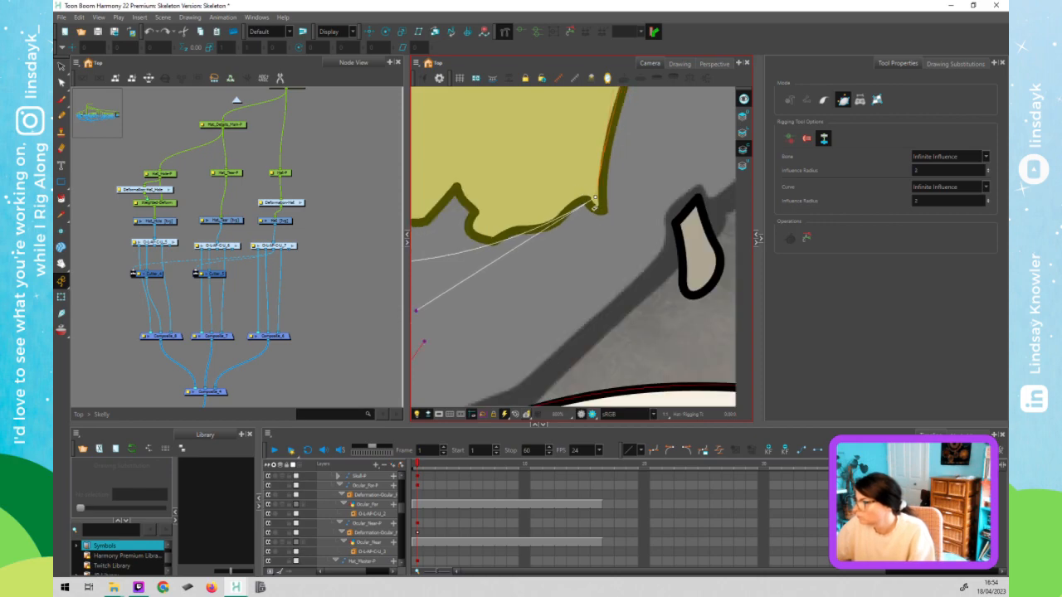
pyautogui.scroll(-4, 582, 223)
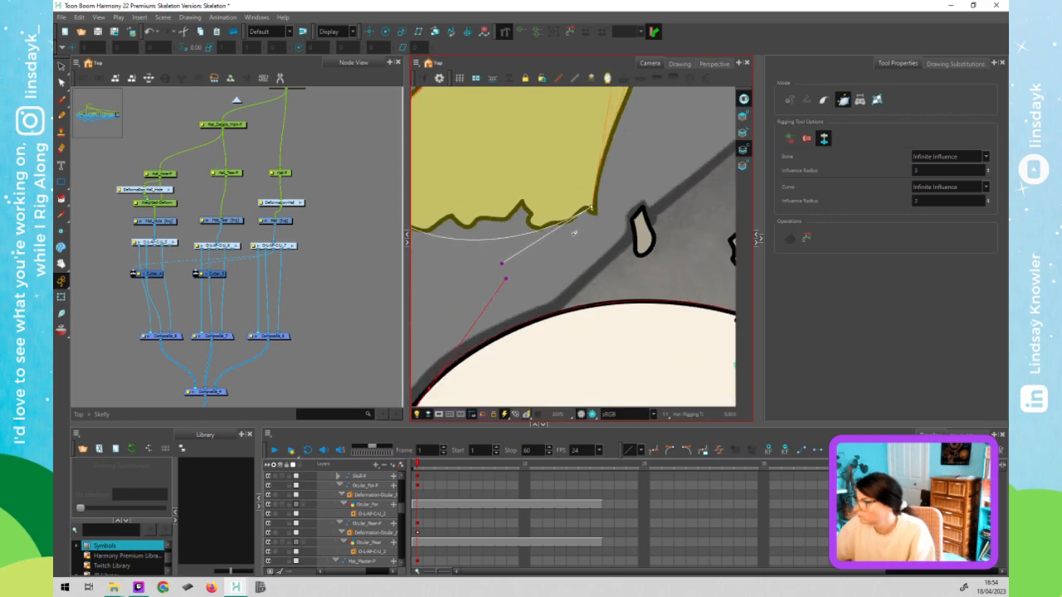
# - Test the hat deformer by moving the brim handle below the lower-right corner, and undo the test moves
pyautogui.hotkey('shift', 't')
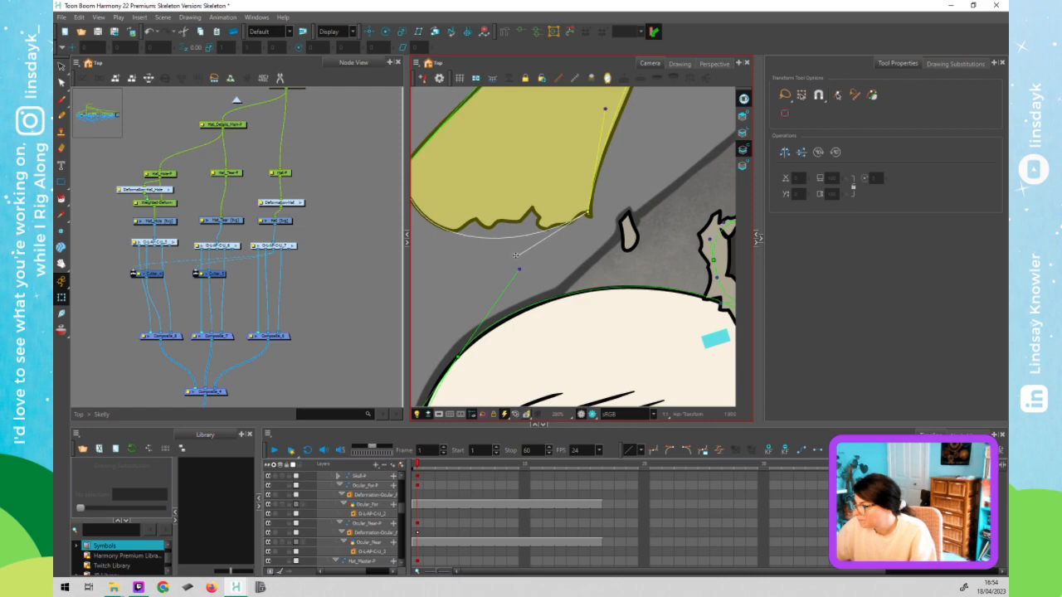
pyautogui.moveTo(519, 256); pyautogui.dragTo(547, 214)
pyautogui.moveTo(558, 253)
pyautogui.mouseDown()
pyautogui.moveTo(577, 270)
pyautogui.moveTo(576, 255)
pyautogui.mouseUp()
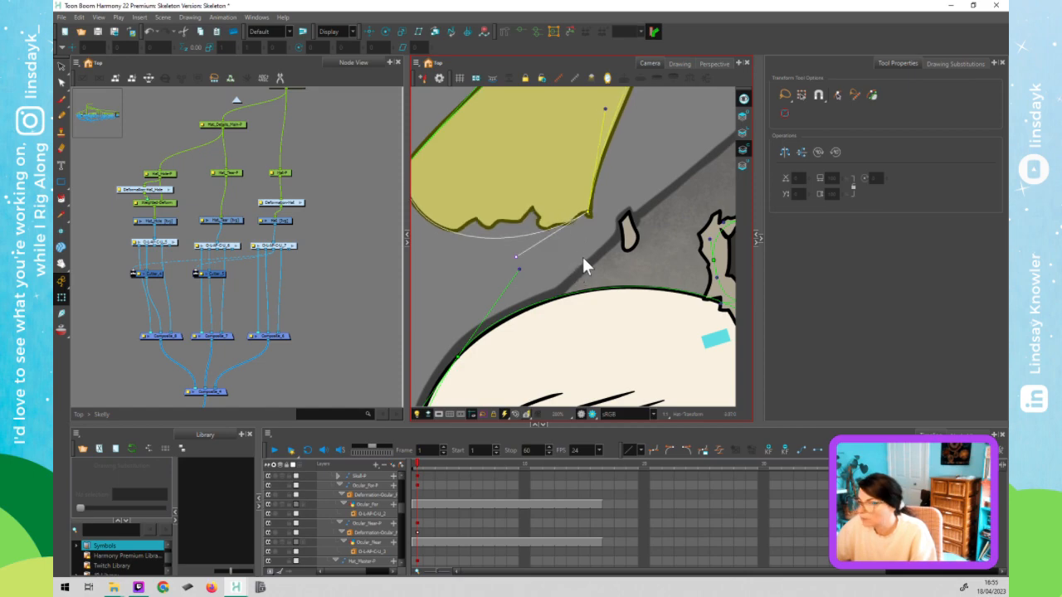
# - Lower the deformer's rest corner point slightly so it sits at the tip of the hat's lower-right corner
pyautogui.click(502, 31)
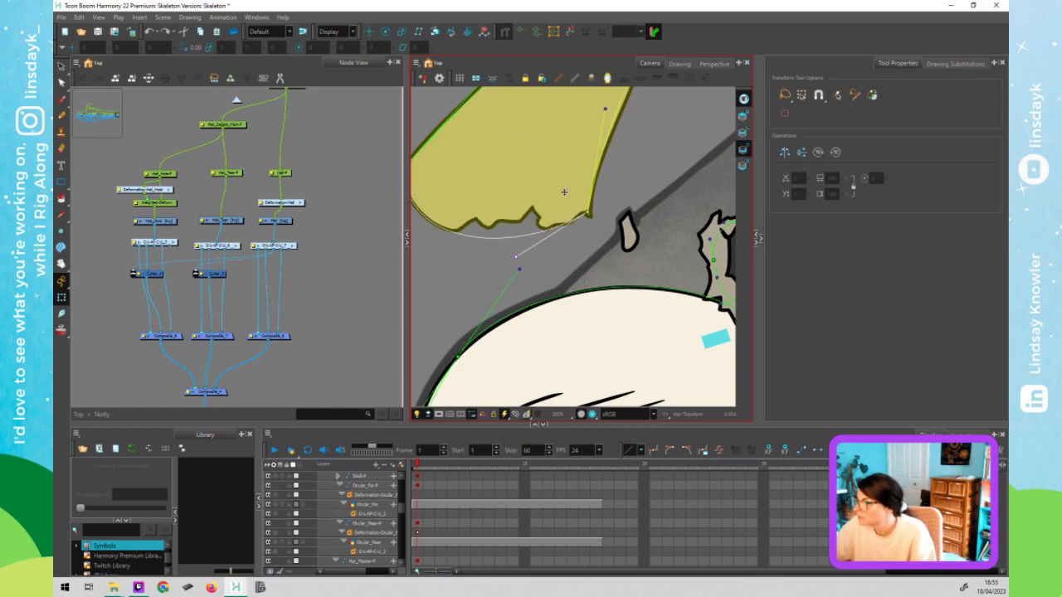
pyautogui.scroll(4, 586, 214)
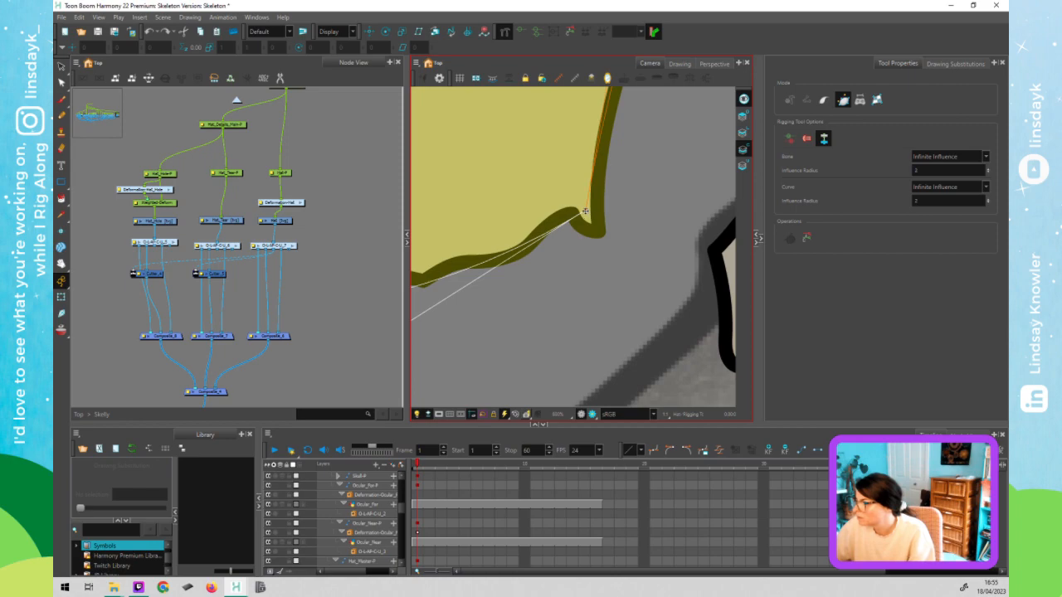
pyautogui.moveTo(593, 214); pyautogui.dragTo(596, 229)
pyautogui.scroll(-5, 586, 247)
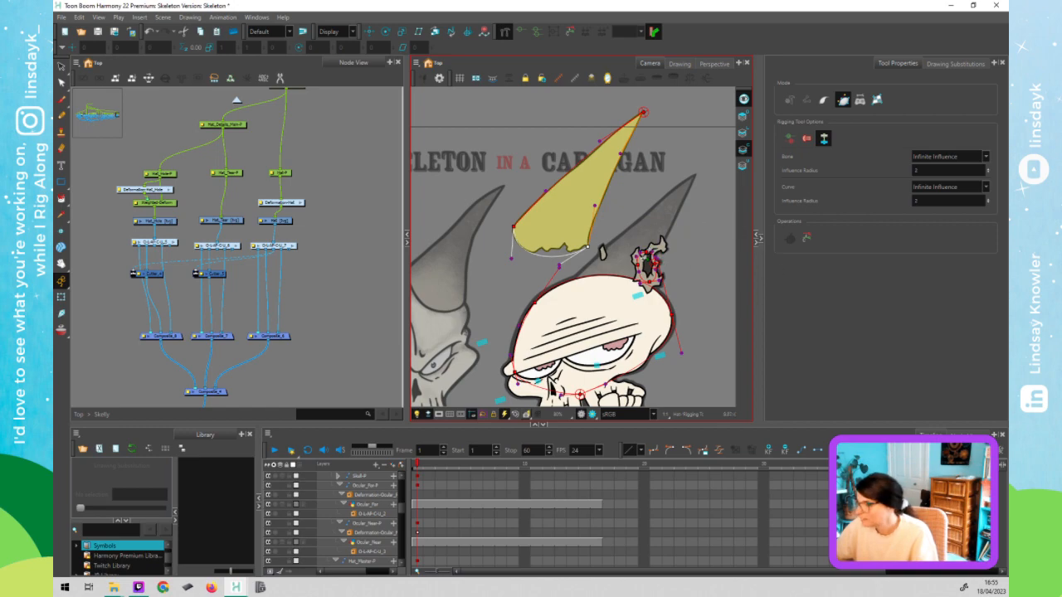
# - Test the refined hat deformer with its brim handle, undo the move, and examine the curve's fit around the whole hat
pyautogui.hotkey('shift', 't')
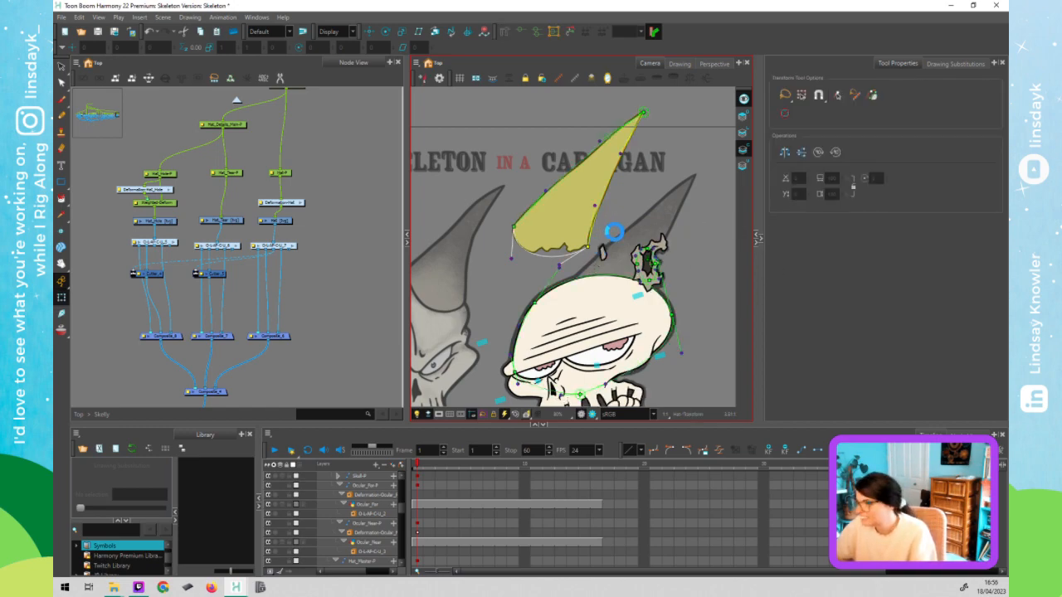
pyautogui.scroll(5, 611, 224)
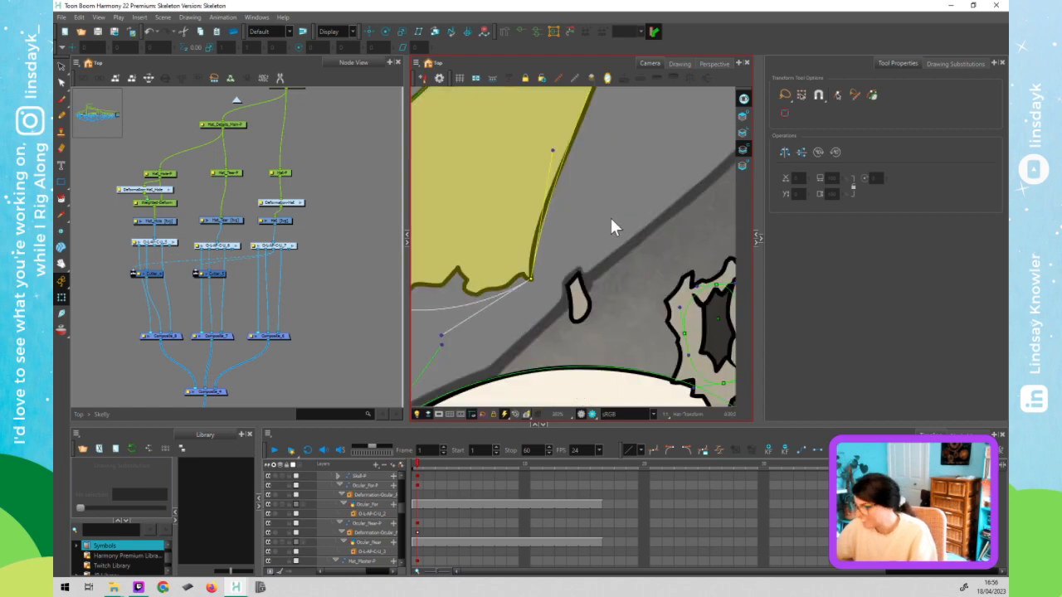
pyautogui.scroll(2, 609, 217)
pyautogui.scroll(-3, 557, 251)
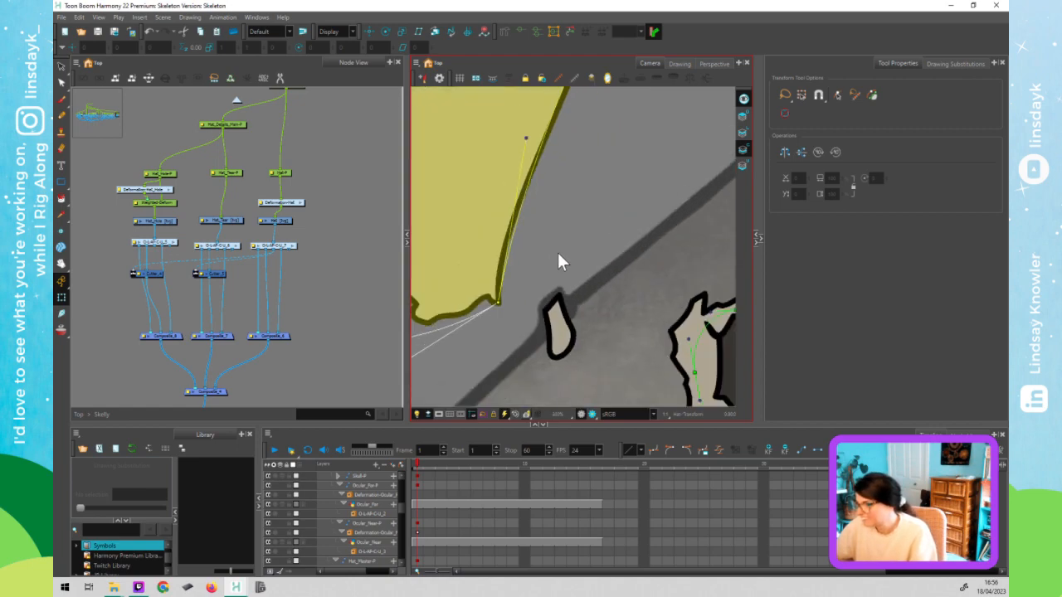
pyautogui.moveTo(539, 272); pyautogui.dragTo(613, 237)
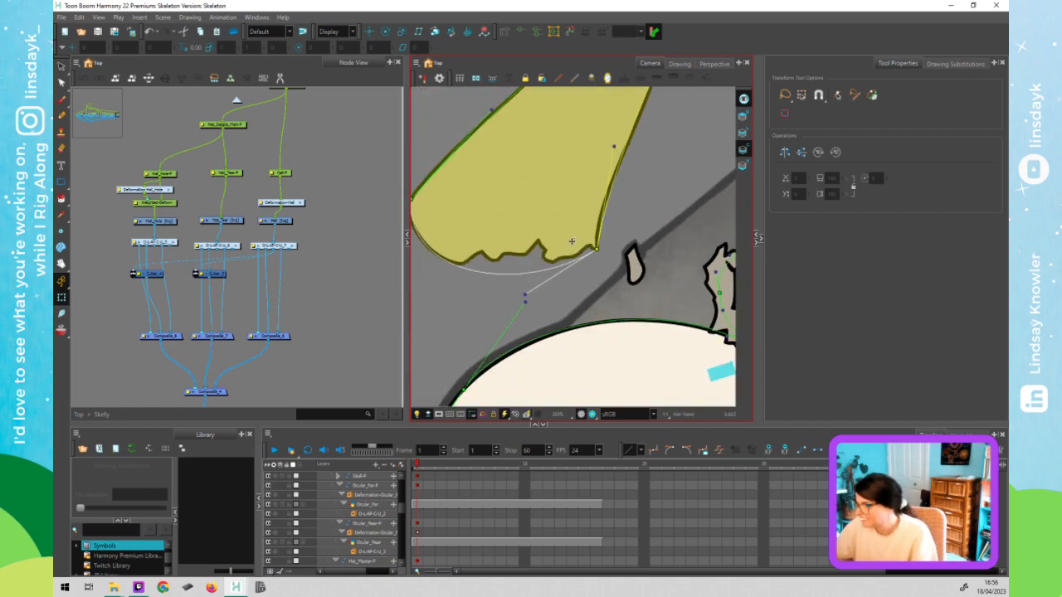
pyautogui.click(571, 241)
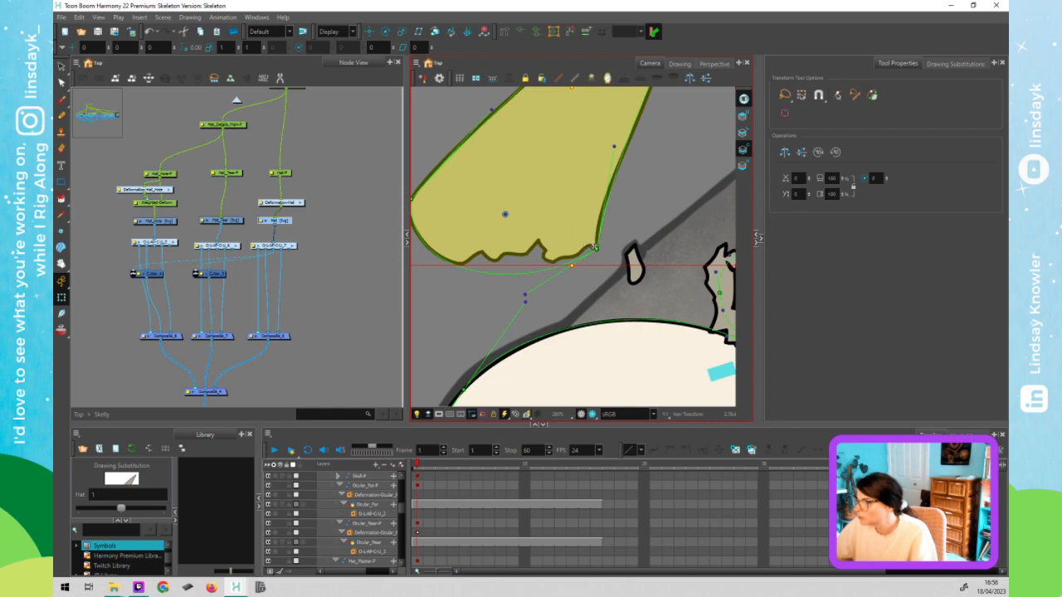
pyautogui.moveTo(531, 275)
pyautogui.mouseDown()
pyautogui.moveTo(526, 237)
pyautogui.moveTo(520, 284)
pyautogui.moveTo(536, 310)
pyautogui.moveTo(539, 258)
pyautogui.moveTo(510, 304)
pyautogui.moveTo(520, 273)
pyautogui.moveTo(524, 295)
pyautogui.mouseUp()
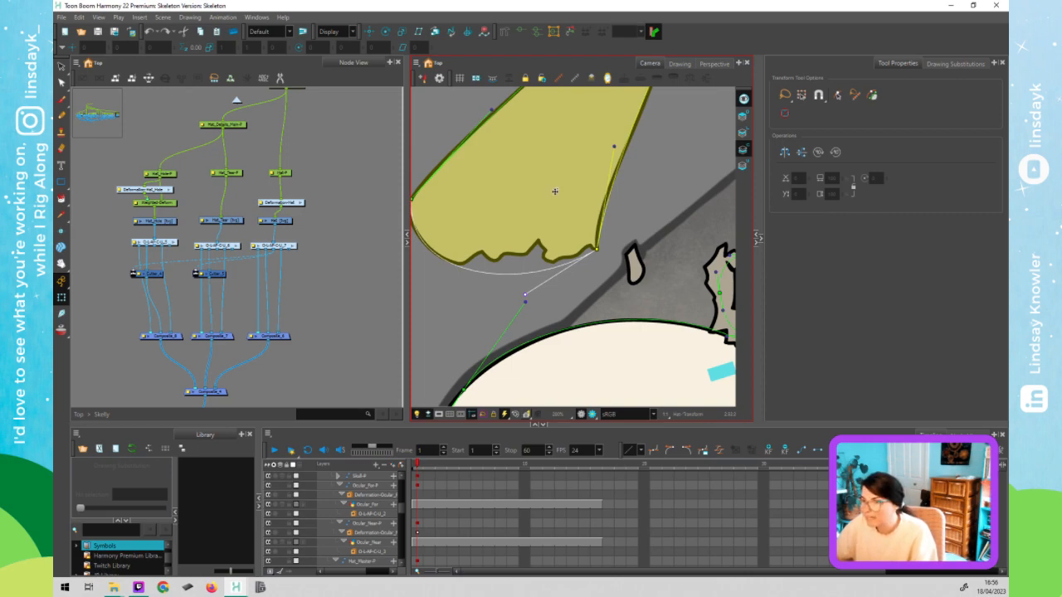
pyautogui.scroll(-1, 555, 191)
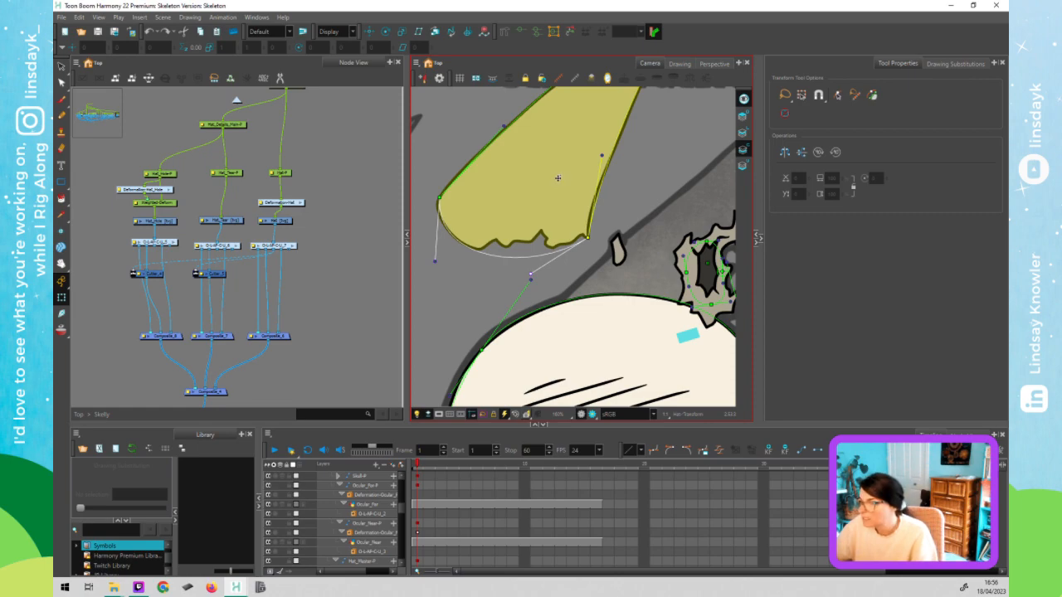
pyautogui.scroll(-1, 557, 177)
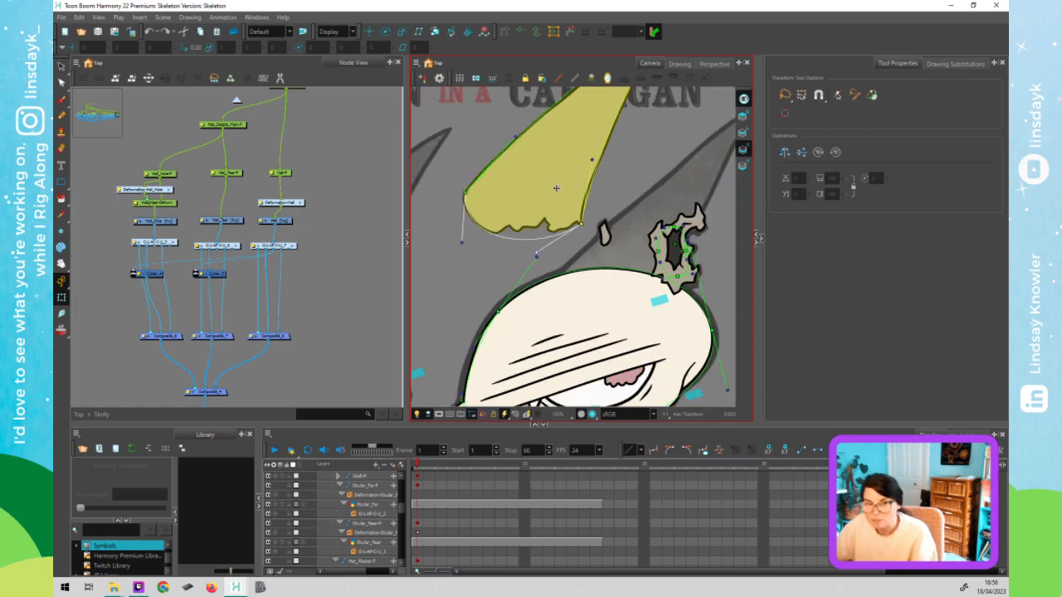
pyautogui.scroll(-1, 556, 189)
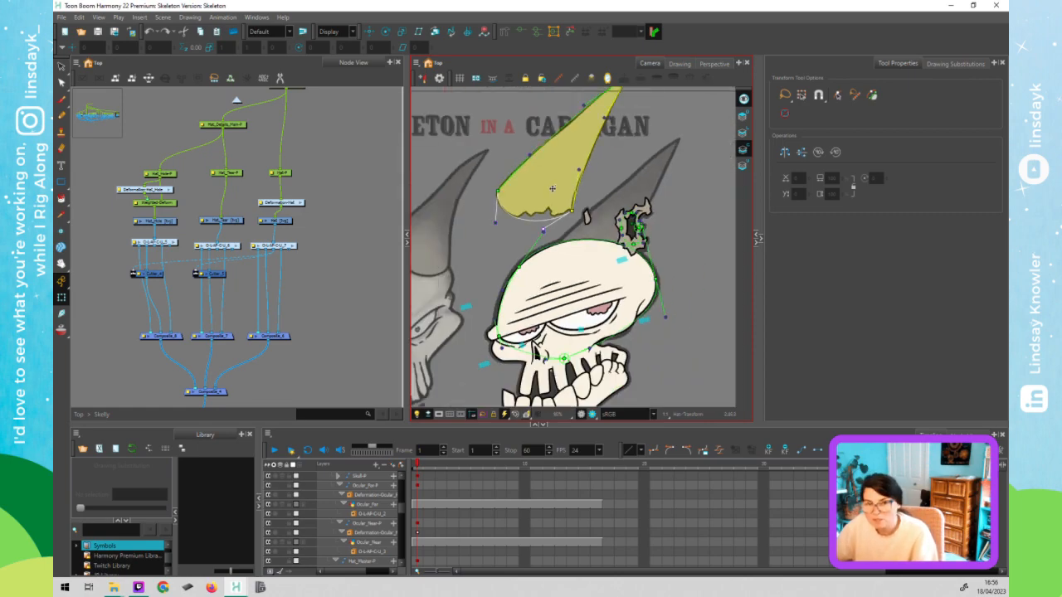
# - Select the hat's parent peg and reset its transformation to put the hat back on the skull
pyautogui.click(552, 187)
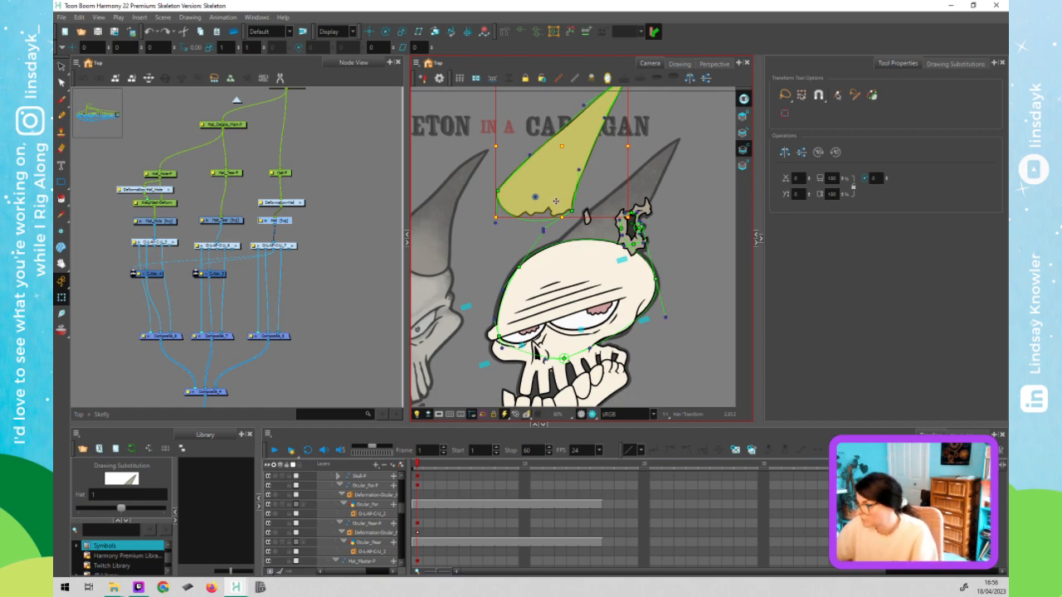
pyautogui.press('Escape')
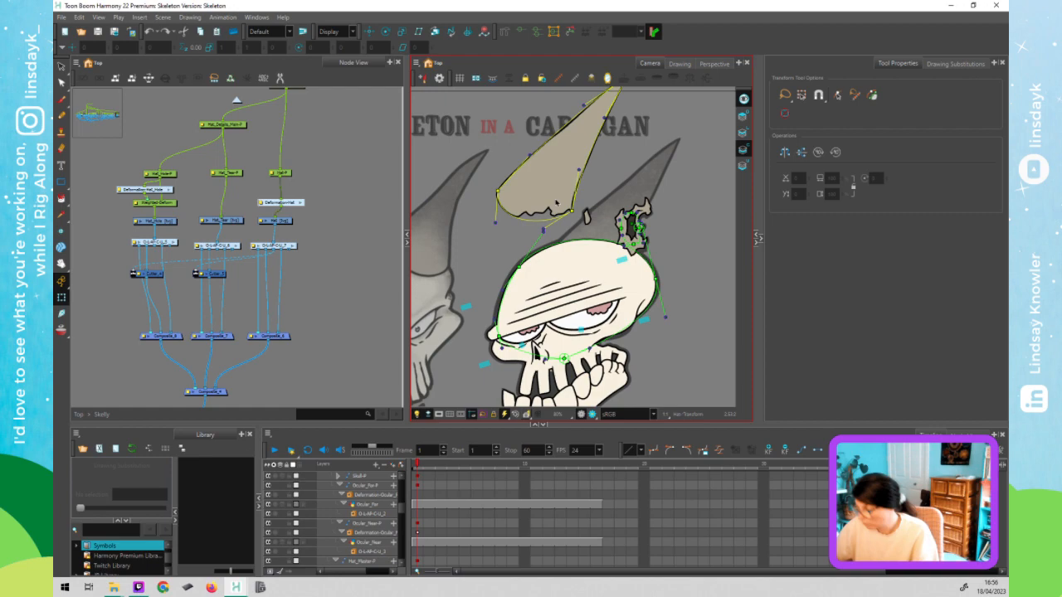
pyautogui.click(557, 201)
pyautogui.press('b')
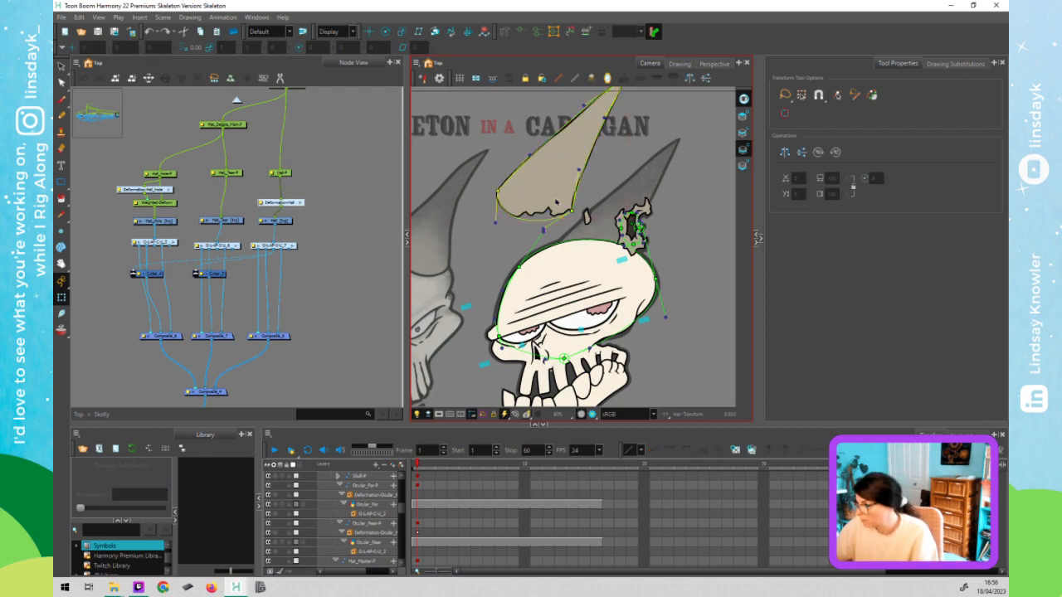
pyautogui.press('b')
pyautogui.press('r')
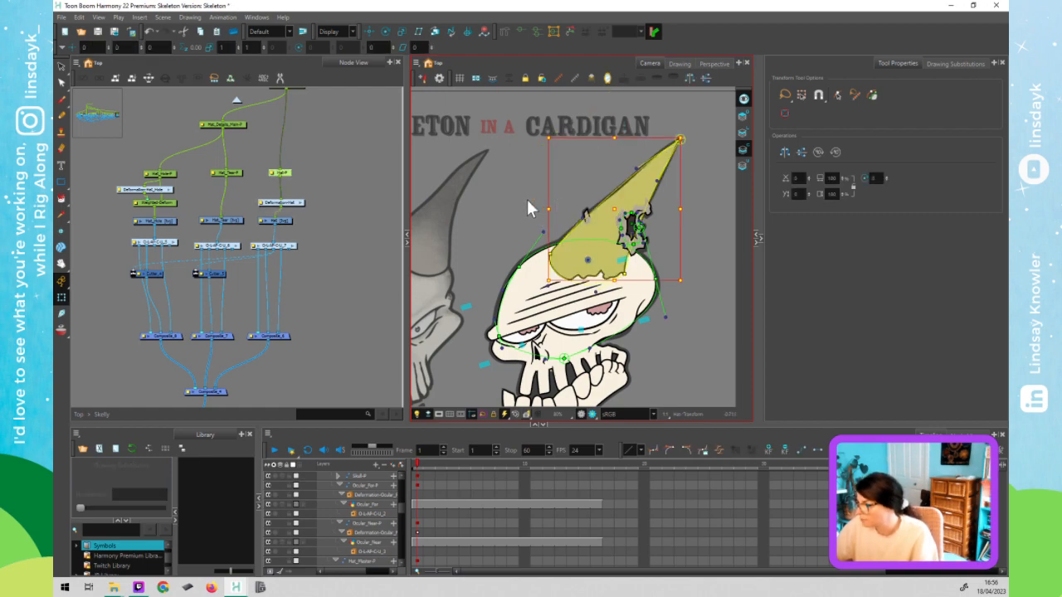
pyautogui.press('Escape')
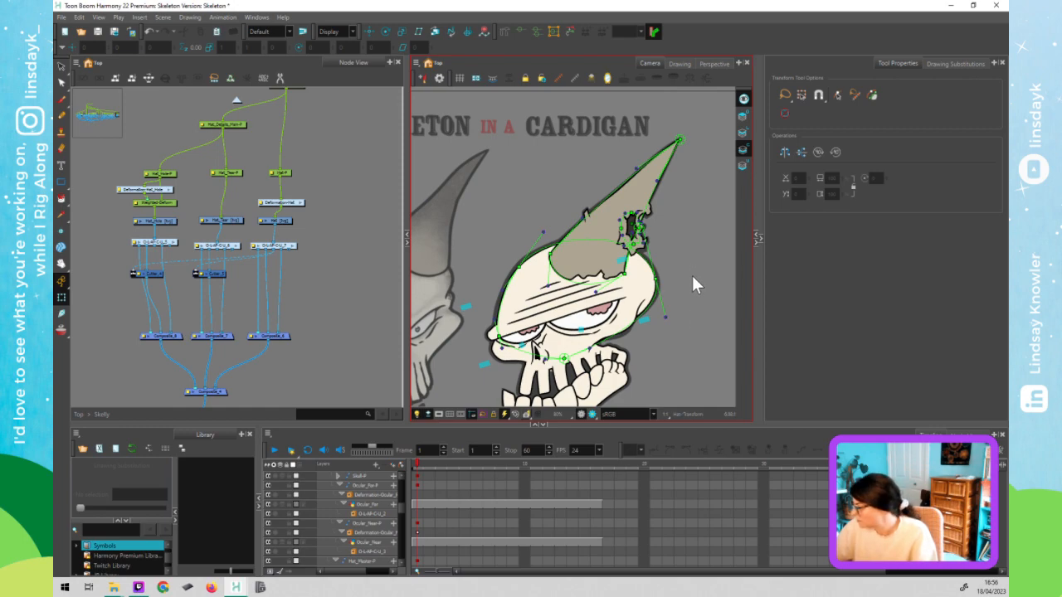
# - Line up the hat's deformation group and parent peg above the hat drawing in the node network, and hide the deformer controls
pyautogui.scroll(-3, 691, 310)
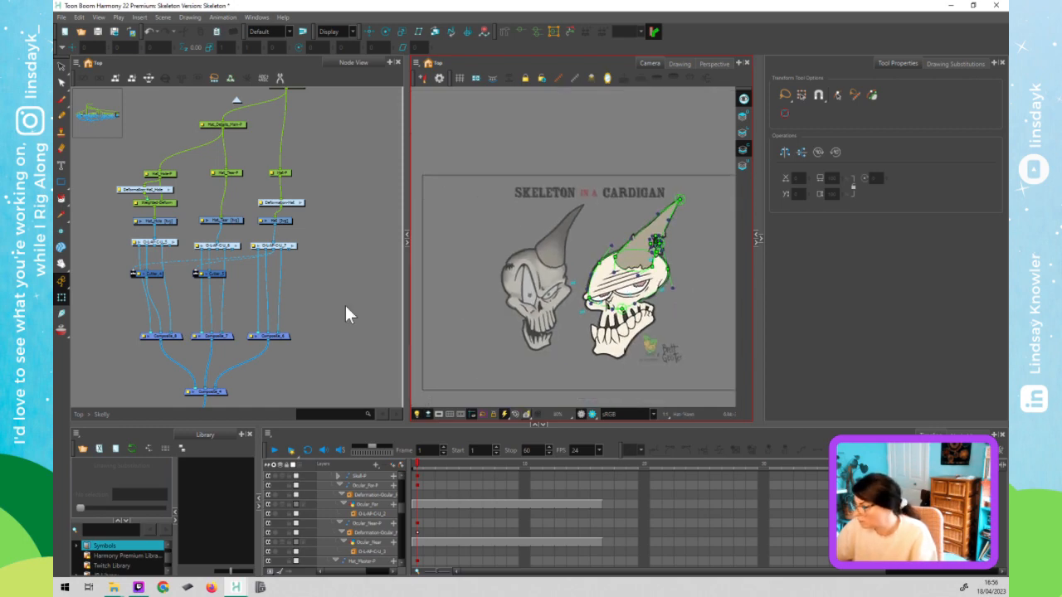
pyautogui.click(311, 308)
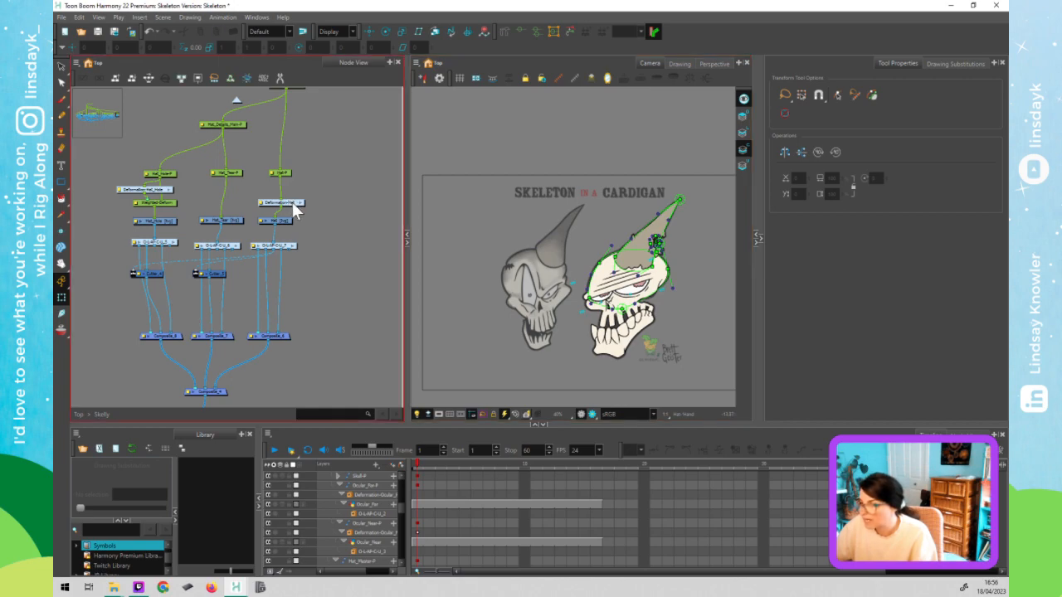
pyautogui.moveTo(291, 205); pyautogui.dragTo(288, 195)
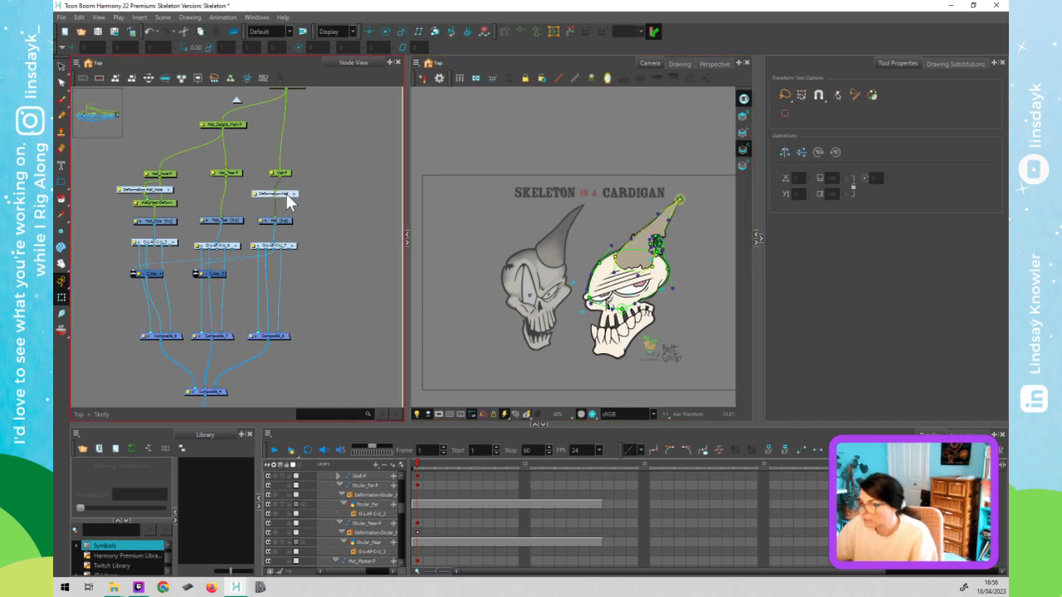
pyautogui.click(287, 171)
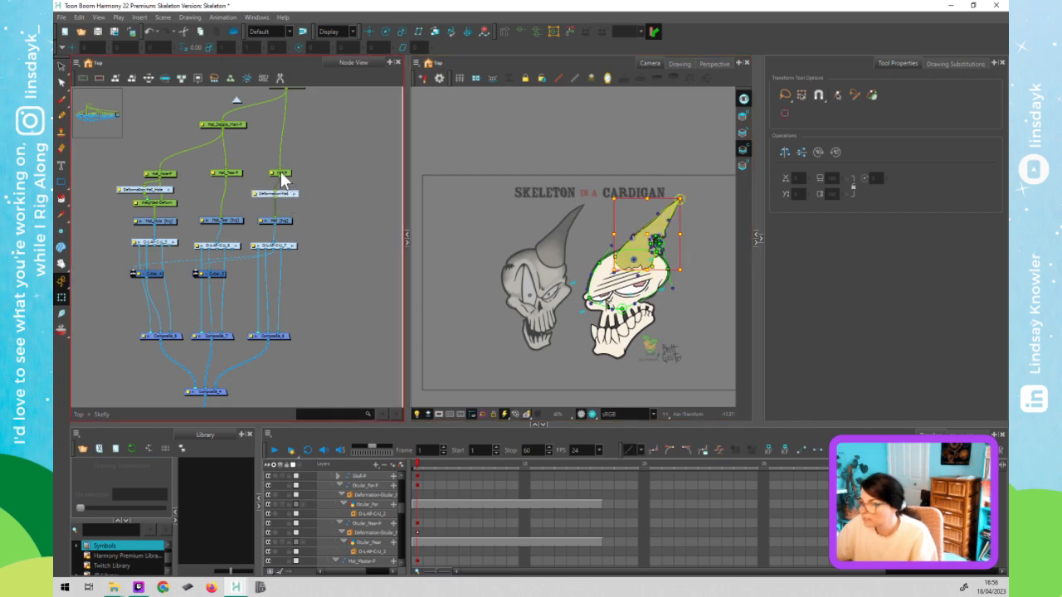
pyautogui.click(309, 268)
pyautogui.click(523, 370)
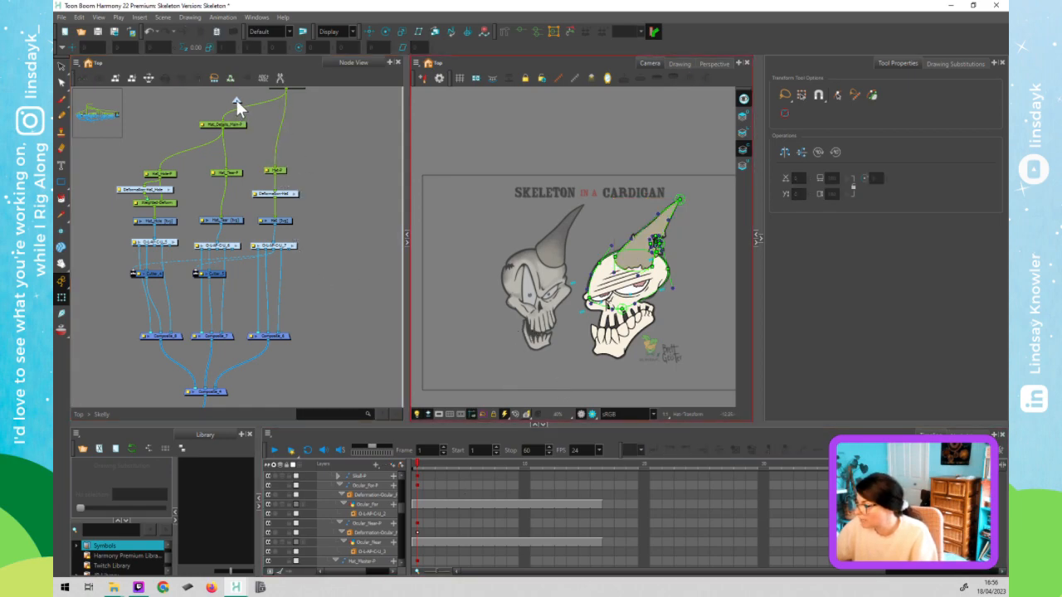
pyautogui.click(323, 166)
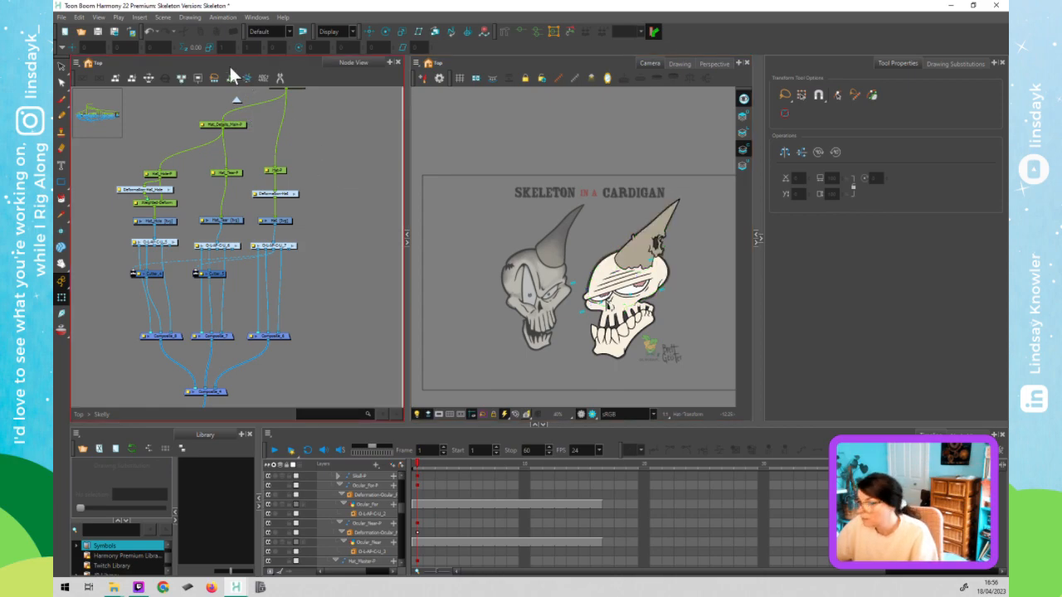
# - Leave the Skelly group, disable the Skeleton reference drawing and enable the Mouths reference drawing
pyautogui.click(237, 102)
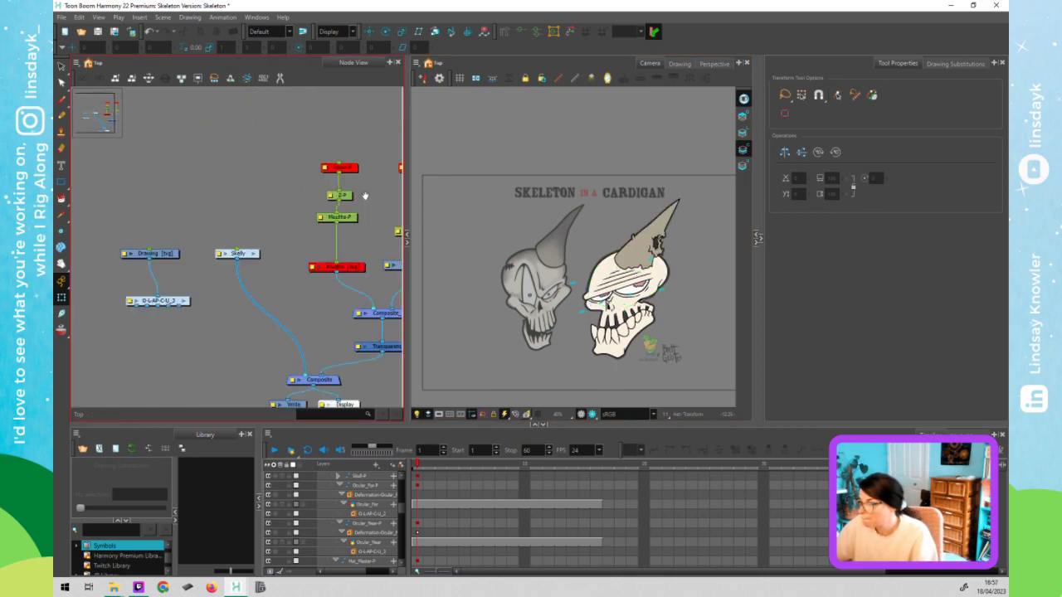
pyautogui.moveTo(365, 195); pyautogui.dragTo(266, 173)
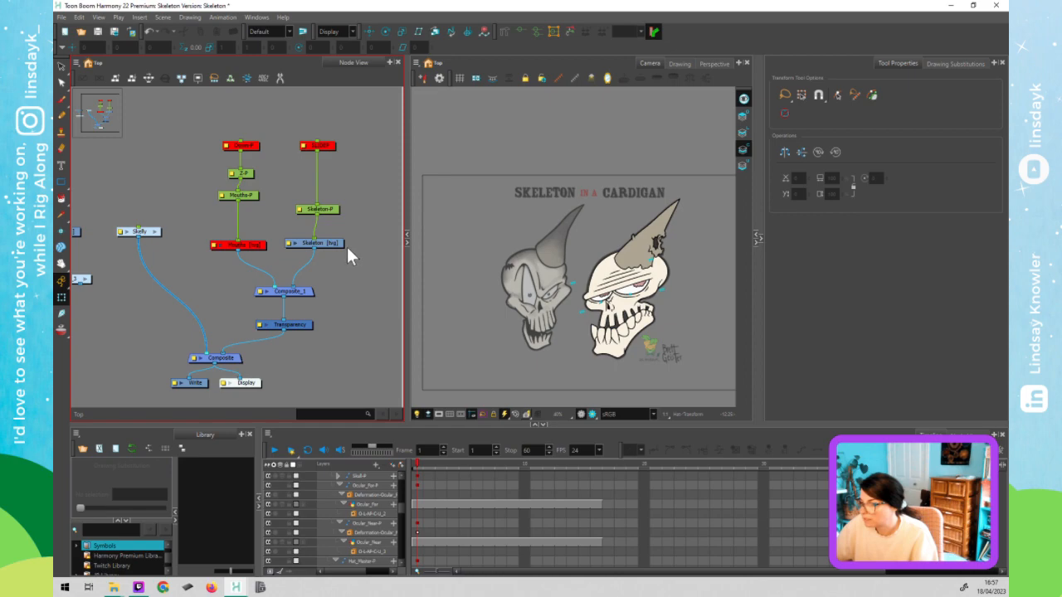
pyautogui.click(338, 243)
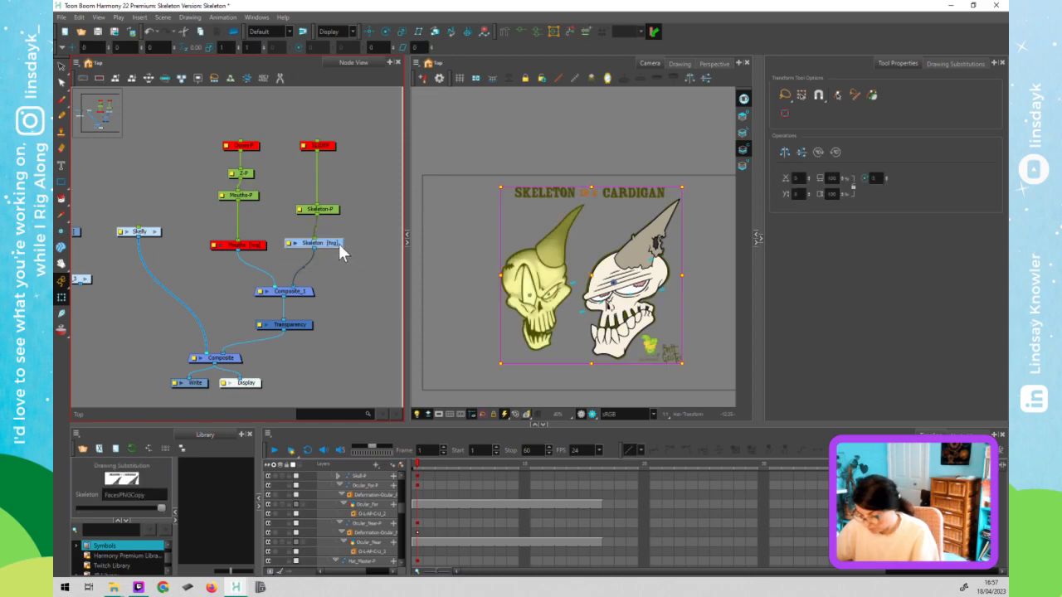
pyautogui.press('d')
pyautogui.click(259, 245)
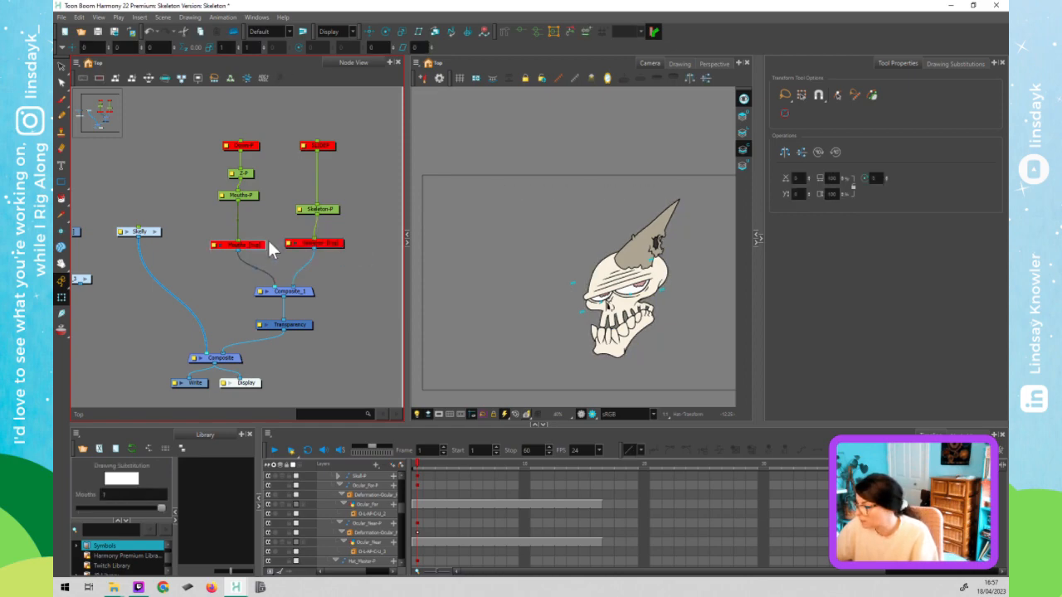
pyautogui.press('d')
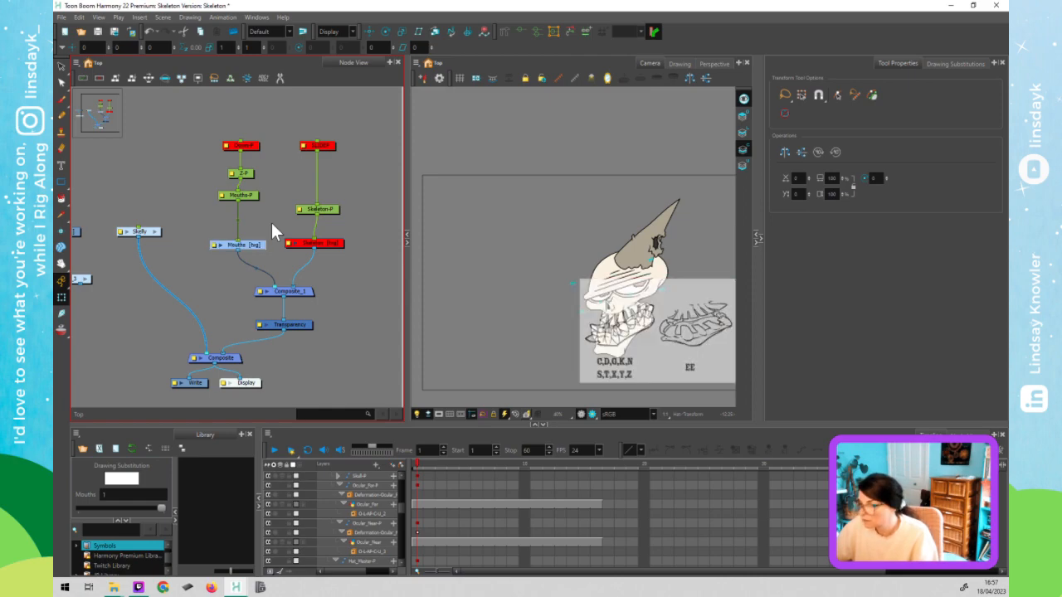
pyautogui.click(251, 188)
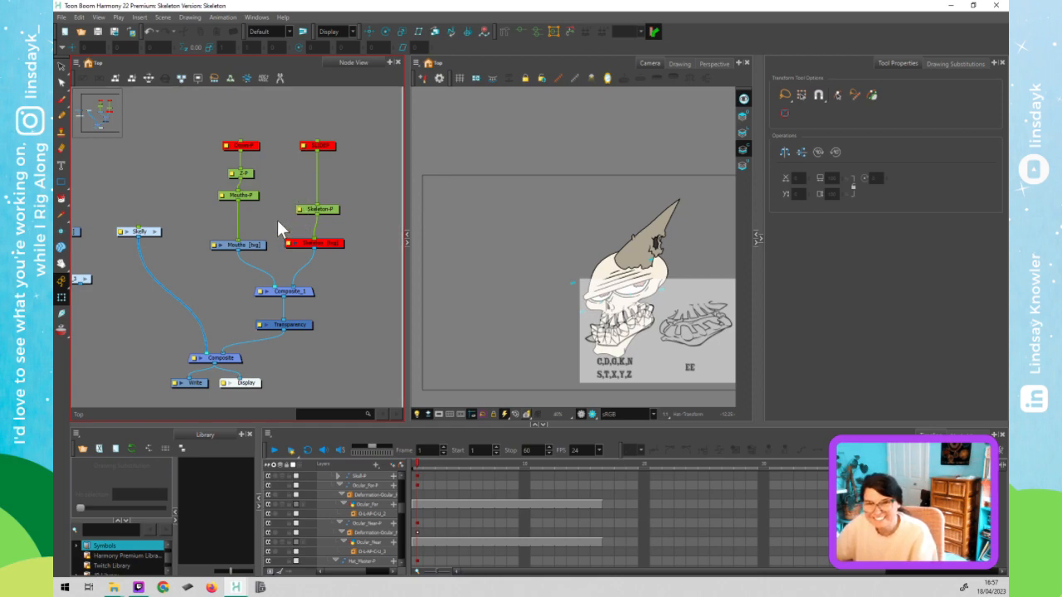
# - Move the Skelly group node farther from the reference nodes and frame the skull's mouth over the mouth reference
pyautogui.doubleClick(304, 211)
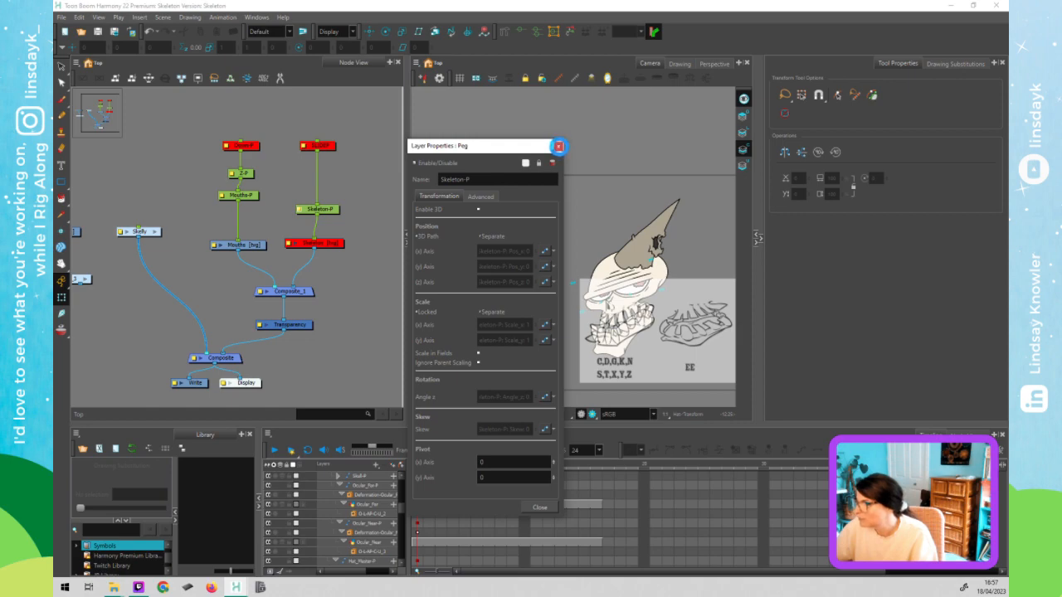
pyautogui.click(558, 146)
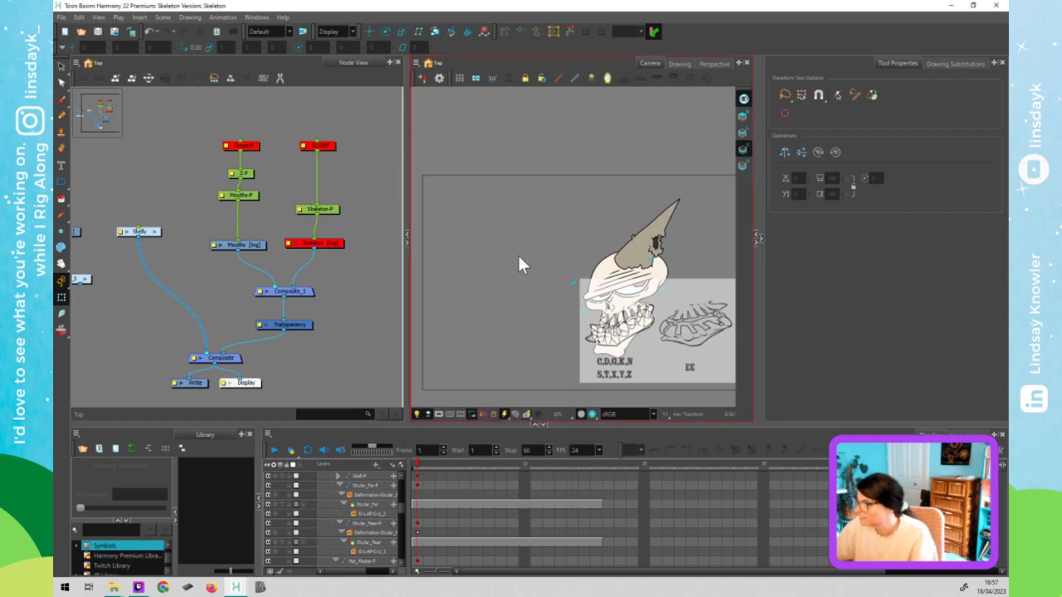
pyautogui.moveTo(461, 281); pyautogui.dragTo(428, 247)
pyautogui.click(398, 286)
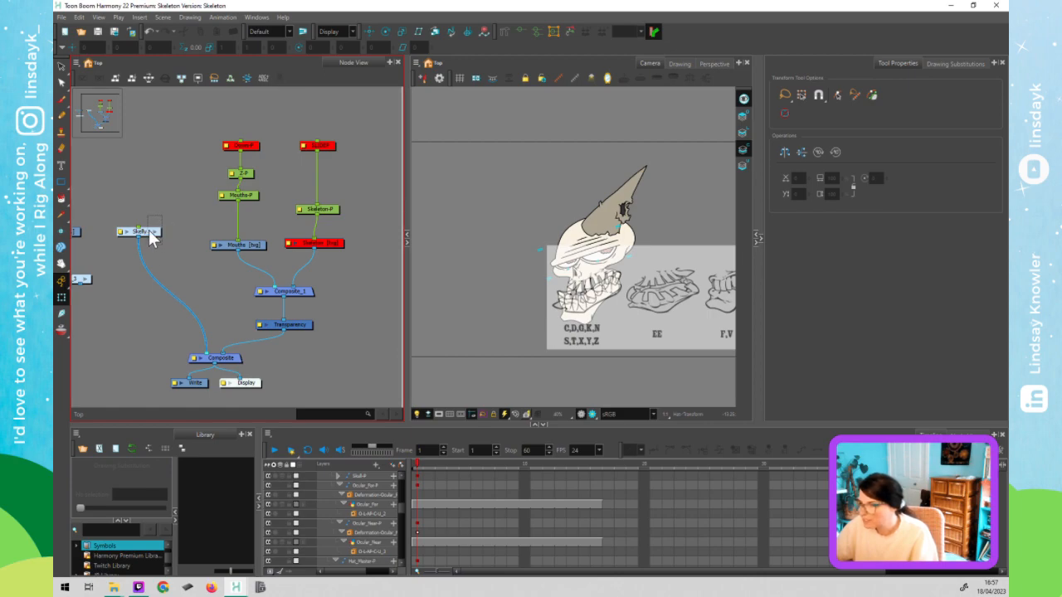
pyautogui.moveTo(149, 231); pyautogui.dragTo(137, 240)
pyautogui.click(184, 244)
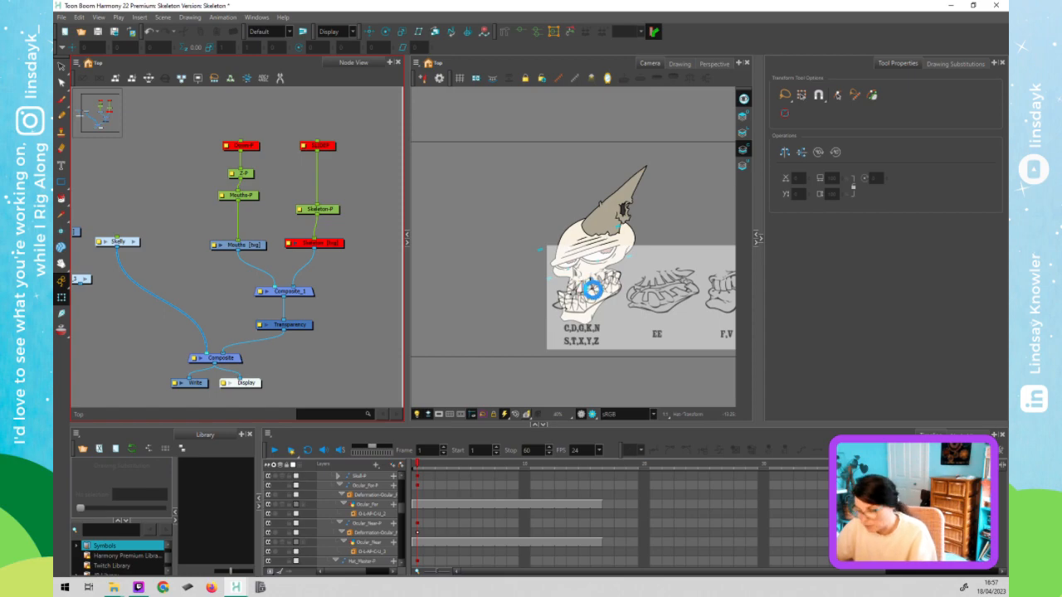
pyautogui.scroll(3, 591, 287)
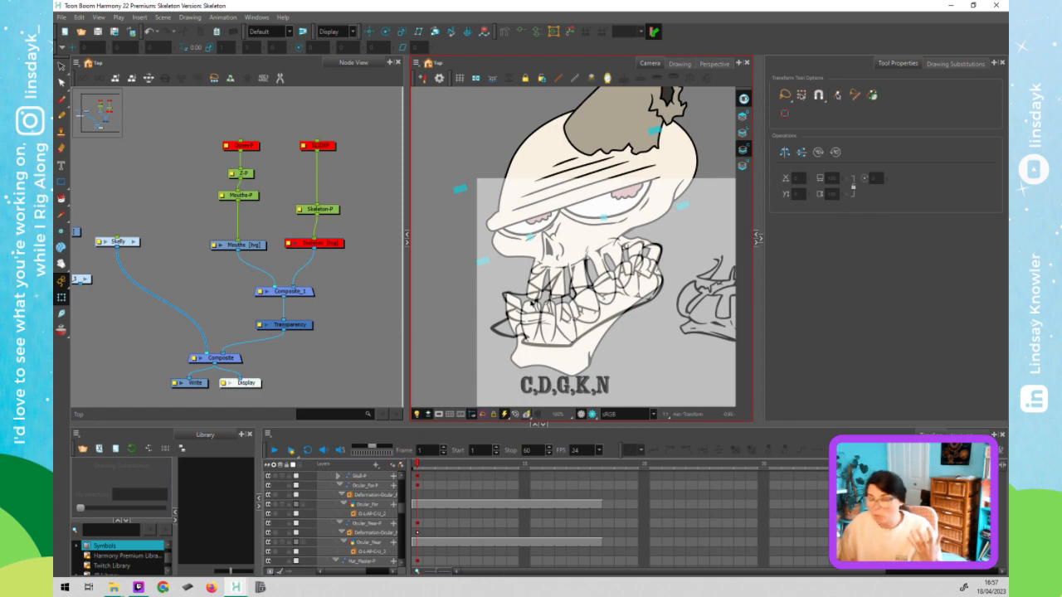
# - Select the nose tip drawing and locate its node inside the Skelly group
pyautogui.click(553, 246)
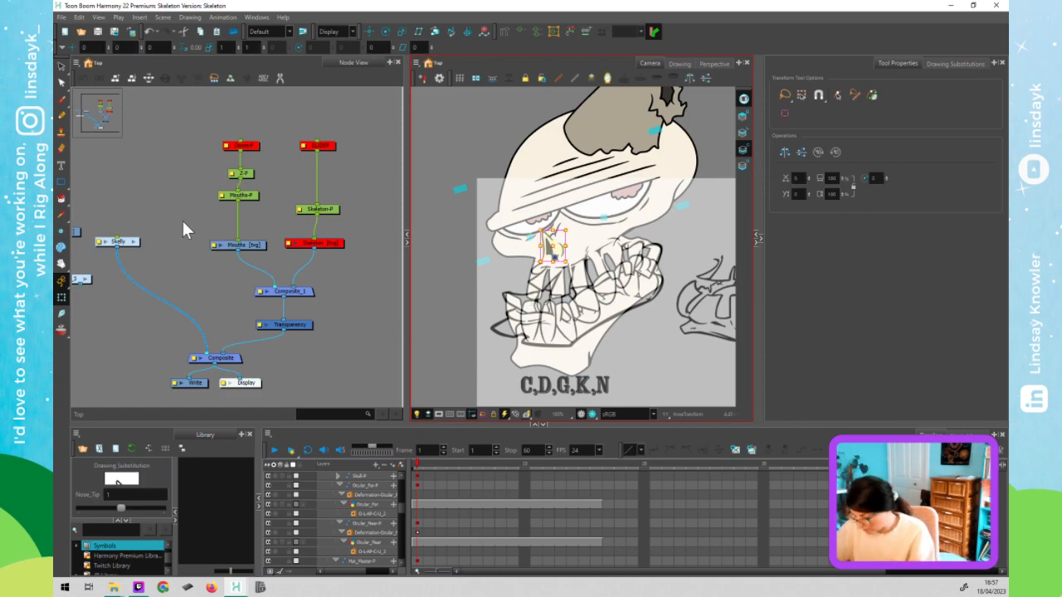
pyautogui.press('o')
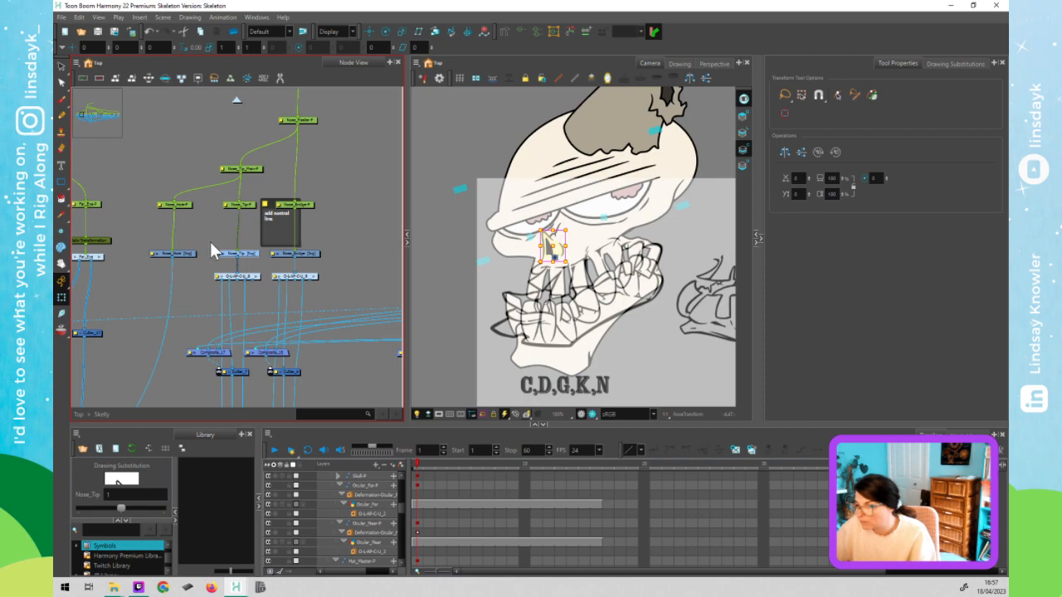
pyautogui.click(495, 334)
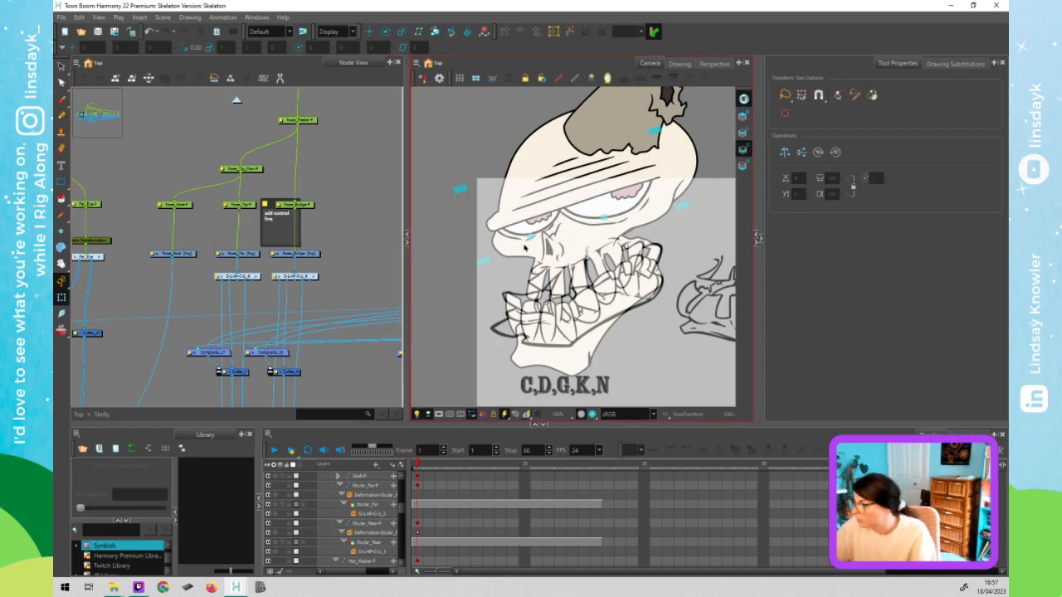
pyautogui.click(526, 247)
pyautogui.click(454, 290)
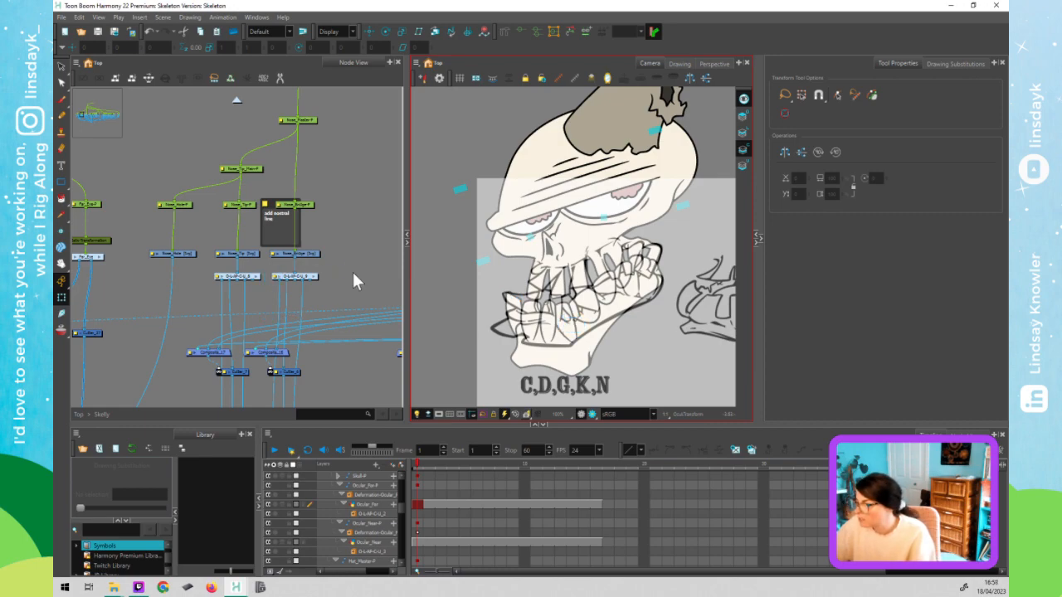
# - Find the composite that gathers the lower jaw and its teeth, and disable it to hide them
pyautogui.scroll(-3, 347, 261)
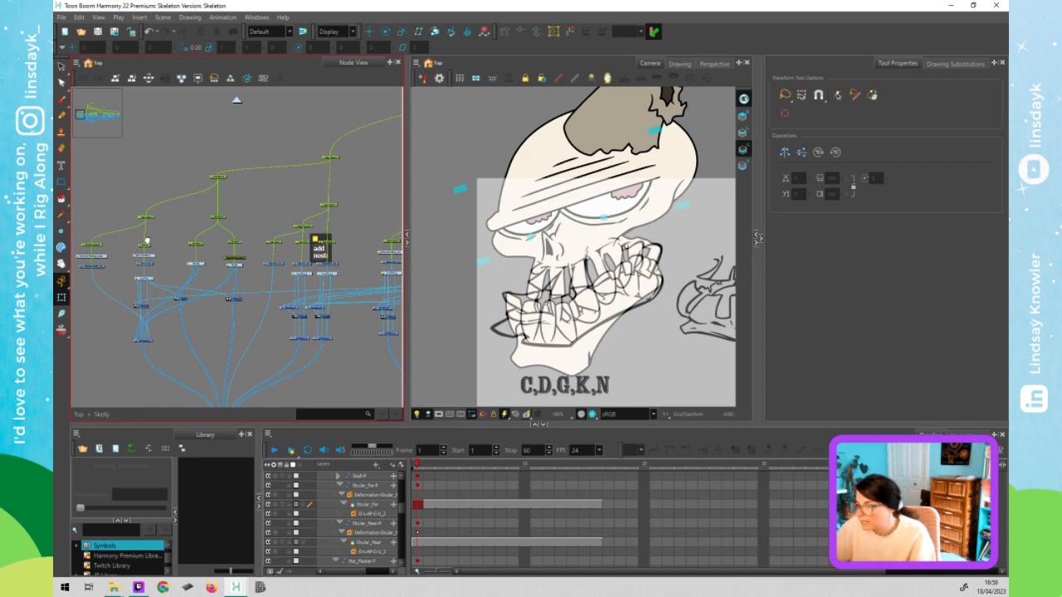
pyautogui.hscroll(3, 328, 249)
pyautogui.moveTo(356, 252); pyautogui.dragTo(153, 230)
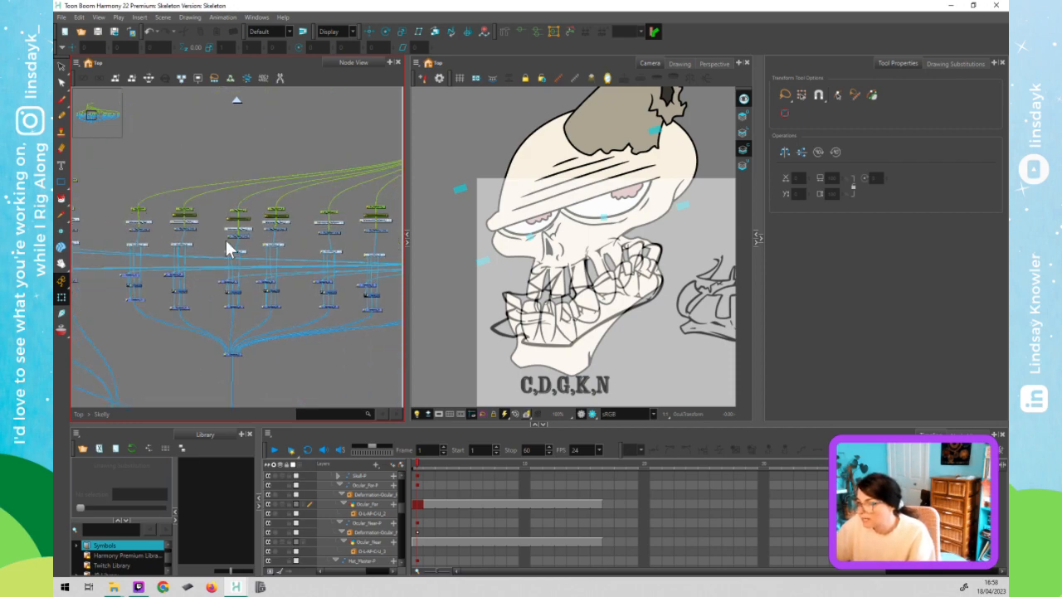
pyautogui.scroll(-2, 226, 240)
pyautogui.click(231, 307)
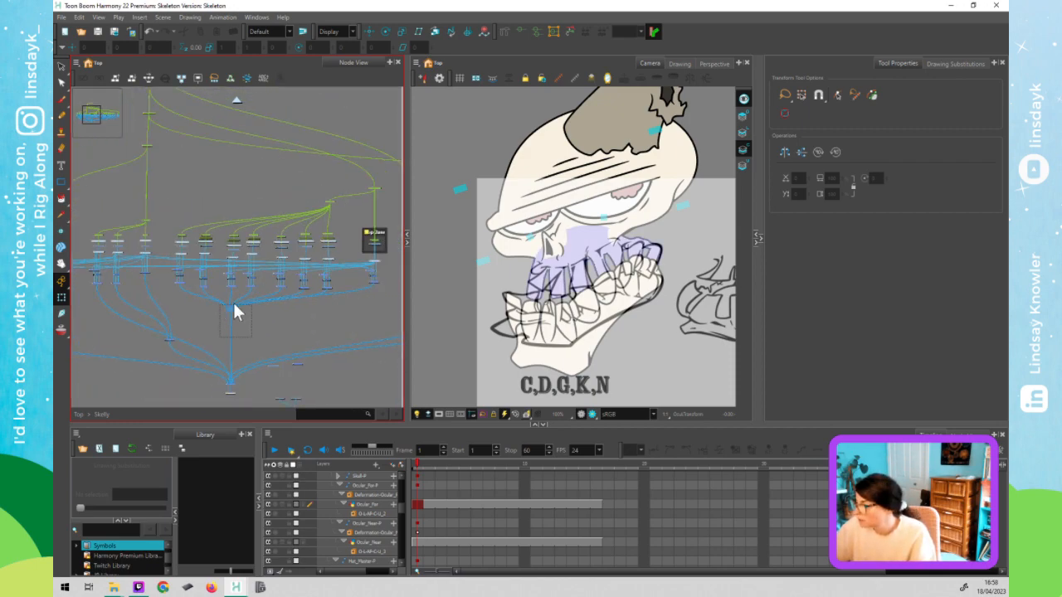
pyautogui.scroll(3, 187, 311)
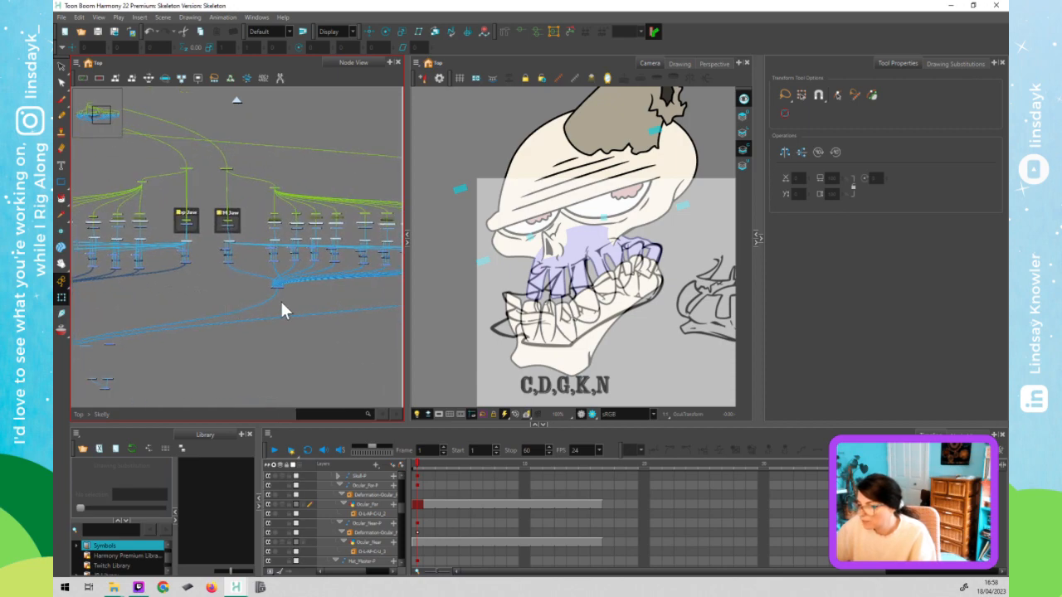
pyautogui.click(290, 301)
pyautogui.moveTo(219, 299); pyautogui.dragTo(301, 281)
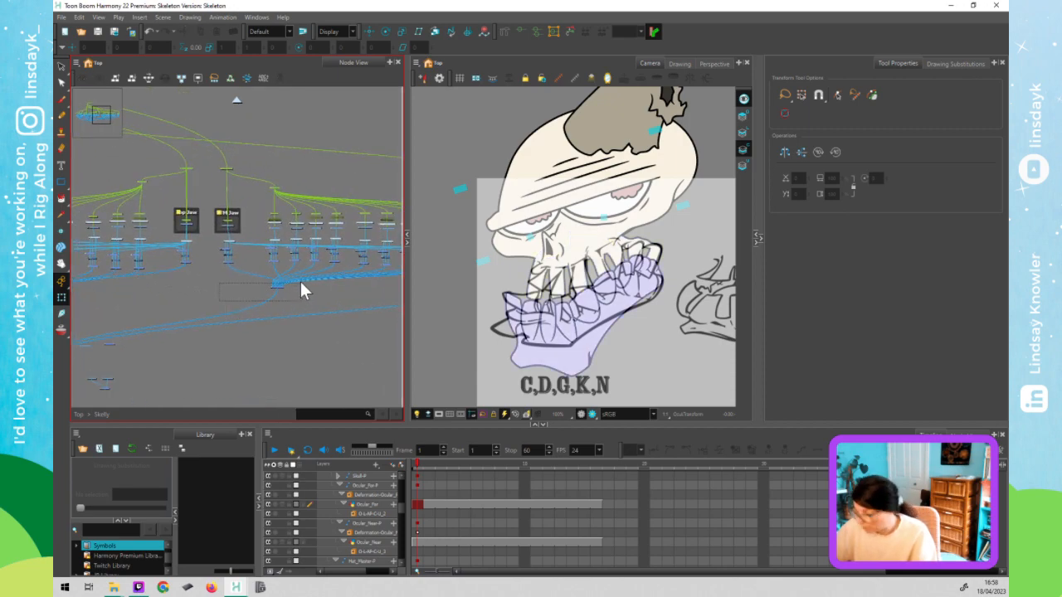
pyautogui.press('d')
pyautogui.click(317, 347)
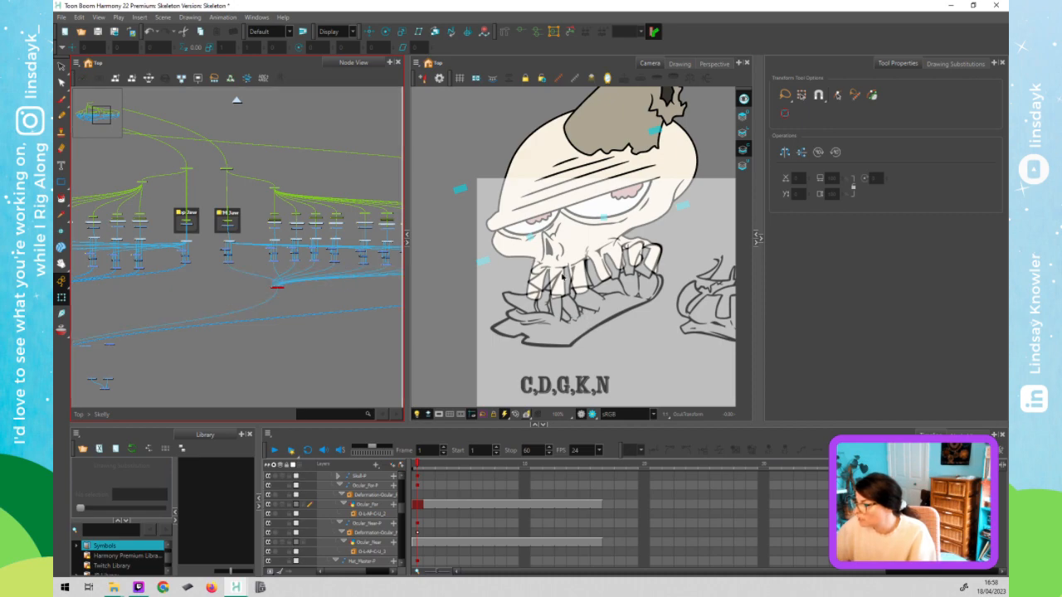
# - Rotate the frontmost top tooth outward from its root and show its deformer controls
pyautogui.scroll(4, 564, 282)
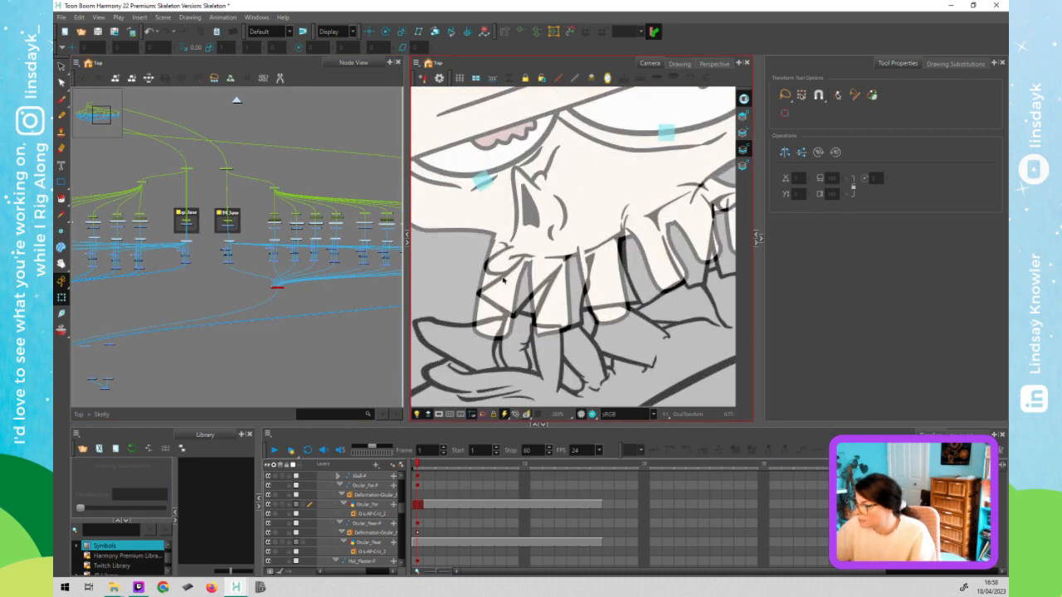
pyautogui.click(505, 282)
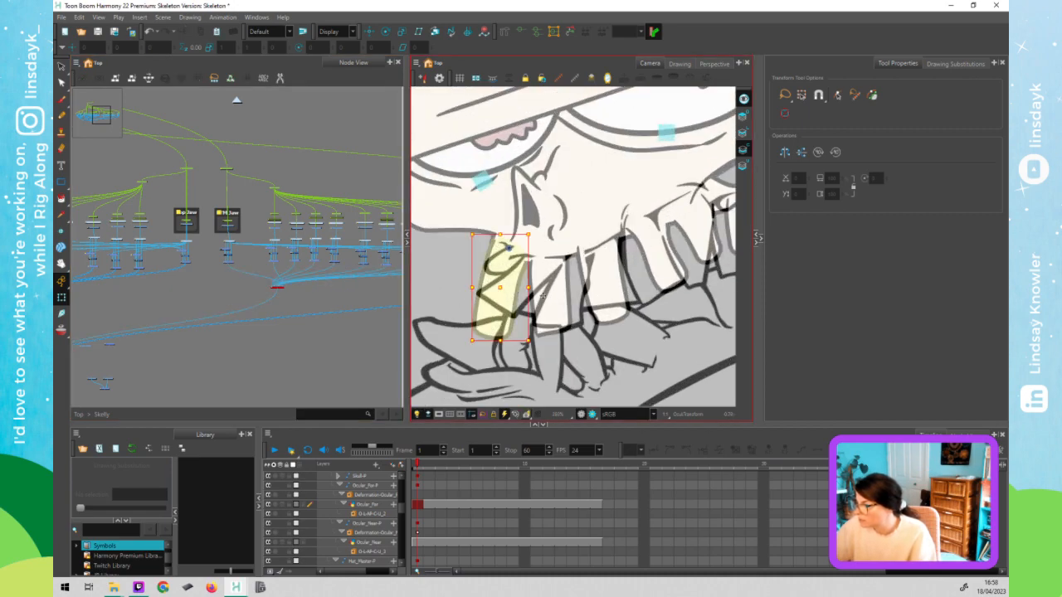
pyautogui.scroll(-3, 582, 308)
pyautogui.moveTo(671, 331); pyautogui.dragTo(643, 317)
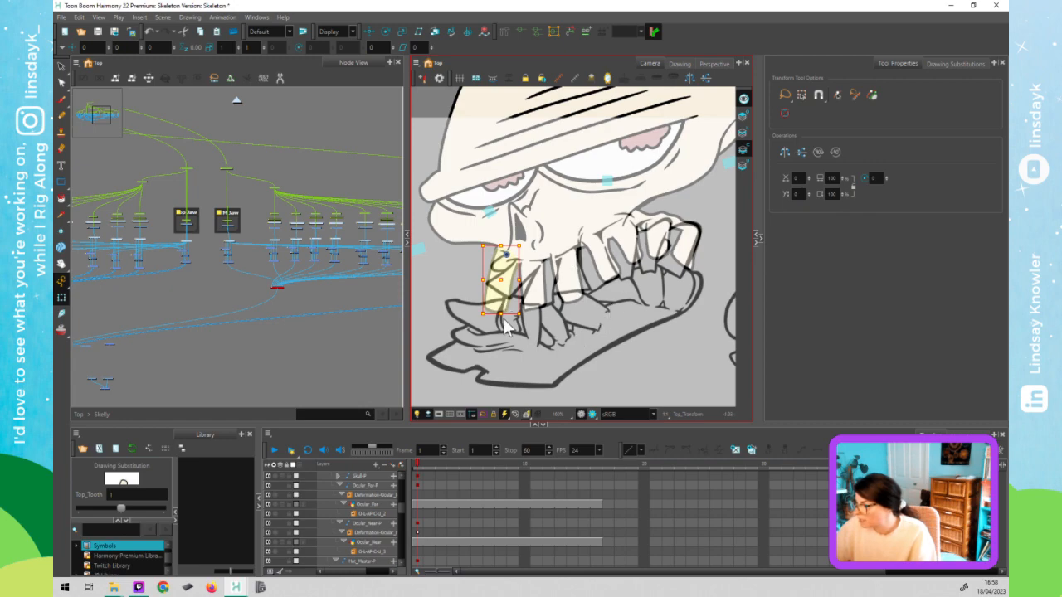
pyautogui.moveTo(527, 319)
pyautogui.mouseDown()
pyautogui.moveTo(498, 324)
pyautogui.moveTo(477, 307)
pyautogui.moveTo(481, 288)
pyautogui.mouseUp()
pyautogui.click(442, 315)
pyautogui.click(469, 266)
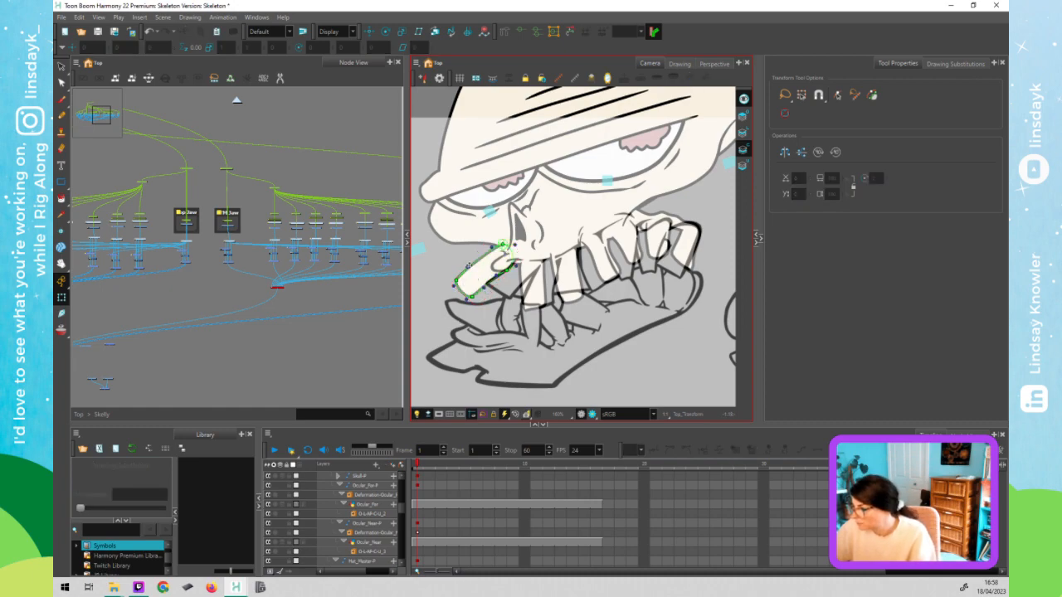
# - Bend the front top tooth into a curved shape by adjusting its deformer's points and handles
pyautogui.click(478, 273)
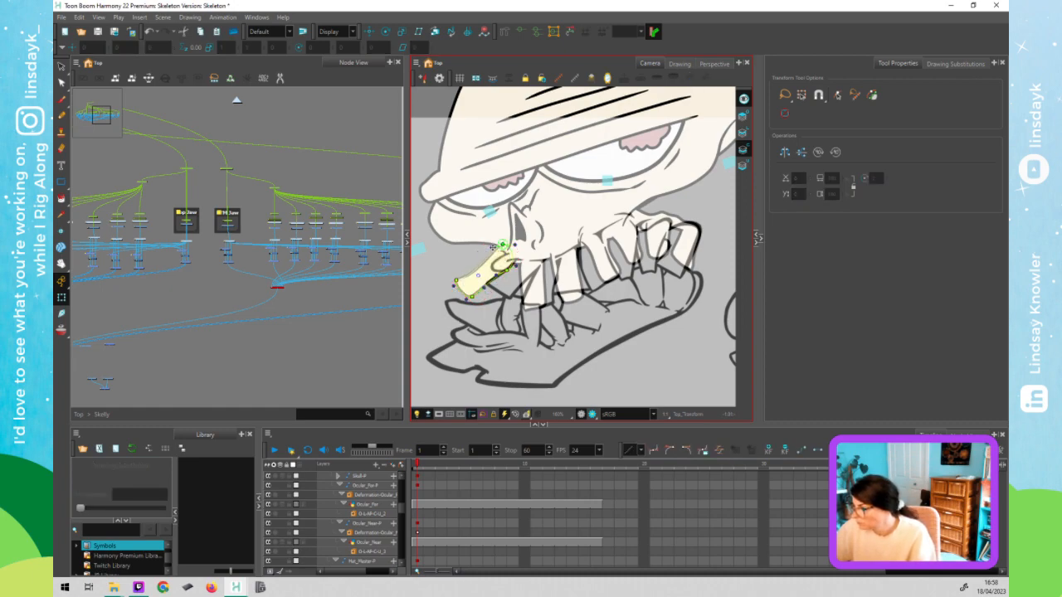
pyautogui.moveTo(496, 276); pyautogui.dragTo(501, 280)
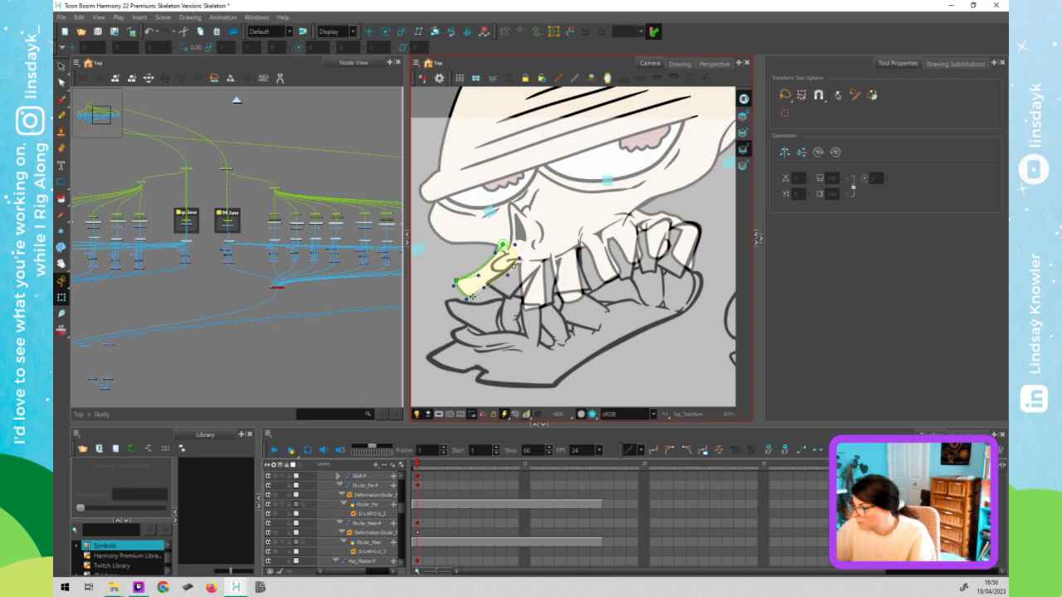
pyautogui.moveTo(472, 297); pyautogui.dragTo(480, 294)
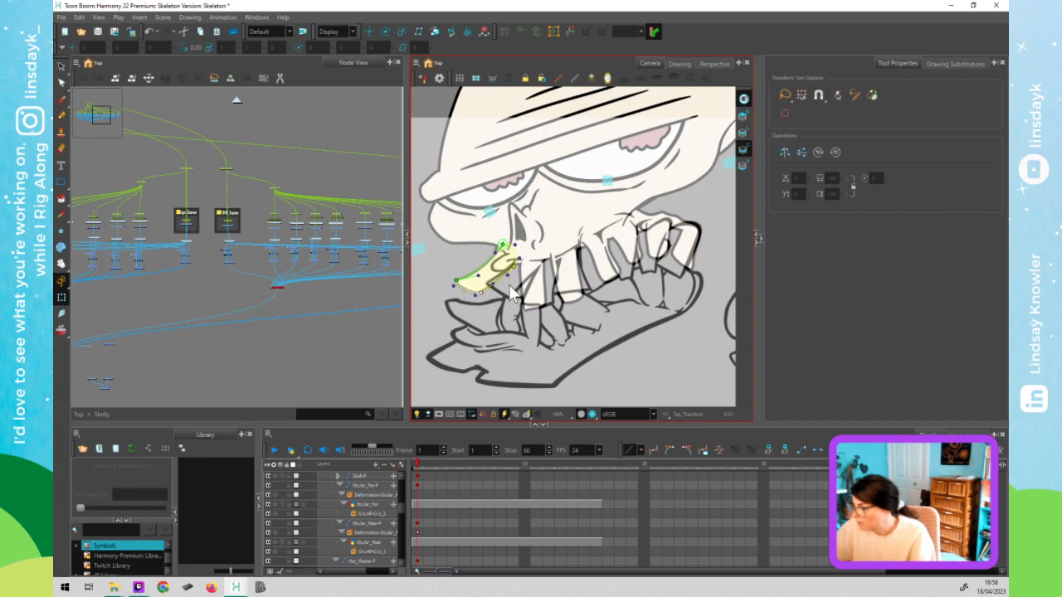
# - Rotate the second top tooth toward the front tooth, swinging its tip forward from the root
pyautogui.scroll(1, 525, 285)
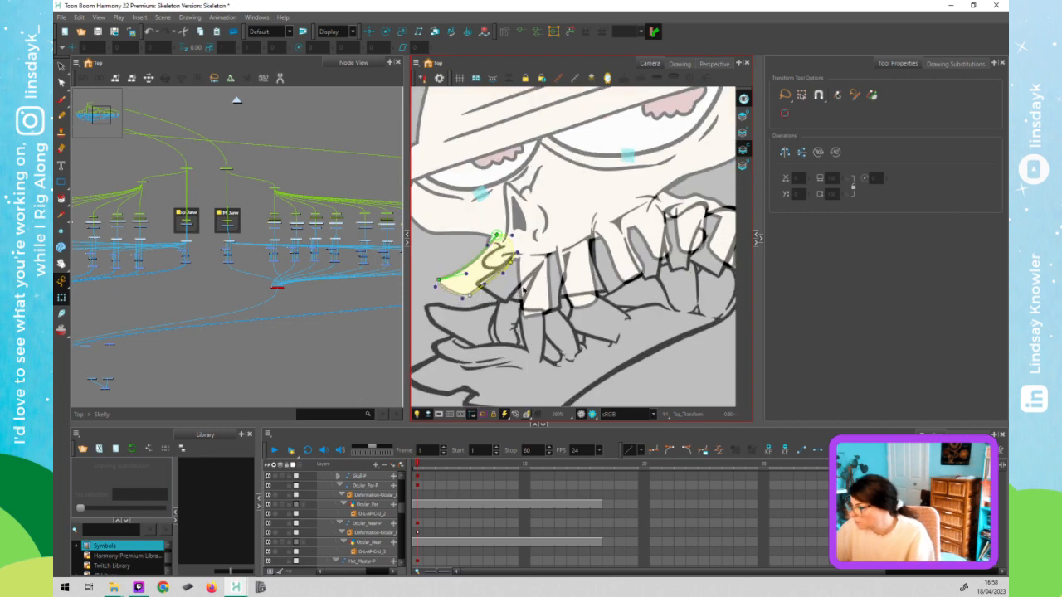
pyautogui.scroll(1, 523, 287)
pyautogui.click(552, 310)
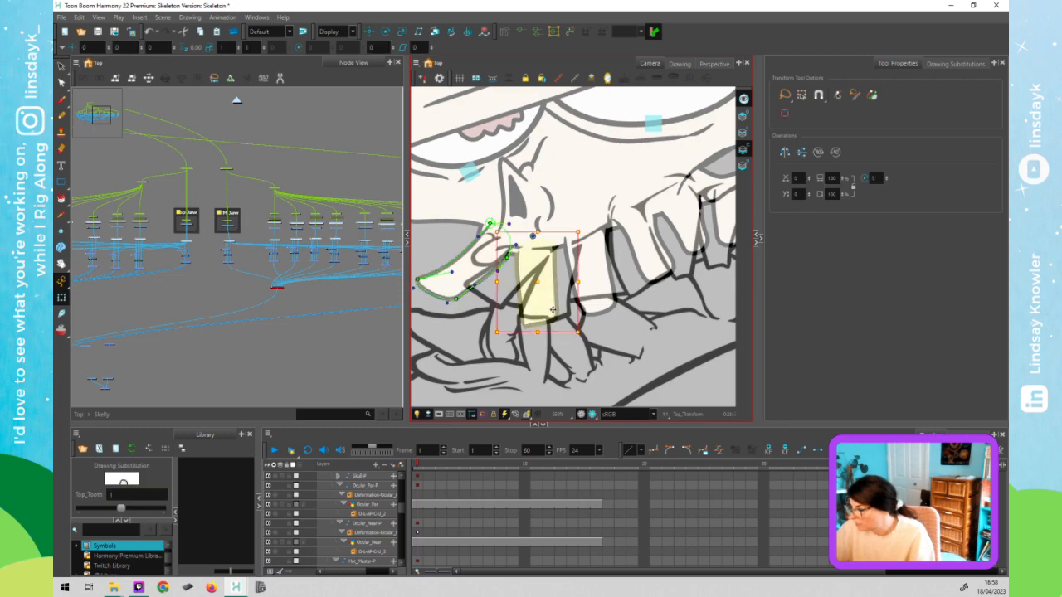
pyautogui.moveTo(583, 334); pyautogui.dragTo(533, 341)
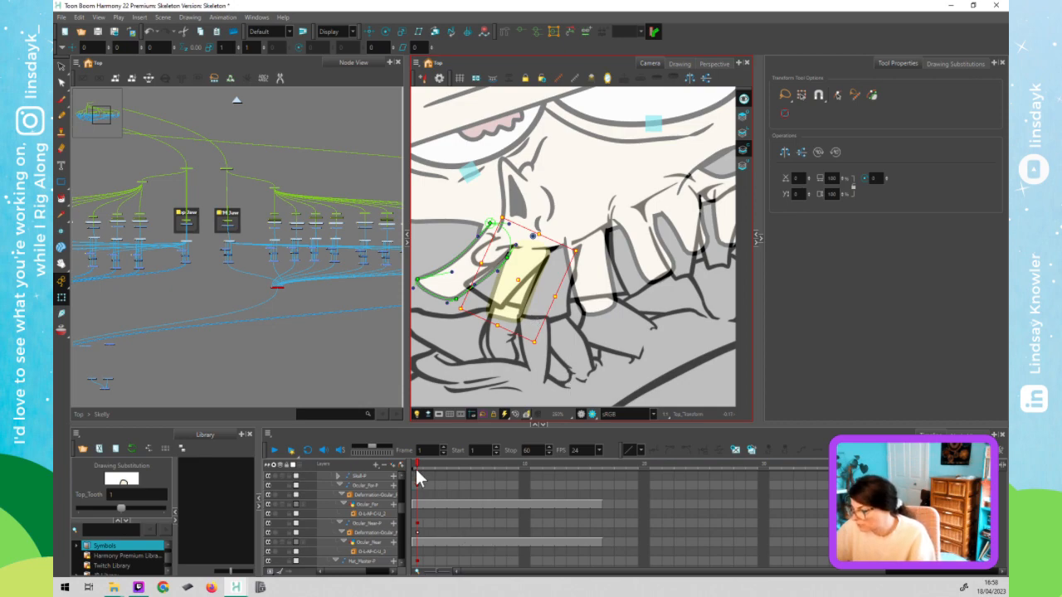
# - Collapse the Skull_Master-P layer, copy its pose from frame 1 onto the keyframe at frame 10, and return to frame 1
pyautogui.moveTo(401, 504); pyautogui.dragTo(399, 475)
pyautogui.click(330, 487)
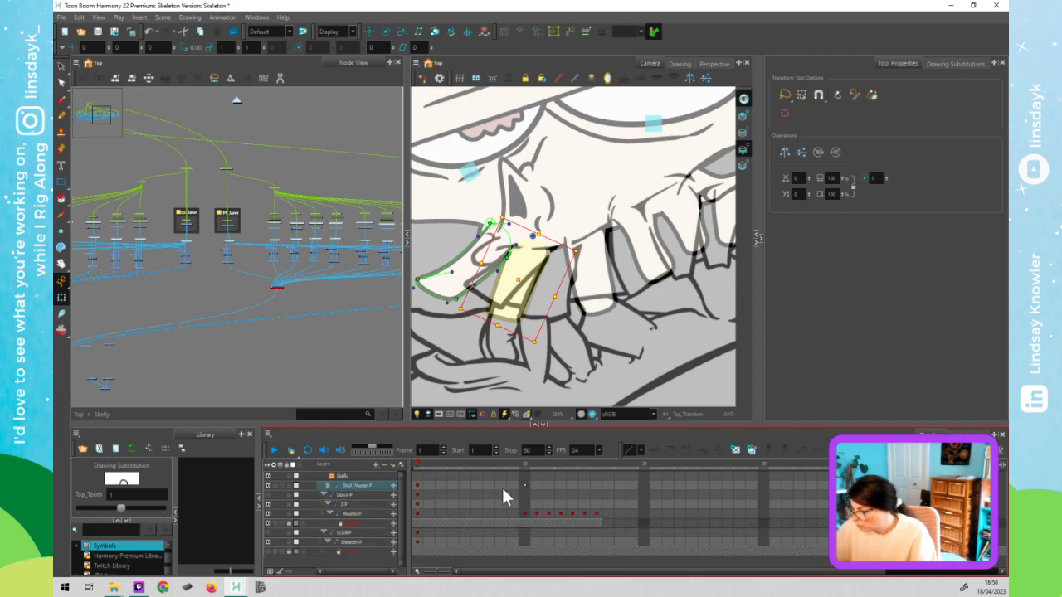
pyautogui.click(524, 485)
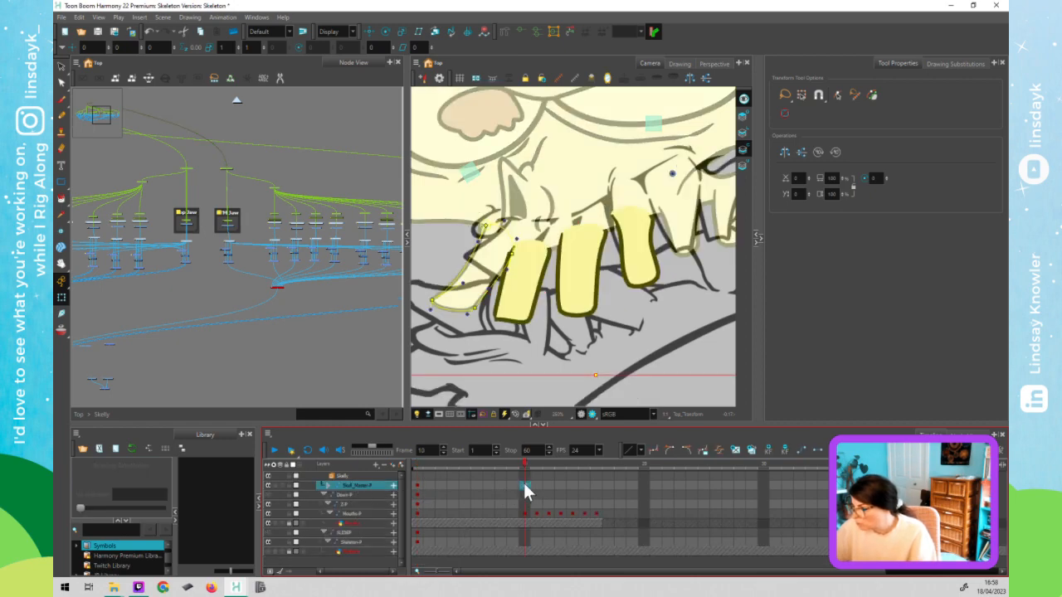
pyautogui.click(417, 485)
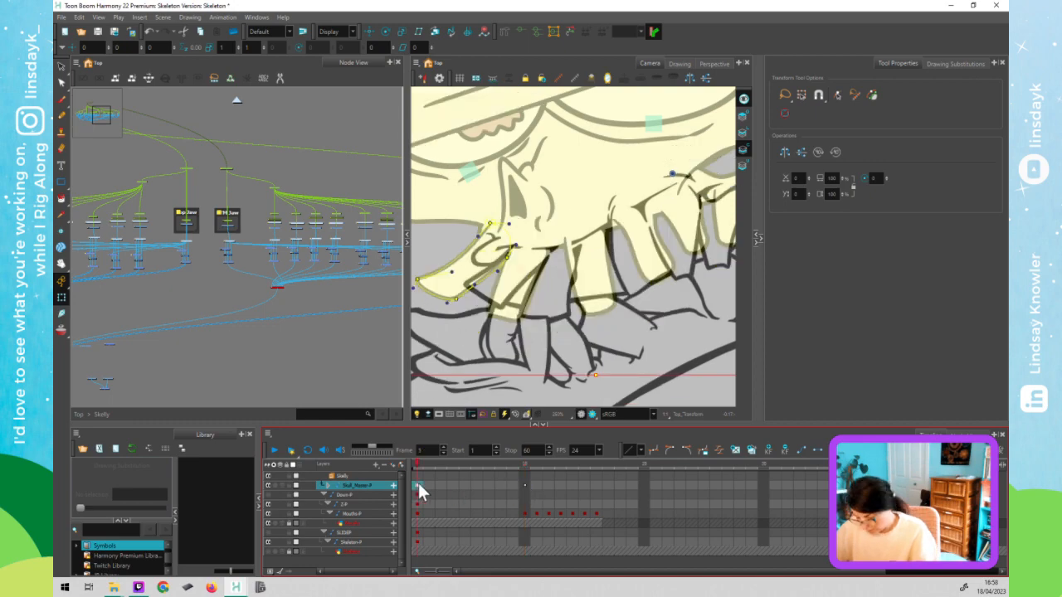
pyautogui.click(525, 485)
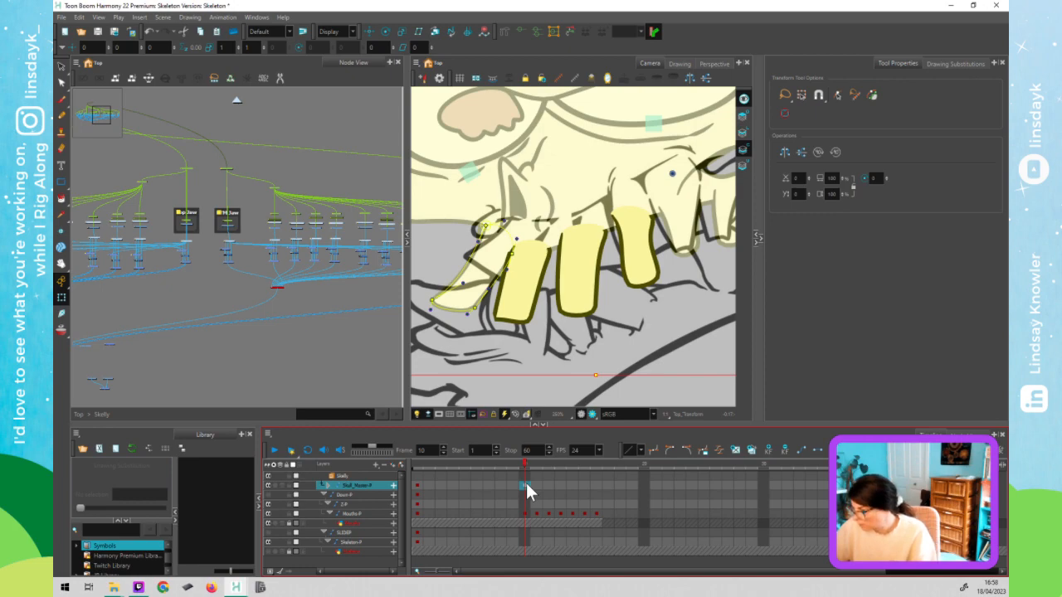
pyautogui.click(421, 484)
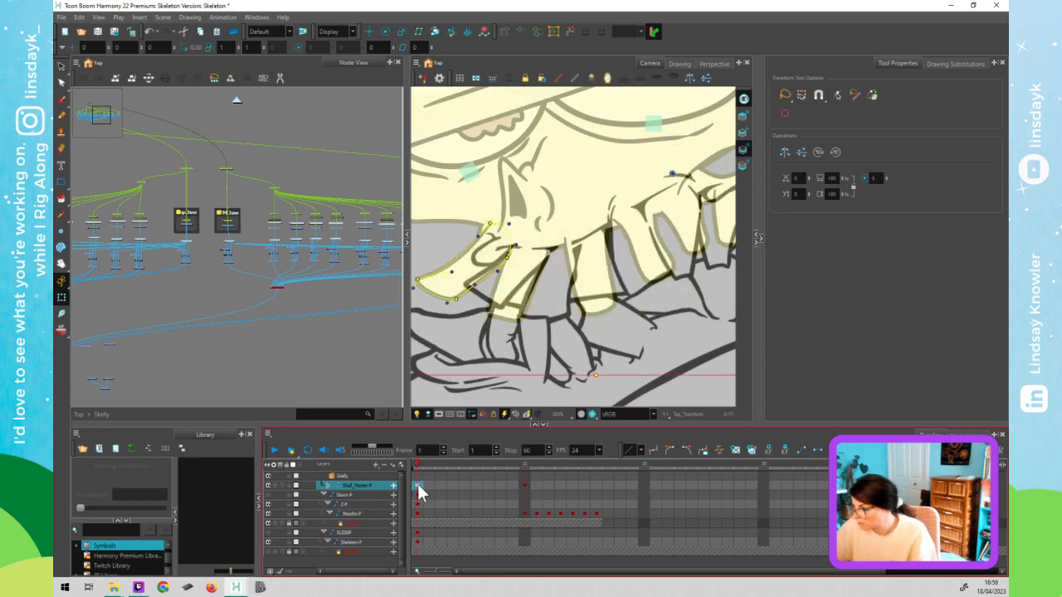
# - Reset the rig on frame 1, including the top teeth and their deformers, to the resting pose
pyautogui.click(233, 375)
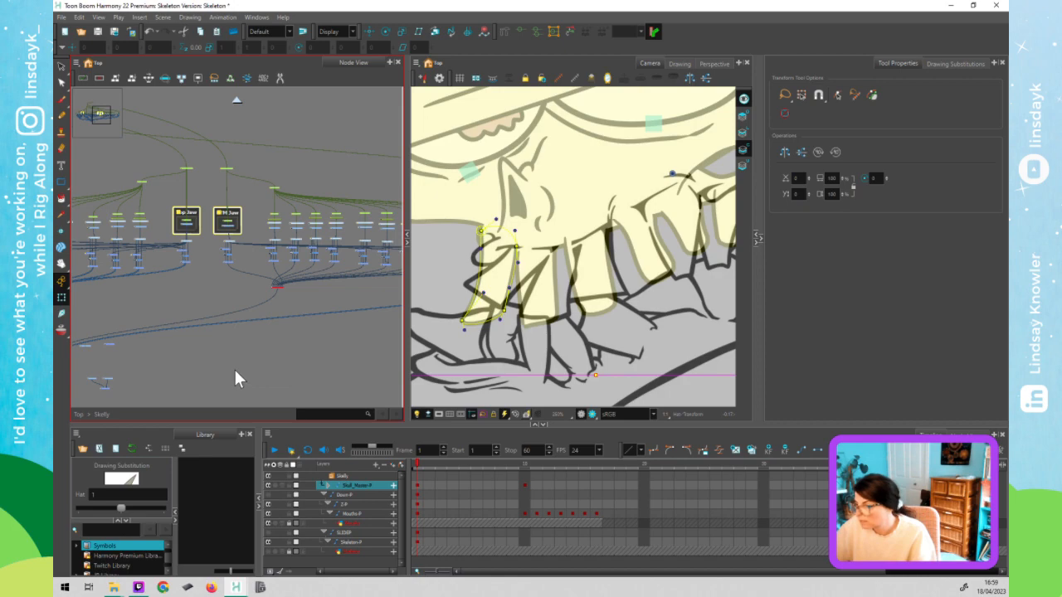
pyautogui.click(234, 361)
pyautogui.moveTo(148, 212); pyautogui.dragTo(282, 238)
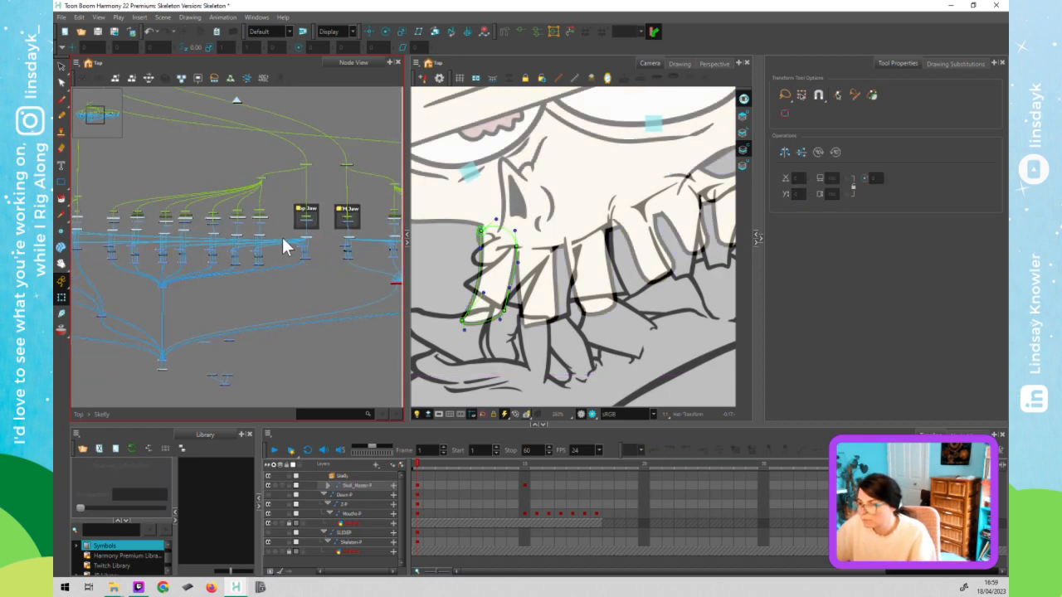
pyautogui.click(569, 31)
# - Go to the Skull_Master-P keyframe at frame 10 to check the copied tooth pose
pyautogui.click(523, 462)
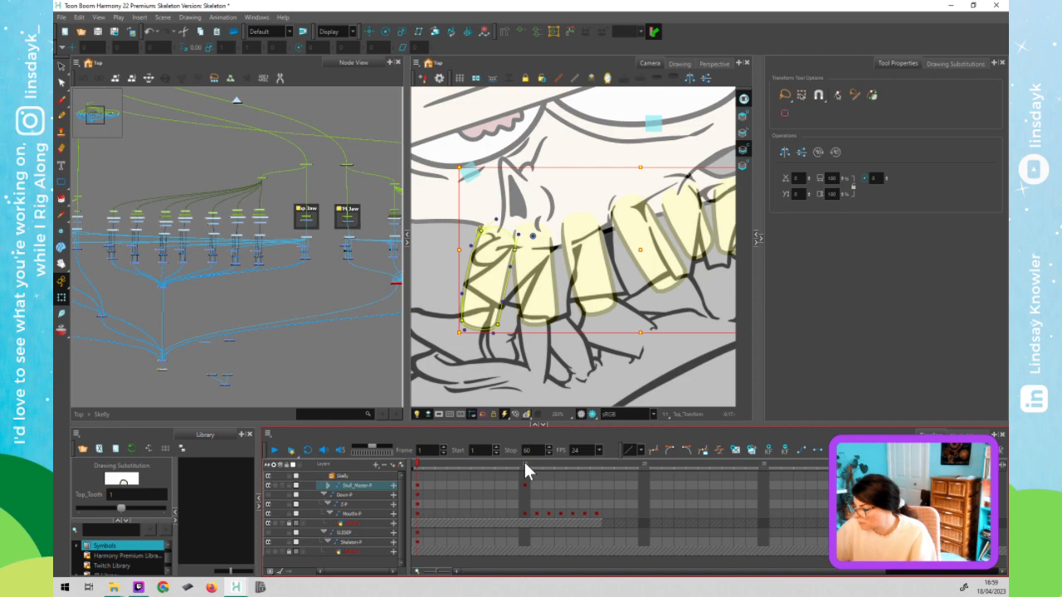
pyautogui.click(314, 338)
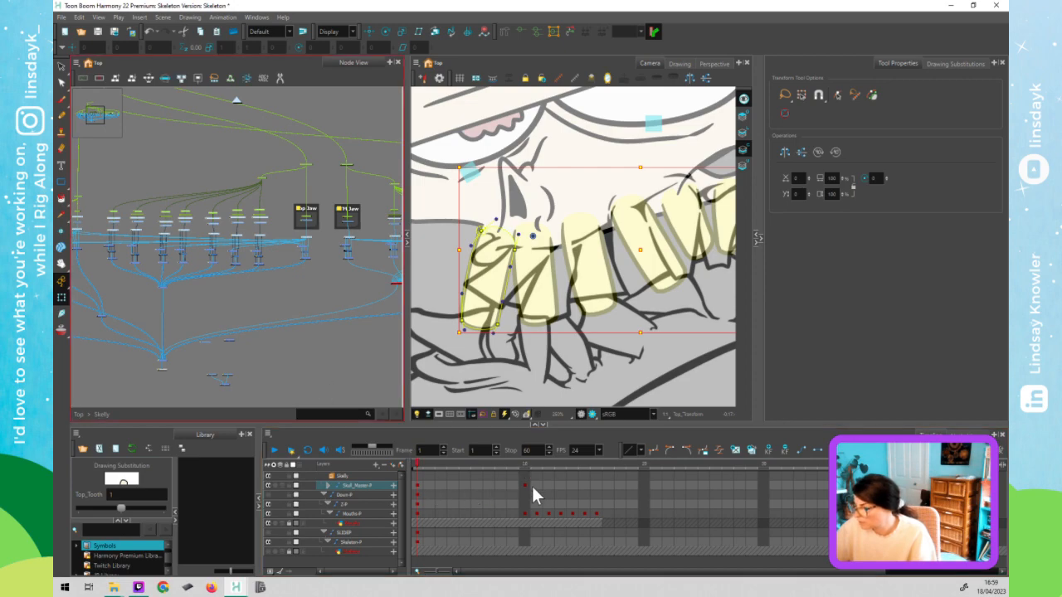
pyautogui.click(525, 485)
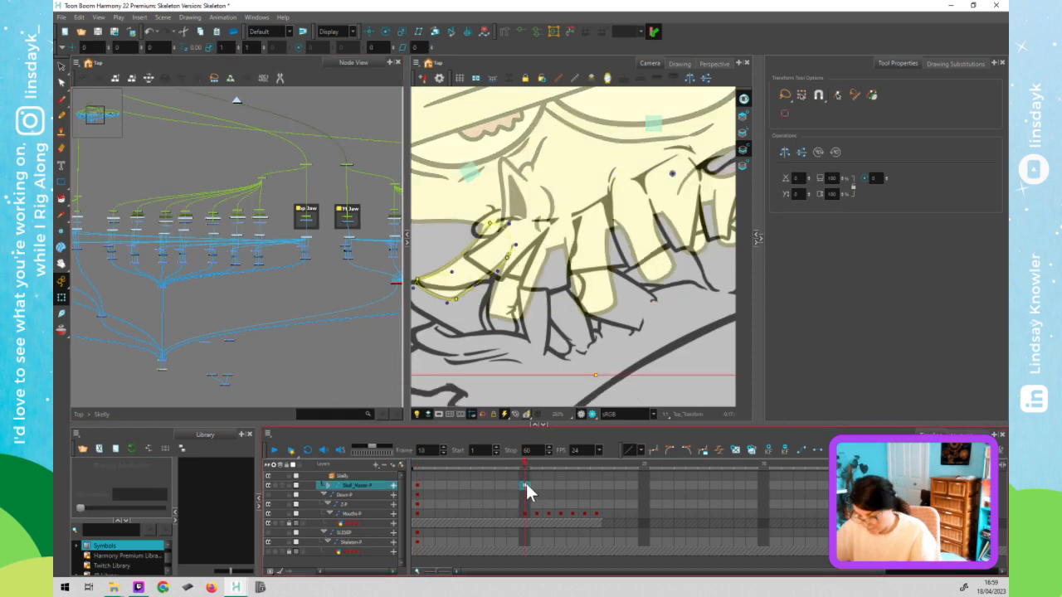
# - Add a keyframe on the Skull_Master-P layer at frame 9, holding the resting pose from frame 1
pyautogui.press('F6')
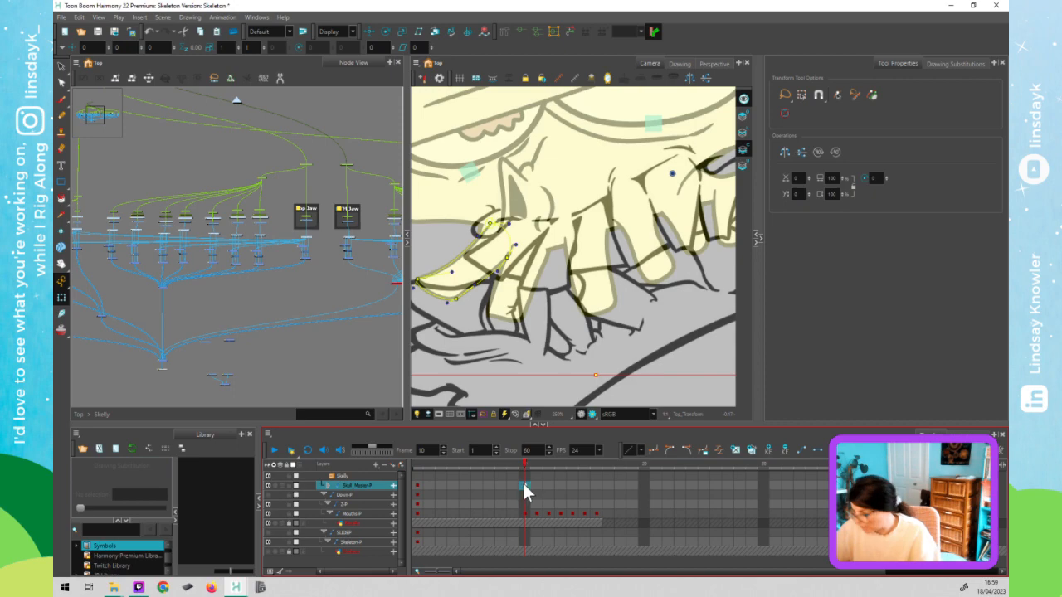
pyautogui.click(418, 486)
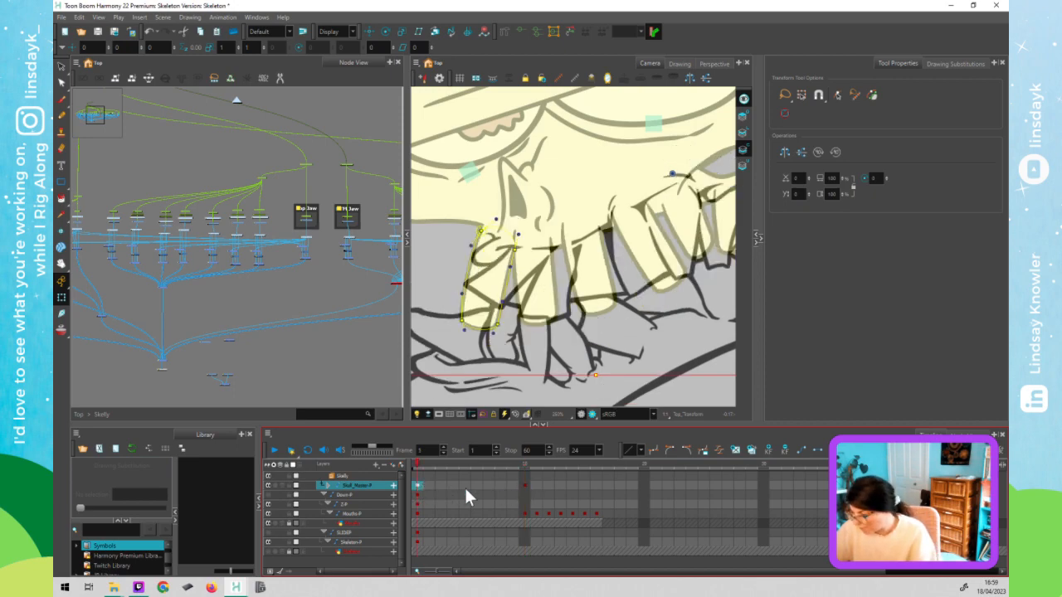
pyautogui.click(515, 486)
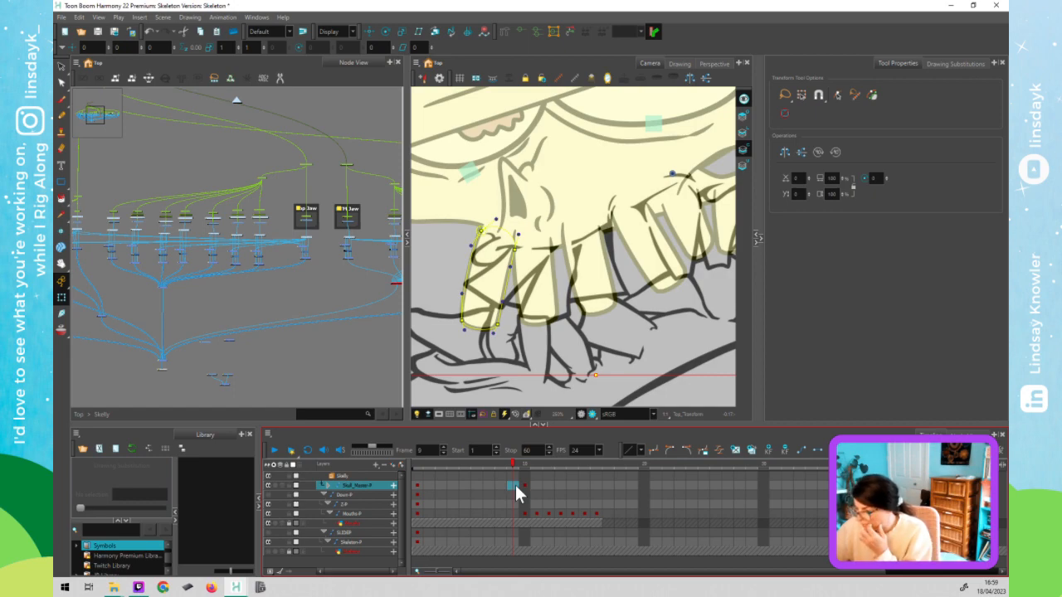
pyautogui.press('-')
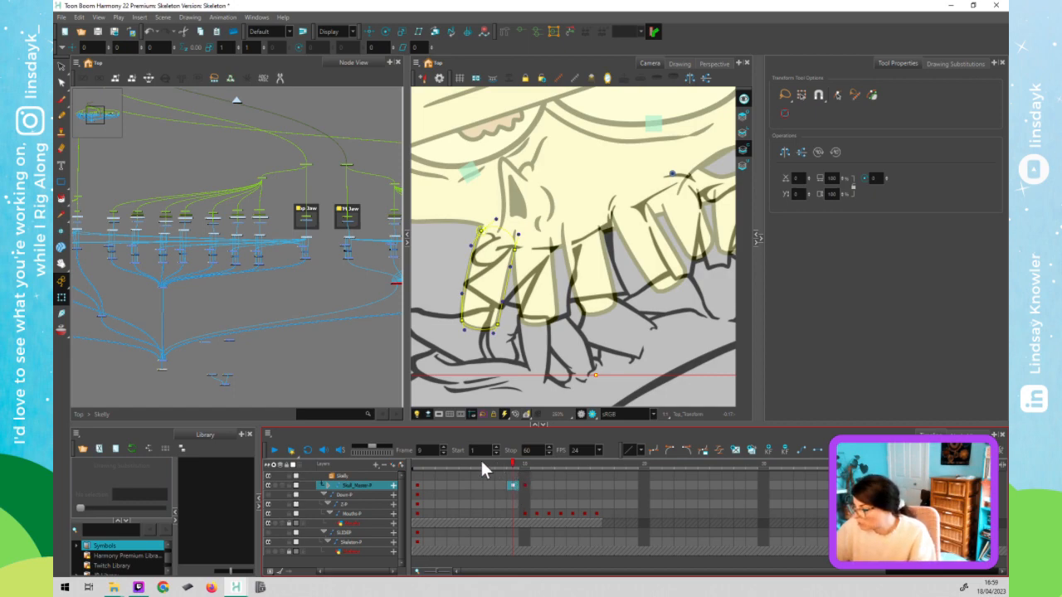
# - Compare the resting teeth on frame 9 with the posed teeth on frame 10
pyautogui.click(527, 484)
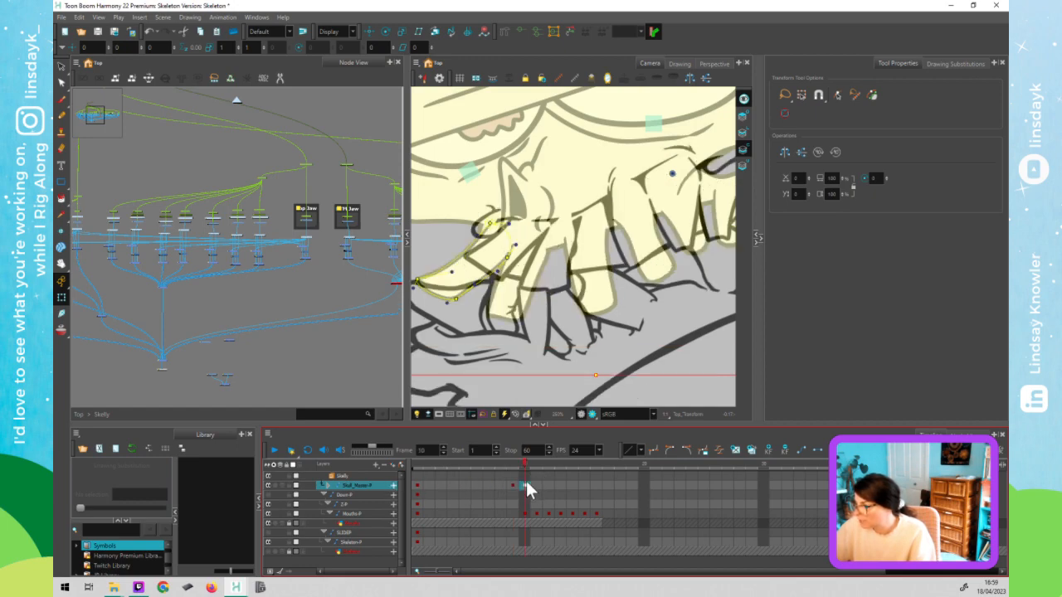
pyautogui.click(511, 485)
pyautogui.click(525, 485)
pyautogui.click(511, 485)
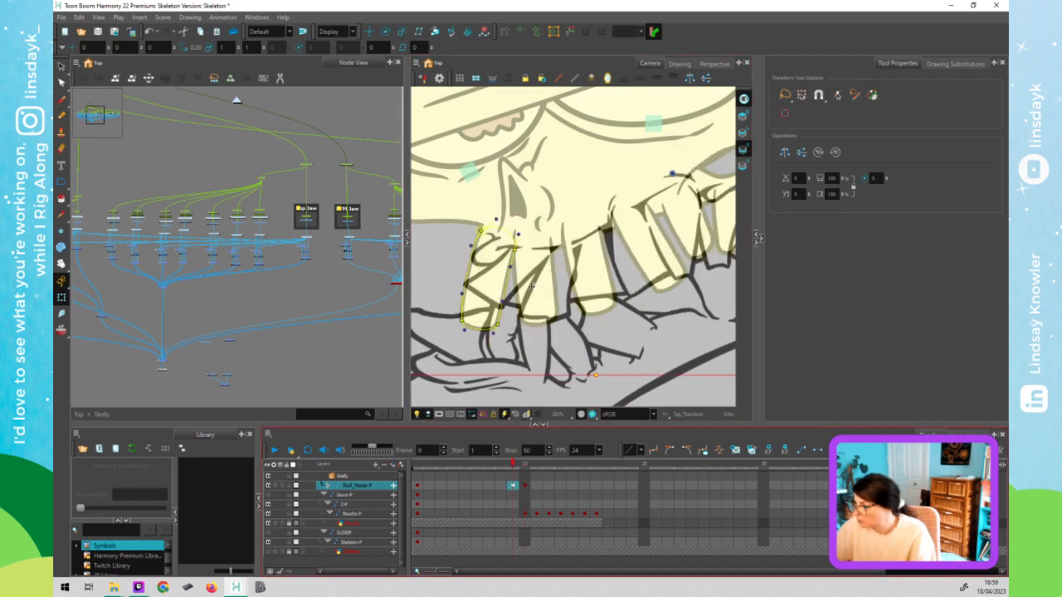
pyautogui.press('b')
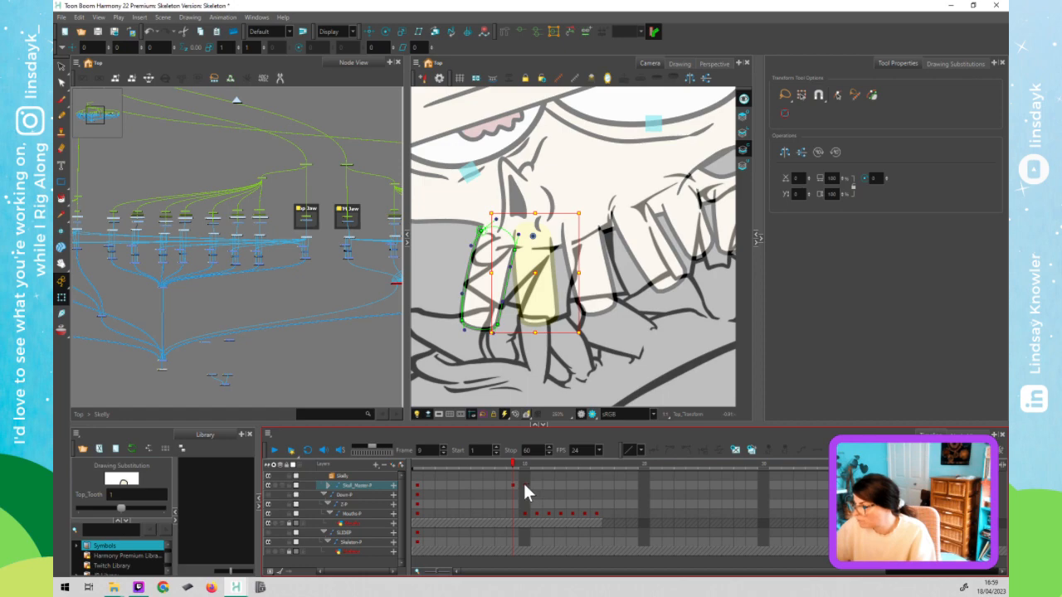
pyautogui.click(523, 485)
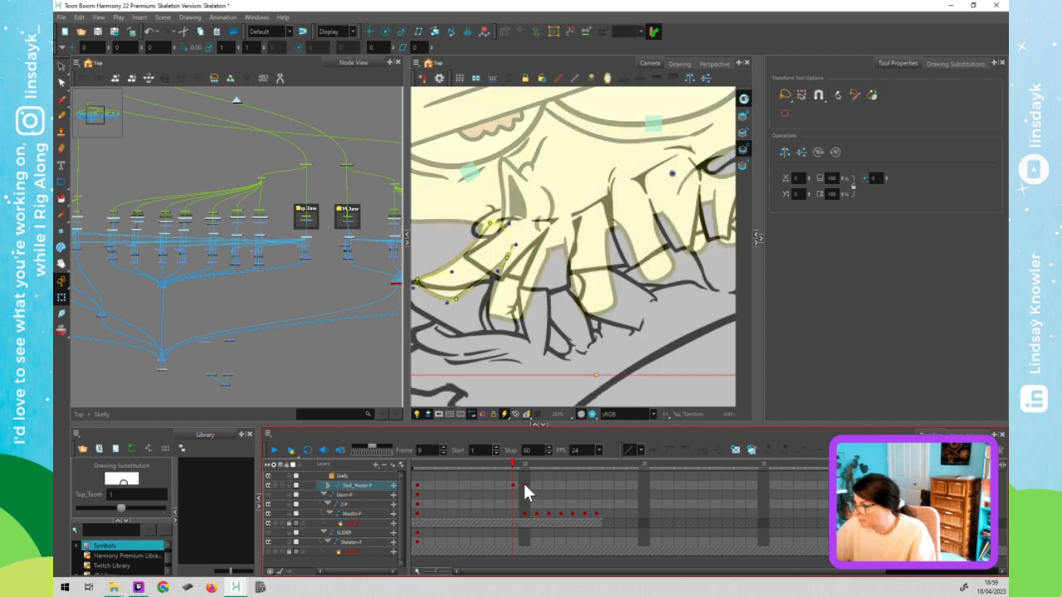
pyautogui.press(',')
# - Show the second top tooth's deformer on frame 10 and shorten the tooth by raising its tip points
pyautogui.click(522, 309)
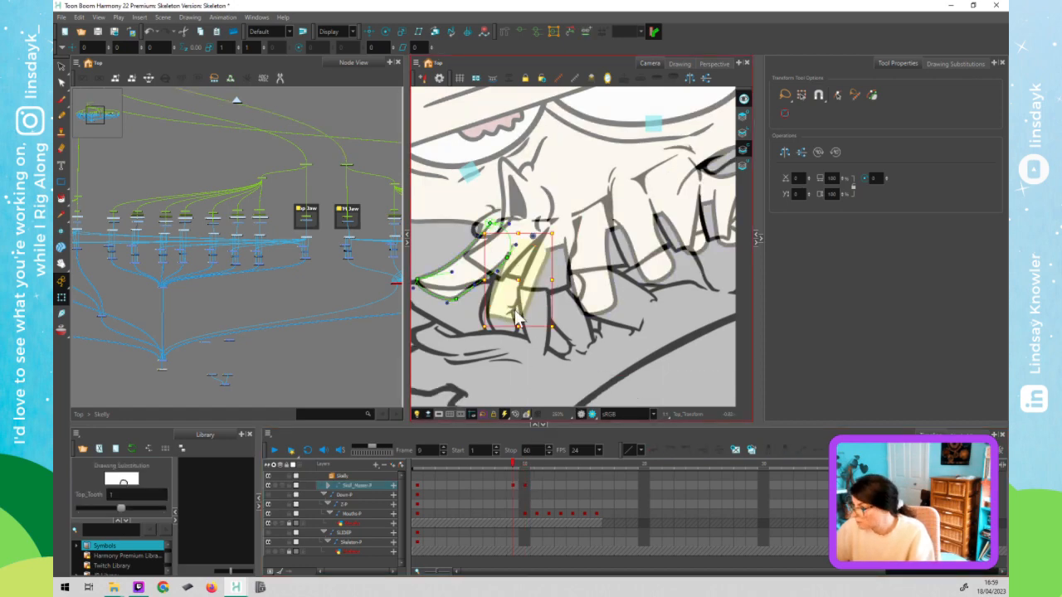
pyautogui.press('.')
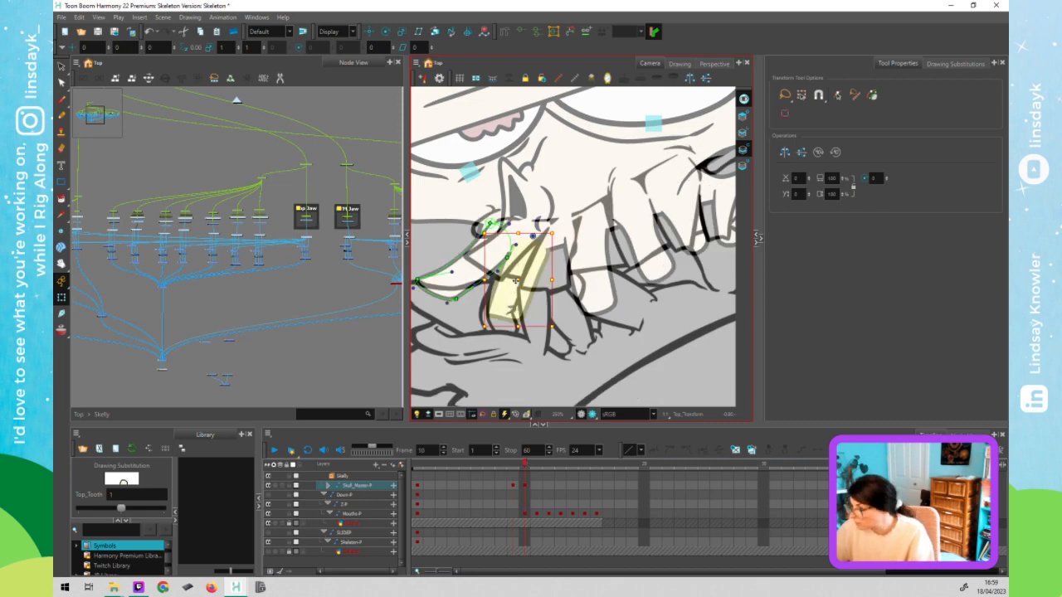
pyautogui.press('Escape')
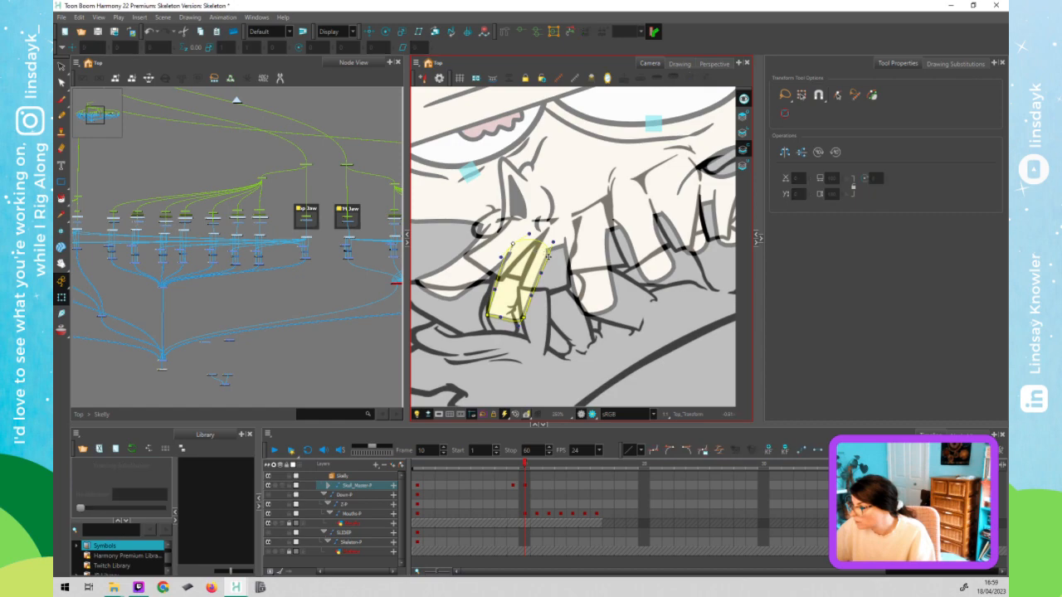
pyautogui.click(498, 289)
pyautogui.click(532, 297)
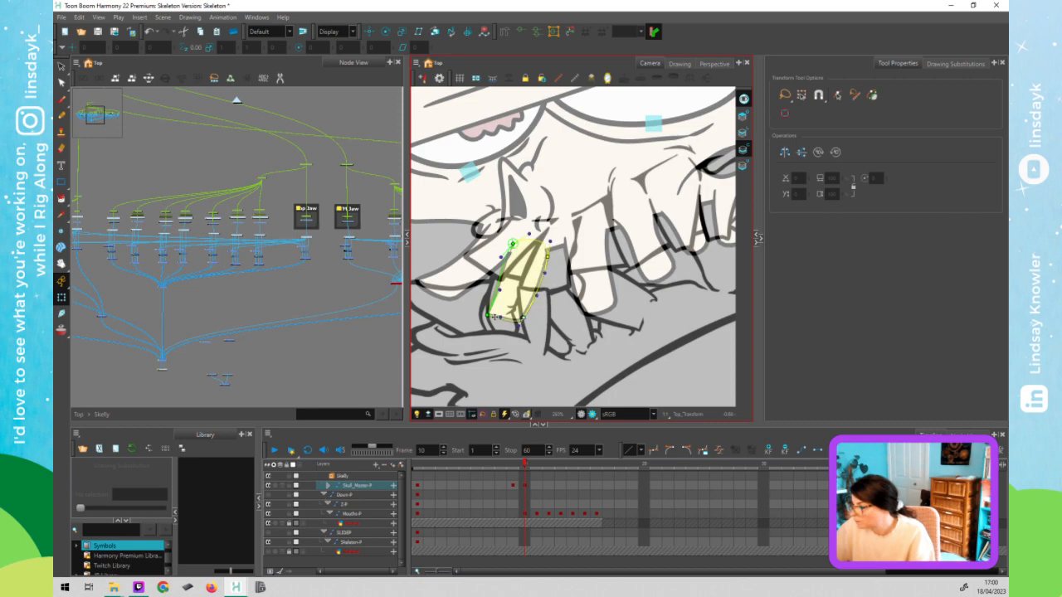
pyautogui.click(521, 319)
pyautogui.moveTo(520, 319); pyautogui.dragTo(515, 310)
# - Shorten the front top tooth on frame 10 by pulling its tip deformer points toward the root, and compare it with frame 9
pyautogui.click(447, 287)
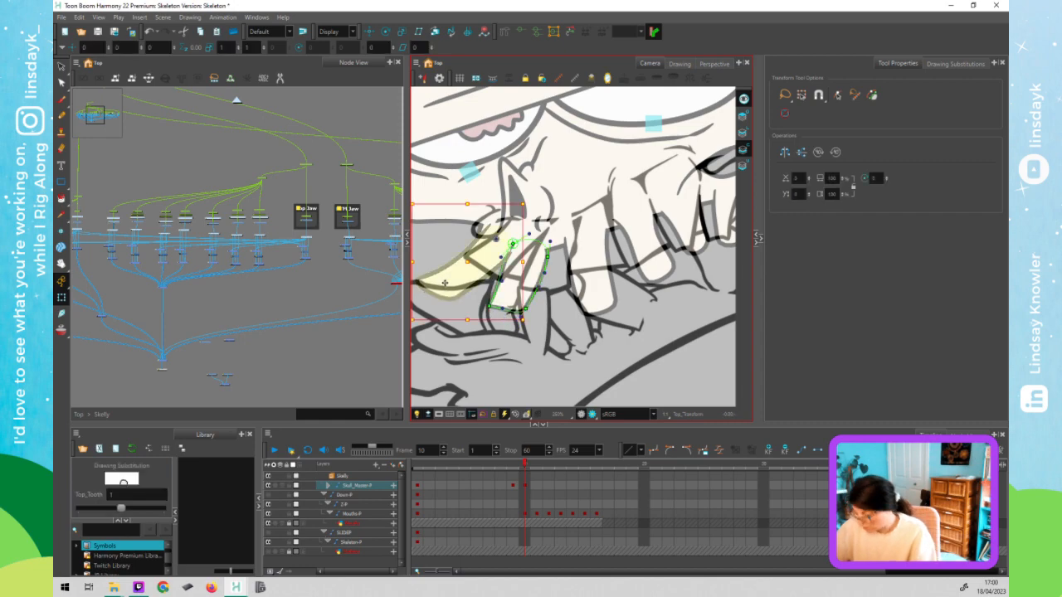
pyautogui.hotkey('shift', 'F11')
pyautogui.click(416, 281)
pyautogui.click(455, 300)
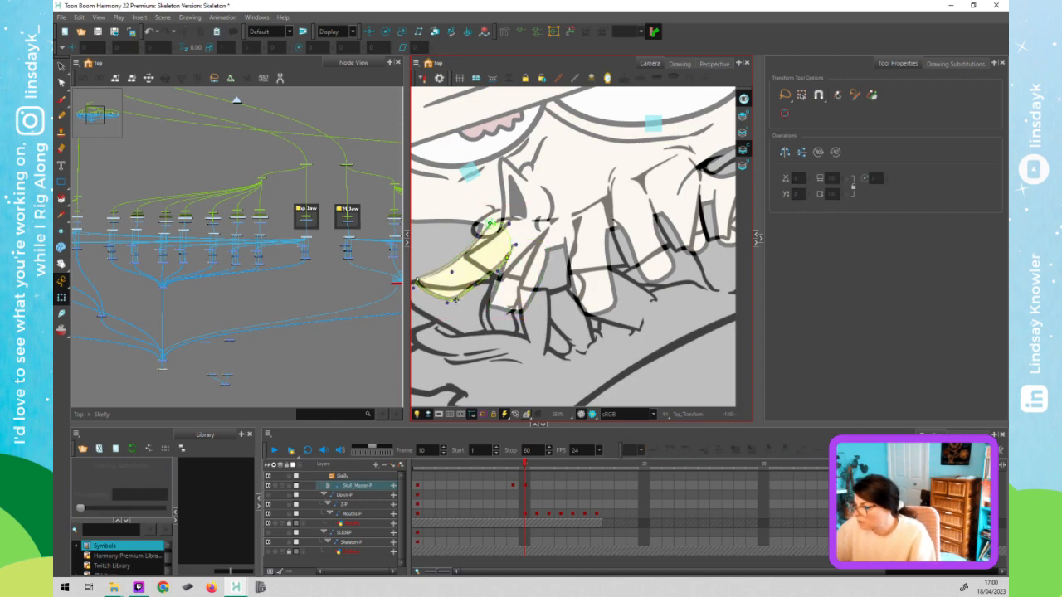
pyautogui.moveTo(464, 294); pyautogui.dragTo(487, 277)
pyautogui.click(522, 462)
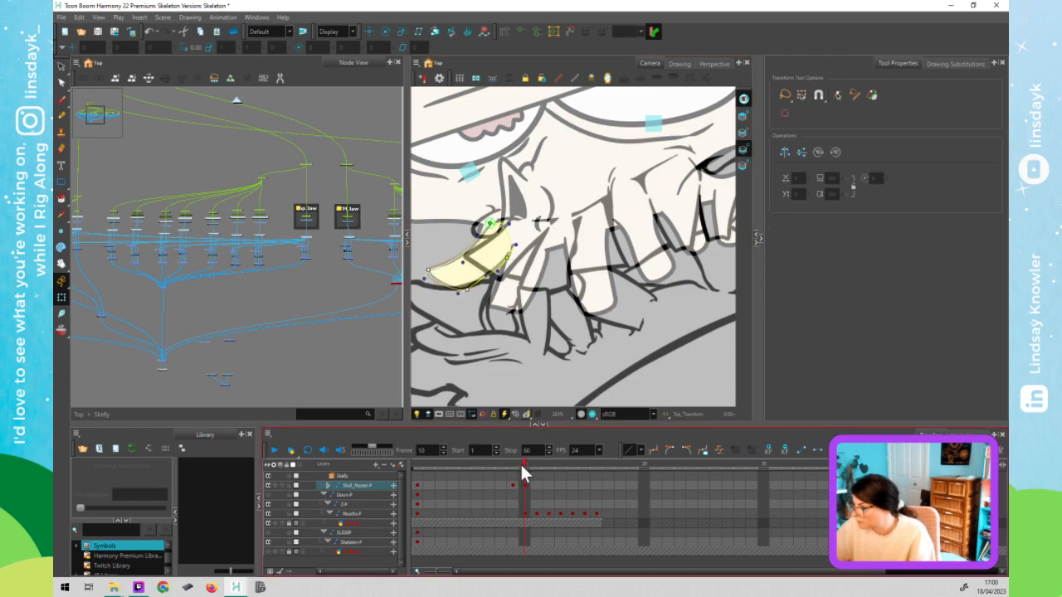
pyautogui.click(513, 466)
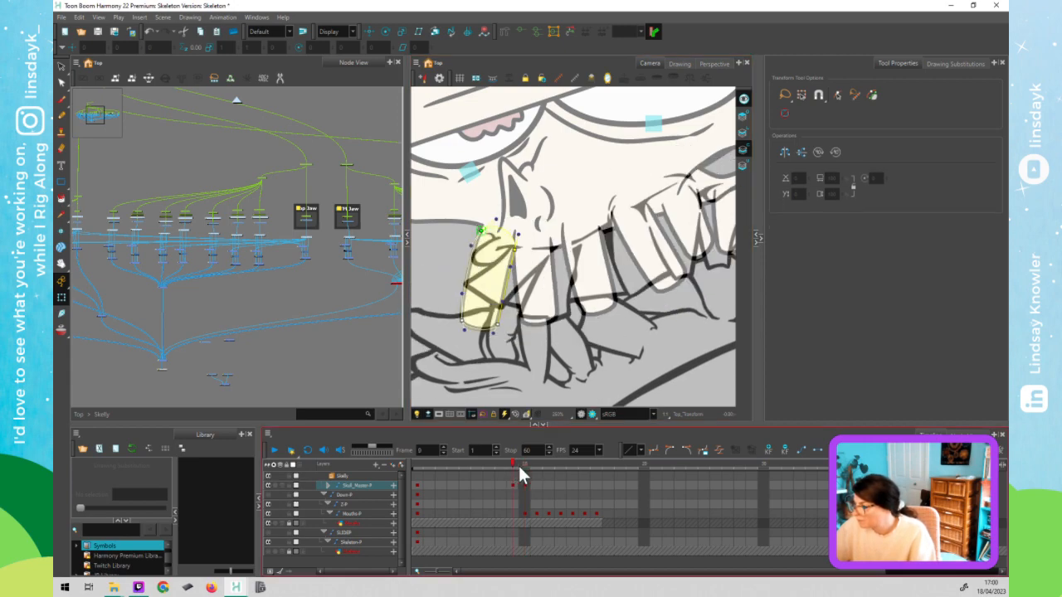
pyautogui.click(520, 465)
# - Move the second top tooth's root deformer points slightly up into the gum on frame 10
pyautogui.click(502, 296)
pyautogui.click(500, 297)
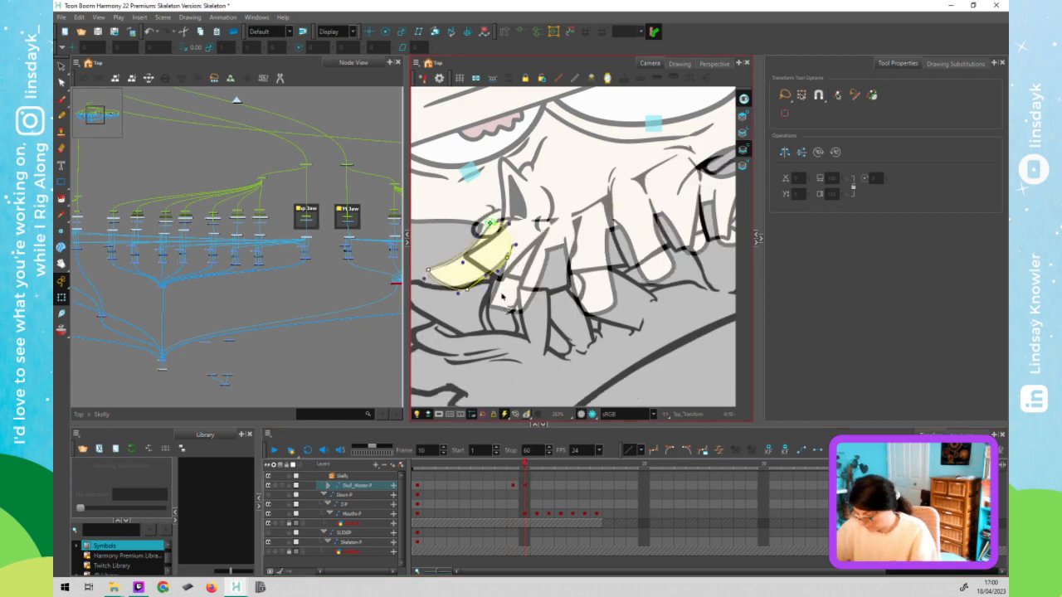
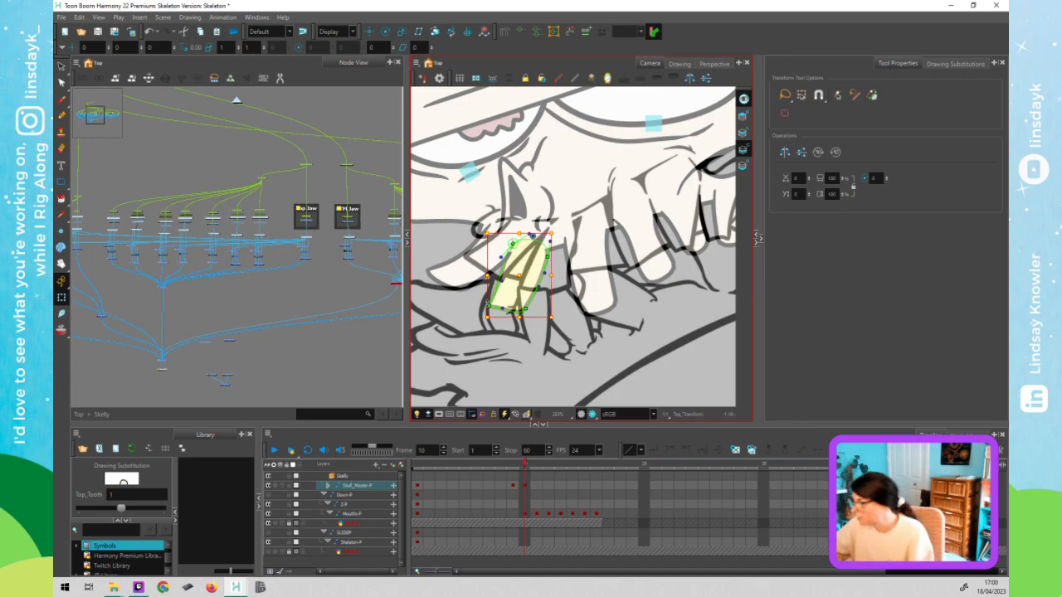
pyautogui.click(297, 300)
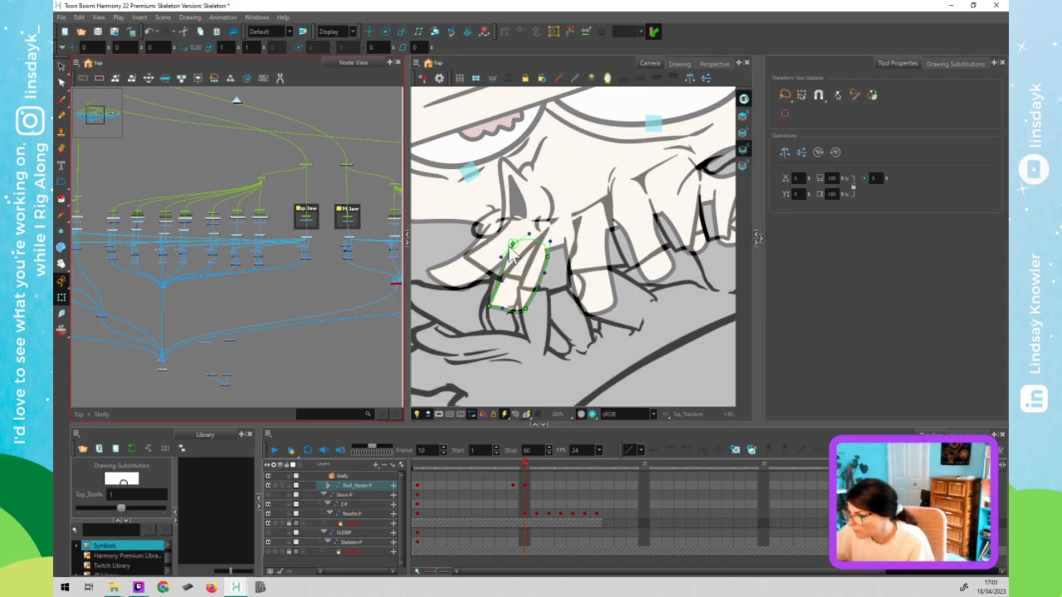
pyautogui.moveTo(513, 245); pyautogui.dragTo(552, 247)
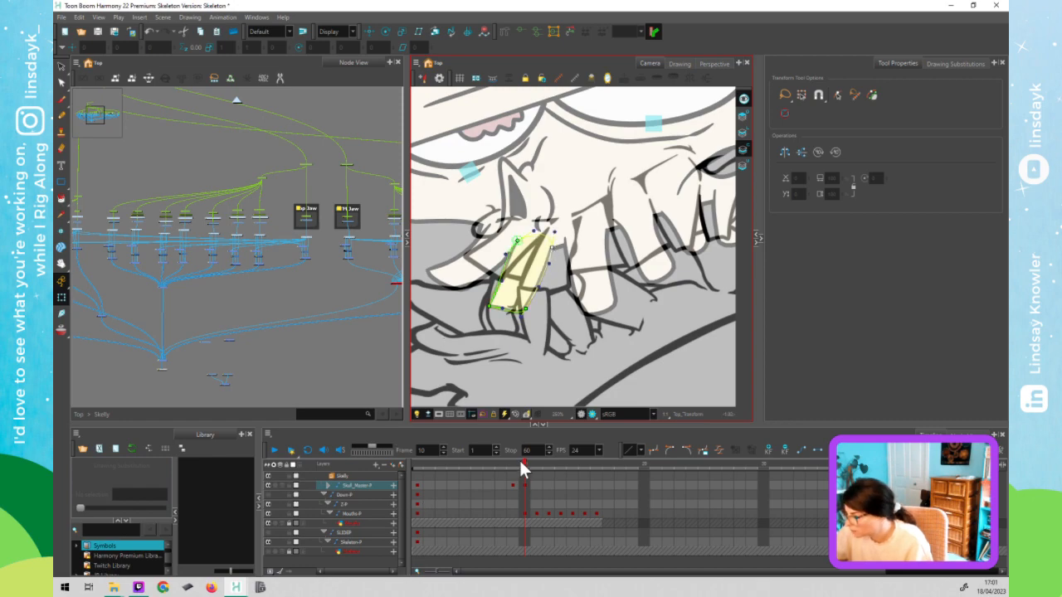
# - Check the adjusted teeth against the neighbouring frames 9 and 11 and the resting pose on frame 1
pyautogui.click(520, 461)
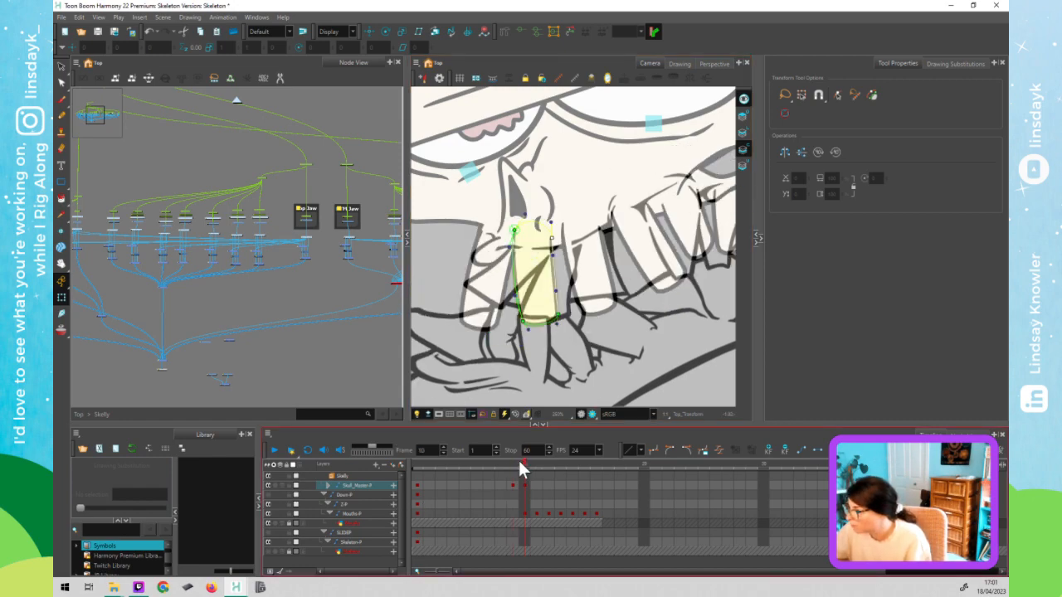
pyautogui.click(586, 365)
pyautogui.press('.')
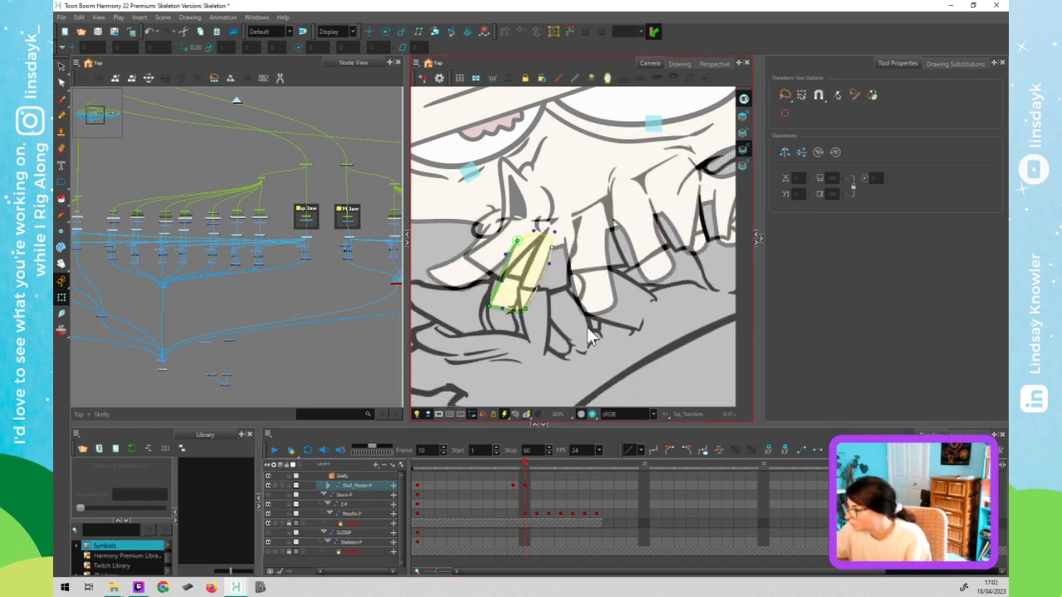
pyautogui.press('.')
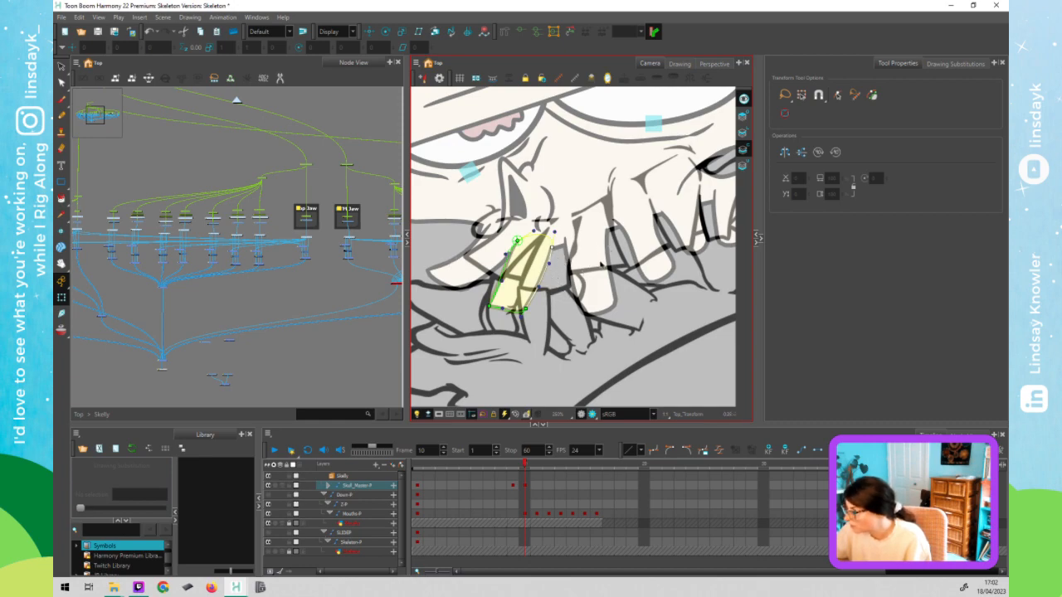
pyautogui.press('.')
pyautogui.press(',')
pyautogui.press('.')
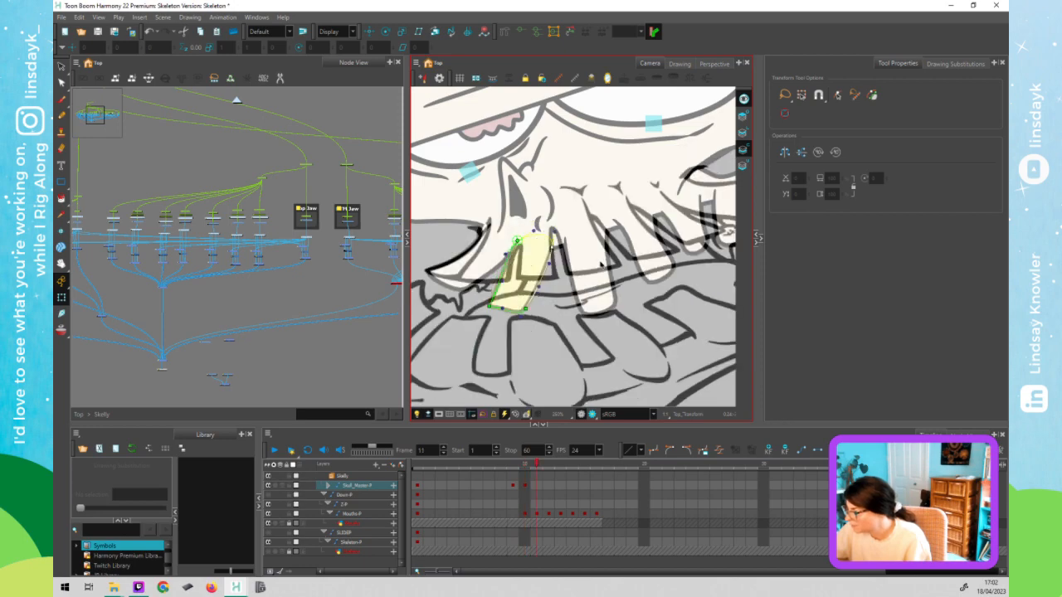
pyautogui.press(',')
pyautogui.press(',')
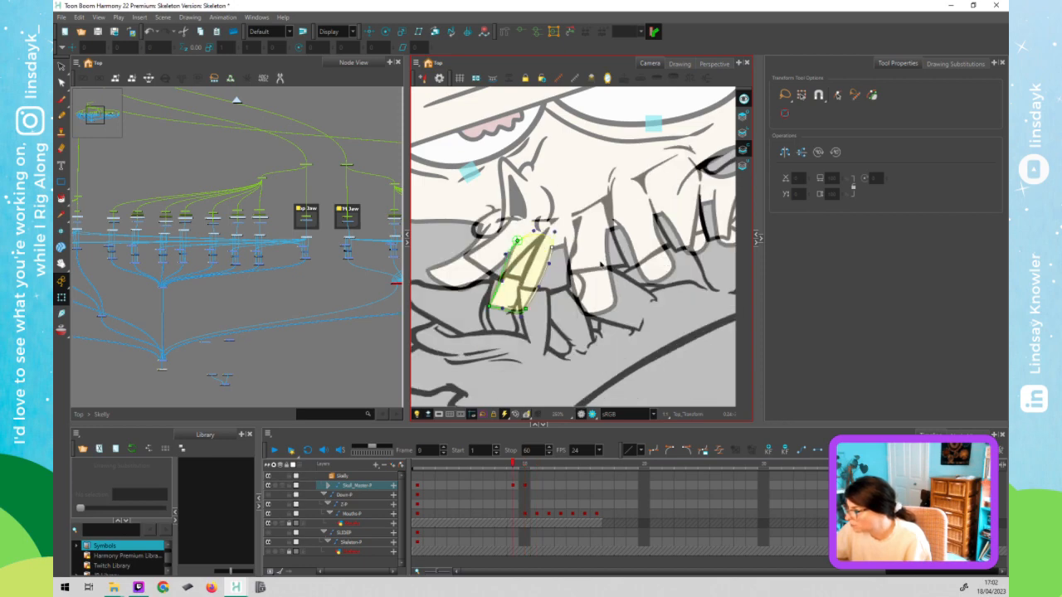
pyautogui.click(438, 467)
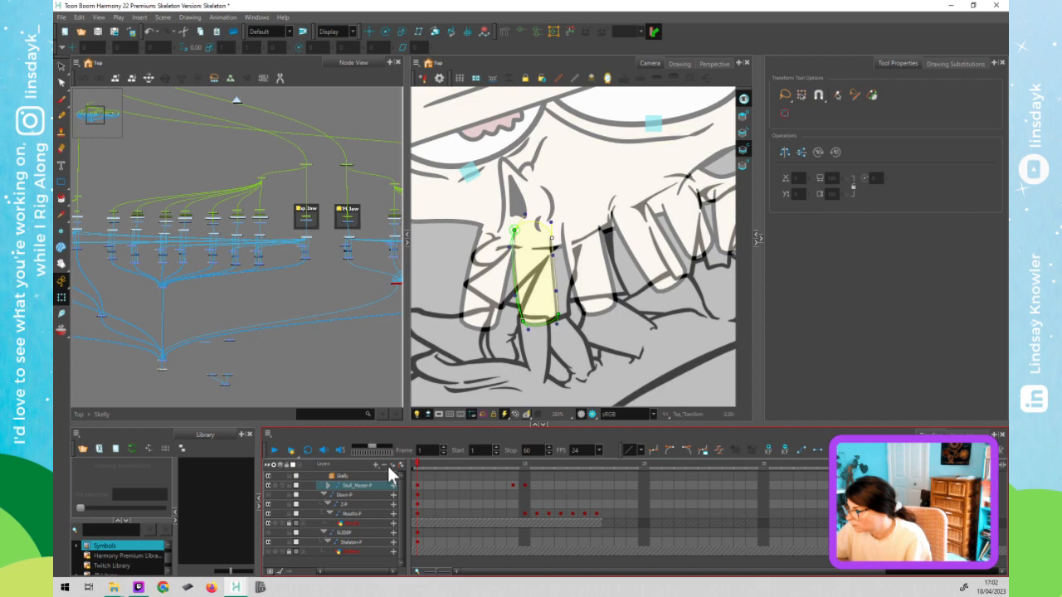
pyautogui.click(514, 465)
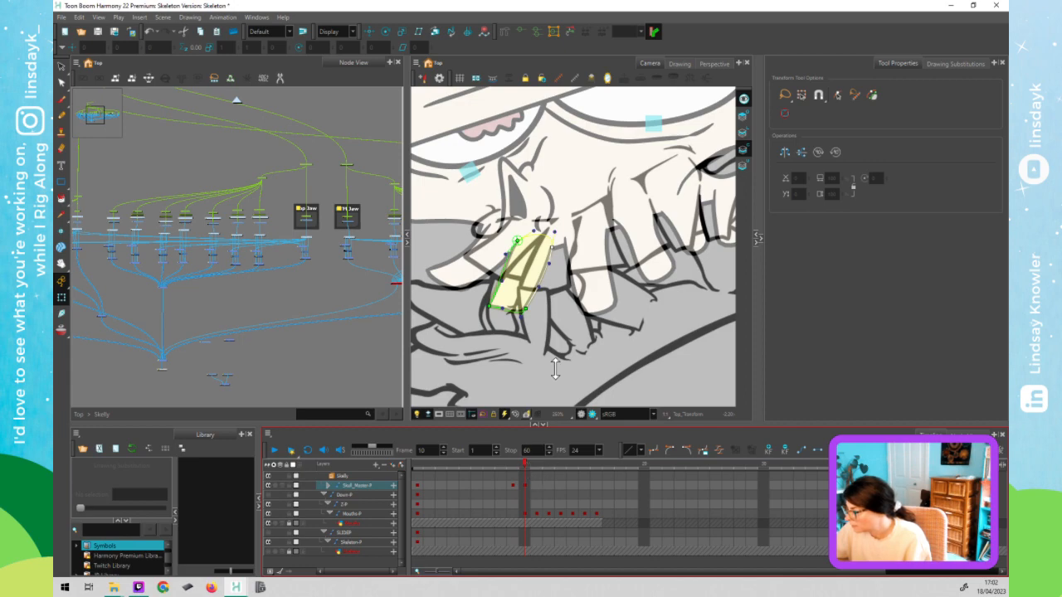
# - Reshape the third top tooth's deformer on frame 10 into a shorter tooth with a wider tip, and compare it with frame 9
pyautogui.click(590, 250)
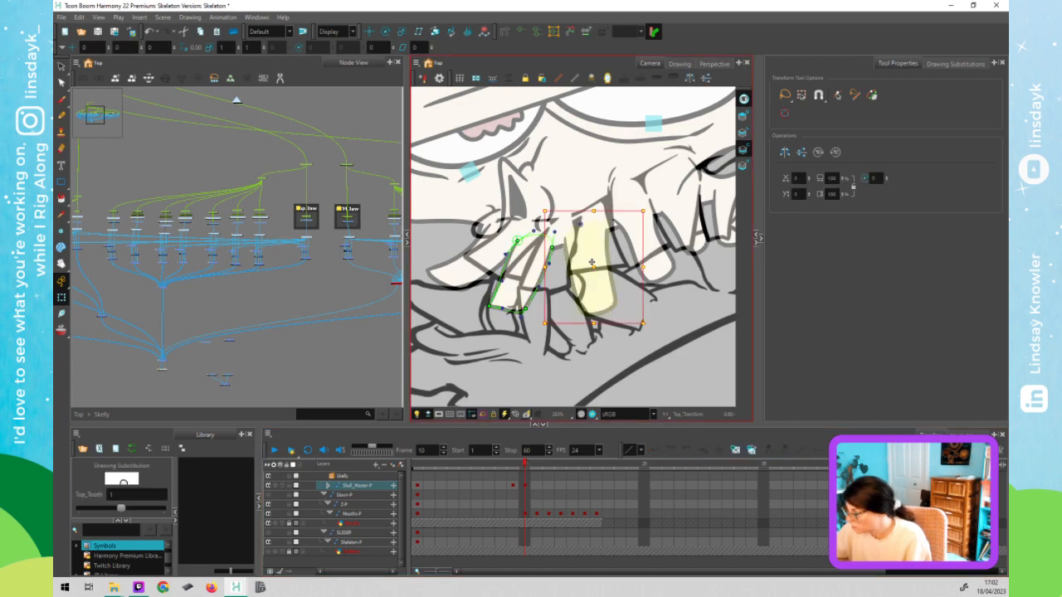
pyautogui.click(617, 301)
pyautogui.moveTo(583, 312); pyautogui.dragTo(579, 214)
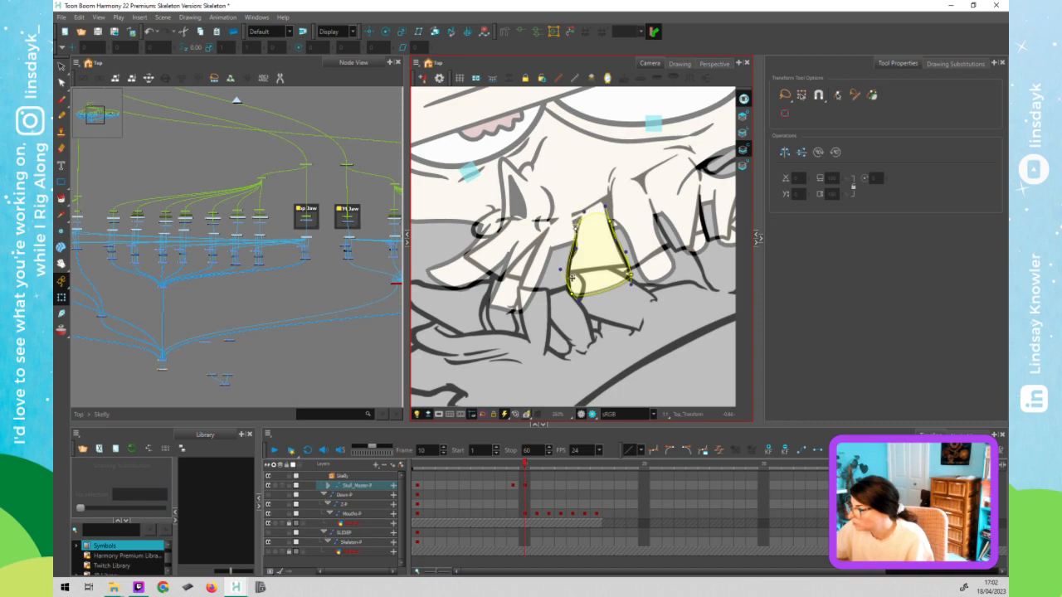
pyautogui.click(525, 465)
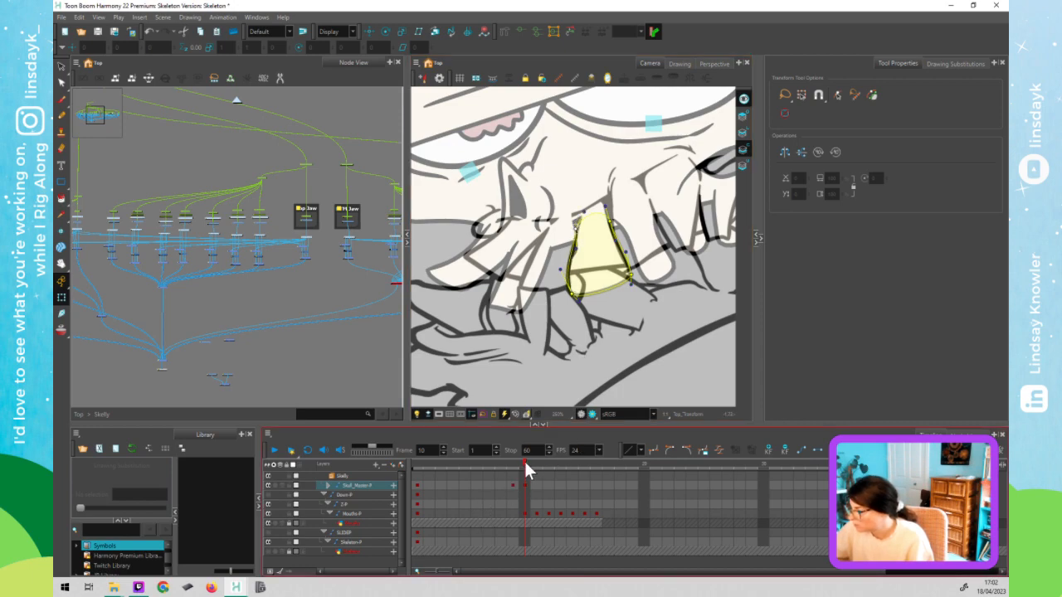
pyautogui.moveTo(525, 462); pyautogui.dragTo(513, 467)
# - Show the front top tooth's deformer on frame 9 and raise its inner root point beside the second tooth
pyautogui.click(546, 291)
pyautogui.click(547, 284)
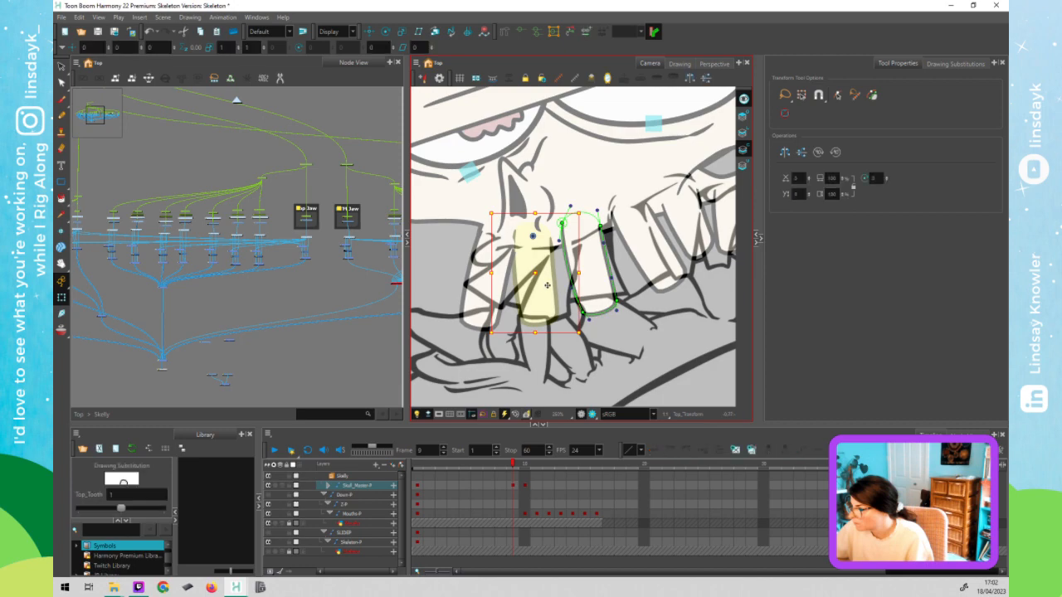
pyautogui.moveTo(547, 284); pyautogui.dragTo(541, 286)
pyautogui.click(517, 465)
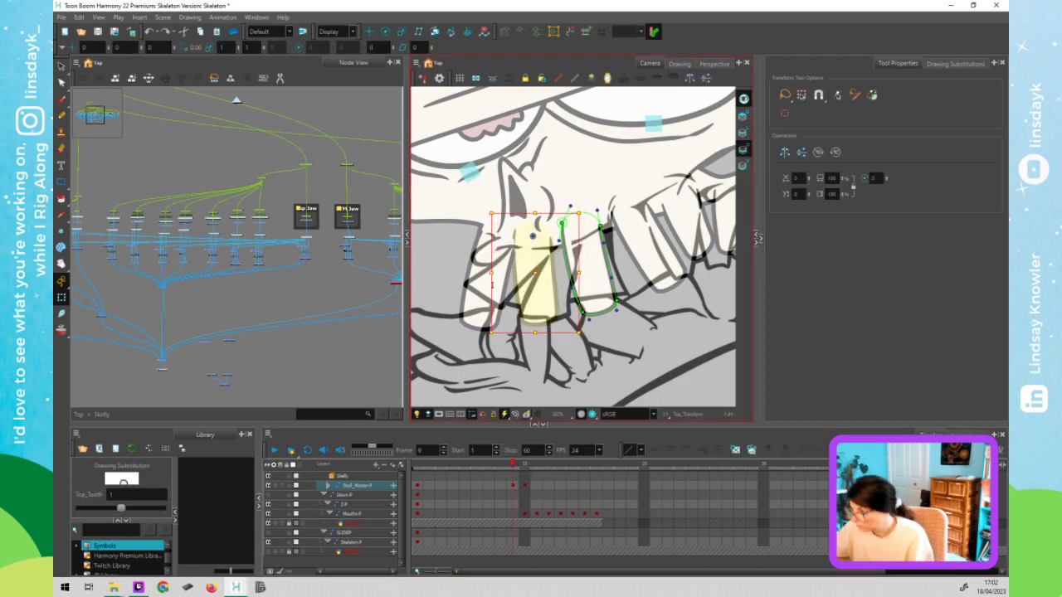
pyautogui.hotkey('shift', 'F11')
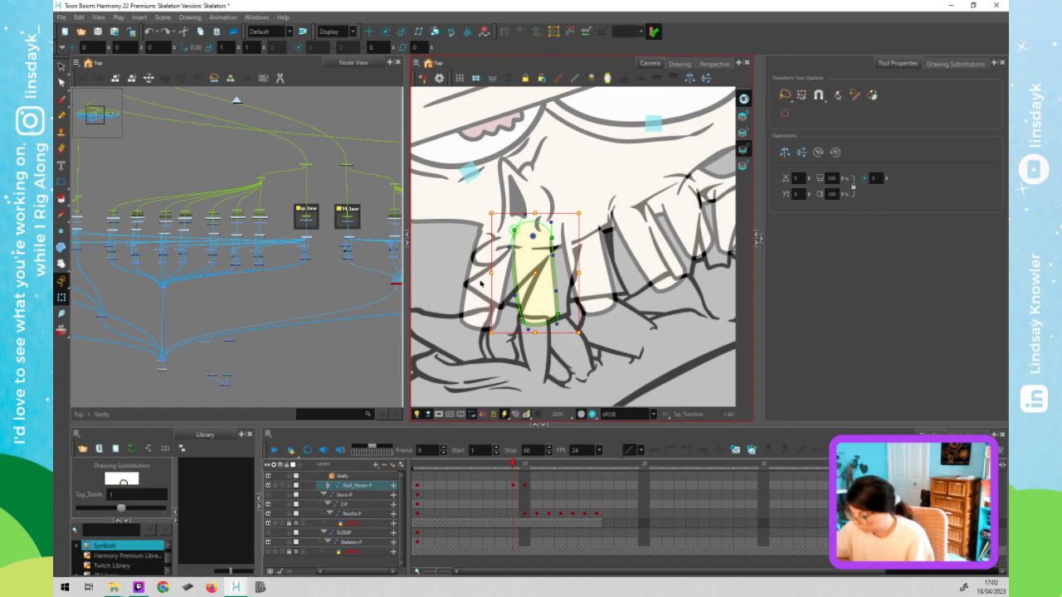
pyautogui.moveTo(526, 281); pyautogui.dragTo(480, 281)
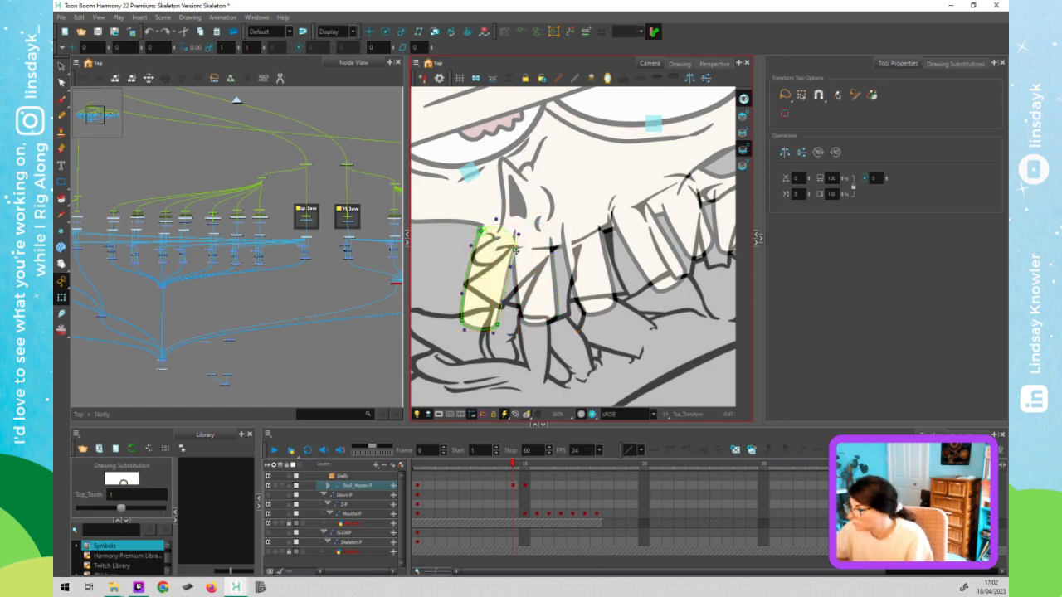
pyautogui.click(517, 246)
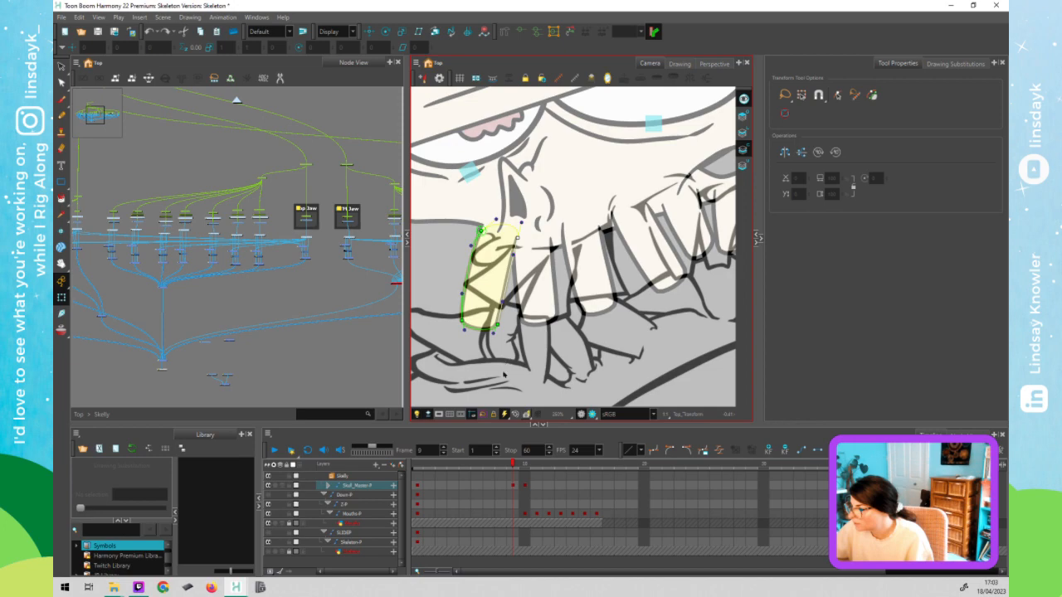
# - Raise the front top tooth's inner root deformer point on frame 10 and compare the tooth with frame 9
pyautogui.click(520, 461)
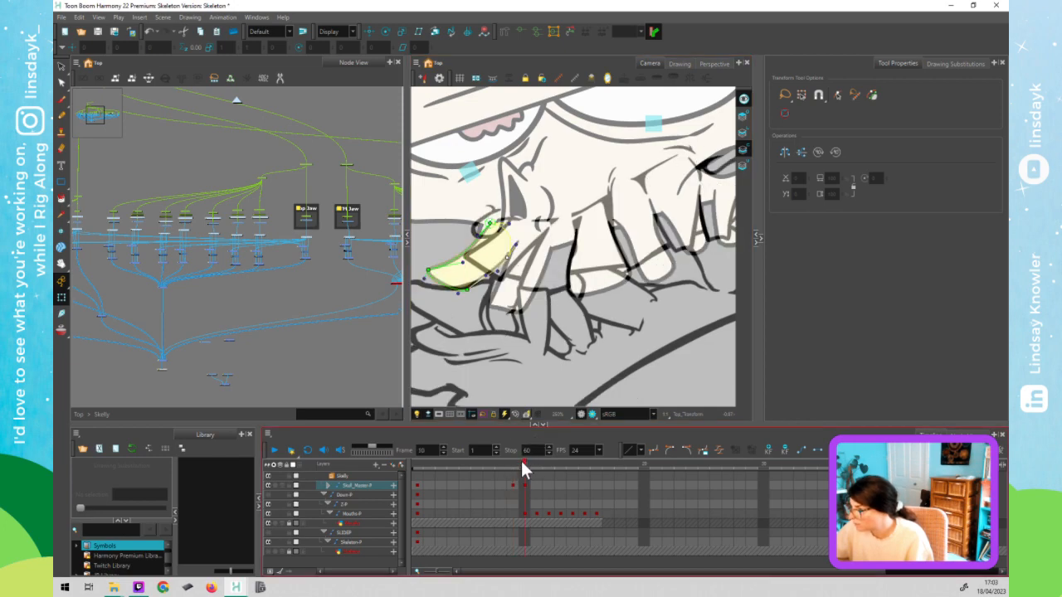
pyautogui.click(517, 461)
pyautogui.click(524, 461)
pyautogui.moveTo(515, 258); pyautogui.dragTo(519, 243)
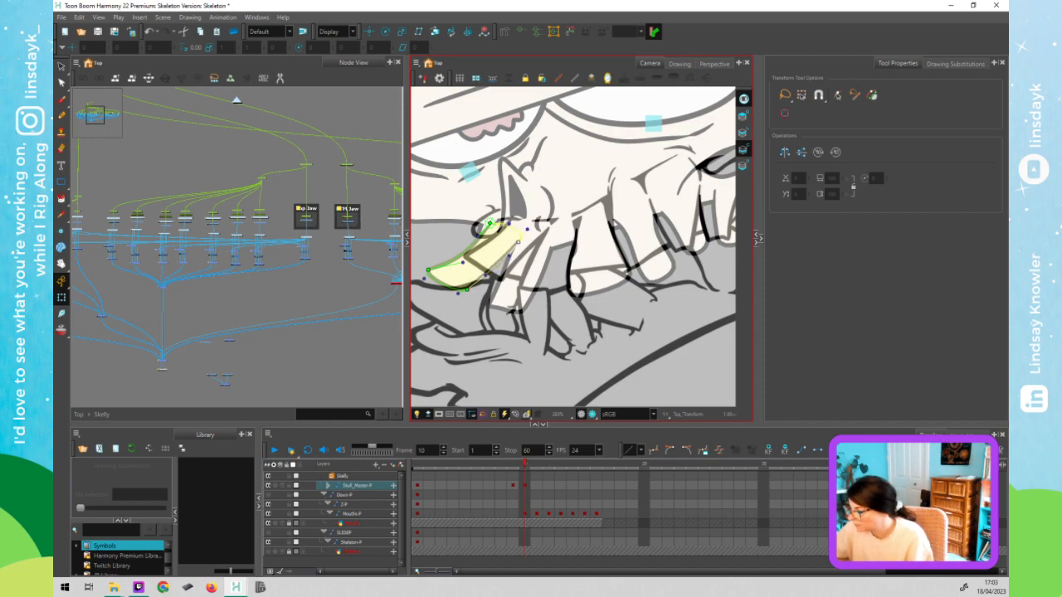
pyautogui.click(516, 459)
pyautogui.click(526, 459)
pyautogui.click(521, 461)
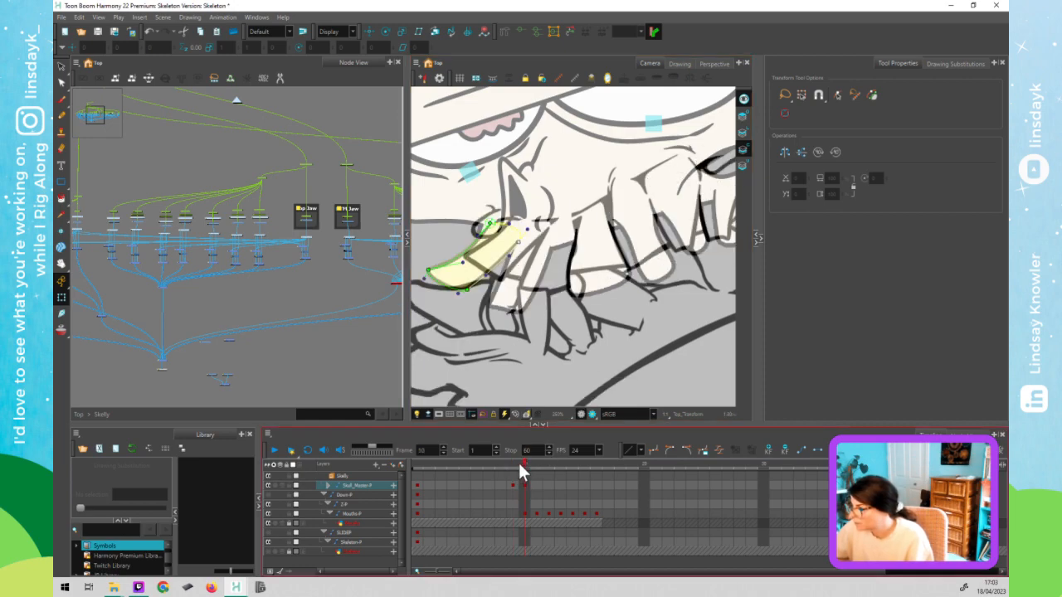
pyautogui.click(530, 462)
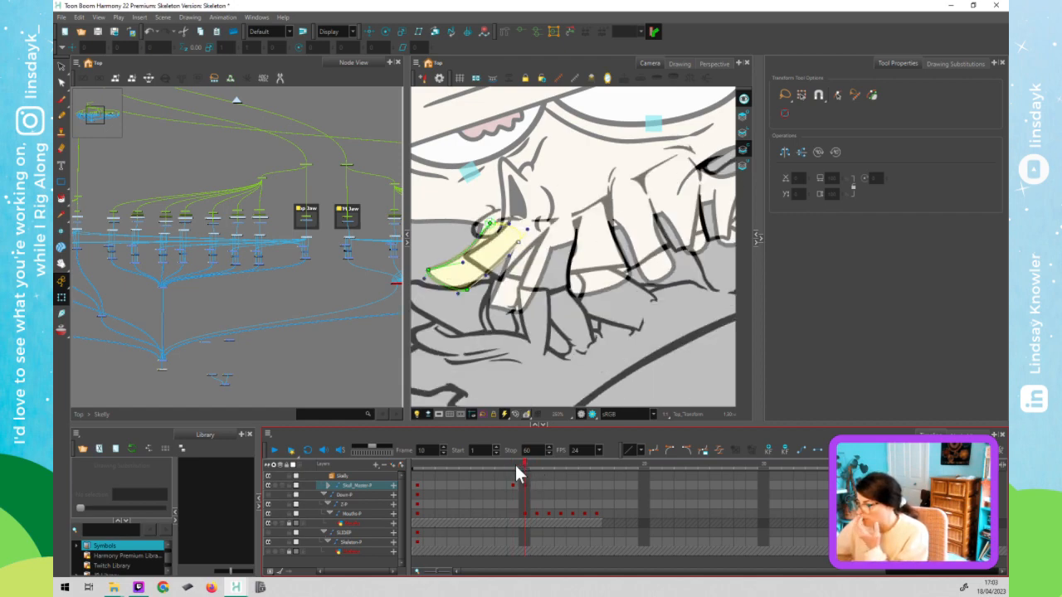
pyautogui.click(521, 463)
pyautogui.click(520, 461)
# - Show the second top tooth's deformer on frame 10, raise its root point beside the third tooth, and compare it with frame 9
pyautogui.click(528, 266)
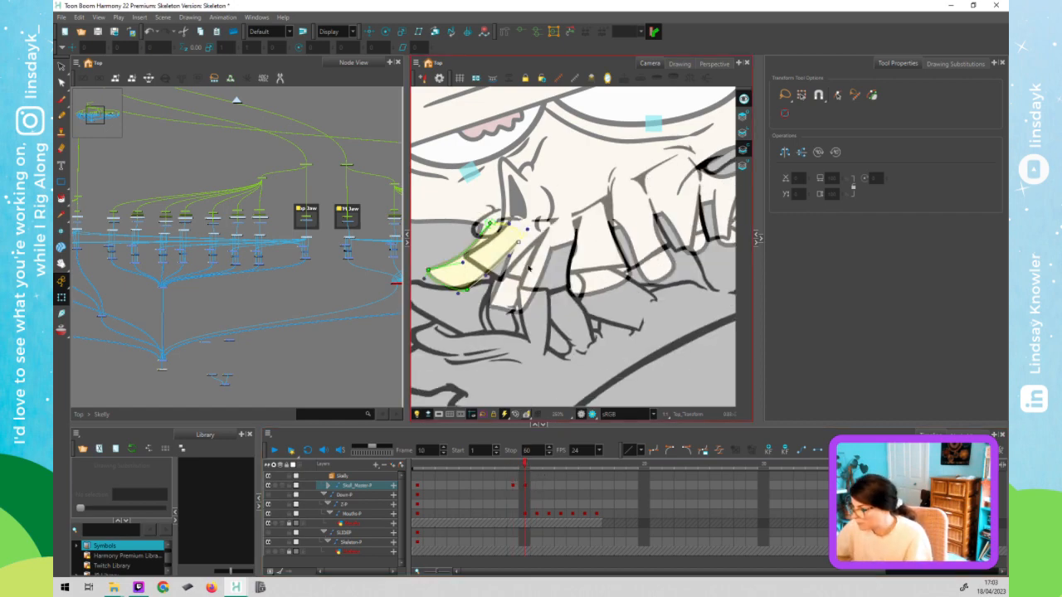
pyautogui.click(528, 267)
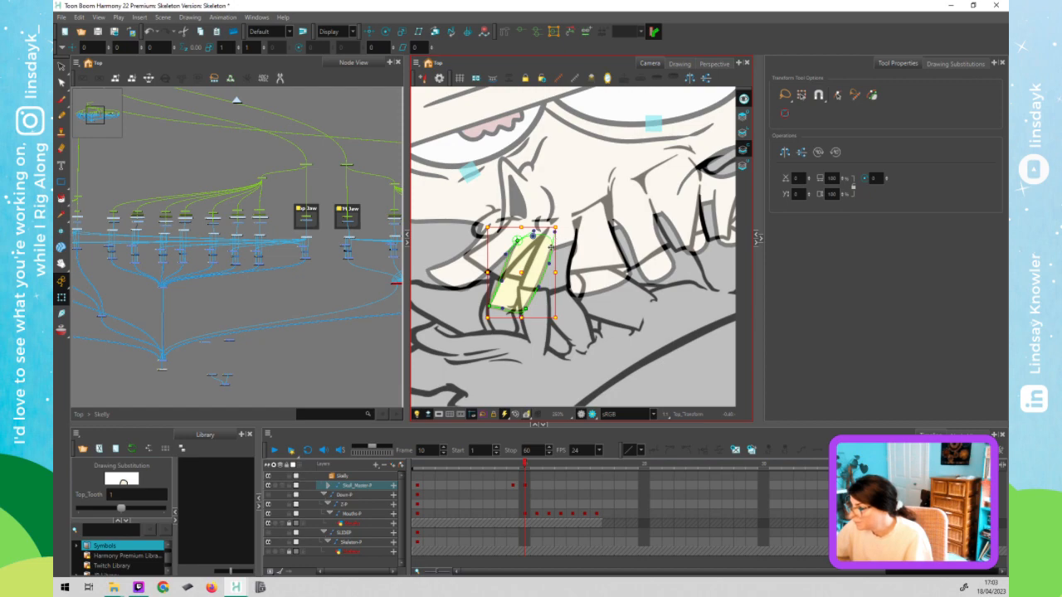
pyautogui.press('Escape')
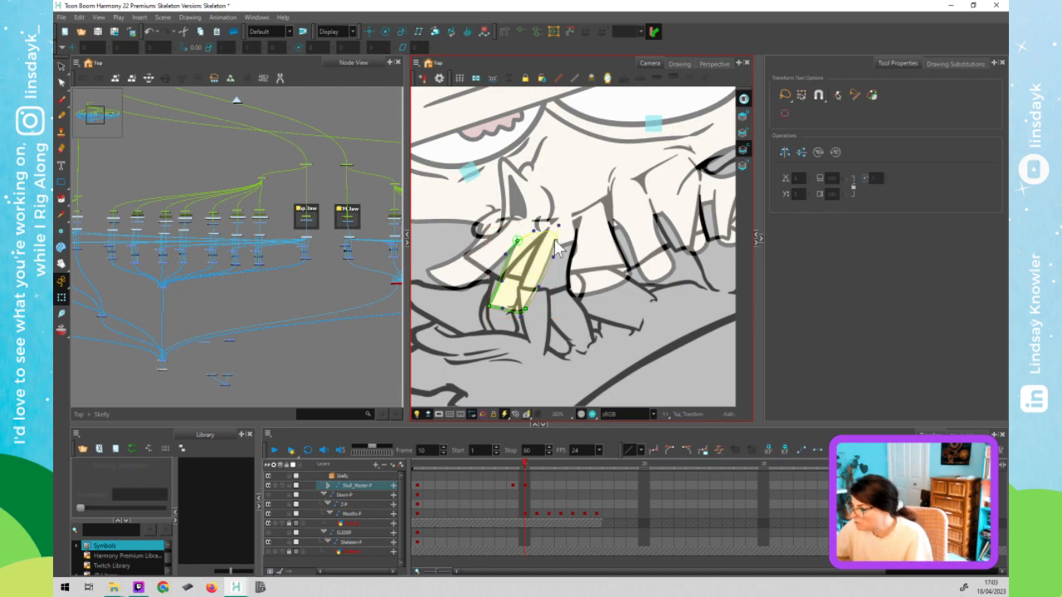
pyautogui.click(525, 463)
pyautogui.moveTo(513, 464); pyautogui.dragTo(524, 465)
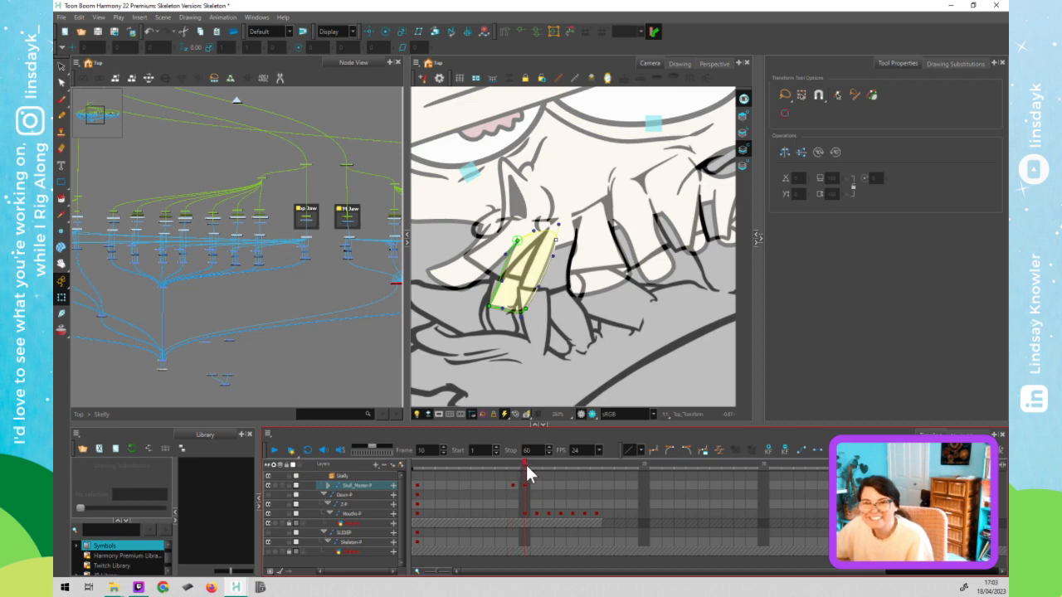
pyautogui.click(514, 464)
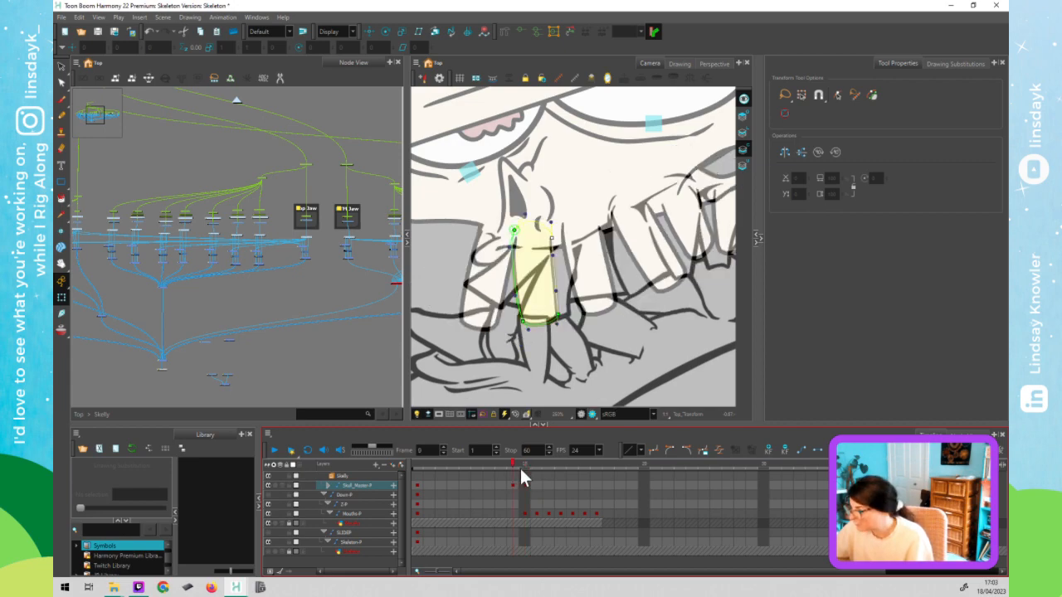
pyautogui.click(551, 399)
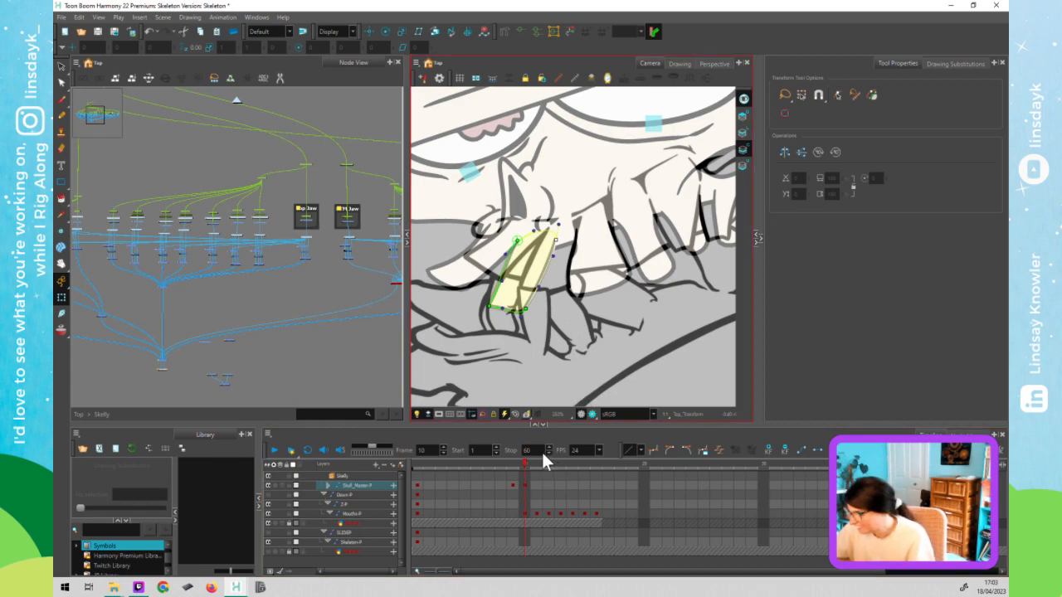
pyautogui.moveTo(524, 458)
pyautogui.mouseDown()
pyautogui.moveTo(535, 459)
pyautogui.moveTo(513, 474)
pyautogui.mouseUp()
pyautogui.click(523, 469)
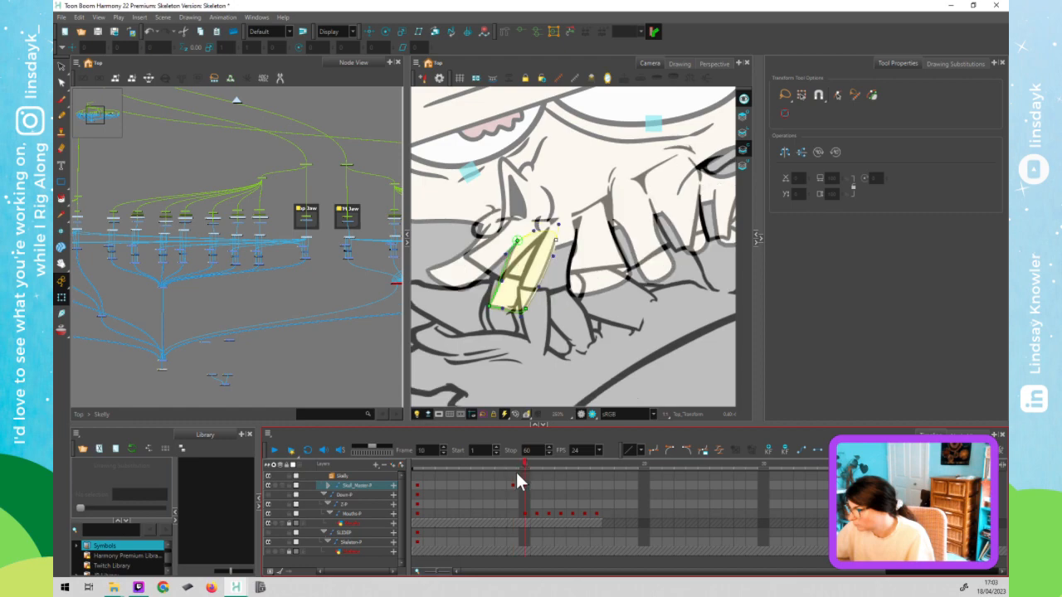
pyautogui.press('F6')
pyautogui.click(513, 470)
# - Show the third top tooth's deformer on frame 9, nudge its root point beside the second tooth, and compare it with frame 10
pyautogui.click(583, 271)
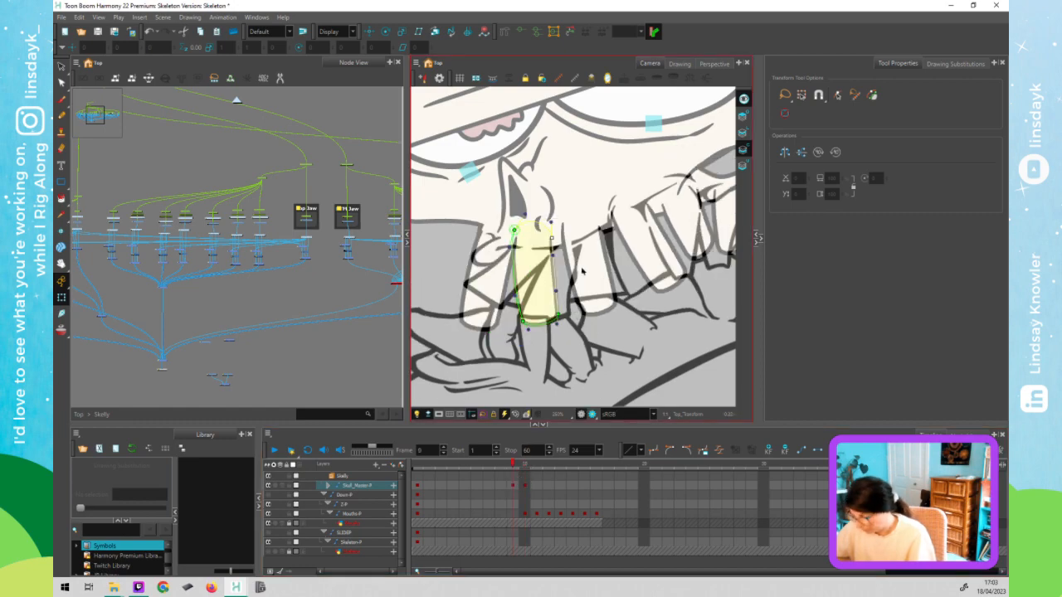
pyautogui.press('Escape')
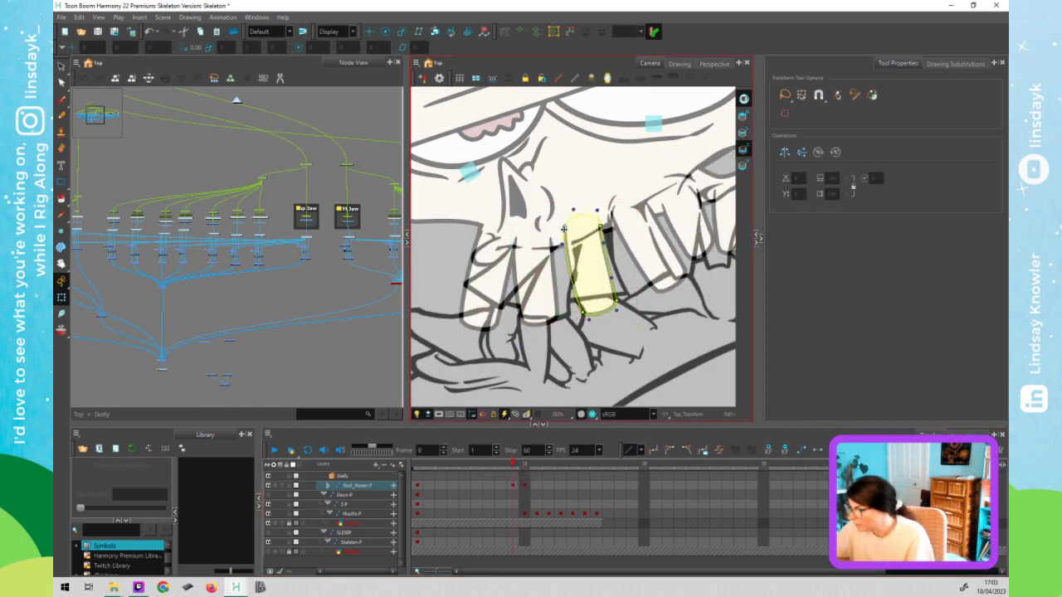
pyautogui.click(521, 463)
pyautogui.click(520, 458)
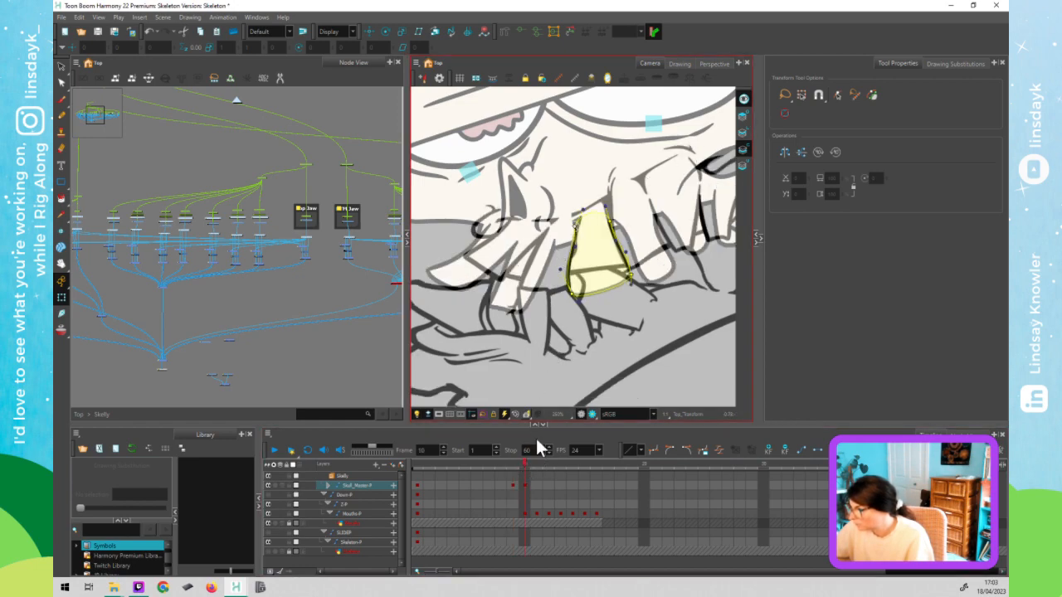
pyautogui.click(522, 458)
pyautogui.moveTo(515, 462); pyautogui.dragTo(523, 462)
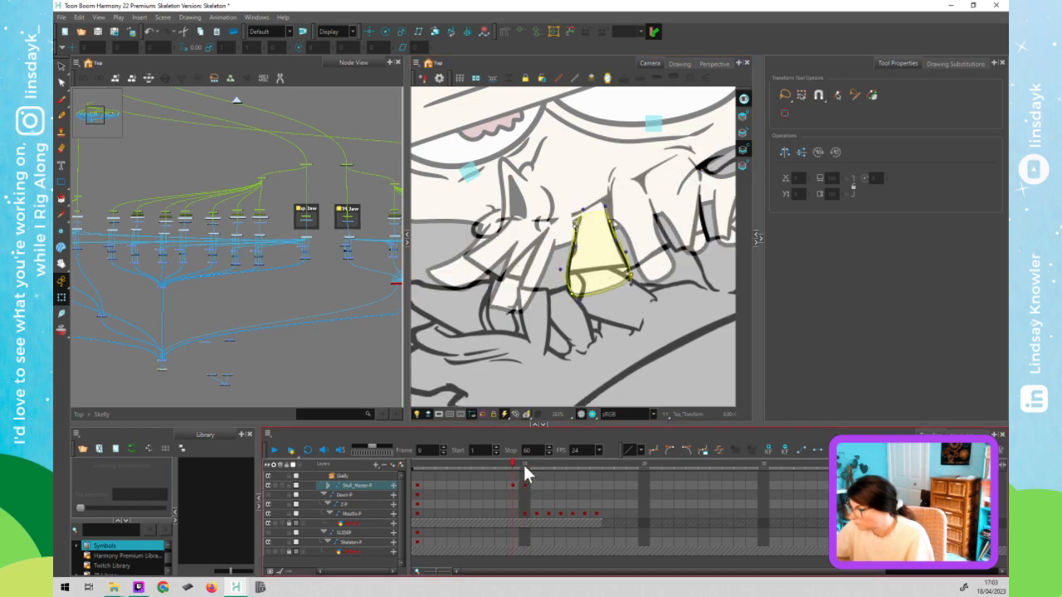
pyautogui.click(524, 462)
pyautogui.click(516, 462)
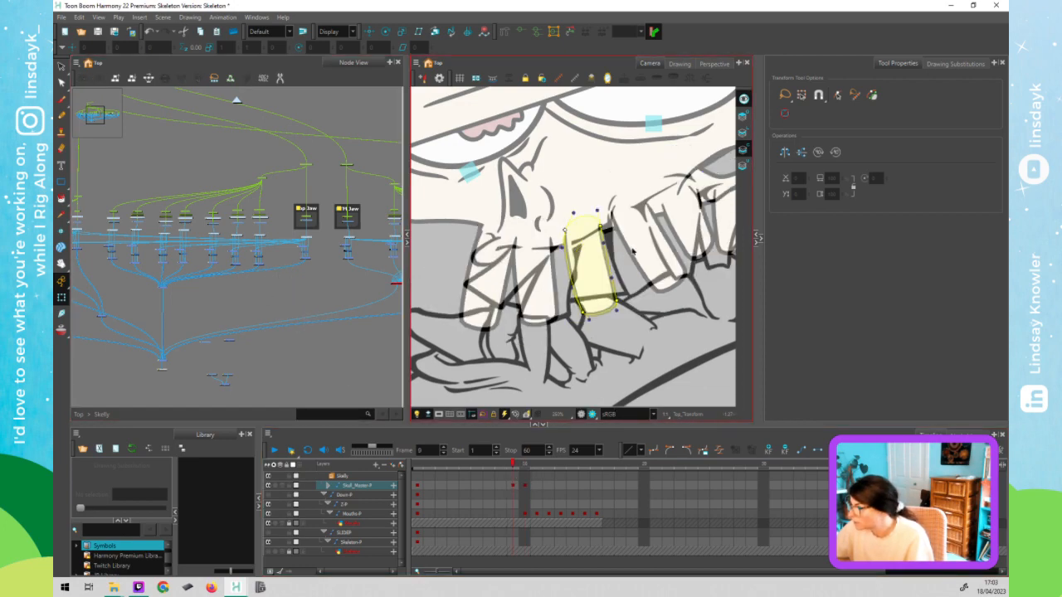
# - Examine the back top teeth on frames 9 and 10 against the mouth reference, both up close and with the whole head in view
pyautogui.moveTo(589, 270)
pyautogui.mouseDown()
pyautogui.moveTo(647, 253)
pyautogui.moveTo(671, 227)
pyautogui.moveTo(635, 264)
pyautogui.moveTo(628, 248)
pyautogui.moveTo(647, 231)
pyautogui.moveTo(693, 225)
pyautogui.moveTo(694, 235)
pyautogui.moveTo(628, 259)
pyautogui.moveTo(680, 239)
pyautogui.moveTo(637, 241)
pyautogui.moveTo(599, 261)
pyautogui.mouseUp()
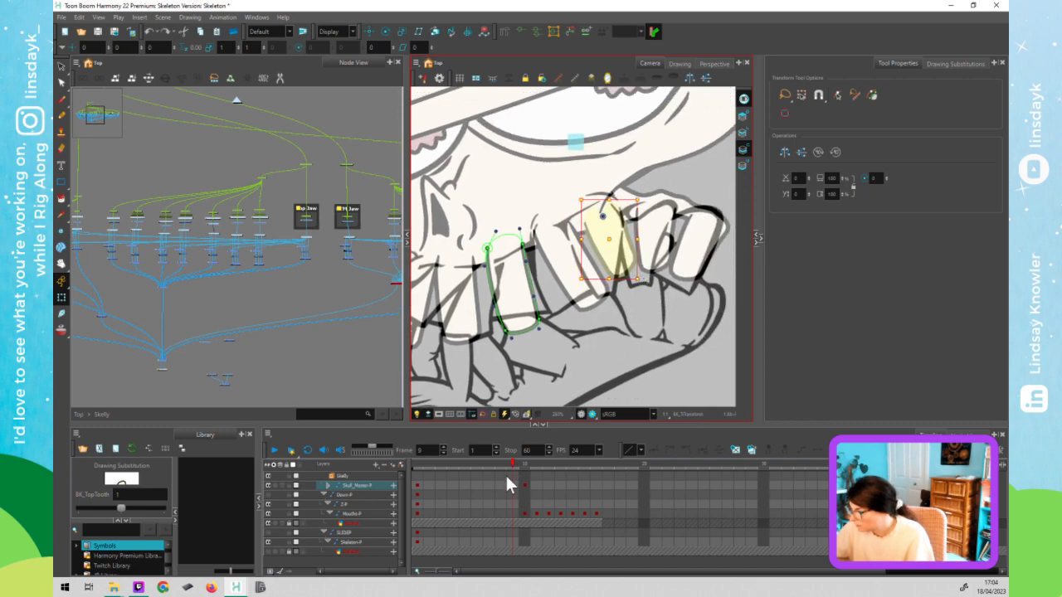
pyautogui.click(520, 463)
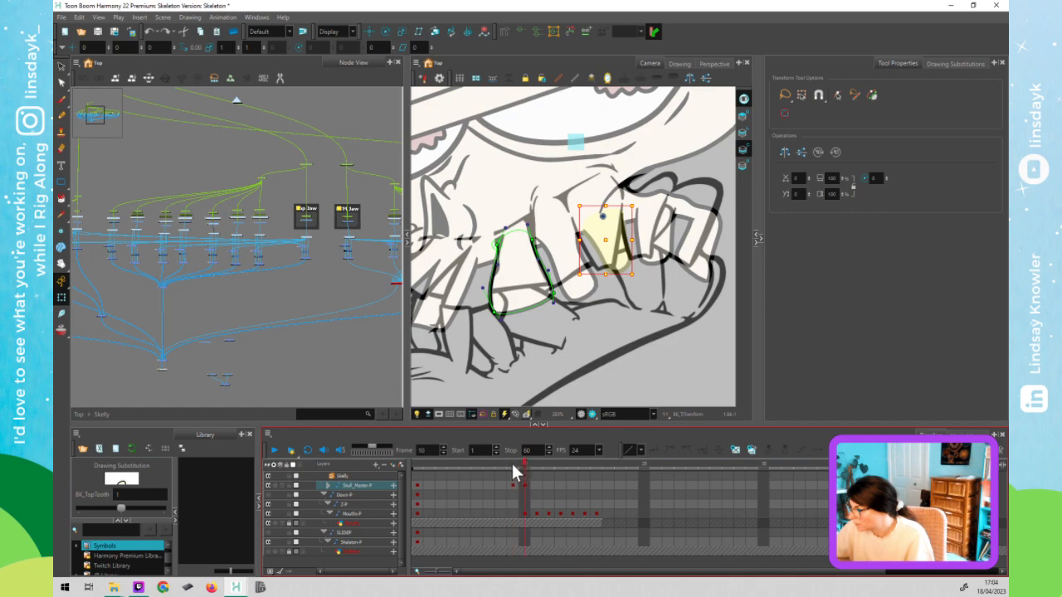
pyautogui.click(511, 470)
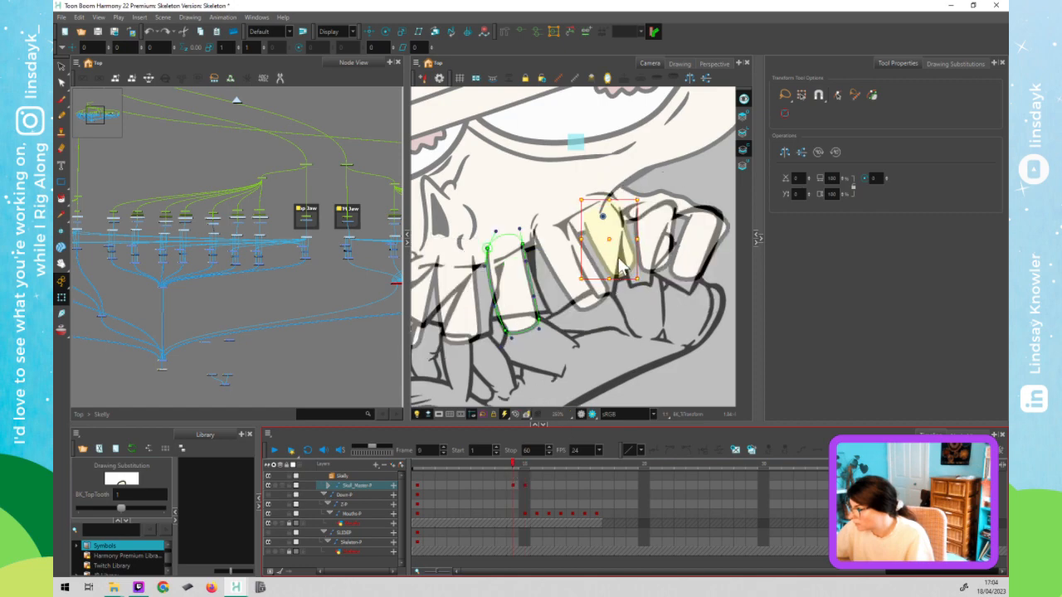
pyautogui.click(520, 462)
pyautogui.scroll(-3, 563, 360)
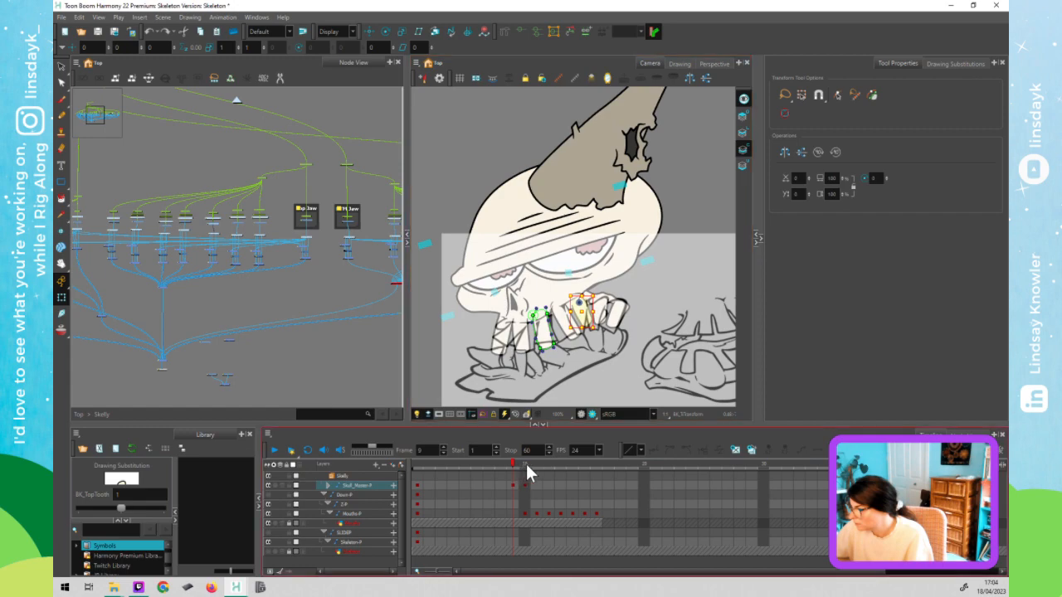
pyautogui.click(526, 464)
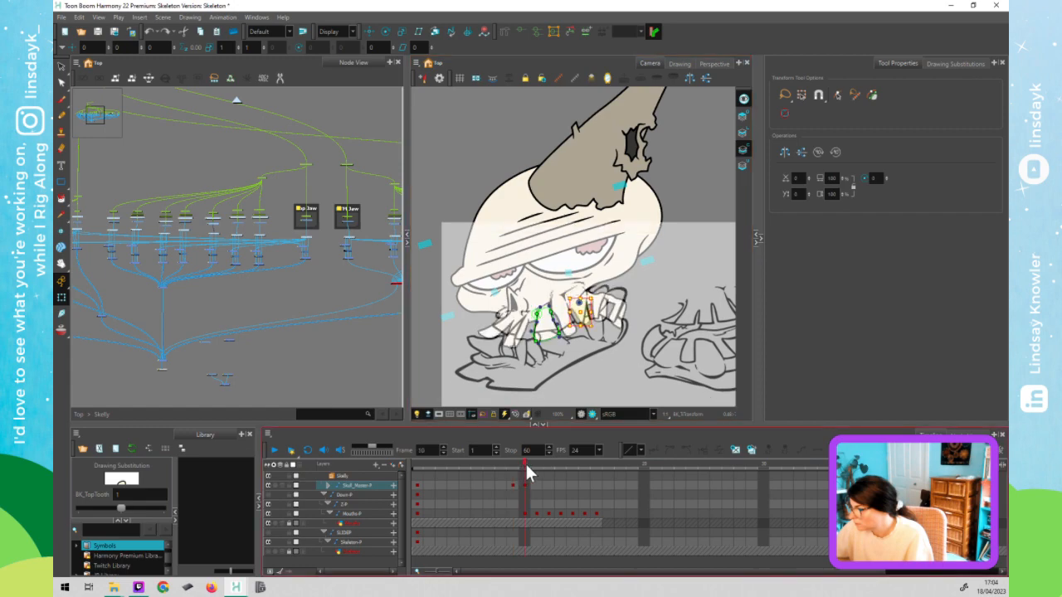
pyautogui.click(511, 464)
pyautogui.click(520, 464)
pyautogui.scroll(3, 585, 339)
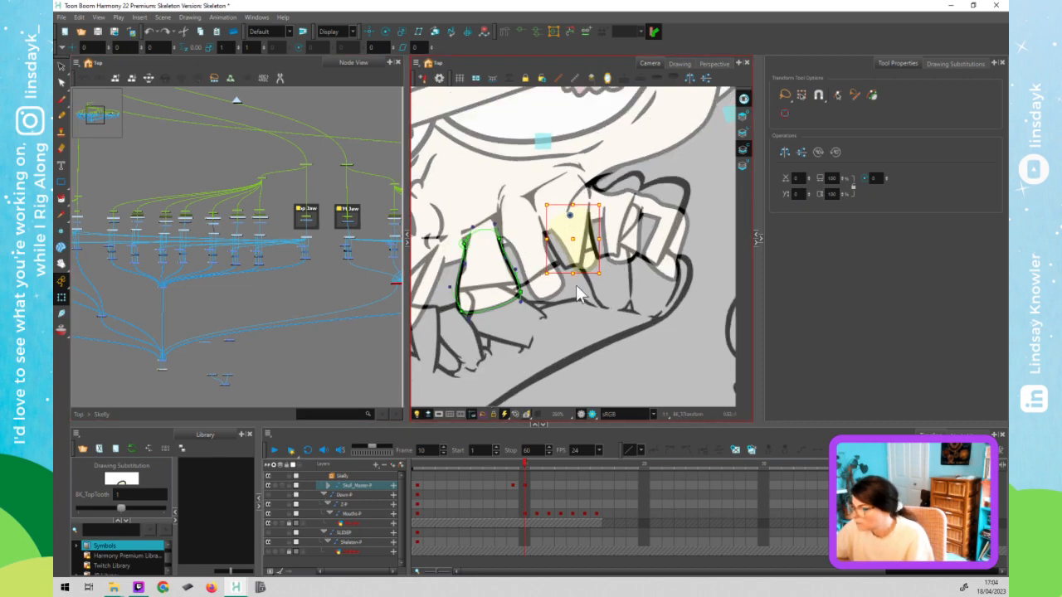
pyautogui.click(524, 460)
pyautogui.moveTo(523, 459); pyautogui.dragTo(524, 461)
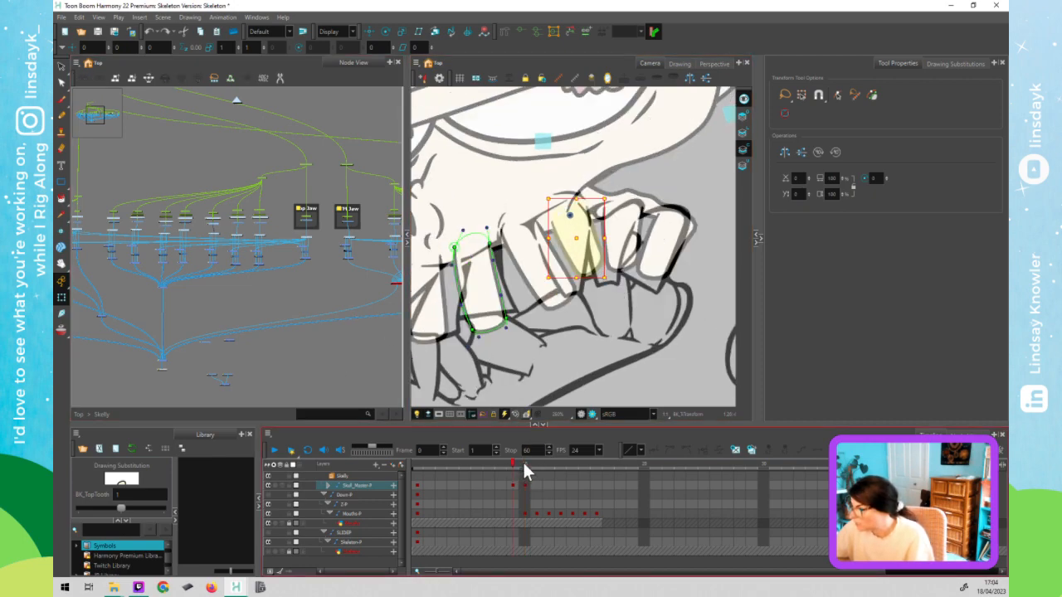
pyautogui.click(516, 461)
# - Leave the Skelly group and clear the Mouths reference drawing from frame 9 onward
pyautogui.click(373, 345)
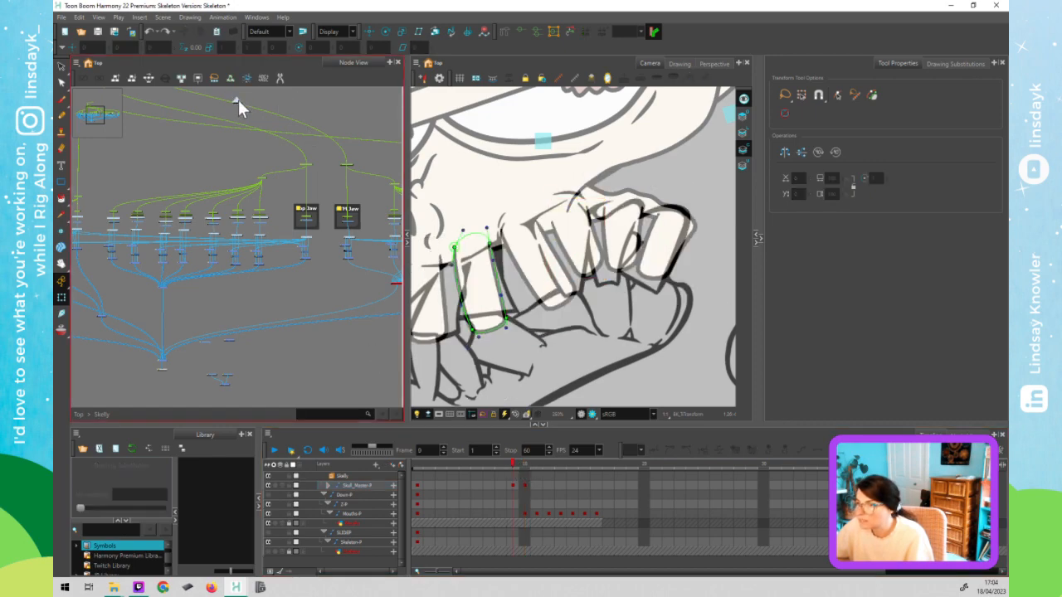
pyautogui.click(238, 100)
pyautogui.moveTo(375, 270); pyautogui.dragTo(284, 257)
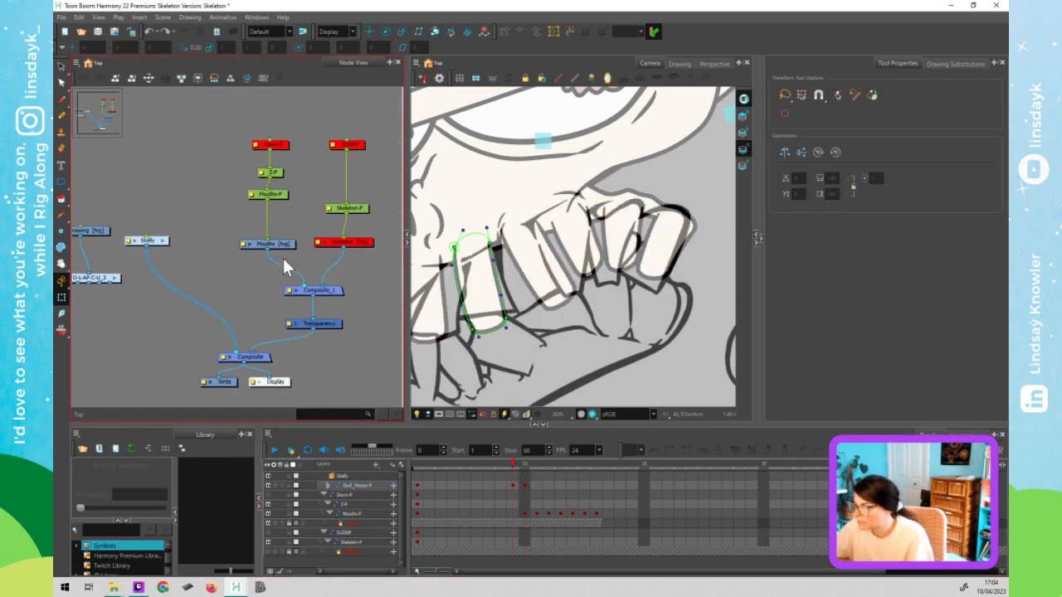
pyautogui.click(282, 248)
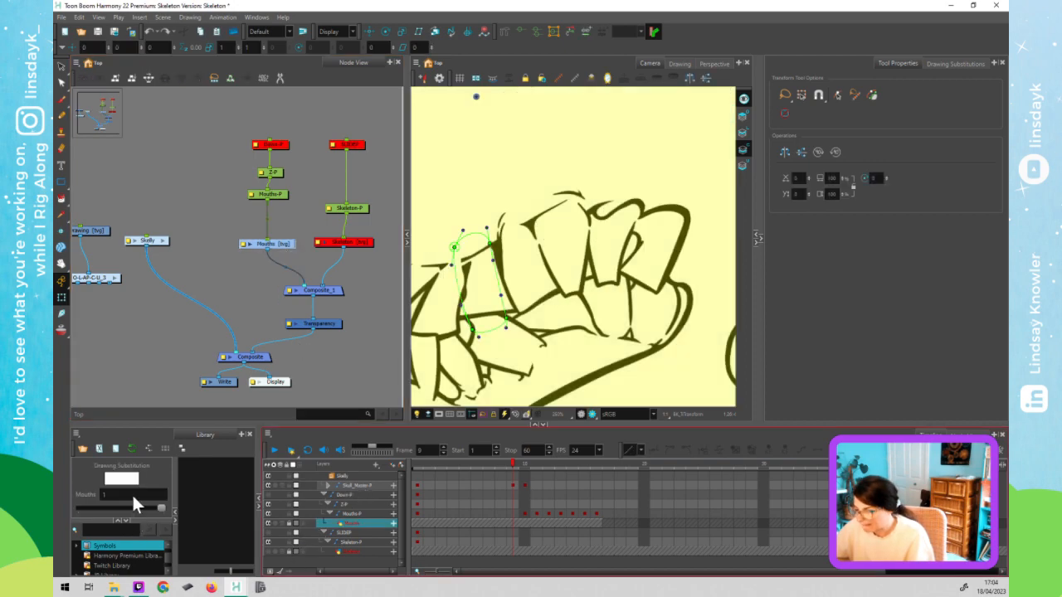
# - Enable the Skeleton reference drawing and clear its exposure from frame 10 onward
pyautogui.click(355, 243)
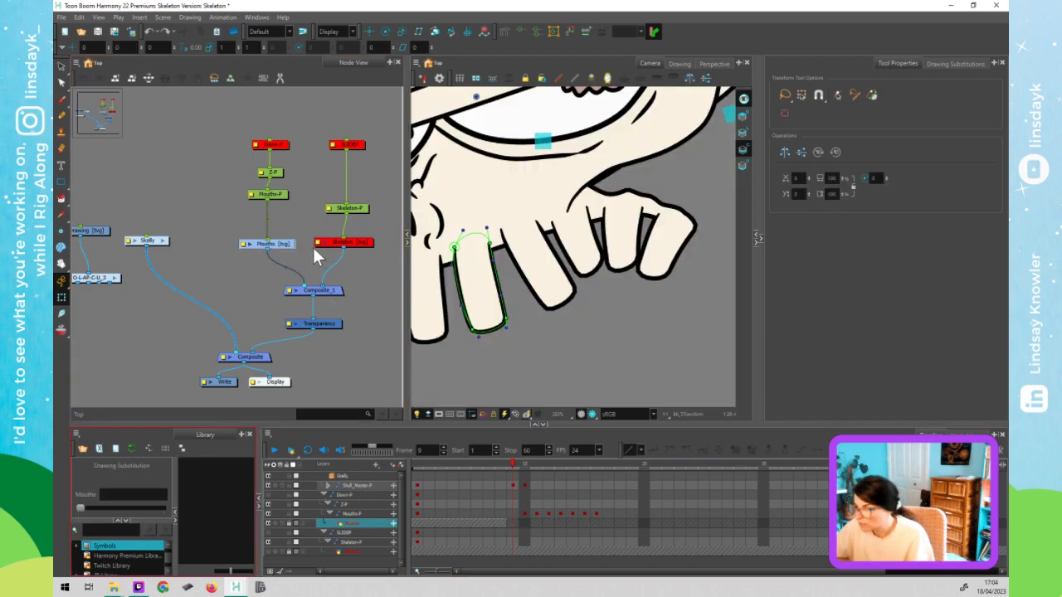
pyautogui.click(357, 243)
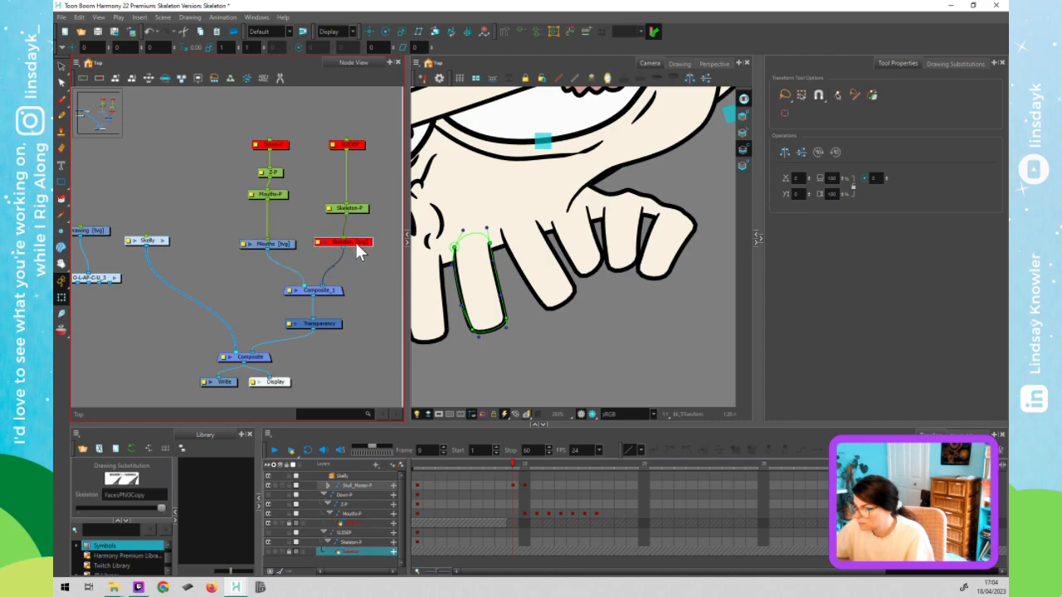
pyautogui.press('d')
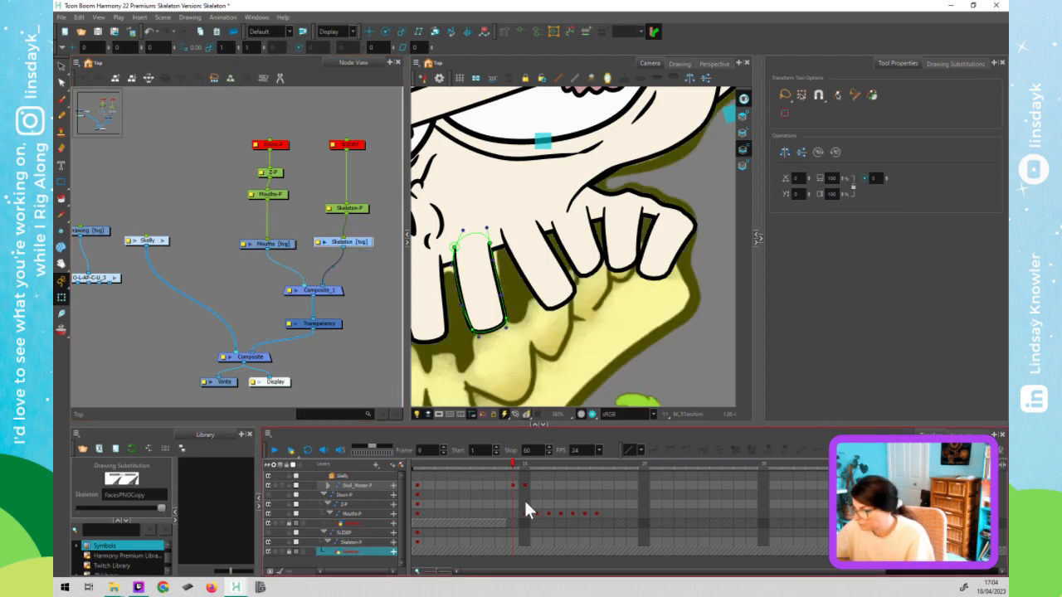
pyautogui.press('.')
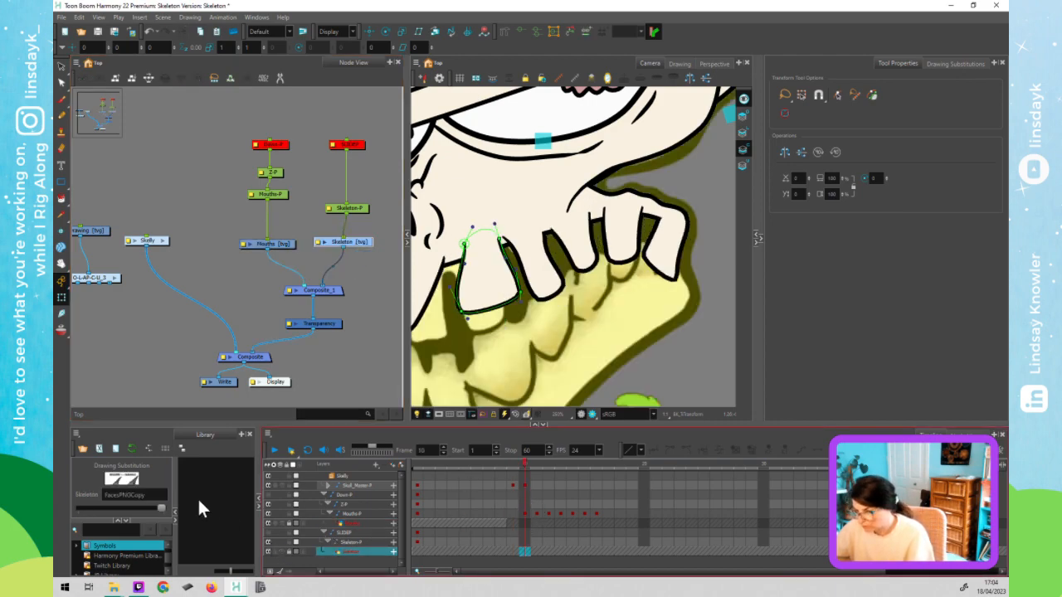
pyautogui.click(88, 507)
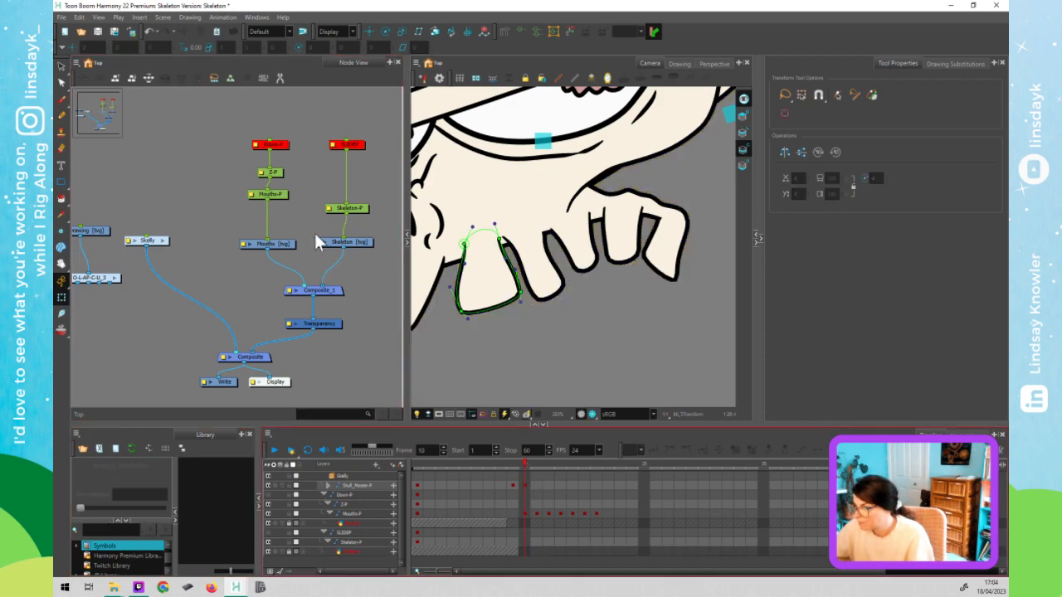
# - Set the Mouths reference layer's drawing substitution to 1 on frame 10
pyautogui.click(285, 245)
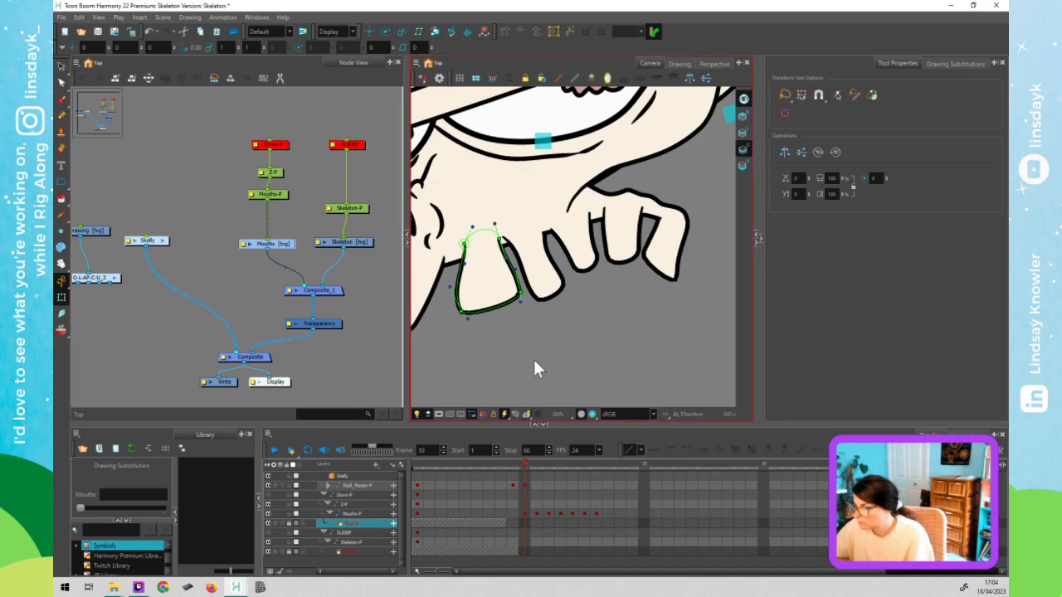
pyautogui.scroll(-10, 534, 365)
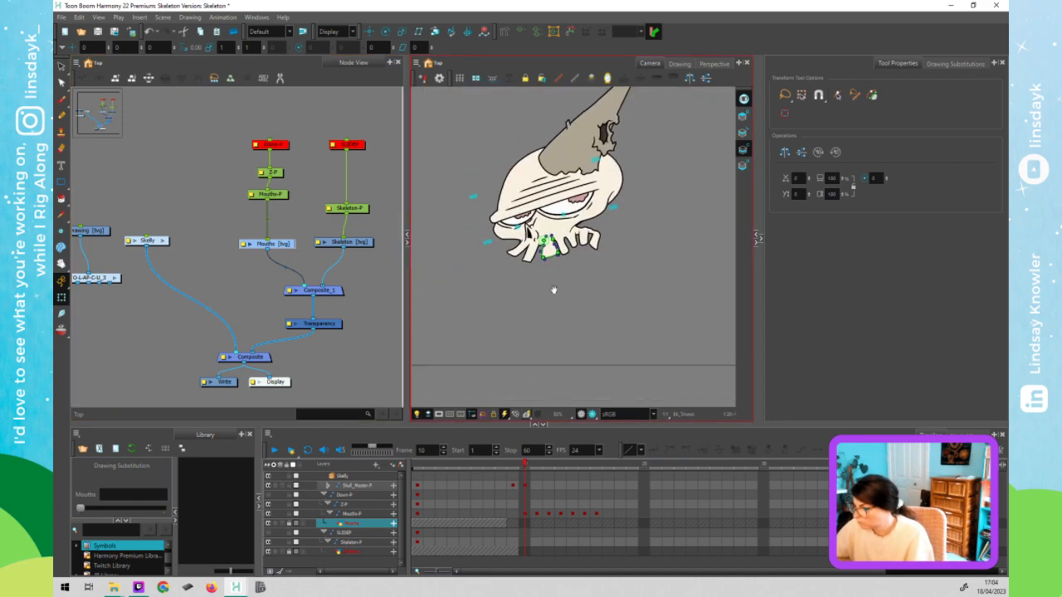
pyautogui.click(280, 247)
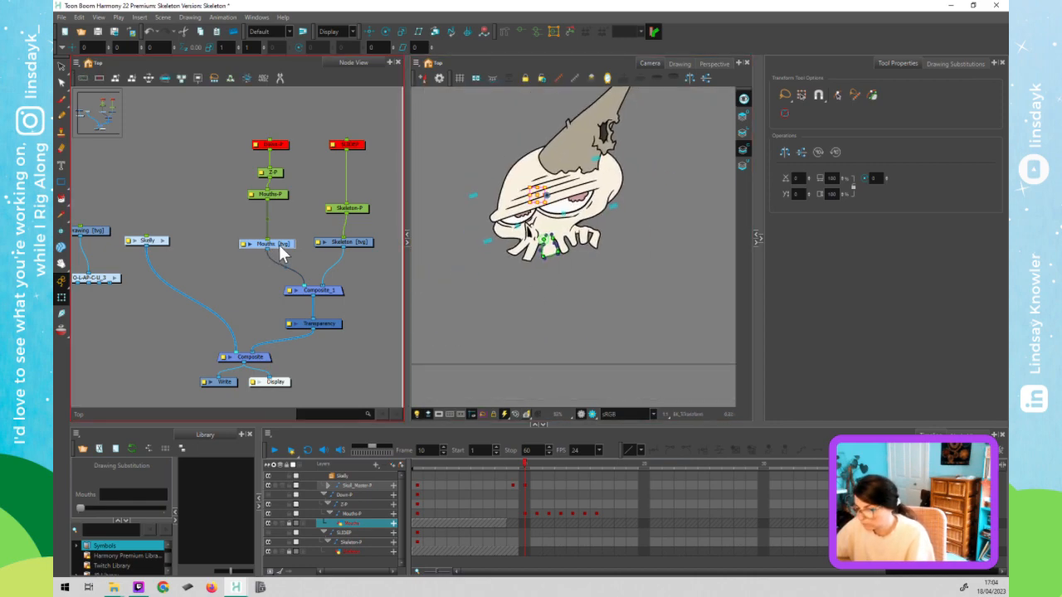
pyautogui.click(165, 506)
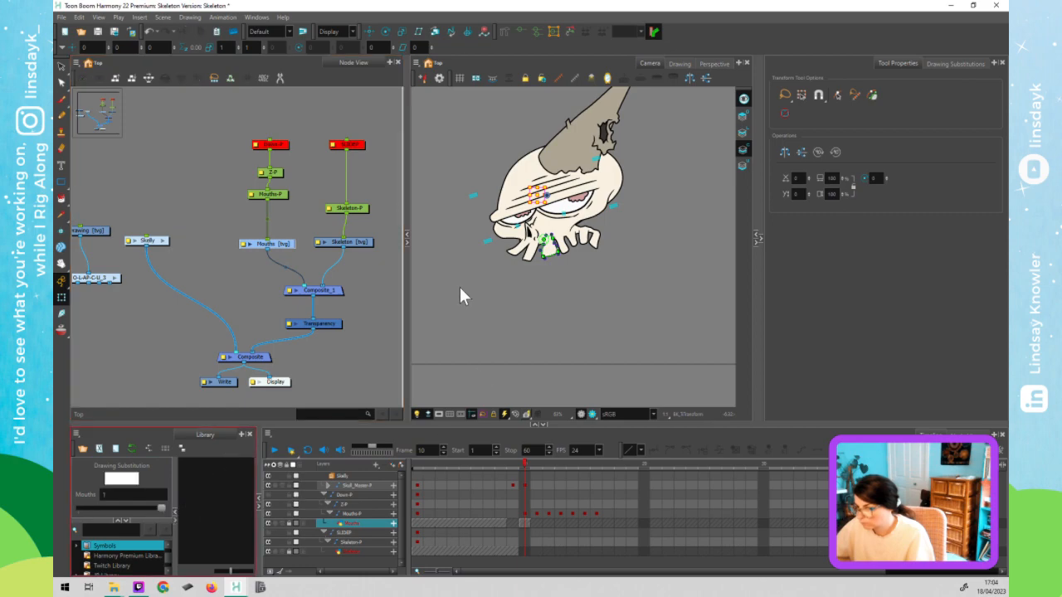
# - Compare the resting pose on frame 9 with the deformed top teeth and mouth reference on frame 10
pyautogui.click(423, 365)
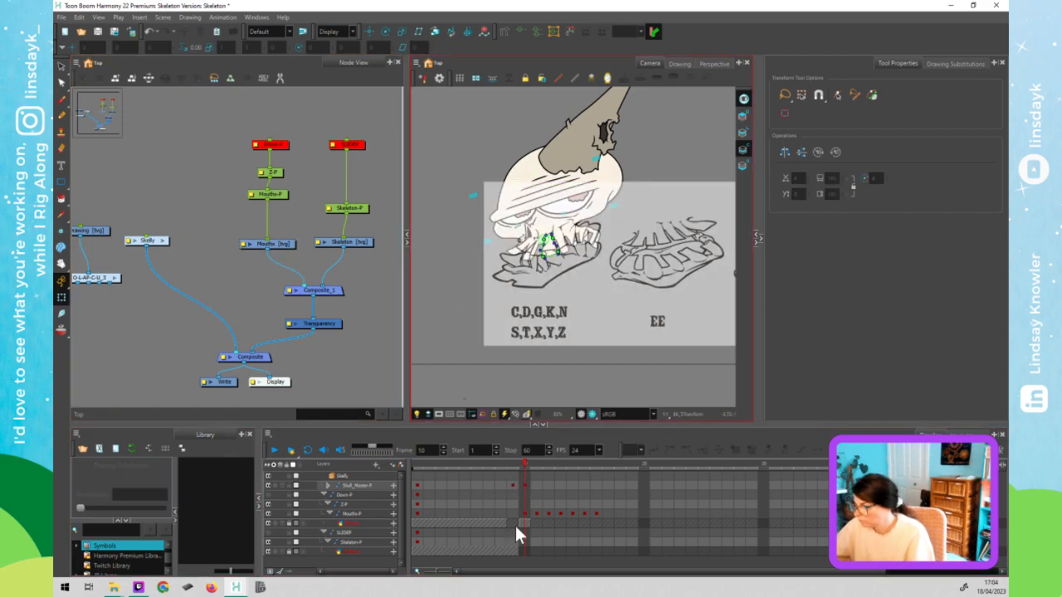
pyautogui.moveTo(517, 462); pyautogui.dragTo(525, 469)
pyautogui.click(526, 469)
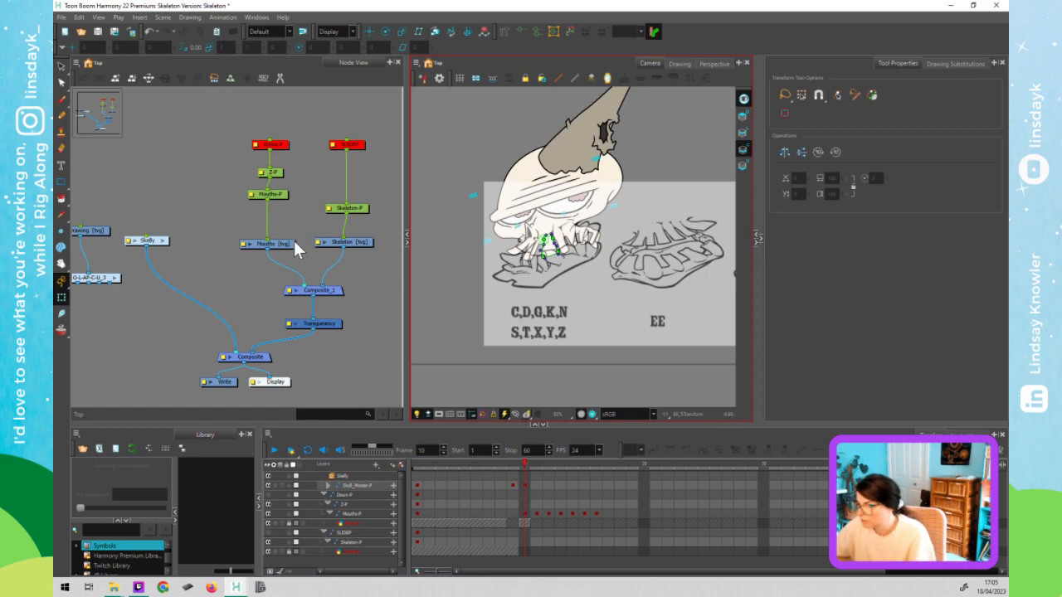
pyautogui.click(523, 465)
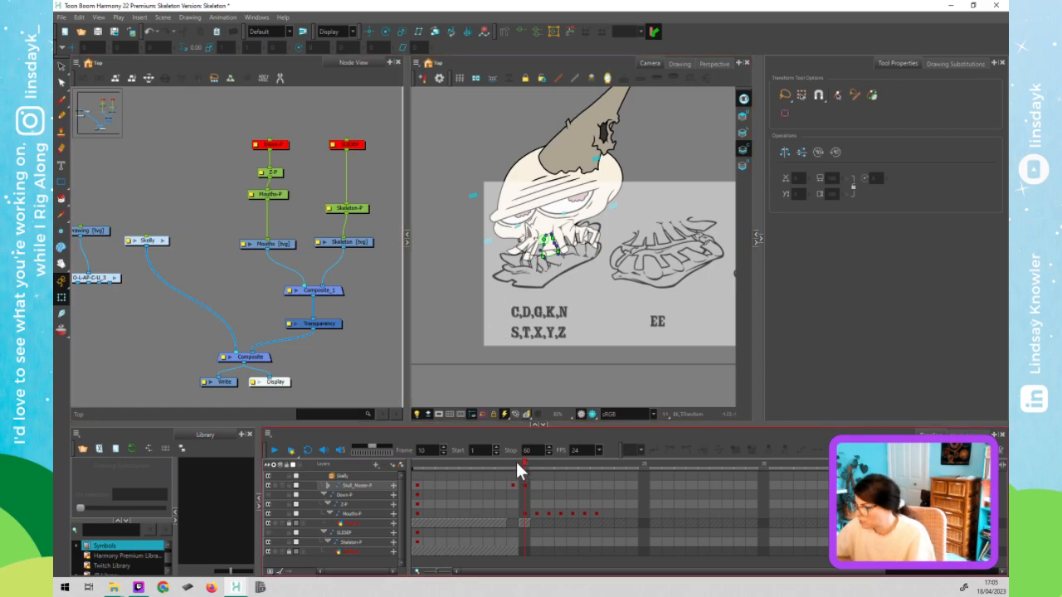
pyautogui.click(513, 465)
pyautogui.click(346, 262)
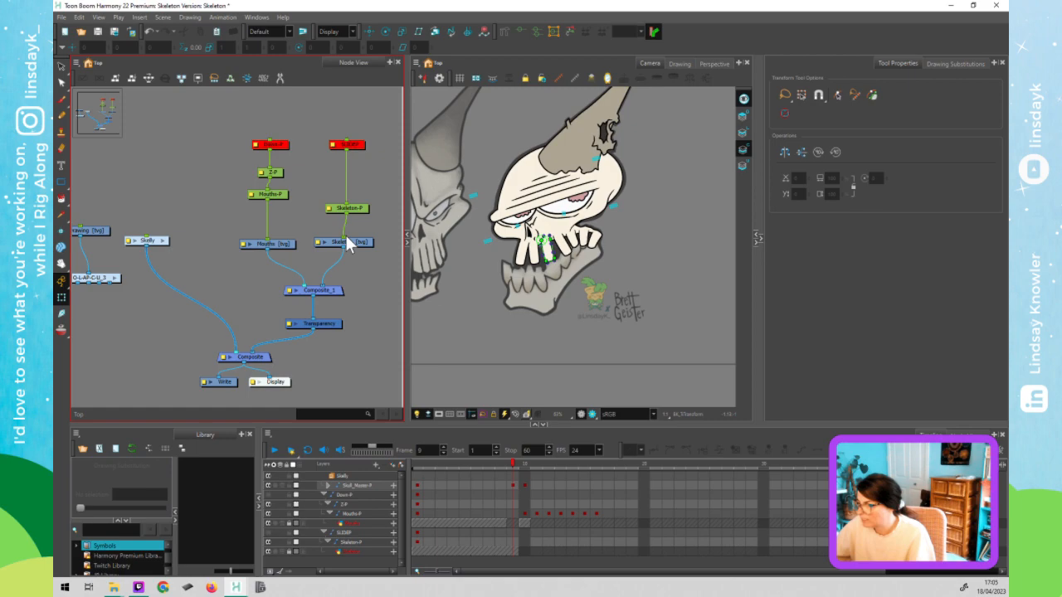
pyautogui.click(593, 304)
pyautogui.click(523, 467)
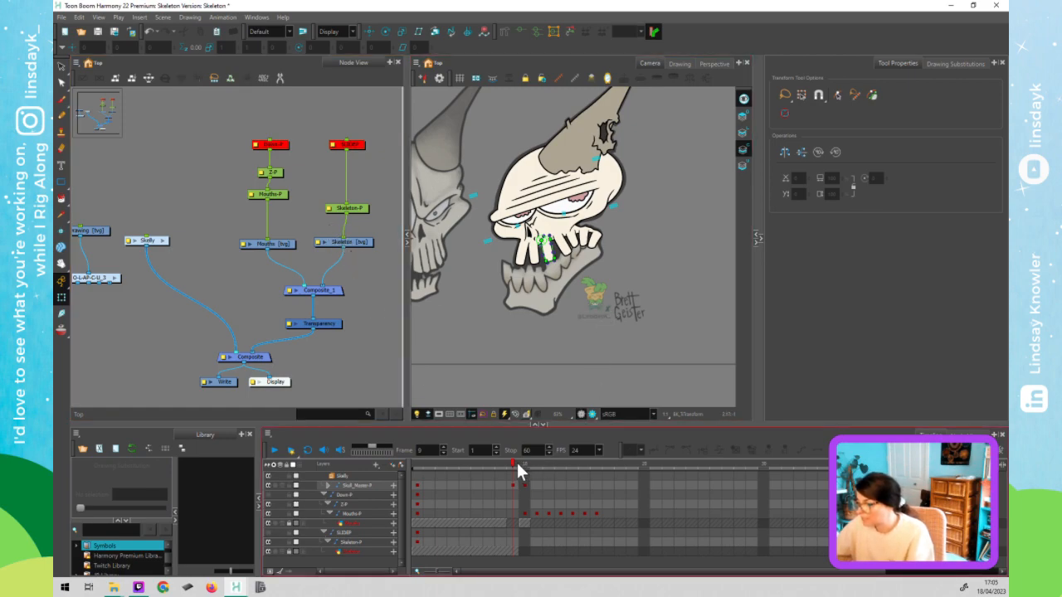
pyautogui.click(521, 464)
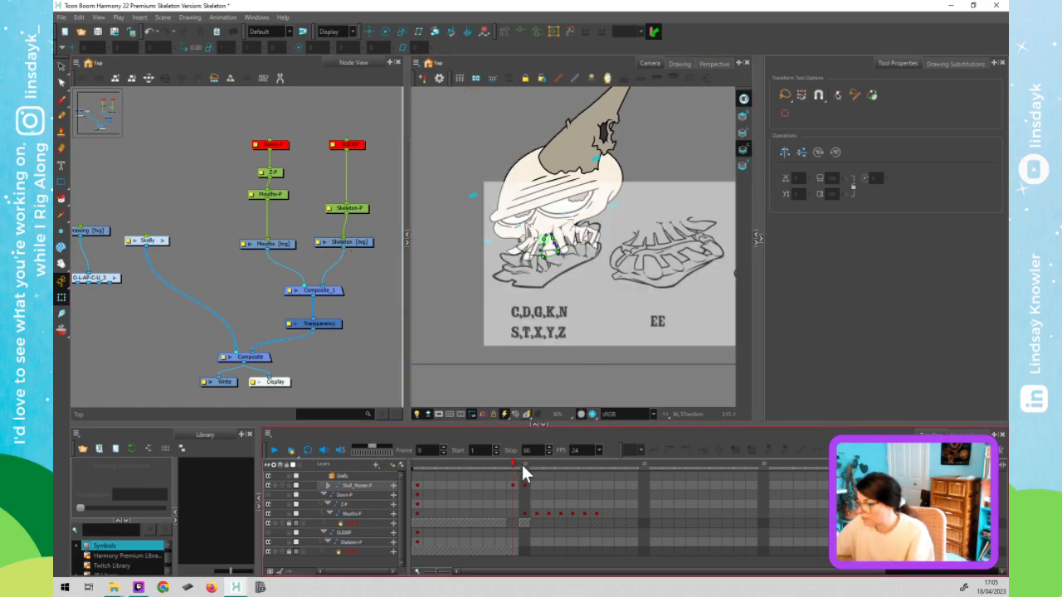
pyautogui.click(521, 523)
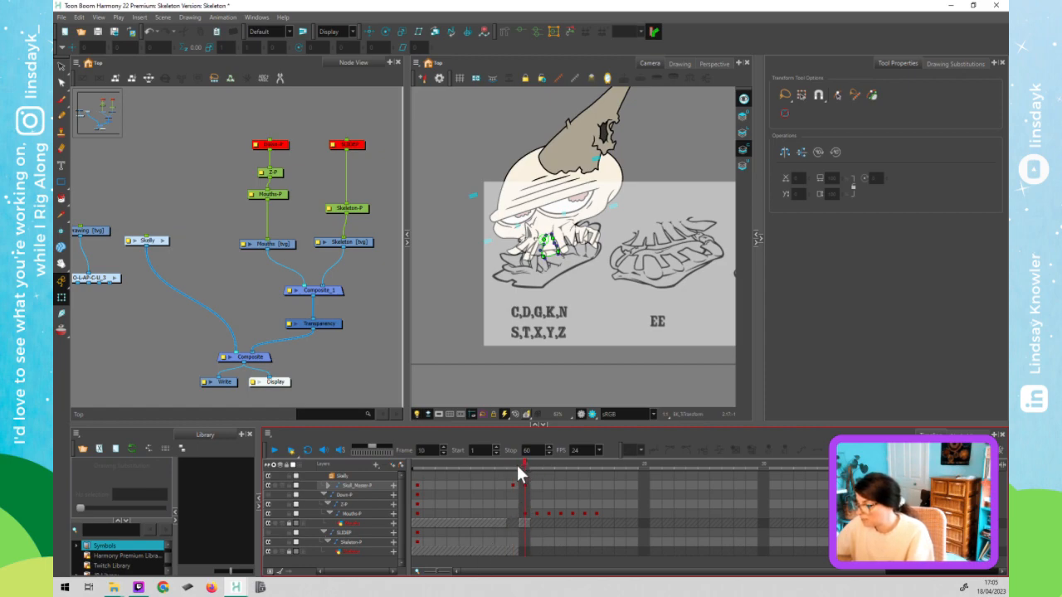
pyautogui.press(',')
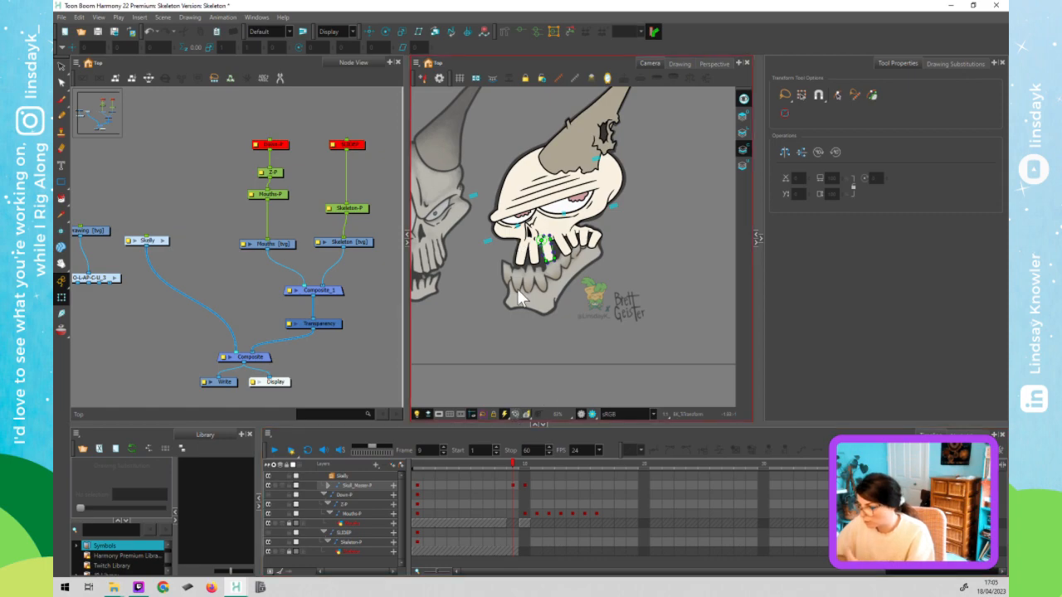
pyautogui.click(521, 461)
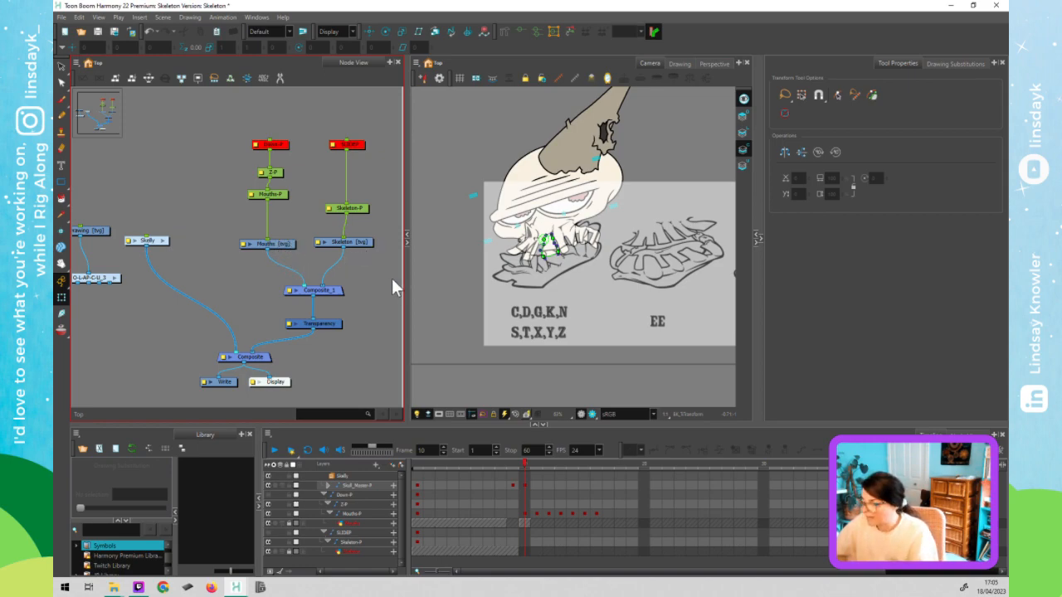
# - Try drawing substitution 1 for the Mouths reference on frame 9, and clear that exposure again
pyautogui.click(290, 245)
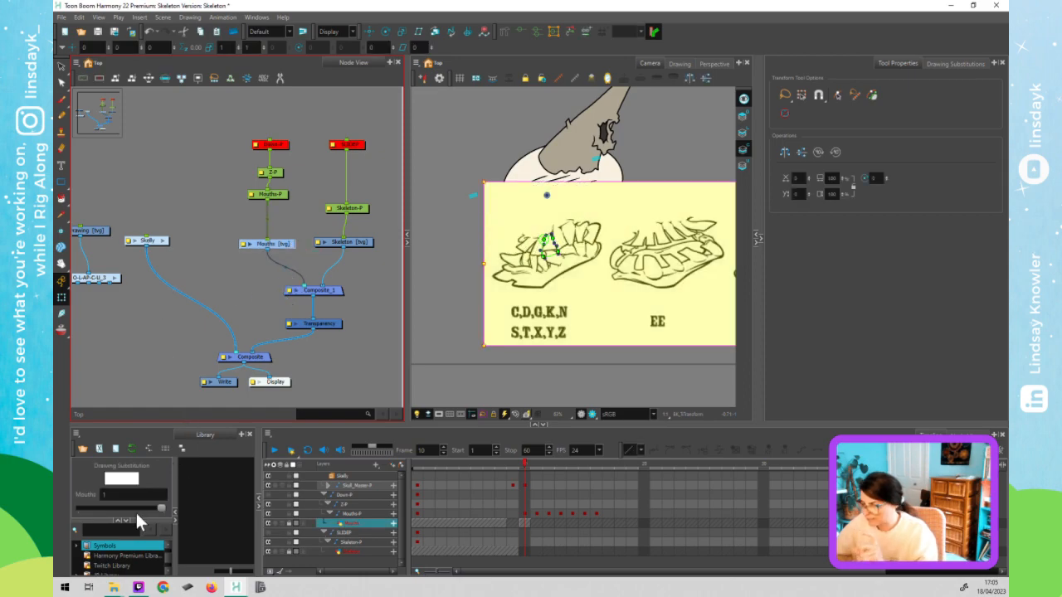
pyautogui.click(510, 464)
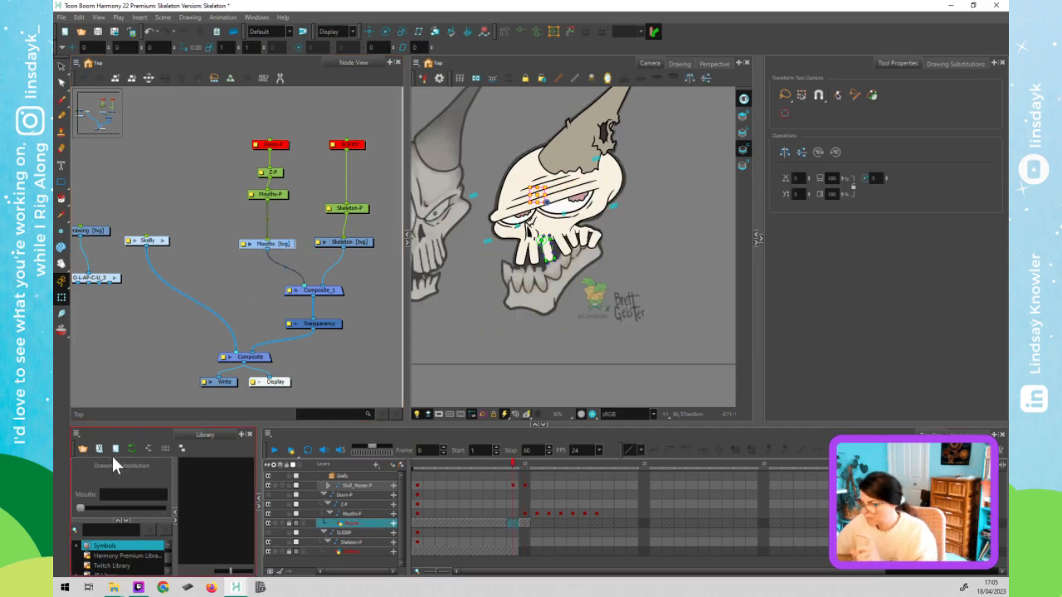
pyautogui.click(162, 506)
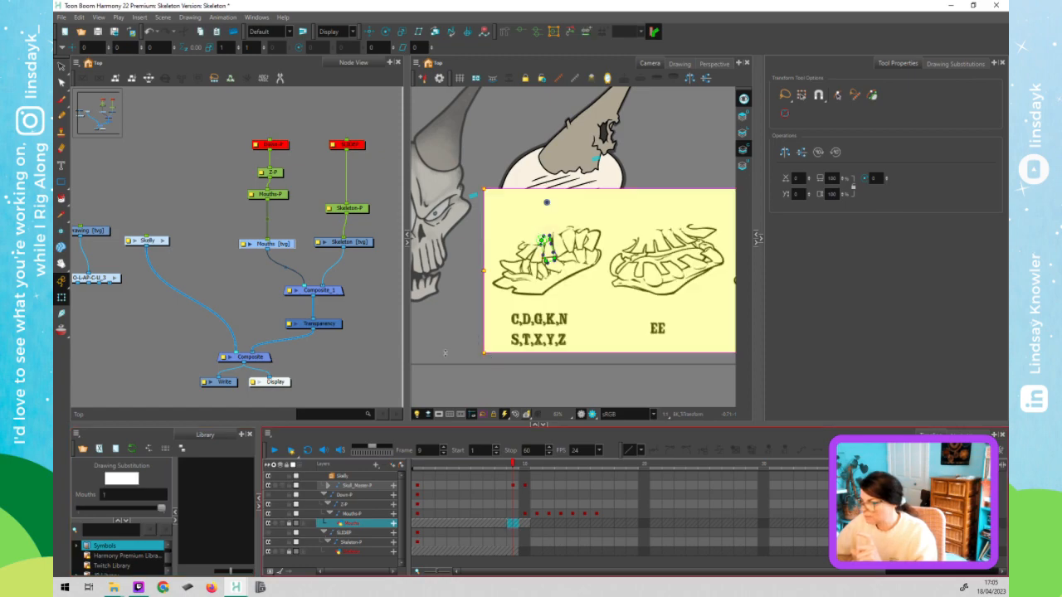
pyautogui.click(79, 504)
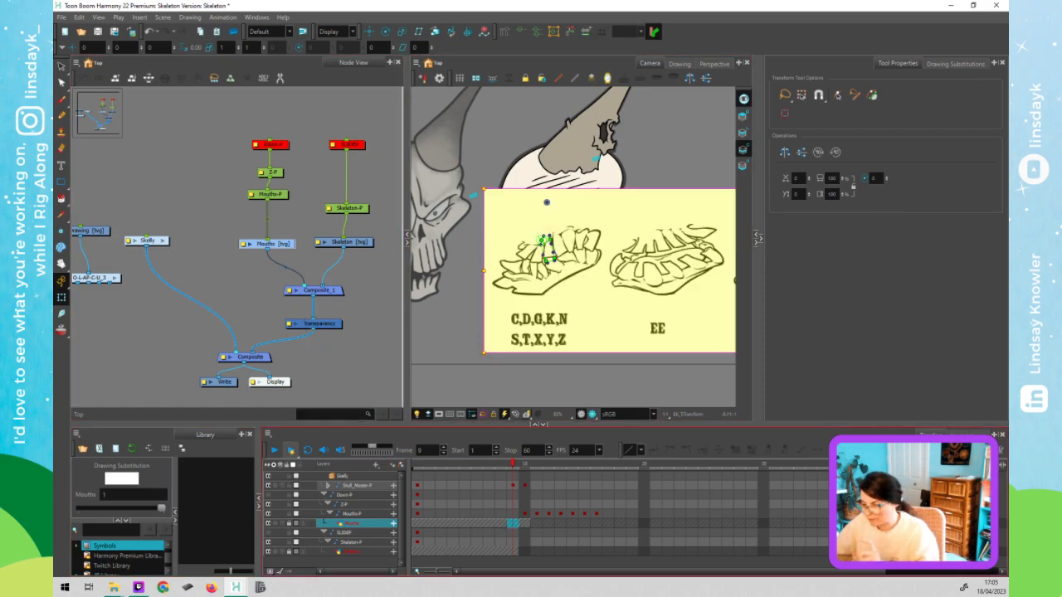
pyautogui.click(80, 506)
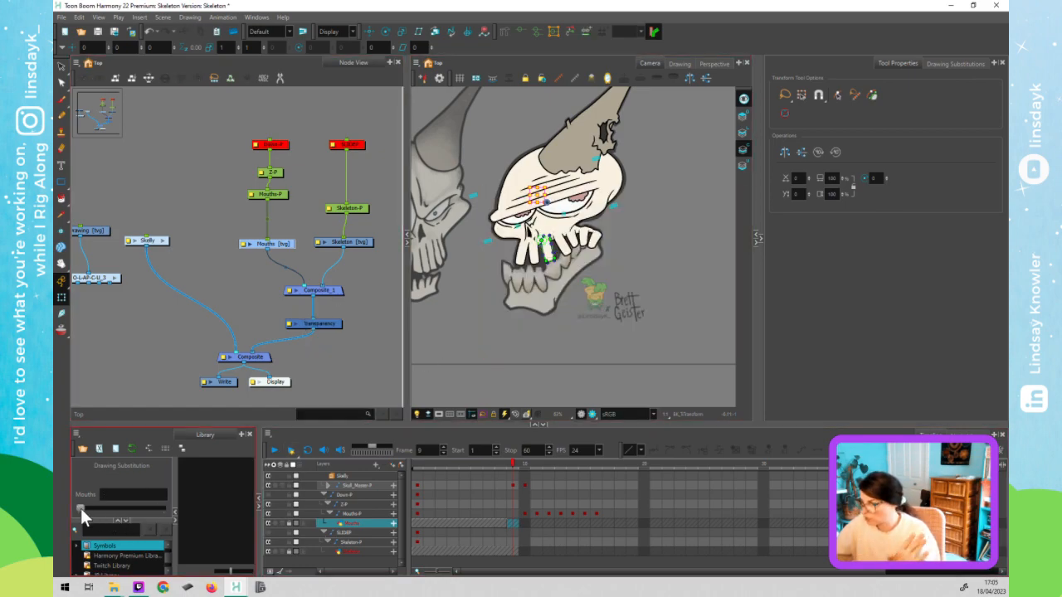
pyautogui.click(338, 332)
# - Set the Mouths reference layer's drawing substitution back to 1 on frame 10
pyautogui.click(515, 466)
pyautogui.click(523, 463)
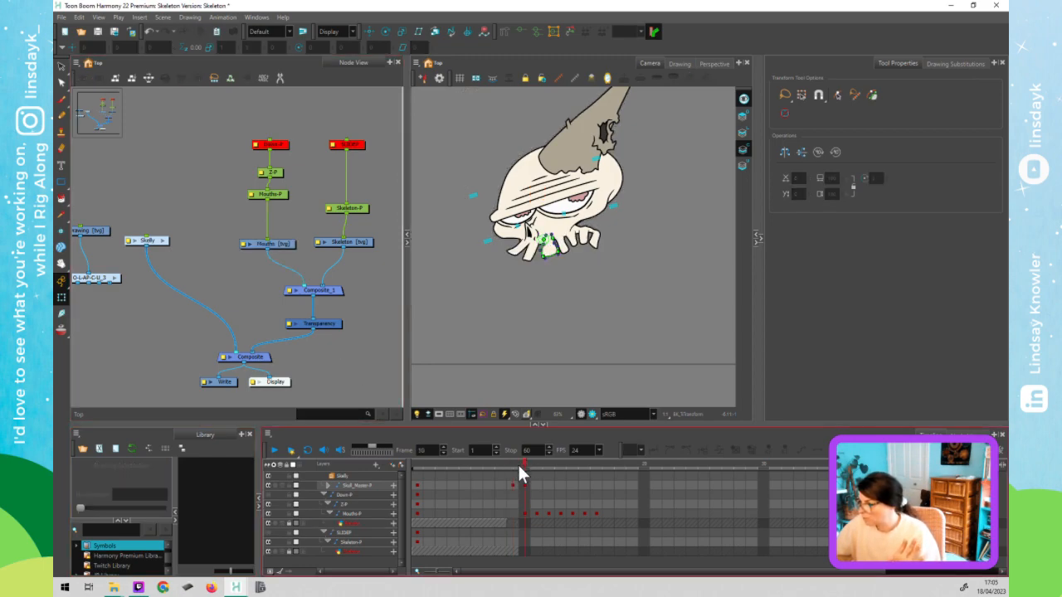
pyautogui.click(518, 463)
pyautogui.click(528, 462)
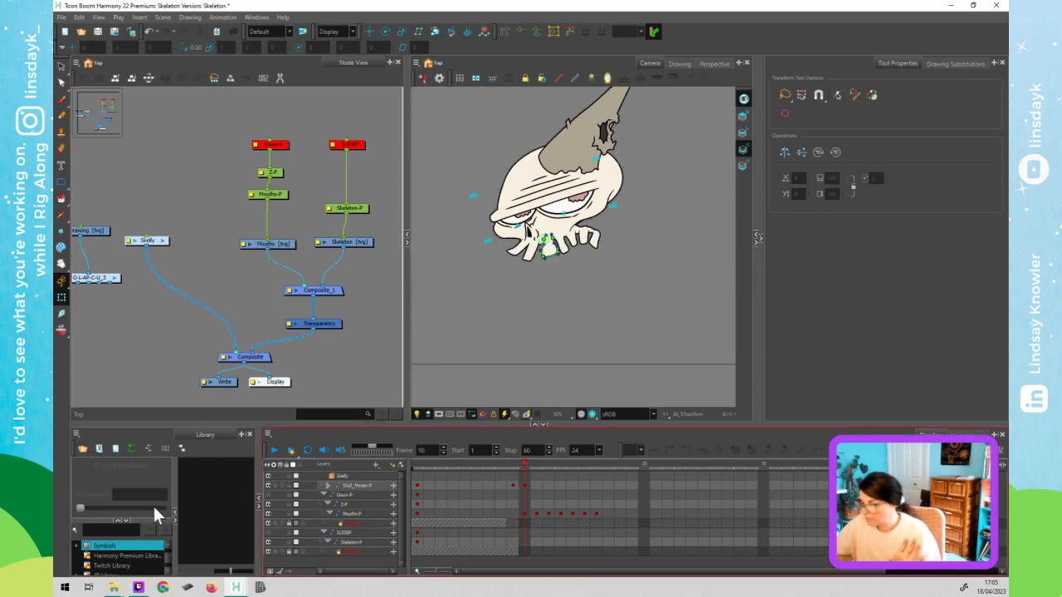
pyautogui.click(287, 247)
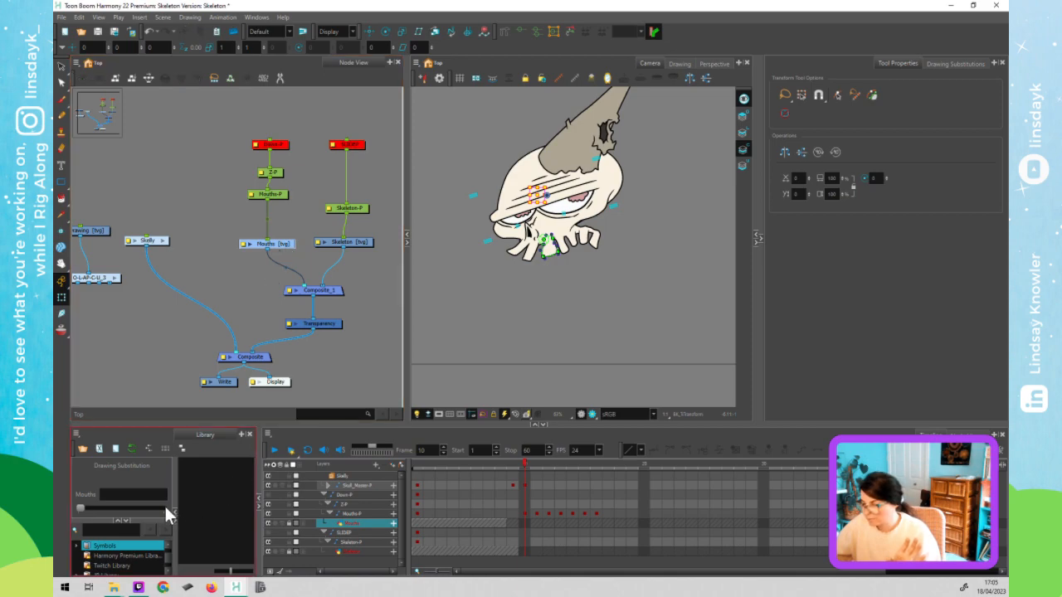
pyautogui.click(163, 508)
pyautogui.click(203, 247)
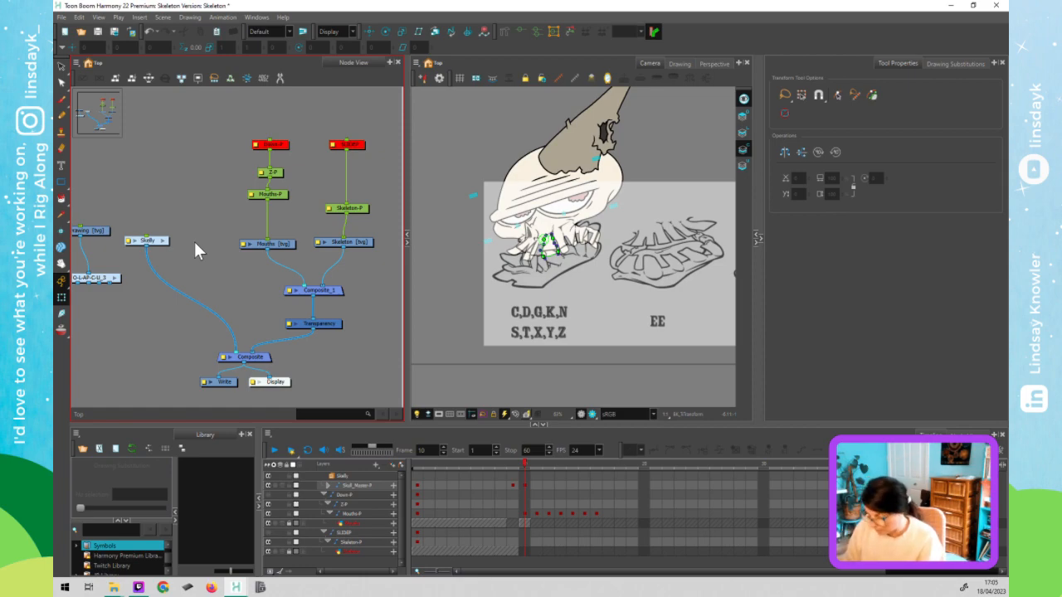
# - Add a new drawing layer beside the Mouths node, parented to Mouths-P and connected to Composite_1
pyautogui.hotkey('ctrl', 'r')
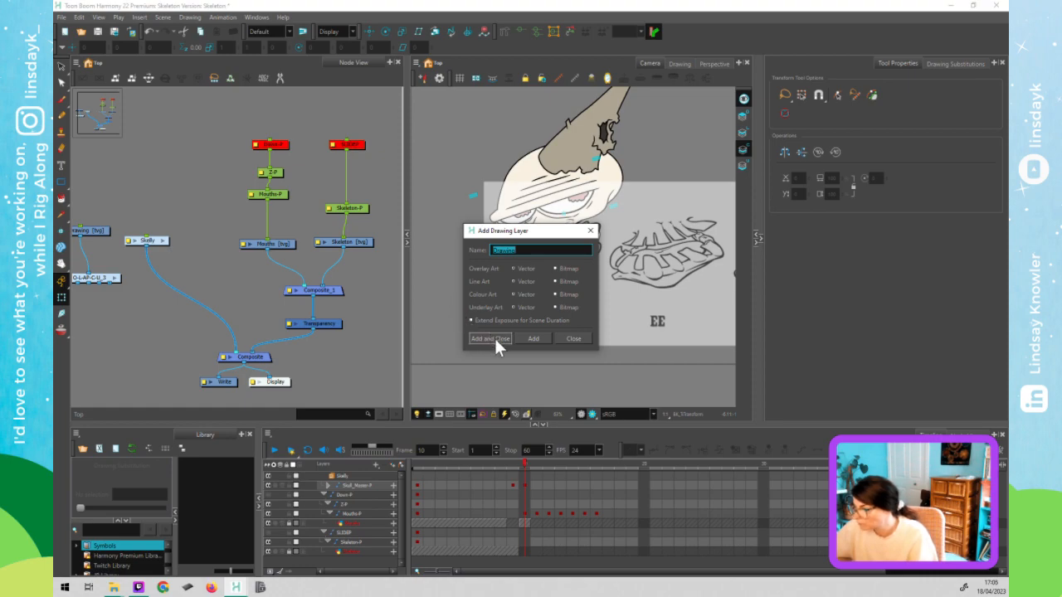
pyautogui.click(492, 339)
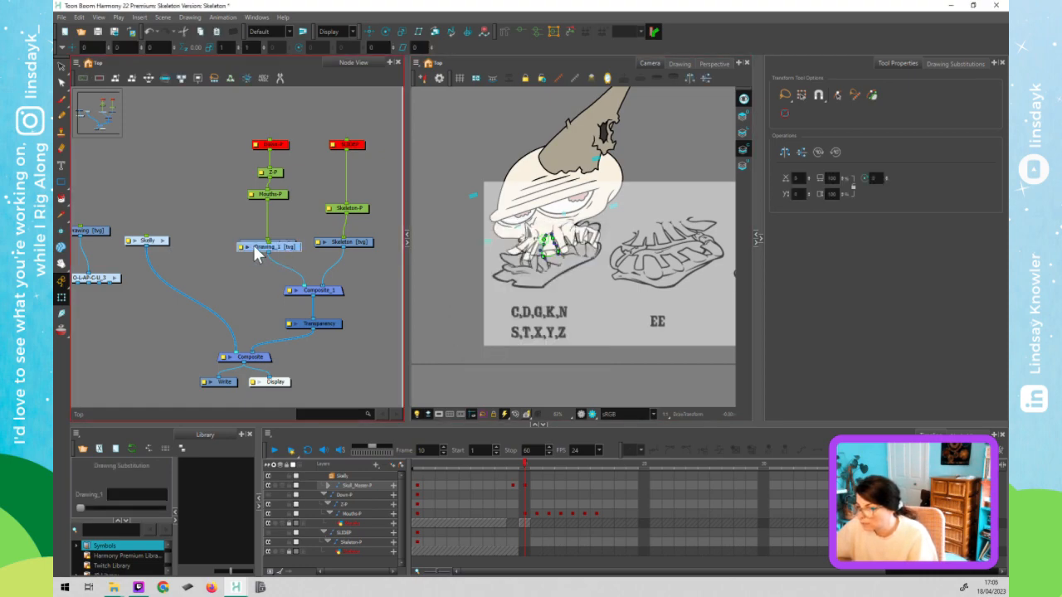
pyautogui.moveTo(255, 249); pyautogui.dragTo(225, 243)
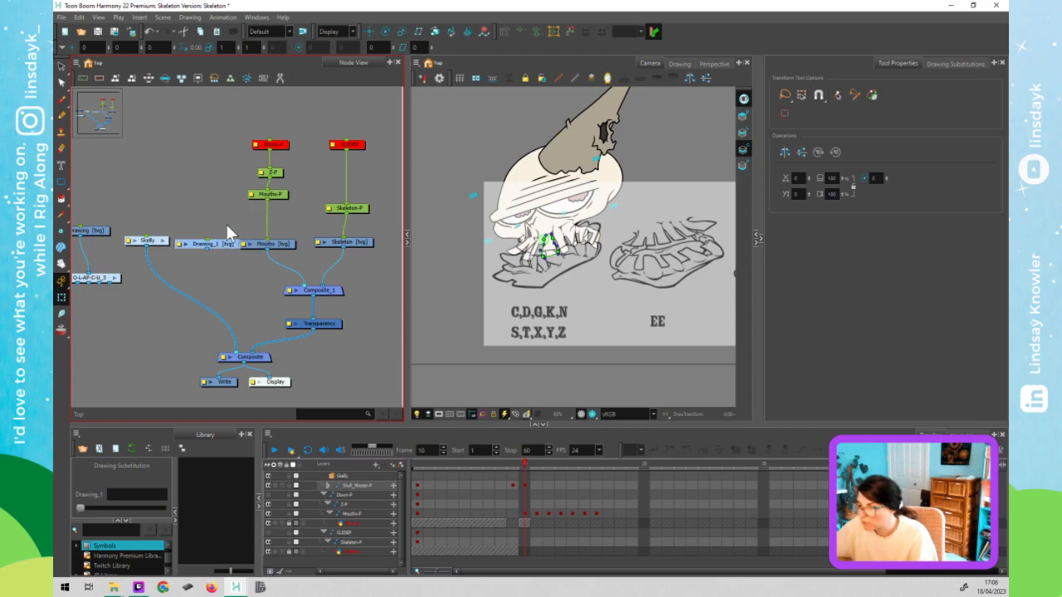
pyautogui.moveTo(206, 250); pyautogui.dragTo(295, 297)
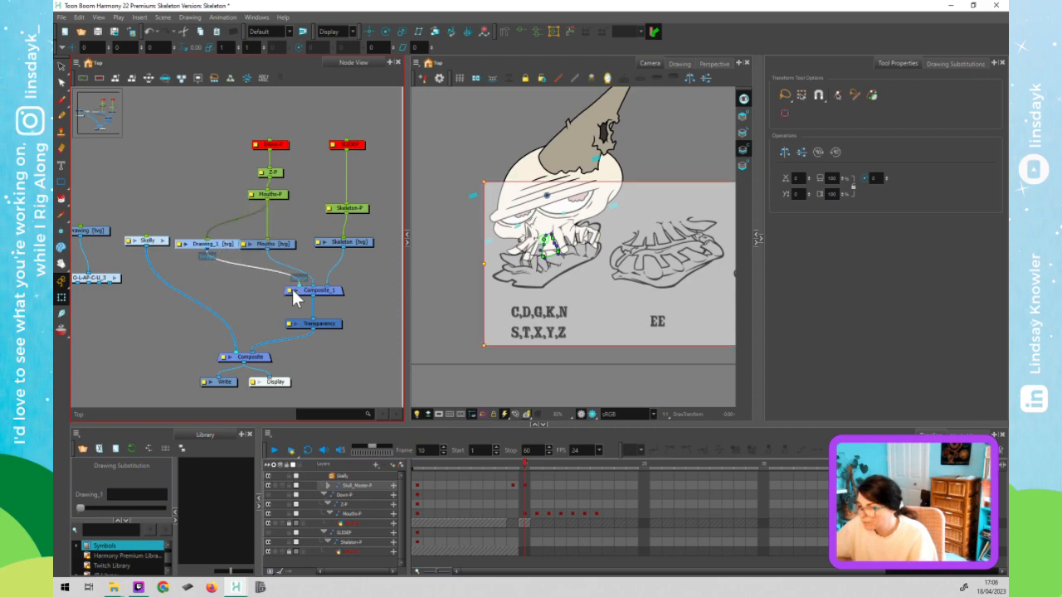
# - Rename the new drawing layer to Sketches and place its node just above the Mouths node
pyautogui.click(180, 243)
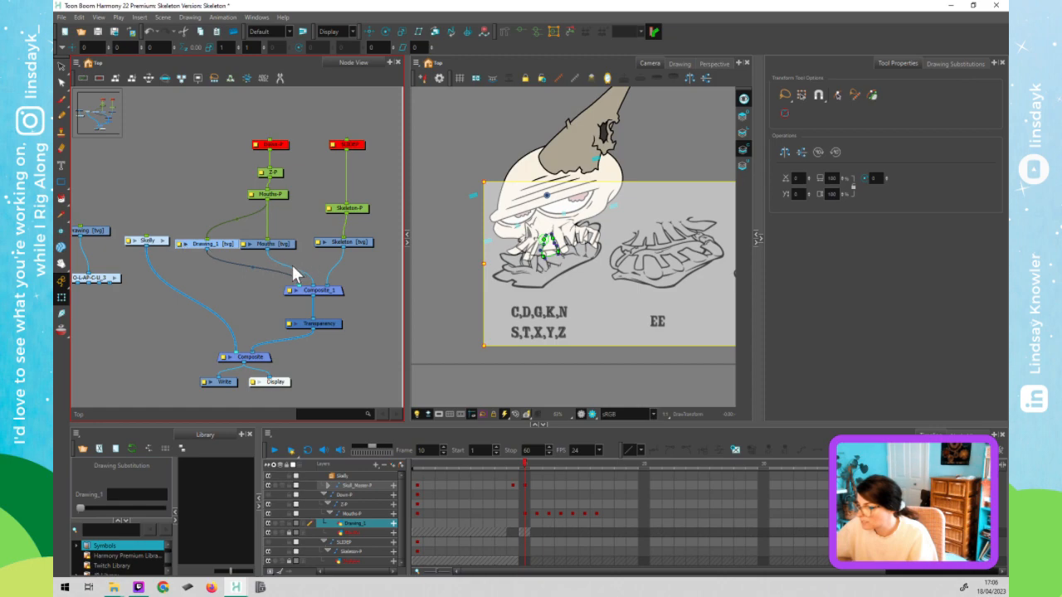
pyautogui.doubleClick(176, 243)
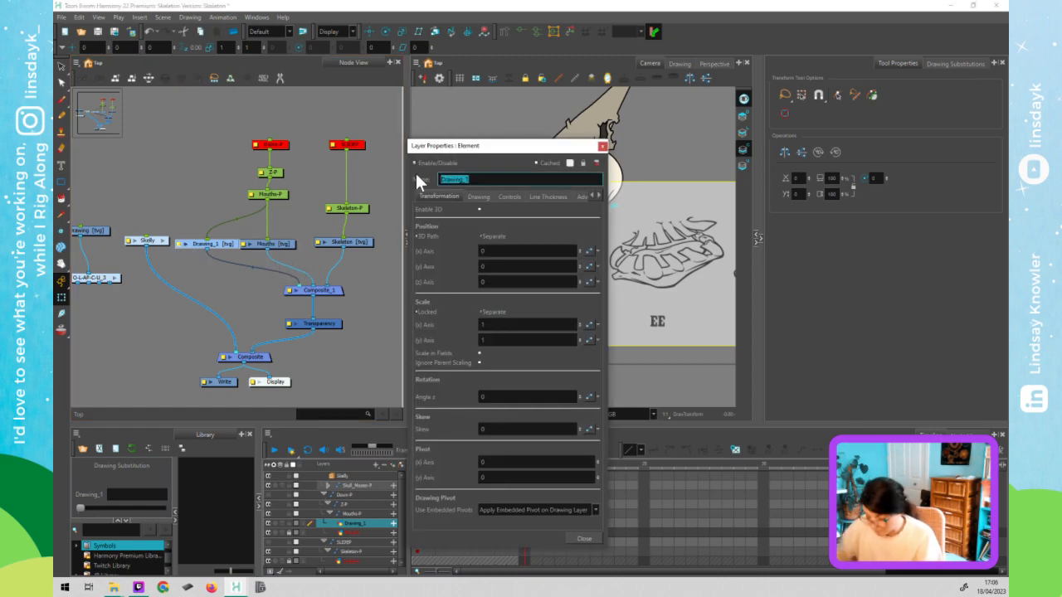
pyautogui.write('S')
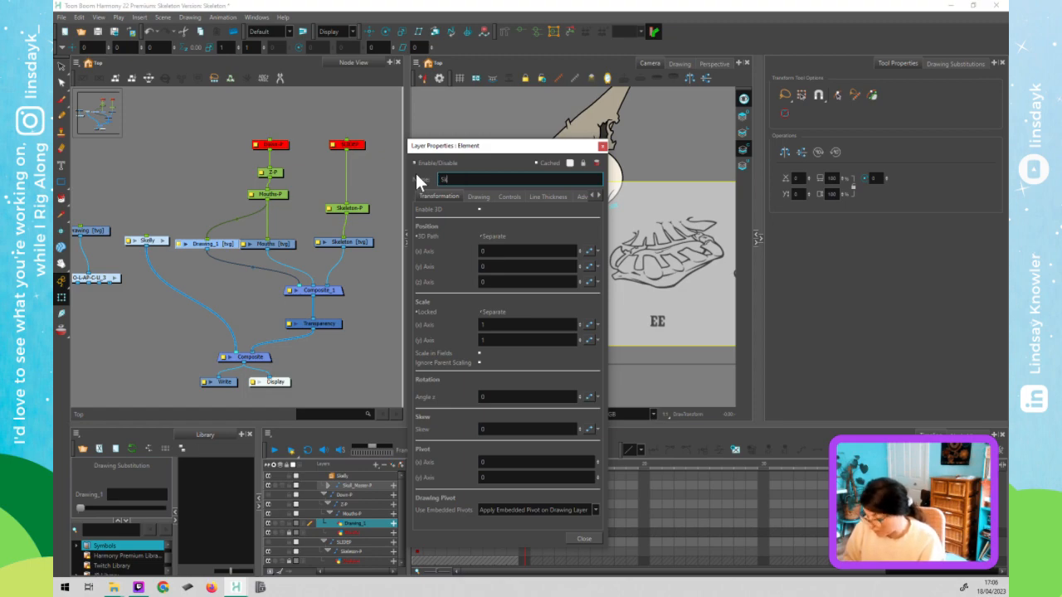
pyautogui.write('ketches')
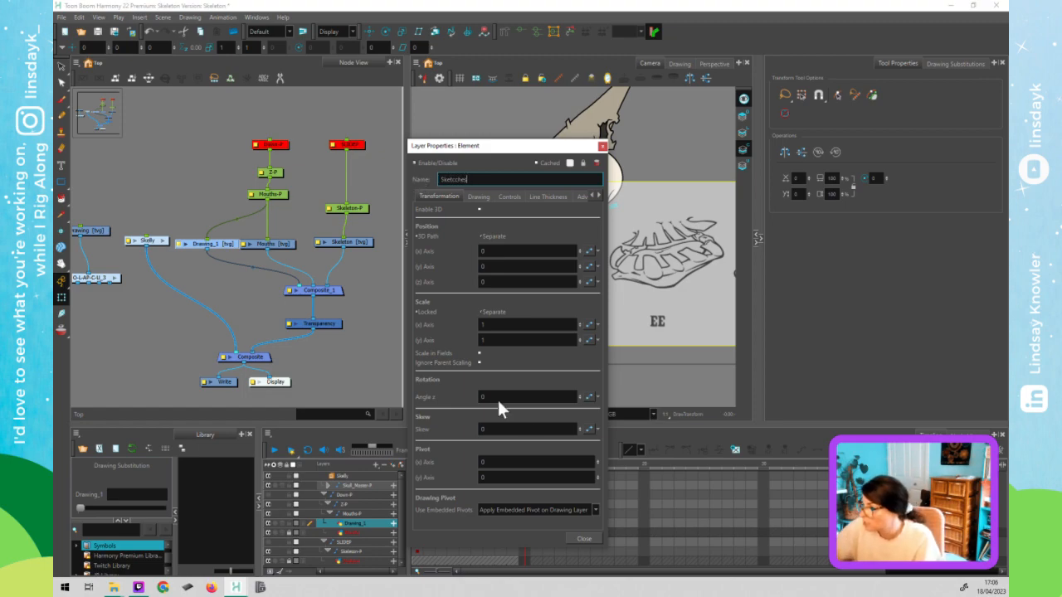
pyautogui.click(592, 538)
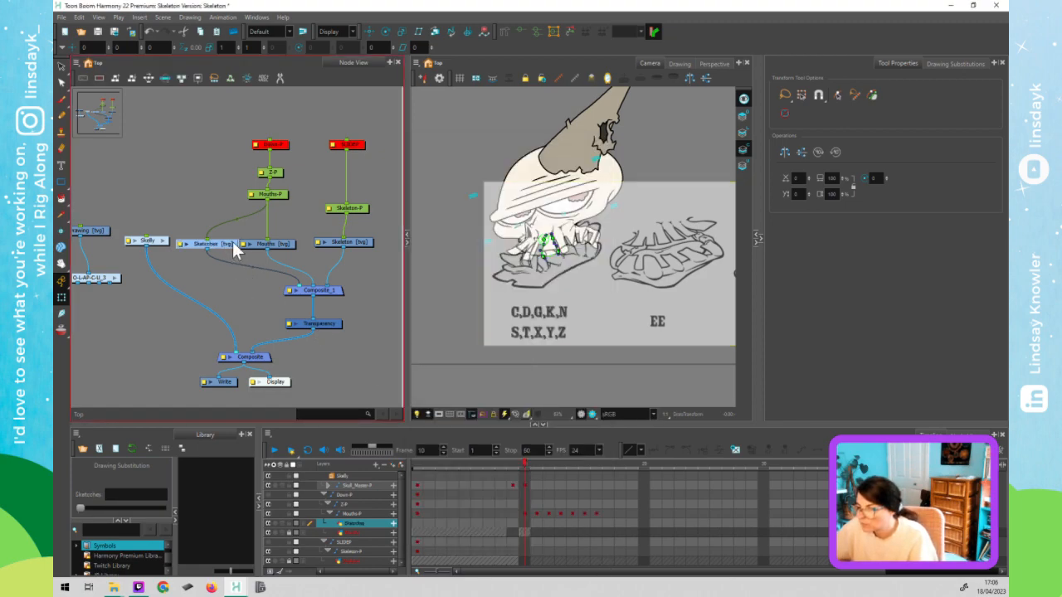
pyautogui.moveTo(221, 240); pyautogui.dragTo(252, 231)
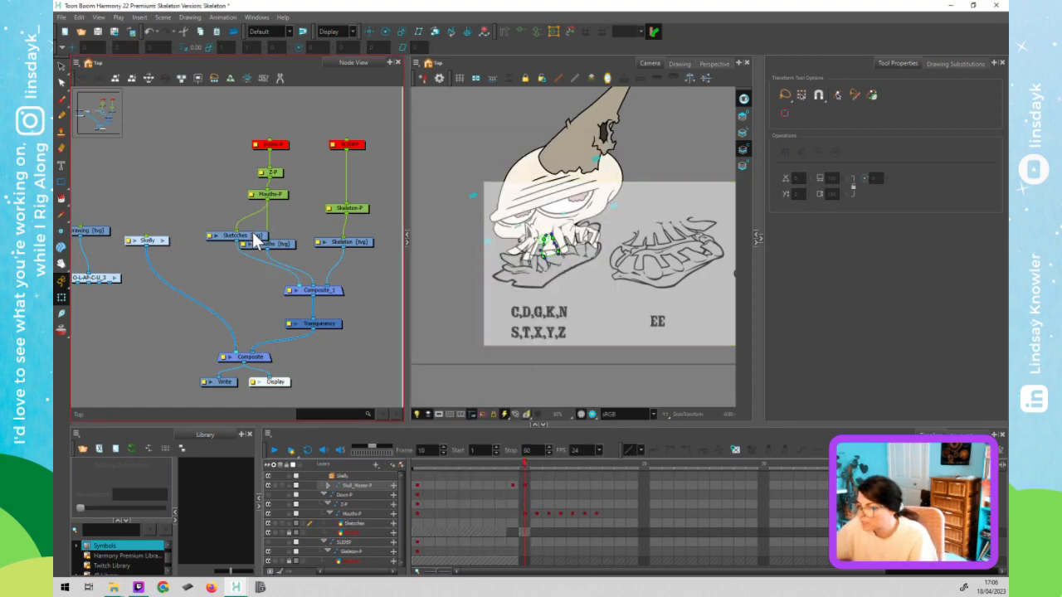
# - Disable the Skelly group so only the mouth reference shows around the teeth
pyautogui.scroll(4, 523, 242)
pyautogui.scroll(2, 535, 247)
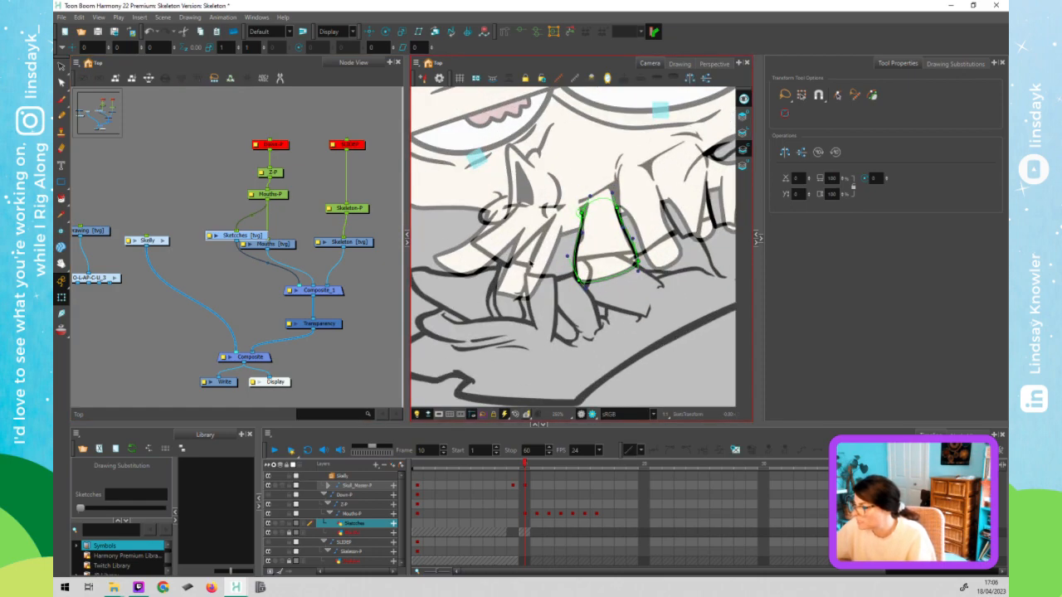
pyautogui.hotkey('alt', 's')
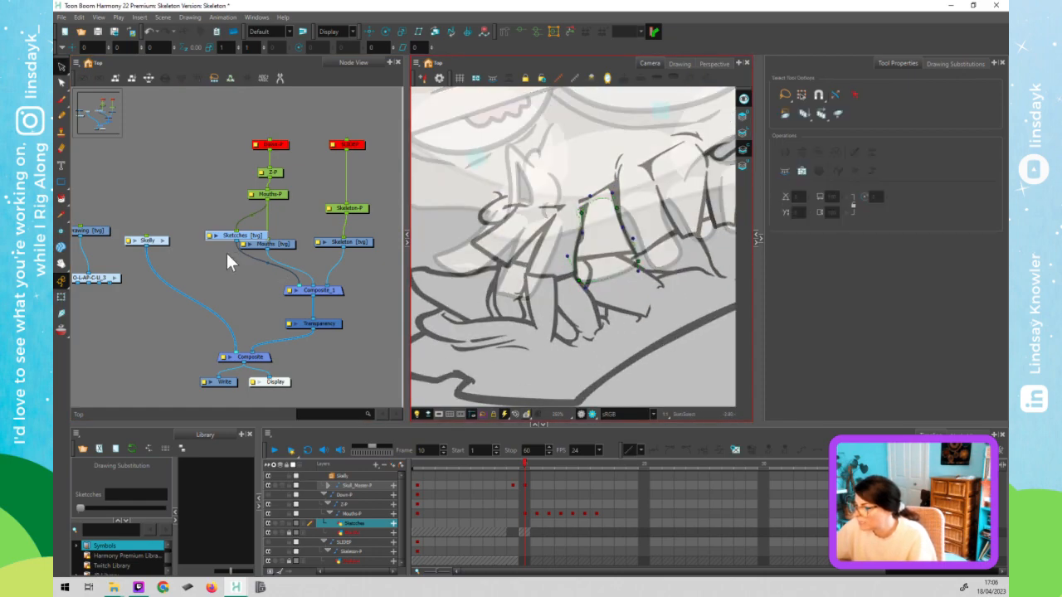
pyautogui.click(155, 239)
pyautogui.press('d')
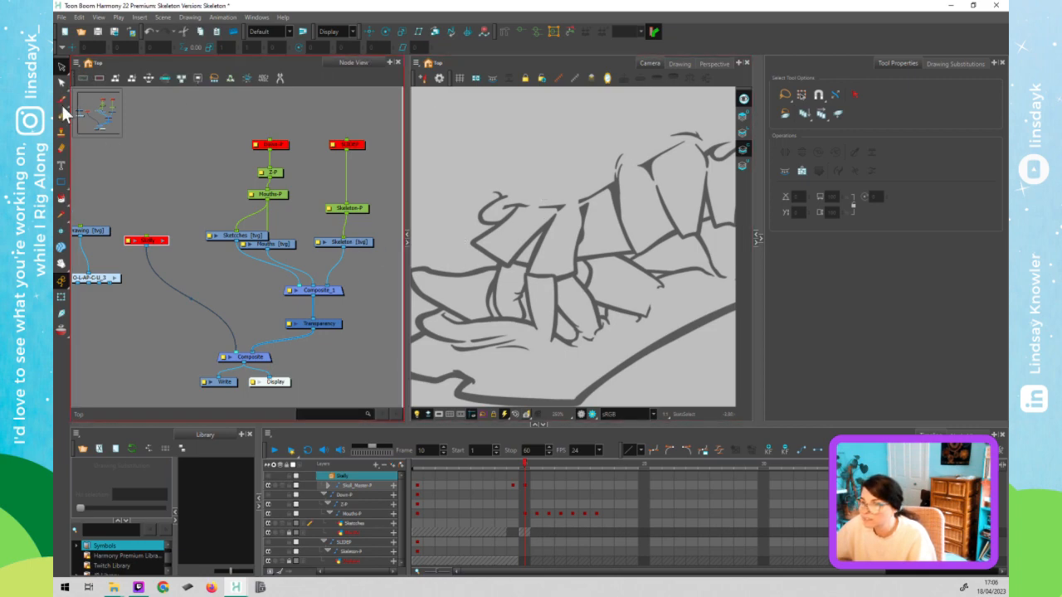
# - Set up the Brush tool with the green Cutter colour from the Skeleton palette
pyautogui.hotkey('alt', 'b')
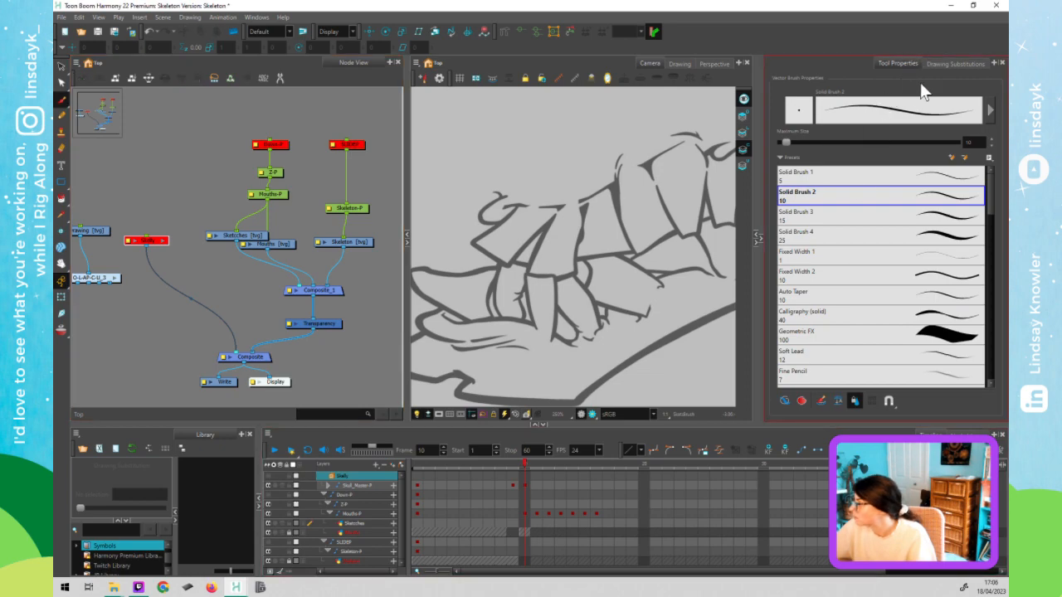
pyautogui.click(758, 236)
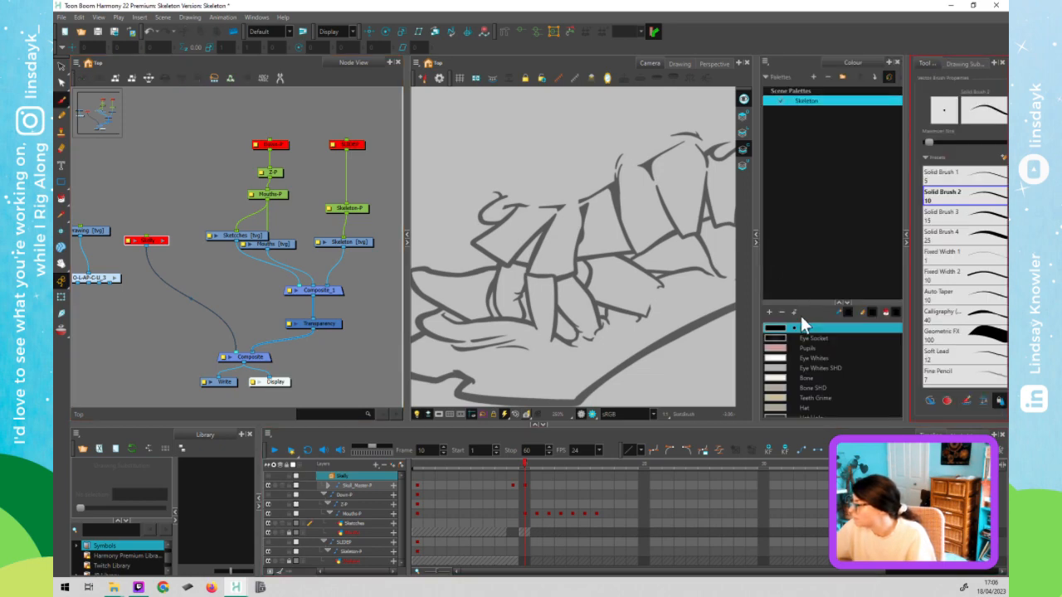
pyautogui.moveTo(843, 167); pyautogui.dragTo(846, 132)
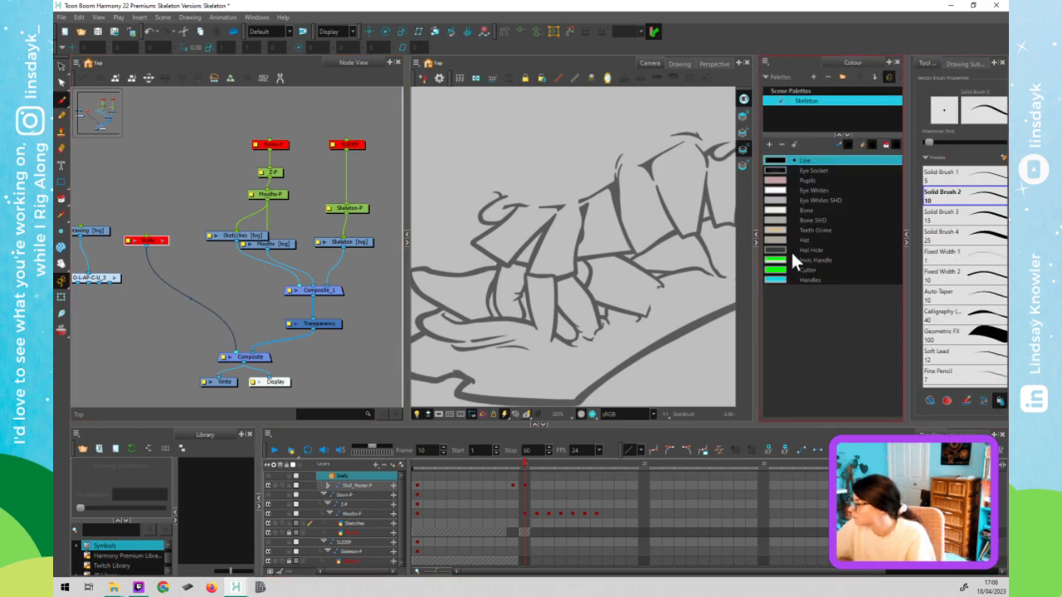
pyautogui.click(809, 270)
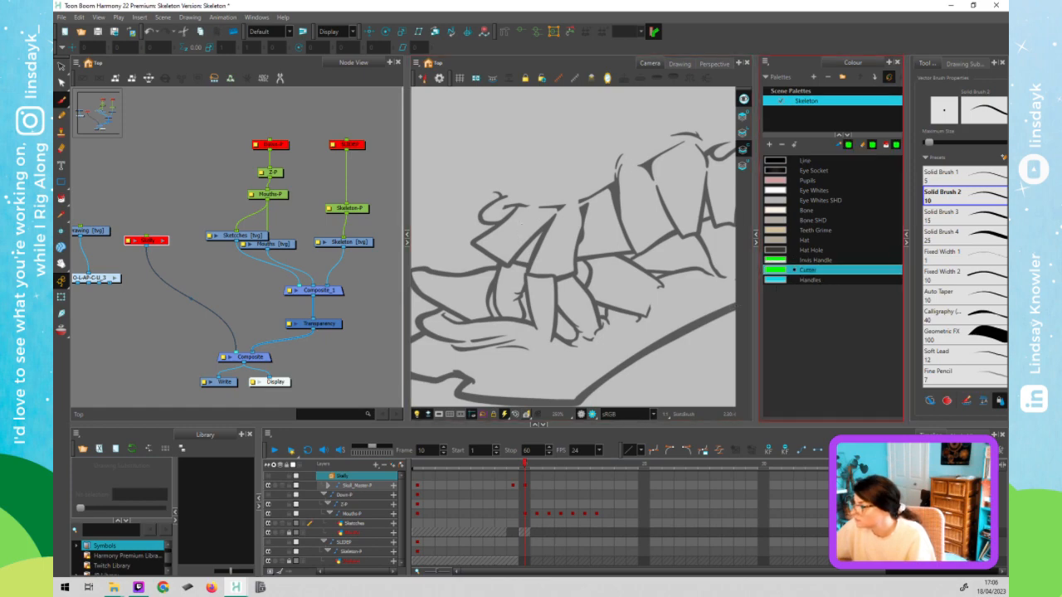
# - Trace three front top teeth from the mouth reference in green on the Sketches layer and re-enable the Skelly group
pyautogui.moveTo(515, 210)
pyautogui.mouseDown()
pyautogui.moveTo(478, 245)
pyautogui.moveTo(544, 229)
pyautogui.moveTo(554, 214)
pyautogui.moveTo(535, 266)
pyautogui.moveTo(582, 226)
pyautogui.moveTo(584, 208)
pyautogui.mouseUp()
pyautogui.moveTo(585, 250)
pyautogui.mouseDown()
pyautogui.moveTo(617, 213)
pyautogui.moveTo(612, 189)
pyautogui.moveTo(547, 205)
pyautogui.mouseUp()
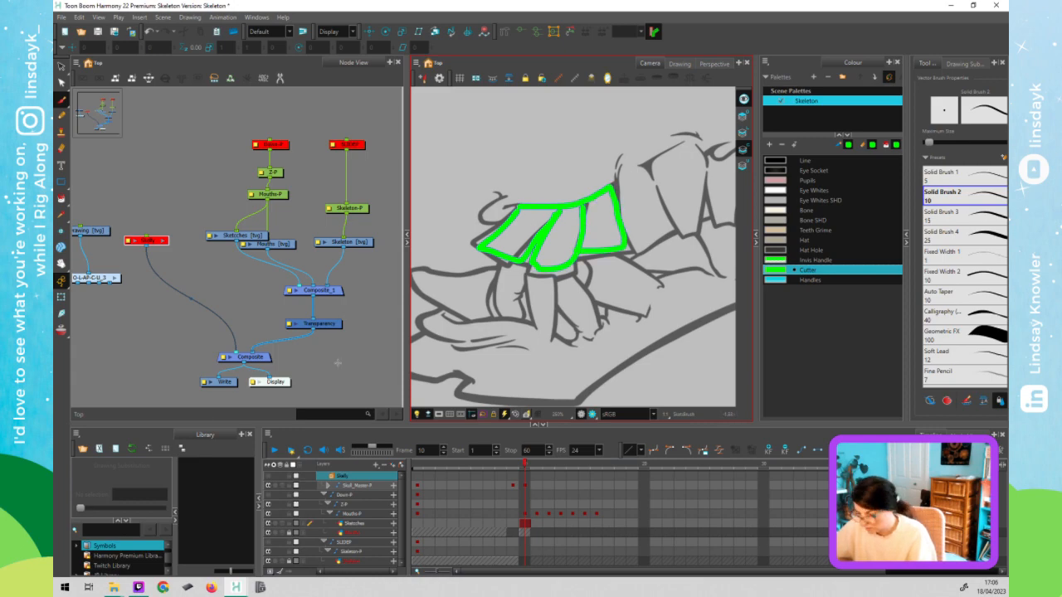
pyautogui.moveTo(188, 257); pyautogui.dragTo(135, 219)
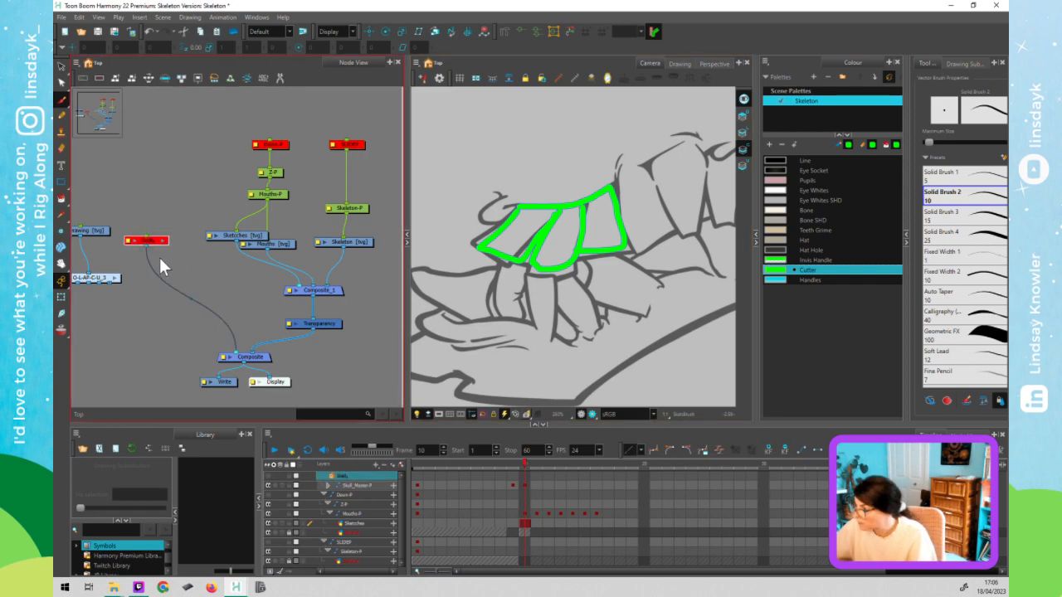
pyautogui.hotkey('shift', 't')
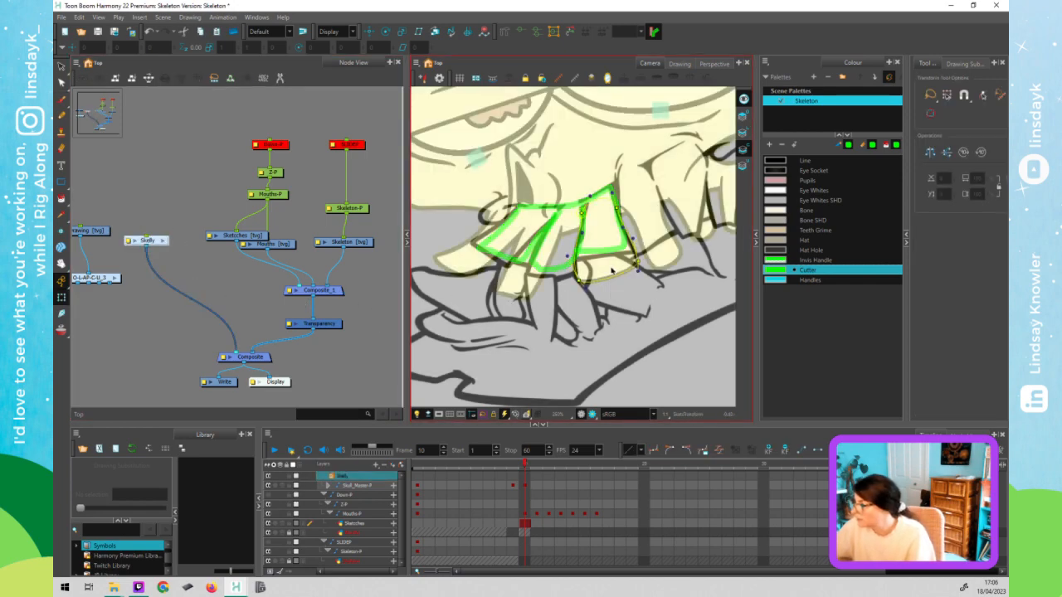
# - Show the deformer of the top tooth beside the green outlines and reshape its curve points to match the reference tooth
pyautogui.click(651, 232)
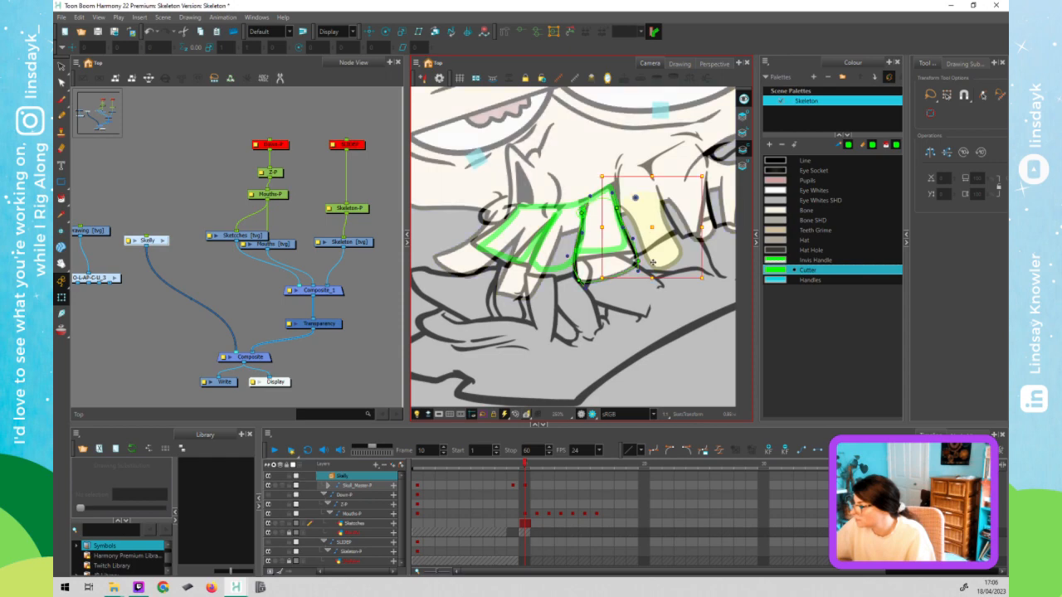
pyautogui.moveTo(634, 286); pyautogui.dragTo(536, 302)
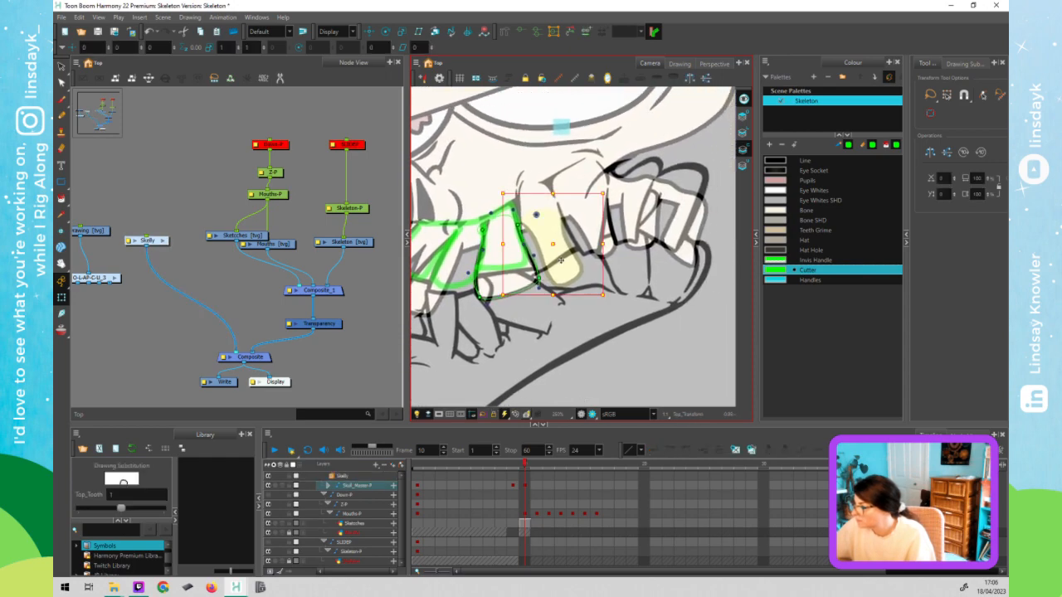
pyautogui.hotkey('shift', 'F11')
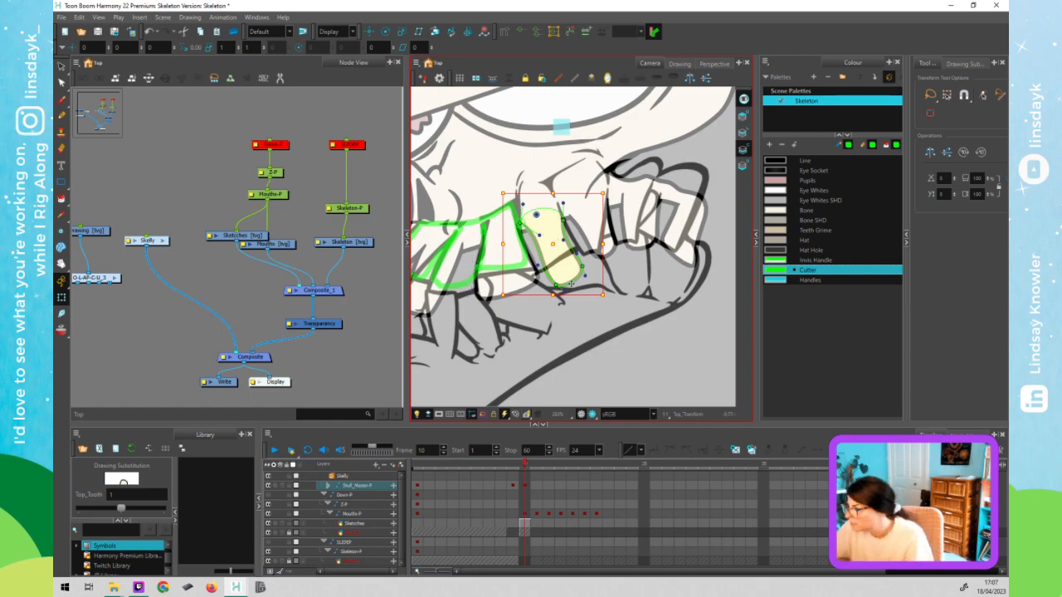
pyautogui.click(678, 371)
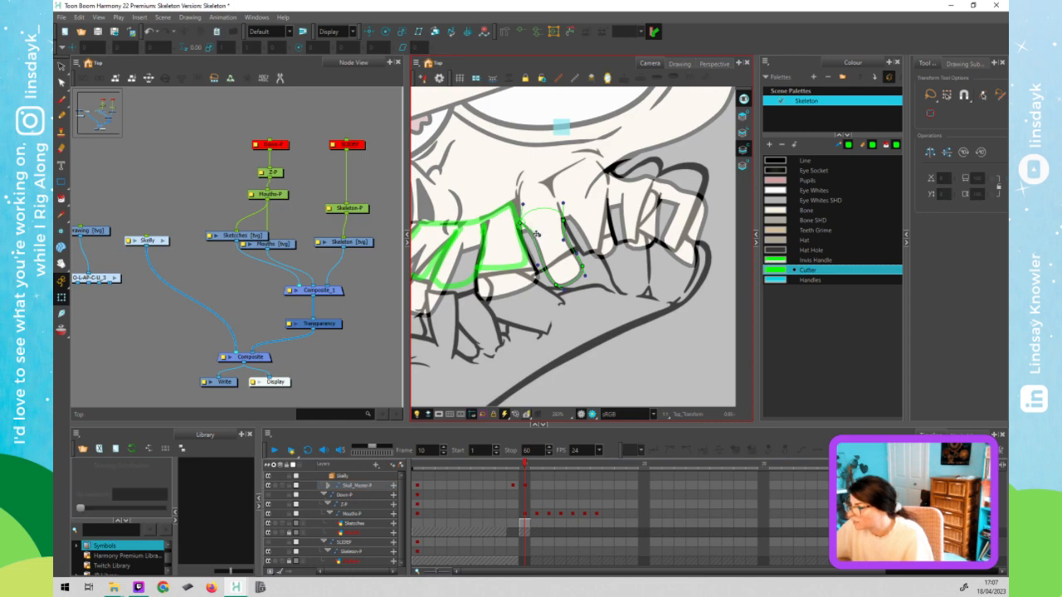
pyautogui.click(560, 220)
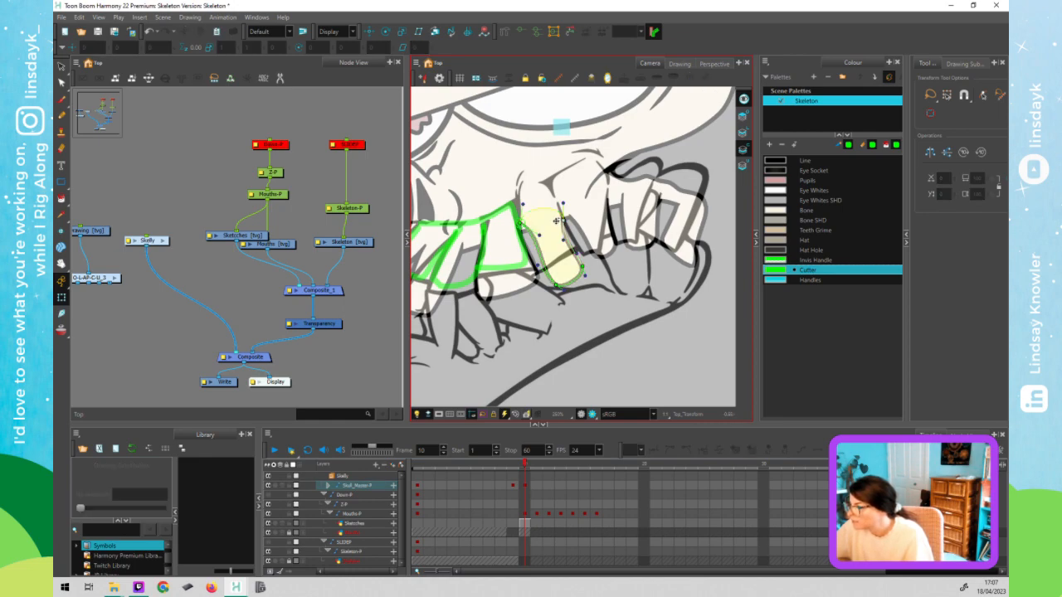
pyautogui.moveTo(560, 220)
pyautogui.mouseDown()
pyautogui.moveTo(559, 196)
pyautogui.moveTo(564, 224)
pyautogui.mouseUp()
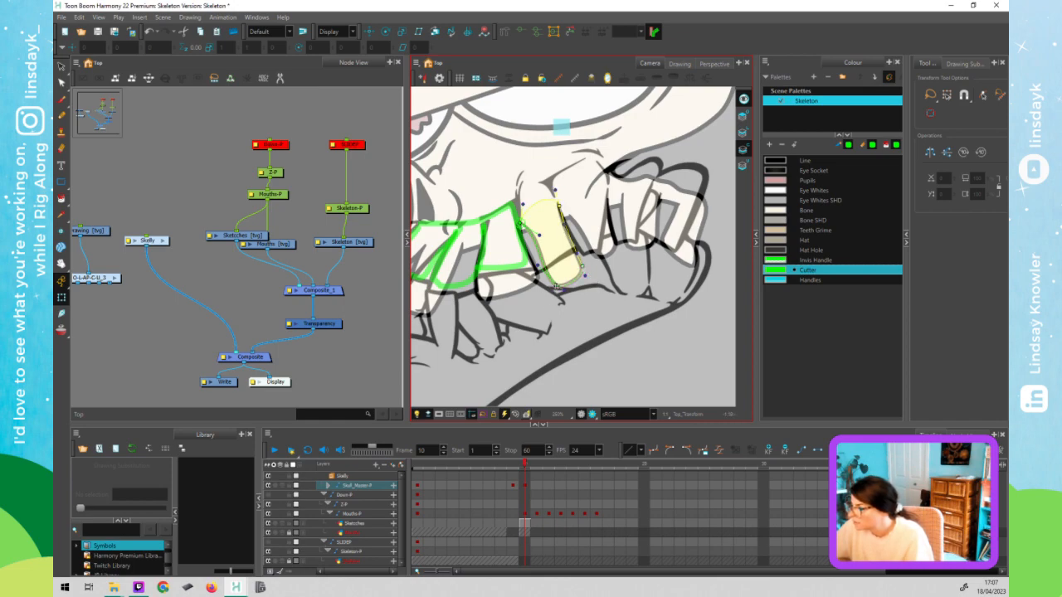
pyautogui.moveTo(556, 287); pyautogui.dragTo(550, 280)
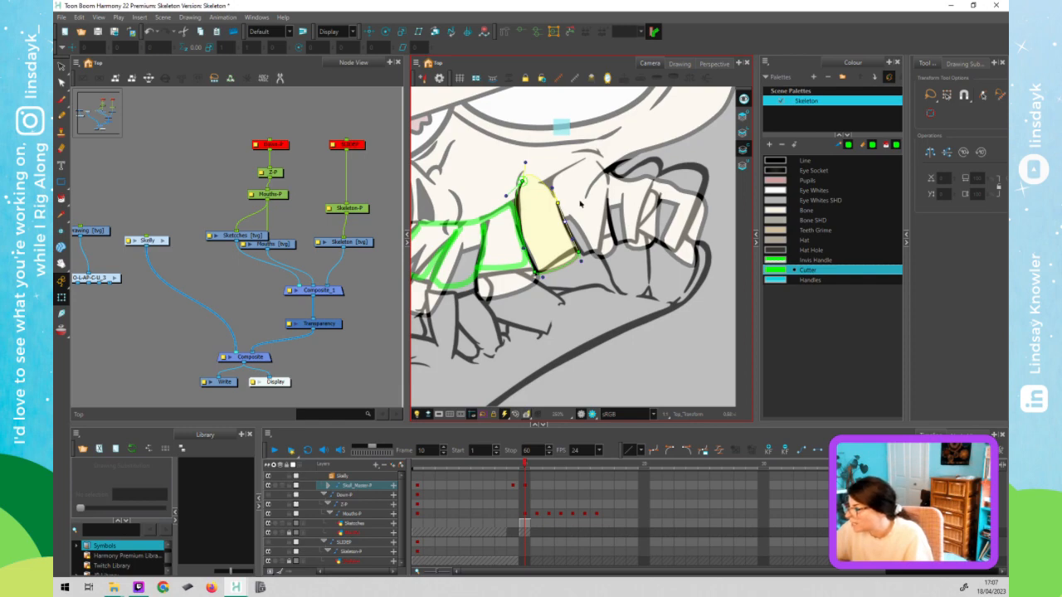
# - Align the next top tooth with the mouth reference and reshape its deformer into a tapered form with a flat lower edge
pyautogui.click(595, 237)
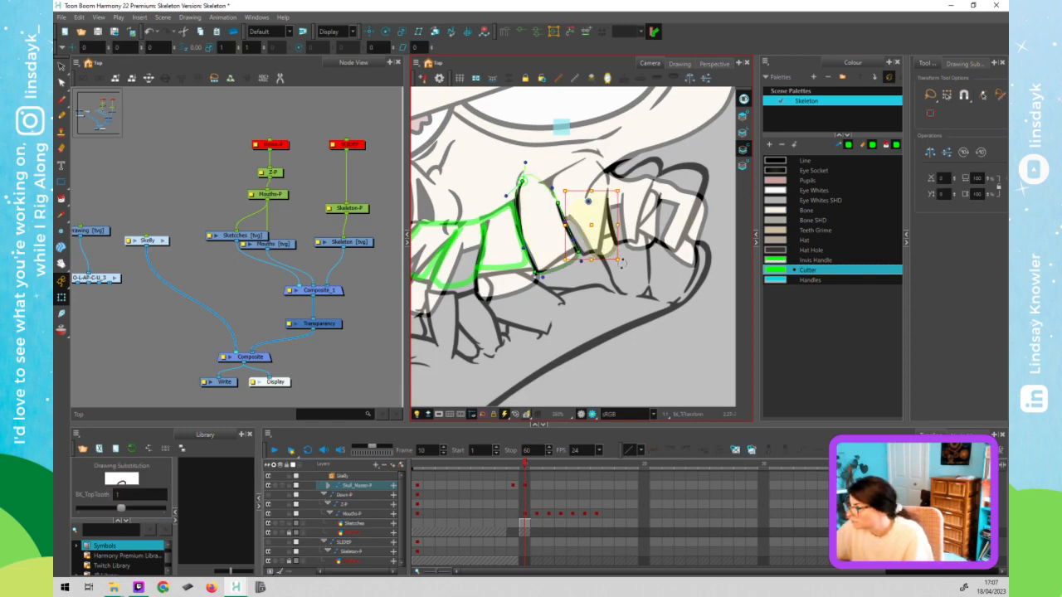
pyautogui.moveTo(620, 264); pyautogui.dragTo(606, 267)
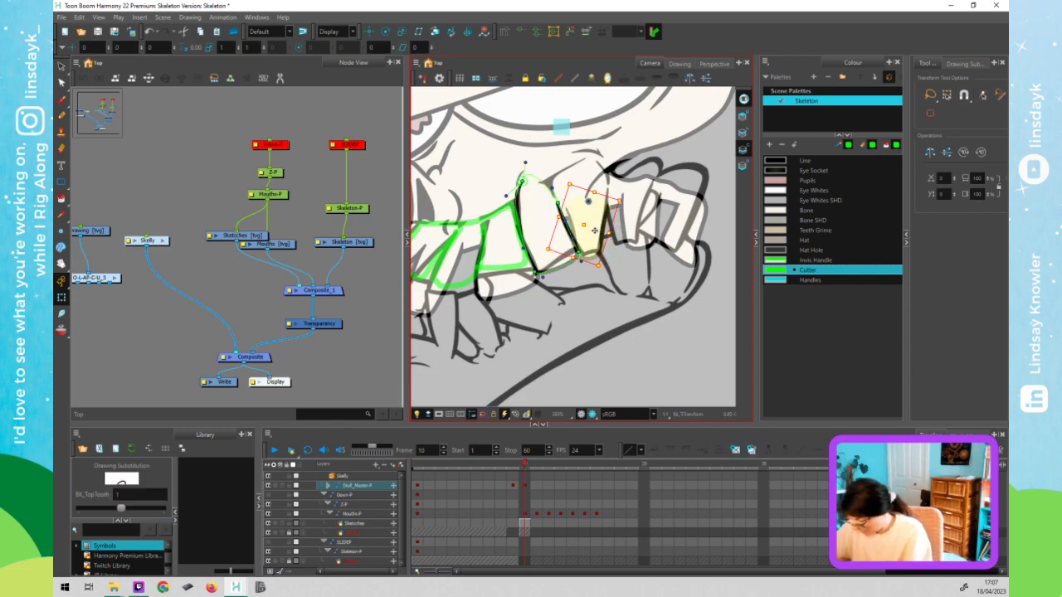
pyautogui.hotkey('ctrl', 'z')
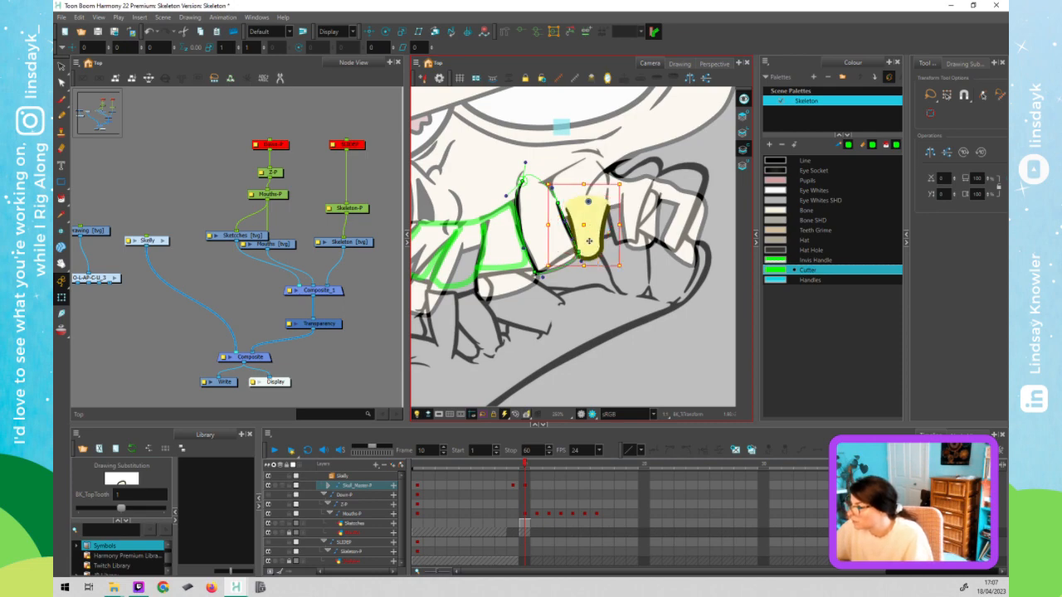
pyautogui.moveTo(586, 239); pyautogui.dragTo(584, 236)
pyautogui.click(607, 255)
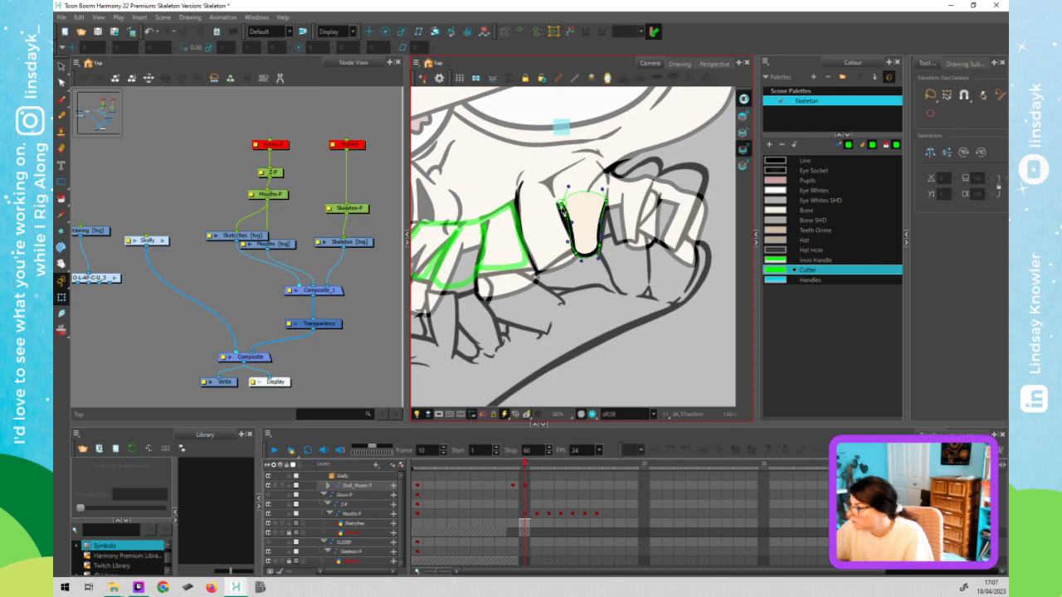
pyautogui.click(590, 262)
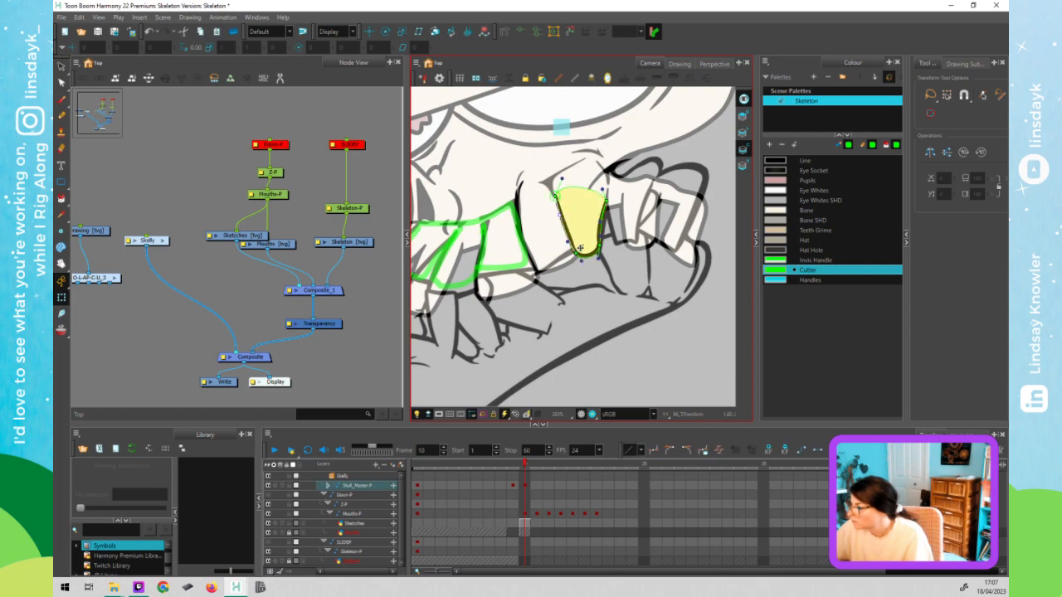
pyautogui.moveTo(579, 252)
pyautogui.mouseDown()
pyautogui.moveTo(586, 244)
pyautogui.moveTo(588, 262)
pyautogui.mouseUp()
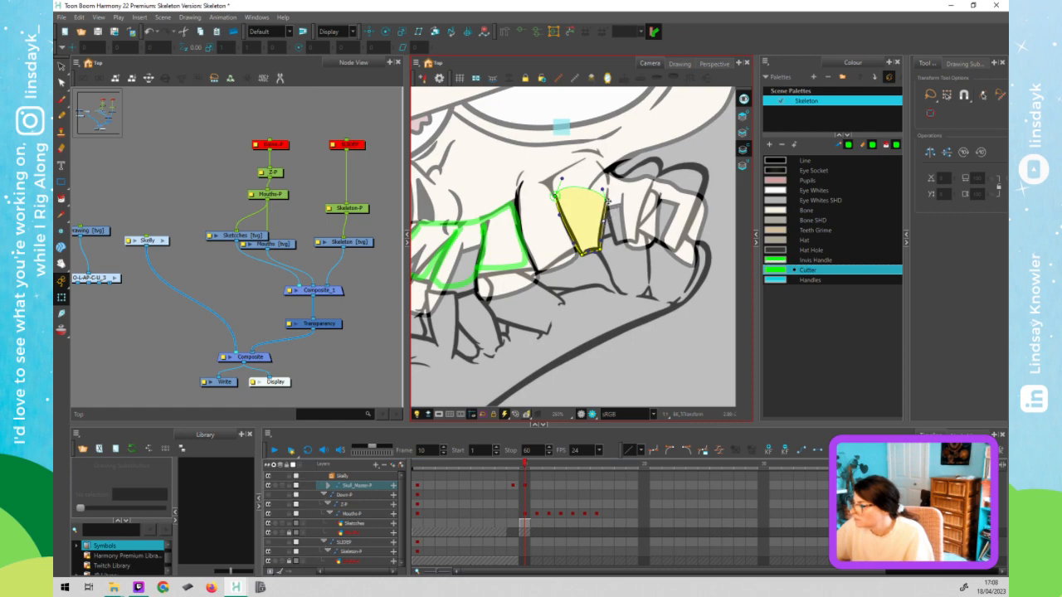
pyautogui.moveTo(609, 200); pyautogui.dragTo(607, 187)
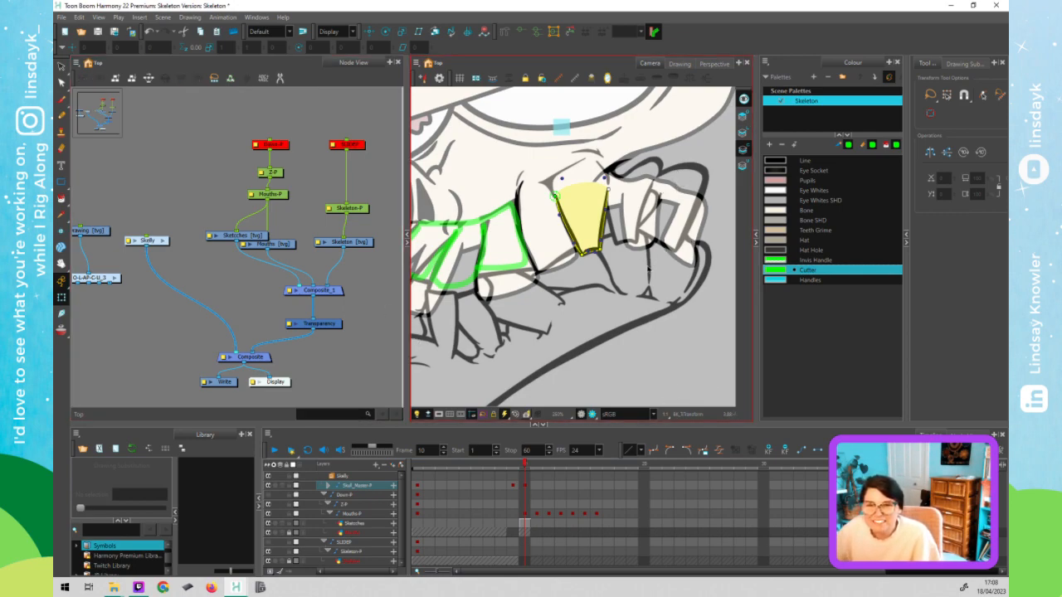
pyautogui.click(968, 296)
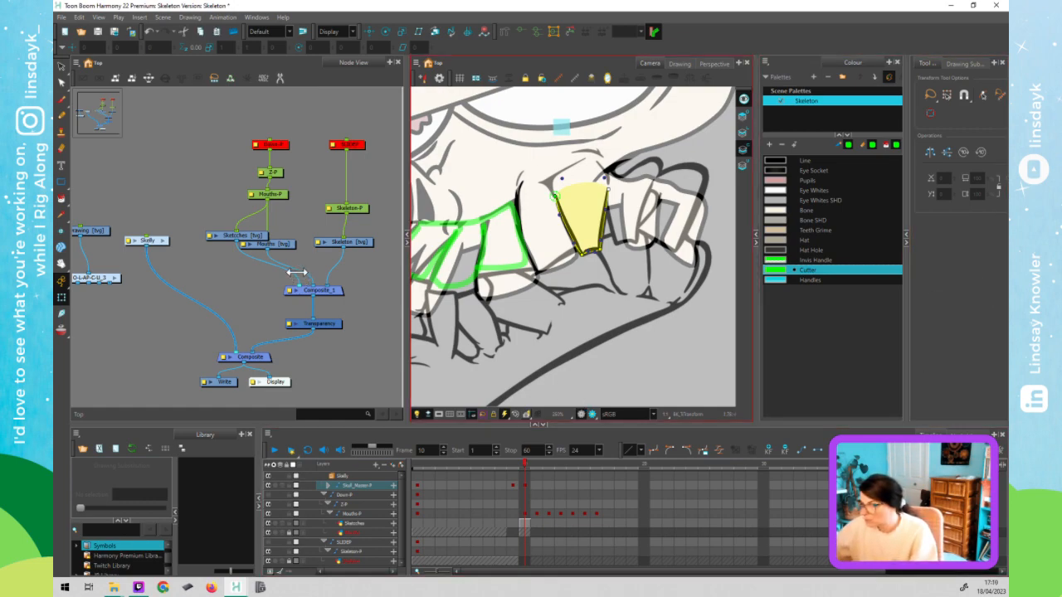
# - Disable the Sketches layer to hide the green outlines and select the front top tooth
pyautogui.click(262, 239)
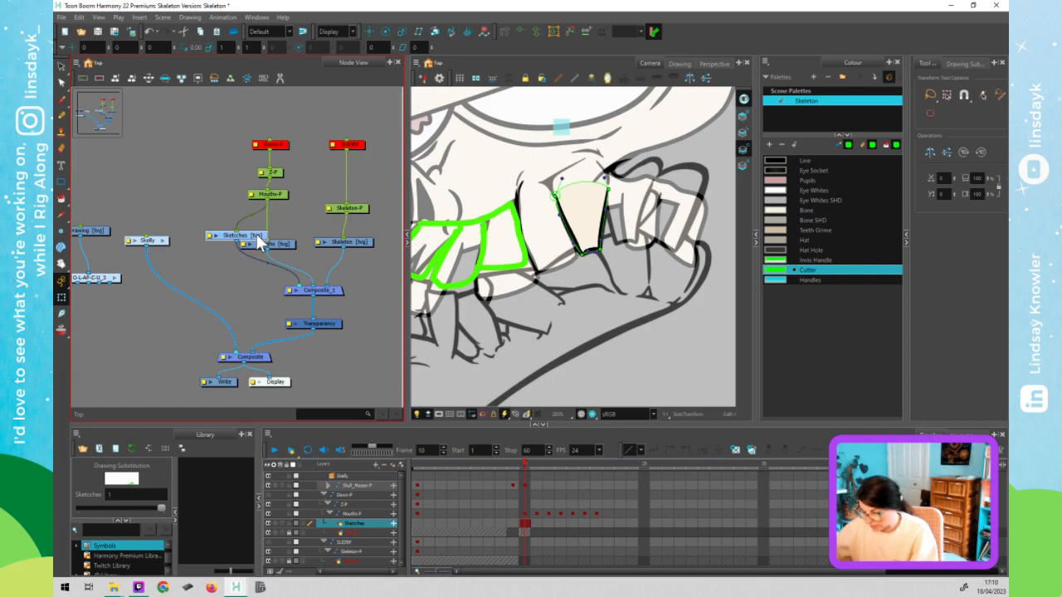
pyautogui.press('d')
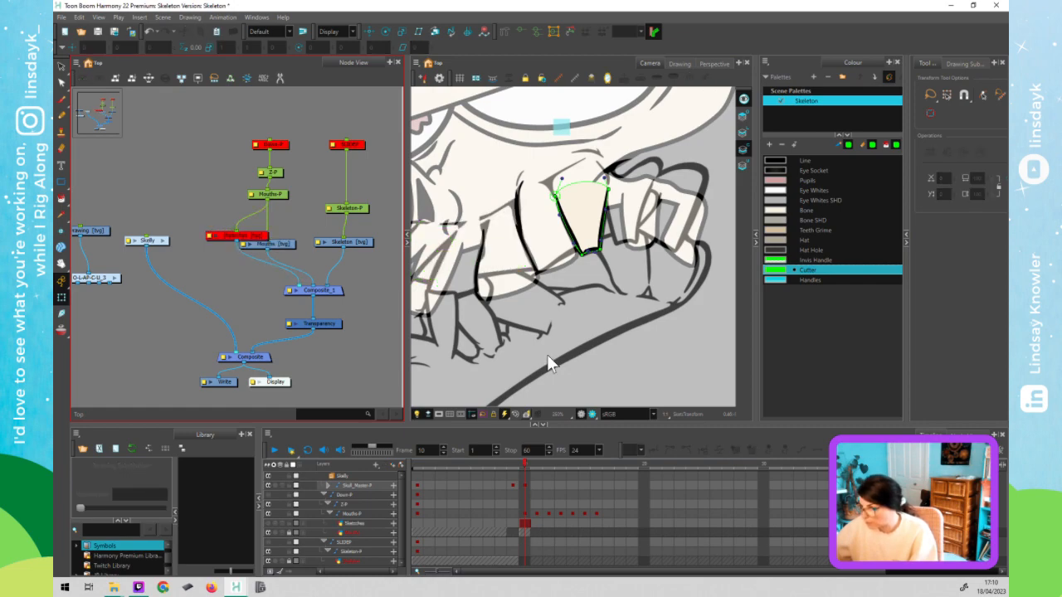
pyautogui.scroll(-2, 578, 352)
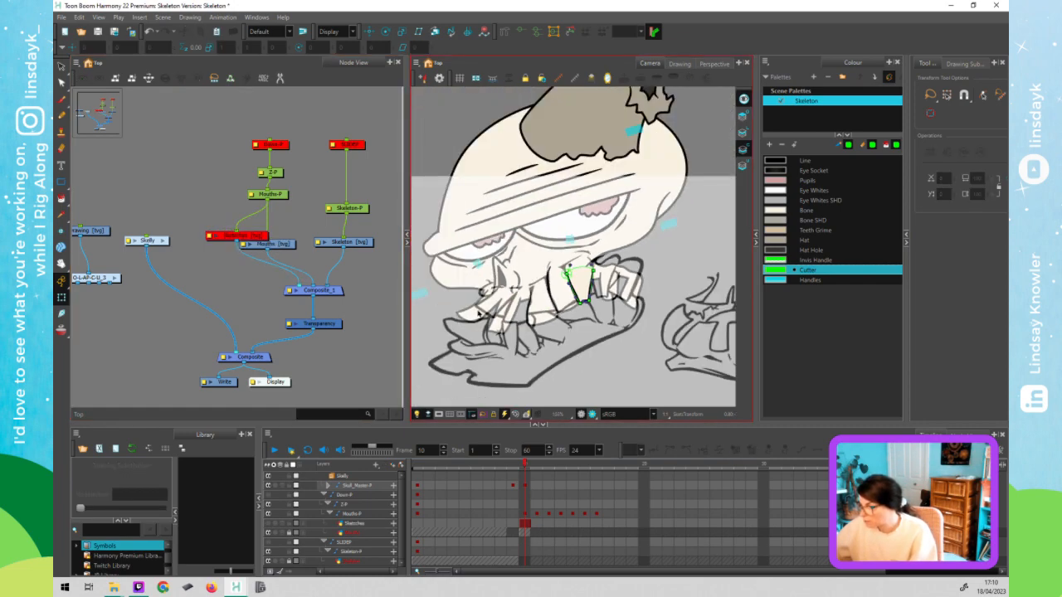
pyautogui.click(478, 314)
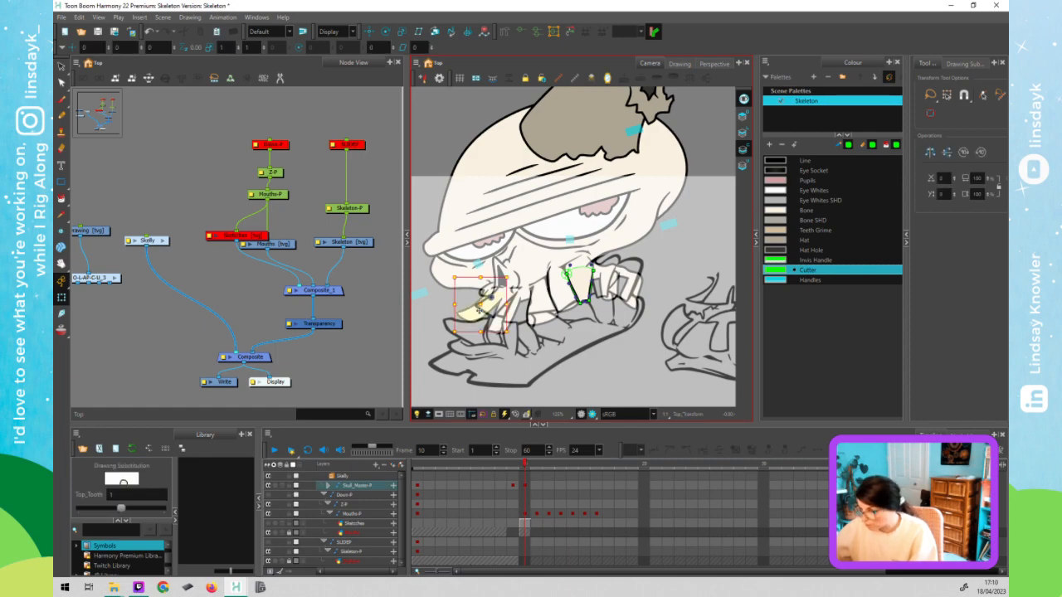
# - Enter the Skelly group and switch the top teeth's composite and the node beneath the upper jaw off and back on
pyautogui.click(165, 241)
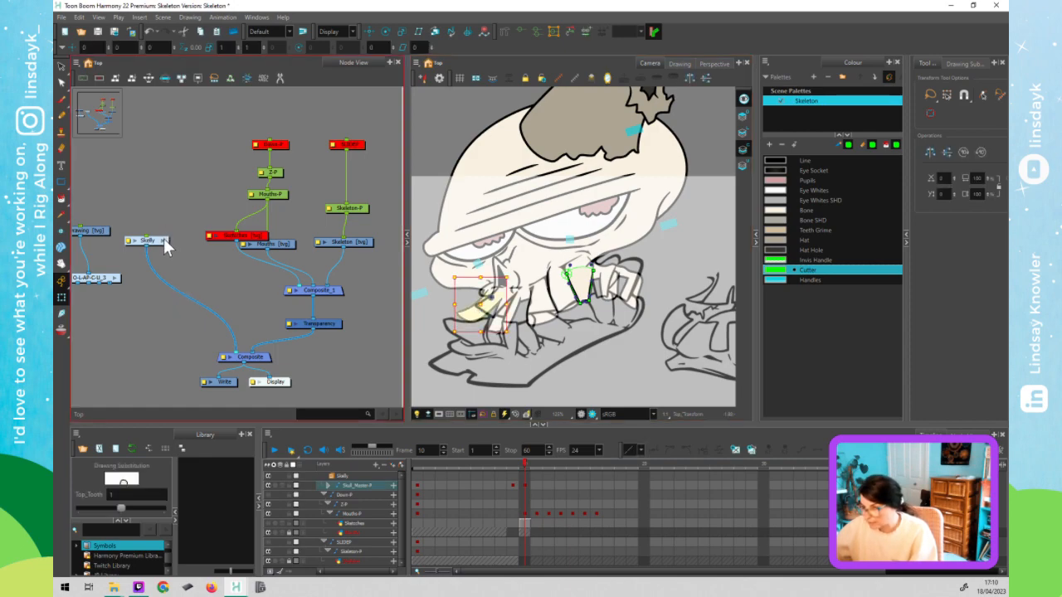
pyautogui.click(244, 303)
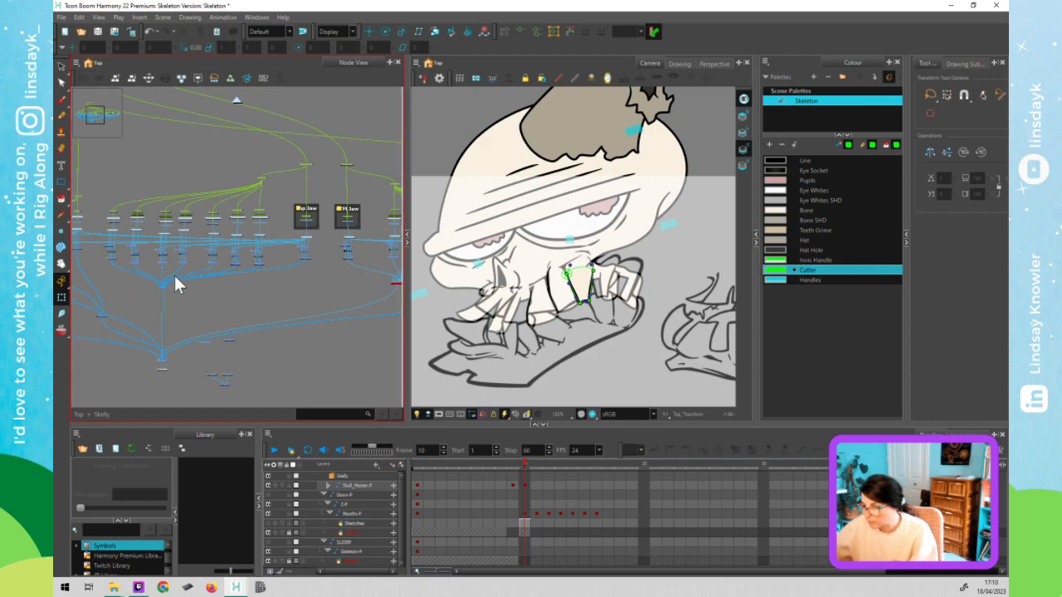
pyautogui.moveTo(175, 276); pyautogui.dragTo(175, 275)
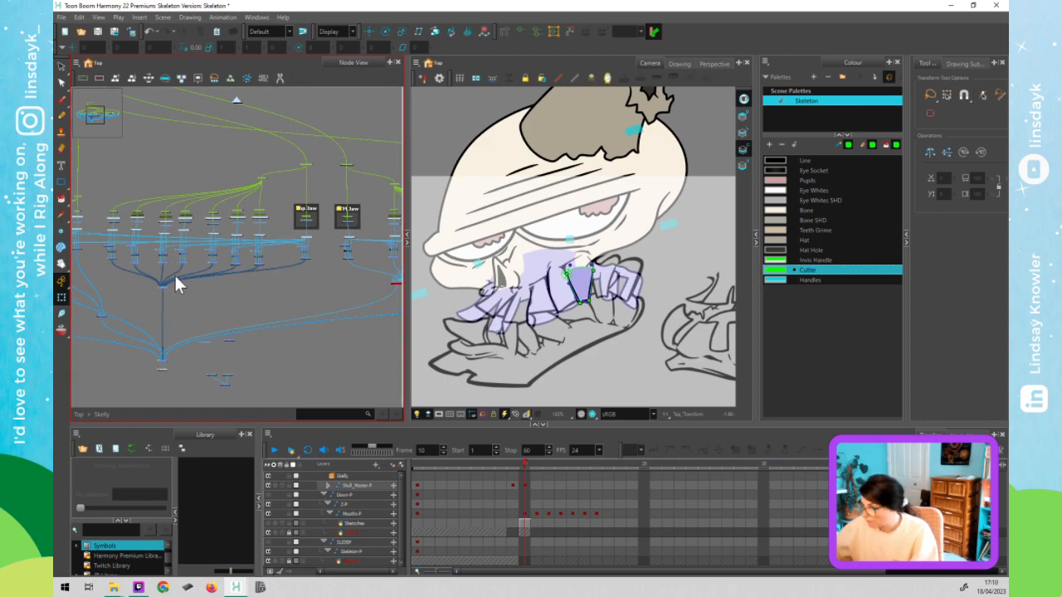
pyautogui.click(304, 252)
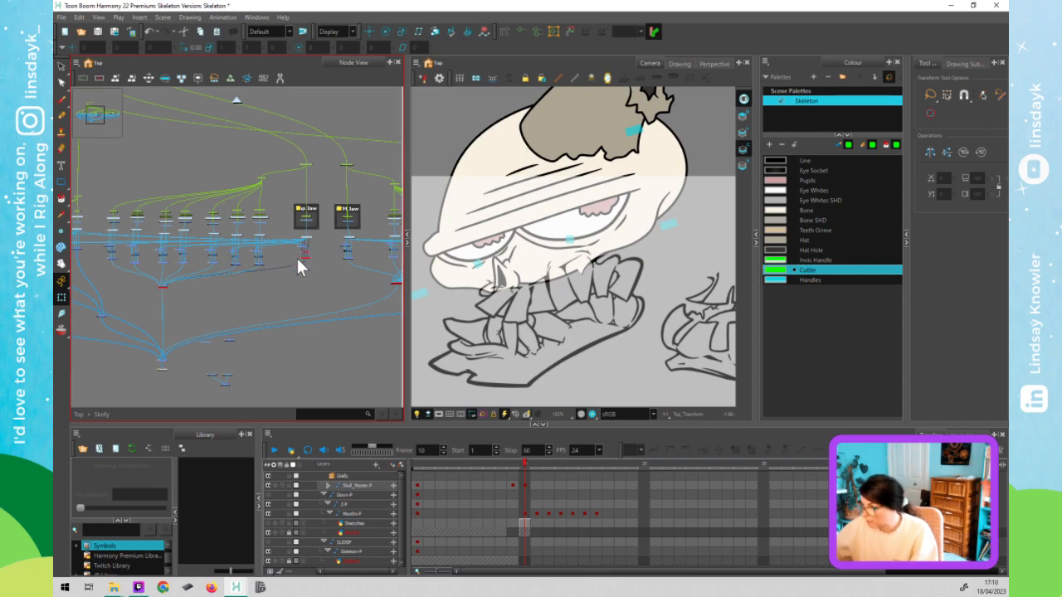
pyautogui.click(554, 267)
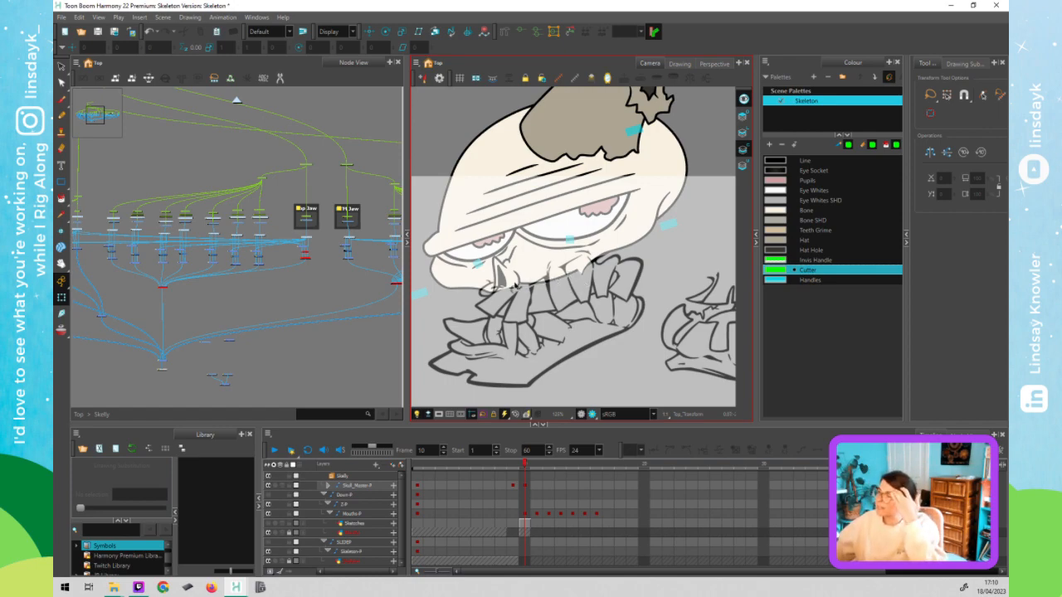
pyautogui.click(302, 249)
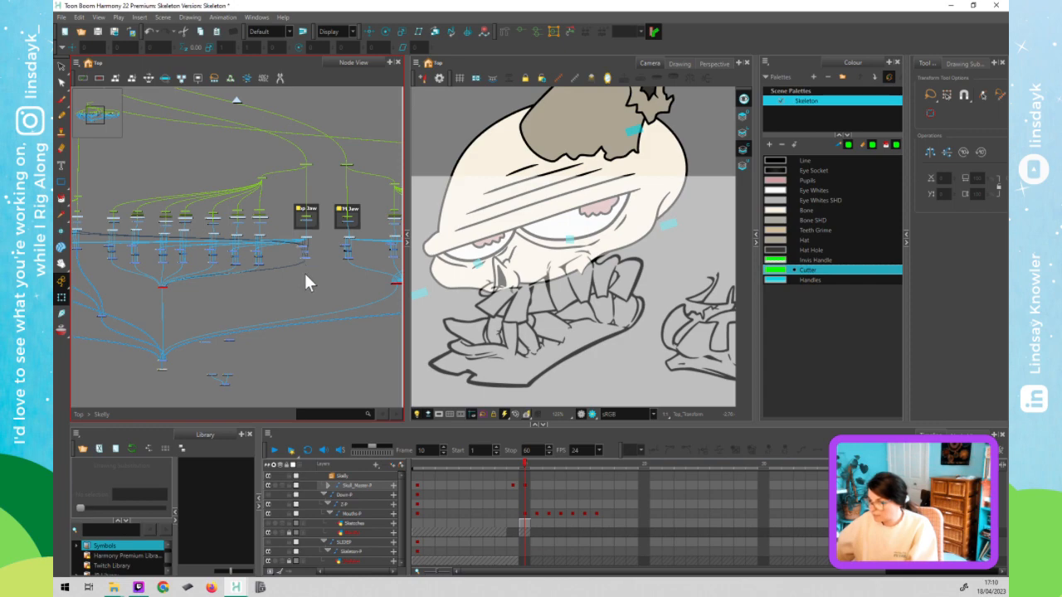
pyautogui.click(204, 302)
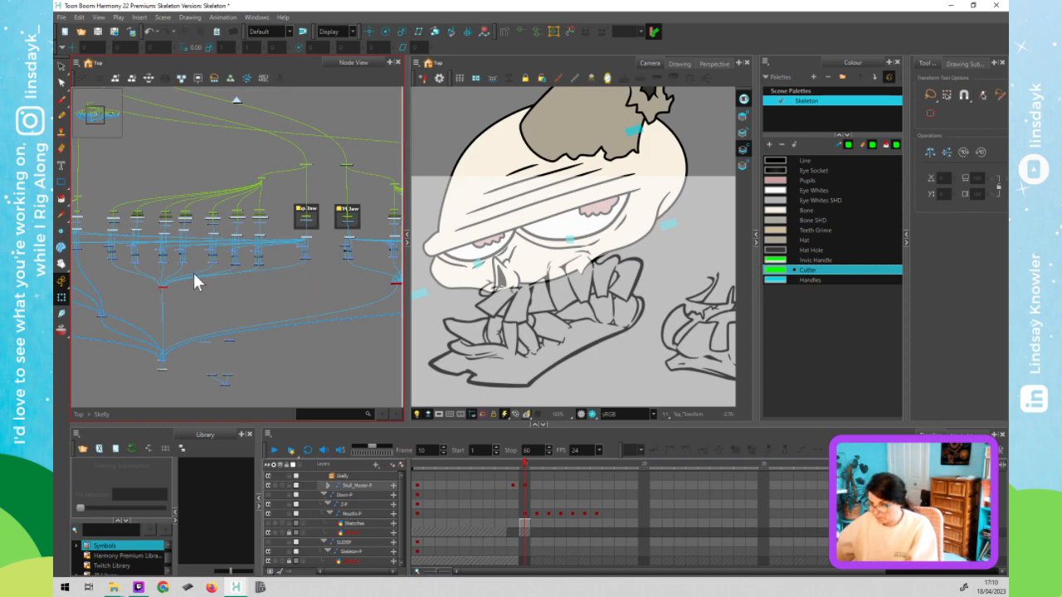
pyautogui.click(163, 285)
# - Disable the row of nodes feeding the individual top teeth into their composite and enable them again
pyautogui.moveTo(93, 252); pyautogui.dragTo(265, 265)
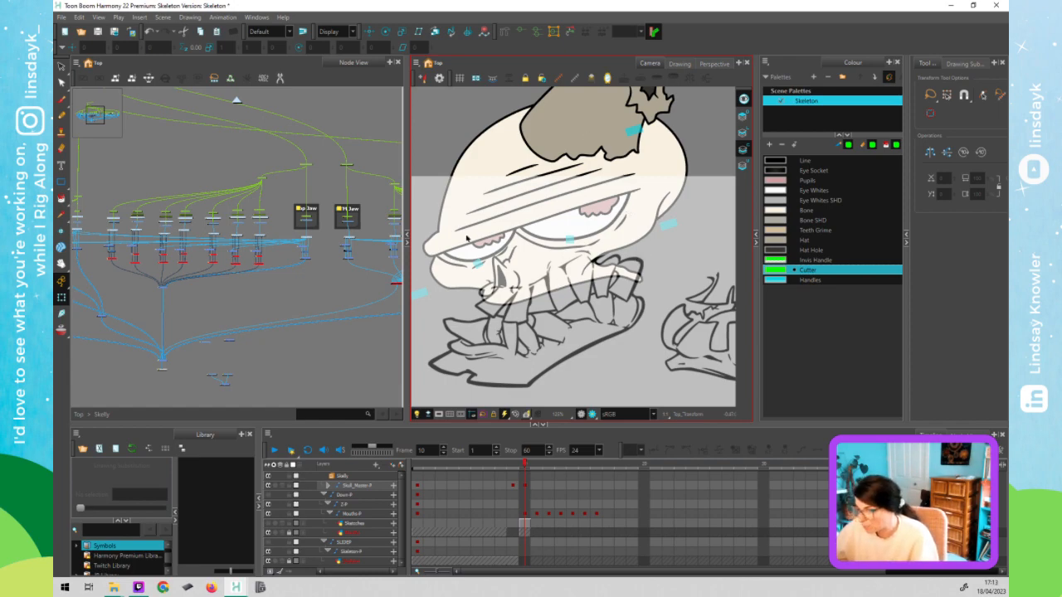
pyautogui.click(316, 298)
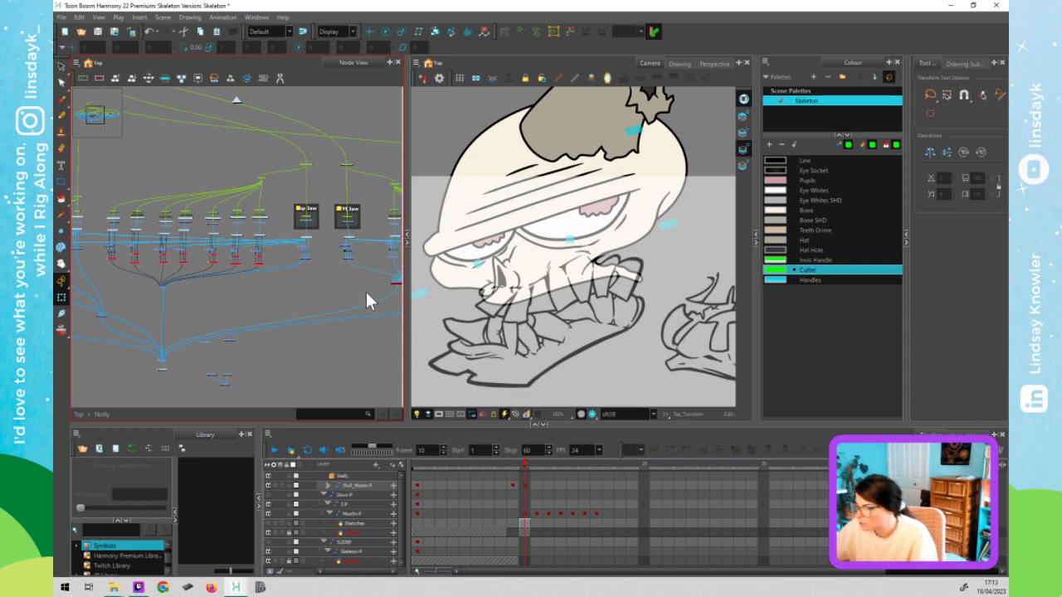
pyautogui.moveTo(294, 282); pyautogui.dragTo(106, 245)
pyautogui.press('a')
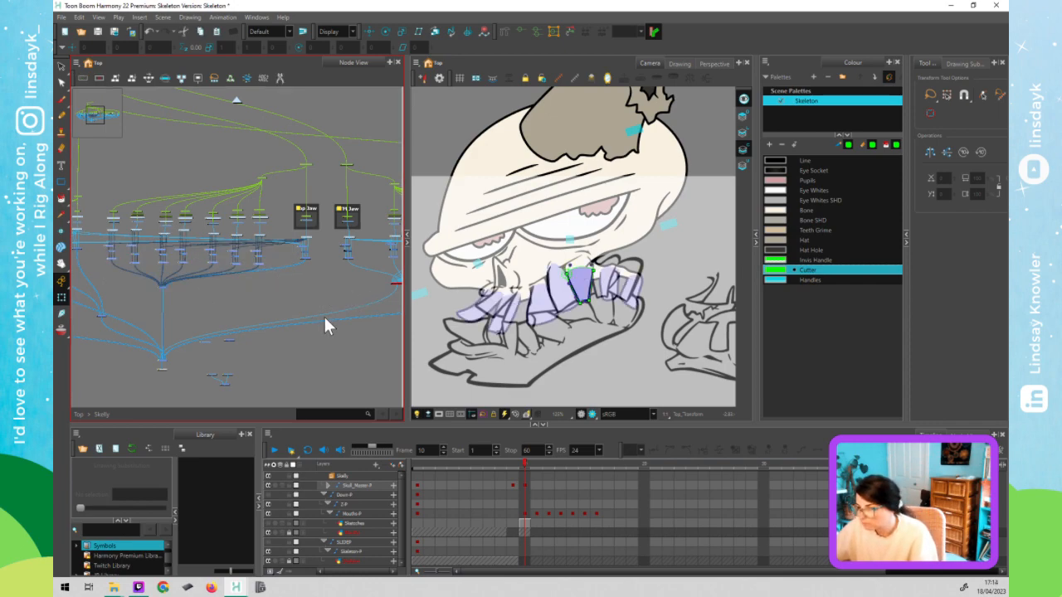
pyautogui.click(324, 314)
# - Move the back top tooth beside the front tooth onto the mouth reference and reshape its deformer into a flat-ended taper
pyautogui.click(581, 297)
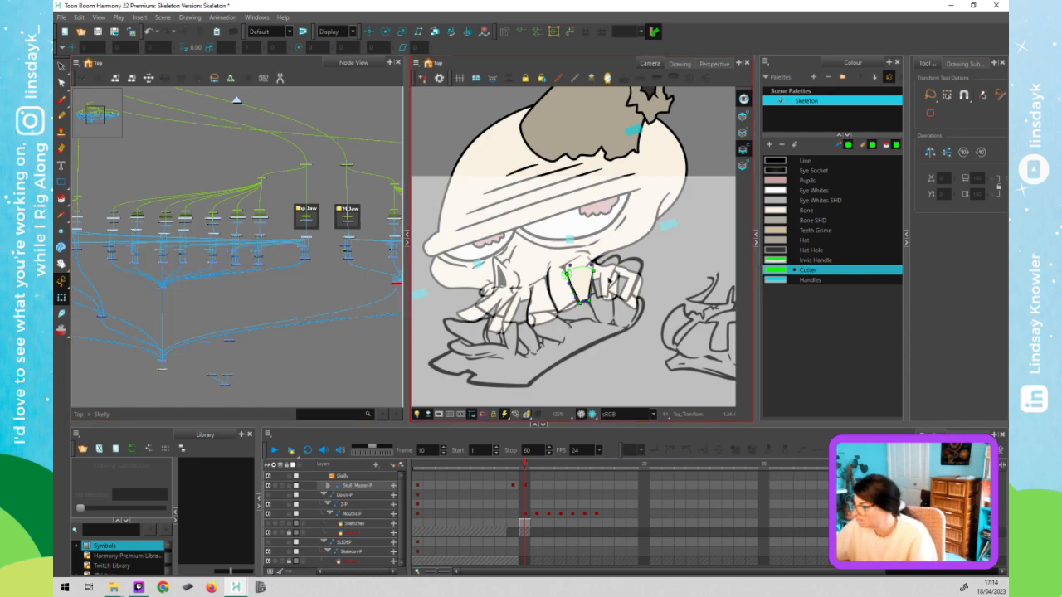
pyautogui.click(606, 290)
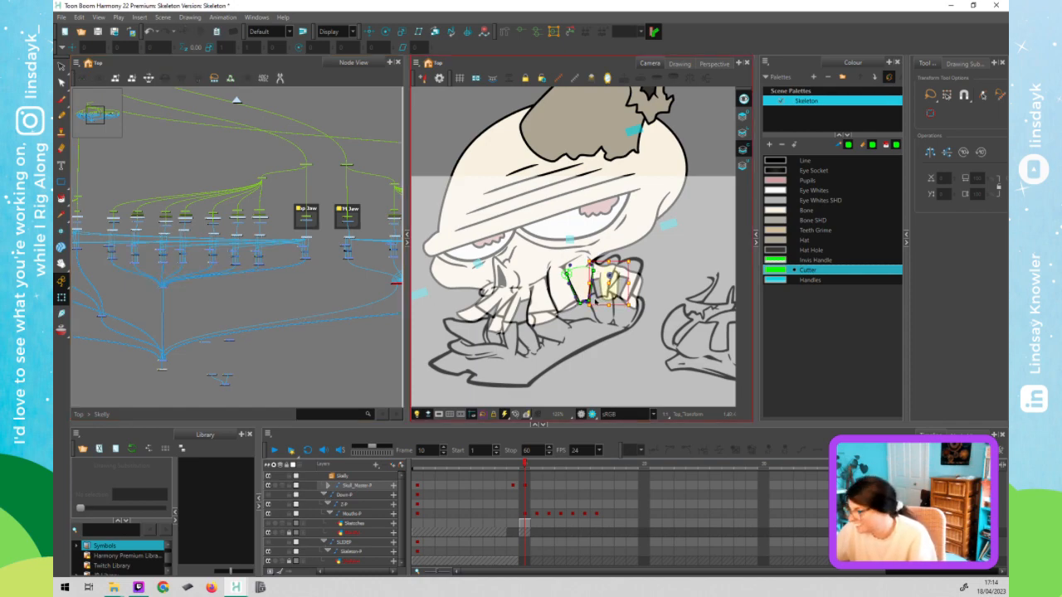
pyautogui.scroll(5, 606, 289)
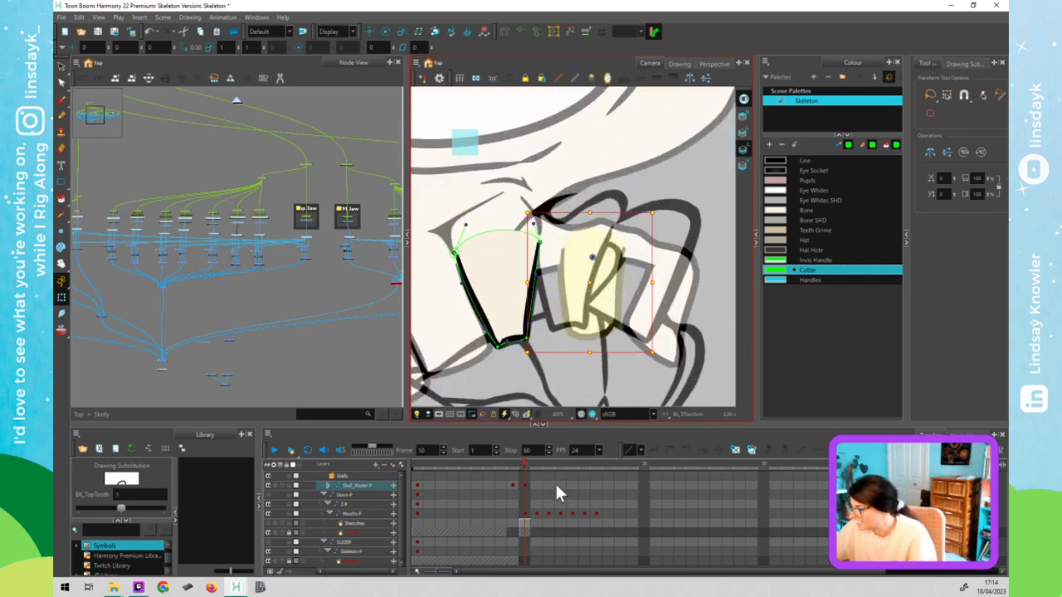
pyautogui.click(523, 465)
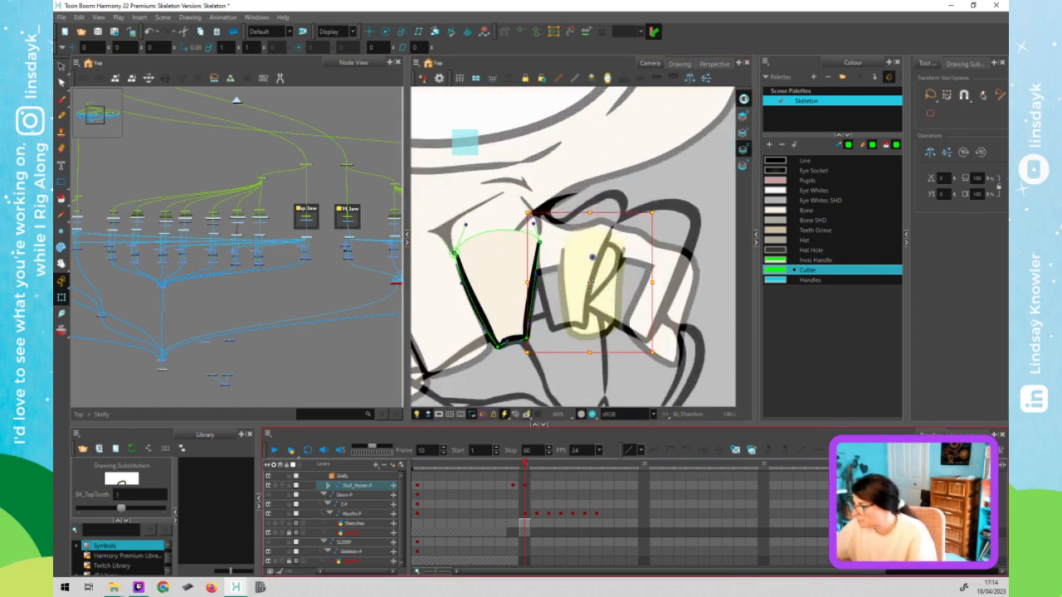
pyautogui.moveTo(590, 281)
pyautogui.mouseDown()
pyautogui.moveTo(563, 276)
pyautogui.moveTo(591, 281)
pyautogui.mouseUp()
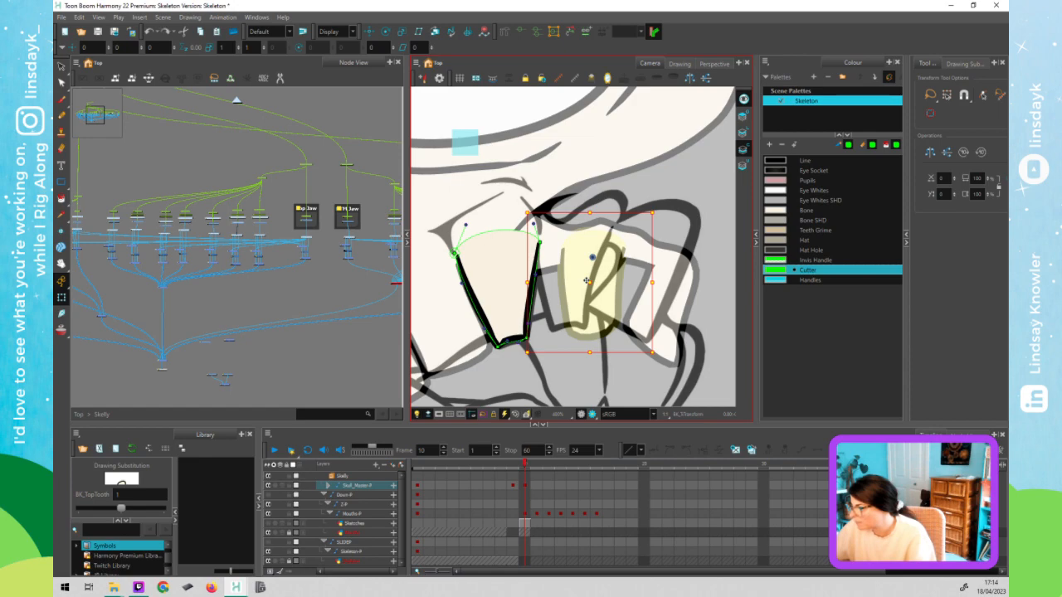
pyautogui.press('1')
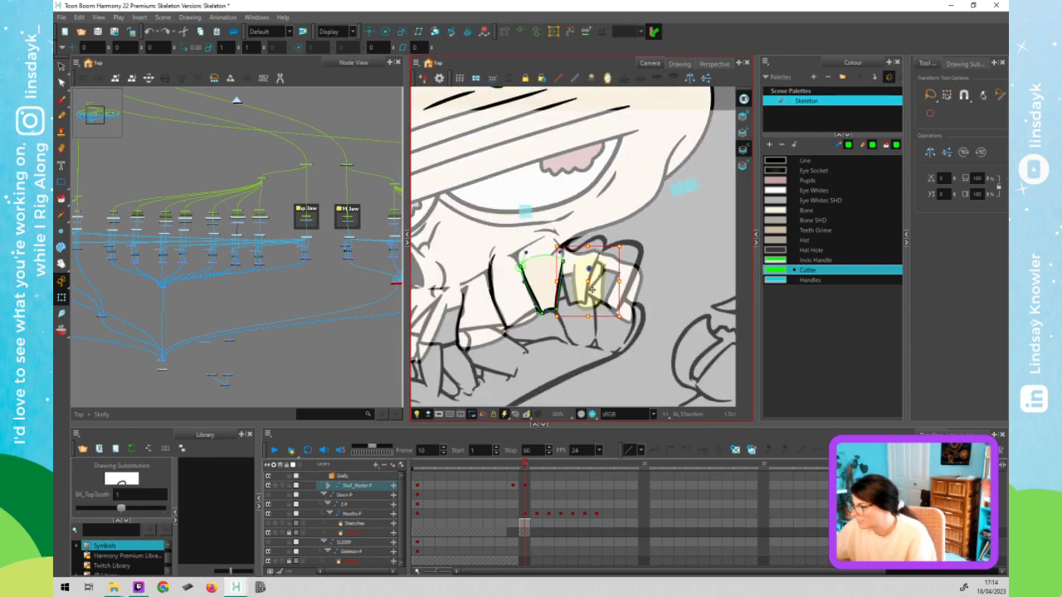
pyautogui.moveTo(585, 282); pyautogui.dragTo(576, 278)
pyautogui.hotkey('ctrl', 'z')
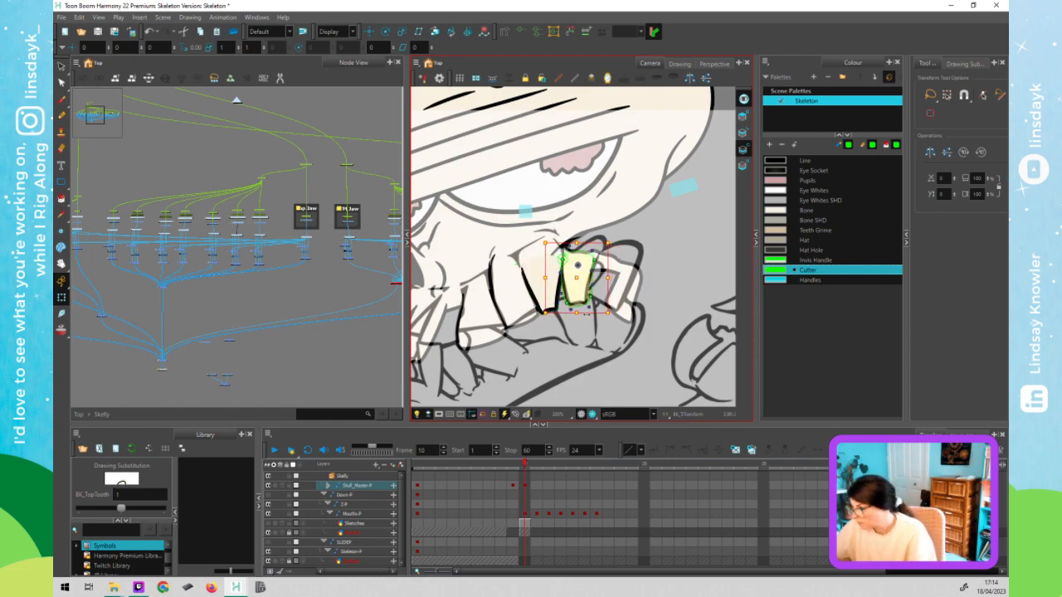
pyautogui.moveTo(590, 296)
pyautogui.mouseDown()
pyautogui.moveTo(567, 305)
pyautogui.moveTo(586, 305)
pyautogui.mouseUp()
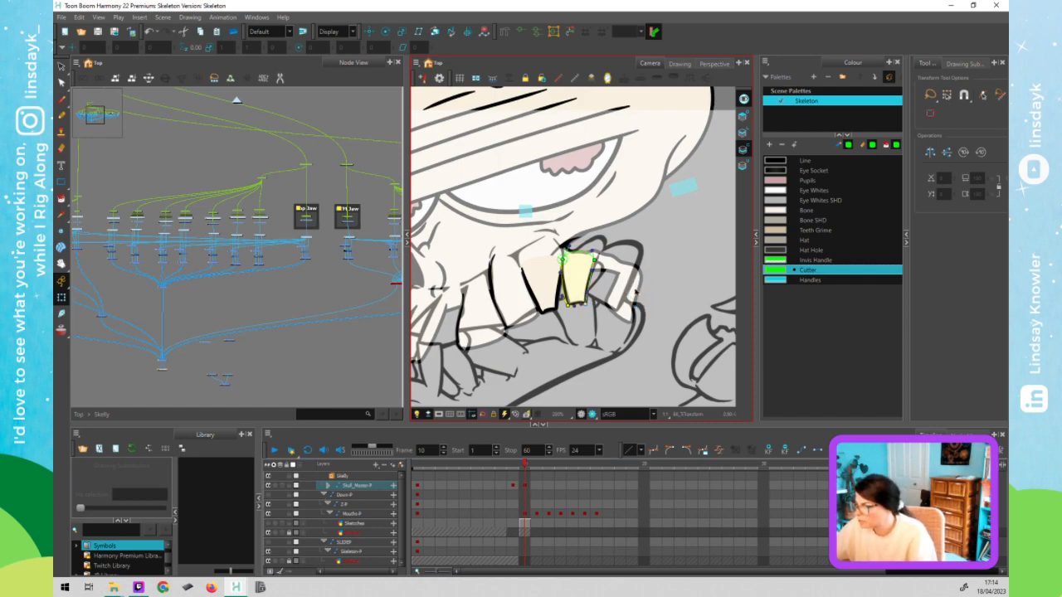
# - Move the rearmost top tooth onto the end of the mouth reference and reshape its deformer into a squared, slanted form
pyautogui.click(636, 292)
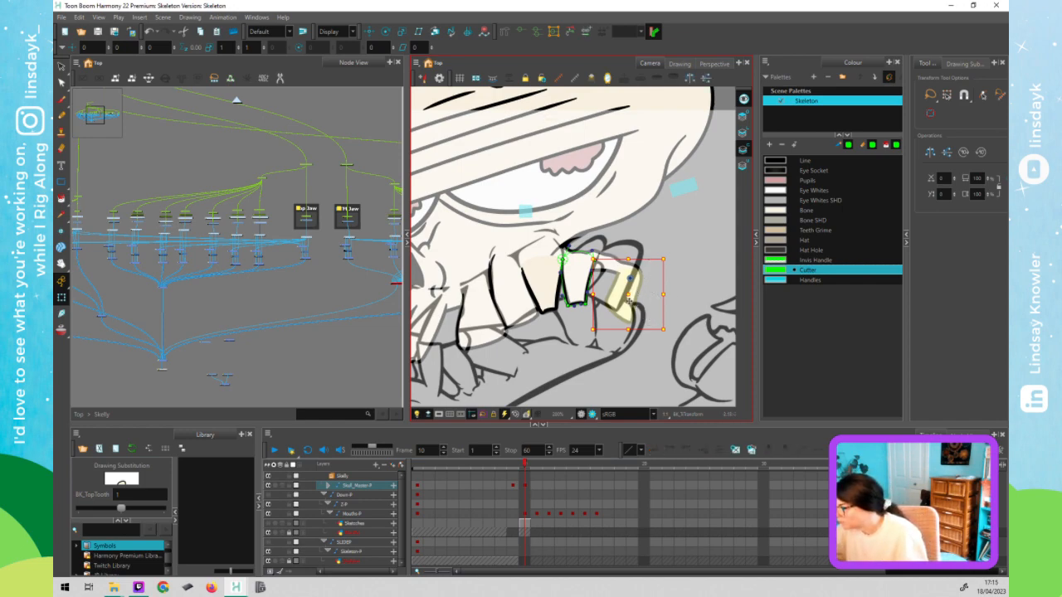
pyautogui.moveTo(630, 302); pyautogui.dragTo(642, 286)
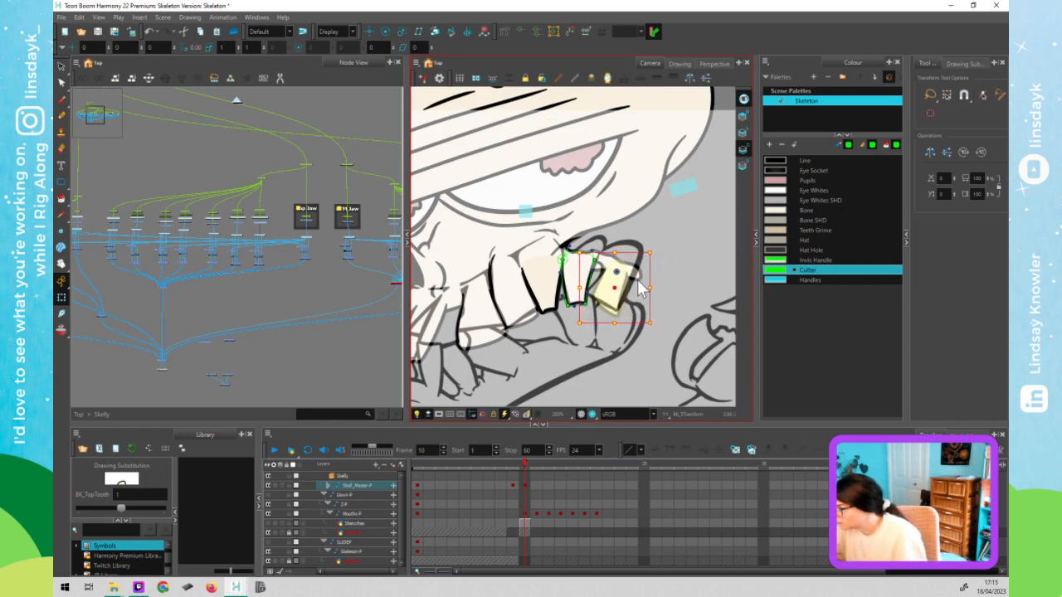
pyautogui.click(636, 283)
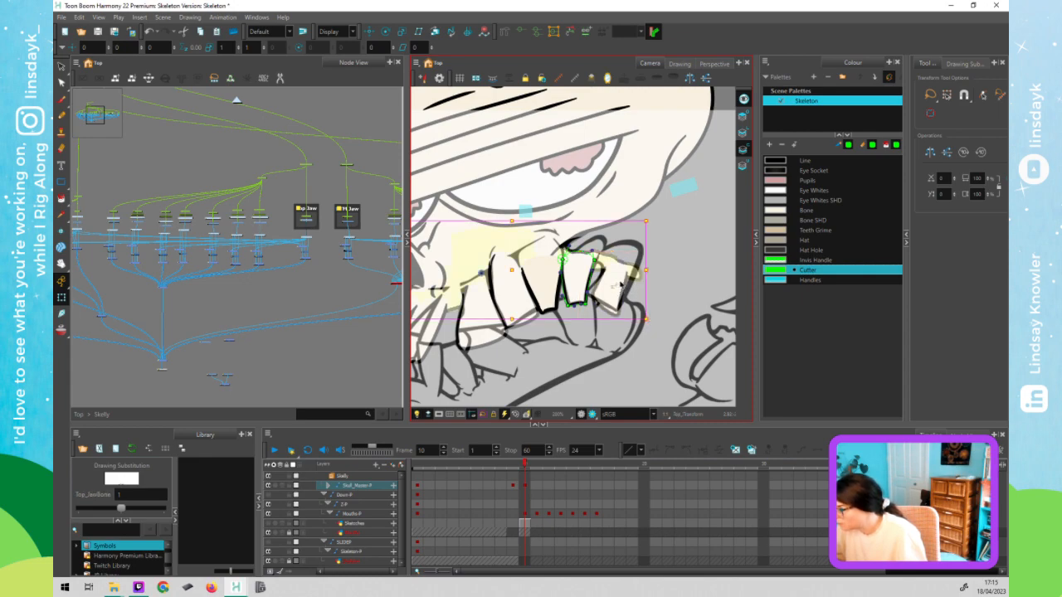
pyautogui.click(618, 287)
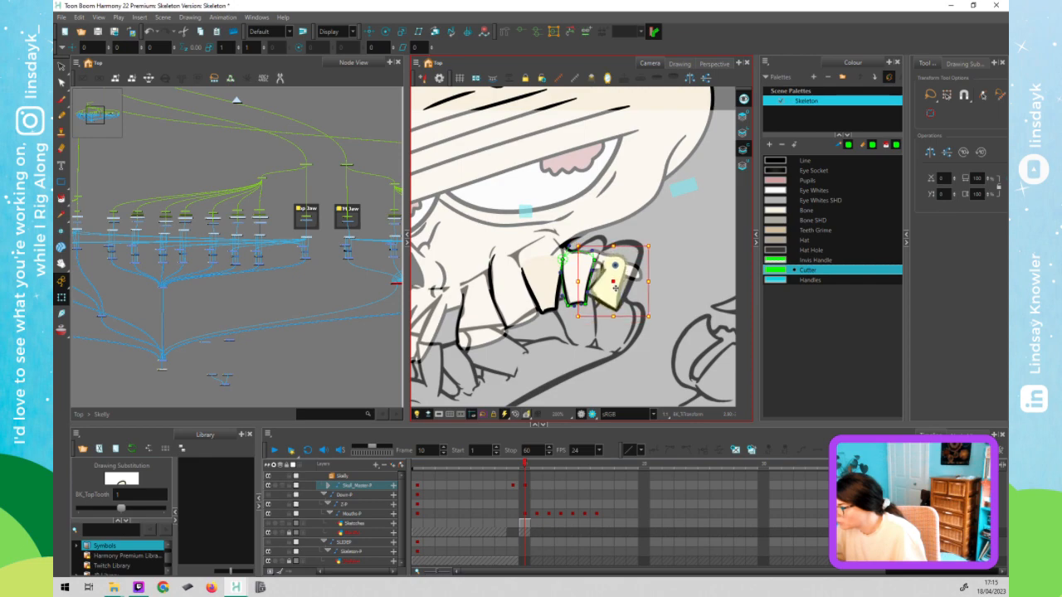
pyautogui.moveTo(615, 288); pyautogui.dragTo(636, 273)
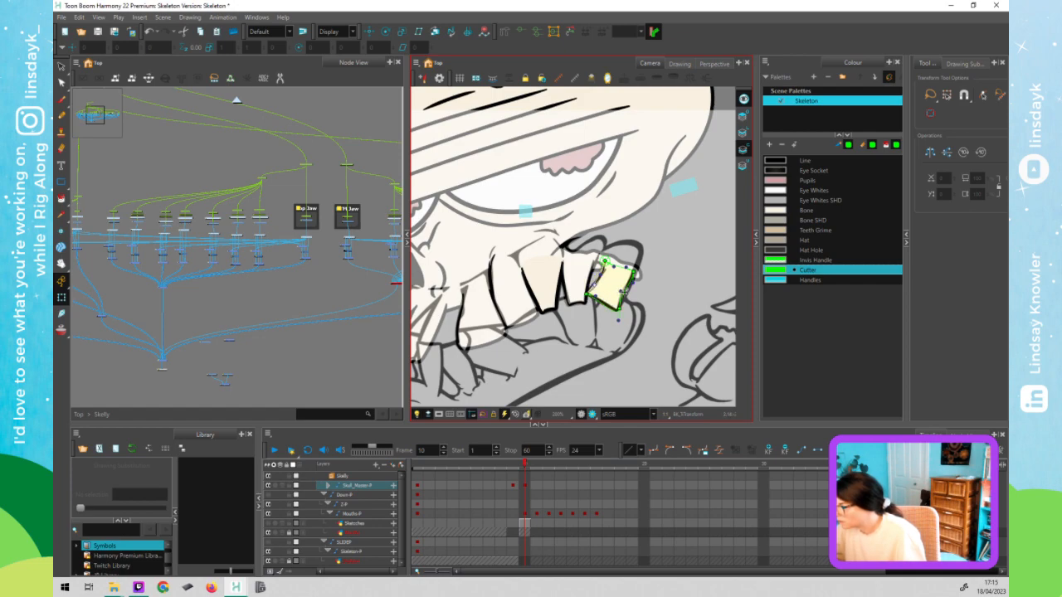
pyautogui.scroll(-1, 668, 302)
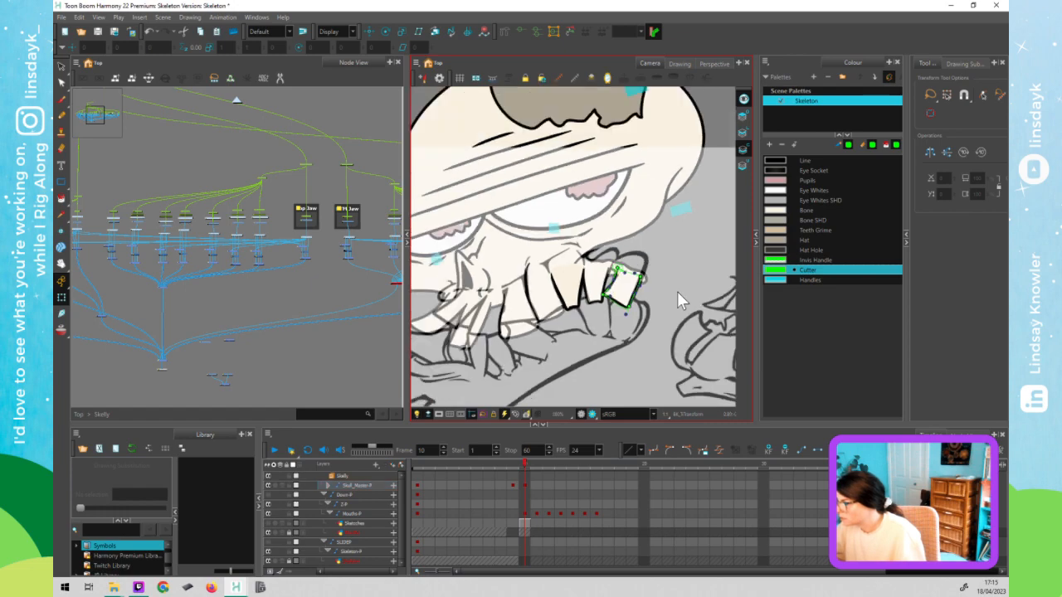
pyautogui.scroll(-1, 677, 291)
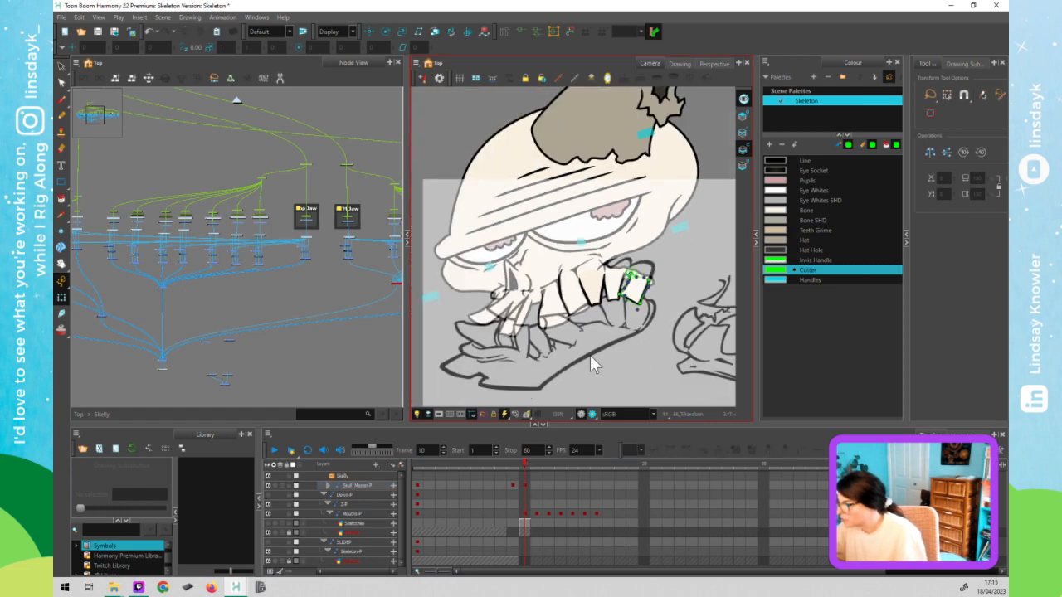
# - Try to move the tooth beneath the nose hole up towards the jaw at frame 10 and shorten its deformer
pyautogui.click(518, 463)
pyautogui.click(495, 335)
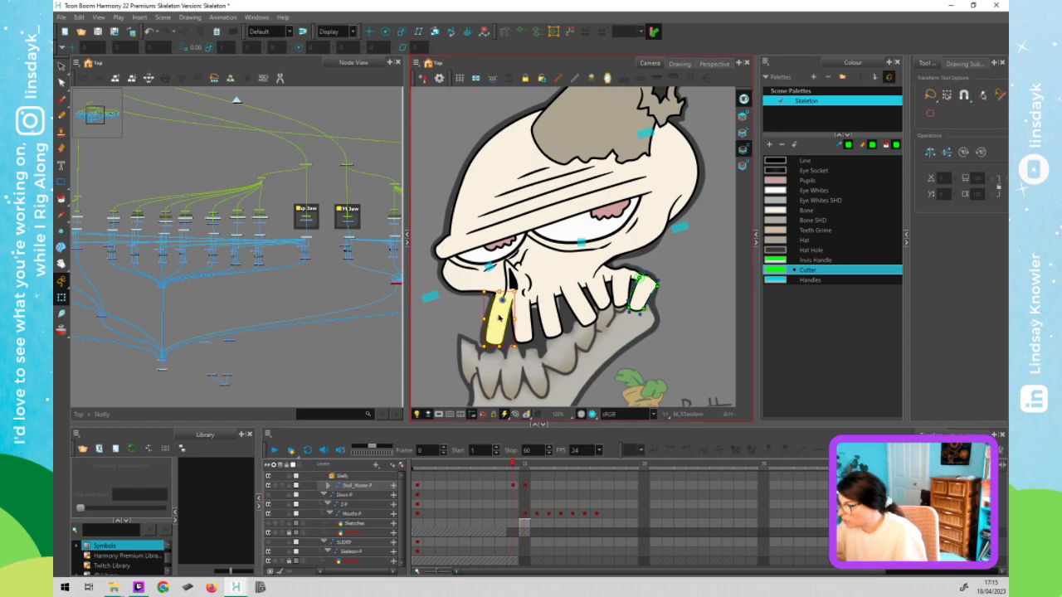
pyautogui.click(525, 461)
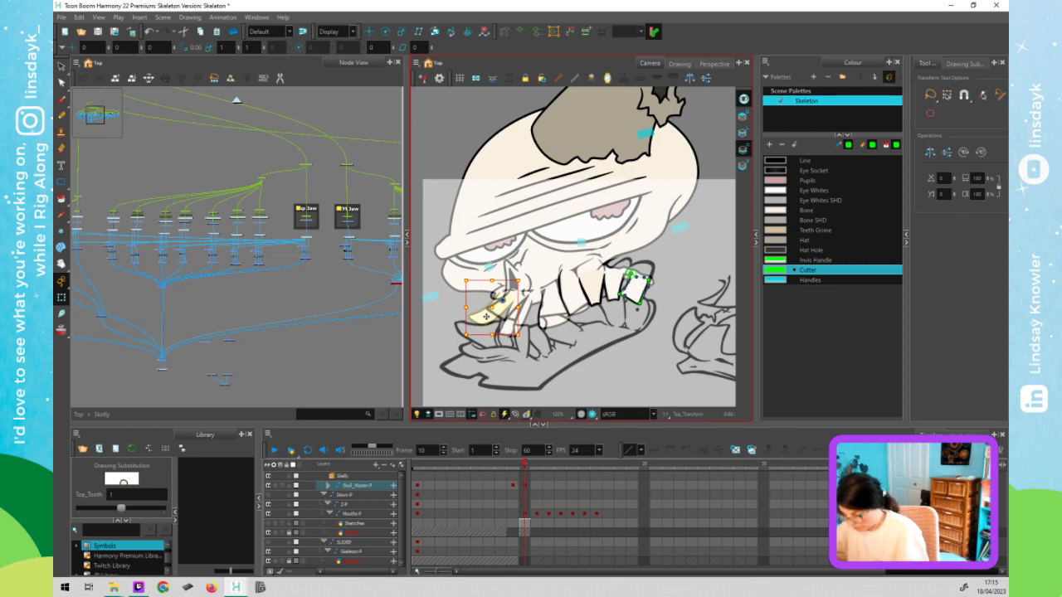
pyautogui.press('F11')
pyautogui.moveTo(471, 322); pyautogui.dragTo(500, 302)
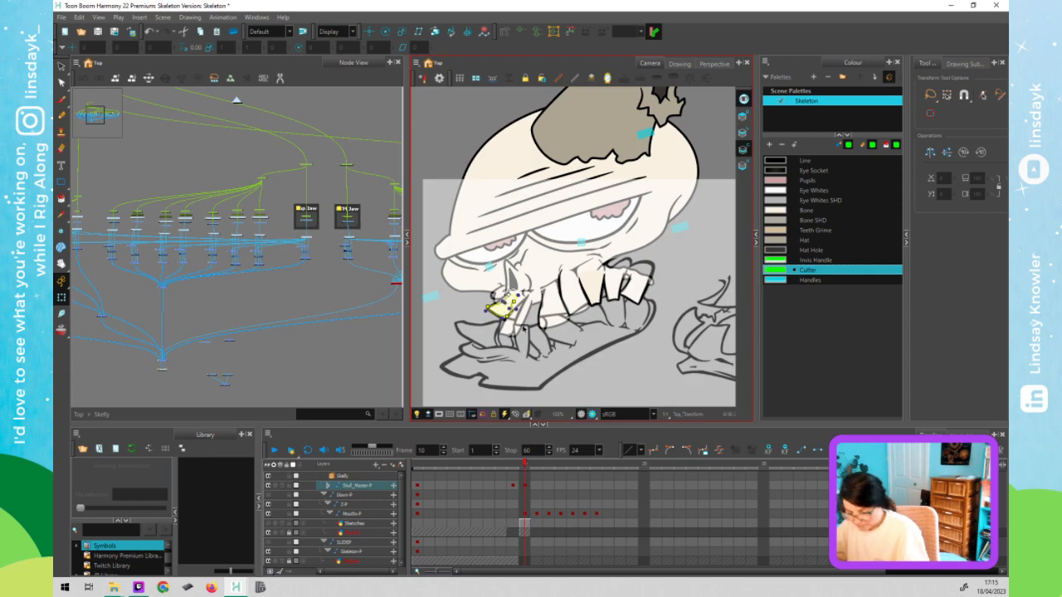
pyautogui.hotkey('ctrl', 'z')
pyautogui.hotkey('ctrl', 'z')
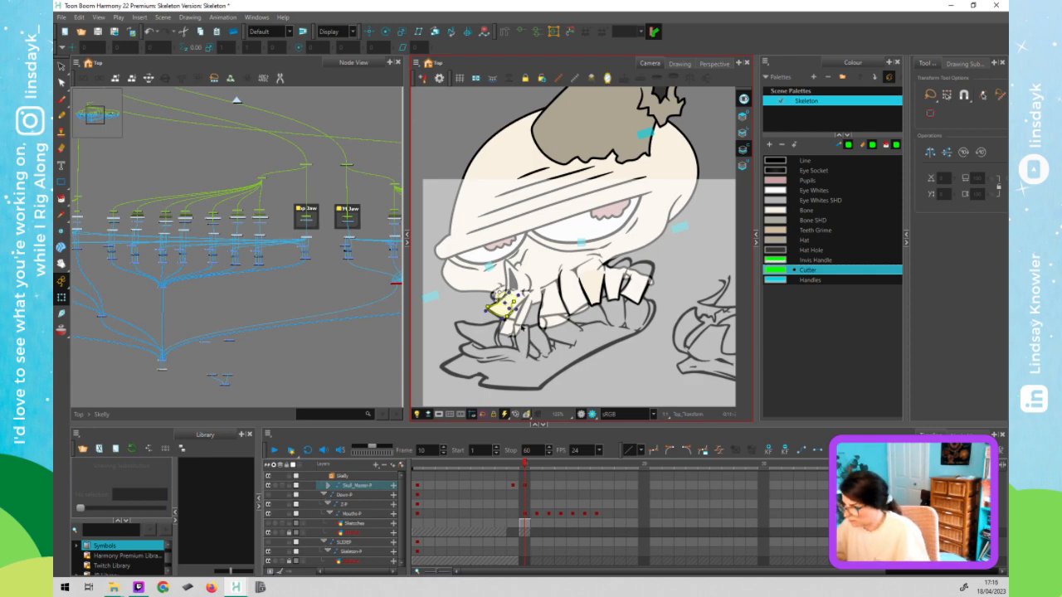
# - Compare frames 9 and 10 and adjust the base of the deformer on the tooth beneath the nose hole
pyautogui.click(582, 370)
pyautogui.click(524, 463)
pyautogui.moveTo(518, 461); pyautogui.dragTo(524, 463)
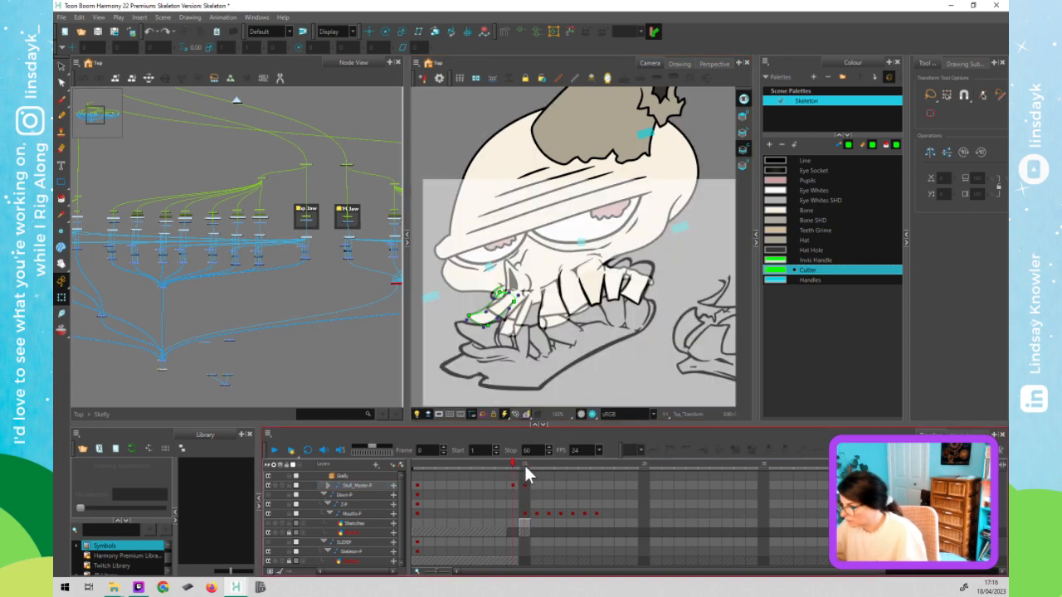
pyautogui.click(498, 292)
pyautogui.click(480, 319)
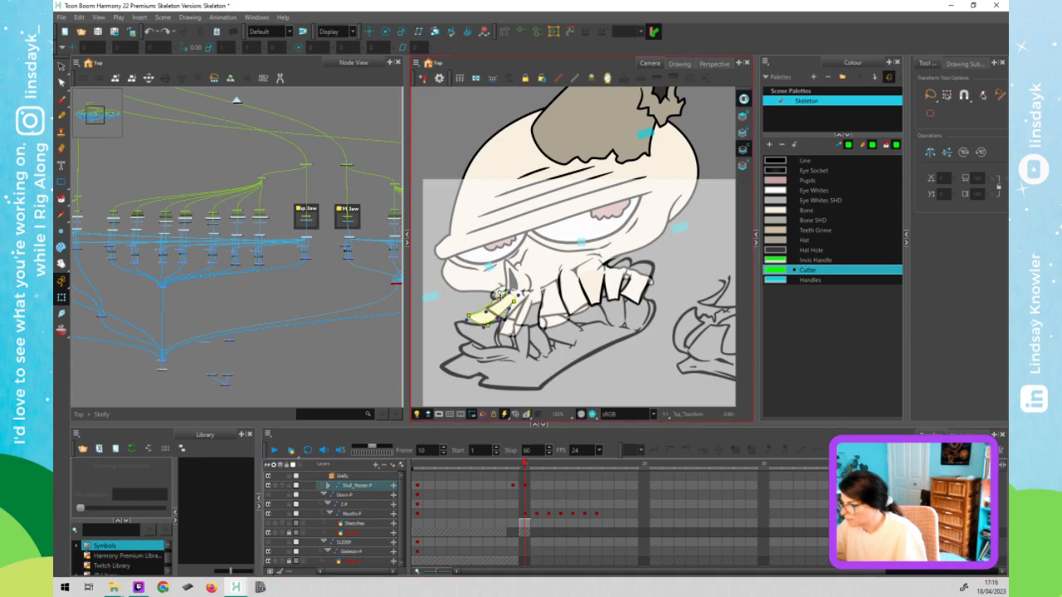
pyautogui.click(481, 308)
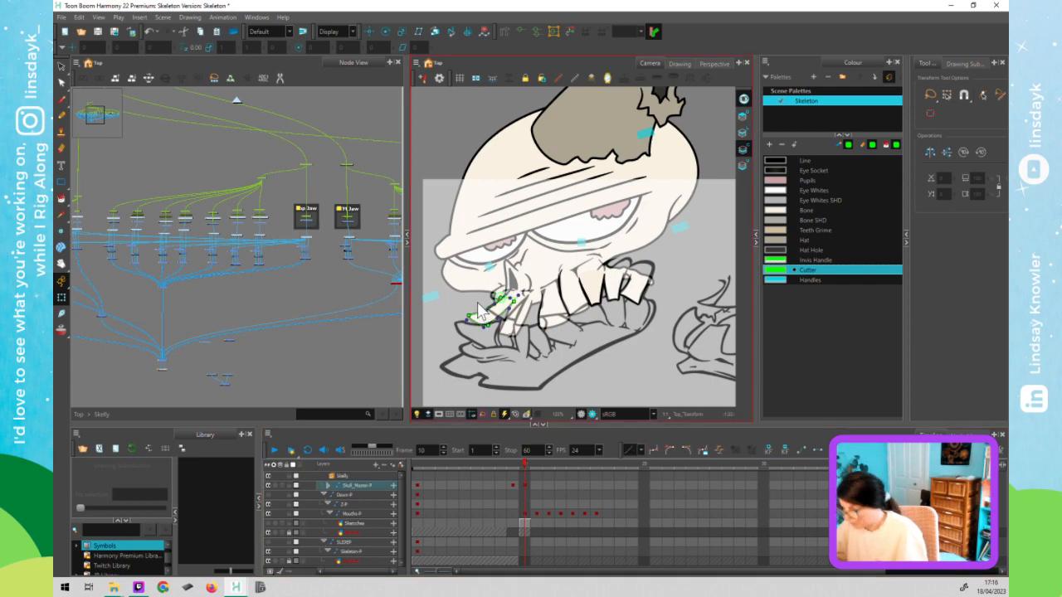
pyautogui.moveTo(526, 464); pyautogui.dragTo(523, 464)
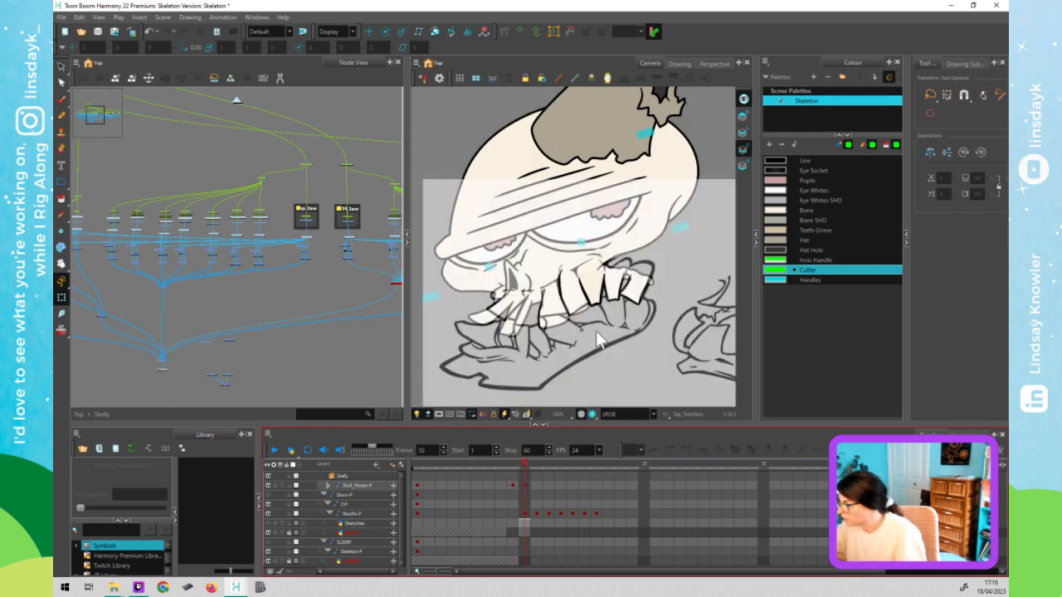
# - Disable the row of nodes feeding the individual top teeth into their composite
pyautogui.click(633, 308)
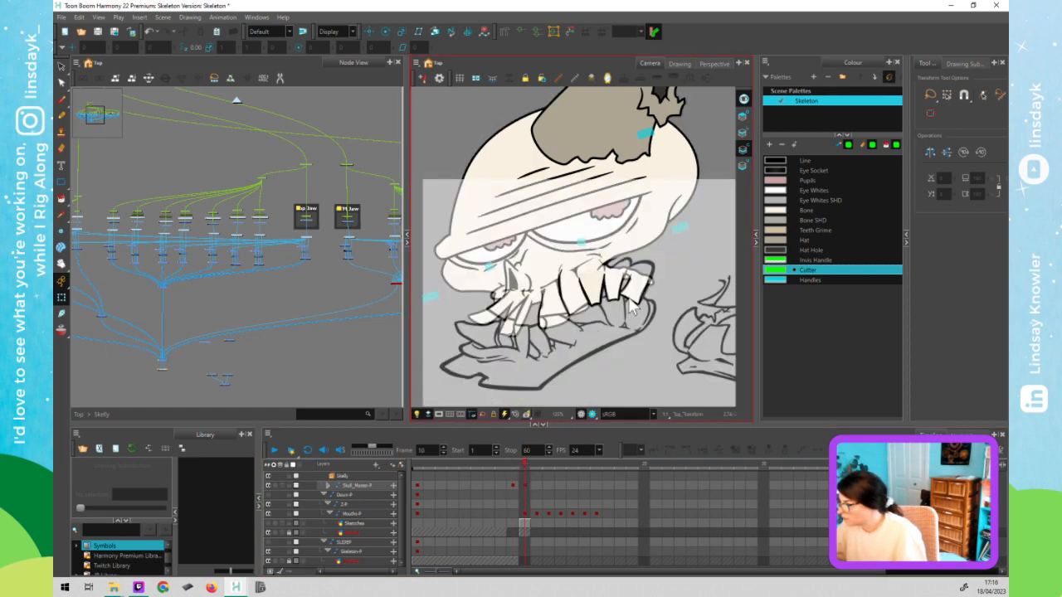
pyautogui.click(313, 292)
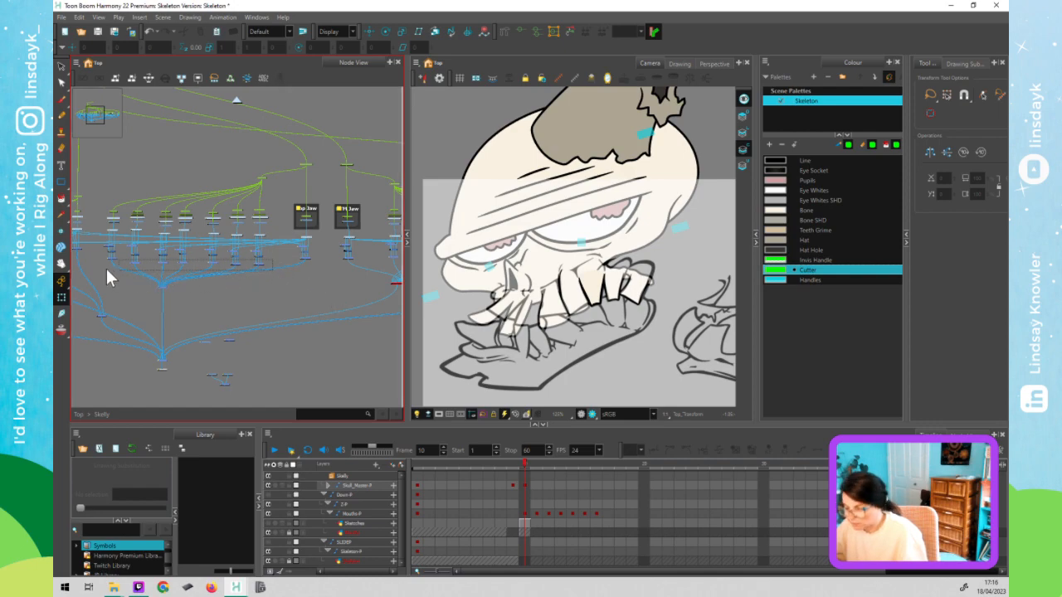
pyautogui.moveTo(104, 266); pyautogui.dragTo(104, 266)
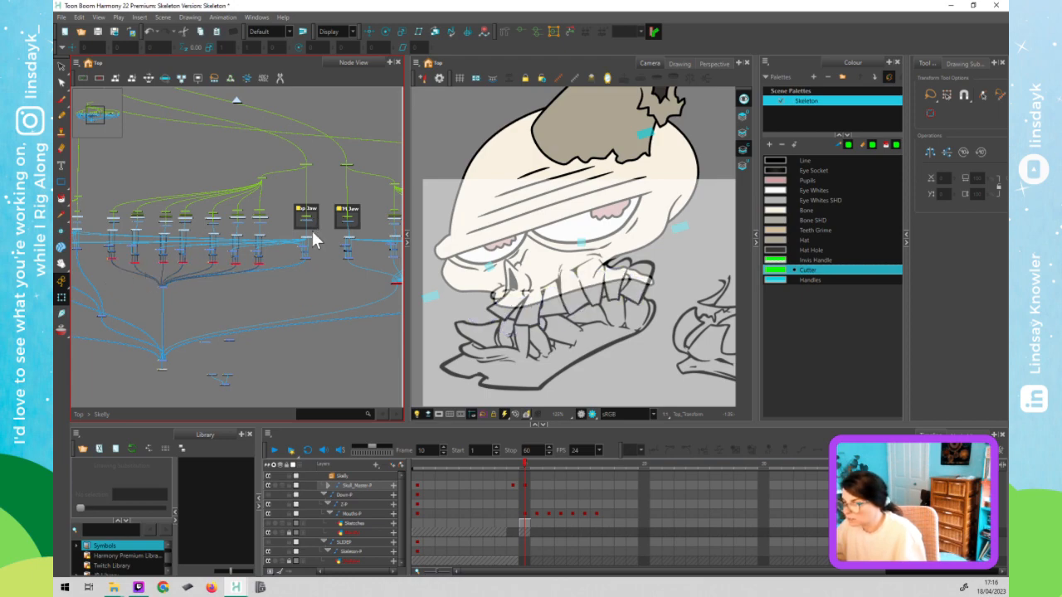
# - Lower the Top_JawBone drawing node inside its backdrop and move the jaw bone artwork clear below the mouth reference
pyautogui.scroll(5, 311, 227)
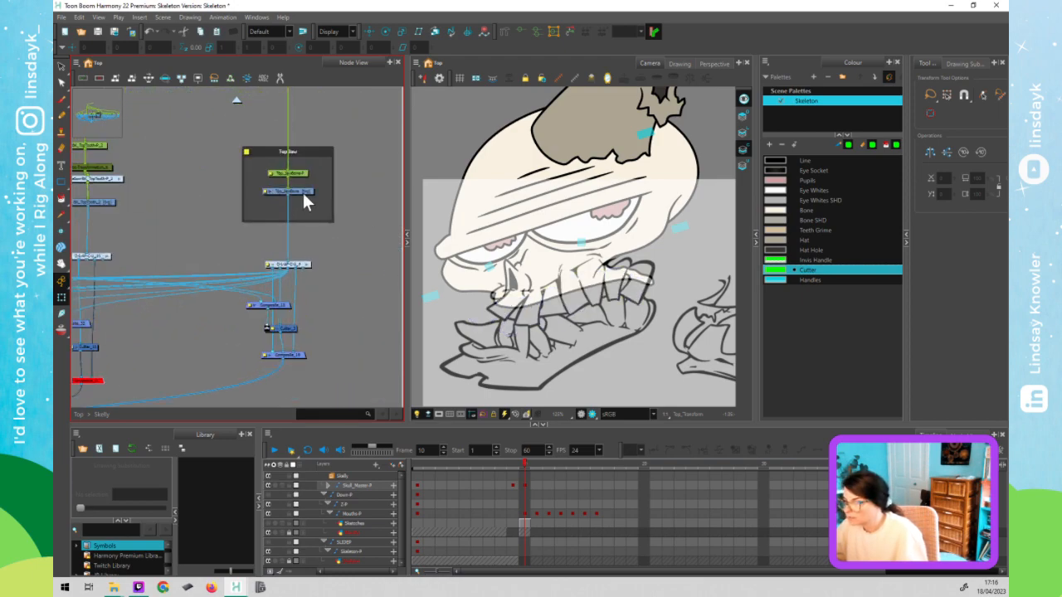
pyautogui.moveTo(301, 190); pyautogui.dragTo(302, 204)
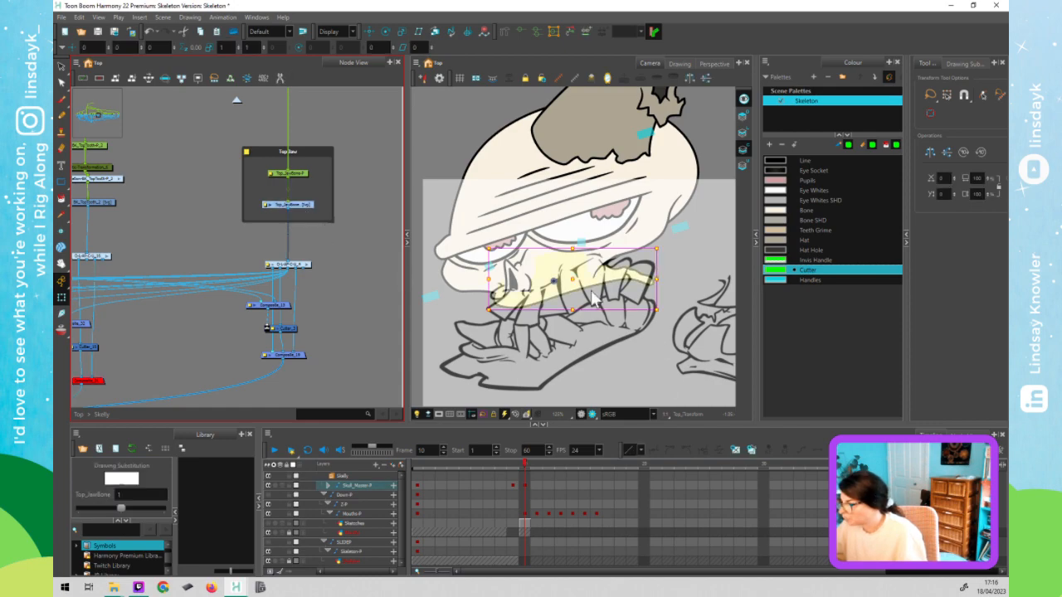
pyautogui.moveTo(565, 274); pyautogui.dragTo(597, 391)
pyautogui.scroll(-2, 593, 339)
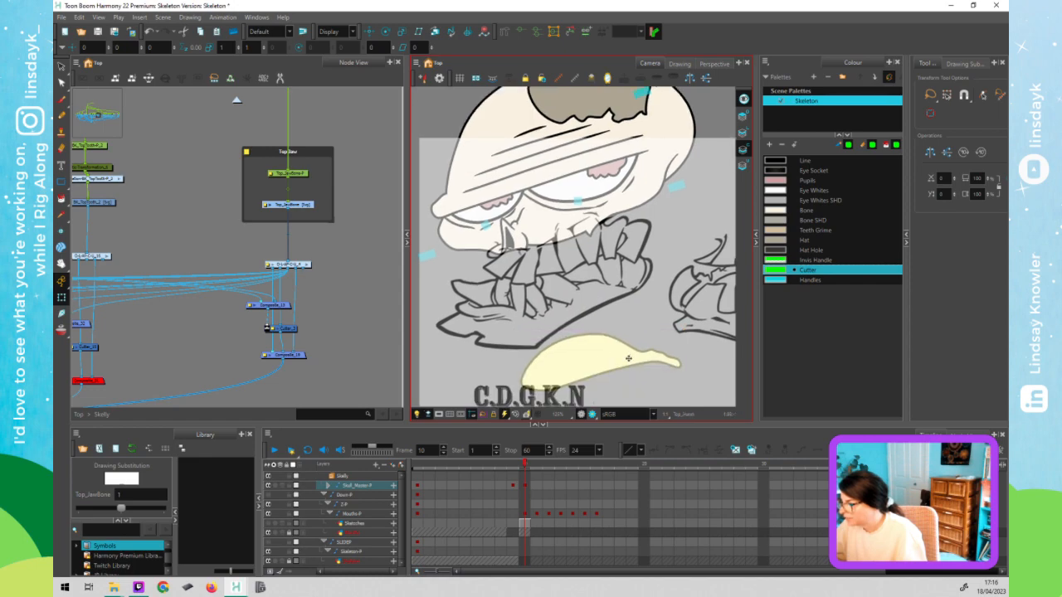
# - Build a curve deformer on the top jaw bone from its upper edge around the blunt front end and along the lower edge to the narrow tip
pyautogui.click(644, 352)
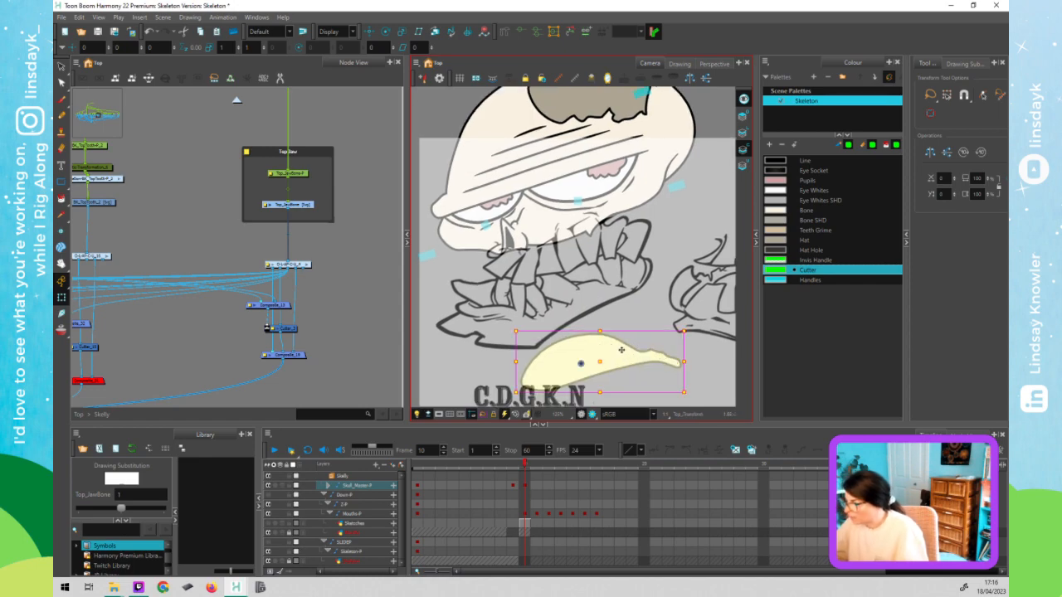
pyautogui.scroll(-1, 669, 348)
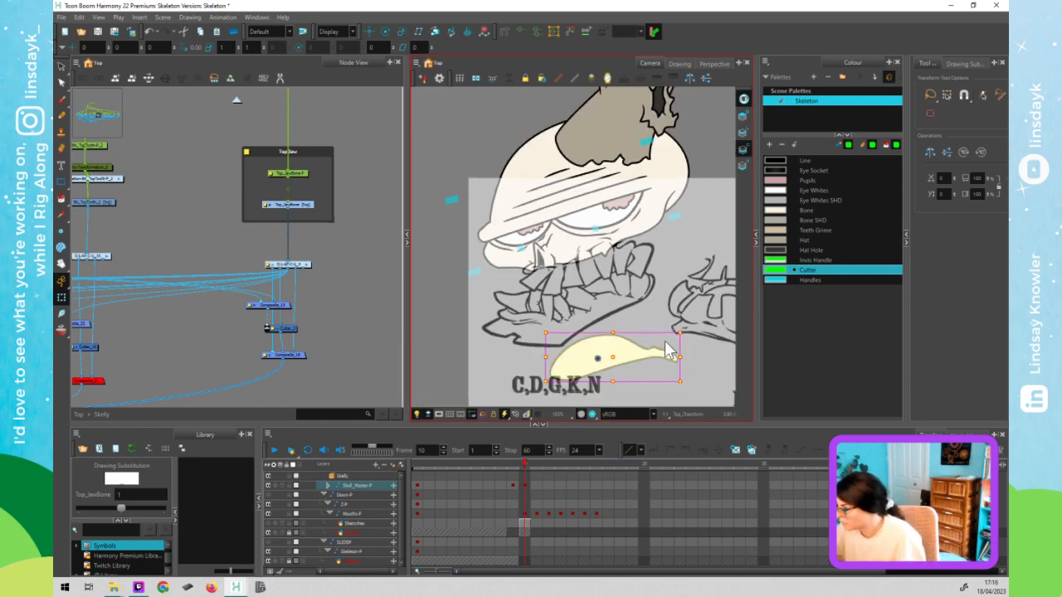
pyautogui.scroll(-1, 668, 350)
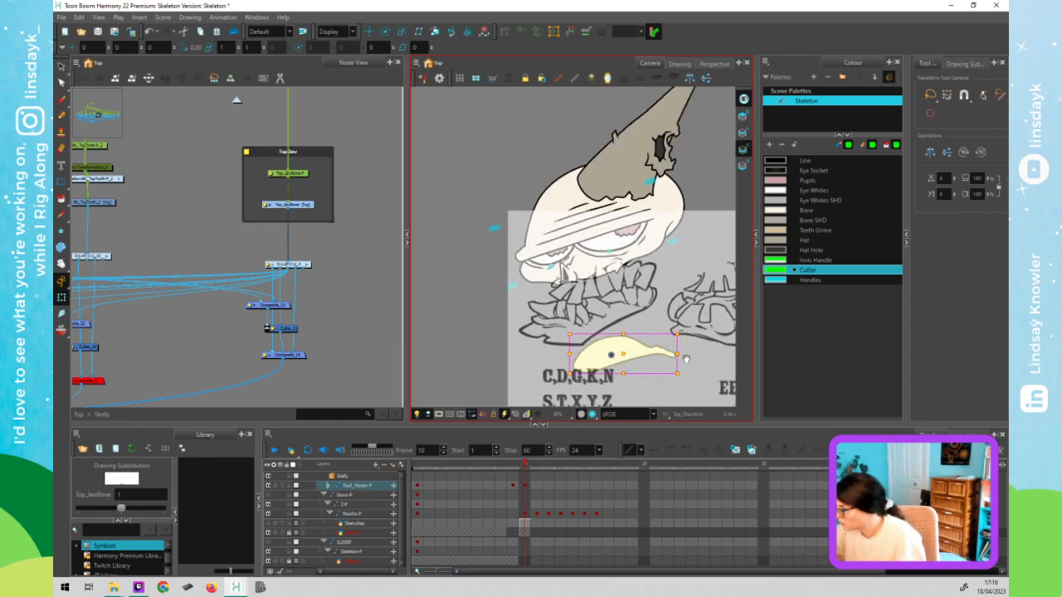
pyautogui.moveTo(635, 356)
pyautogui.mouseDown()
pyautogui.moveTo(377, 342)
pyautogui.moveTo(625, 354)
pyautogui.mouseUp()
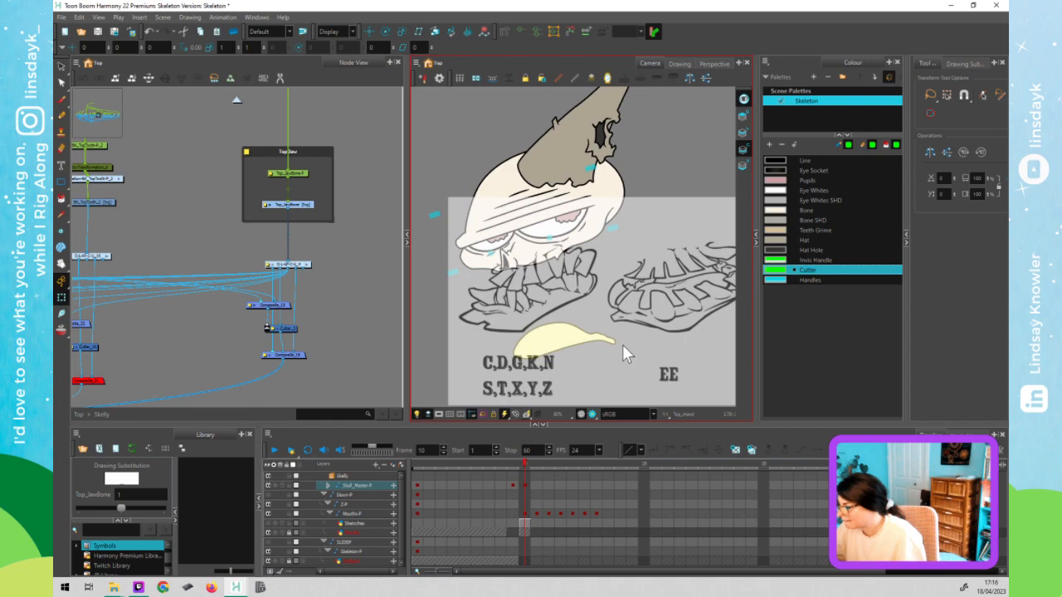
pyautogui.click(576, 341)
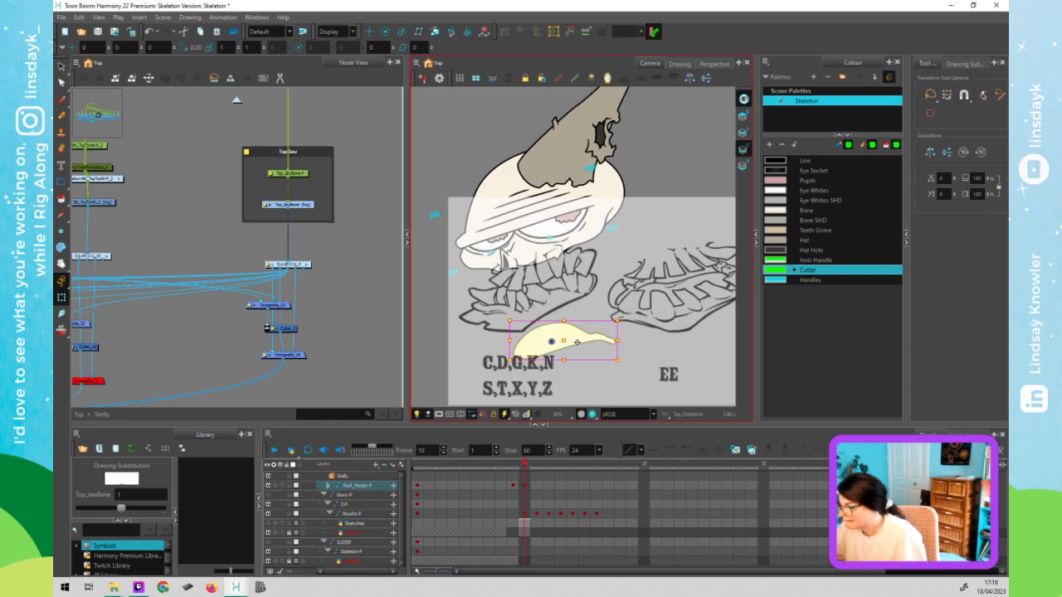
pyautogui.click(499, 31)
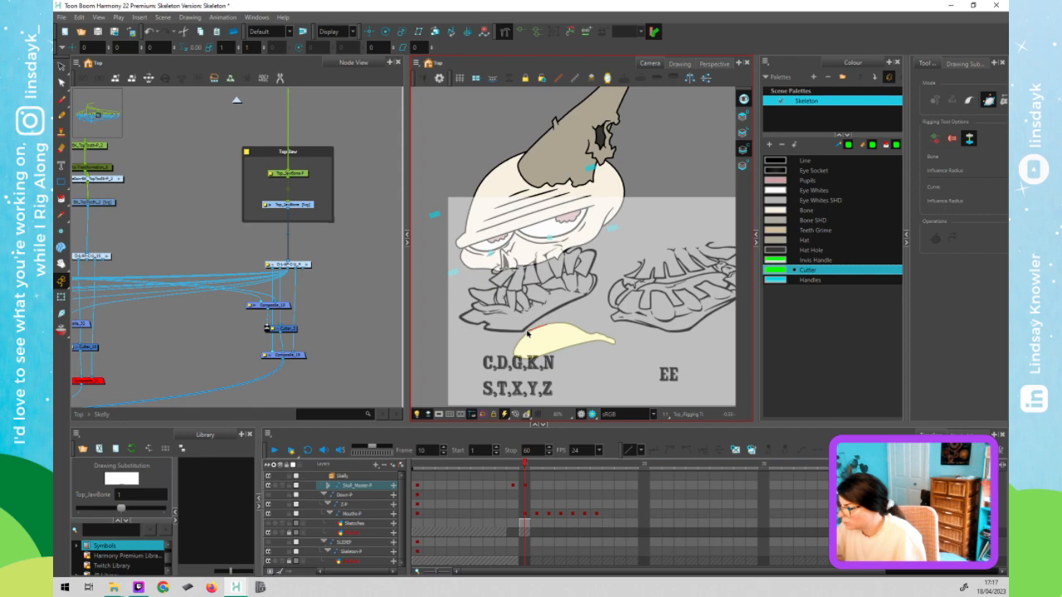
pyautogui.moveTo(526, 331); pyautogui.dragTo(526, 331)
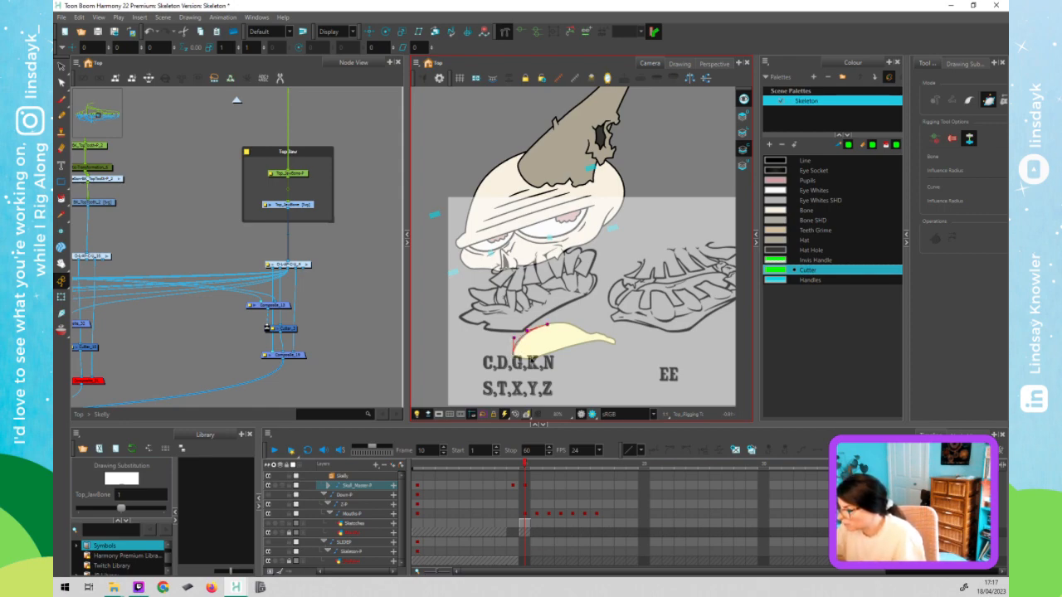
pyautogui.click(512, 355)
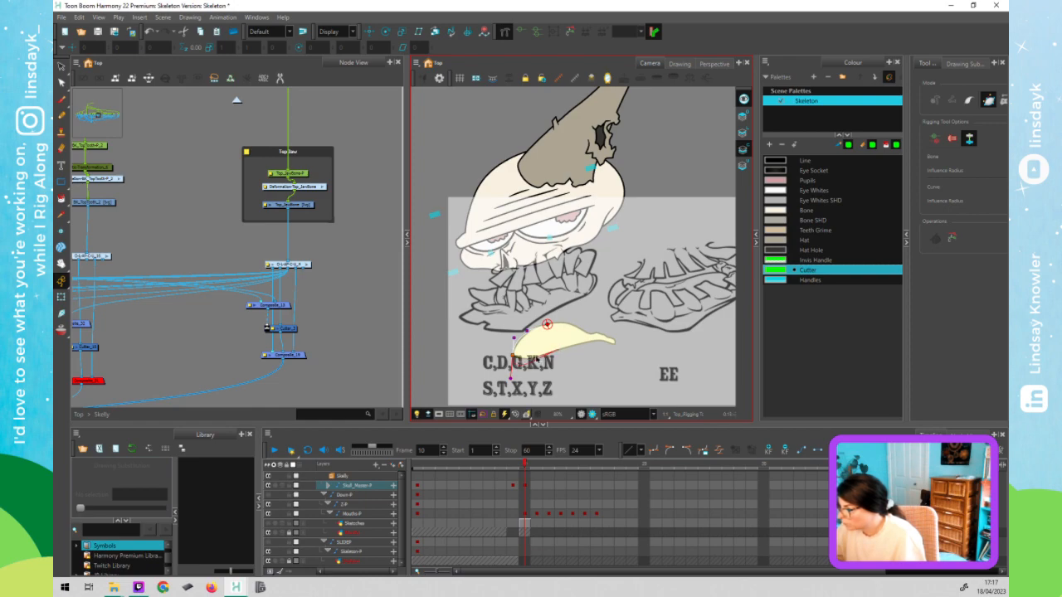
pyautogui.click(615, 340)
pyautogui.moveTo(614, 344); pyautogui.dragTo(602, 340)
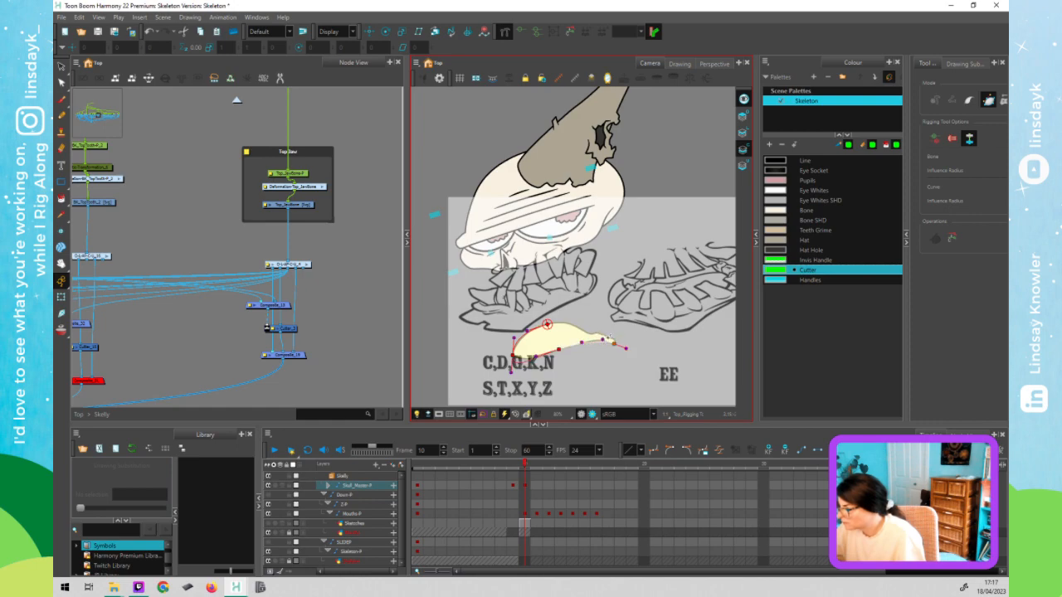
# - Continue the jaw bone deformer around the narrow tip and back along the upper edge, closing the curve at its starting point
pyautogui.scroll(5, 610, 339)
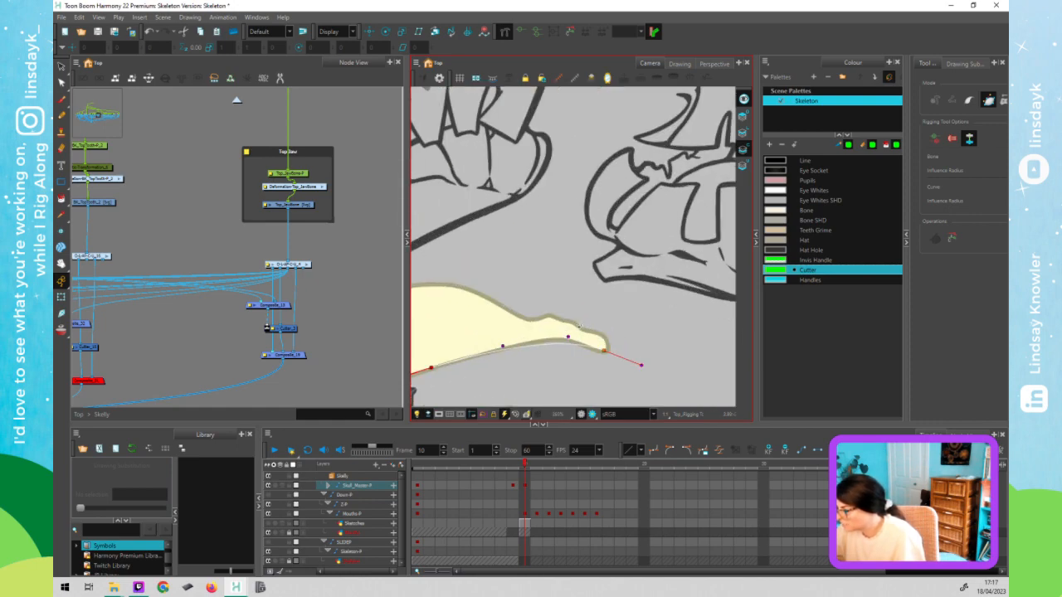
pyautogui.moveTo(584, 331); pyautogui.dragTo(608, 335)
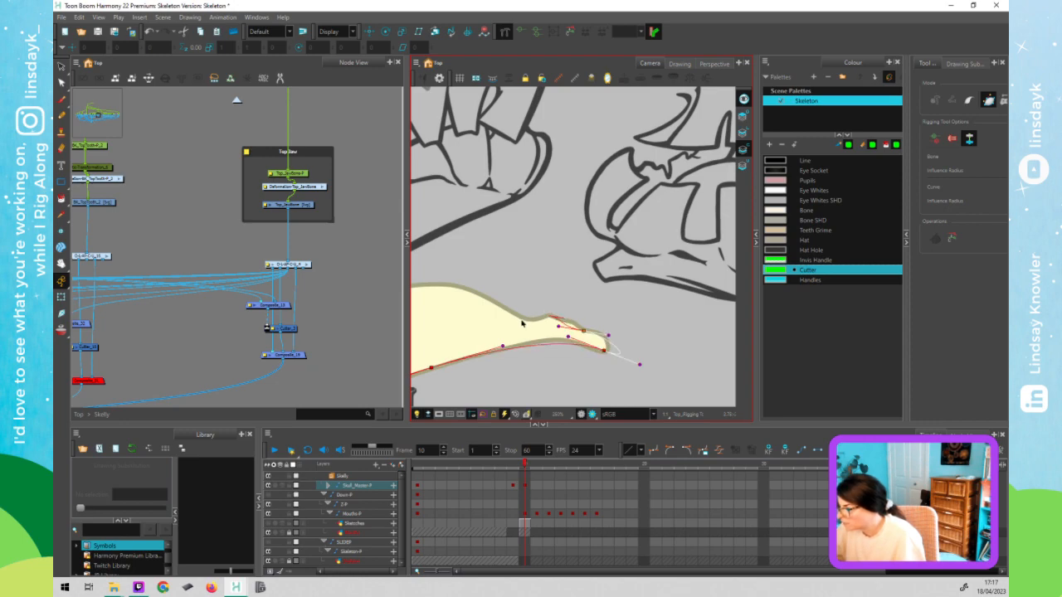
pyautogui.scroll(-2, 538, 322)
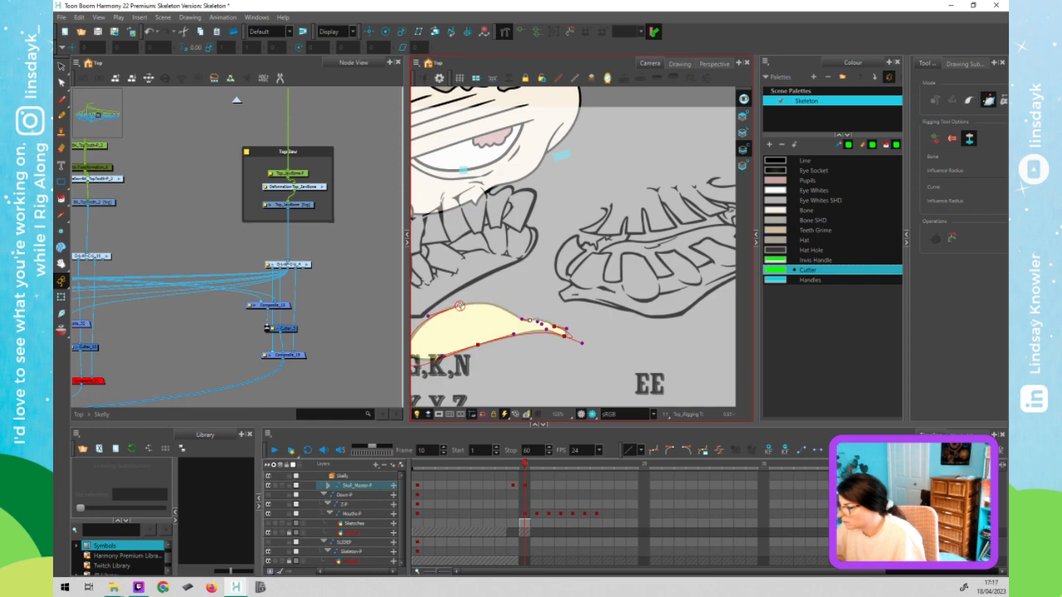
pyautogui.moveTo(479, 304); pyautogui.dragTo(490, 296)
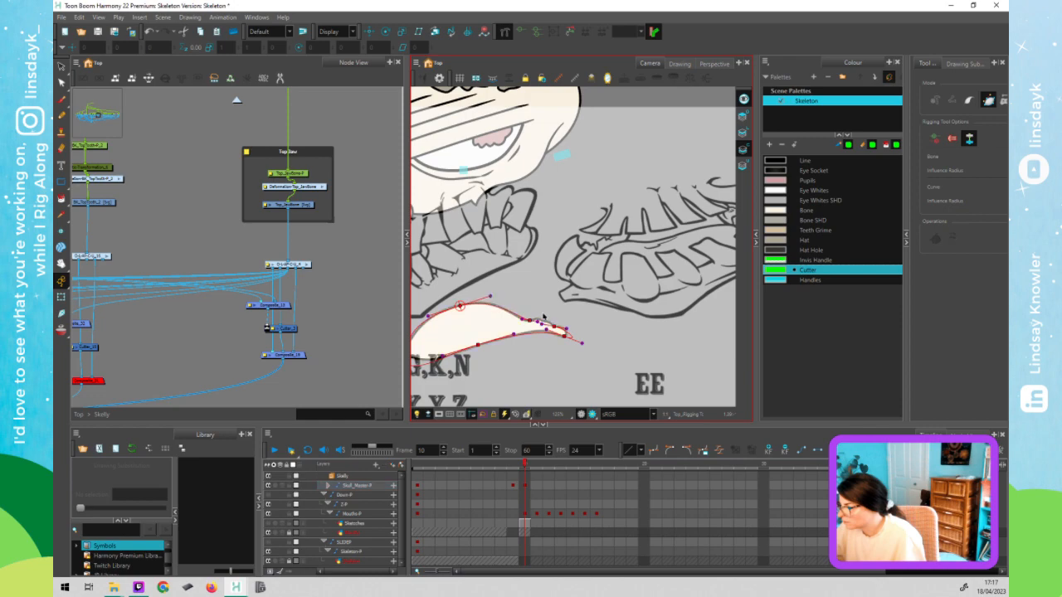
# - Adjust the deformer's points and handles around the narrow tip of the jaw bone to follow its outline
pyautogui.scroll(4, 543, 330)
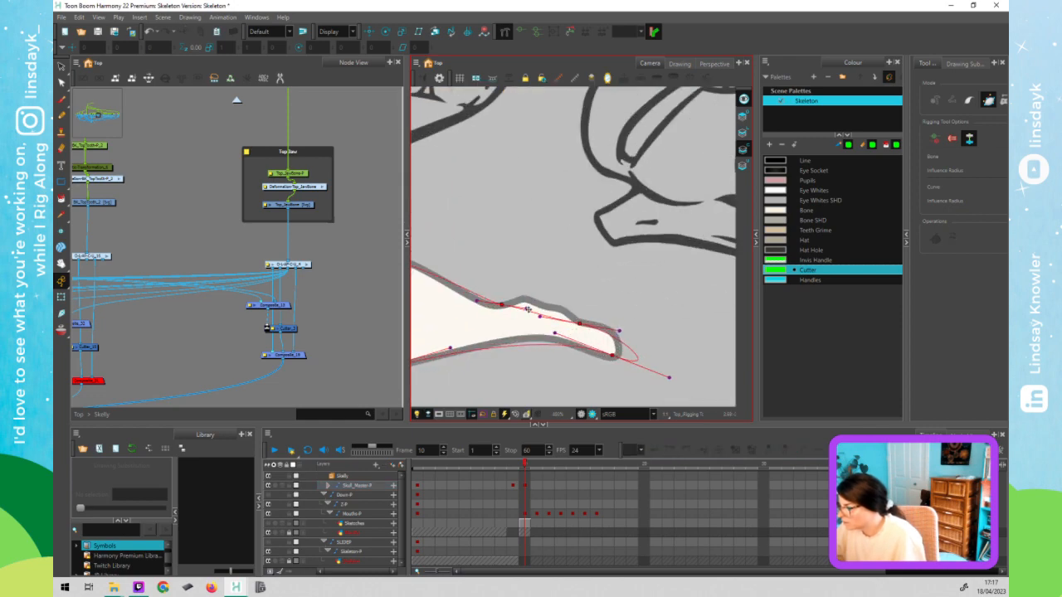
pyautogui.moveTo(528, 308); pyautogui.dragTo(545, 299)
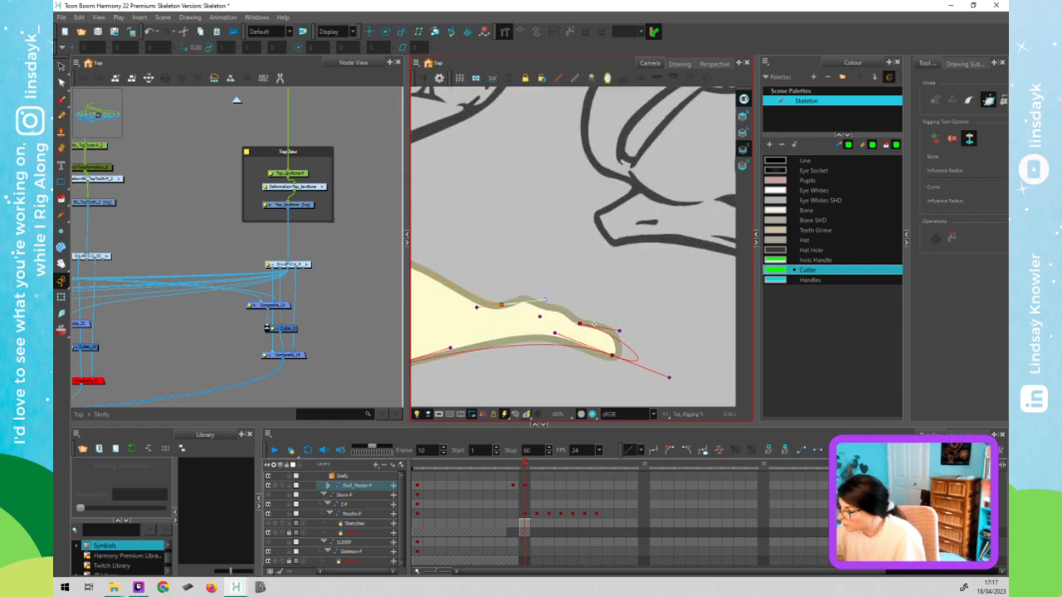
pyautogui.moveTo(620, 331); pyautogui.dragTo(606, 335)
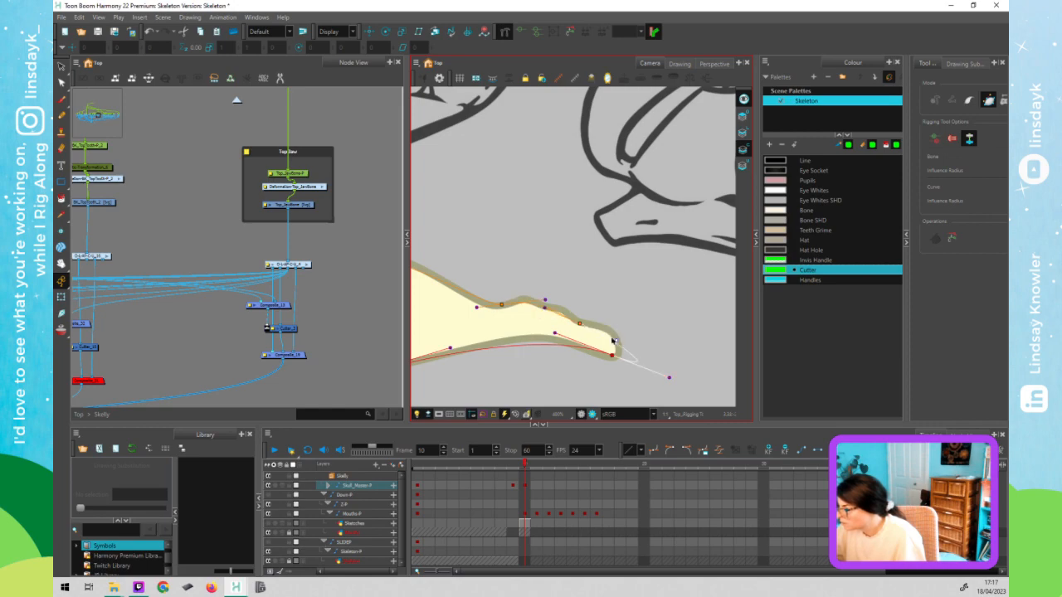
pyautogui.moveTo(670, 378); pyautogui.dragTo(639, 283)
pyautogui.click(610, 356)
# - Reposition the deformer point at the jaw bone's blunt front end and shorten its handles to follow the rounded outline
pyautogui.scroll(-2, 579, 363)
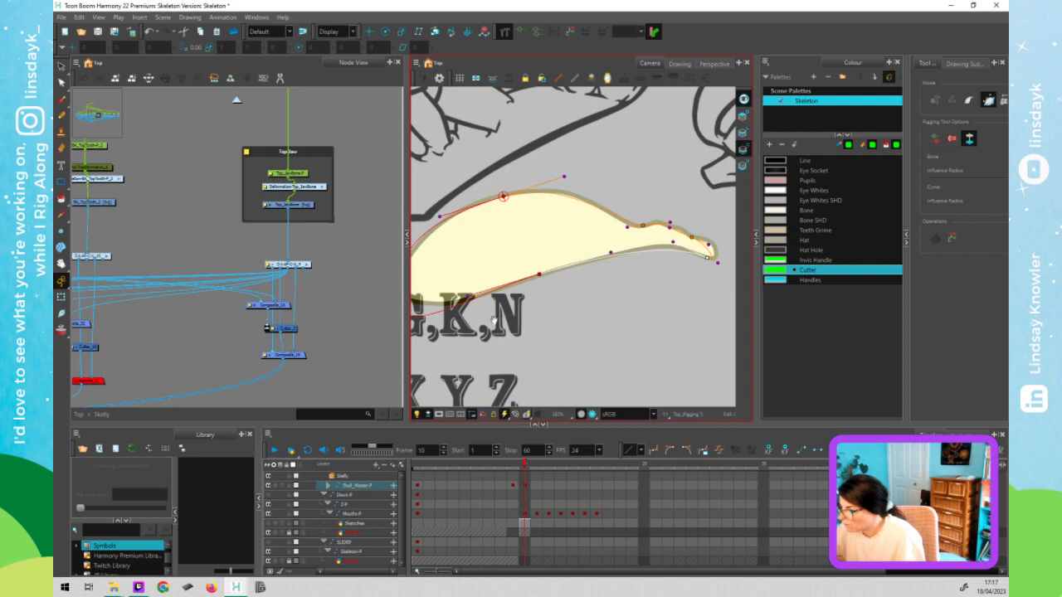
pyautogui.moveTo(494, 320); pyautogui.dragTo(589, 306)
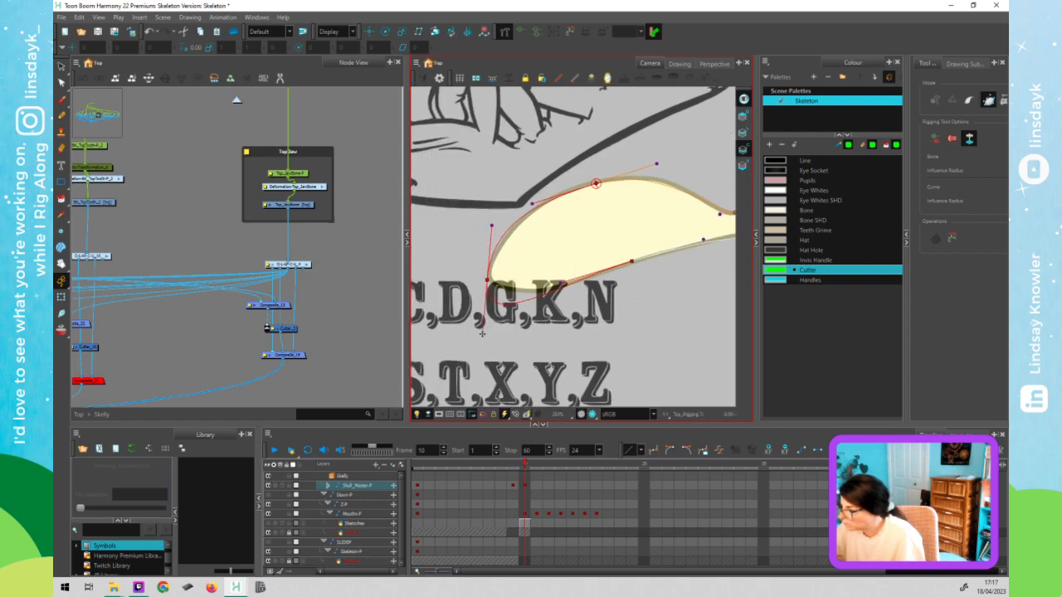
pyautogui.moveTo(482, 334); pyautogui.dragTo(489, 282)
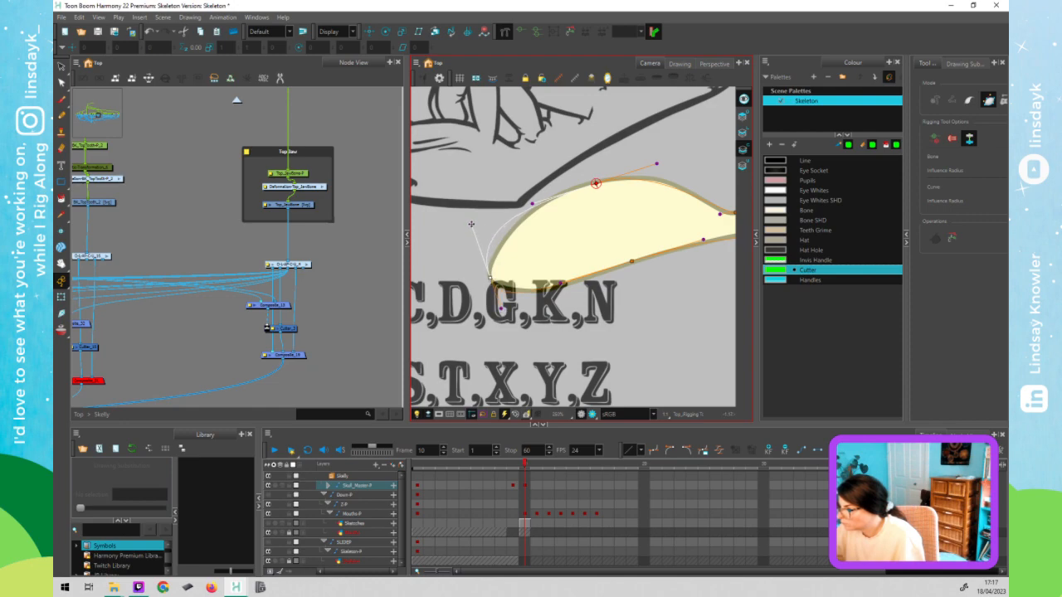
pyautogui.moveTo(471, 224); pyautogui.dragTo(480, 245)
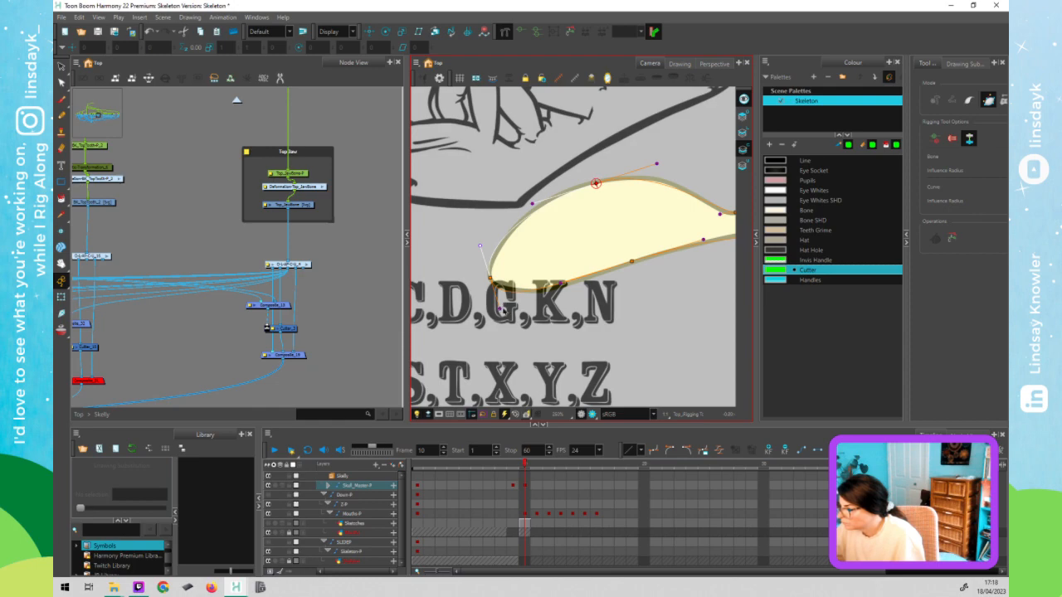
pyautogui.moveTo(501, 310); pyautogui.dragTo(502, 305)
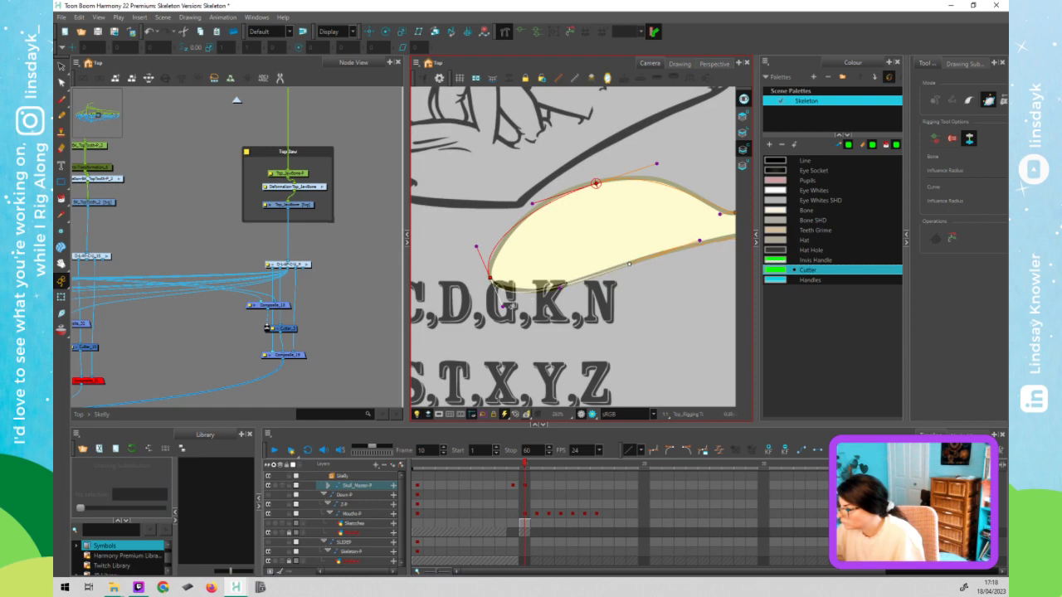
pyautogui.moveTo(491, 280); pyautogui.dragTo(493, 281)
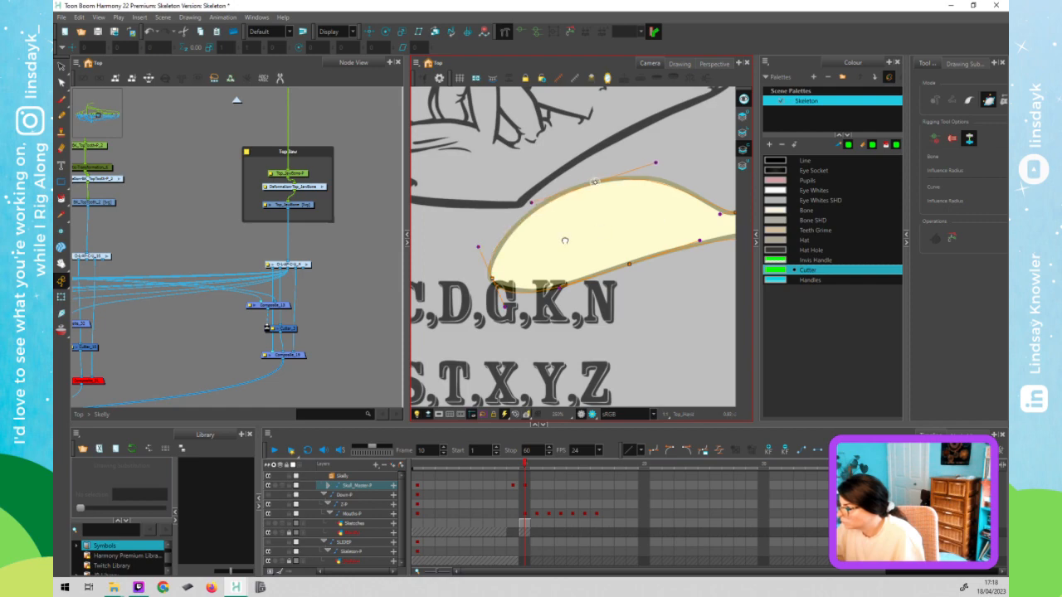
# - Shift the upper deformer point near the jaw bone's narrow tip further towards the end of the tip
pyautogui.hscroll(3, 564, 241)
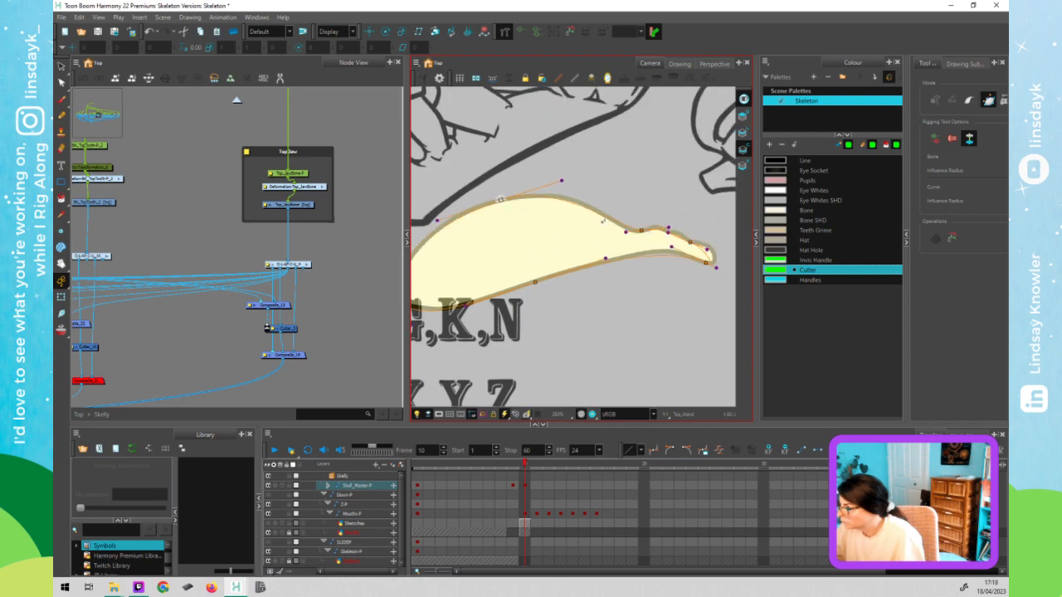
pyautogui.click(693, 243)
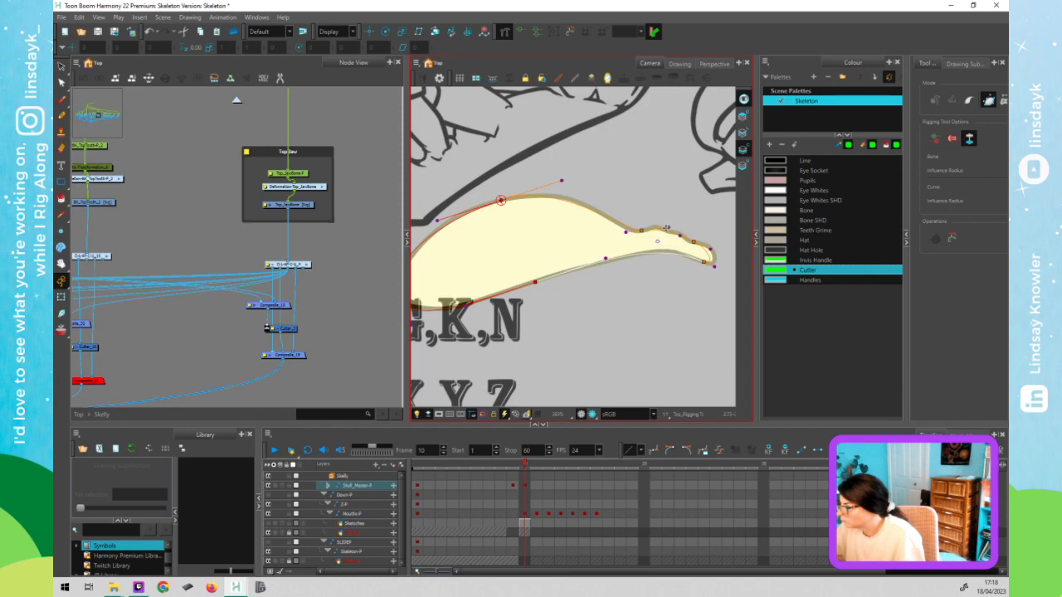
pyautogui.moveTo(694, 241); pyautogui.dragTo(708, 248)
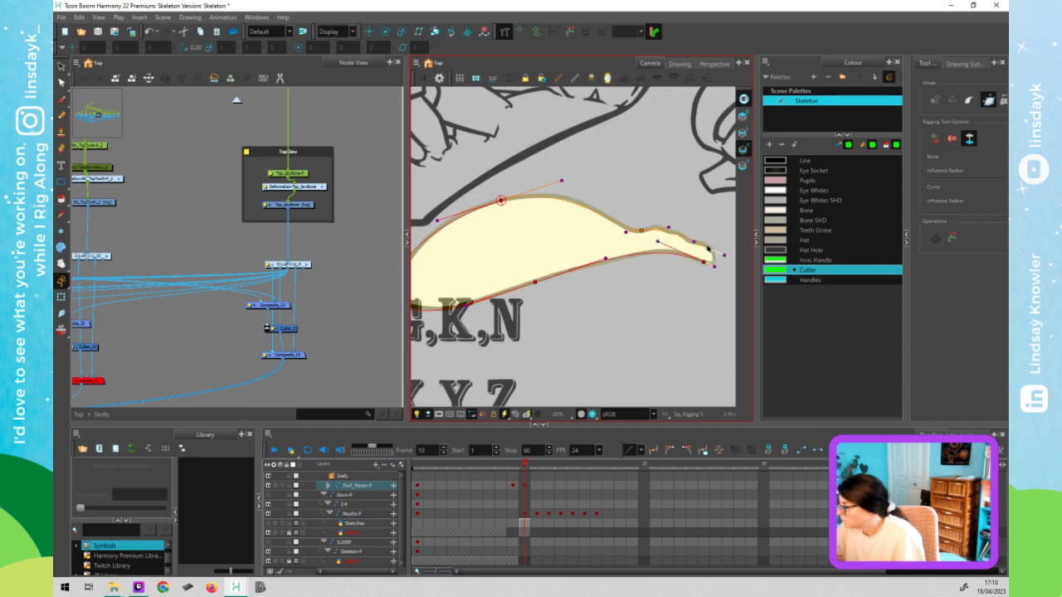
# - Test the jaw bone deformer by pulling the points at its narrow tip with the Transform tool, undoing each move
pyautogui.hotkey('shift', 't')
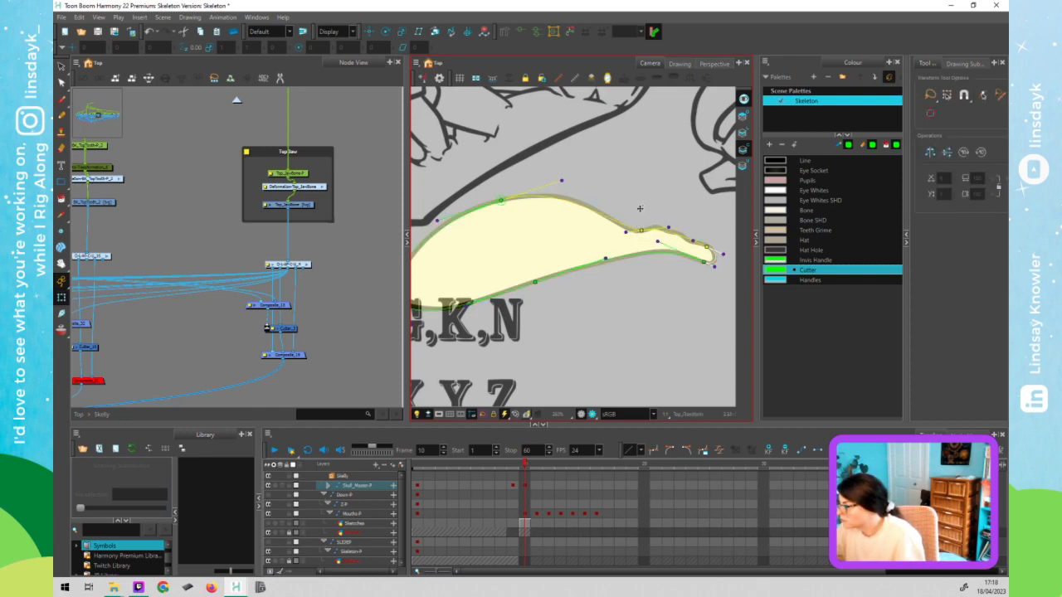
pyautogui.moveTo(643, 230)
pyautogui.mouseDown()
pyautogui.moveTo(641, 208)
pyautogui.moveTo(641, 229)
pyautogui.mouseUp()
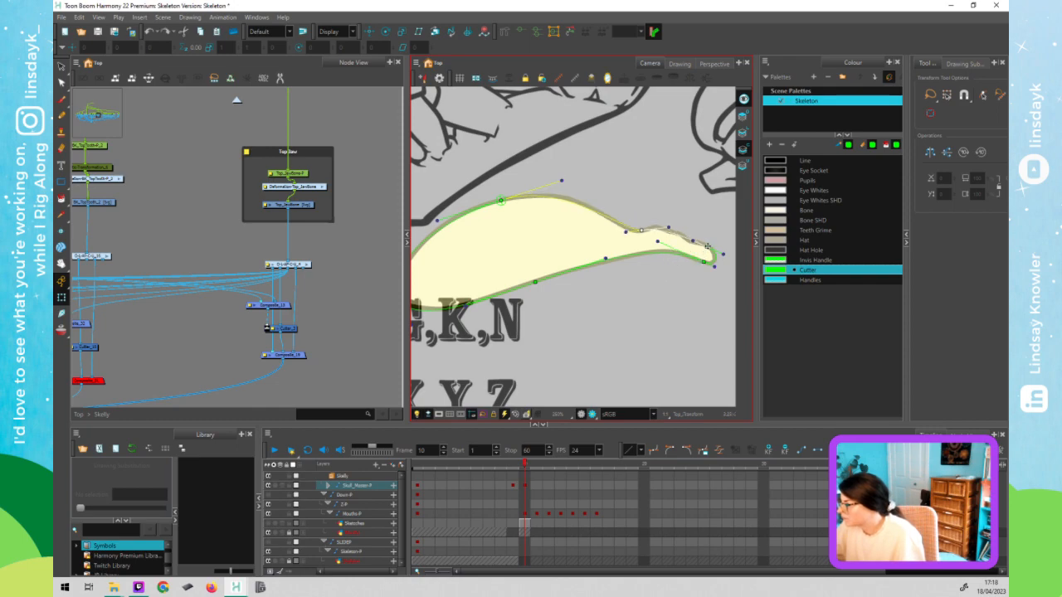
pyautogui.moveTo(707, 247); pyautogui.dragTo(711, 225)
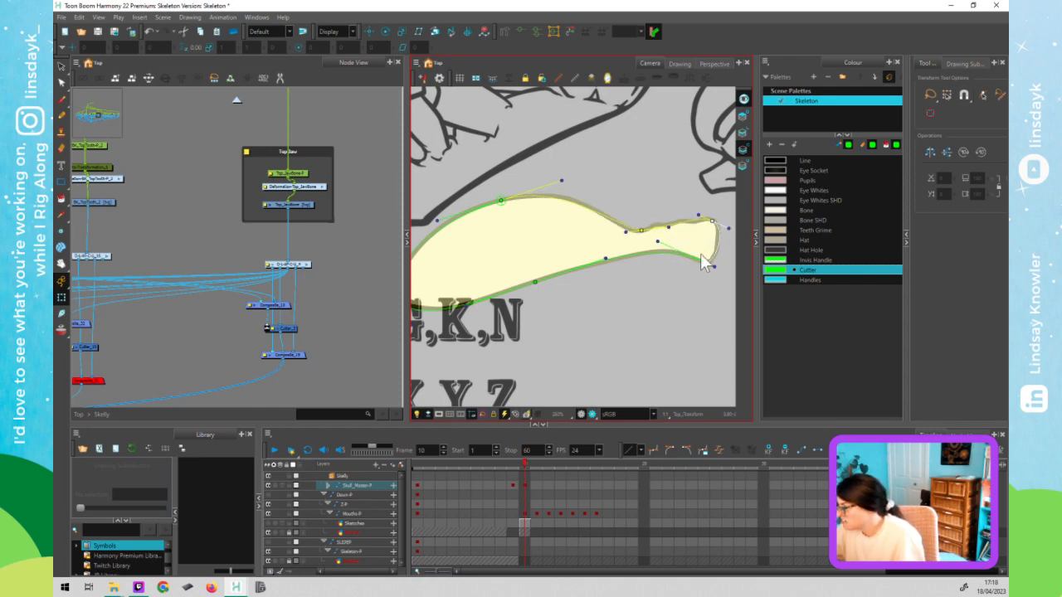
pyautogui.hotkey('ctrl', 'z')
pyautogui.moveTo(705, 261)
pyautogui.mouseDown()
pyautogui.moveTo(698, 284)
pyautogui.moveTo(701, 258)
pyautogui.mouseUp()
pyautogui.hotkey('ctrl', 'z')
# - Centre the jaw bone's deformation node under its peg and reset the Top_JawBone-P peg's transformation to return the artwork to the mouth
pyautogui.scroll(1, 593, 304)
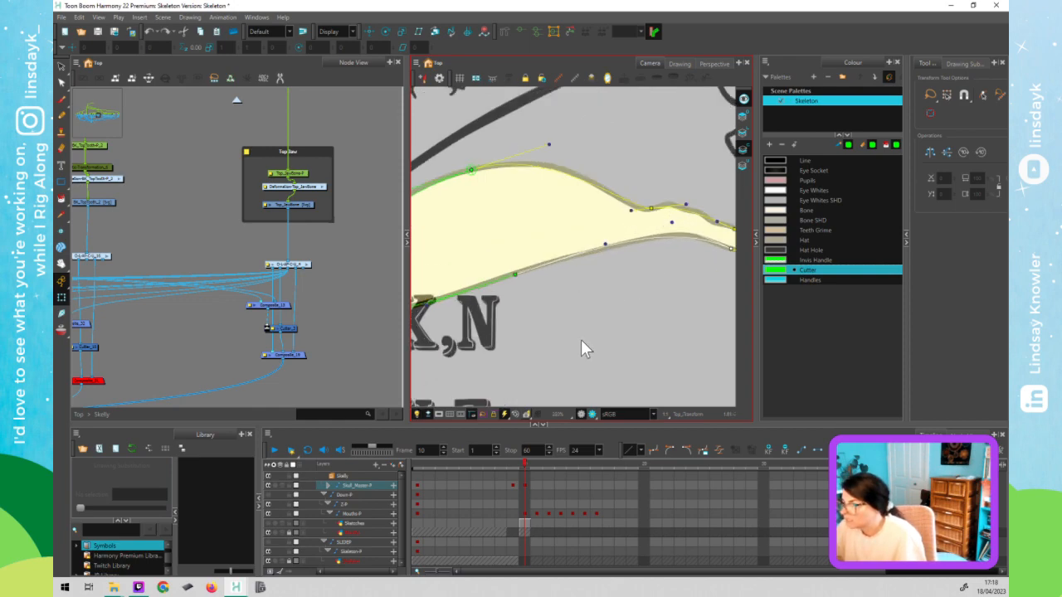
pyautogui.moveTo(305, 189); pyautogui.dragTo(298, 190)
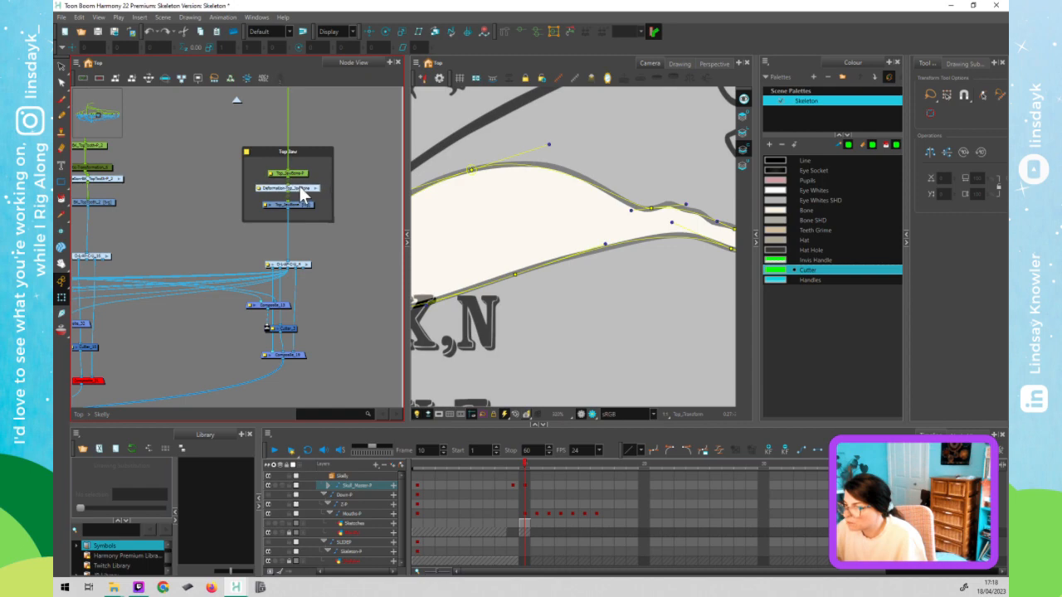
pyautogui.click(300, 174)
pyautogui.press('r')
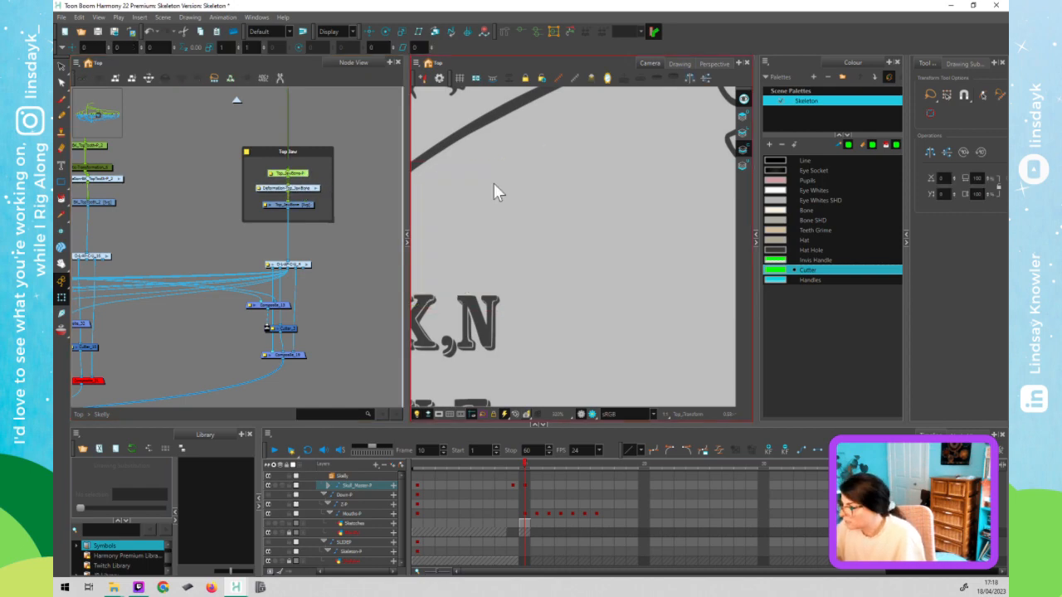
pyautogui.scroll(-1, 494, 183)
pyautogui.scroll(-4, 494, 183)
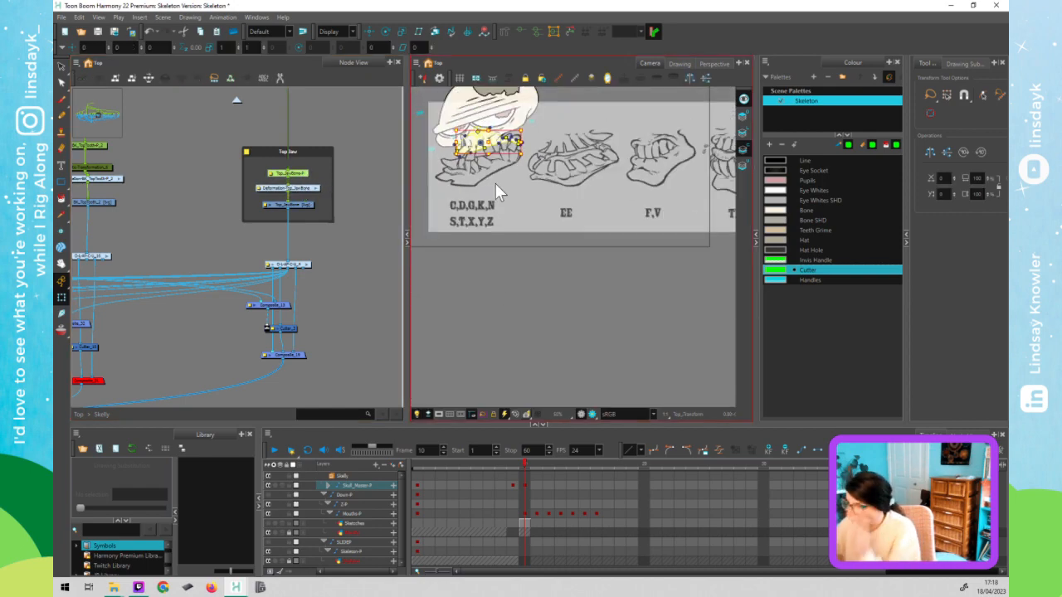
pyautogui.scroll(-3, 489, 232)
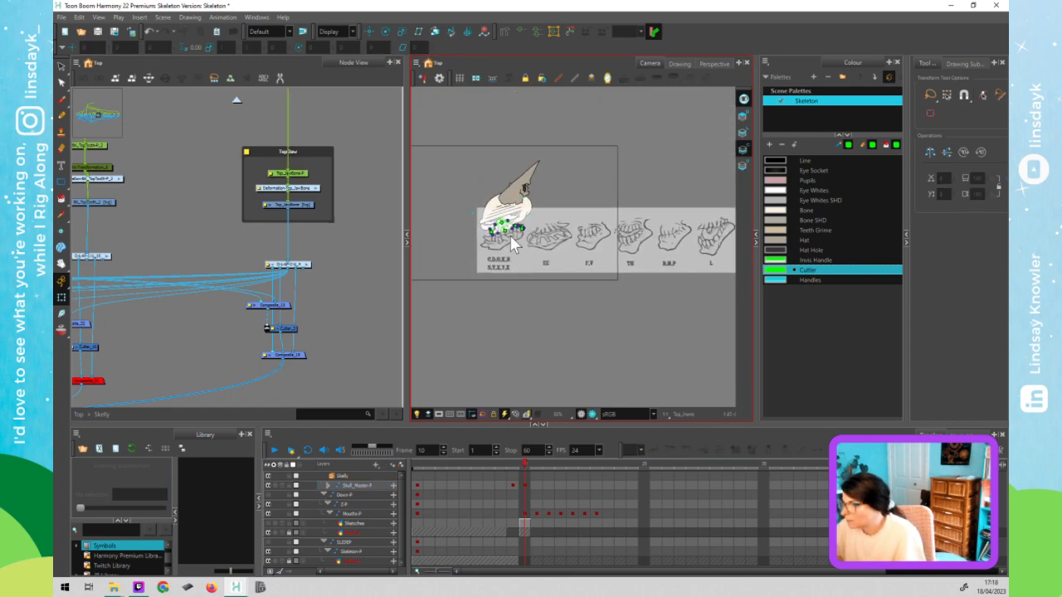
pyautogui.scroll(5, 509, 234)
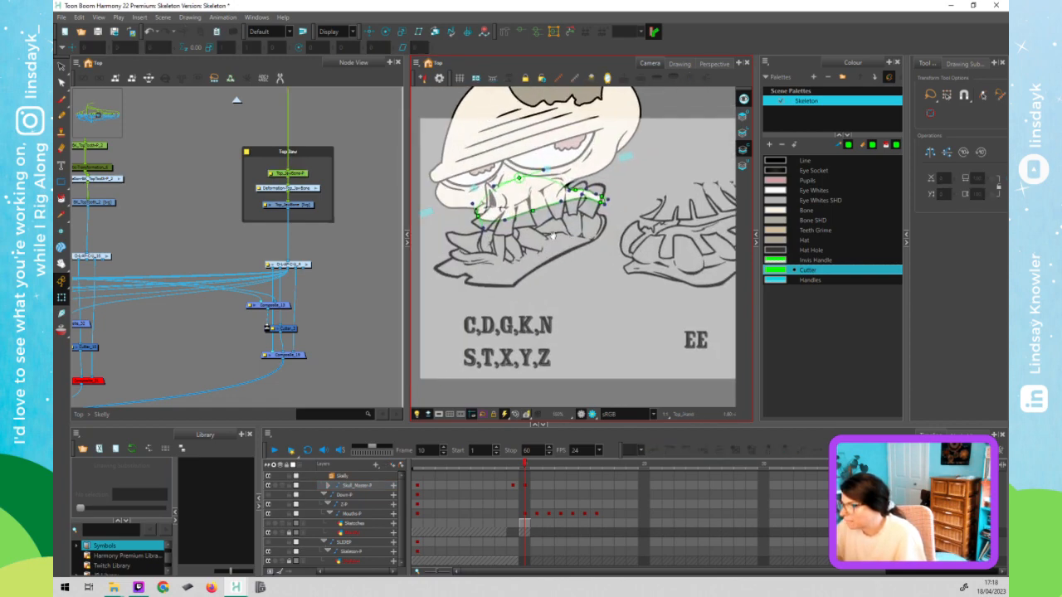
pyautogui.click(517, 462)
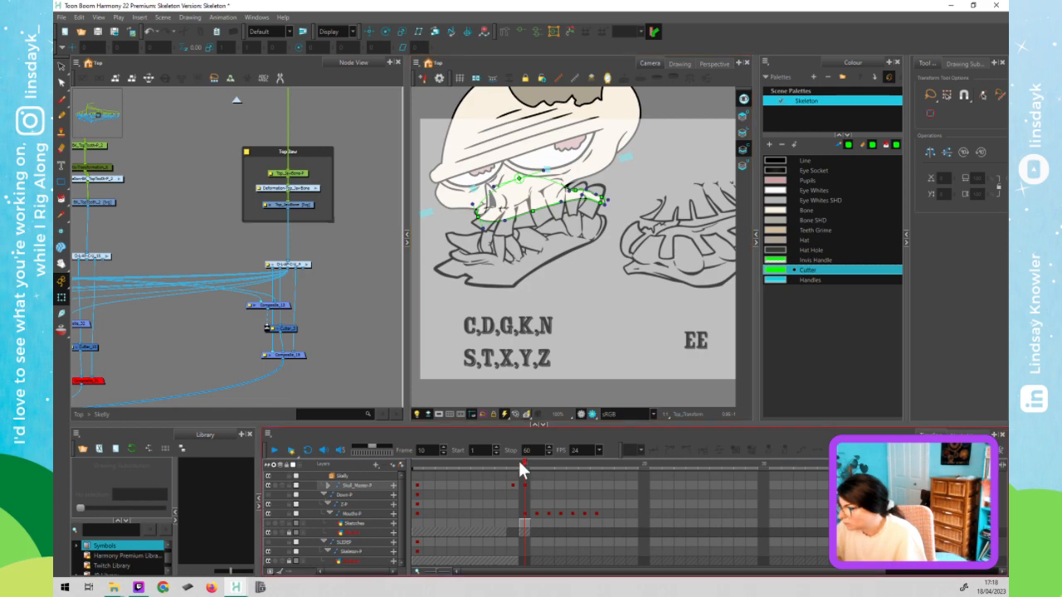
# - Adjust the jaw bone deformer points at the narrow back tip on frame 10 to follow the reference, and deselect the deformer
pyautogui.click(525, 463)
pyautogui.click(601, 200)
pyautogui.click(603, 197)
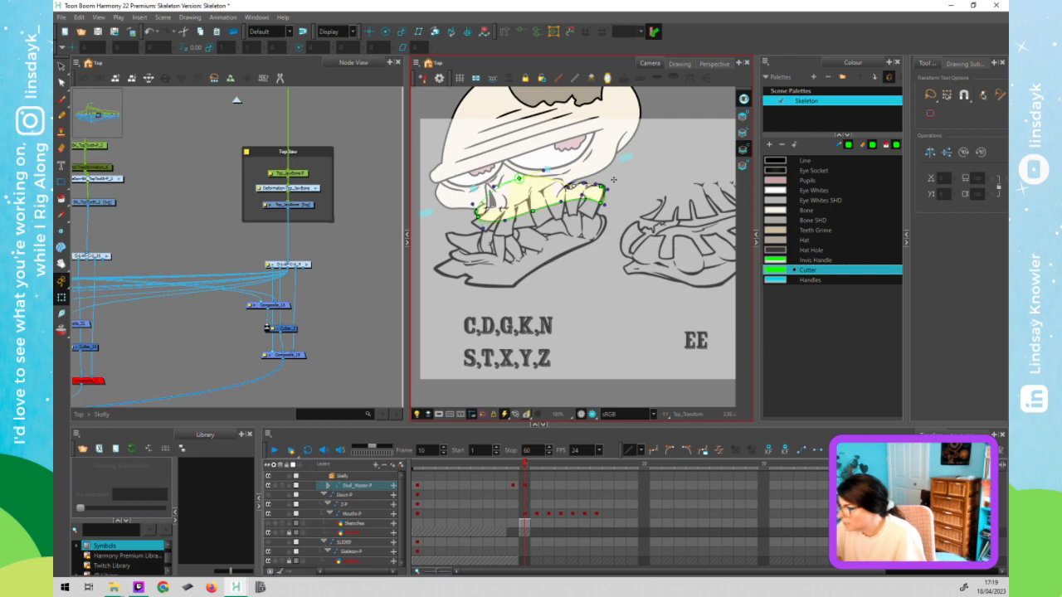
pyautogui.click(621, 261)
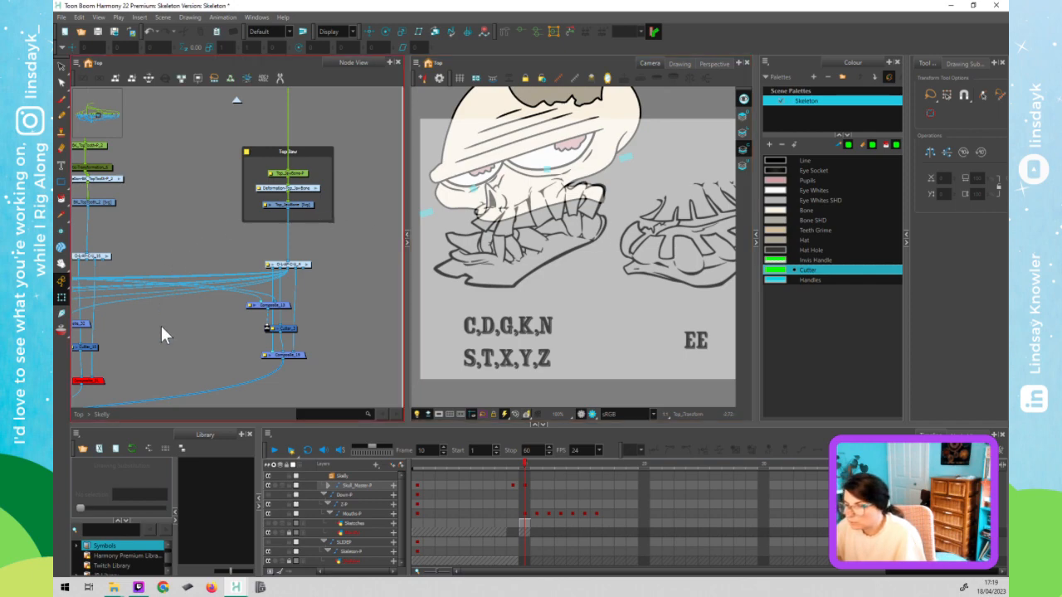
# - Enable the disabled nodes at the bottom of each tooth column in the node network to show the teeth
pyautogui.scroll(-3, 162, 322)
pyautogui.scroll(-2, 173, 326)
pyautogui.moveTo(155, 352); pyautogui.dragTo(254, 286)
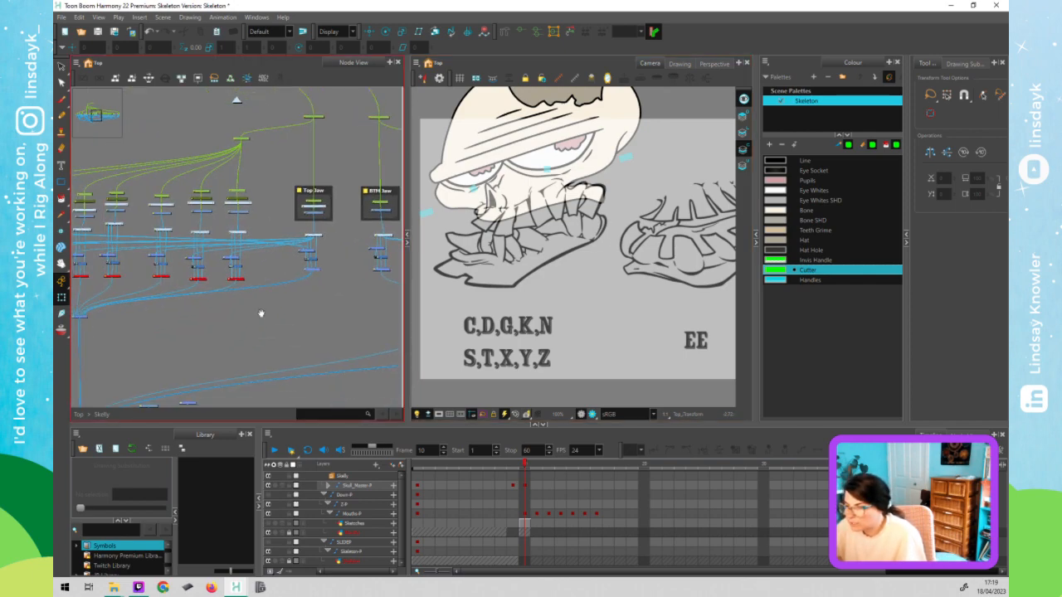
pyautogui.moveTo(146, 244); pyautogui.dragTo(317, 237)
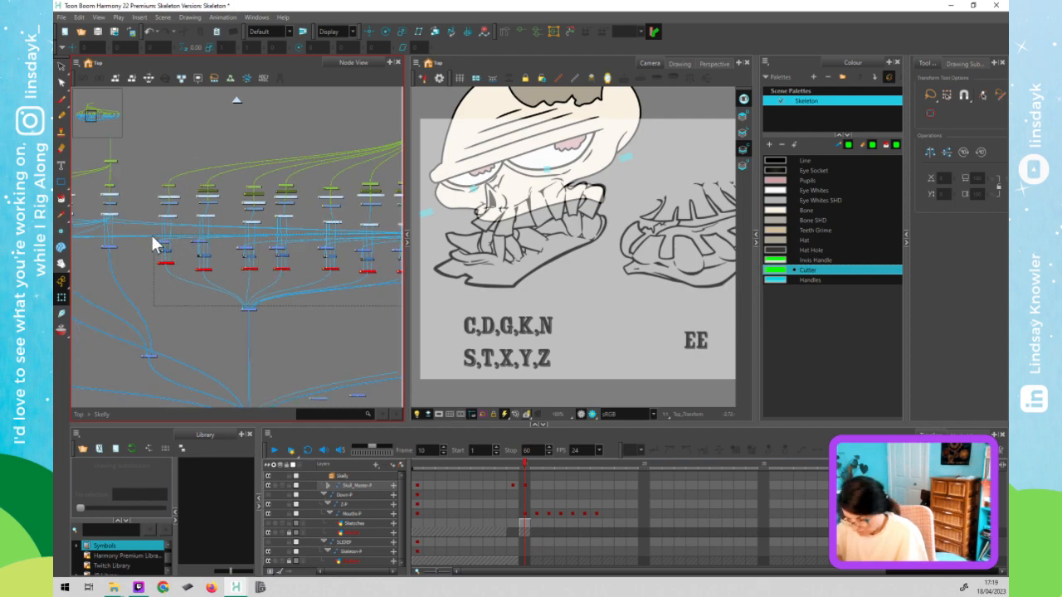
pyautogui.moveTo(152, 236); pyautogui.dragTo(152, 236)
pyautogui.press('a')
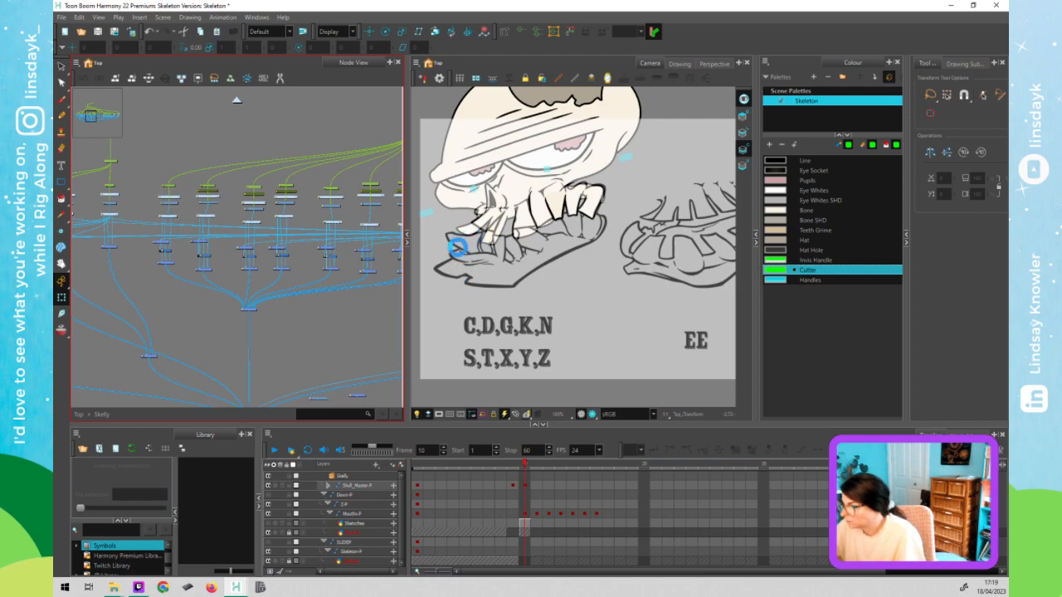
# - Add a keyframe at frame 20 on the Skull_Master-P layer
pyautogui.scroll(2, 528, 418)
pyautogui.click(524, 495)
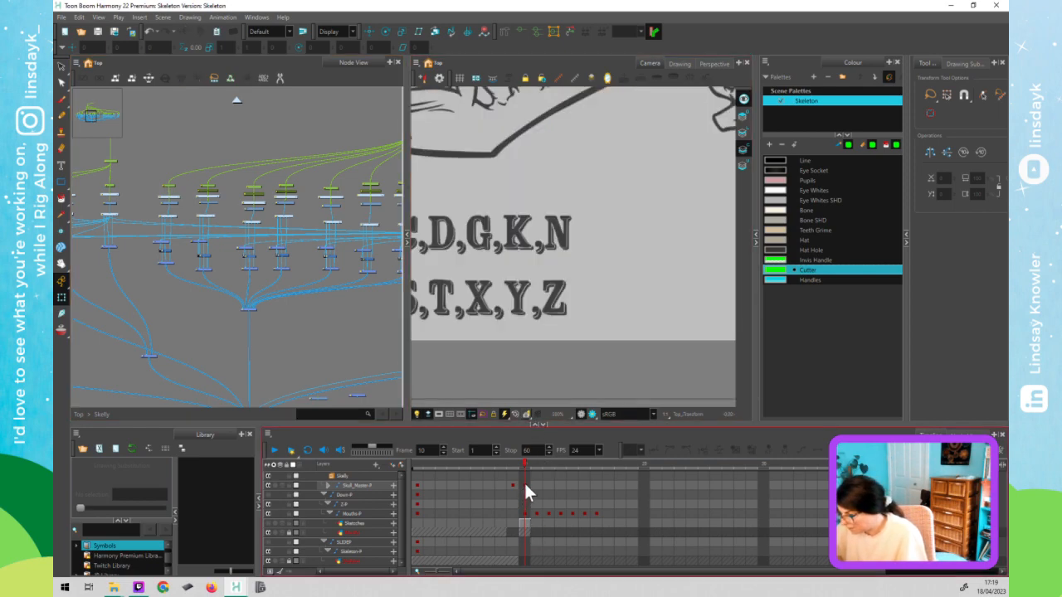
pyautogui.click(524, 486)
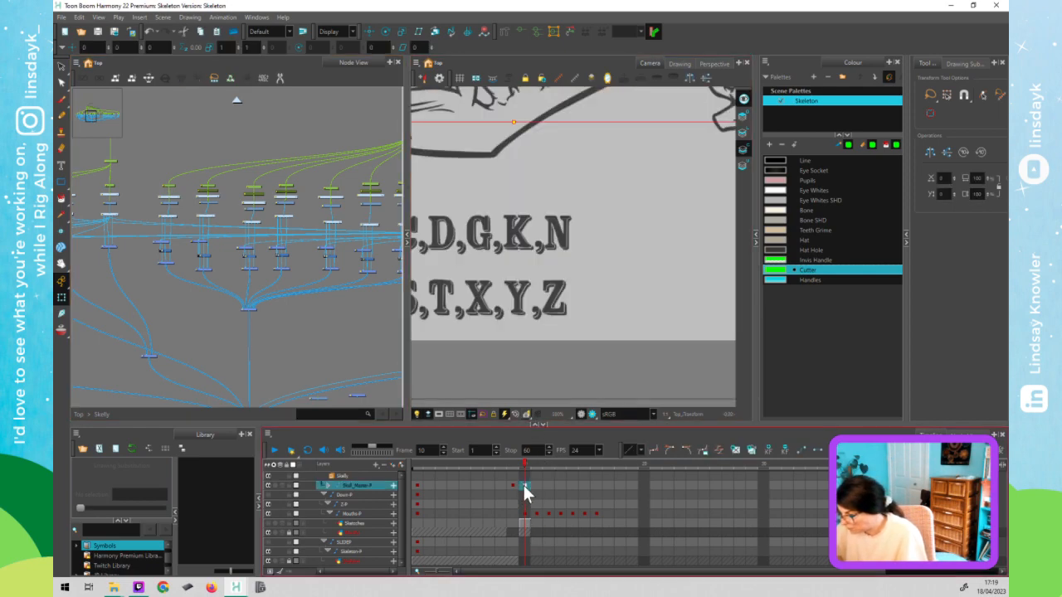
pyautogui.click(645, 486)
pyautogui.press('F6')
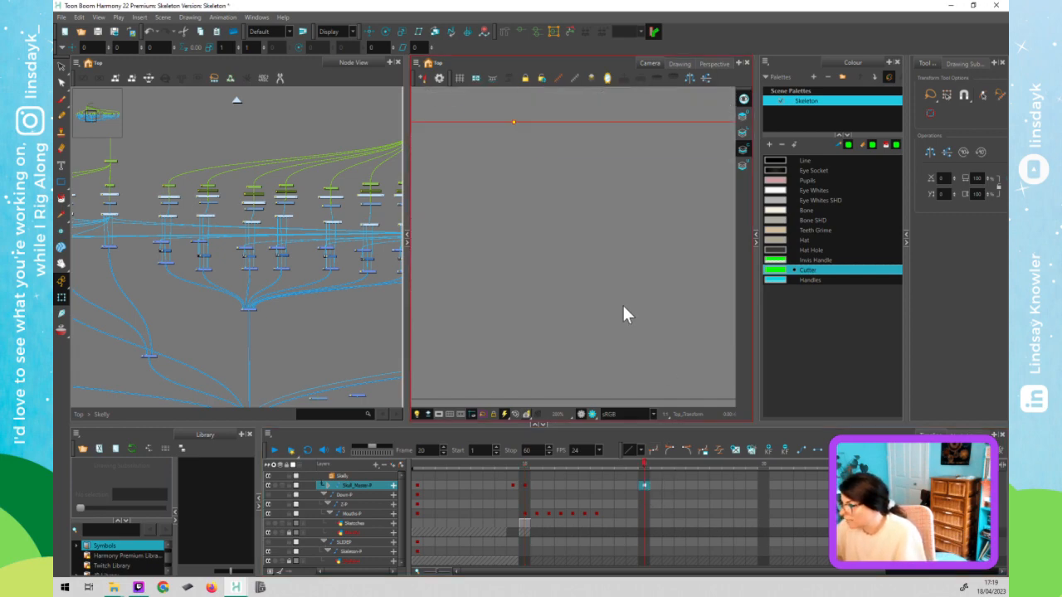
pyautogui.press('2')
pyautogui.press('2')
pyautogui.press('space')
pyautogui.moveTo(579, 320); pyautogui.dragTo(578, 367)
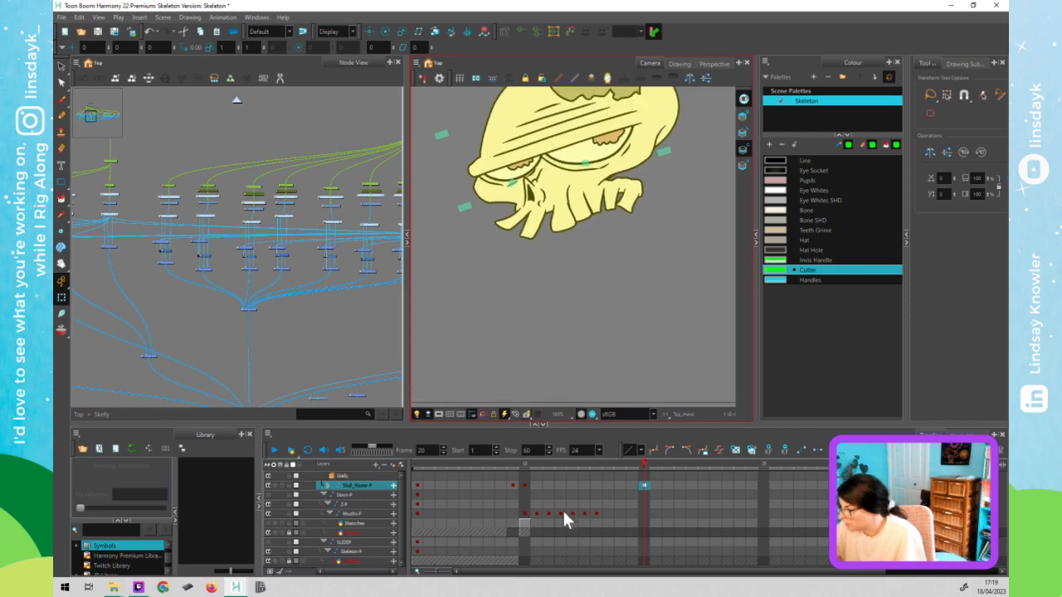
# - Move the Skull_Master-P keyframe just before frame 10 to frame 7
pyautogui.click(523, 486)
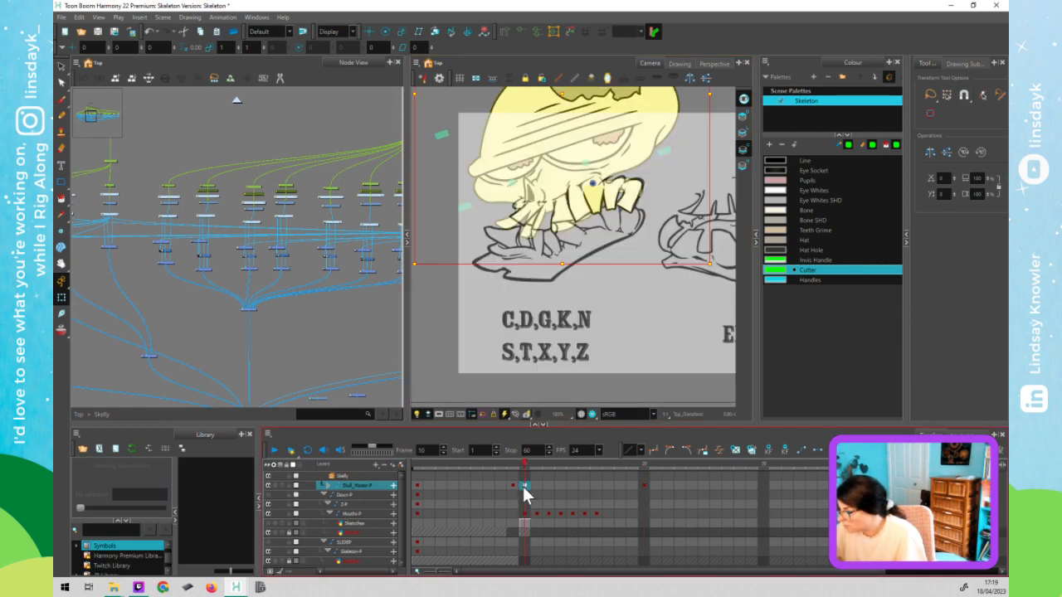
pyautogui.click(512, 487)
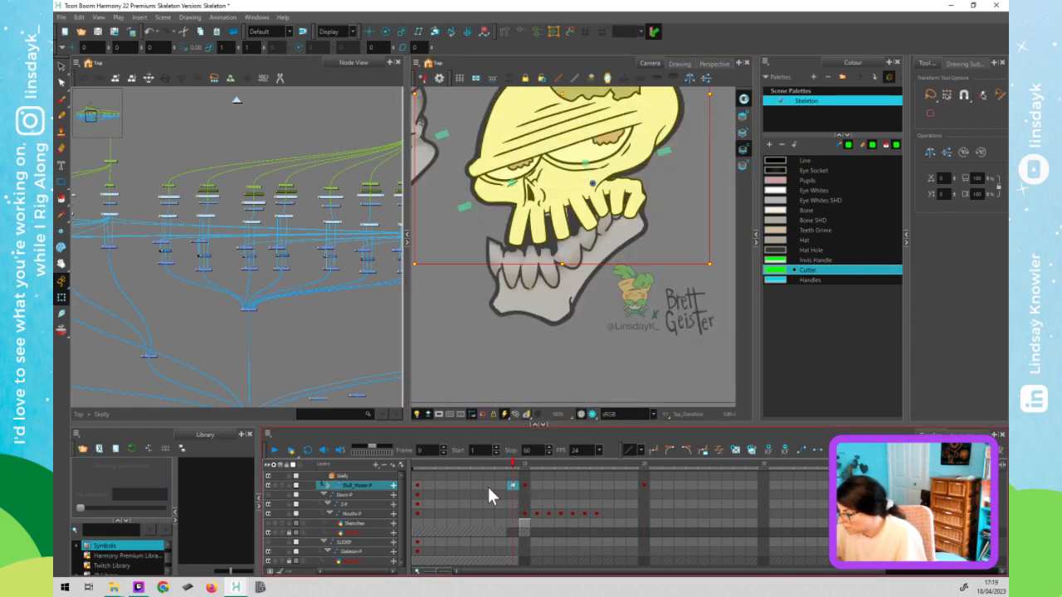
pyautogui.click(489, 486)
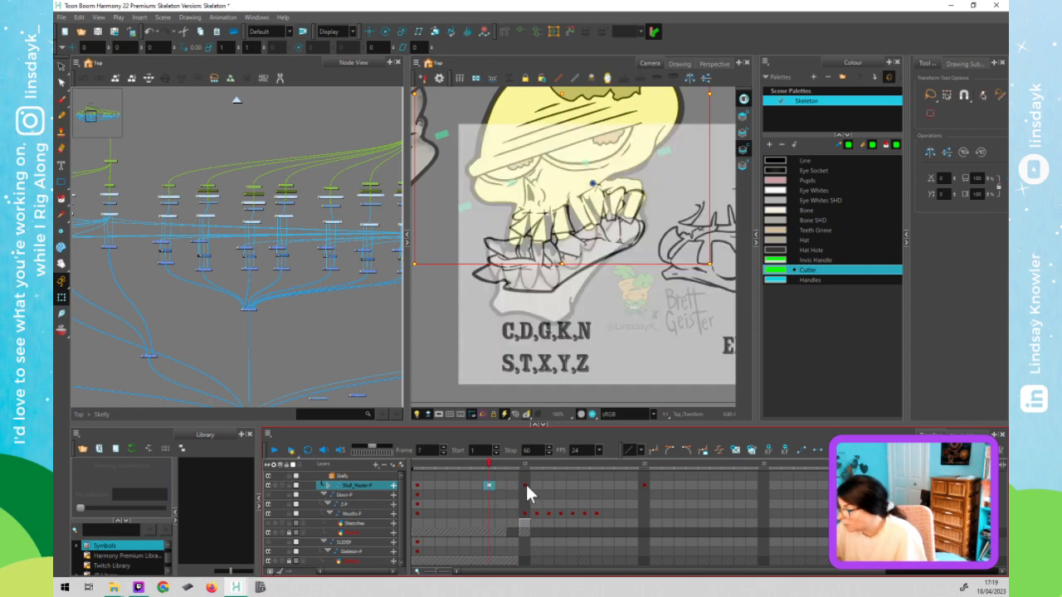
# - Reshape the frontmost top tooth on frame 10 by moving its upper and lower deformer points onto the reference sketch
pyautogui.click(526, 485)
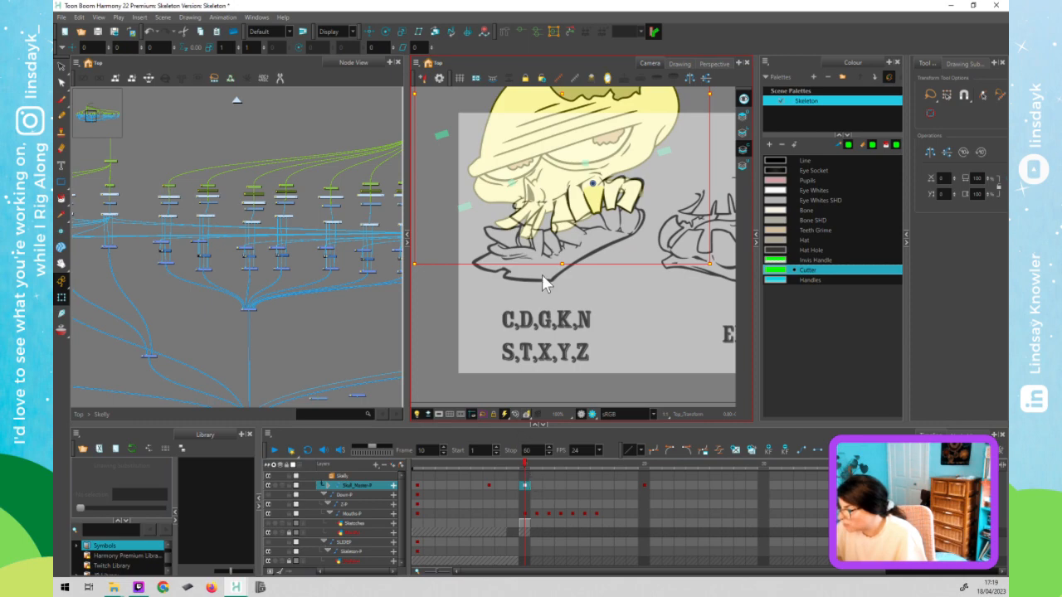
pyautogui.click(508, 217)
pyautogui.scroll(5, 509, 214)
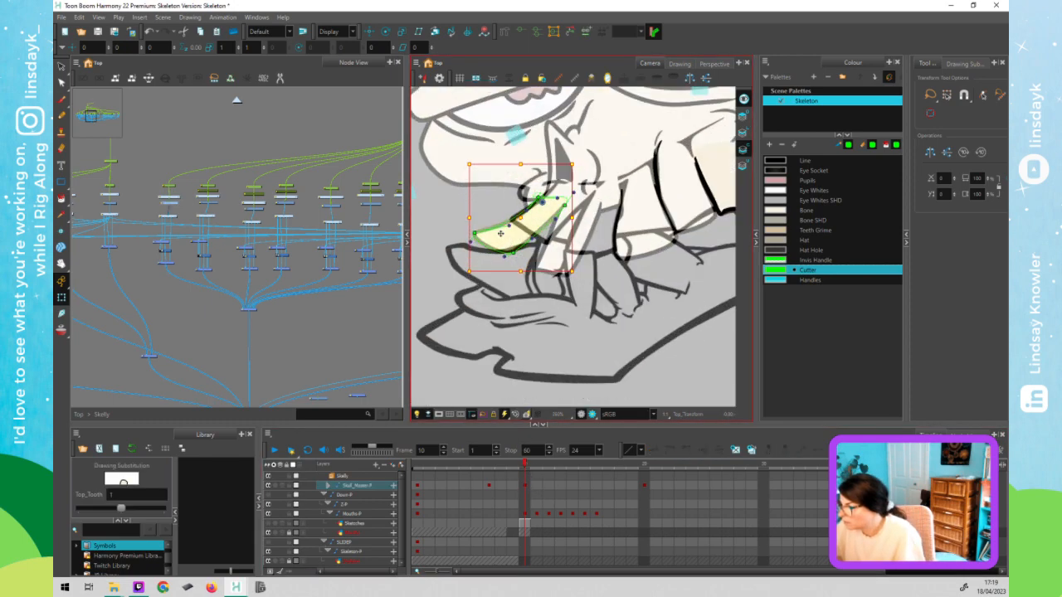
pyautogui.click(548, 192)
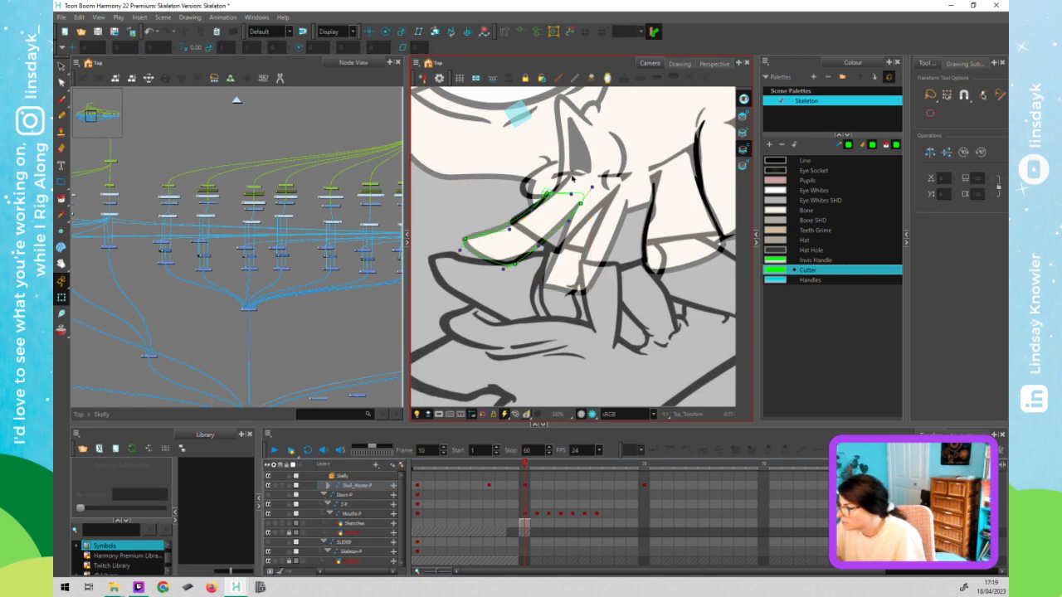
pyautogui.moveTo(572, 193); pyautogui.dragTo(571, 172)
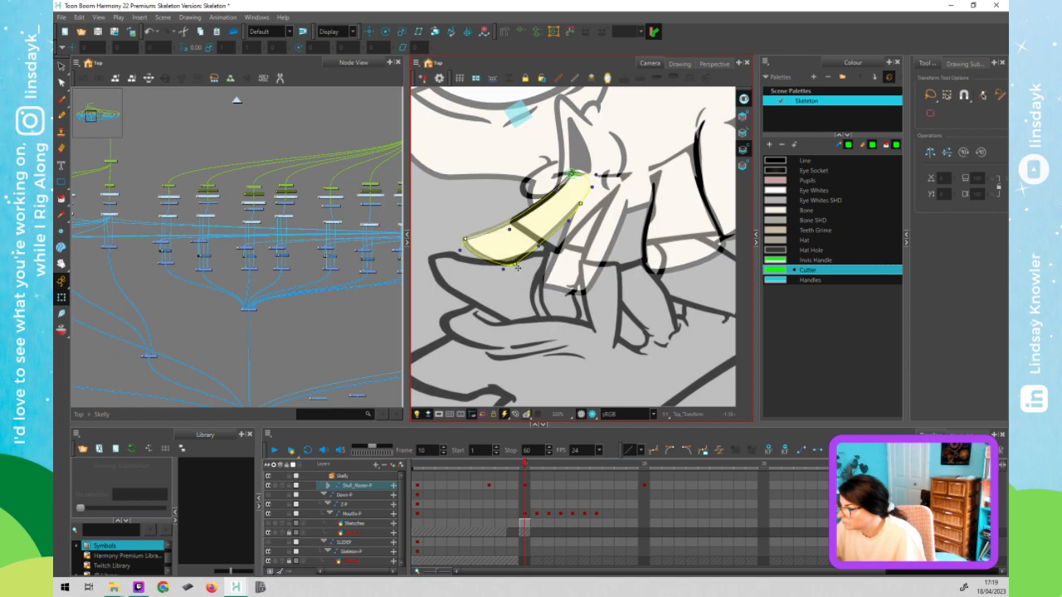
pyautogui.moveTo(547, 259); pyautogui.dragTo(572, 262)
pyautogui.hotkey('ctrl', 'z')
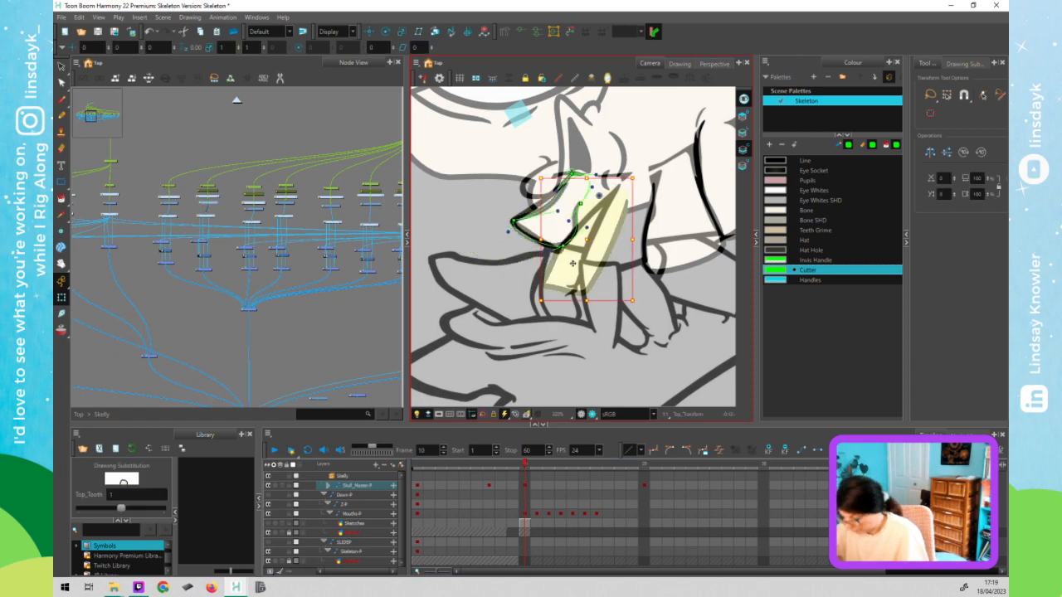
# - Reshape the second top tooth with its deformer points and handles to match the tapered tooth in the reference
pyautogui.moveTo(590, 290); pyautogui.dragTo(585, 235)
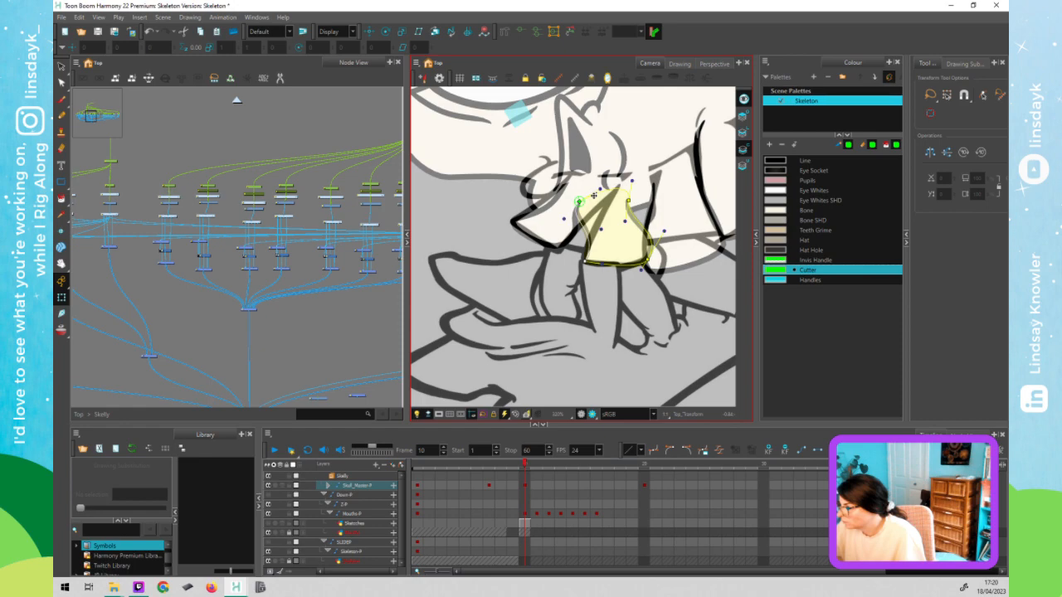
pyautogui.moveTo(594, 196); pyautogui.dragTo(661, 181)
pyautogui.moveTo(662, 230); pyautogui.dragTo(646, 239)
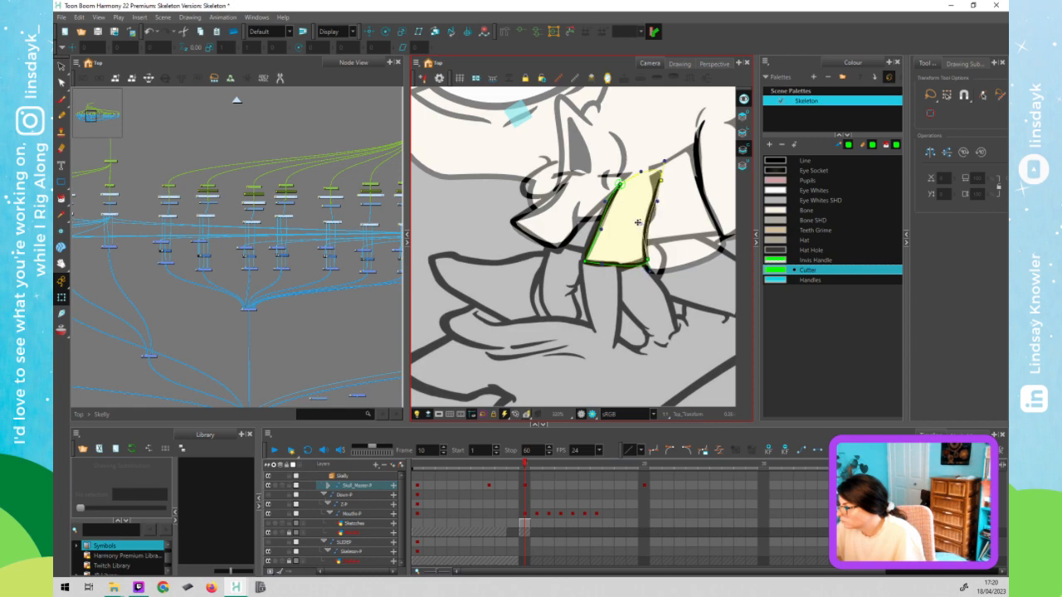
pyautogui.click(651, 271)
pyautogui.moveTo(638, 272); pyautogui.dragTo(627, 268)
# - Extend the frontmost tooth's upper back deformer point to the second tooth's upper corner and straighten its back edge
pyautogui.click(544, 235)
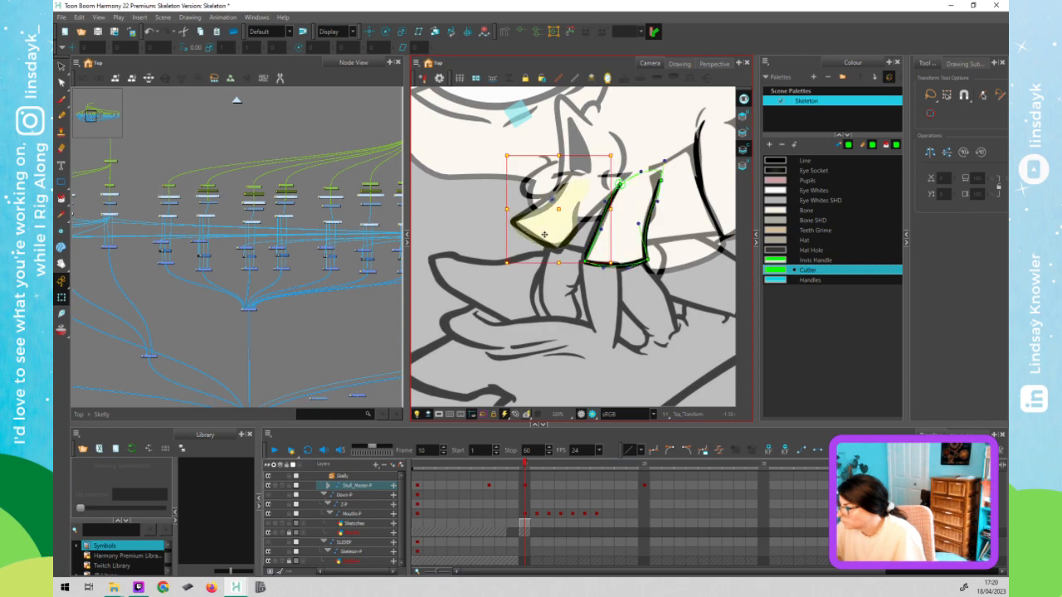
pyautogui.hotkey('shift', 'F11')
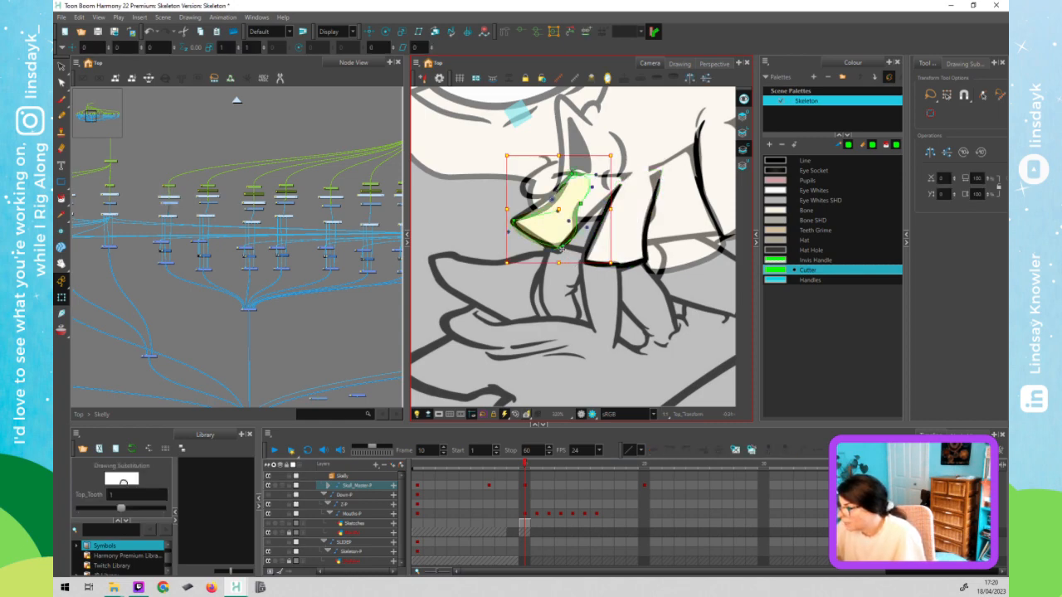
pyautogui.press('Escape')
pyautogui.moveTo(579, 205); pyautogui.dragTo(619, 188)
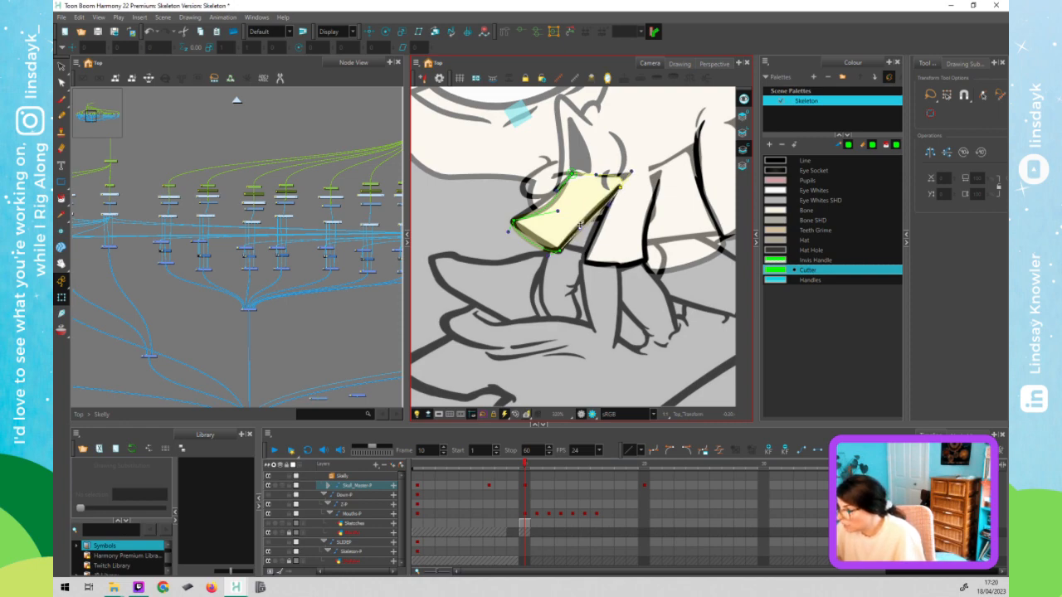
pyautogui.scroll(-2, 547, 268)
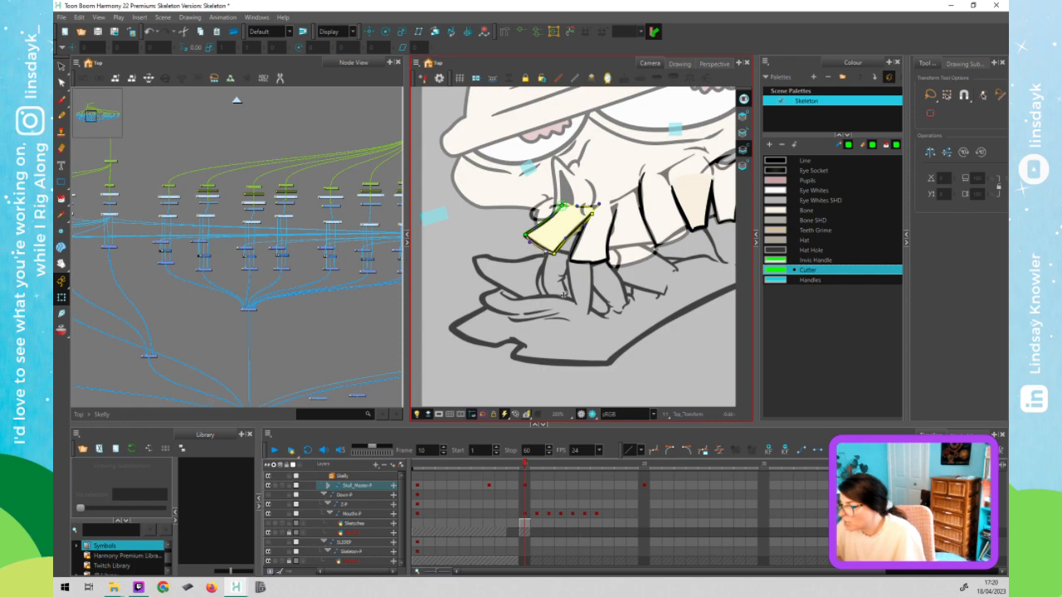
pyautogui.scroll(-3, 624, 322)
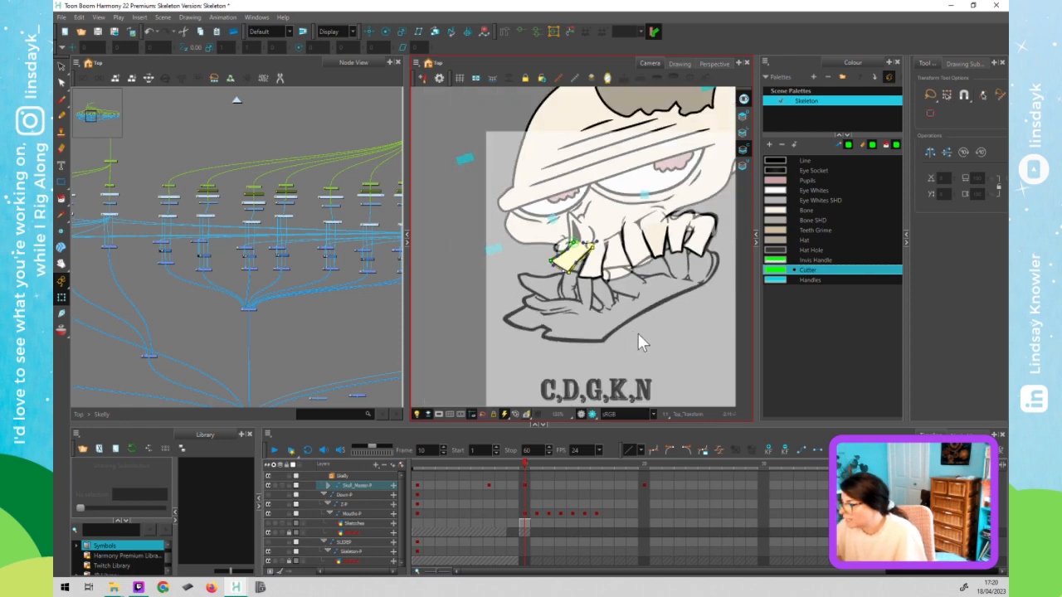
pyautogui.click(638, 333)
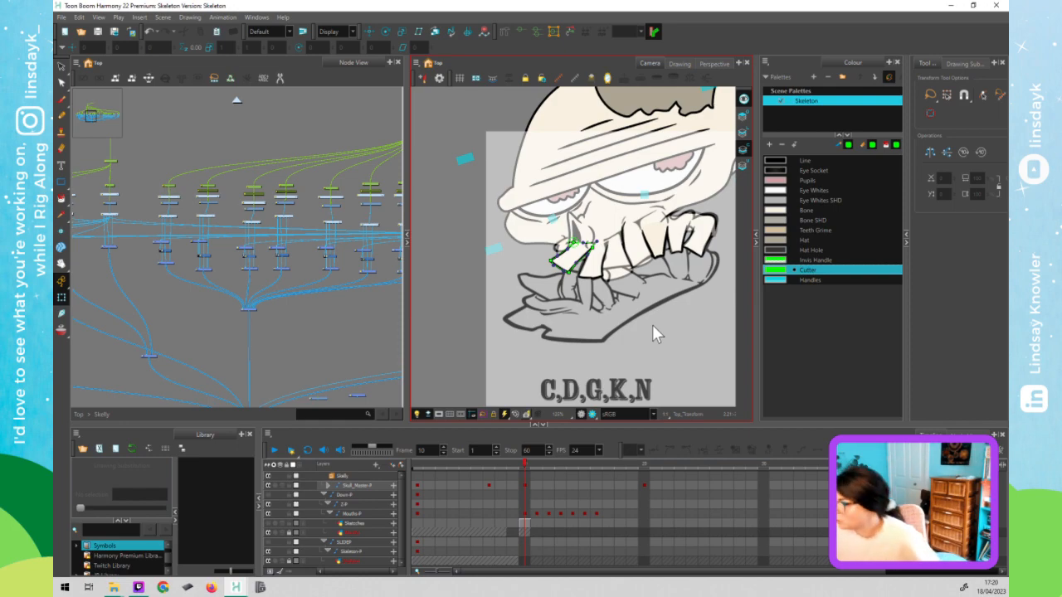
# - Raise the lower edge of the third top tooth with its deformer points to match the reference
pyautogui.click(404, 335)
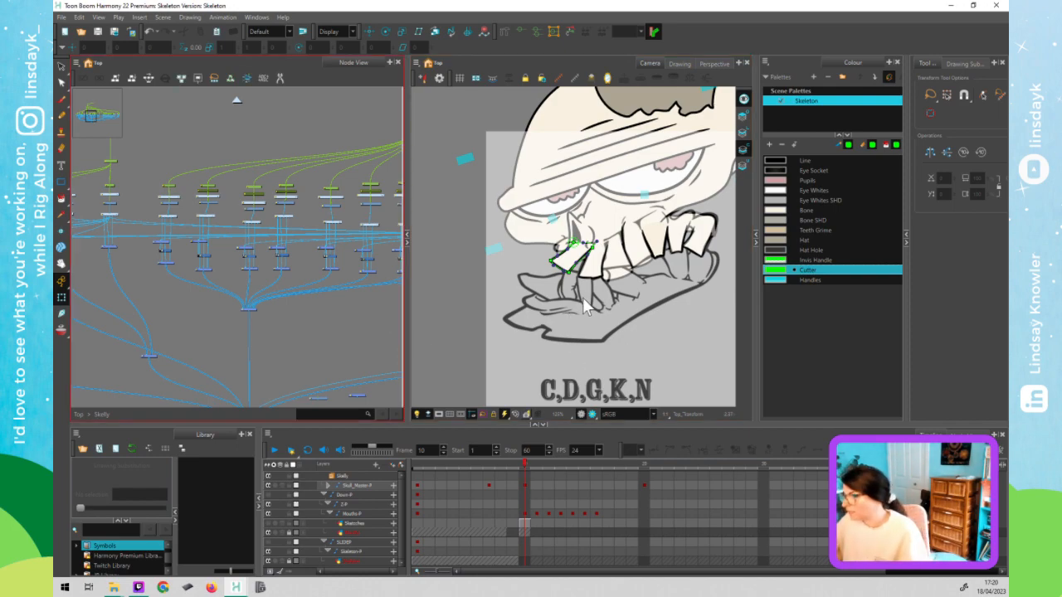
pyautogui.click(613, 264)
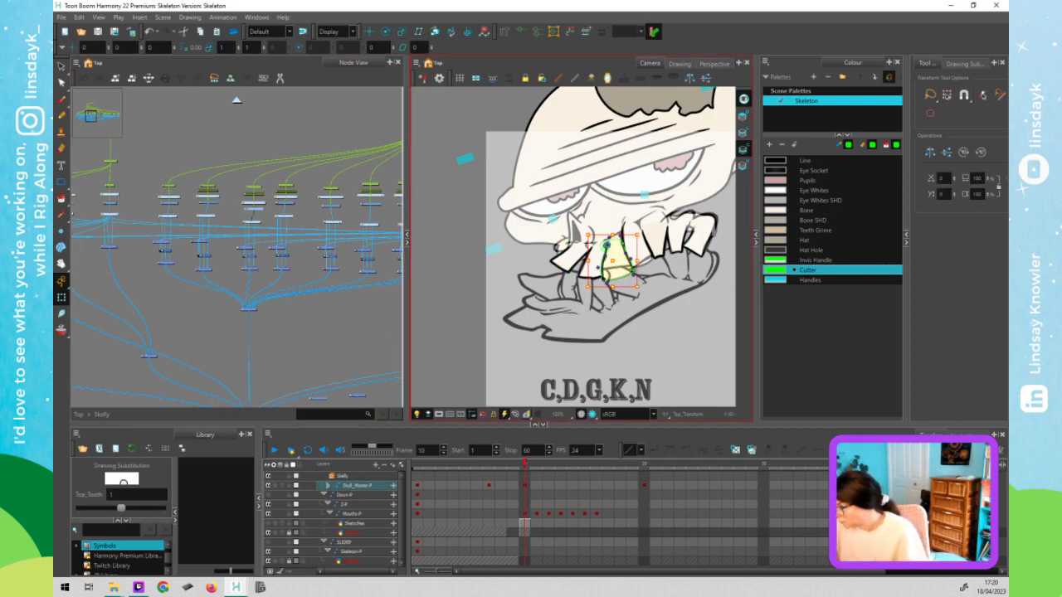
pyautogui.moveTo(604, 276); pyautogui.dragTo(604, 268)
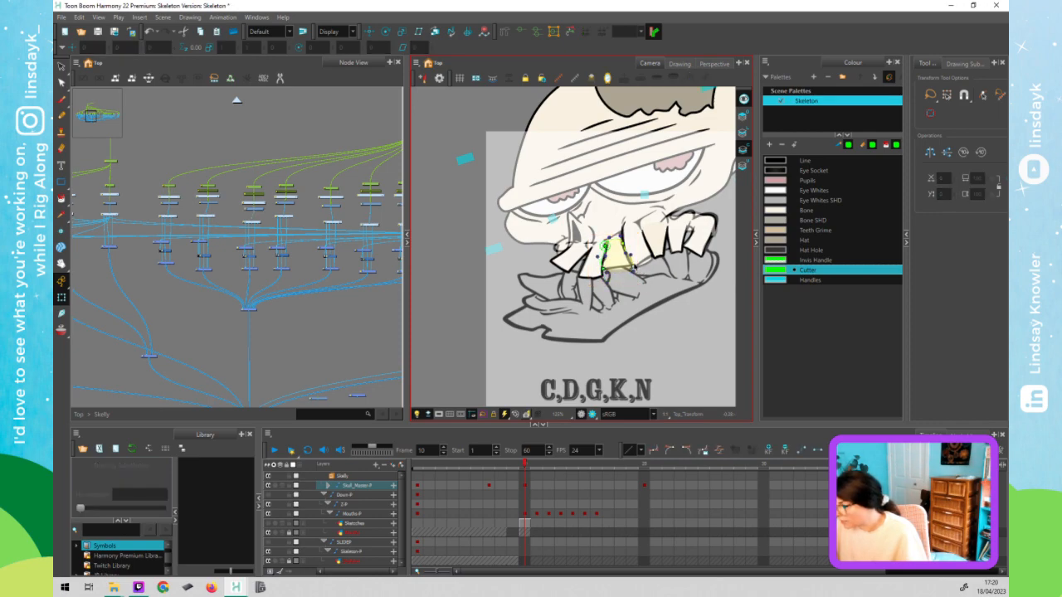
# - Reshape the fourth top tooth's lower edge with its deformer points to fit the sketched outline
pyautogui.click(647, 263)
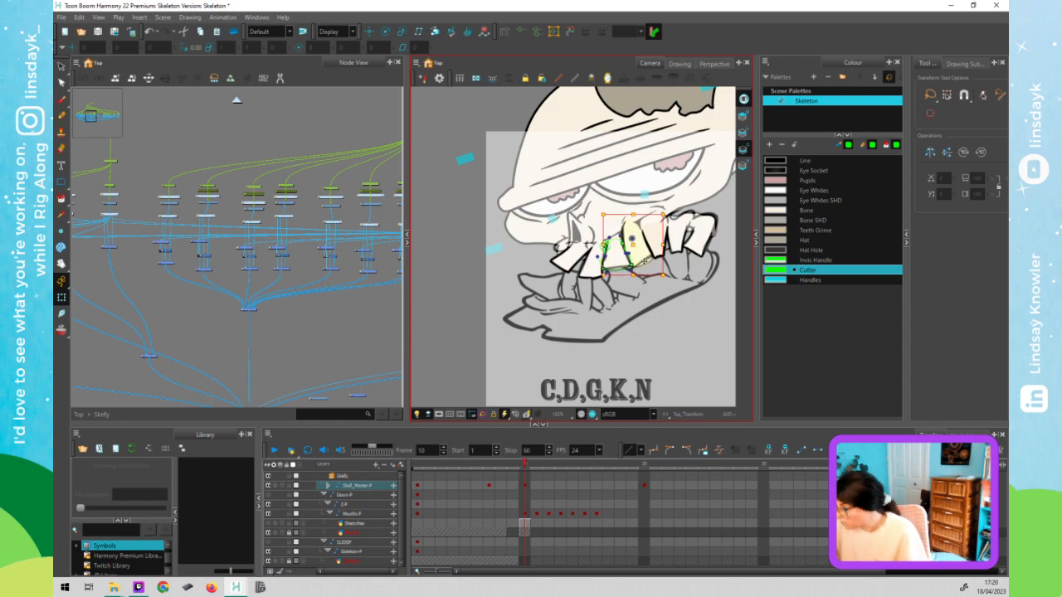
pyautogui.click(624, 267)
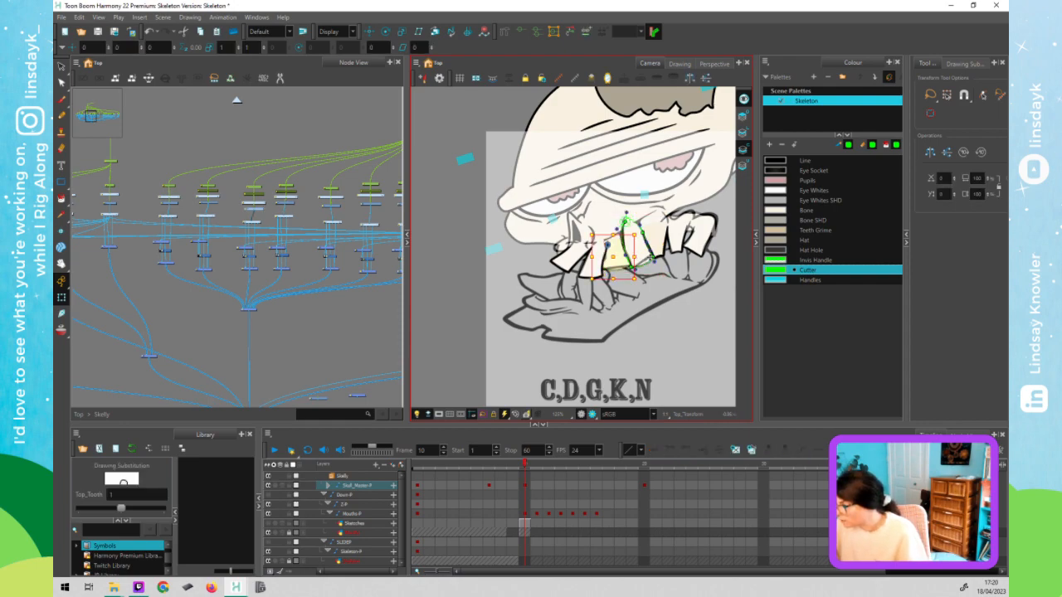
pyautogui.click(653, 258)
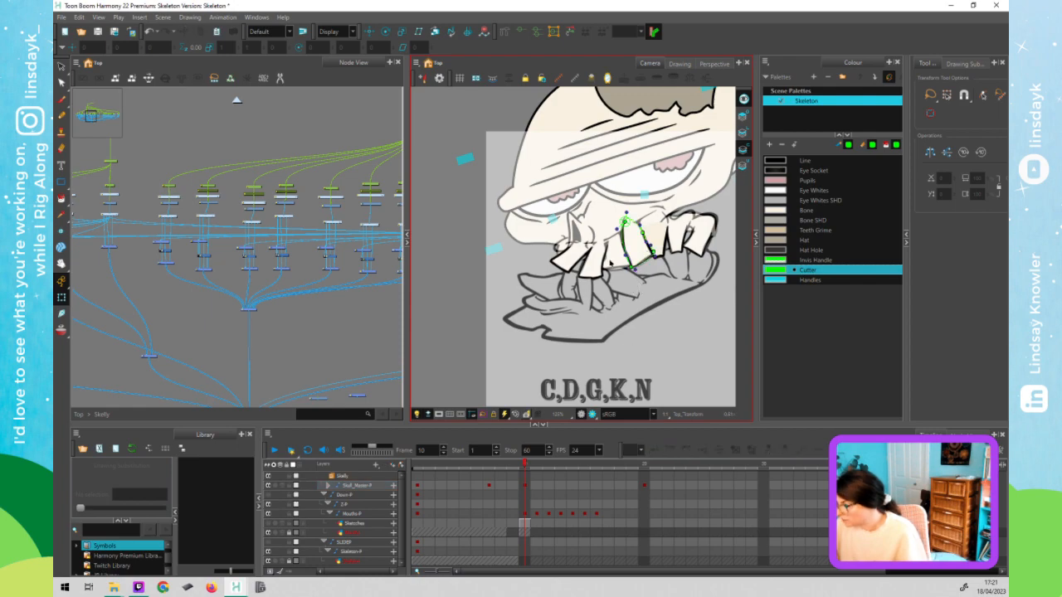
# - Refine the third top tooth's bottom edge with its deformer controls to follow the sketch
pyautogui.click(611, 261)
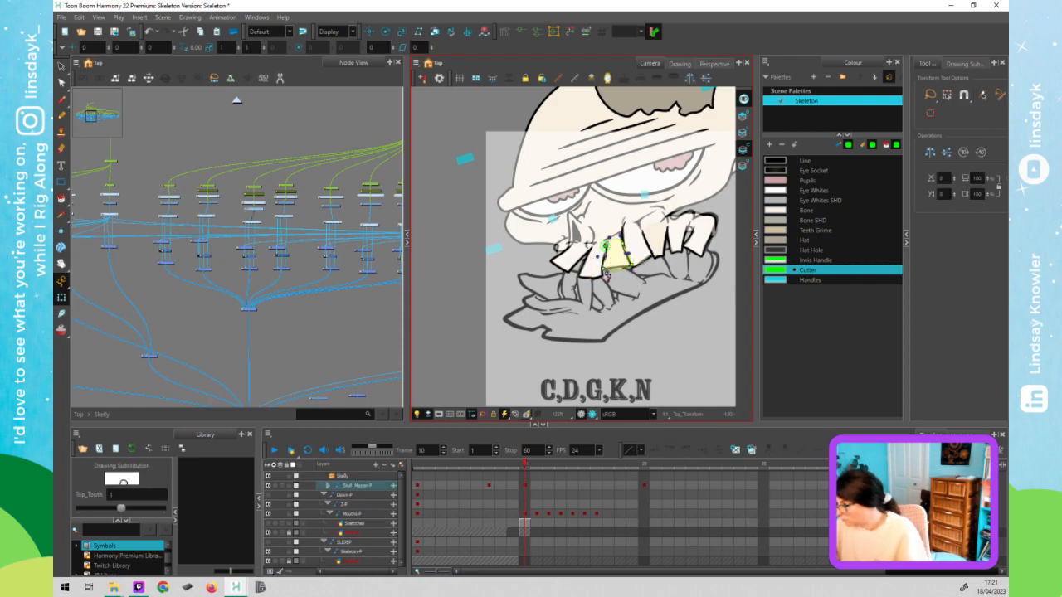
pyautogui.click(617, 270)
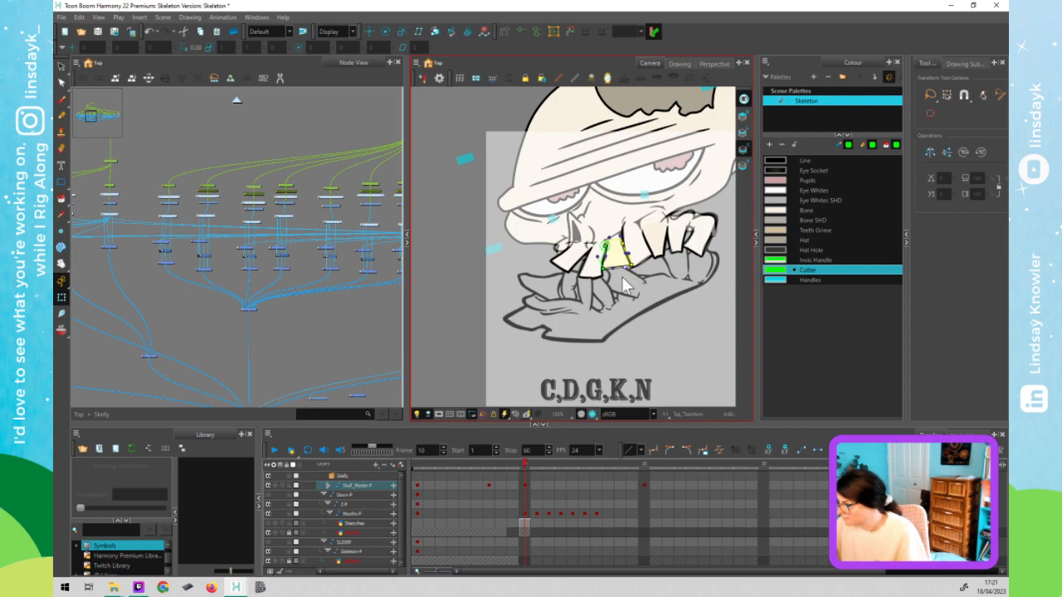
pyautogui.scroll(-2, 648, 329)
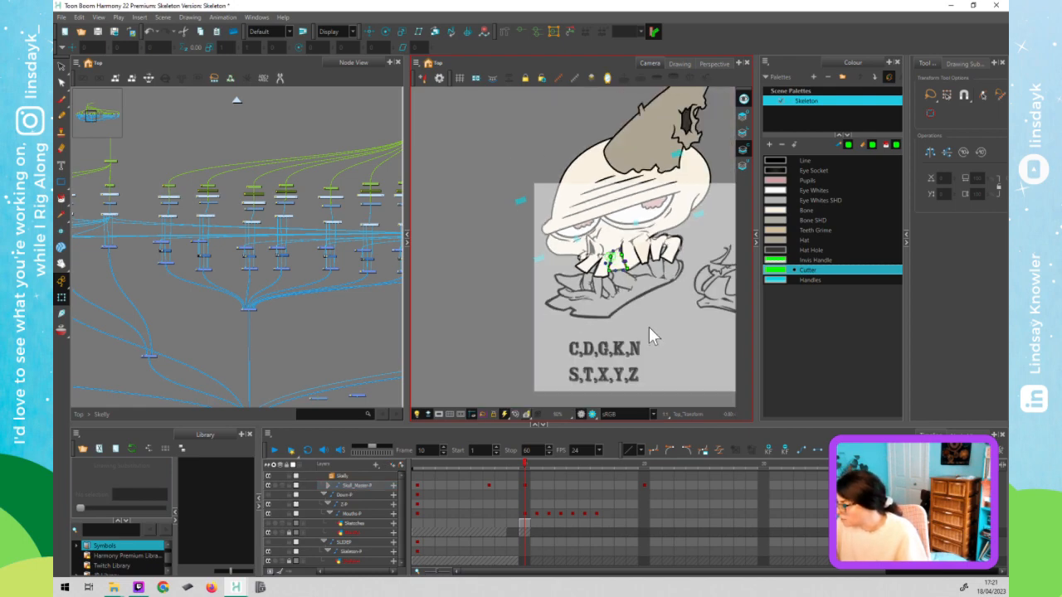
pyautogui.click(649, 328)
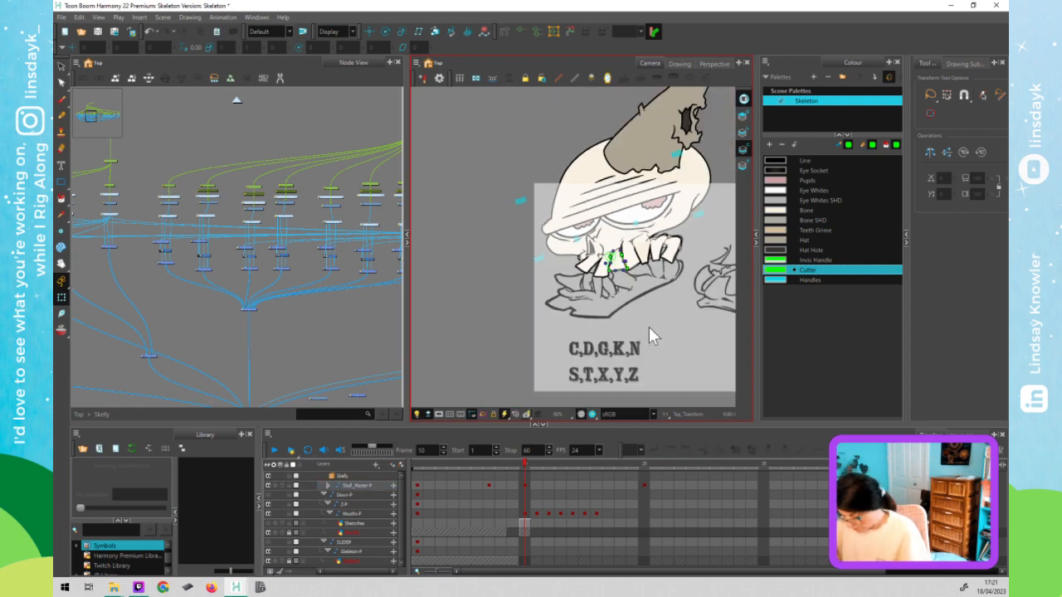
# - Disable the Composite_1 node at the top level of the network to hide the mouth reference sketches
pyautogui.click(530, 504)
pyautogui.click(240, 106)
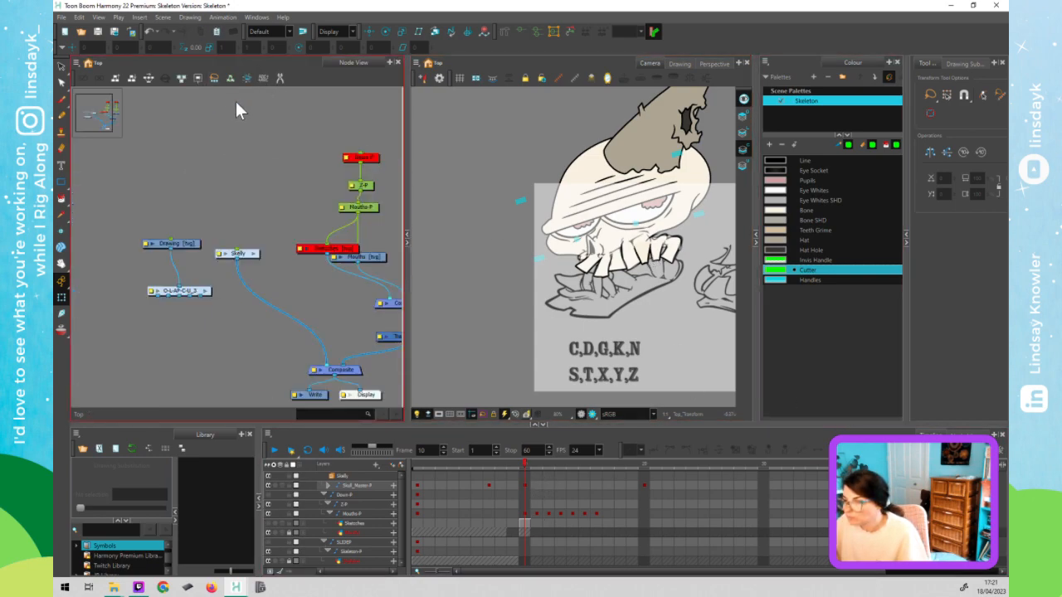
pyautogui.hotkey('ctrl', 'shift', 'Return')
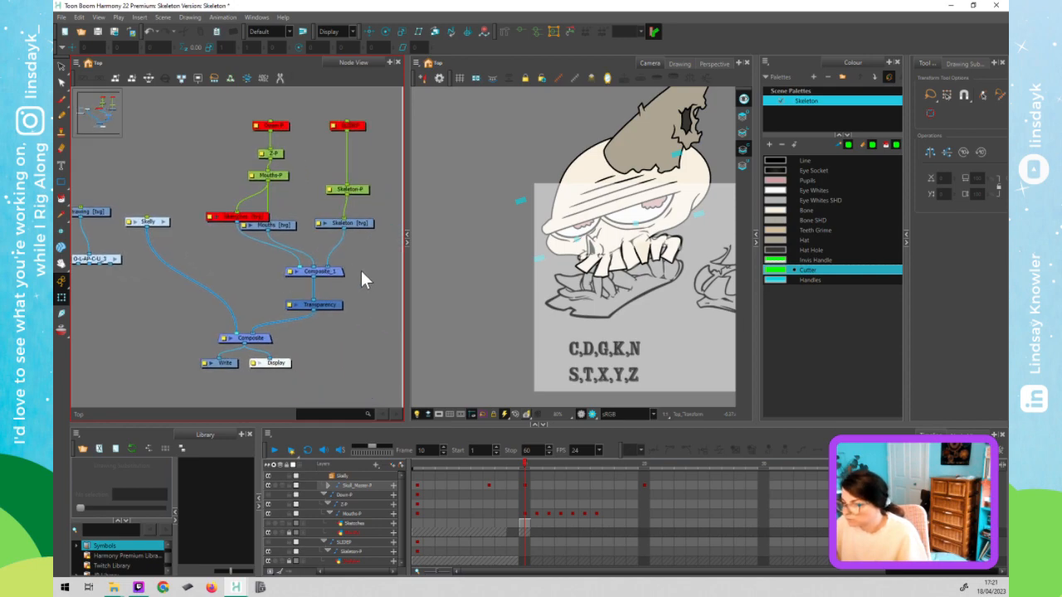
pyautogui.click(304, 273)
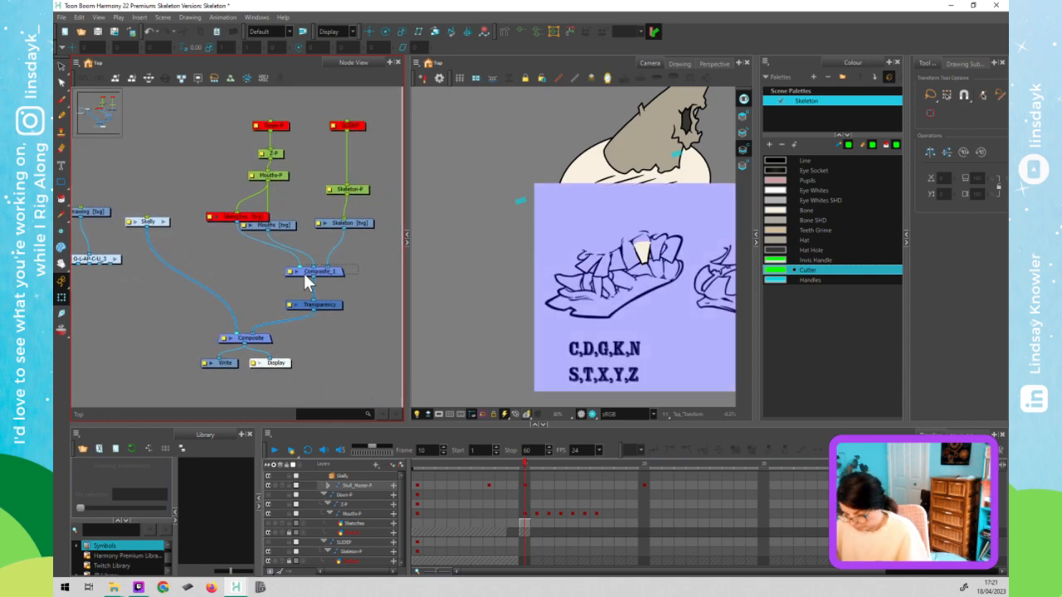
pyautogui.press('d')
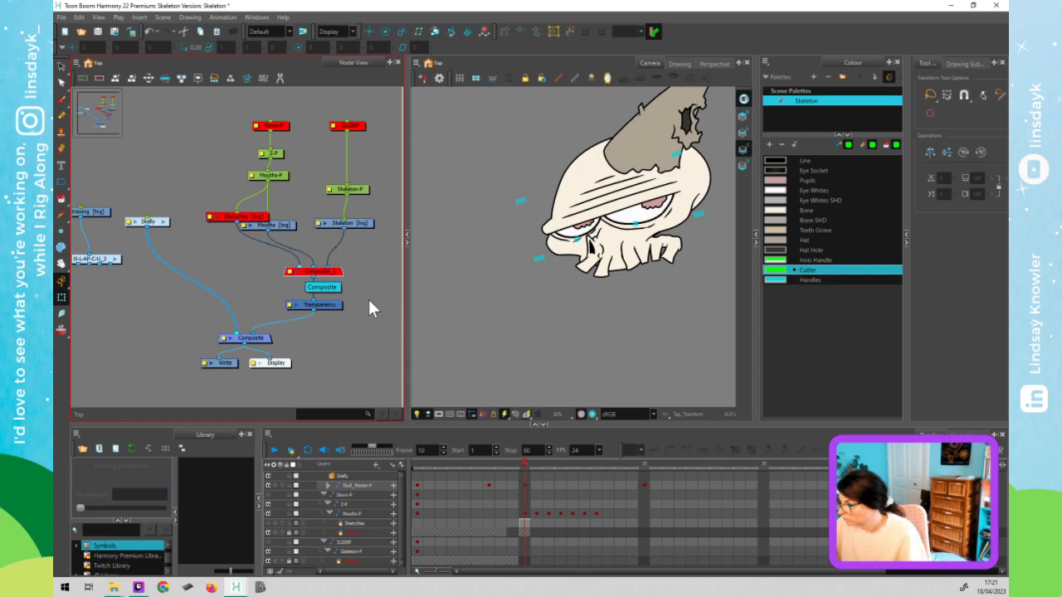
pyautogui.press('Delete')
# - Make the Skull_Master-P keyframe at frame 7 a motion keyframe and scrub the interpolated top teeth between frames 7 and 10
pyautogui.click(489, 485)
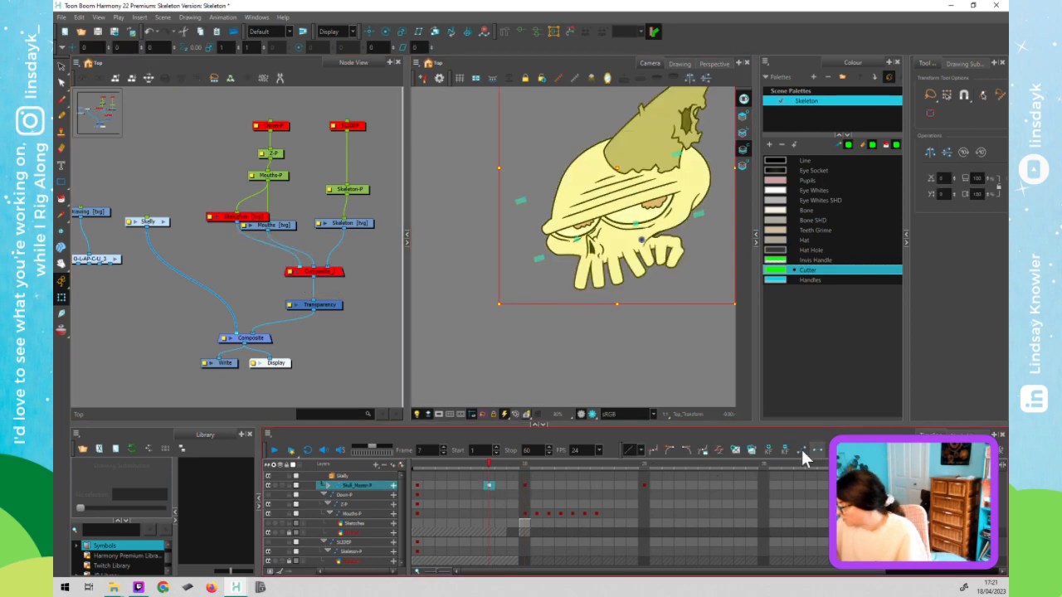
pyautogui.moveTo(488, 460)
pyautogui.mouseDown()
pyautogui.moveTo(534, 454)
pyautogui.moveTo(484, 473)
pyautogui.moveTo(522, 473)
pyautogui.moveTo(492, 478)
pyautogui.moveTo(516, 481)
pyautogui.mouseUp()
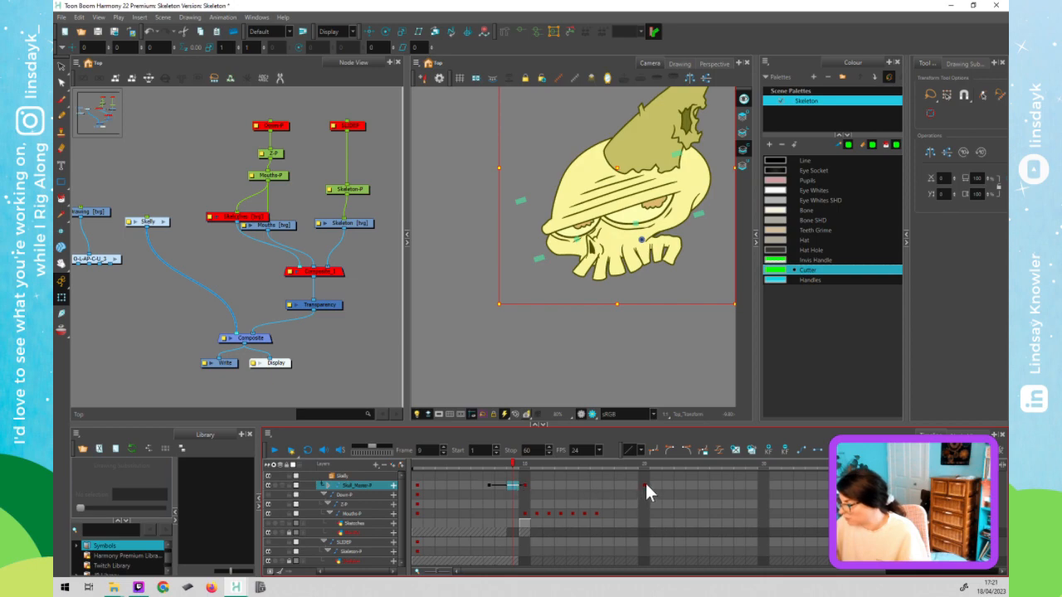
pyautogui.click(643, 485)
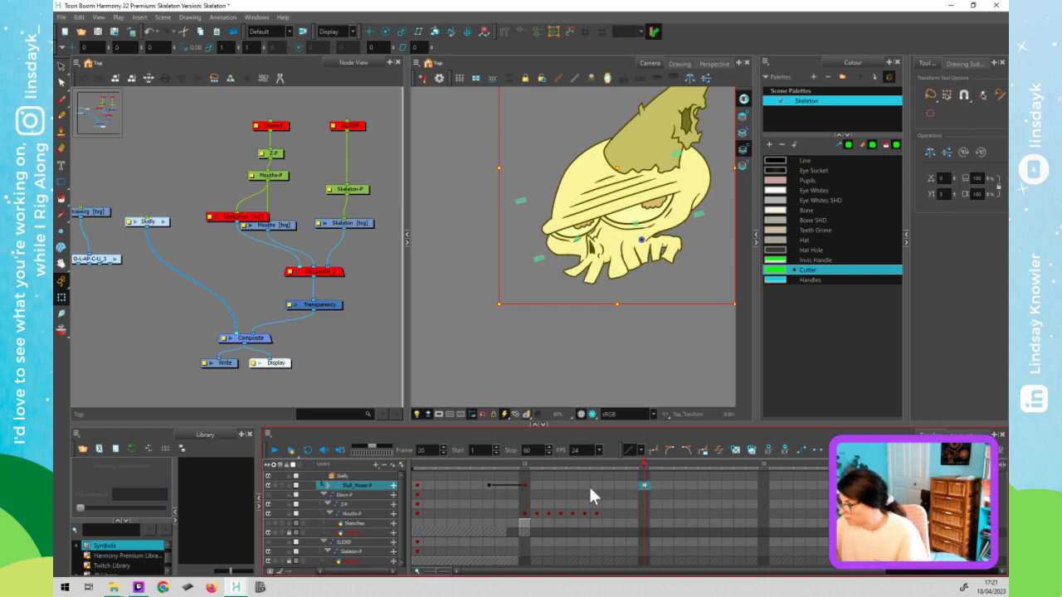
pyautogui.moveTo(529, 486)
pyautogui.mouseDown()
pyautogui.moveTo(516, 486)
pyautogui.moveTo(515, 462)
pyautogui.moveTo(494, 464)
pyautogui.moveTo(529, 462)
pyautogui.moveTo(487, 476)
pyautogui.moveTo(542, 476)
pyautogui.moveTo(482, 490)
pyautogui.moveTo(526, 486)
pyautogui.moveTo(496, 499)
pyautogui.mouseUp()
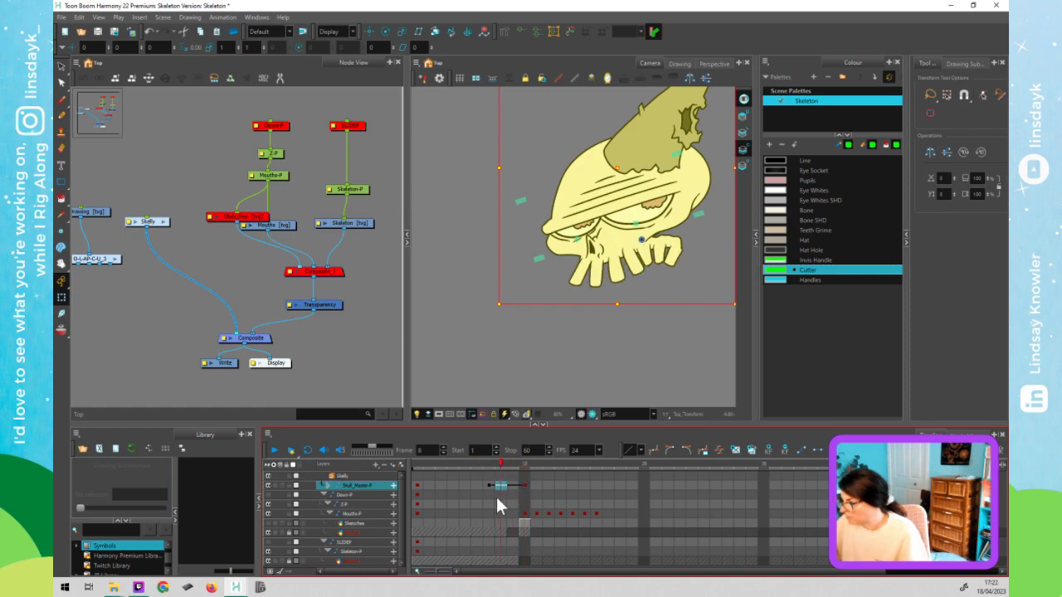
pyautogui.click(584, 264)
pyautogui.moveTo(503, 458)
pyautogui.mouseDown()
pyautogui.moveTo(524, 461)
pyautogui.moveTo(489, 479)
pyautogui.moveTo(523, 473)
pyautogui.mouseUp()
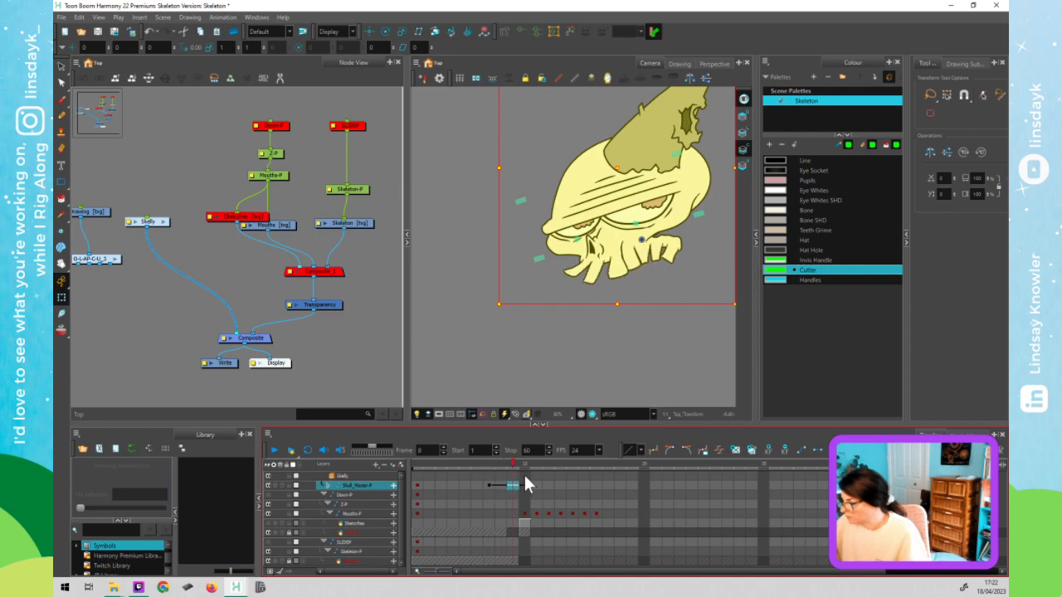
pyautogui.click(622, 269)
pyautogui.moveTo(523, 458)
pyautogui.mouseDown()
pyautogui.moveTo(498, 470)
pyautogui.moveTo(528, 469)
pyautogui.moveTo(482, 476)
pyautogui.moveTo(520, 474)
pyautogui.mouseUp()
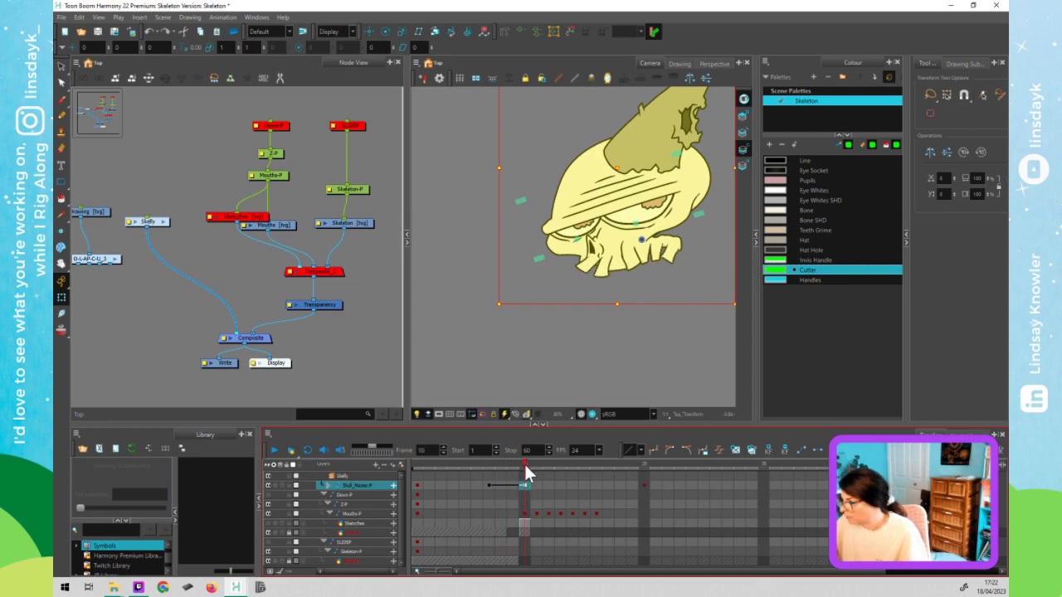
pyautogui.moveTo(515, 474)
pyautogui.mouseDown()
pyautogui.moveTo(493, 478)
pyautogui.moveTo(535, 468)
pyautogui.moveTo(491, 481)
pyautogui.moveTo(524, 483)
pyautogui.mouseUp()
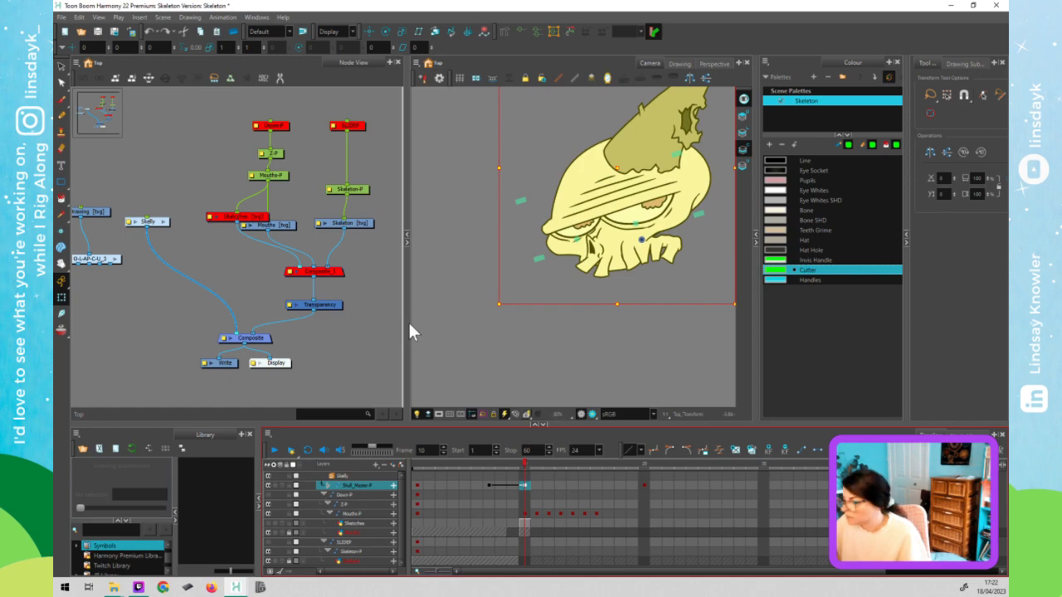
# - Enter the Skelly group and enable the lower jaw's composite node to show the bottom jaw and teeth
pyautogui.click(161, 221)
pyautogui.click(163, 222)
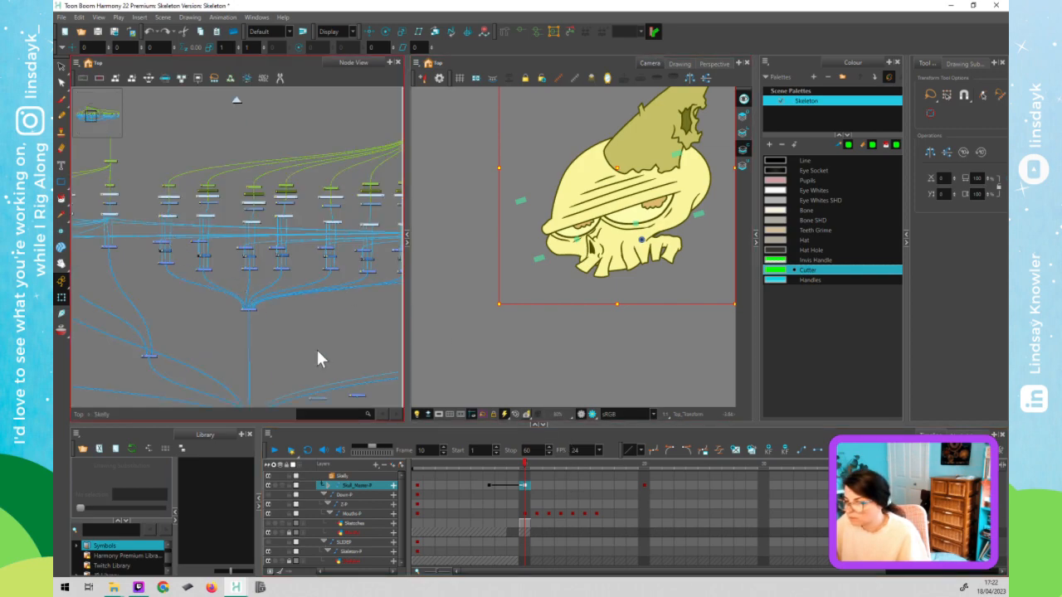
pyautogui.scroll(-5, 224, 325)
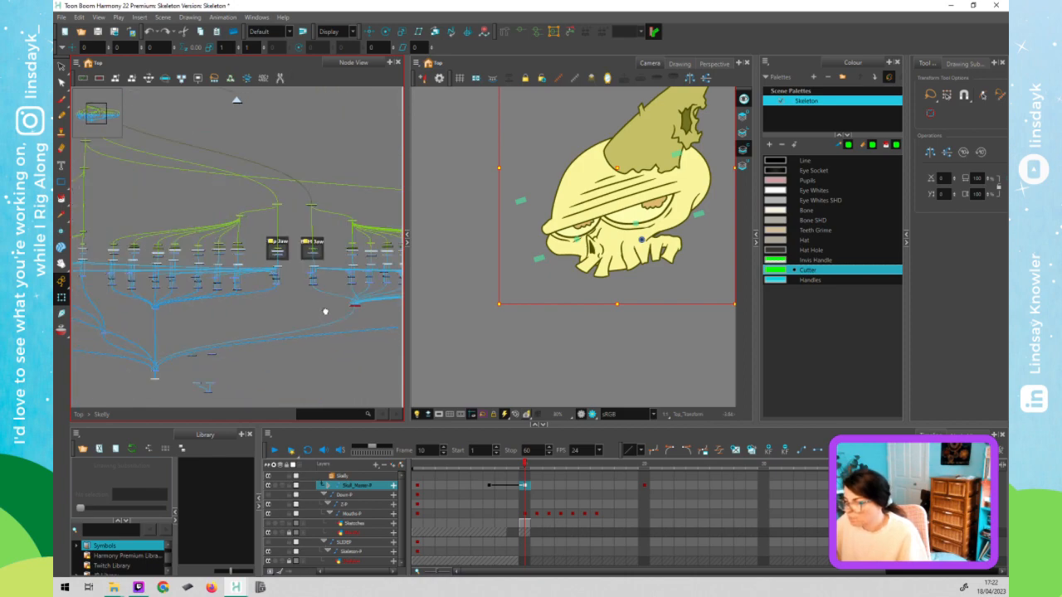
pyautogui.moveTo(325, 312); pyautogui.dragTo(259, 293)
pyautogui.click(299, 282)
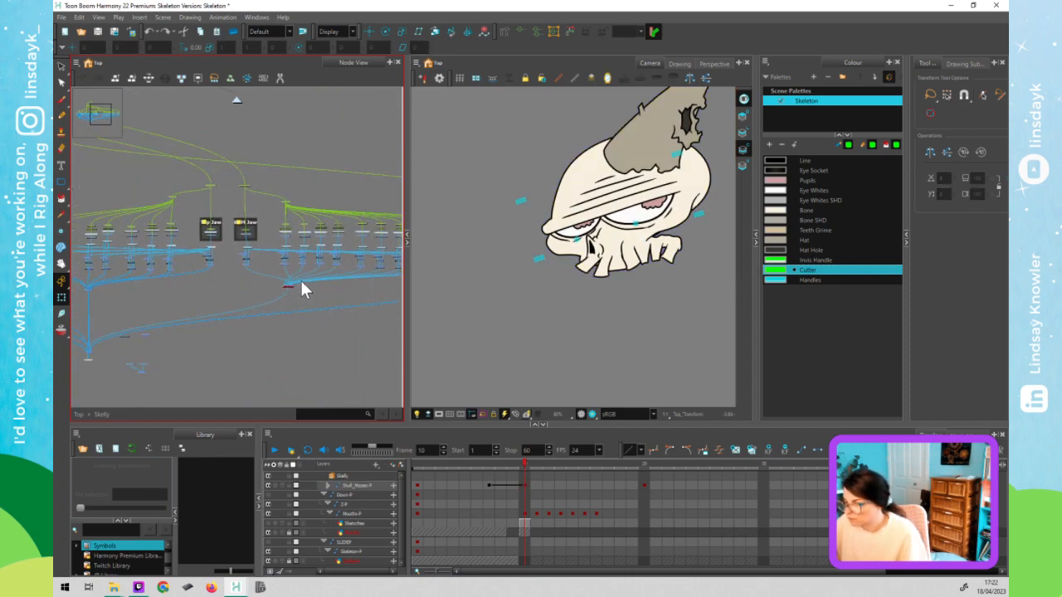
pyautogui.click(299, 282)
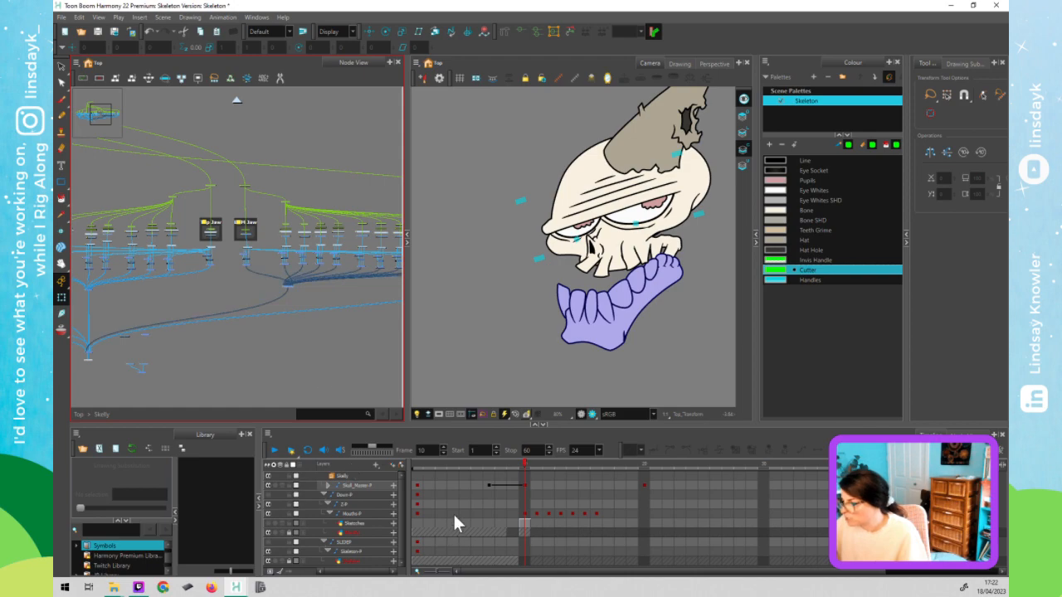
# - Move the Skull_Master-P keyframe from frame 20 onto frame 10 and scrub the mouth transition leading into it
pyautogui.moveTo(520, 462)
pyautogui.mouseDown()
pyautogui.moveTo(488, 478)
pyautogui.moveTo(511, 467)
pyautogui.moveTo(490, 480)
pyautogui.moveTo(526, 477)
pyautogui.moveTo(485, 509)
pyautogui.moveTo(538, 491)
pyautogui.moveTo(488, 499)
pyautogui.moveTo(524, 495)
pyautogui.mouseUp()
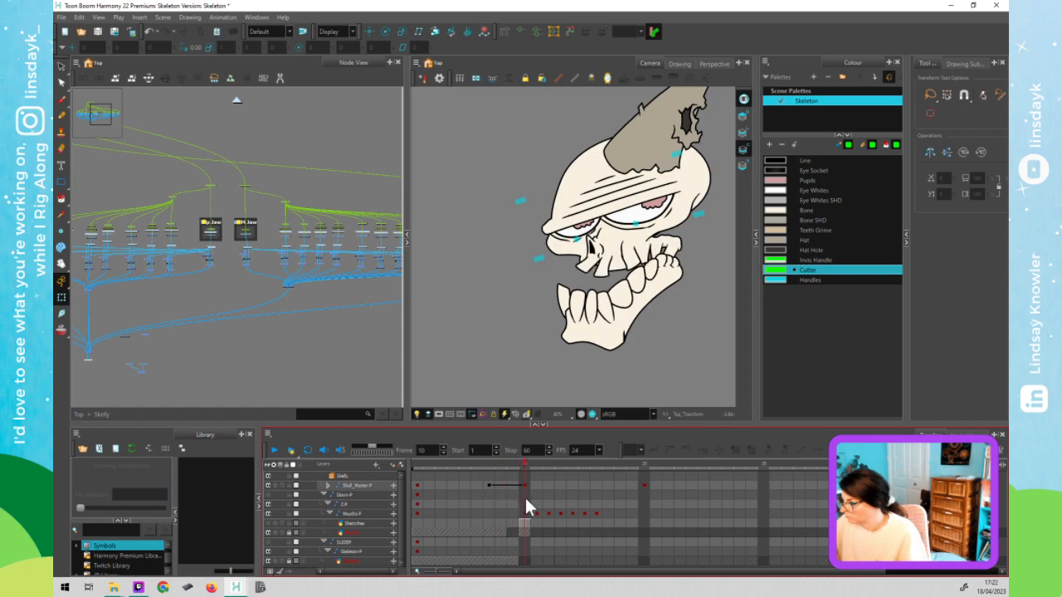
pyautogui.click(644, 483)
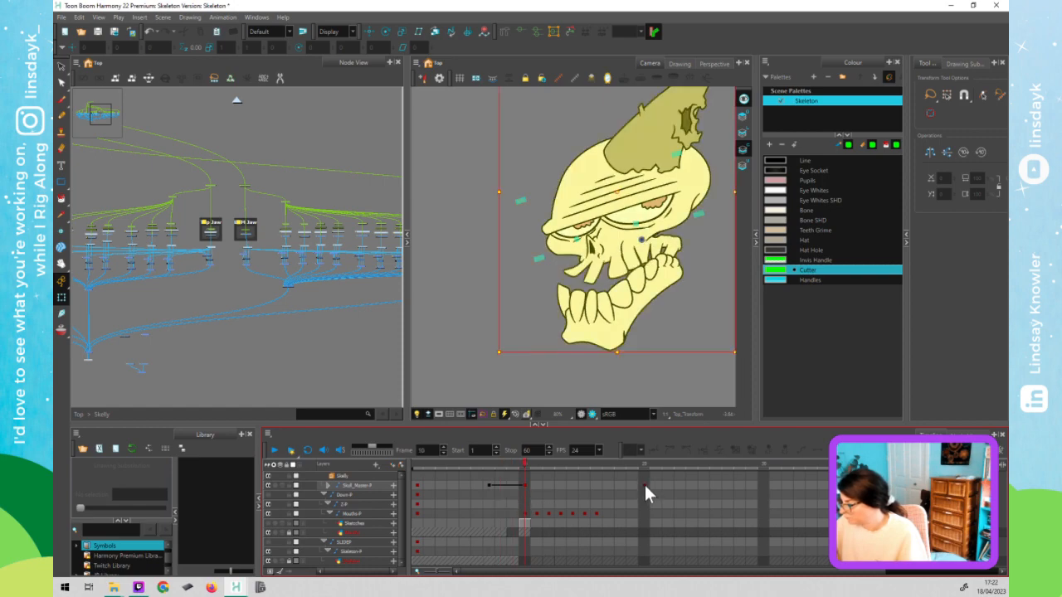
pyautogui.click(525, 486)
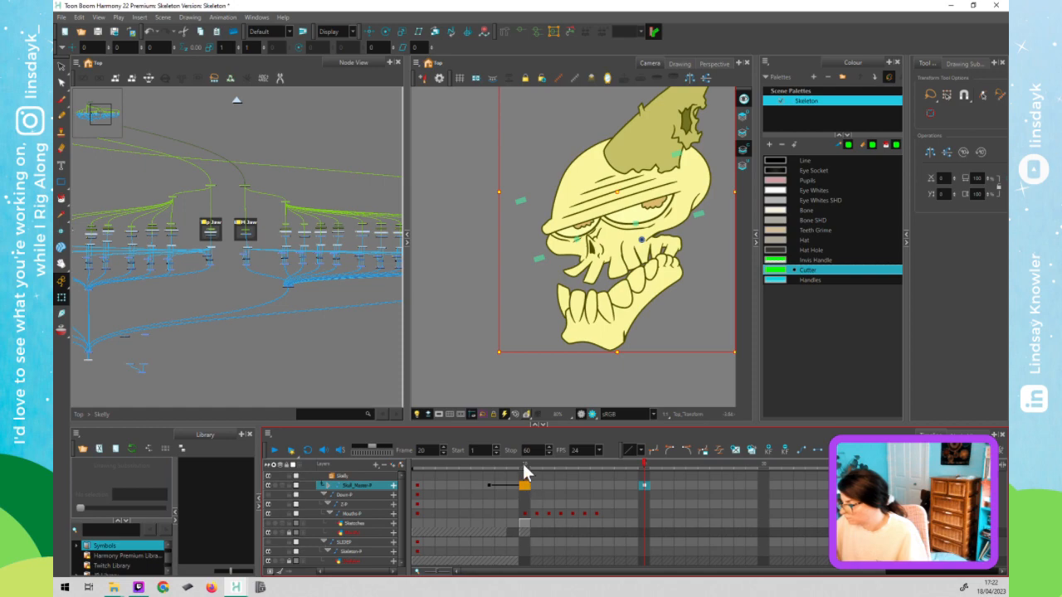
pyautogui.click(523, 463)
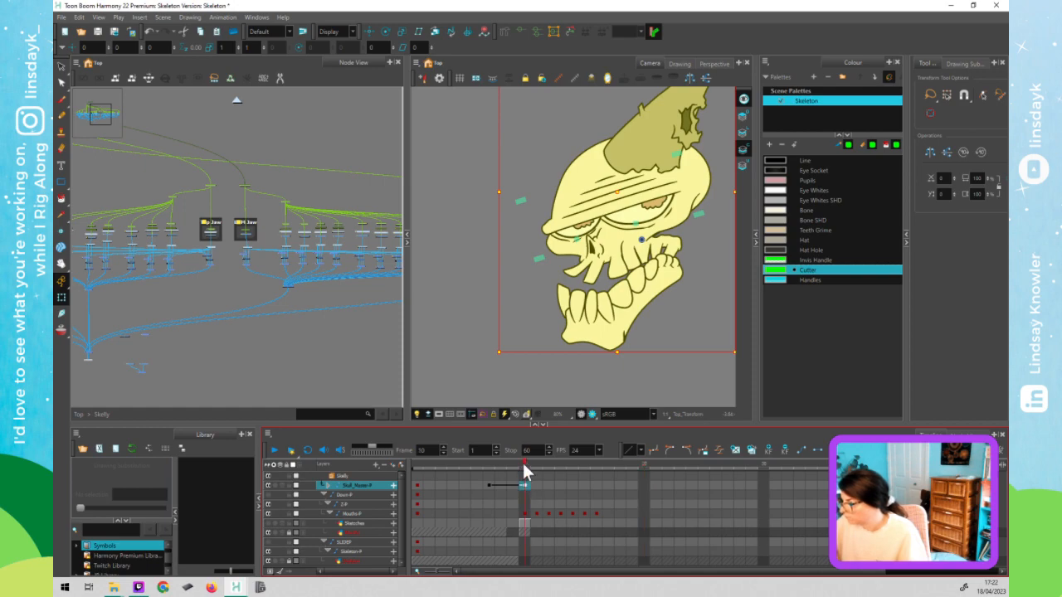
pyautogui.moveTo(517, 464); pyautogui.dragTo(485, 467)
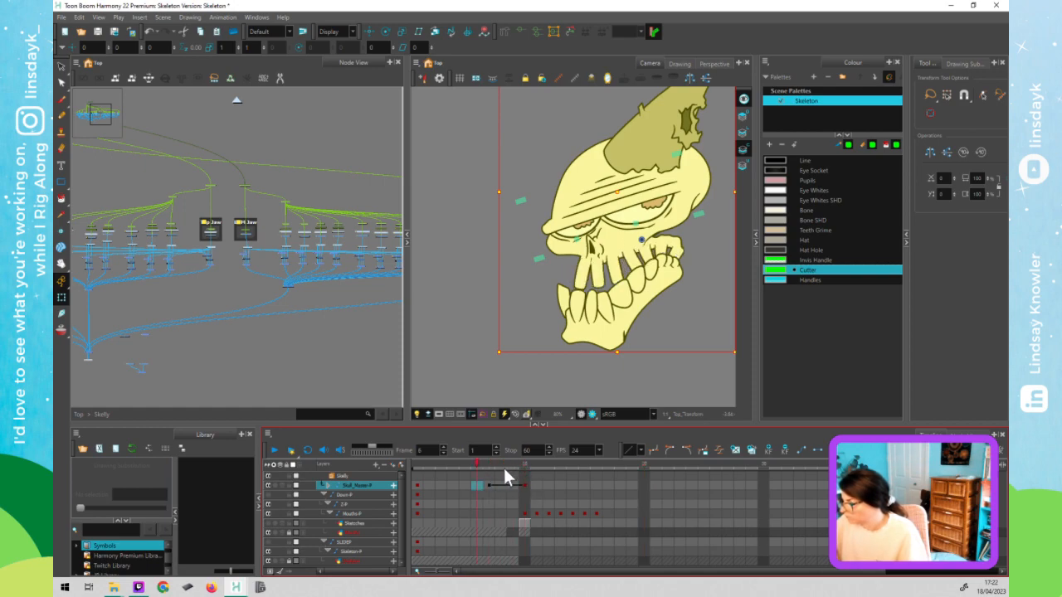
pyautogui.click(521, 465)
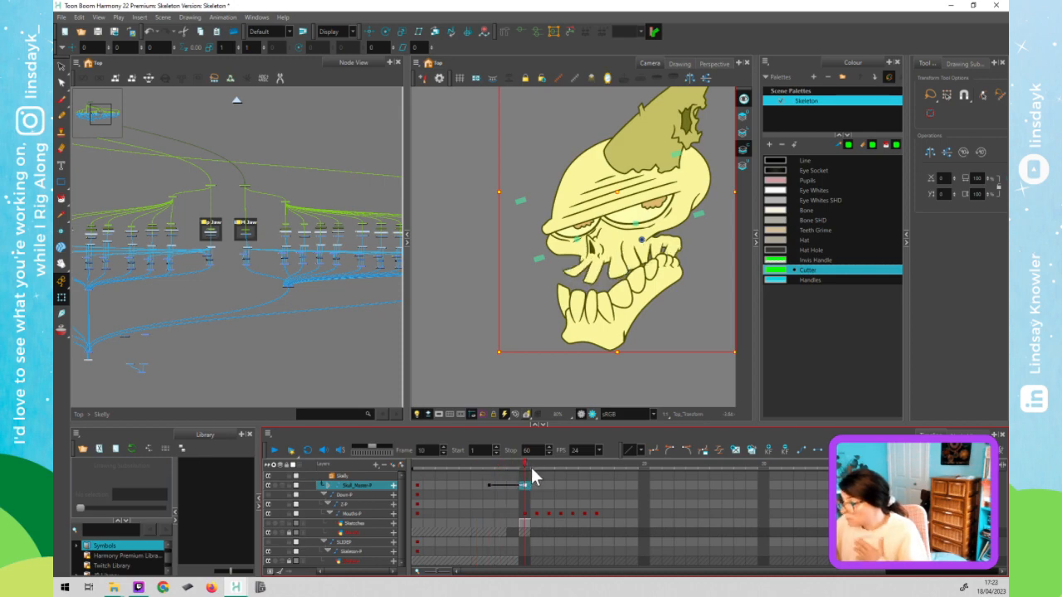
# - Compare the upper teeth's poses across frames 7 to 11, checking the middle tooth
pyautogui.moveTo(526, 470)
pyautogui.mouseDown()
pyautogui.moveTo(493, 479)
pyautogui.moveTo(531, 474)
pyautogui.mouseUp()
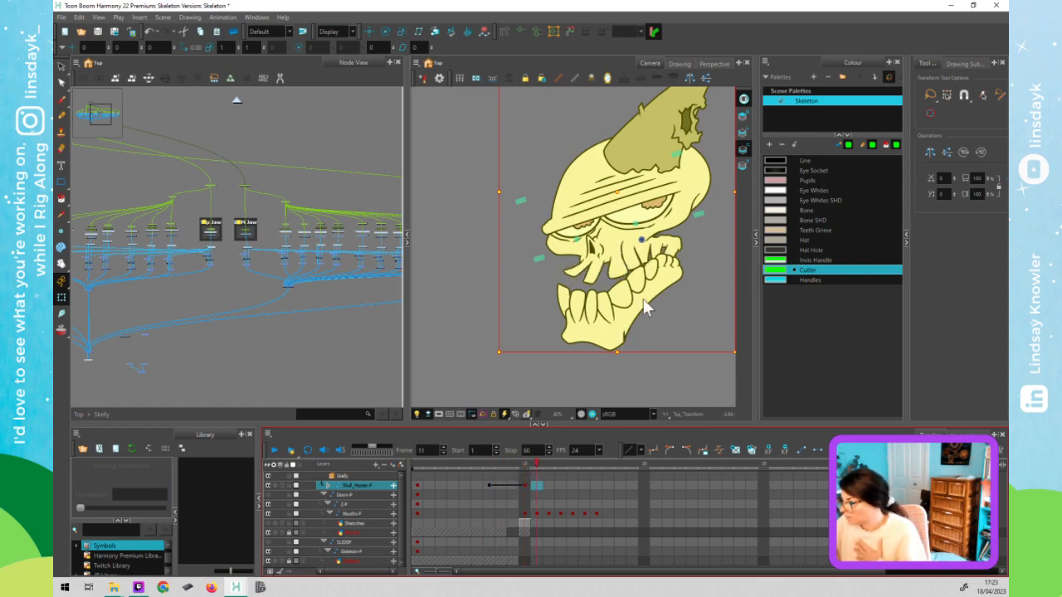
pyautogui.click(618, 264)
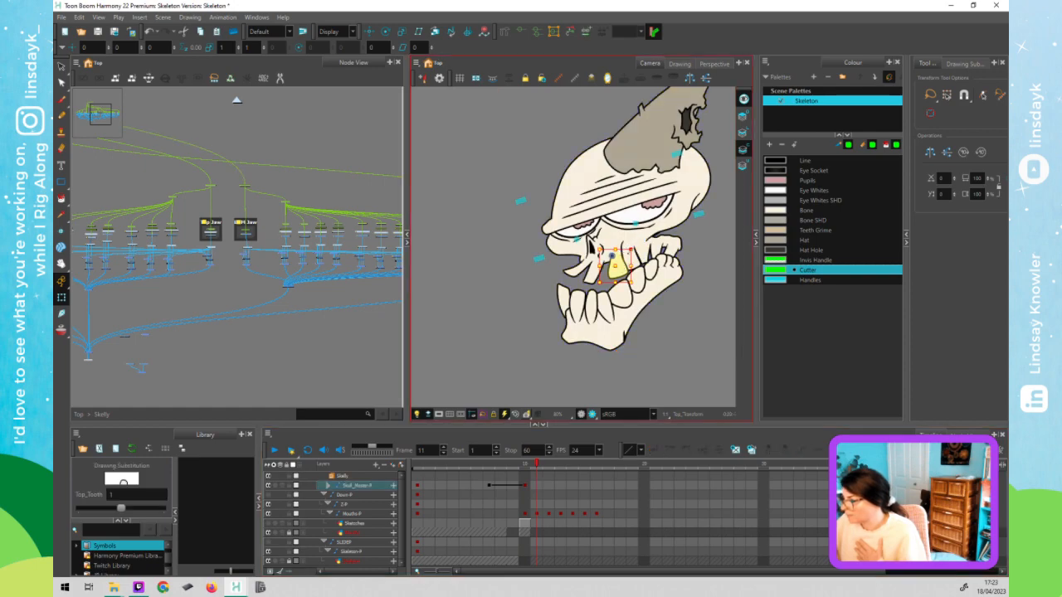
pyautogui.moveTo(618, 264); pyautogui.dragTo(625, 241)
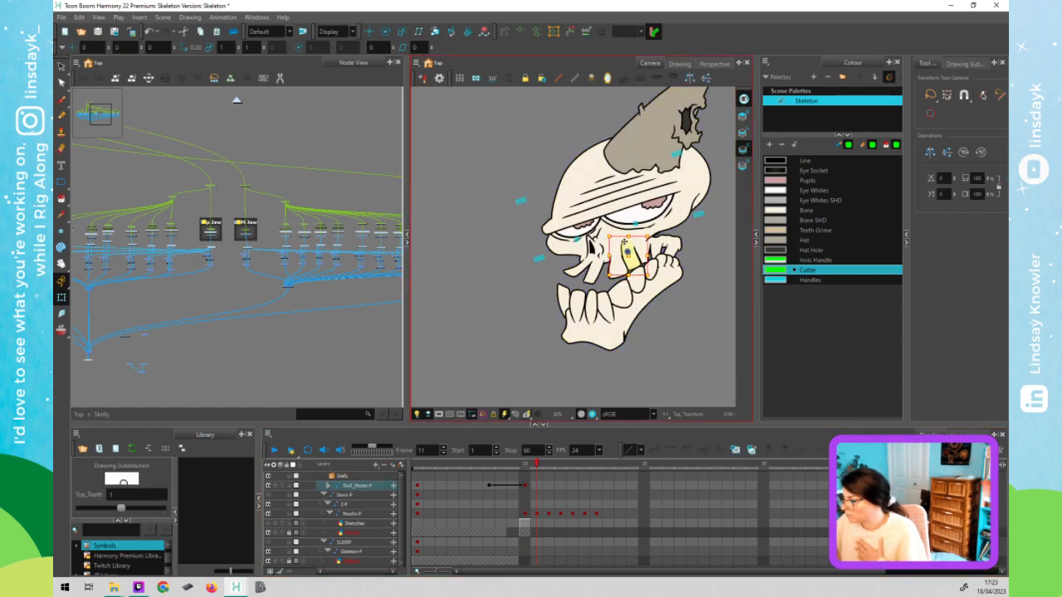
pyautogui.click(530, 464)
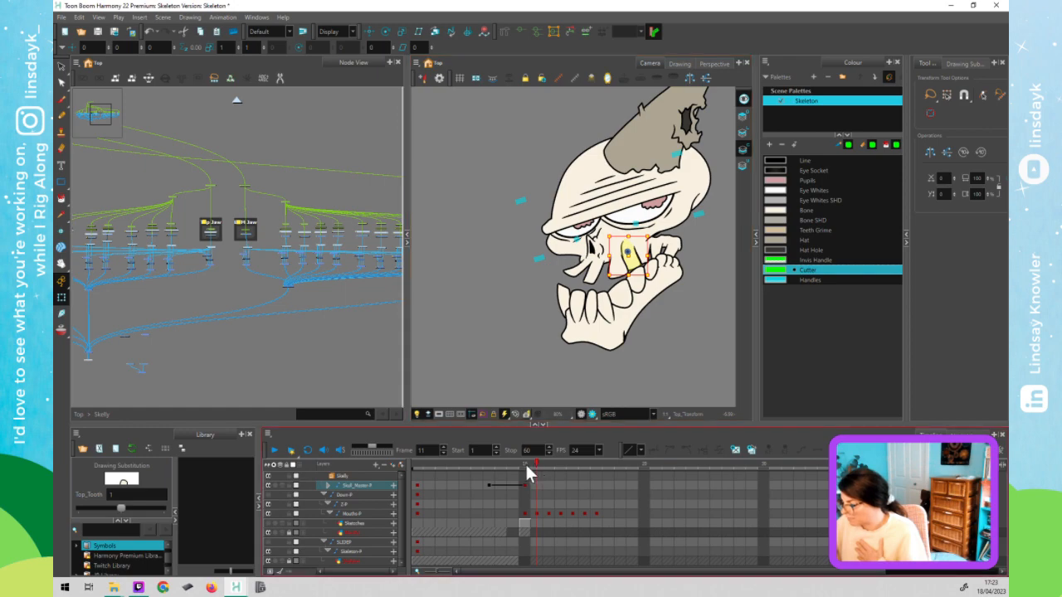
pyautogui.moveTo(526, 469)
pyautogui.mouseDown()
pyautogui.moveTo(490, 479)
pyautogui.moveTo(535, 476)
pyautogui.mouseUp()
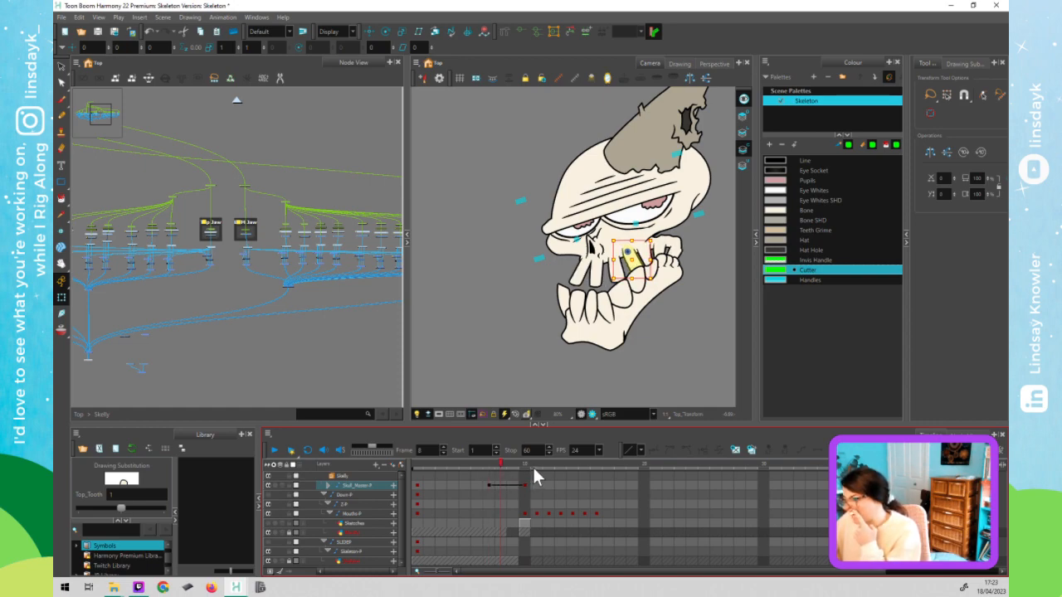
pyautogui.click(524, 466)
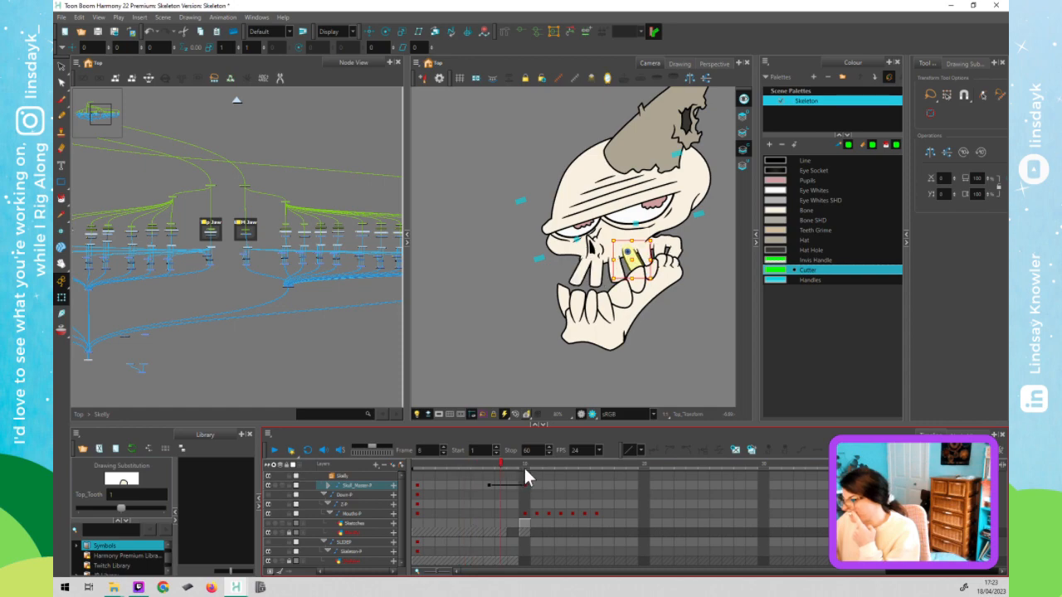
pyautogui.moveTo(509, 478)
pyautogui.mouseDown()
pyautogui.moveTo(494, 478)
pyautogui.moveTo(528, 473)
pyautogui.moveTo(488, 470)
pyautogui.mouseUp()
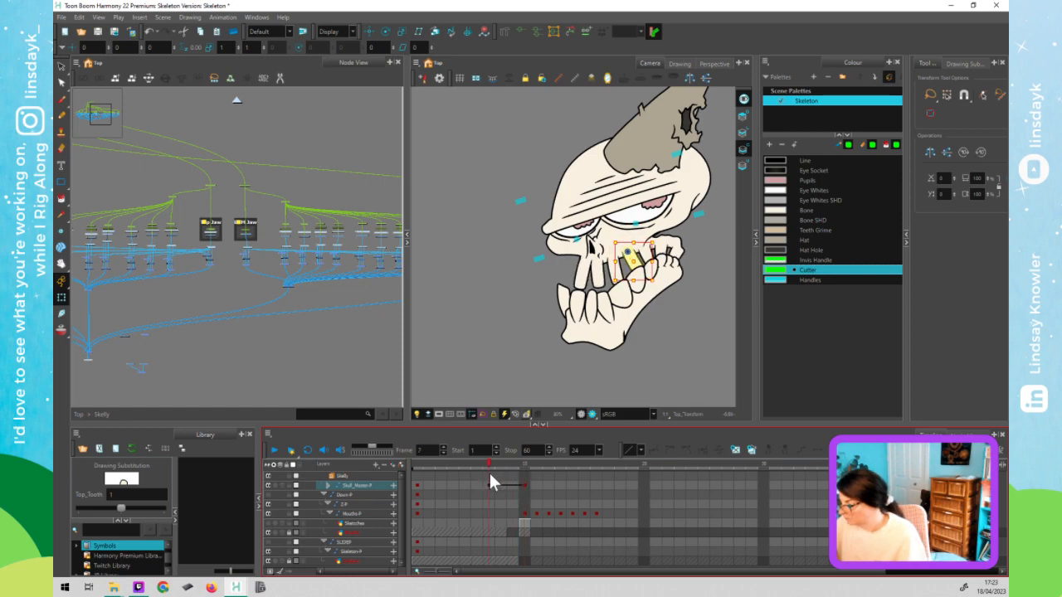
# - Return to the top-level node network and enable the Composite_1 node carrying the mouth reference sketches
pyautogui.moveTo(314, 298); pyautogui.dragTo(263, 273)
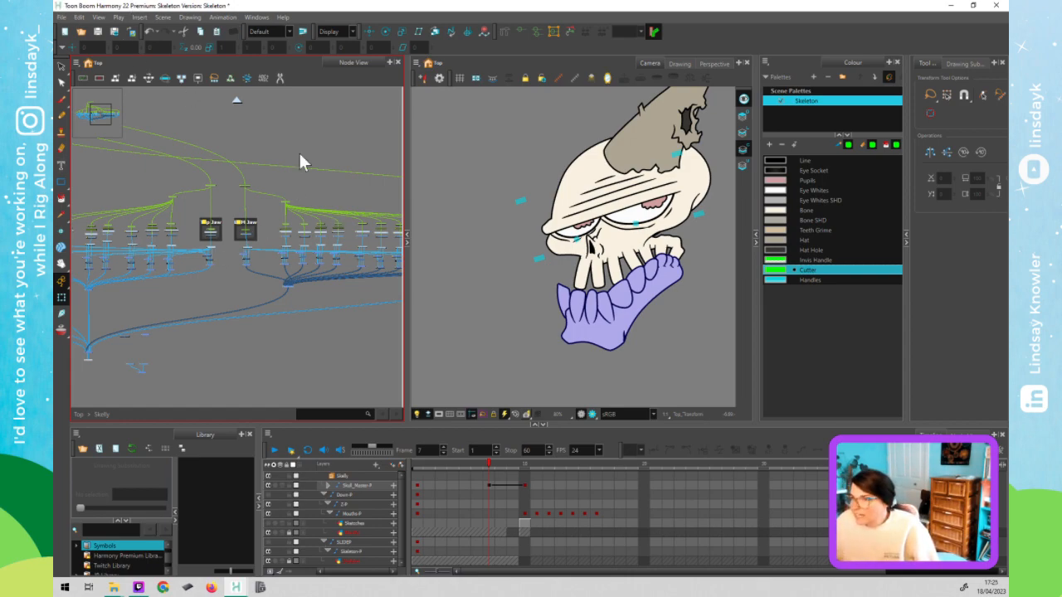
pyautogui.click(235, 100)
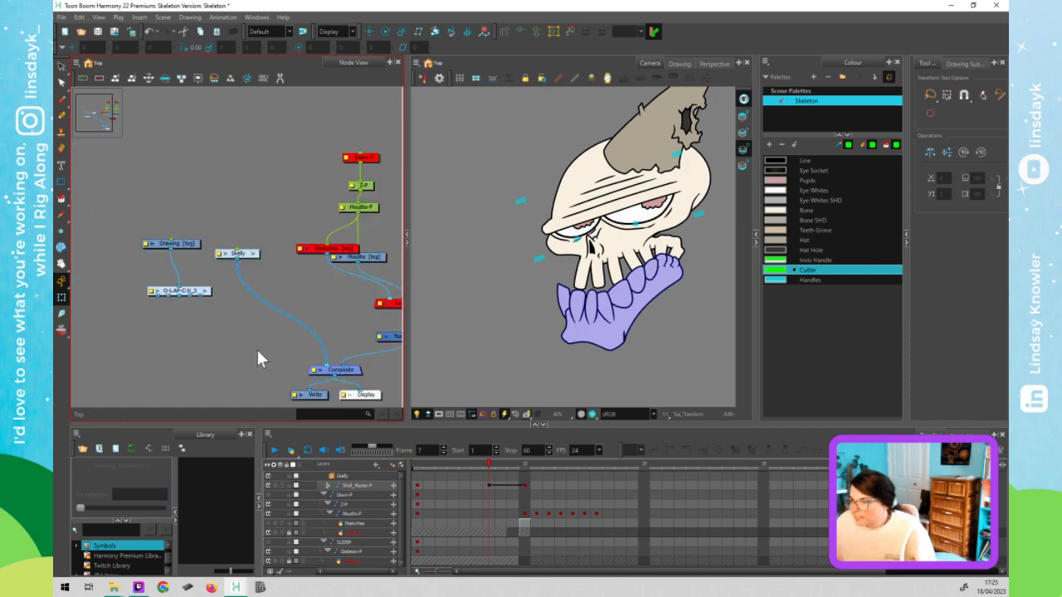
pyautogui.click(332, 306)
pyautogui.moveTo(277, 282); pyautogui.dragTo(179, 256)
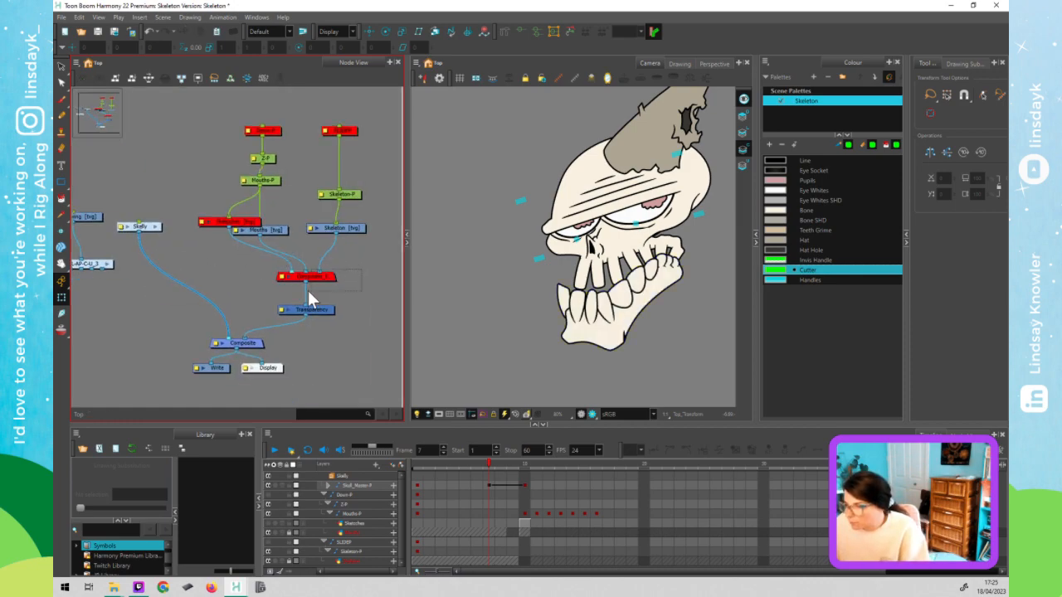
pyautogui.press('d')
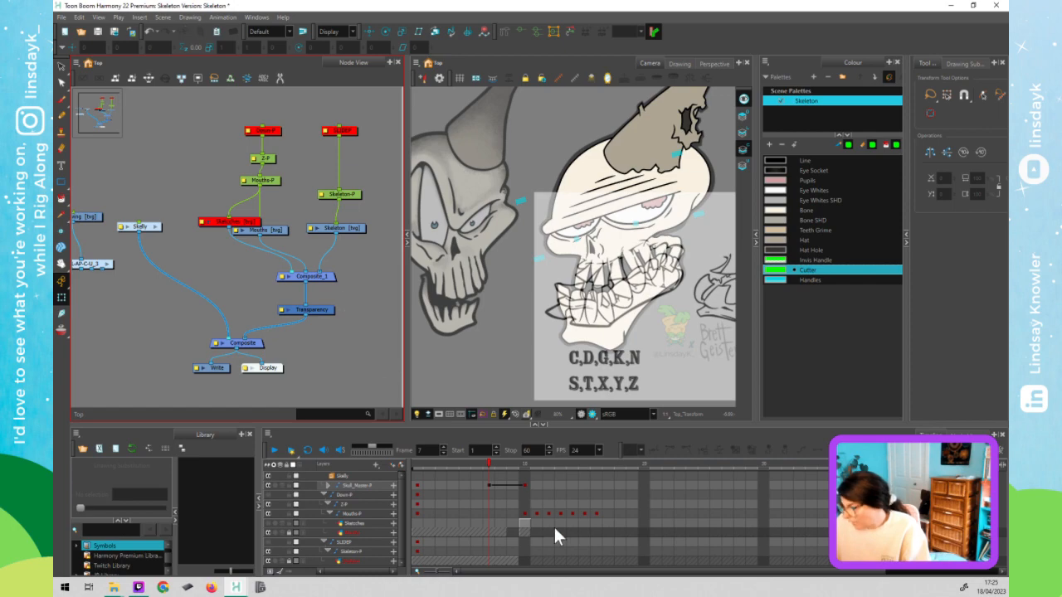
# - Go to frame 10 and toggle Composite_1 off and back on to show the C,D,G,K,N mouth sketch
pyautogui.click(526, 465)
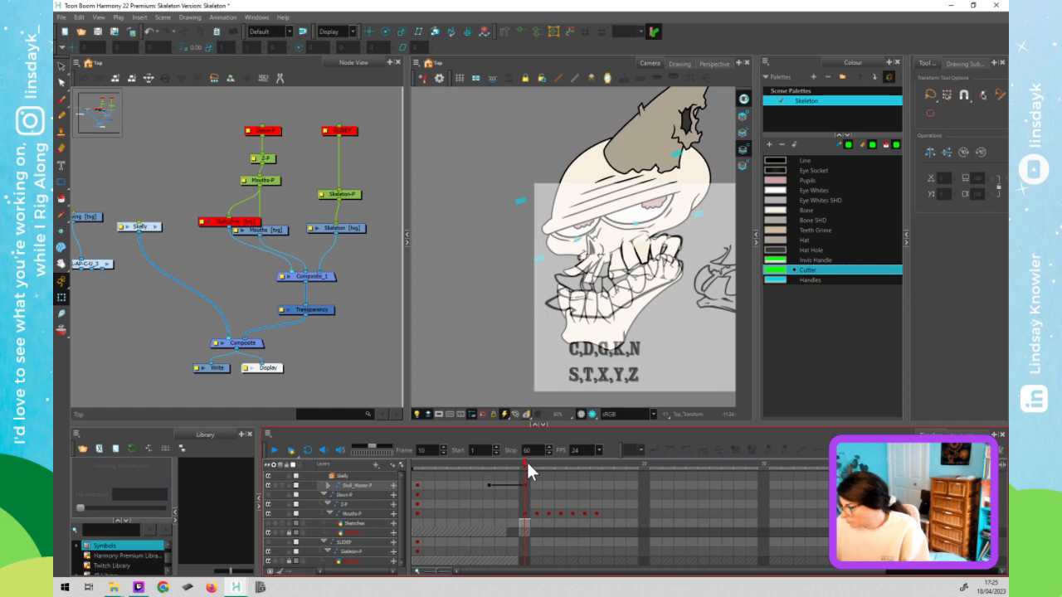
pyautogui.press('d')
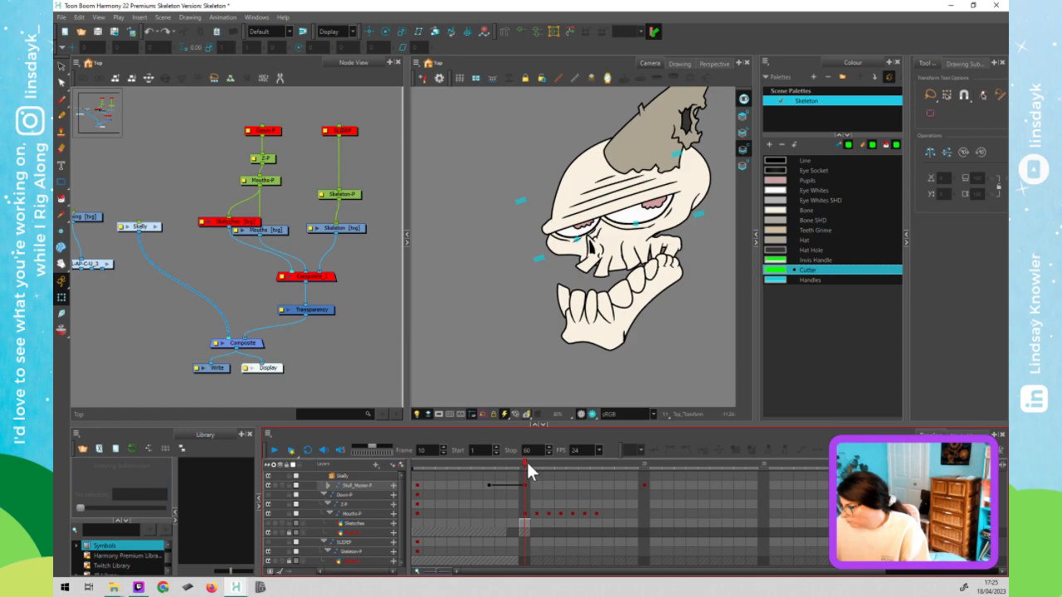
pyautogui.moveTo(357, 254); pyautogui.dragTo(329, 292)
pyautogui.press('d')
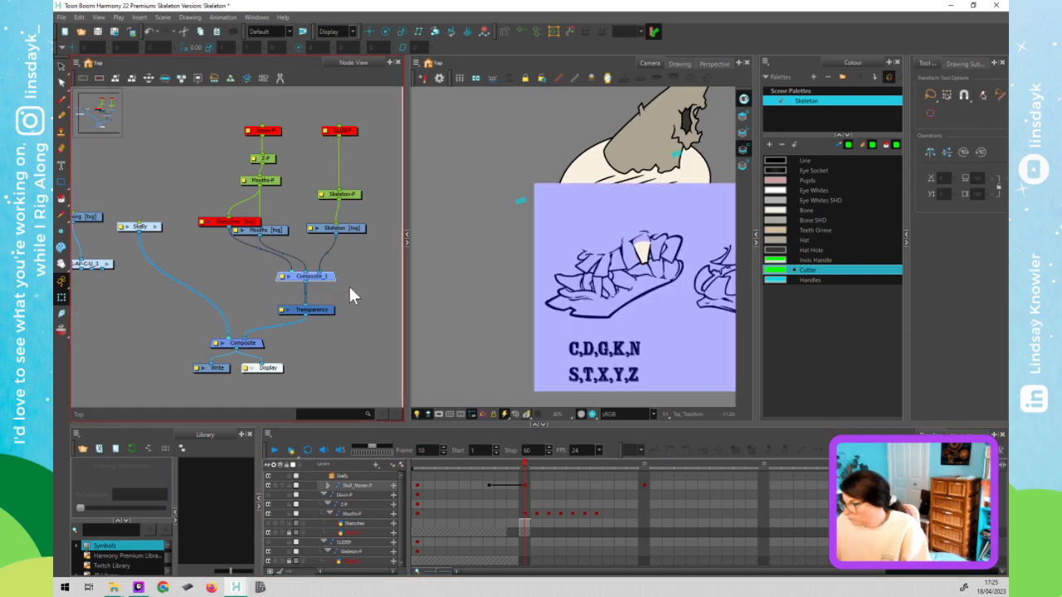
pyautogui.click(350, 286)
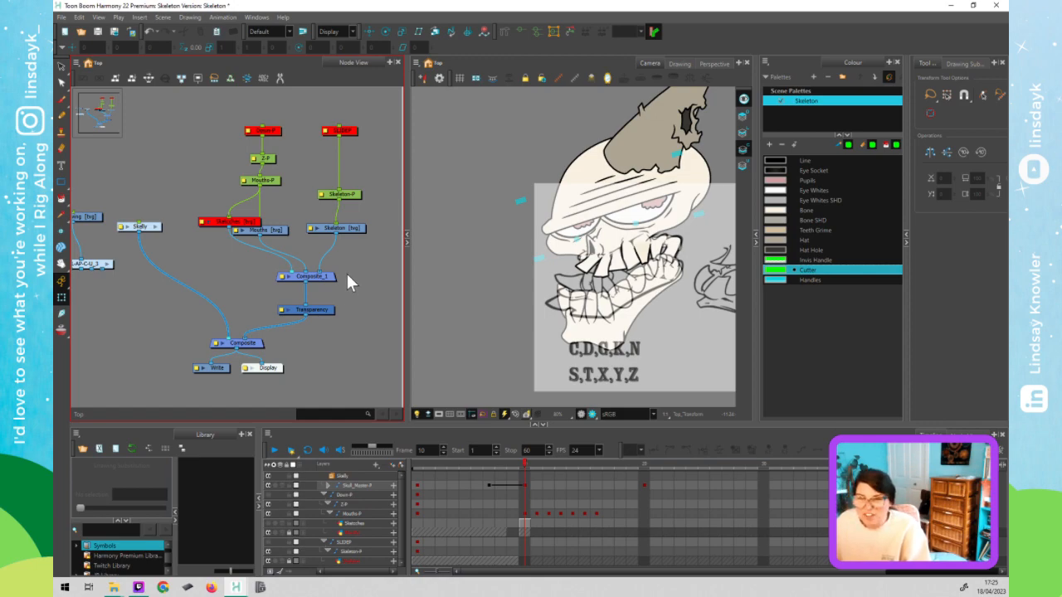
# - Reshape the middle upper tooth's deformation curve at frame 10, lowering its top-left point and adjusting its left edge
pyautogui.click(446, 306)
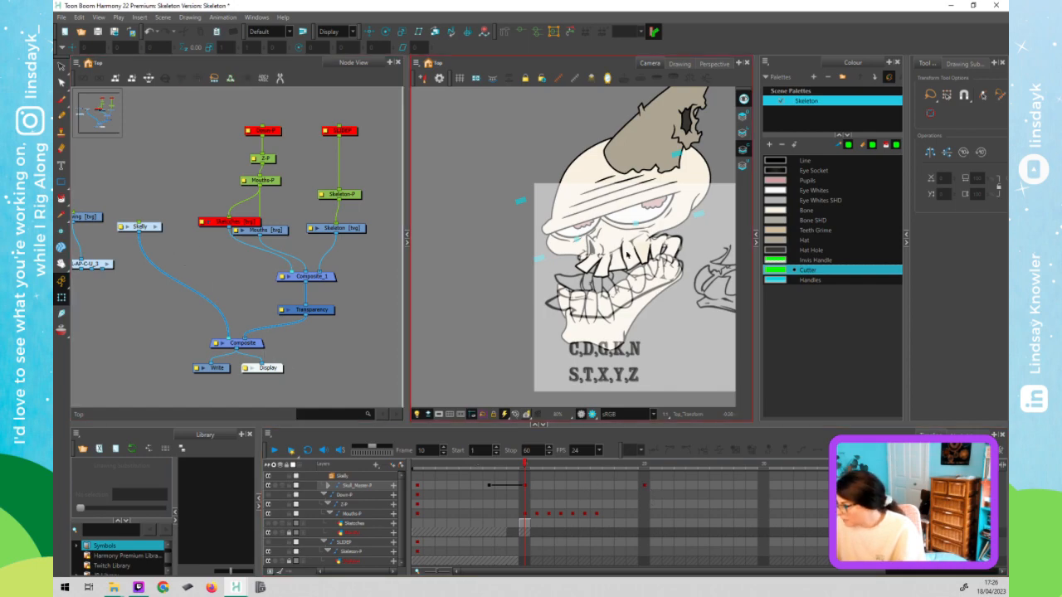
pyautogui.click(628, 251)
pyautogui.press(',')
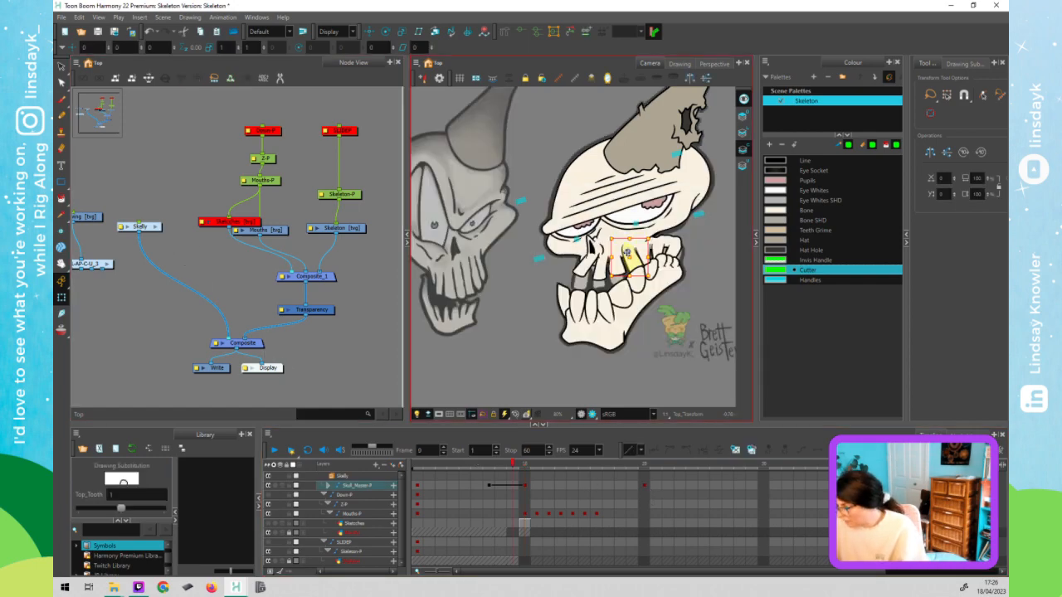
pyautogui.click(524, 485)
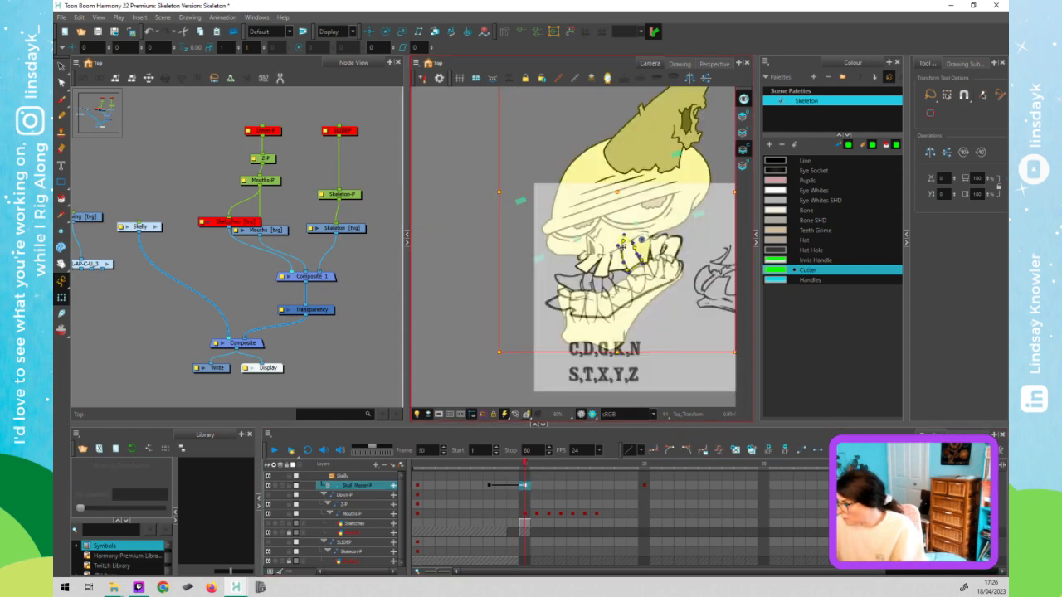
pyautogui.scroll(8, 635, 257)
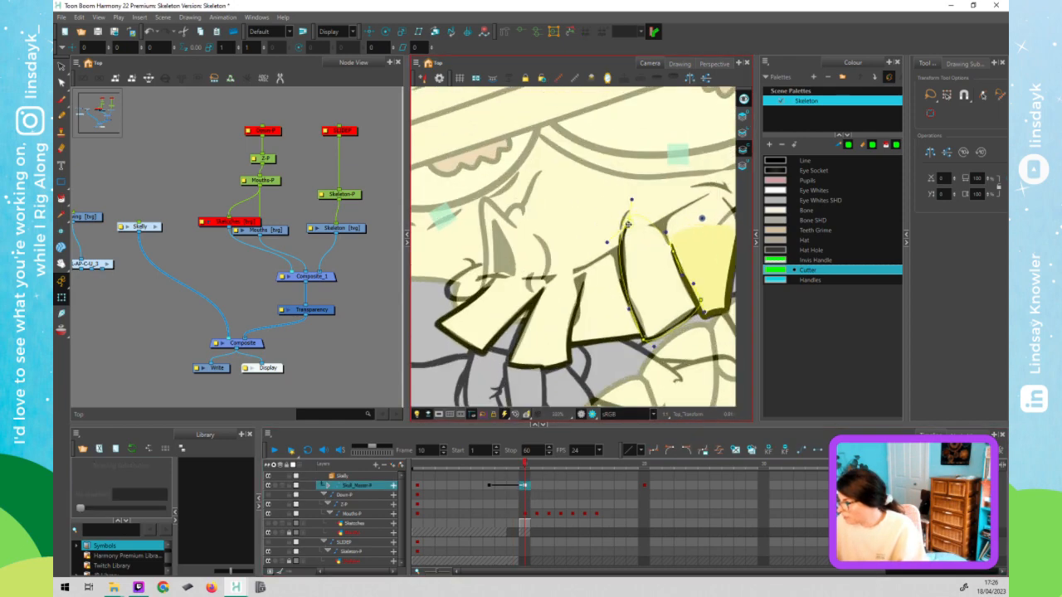
pyautogui.click(628, 224)
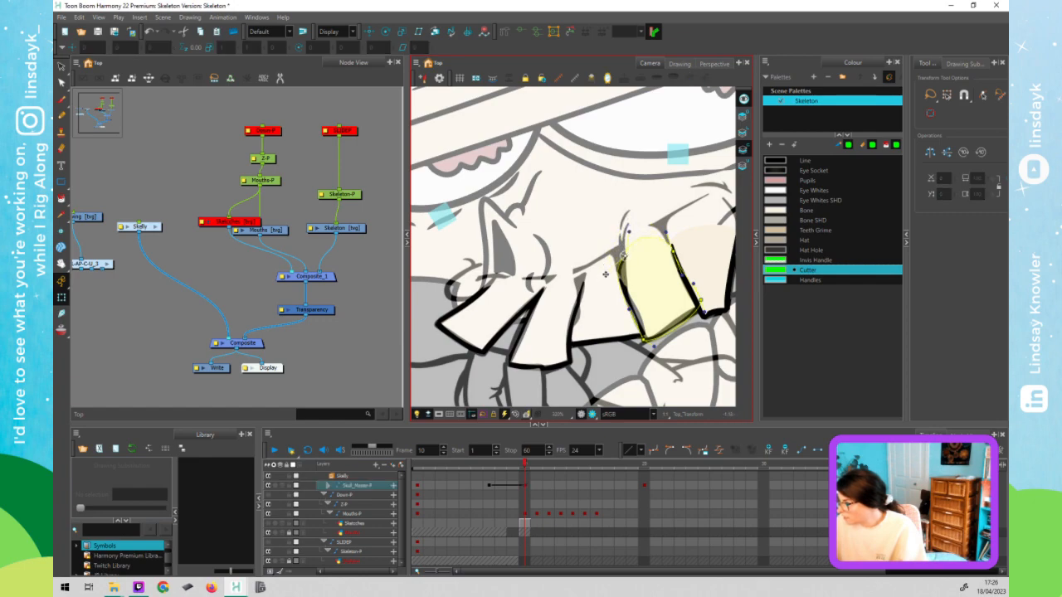
pyautogui.moveTo(614, 279); pyautogui.dragTo(625, 282)
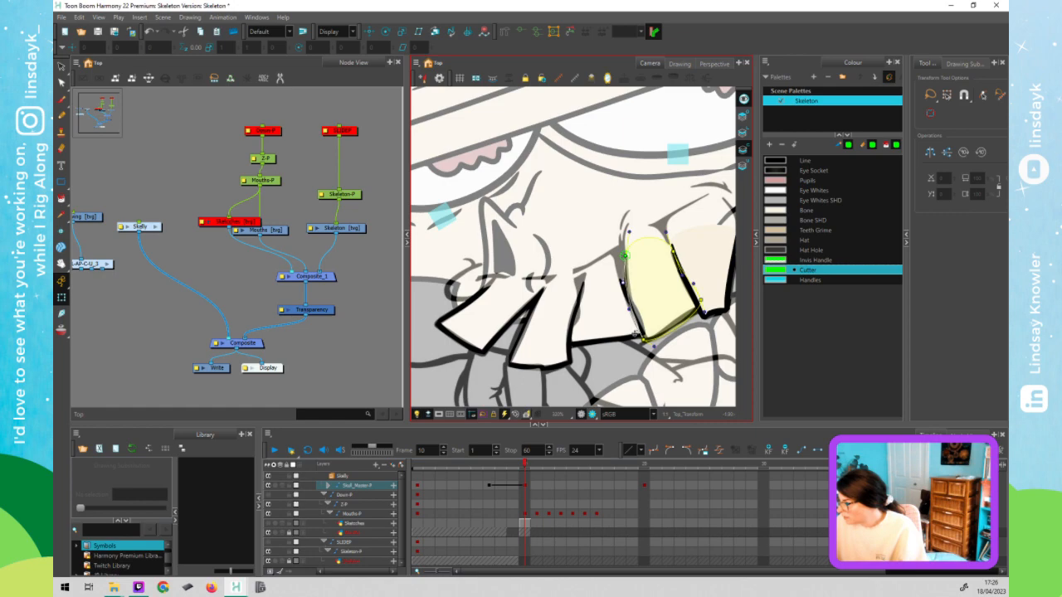
pyautogui.scroll(-3, 647, 323)
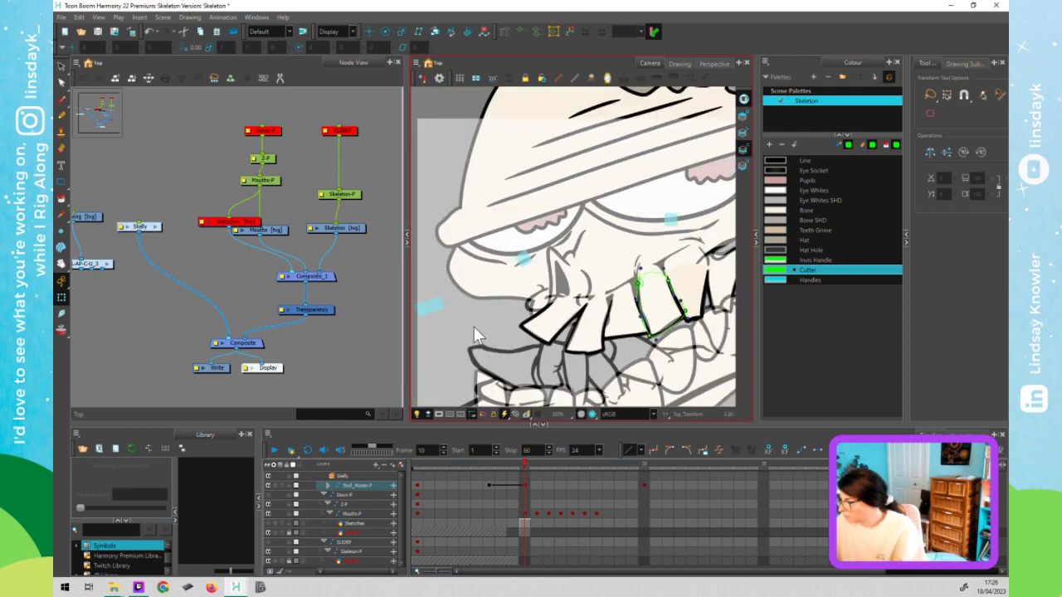
pyautogui.scroll(-2, 473, 326)
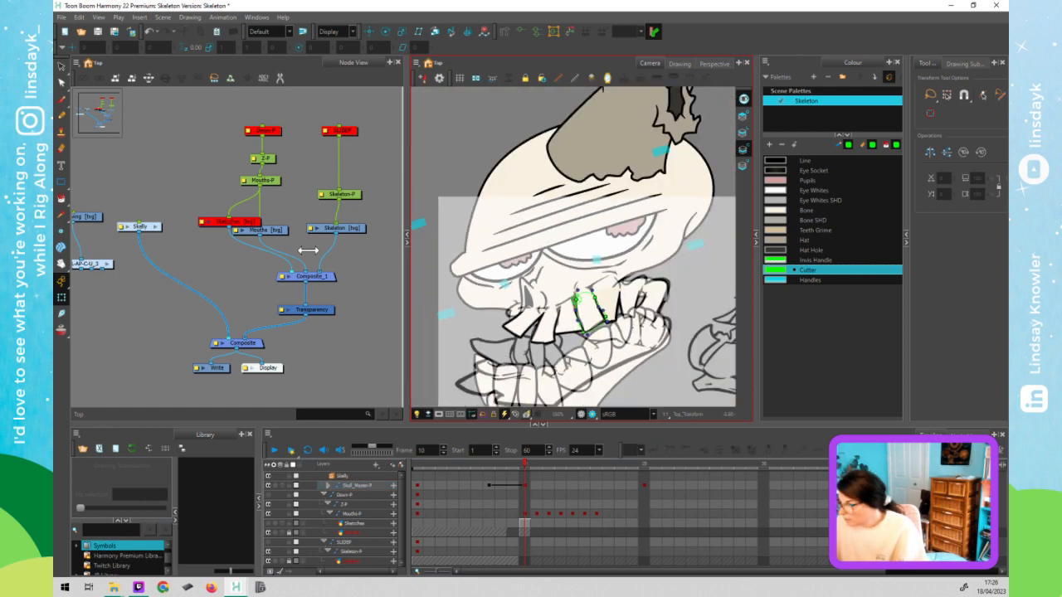
# - Open the Skelly group, select the lower jaw's peg and rotate it about -13.86 degrees toward the sketched mouth at frame 10
pyautogui.click(138, 226)
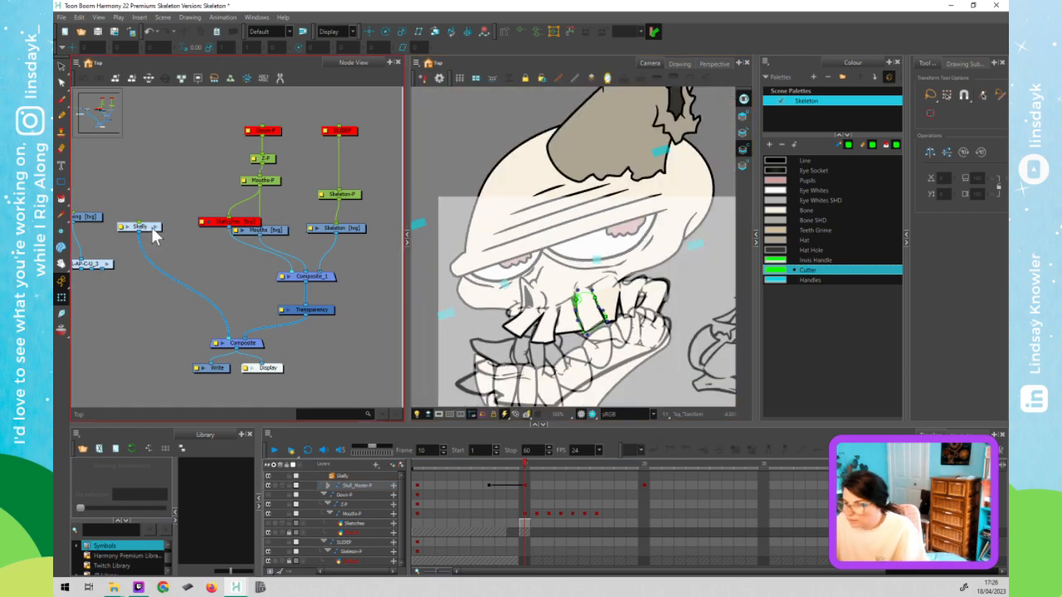
pyautogui.click(157, 227)
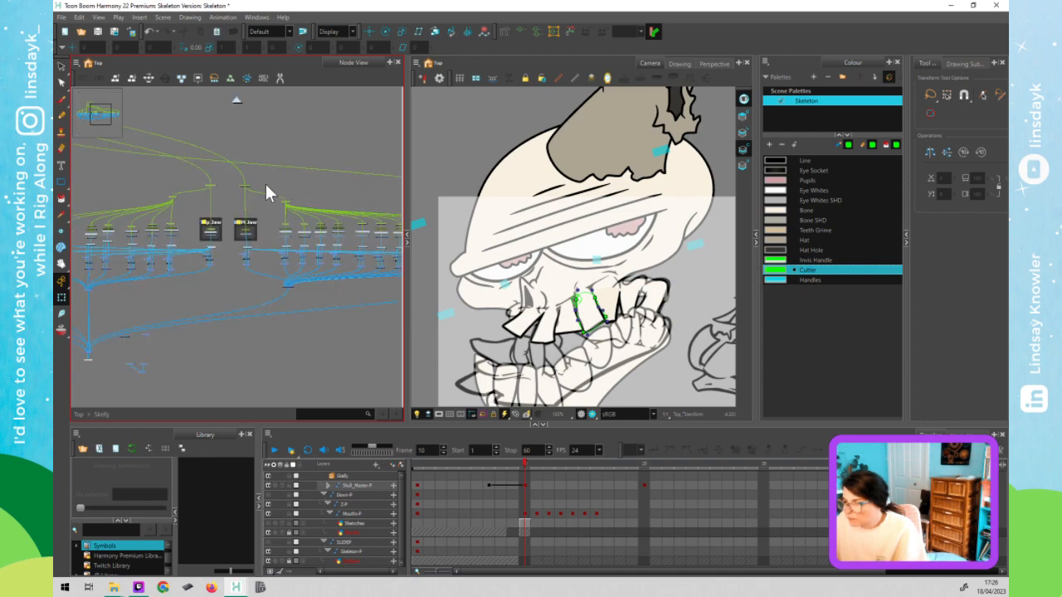
pyautogui.click(242, 188)
pyautogui.click(642, 371)
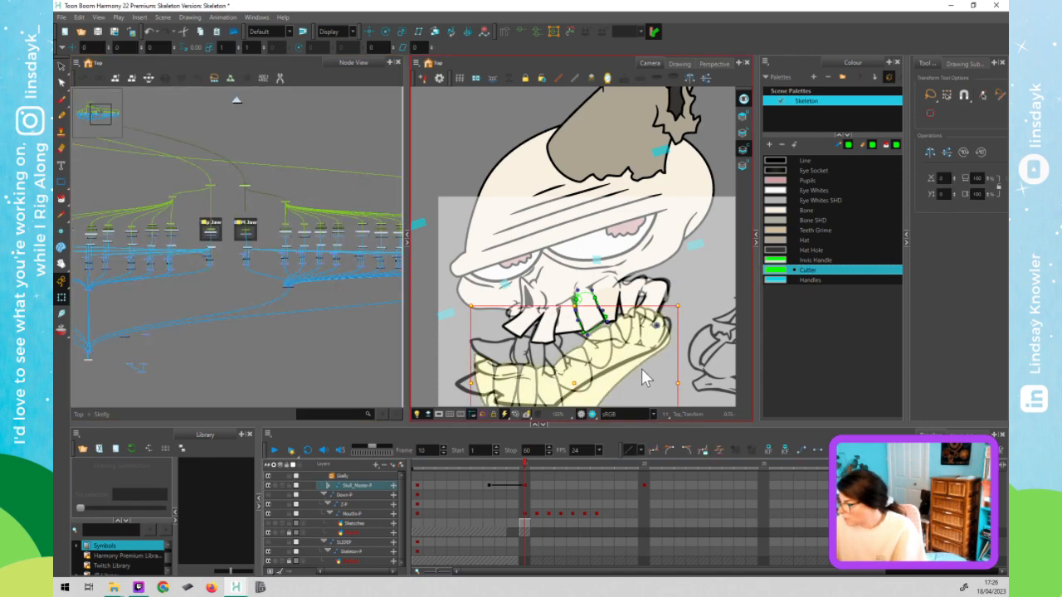
pyautogui.scroll(-2, 642, 368)
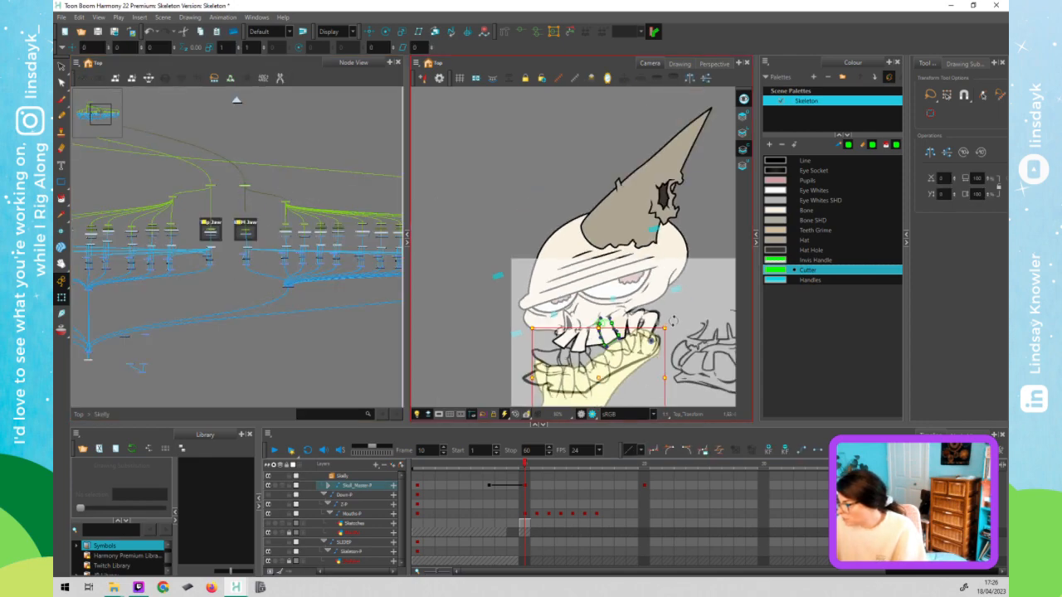
pyautogui.moveTo(672, 350); pyautogui.dragTo(644, 287)
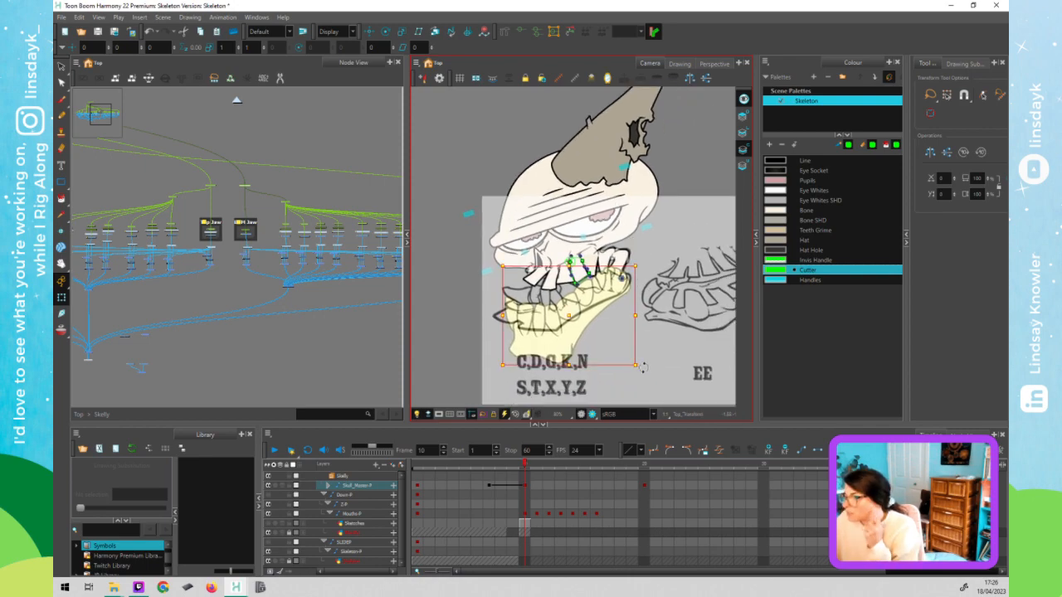
pyautogui.moveTo(641, 370); pyautogui.dragTo(621, 386)
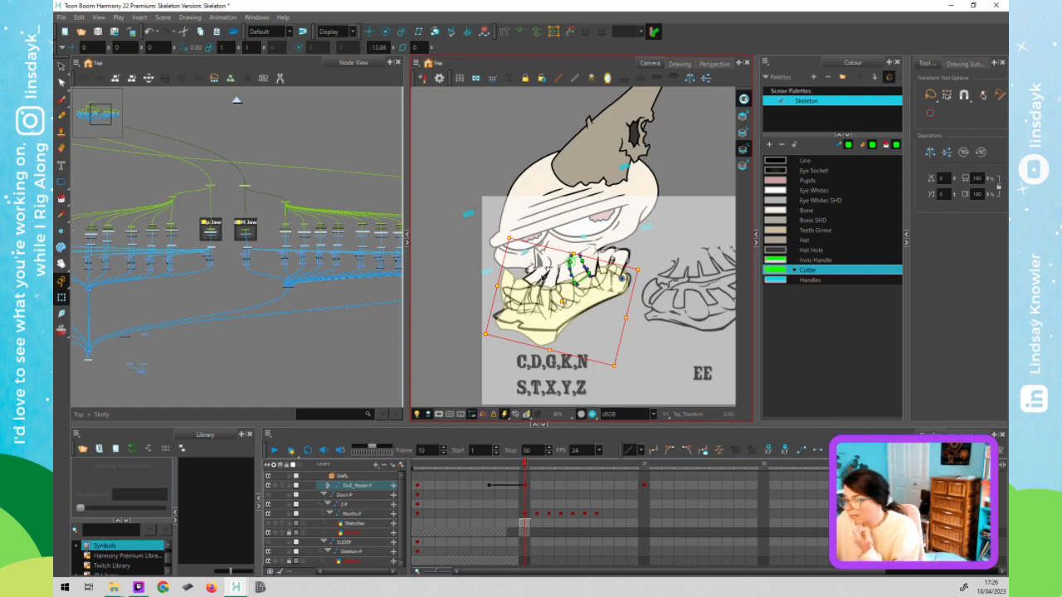
# - Disable the composite node that combines the upper teeth inside the Skelly group
pyautogui.click(534, 280)
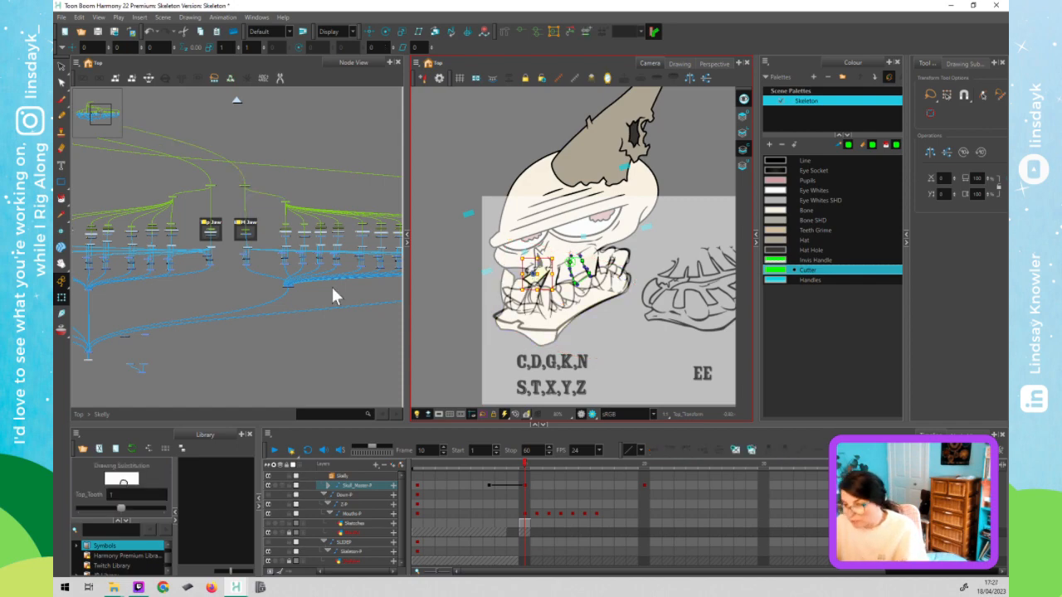
pyautogui.moveTo(184, 298); pyautogui.dragTo(241, 288)
pyautogui.click(138, 276)
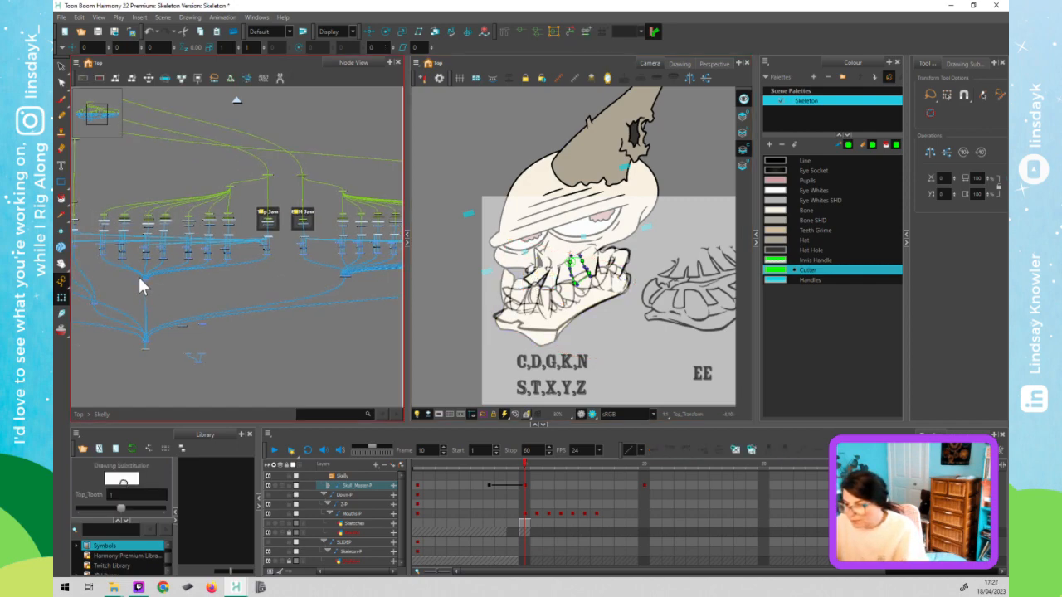
pyautogui.moveTo(143, 280); pyautogui.dragTo(143, 282)
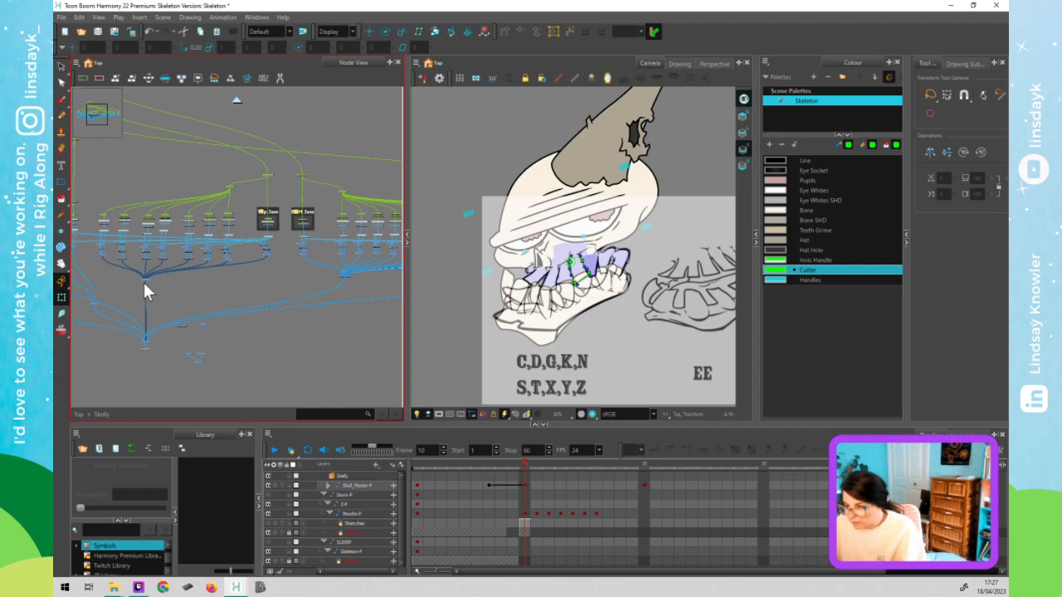
pyautogui.scroll(2, 143, 282)
pyautogui.scroll(2, 162, 283)
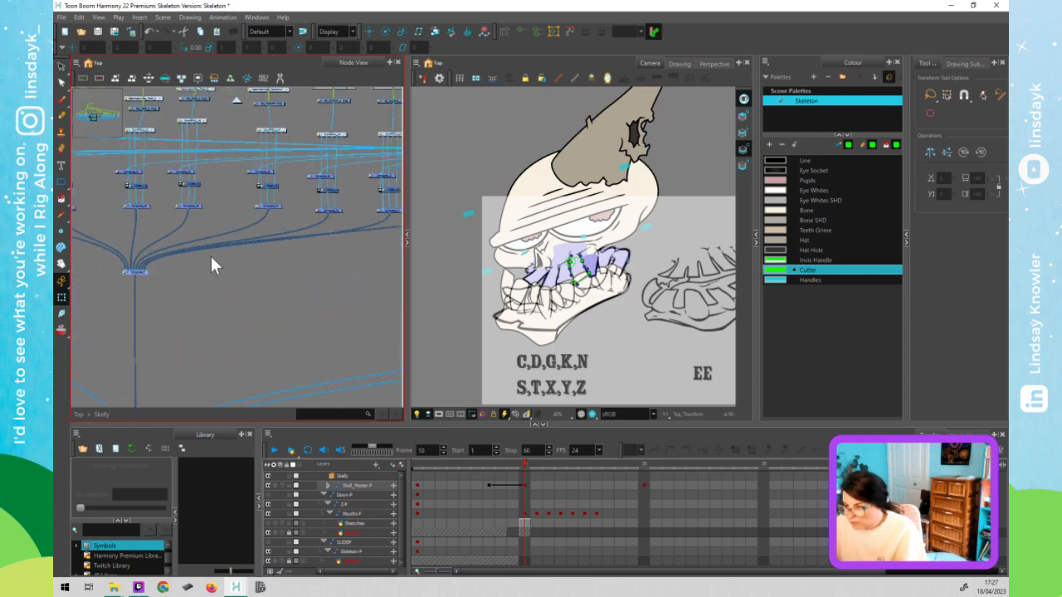
pyautogui.moveTo(264, 284)
pyautogui.mouseDown()
pyautogui.moveTo(196, 281)
pyautogui.moveTo(279, 296)
pyautogui.mouseUp()
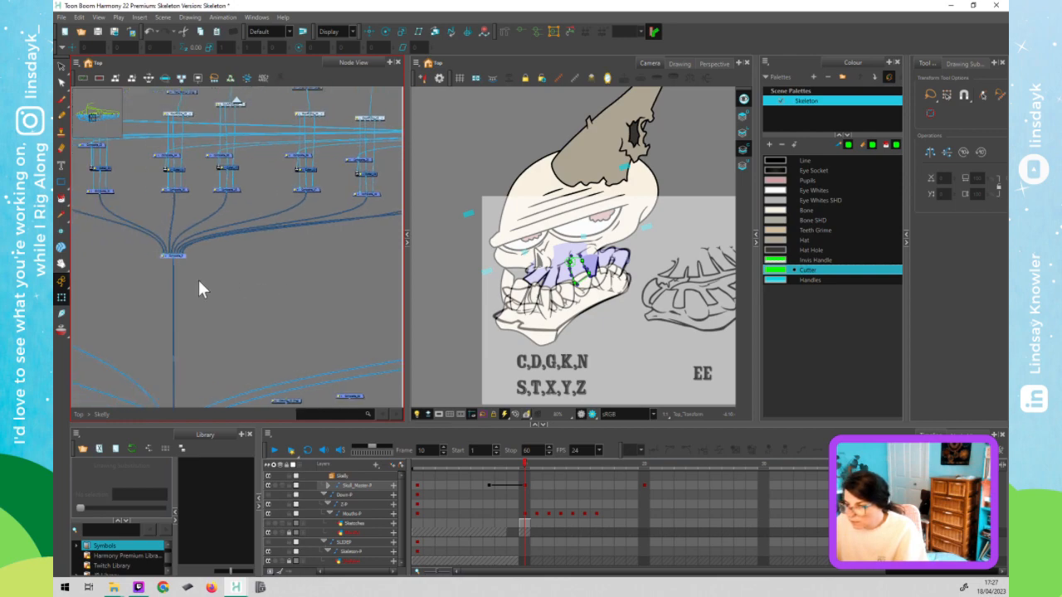
pyautogui.press('d')
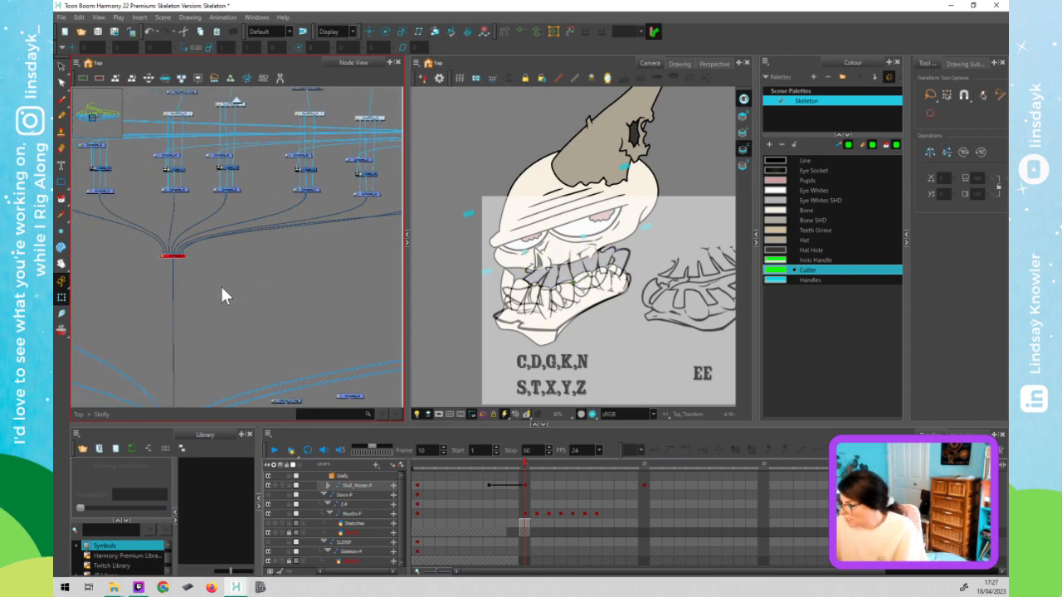
# - Locate the lower jaw bone's nodes and try disabling the row of four tooth composite nodes, undoing the change
pyautogui.click(221, 285)
pyautogui.click(534, 315)
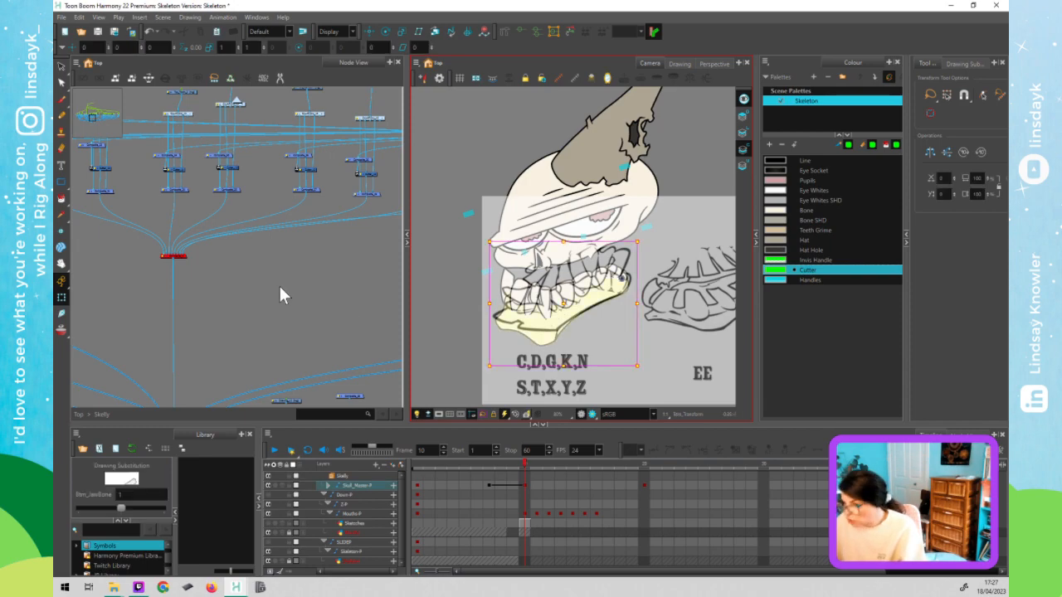
pyautogui.press('o')
pyautogui.moveTo(324, 286); pyautogui.dragTo(156, 242)
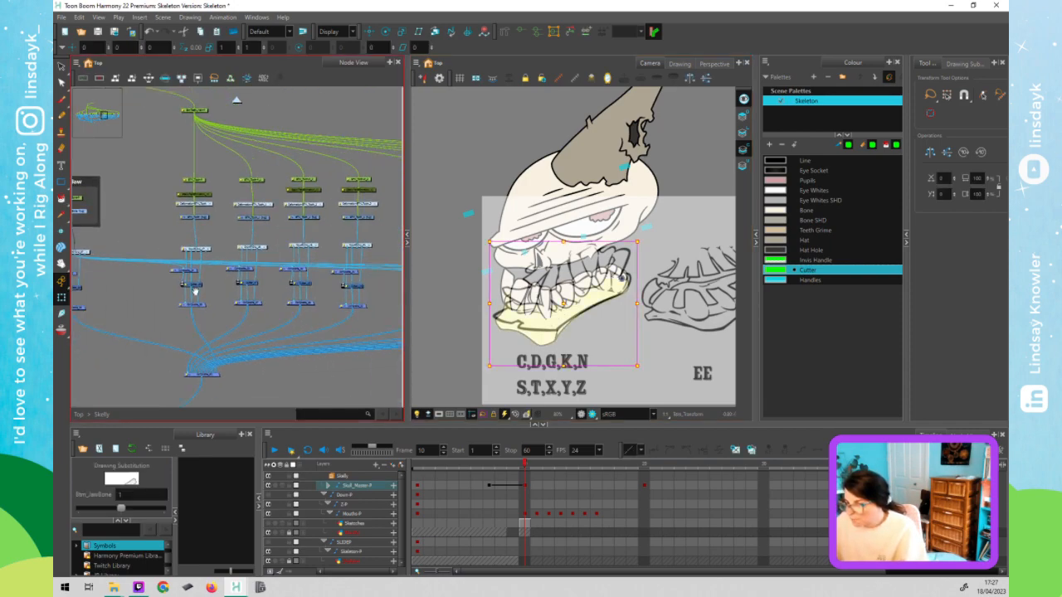
pyautogui.click(358, 322)
pyautogui.moveTo(358, 322); pyautogui.dragTo(369, 322)
pyautogui.press('d')
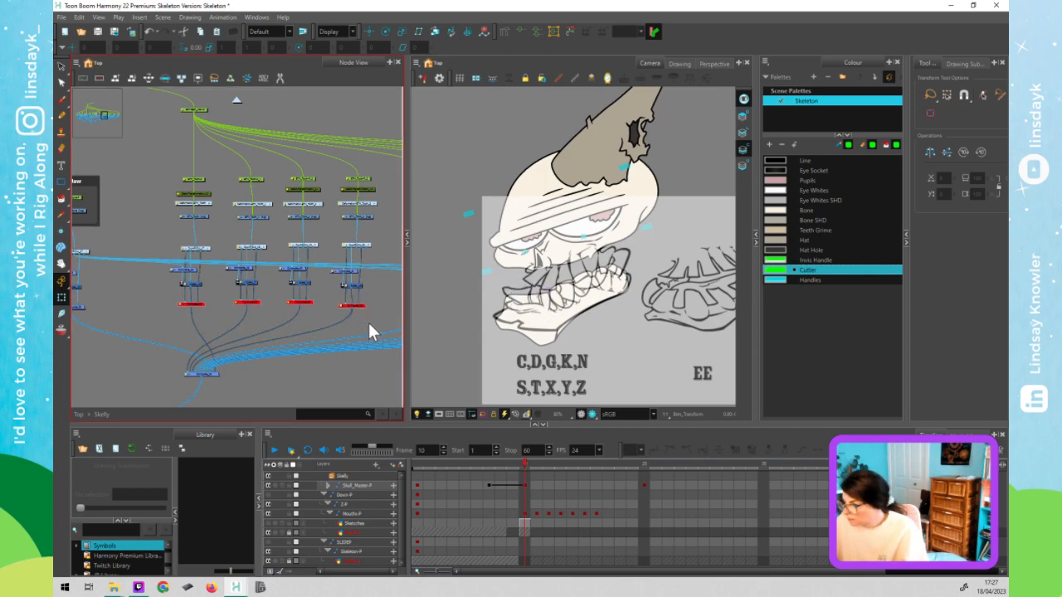
pyautogui.hotkey('ctrl', 'z')
# - Move the lower jaw bone off the skull to the empty area beneath the EE mouth sketch
pyautogui.click(553, 336)
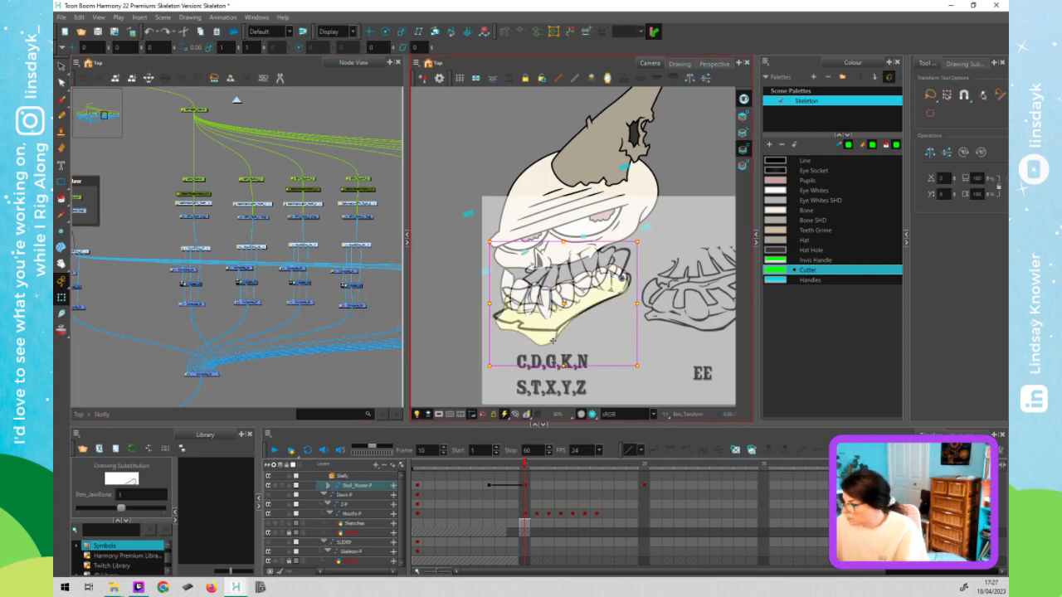
pyautogui.moveTo(552, 341)
pyautogui.mouseDown()
pyautogui.moveTo(606, 396)
pyautogui.moveTo(659, 373)
pyautogui.moveTo(660, 382)
pyautogui.moveTo(640, 346)
pyautogui.moveTo(603, 333)
pyautogui.moveTo(544, 336)
pyautogui.moveTo(524, 322)
pyautogui.mouseUp()
pyautogui.press('space')
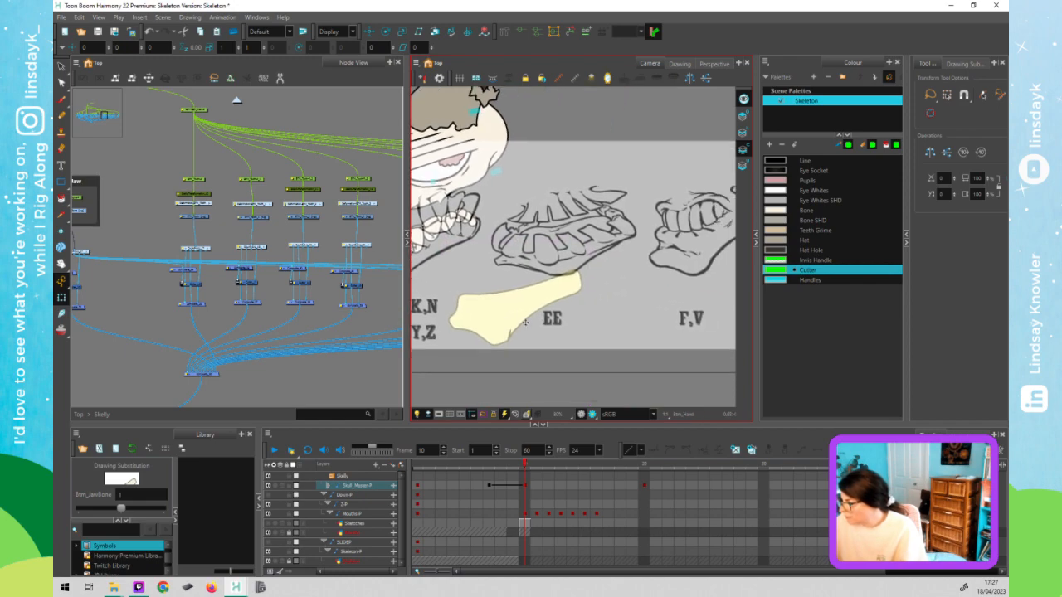
pyautogui.scroll(-3, 525, 322)
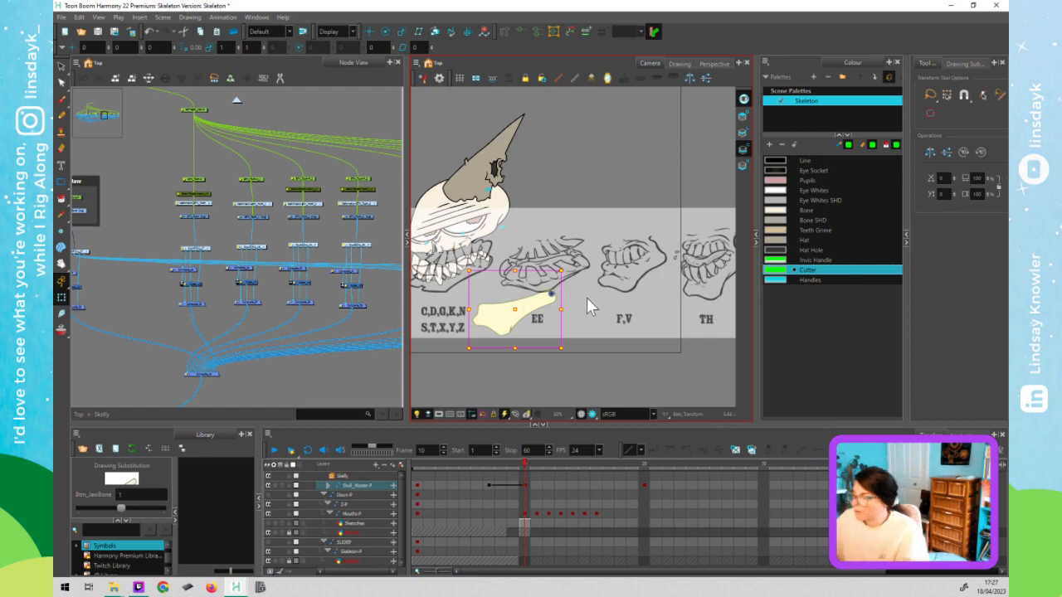
pyautogui.scroll(-2, 596, 305)
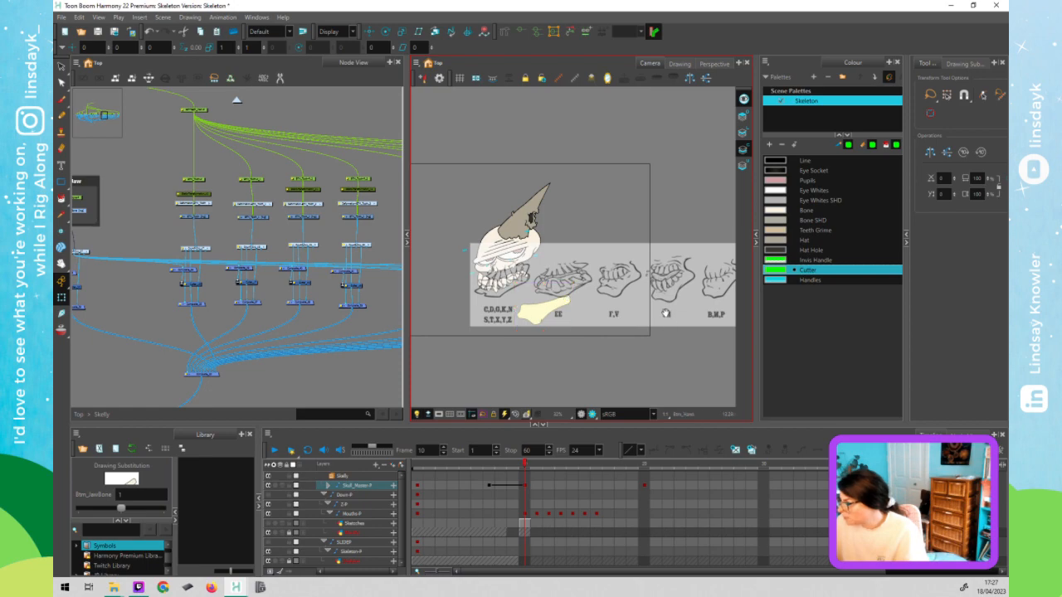
pyautogui.moveTo(664, 313); pyautogui.dragTo(614, 301)
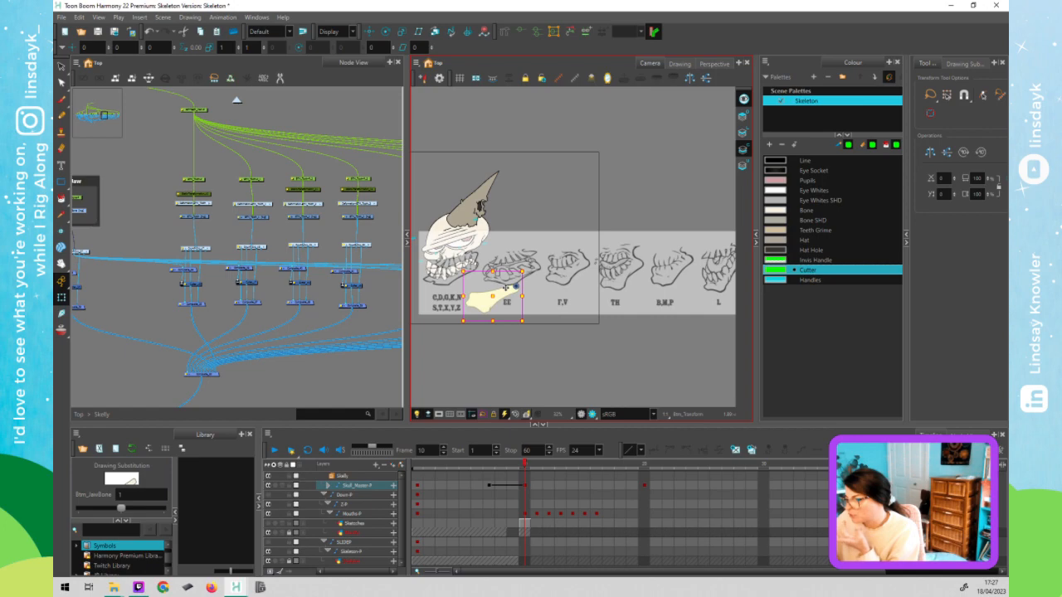
pyautogui.moveTo(586, 324); pyautogui.dragTo(504, 307)
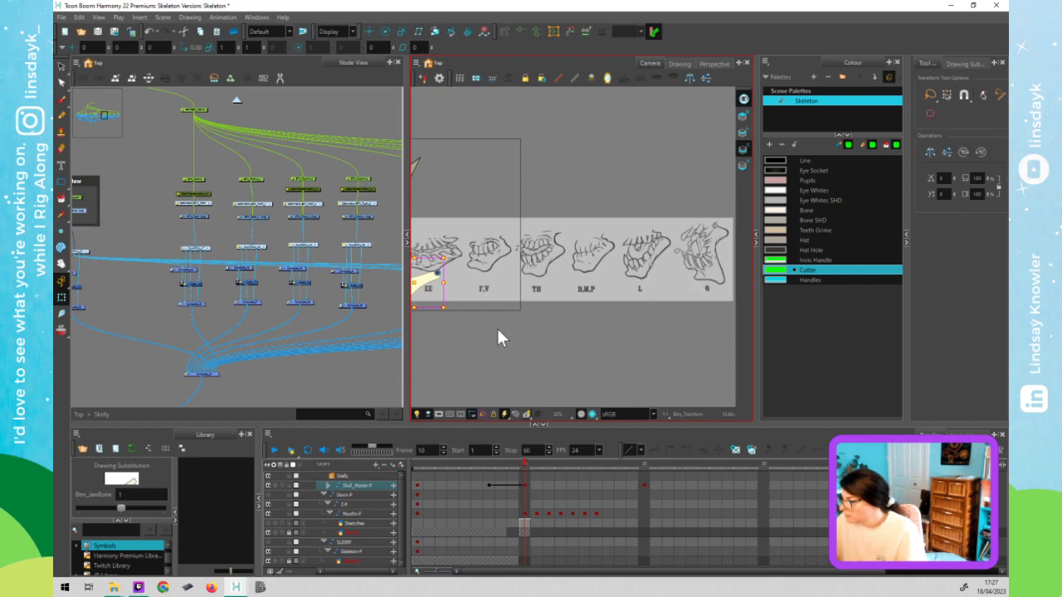
pyautogui.moveTo(573, 334); pyautogui.dragTo(681, 320)
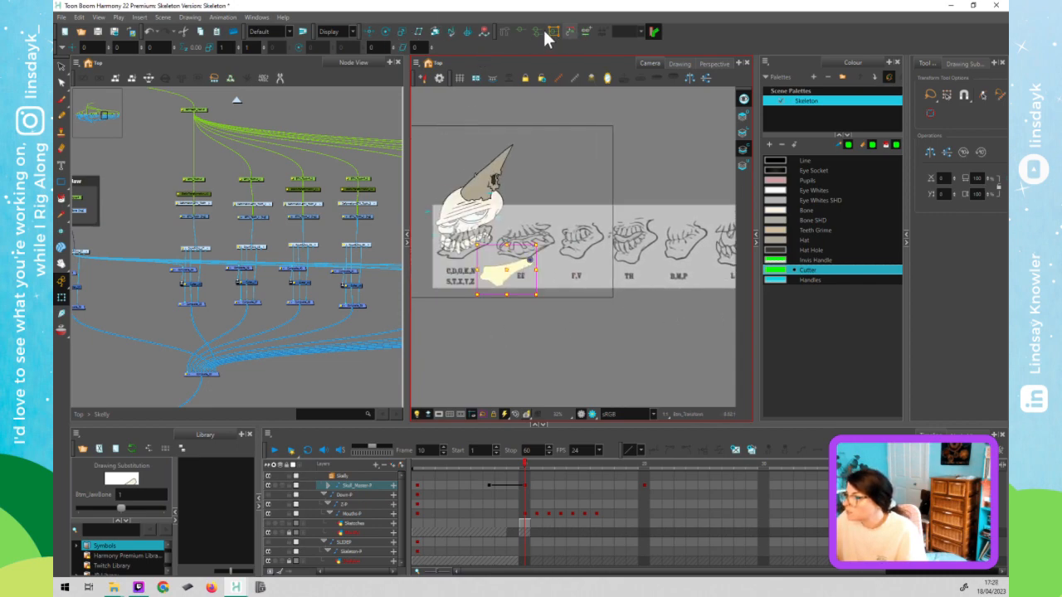
# - Build a closed curve deformation chain around the lower jaw bone with the Rigging tool, starting and ending at its raised hinge end
pyautogui.click(503, 36)
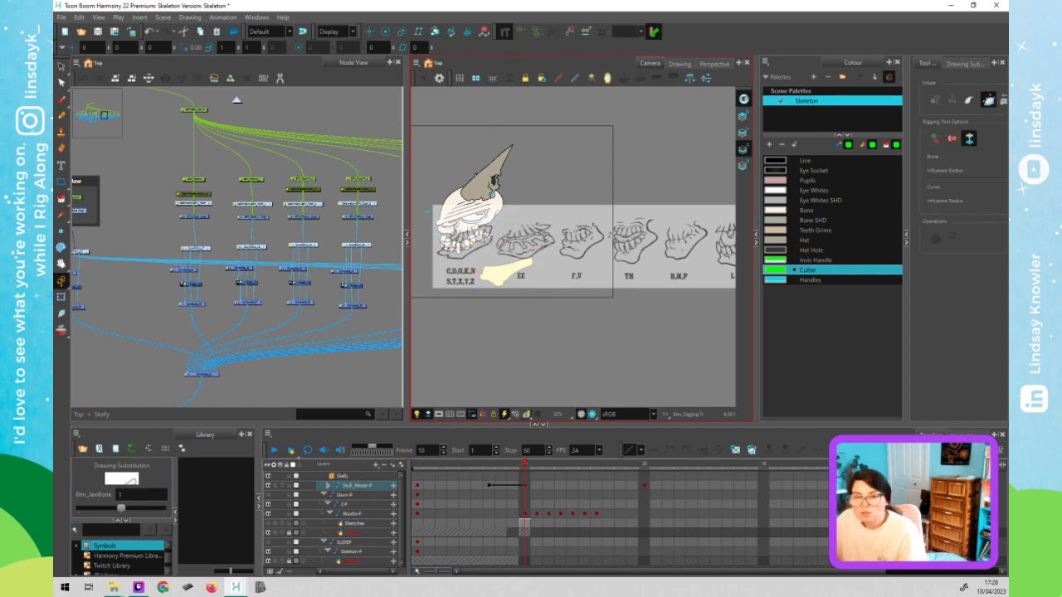
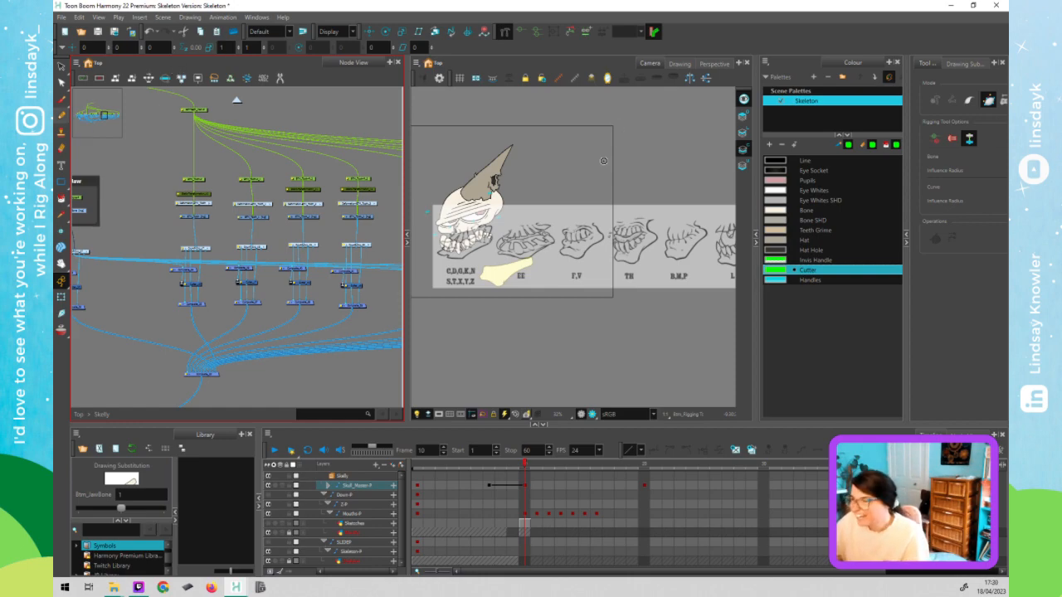
pyautogui.click(498, 278)
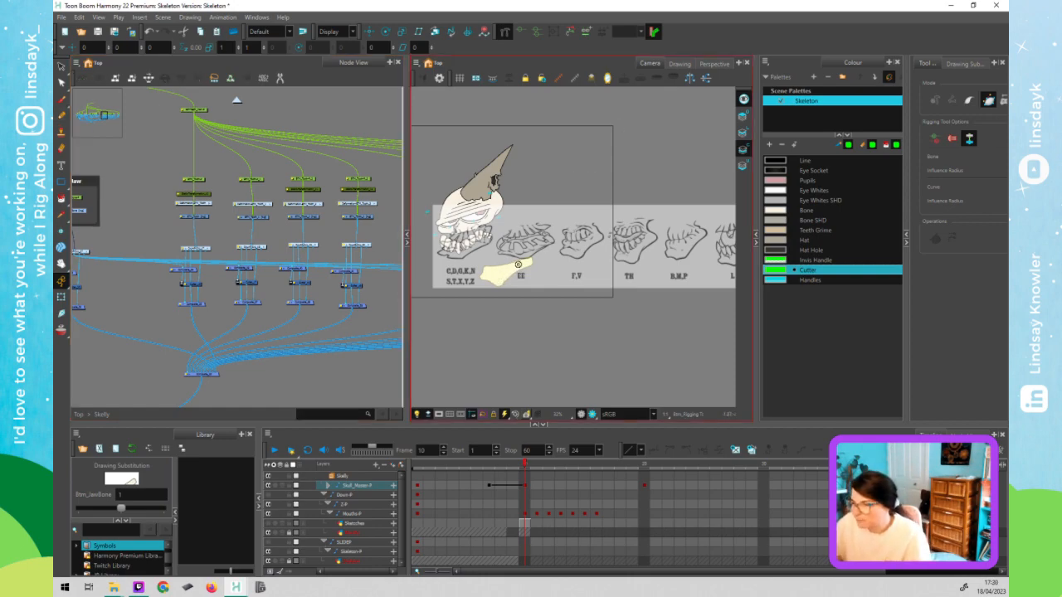
pyautogui.scroll(2, 521, 263)
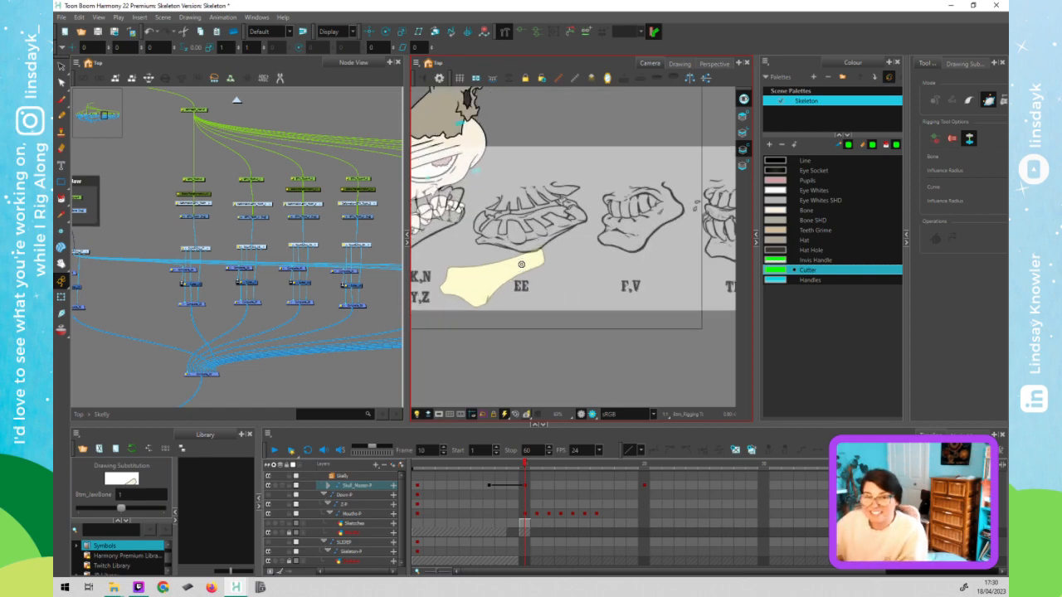
pyautogui.scroll(1, 521, 263)
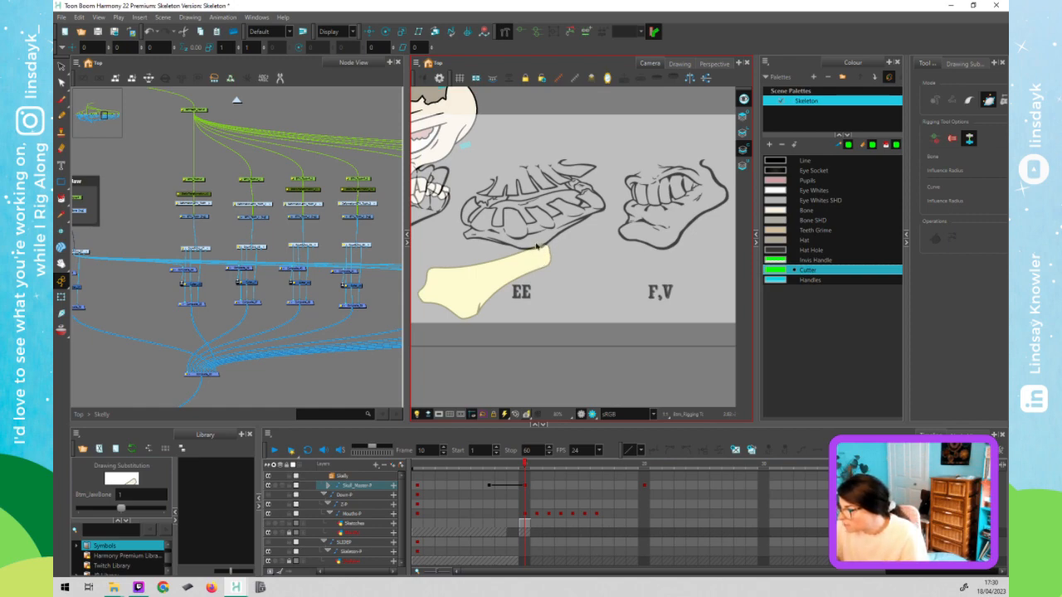
pyautogui.click(535, 247)
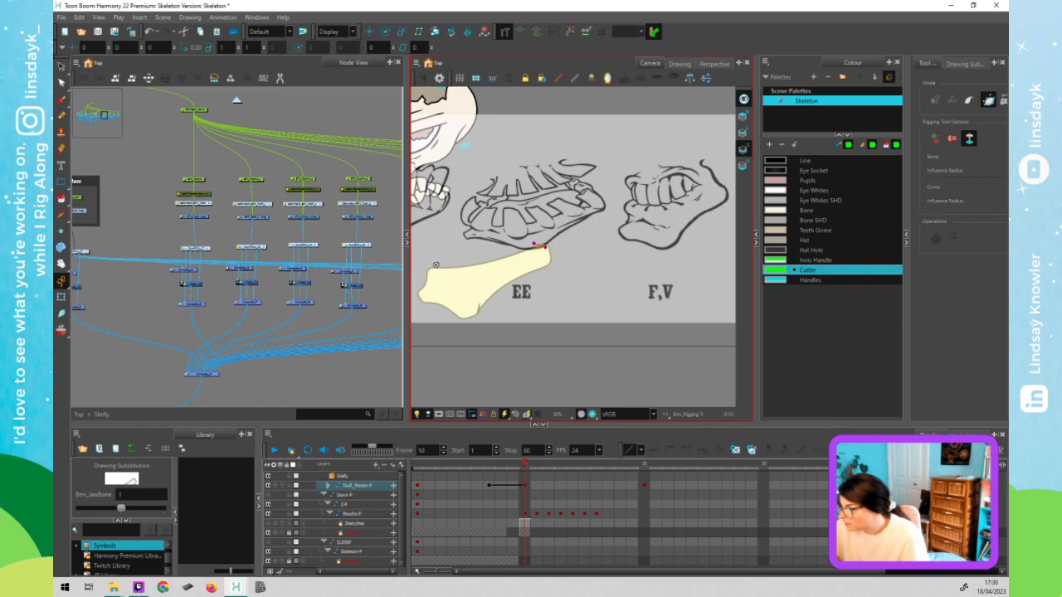
pyautogui.click(432, 268)
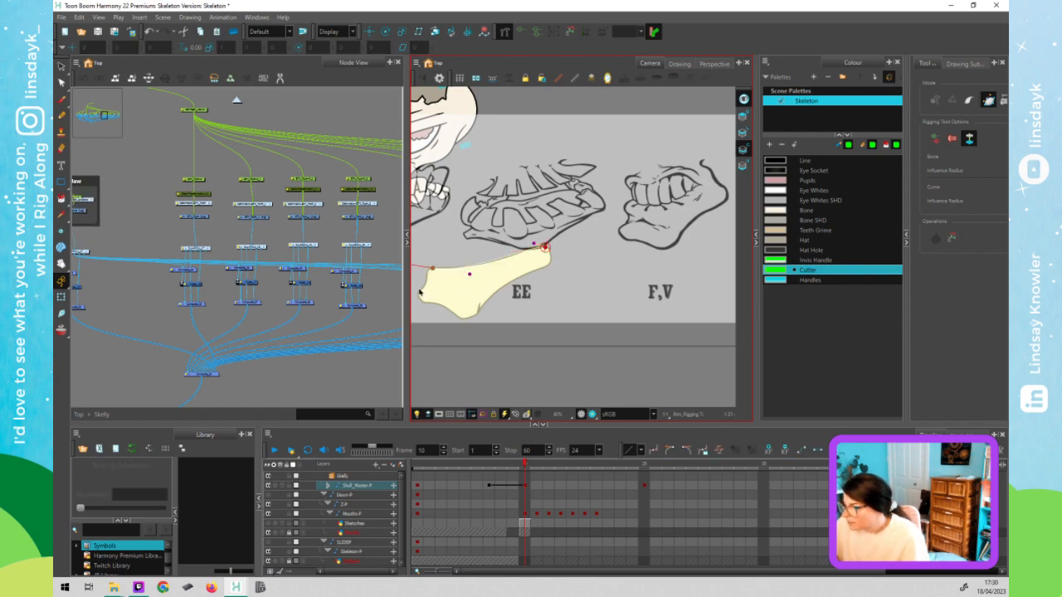
pyautogui.click(419, 292)
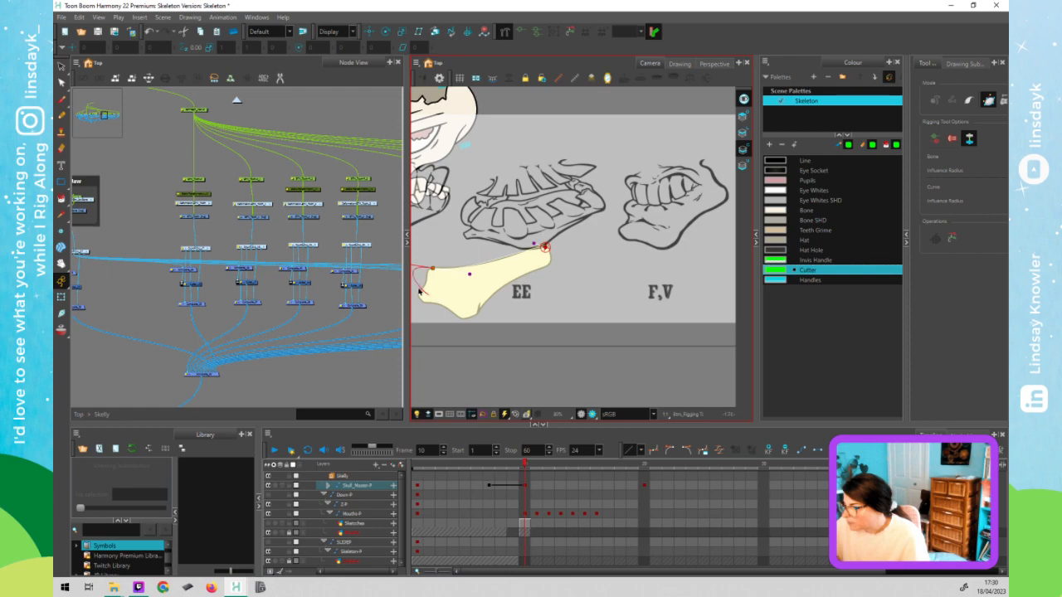
pyautogui.click(470, 309)
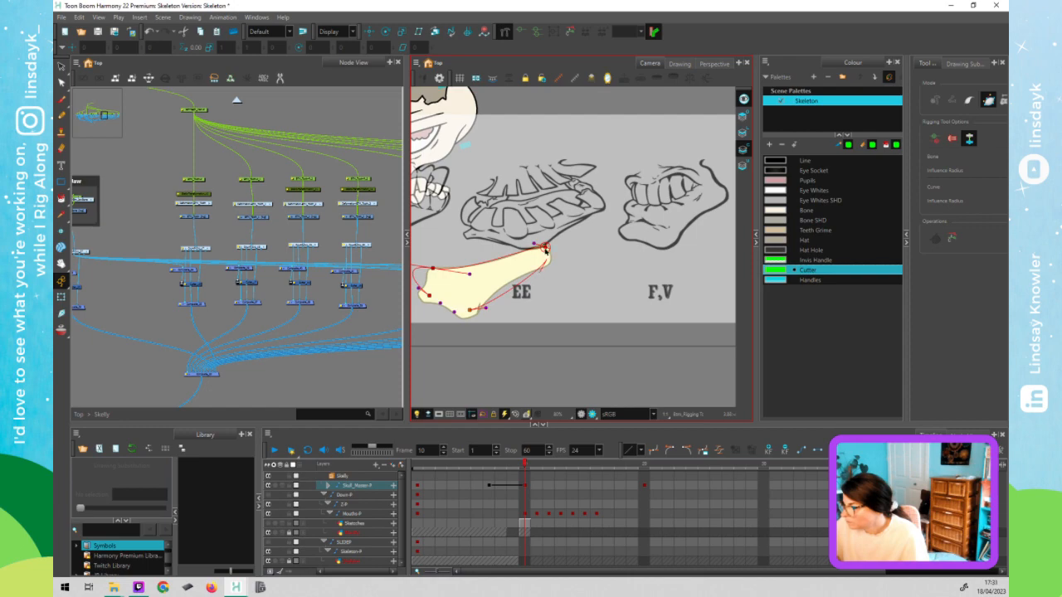
pyautogui.click(546, 258)
pyautogui.moveTo(556, 241); pyautogui.dragTo(546, 262)
# - Adjust the jaw deformation's bottom point and the points and handles at the chin end to follow the bone's outline
pyautogui.click(471, 312)
pyautogui.moveTo(470, 312); pyautogui.dragTo(470, 307)
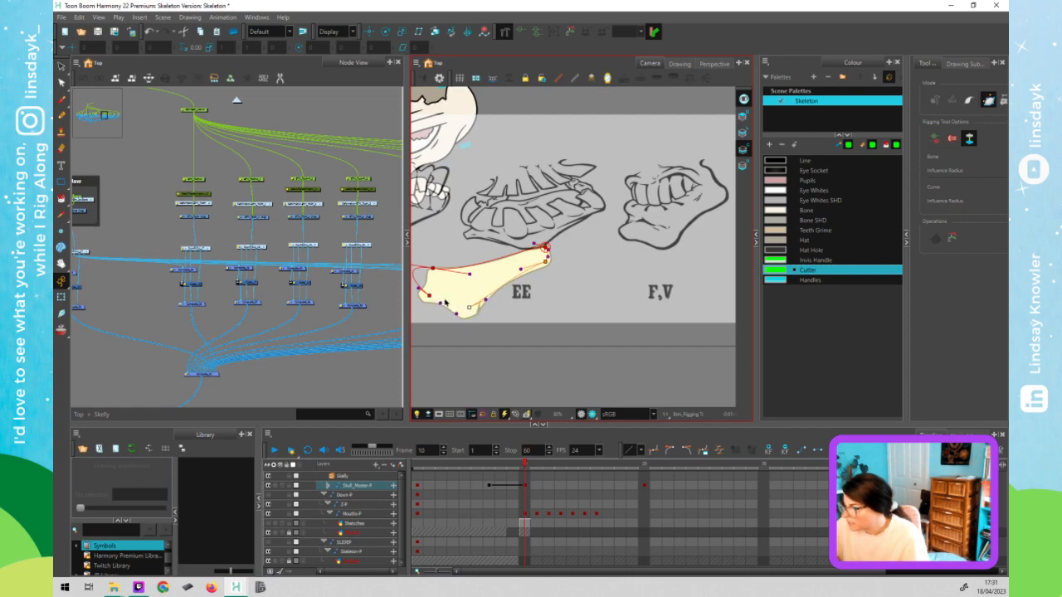
pyautogui.moveTo(440, 305); pyautogui.dragTo(469, 265)
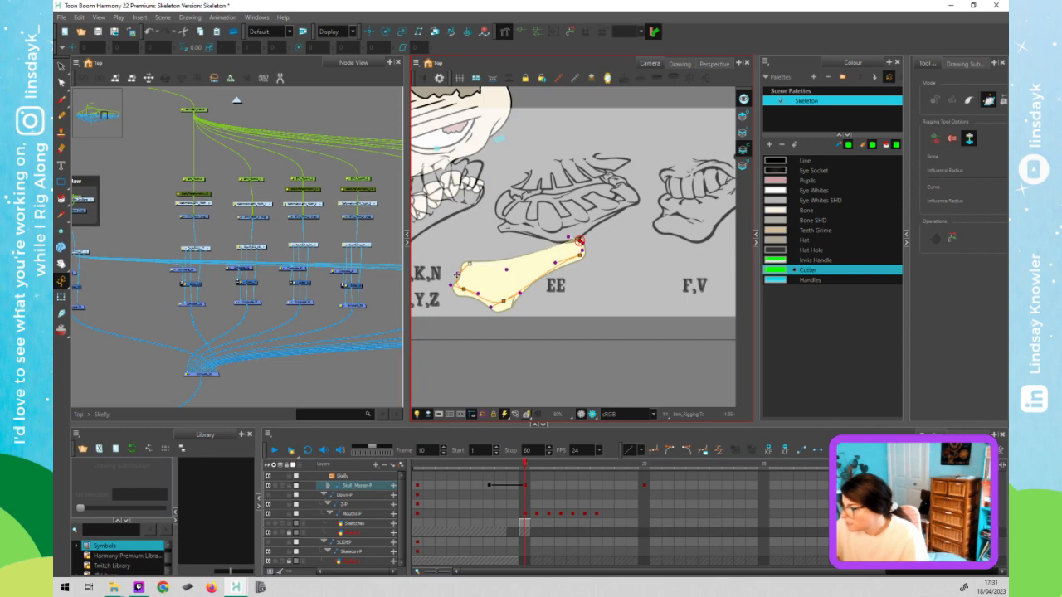
pyautogui.click(457, 276)
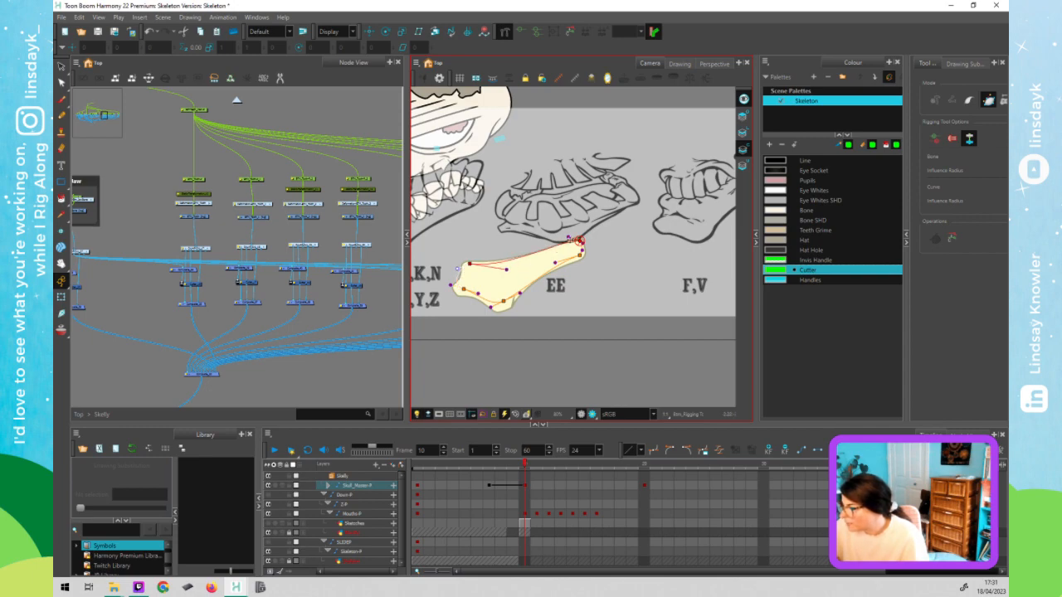
# - Reposition the jaw deformation's start point and its handles so the curve fits the corner at the hinge end
pyautogui.scroll(5, 585, 240)
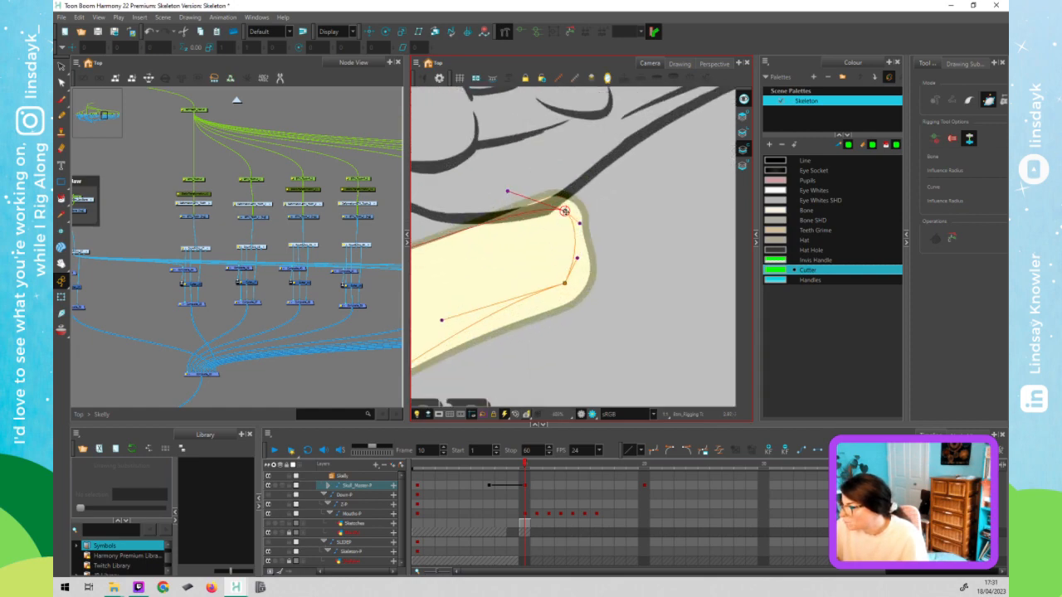
pyautogui.moveTo(564, 211); pyautogui.dragTo(486, 220)
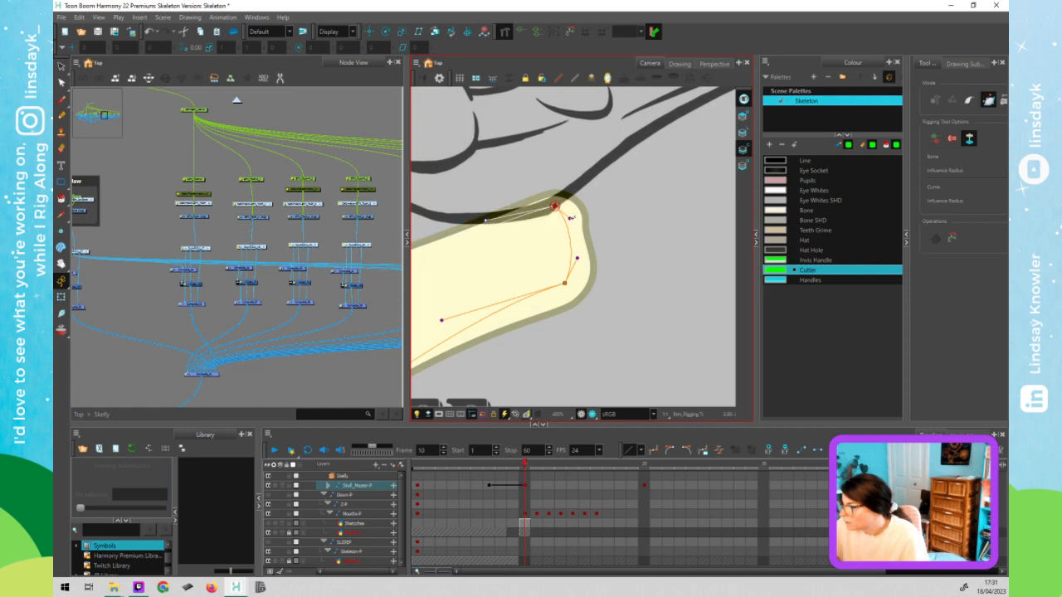
pyautogui.click(578, 216)
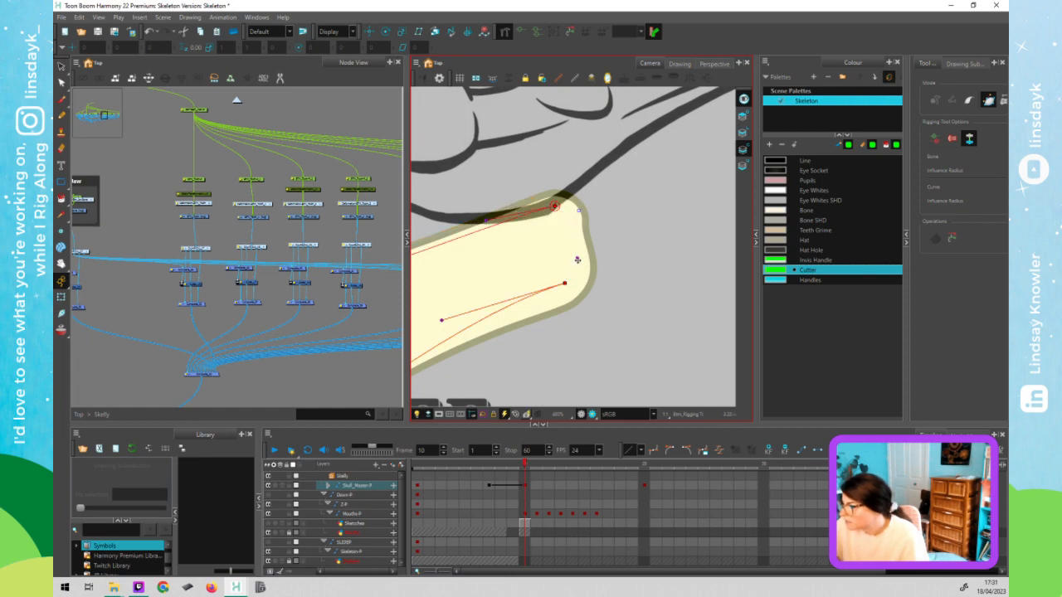
# - Refine the curve handles along the jaw deformation's top edge, chin end and bottom edge to fit the bone's shape
pyautogui.scroll(-2, 572, 282)
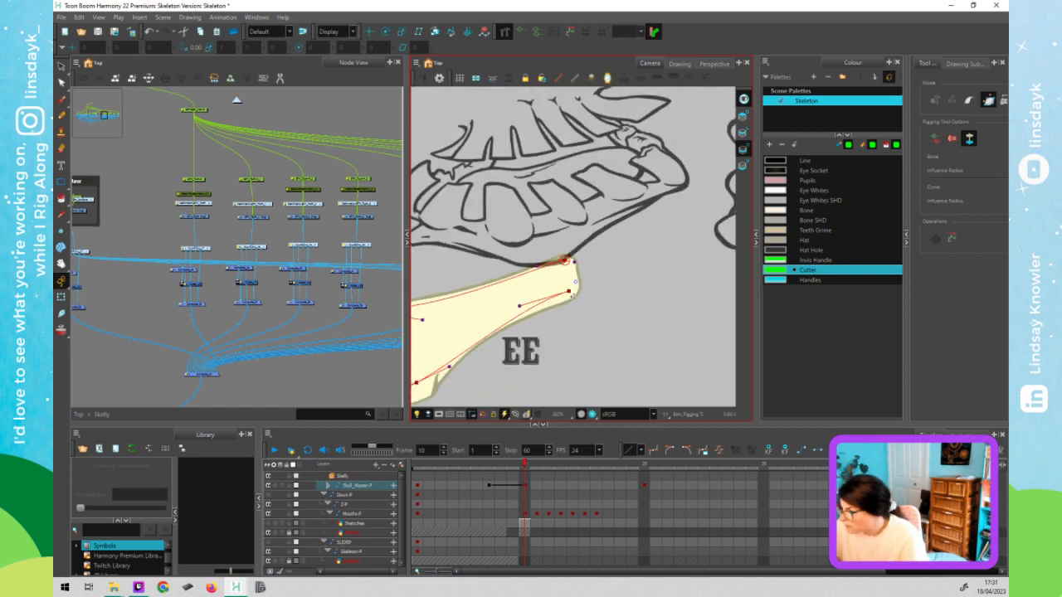
pyautogui.scroll(-1, 572, 295)
pyautogui.moveTo(498, 371); pyautogui.dragTo(579, 329)
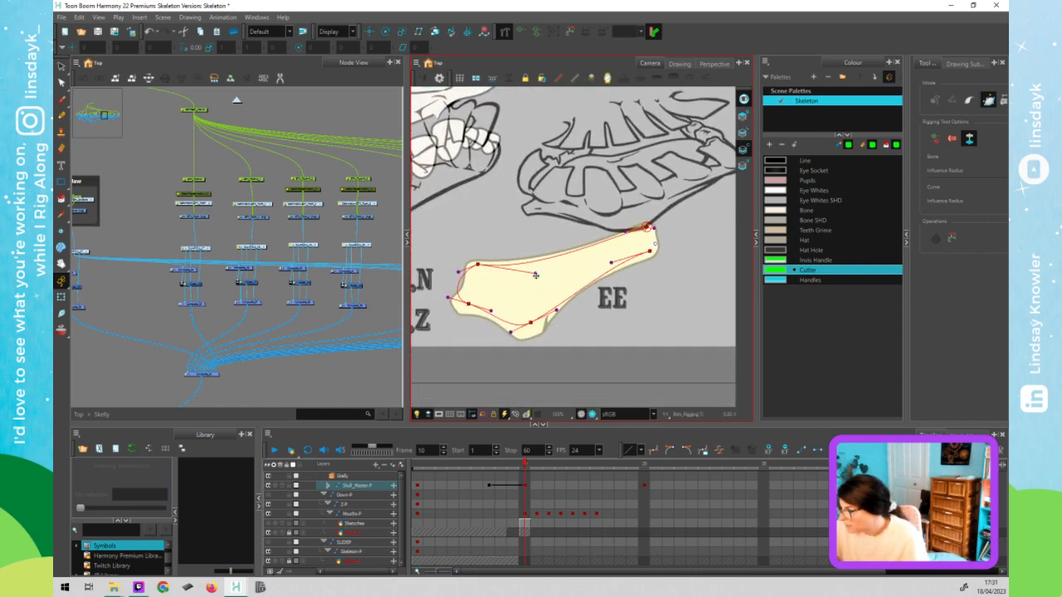
pyautogui.click(538, 272)
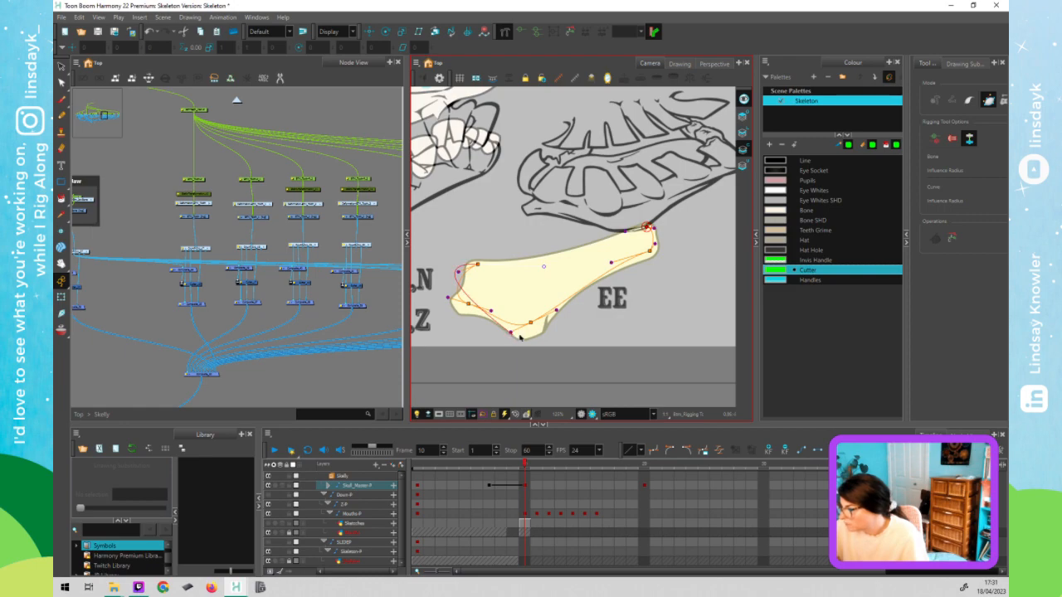
pyautogui.click(511, 331)
pyautogui.click(480, 322)
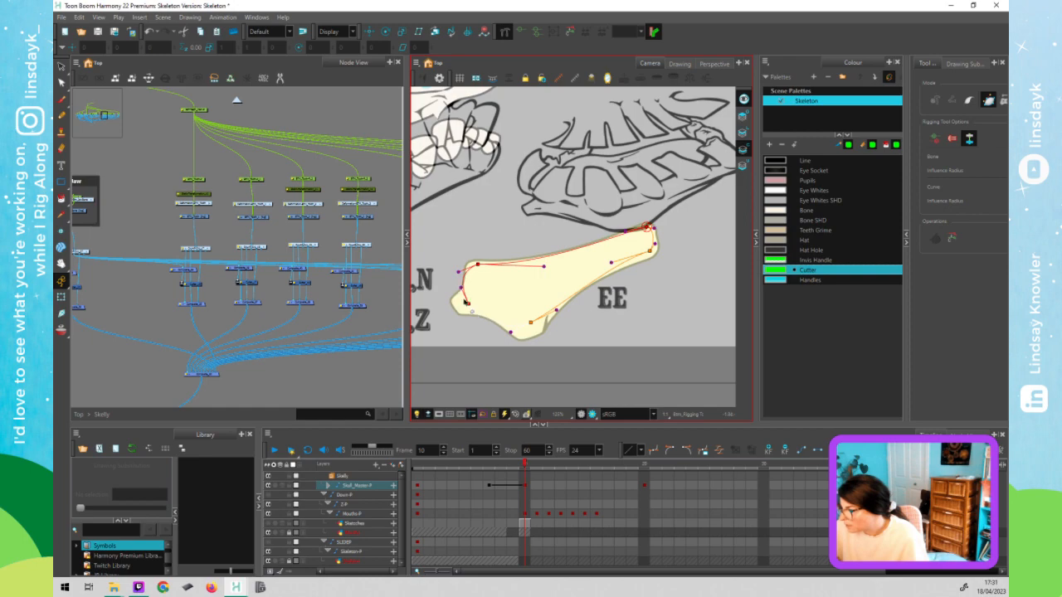
pyautogui.click(460, 296)
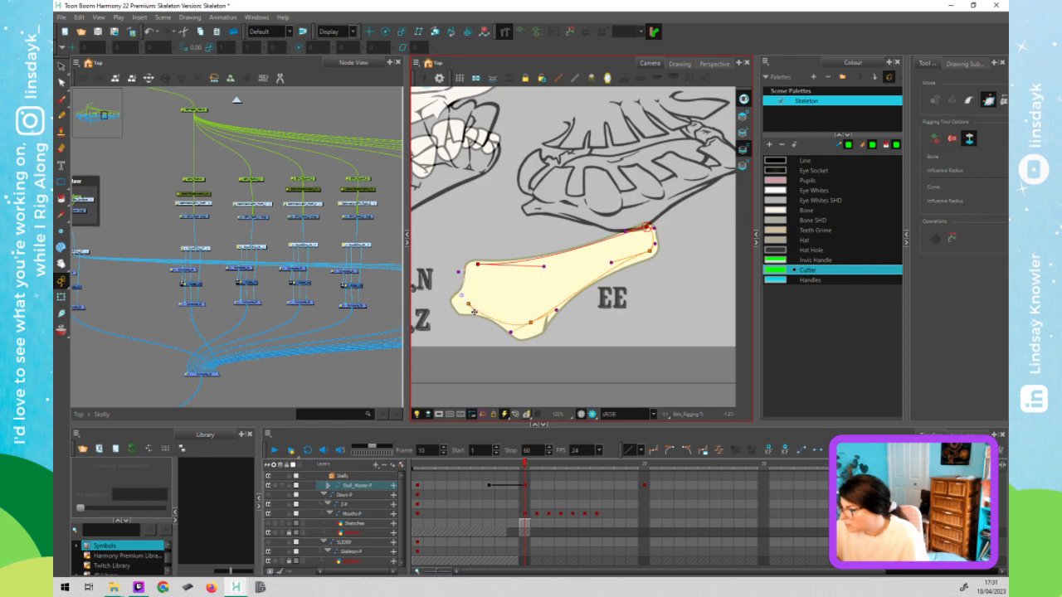
pyautogui.moveTo(472, 311)
pyautogui.mouseDown()
pyautogui.moveTo(467, 293)
pyautogui.moveTo(467, 303)
pyautogui.mouseUp()
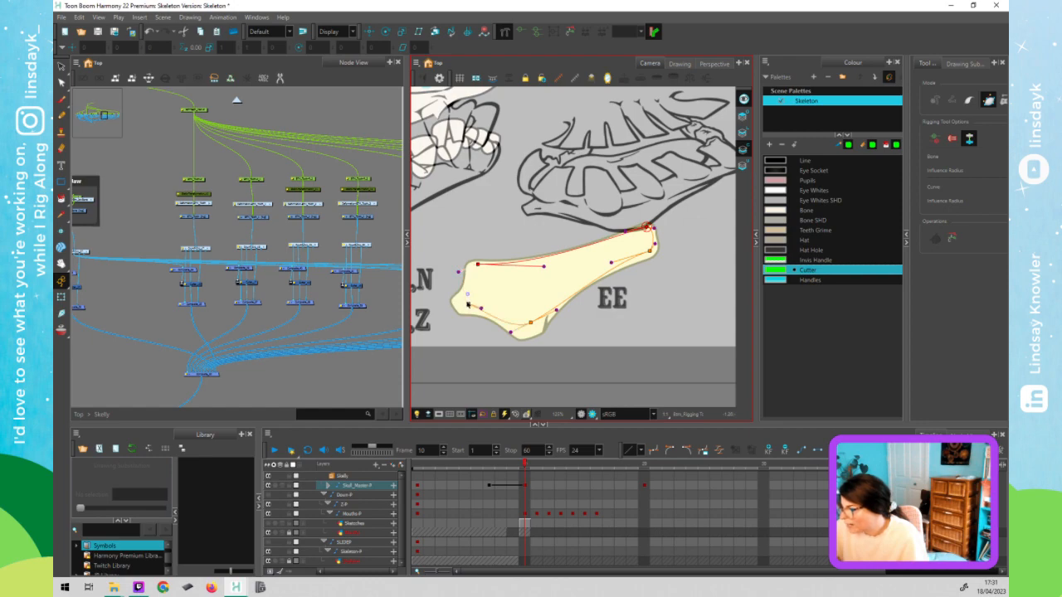
pyautogui.moveTo(511, 332); pyautogui.dragTo(551, 305)
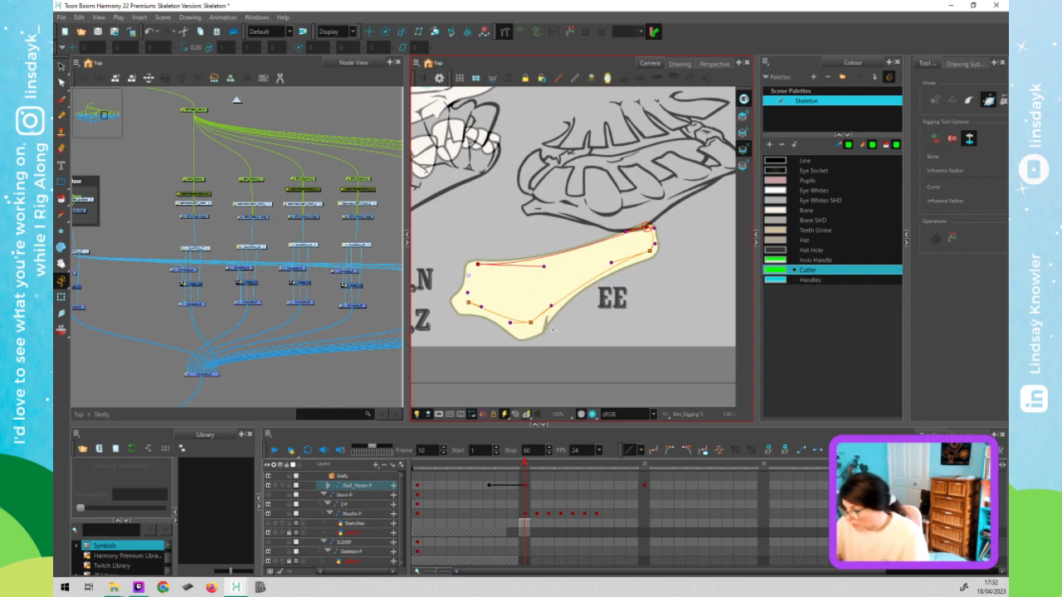
# - Switch to the Transform tool and test the jaw's deformation by moving its bottom and upper chin-end curve points
pyautogui.scroll(-4, 548, 318)
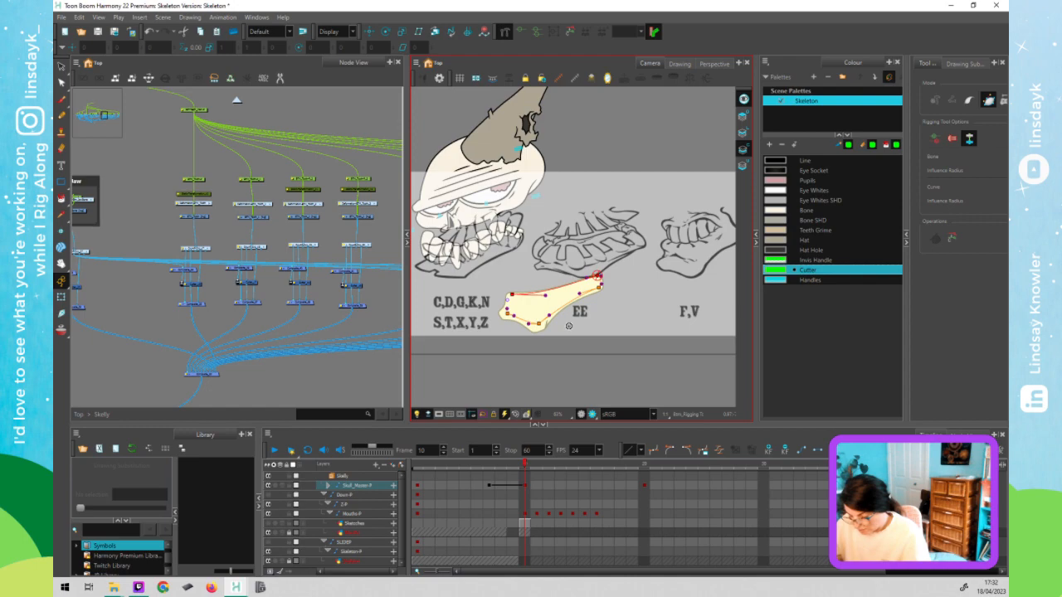
pyautogui.hotkey('shift', 't')
pyautogui.click(569, 360)
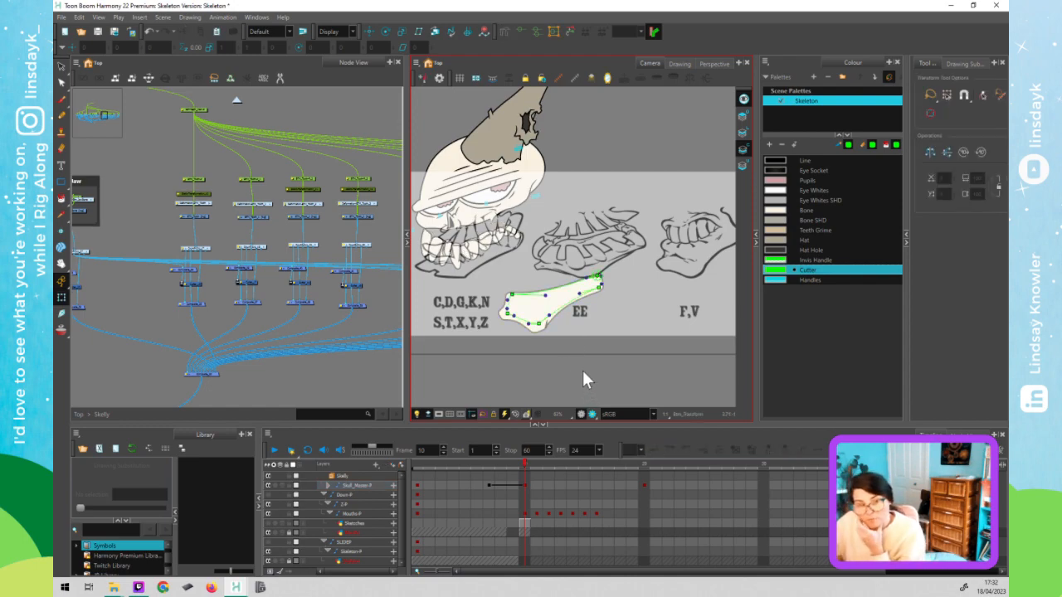
pyautogui.click(539, 320)
pyautogui.moveTo(539, 320)
pyautogui.mouseDown()
pyautogui.moveTo(554, 339)
pyautogui.moveTo(564, 332)
pyautogui.moveTo(540, 313)
pyautogui.moveTo(526, 326)
pyautogui.moveTo(514, 313)
pyautogui.moveTo(525, 312)
pyautogui.mouseUp()
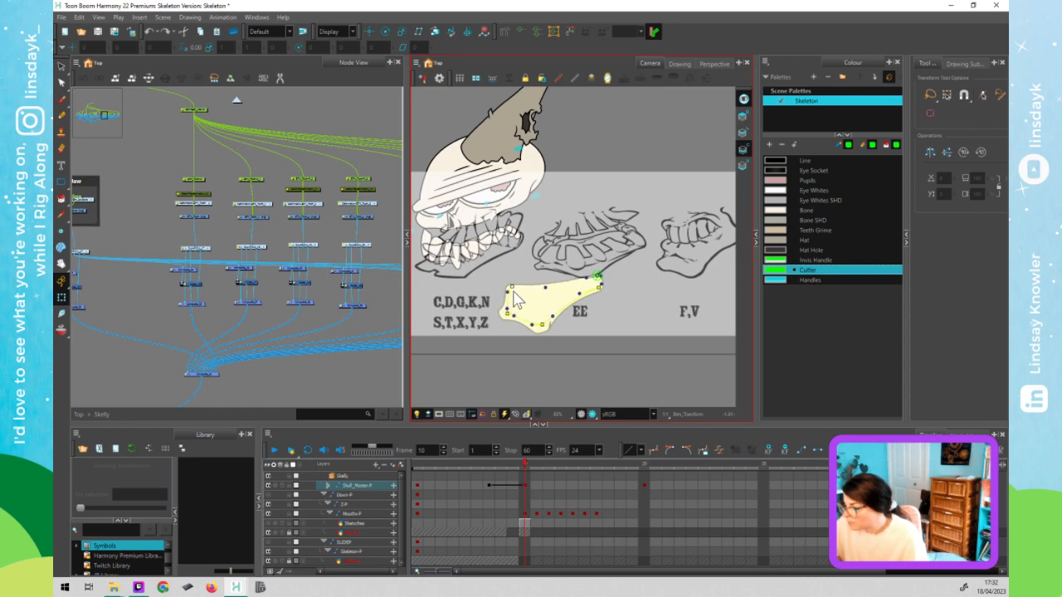
pyautogui.moveTo(512, 287); pyautogui.dragTo(550, 331)
pyautogui.hotkey('ctrl', 'z')
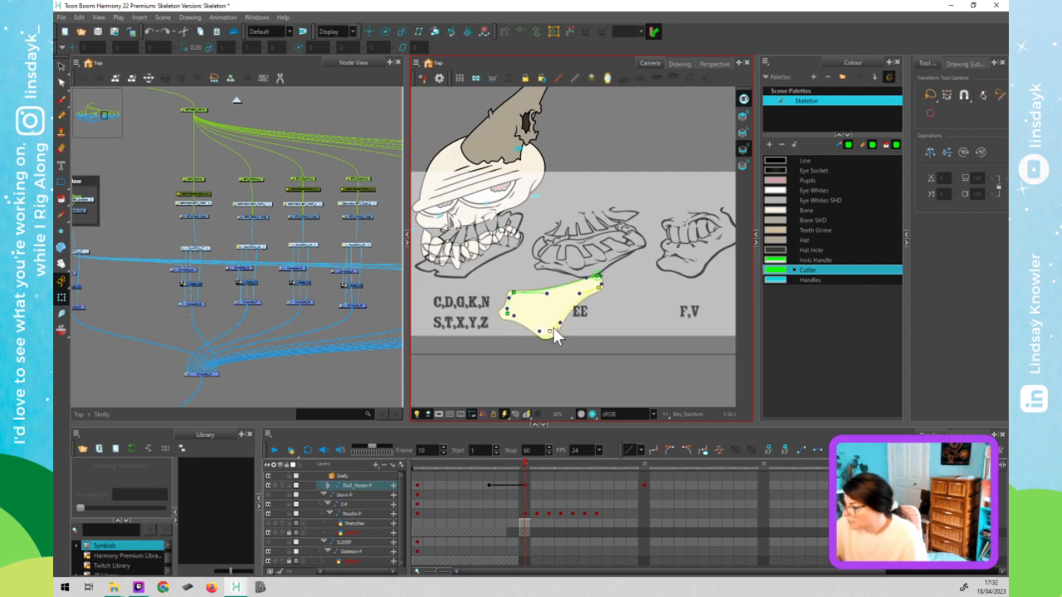
pyautogui.hotkey('ctrl', 'z')
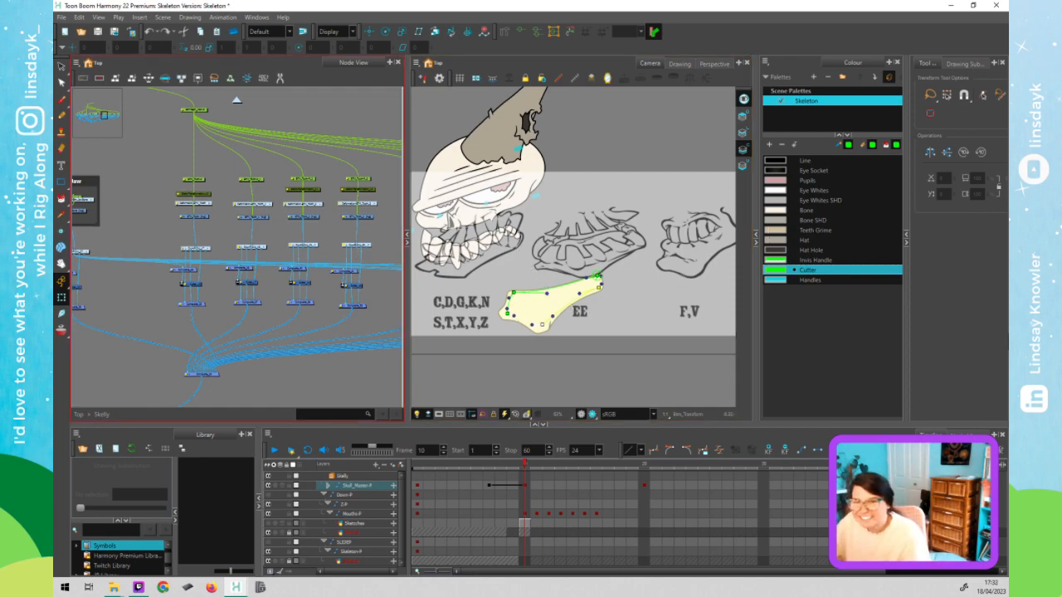
# - Reset the selected jaw bone's transformation so it returns to its original place beneath the skull, and deselect it
pyautogui.click(539, 313)
pyautogui.click(539, 312)
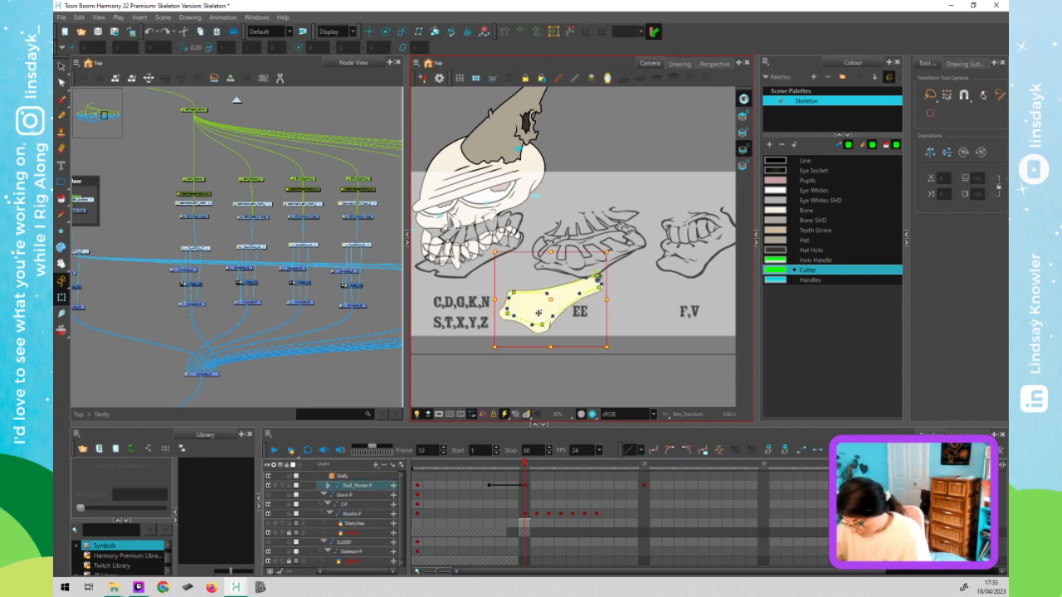
pyautogui.press('r')
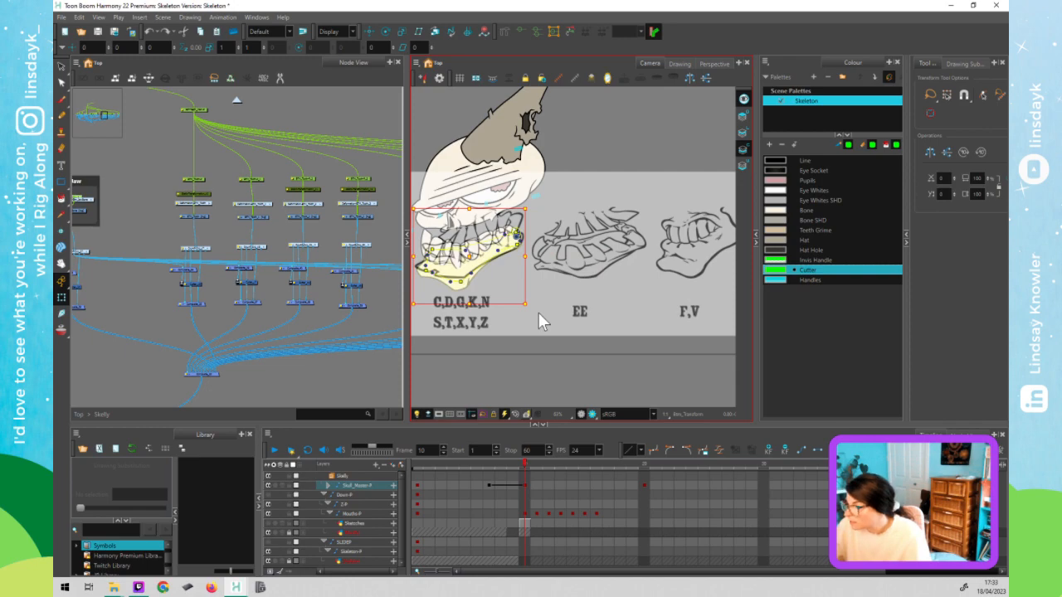
pyautogui.click(536, 329)
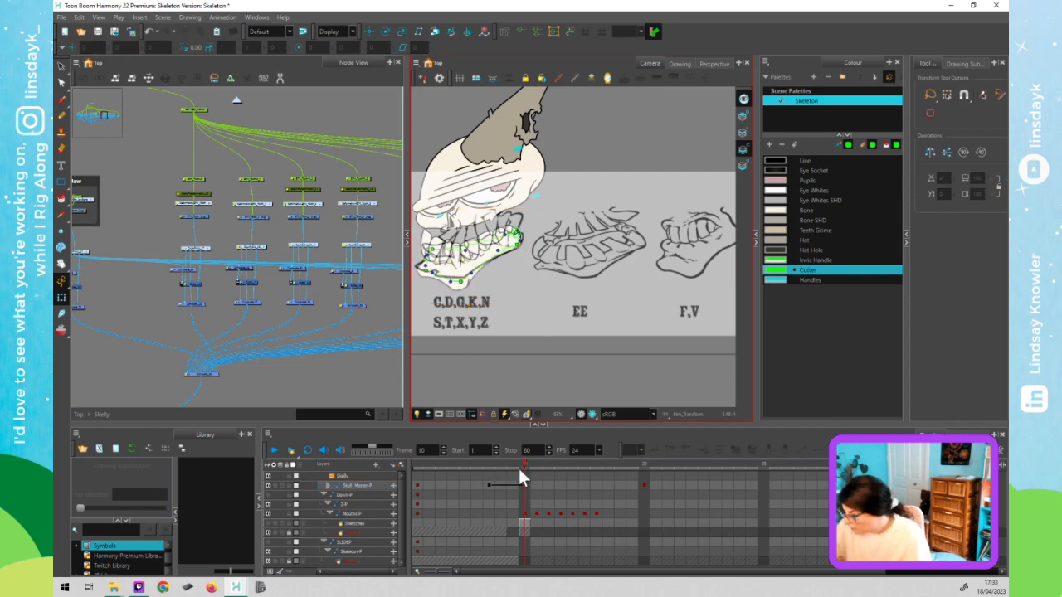
# - At frame 10, move the jaw deformation's bottom and lower chin-end points towards the outline of the C,D,G,K,N mouth sketch
pyautogui.moveTo(524, 463)
pyautogui.mouseDown()
pyautogui.moveTo(499, 464)
pyautogui.moveTo(524, 462)
pyautogui.mouseUp()
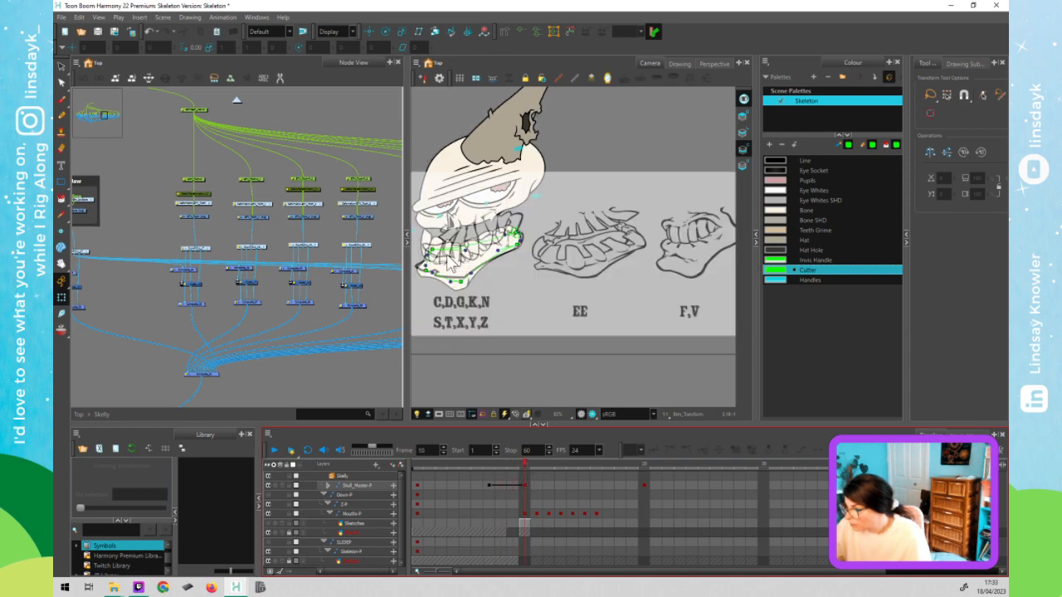
pyautogui.click(448, 263)
pyautogui.click(460, 276)
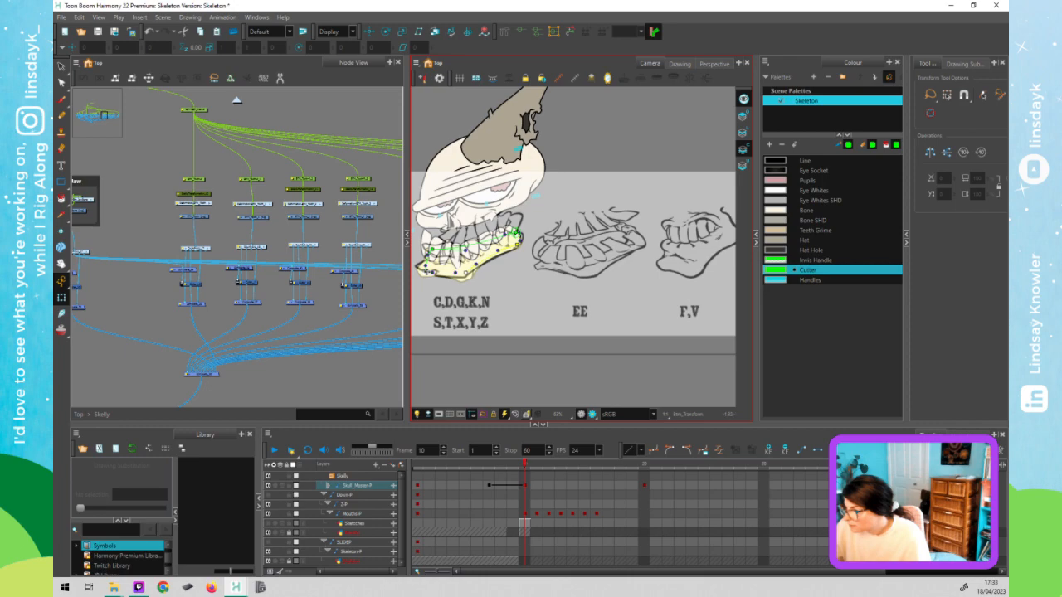
pyautogui.moveTo(426, 266); pyautogui.dragTo(426, 266)
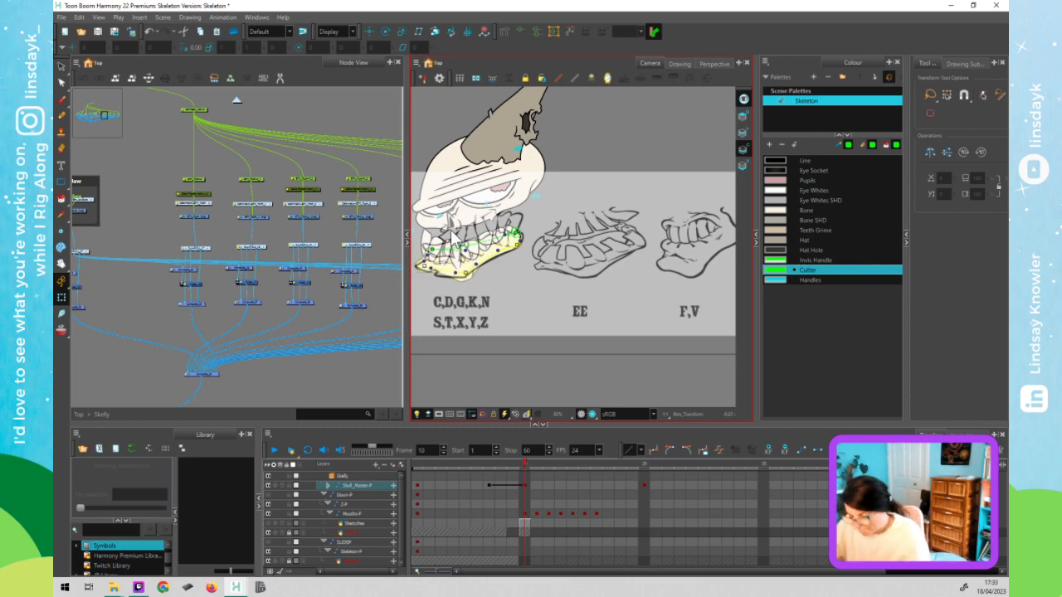
# - Rotate the lower tooth near the chin outwards and move it over its sketched position, and tilt the tooth beside it slightly
pyautogui.scroll(5, 453, 237)
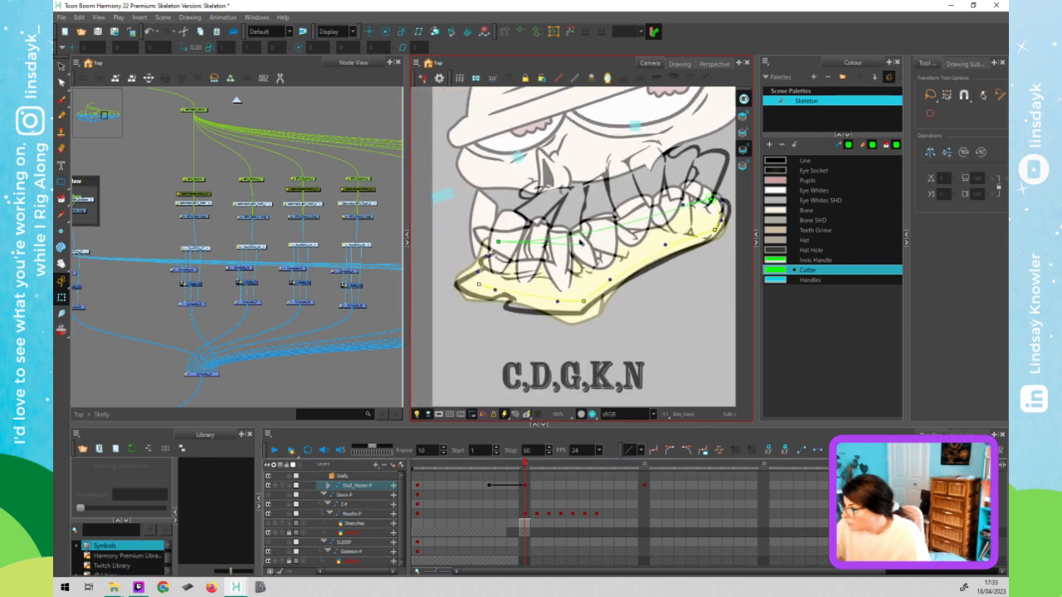
pyautogui.click(515, 228)
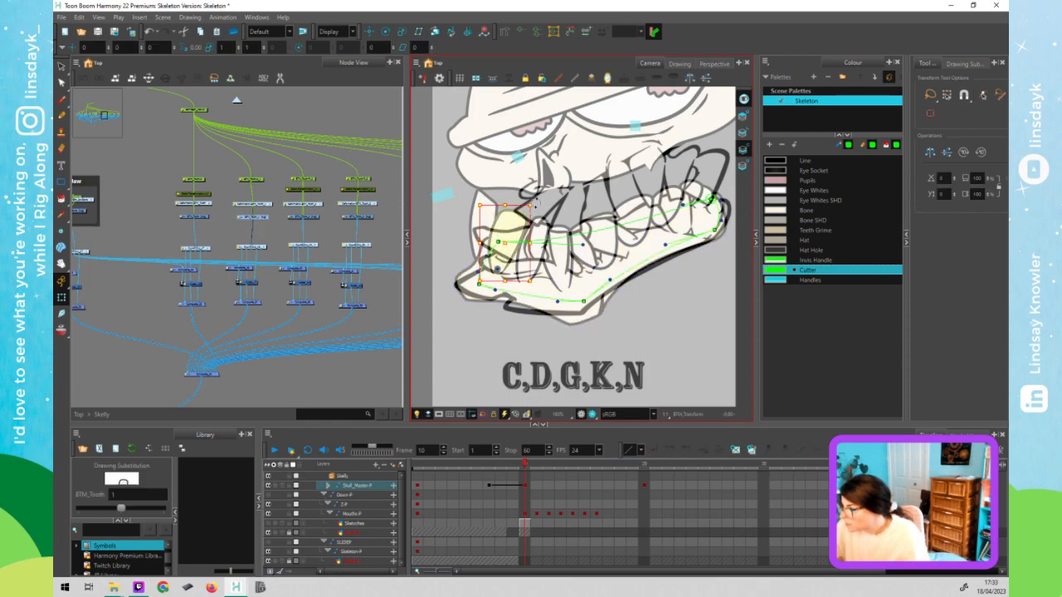
pyautogui.moveTo(532, 203); pyautogui.dragTo(458, 206)
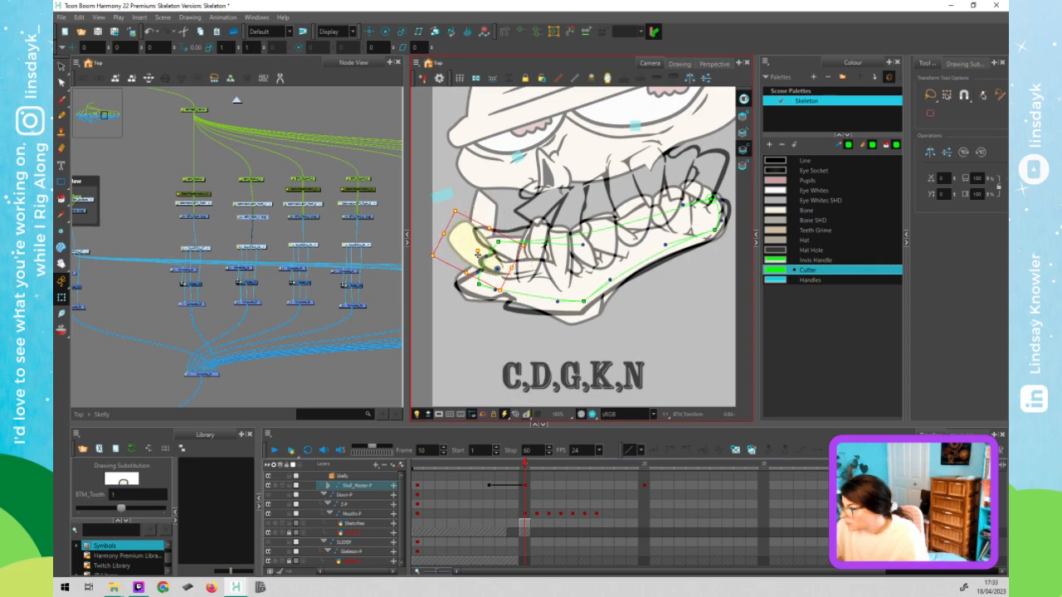
pyautogui.moveTo(478, 254); pyautogui.dragTo(501, 250)
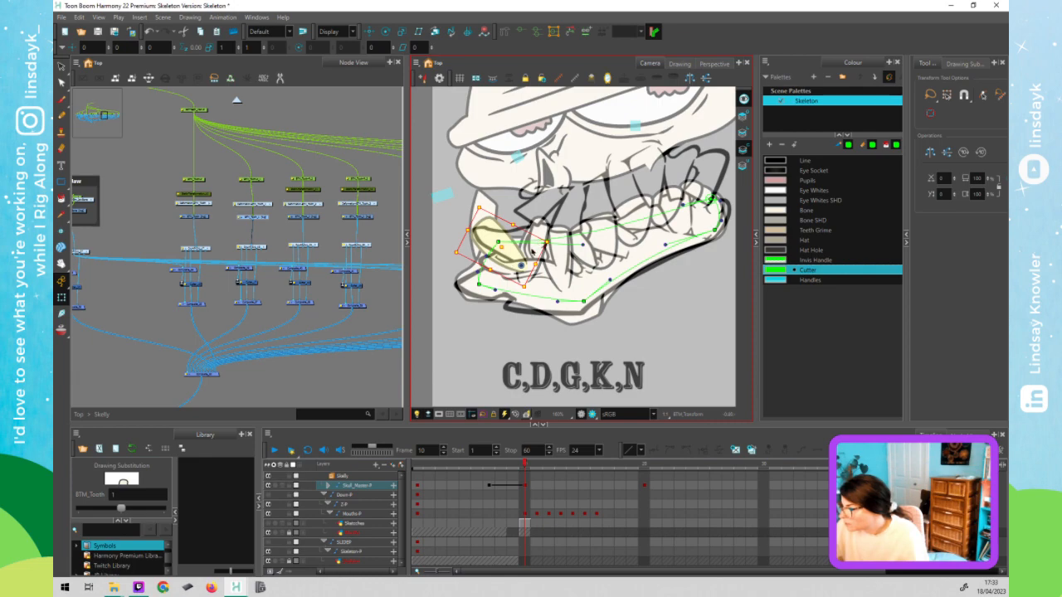
pyautogui.click(543, 236)
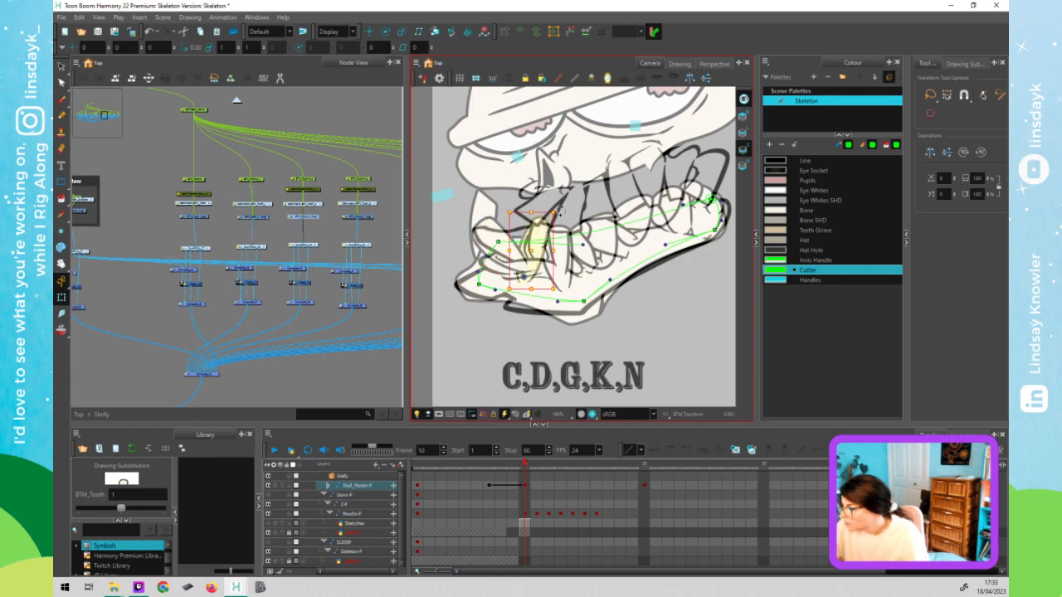
pyautogui.moveTo(561, 213); pyautogui.dragTo(556, 205)
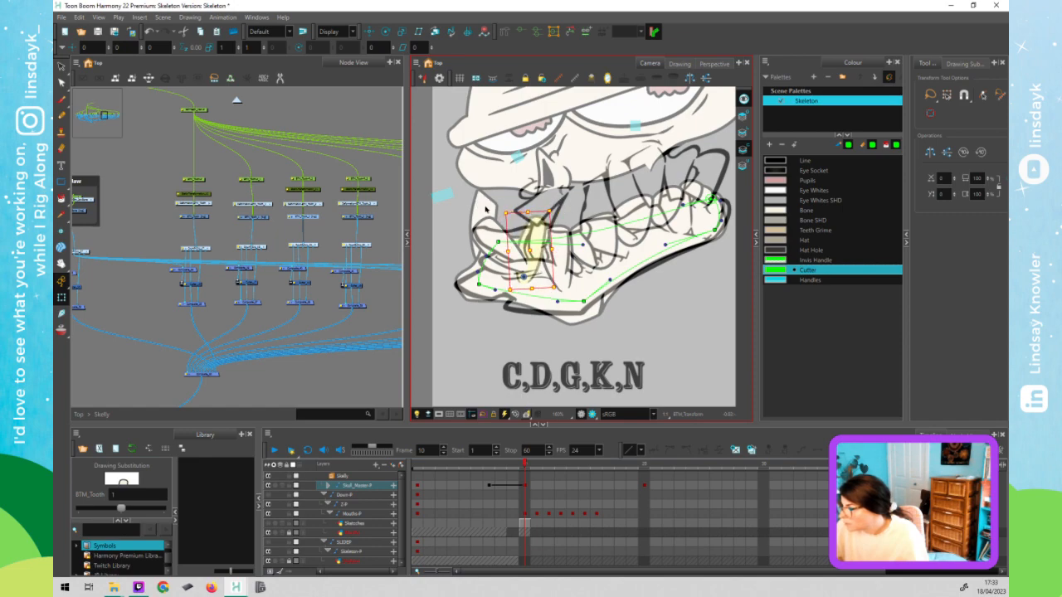
# - Rotate the outermost lower tooth outwards at the chin end and move it down onto the jaw
pyautogui.click(483, 209)
pyautogui.moveTo(501, 188); pyautogui.dragTo(454, 191)
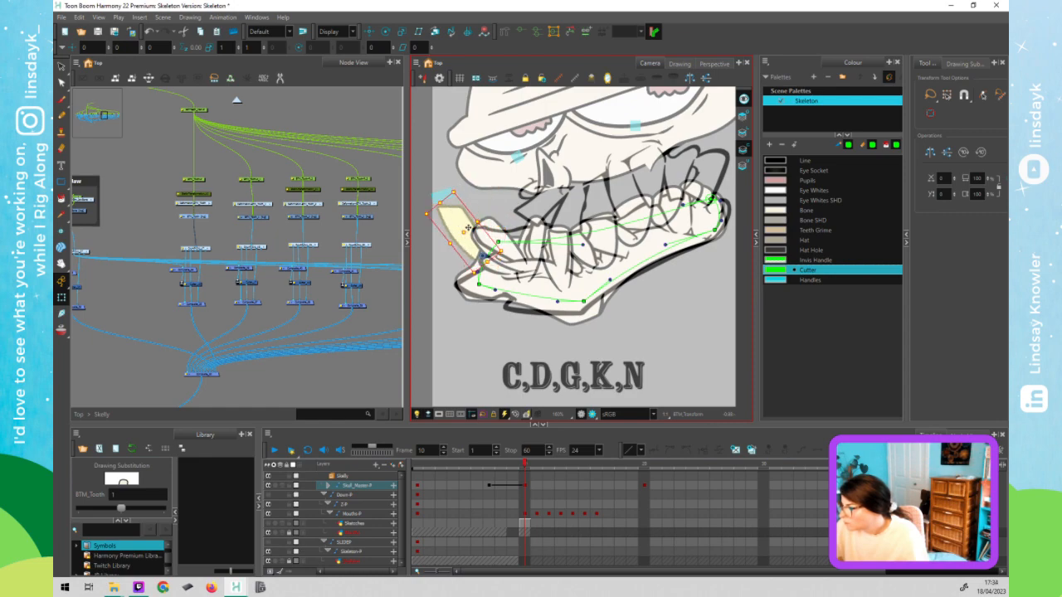
pyautogui.moveTo(468, 227); pyautogui.dragTo(496, 202)
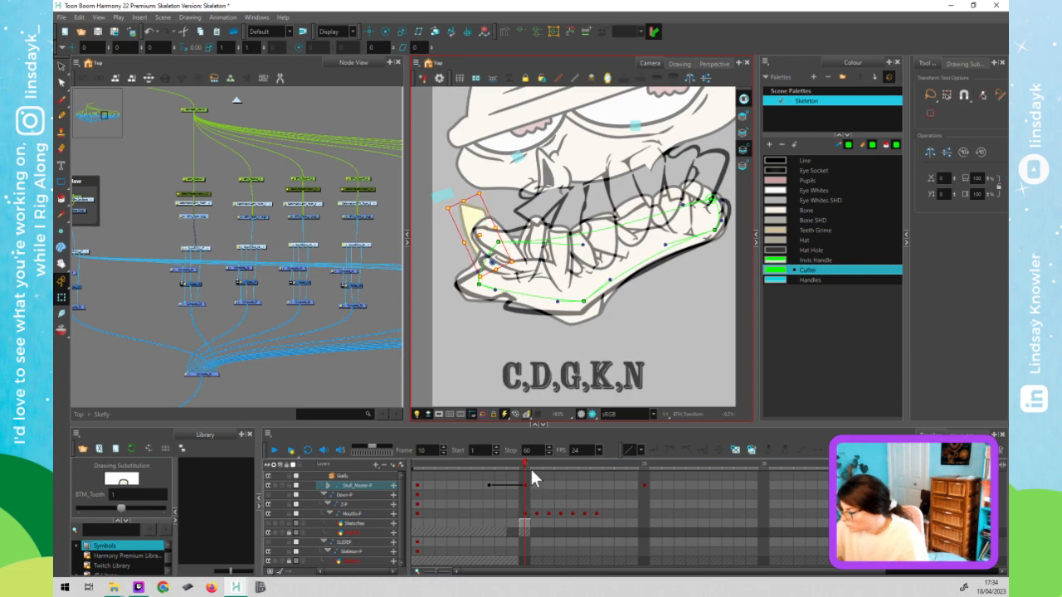
pyautogui.click(524, 463)
pyautogui.moveTo(523, 463)
pyautogui.mouseDown()
pyautogui.moveTo(499, 468)
pyautogui.moveTo(526, 471)
pyautogui.mouseUp()
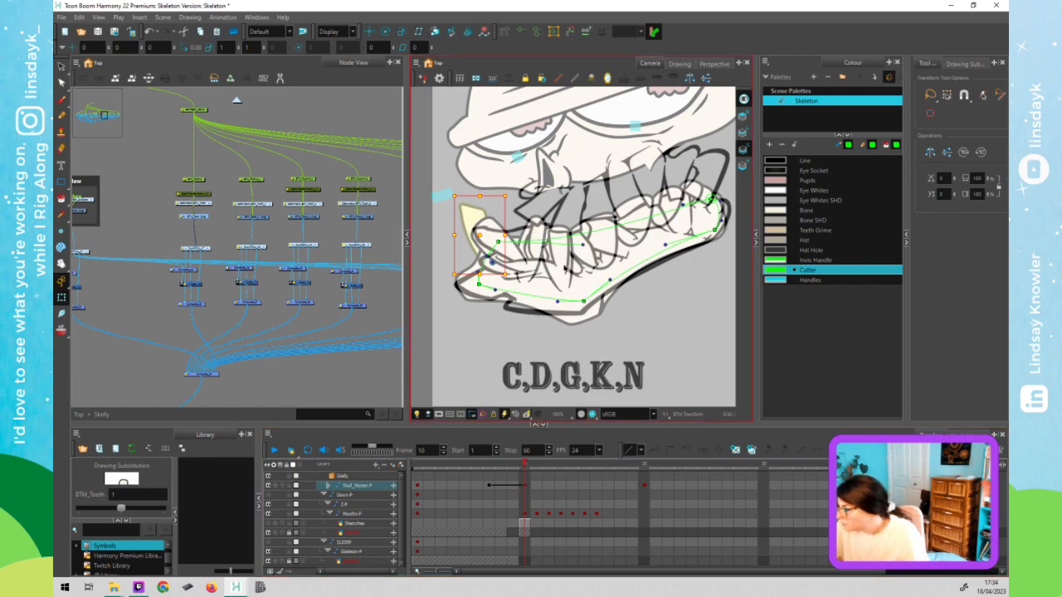
# - Reshape the narrow third lower tooth from the chin with its deformation points, narrowing its tip and shortening its root to match the sketch
pyautogui.click(563, 258)
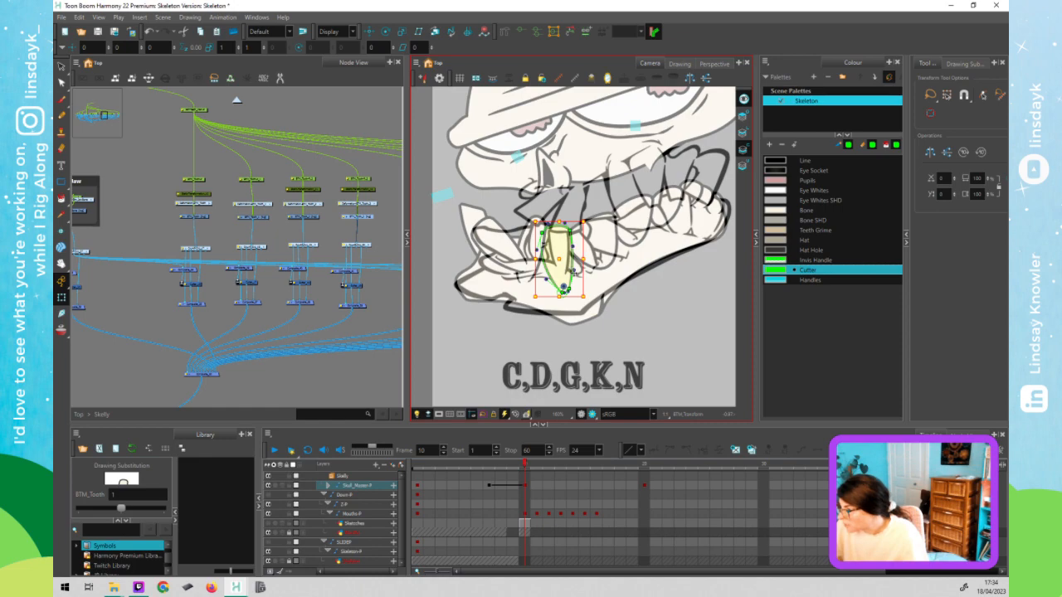
pyautogui.click(570, 232)
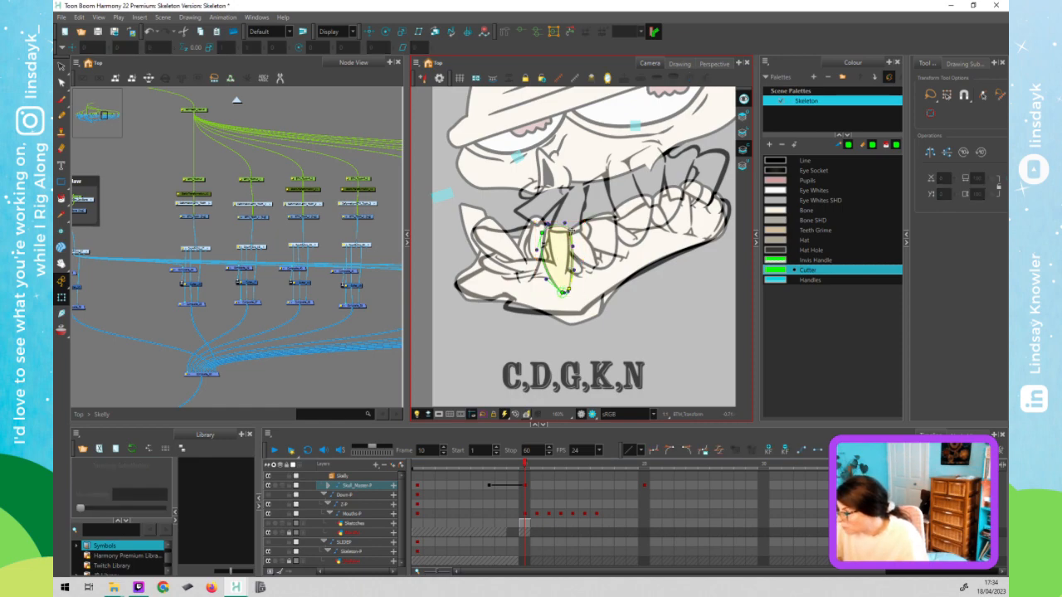
pyautogui.moveTo(569, 233); pyautogui.dragTo(552, 231)
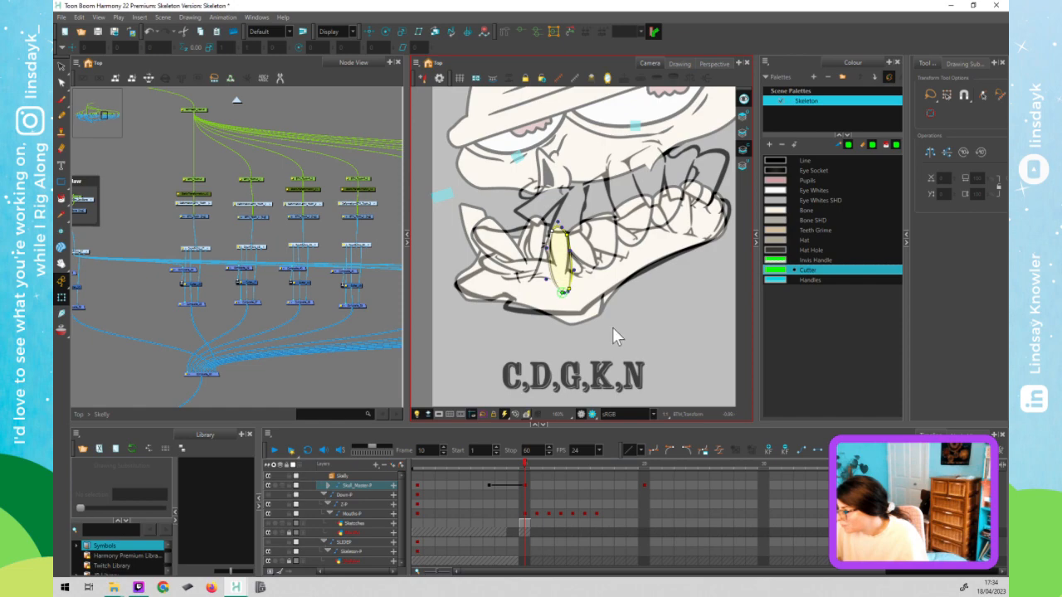
pyautogui.click(570, 289)
pyautogui.click(566, 276)
pyautogui.moveTo(561, 290); pyautogui.dragTo(567, 272)
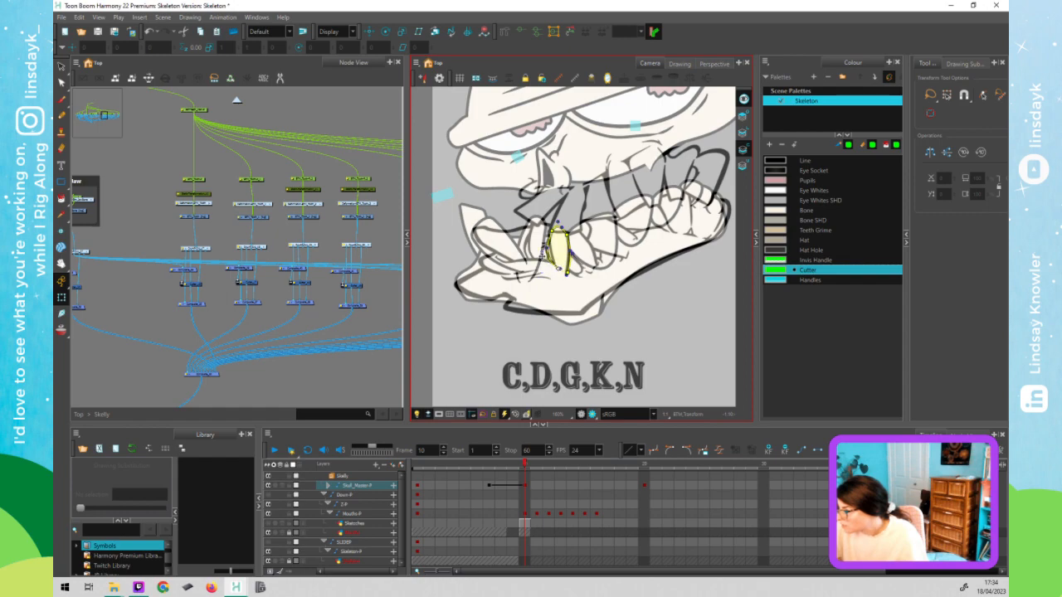
# - Reposition the tooth on the chin side of the narrow one and adjust its deformation points to fit its sketched outline
pyautogui.click(534, 263)
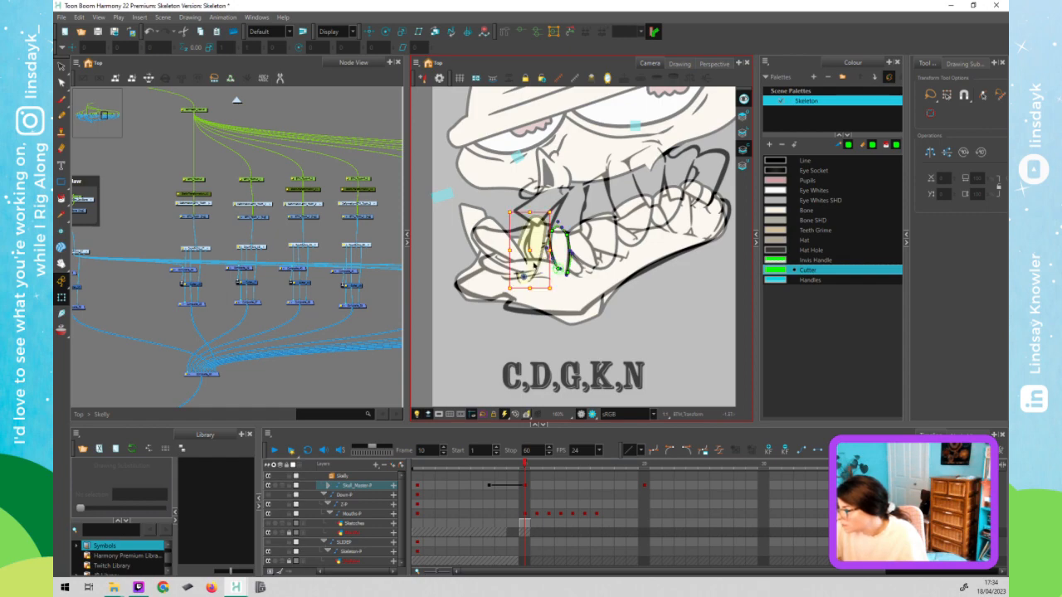
pyautogui.moveTo(534, 263)
pyautogui.mouseDown()
pyautogui.moveTo(572, 256)
pyautogui.moveTo(546, 249)
pyautogui.mouseUp()
pyautogui.moveTo(572, 204); pyautogui.dragTo(531, 225)
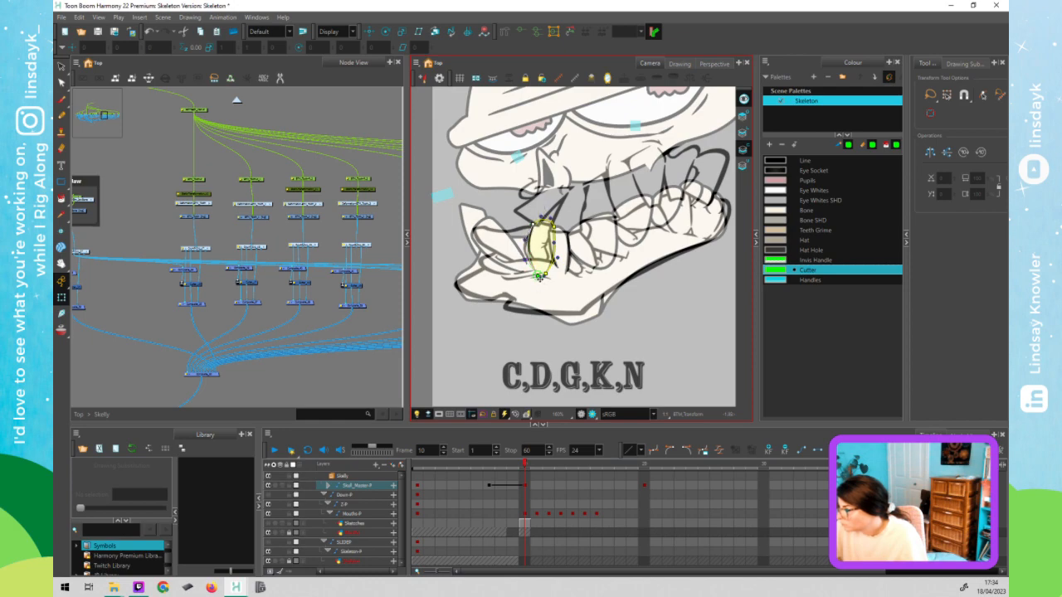
pyautogui.moveTo(538, 273); pyautogui.dragTo(545, 268)
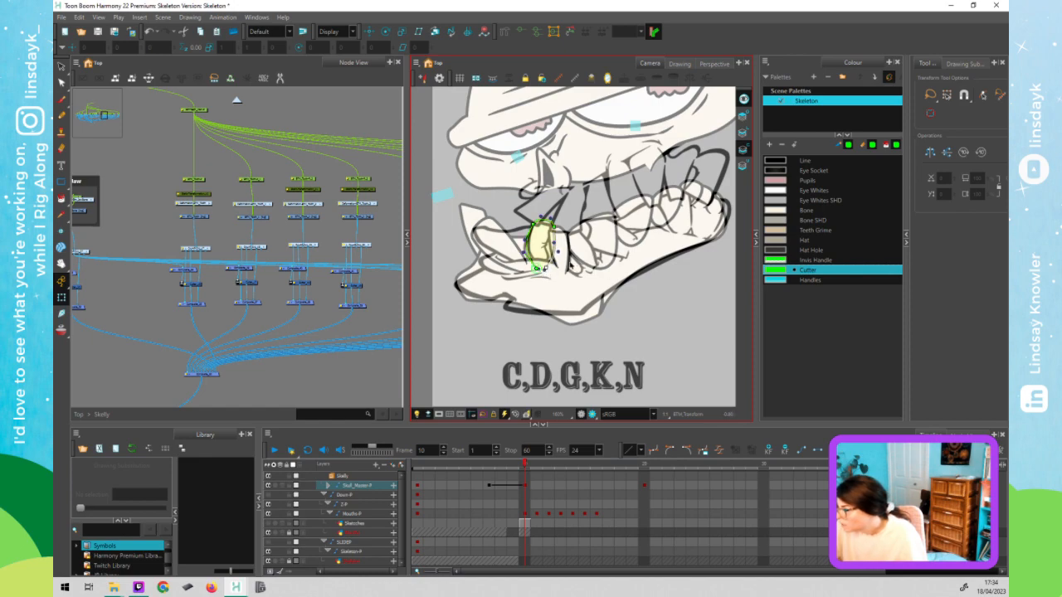
# - Reshape the middle lower tooth beside the narrow one with its deformation points so it fits the slanted sketched tooth
pyautogui.click(564, 265)
pyautogui.click(567, 259)
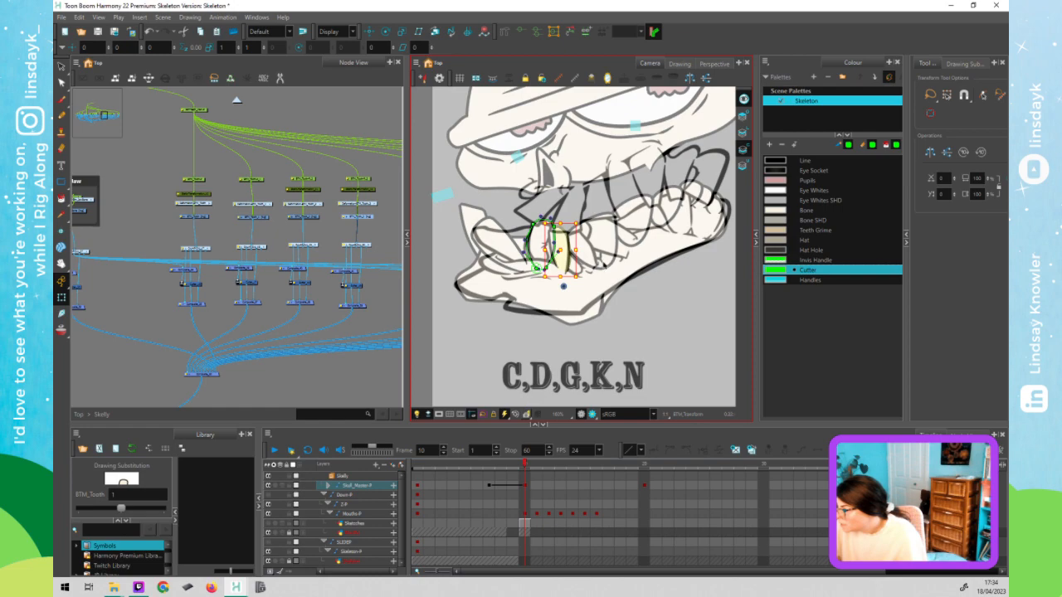
pyautogui.click(606, 247)
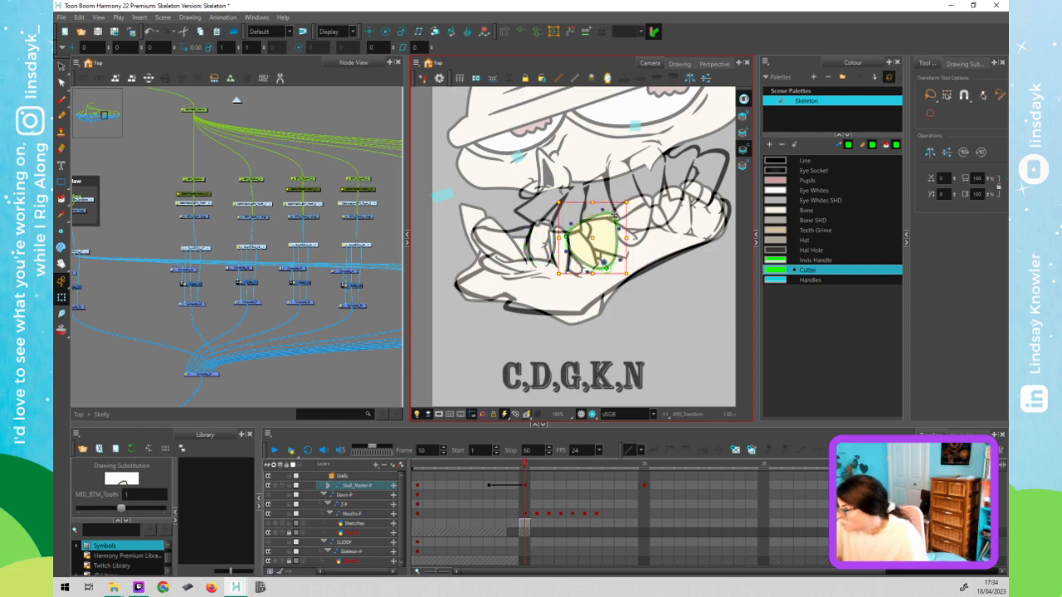
pyautogui.click(590, 222)
pyautogui.moveTo(590, 222); pyautogui.dragTo(585, 227)
pyautogui.moveTo(604, 267)
pyautogui.mouseDown()
pyautogui.moveTo(596, 273)
pyautogui.moveTo(594, 254)
pyautogui.mouseUp()
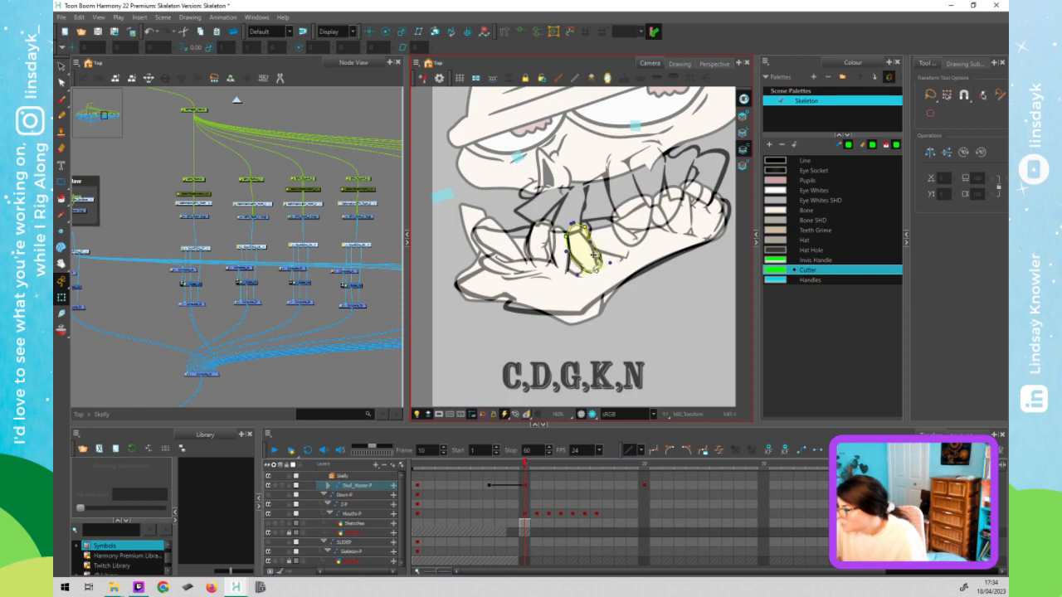
# - Widen the tilted tooth near the chin with its deformation points and raise its base to match the sketched front tooth
pyautogui.click(502, 240)
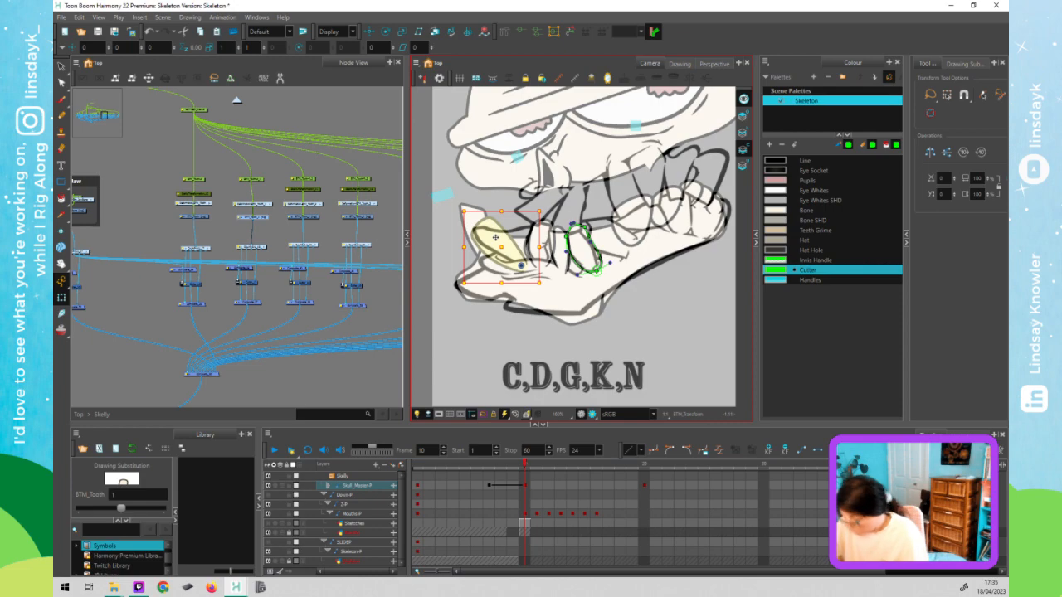
pyautogui.moveTo(492, 220); pyautogui.dragTo(536, 231)
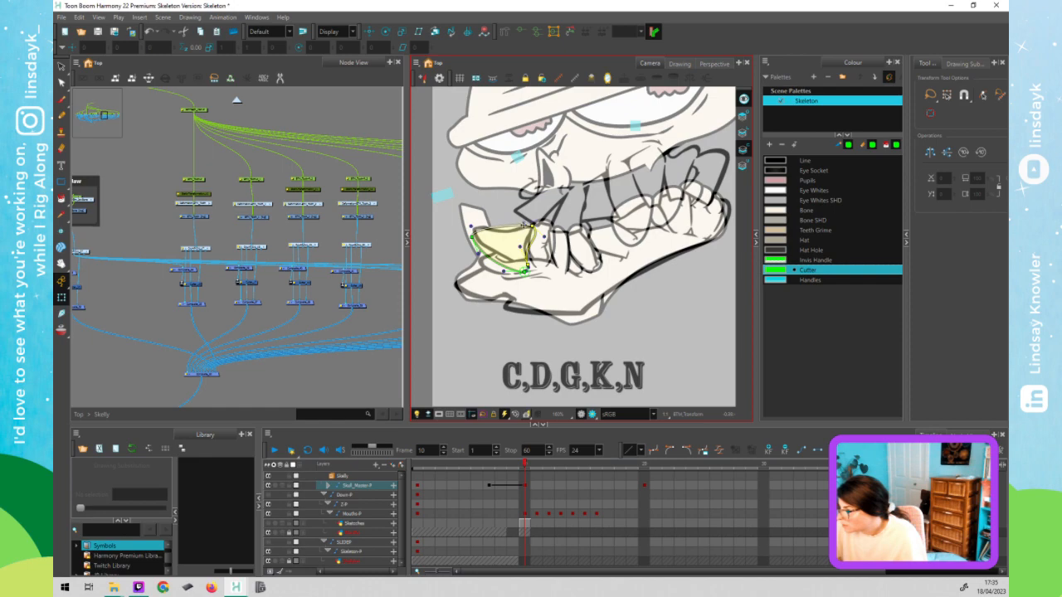
pyautogui.moveTo(521, 234); pyautogui.dragTo(525, 268)
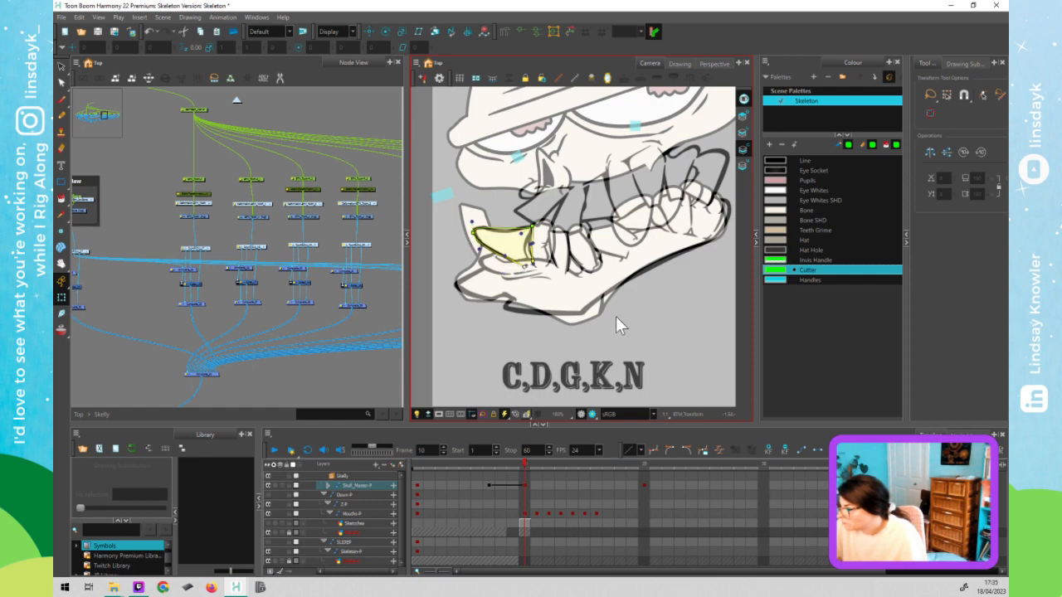
# - Move the jaw deformation's upper chin-end point inwards and slightly down to fit the sketched gum line
pyautogui.click(503, 287)
pyautogui.click(503, 286)
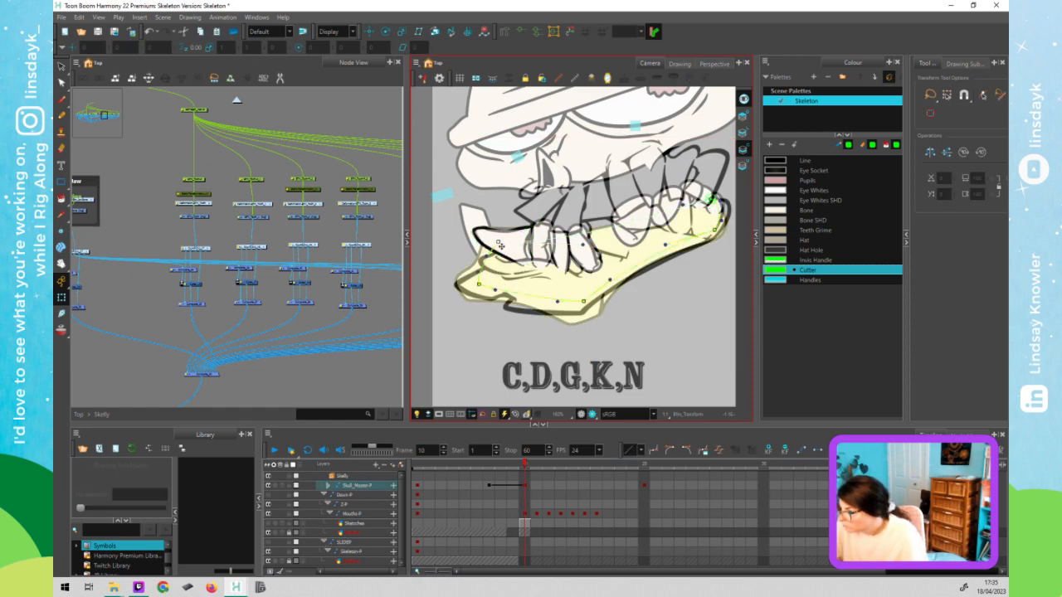
pyautogui.click(500, 242)
pyautogui.moveTo(510, 253); pyautogui.dragTo(508, 250)
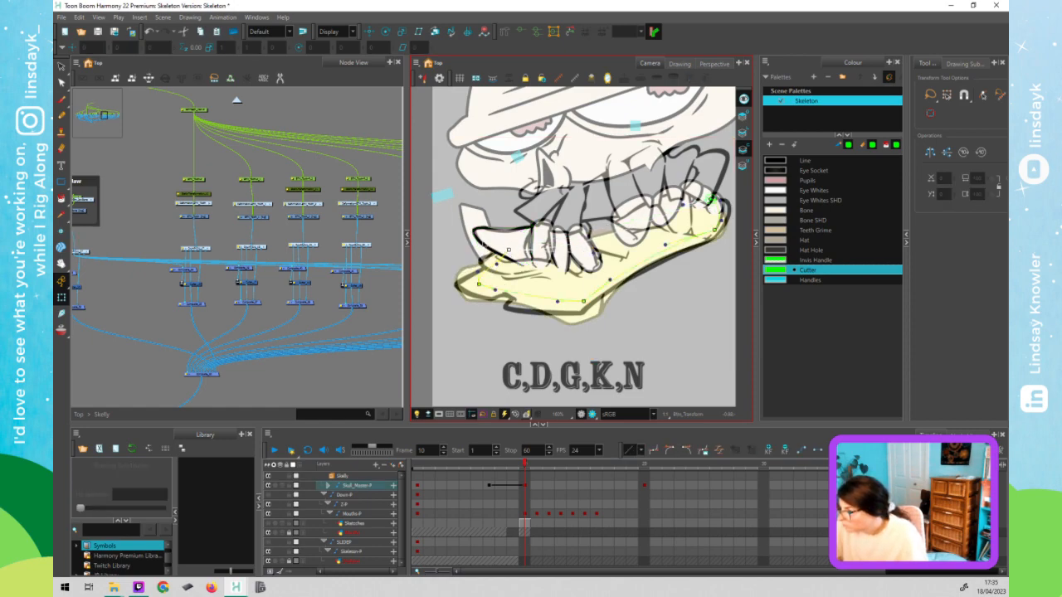
# - Pull the upper inner deformation point of the frontmost lower tooth slightly towards its neighbour to widen the tip
pyautogui.click(470, 219)
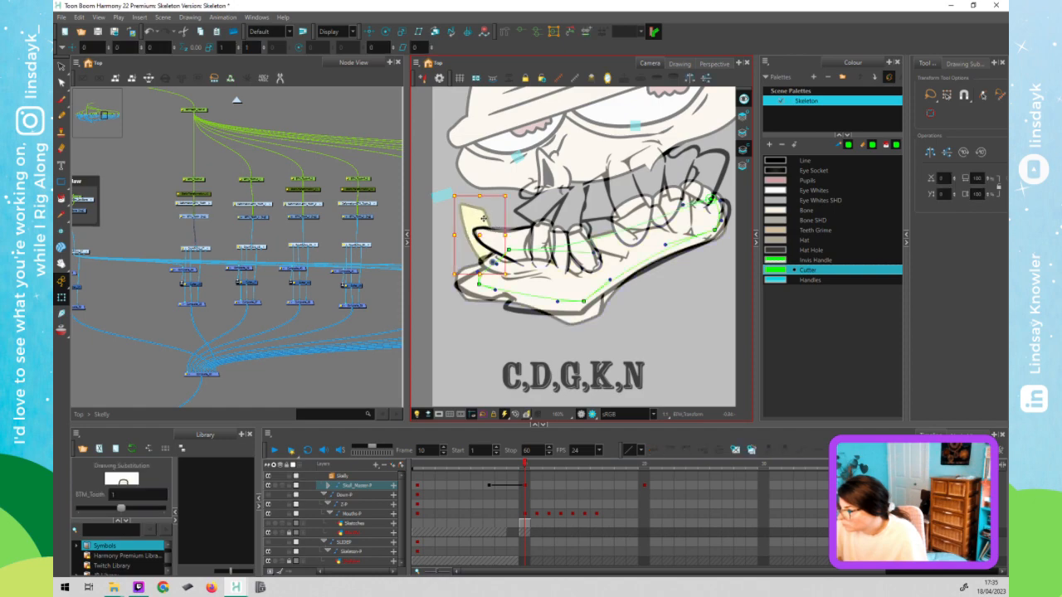
pyautogui.click(489, 213)
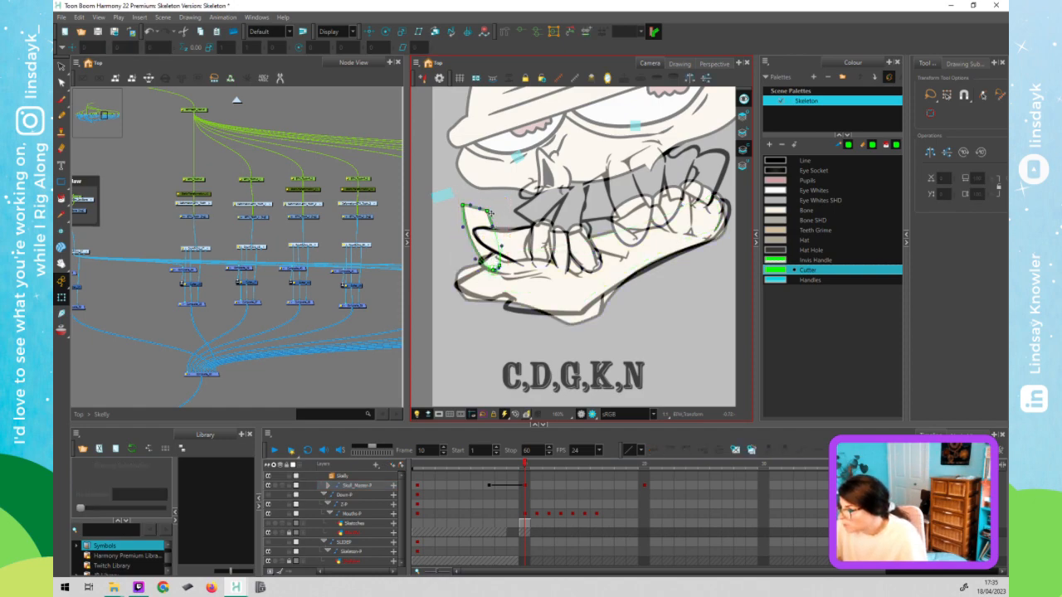
pyautogui.moveTo(489, 213); pyautogui.dragTo(496, 215)
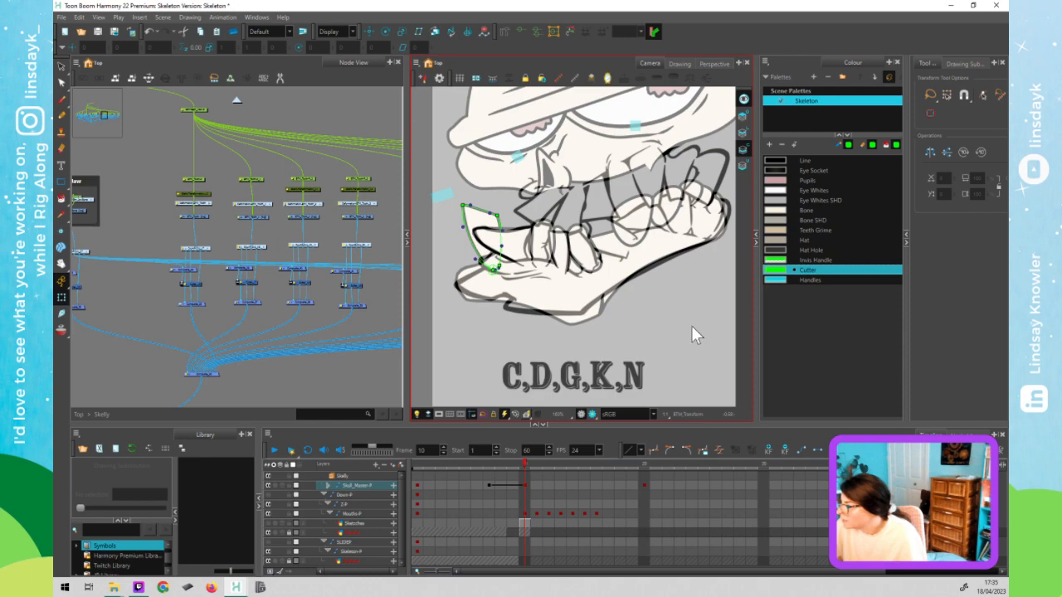
pyautogui.click(632, 237)
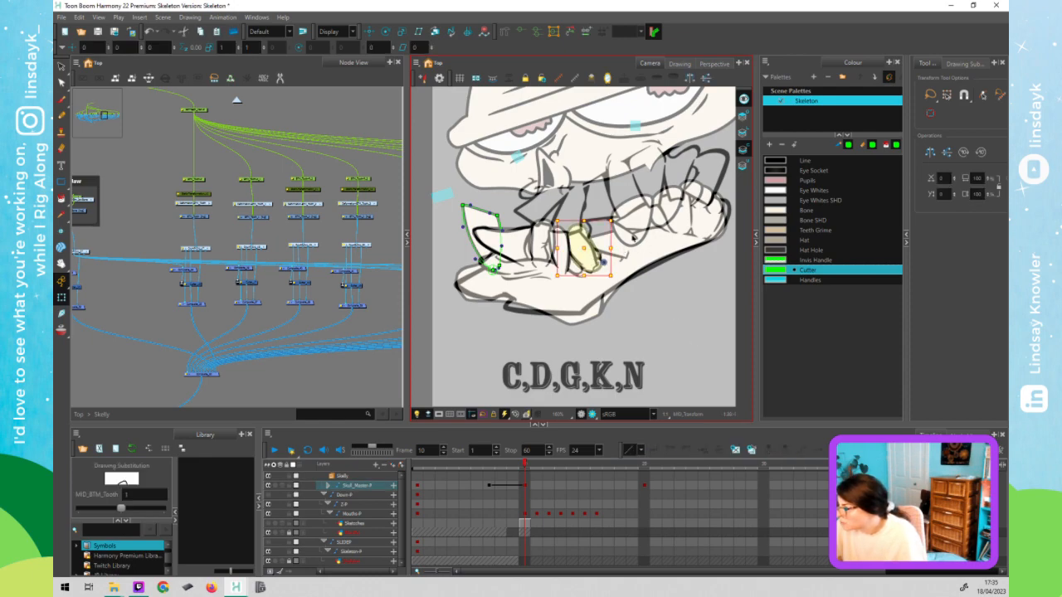
pyautogui.moveTo(621, 246); pyautogui.dragTo(652, 221)
pyautogui.click(665, 214)
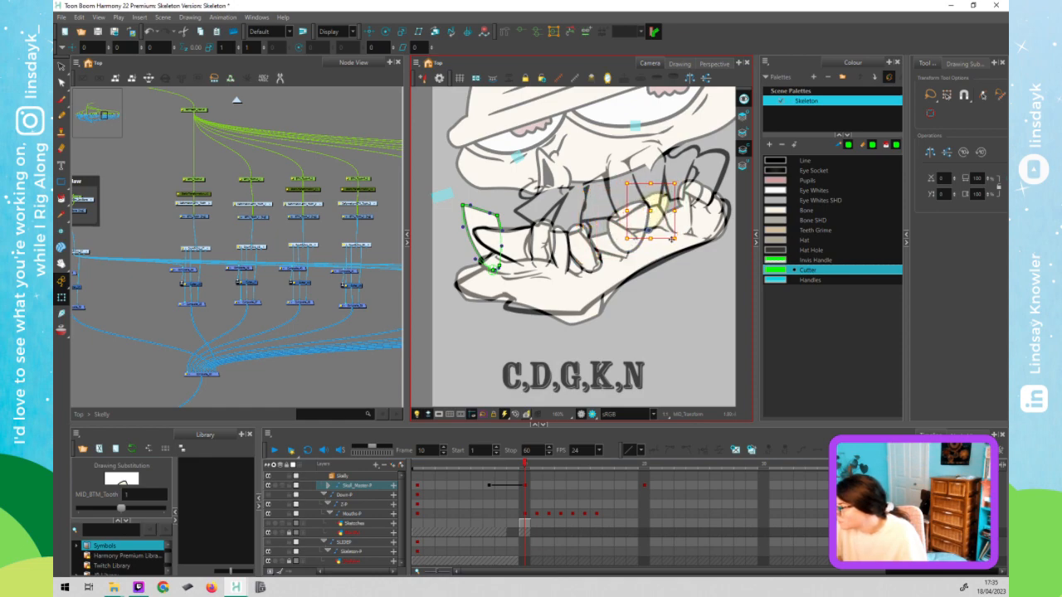
pyautogui.hotkey('ctrl', 'z')
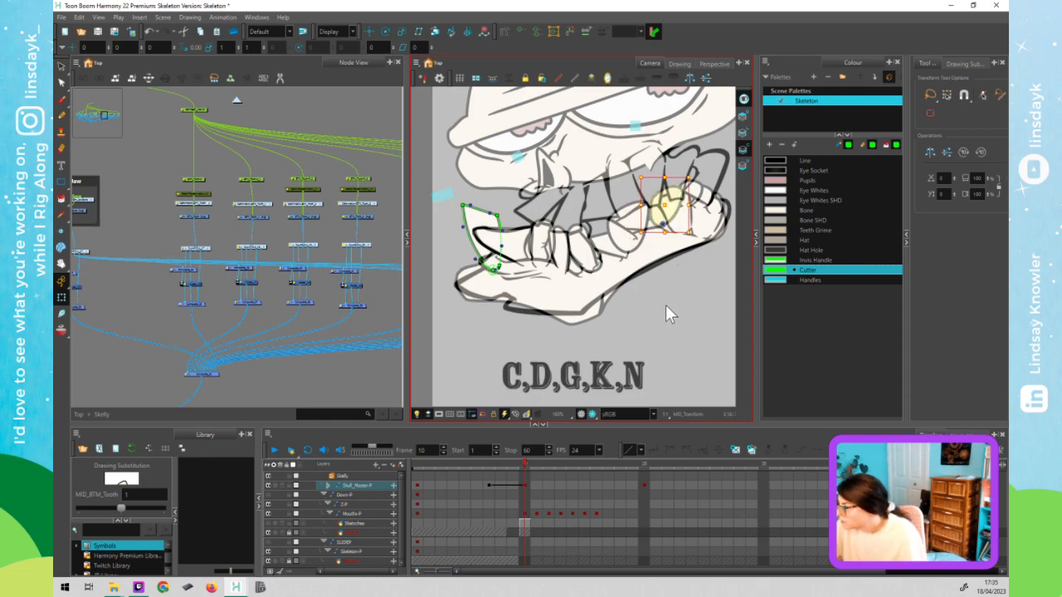
pyautogui.click(488, 230)
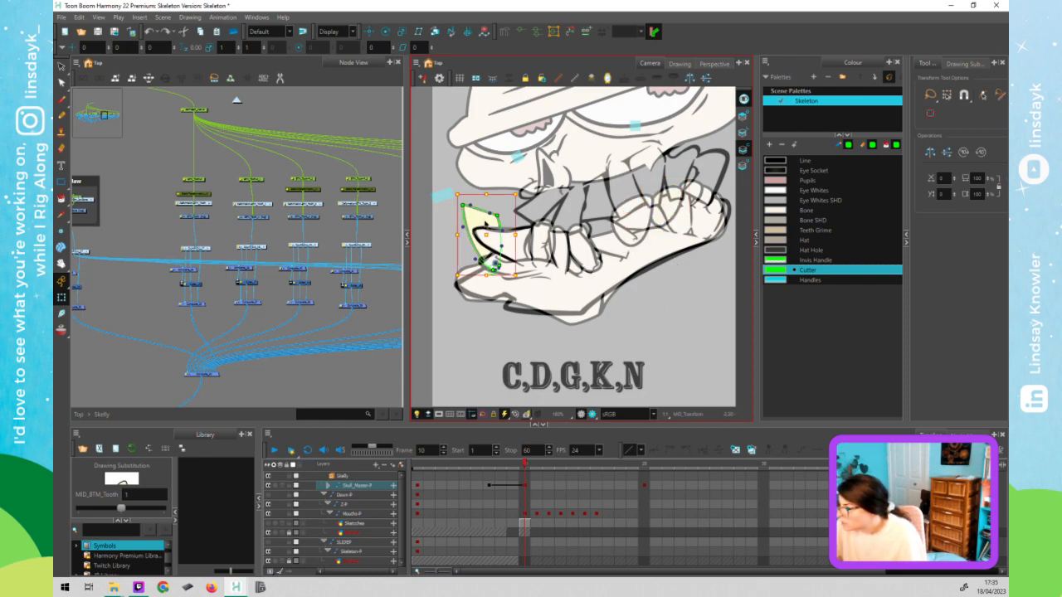
pyautogui.click(520, 249)
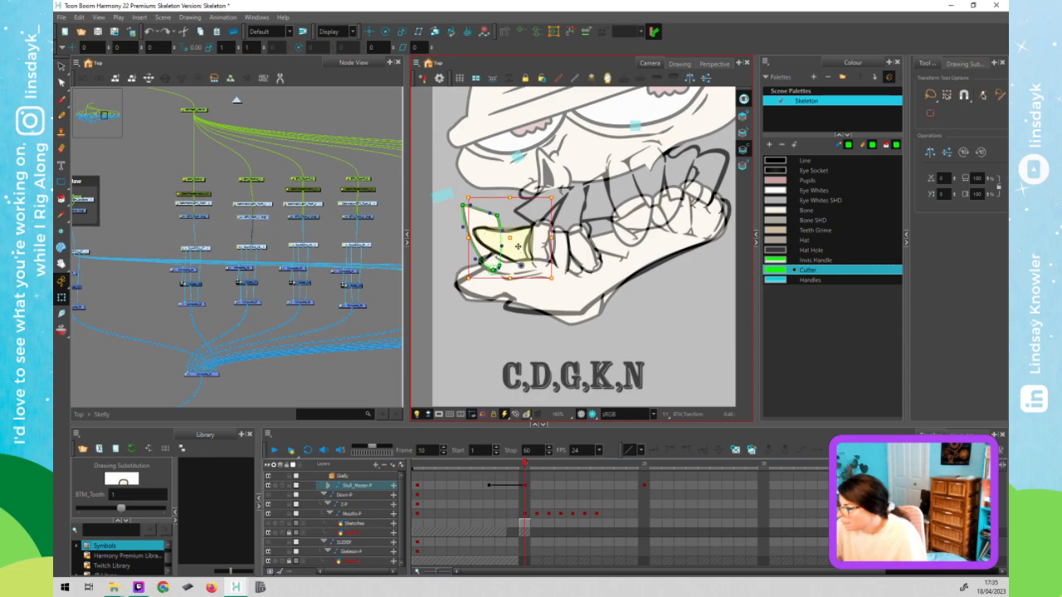
pyautogui.moveTo(526, 236); pyautogui.dragTo(539, 185)
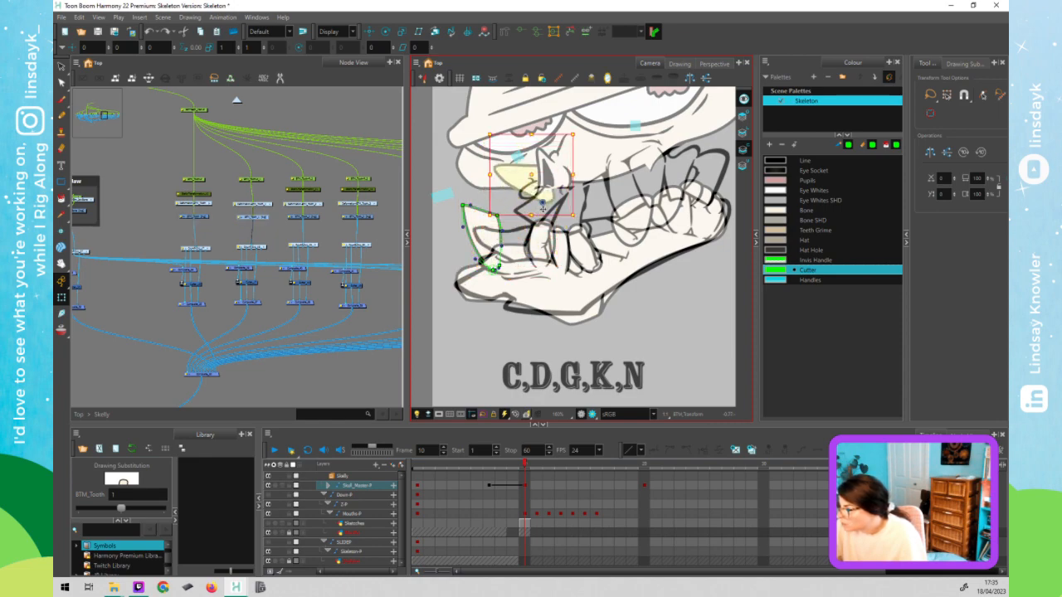
pyautogui.hotkey('ctrl', 'z')
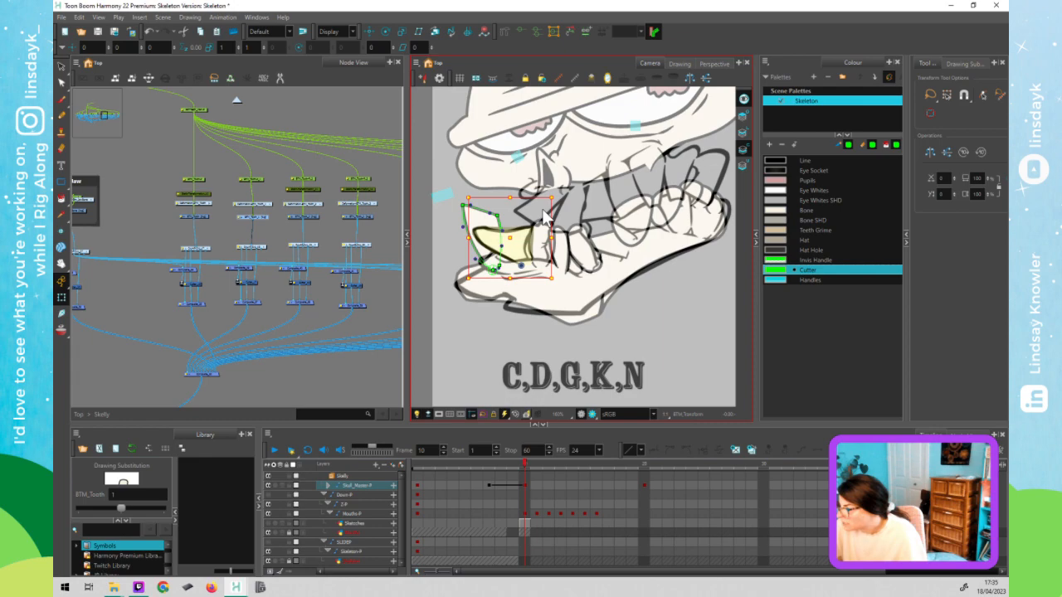
# - Compare the lower teeth across frames 7 to 10 to see how each tooth maps onto the new mouth pose
pyautogui.click(522, 459)
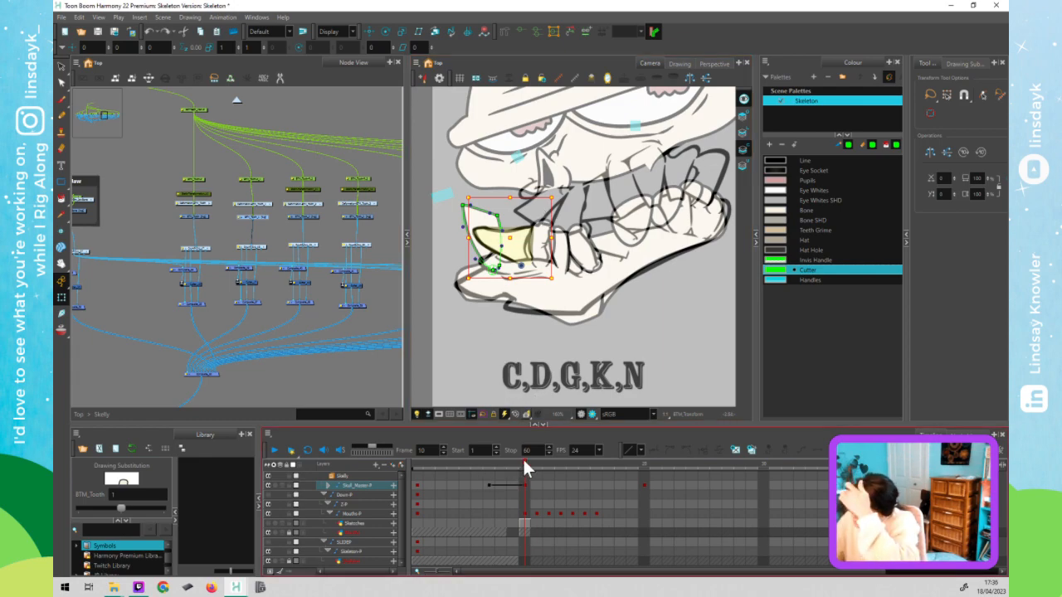
pyautogui.click(510, 464)
pyautogui.click(500, 460)
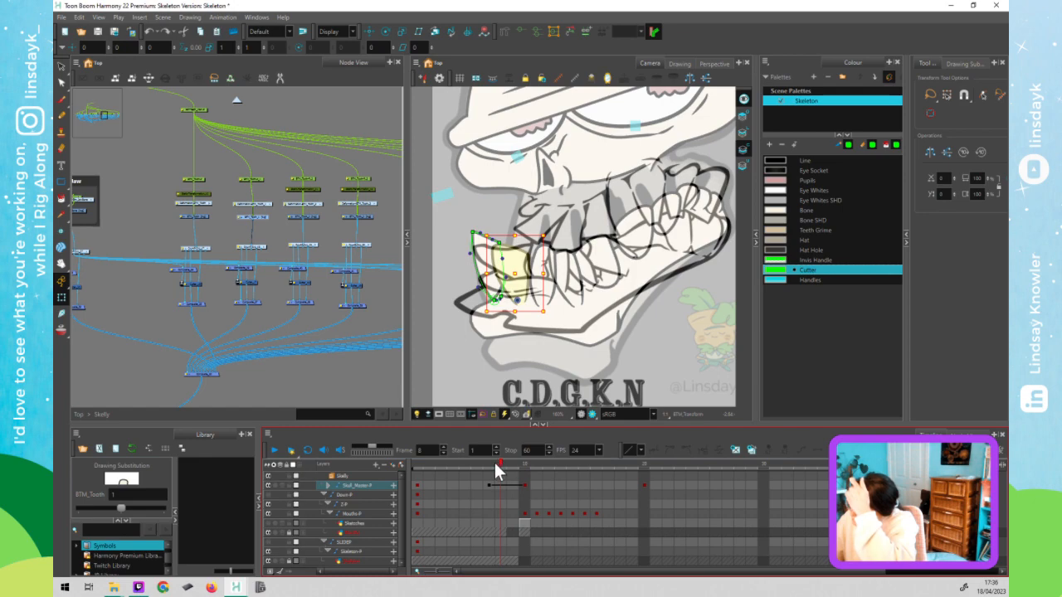
pyautogui.moveTo(495, 463)
pyautogui.mouseDown()
pyautogui.moveTo(522, 465)
pyautogui.moveTo(487, 468)
pyautogui.mouseUp()
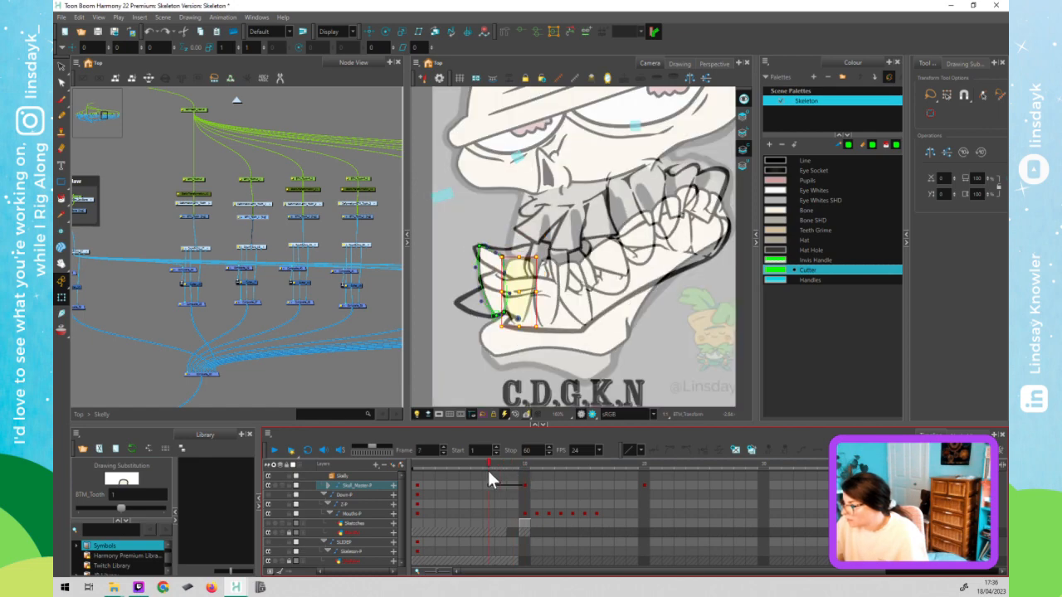
pyautogui.moveTo(487, 468)
pyautogui.mouseDown()
pyautogui.moveTo(522, 468)
pyautogui.moveTo(491, 471)
pyautogui.mouseUp()
pyautogui.moveTo(491, 468); pyautogui.dragTo(524, 468)
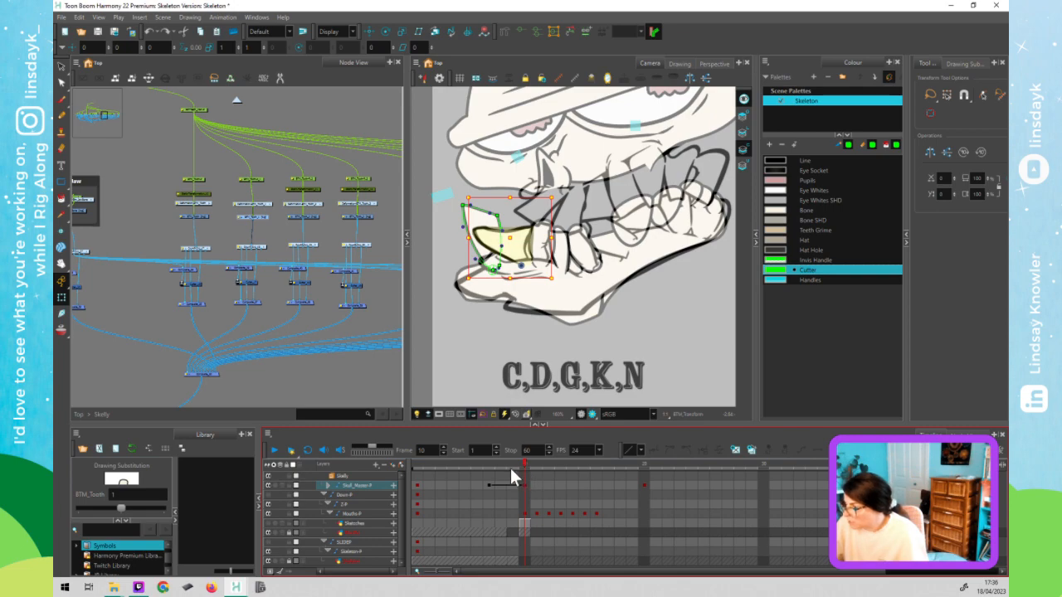
pyautogui.click(510, 467)
pyautogui.click(523, 466)
pyautogui.click(511, 466)
pyautogui.click(523, 465)
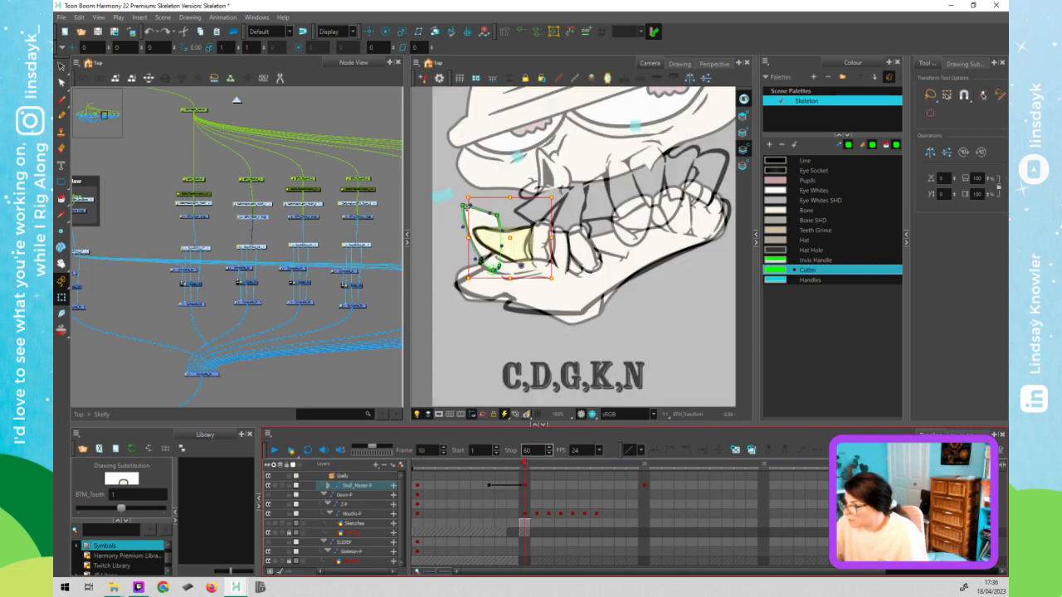
# - Narrow the third lower tooth from the chin with its deformation points to fit the slim sketched tooth
pyautogui.click(481, 214)
pyautogui.click(489, 252)
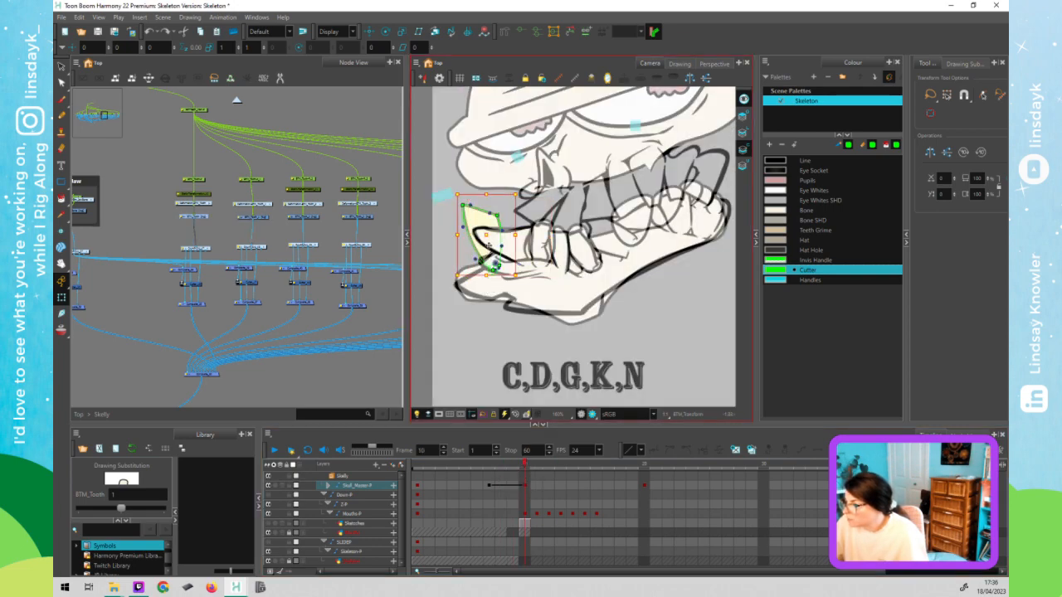
pyautogui.keyDown('shift'); pyautogui.click(513, 243); pyautogui.keyUp('shift')
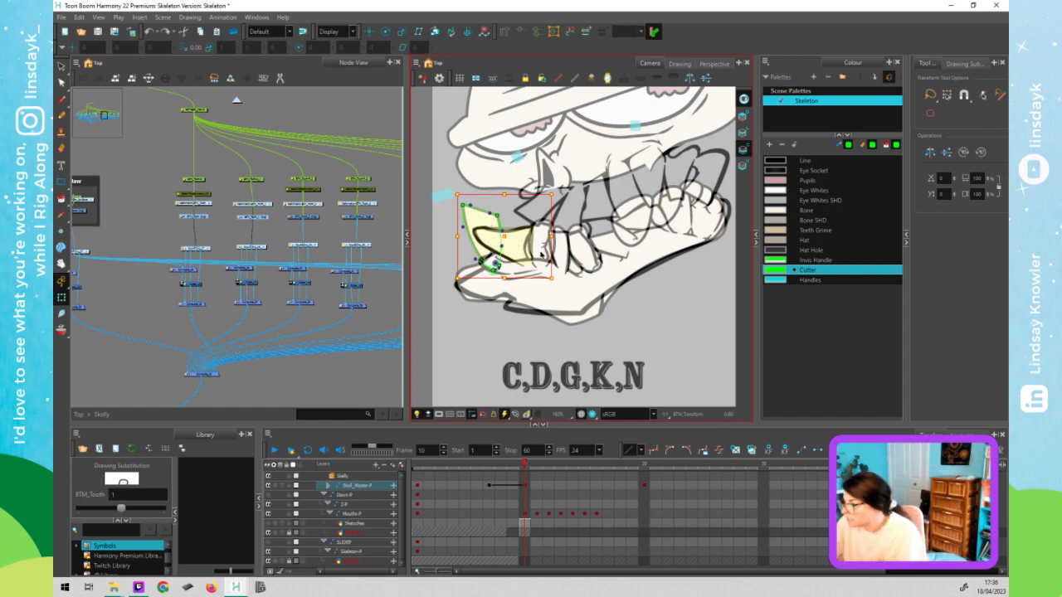
pyautogui.click(542, 254)
pyautogui.click(613, 330)
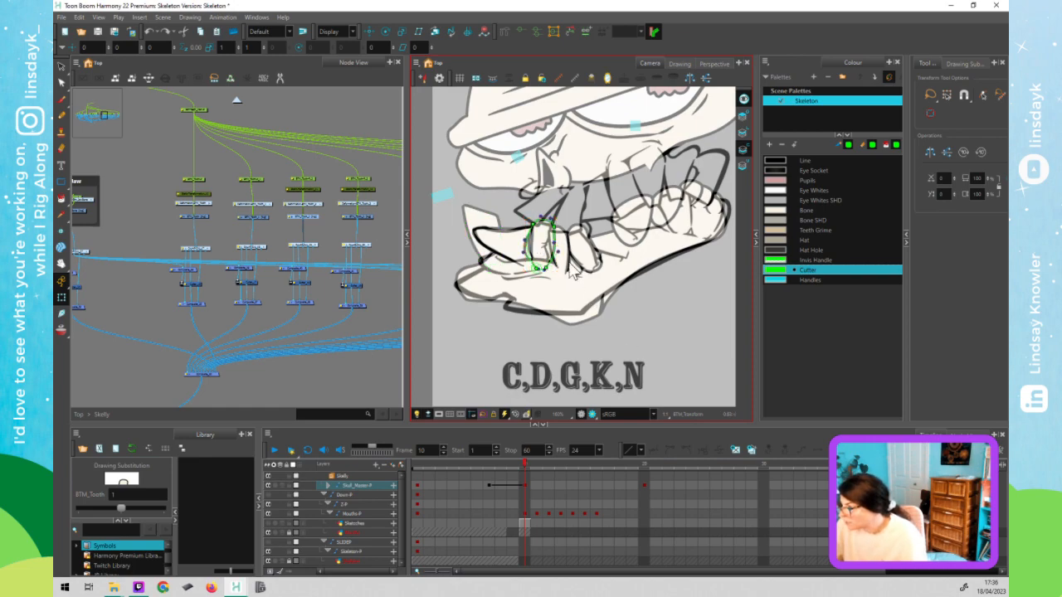
pyautogui.moveTo(554, 242); pyautogui.dragTo(528, 237)
# - Adjust the deformation points of the next two lower teeth towards the back to fit their slanted sketched outlines
pyautogui.click(561, 225)
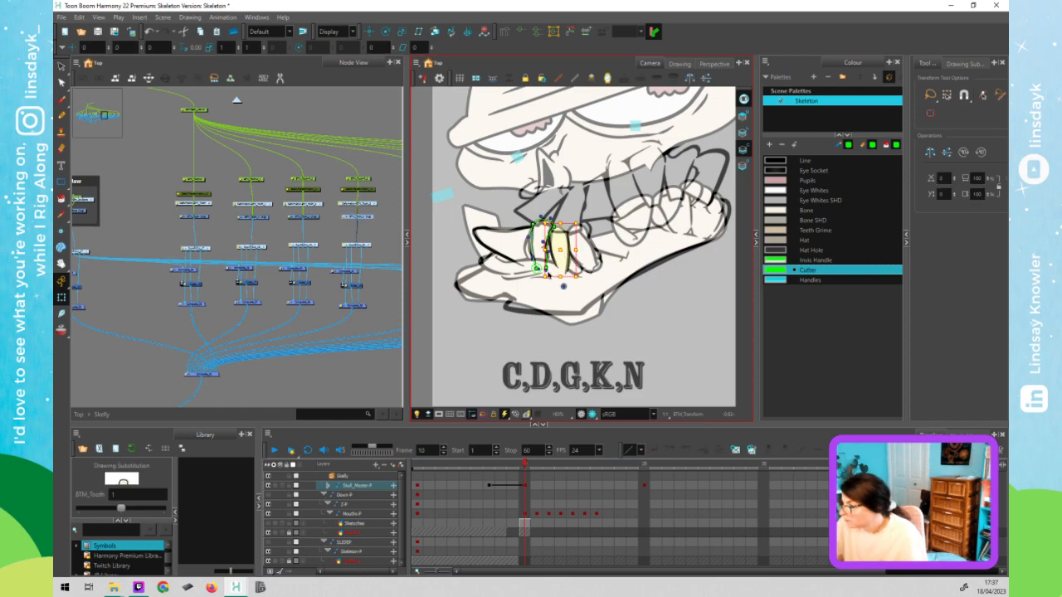
pyautogui.click(560, 224)
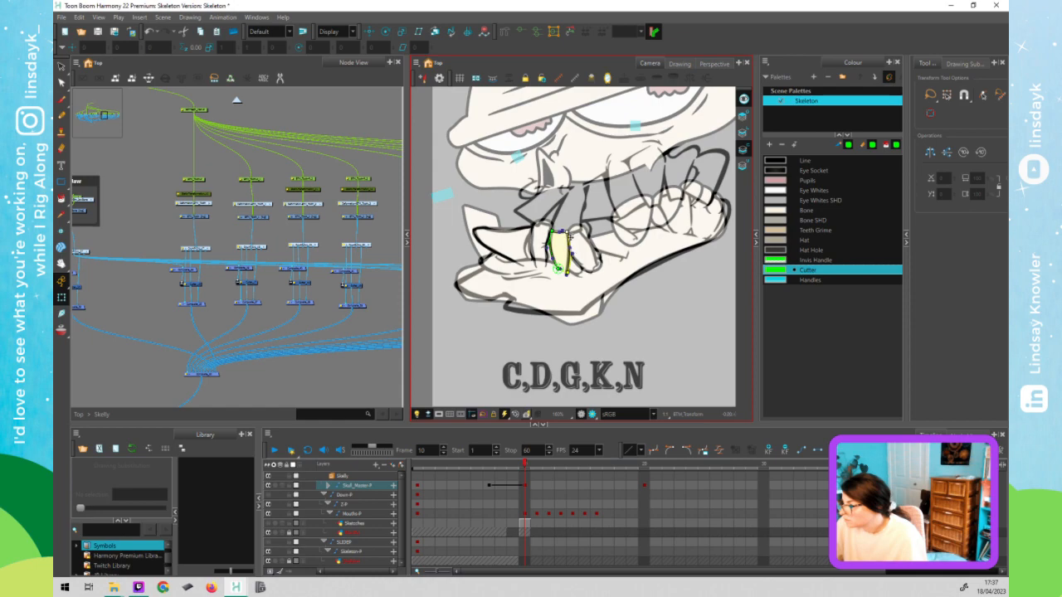
pyautogui.click(575, 240)
pyautogui.click(583, 227)
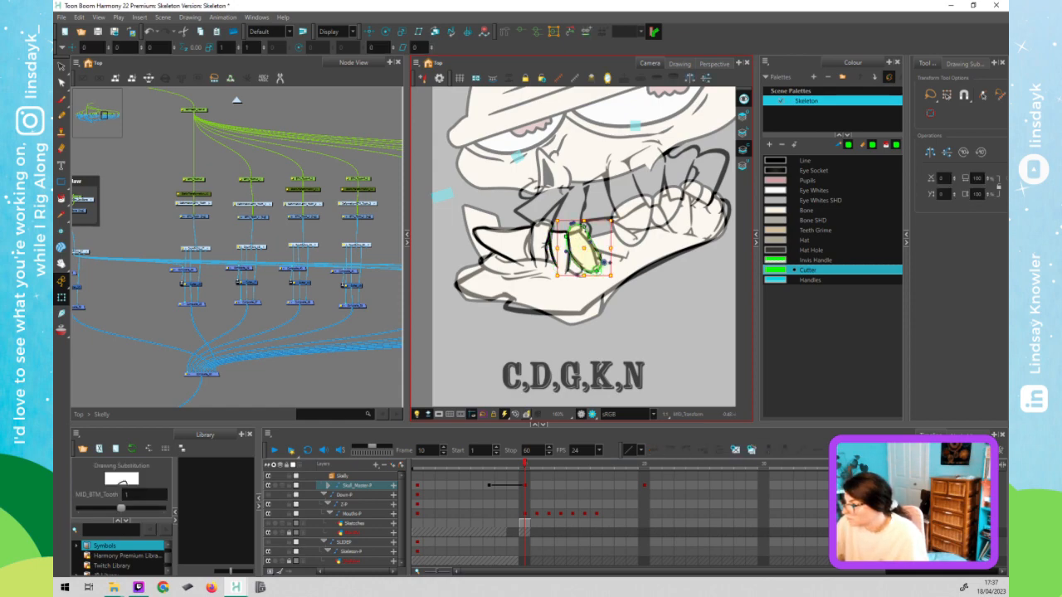
pyautogui.moveTo(583, 228); pyautogui.dragTo(589, 248)
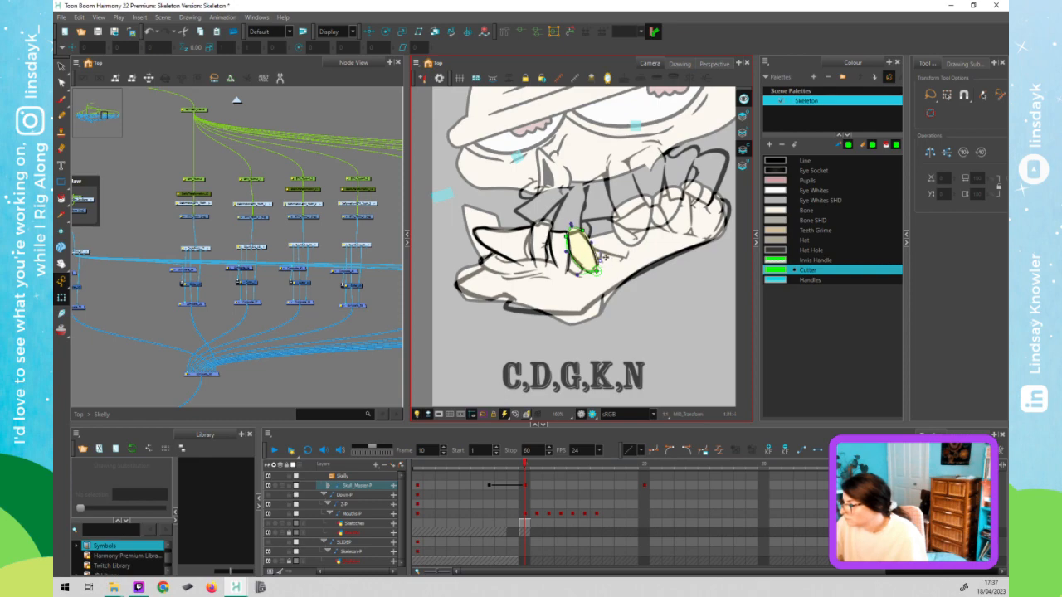
# - Rotate the large middle lower tooth counter-clockwise and lower its upper deformation points to match the broad sketched tooth
pyautogui.click(635, 234)
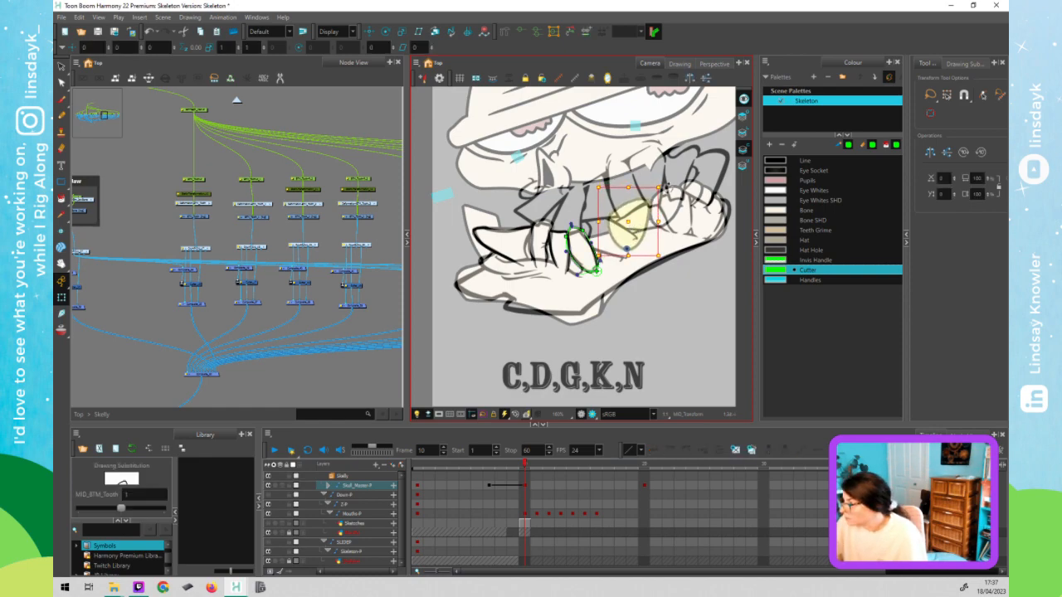
pyautogui.moveTo(665, 188); pyautogui.dragTo(616, 188)
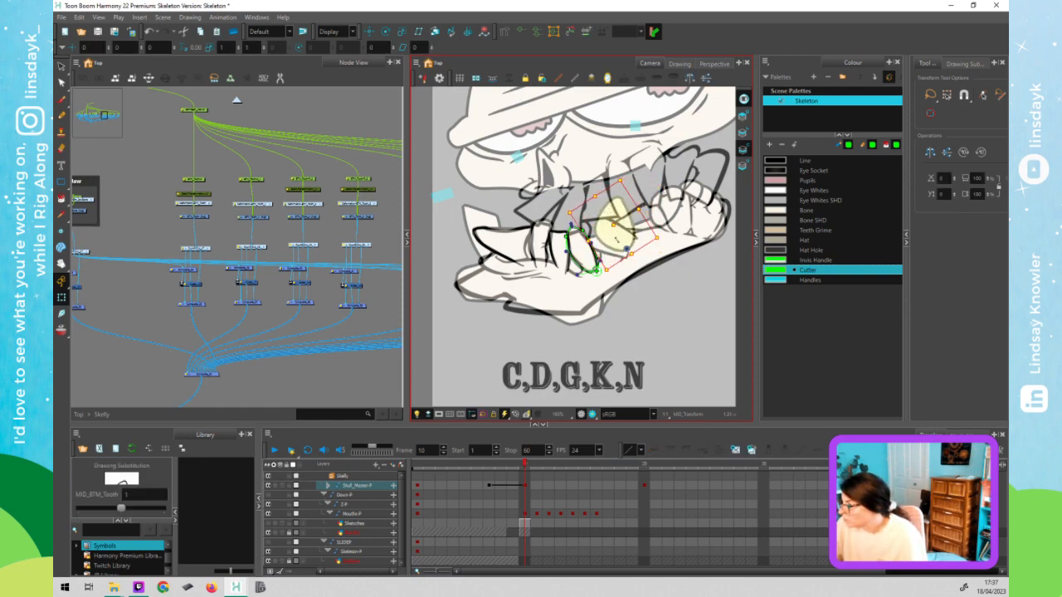
pyautogui.press('Escape')
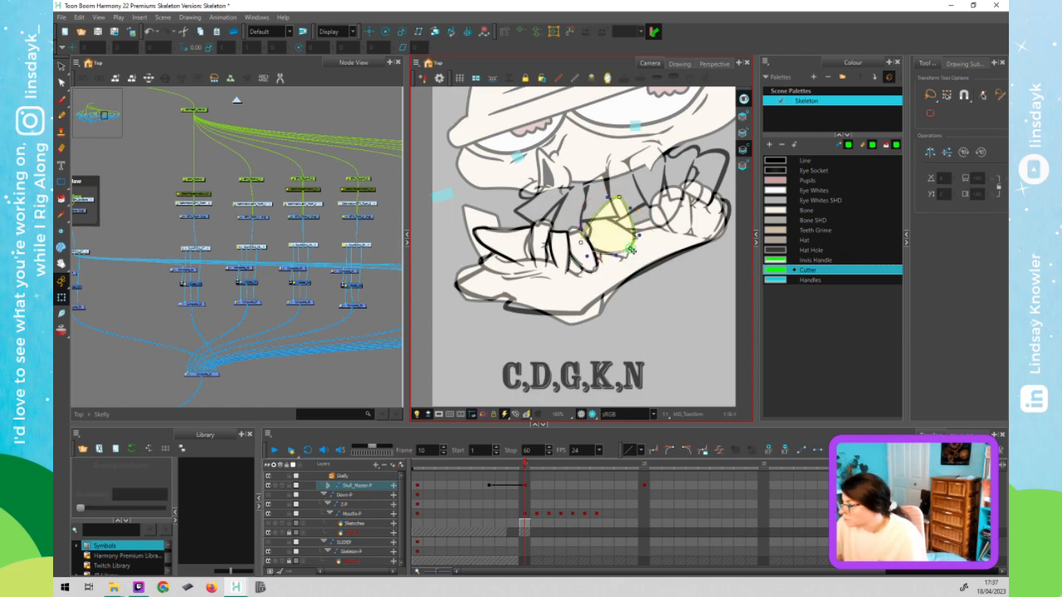
pyautogui.moveTo(631, 250); pyautogui.dragTo(635, 252)
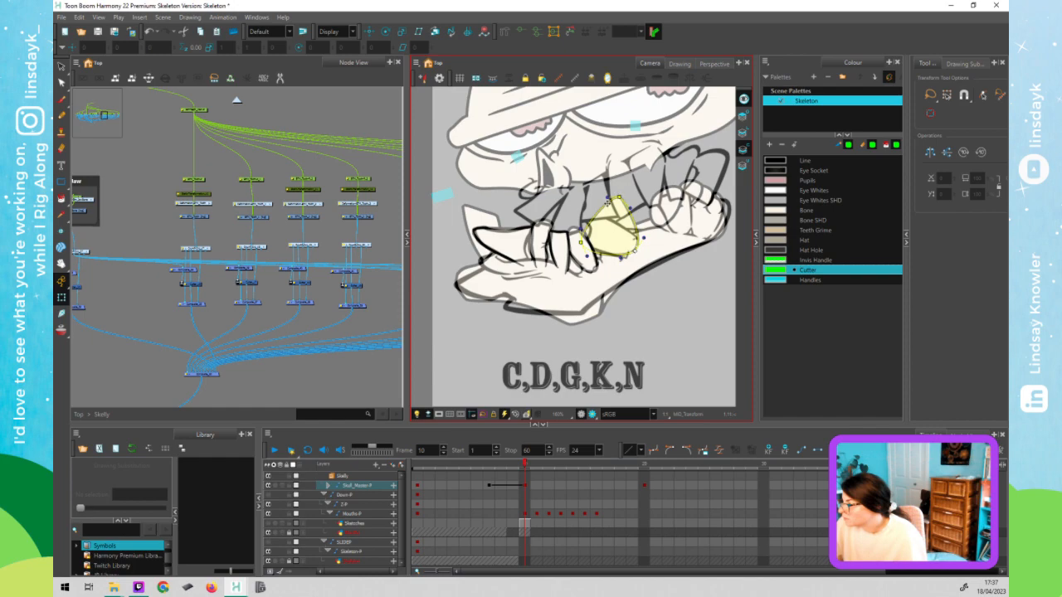
pyautogui.moveTo(608, 202); pyautogui.dragTo(618, 225)
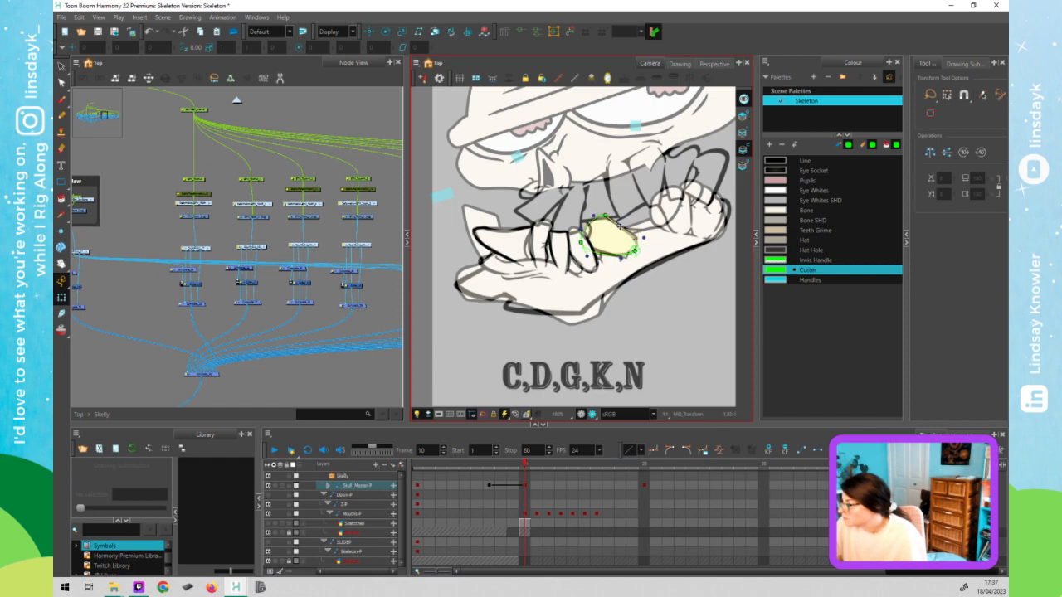
# - Tilt the following middle lower tooth counter-clockwise and stretch its deformation points into the wide, low sketched tooth
pyautogui.click(677, 235)
pyautogui.moveTo(693, 172); pyautogui.dragTo(631, 175)
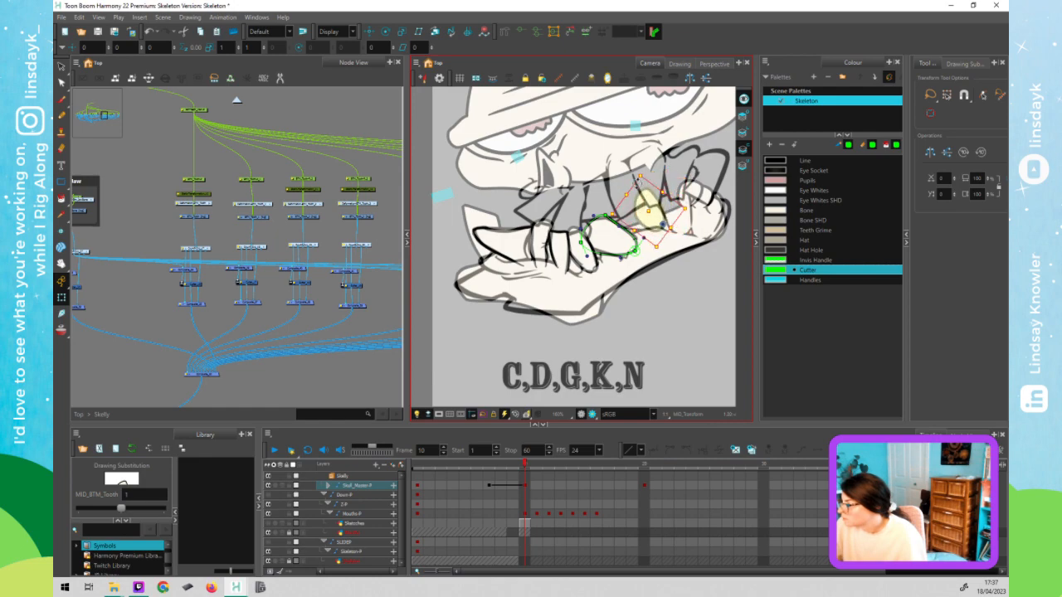
pyautogui.hotkey('shift', 'F11')
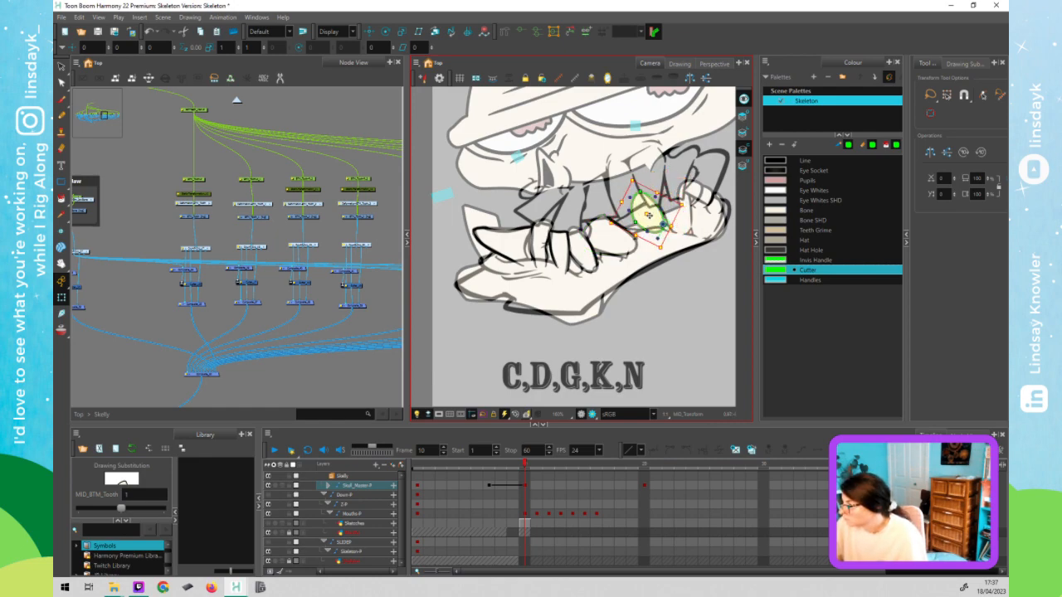
pyautogui.moveTo(634, 221); pyautogui.dragTo(650, 197)
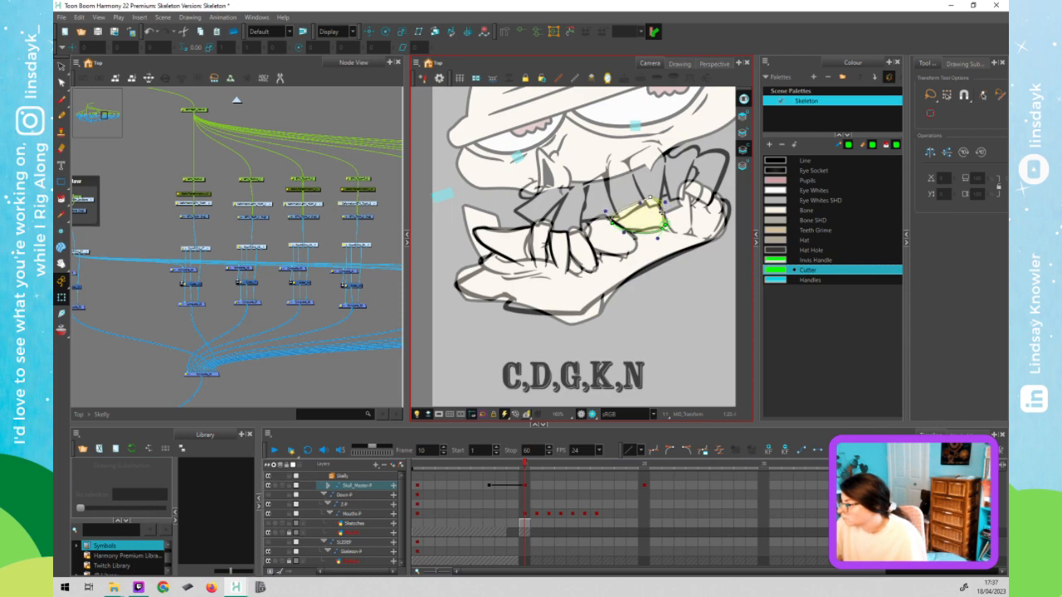
pyautogui.click(665, 215)
pyautogui.moveTo(664, 227); pyautogui.dragTo(665, 228)
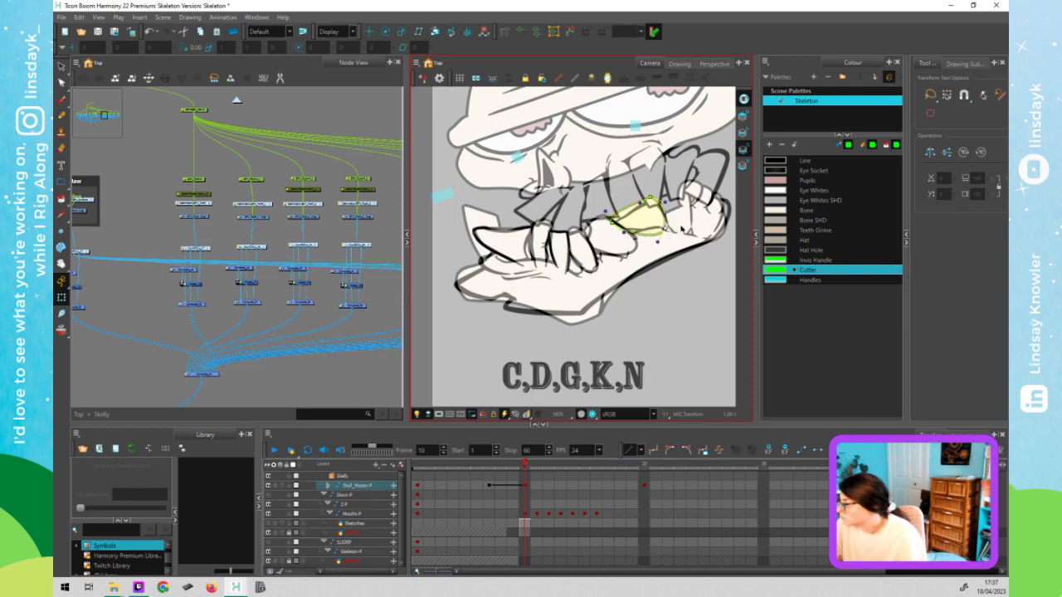
# - Move the first back lower tooth down towards the gum line and spread its upper deformation points to fit the sketch
pyautogui.click(690, 199)
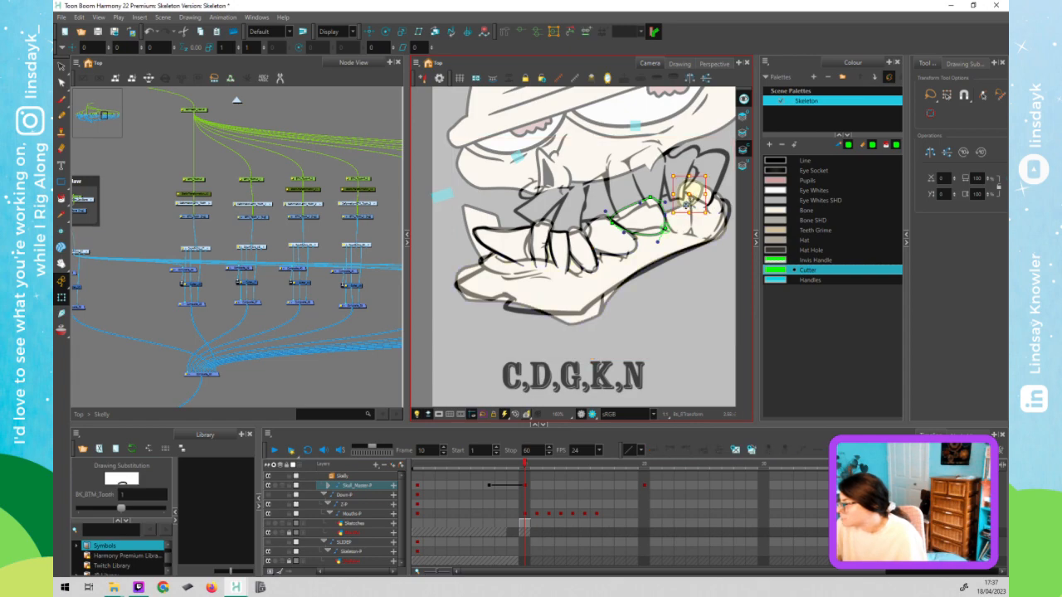
pyautogui.moveTo(686, 205); pyautogui.dragTo(682, 223)
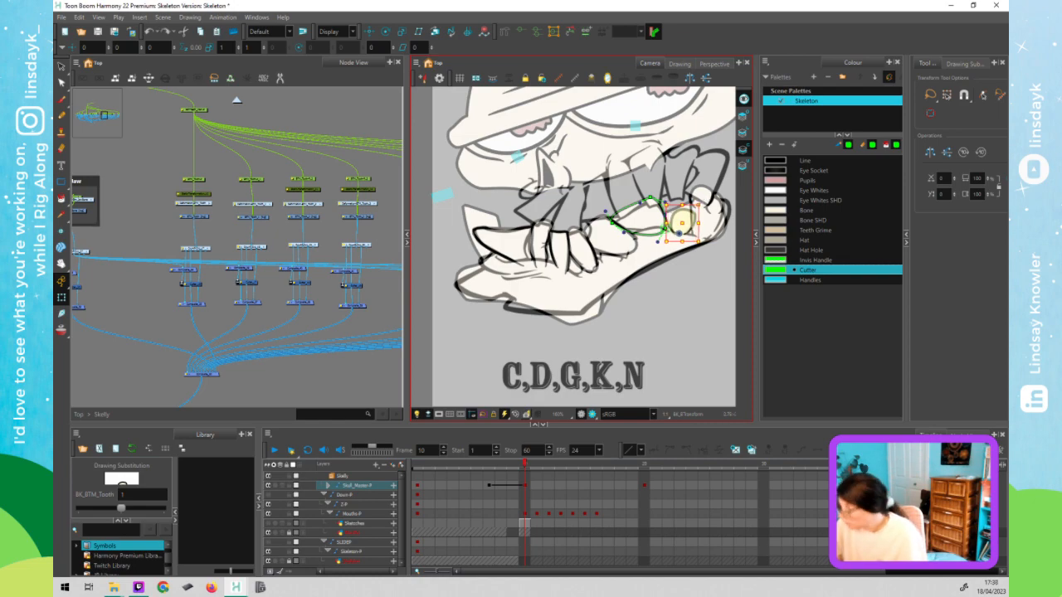
pyautogui.click(702, 287)
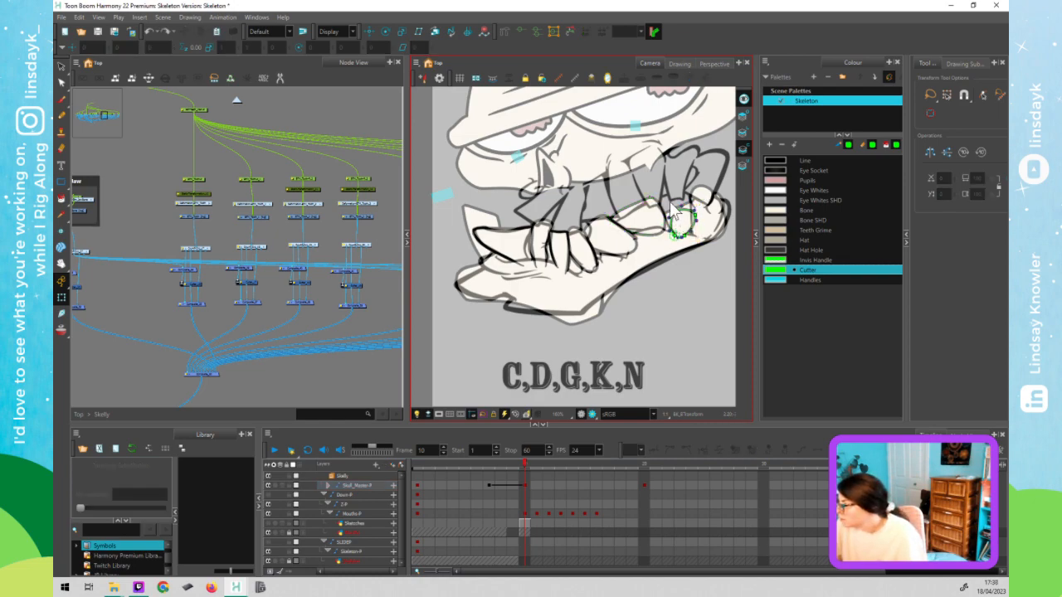
pyautogui.click(673, 209)
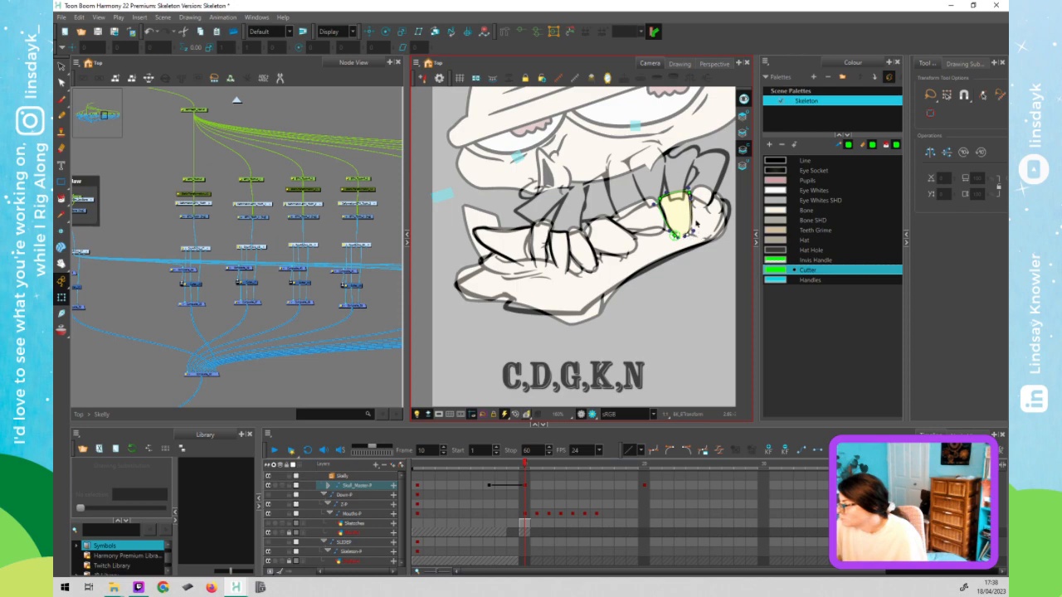
# - Move the second back lower tooth down to the gum line and stretch its upper deformation points to fit the sketch
pyautogui.click(699, 202)
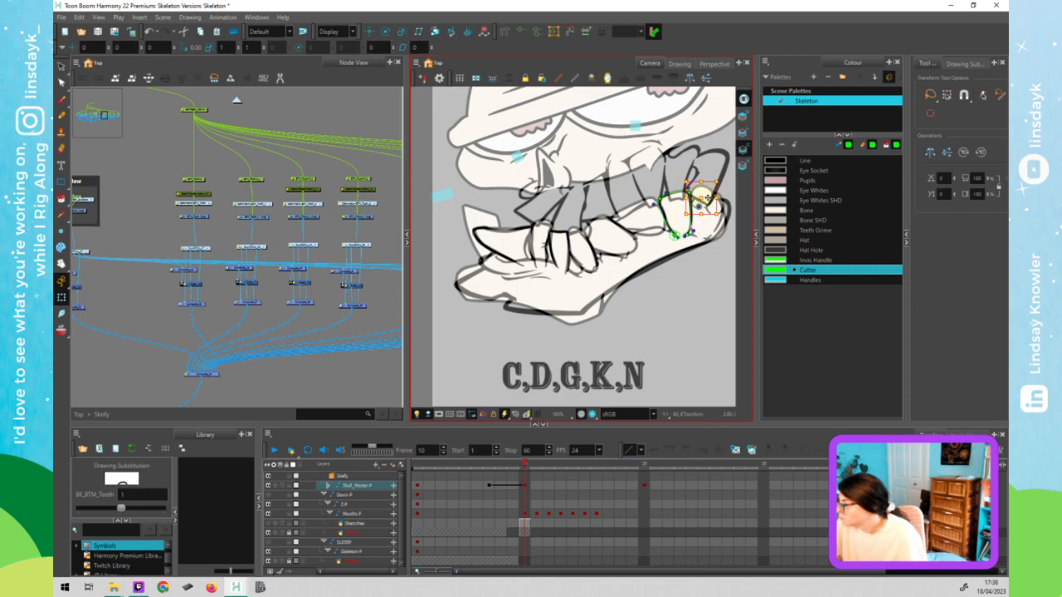
pyautogui.moveTo(705, 214)
pyautogui.mouseDown()
pyautogui.moveTo(707, 229)
pyautogui.moveTo(719, 195)
pyautogui.mouseUp()
pyautogui.hotkey('shift', 'F11')
pyautogui.click(709, 277)
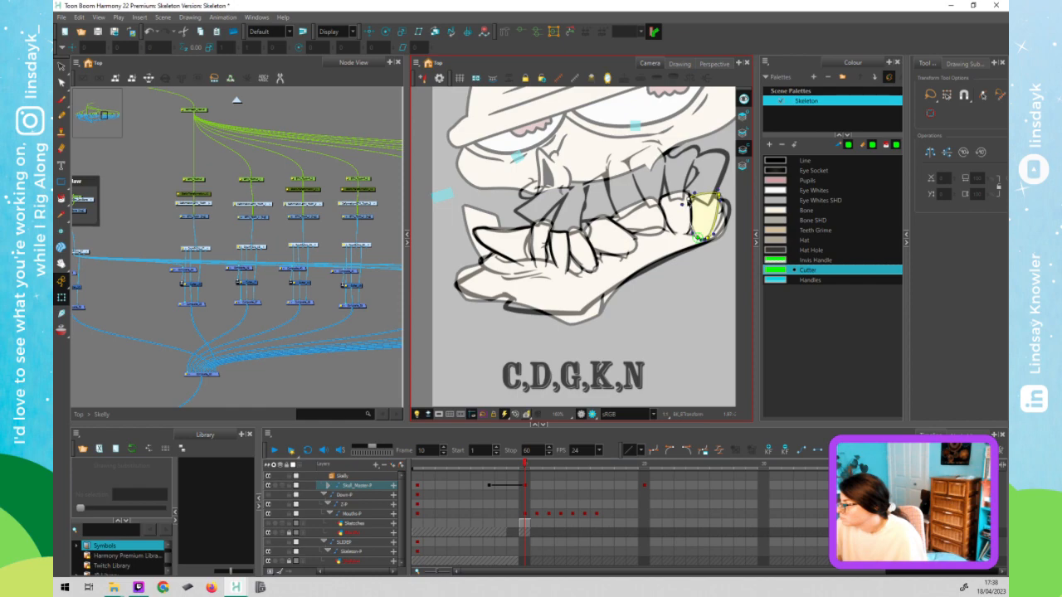
# - Check the wide middle lower tooth and refine the second back lower tooth's deformation points against their sketched outlines
pyautogui.click(656, 214)
pyautogui.click(656, 214)
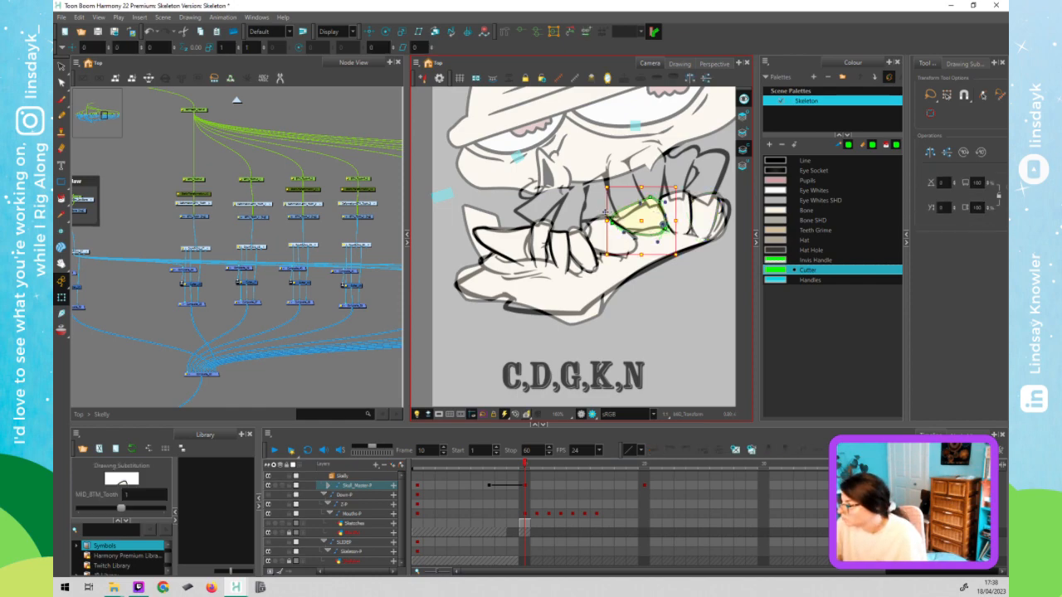
pyautogui.click(605, 212)
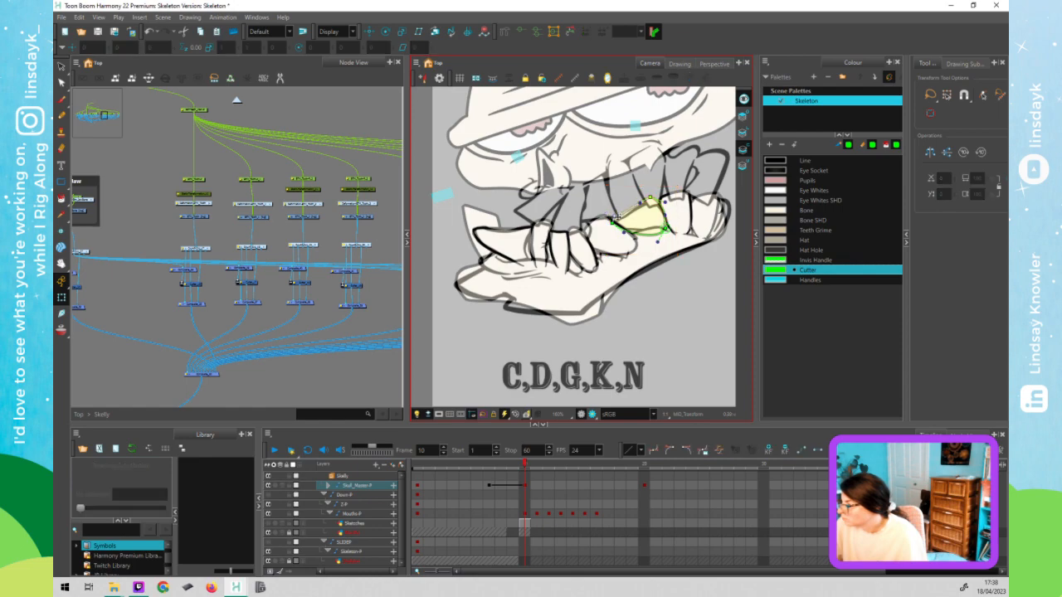
pyautogui.click(704, 217)
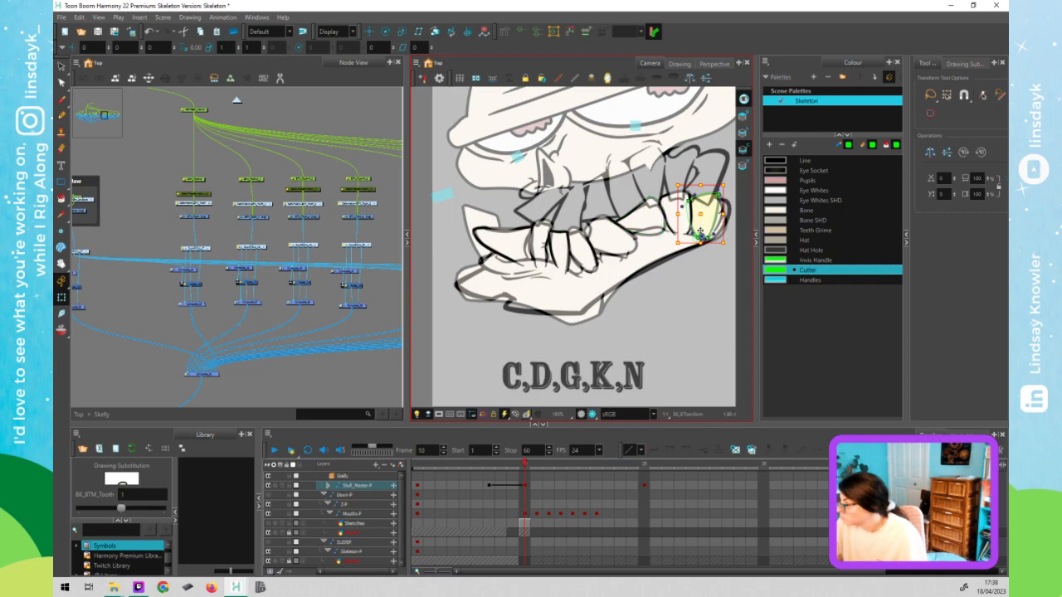
pyautogui.click(697, 234)
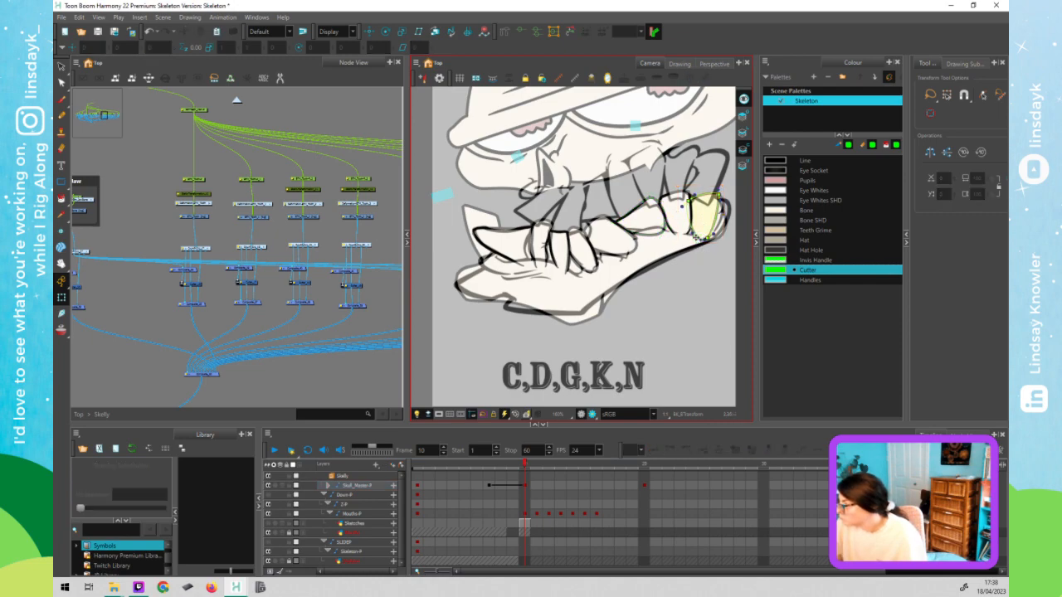
pyautogui.moveTo(720, 197); pyautogui.dragTo(723, 208)
pyautogui.click(730, 209)
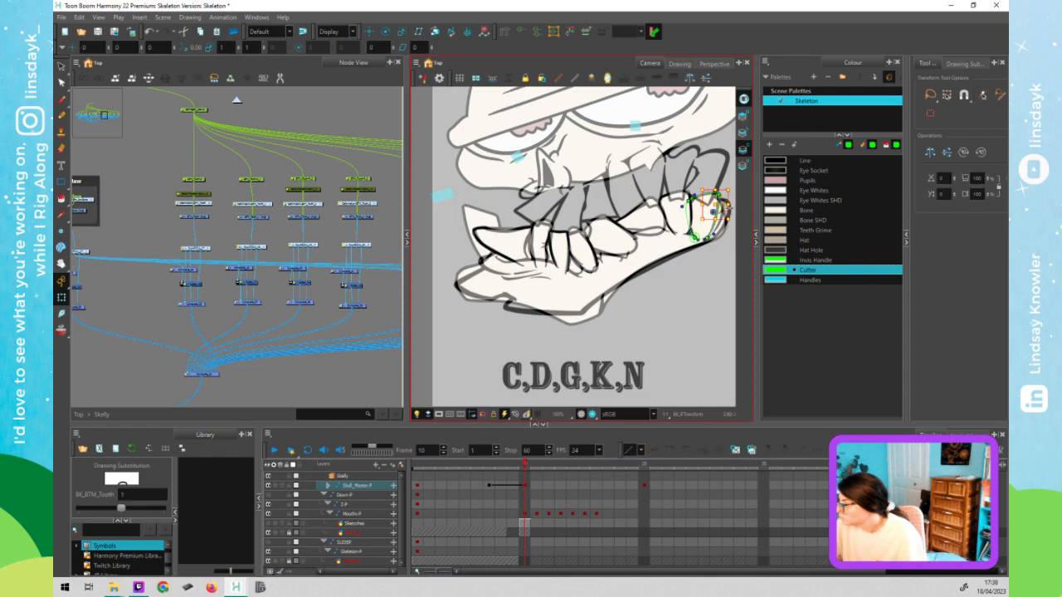
pyautogui.click(725, 261)
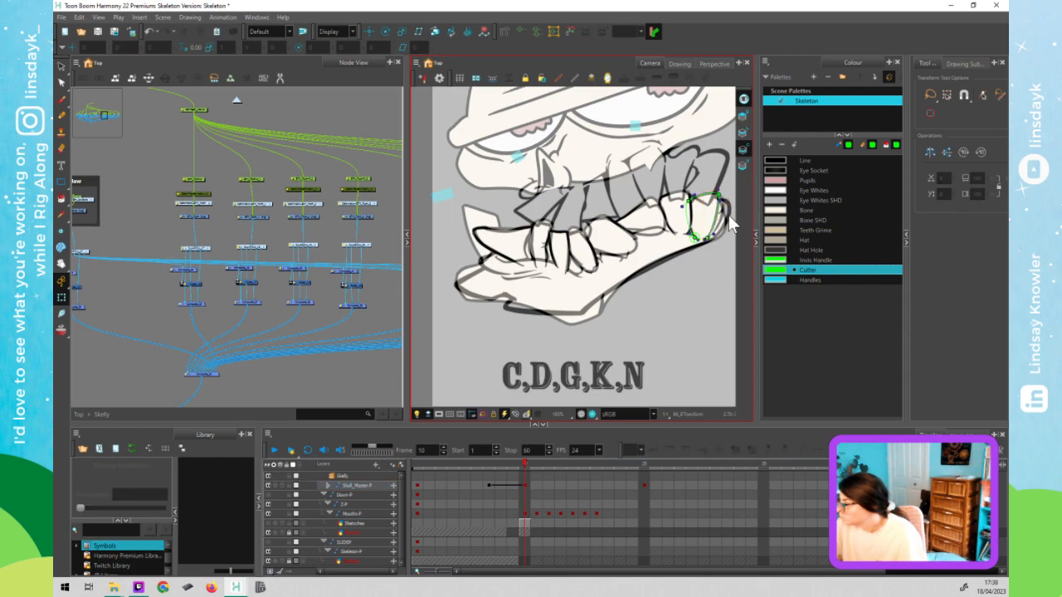
# - Move the rearmost lower tooth down towards the gum line at the end of the jaw
pyautogui.click(723, 206)
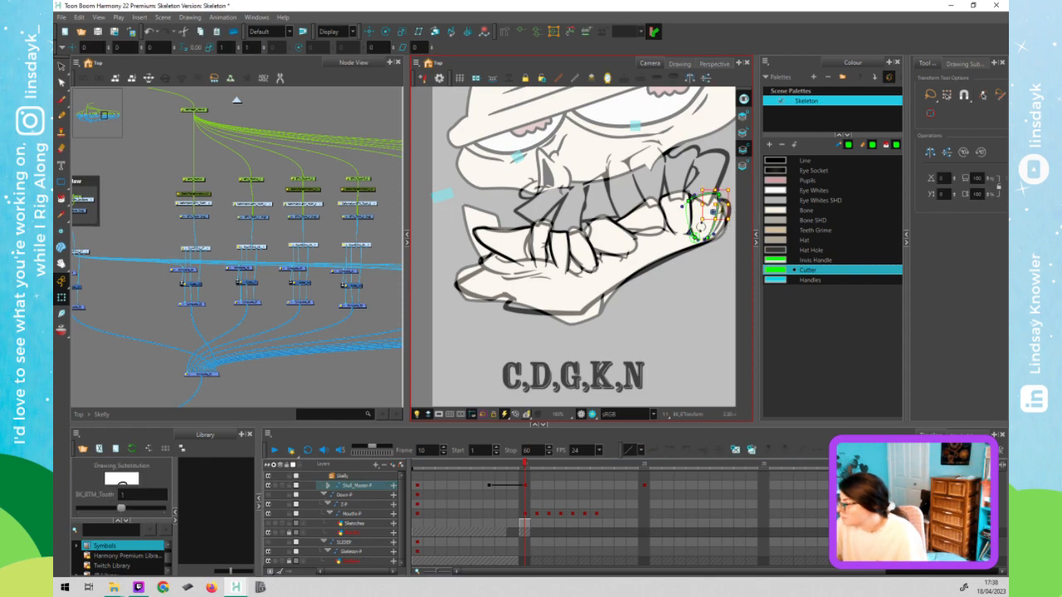
pyautogui.click(709, 232)
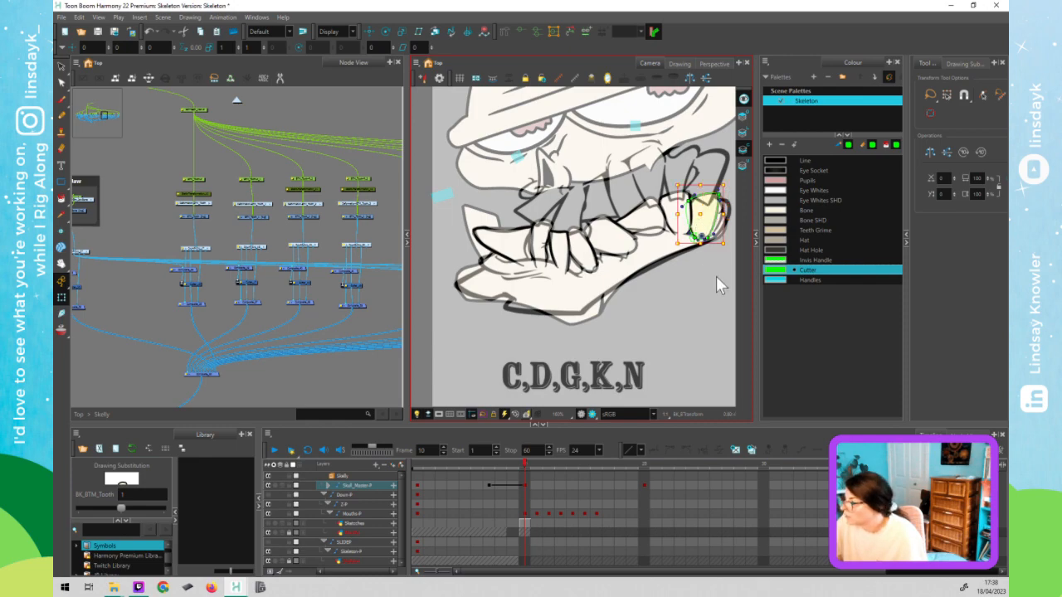
pyautogui.click(718, 279)
pyautogui.click(706, 230)
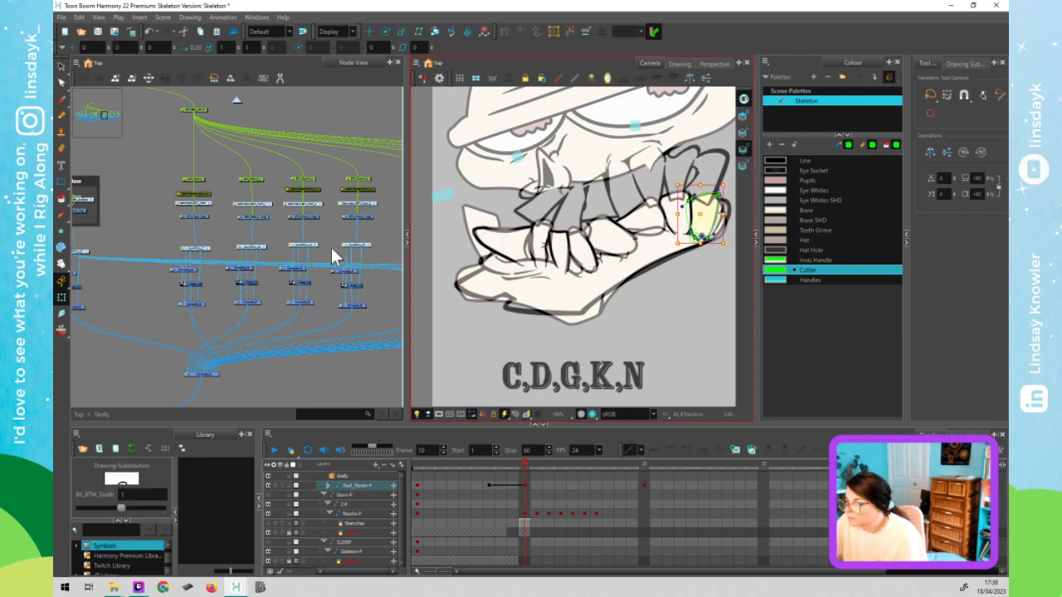
pyautogui.click(725, 235)
pyautogui.click(722, 208)
pyautogui.moveTo(721, 207); pyautogui.dragTo(722, 222)
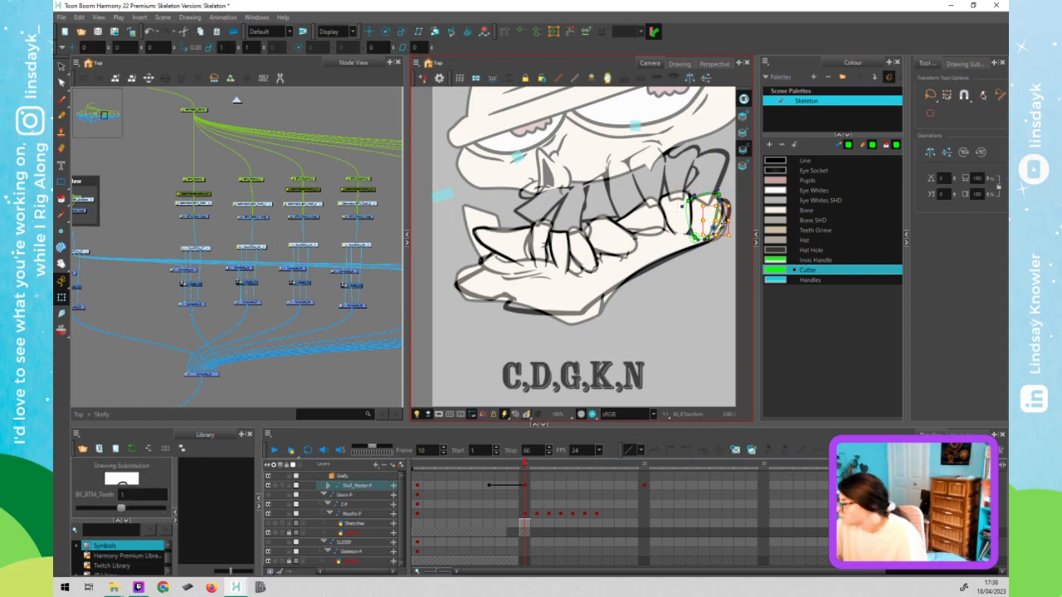
# - Show the rearmost lower tooth's deformer, shift the tooth slightly forward and stretch its deformation points up into the tall, narrow sketched tooth
pyautogui.press('F11')
pyautogui.click(705, 274)
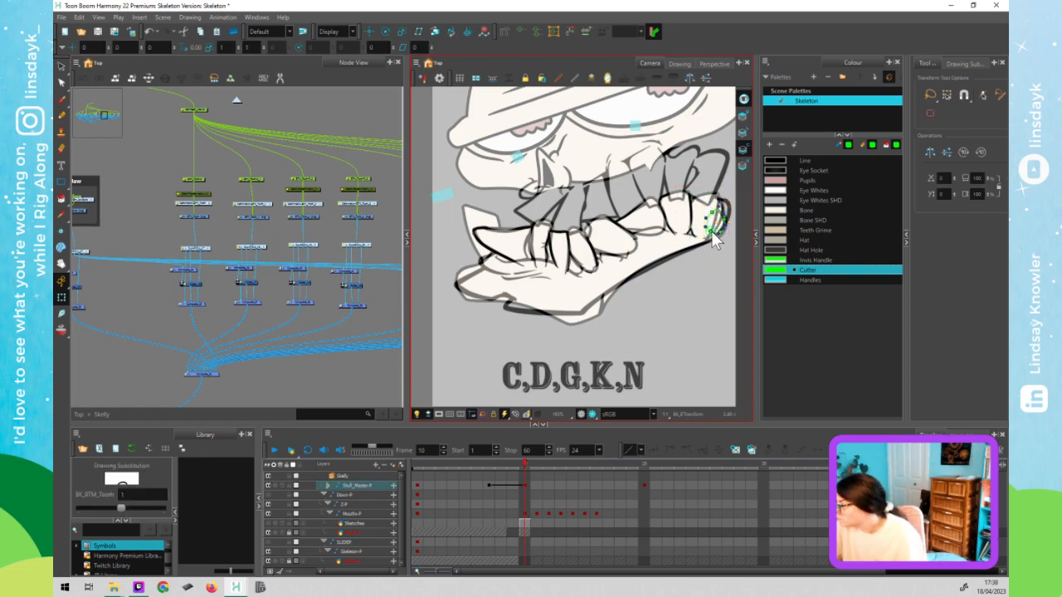
pyautogui.click(717, 222)
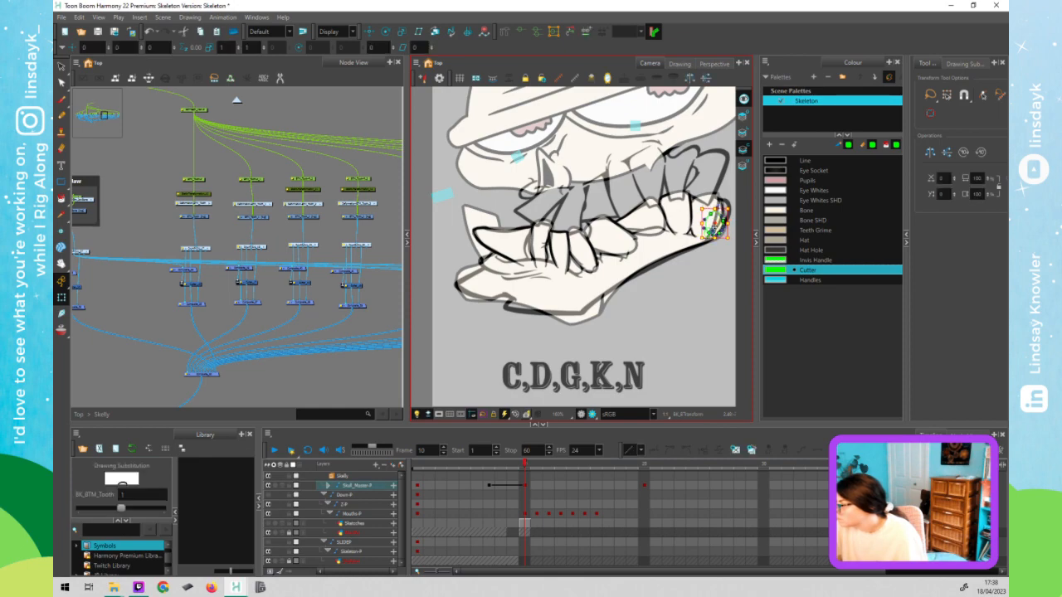
pyautogui.moveTo(716, 223); pyautogui.dragTo(712, 224)
pyautogui.click(718, 223)
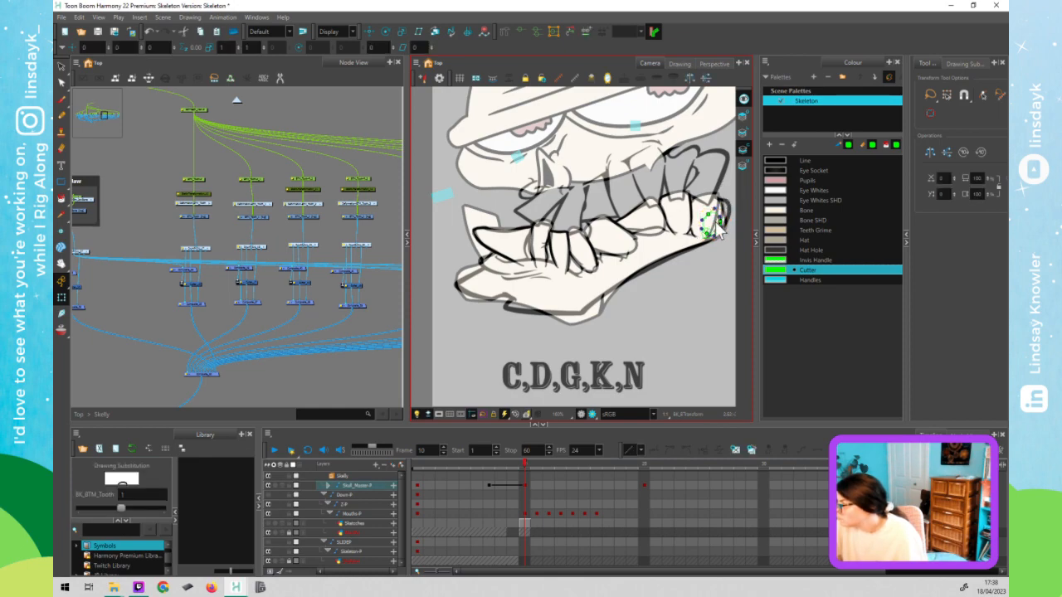
pyautogui.click(720, 222)
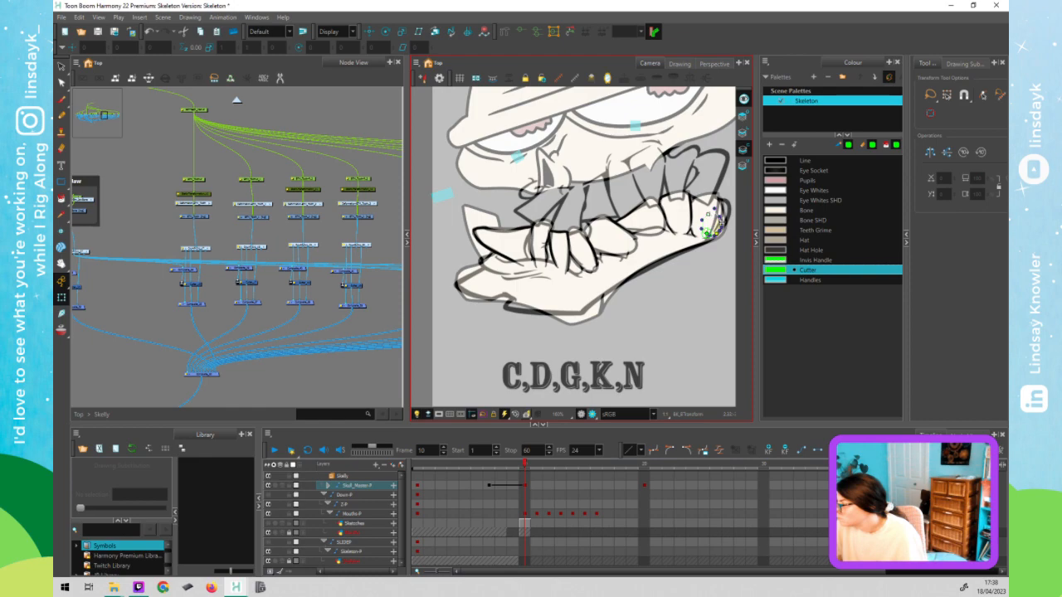
pyautogui.moveTo(720, 221); pyautogui.dragTo(724, 197)
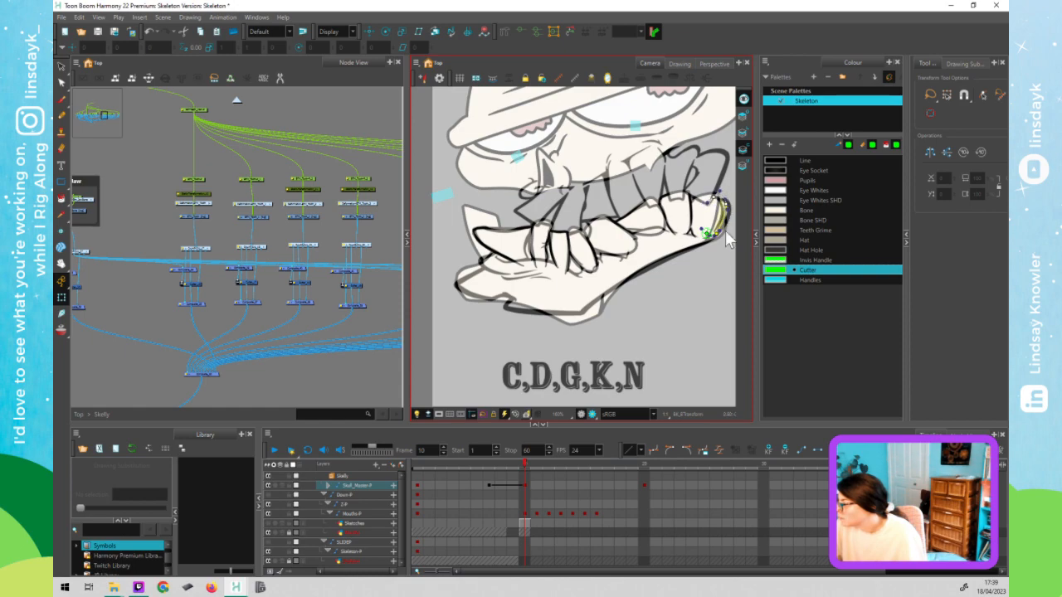
pyautogui.click(698, 299)
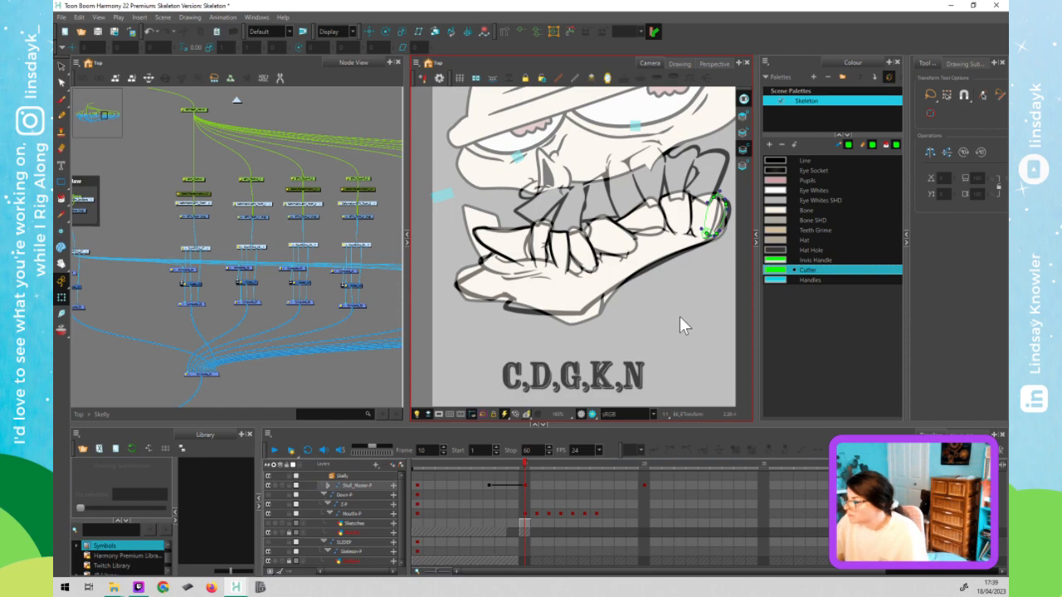
# - Disable the Mouths and Skeleton reference drawing nodes at the scene's top level to hide the reference sketches
pyautogui.scroll(-1, 679, 316)
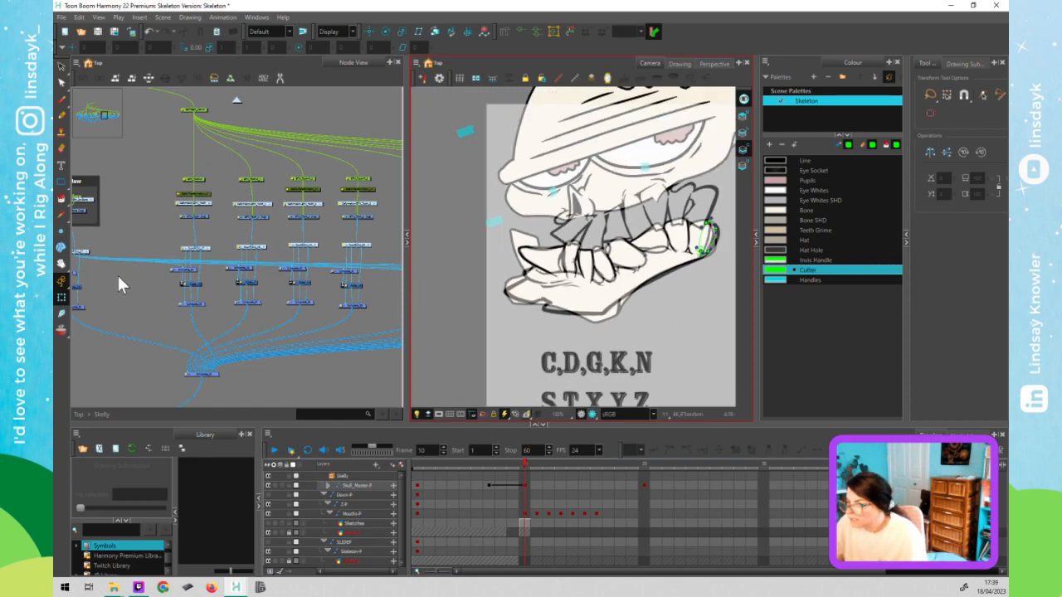
pyautogui.click(138, 289)
pyautogui.hotkey('ctrl', 'a')
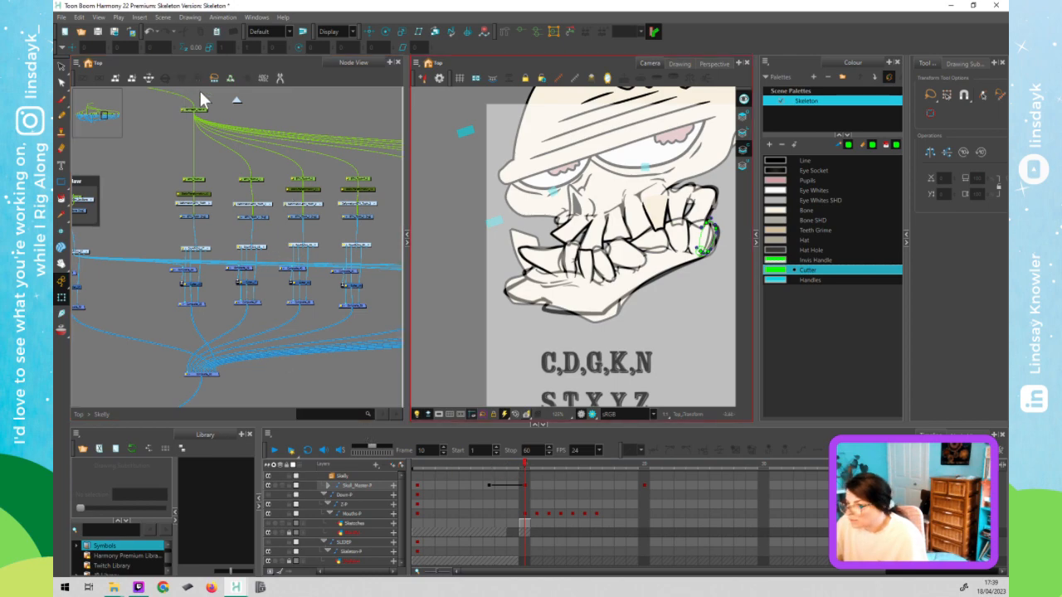
pyautogui.hotkey('ctrl', 'shift', 'Return')
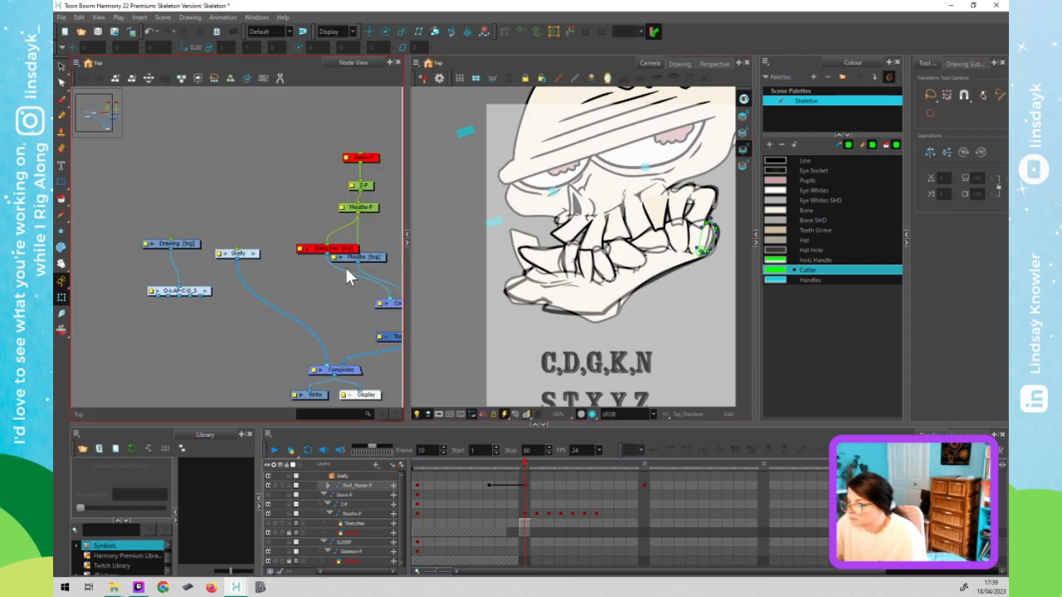
pyautogui.moveTo(344, 264); pyautogui.dragTo(268, 237)
pyautogui.press('d')
pyautogui.click(326, 305)
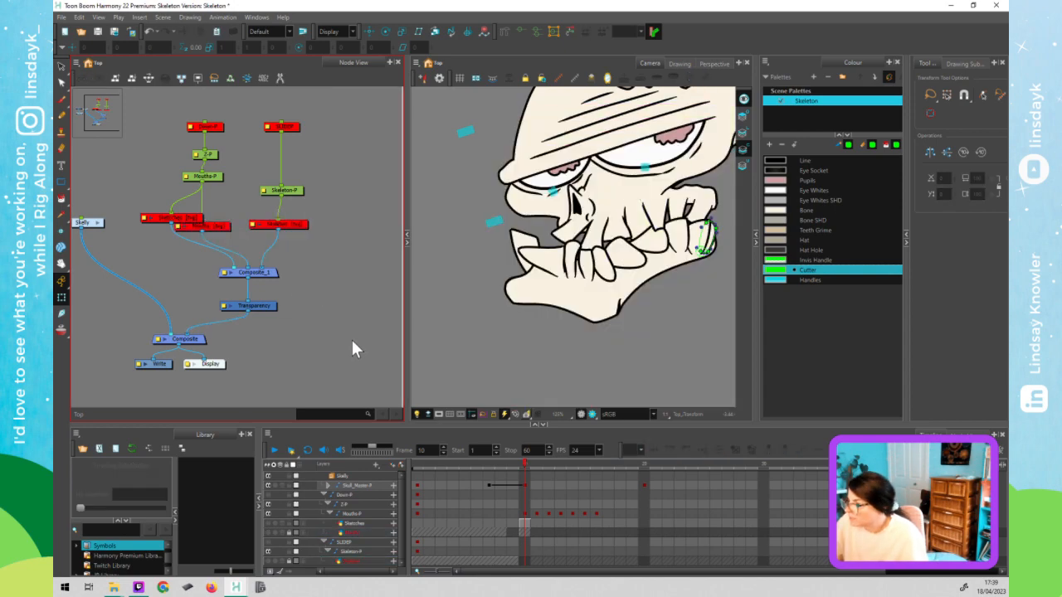
# - Compare the mouth pose on frame 10 with the jaw and teeth on the preceding frames
pyautogui.scroll(-2, 352, 336)
pyautogui.scroll(-1, 384, 328)
pyautogui.click(574, 234)
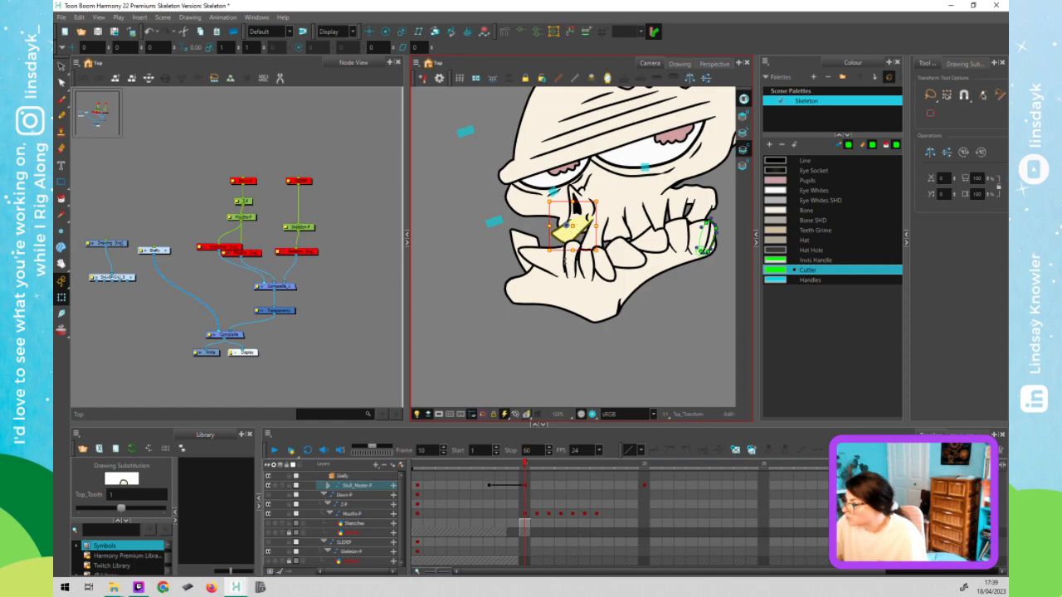
pyautogui.click(526, 466)
pyautogui.moveTo(525, 462)
pyautogui.mouseDown()
pyautogui.moveTo(487, 470)
pyautogui.moveTo(532, 463)
pyautogui.moveTo(493, 466)
pyautogui.moveTo(522, 474)
pyautogui.moveTo(500, 477)
pyautogui.moveTo(512, 475)
pyautogui.mouseUp()
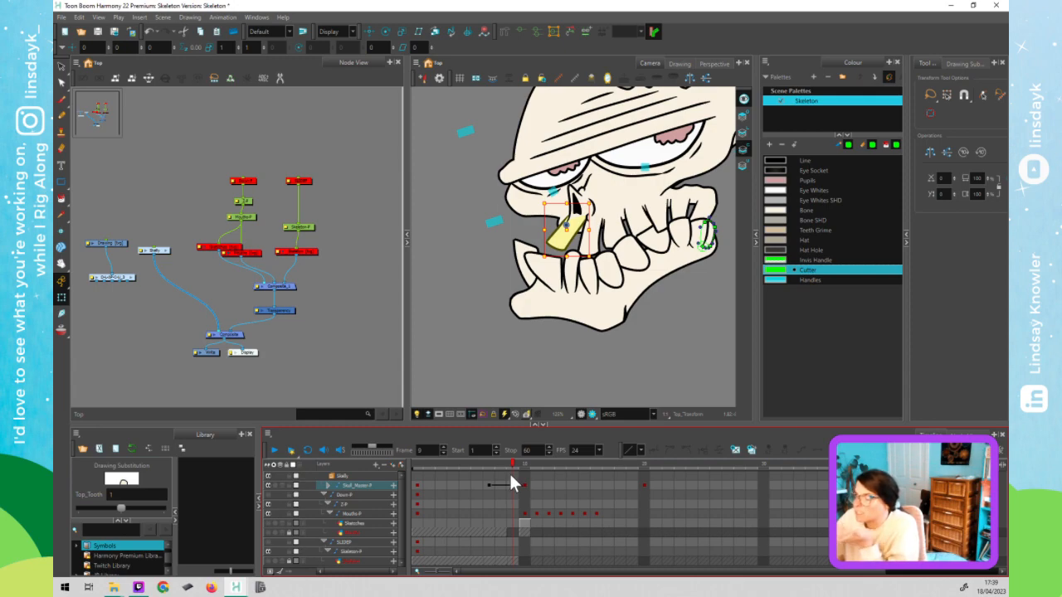
pyautogui.hotkey('ctrl', 'z')
pyautogui.hotkey('ctrl', 'z')
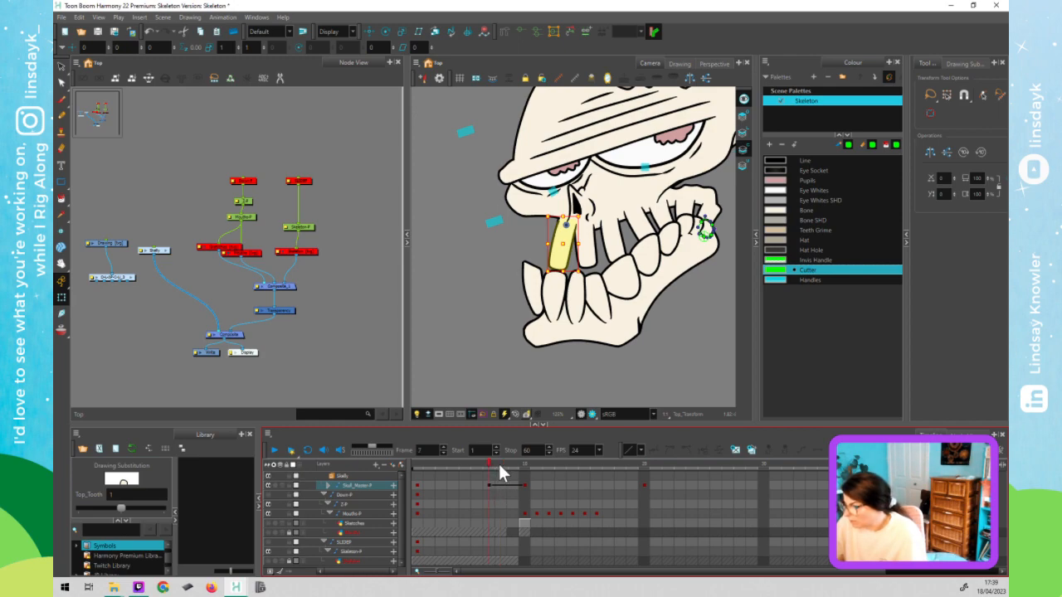
# - Reset the lower jaw bone's deformation on frame 7
pyautogui.moveTo(497, 461)
pyautogui.mouseDown()
pyautogui.moveTo(524, 460)
pyautogui.moveTo(484, 466)
pyautogui.moveTo(539, 471)
pyautogui.moveTo(489, 473)
pyautogui.mouseUp()
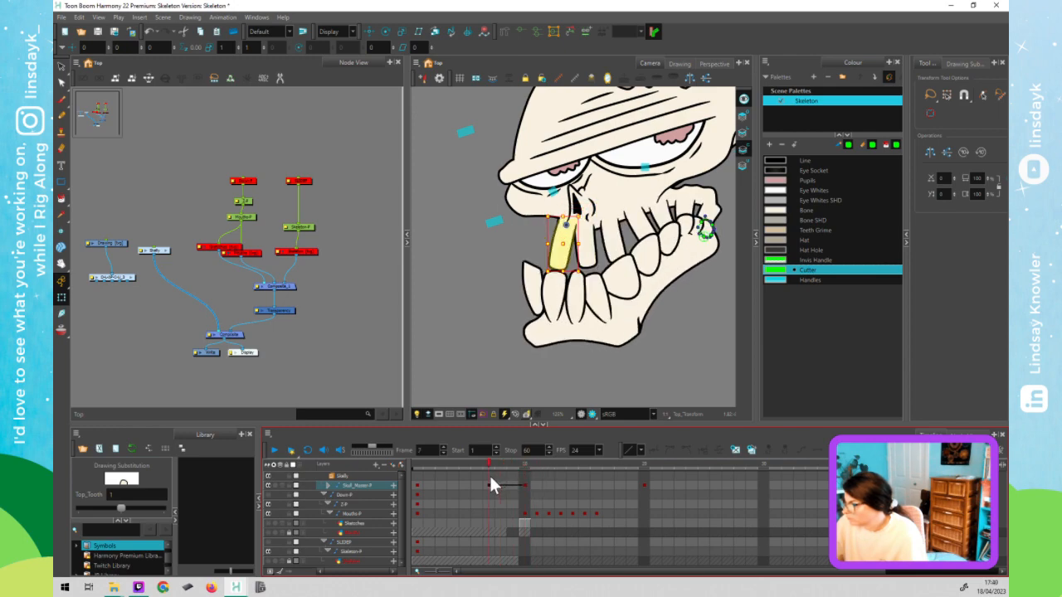
pyautogui.click(548, 340)
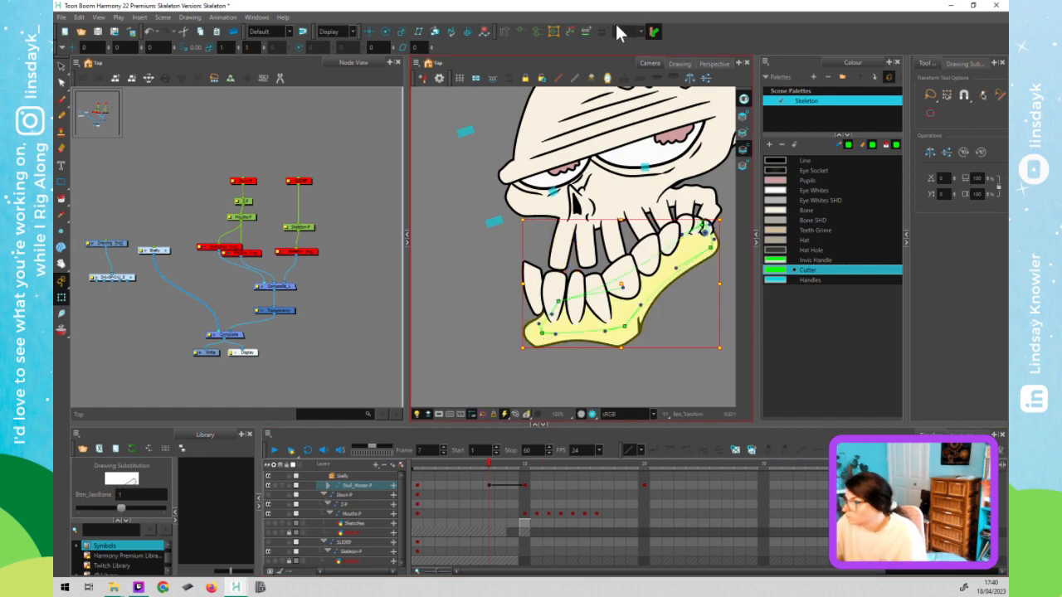
pyautogui.press('Escape')
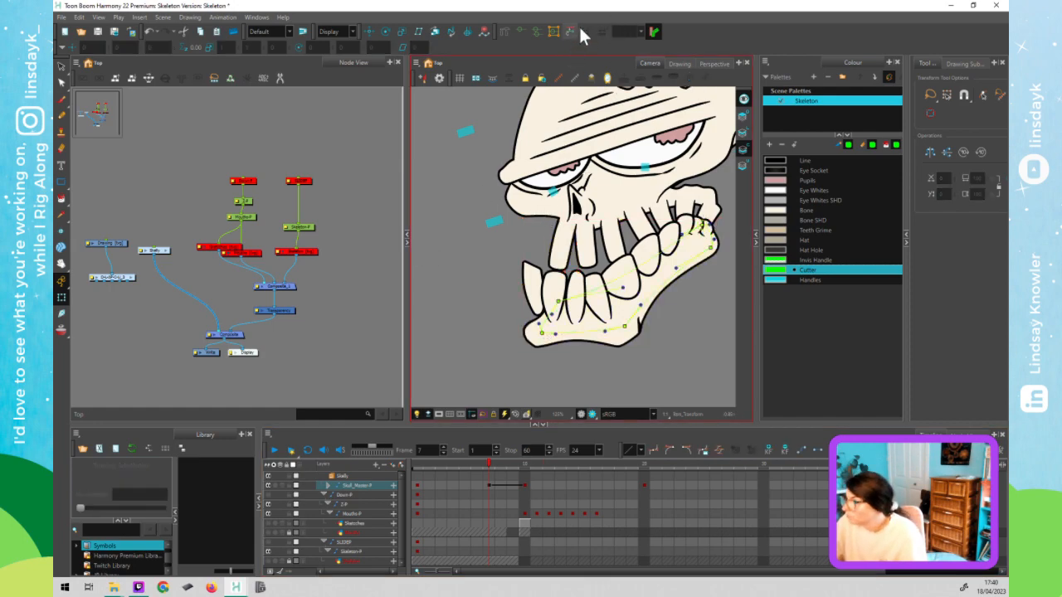
pyautogui.click(570, 34)
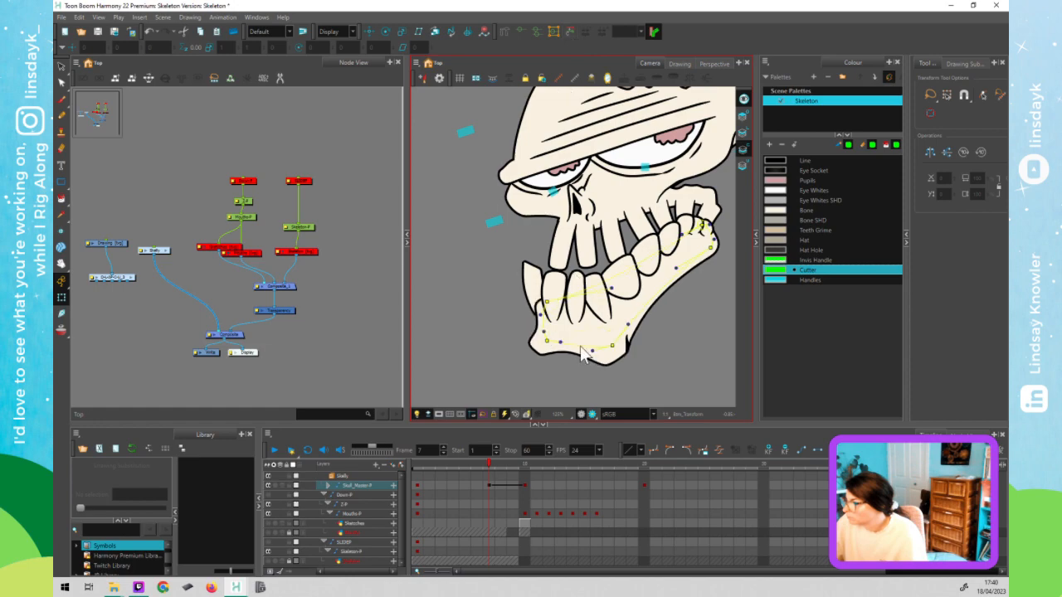
# - Step through frames 7 to 10 to examine how the lower jaw and teeth move into the closed mouth pose
pyautogui.moveTo(493, 465)
pyautogui.mouseDown()
pyautogui.moveTo(535, 465)
pyautogui.moveTo(484, 466)
pyautogui.moveTo(531, 475)
pyautogui.moveTo(499, 473)
pyautogui.mouseUp()
pyautogui.press('.')
pyautogui.press('.')
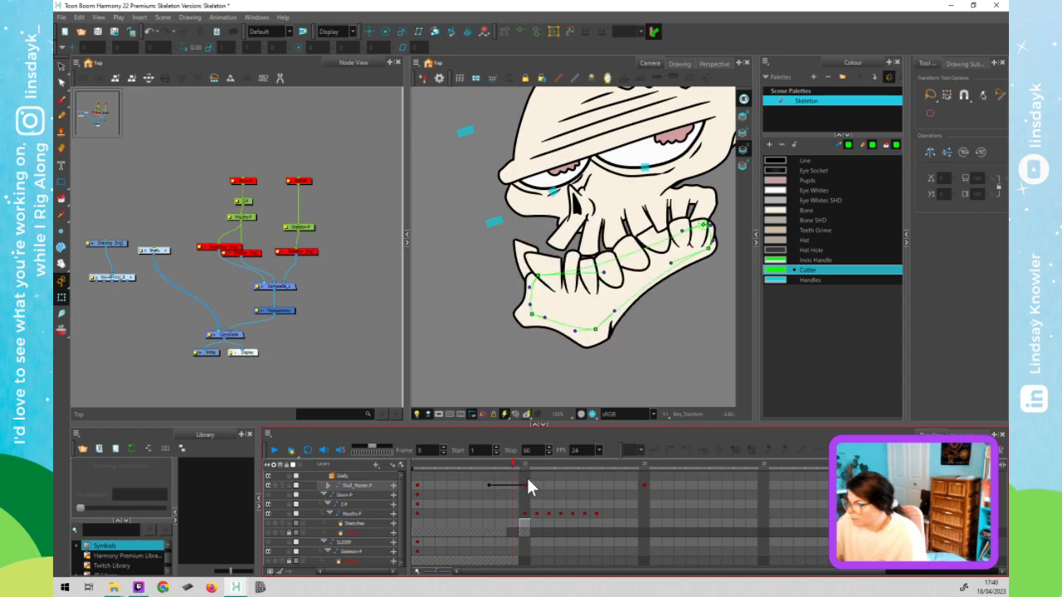
pyautogui.press(',')
pyautogui.click(578, 316)
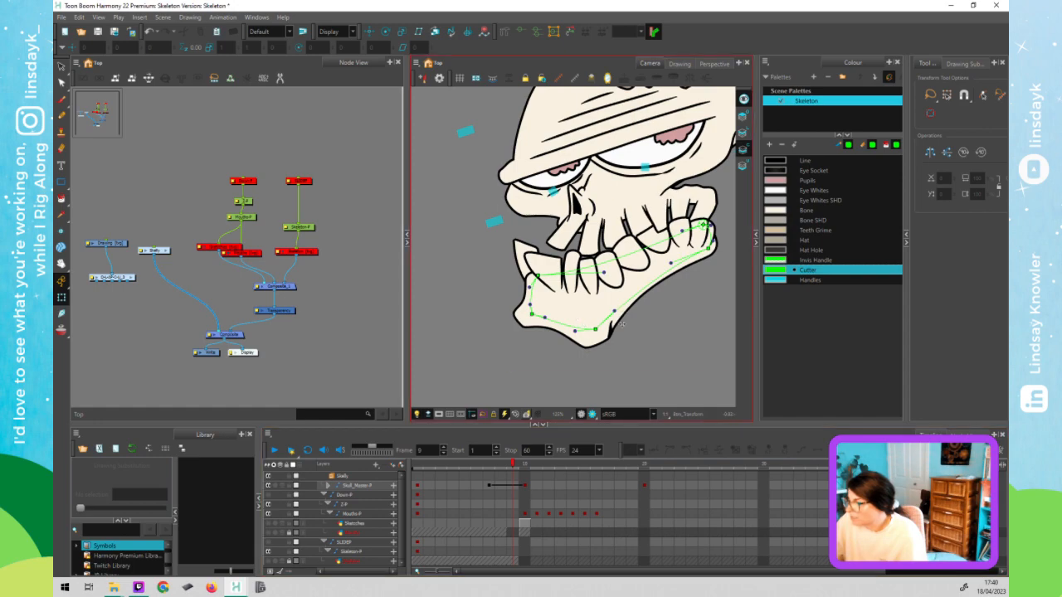
pyautogui.click(572, 394)
pyautogui.click(515, 461)
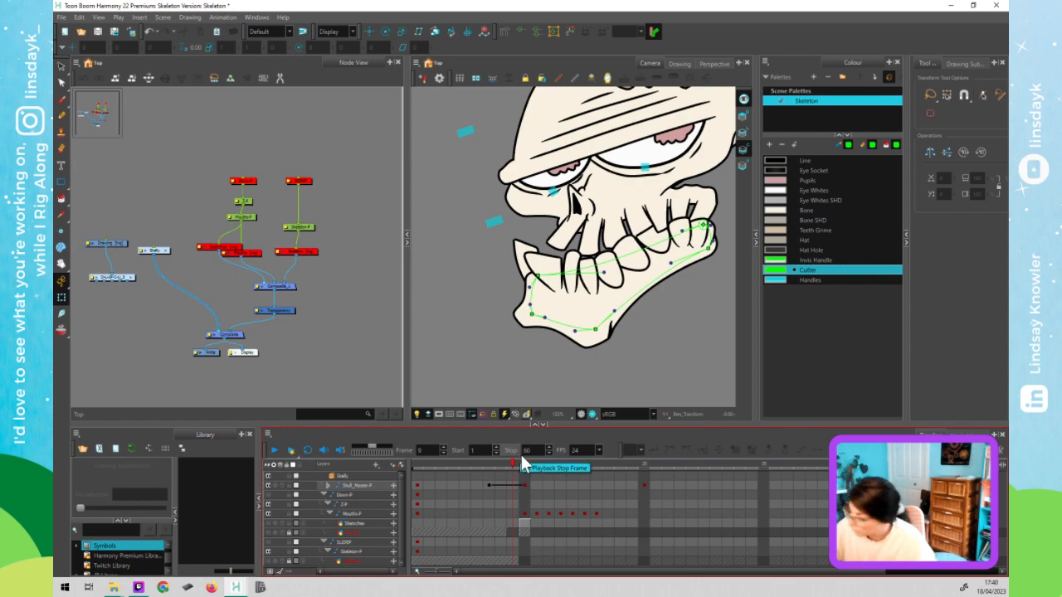
pyautogui.moveTo(522, 462)
pyautogui.mouseDown()
pyautogui.moveTo(494, 466)
pyautogui.moveTo(522, 465)
pyautogui.moveTo(496, 467)
pyautogui.moveTo(513, 464)
pyautogui.mouseUp()
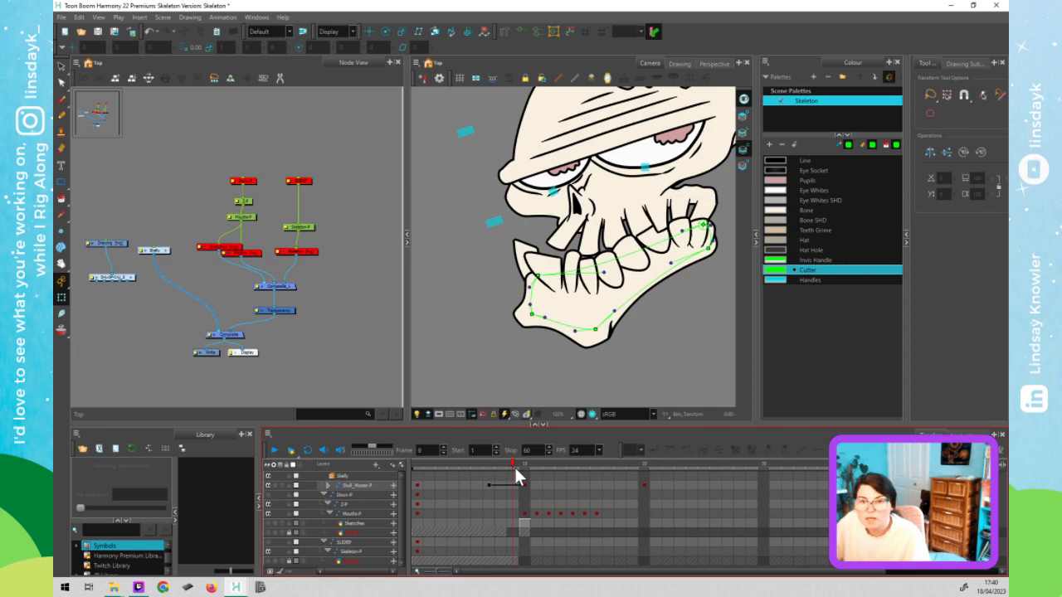
# - Try to move the rearmost lower tooth towards the tooth in front of it on frame 10
pyautogui.moveTo(511, 468)
pyautogui.mouseDown()
pyautogui.moveTo(501, 466)
pyautogui.moveTo(524, 468)
pyautogui.mouseUp()
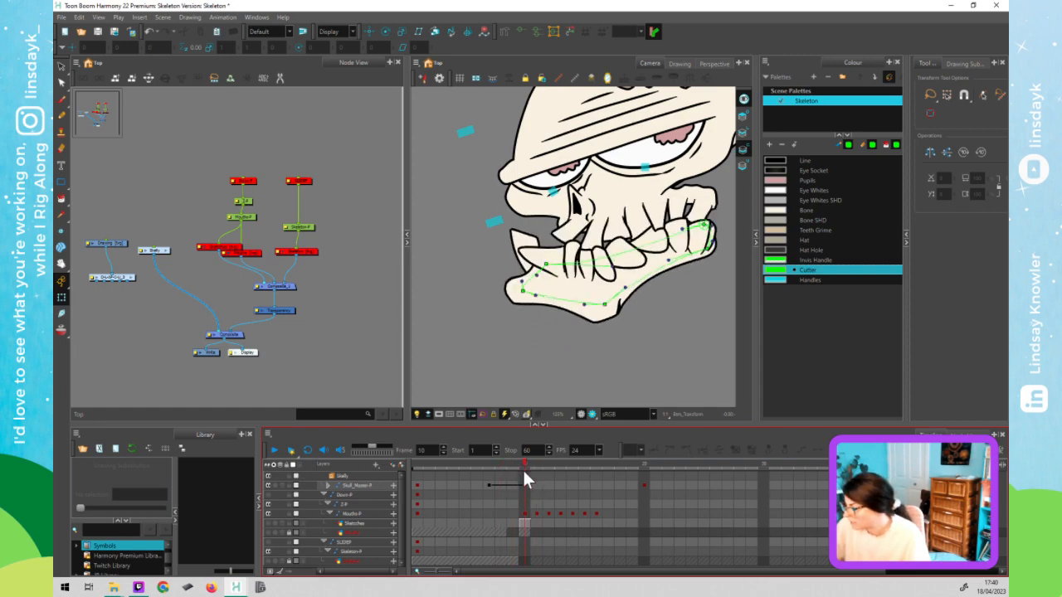
pyautogui.click(697, 237)
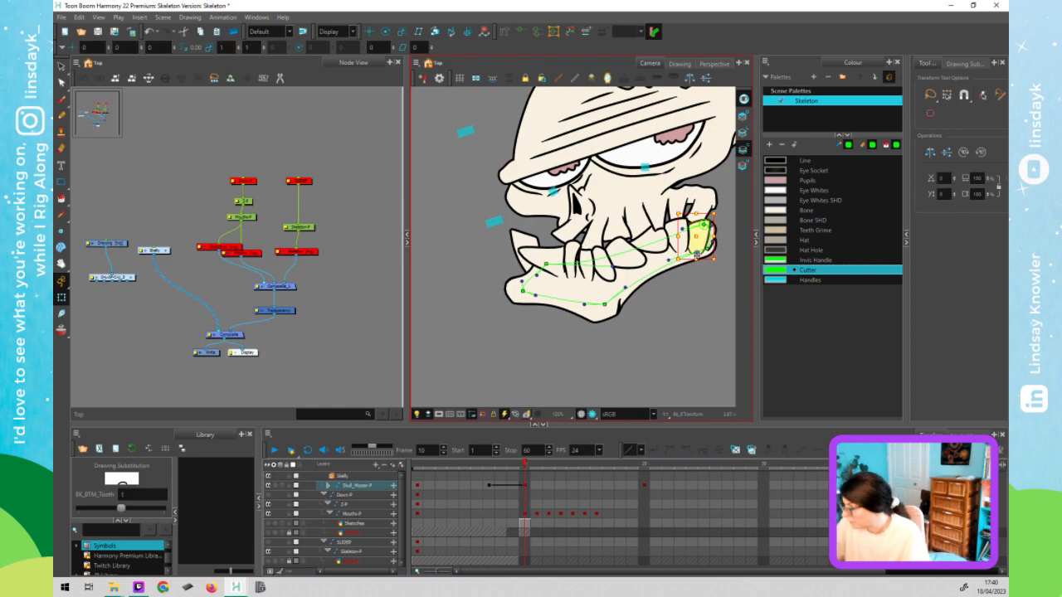
pyautogui.click(675, 291)
pyautogui.scroll(5, 695, 268)
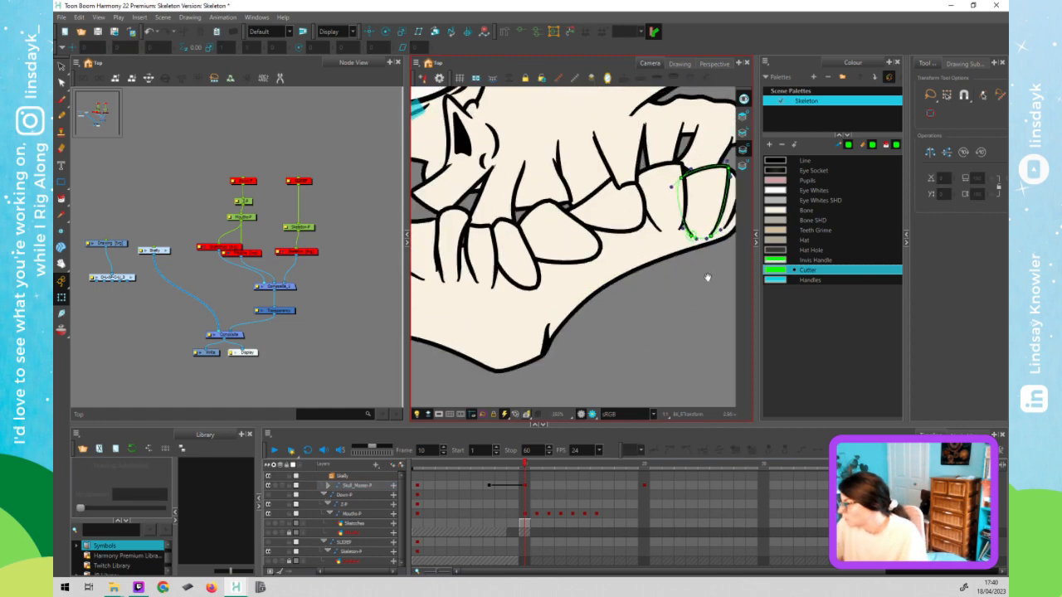
pyautogui.scroll(-3, 707, 277)
pyautogui.click(684, 220)
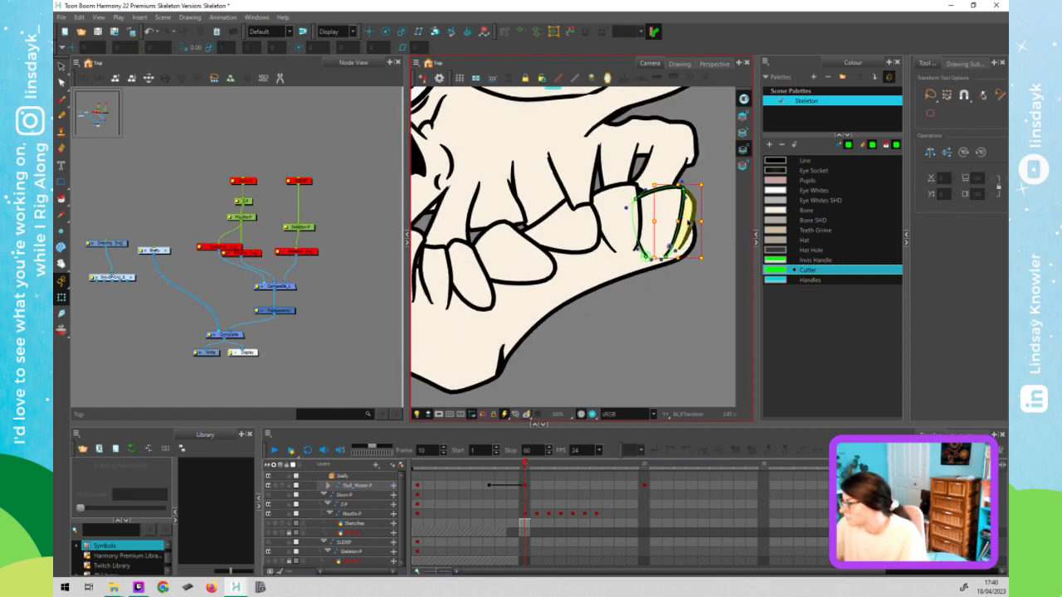
pyautogui.moveTo(684, 220); pyautogui.dragTo(671, 221)
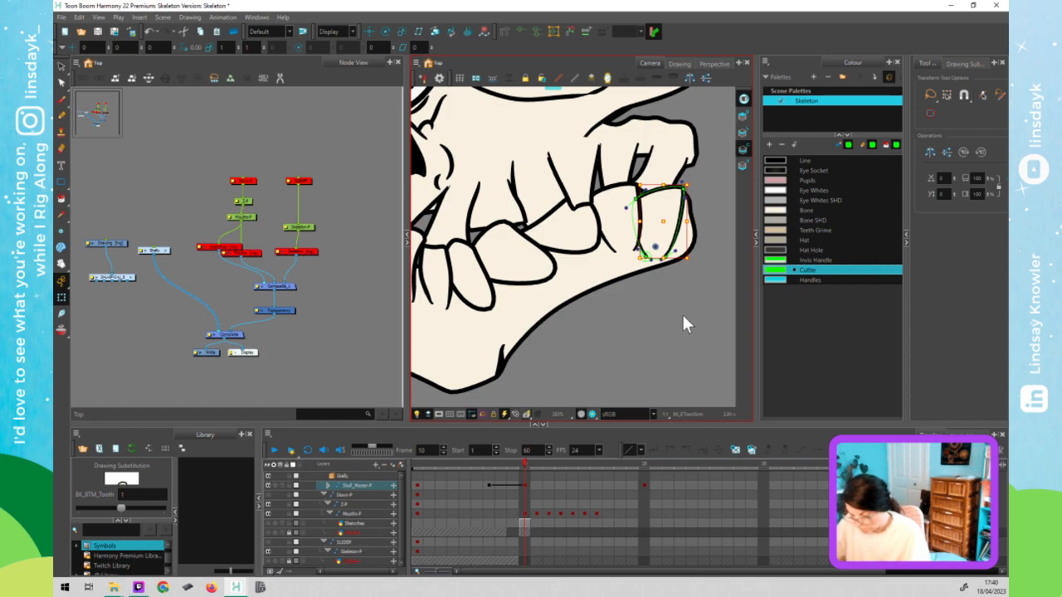
pyautogui.hotkey('ctrl', 'z')
pyautogui.hotkey('ctrl', 'z')
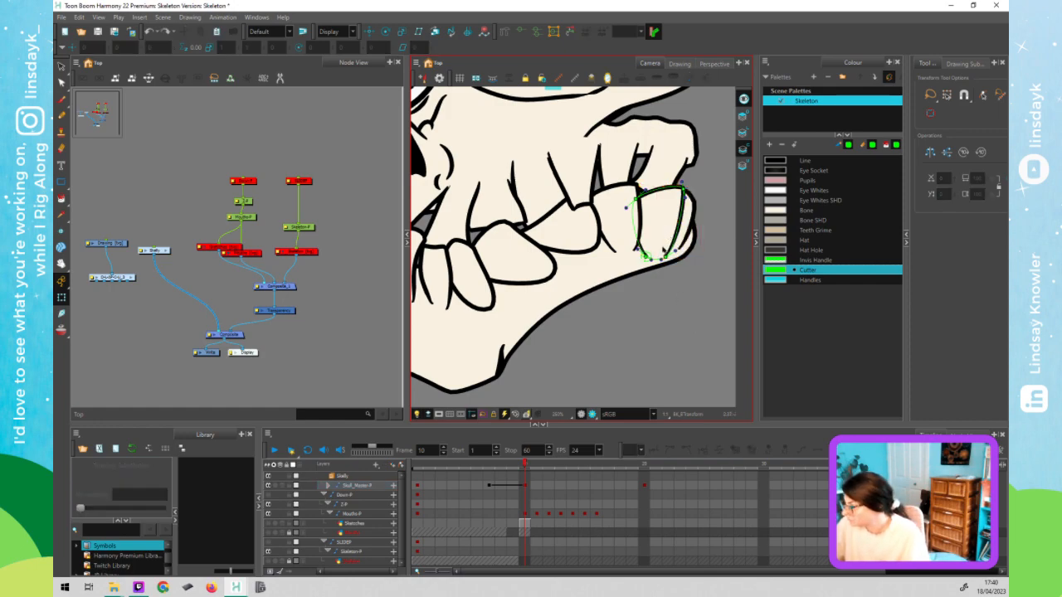
# - Raise the base of the second-to-last lower tooth by adjusting its deformer points on frame 10
pyautogui.click(664, 252)
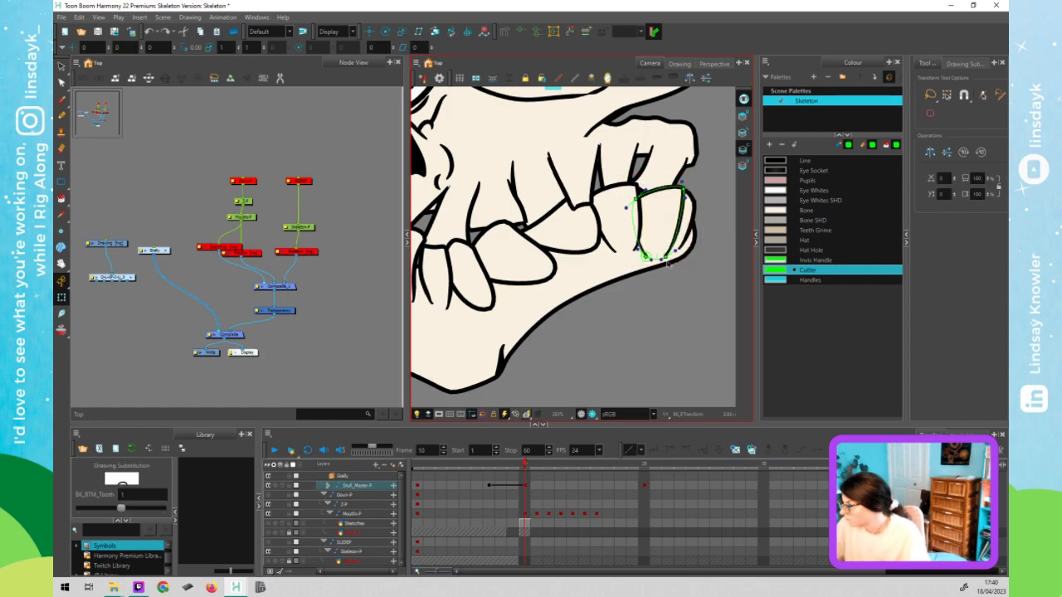
pyautogui.moveTo(666, 258); pyautogui.dragTo(643, 250)
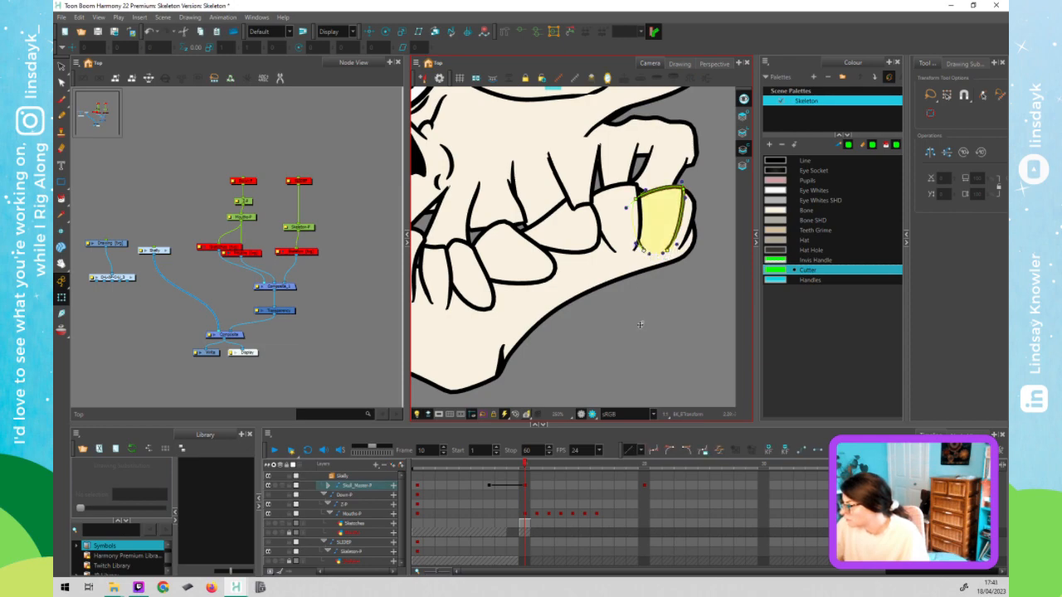
# - Compare the jaw and back lower teeth between frames 7 and 10, with the tooth deformer controls hidden
pyautogui.moveTo(523, 460)
pyautogui.mouseDown()
pyautogui.moveTo(475, 468)
pyautogui.moveTo(525, 465)
pyautogui.moveTo(488, 465)
pyautogui.mouseUp()
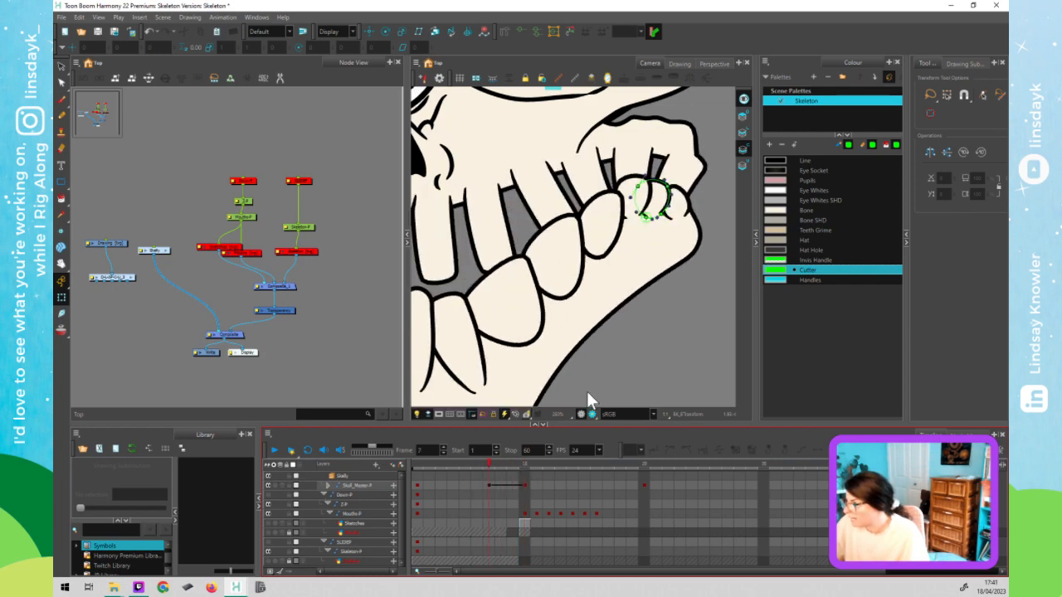
pyautogui.scroll(-4, 586, 398)
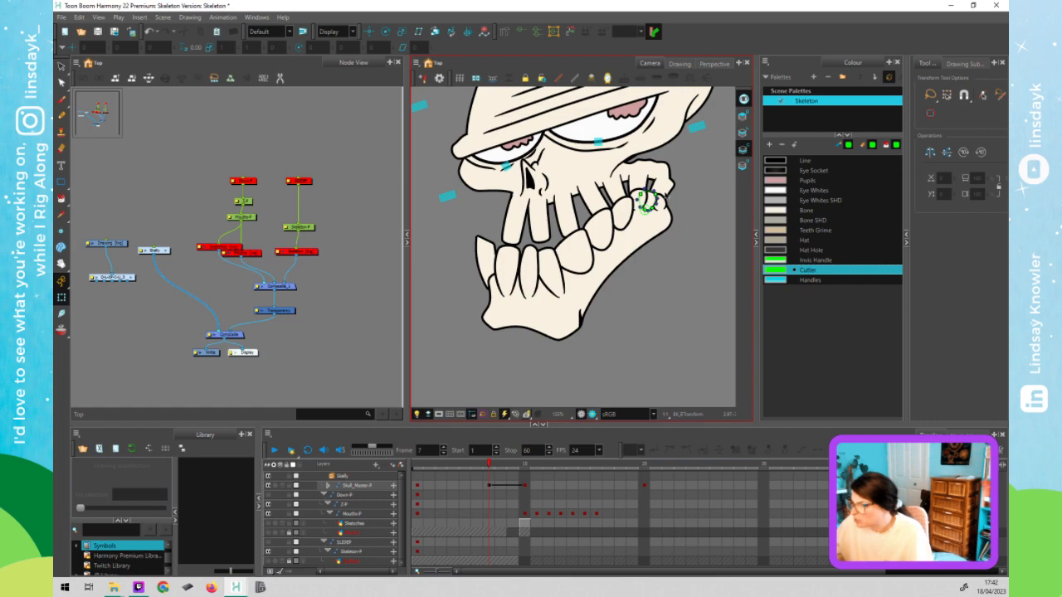
pyautogui.click(646, 202)
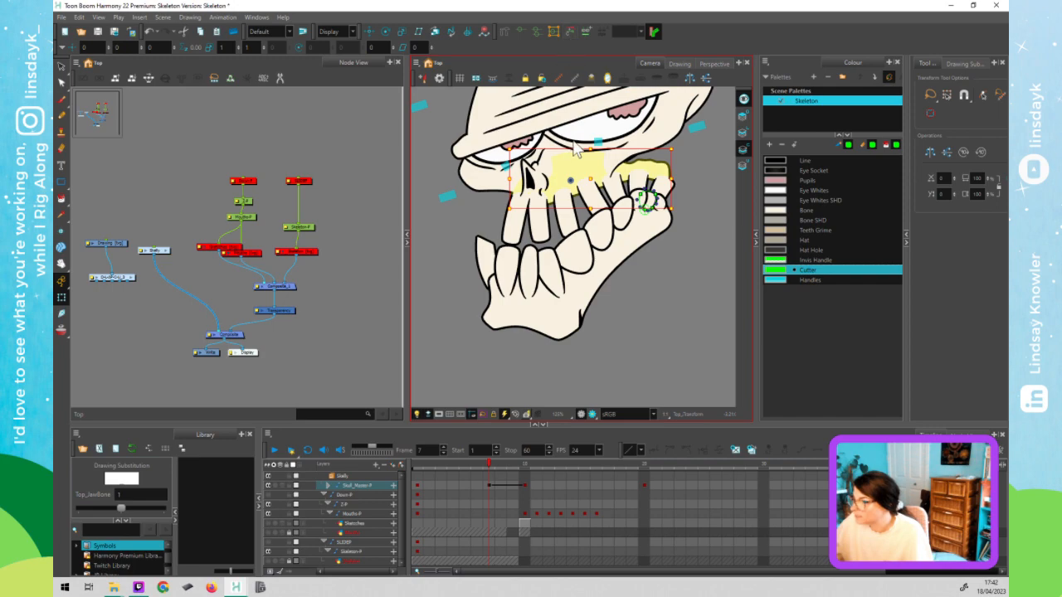
pyautogui.press('Escape')
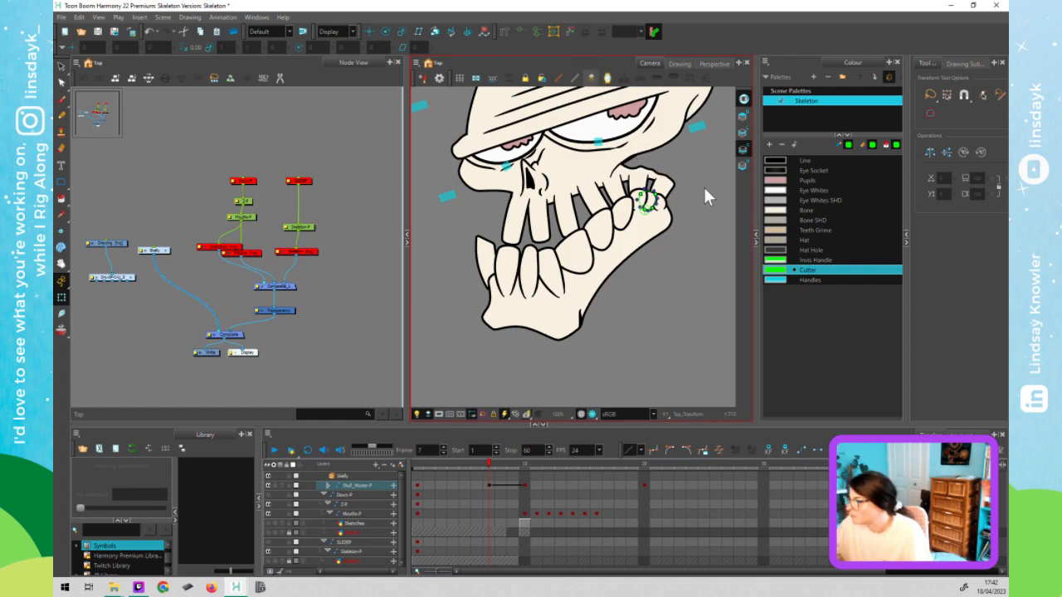
pyautogui.moveTo(501, 465); pyautogui.dragTo(527, 477)
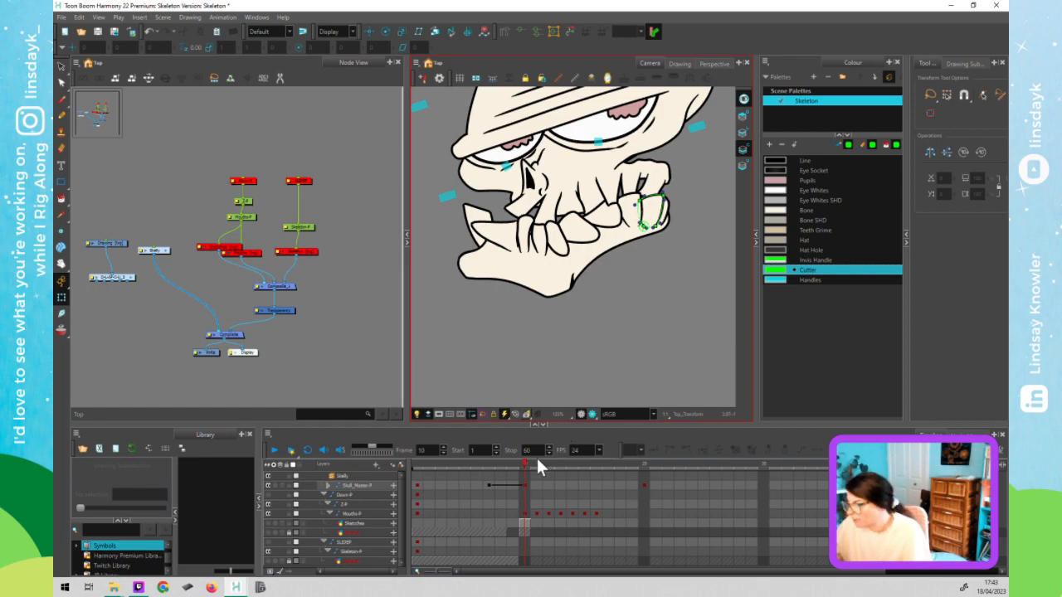
pyautogui.moveTo(521, 462); pyautogui.dragTo(490, 466)
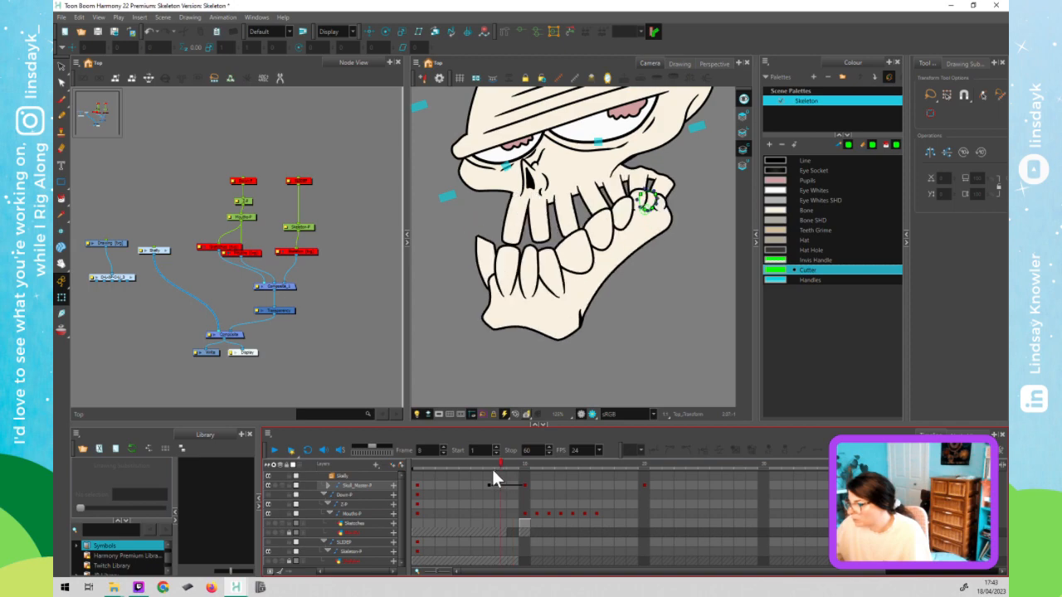
pyautogui.click(680, 258)
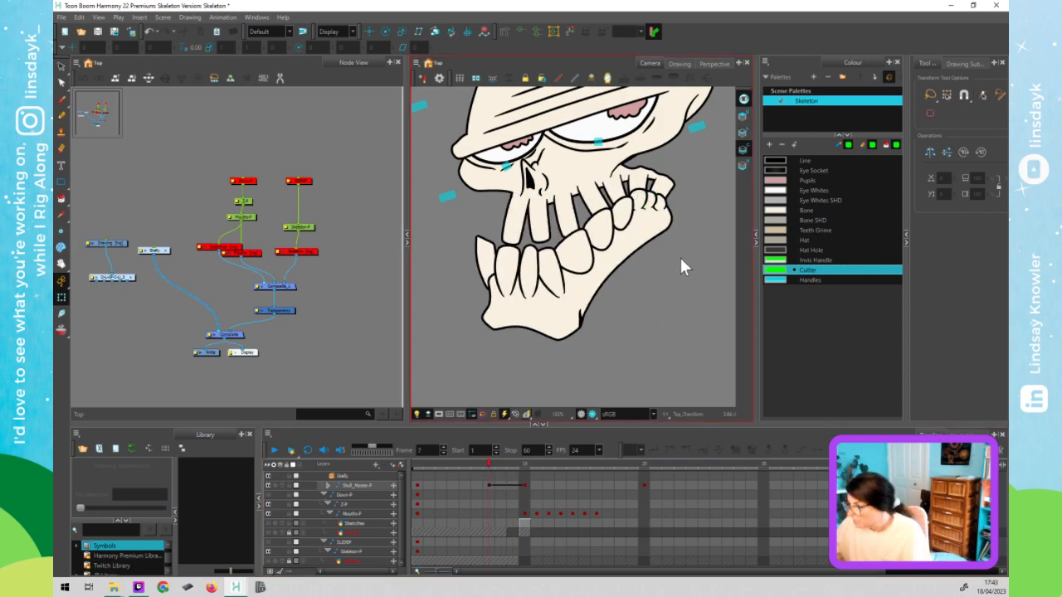
pyautogui.click(528, 463)
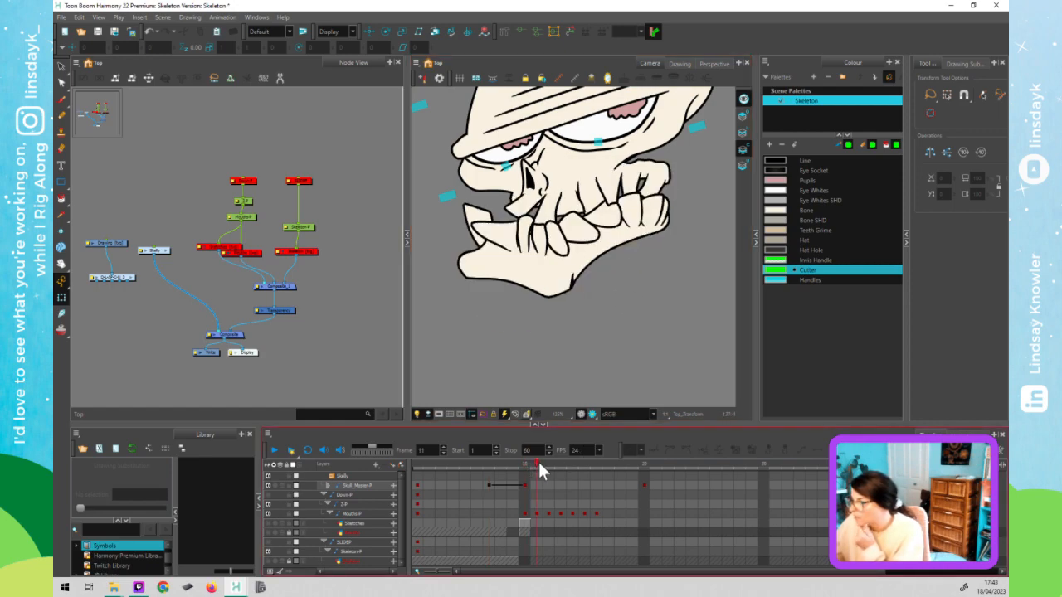
pyautogui.click(529, 465)
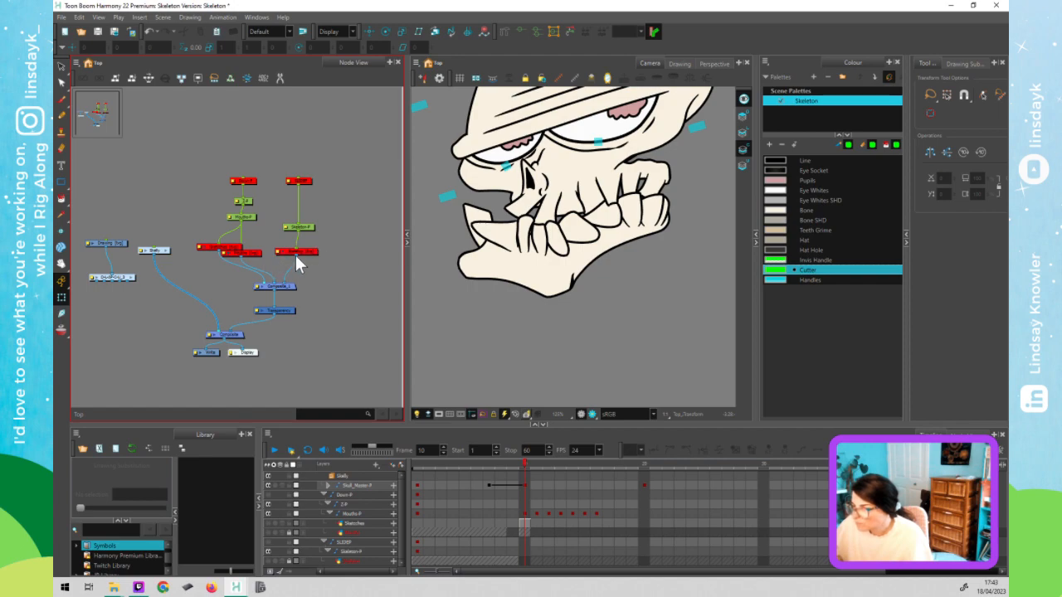
# - Enable the Mouths reference drawing at the scene's top level and compare the frame 10 pose with the C,D,G,K,N sketch
pyautogui.click(252, 254)
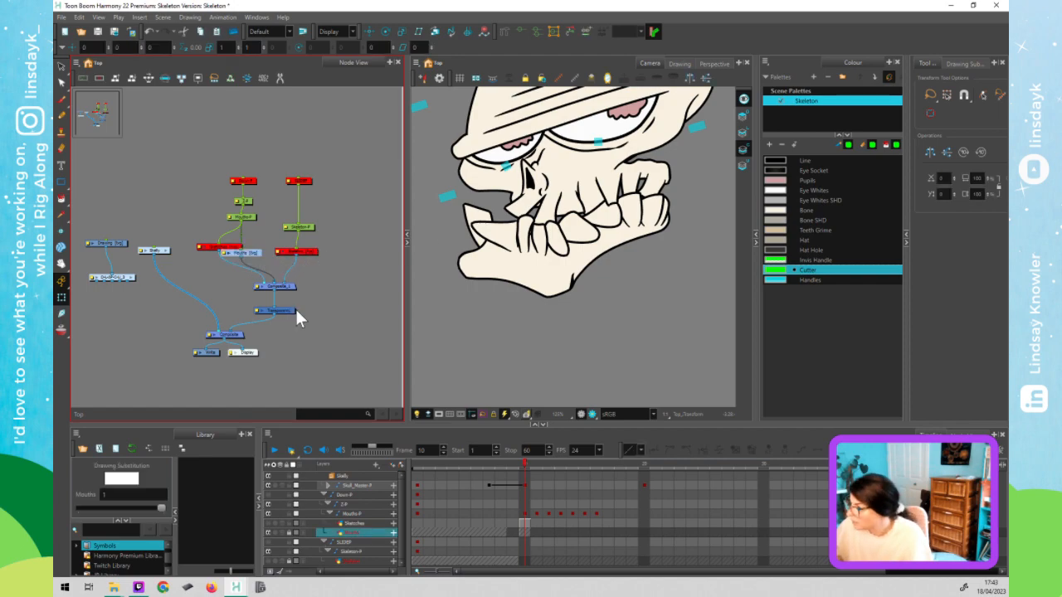
pyautogui.click(308, 334)
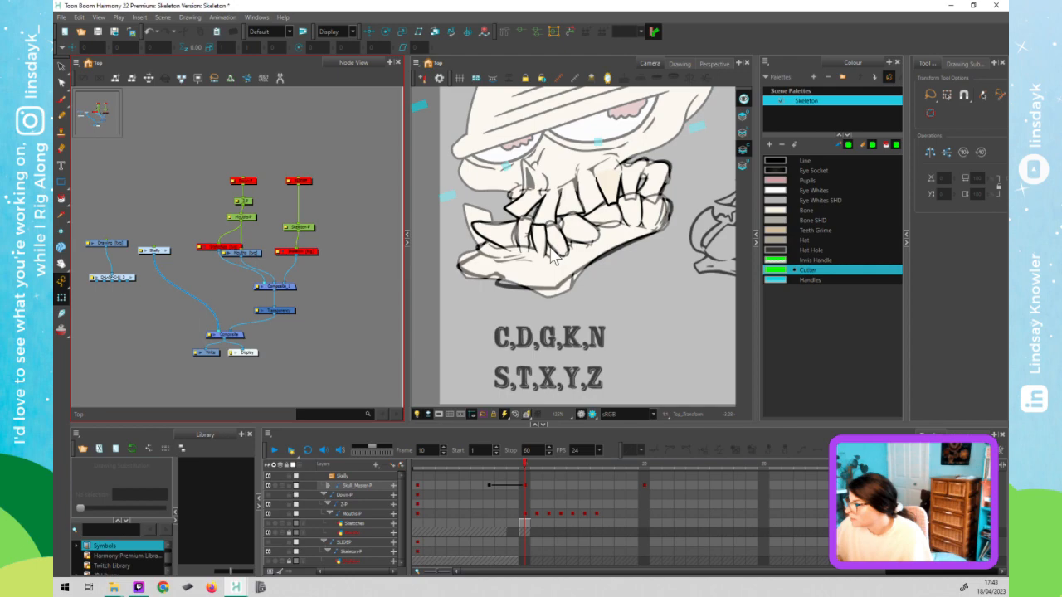
pyautogui.click(524, 464)
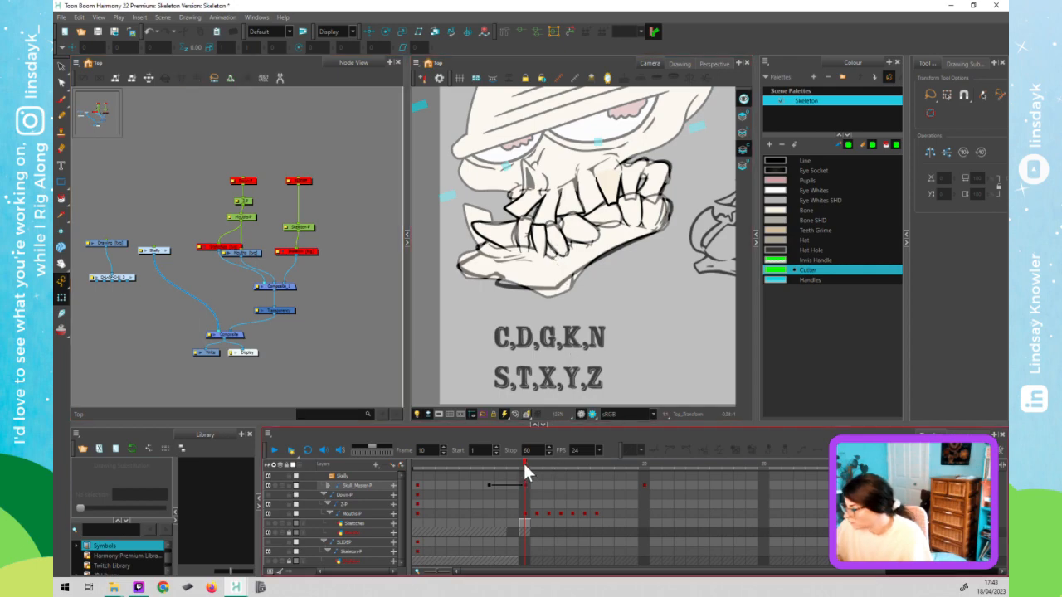
pyautogui.click(538, 464)
pyautogui.moveTo(519, 464); pyautogui.dragTo(525, 465)
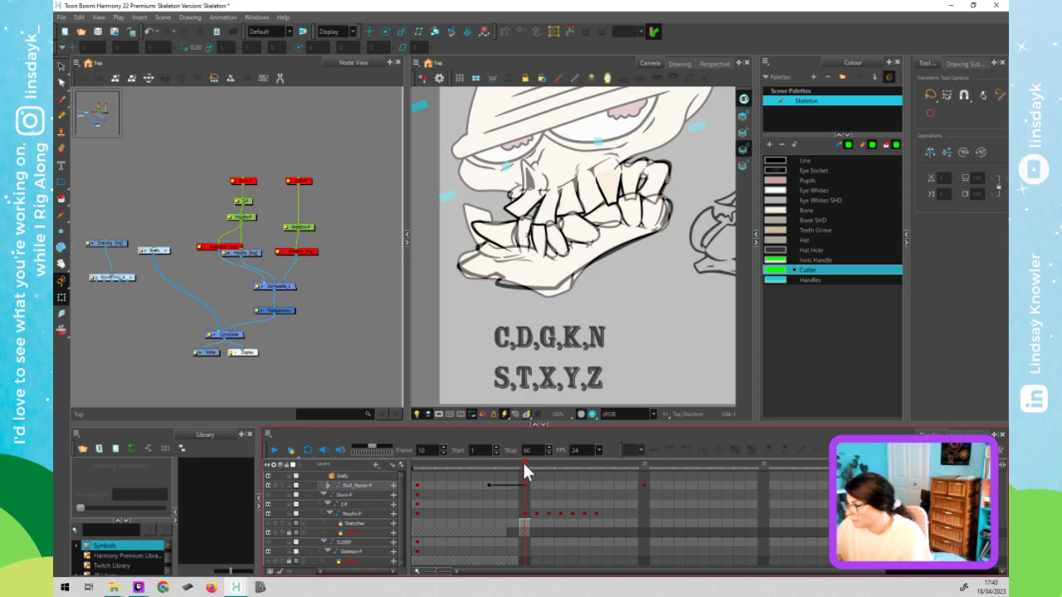
pyautogui.moveTo(524, 465)
pyautogui.mouseDown()
pyautogui.moveTo(483, 474)
pyautogui.moveTo(529, 478)
pyautogui.mouseUp()
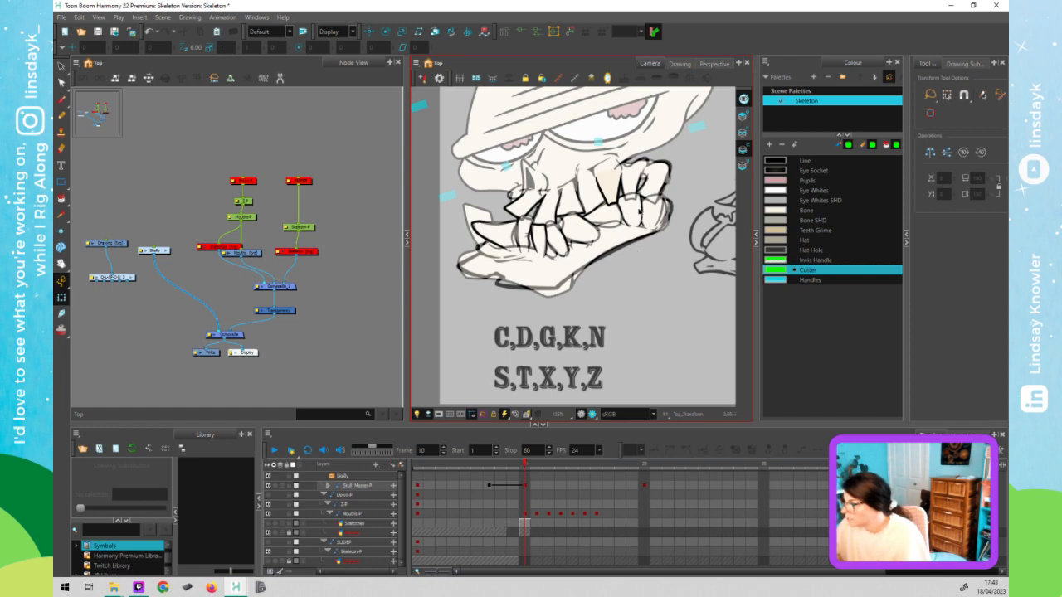
# - Reset the deformations of the back lower teeth on frame 10, locating their deformer nodes inside the Skelly group
pyautogui.click(635, 217)
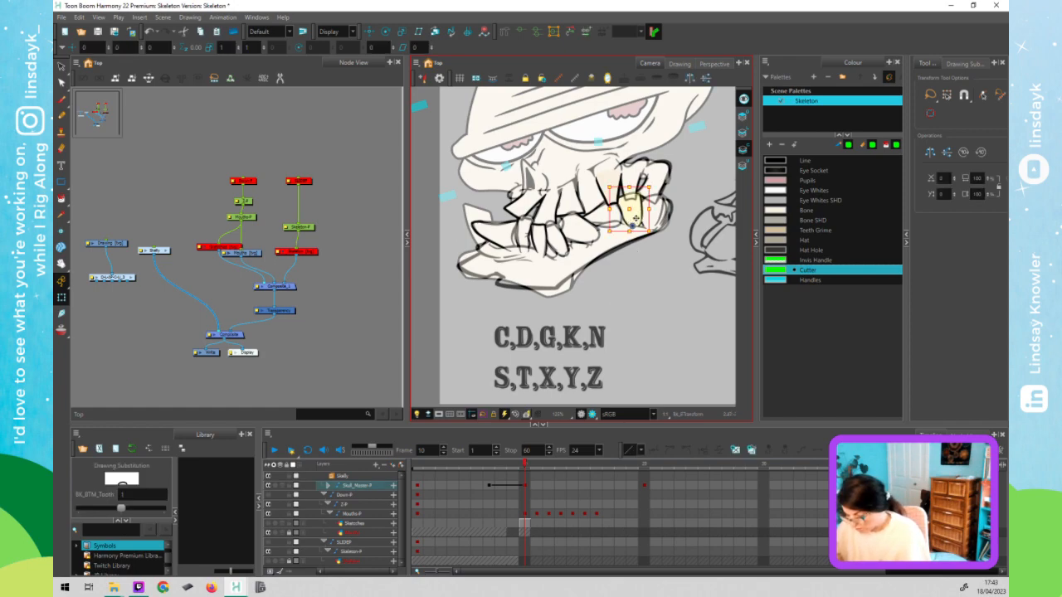
pyautogui.press('Escape')
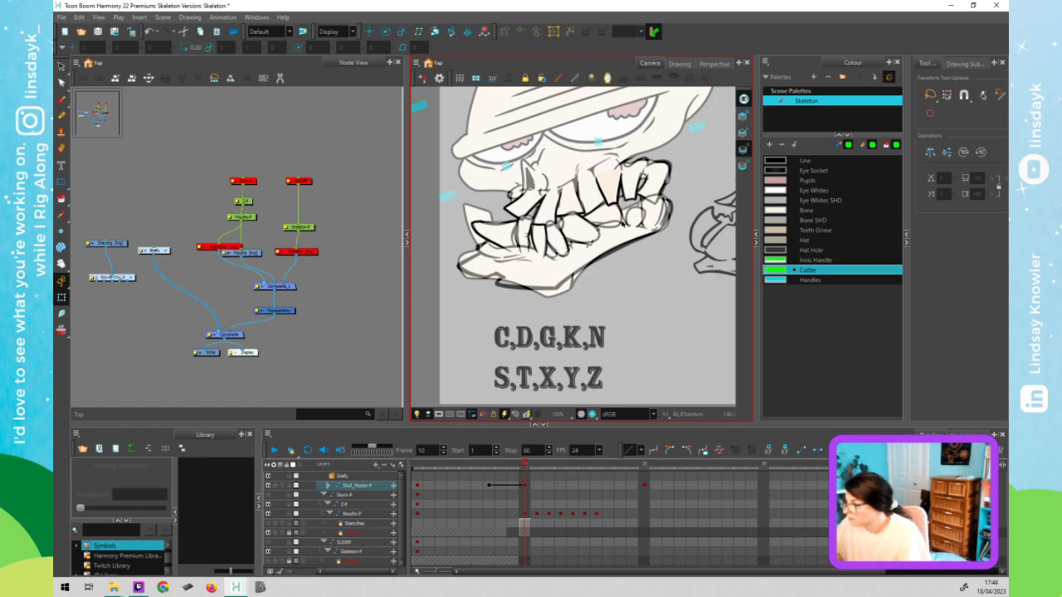
pyautogui.click(635, 218)
pyautogui.press('o')
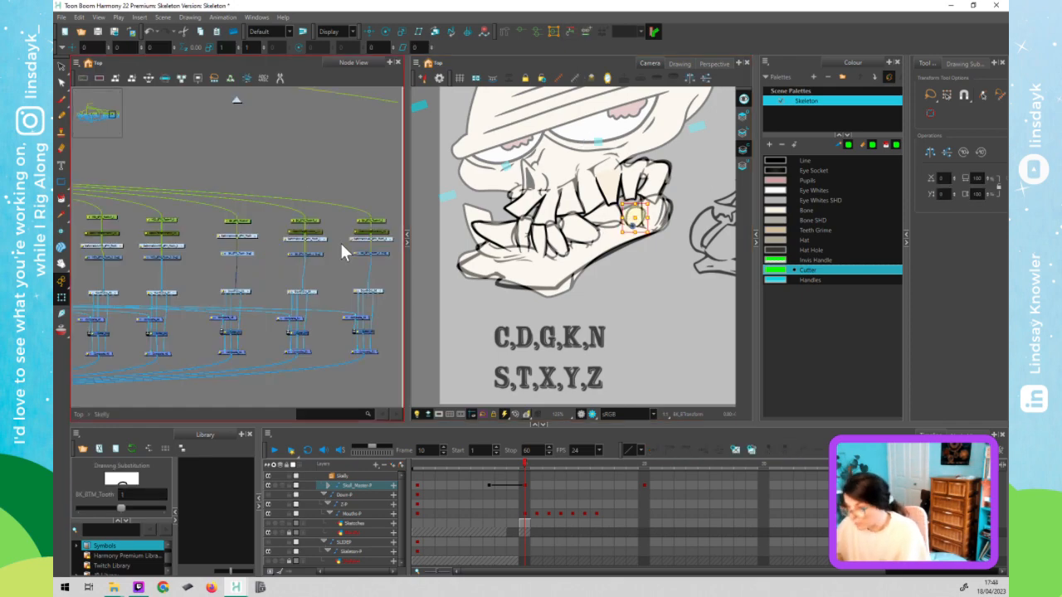
pyautogui.moveTo(243, 209); pyautogui.dragTo(390, 228)
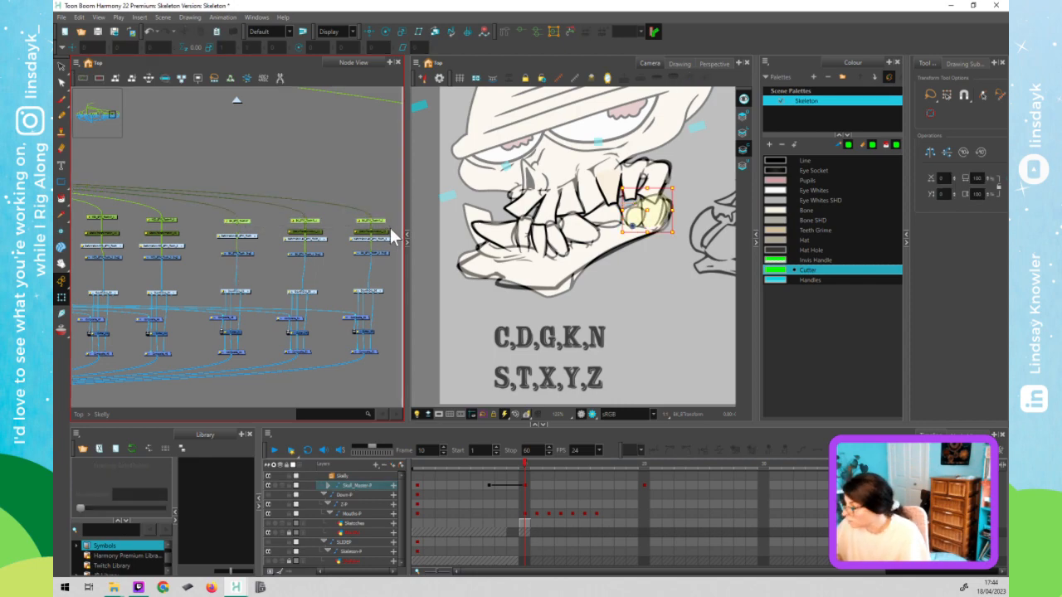
pyautogui.moveTo(209, 232); pyautogui.dragTo(384, 242)
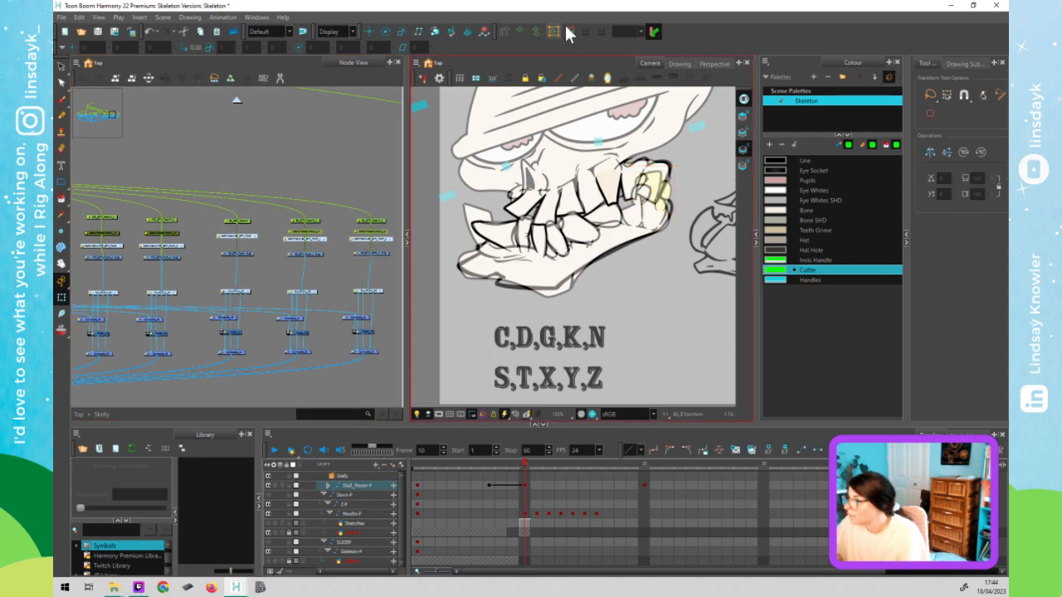
pyautogui.press('r')
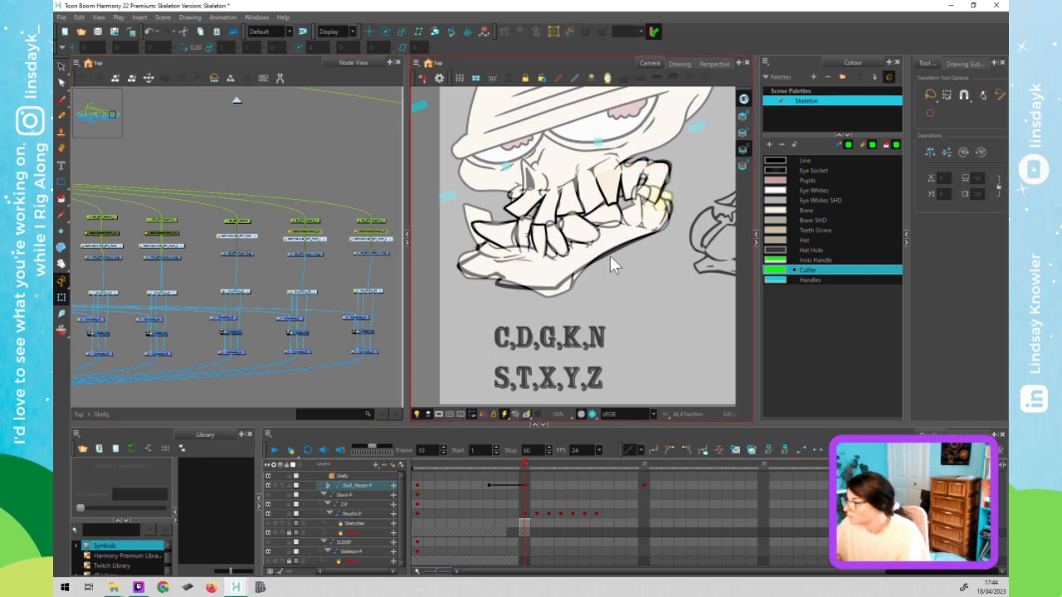
pyautogui.click(639, 290)
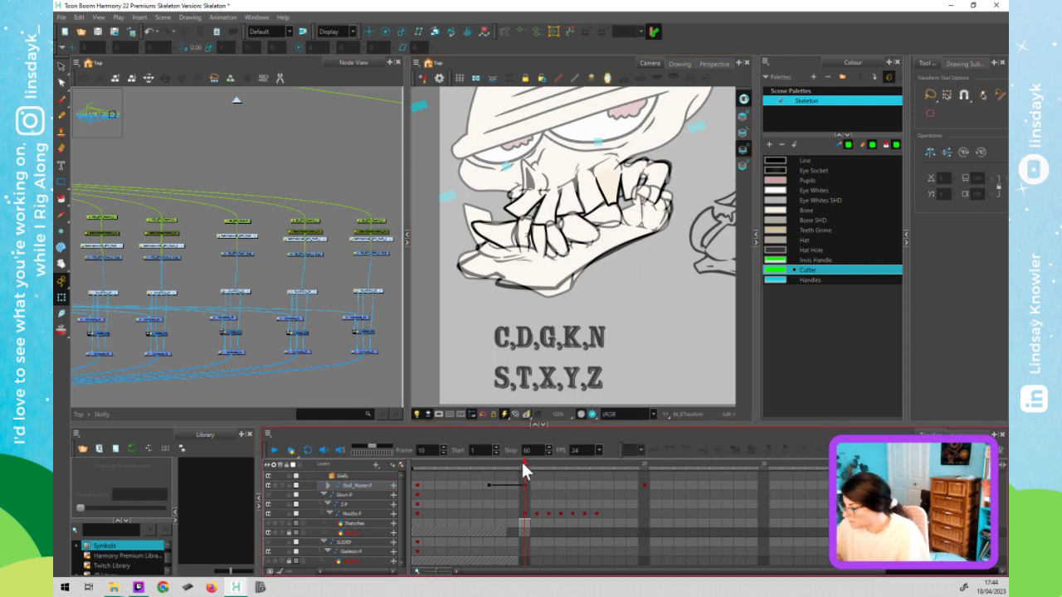
pyautogui.moveTo(521, 464)
pyautogui.mouseDown()
pyautogui.moveTo(483, 482)
pyautogui.moveTo(522, 471)
pyautogui.mouseUp()
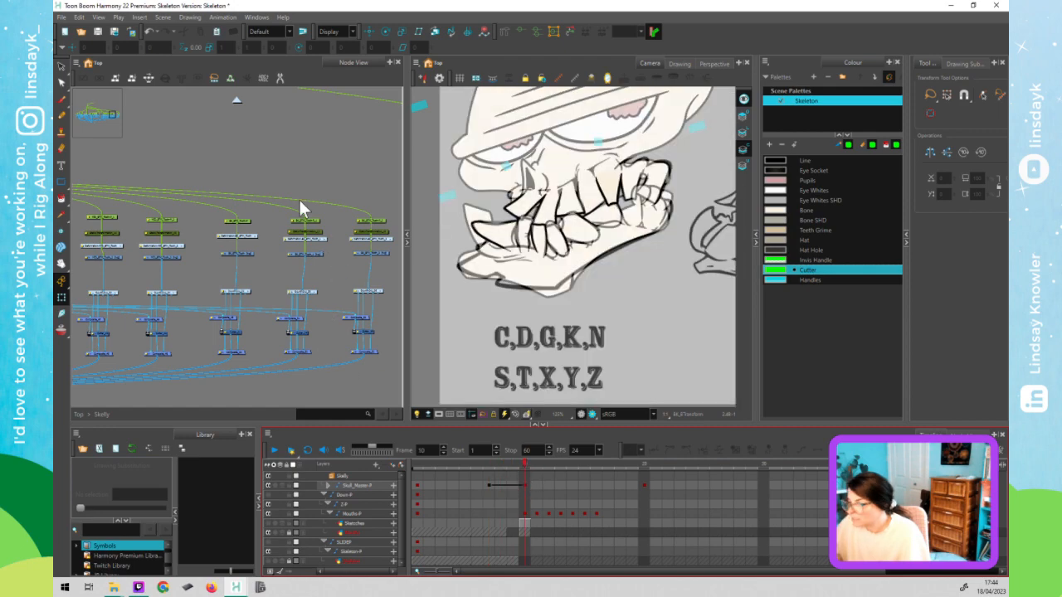
# - Return to the scene's top level and disable the Mouths reference drawing
pyautogui.click(236, 100)
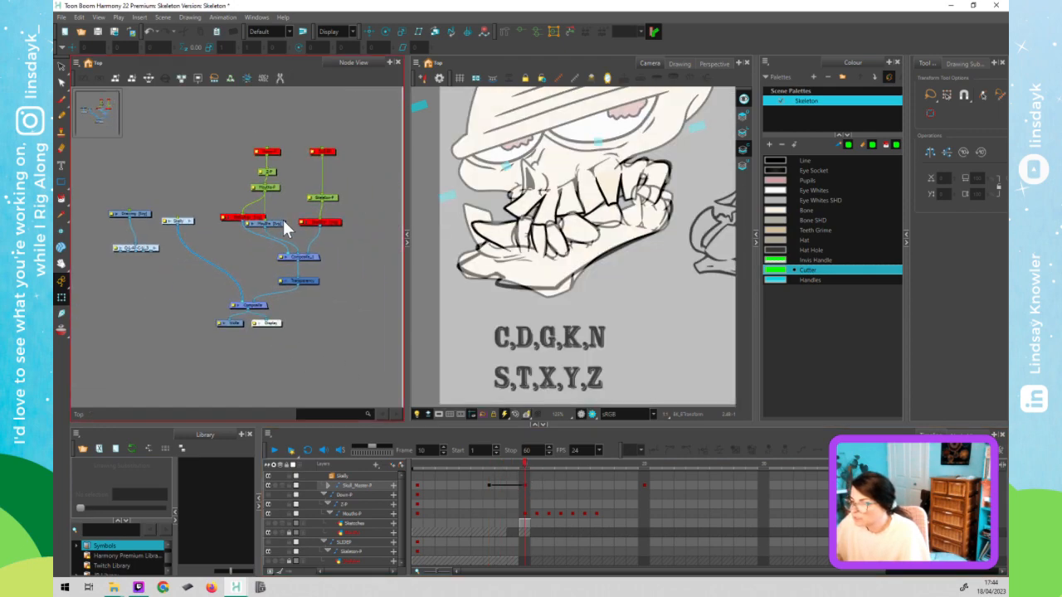
pyautogui.click(336, 221)
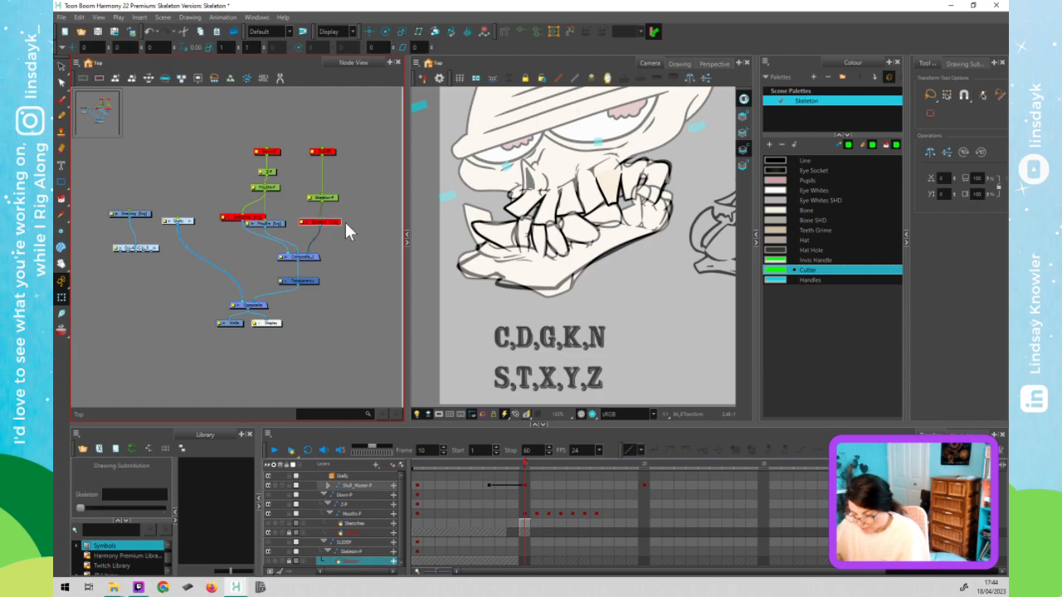
pyautogui.click(282, 229)
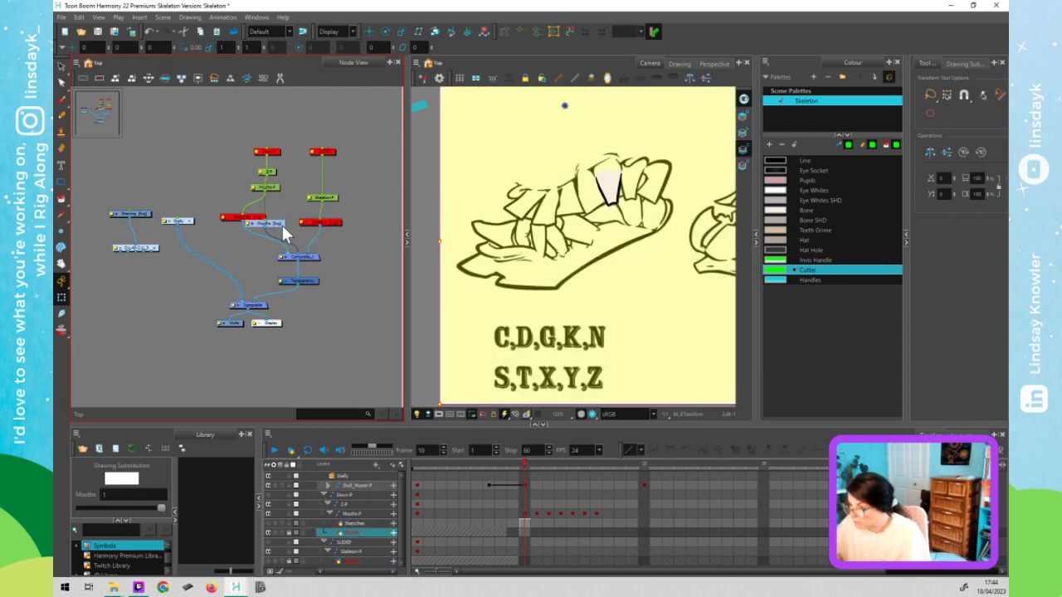
pyautogui.click(336, 274)
# - Step through the frames around frame 10 to check how the reset back lower teeth sit in the mouth pose
pyautogui.click(523, 469)
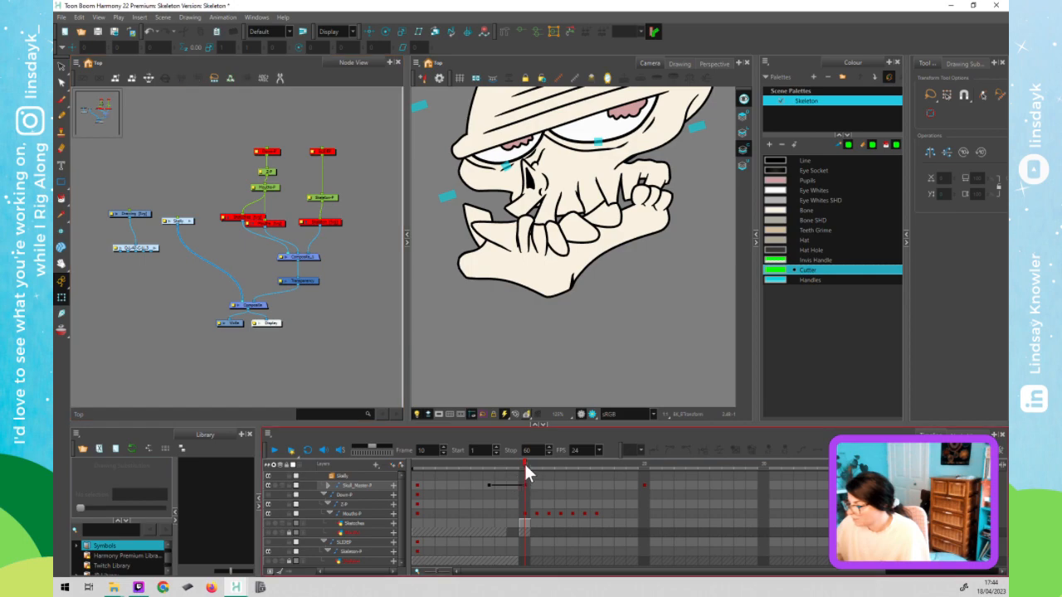
pyautogui.moveTo(535, 467); pyautogui.dragTo(518, 491)
pyautogui.click(542, 481)
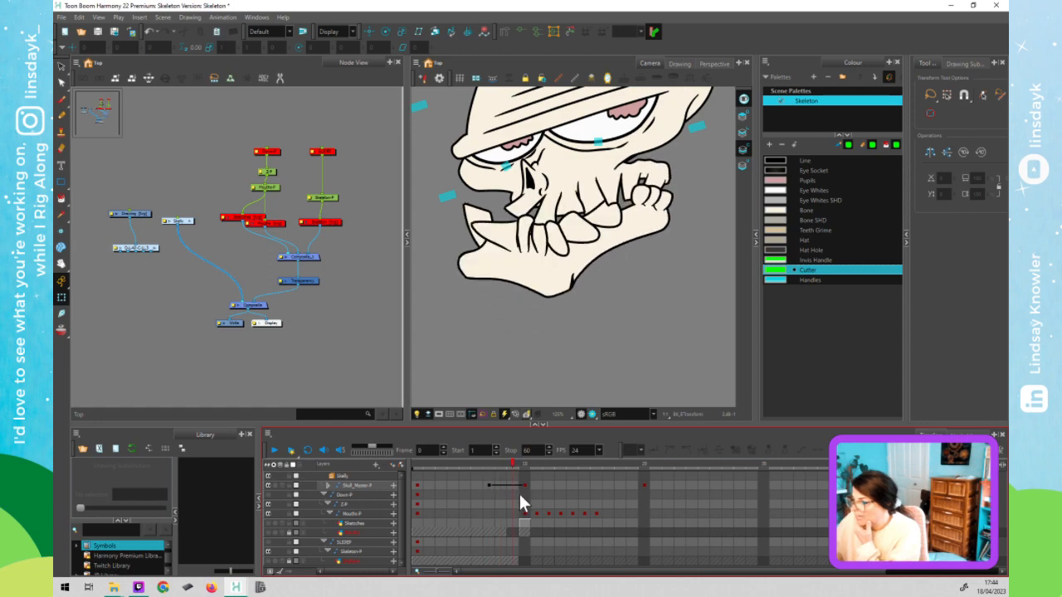
# - Compare frame 10 with its neighbouring frames and inspect the foremost lower tooth in the mouth pose
pyautogui.rightClick(518, 491)
pyautogui.click(497, 384)
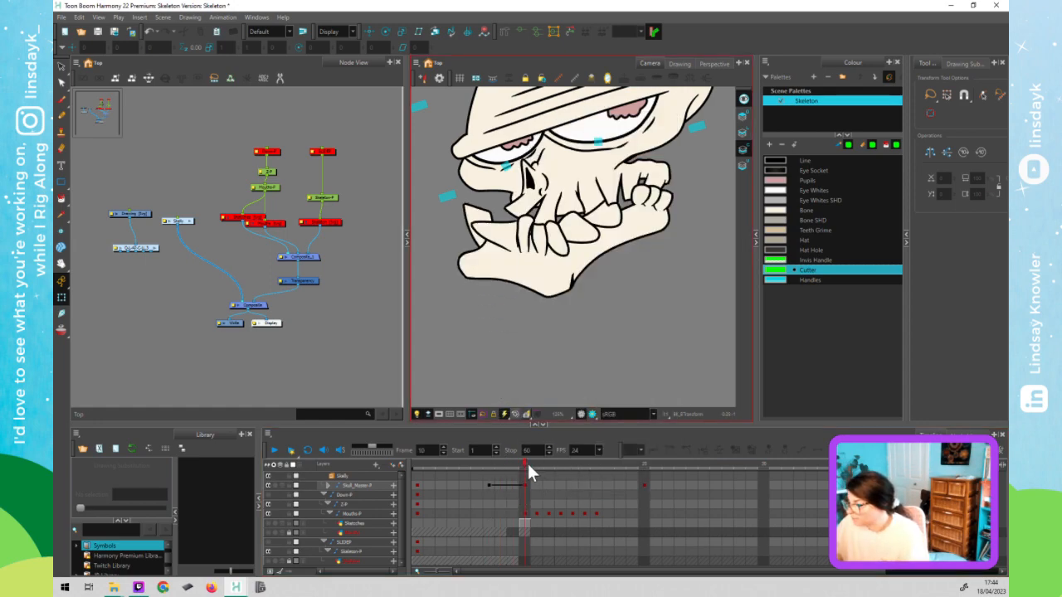
pyautogui.moveTo(515, 460)
pyautogui.mouseDown()
pyautogui.moveTo(491, 469)
pyautogui.moveTo(520, 464)
pyautogui.mouseUp()
pyautogui.click(523, 380)
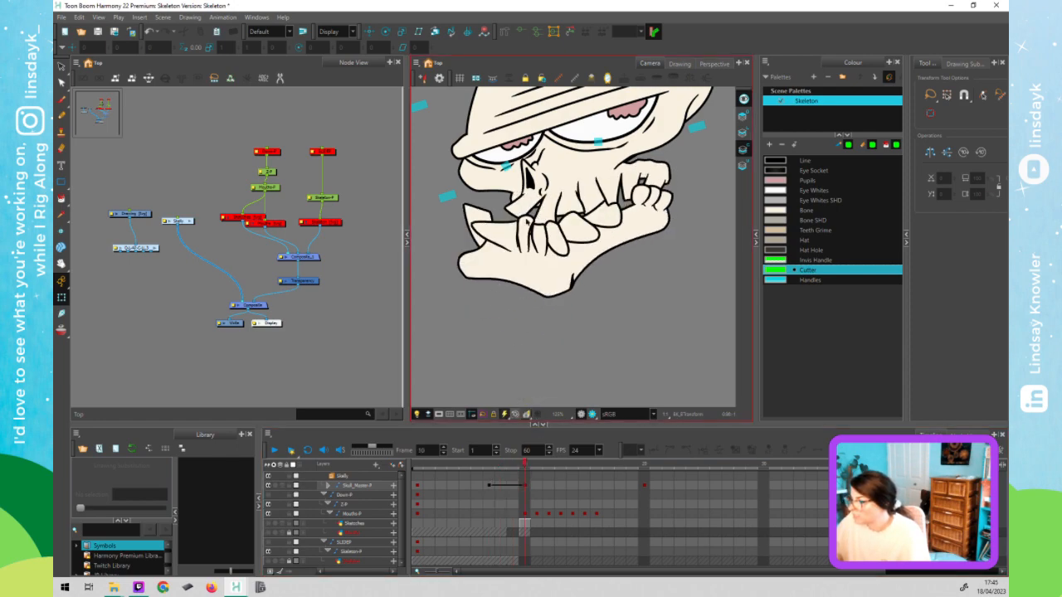
pyautogui.click(508, 250)
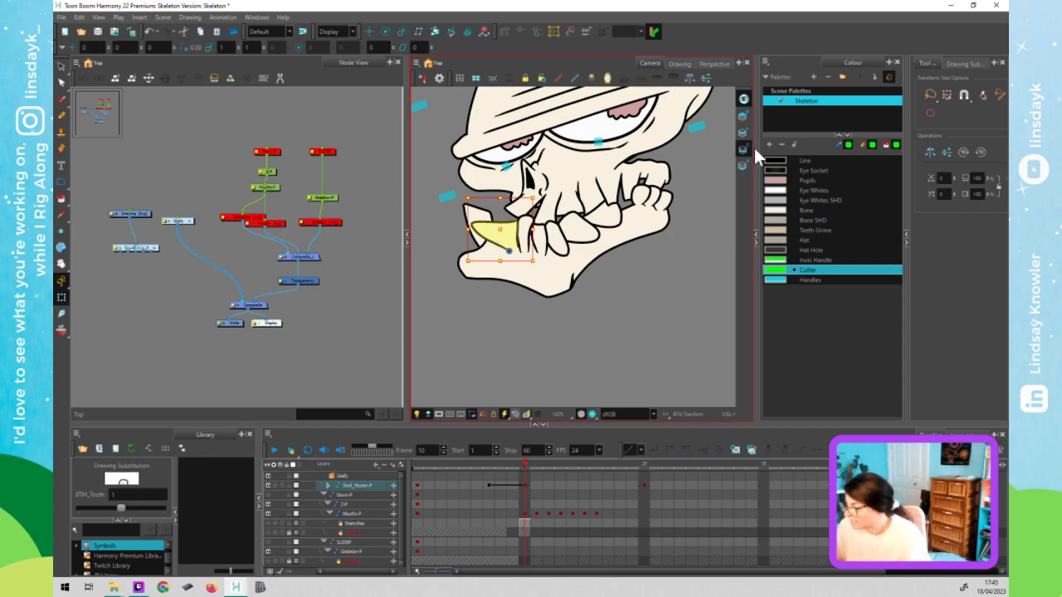
pyautogui.moveTo(558, 462)
pyautogui.mouseDown()
pyautogui.moveTo(492, 469)
pyautogui.moveTo(524, 468)
pyautogui.mouseUp()
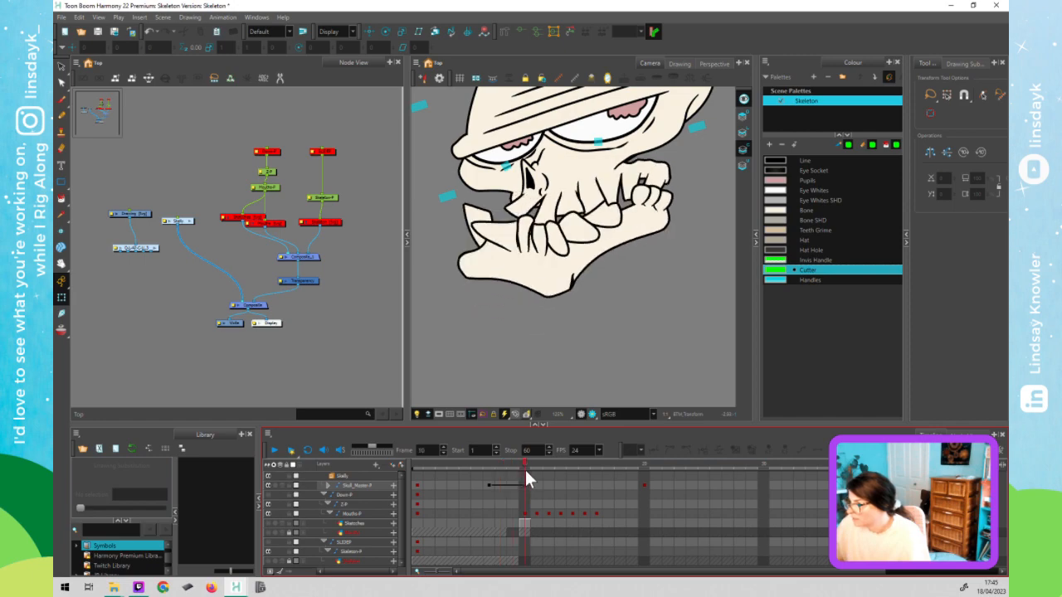
# - Try to paste the whole skull's frame 20 pose onto frame 10, and undo it
pyautogui.click(643, 485)
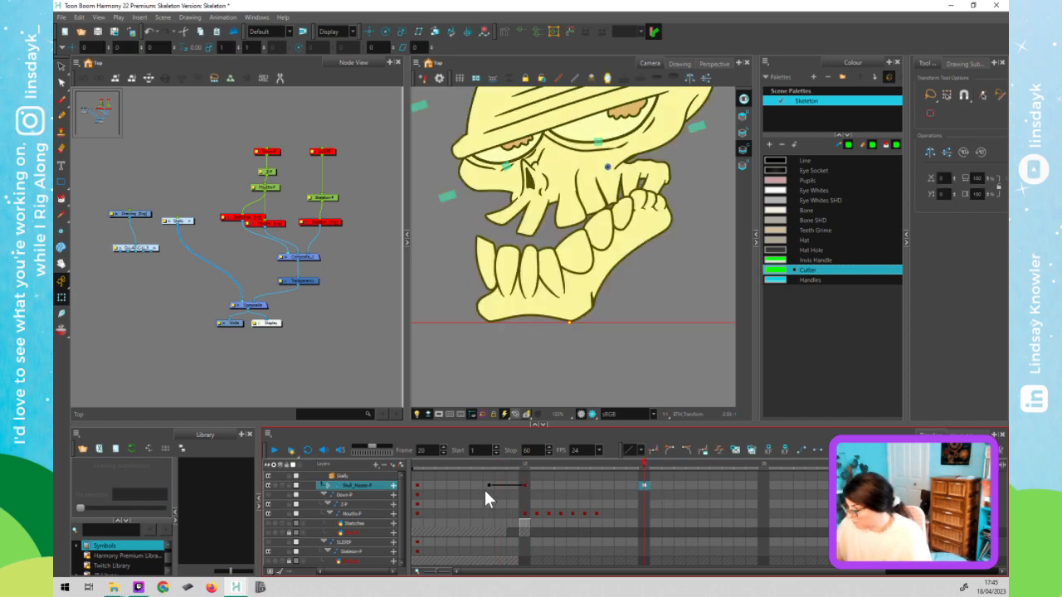
pyautogui.click(522, 485)
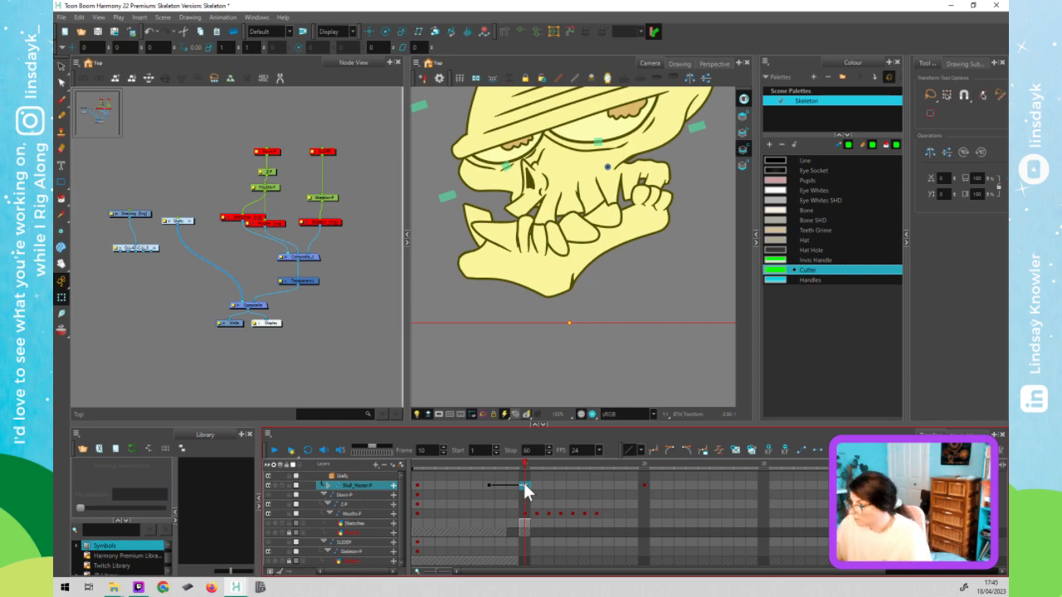
pyautogui.hotkey('ctrl', 'v')
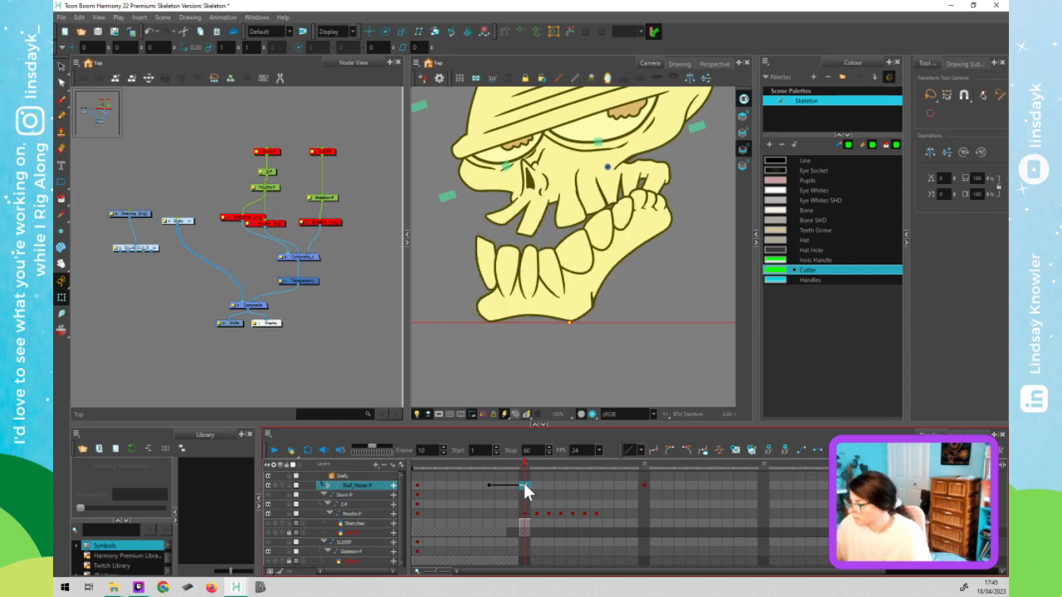
pyautogui.hotkey('ctrl', 'z')
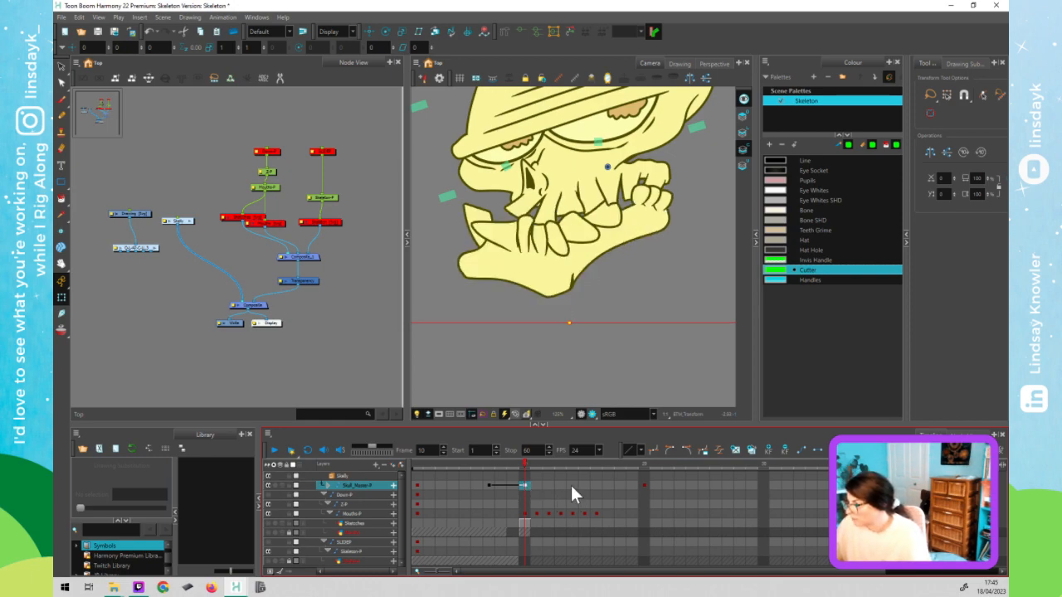
pyautogui.click(616, 298)
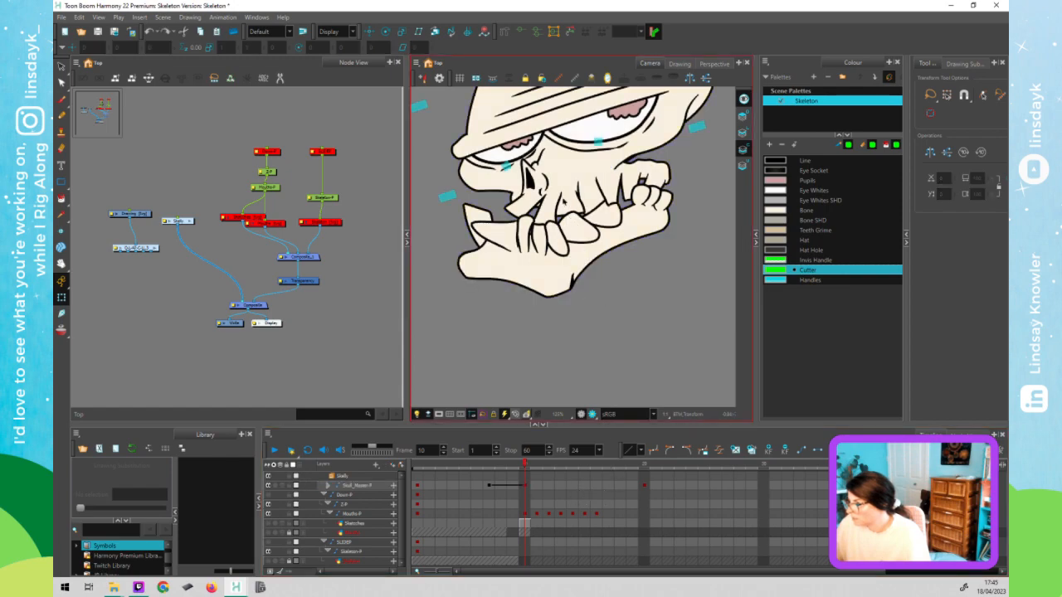
# - Copy the upper jaw master peg's pose from frame 20 onto frame 10 and check it against the adjacent frames
pyautogui.click(565, 200)
pyautogui.press('b')
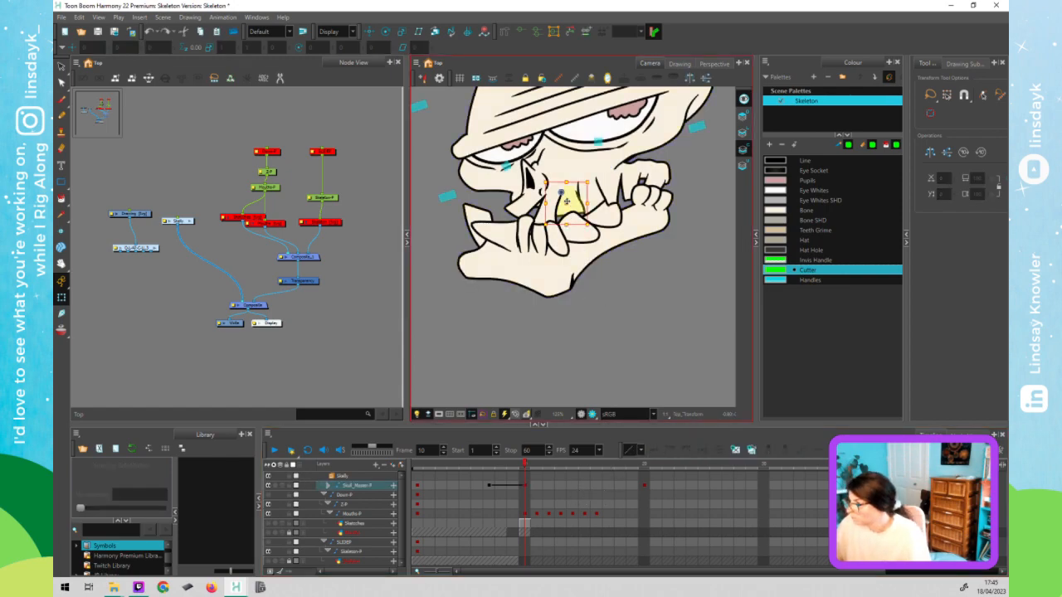
pyautogui.press('b')
pyautogui.click(665, 472)
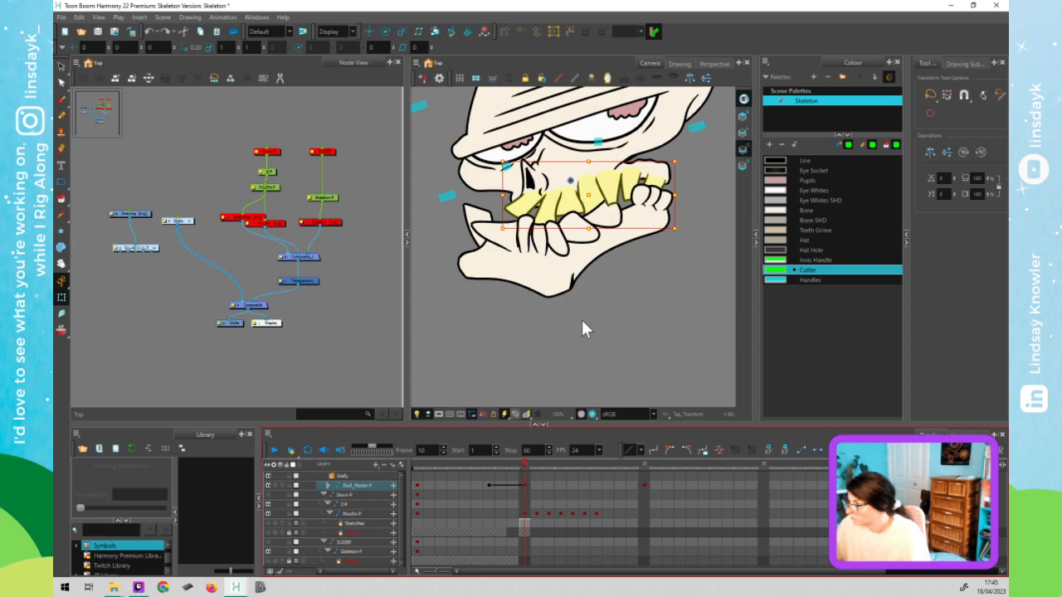
pyautogui.middleClick(581, 319)
pyautogui.press('b')
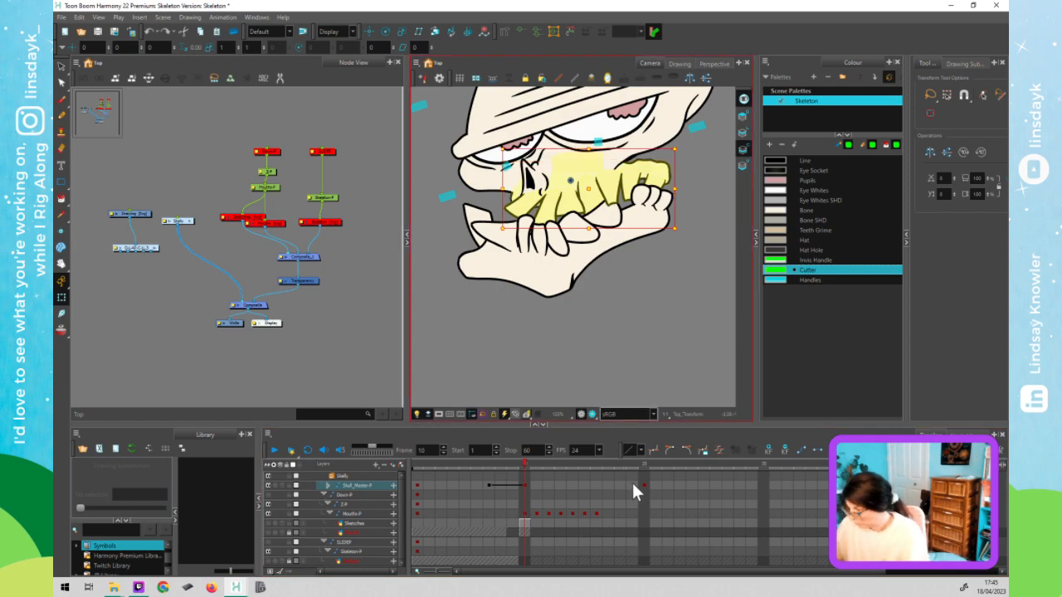
pyautogui.middleClick(633, 485)
pyautogui.press('o')
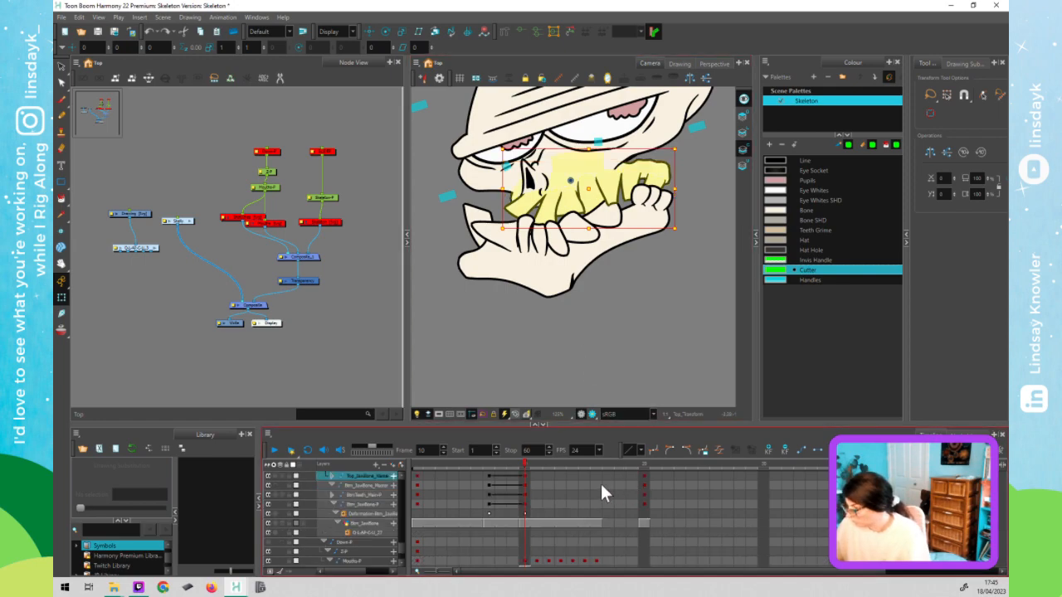
pyautogui.click(645, 478)
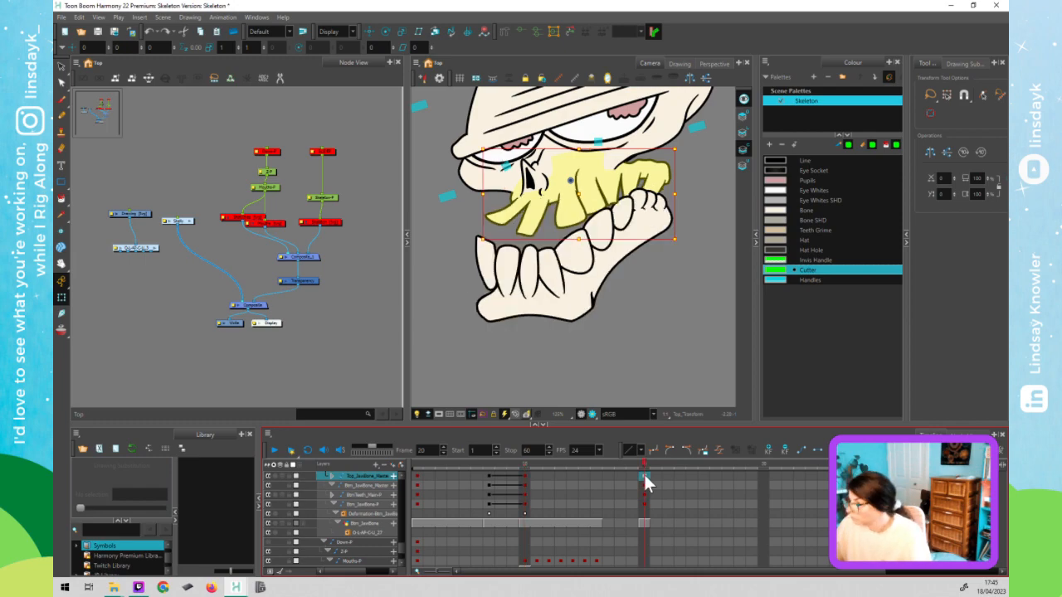
pyautogui.press('F6')
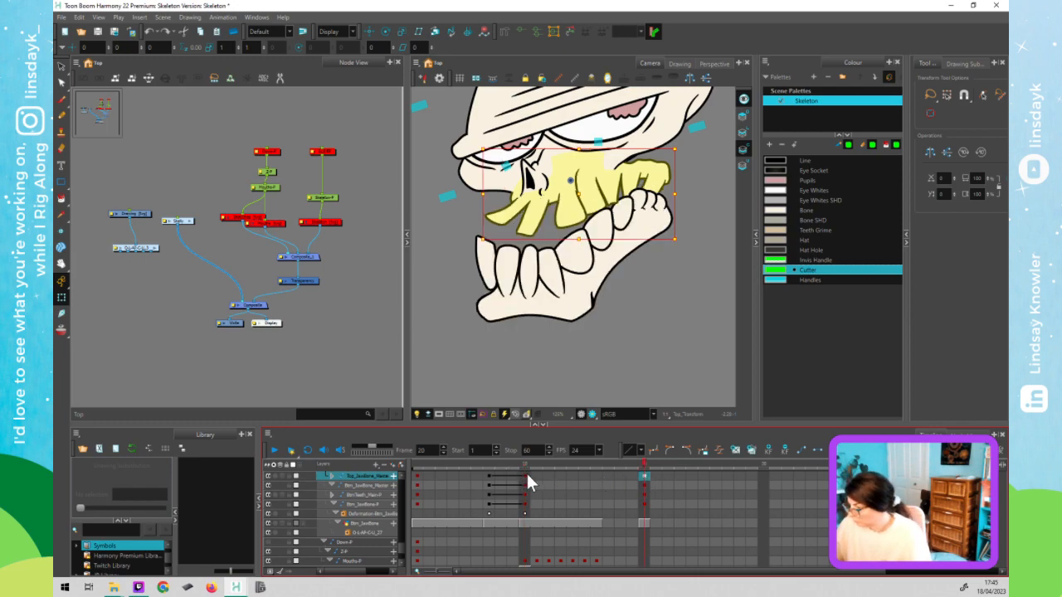
pyautogui.click(526, 478)
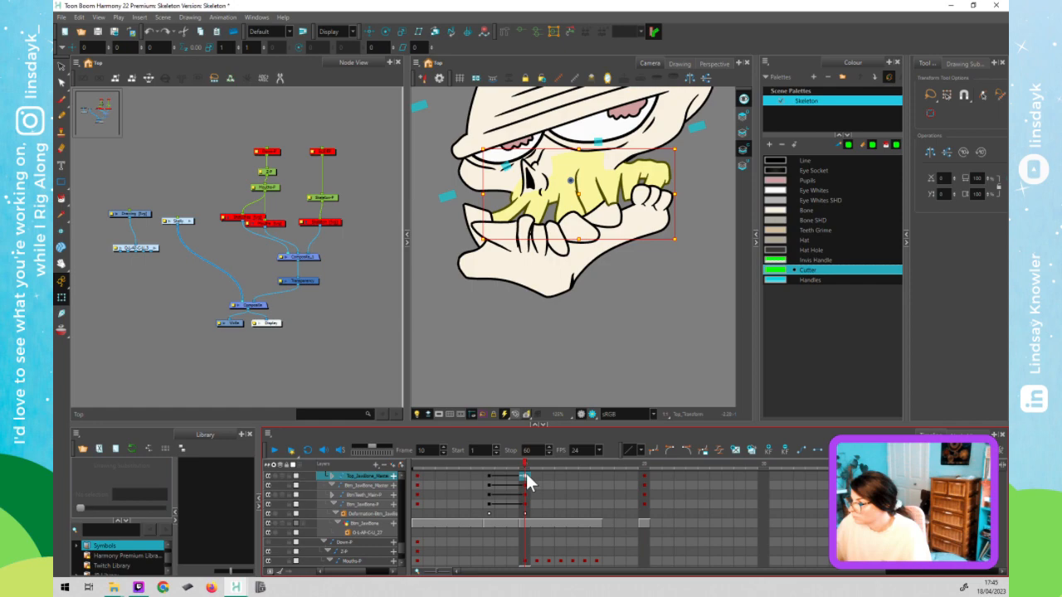
pyautogui.moveTo(504, 464); pyautogui.dragTo(535, 467)
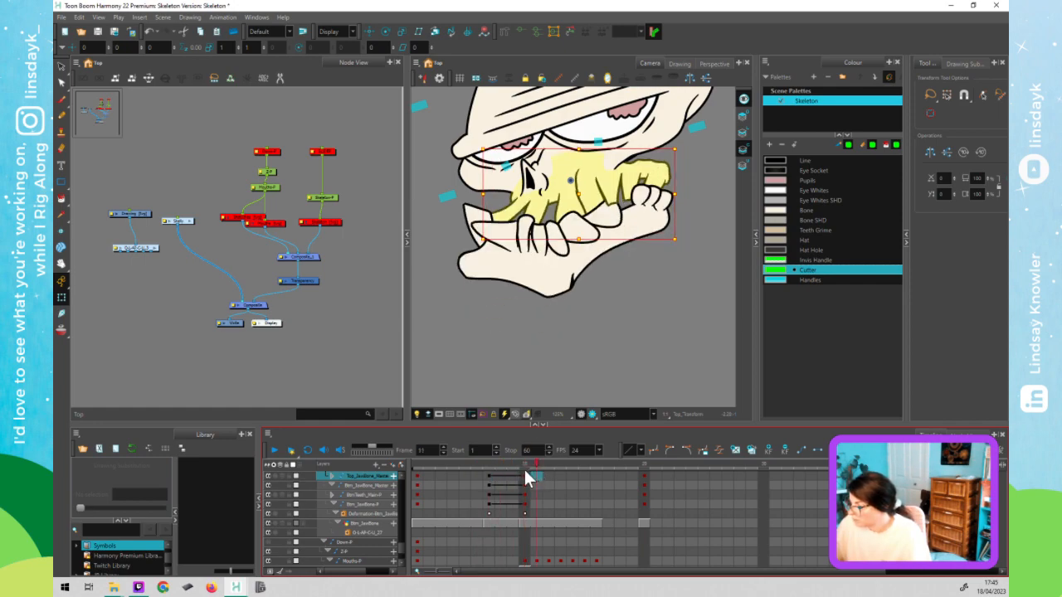
pyautogui.click(524, 469)
pyautogui.click(616, 364)
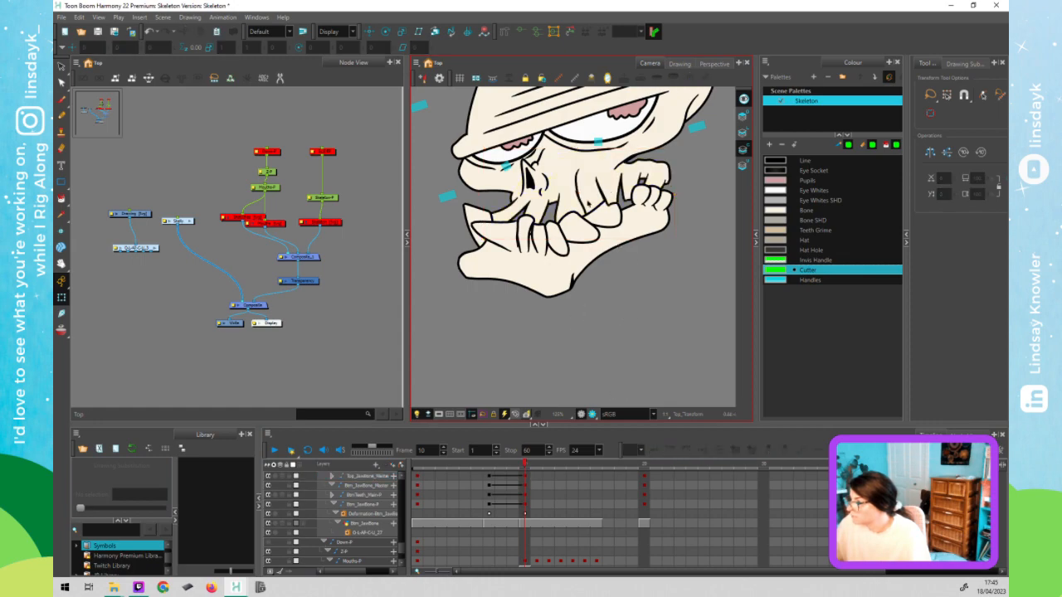
# - Show the foremost upper tooth's deformer controls and curve the tooth so it tucks behind the lower teeth on frame 10
pyautogui.click(510, 212)
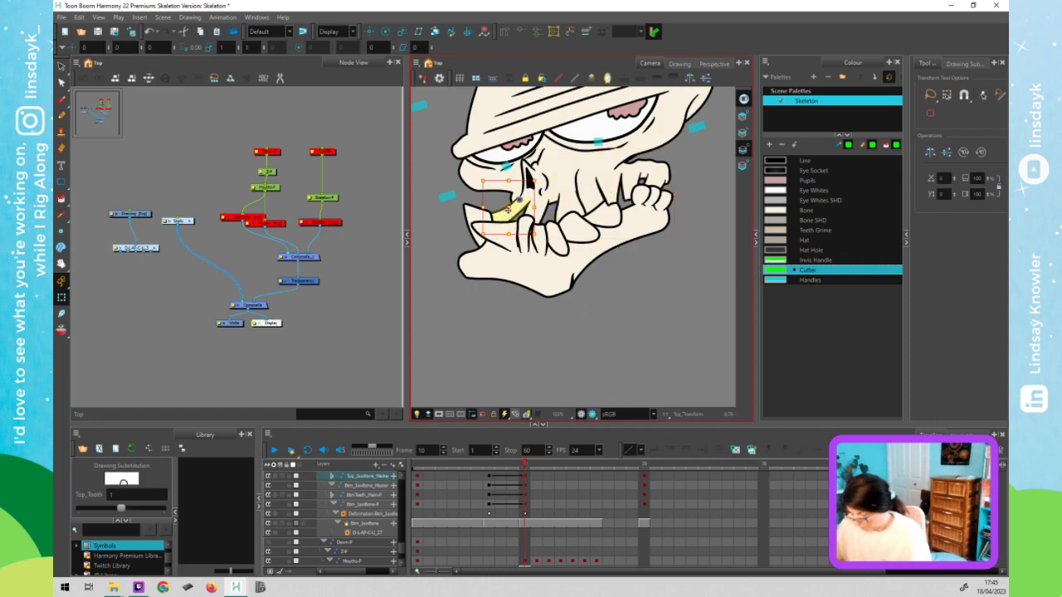
pyautogui.hotkey('shift', 'F11')
pyautogui.click(474, 312)
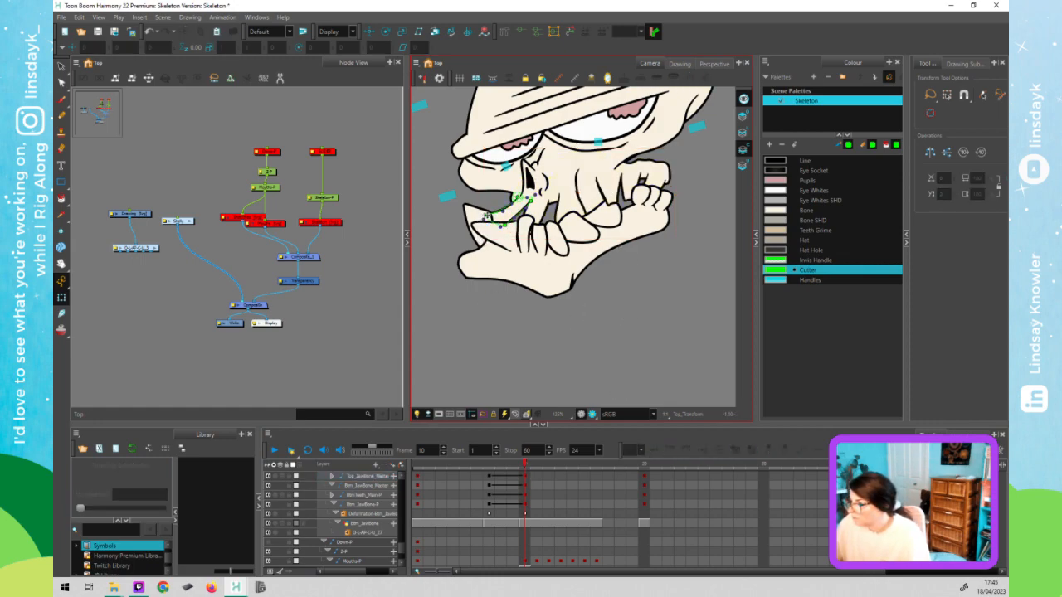
pyautogui.click(502, 220)
pyautogui.moveTo(504, 225)
pyautogui.mouseDown()
pyautogui.moveTo(486, 219)
pyautogui.moveTo(506, 223)
pyautogui.mouseUp()
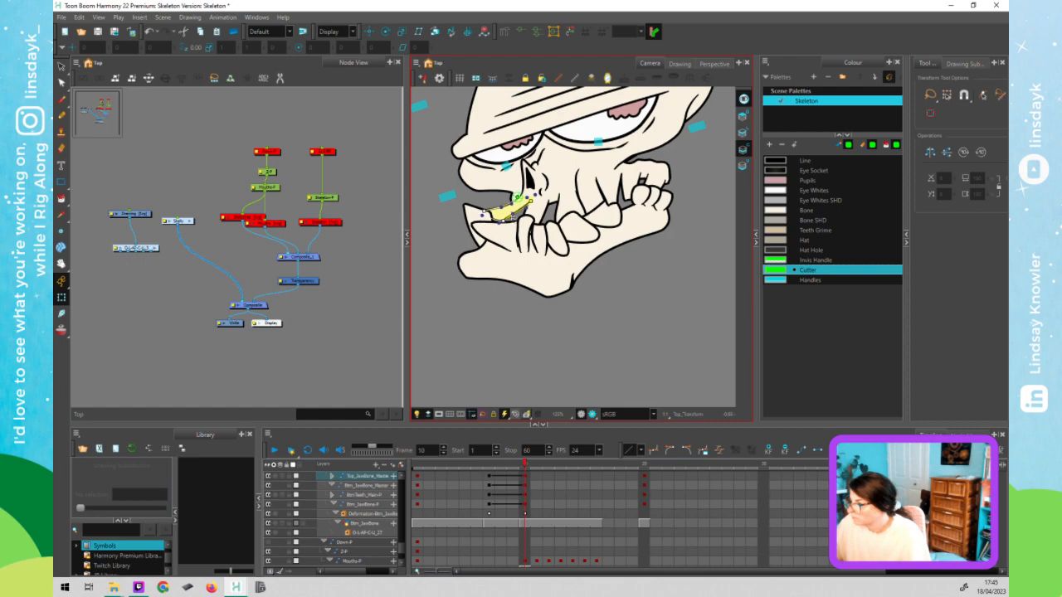
pyautogui.click(514, 215)
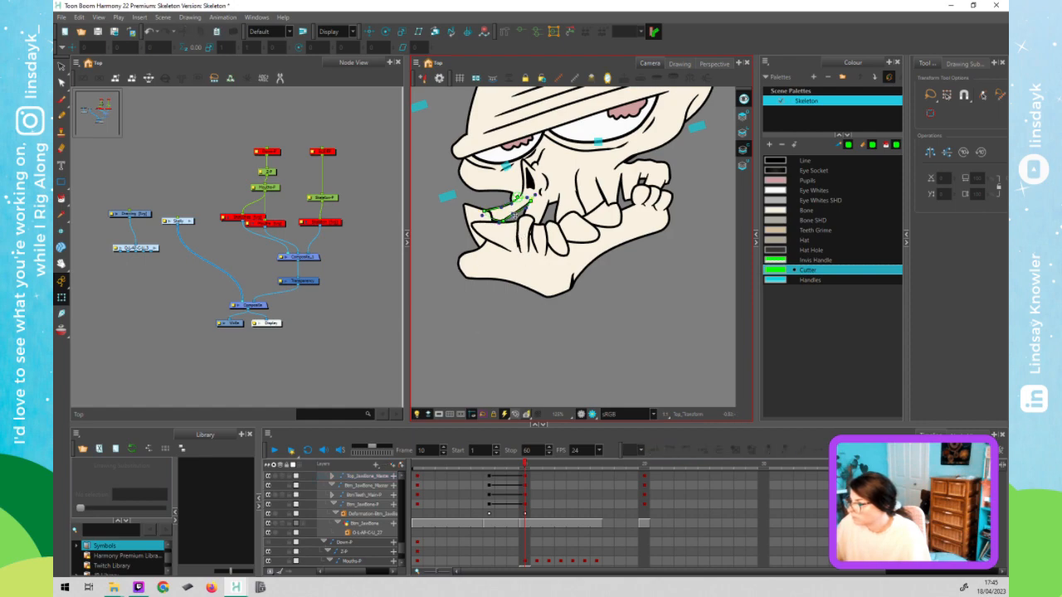
pyautogui.click(505, 213)
# - Reshape the lower end of the second upper tooth on frame 10 with its deformer and check its transition from the preceding frames
pyautogui.click(537, 214)
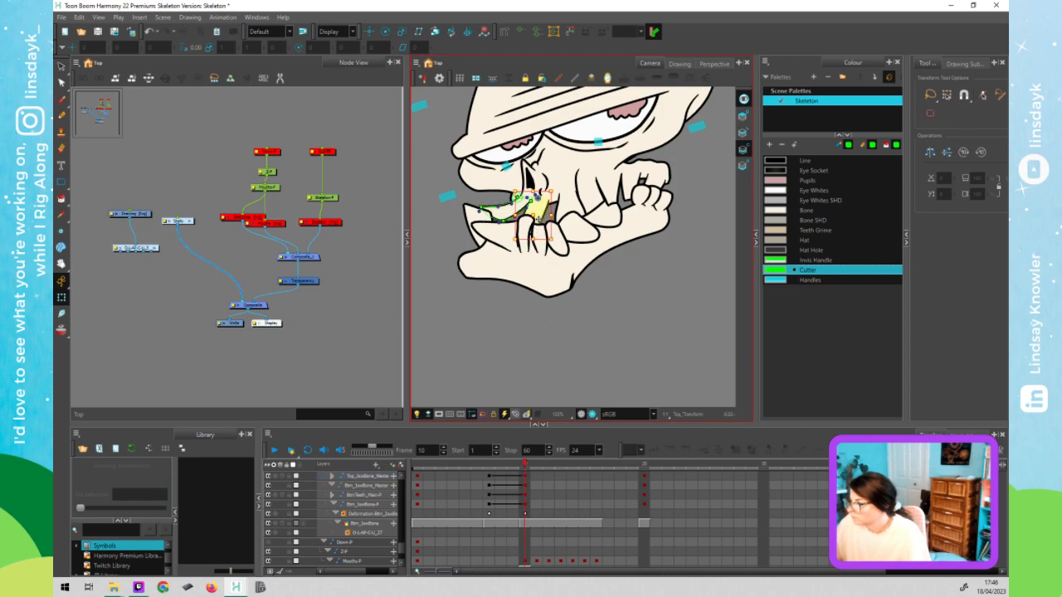
pyautogui.click(516, 462)
pyautogui.moveTo(496, 470); pyautogui.dragTo(523, 469)
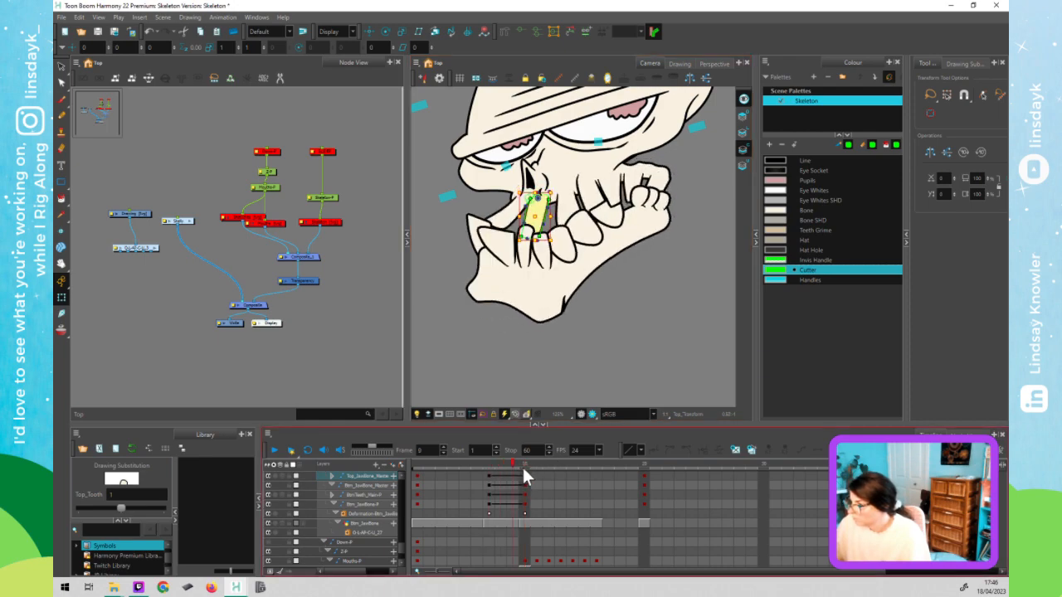
pyautogui.click(525, 470)
pyautogui.click(554, 332)
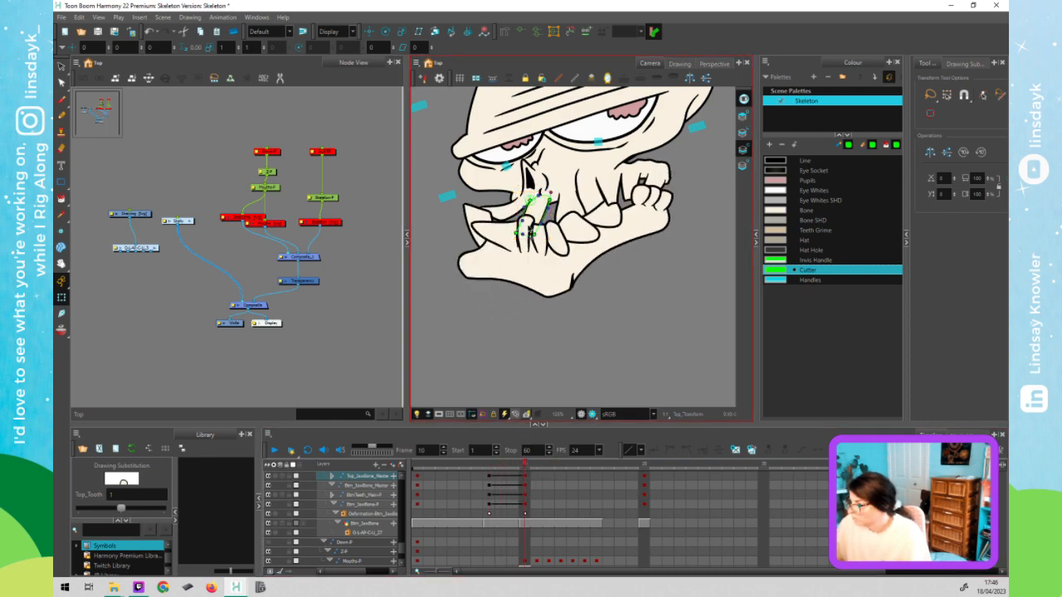
pyautogui.click(534, 235)
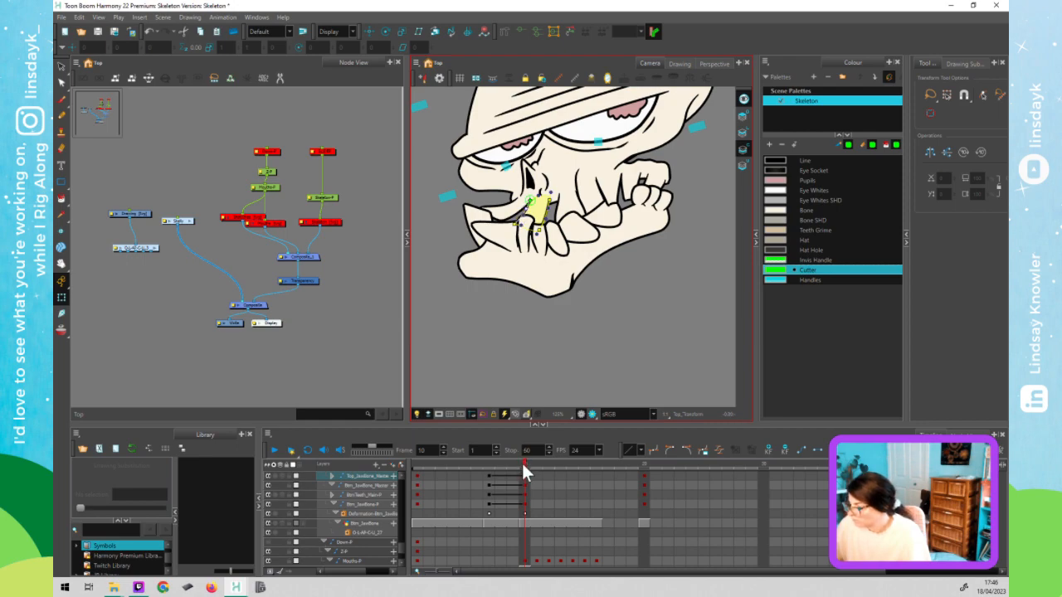
pyautogui.click(514, 461)
pyautogui.click(521, 465)
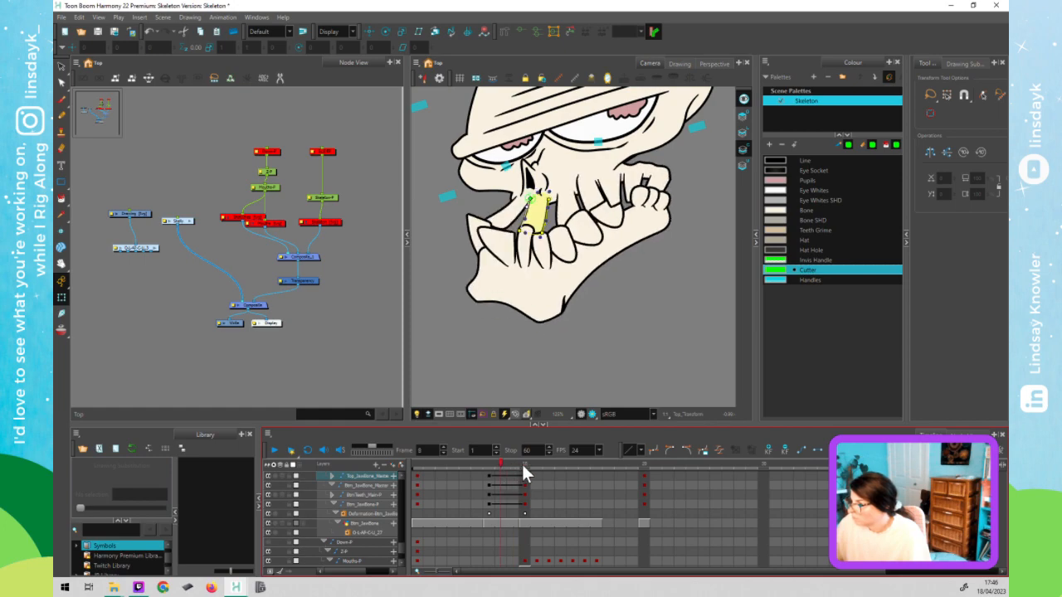
pyautogui.click(491, 465)
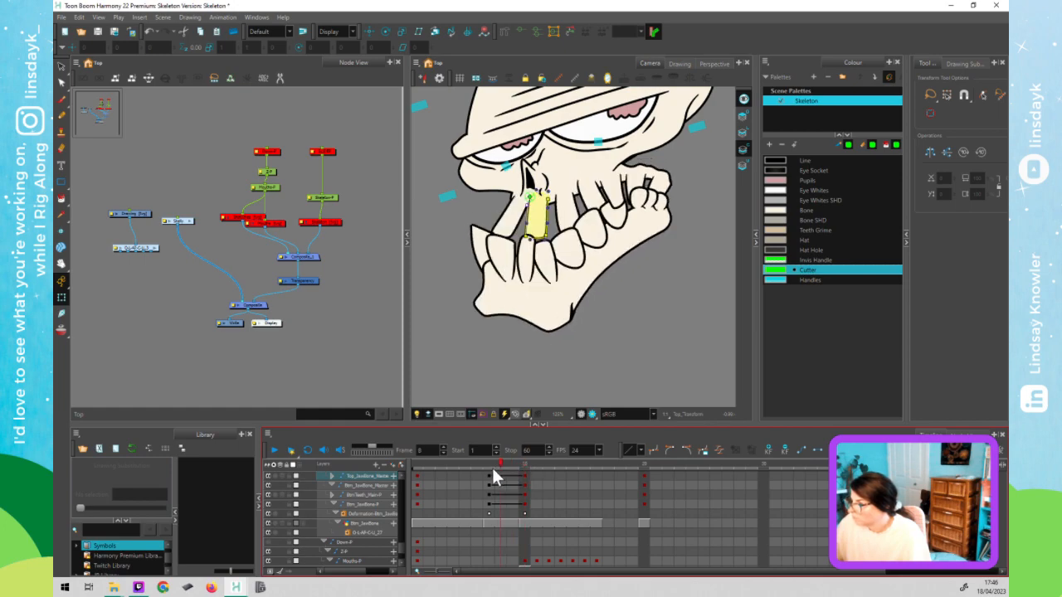
pyautogui.click(524, 466)
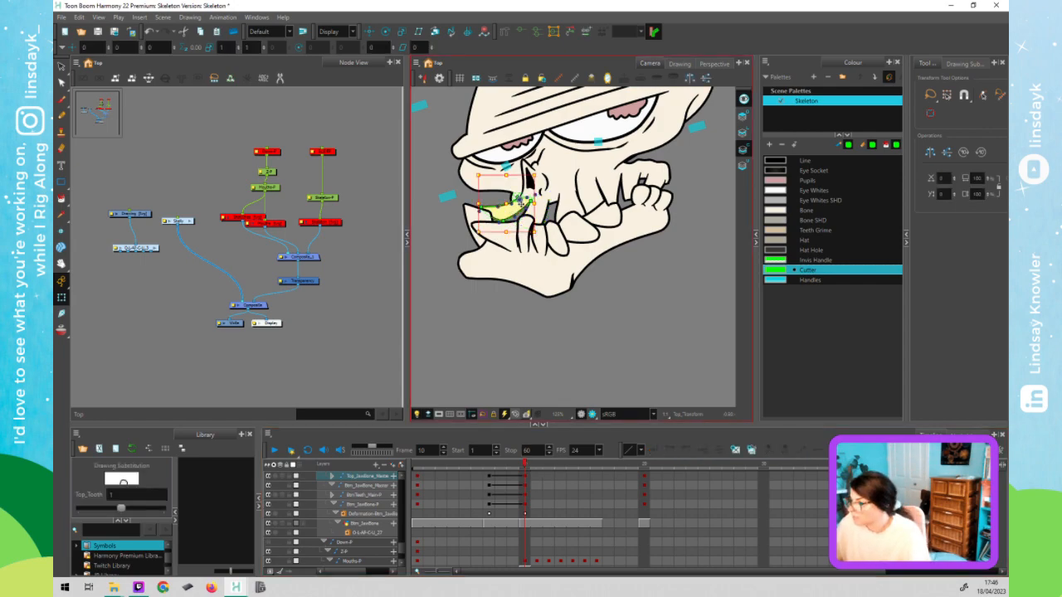
# - Refine the foremost upper tooth's curve near its root on frame 10 and check the transition from the preceding frames
pyautogui.click(516, 199)
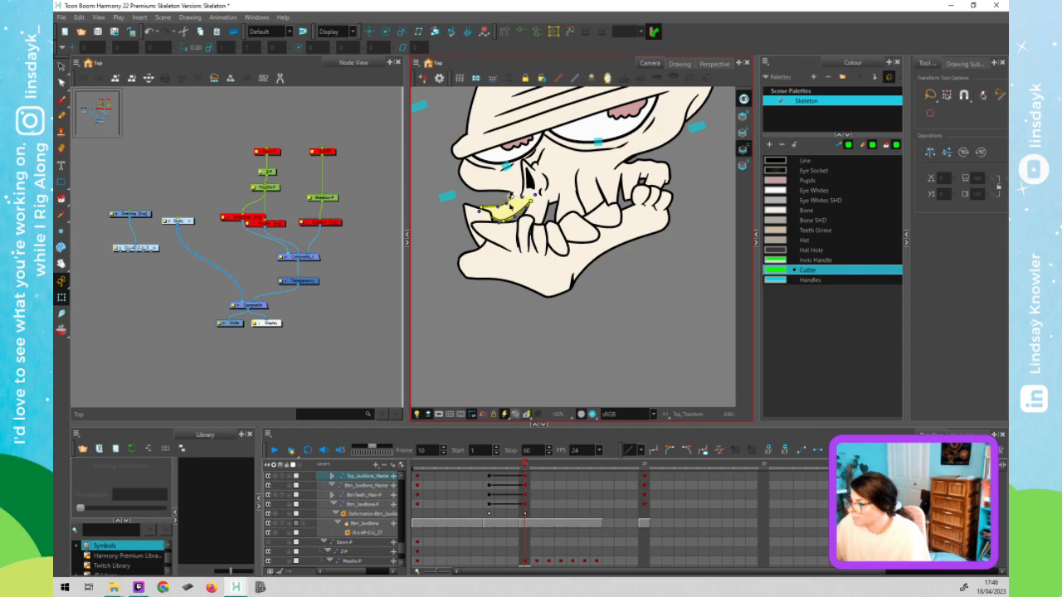
pyautogui.click(531, 384)
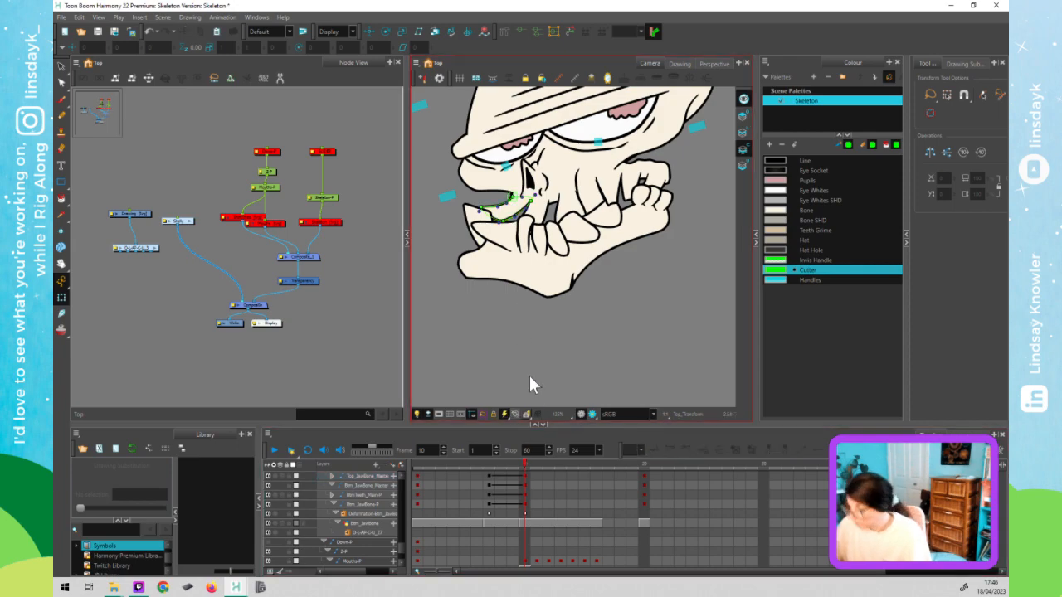
pyautogui.click(500, 462)
pyautogui.click(519, 475)
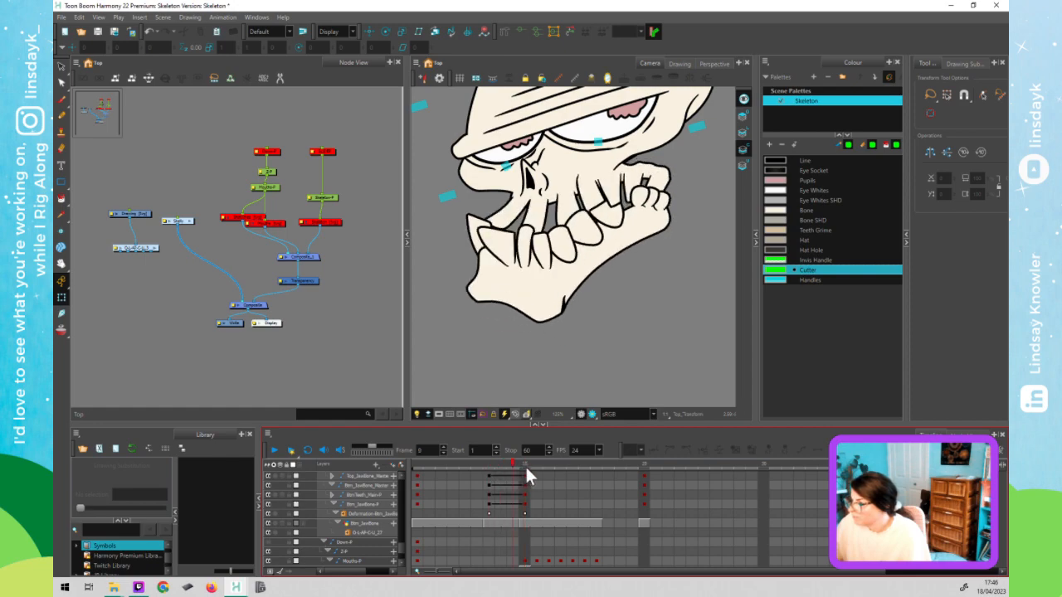
pyautogui.moveTo(510, 469)
pyautogui.mouseDown()
pyautogui.moveTo(488, 469)
pyautogui.moveTo(529, 467)
pyautogui.moveTo(483, 471)
pyautogui.moveTo(527, 478)
pyautogui.moveTo(521, 459)
pyautogui.moveTo(490, 467)
pyautogui.moveTo(521, 465)
pyautogui.mouseUp()
pyautogui.click(515, 370)
# - Show the third upper tooth's deformer controls and reshape both sides of its root on frame 10 to widen it
pyautogui.click(567, 207)
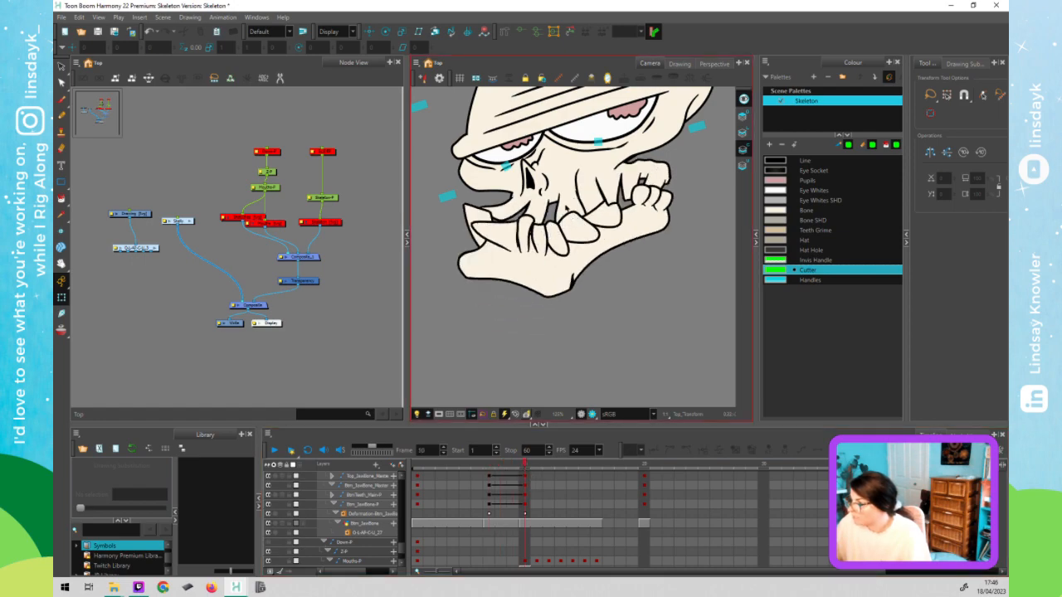
pyautogui.click(565, 207)
pyautogui.press('Escape')
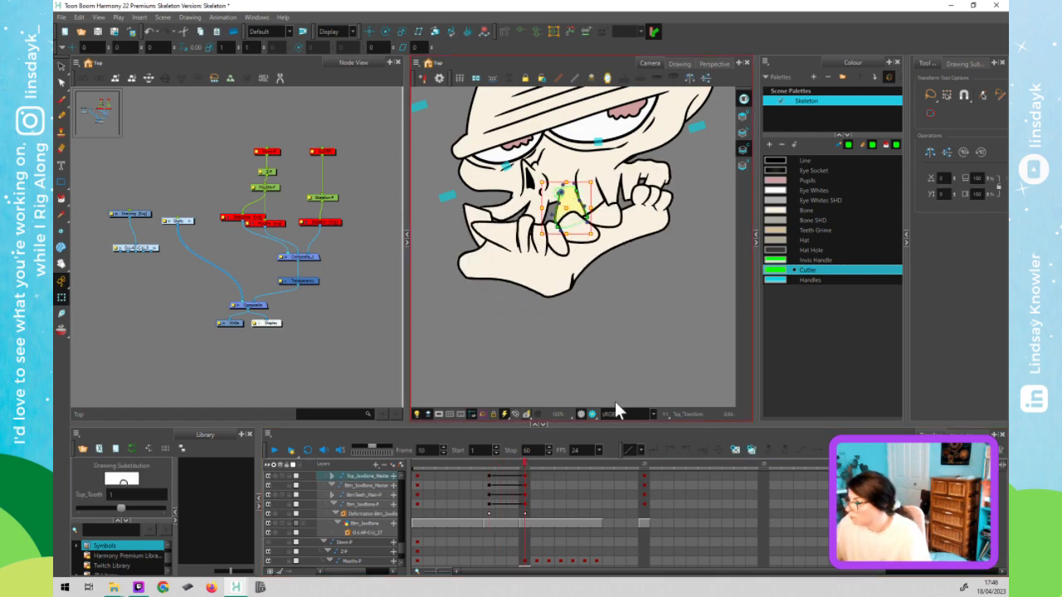
pyautogui.click(559, 193)
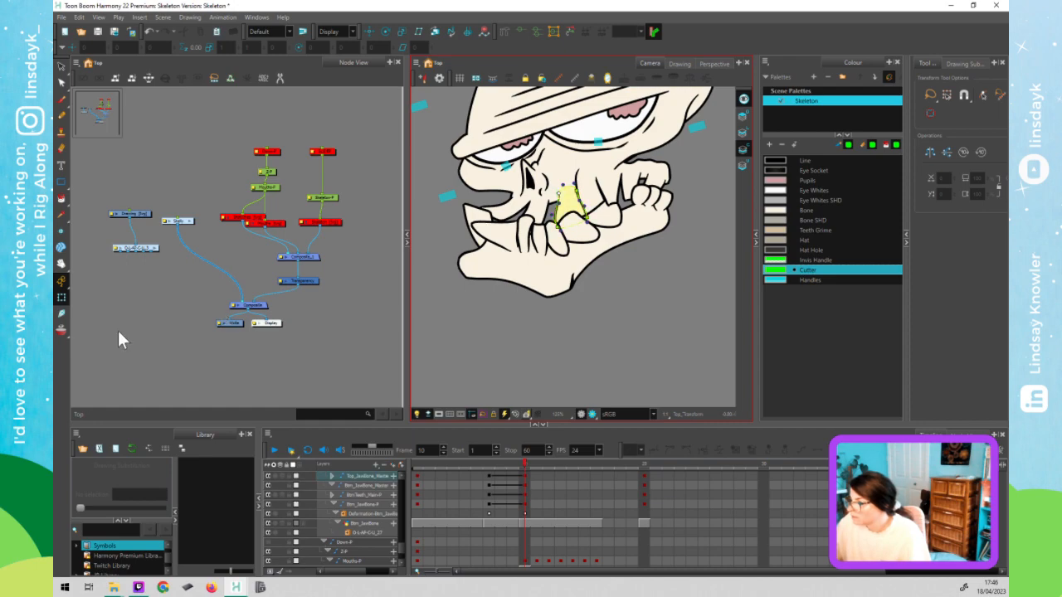
pyautogui.click(63, 329)
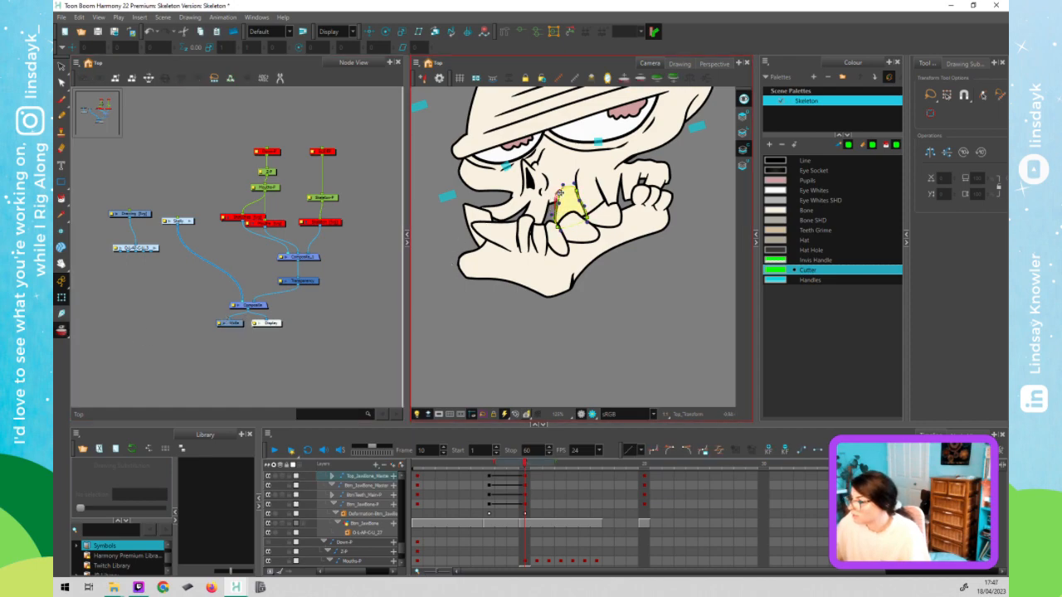
pyautogui.scroll(7, 552, 197)
pyautogui.moveTo(550, 197); pyautogui.dragTo(529, 203)
pyautogui.moveTo(660, 174)
pyautogui.mouseDown()
pyautogui.moveTo(629, 189)
pyautogui.moveTo(647, 184)
pyautogui.mouseUp()
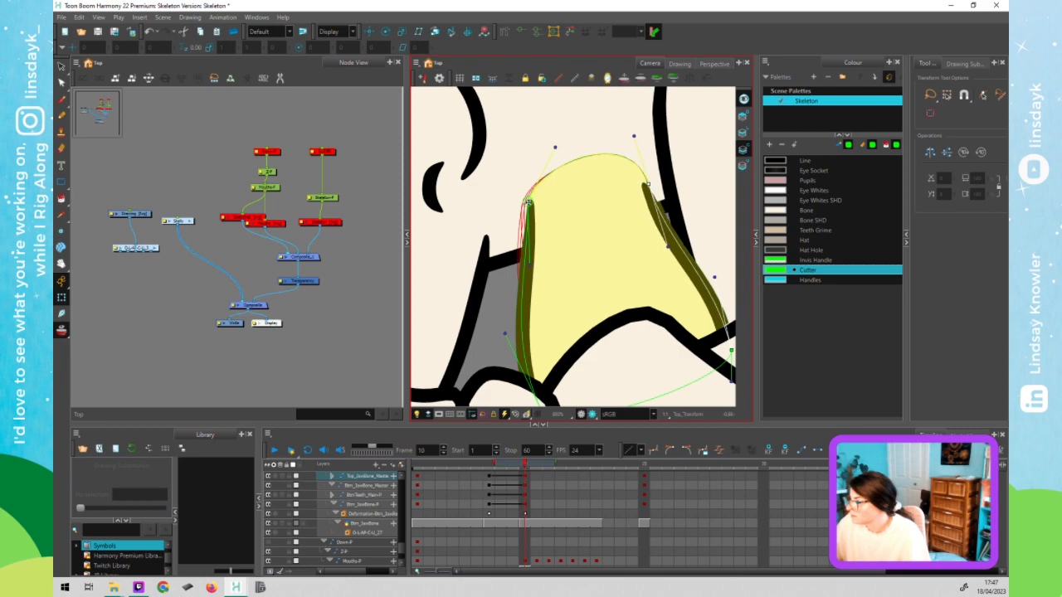
pyautogui.moveTo(528, 202); pyautogui.dragTo(521, 204)
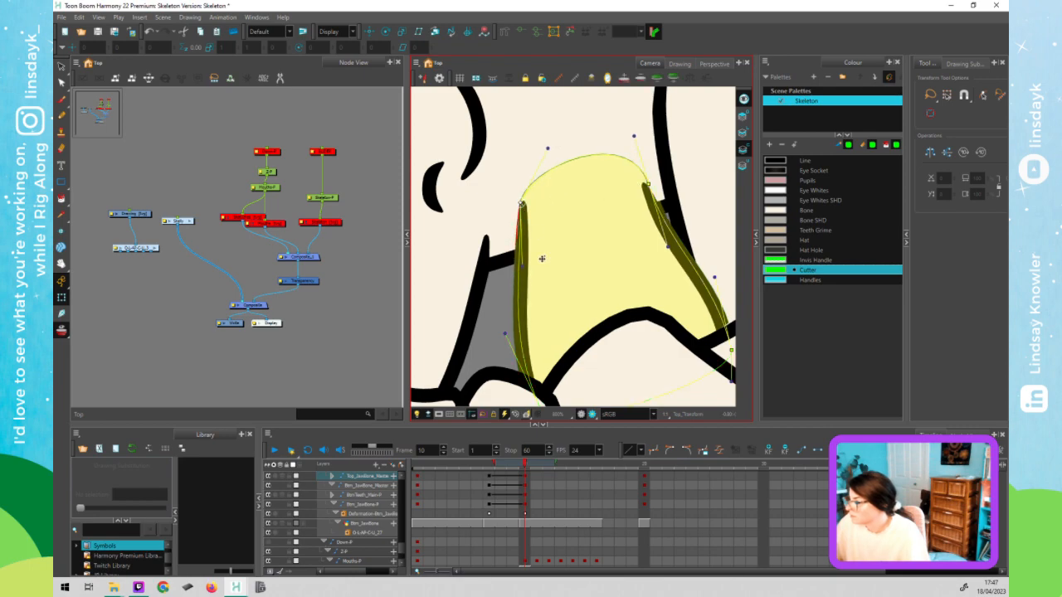
# - Check the third upper tooth's transition from the preceding frames into frame 10 and save the scene
pyautogui.scroll(-6, 543, 243)
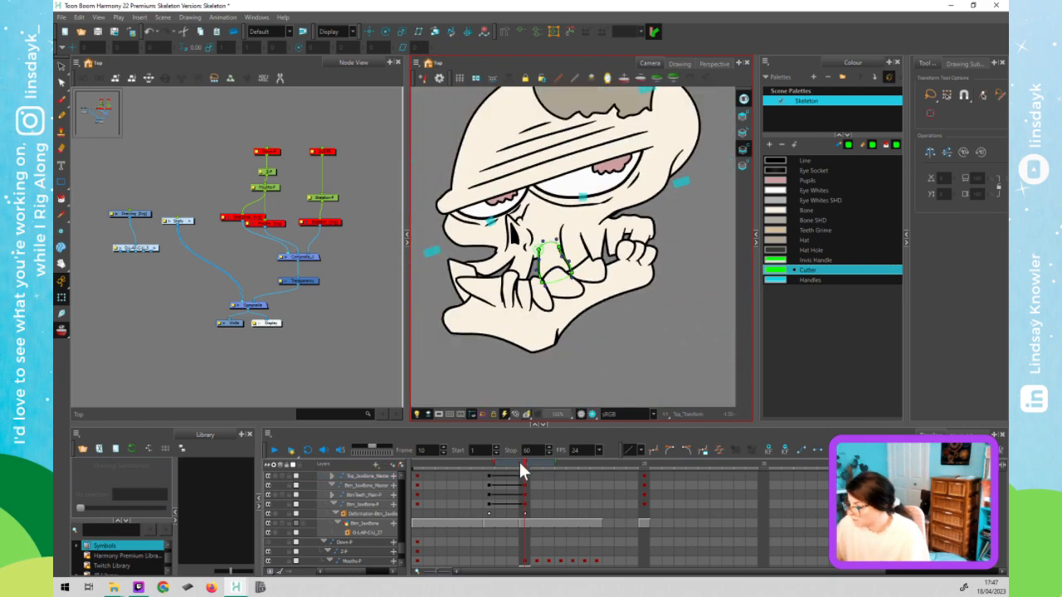
pyautogui.click(524, 458)
pyautogui.click(512, 462)
pyautogui.moveTo(493, 470); pyautogui.dragTo(519, 471)
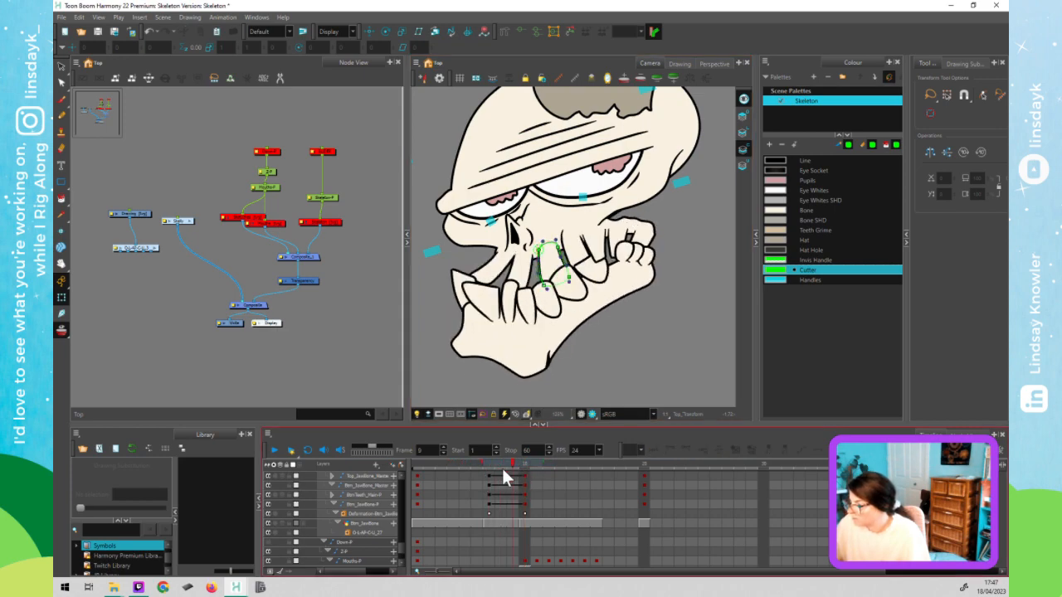
pyautogui.click(86, 322)
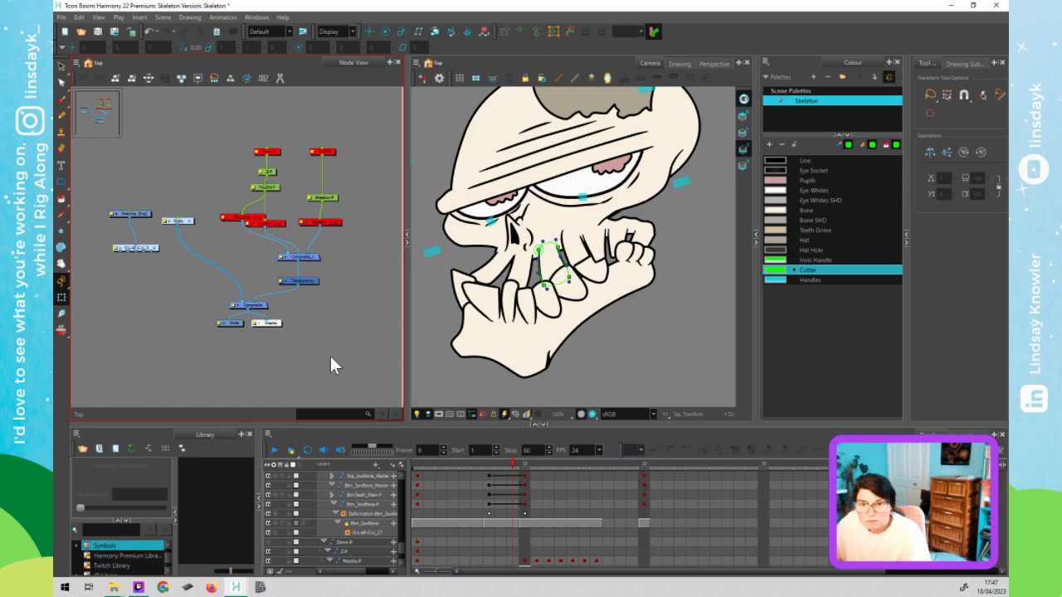
pyautogui.click(528, 462)
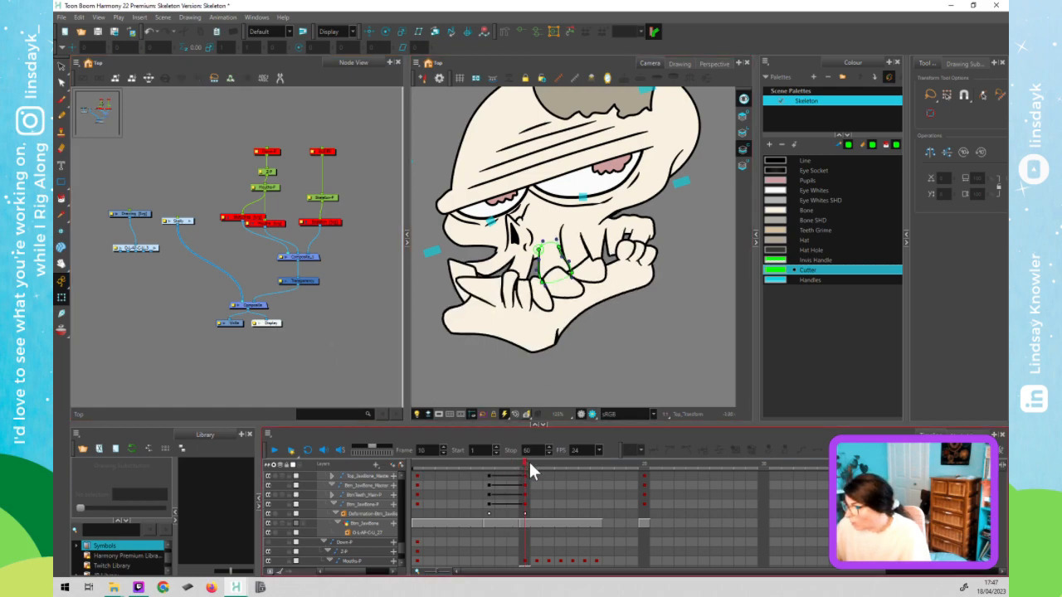
pyautogui.moveTo(528, 460)
pyautogui.mouseDown()
pyautogui.moveTo(482, 470)
pyautogui.moveTo(516, 464)
pyautogui.moveTo(532, 467)
pyautogui.moveTo(487, 481)
pyautogui.moveTo(528, 476)
pyautogui.mouseUp()
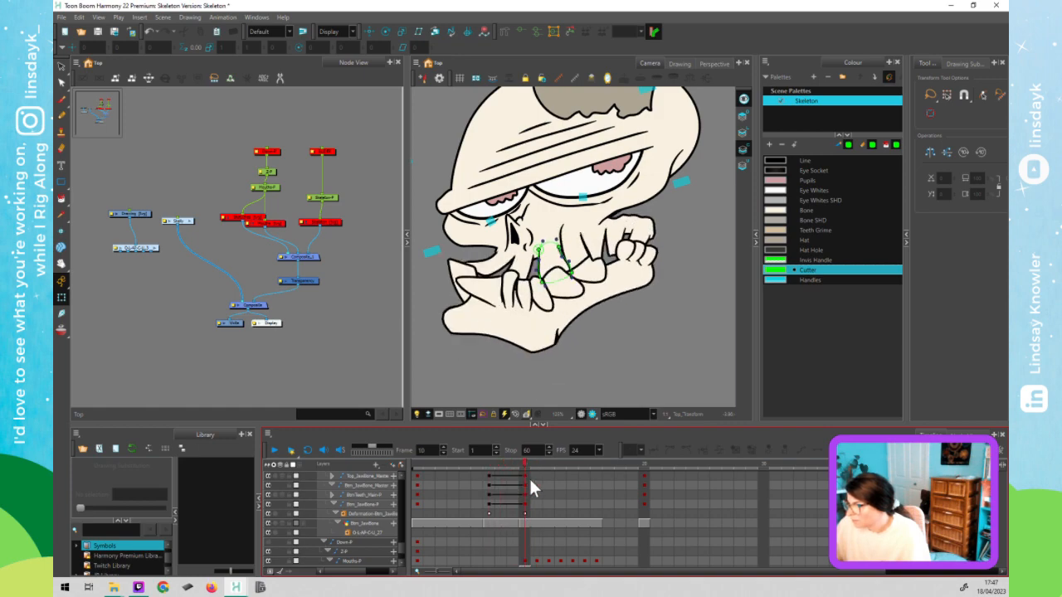
pyautogui.click(539, 392)
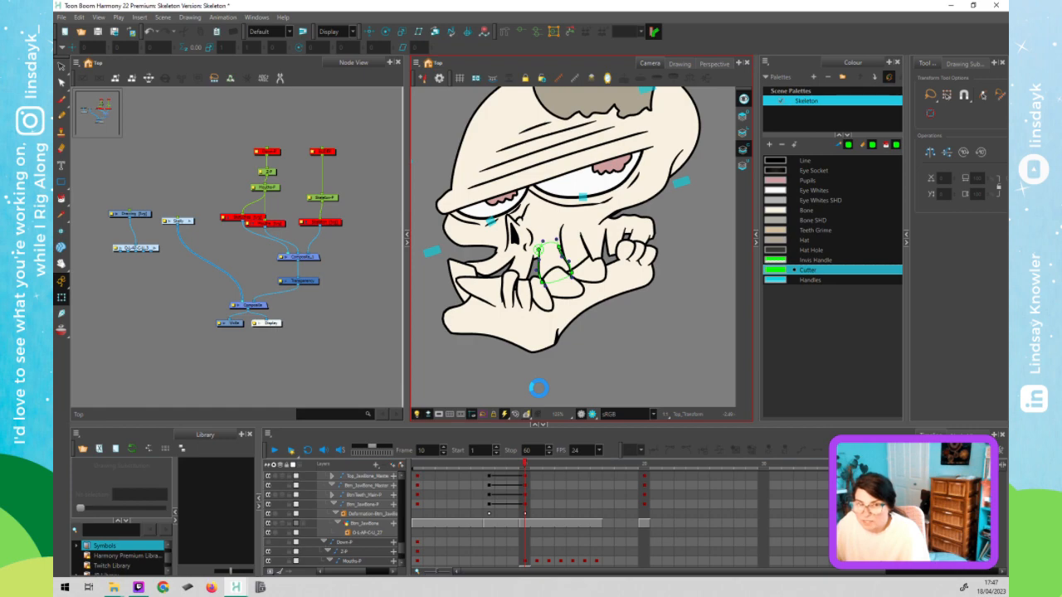
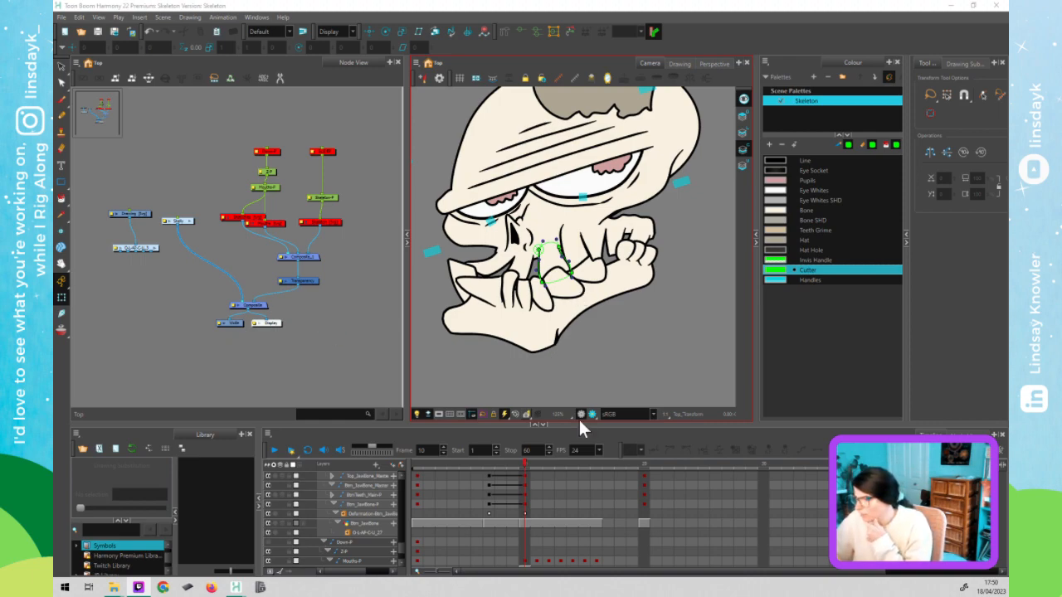
# - Compare the jaw and teeth poses across frames 7 to 10 to judge how the mouth transitions
pyautogui.click(501, 467)
pyautogui.click(483, 468)
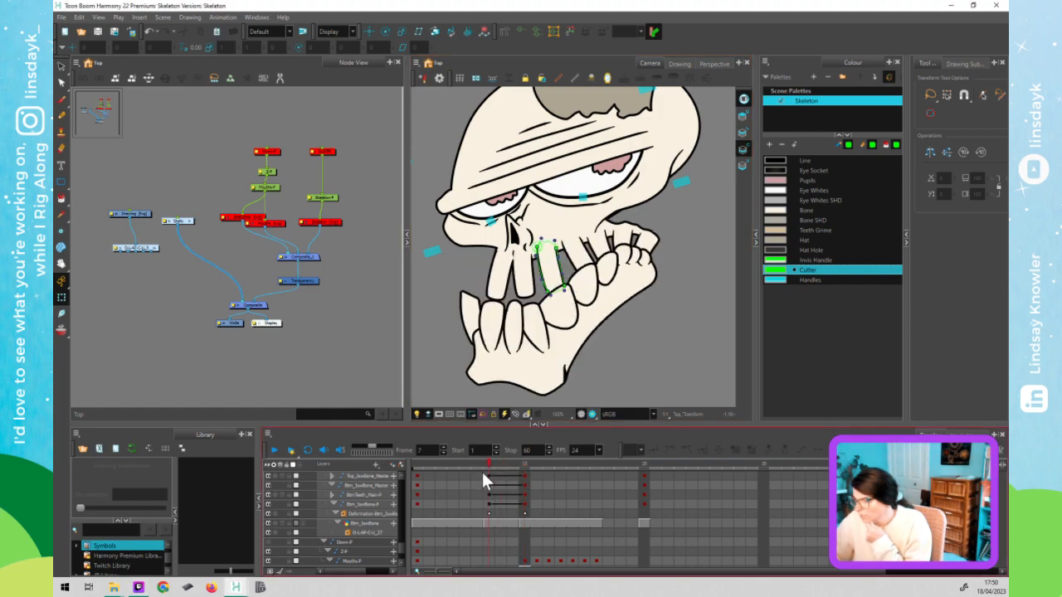
pyautogui.click(505, 469)
pyautogui.click(513, 469)
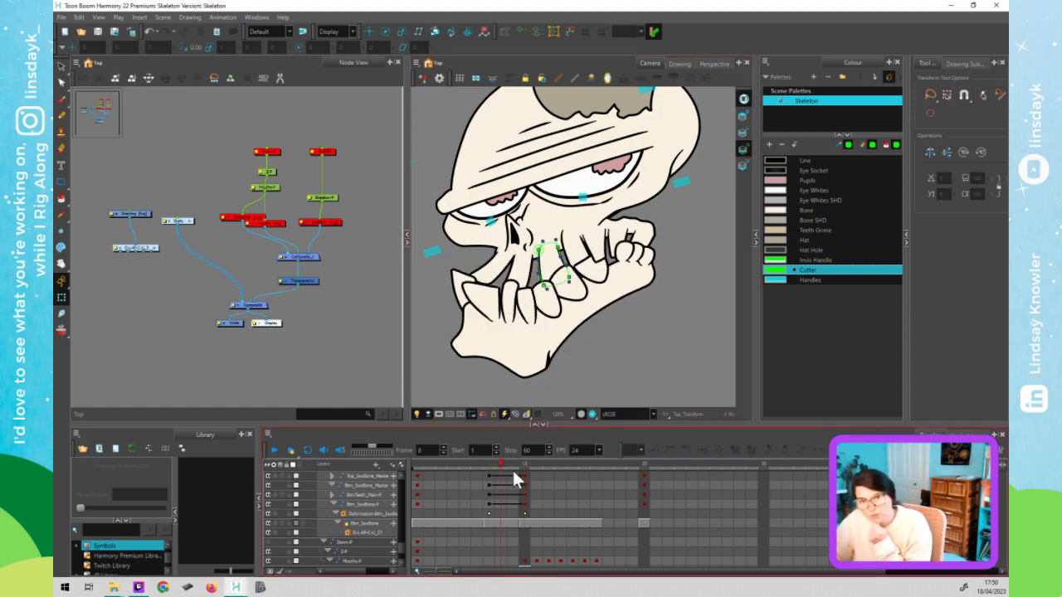
pyautogui.click(505, 467)
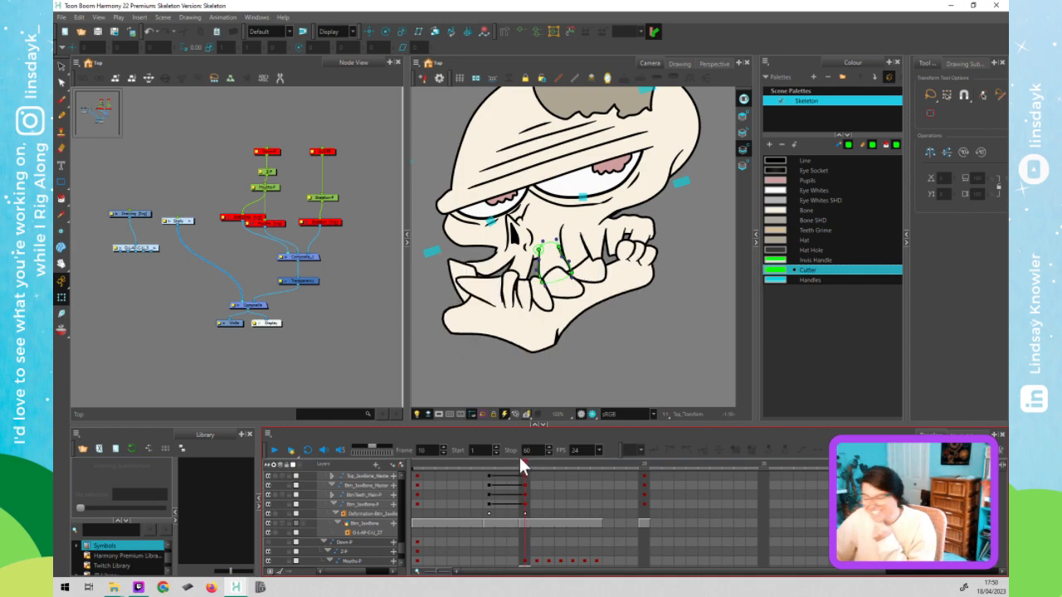
pyautogui.click(496, 469)
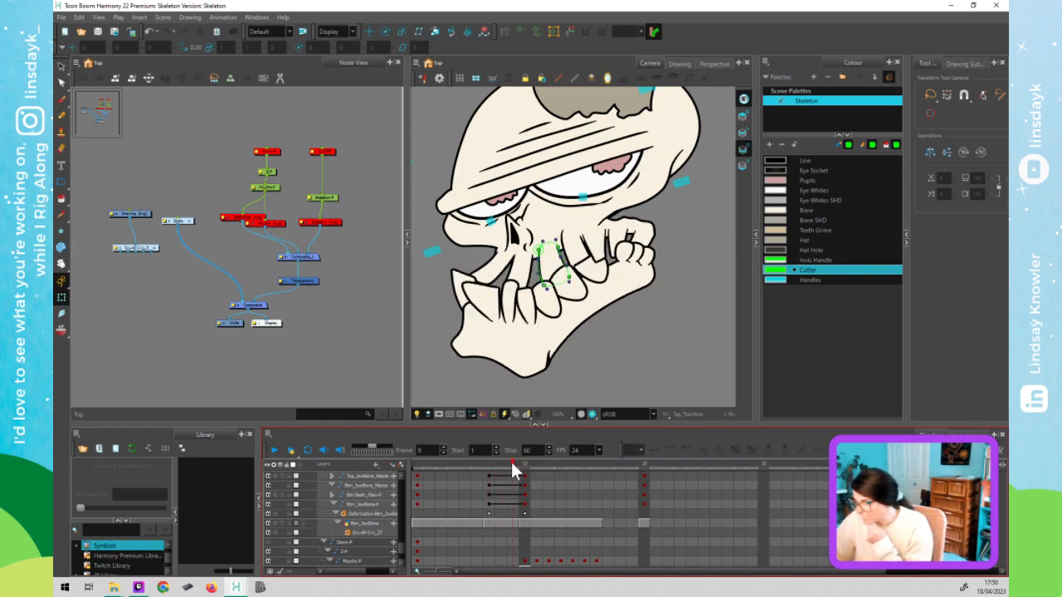
pyautogui.click(514, 470)
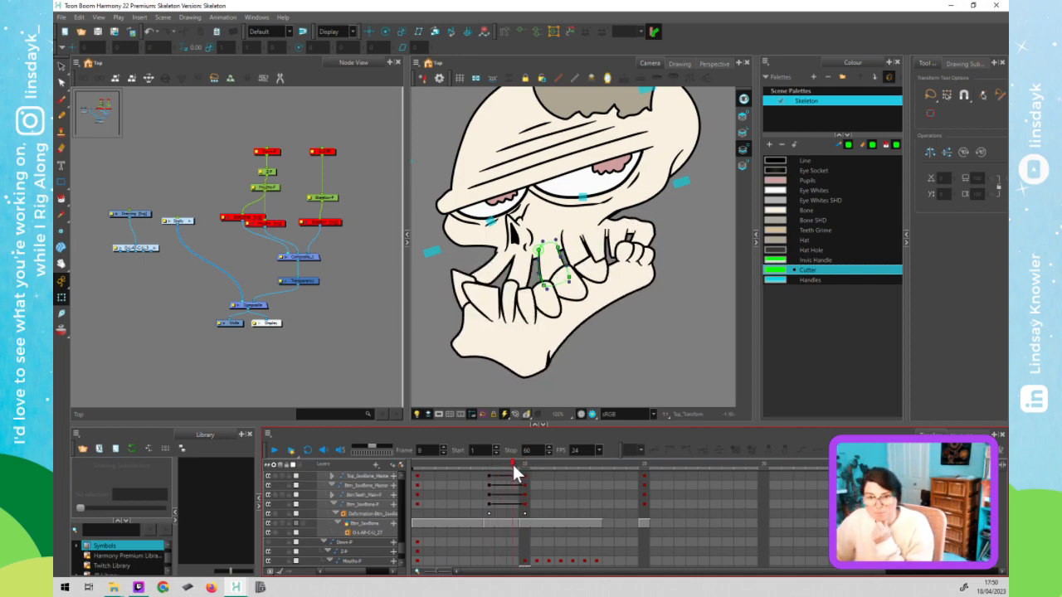
pyautogui.click(507, 469)
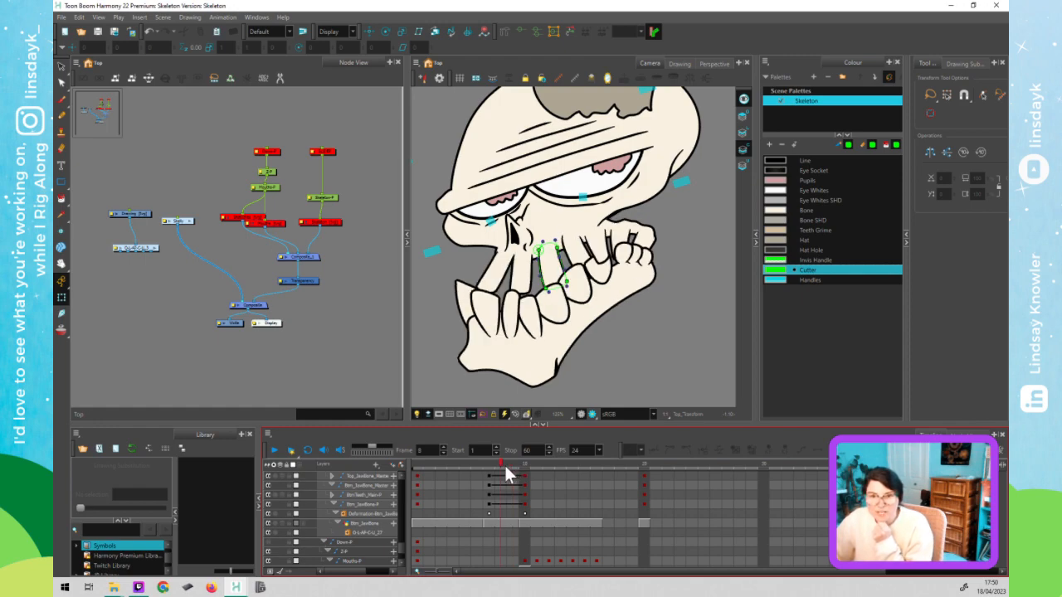
pyautogui.moveTo(501, 466)
pyautogui.mouseDown()
pyautogui.moveTo(532, 467)
pyautogui.moveTo(507, 481)
pyautogui.moveTo(489, 475)
pyautogui.moveTo(525, 476)
pyautogui.moveTo(516, 481)
pyautogui.mouseUp()
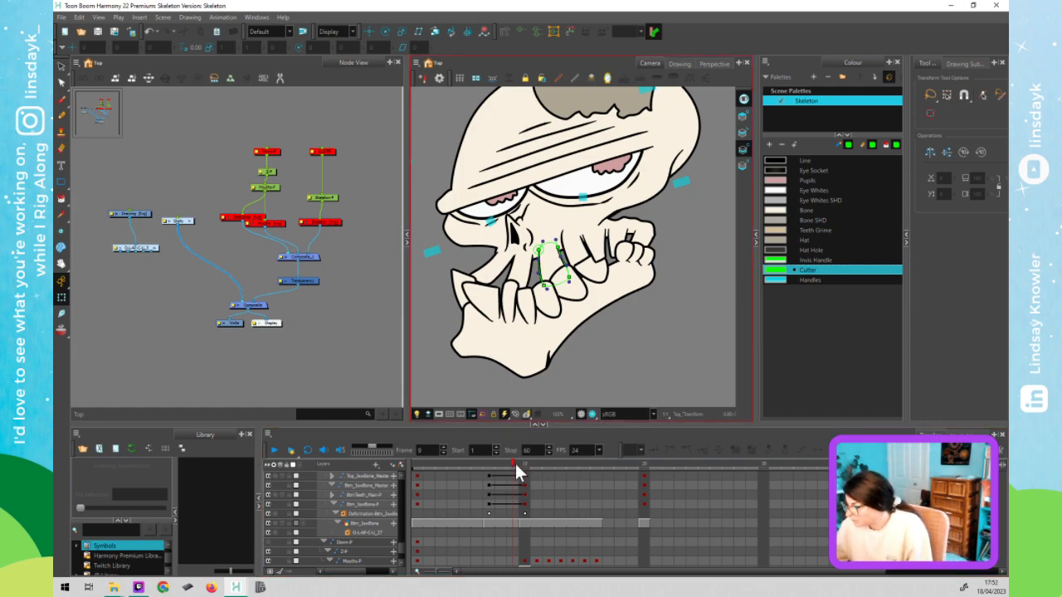
pyautogui.click(525, 466)
pyautogui.moveTo(525, 466)
pyautogui.mouseDown()
pyautogui.moveTo(479, 480)
pyautogui.moveTo(535, 467)
pyautogui.moveTo(496, 470)
pyautogui.moveTo(522, 480)
pyautogui.mouseUp()
pyautogui.click(531, 480)
pyautogui.click(523, 479)
pyautogui.hotkey('ctrl', 'z')
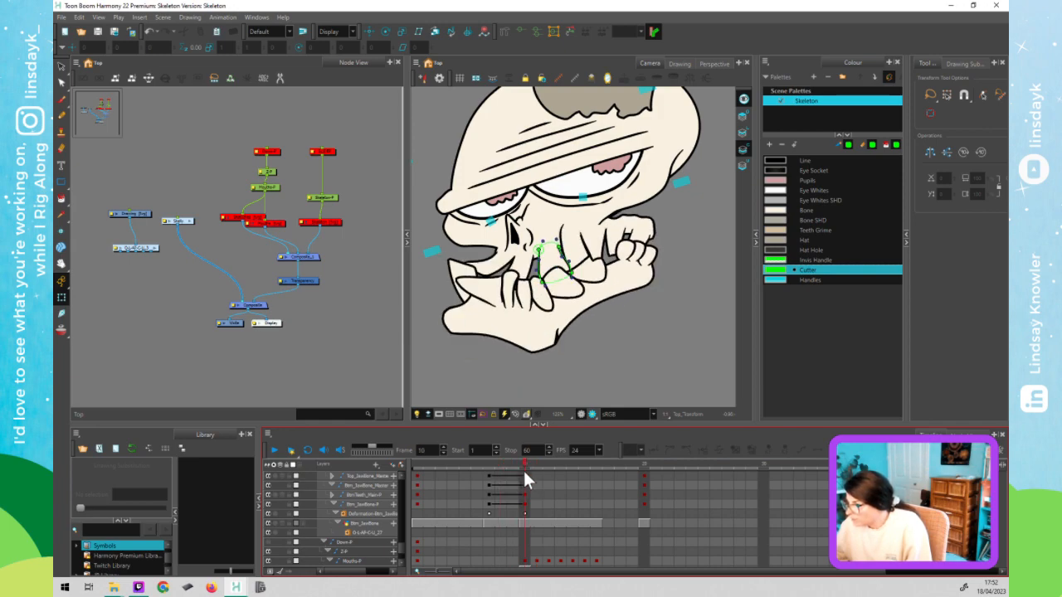
pyautogui.hotkey('ctrl', 'shift', 'z')
pyautogui.hotkey('ctrl', 'z')
# - Nudge the deformer point at the front of the third upper tooth's root on frame 10
pyautogui.click(545, 364)
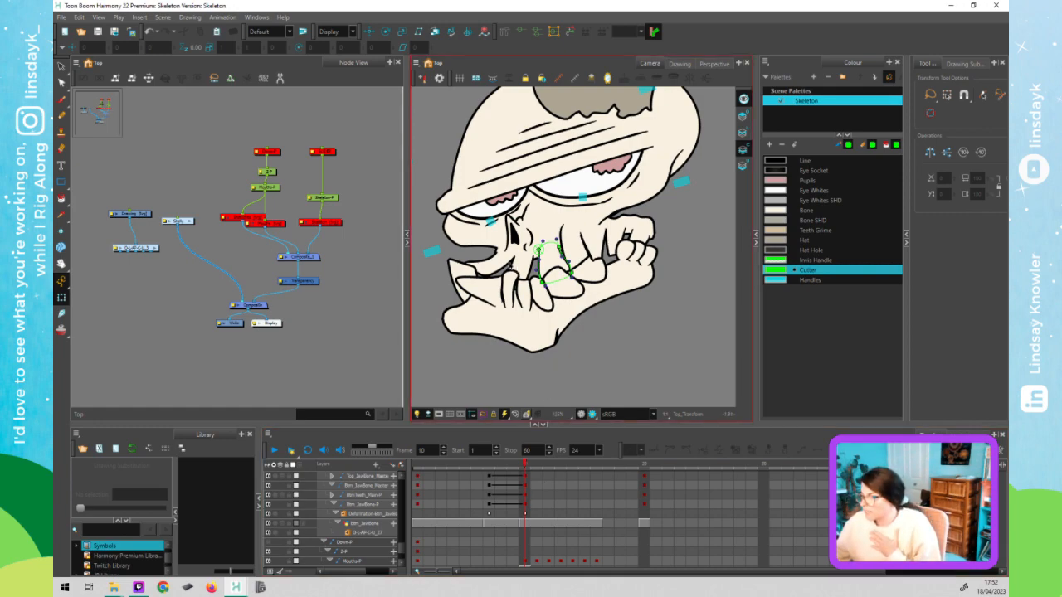
pyautogui.click(521, 264)
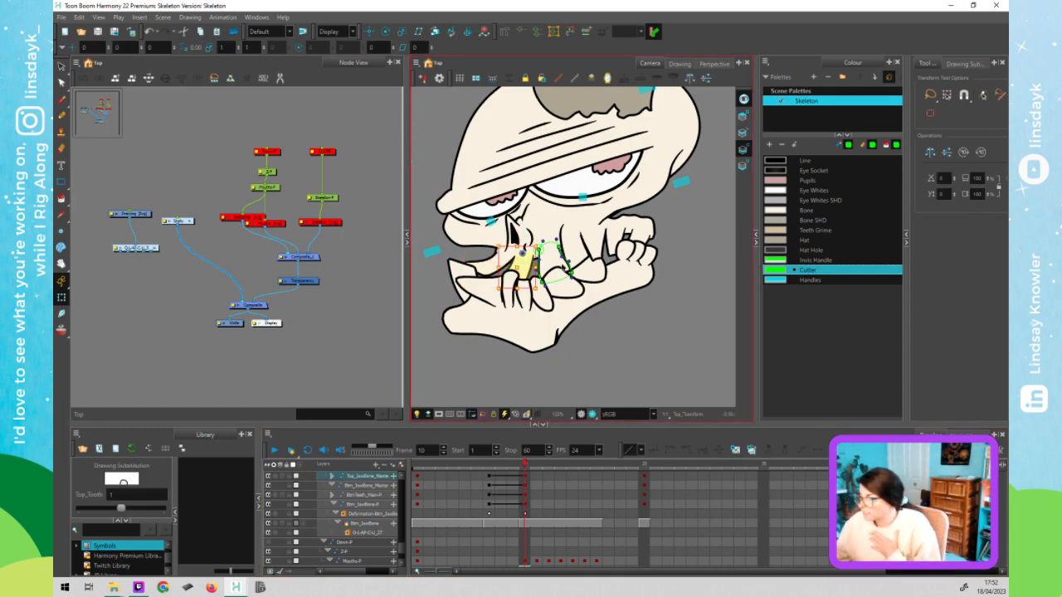
pyautogui.click(566, 275)
pyautogui.click(591, 335)
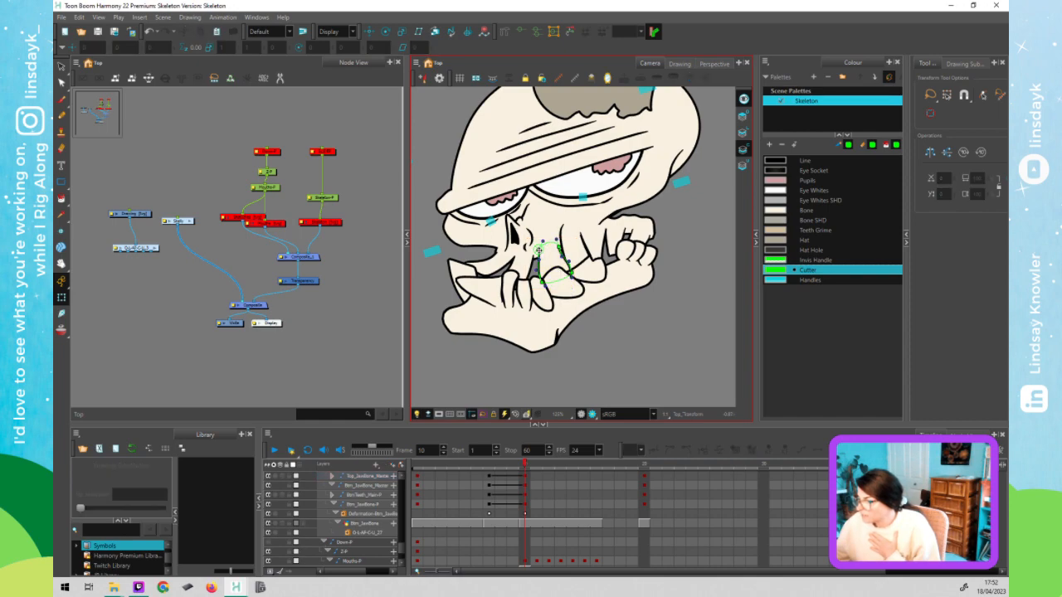
pyautogui.click(542, 252)
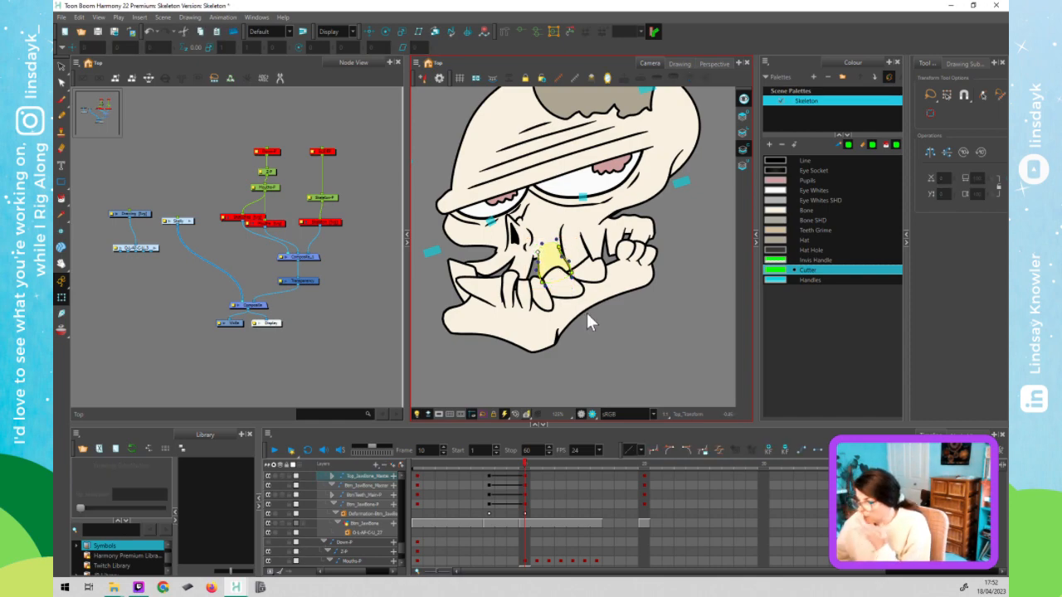
pyautogui.click(613, 341)
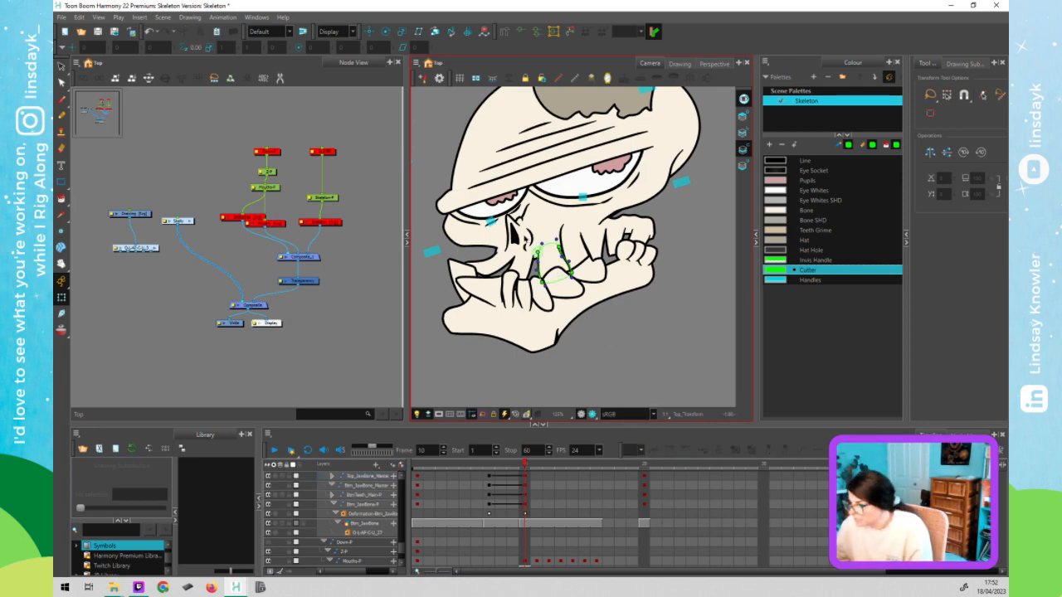
# - Try skewing the nose slightly upward on frame 10 and check the movement from the preceding frames
pyautogui.click(525, 237)
pyautogui.press('b')
pyautogui.press('b')
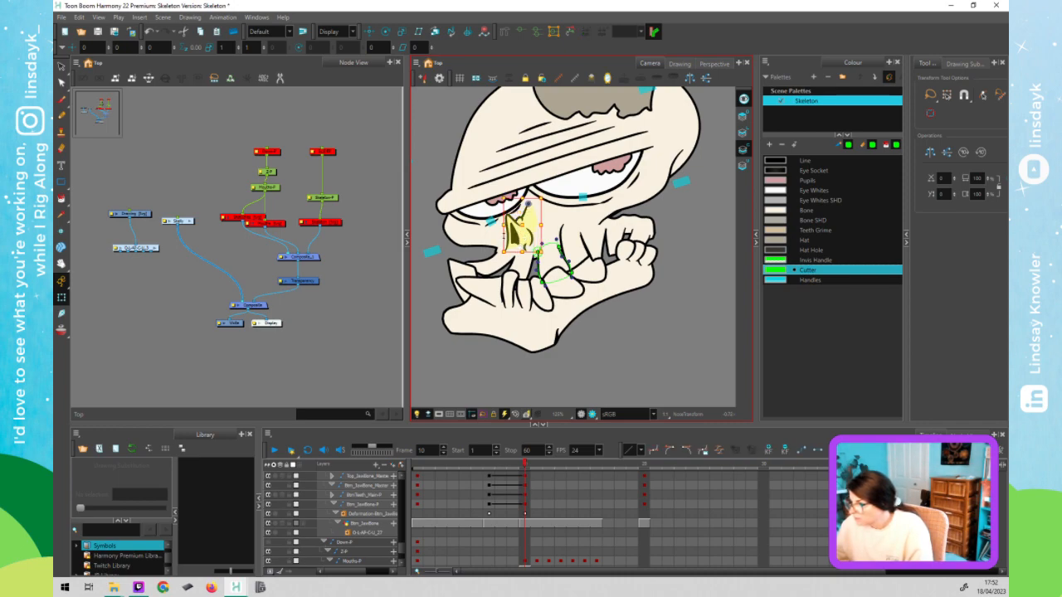
pyautogui.moveTo(502, 237); pyautogui.dragTo(502, 234)
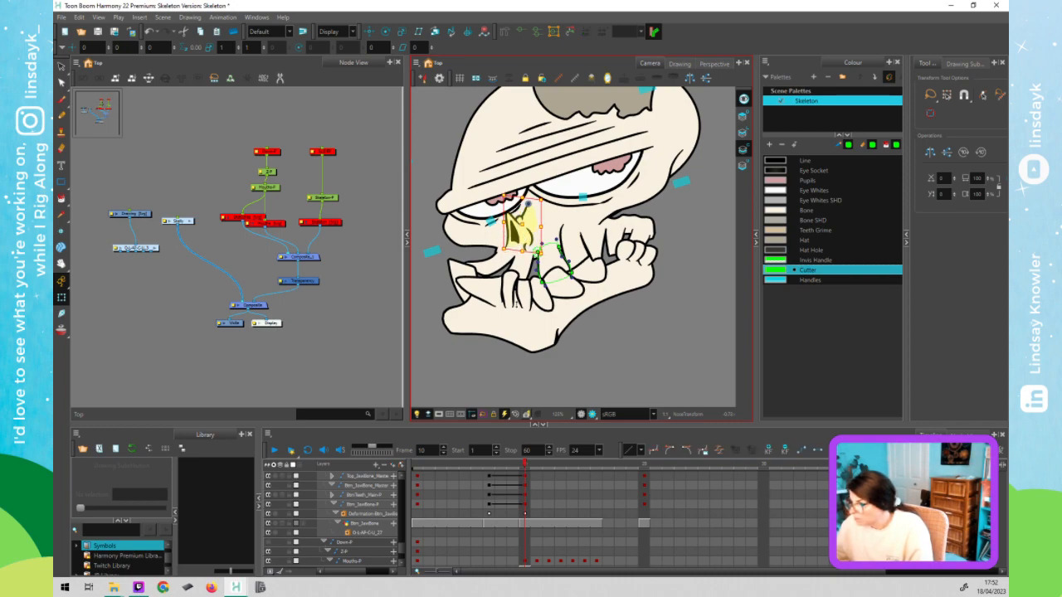
pyautogui.click(506, 466)
pyautogui.moveTo(503, 461); pyautogui.dragTo(528, 462)
pyautogui.click(512, 478)
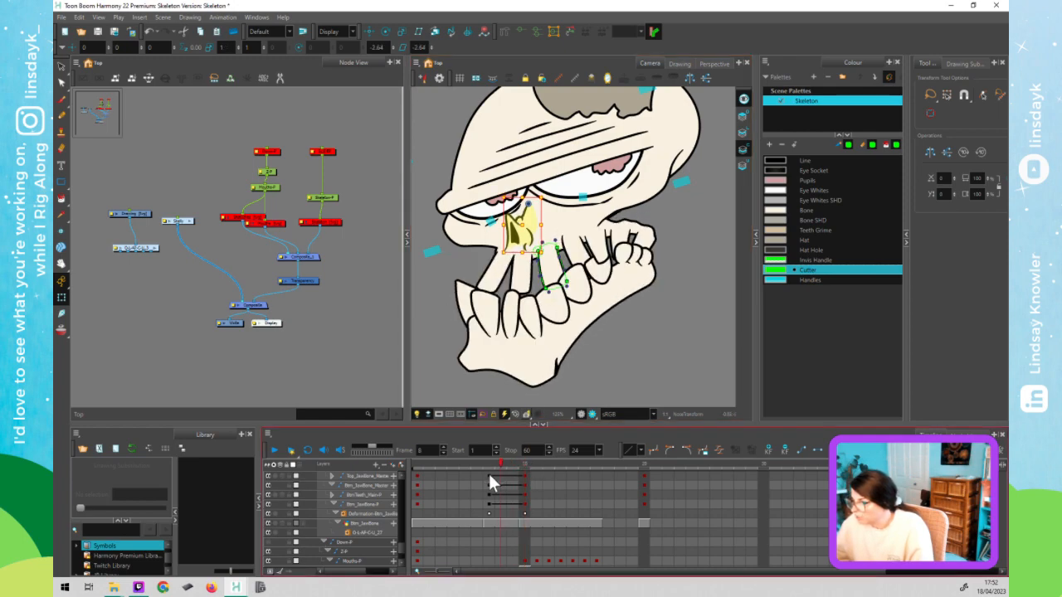
pyautogui.moveTo(525, 474)
pyautogui.mouseDown()
pyautogui.moveTo(491, 480)
pyautogui.moveTo(514, 478)
pyautogui.moveTo(492, 479)
pyautogui.moveTo(531, 494)
pyautogui.moveTo(498, 496)
pyautogui.moveTo(528, 485)
pyautogui.mouseUp()
pyautogui.click(574, 365)
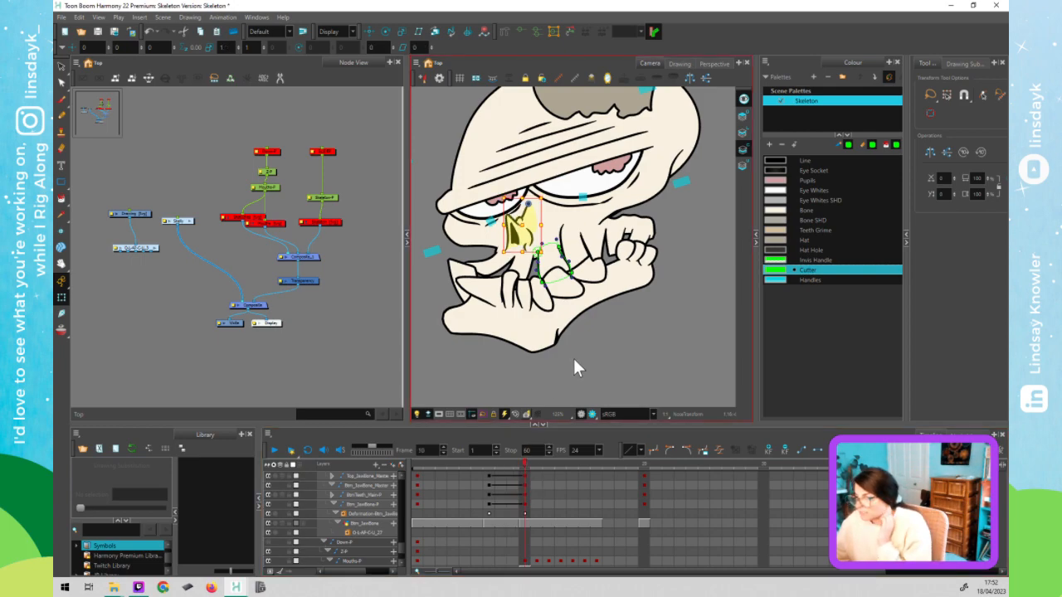
# - Deselect the nose and review the mouth transition between frames 7 and 10, ending on frame 10
pyautogui.click(501, 463)
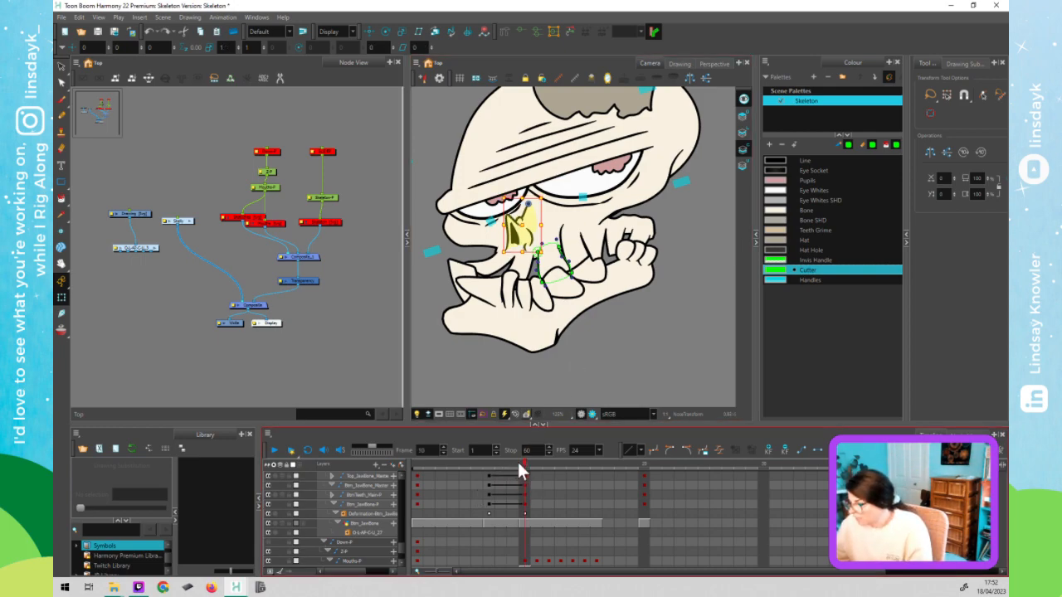
pyautogui.moveTo(501, 465); pyautogui.dragTo(524, 467)
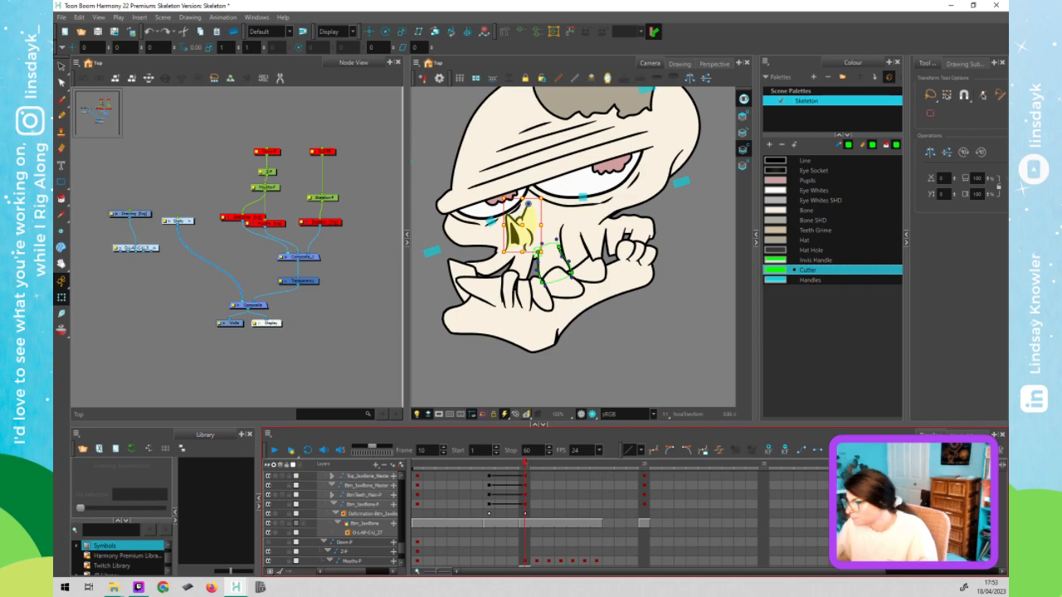
pyautogui.click(572, 391)
pyautogui.click(604, 334)
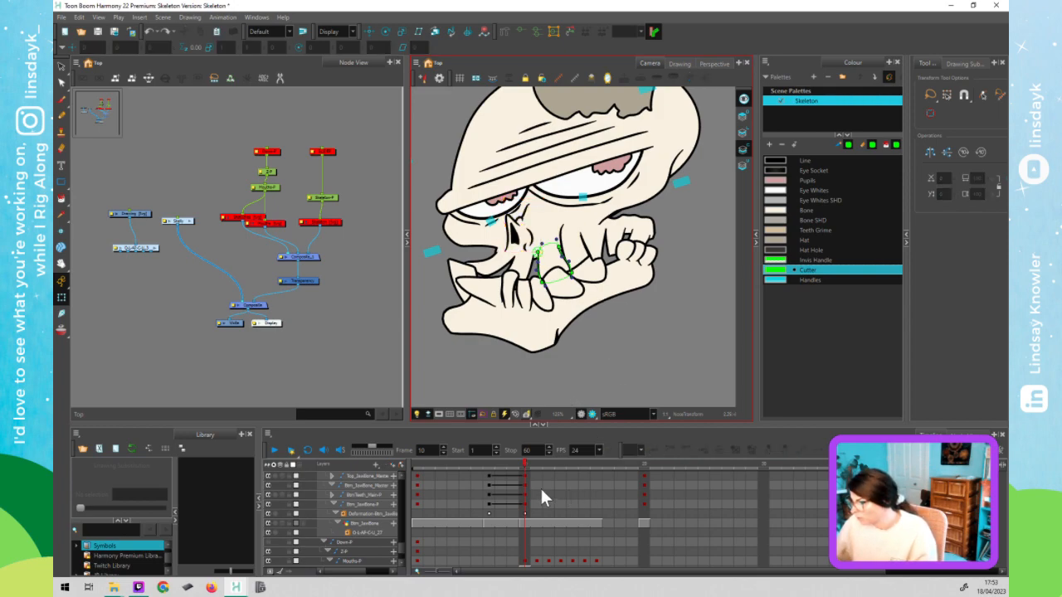
pyautogui.moveTo(518, 462); pyautogui.dragTo(491, 478)
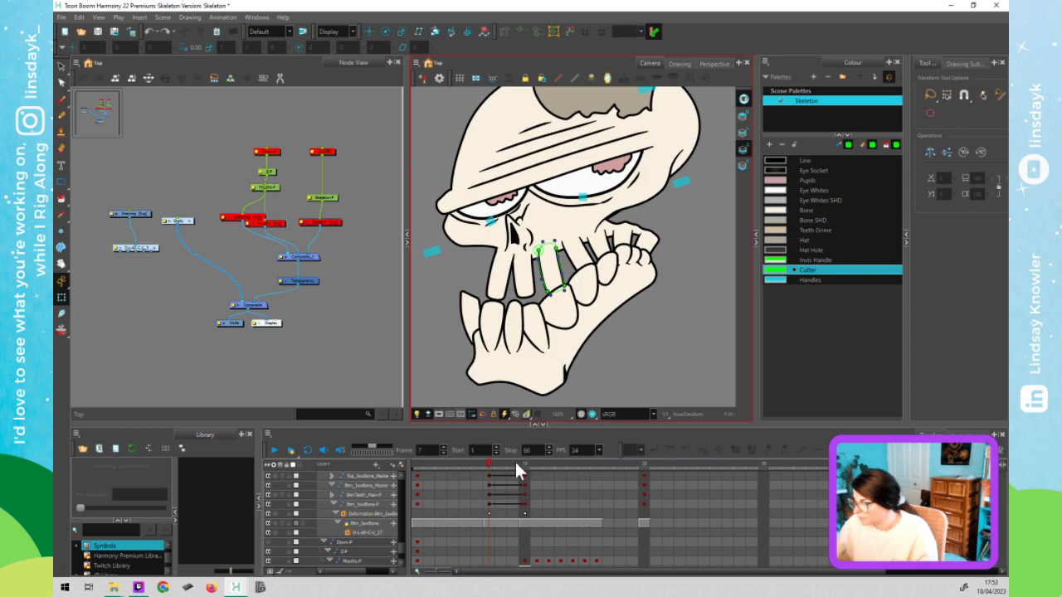
pyautogui.click(516, 471)
pyautogui.click(525, 469)
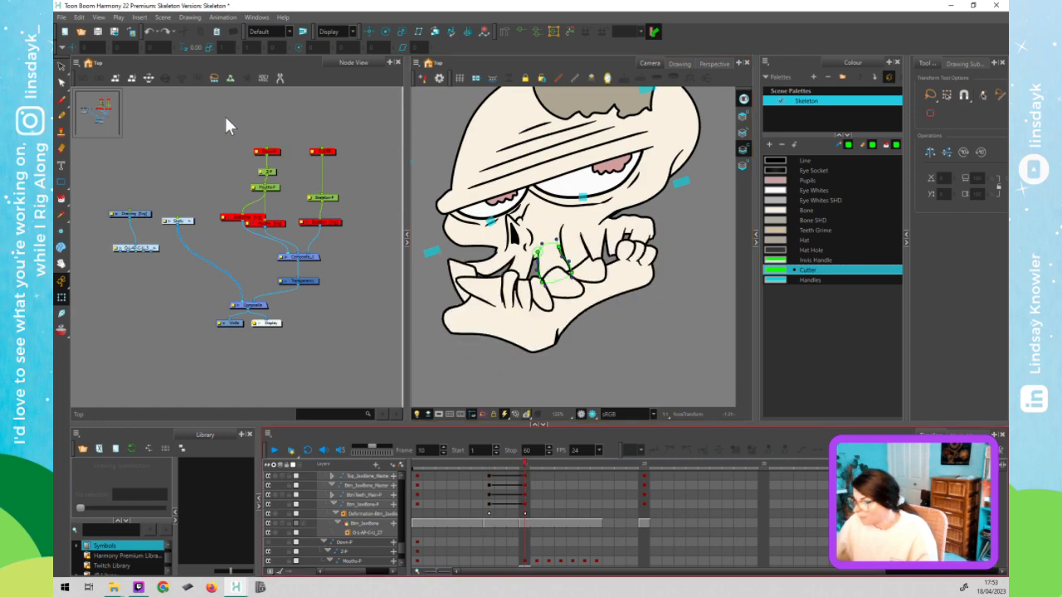
# - Enable the mouth reference sketch and show it semi-transparent over the skeleton's mouth on frame 10
pyautogui.click(277, 226)
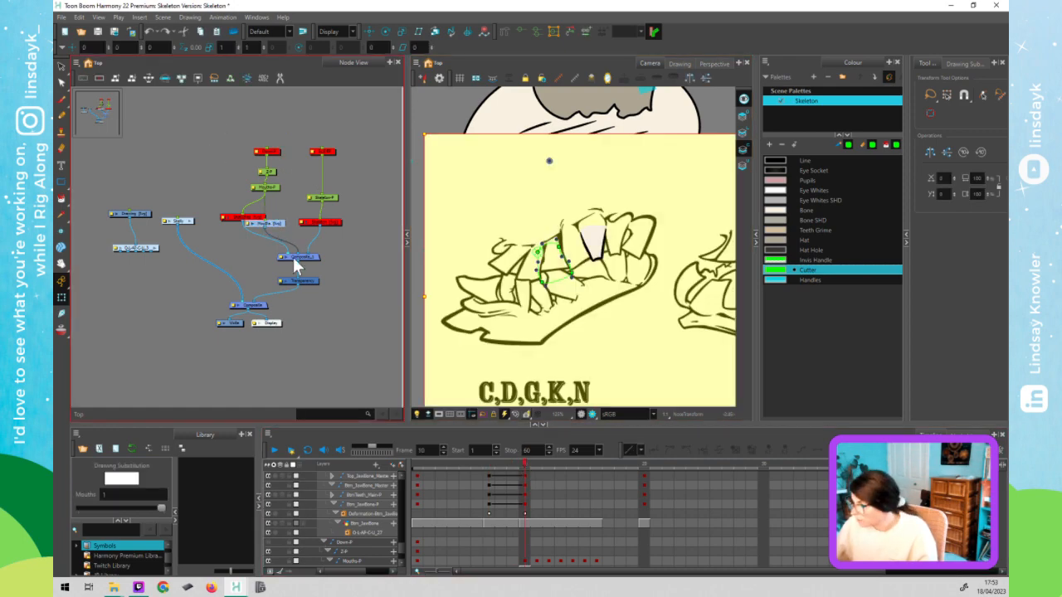
pyautogui.click(344, 291)
pyautogui.click(640, 335)
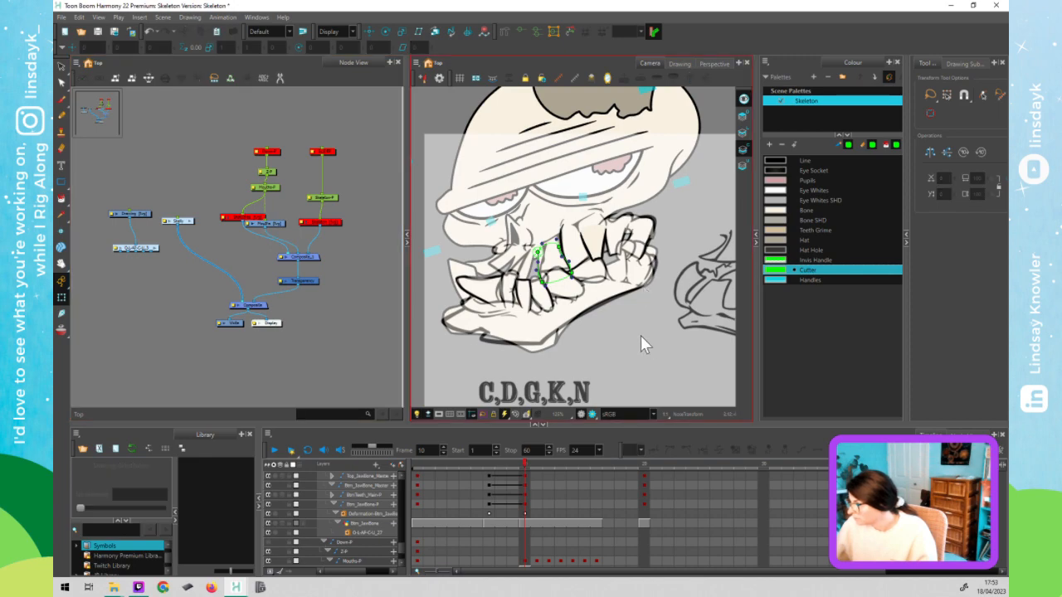
# - Raise both root corners of the foremost upper back tooth's deformer to match the reference sketch
pyautogui.click(594, 239)
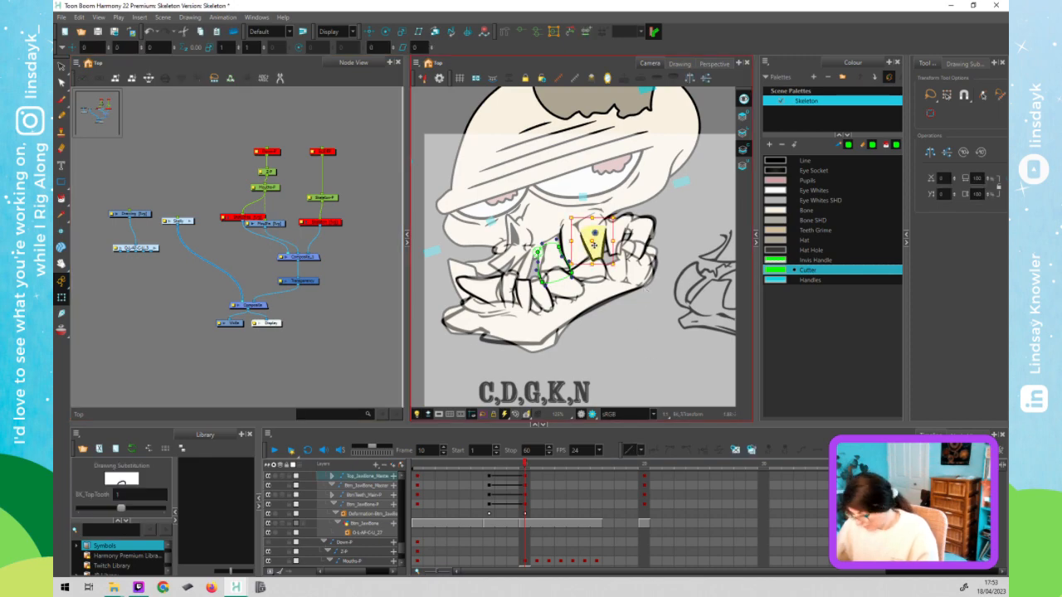
pyautogui.scroll(3, 601, 222)
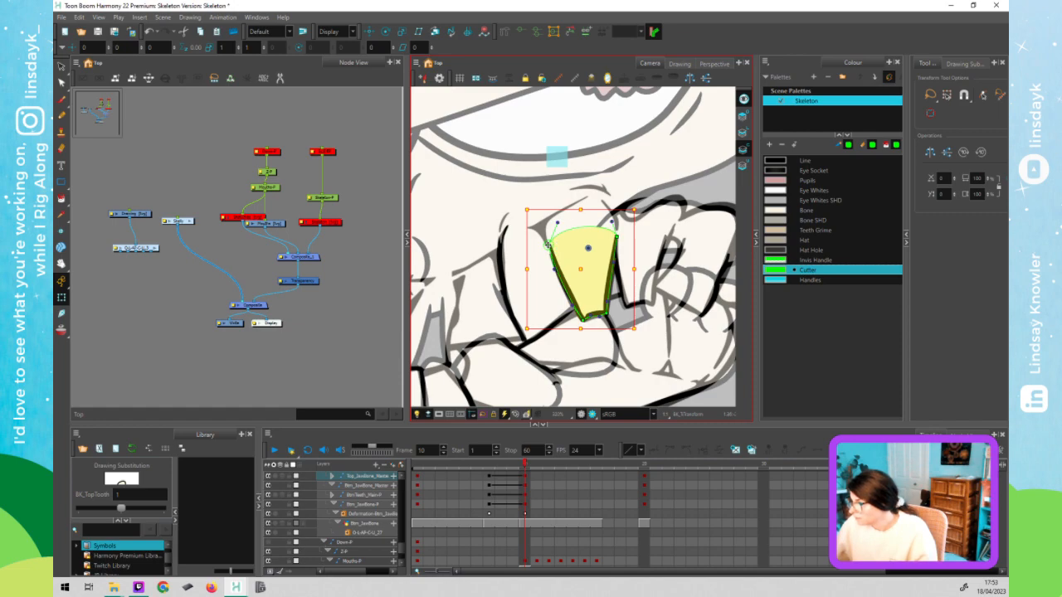
pyautogui.moveTo(547, 246); pyautogui.dragTo(544, 222)
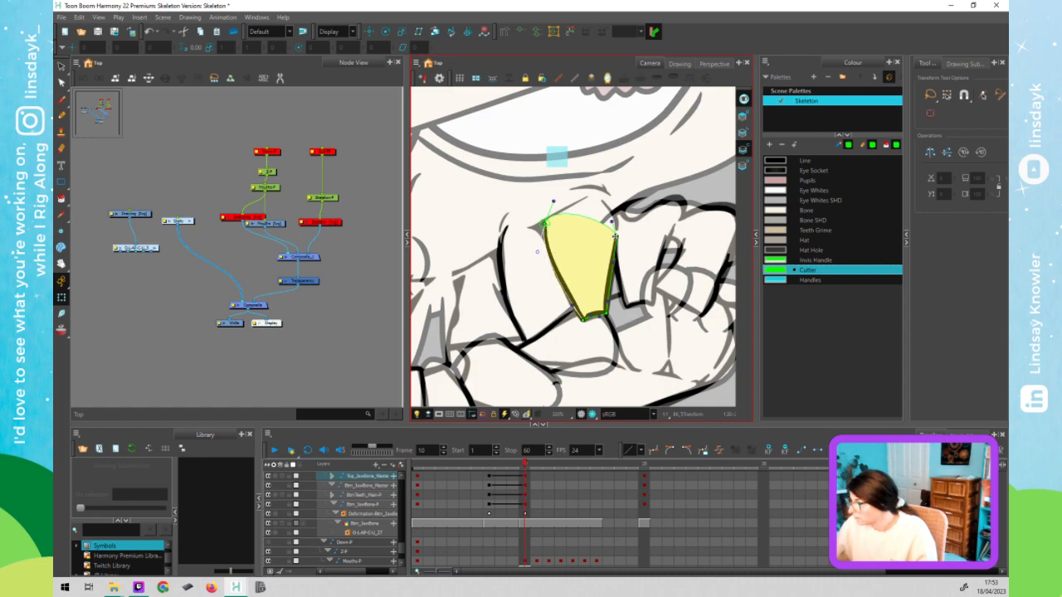
pyautogui.moveTo(615, 236); pyautogui.dragTo(613, 211)
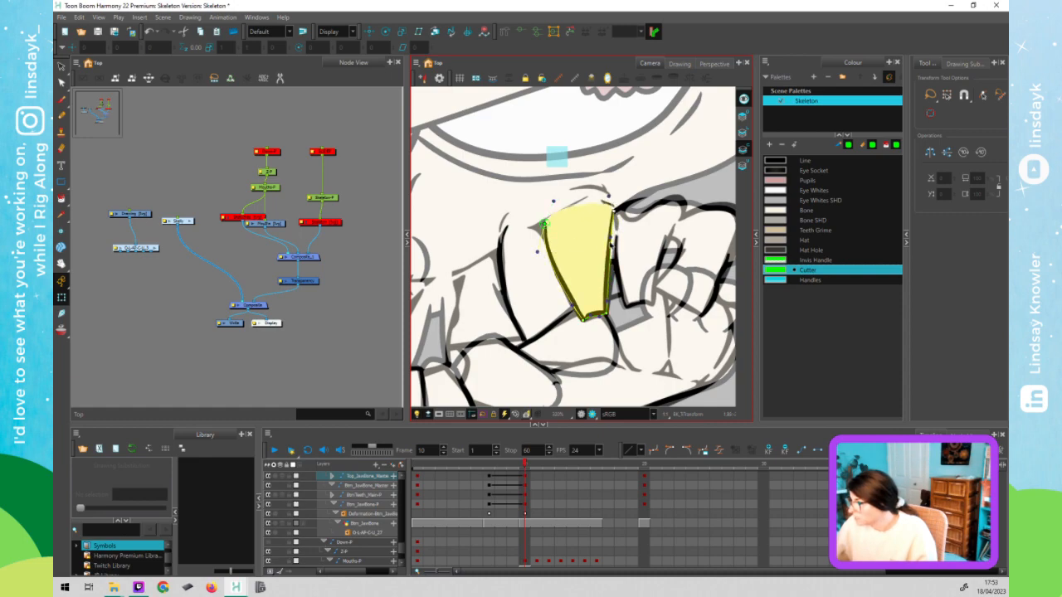
# - Reshape the root of the second upper back tooth by moving its upper deformer corners to the sketched gum line
pyautogui.click(637, 278)
pyautogui.click(638, 262)
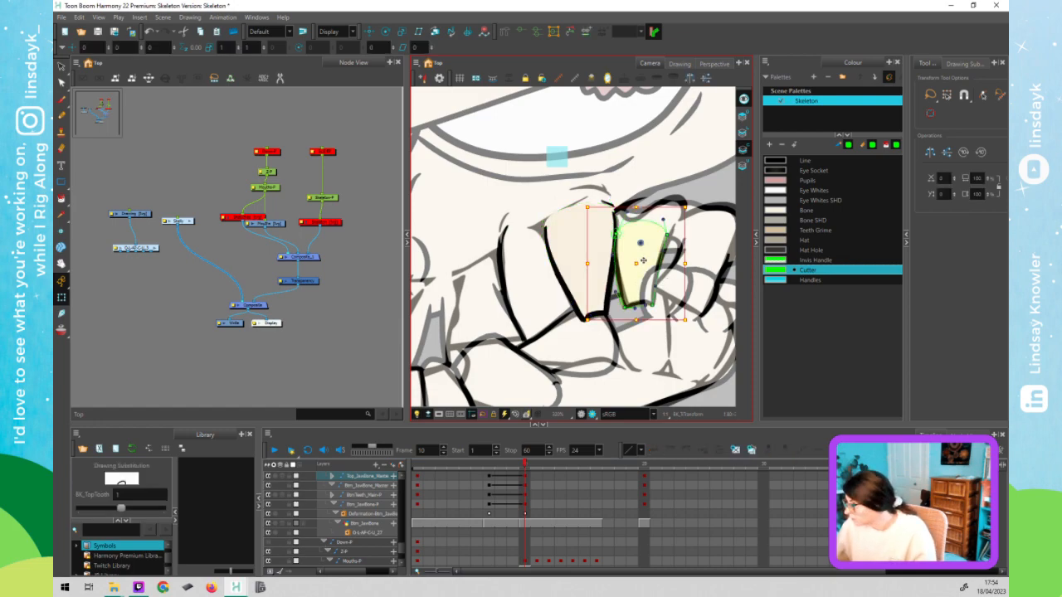
pyautogui.moveTo(668, 233); pyautogui.dragTo(672, 225)
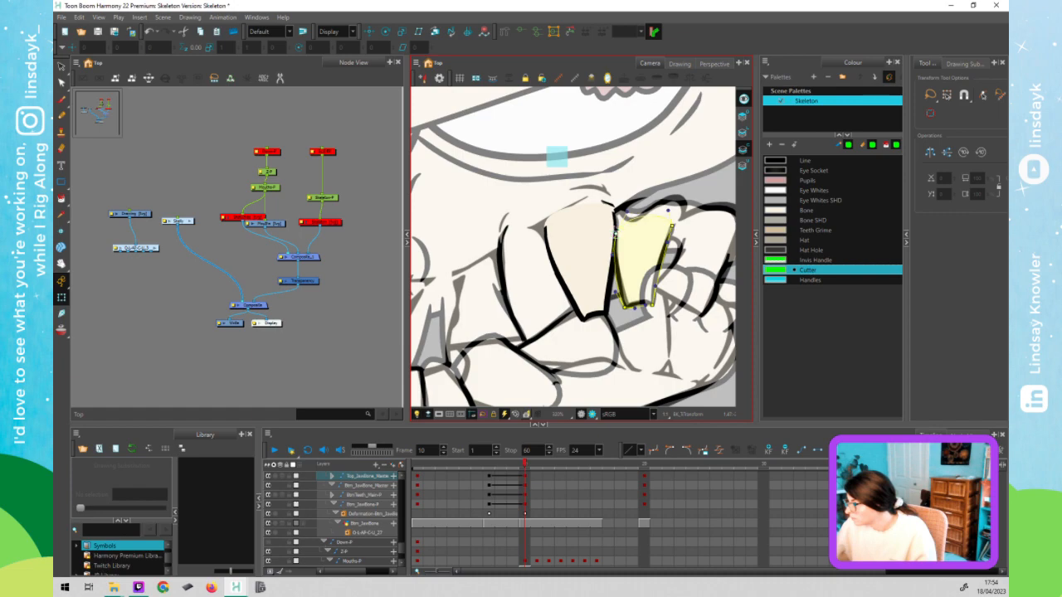
pyautogui.moveTo(615, 234); pyautogui.dragTo(564, 212)
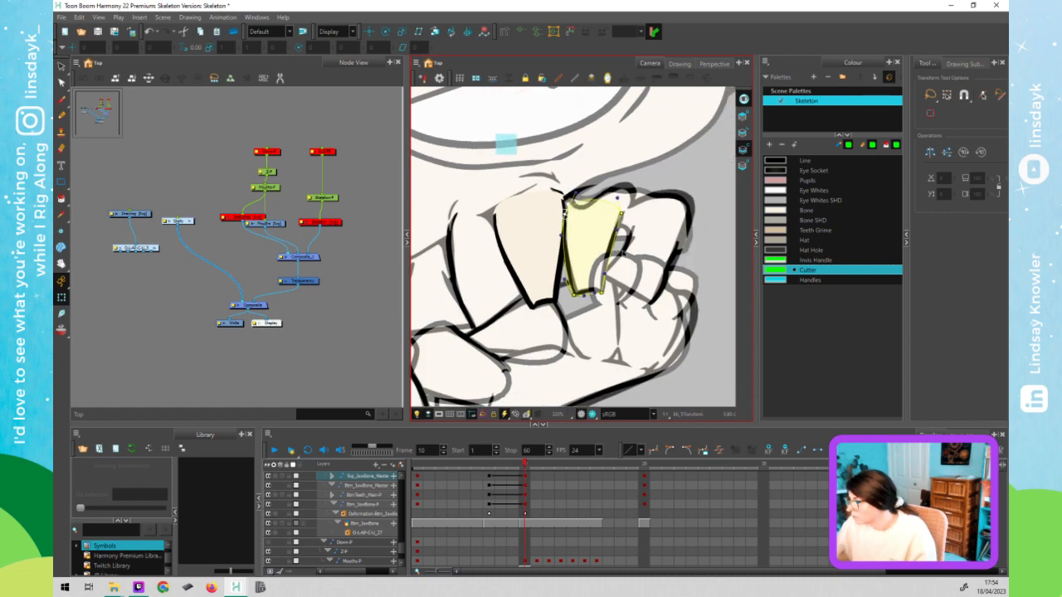
pyautogui.scroll(-3, 564, 213)
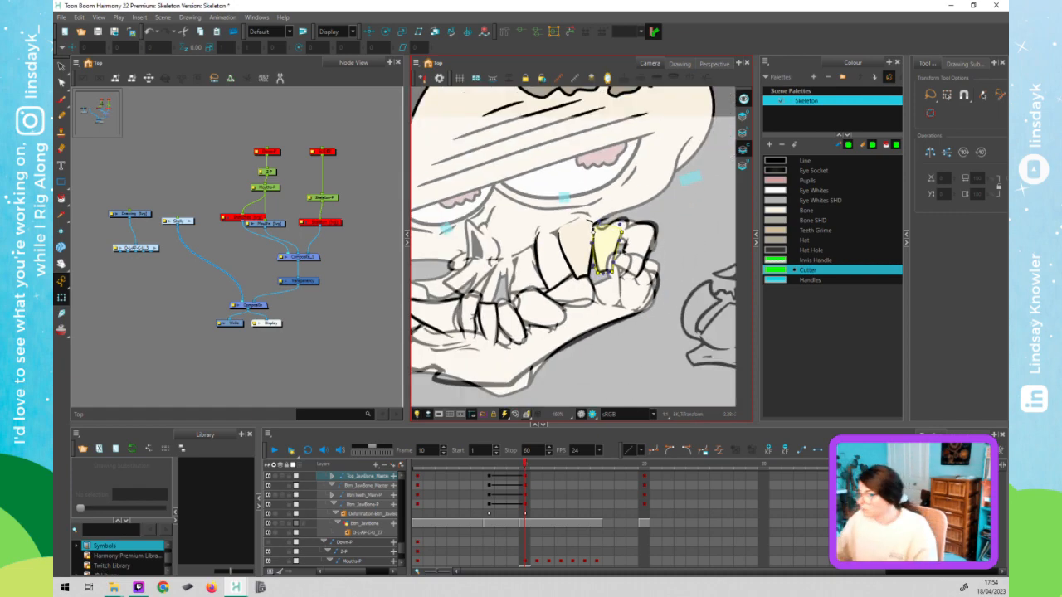
pyautogui.click(635, 337)
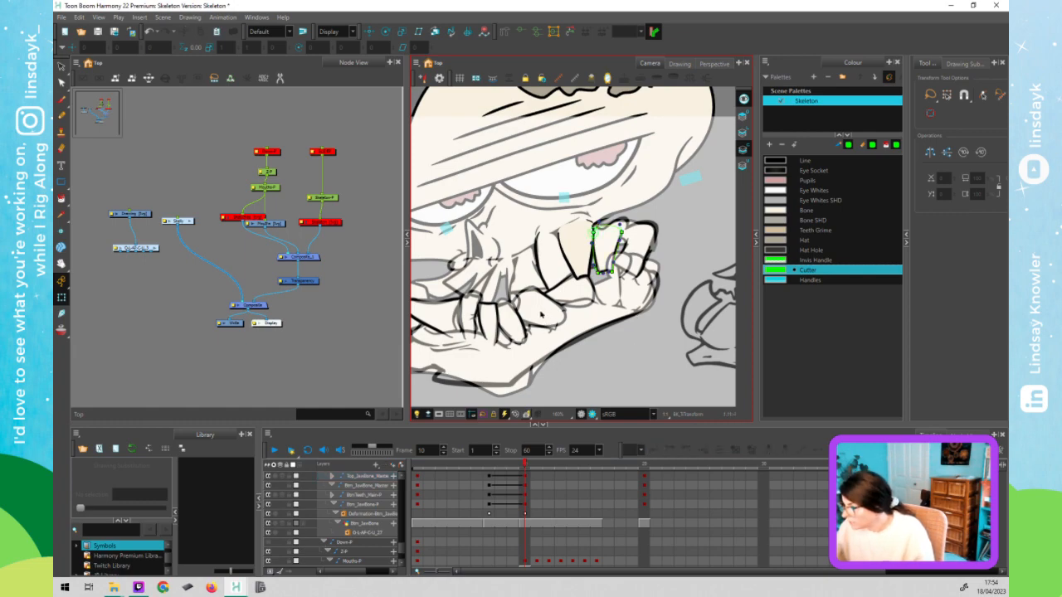
# - Move the lower back teeth into their sketched positions at the rear of the lower jaw
pyautogui.click(612, 296)
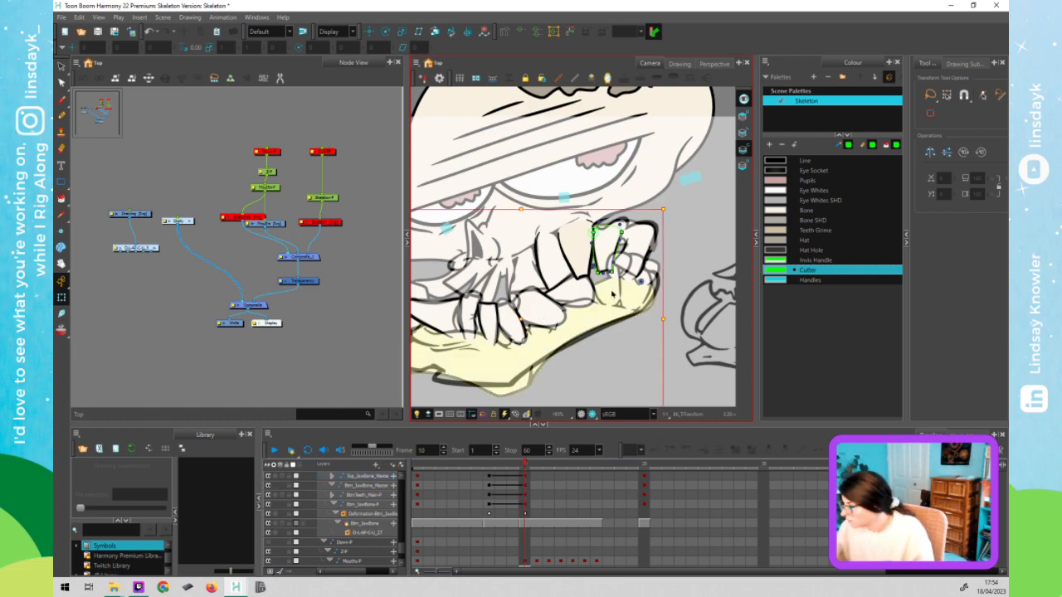
pyautogui.click(615, 282)
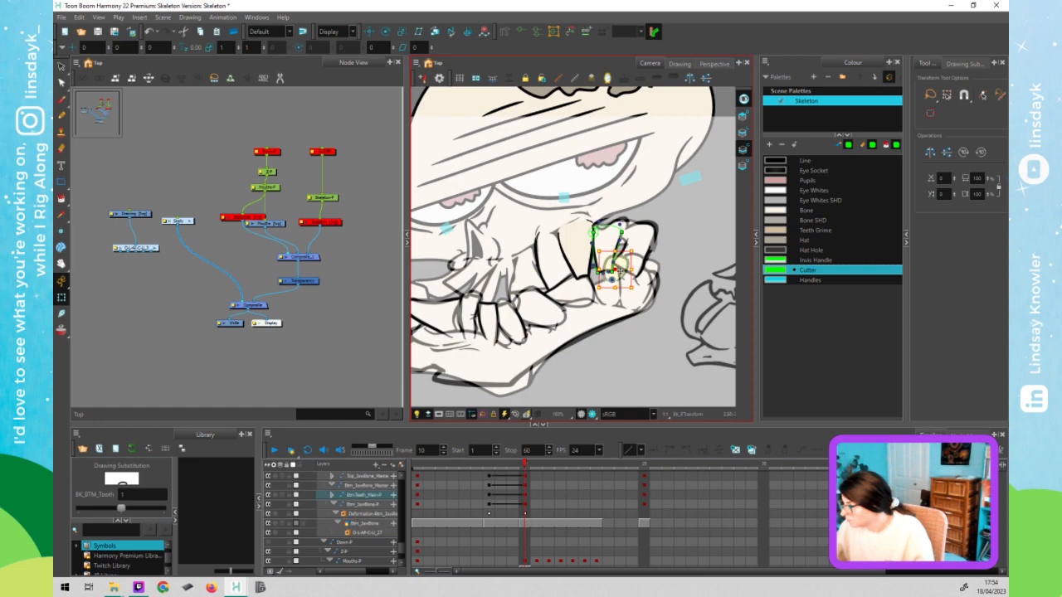
pyautogui.moveTo(615, 284); pyautogui.dragTo(651, 284)
pyautogui.click(656, 267)
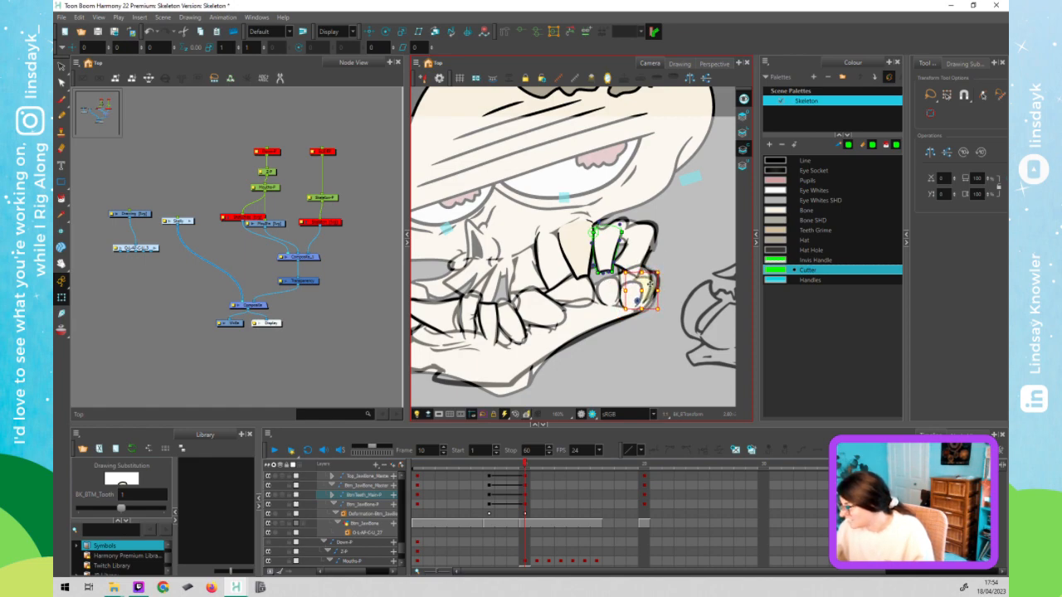
# - Reshape the rearmost lower tooth's deformer outward so its outer edge follows the sketched outline
pyautogui.click(640, 288)
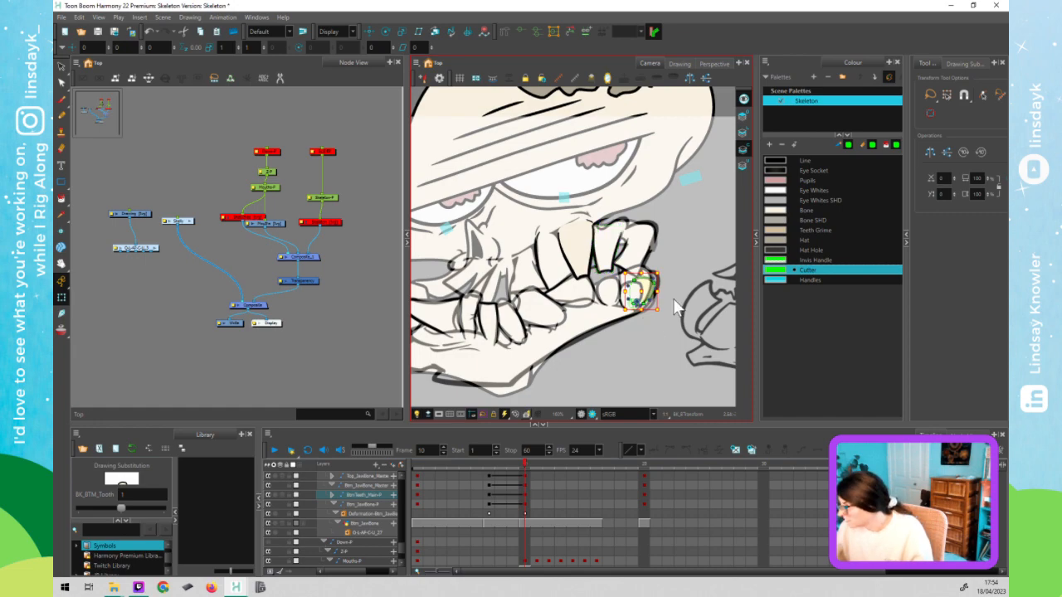
pyautogui.scroll(6, 670, 303)
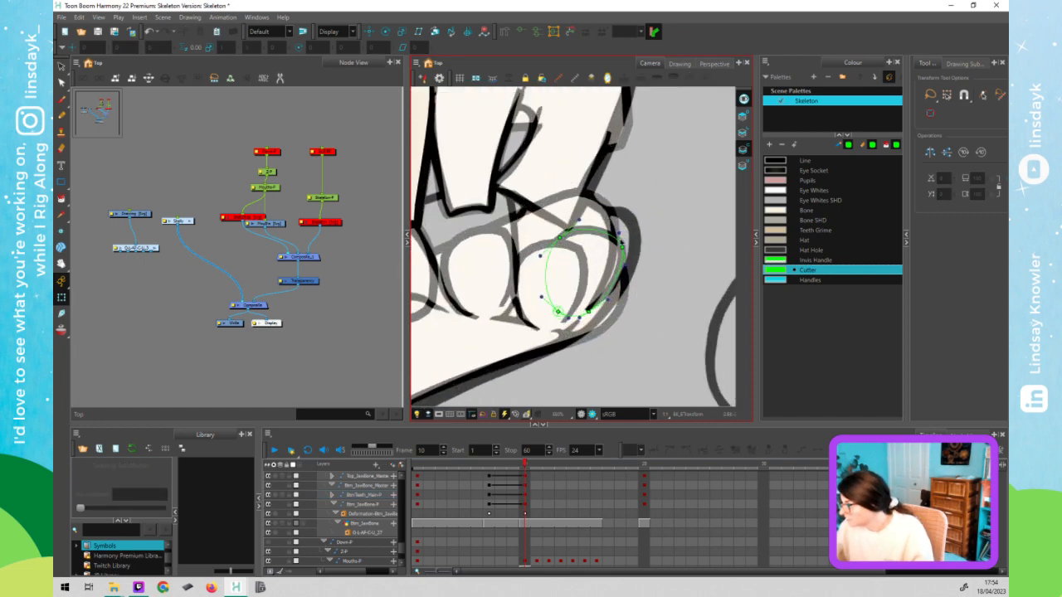
pyautogui.click(631, 229)
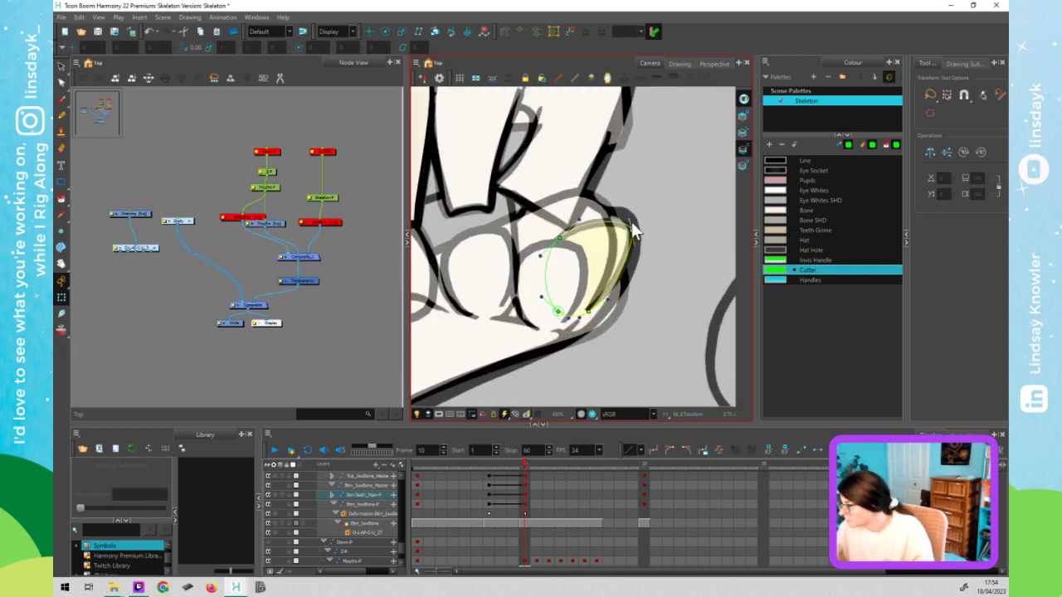
pyautogui.moveTo(592, 312); pyautogui.dragTo(621, 306)
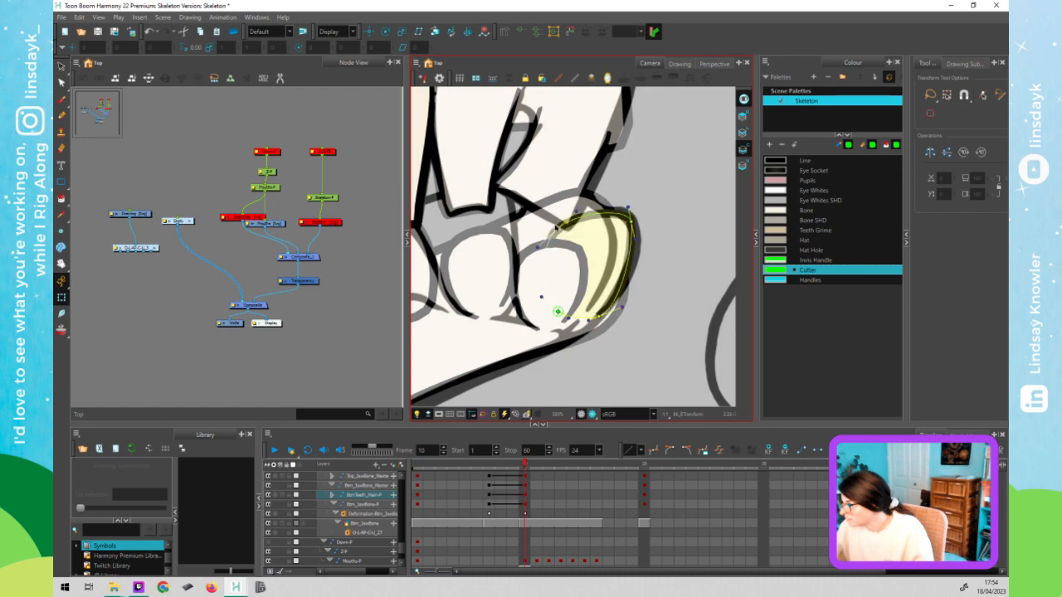
# - Enlarge the second-to-last lower tooth with its deformer points so its crown and sides follow the sketch
pyautogui.click(555, 265)
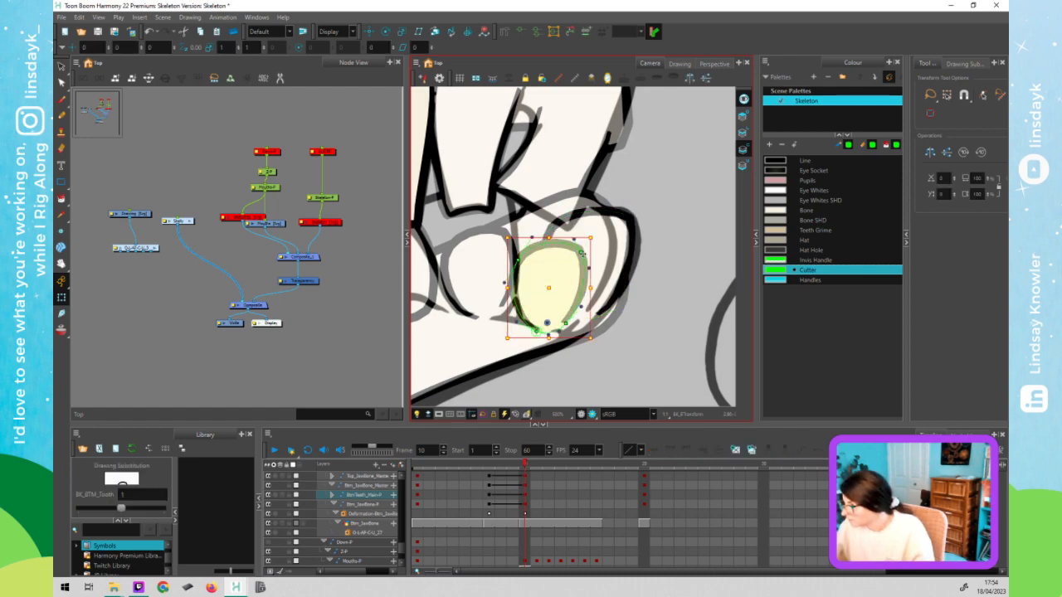
pyautogui.moveTo(582, 253); pyautogui.dragTo(590, 195)
pyautogui.moveTo(567, 322); pyautogui.dragTo(616, 284)
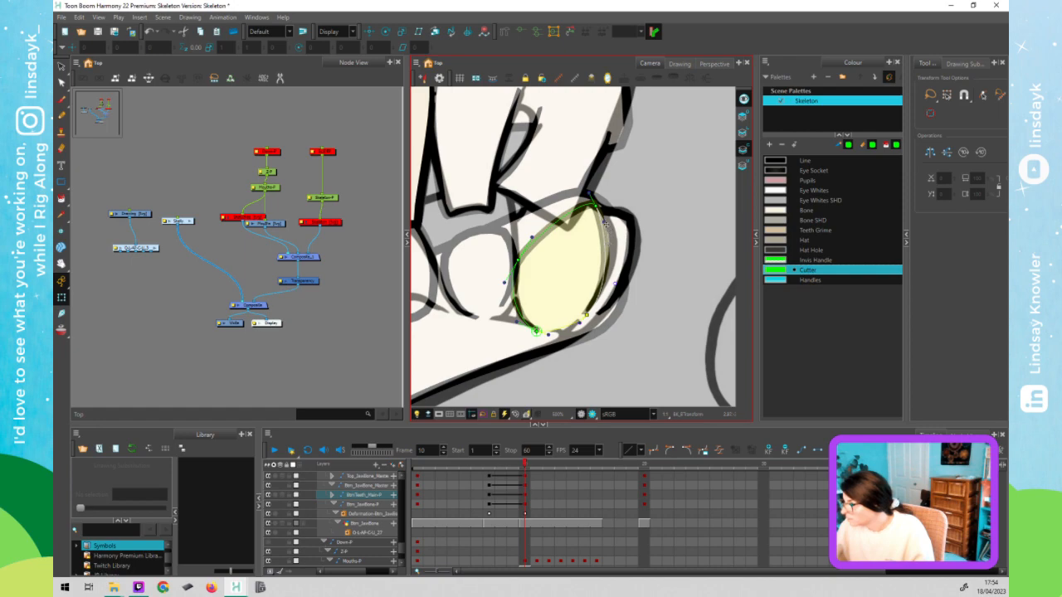
pyautogui.moveTo(614, 224); pyautogui.dragTo(623, 221)
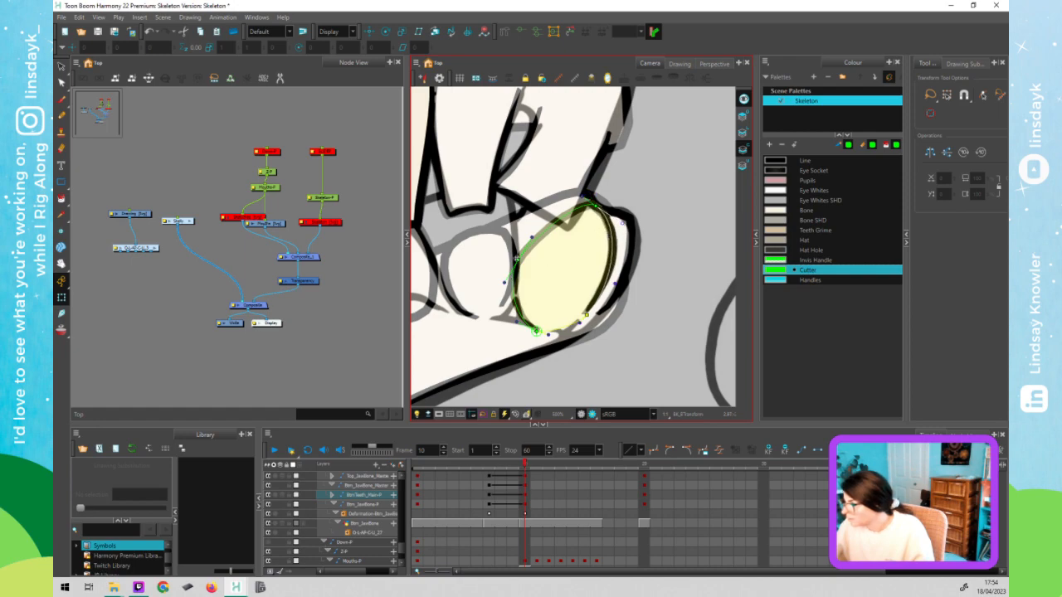
pyautogui.moveTo(519, 262); pyautogui.dragTo(512, 222)
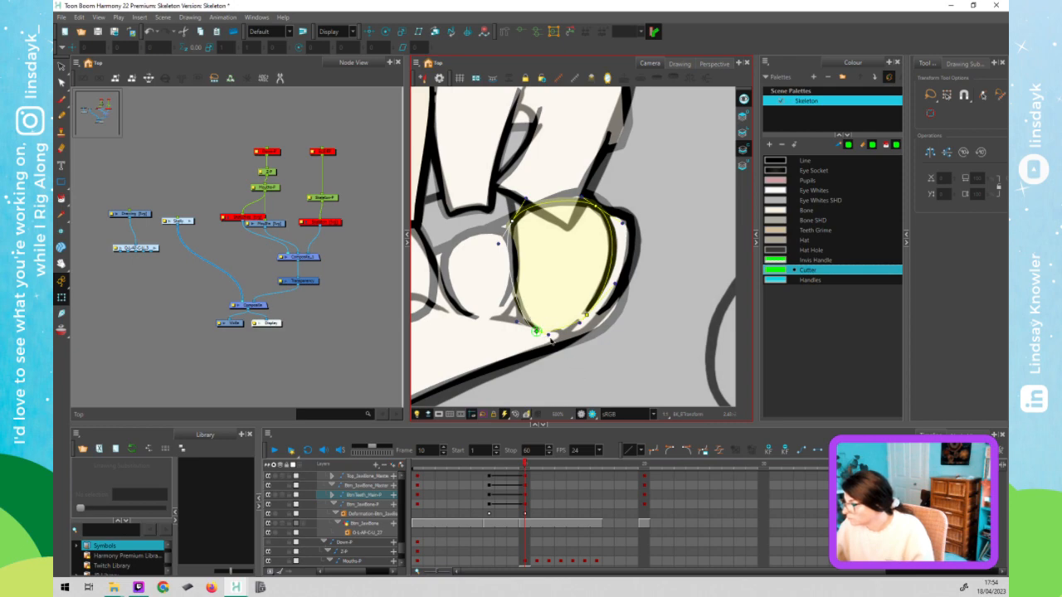
# - Widen and raise the third-to-last lower tooth's crown with its deformer, and refine the neighbouring tooth's upper front corner
pyautogui.click(477, 306)
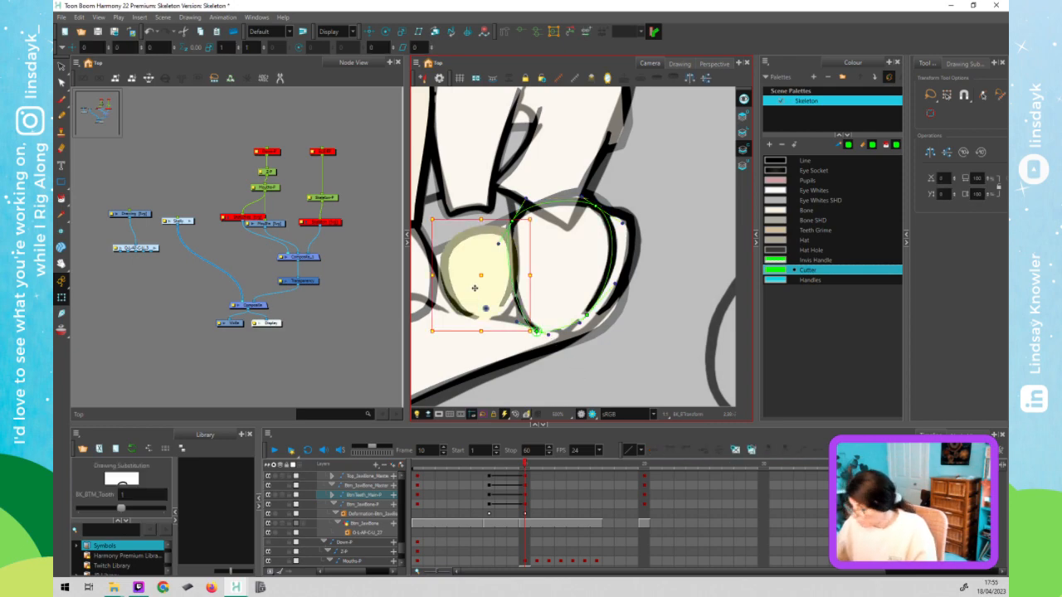
pyautogui.click(526, 375)
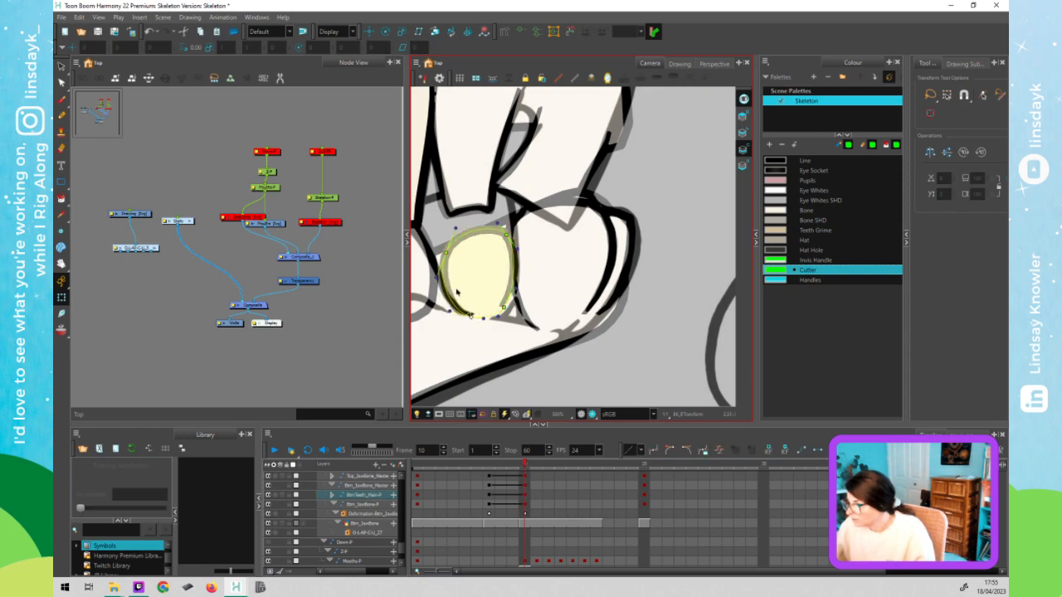
pyautogui.click(448, 248)
pyautogui.moveTo(448, 249)
pyautogui.mouseDown()
pyautogui.moveTo(433, 247)
pyautogui.moveTo(412, 217)
pyautogui.mouseUp()
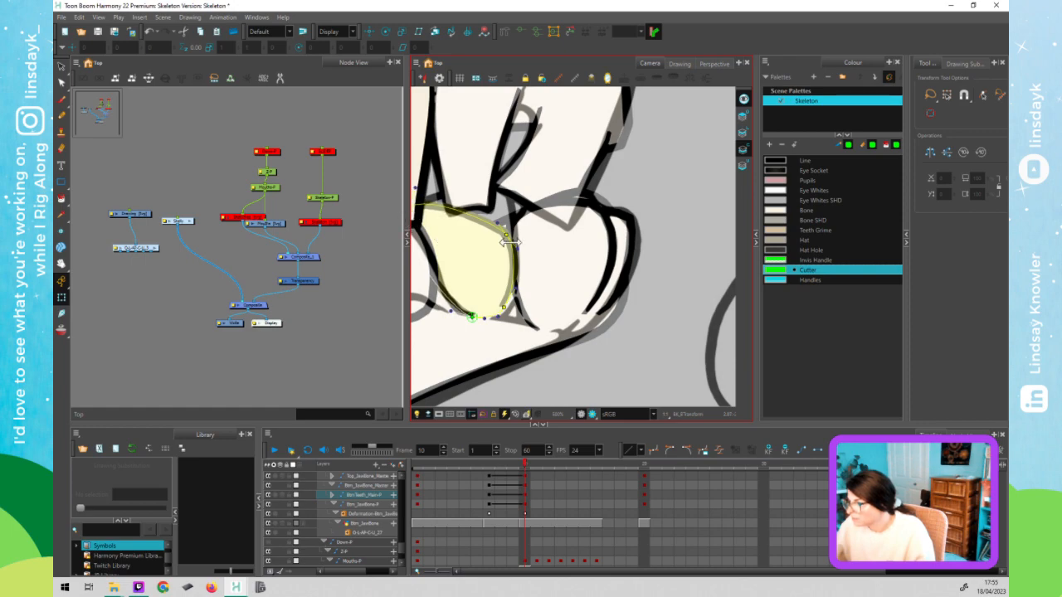
pyautogui.moveTo(510, 214); pyautogui.dragTo(508, 192)
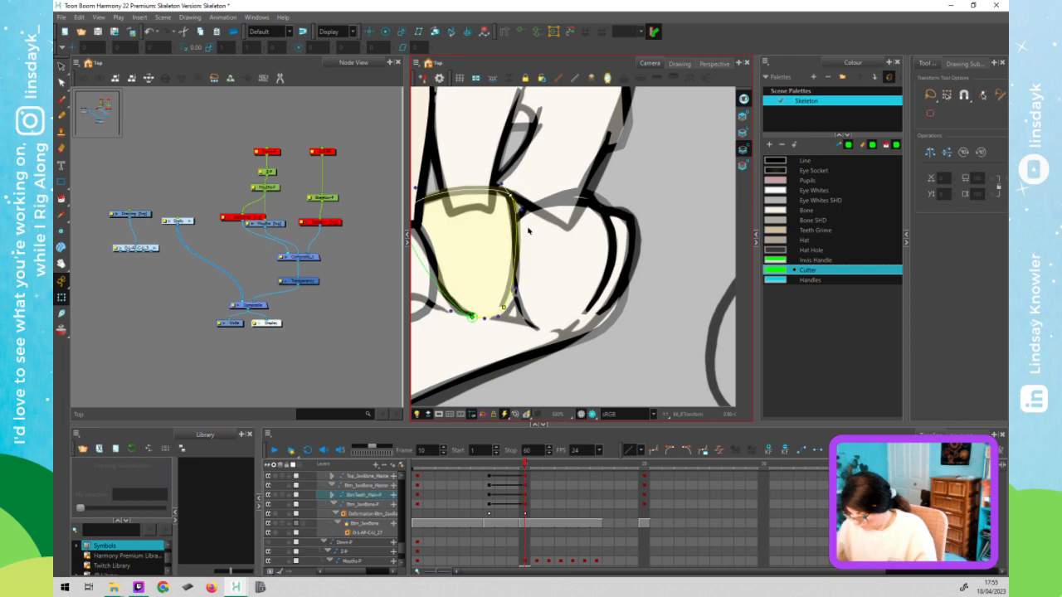
pyautogui.click(514, 220)
pyautogui.moveTo(511, 220); pyautogui.dragTo(508, 215)
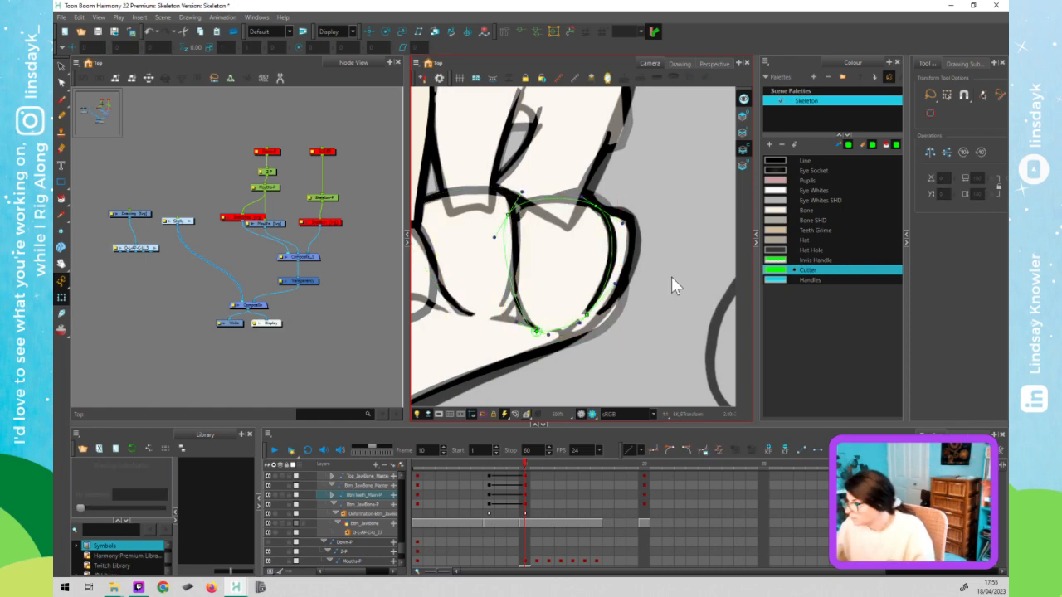
# - Bring the two rearmost upper teeth in front of the lower back teeth
pyautogui.scroll(-4, 671, 285)
pyautogui.click(613, 232)
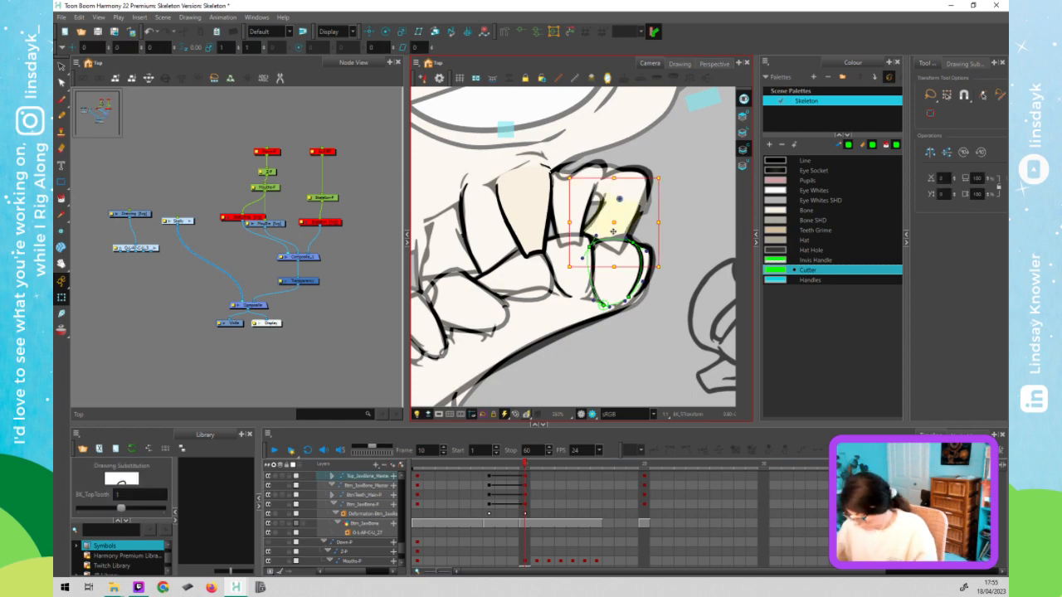
pyautogui.hotkey('alt', 'Down')
pyautogui.click(654, 347)
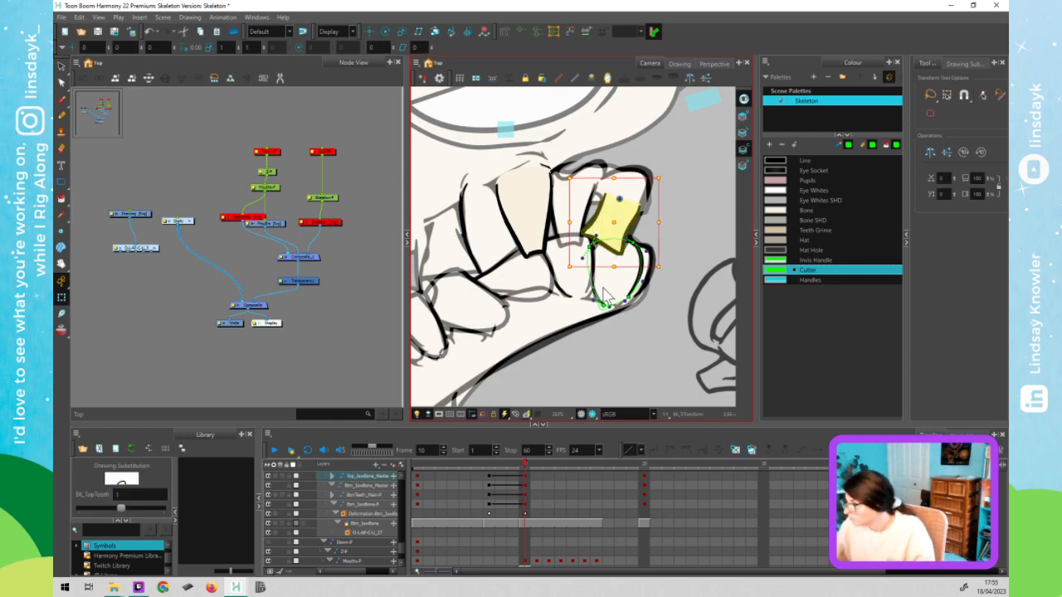
pyautogui.click(573, 207)
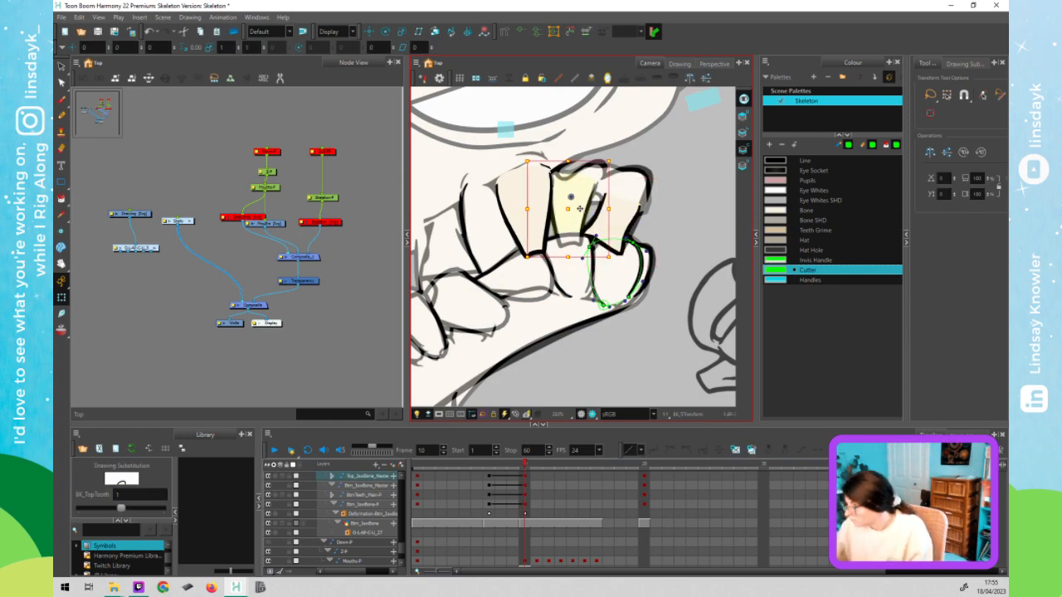
pyautogui.click(602, 363)
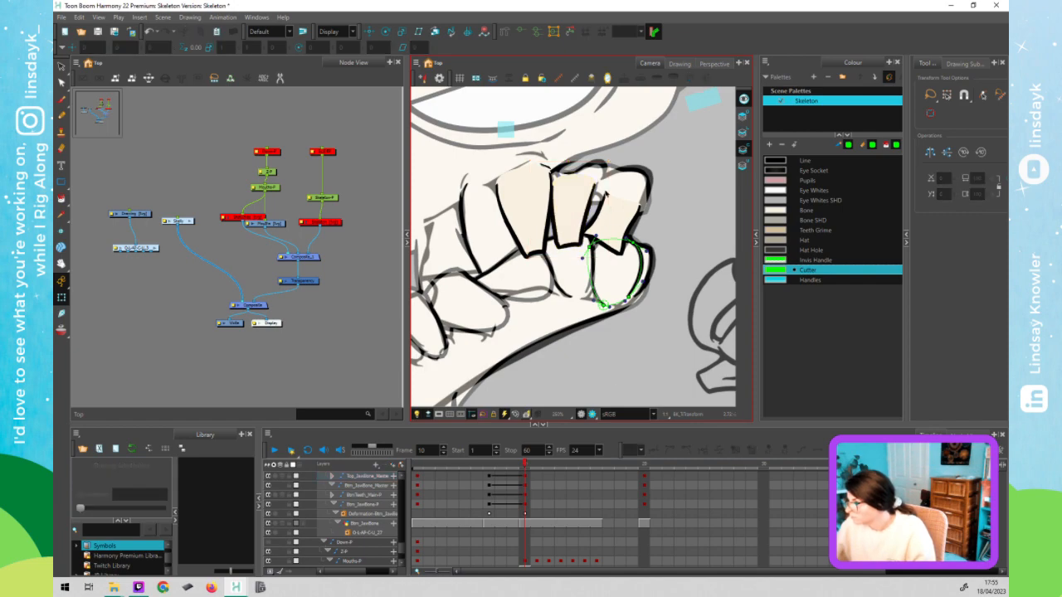
# - Reshape the middle lower tooth with its deformer, widening its upper front corner and flattening the crown to follow the sketch
pyautogui.scroll(-4, 582, 370)
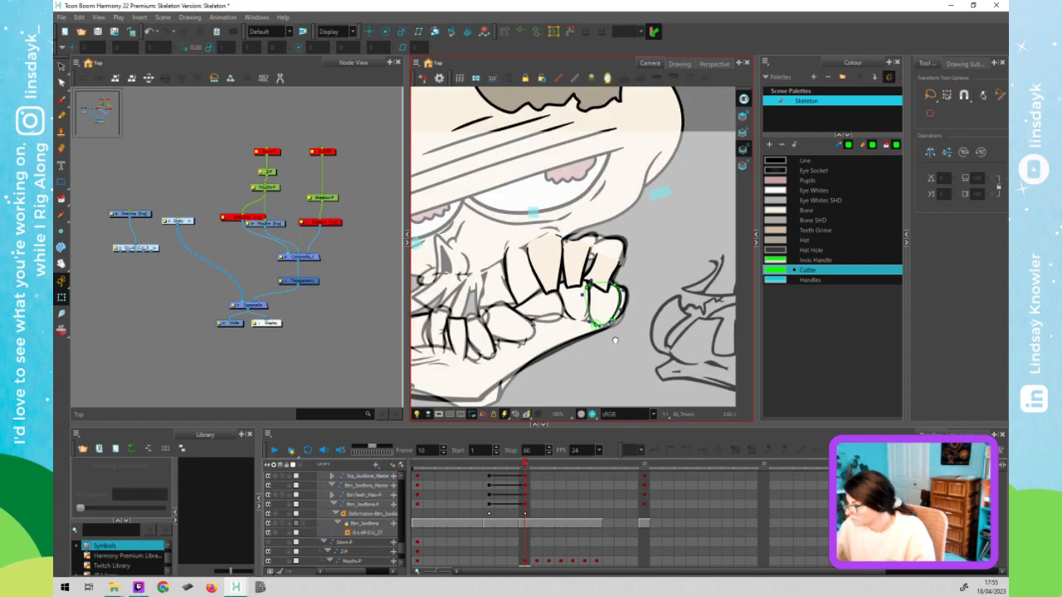
pyautogui.moveTo(614, 360); pyautogui.dragTo(648, 353)
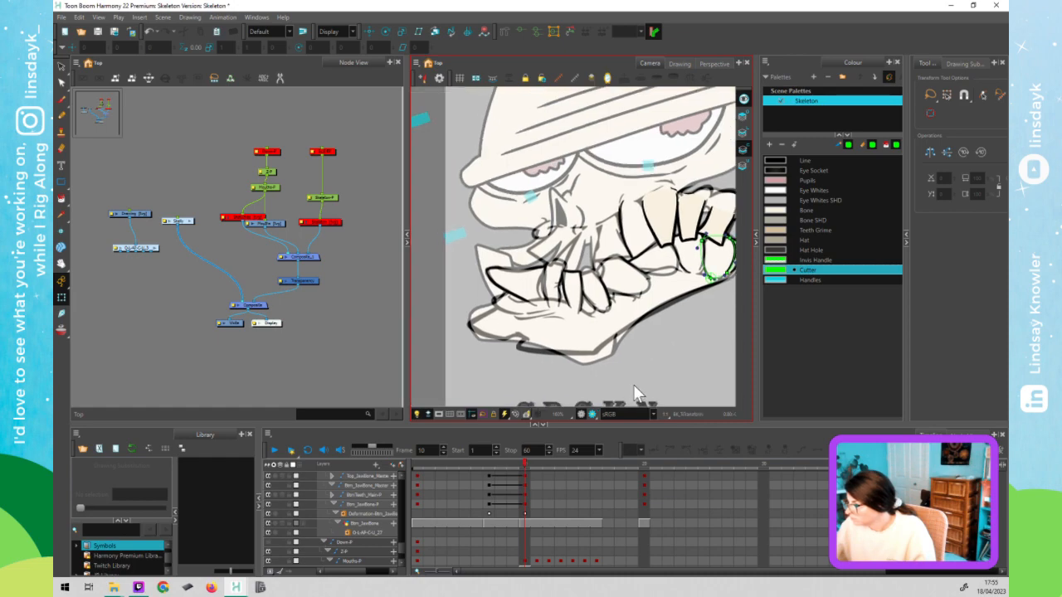
pyautogui.click(603, 297)
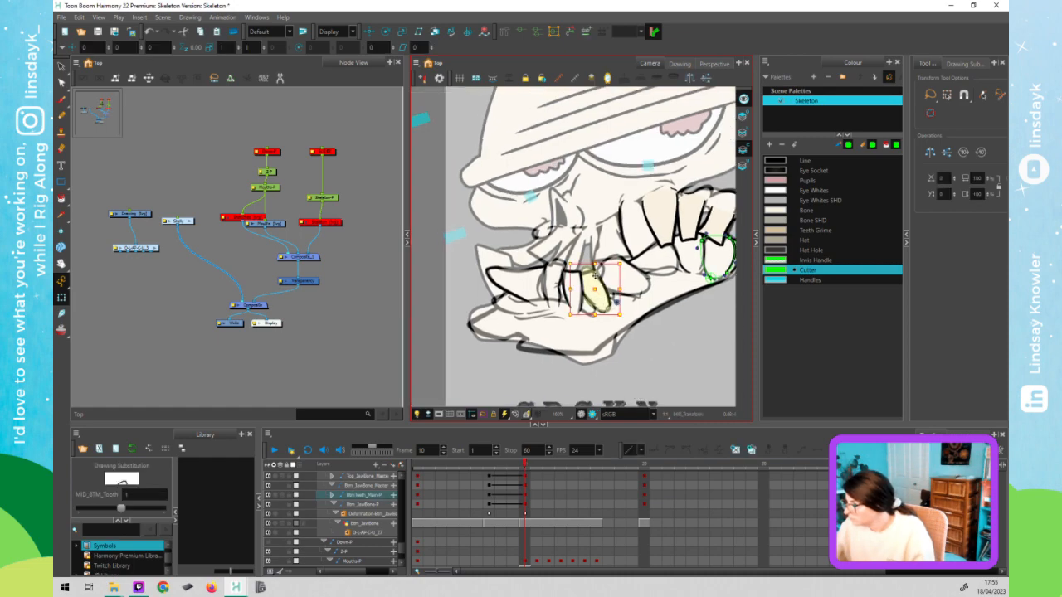
pyautogui.scroll(3, 592, 286)
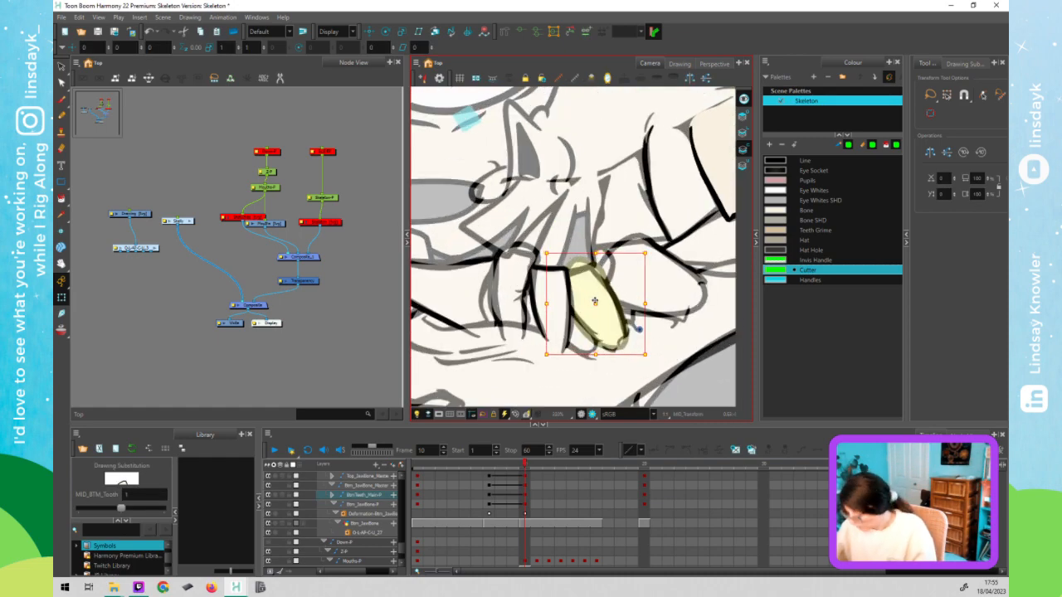
pyautogui.press(',')
pyautogui.press('.')
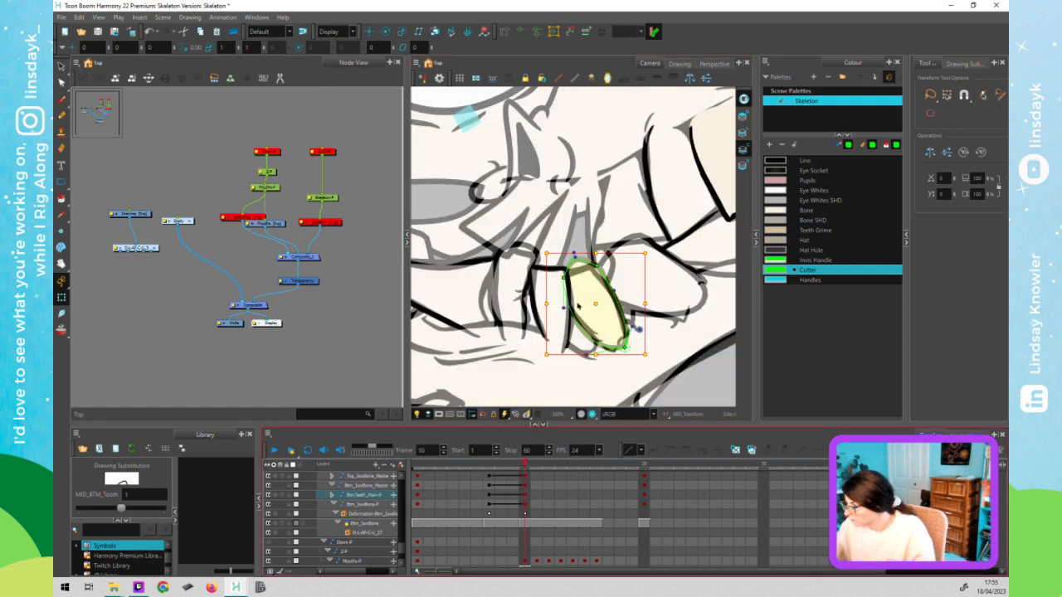
pyautogui.press('Escape')
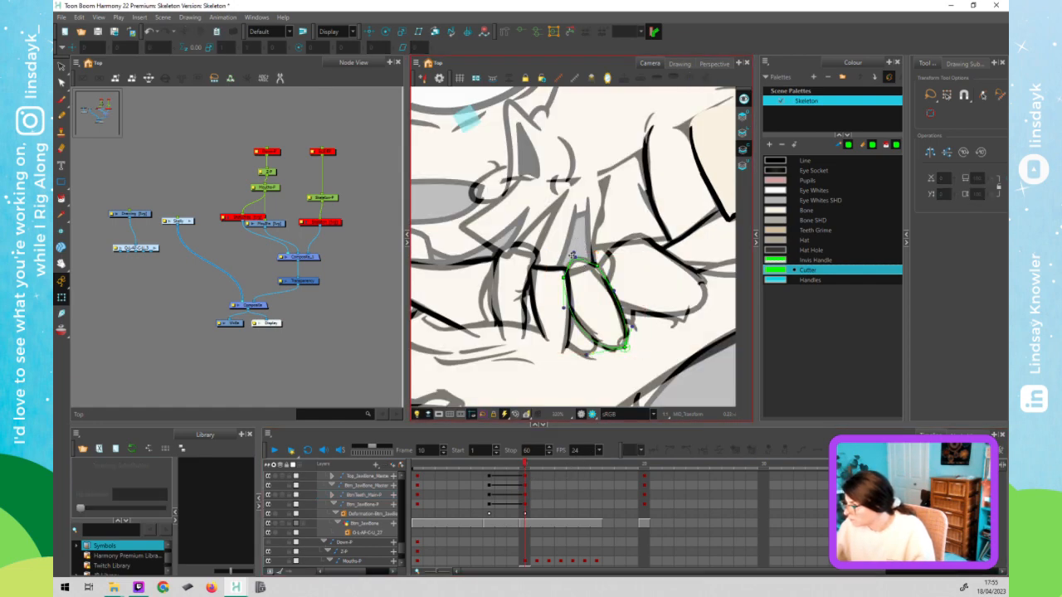
pyautogui.click(571, 254)
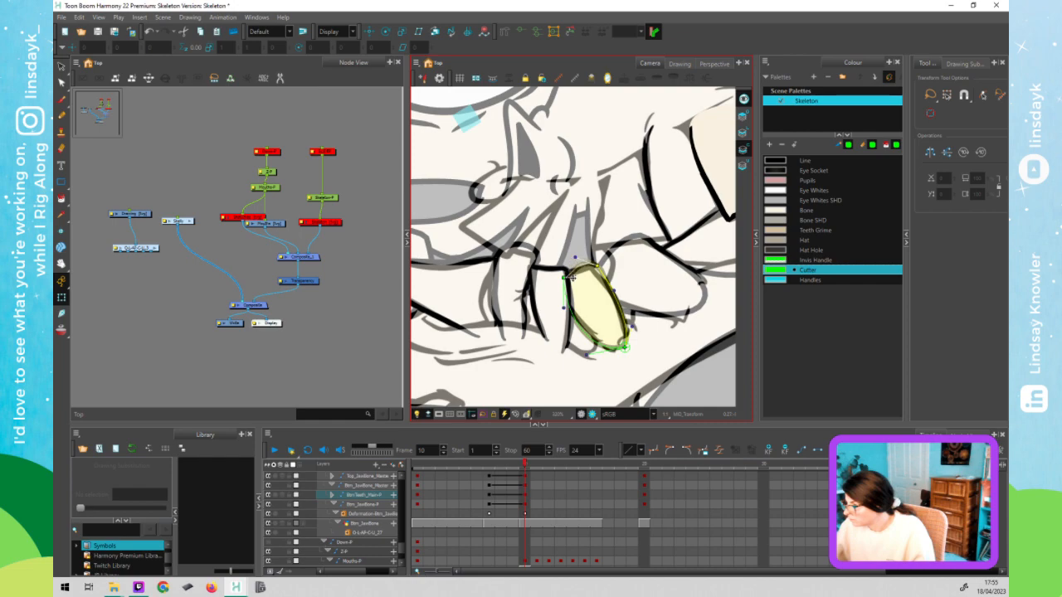
pyautogui.moveTo(553, 277); pyautogui.dragTo(578, 269)
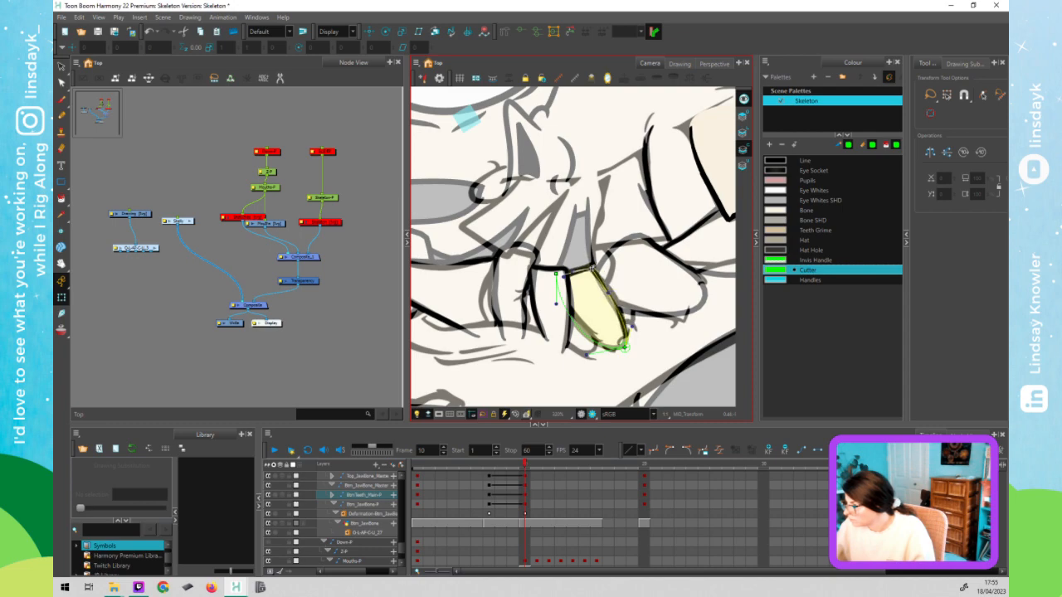
pyautogui.moveTo(610, 290); pyautogui.dragTo(613, 288)
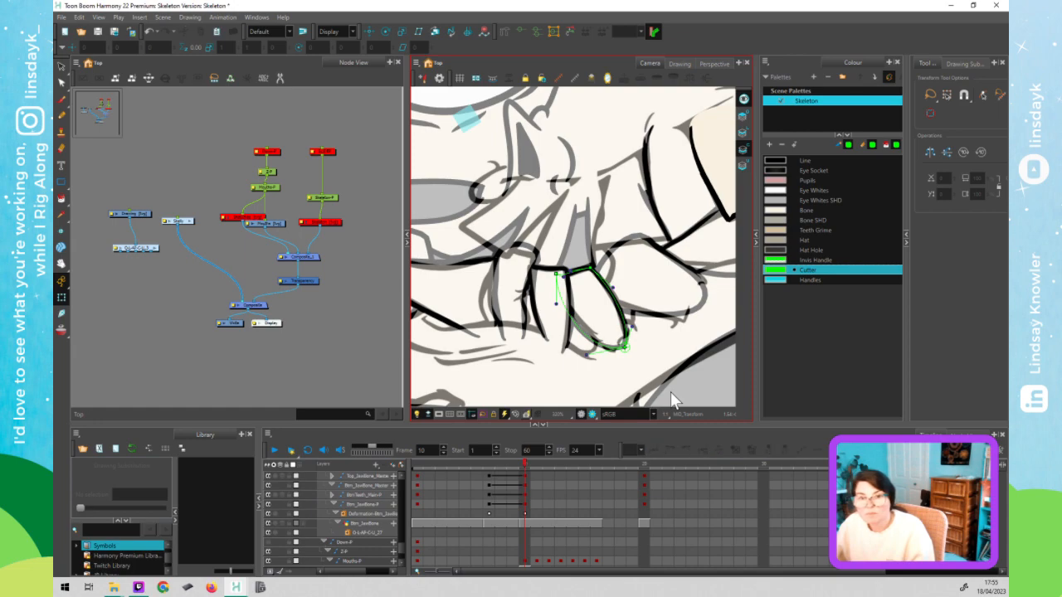
# - Go to frame 11 and expose the EE mouth sketch from the Mouths drawing behind the skull
pyautogui.scroll(-1, 672, 400)
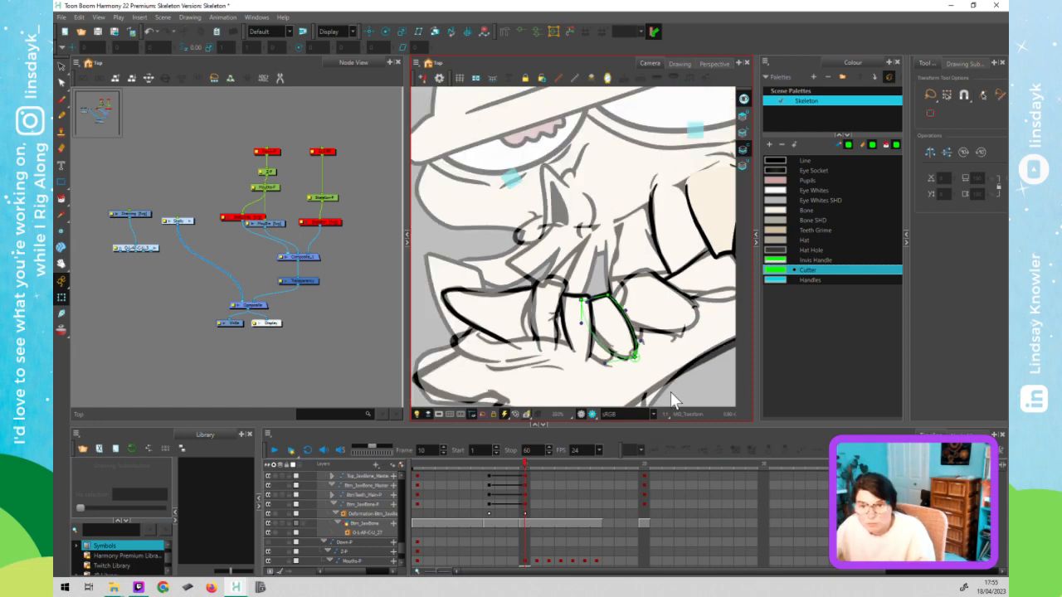
pyautogui.scroll(-1, 671, 400)
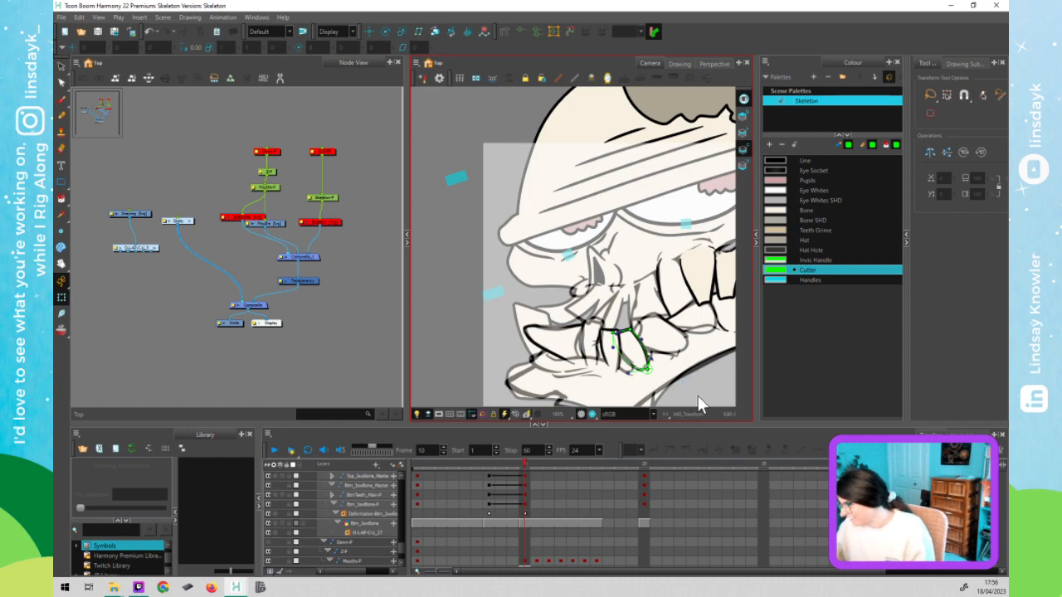
pyautogui.scroll(-5, 700, 394)
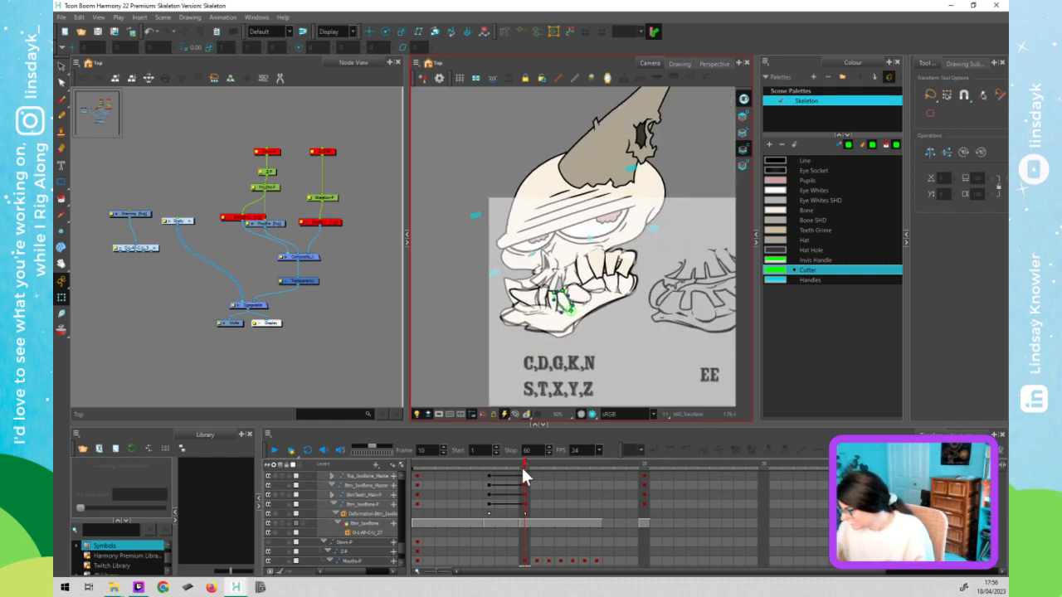
pyautogui.moveTo(521, 466)
pyautogui.mouseDown()
pyautogui.moveTo(491, 465)
pyautogui.moveTo(513, 464)
pyautogui.mouseUp()
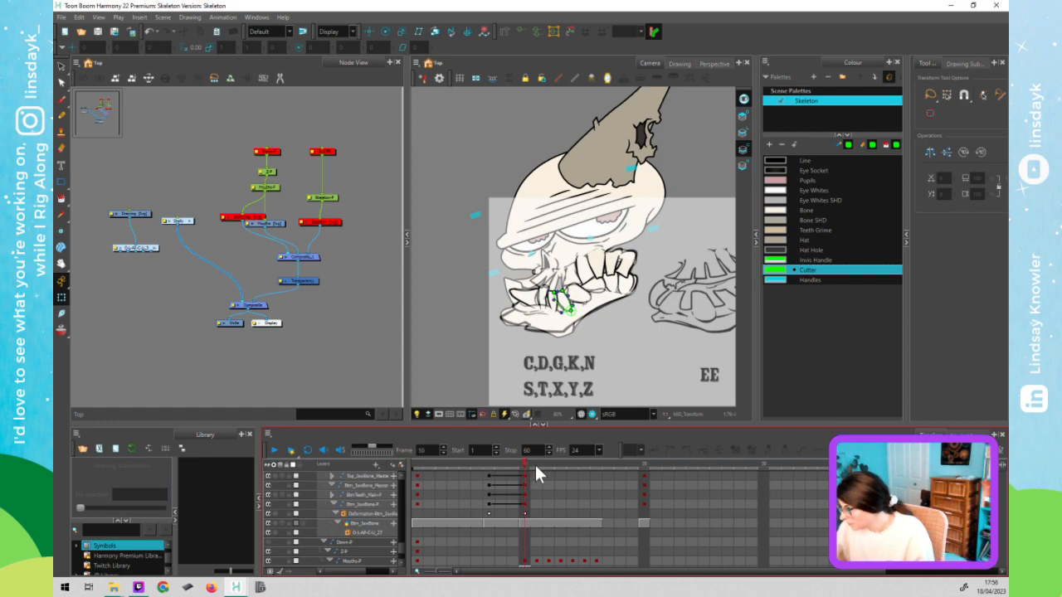
pyautogui.click(535, 467)
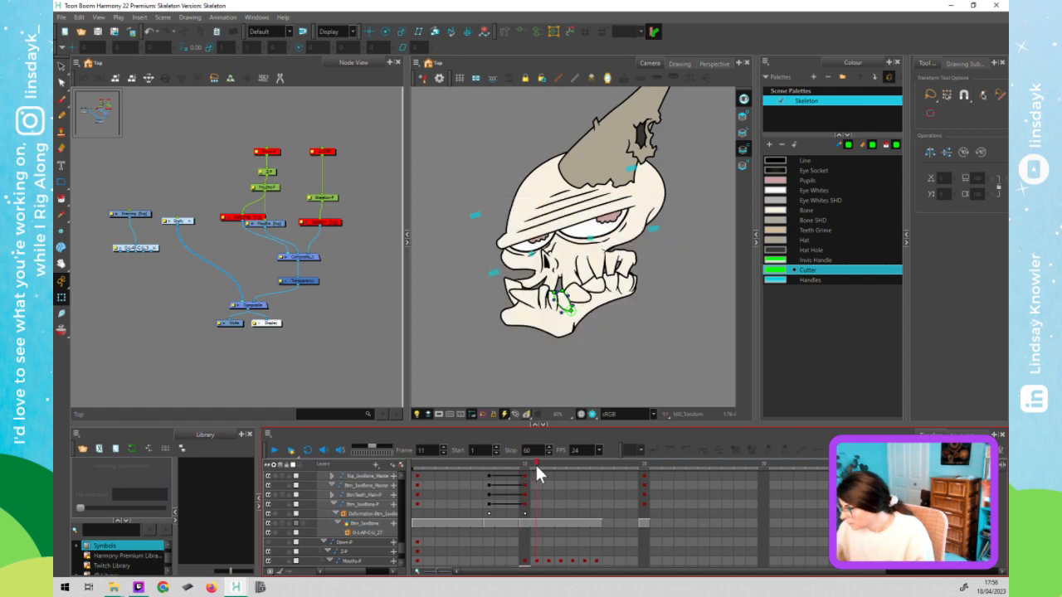
pyautogui.click(282, 230)
pyautogui.click(160, 503)
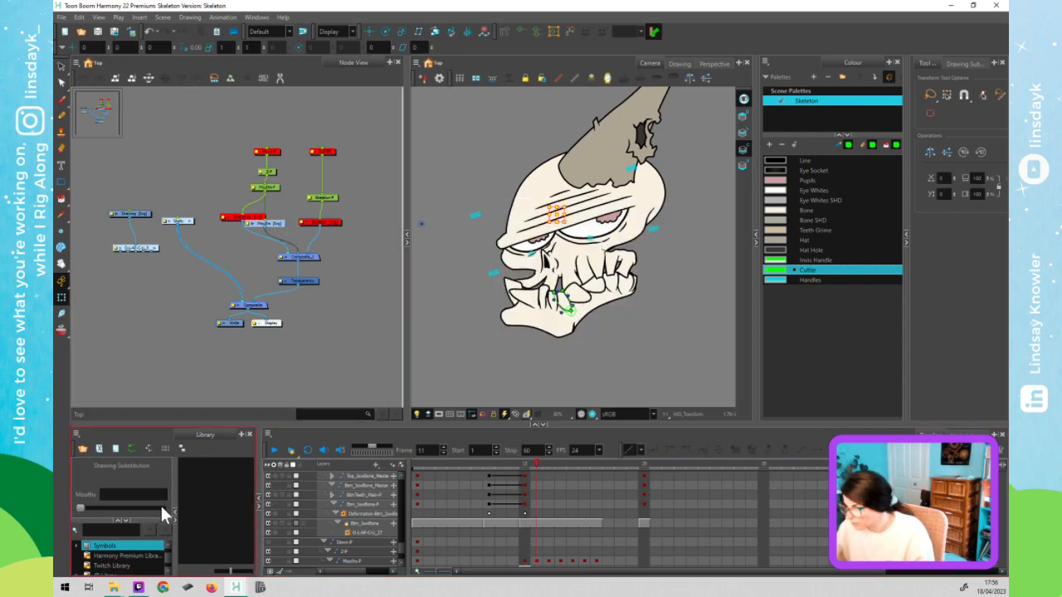
pyautogui.click(291, 389)
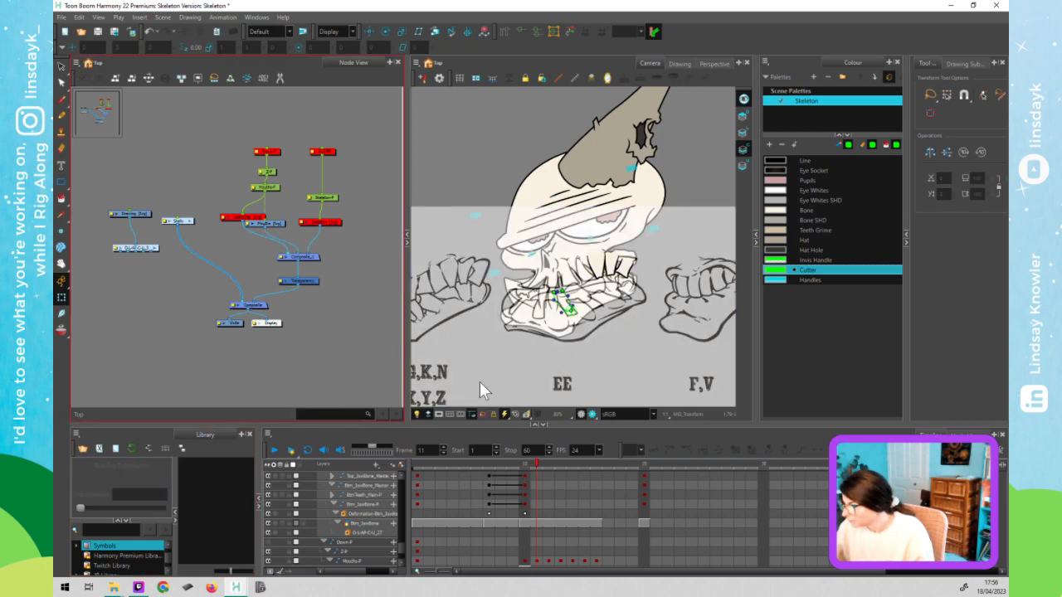
pyautogui.click(492, 346)
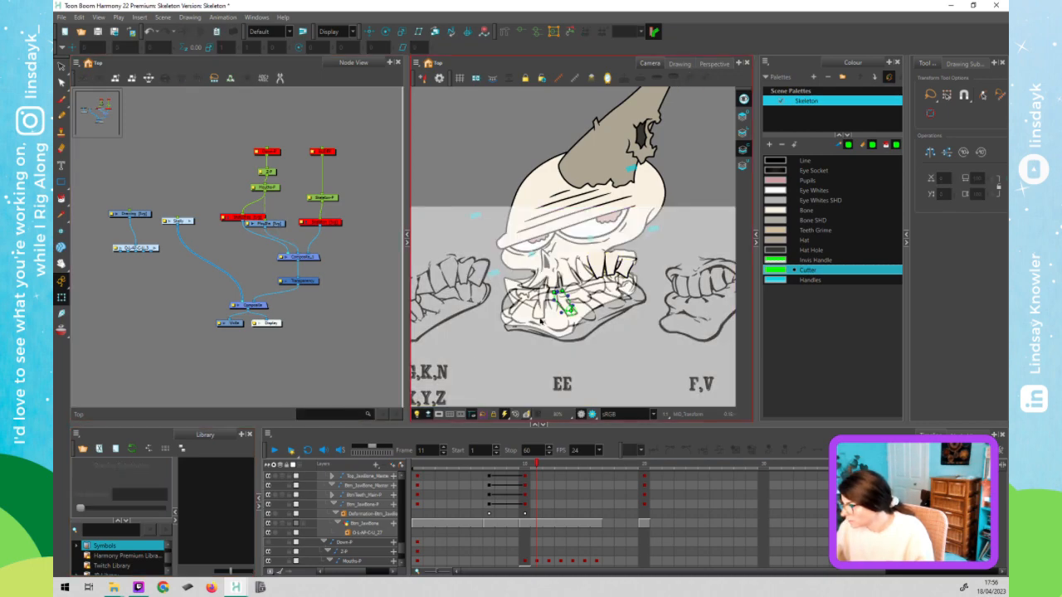
# - Enter the Skelly group and disable the composite feeding the lower jaw and its teeth to hide them
pyautogui.scroll(6, 545, 286)
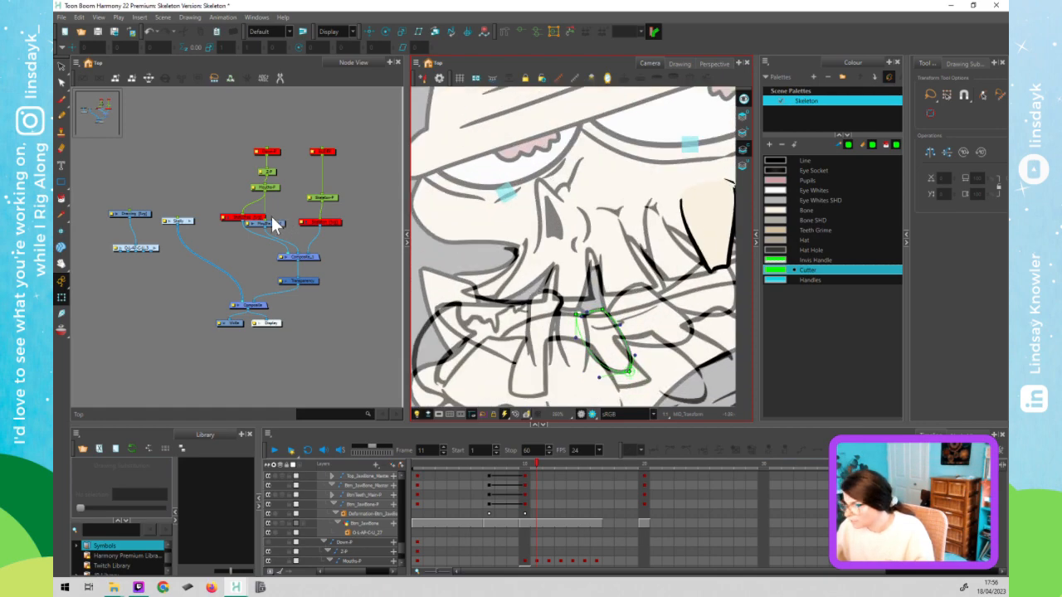
pyautogui.click(190, 220)
pyautogui.scroll(-3, 247, 377)
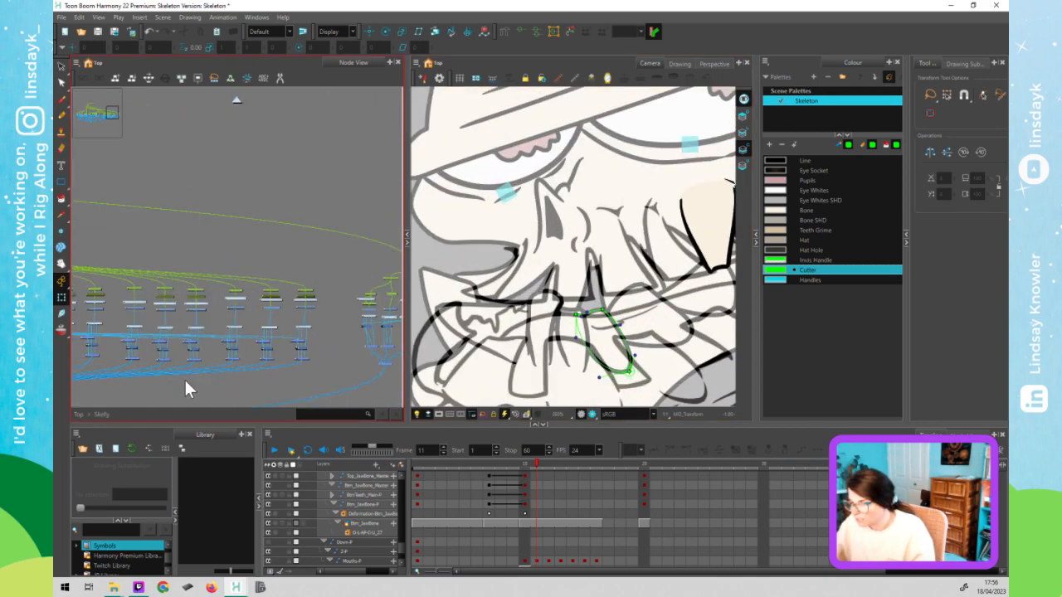
pyautogui.moveTo(184, 379); pyautogui.dragTo(370, 240)
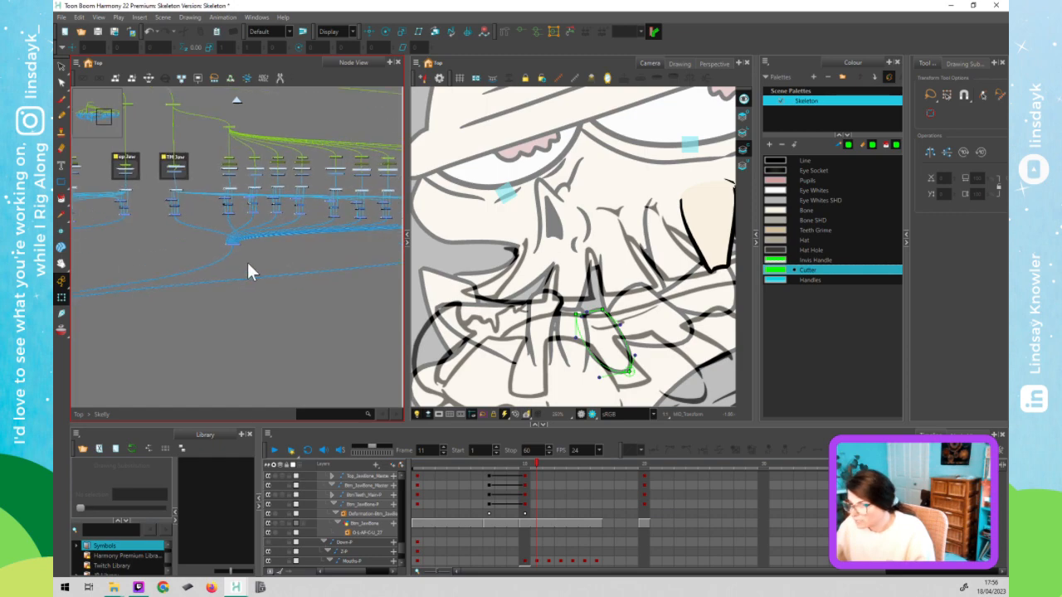
pyautogui.click(217, 227)
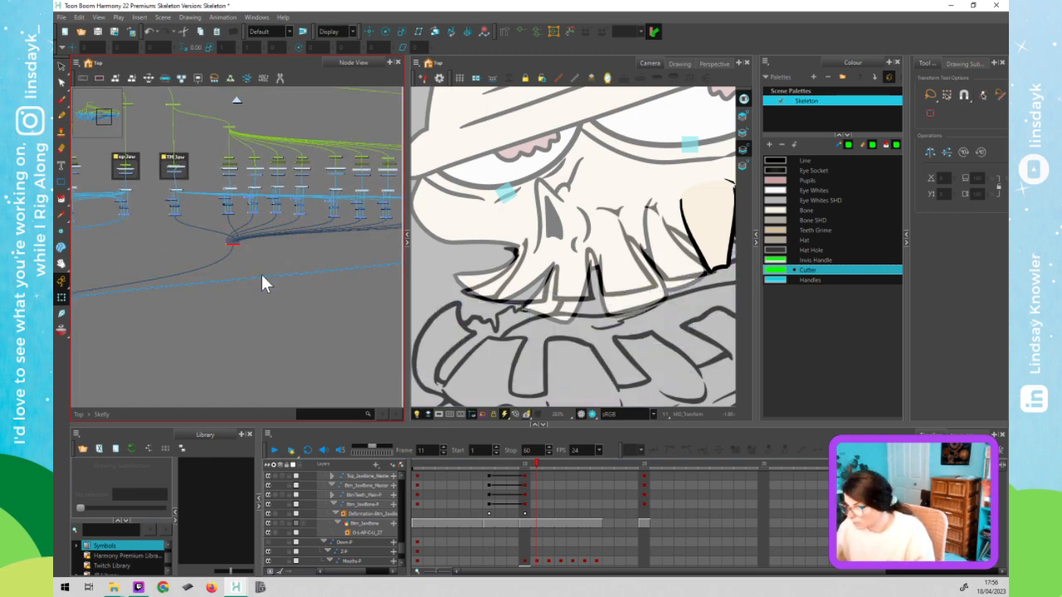
pyautogui.click(157, 264)
pyautogui.moveTo(156, 264); pyautogui.dragTo(370, 260)
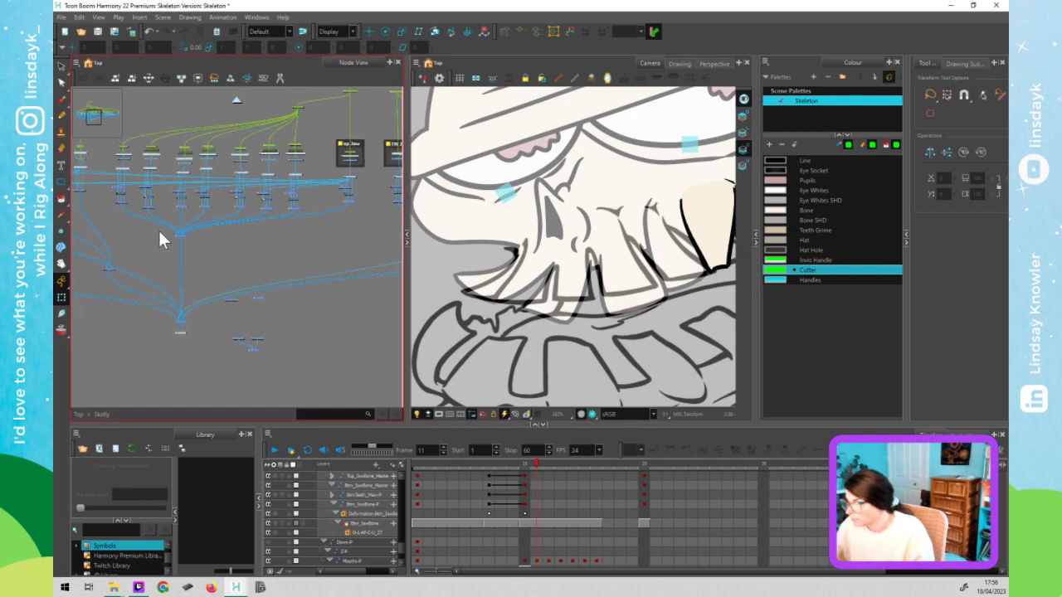
pyautogui.scroll(8, 122, 154)
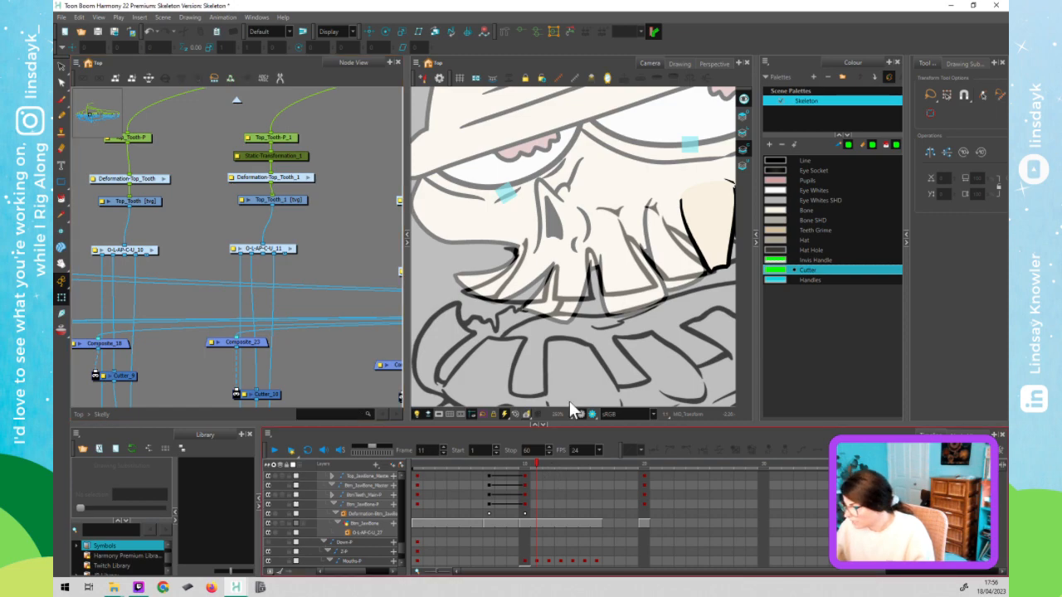
# - Try to reposition the front upper teeth on frame 11 to match the EE sketch
pyautogui.scroll(-5, 574, 300)
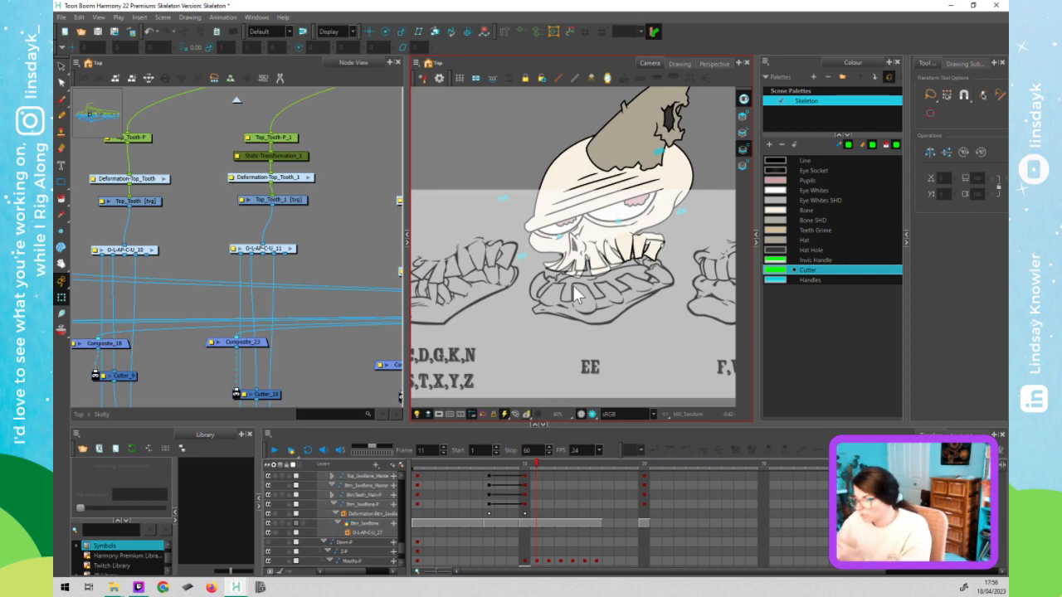
pyautogui.scroll(5, 572, 305)
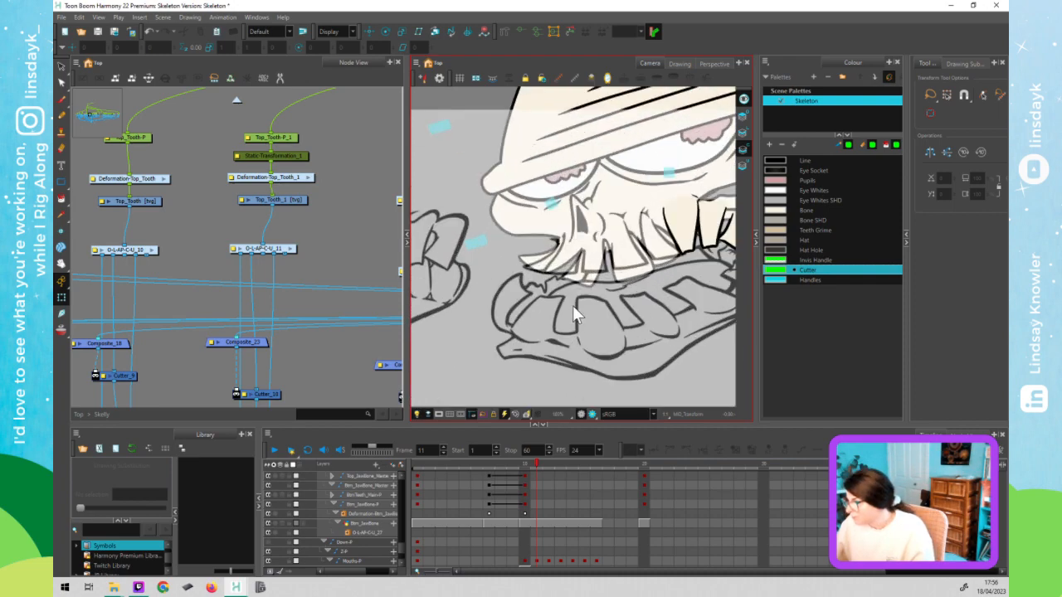
pyautogui.click(506, 262)
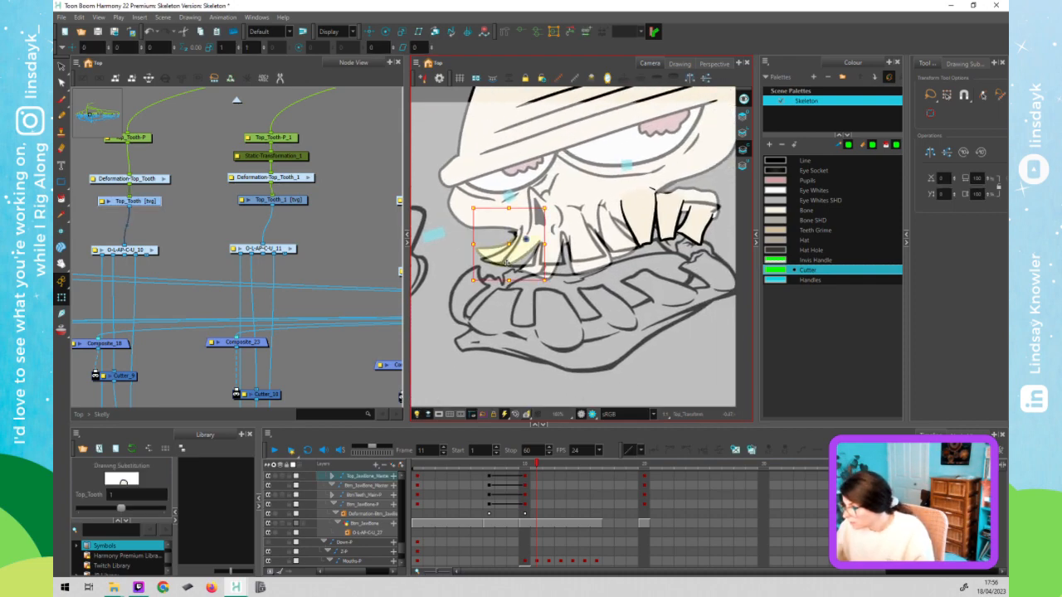
pyautogui.moveTo(501, 257); pyautogui.dragTo(540, 262)
pyautogui.click(549, 264)
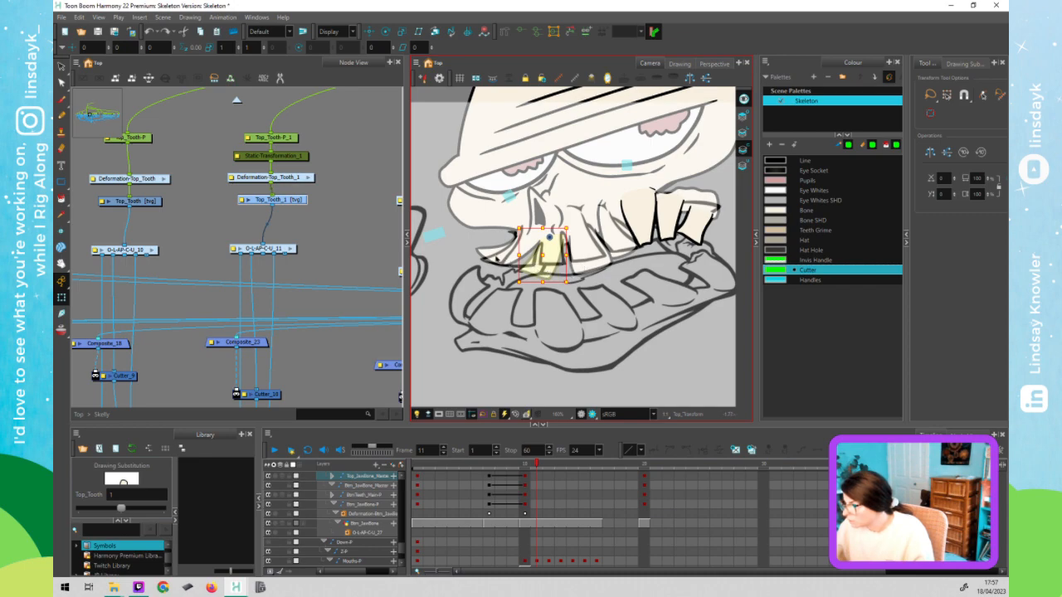
pyautogui.moveTo(527, 240); pyautogui.dragTo(557, 256)
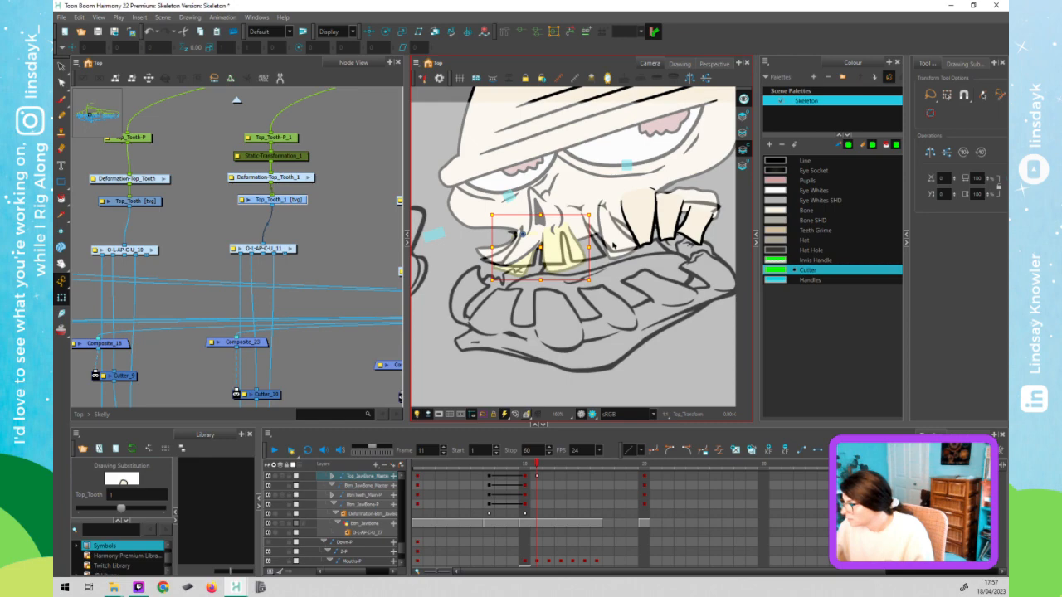
pyautogui.scroll(2, 572, 244)
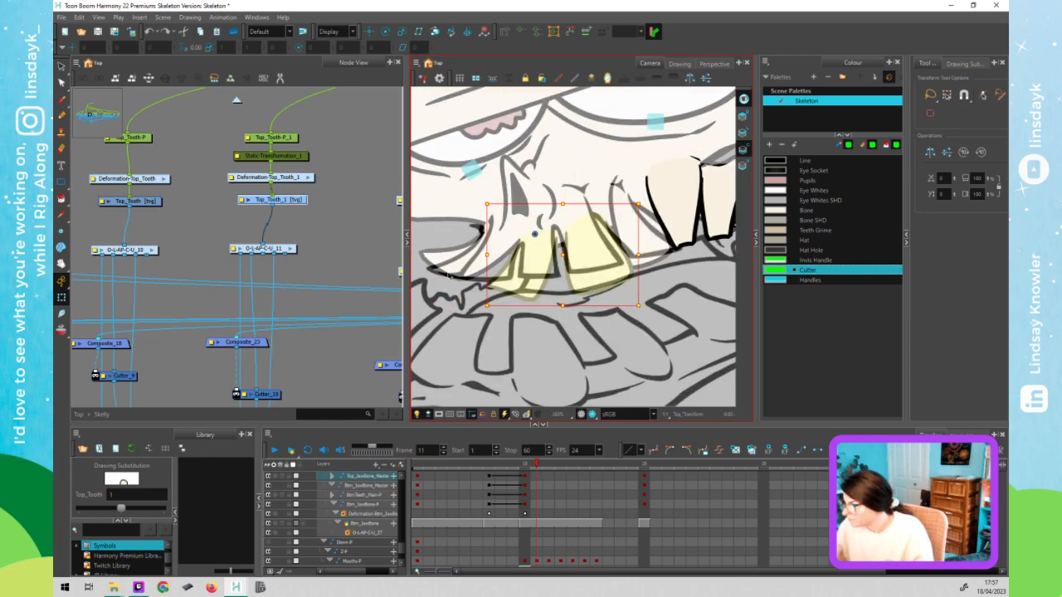
# - Reshape the frontmost upper tooth on frame 11 with its deformer, widening its lower edge and lowering its tip to follow the EE sketch
pyautogui.click(466, 257)
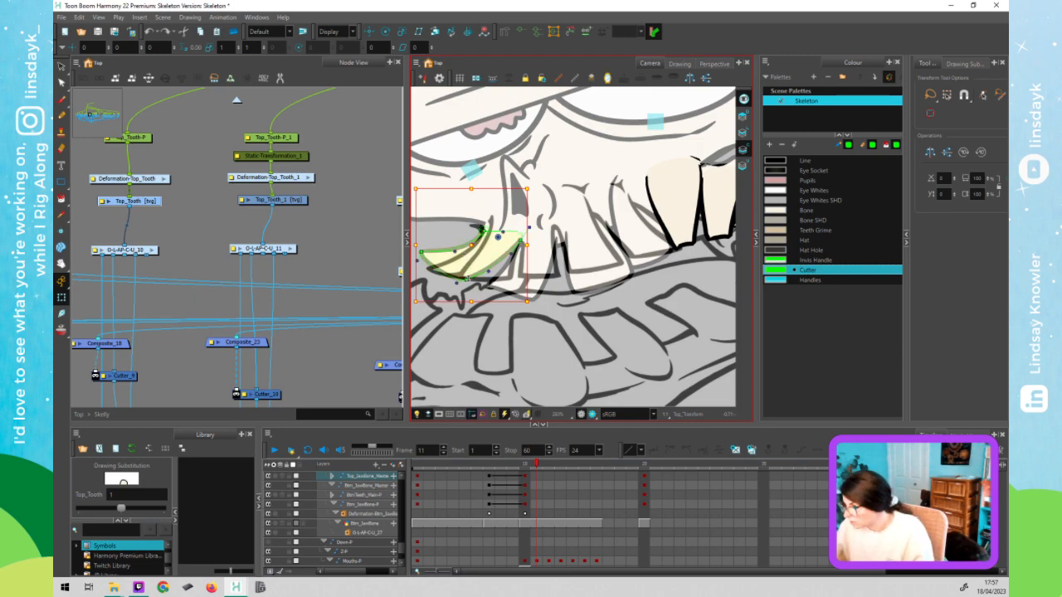
pyautogui.click(505, 282)
pyautogui.moveTo(504, 282); pyautogui.dragTo(511, 279)
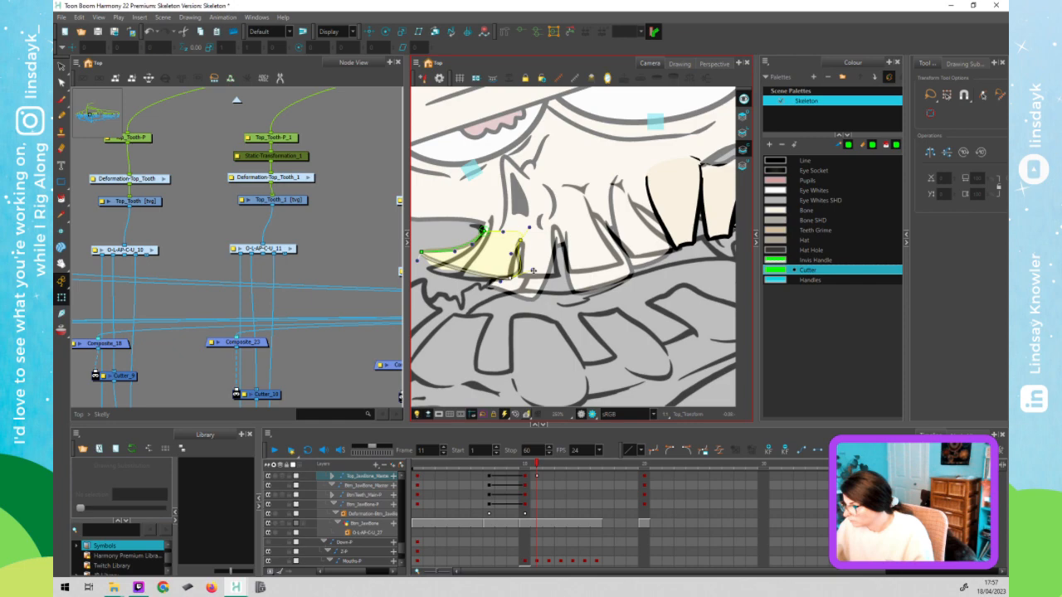
pyautogui.moveTo(513, 267); pyautogui.dragTo(511, 258)
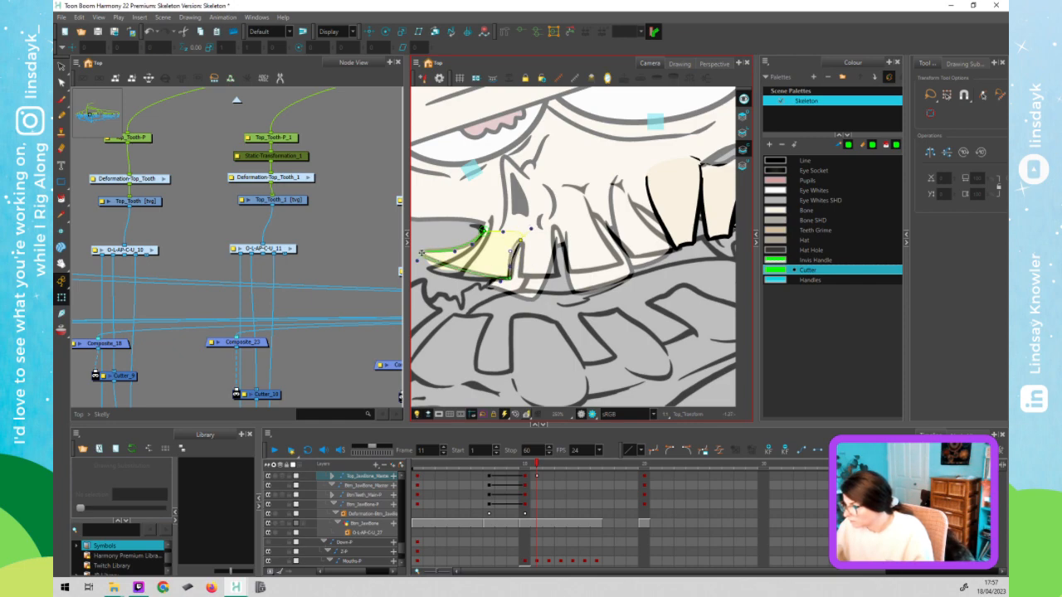
pyautogui.moveTo(421, 253); pyautogui.dragTo(462, 271)
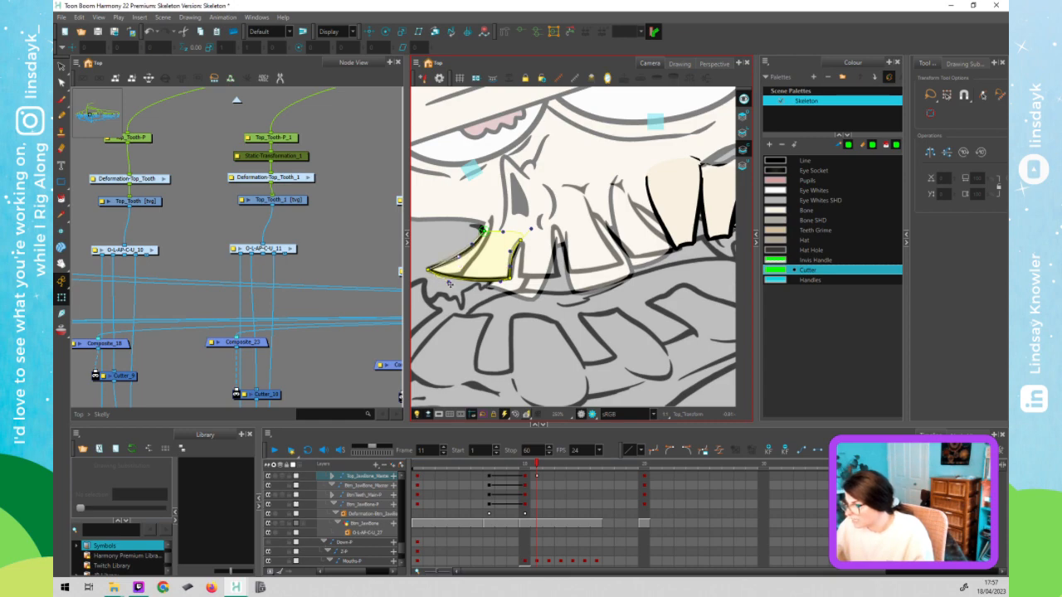
pyautogui.moveTo(449, 282); pyautogui.dragTo(454, 284)
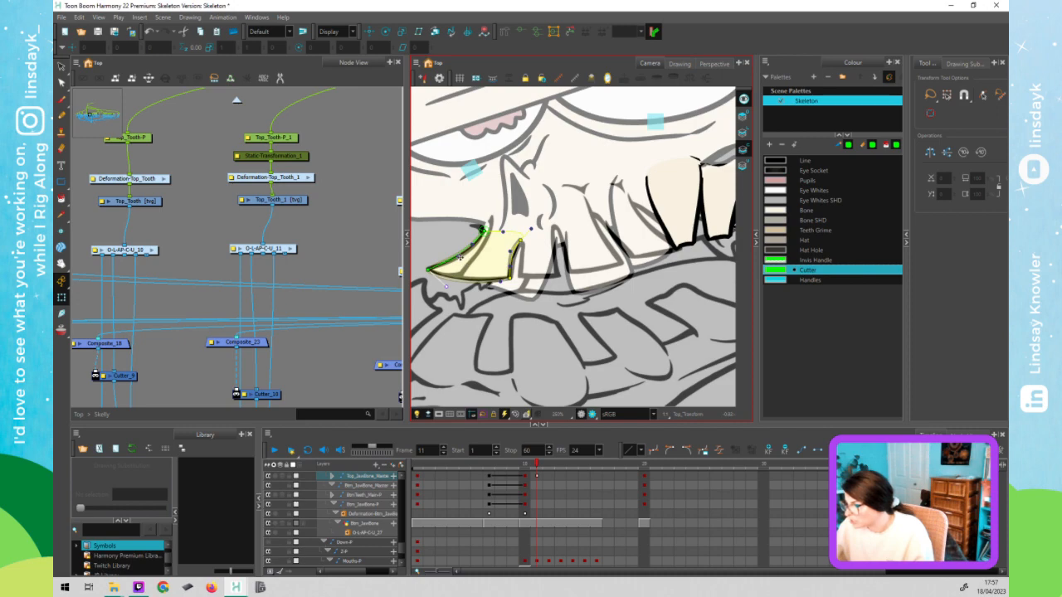
pyautogui.moveTo(460, 257); pyautogui.dragTo(460, 255)
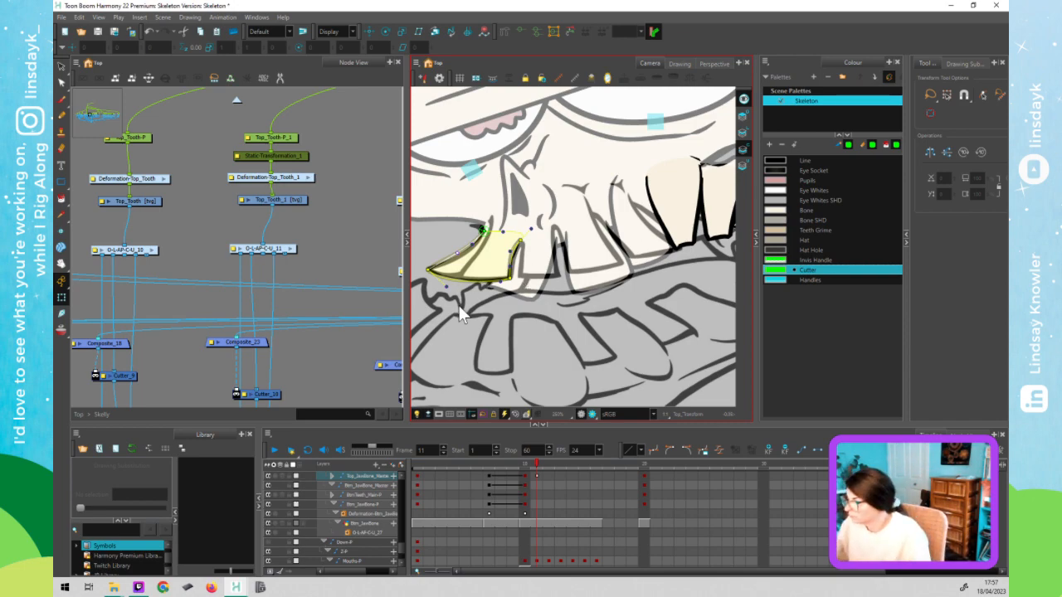
# - Move and reshape the second upper tooth from the front on frame 11, raising and narrowing its lower edge to follow the EE sketch
pyautogui.click(538, 277)
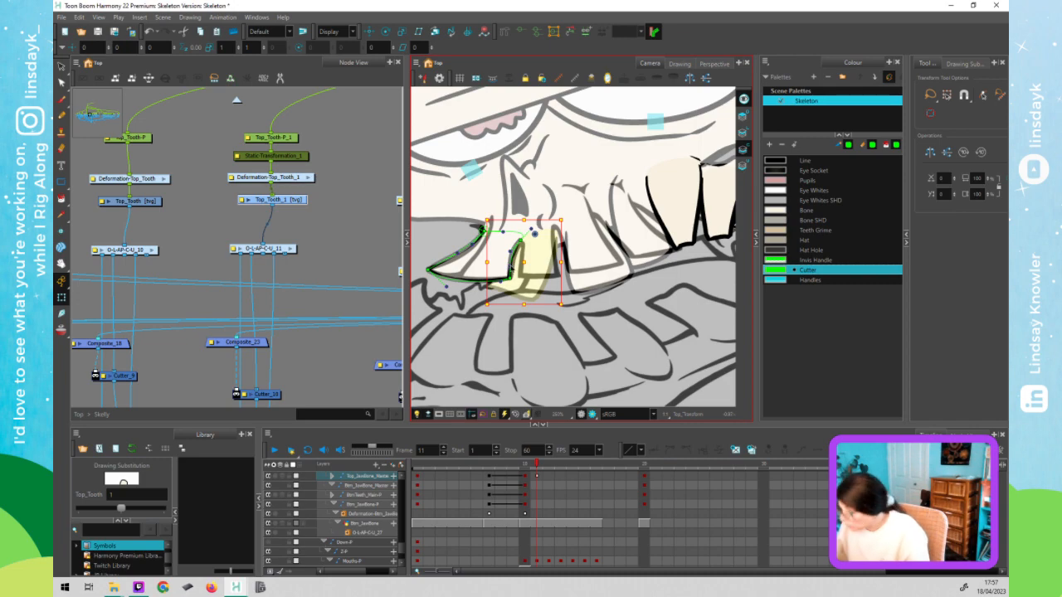
pyautogui.hotkey('shift', 'F11')
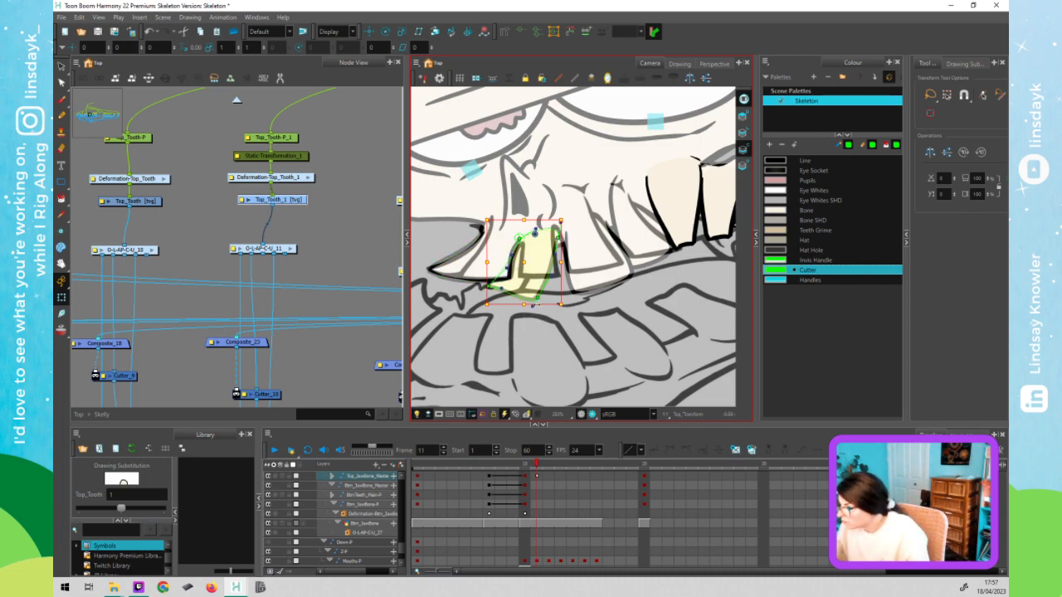
pyautogui.moveTo(584, 323); pyautogui.dragTo(600, 308)
pyautogui.press('Escape')
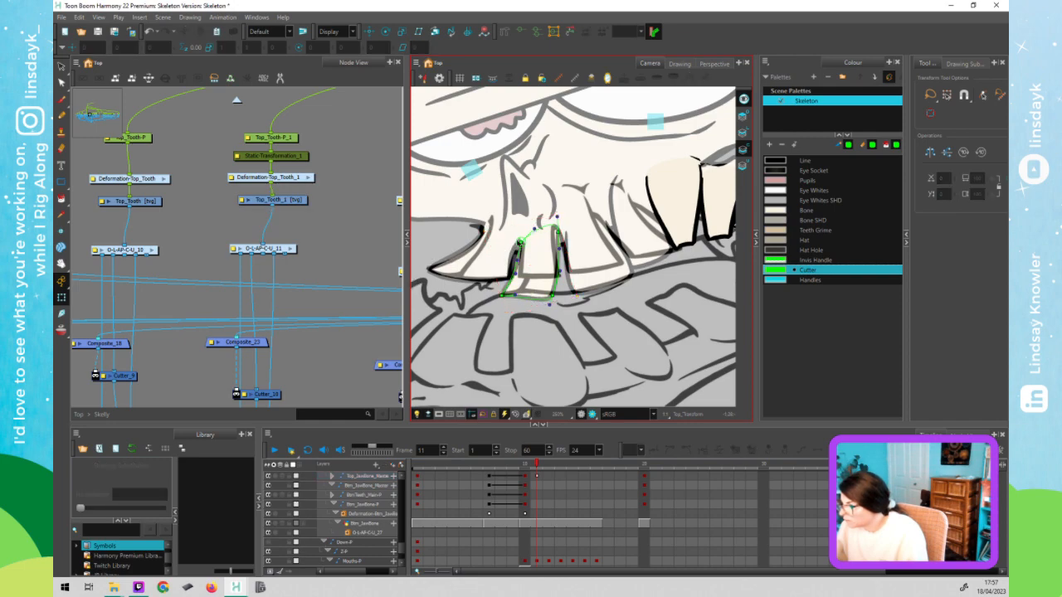
pyautogui.click(520, 241)
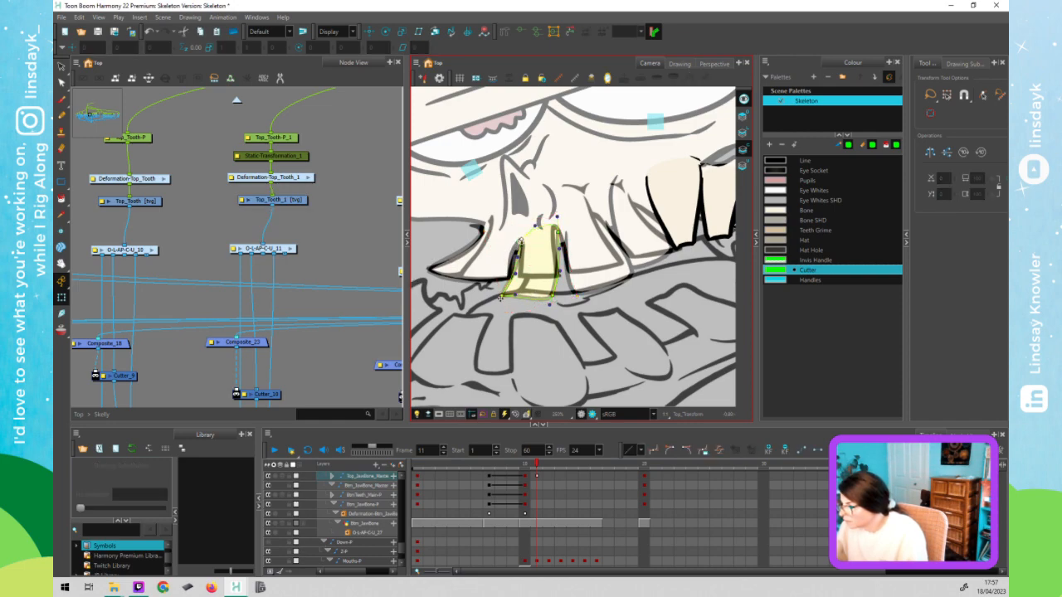
pyautogui.moveTo(503, 296)
pyautogui.mouseDown()
pyautogui.moveTo(550, 300)
pyautogui.moveTo(550, 279)
pyautogui.mouseUp()
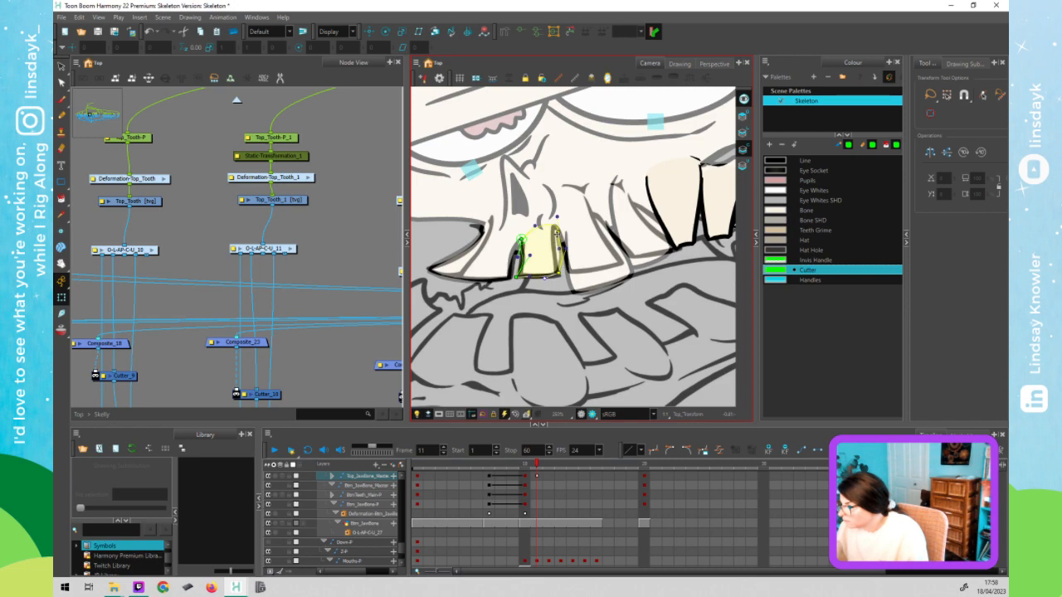
pyautogui.moveTo(557, 233); pyautogui.dragTo(558, 275)
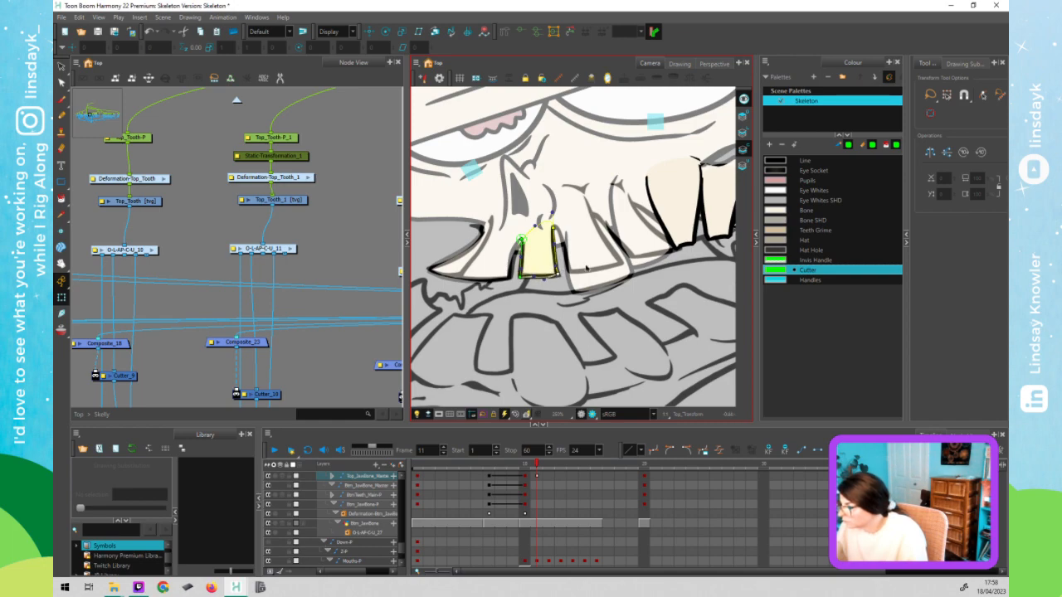
# - Shift the third upper tooth slightly forward on frame 11 and reshape its upper corners, lower edge and back side to the EE sketch
pyautogui.click(585, 267)
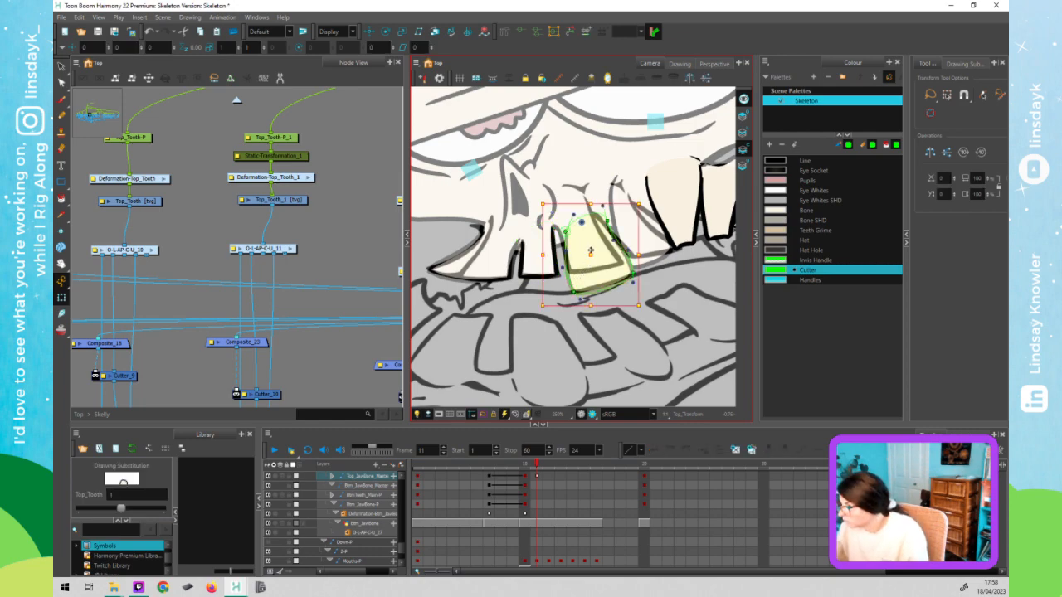
pyautogui.moveTo(589, 252); pyautogui.dragTo(583, 252)
pyautogui.press('Escape')
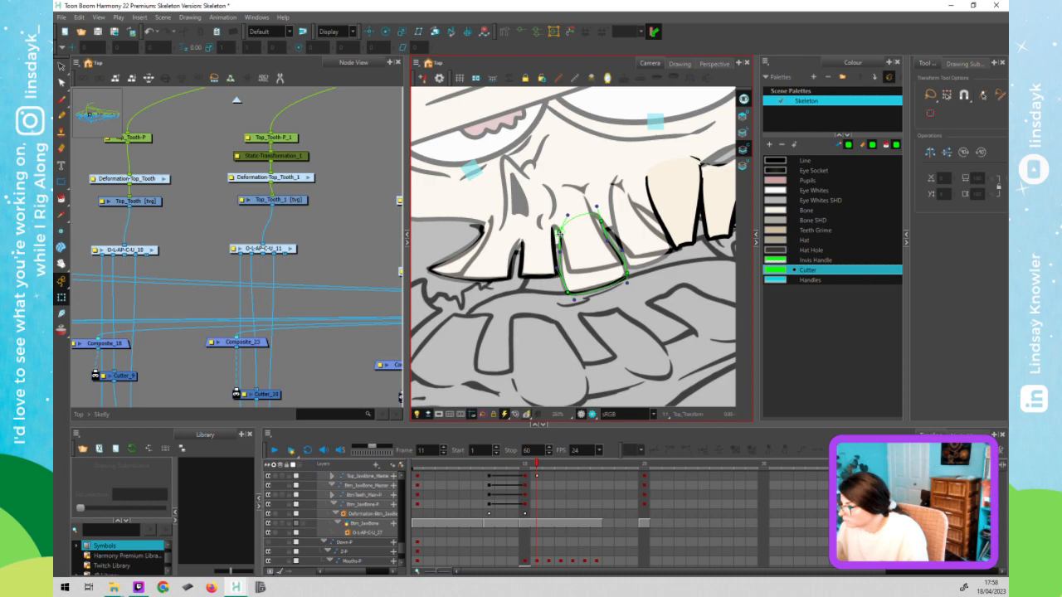
pyautogui.click(561, 236)
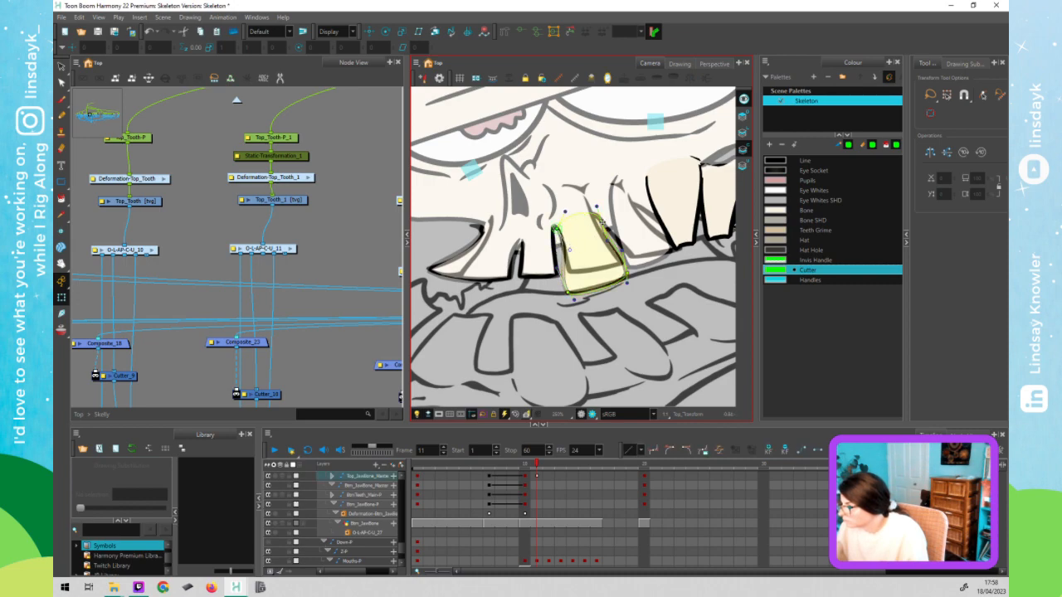
pyautogui.moveTo(602, 222); pyautogui.dragTo(589, 206)
pyautogui.moveTo(627, 274); pyautogui.dragTo(619, 262)
pyautogui.moveTo(570, 293); pyautogui.dragTo(573, 272)
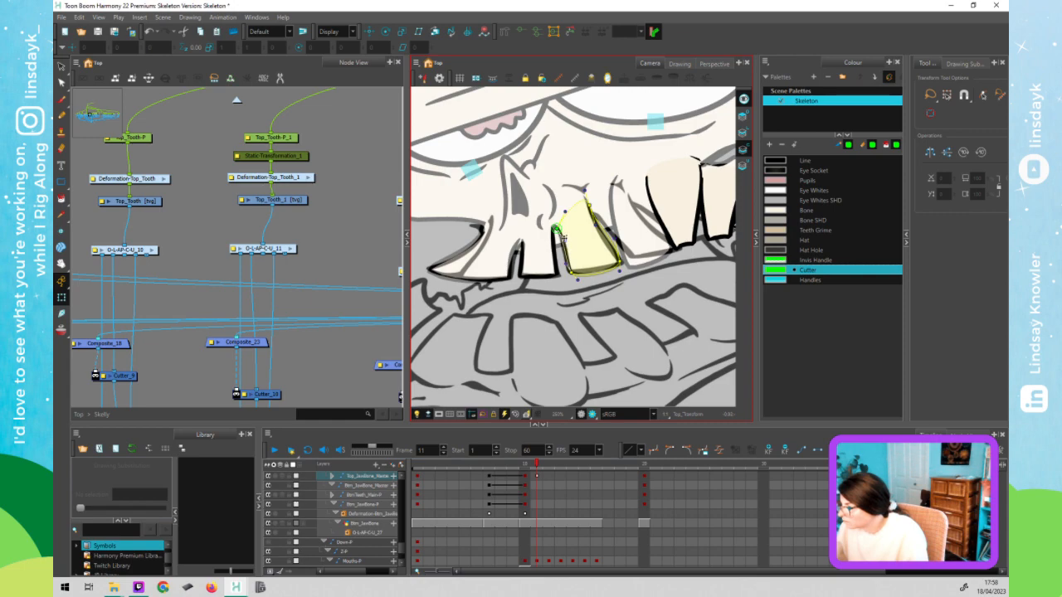
pyautogui.moveTo(616, 238); pyautogui.dragTo(624, 261)
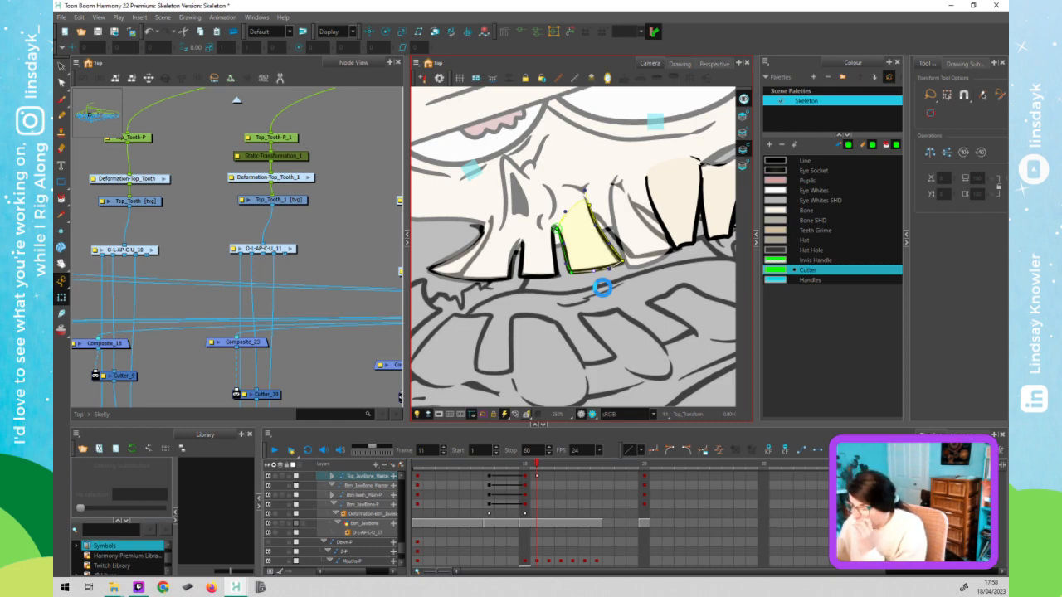
# - Move the fourth upper tooth forward on frame 11 and bend it with its deformer, slanting its lower end backward along the EE sketch
pyautogui.click(646, 257)
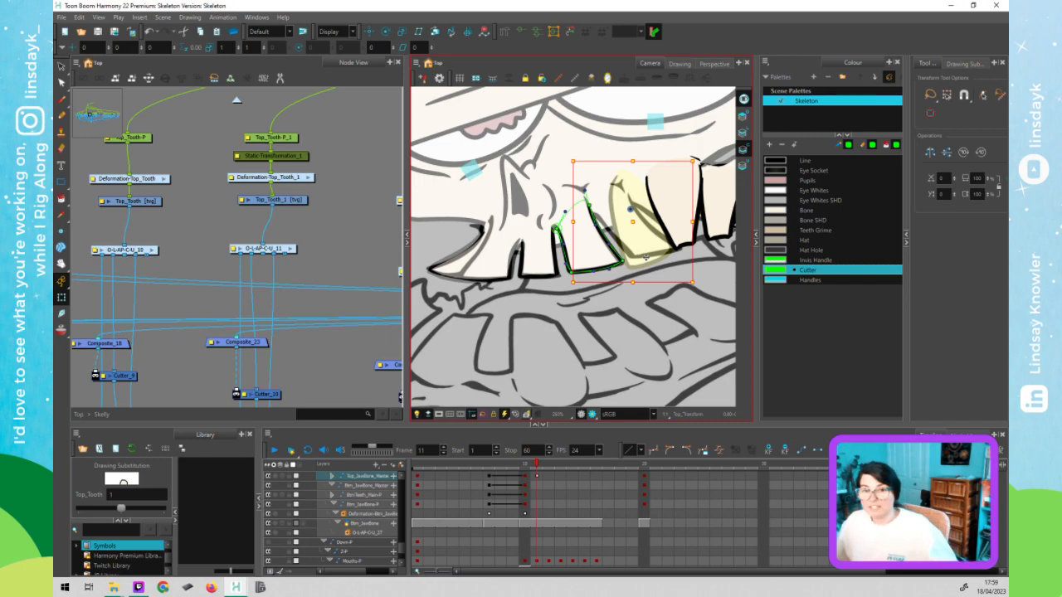
pyautogui.click(353, 271)
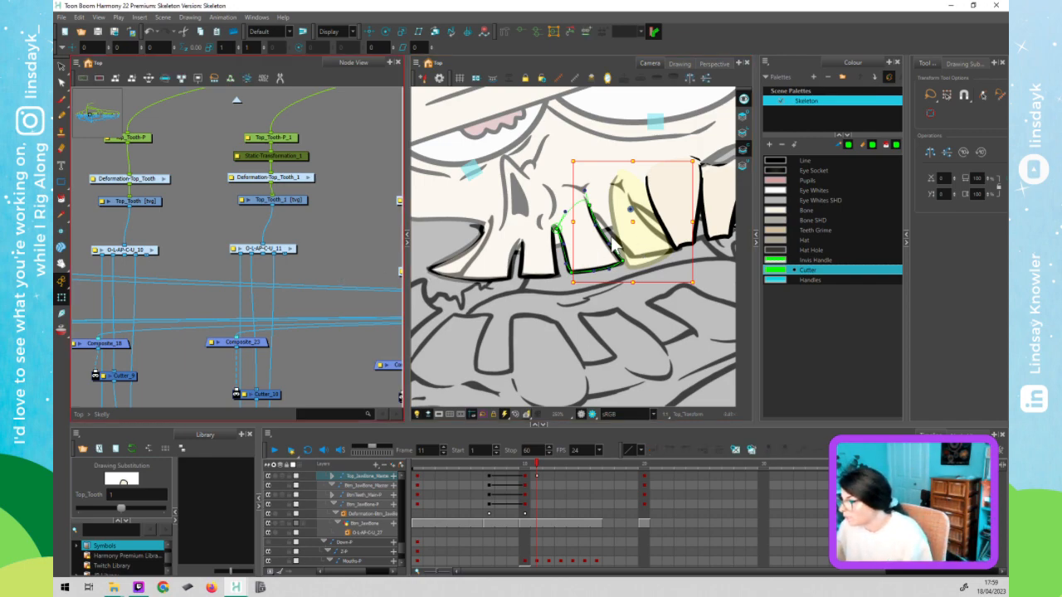
pyautogui.scroll(-5, 649, 239)
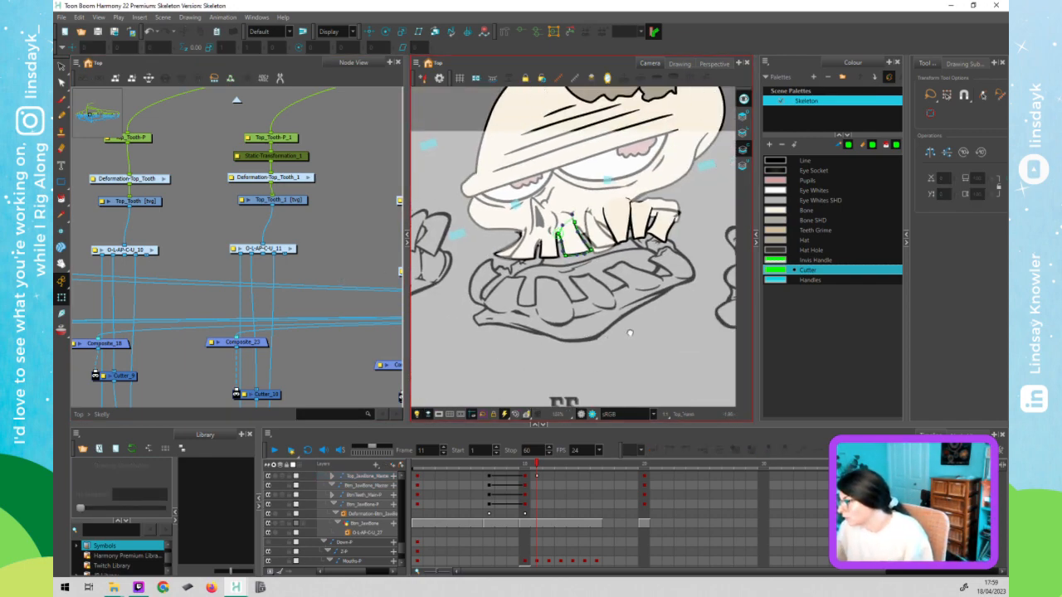
pyautogui.click(571, 225)
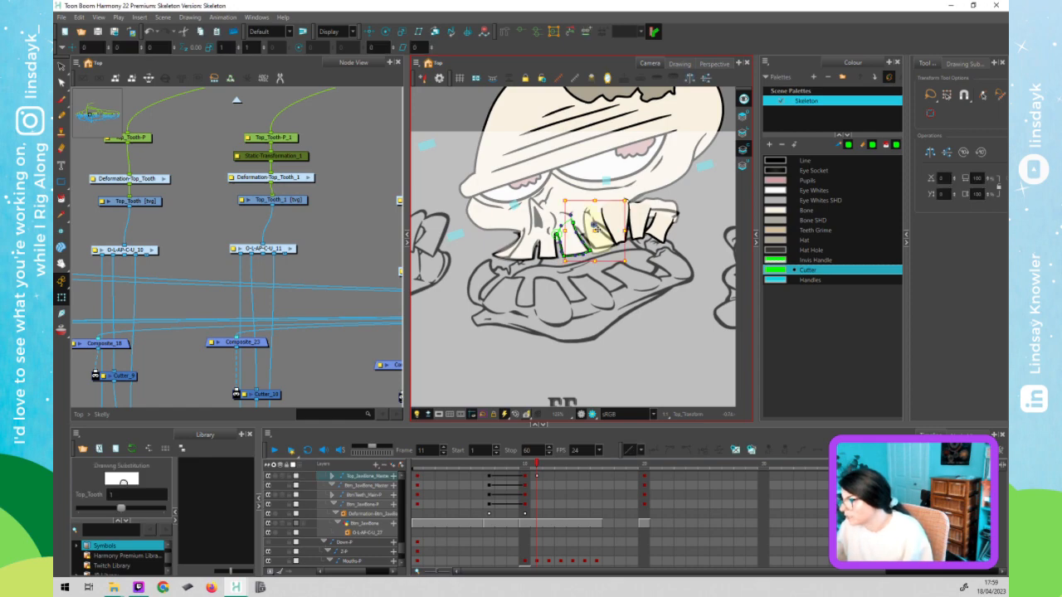
pyautogui.scroll(3, 593, 228)
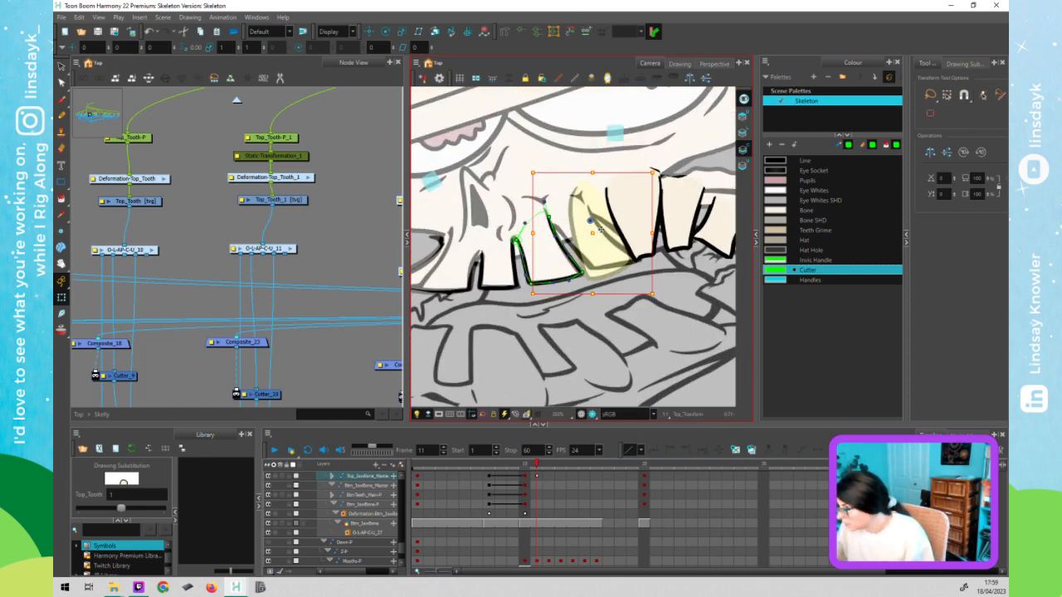
pyautogui.moveTo(594, 232)
pyautogui.mouseDown()
pyautogui.moveTo(583, 235)
pyautogui.moveTo(596, 212)
pyautogui.mouseUp()
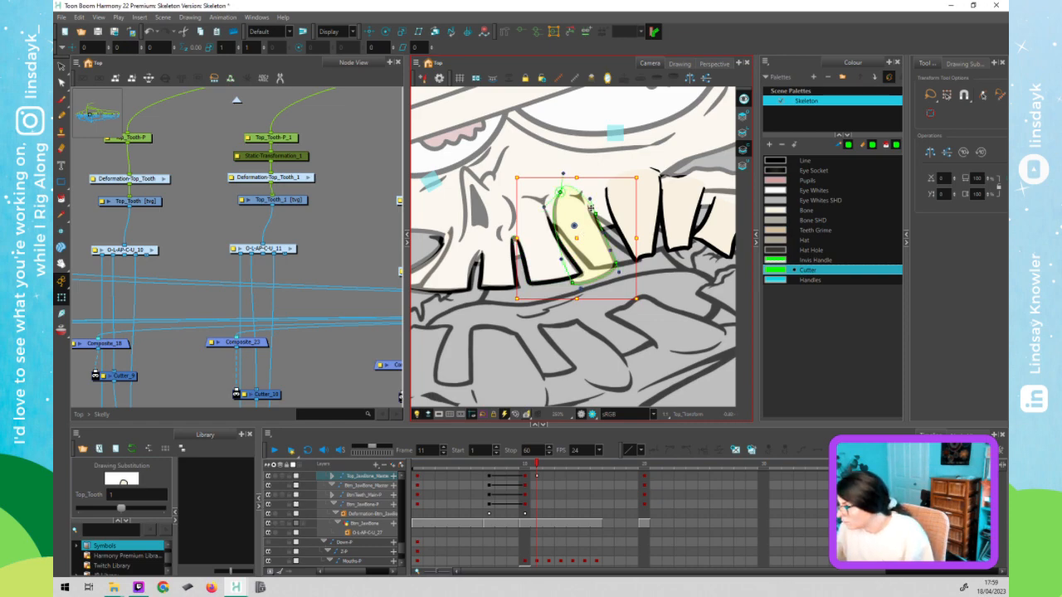
pyautogui.press('Escape')
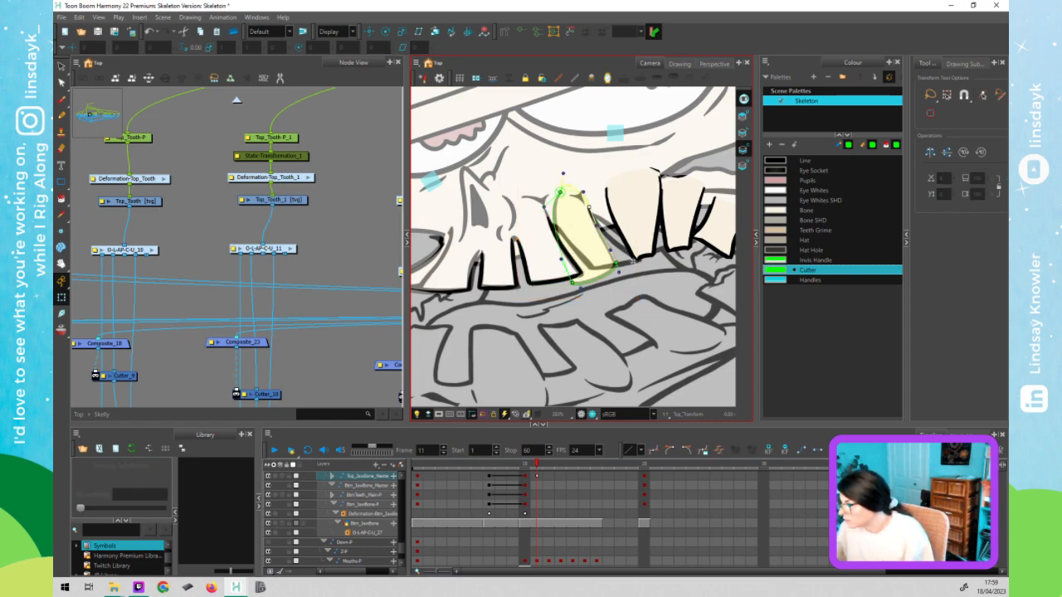
pyautogui.moveTo(633, 258)
pyautogui.mouseDown()
pyautogui.moveTo(634, 246)
pyautogui.moveTo(592, 267)
pyautogui.moveTo(625, 265)
pyautogui.mouseUp()
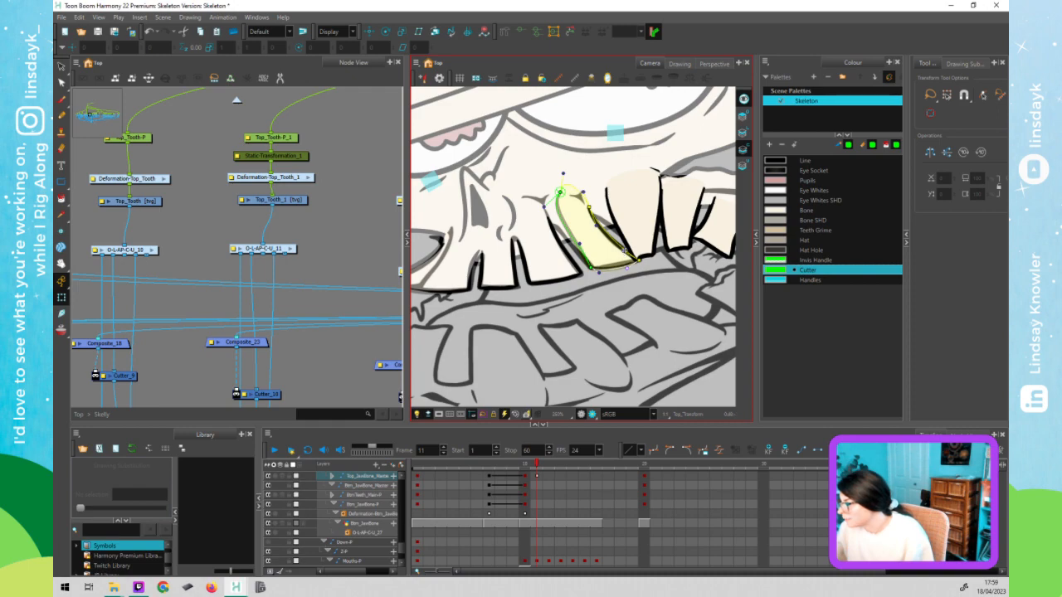
pyautogui.moveTo(623, 252); pyautogui.dragTo(624, 250)
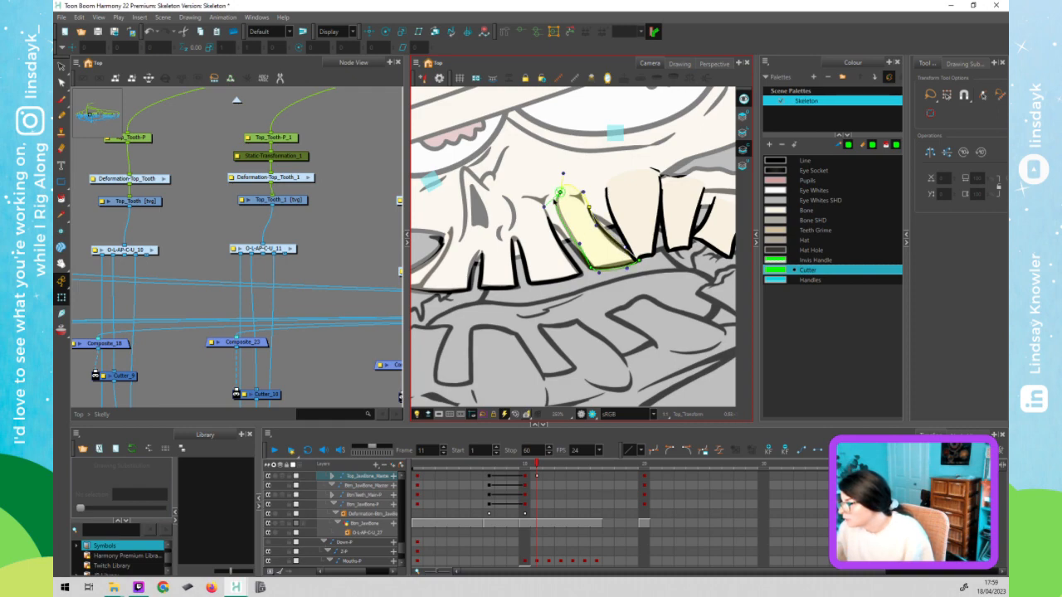
pyautogui.moveTo(560, 192); pyautogui.dragTo(548, 204)
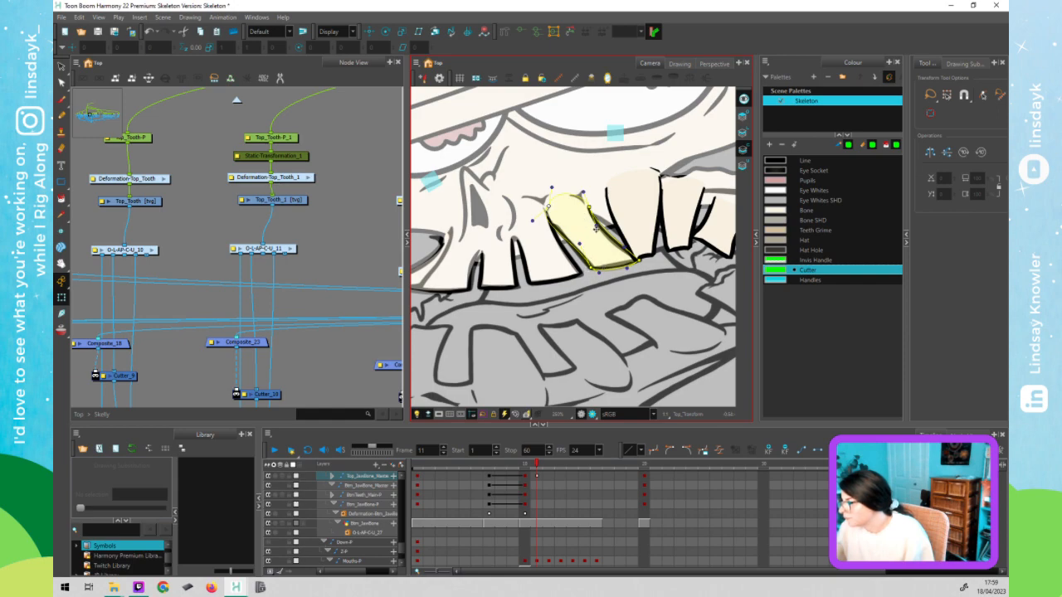
# - Pull the upper corners of the first back upper tooth forward on frame 11 with its deformer, towards the EE sketch
pyautogui.scroll(-3, 636, 238)
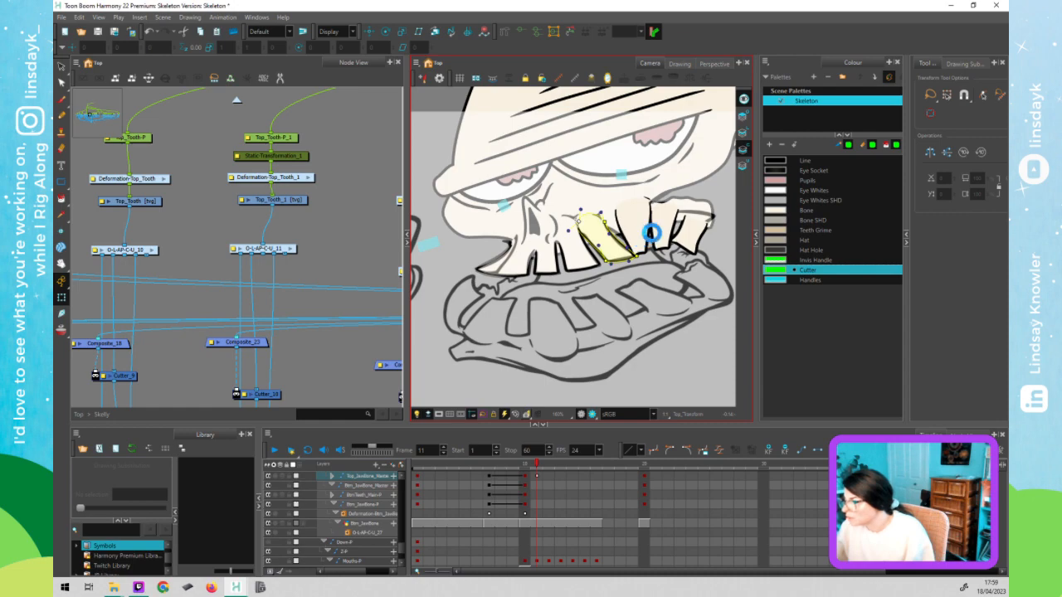
pyautogui.click(634, 227)
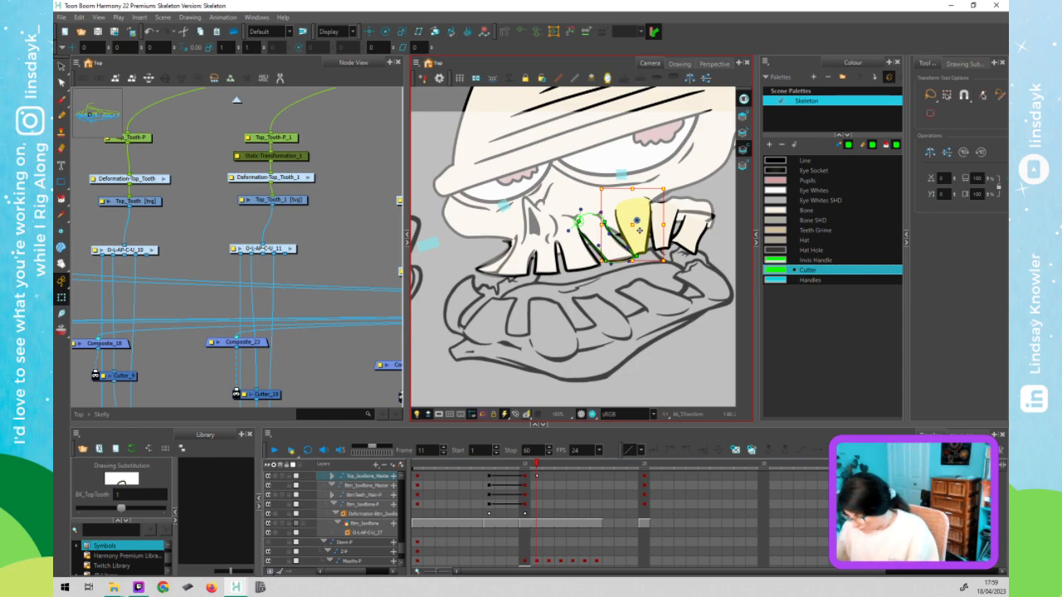
pyautogui.click(637, 230)
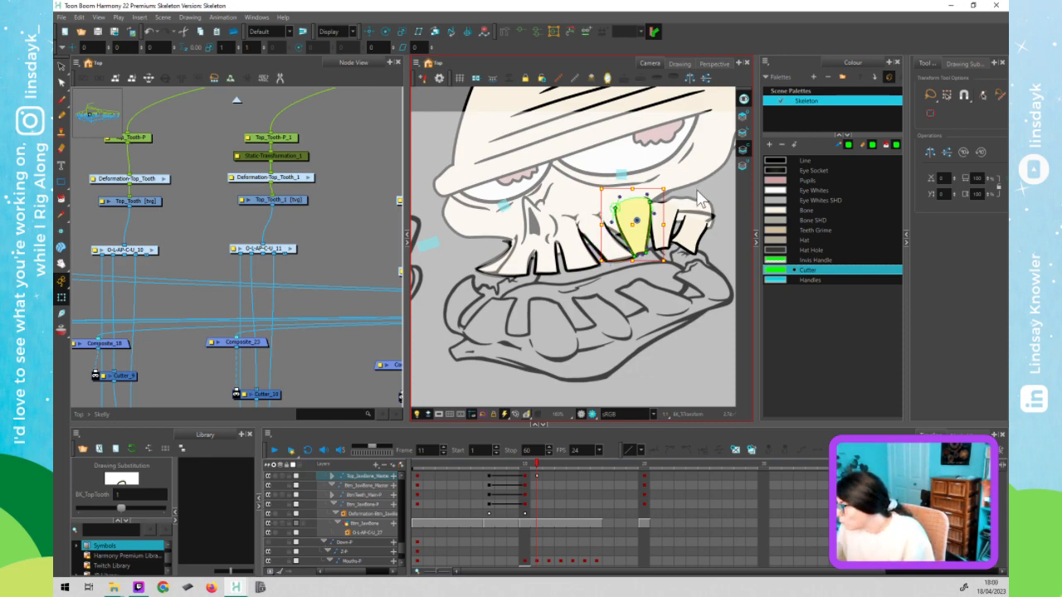
pyautogui.click(615, 209)
pyautogui.moveTo(615, 209); pyautogui.dragTo(602, 236)
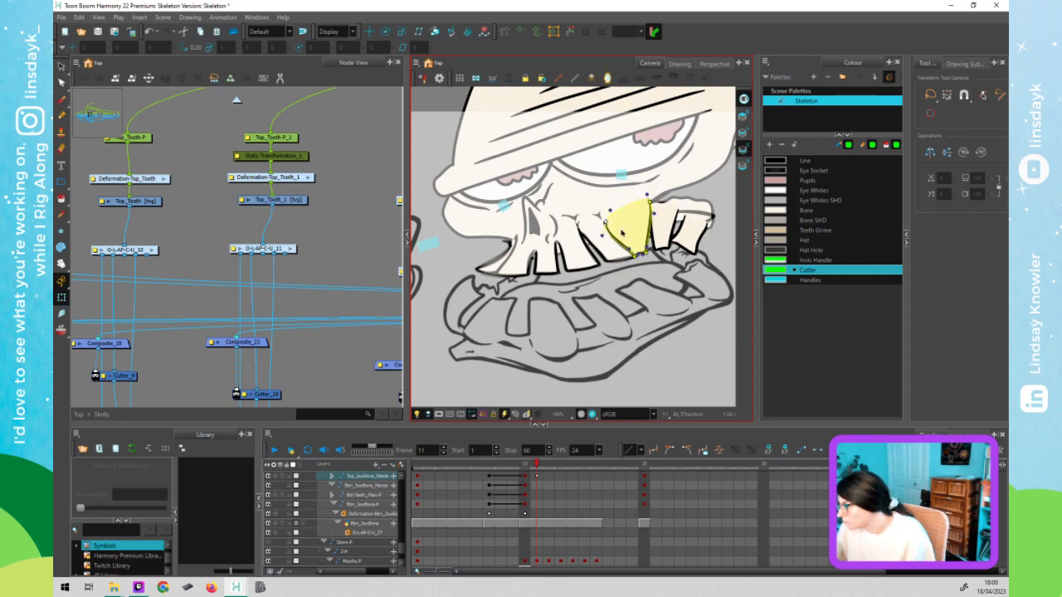
pyautogui.click(606, 221)
pyautogui.moveTo(606, 220); pyautogui.dragTo(640, 207)
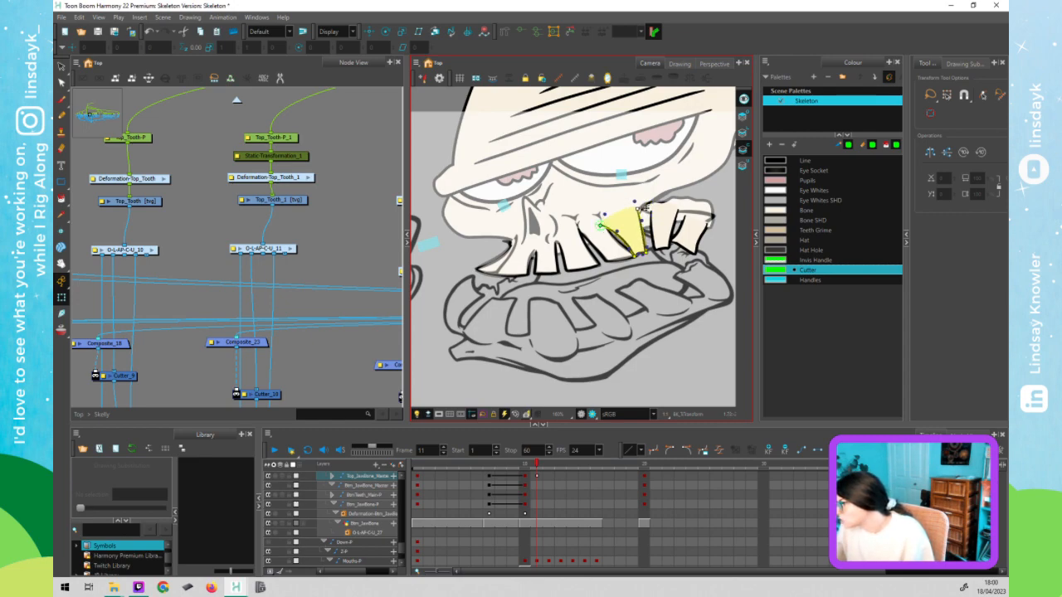
pyautogui.click(638, 218)
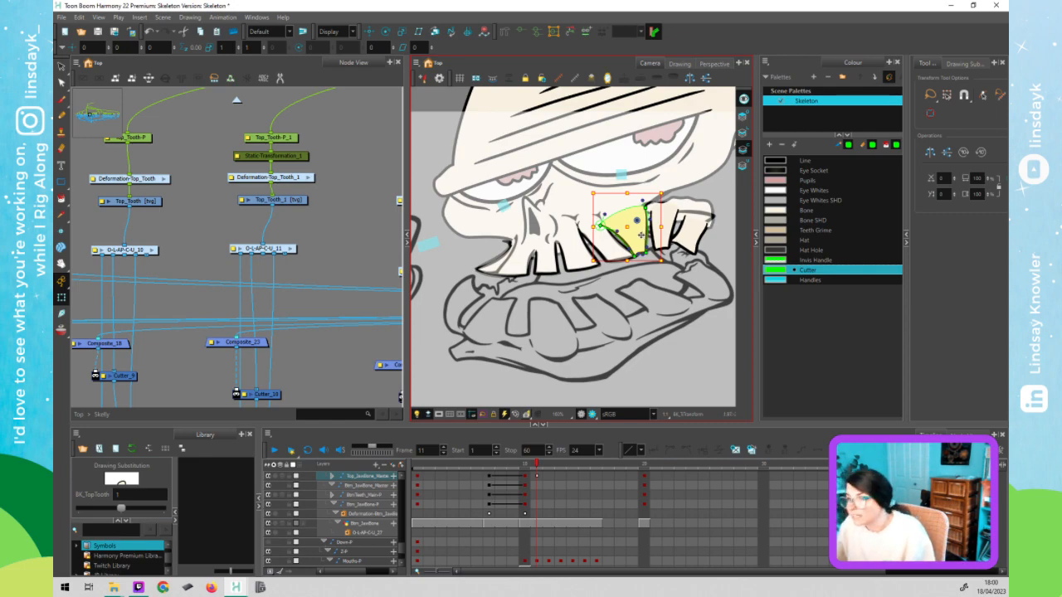
pyautogui.hotkey('shift', 'm')
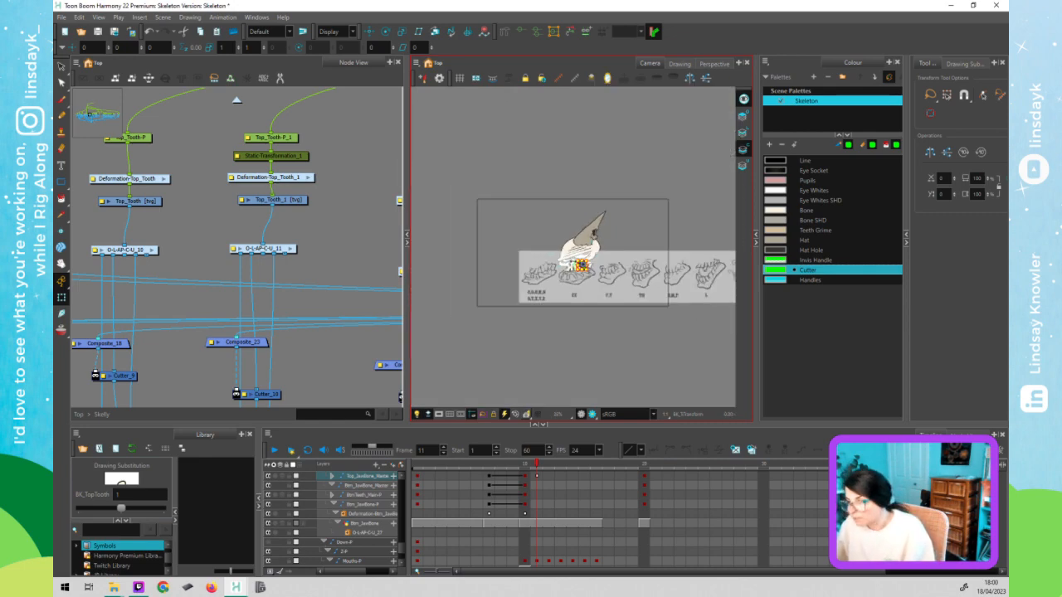
pyautogui.press('f')
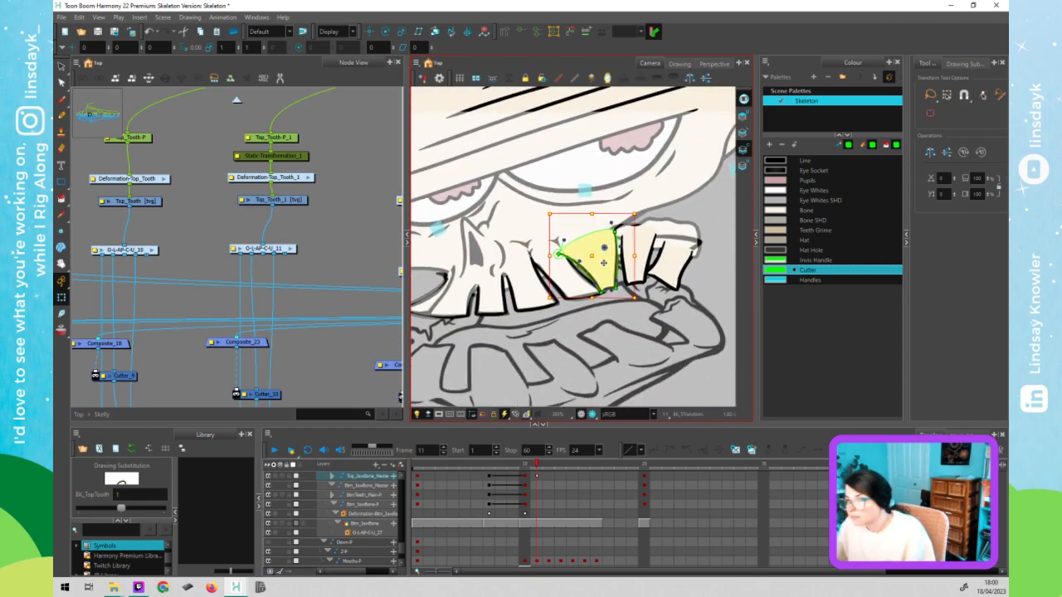
# - Send the first back upper tooth behind its front neighbour on frame 11, narrow its top and stretch its lower corners backward to the EE sketch
pyautogui.click(603, 262)
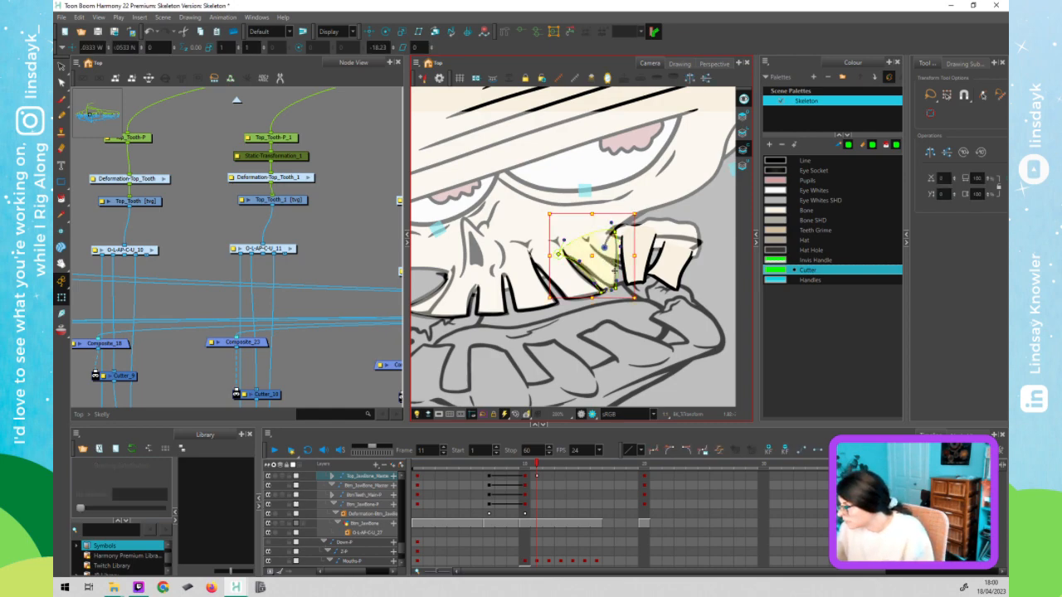
pyautogui.click(602, 242)
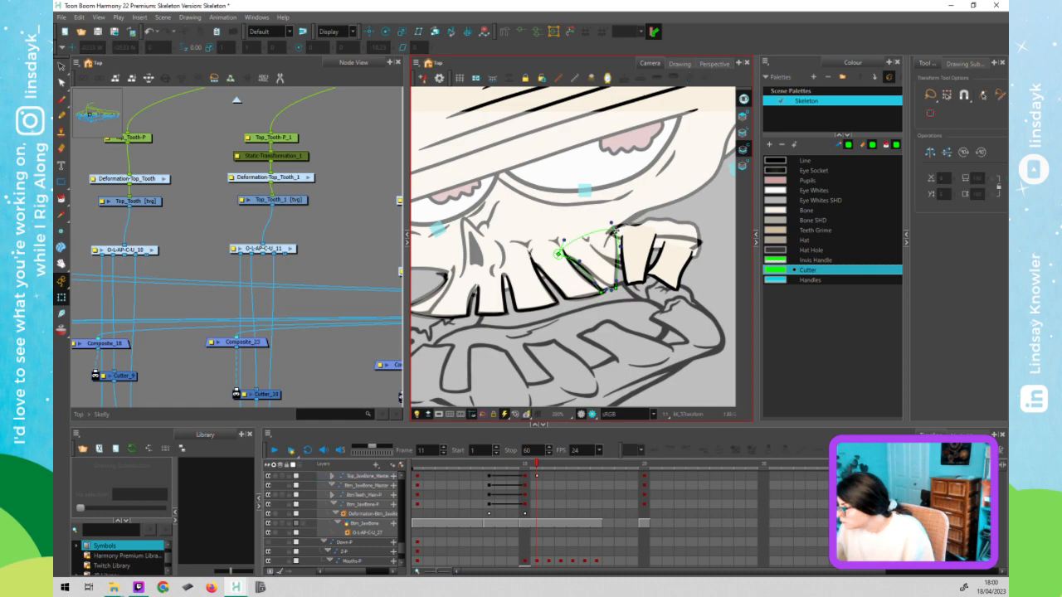
pyautogui.click(594, 244)
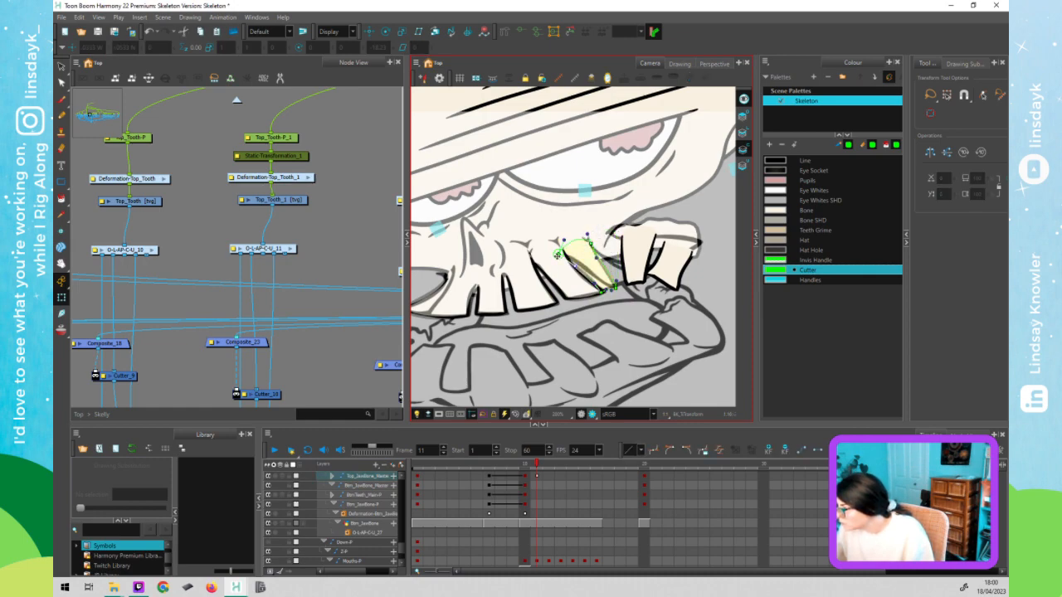
pyautogui.moveTo(561, 252); pyautogui.dragTo(570, 241)
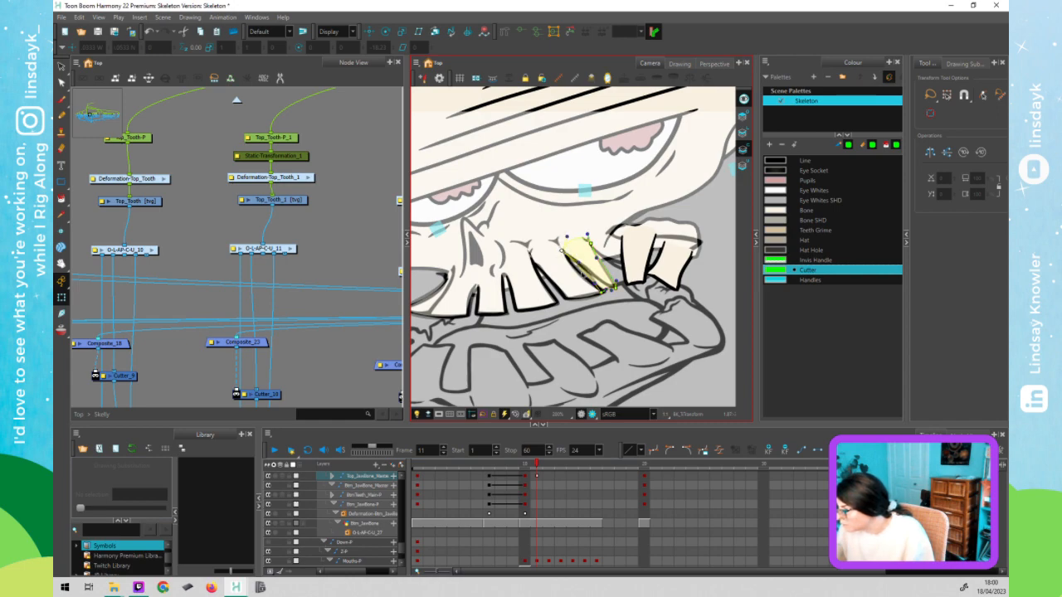
pyautogui.moveTo(617, 287); pyautogui.dragTo(635, 269)
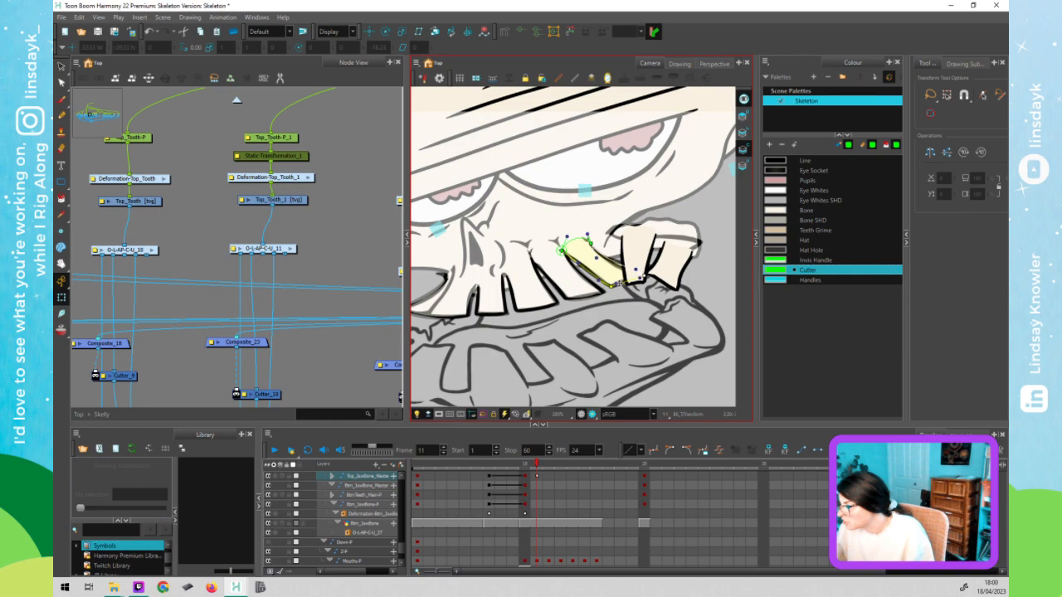
pyautogui.moveTo(622, 283); pyautogui.dragTo(623, 284)
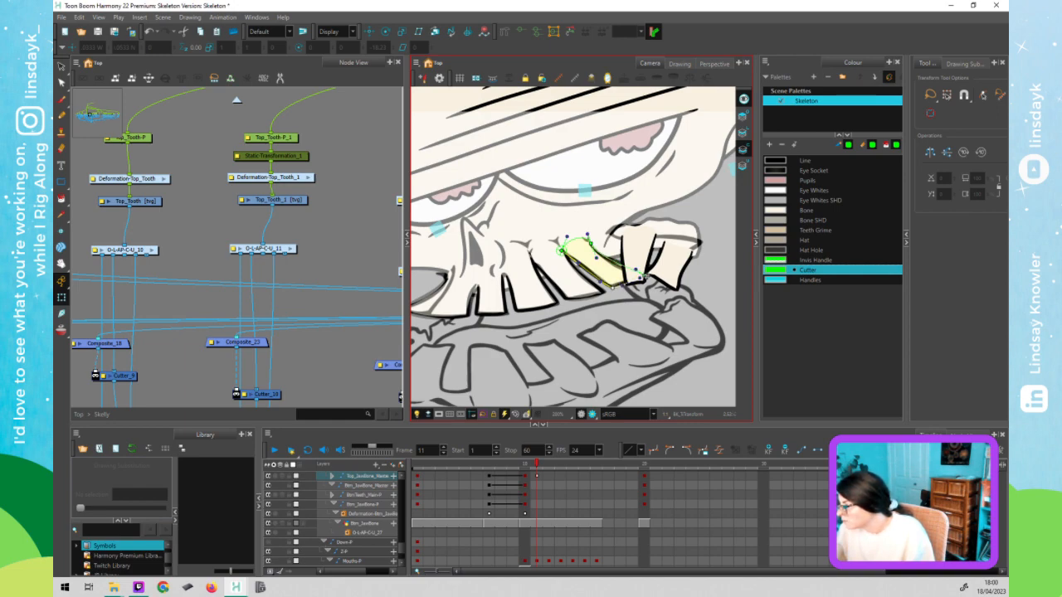
pyautogui.moveTo(642, 276); pyautogui.dragTo(647, 279)
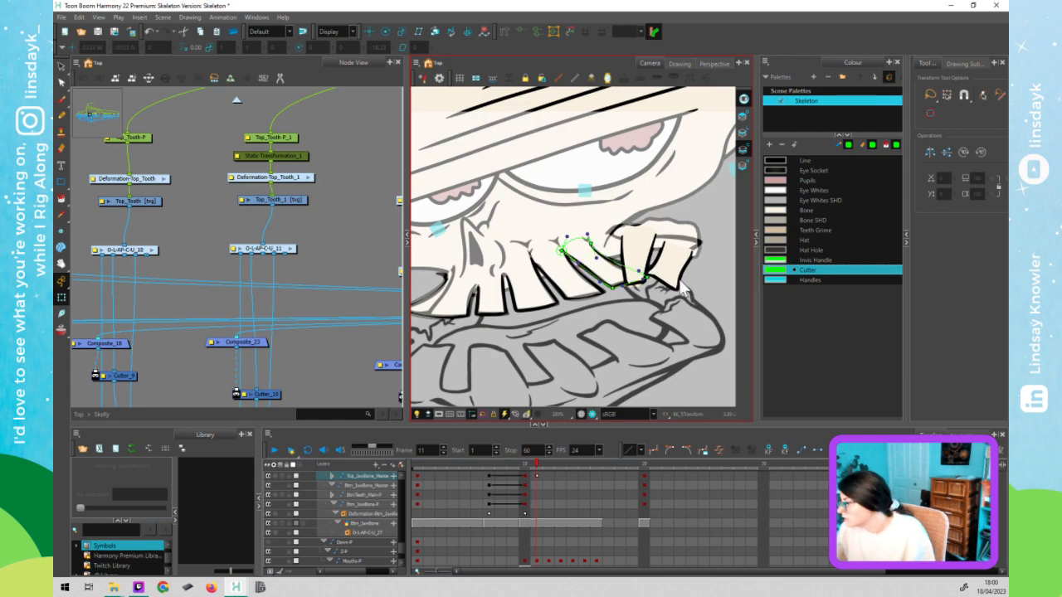
# - Send the second and third back upper teeth behind the teeth in front of them on frame 11
pyautogui.click(636, 262)
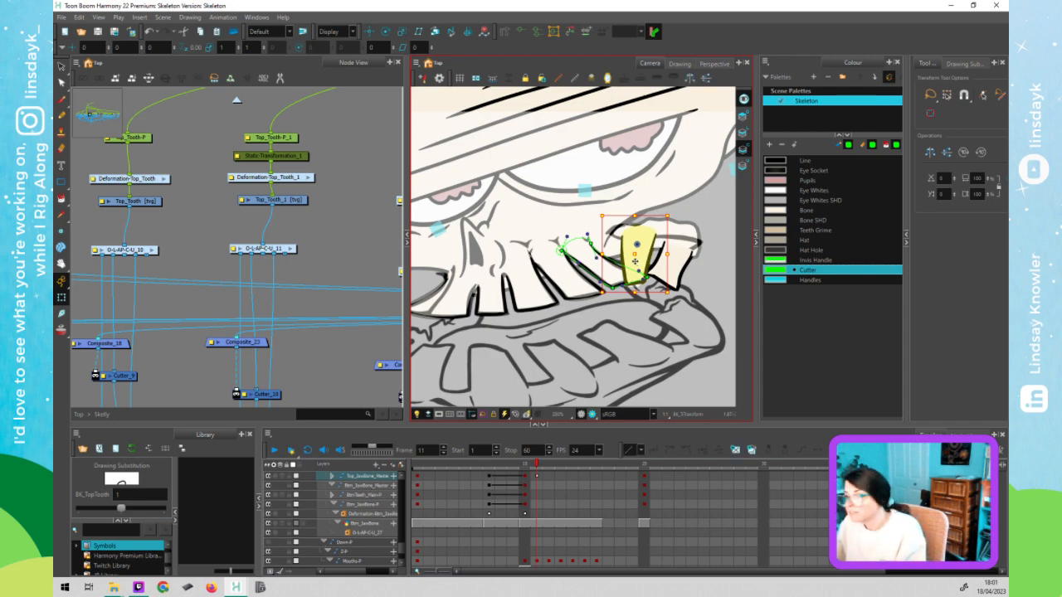
pyautogui.hotkey('alt', 'Up')
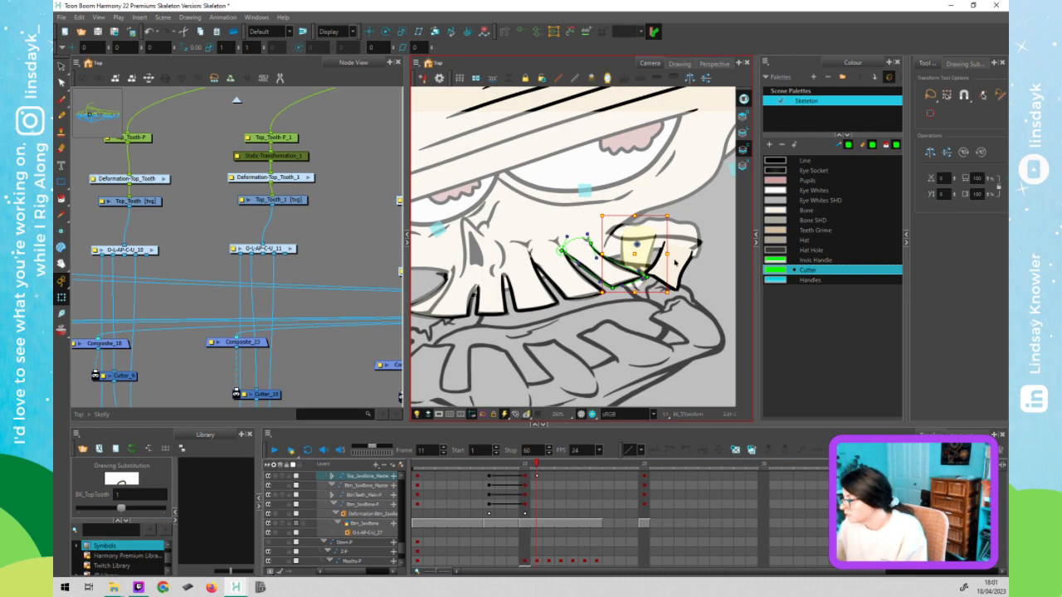
pyautogui.click(667, 264)
pyautogui.hotkey('alt', 'Up')
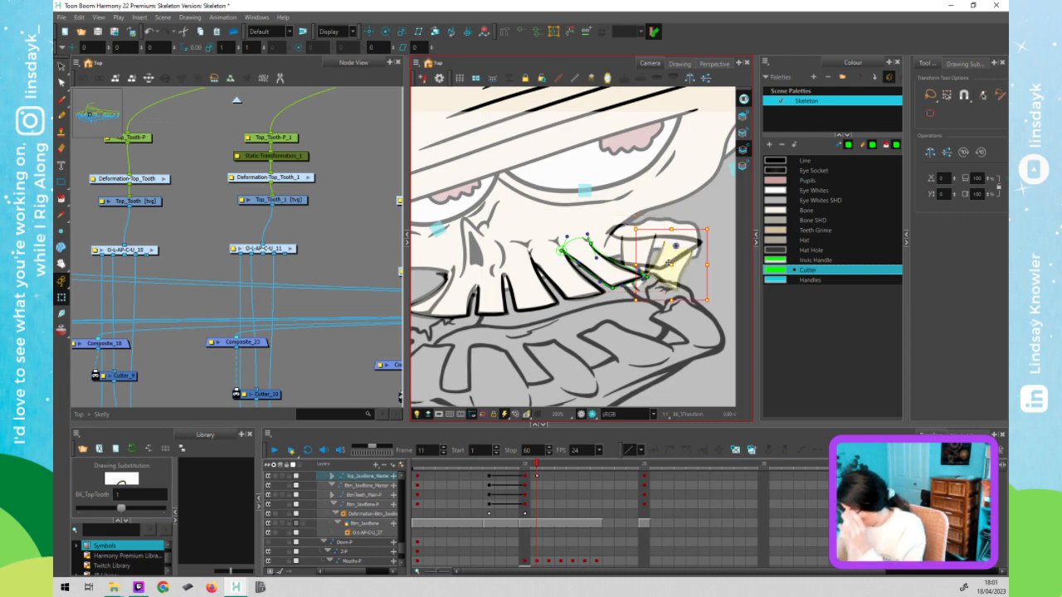
pyautogui.click(719, 298)
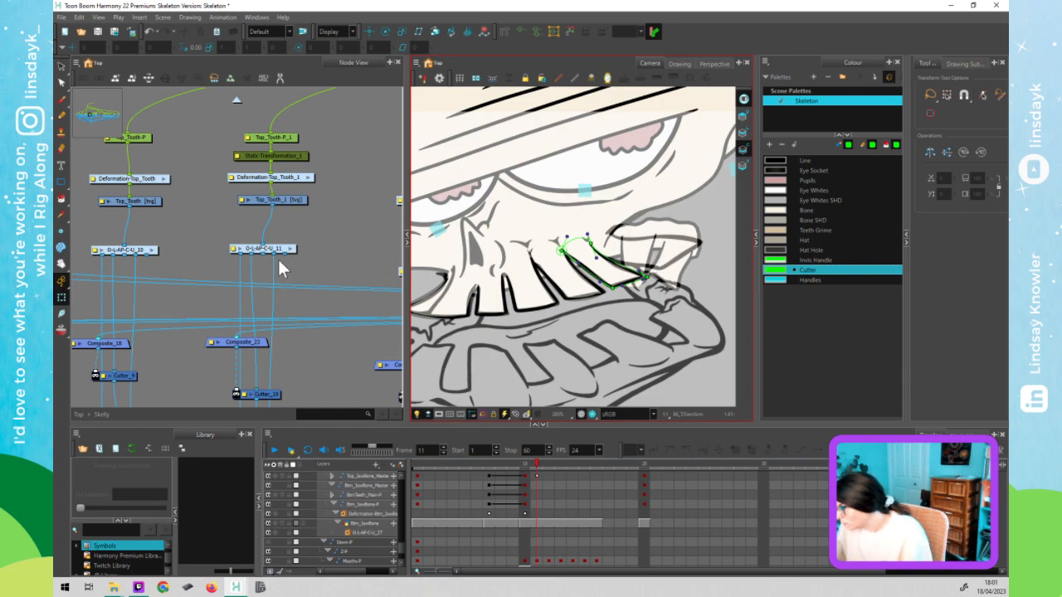
# - Hide the skeleton group in the top-level network and show it again to examine the EE sketch underneath
pyautogui.click(153, 248)
pyautogui.hotkey('ctrl', 'shift', 'Return')
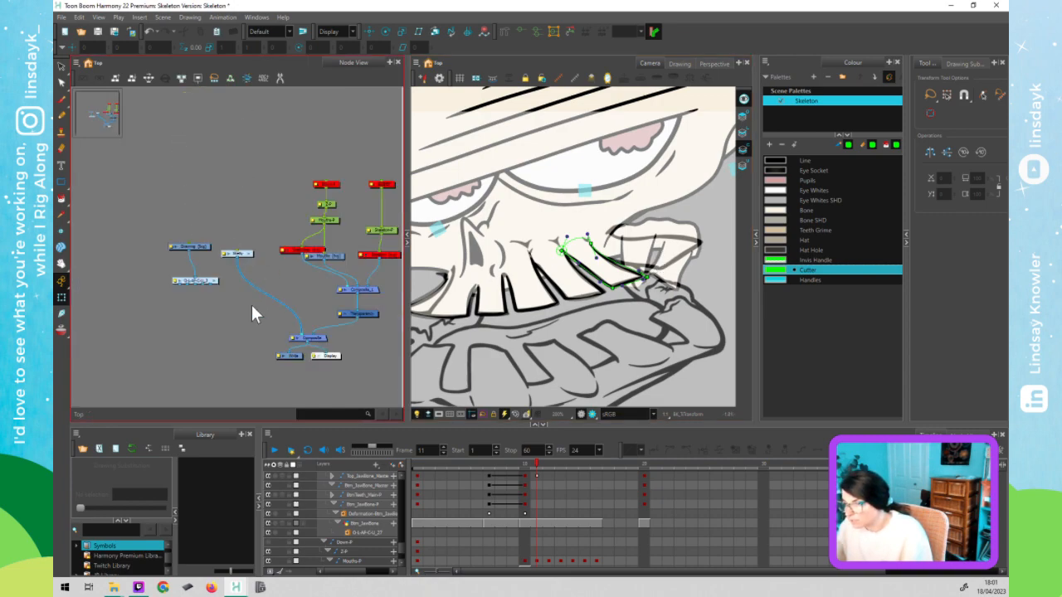
pyautogui.click(233, 249)
pyautogui.press('d')
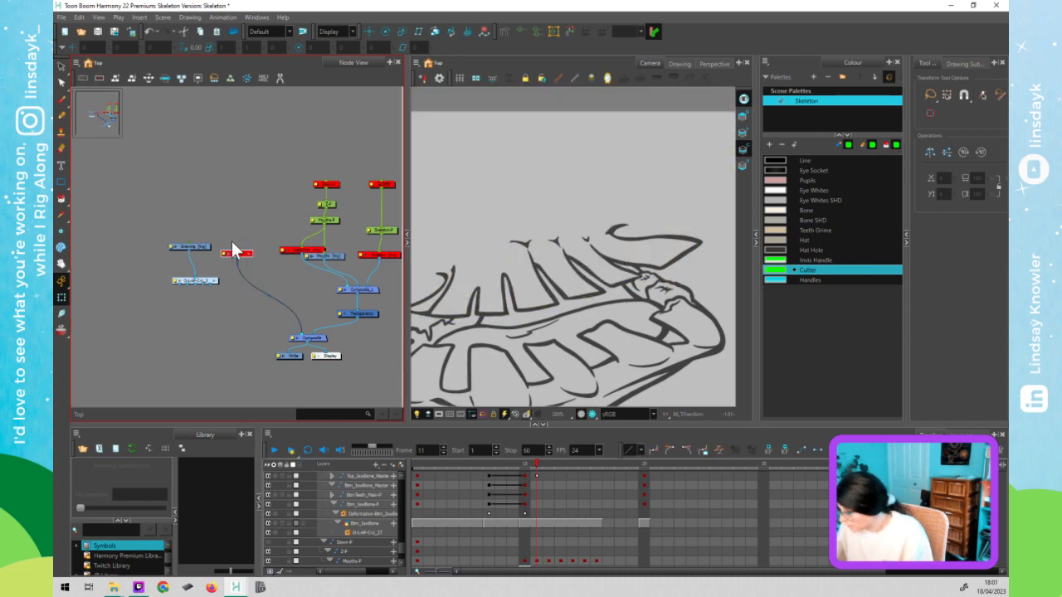
pyautogui.press('d')
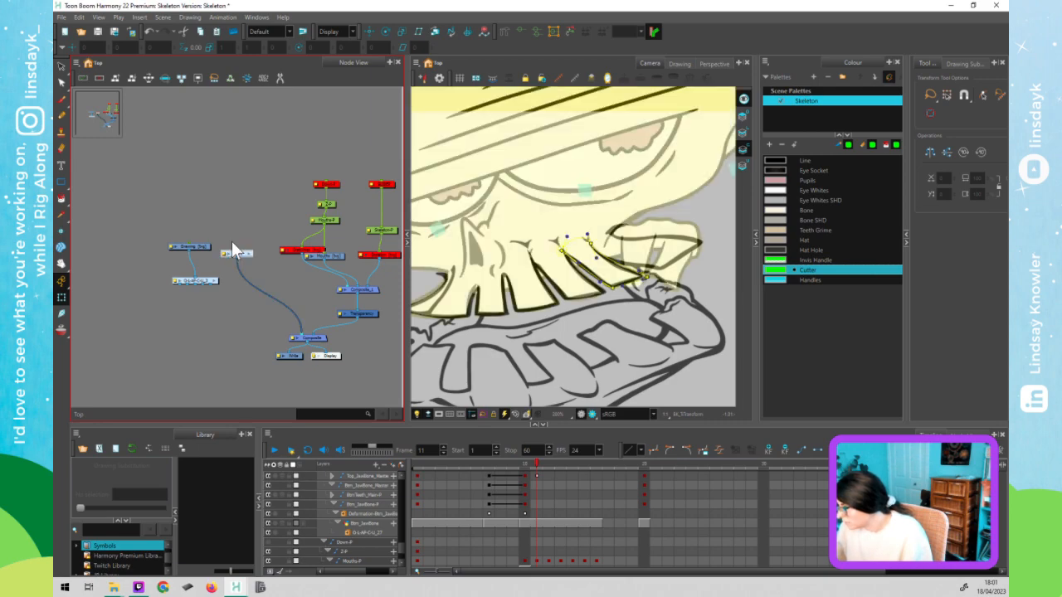
pyautogui.click(237, 241)
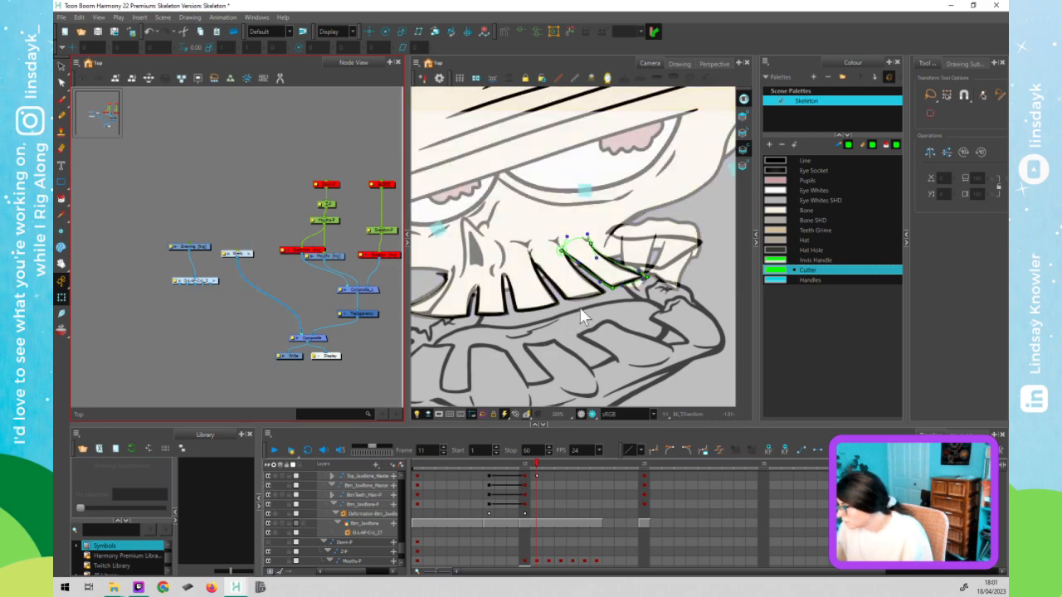
# - Rotate the second and third back upper teeth so their lower ends swing backward on frame 11, and shift the third up into the jaw corner
pyautogui.click(638, 258)
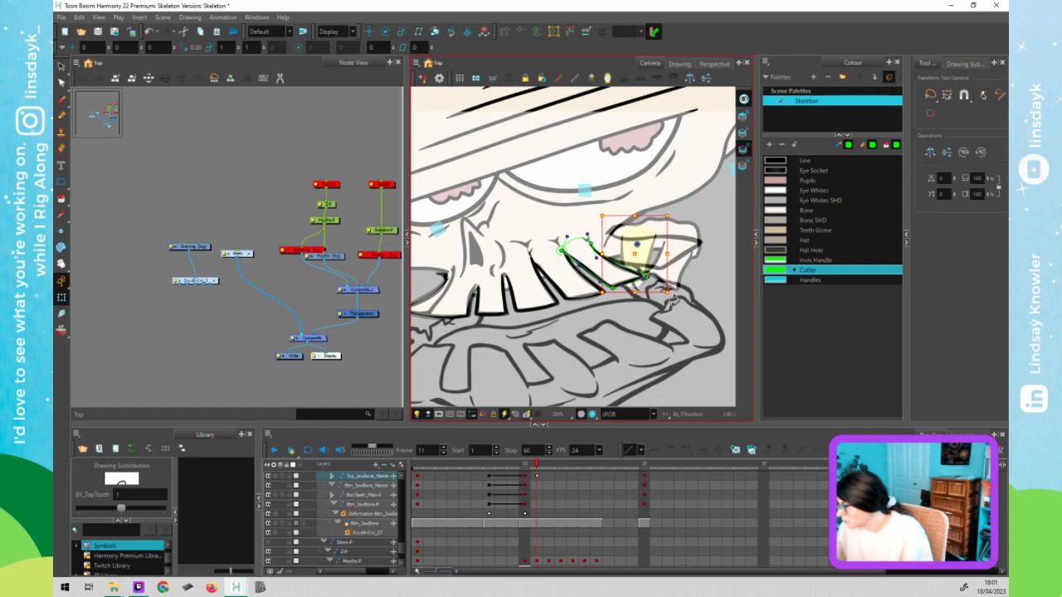
pyautogui.moveTo(698, 274); pyautogui.dragTo(700, 243)
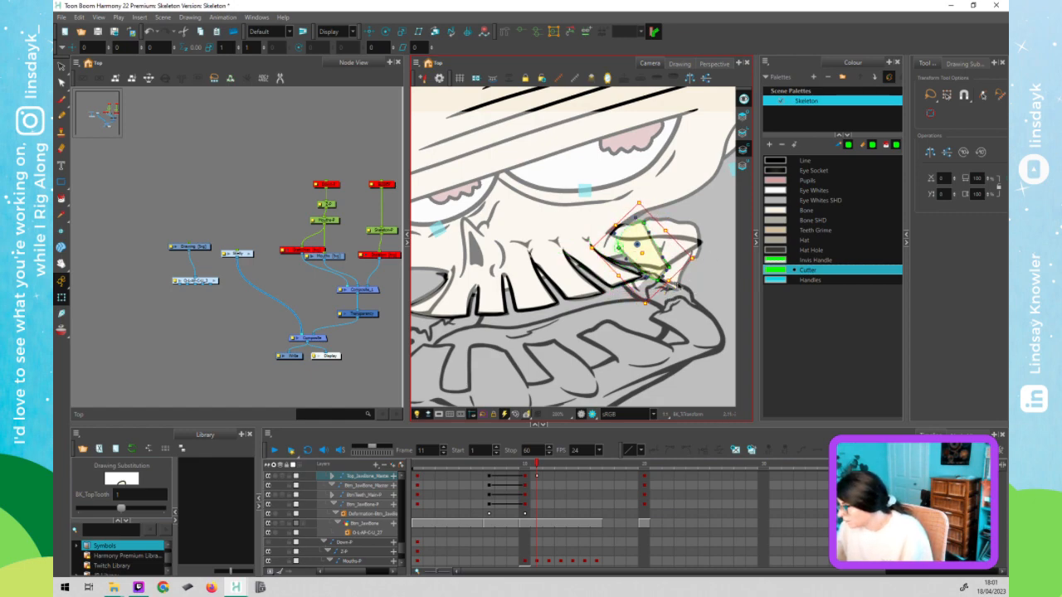
pyautogui.click(683, 286)
pyautogui.moveTo(728, 310); pyautogui.dragTo(751, 247)
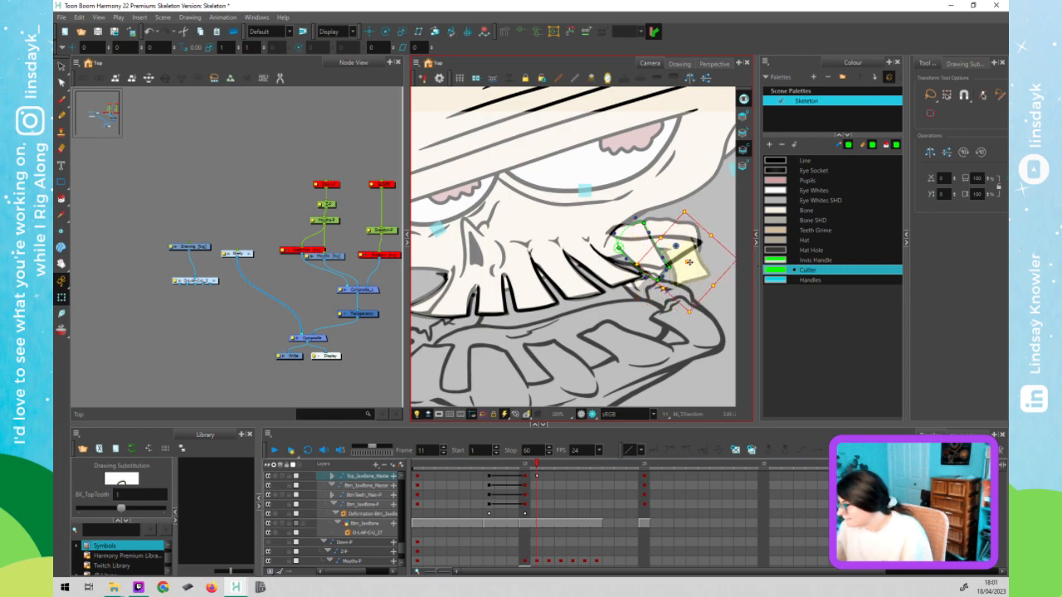
pyautogui.moveTo(688, 262); pyautogui.dragTo(738, 205)
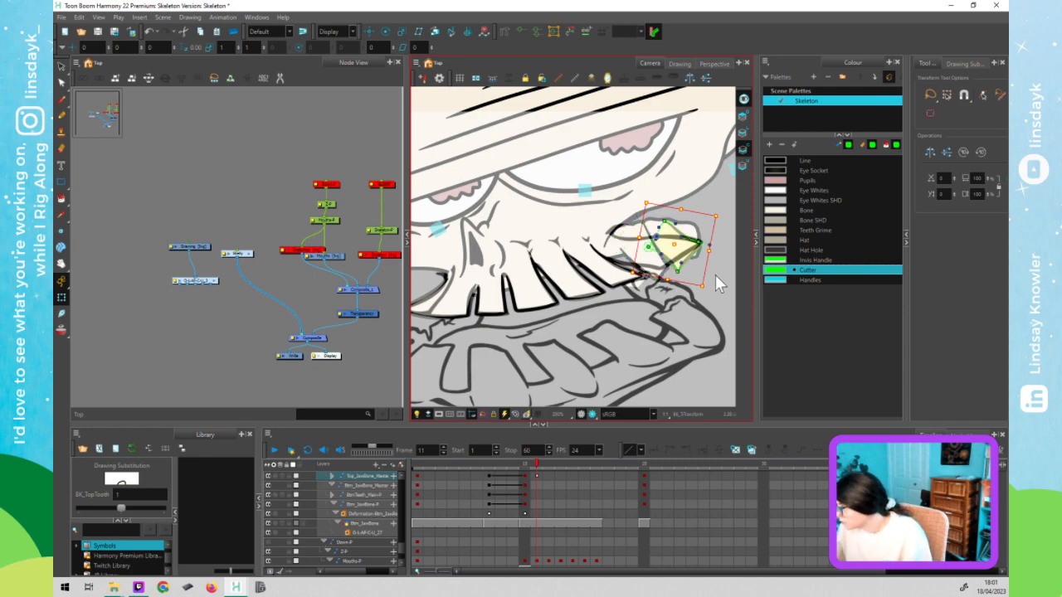
# - Reshape the third back upper tooth with its deformer, lowering its top edge, extending its front corner forward and raising its lower corner
pyautogui.moveTo(665, 221); pyautogui.dragTo(658, 236)
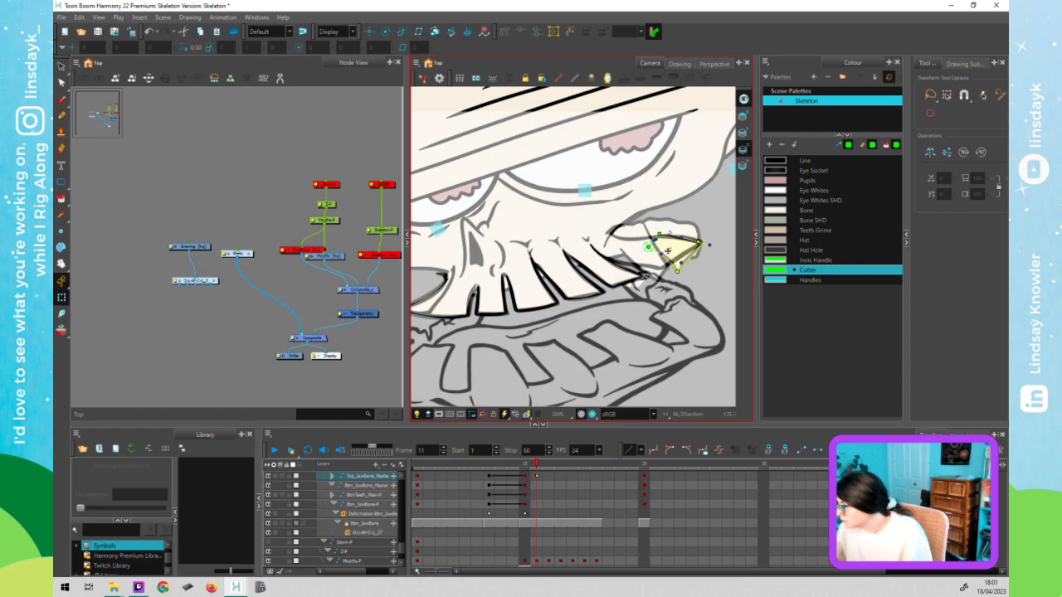
pyautogui.click(668, 249)
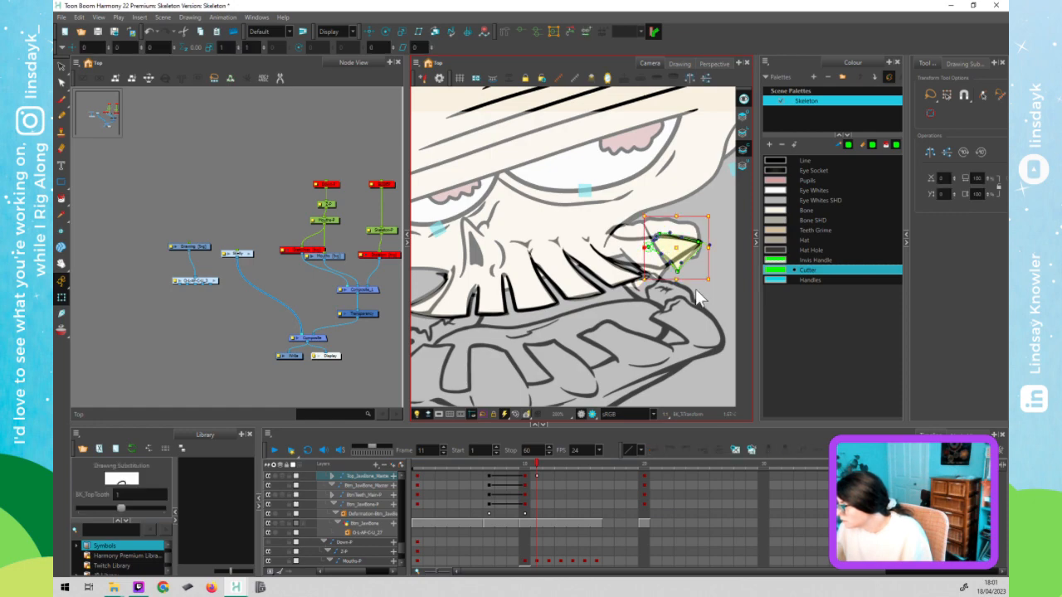
pyautogui.click(652, 252)
pyautogui.click(647, 248)
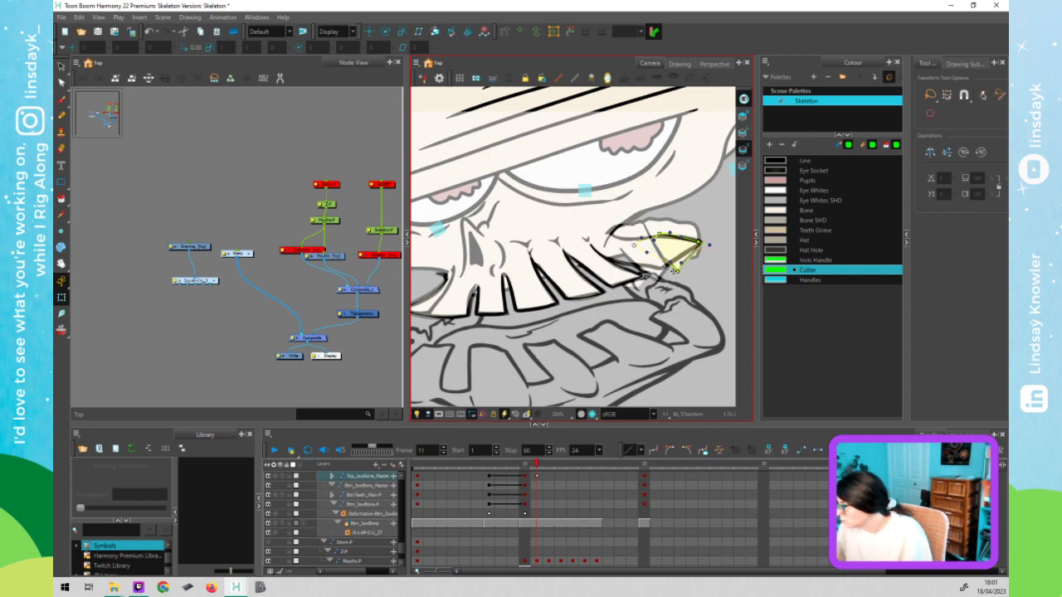
pyautogui.moveTo(674, 270); pyautogui.dragTo(672, 266)
pyautogui.click(639, 248)
pyautogui.hotkey('shift', 'F11')
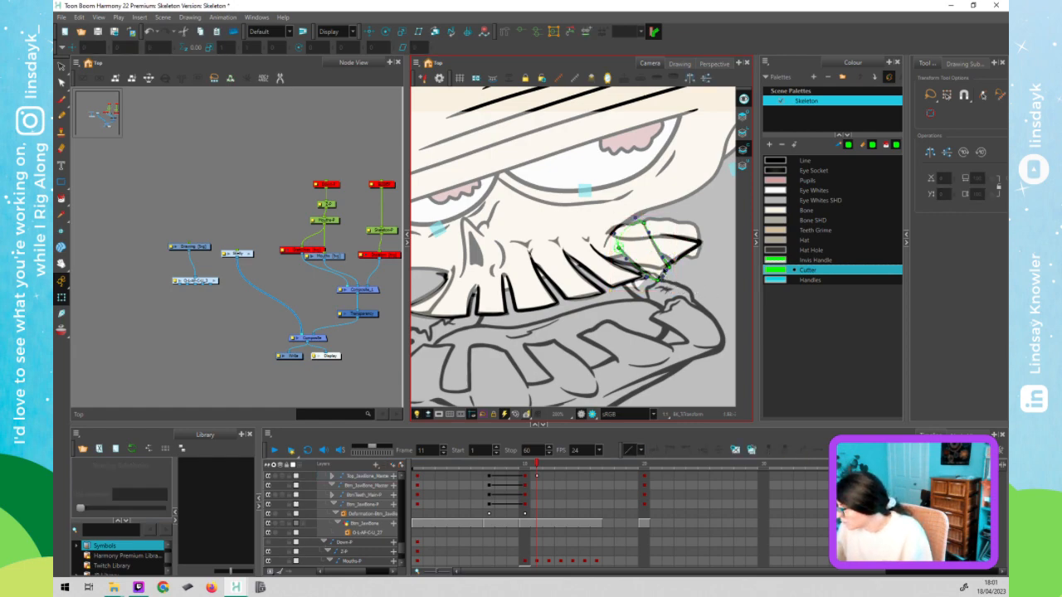
# - Reshape the second back upper tooth with its deformer, pulling its upper front corner forward, lowering its top edge and raising its lower edge to the sketch
pyautogui.click(667, 265)
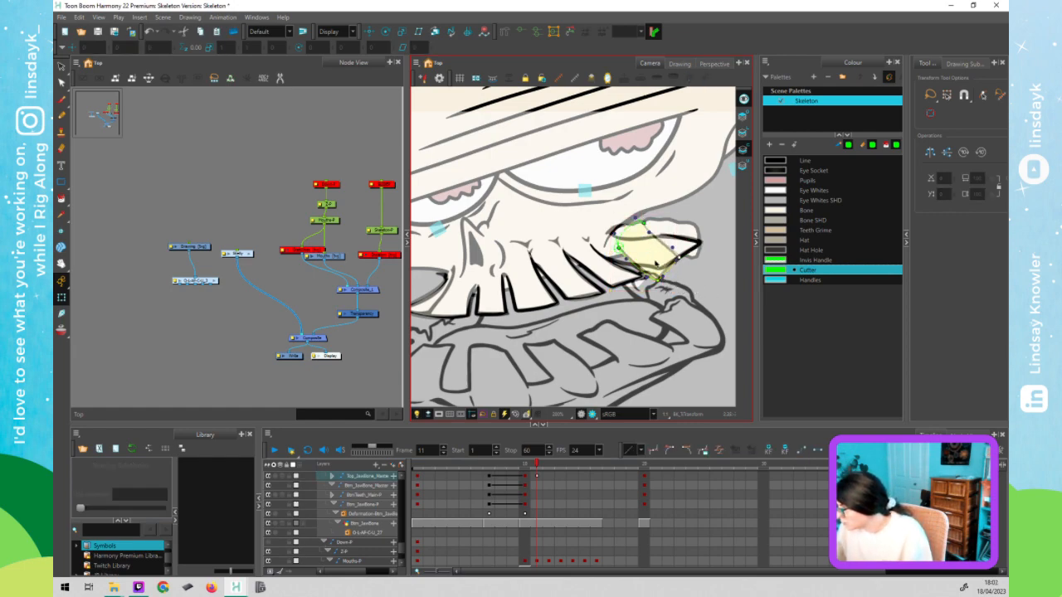
pyautogui.moveTo(618, 248); pyautogui.dragTo(593, 241)
pyautogui.click(612, 267)
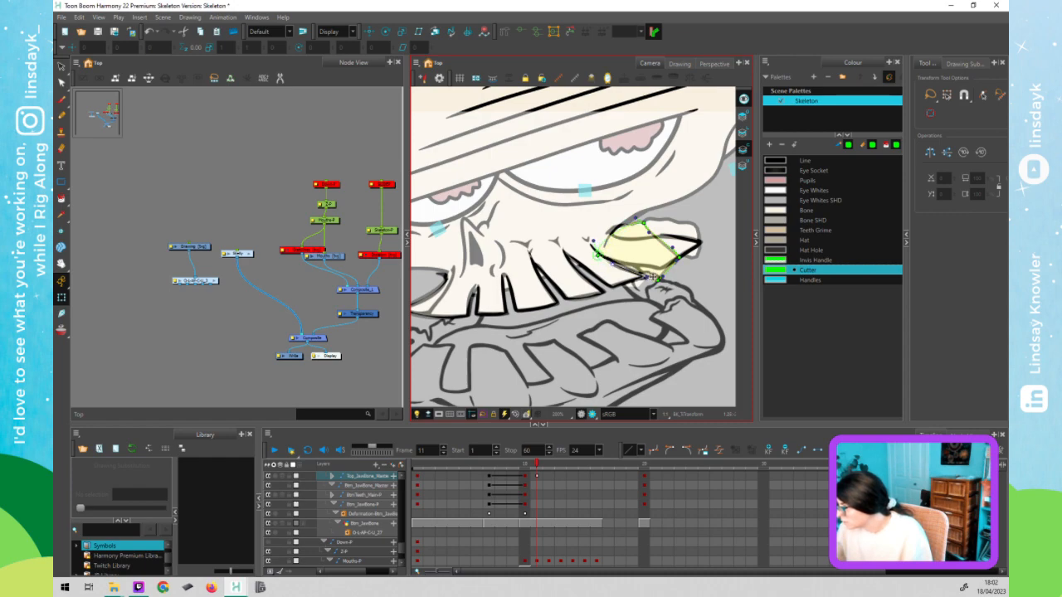
pyautogui.moveTo(658, 281); pyautogui.dragTo(654, 268)
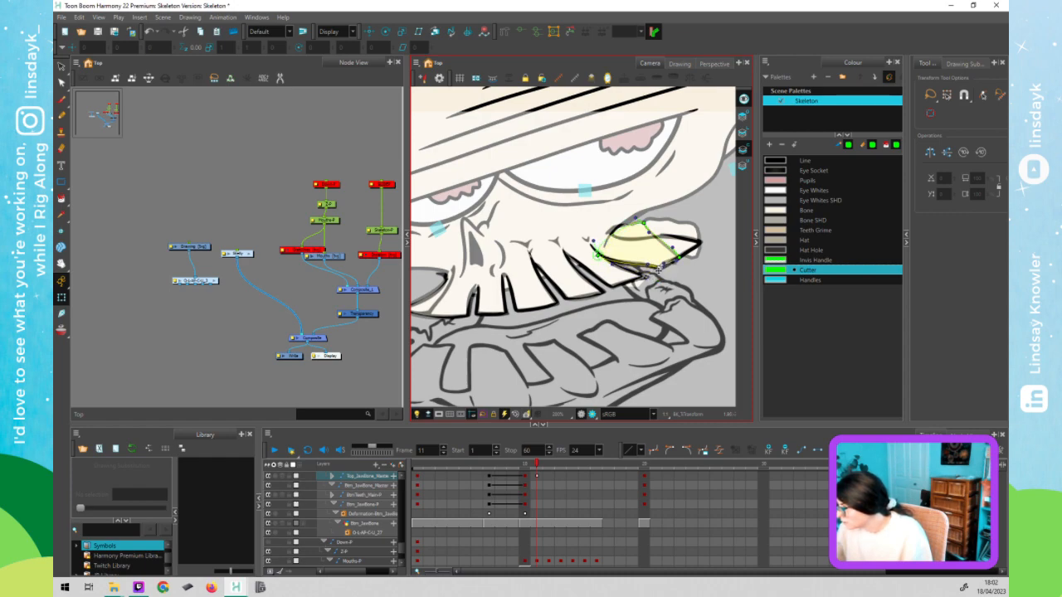
pyautogui.moveTo(643, 224)
pyautogui.mouseDown()
pyautogui.moveTo(635, 242)
pyautogui.moveTo(613, 237)
pyautogui.moveTo(629, 238)
pyautogui.mouseUp()
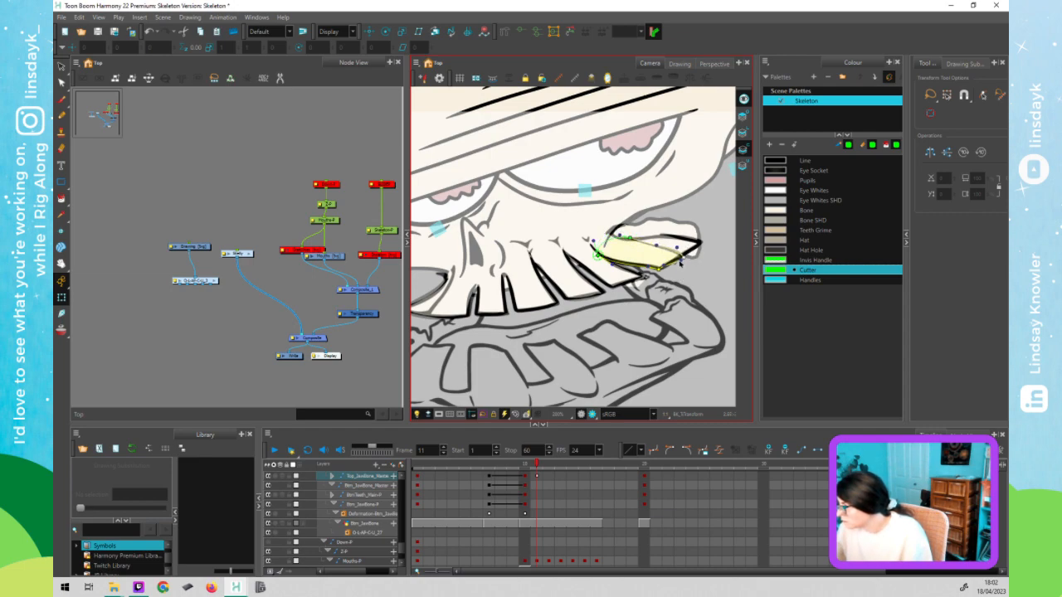
pyautogui.click(678, 247)
pyautogui.hotkey('shift', 'F11')
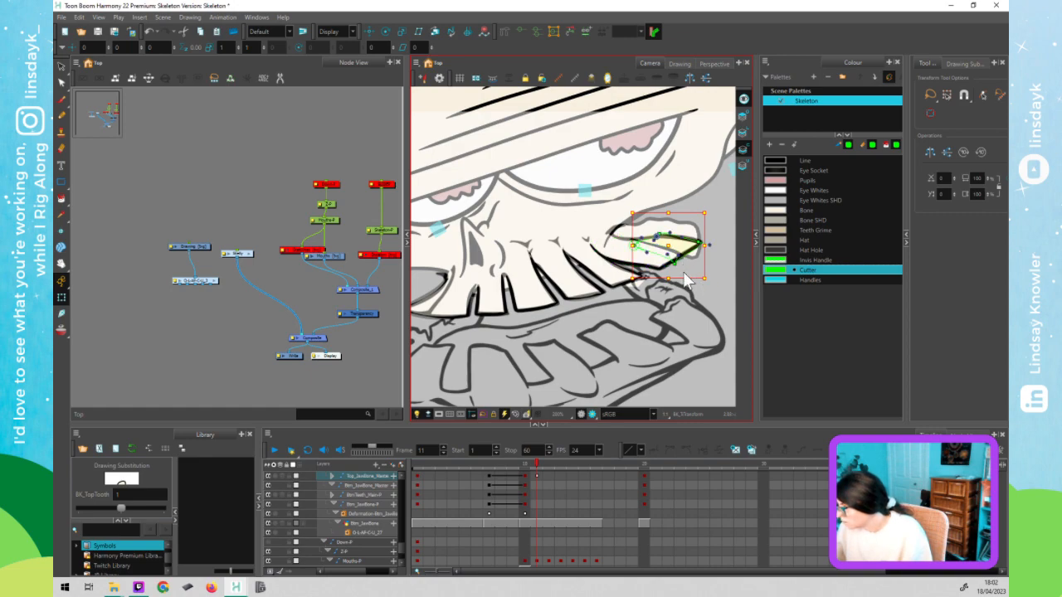
pyautogui.press('Escape')
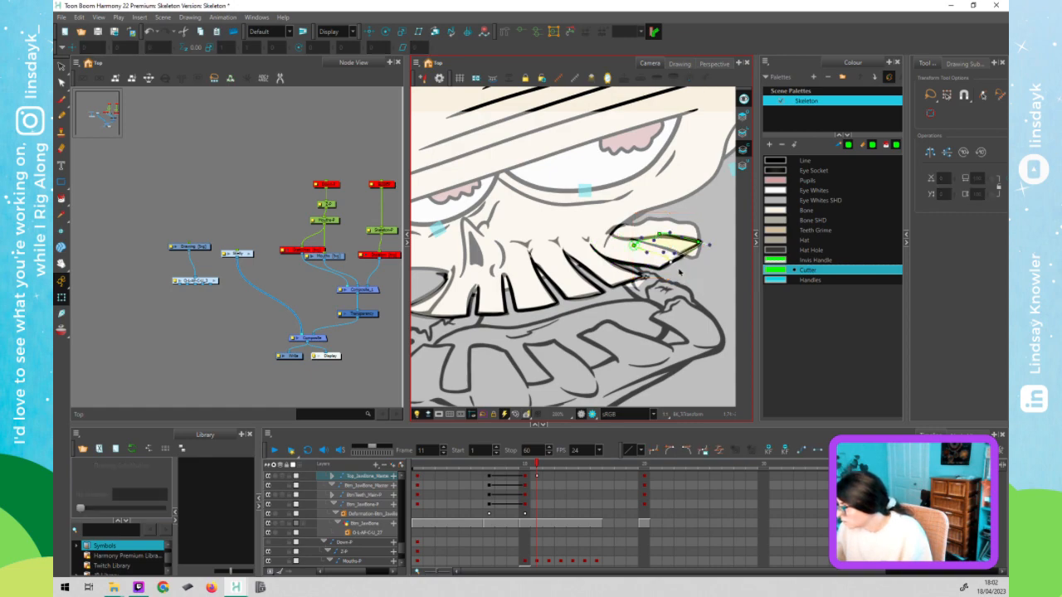
pyautogui.click(652, 264)
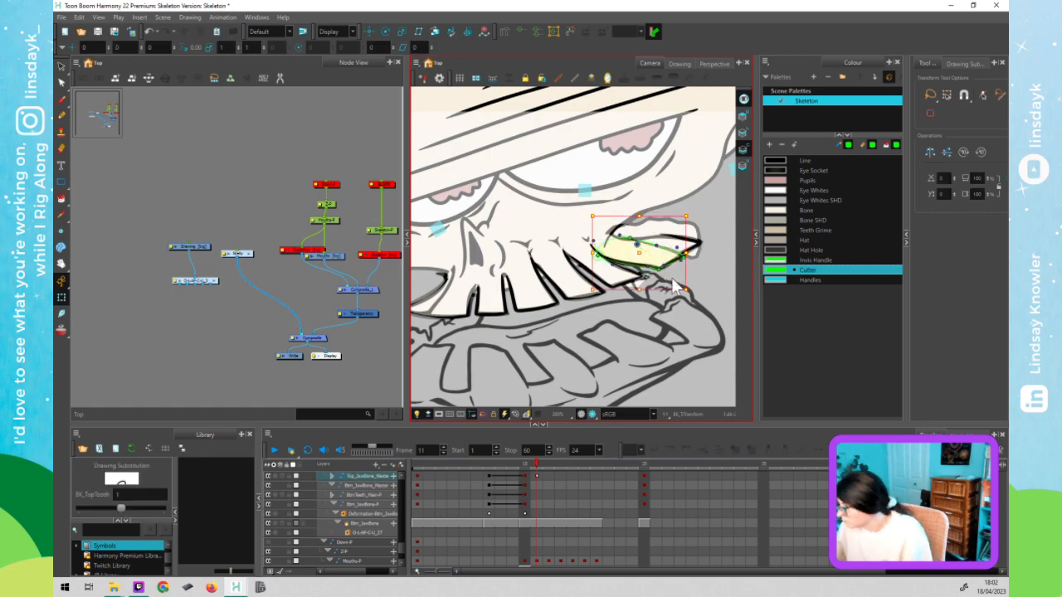
pyautogui.press('Escape')
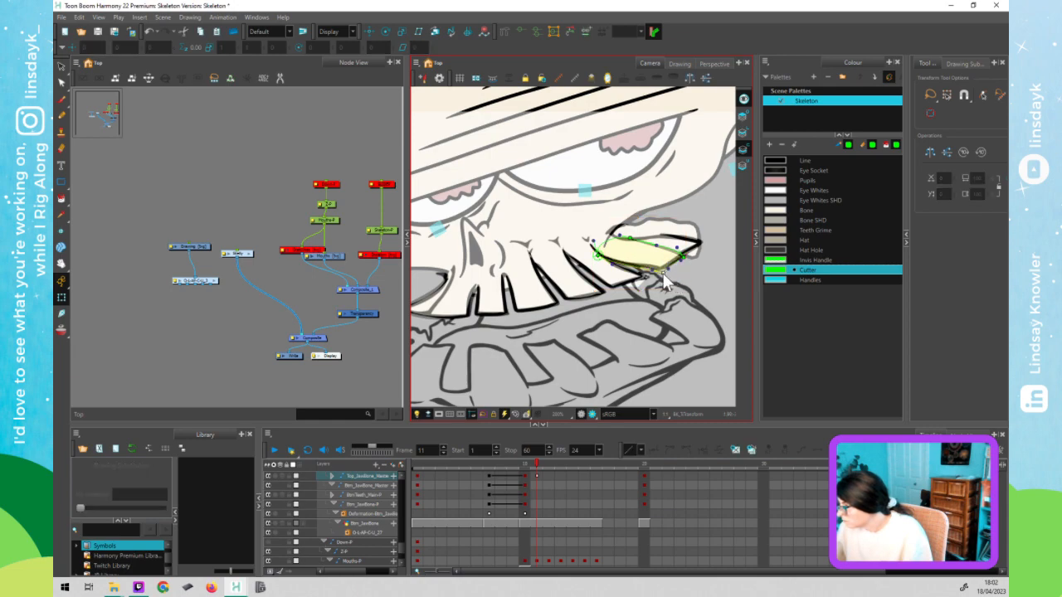
# - Reshape the upper jawbone's deformation envelope on frame 11 by pulling its far lower corner inward behind the back teeth
pyautogui.click(707, 282)
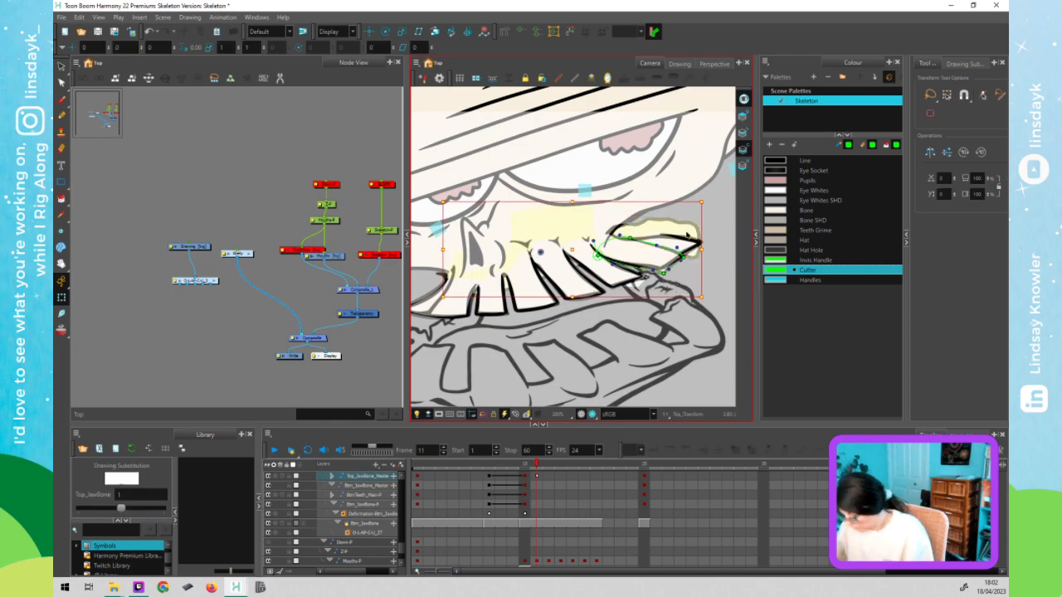
pyautogui.click(690, 257)
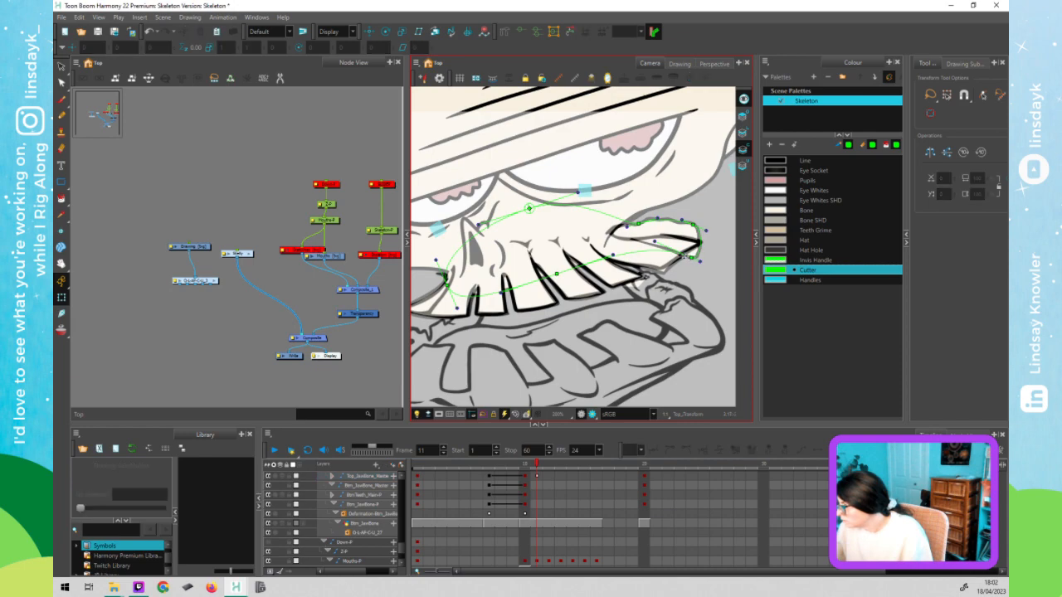
pyautogui.click(685, 257)
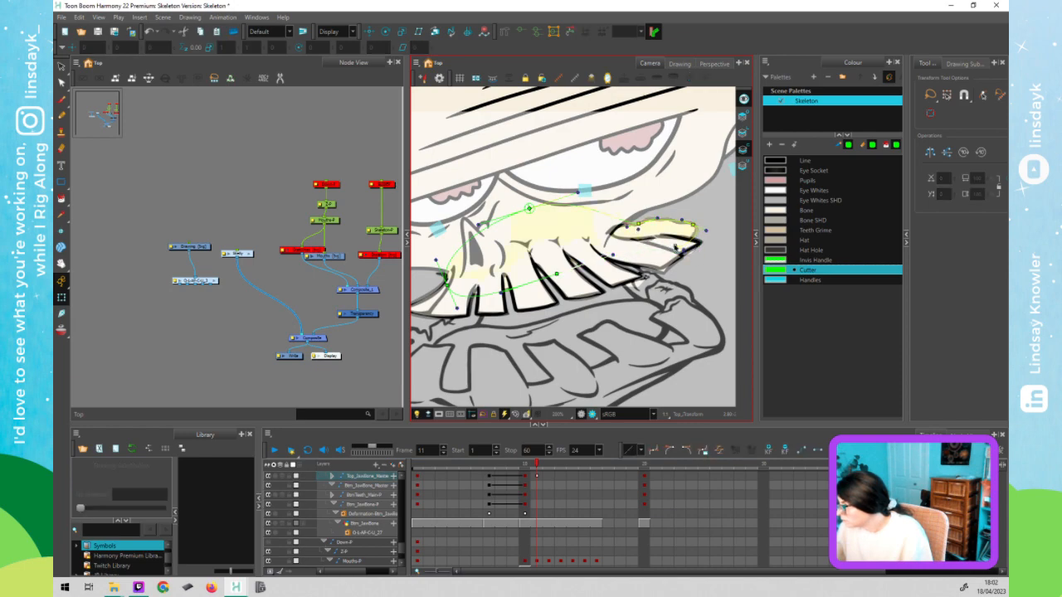
pyautogui.click(694, 247)
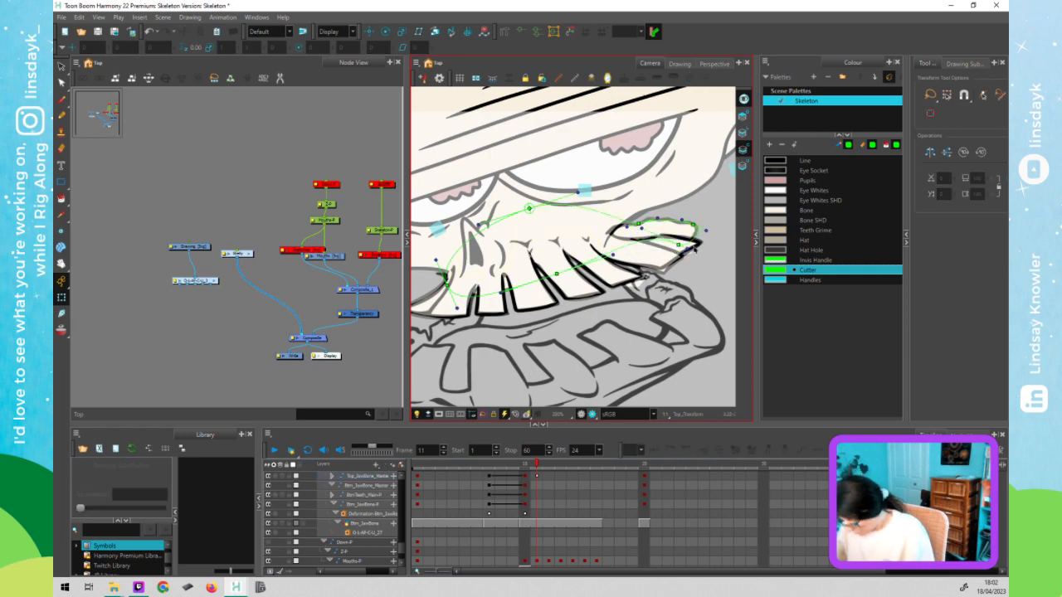
pyautogui.click(694, 248)
# - Disable the Mouths drawing node to hide the rough mouth sketch over the skull
pyautogui.moveTo(266, 240); pyautogui.dragTo(244, 266)
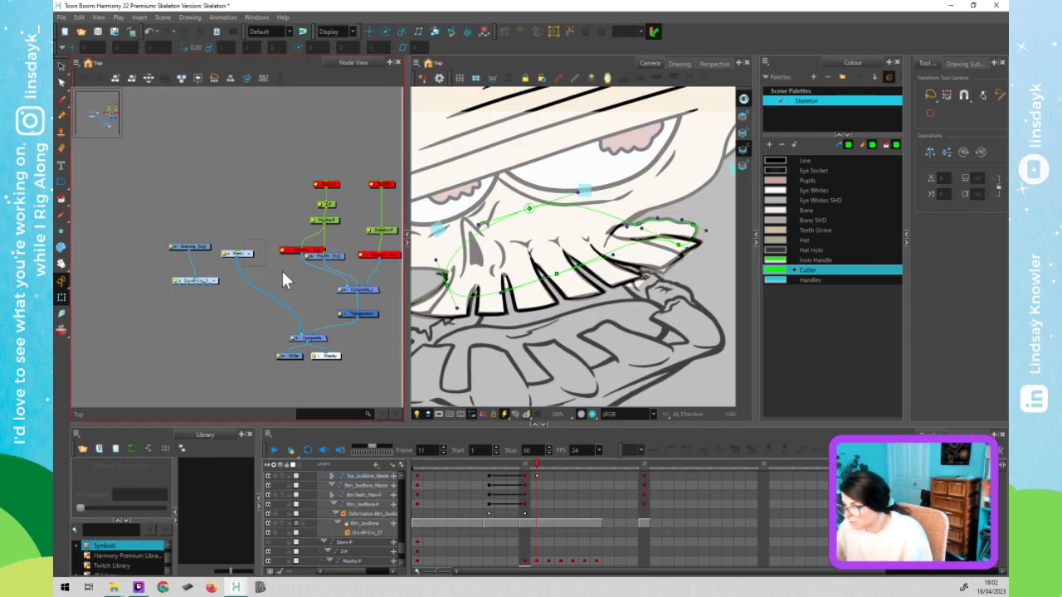
pyautogui.click(341, 254)
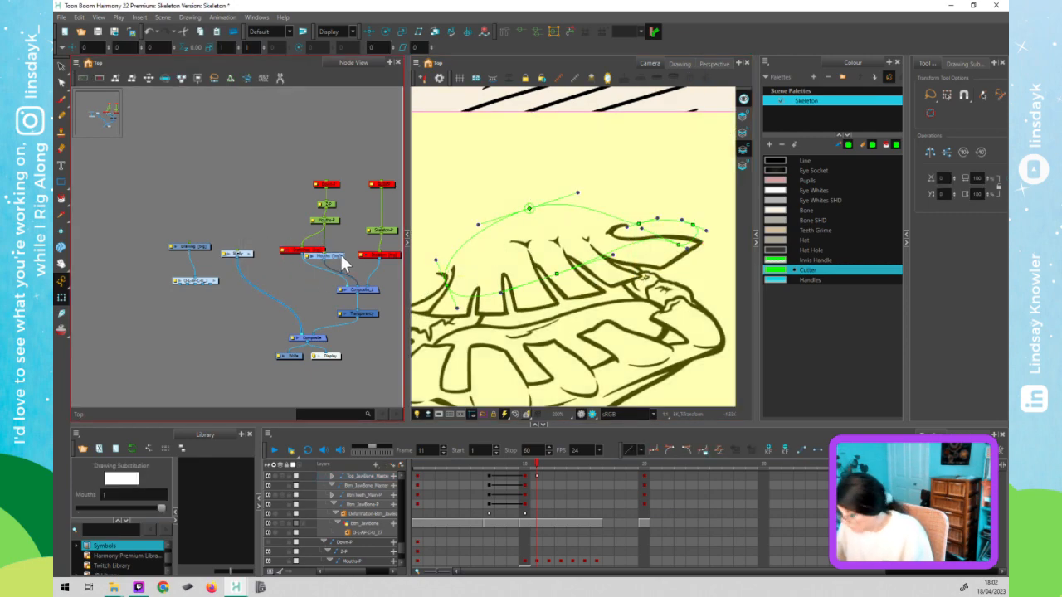
pyautogui.press('d')
pyautogui.click(268, 209)
# - Reshape the deformation envelope of the long upper tooth before the back teeth, extending its lower corners outward and curving its outer edge
pyautogui.click(631, 270)
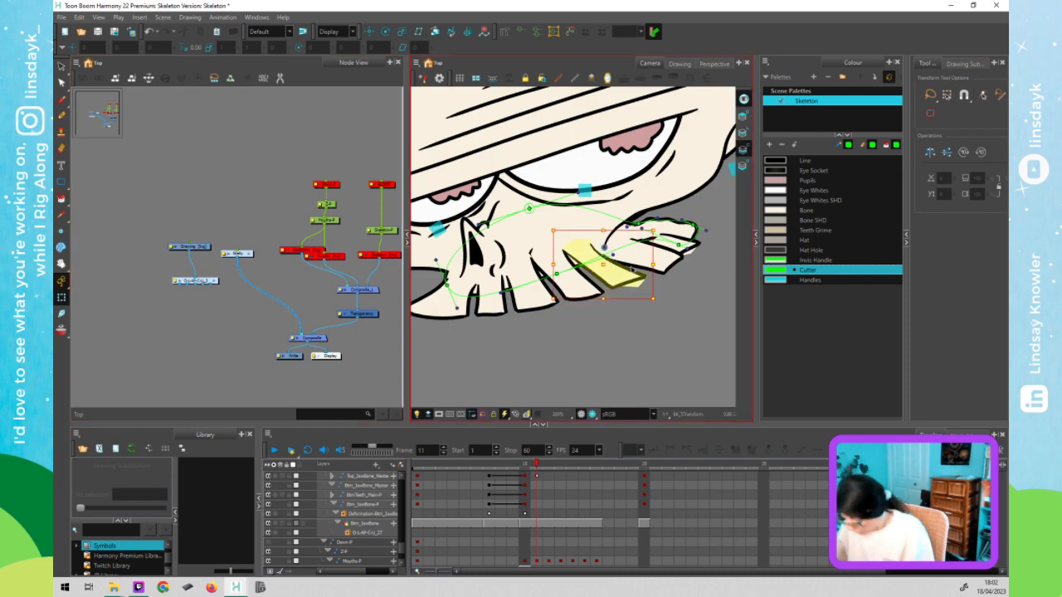
pyautogui.hotkey('shift', 'F11')
pyautogui.moveTo(644, 281); pyautogui.dragTo(647, 277)
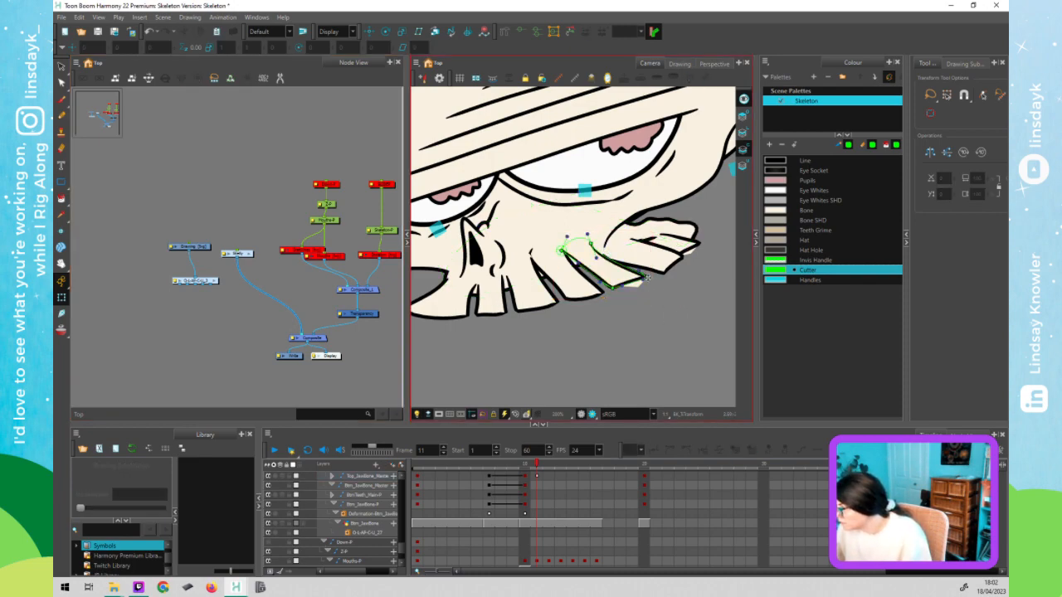
pyautogui.click(651, 276)
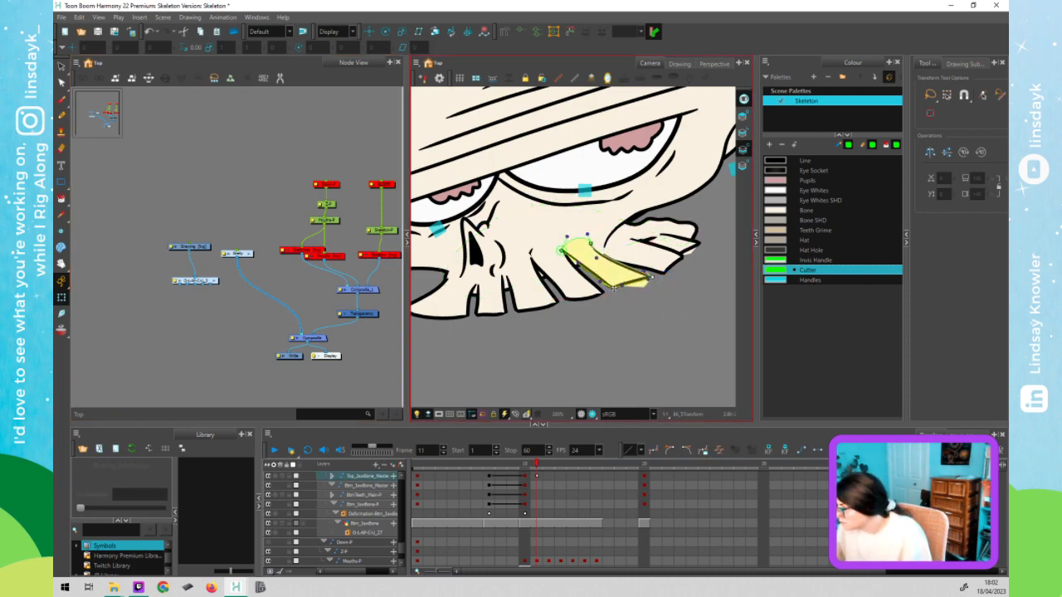
pyautogui.moveTo(612, 289); pyautogui.dragTo(613, 292)
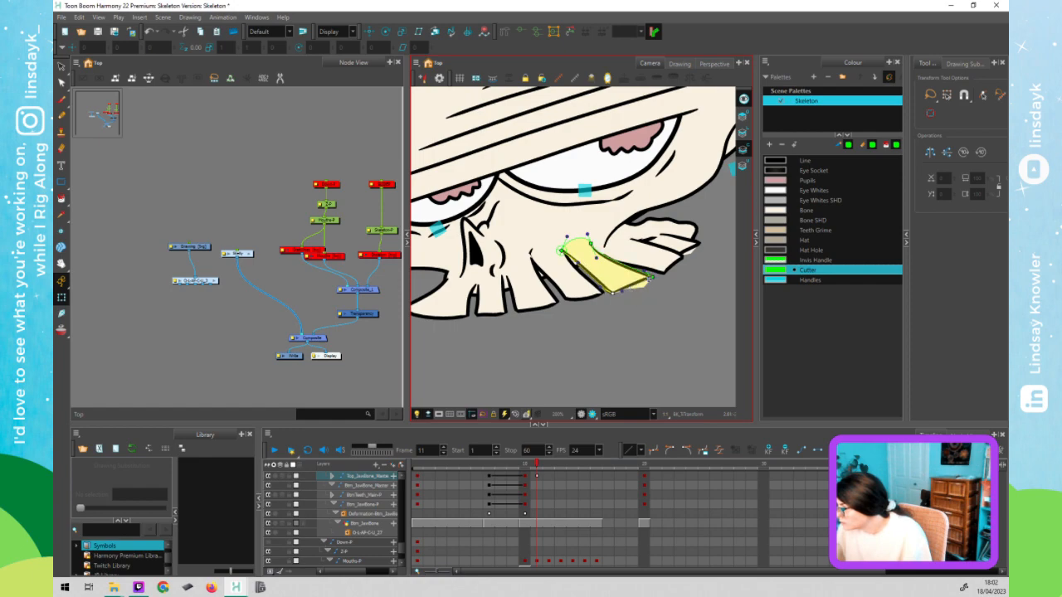
pyautogui.click(645, 274)
pyautogui.moveTo(645, 272); pyautogui.dragTo(639, 263)
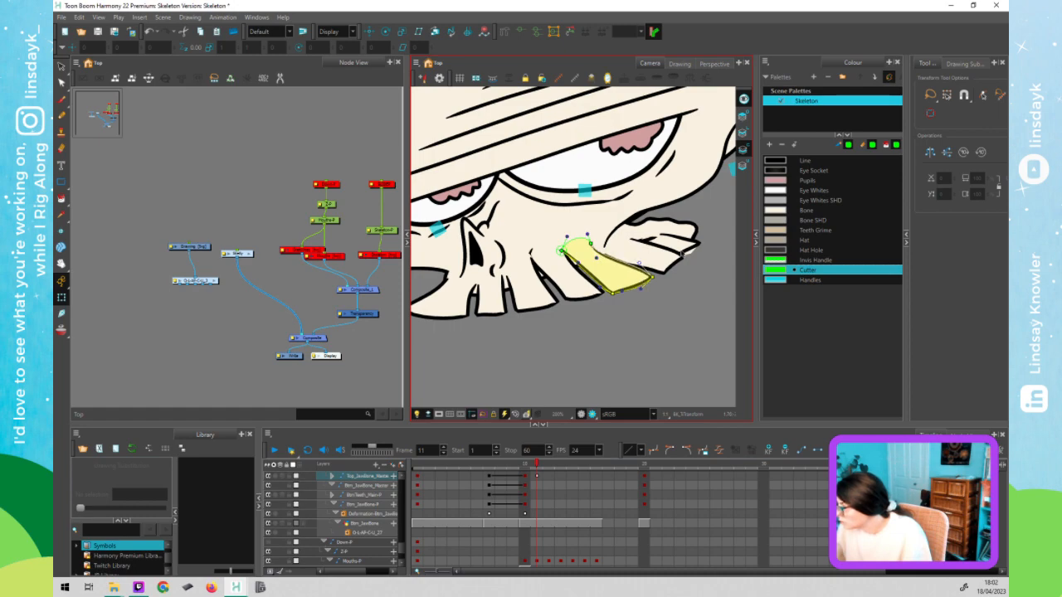
# - Raise the upper root point of the rearmost upper tooth's deformation envelope into the jawbone
pyautogui.click(664, 251)
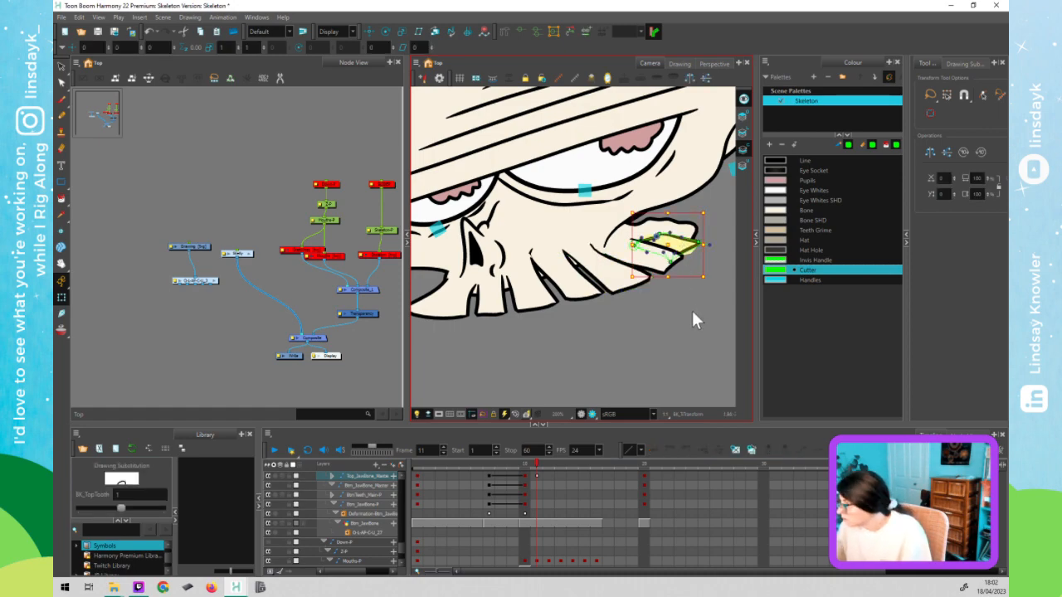
pyautogui.click(655, 241)
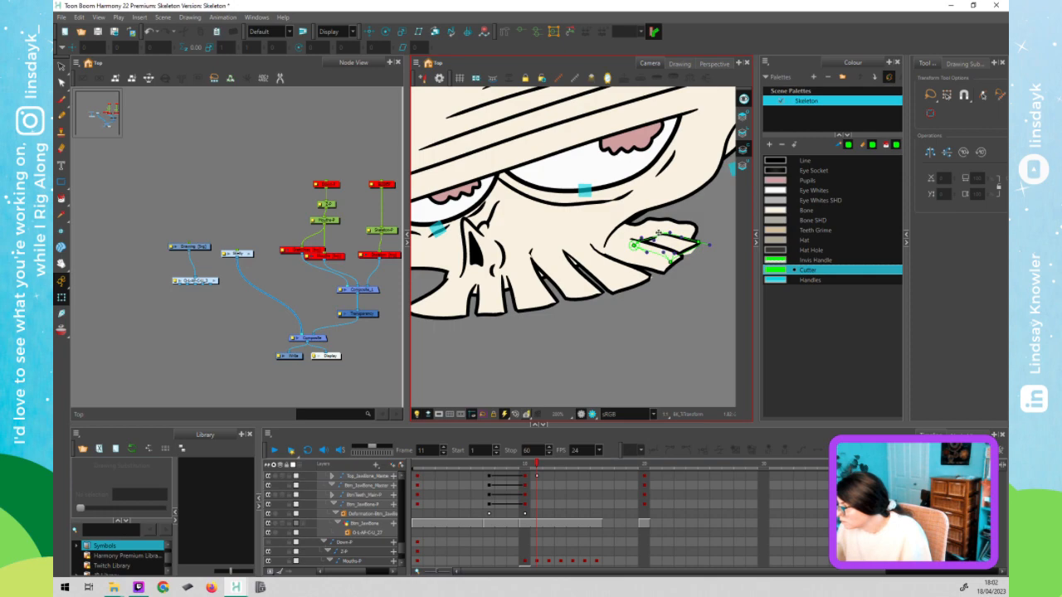
pyautogui.click(659, 233)
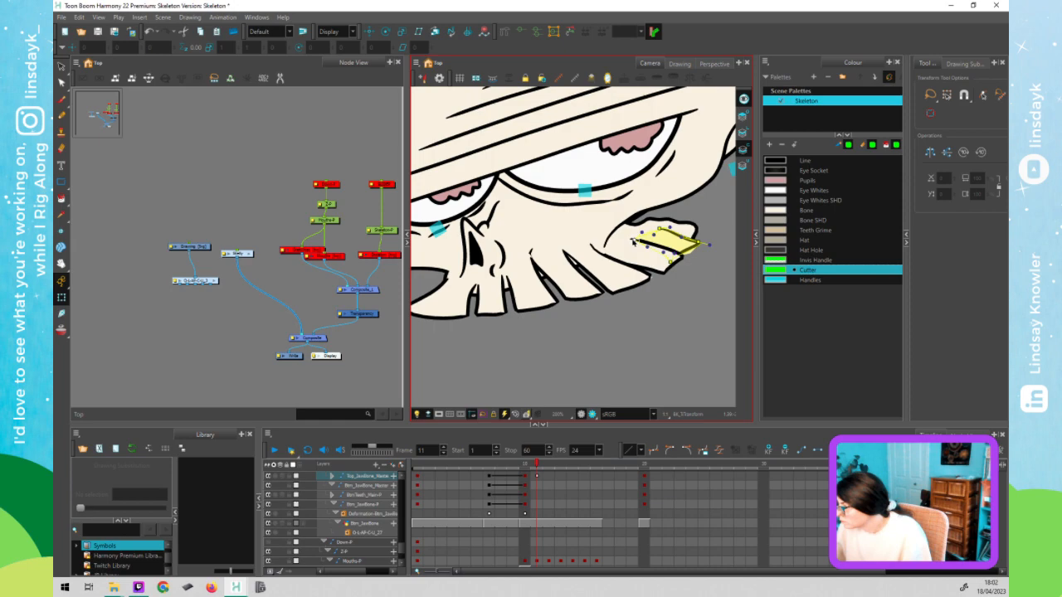
# - Raise the middle of the upper jawbone envelope's lower edge and adjust its curve handle above the teeth
pyautogui.click(653, 226)
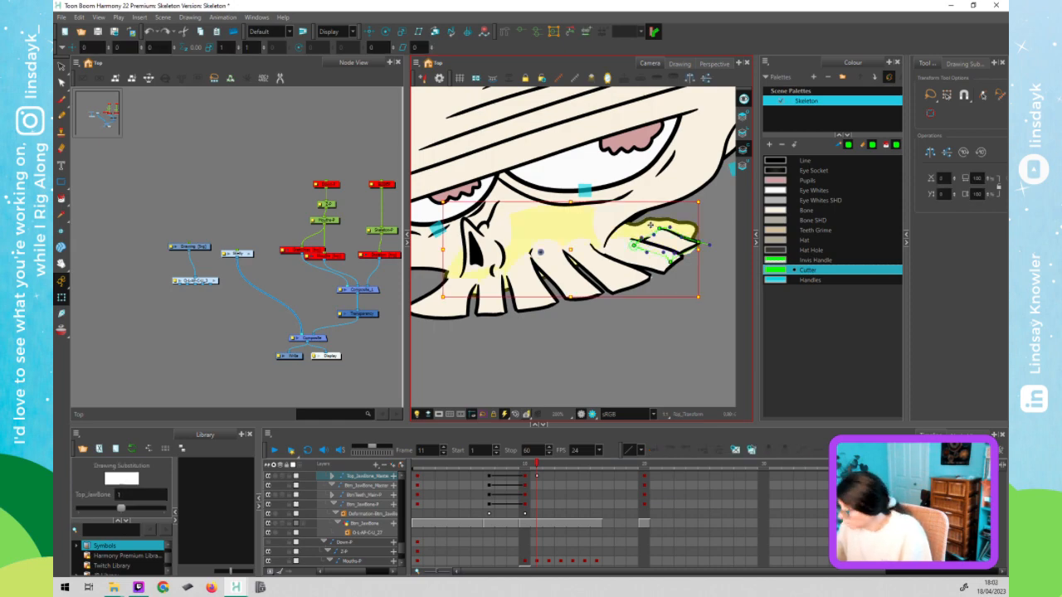
pyautogui.click(663, 306)
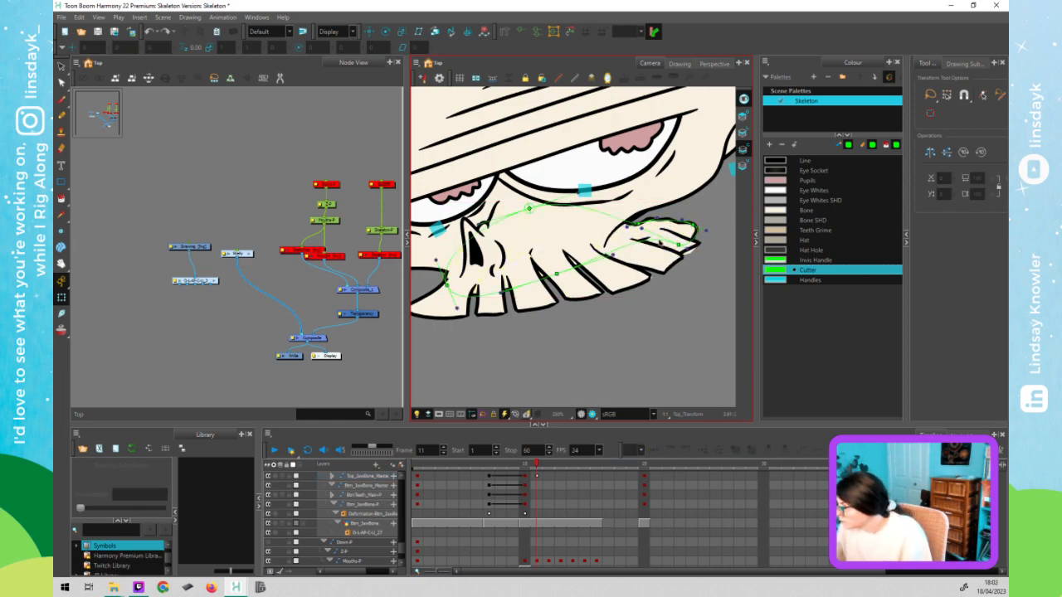
pyautogui.click(646, 235)
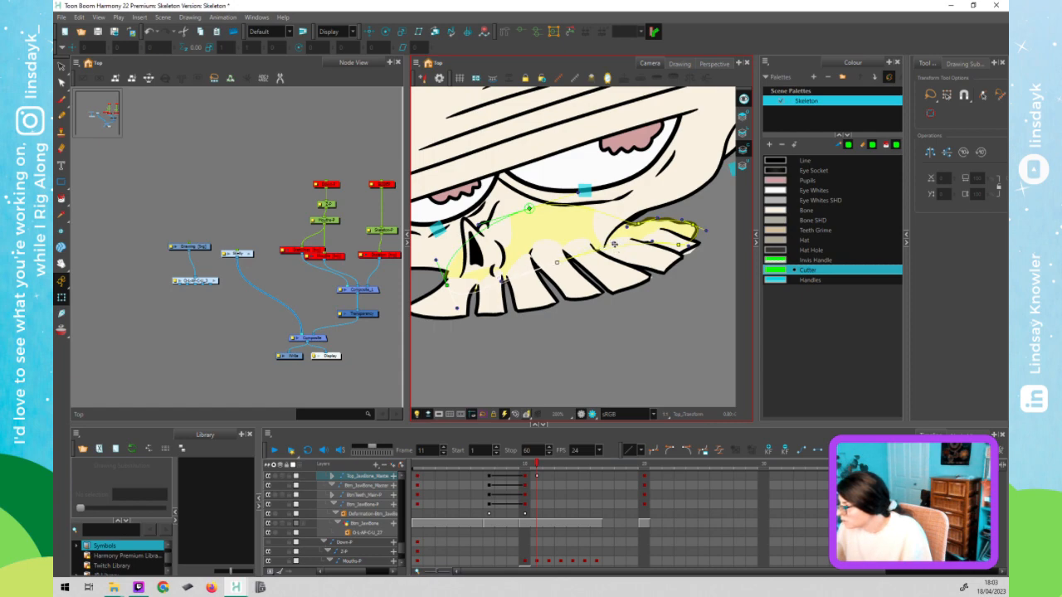
pyautogui.moveTo(614, 245); pyautogui.dragTo(615, 249)
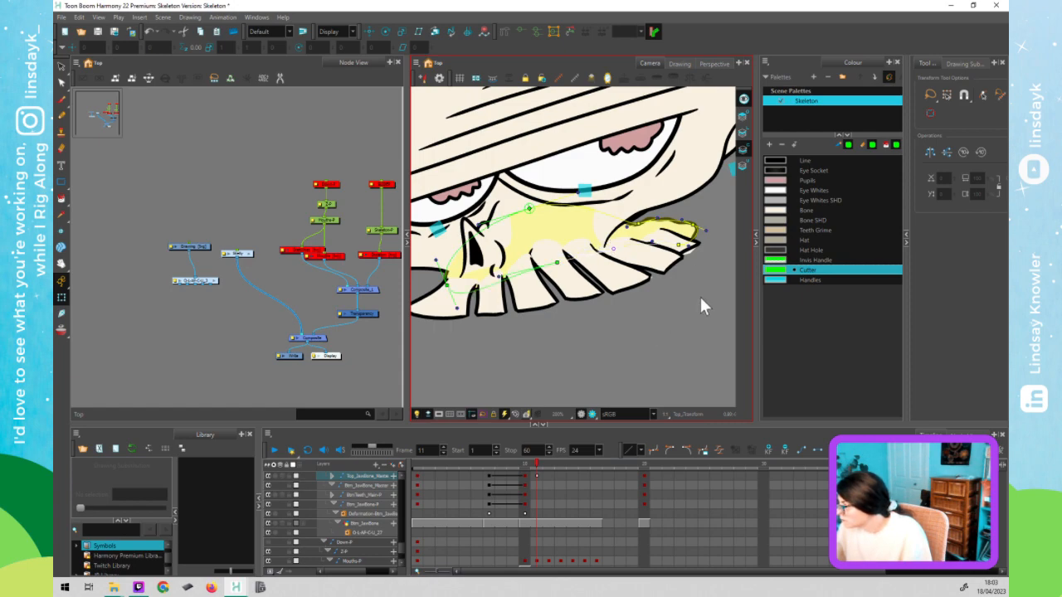
# - Shift the rearmost upper tooth slightly outward and up along the jawbone on frame 11
pyautogui.click(668, 239)
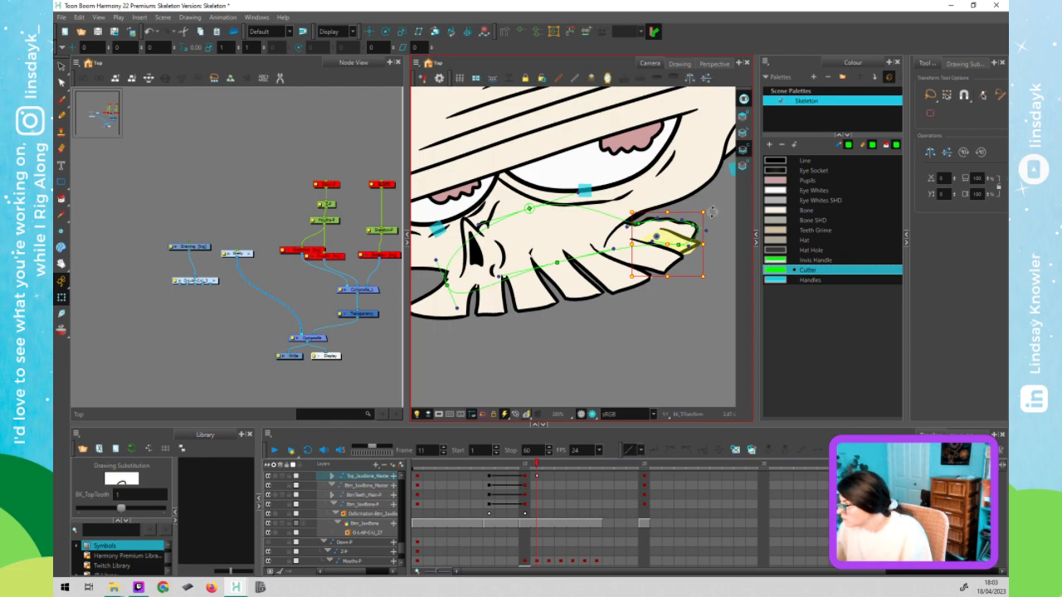
pyautogui.press('Escape')
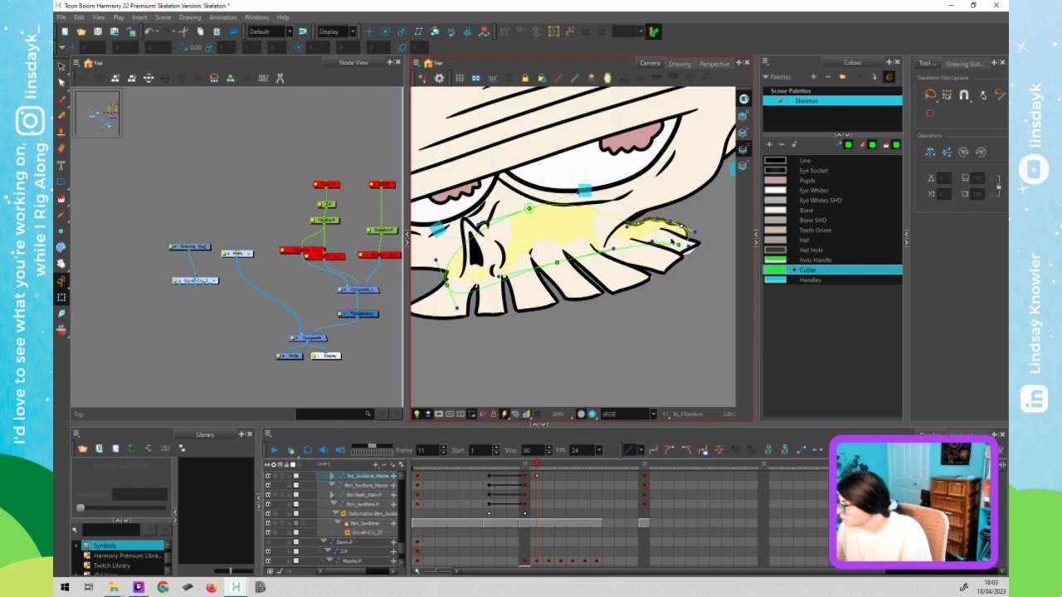
pyautogui.click(678, 234)
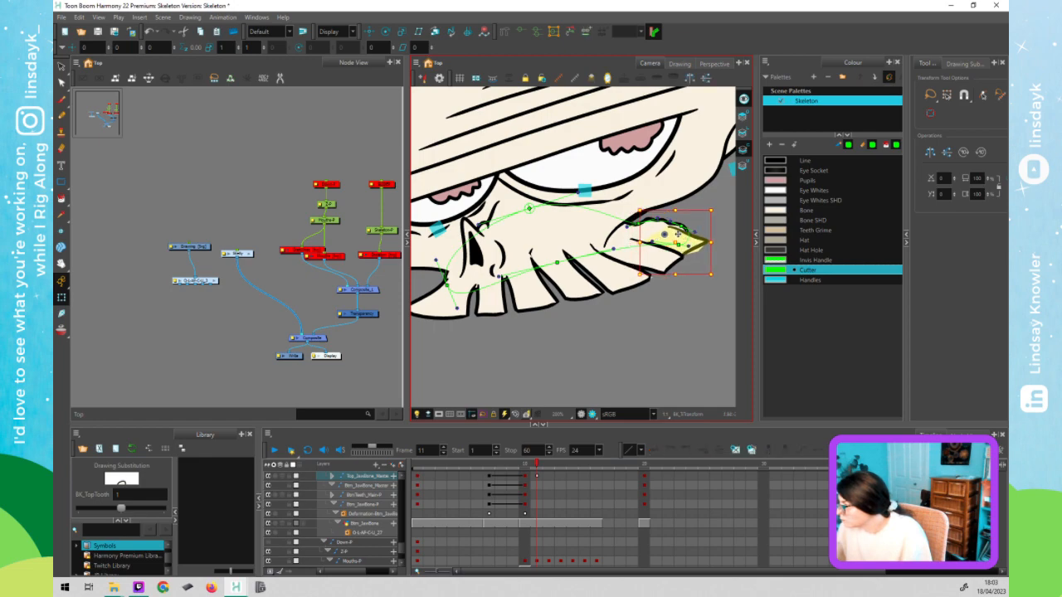
pyautogui.press('Escape')
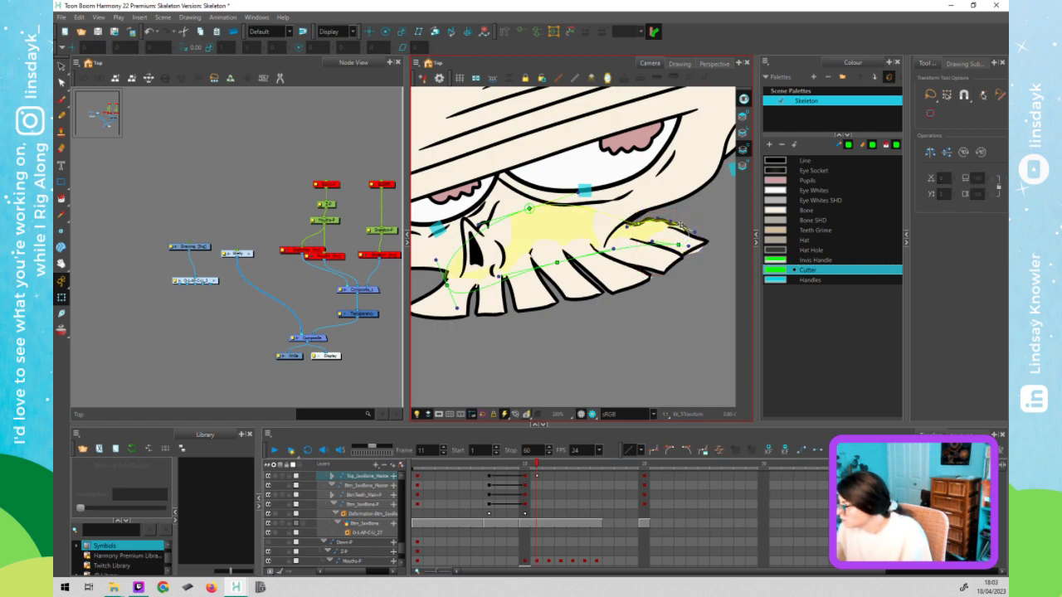
pyautogui.click(680, 237)
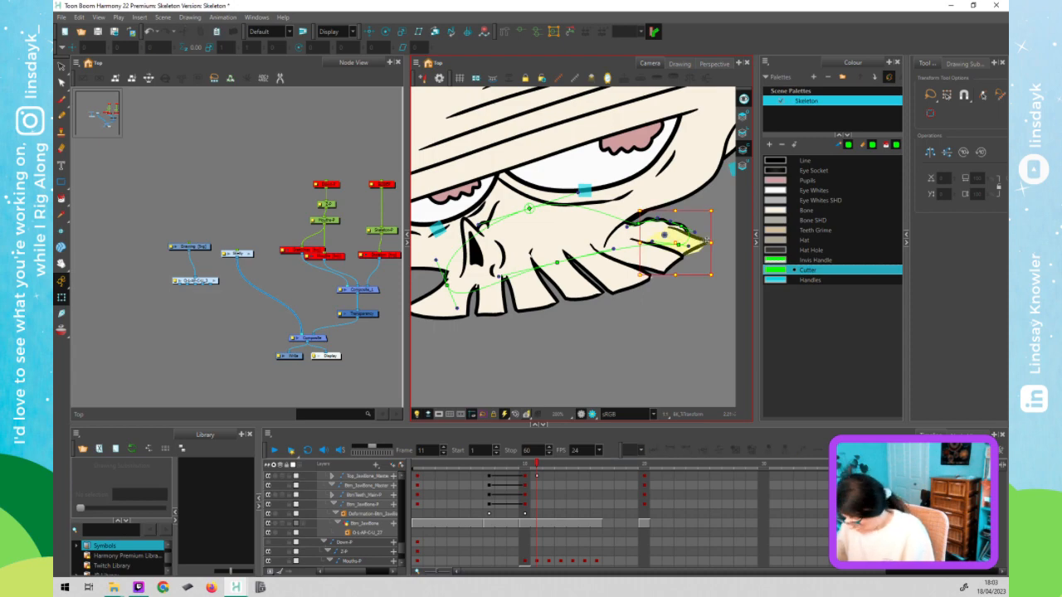
# - Compare the rearmost tooth with frame 10, refine its outer corner on frame 11, and save the scene
pyautogui.click(534, 465)
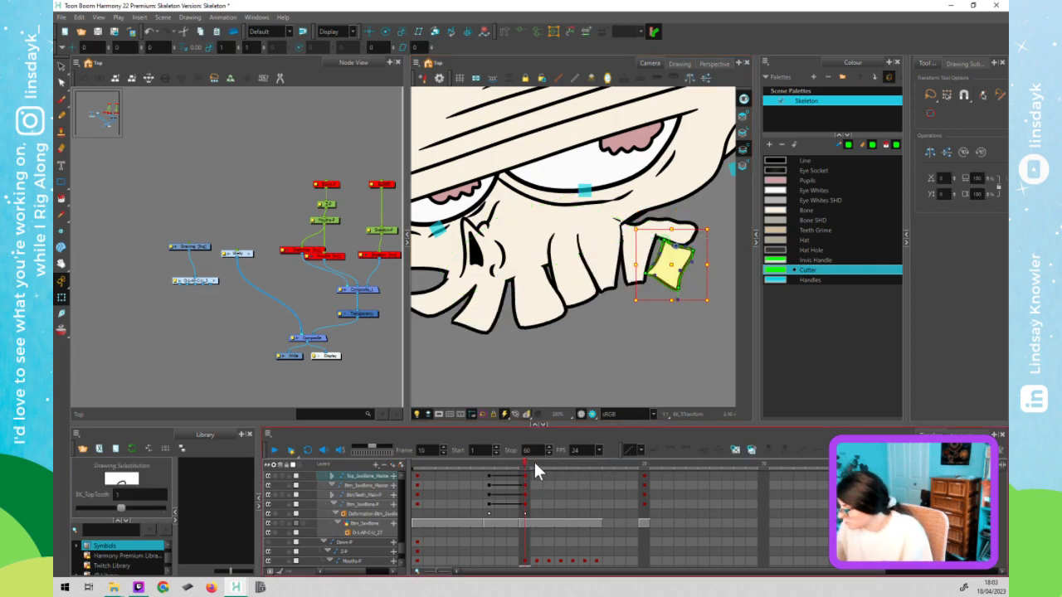
pyautogui.click(535, 465)
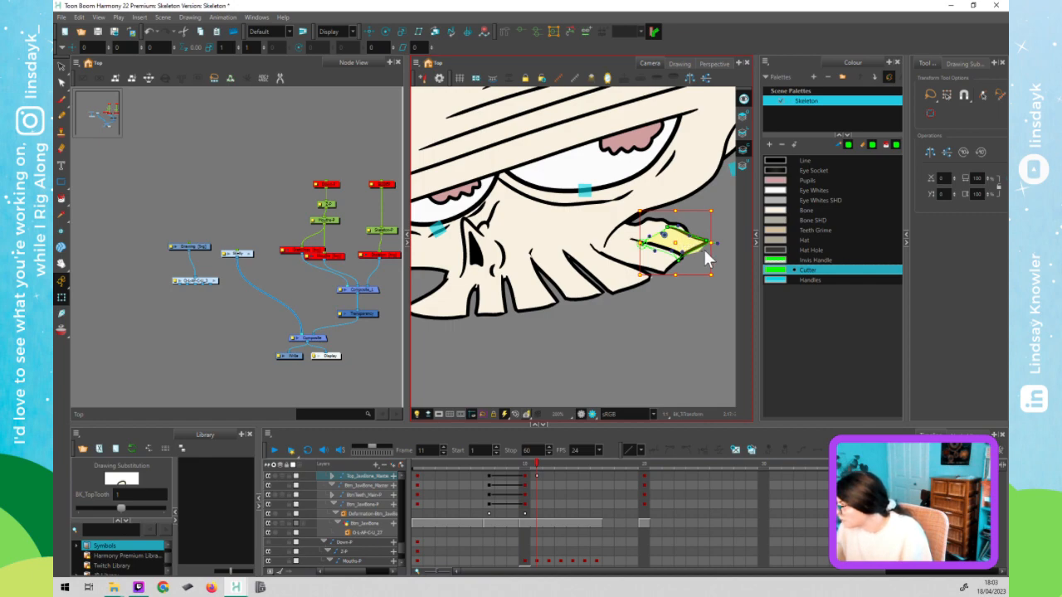
pyautogui.click(707, 251)
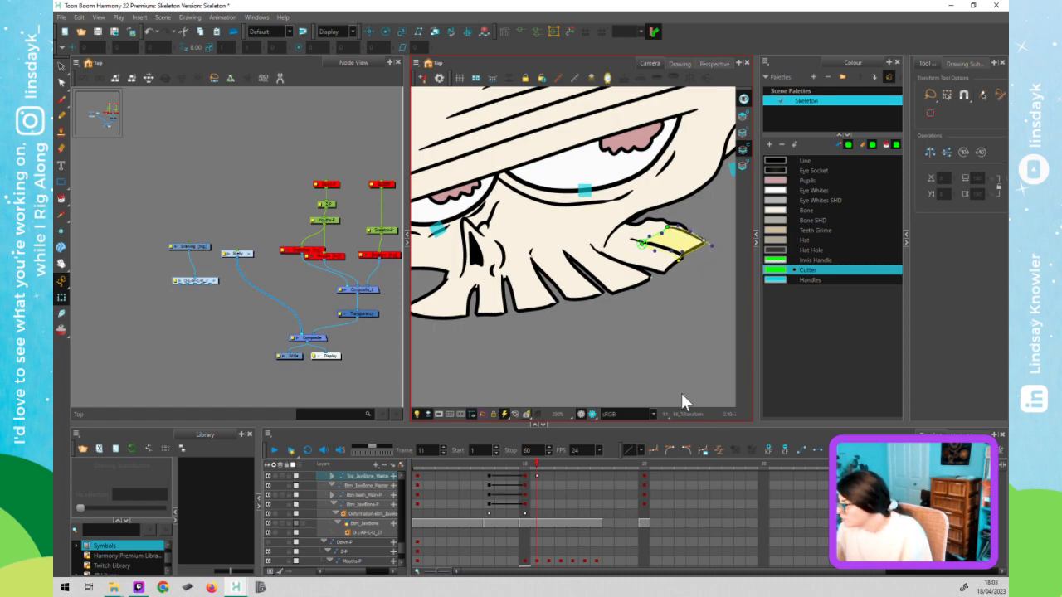
pyautogui.click(636, 379)
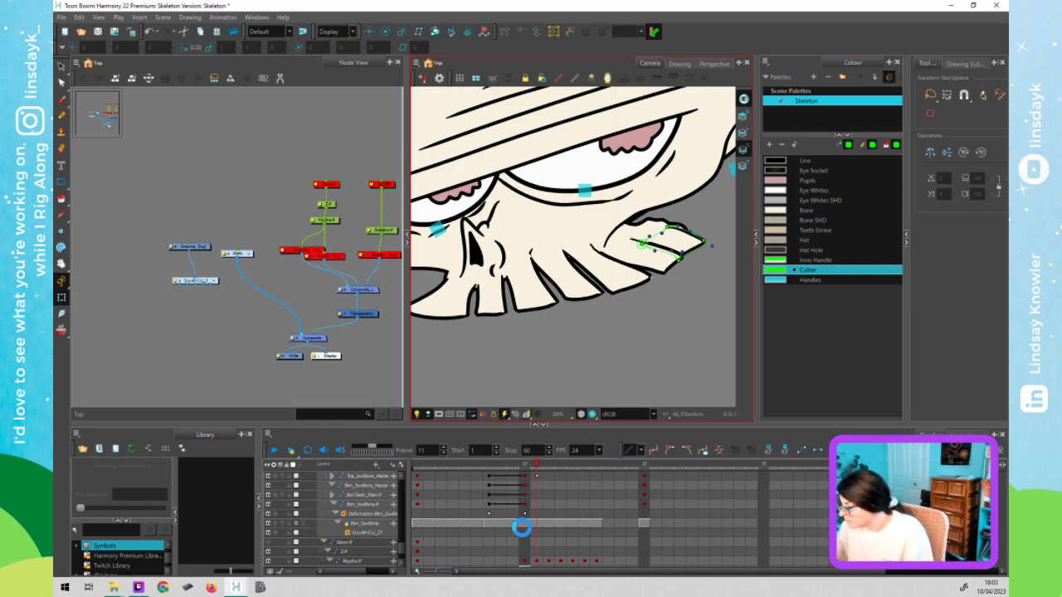
# - Preview the upper teeth in render view and return to the OpenGL view
pyautogui.click(635, 281)
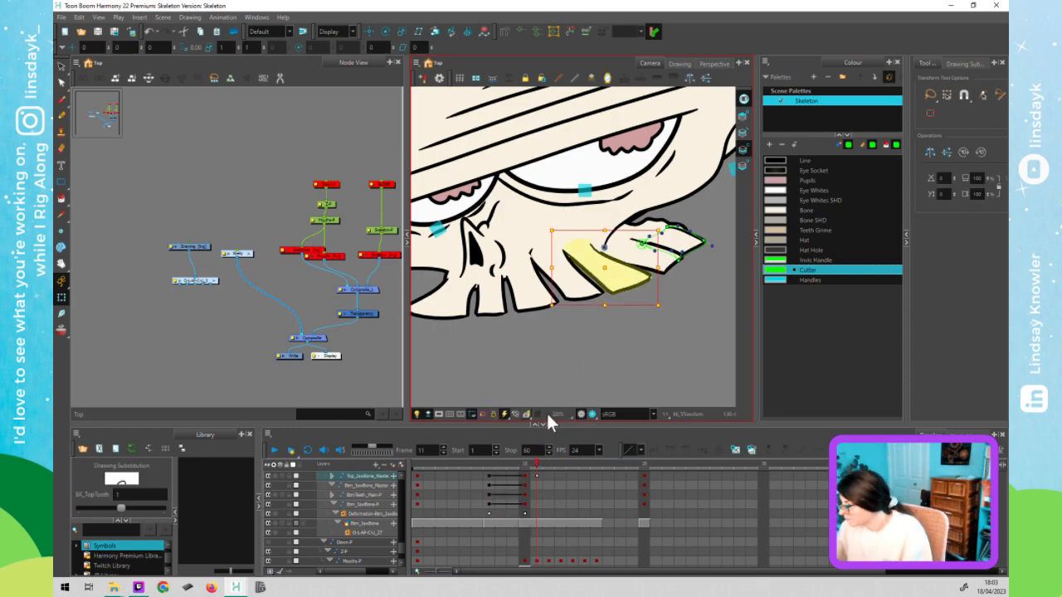
pyautogui.click(591, 414)
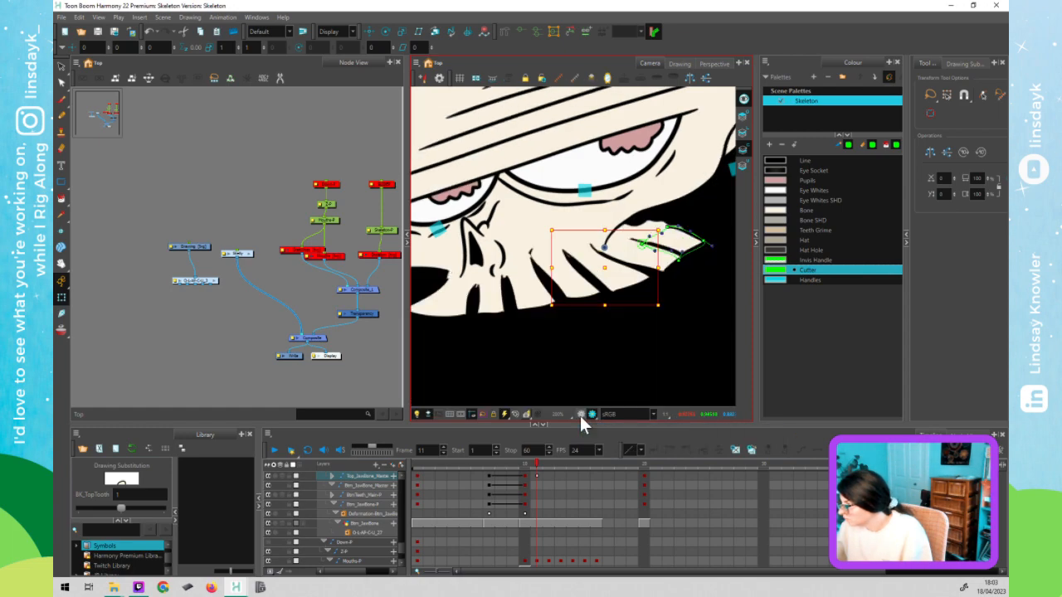
pyautogui.click(581, 415)
pyautogui.click(611, 348)
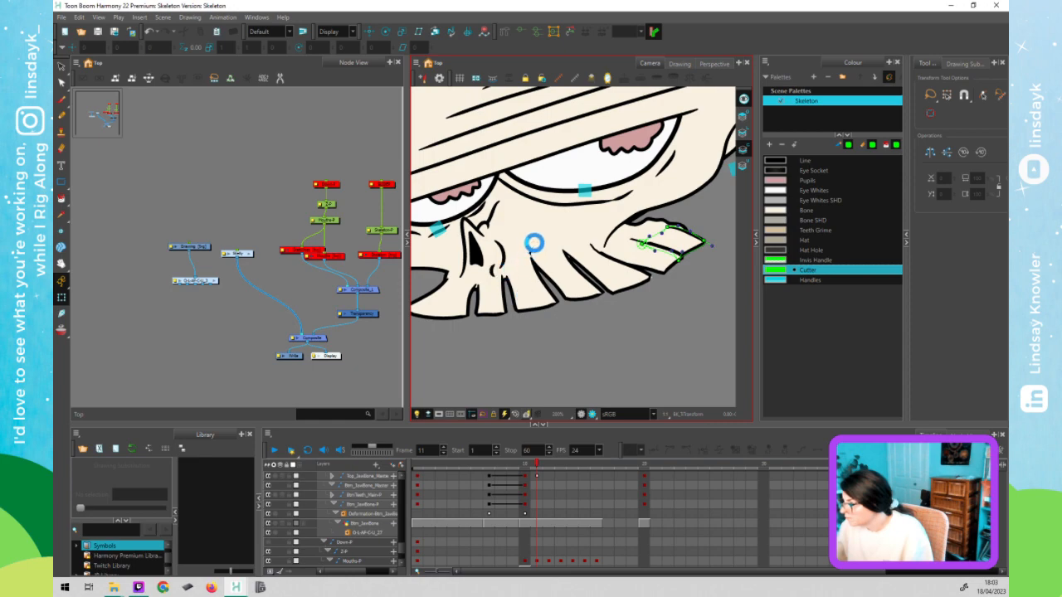
# - Adjust the root point of the middle upper tooth's deformation envelope to clean up its join with the jawbone
pyautogui.click(543, 258)
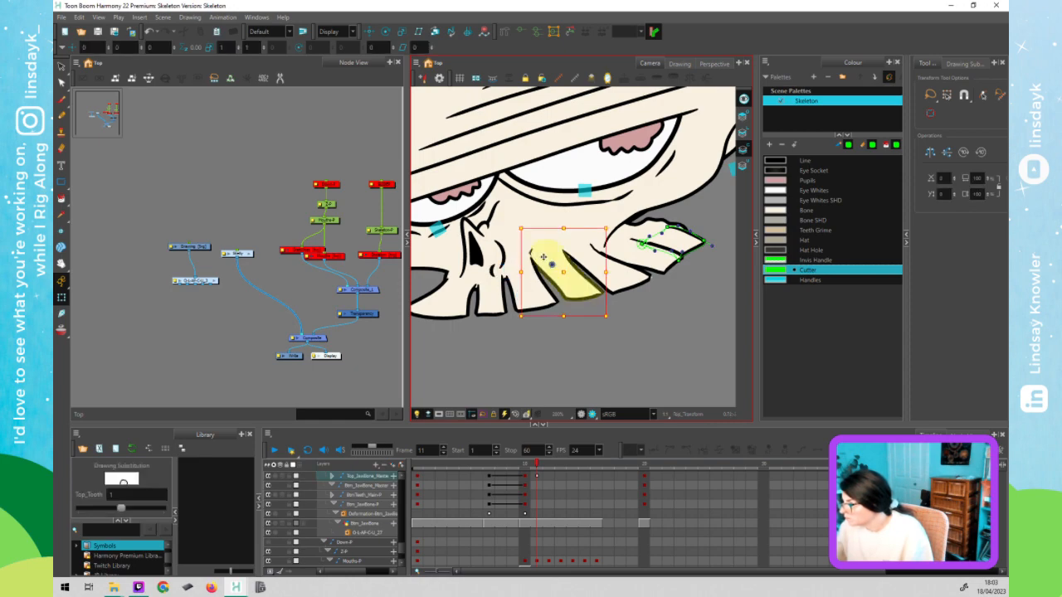
pyautogui.click(535, 251)
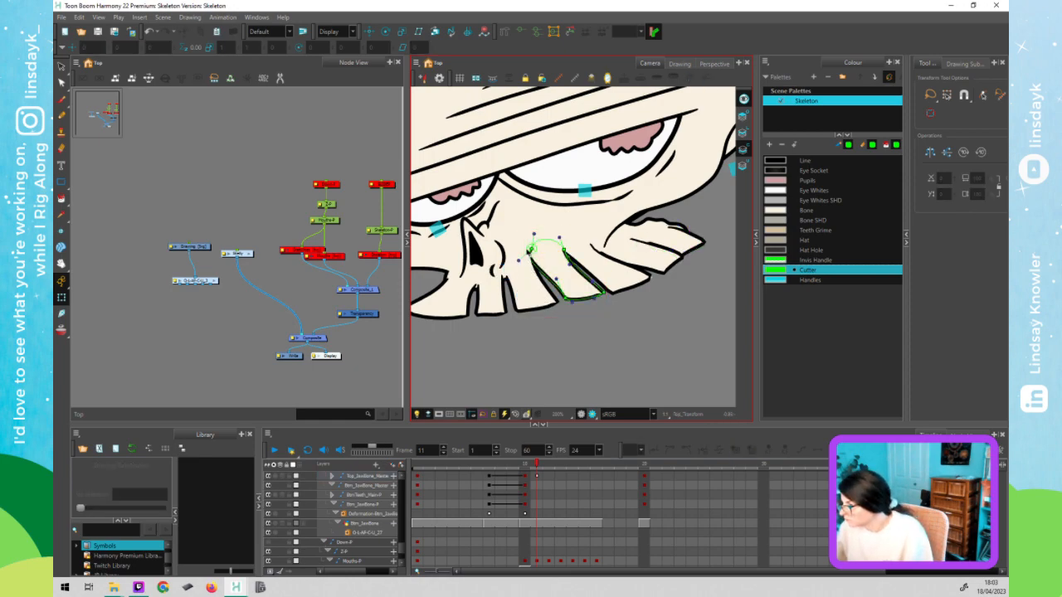
pyautogui.click(532, 249)
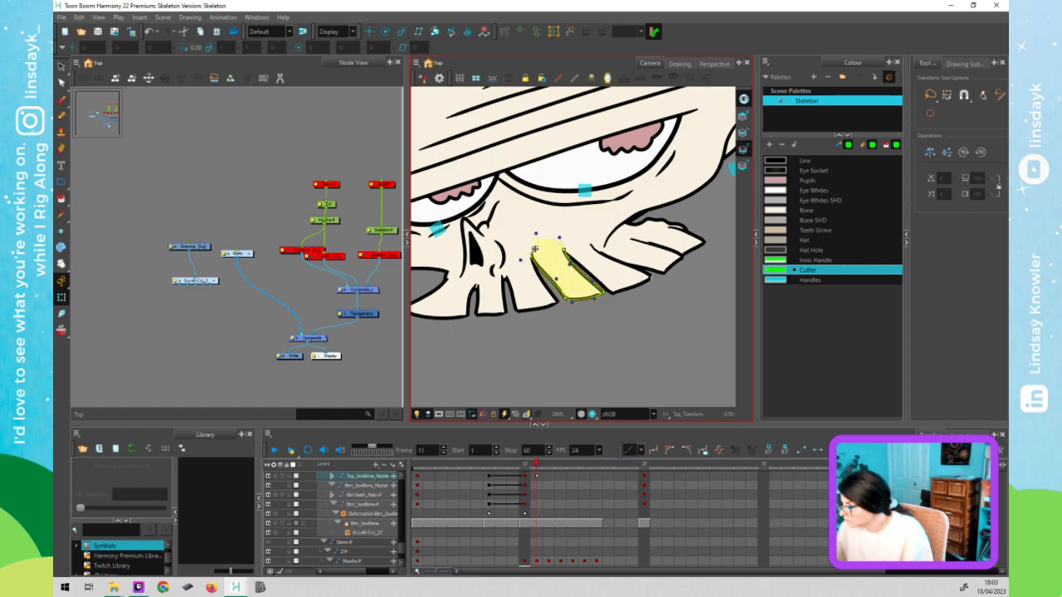
pyautogui.click(563, 365)
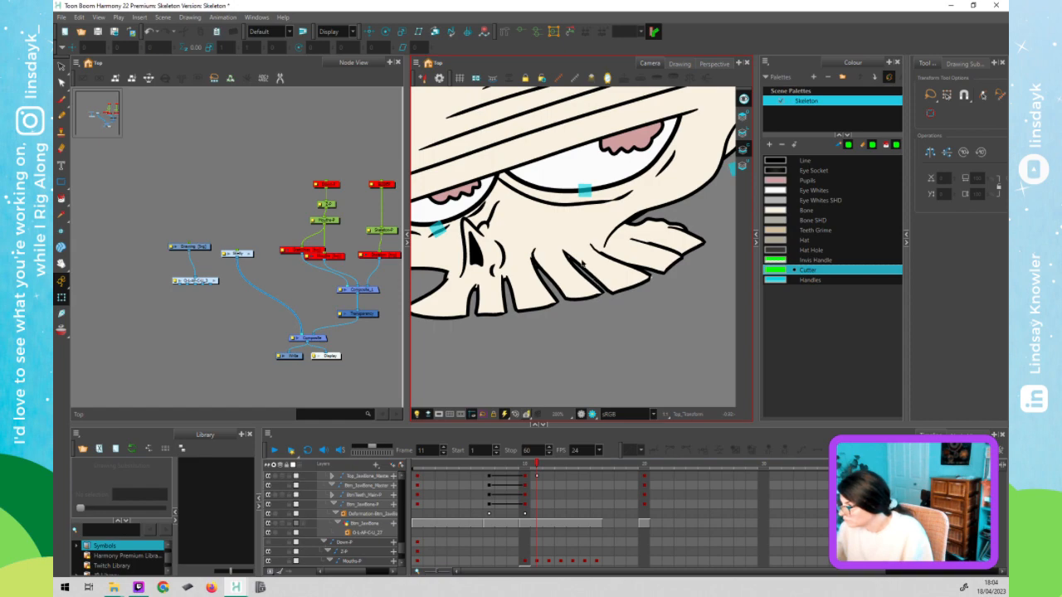
# - Nudge the front root point of the second-to-last upper tooth's envelope on frame 11 to clean up its join with the jawbone
pyautogui.click(593, 277)
pyautogui.click(582, 352)
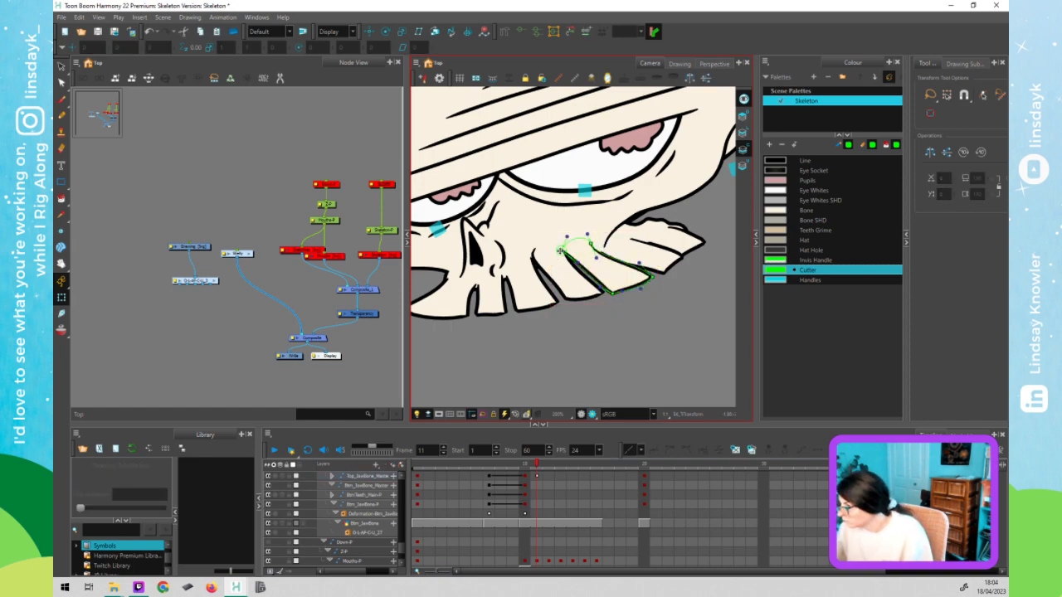
pyautogui.click(597, 373)
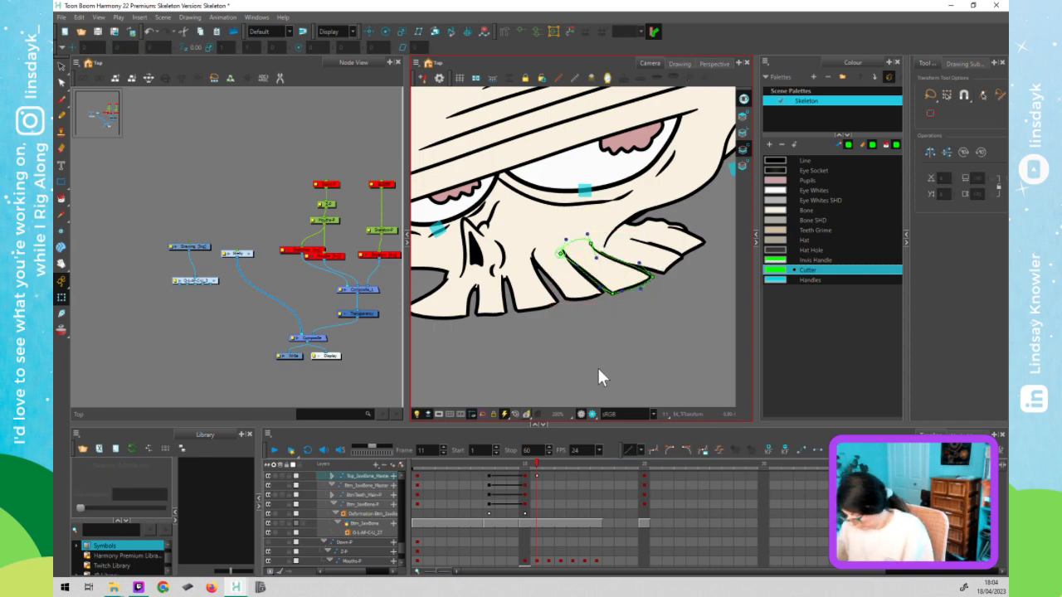
pyautogui.hotkey('shift', 'c')
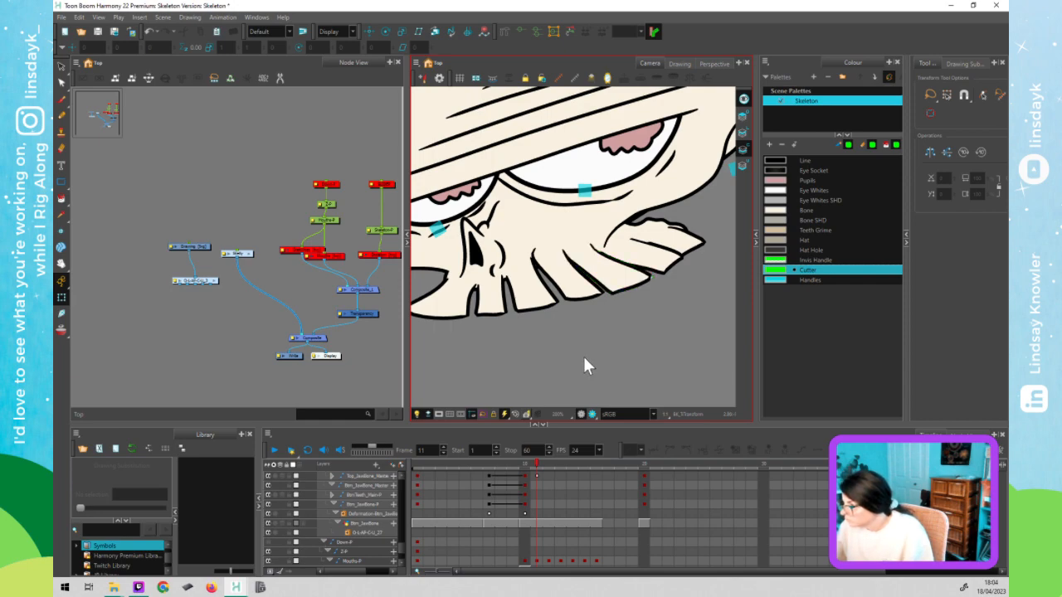
pyautogui.scroll(-1, 581, 354)
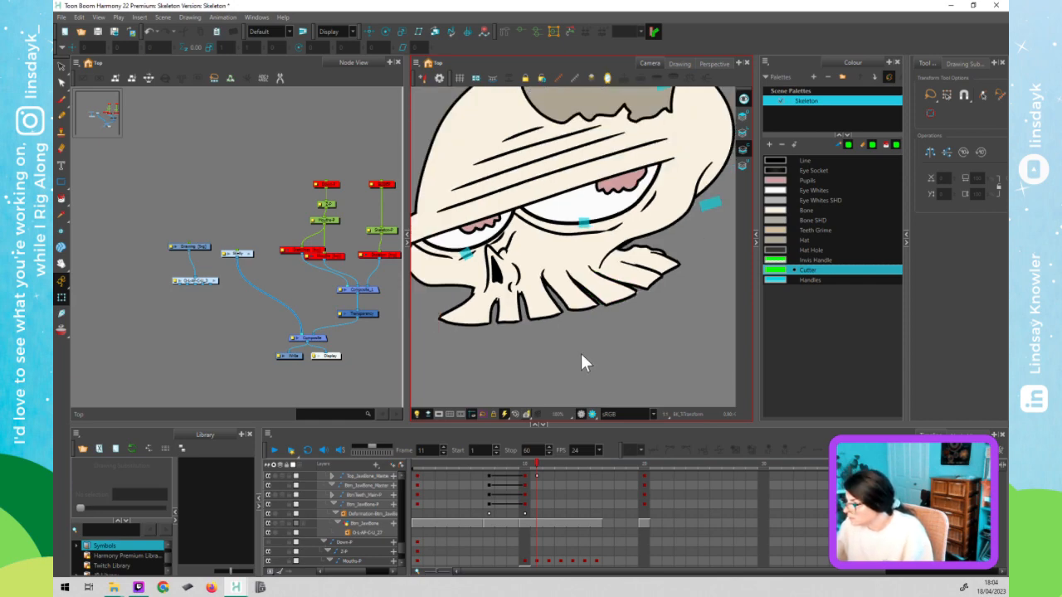
pyautogui.scroll(-1, 581, 354)
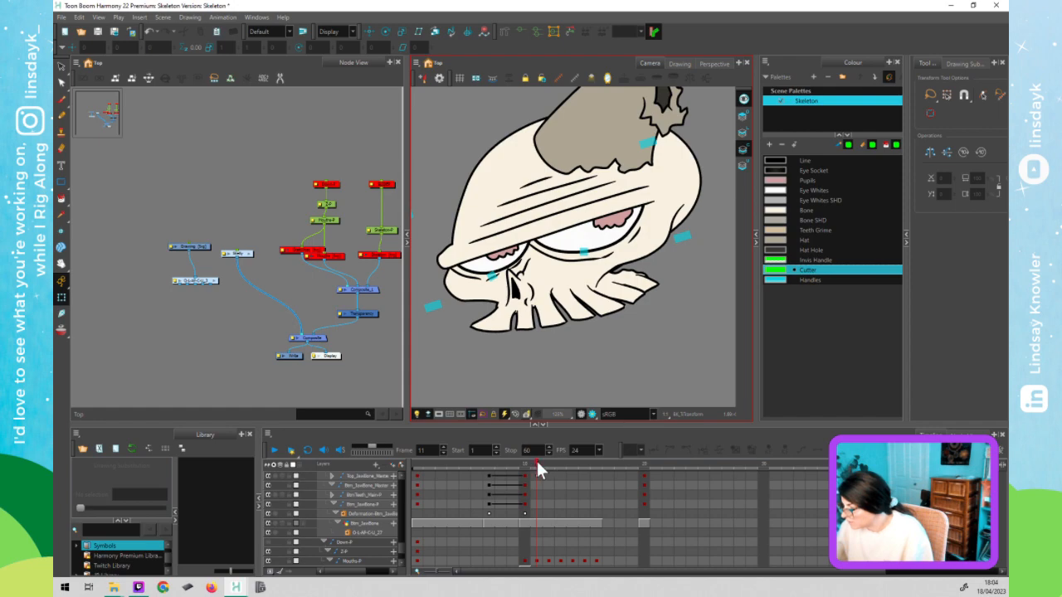
# - Convert the Top_JawBone_Master keyframe on frame 11 to a stop-motion keyframe
pyautogui.click(536, 459)
pyautogui.click(537, 476)
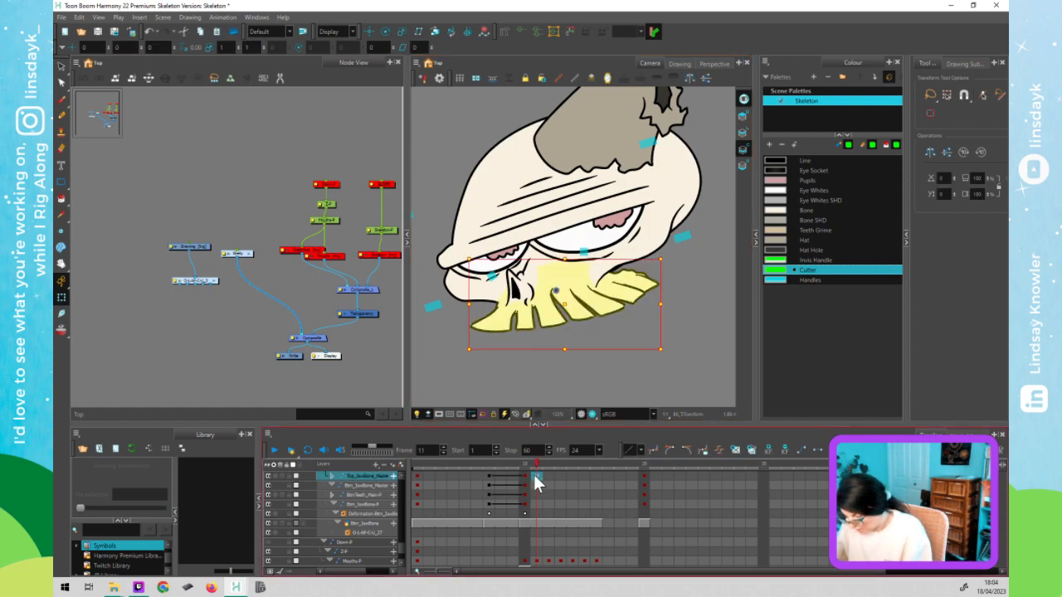
pyautogui.moveTo(533, 474); pyautogui.dragTo(538, 476)
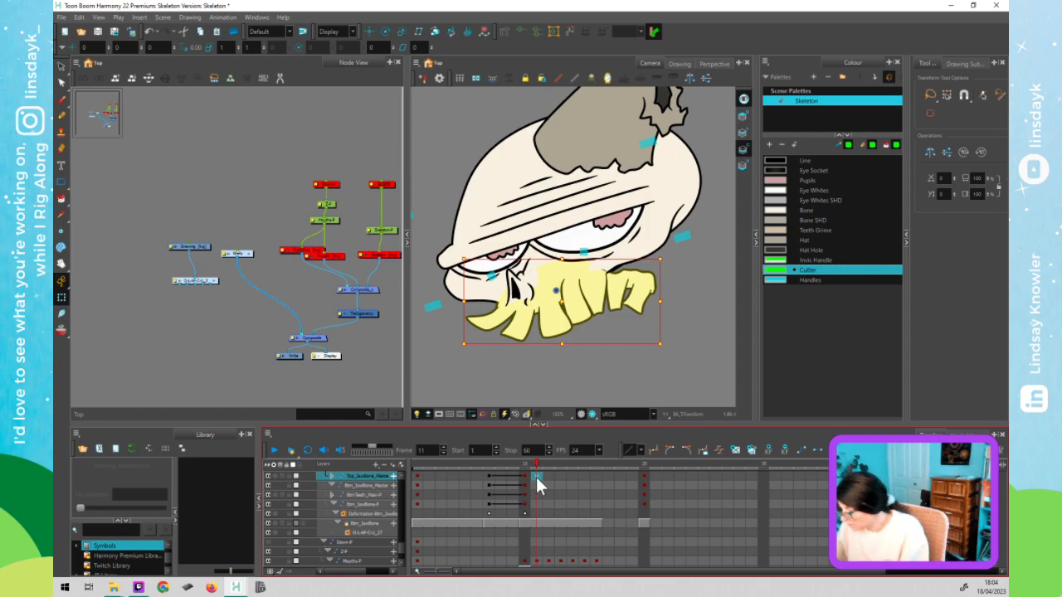
pyautogui.hotkey('ctrl', 'z')
# - Enable the Mouths reference sketch and compare the upper teeth with it on frame 10
pyautogui.click(523, 470)
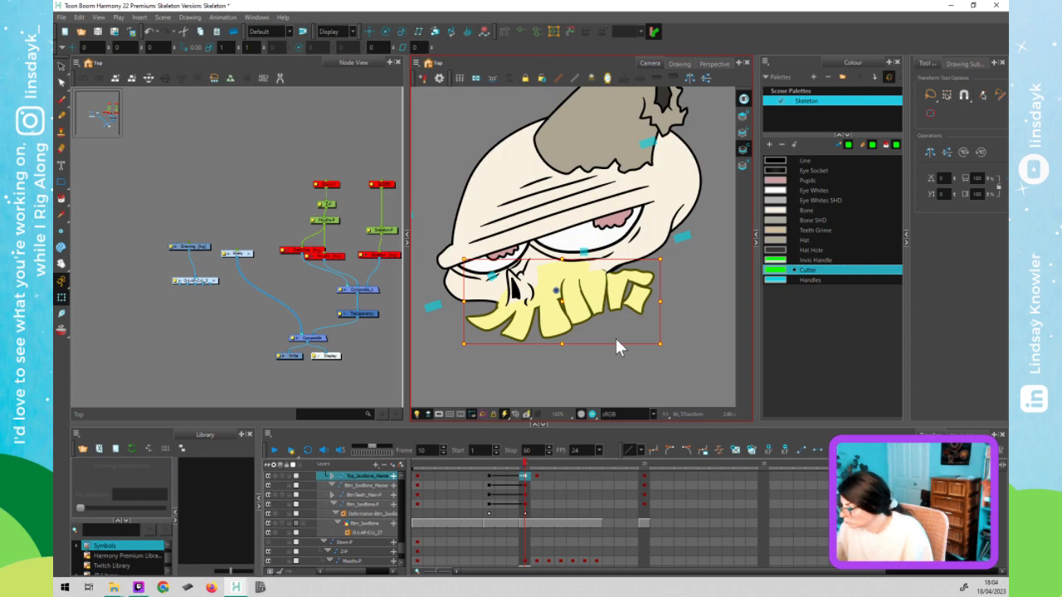
pyautogui.click(336, 259)
pyautogui.press('a')
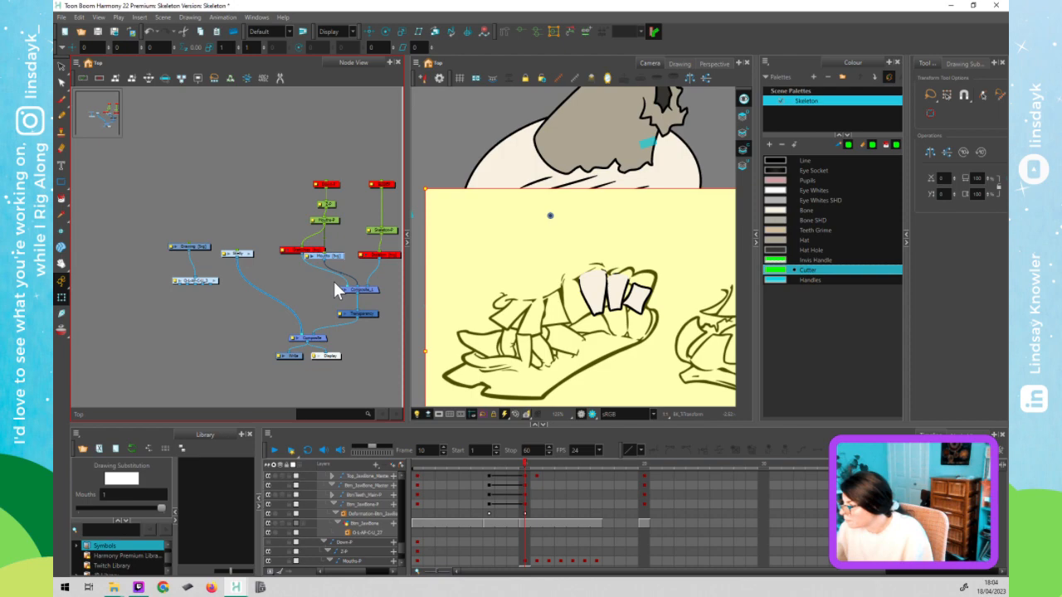
pyautogui.click(291, 286)
pyautogui.click(654, 336)
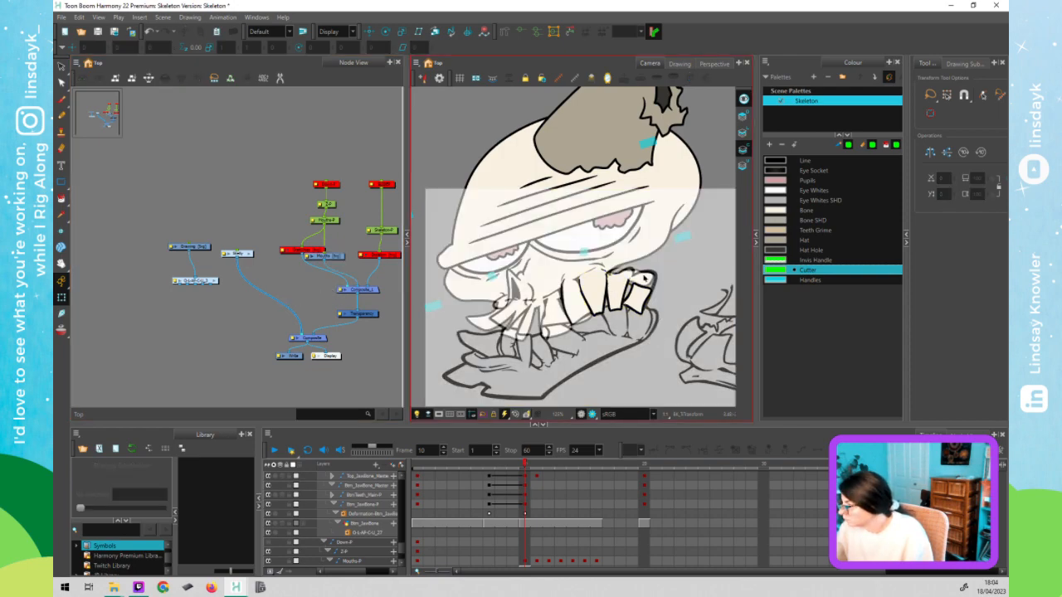
pyautogui.click(522, 461)
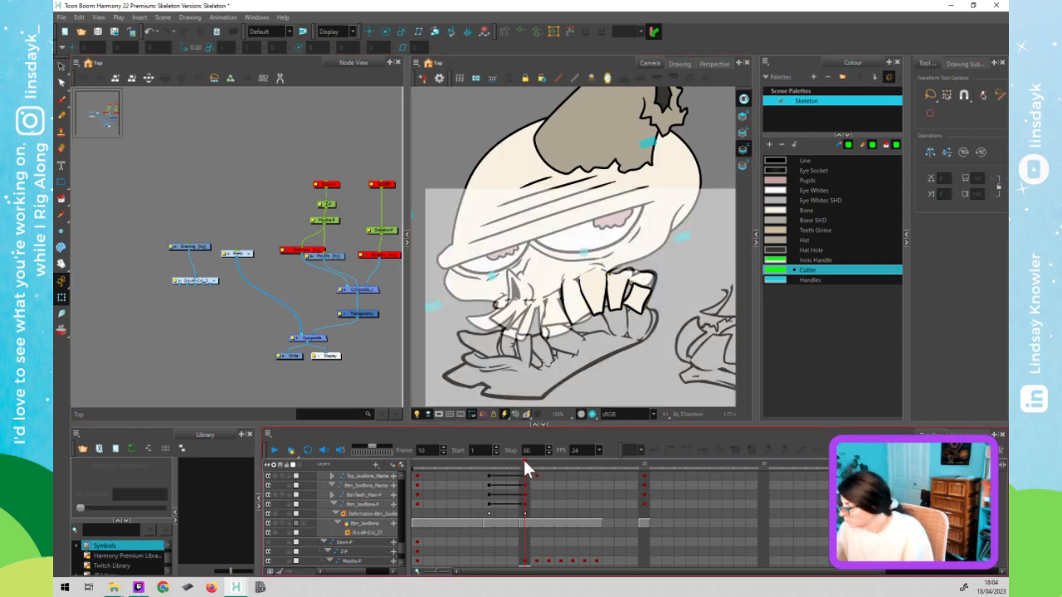
pyautogui.click(539, 461)
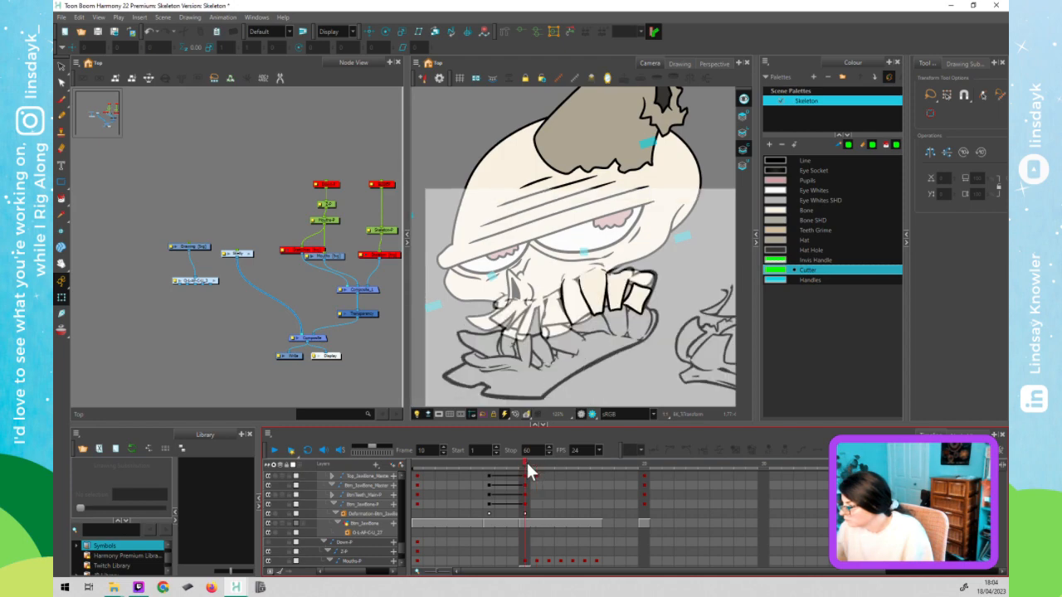
# - Reshape the rear end of the upper jawbone's deformation envelope on frame 10, just above the rearmost tooth
pyautogui.click(555, 335)
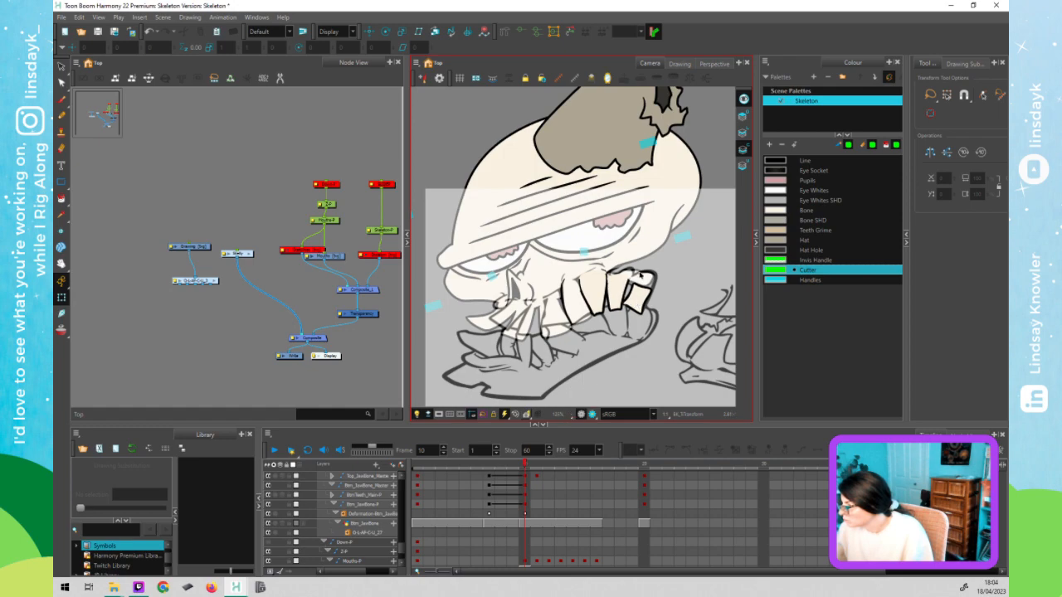
pyautogui.click(643, 278)
pyautogui.hotkey('shift', 'F11')
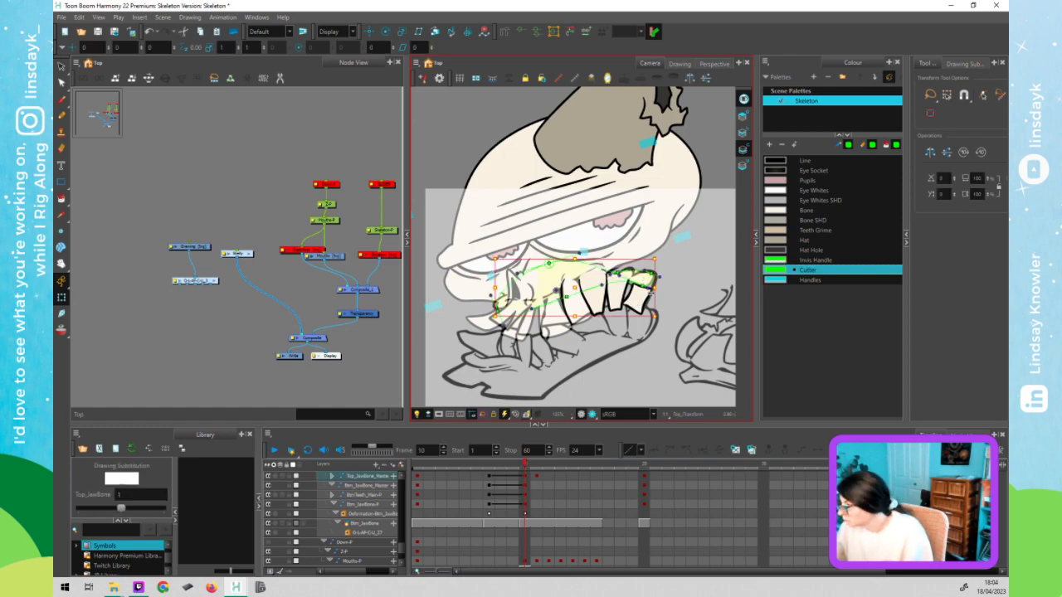
pyautogui.press('b')
pyautogui.moveTo(643, 287); pyautogui.dragTo(645, 293)
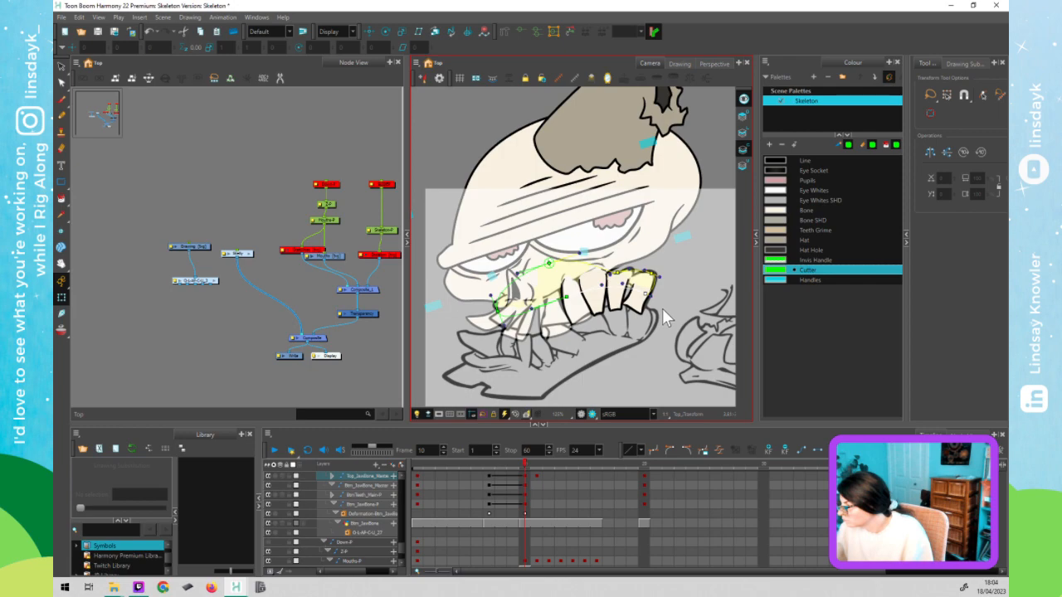
pyautogui.press('Escape')
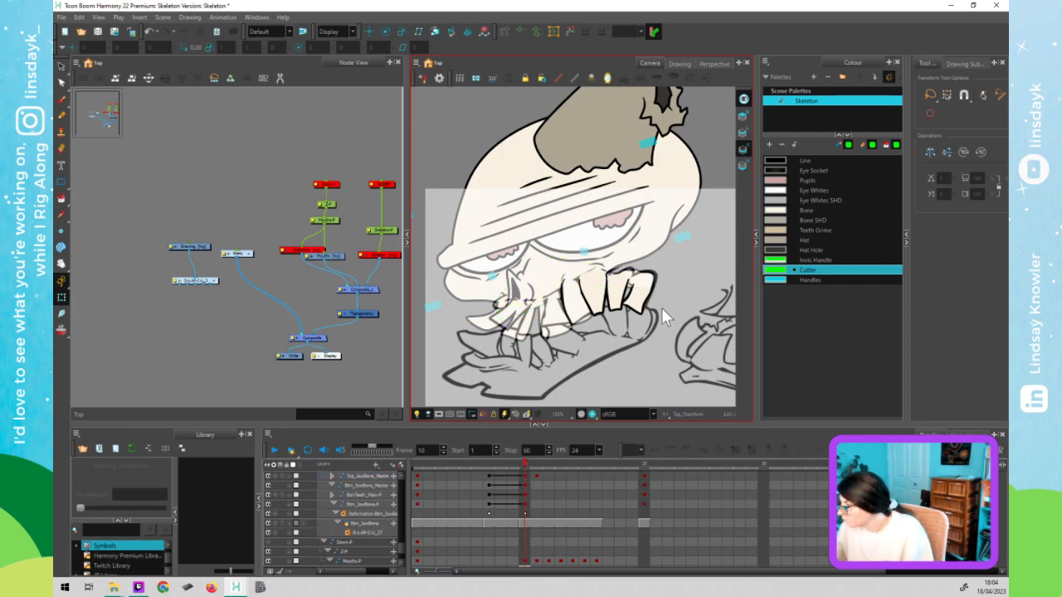
# - Compare the upper jawbone poses on frames 10 and 11 against the mouth sketches and save the scene
pyautogui.click(524, 476)
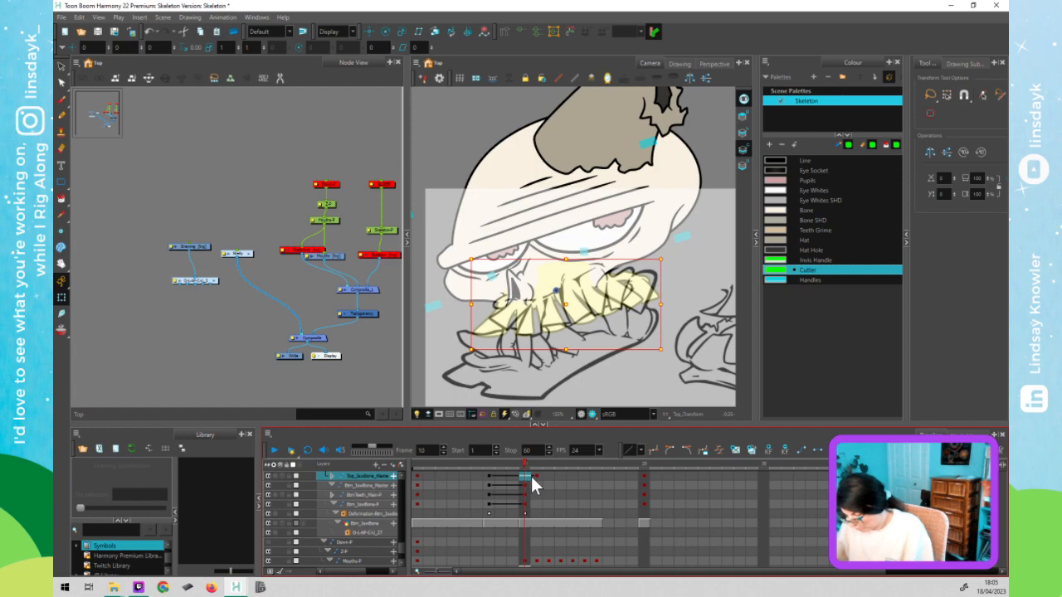
pyautogui.click(536, 477)
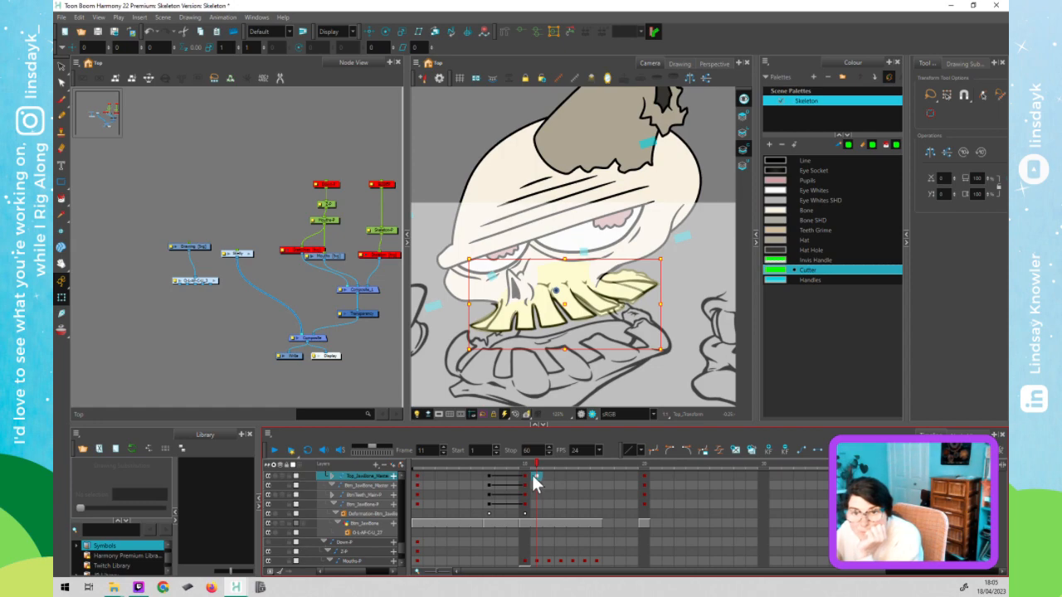
pyautogui.click(486, 380)
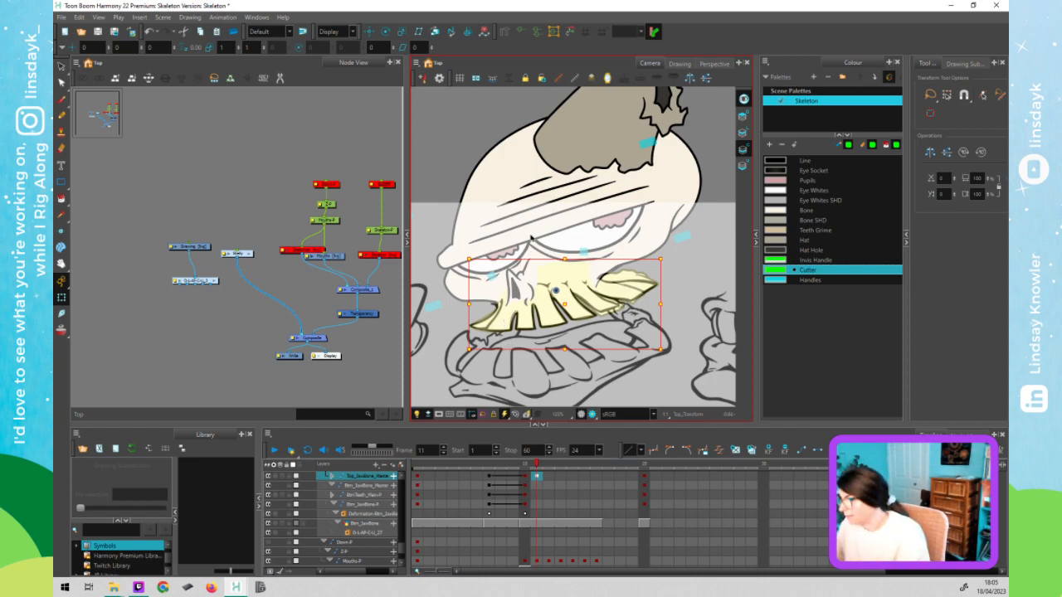
pyautogui.click(682, 288)
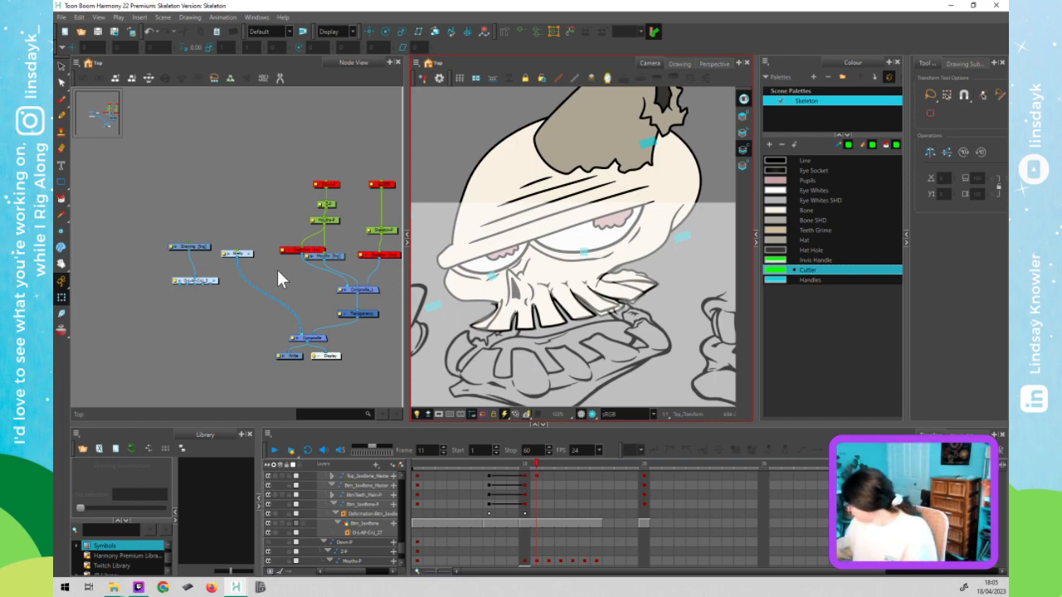
# - Set the Mouths drawing substitution to 1 on frame 16
pyautogui.click(277, 269)
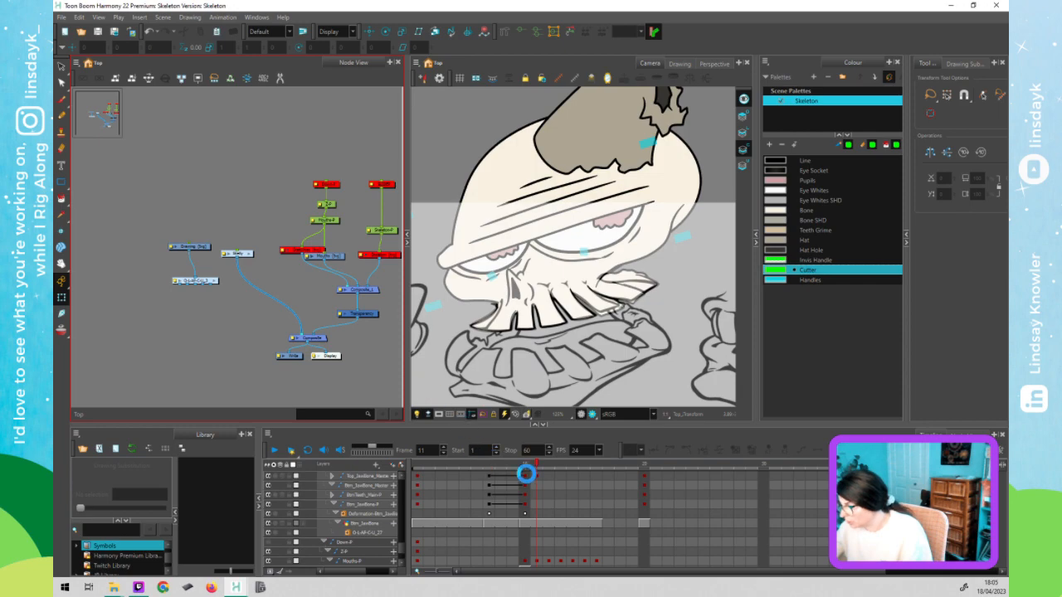
pyautogui.click(548, 485)
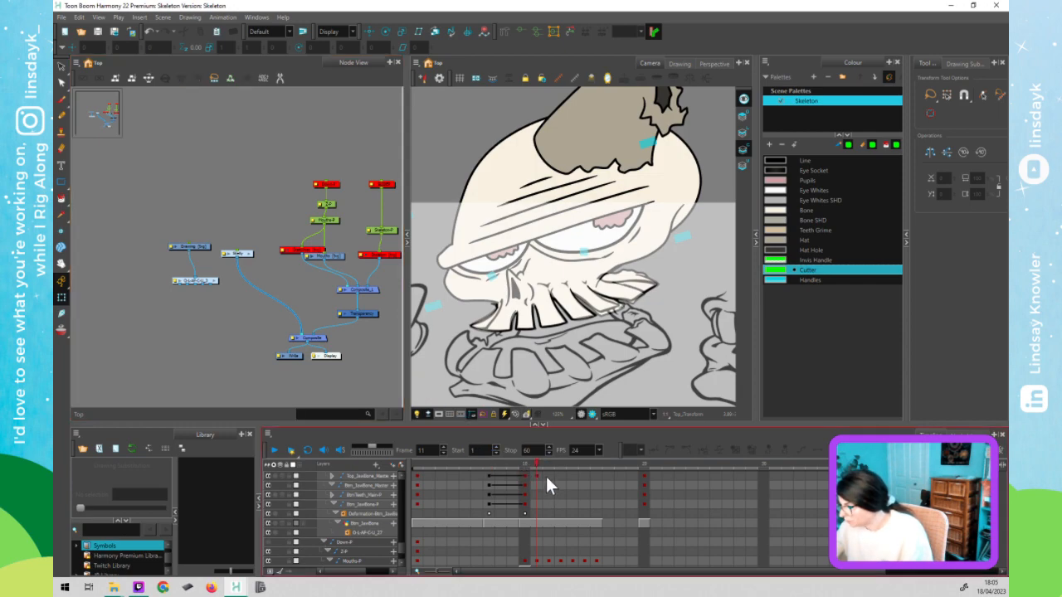
pyautogui.click(546, 476)
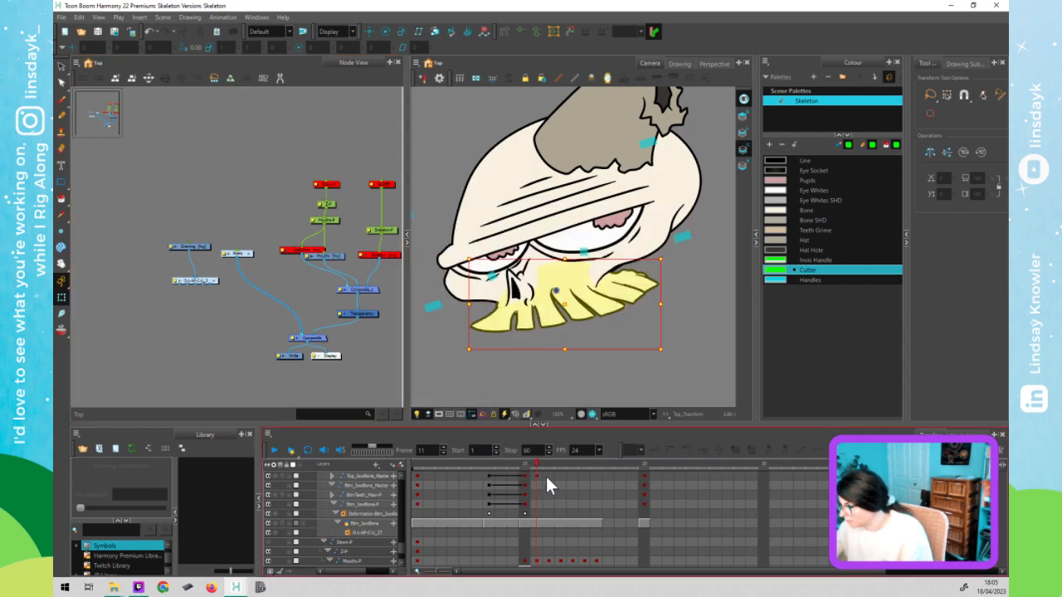
pyautogui.click(250, 254)
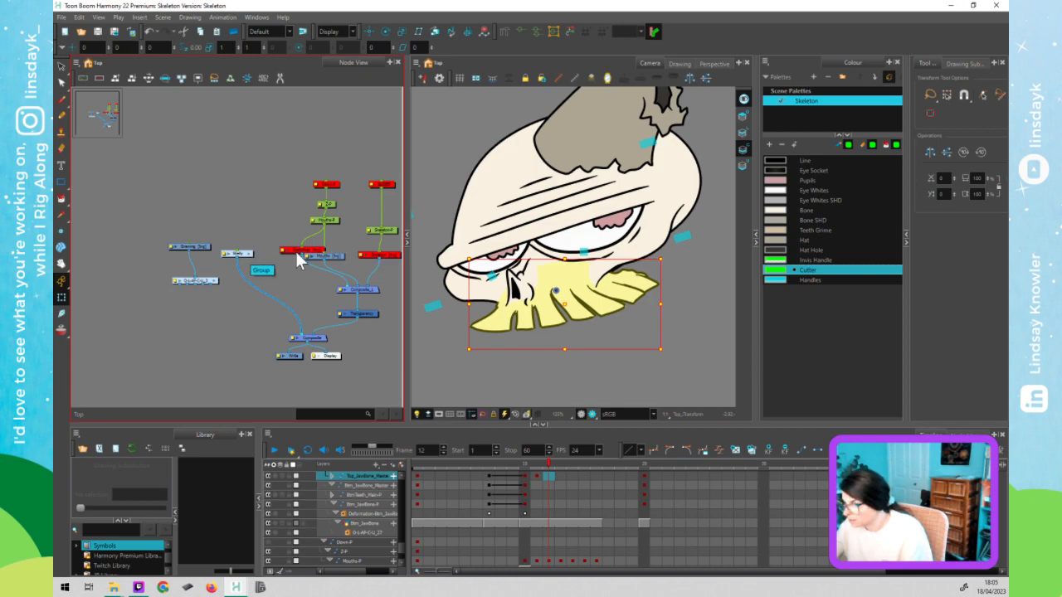
pyautogui.click(332, 257)
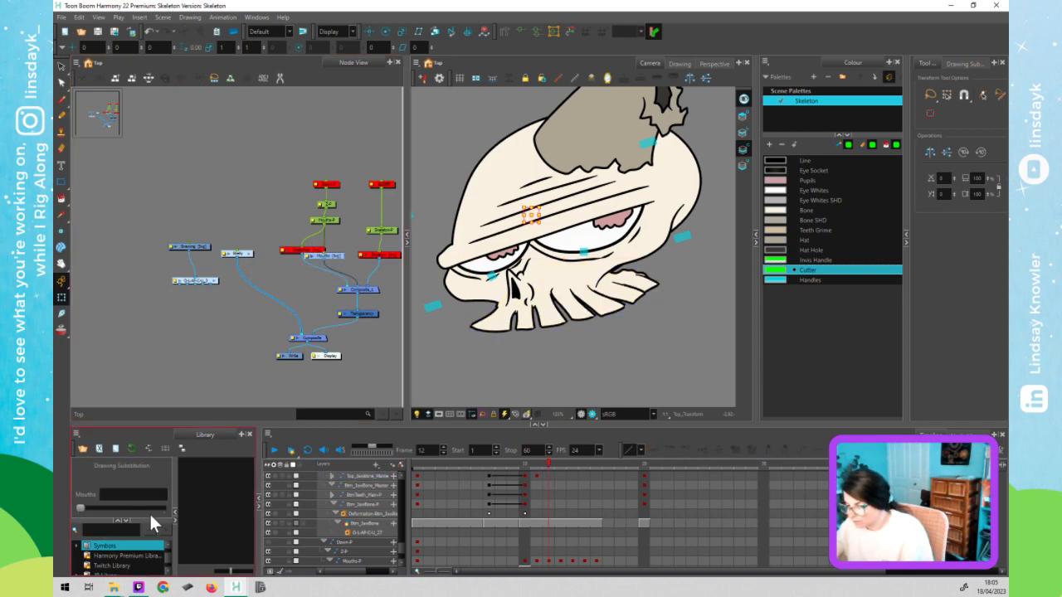
pyautogui.click(546, 467)
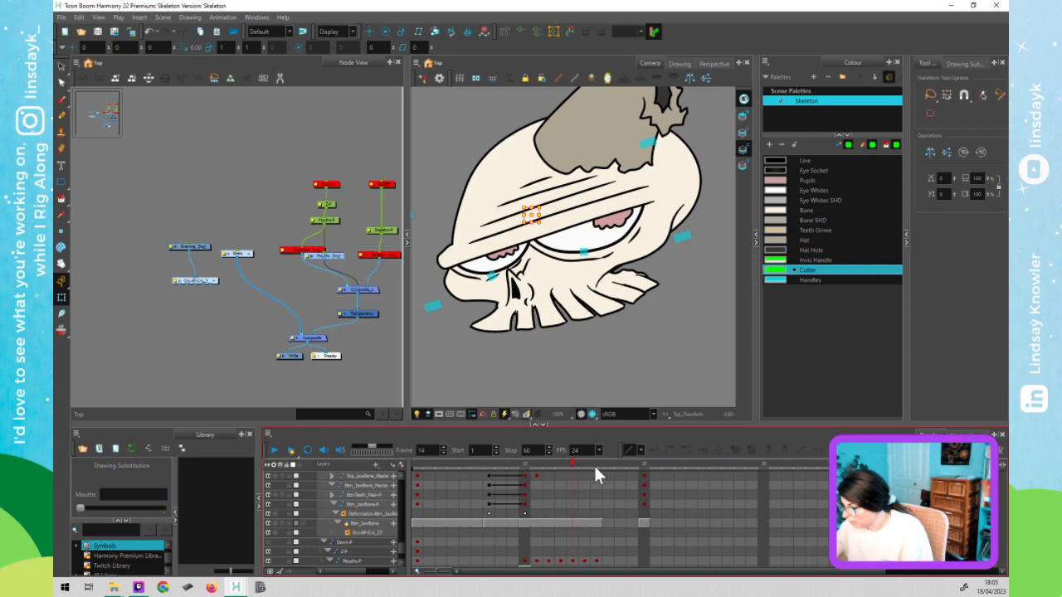
pyautogui.click(161, 507)
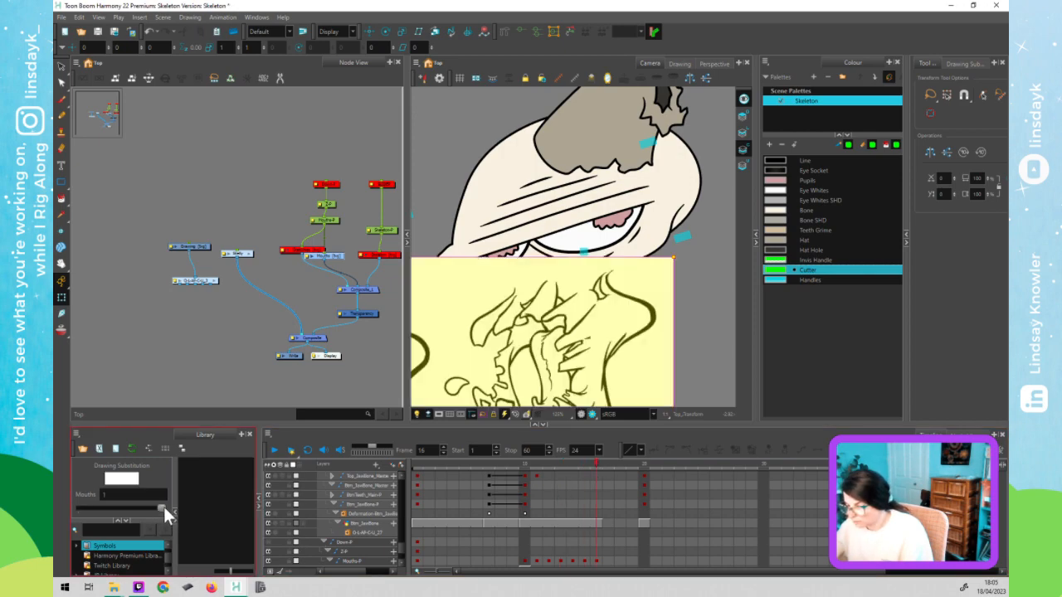
pyautogui.click(167, 336)
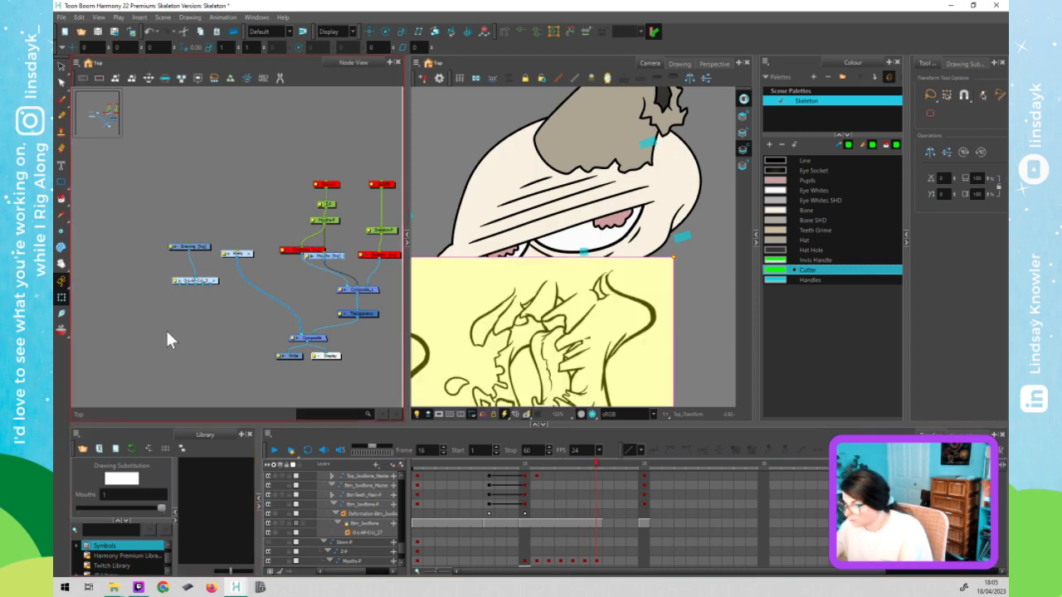
# - Check the mouth sketch on frame 11 and set the Mouths drawing substitution to 1 on frames 12 to 14
pyautogui.click(524, 462)
pyautogui.click(536, 464)
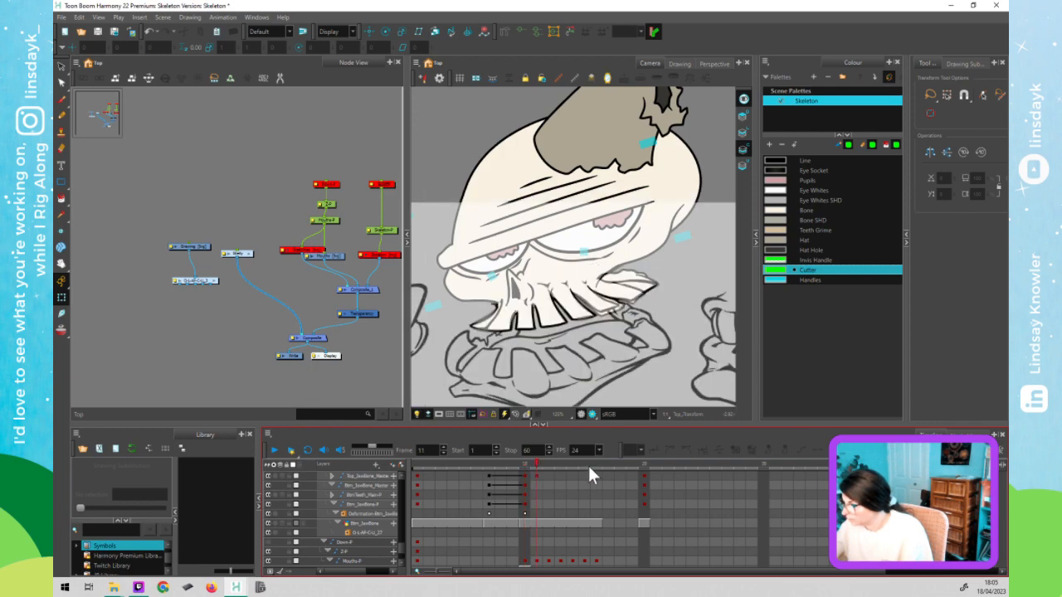
pyautogui.click(549, 464)
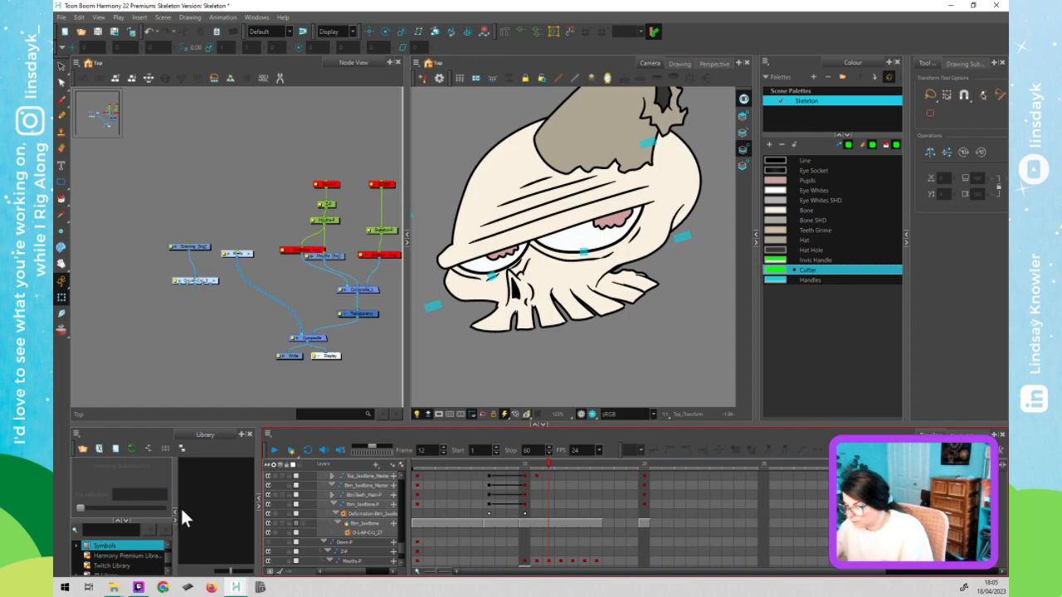
pyautogui.click(335, 255)
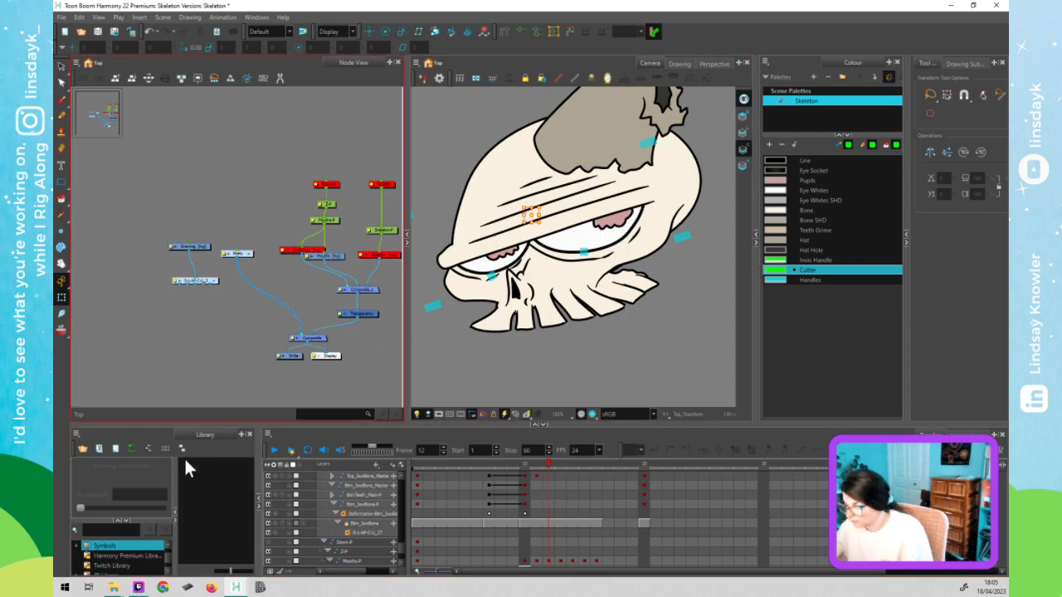
pyautogui.click(162, 506)
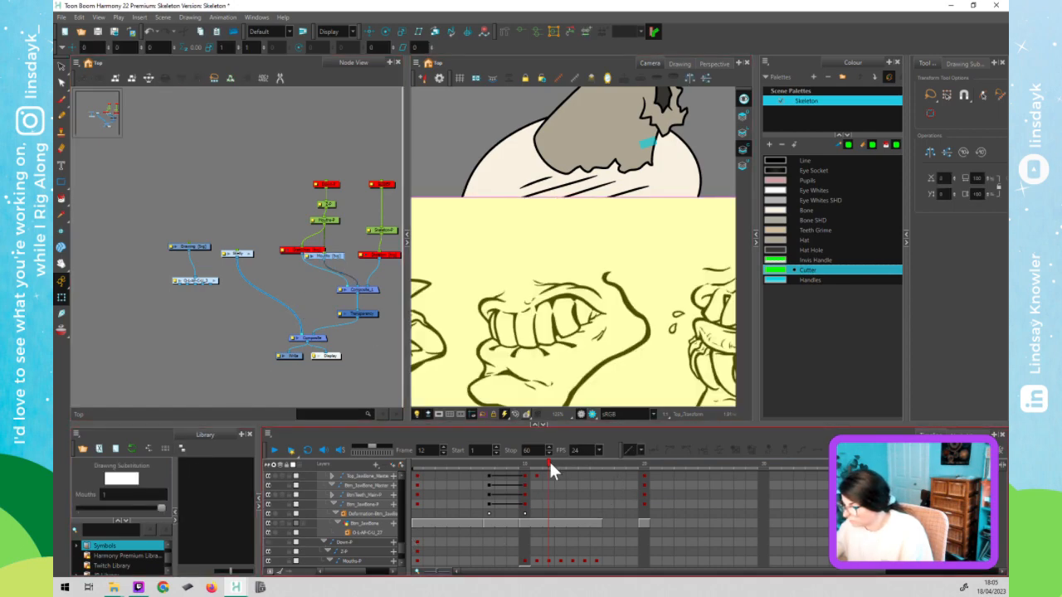
pyautogui.click(563, 470)
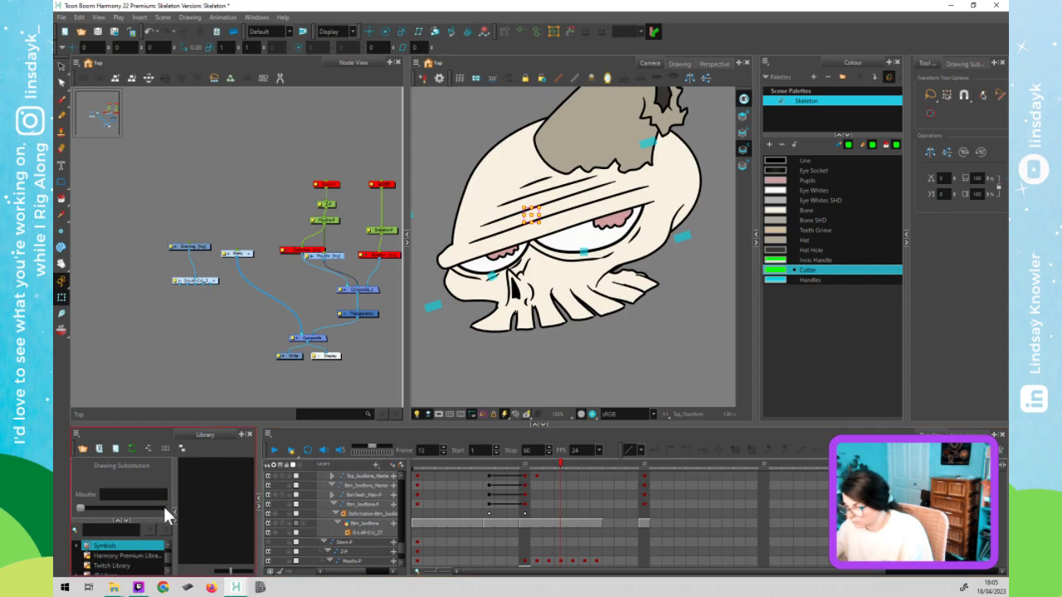
pyautogui.click(576, 463)
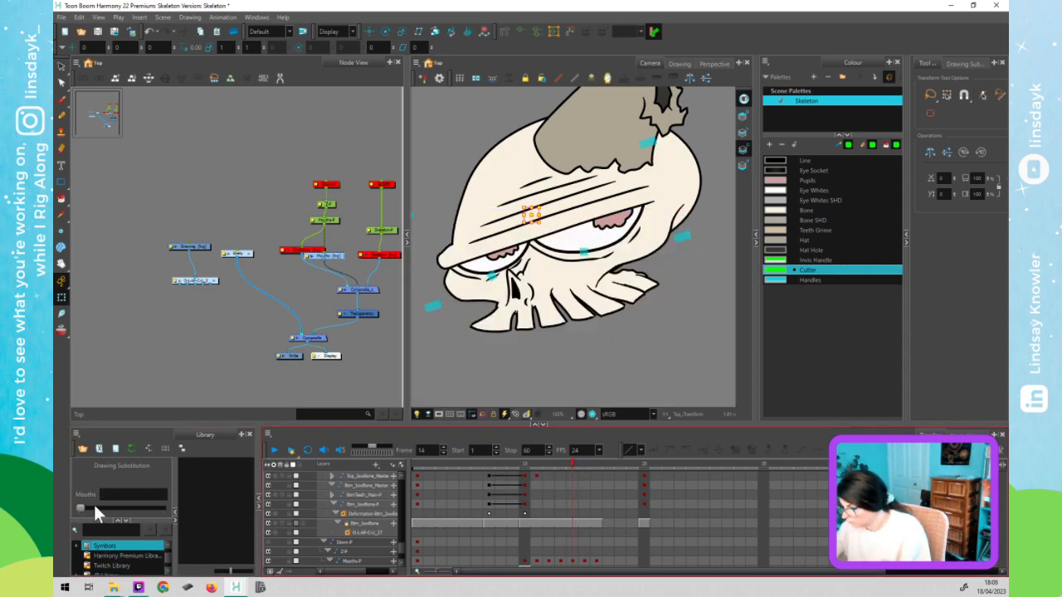
pyautogui.click(162, 508)
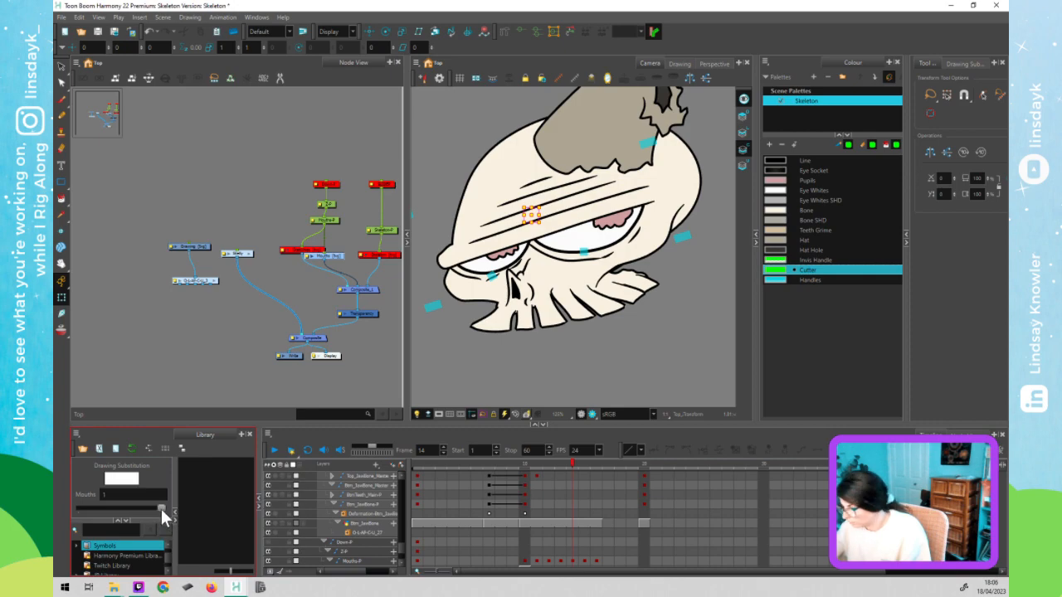
# - Review the mouth sketches on frames 11 to 15, ending on frame 11 with the Mouths drawing deselected
pyautogui.press('.')
pyautogui.press(',')
pyautogui.press(',')
pyautogui.press(',')
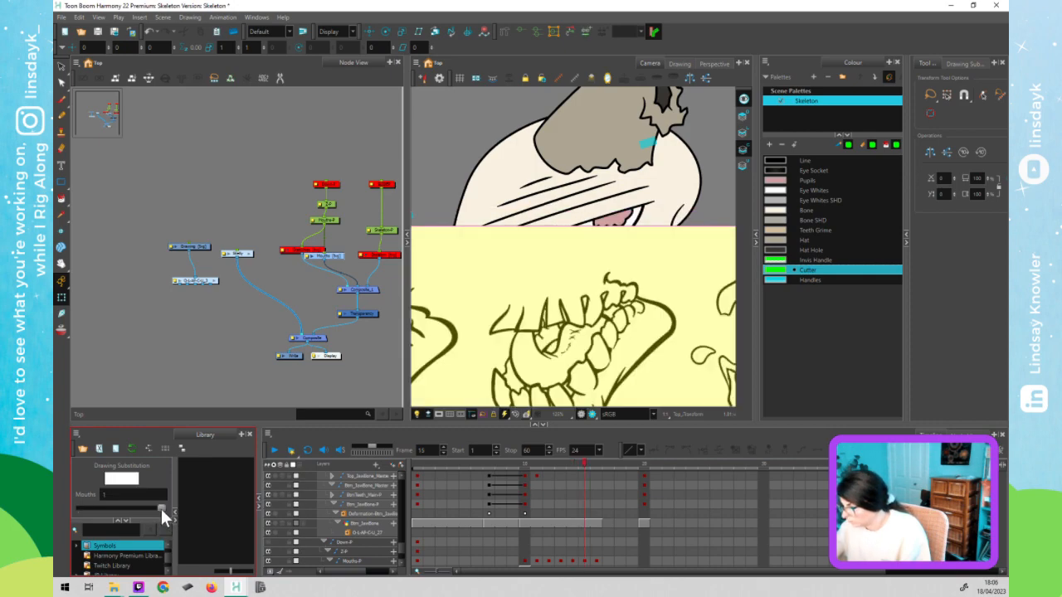
pyautogui.press(',')
pyautogui.press(',')
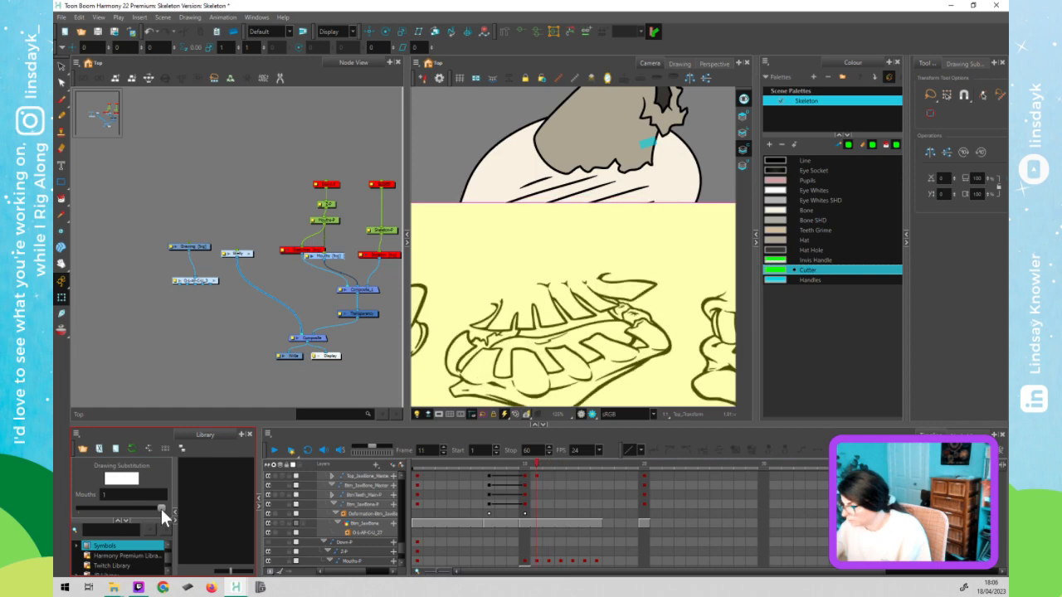
pyautogui.press('.')
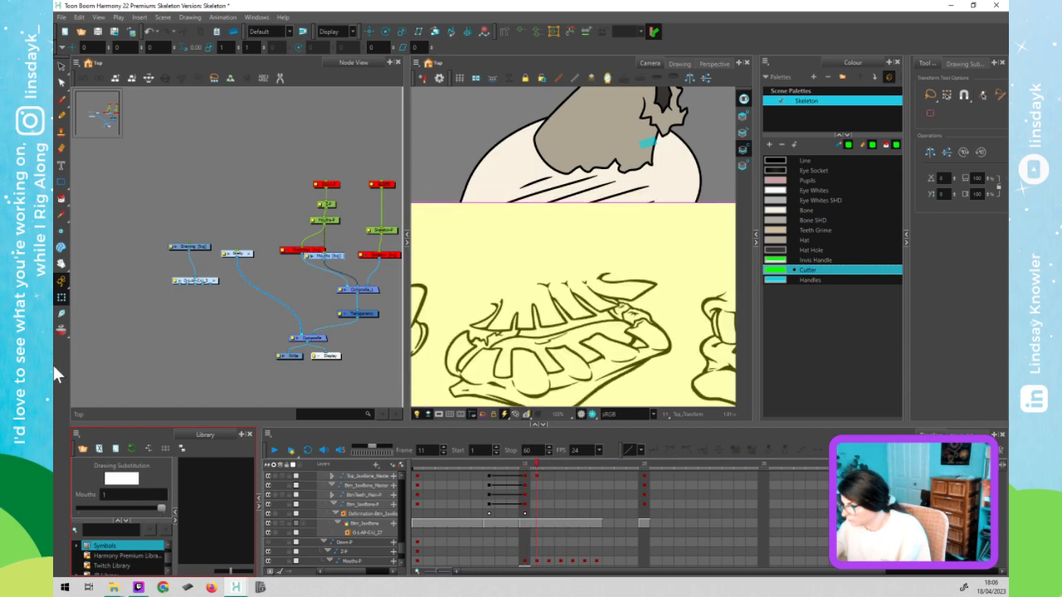
pyautogui.click(242, 365)
pyautogui.click(494, 363)
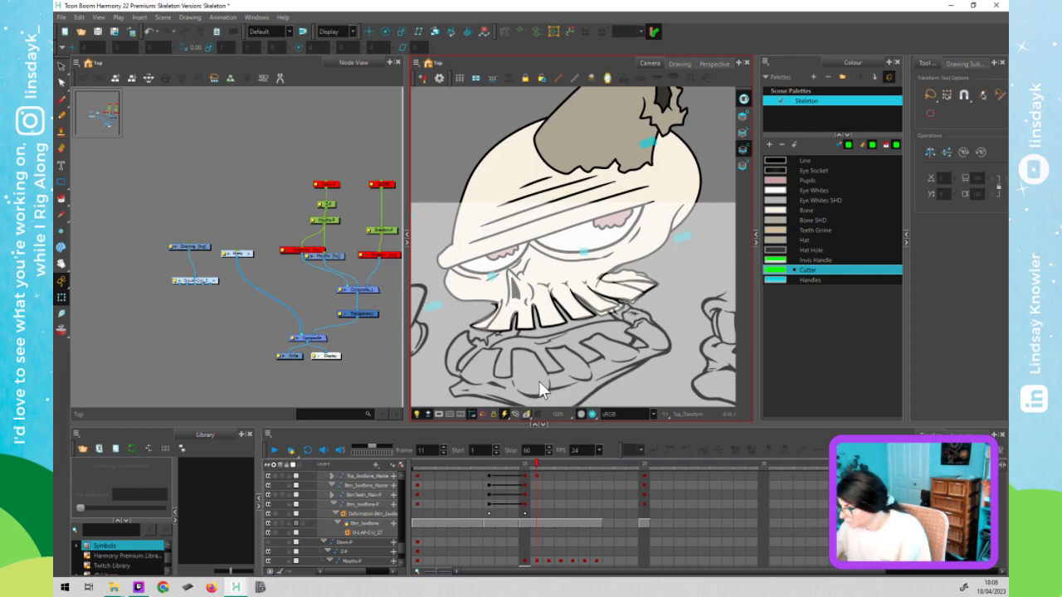
# - Compare the upper jaw and teeth on frames 10 to 12 against their mouth sketches, ending on frame 12
pyautogui.press(',')
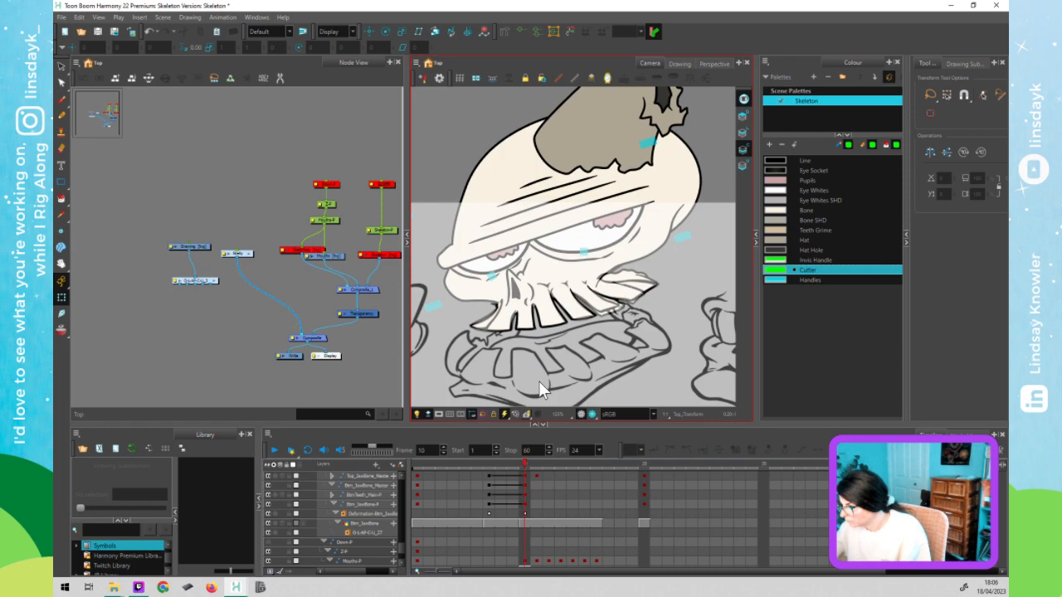
pyautogui.press('.')
pyautogui.press(',')
pyautogui.press('.')
pyautogui.press('.')
pyautogui.press(',')
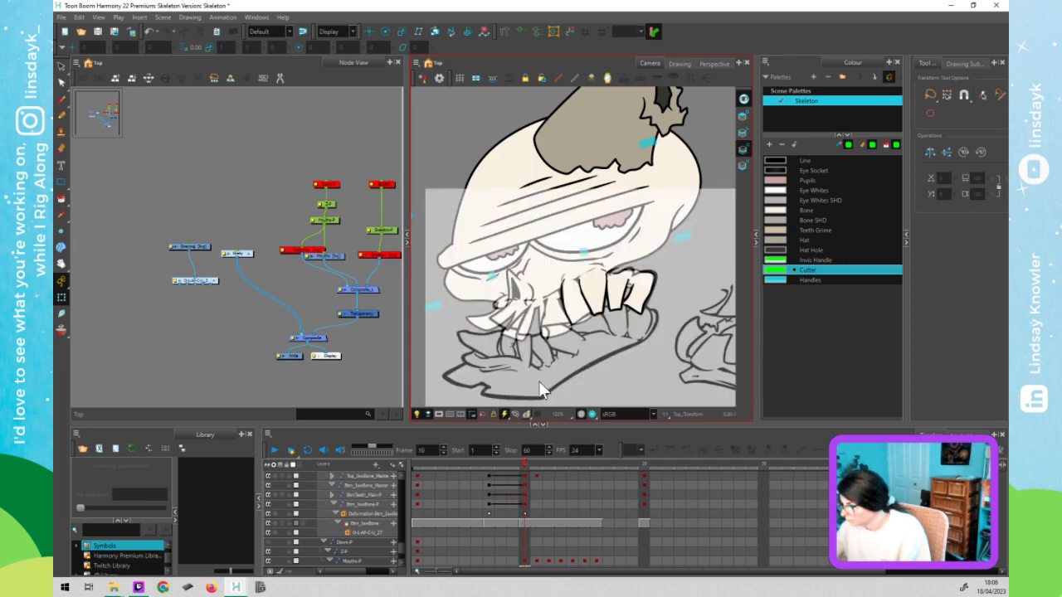
pyautogui.press(',')
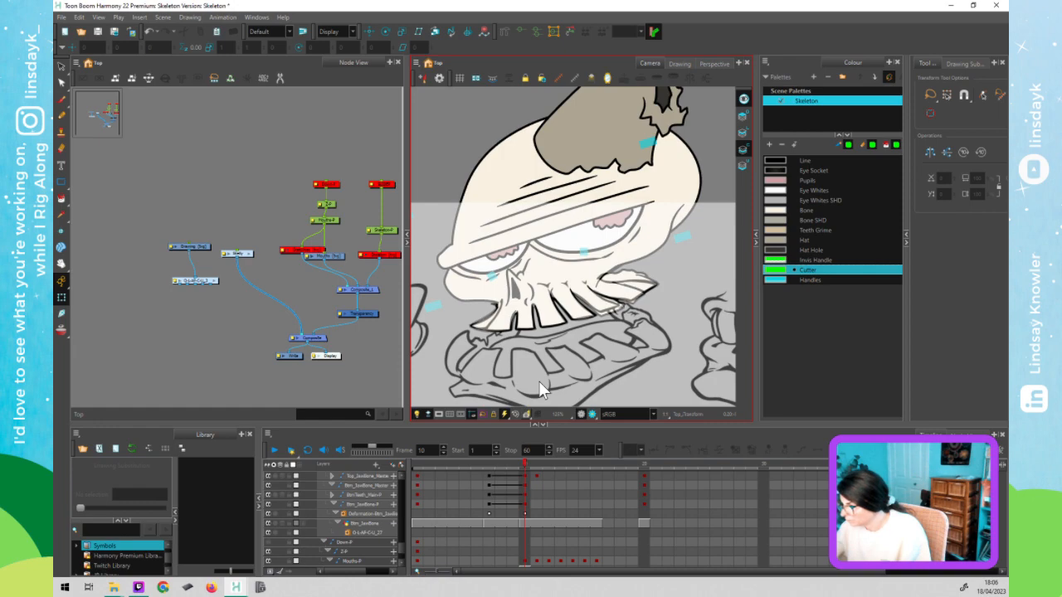
pyautogui.press('.')
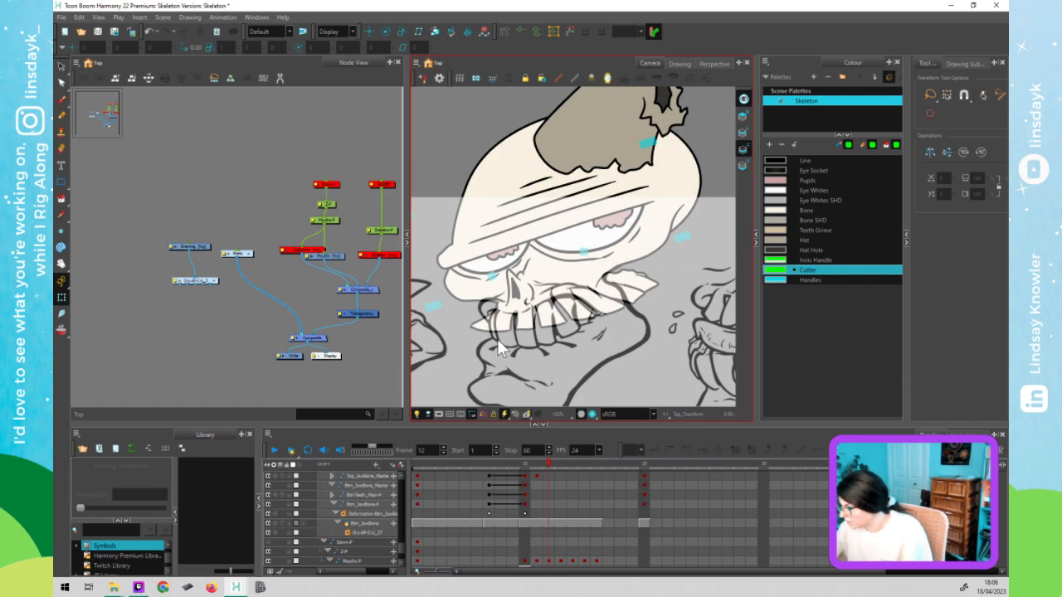
pyautogui.click(547, 463)
pyautogui.click(569, 340)
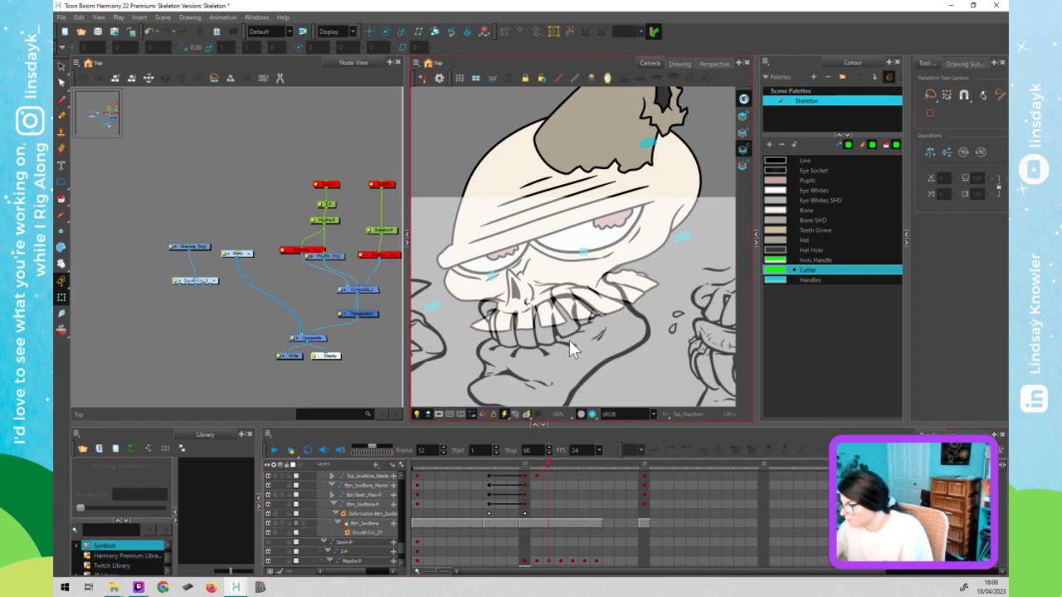
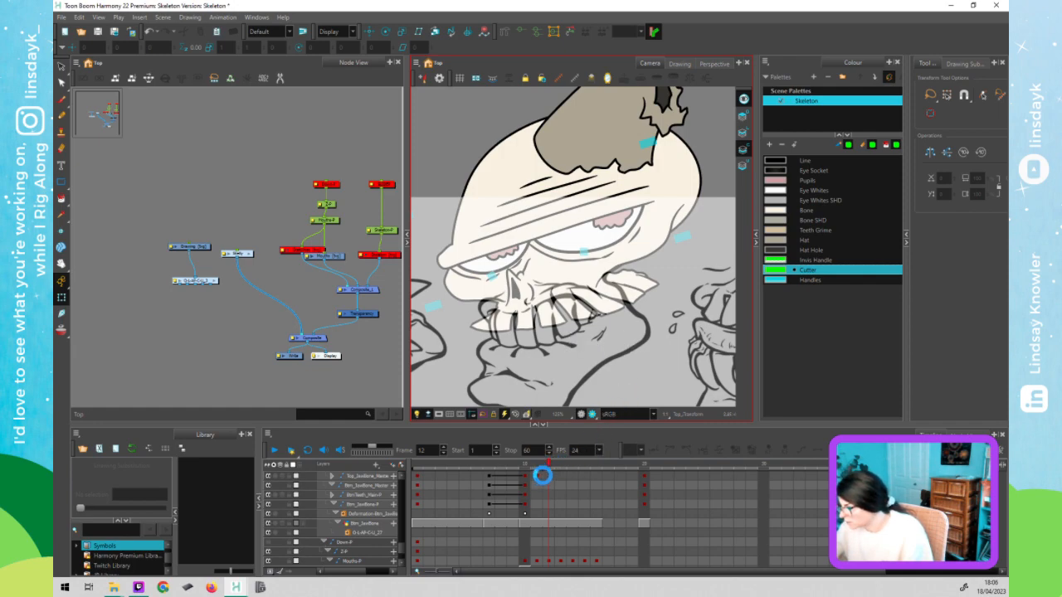
# - Reshape the frontmost upper tooth's deformation envelope on frame 12 to match the first tooth of the mouth sketch
pyautogui.click(503, 325)
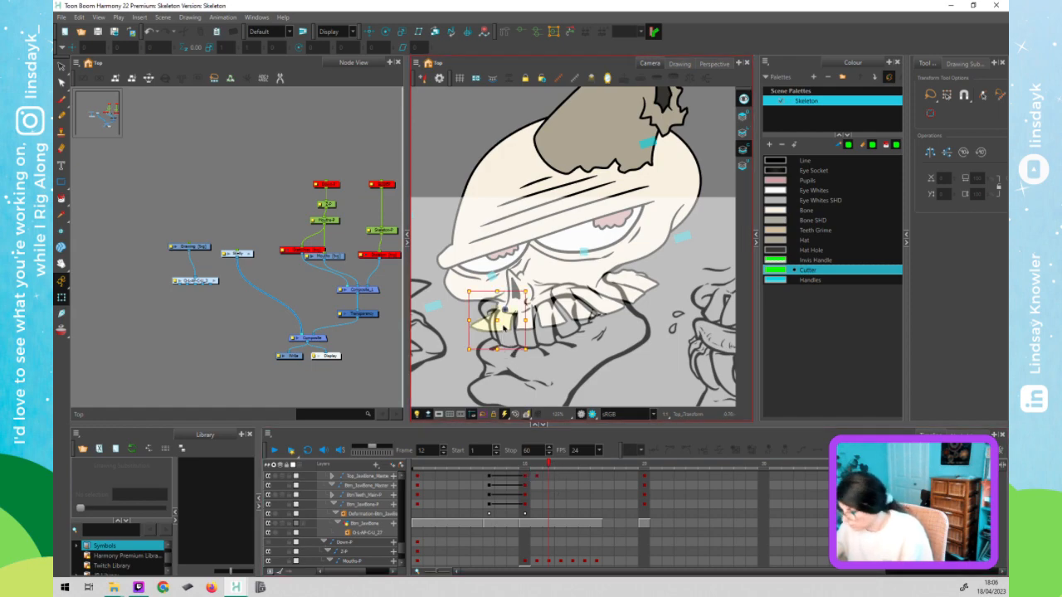
pyautogui.click(502, 347)
pyautogui.click(499, 349)
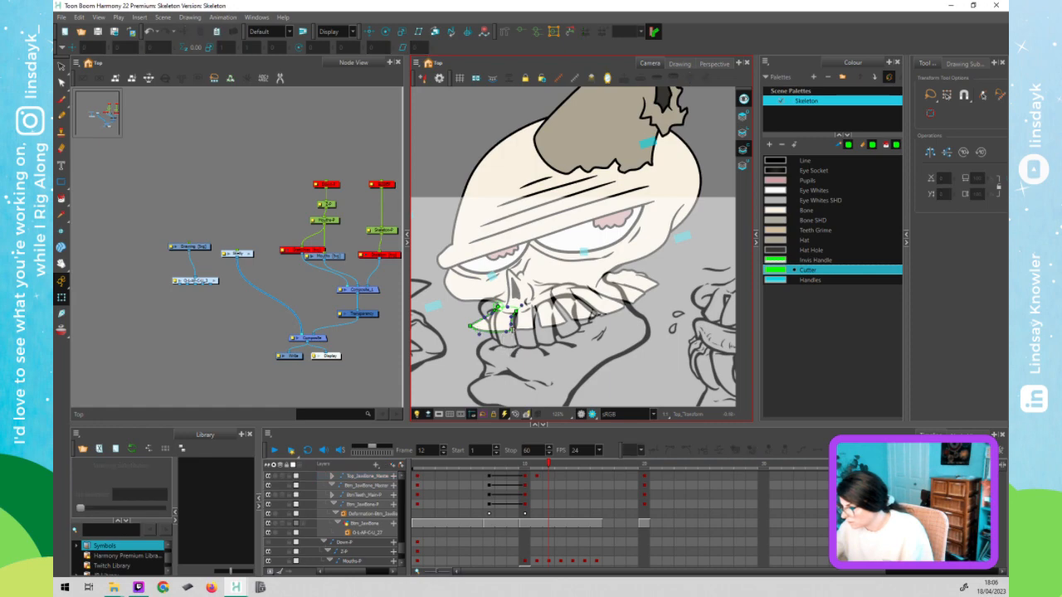
pyautogui.moveTo(517, 340)
pyautogui.mouseDown()
pyautogui.moveTo(474, 329)
pyautogui.moveTo(516, 345)
pyautogui.mouseUp()
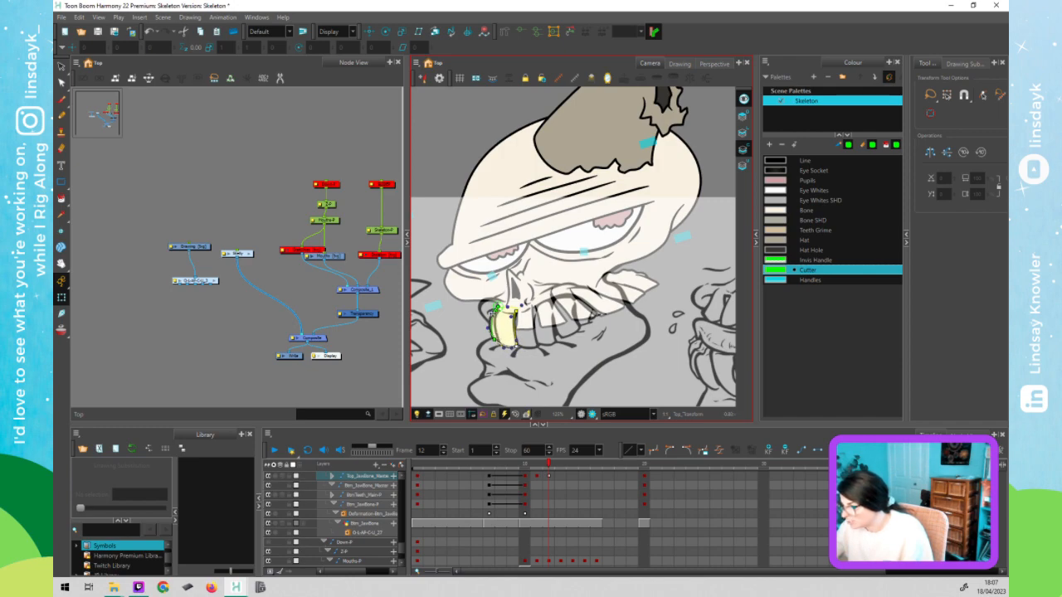
pyautogui.moveTo(496, 308); pyautogui.dragTo(489, 315)
pyautogui.click(485, 335)
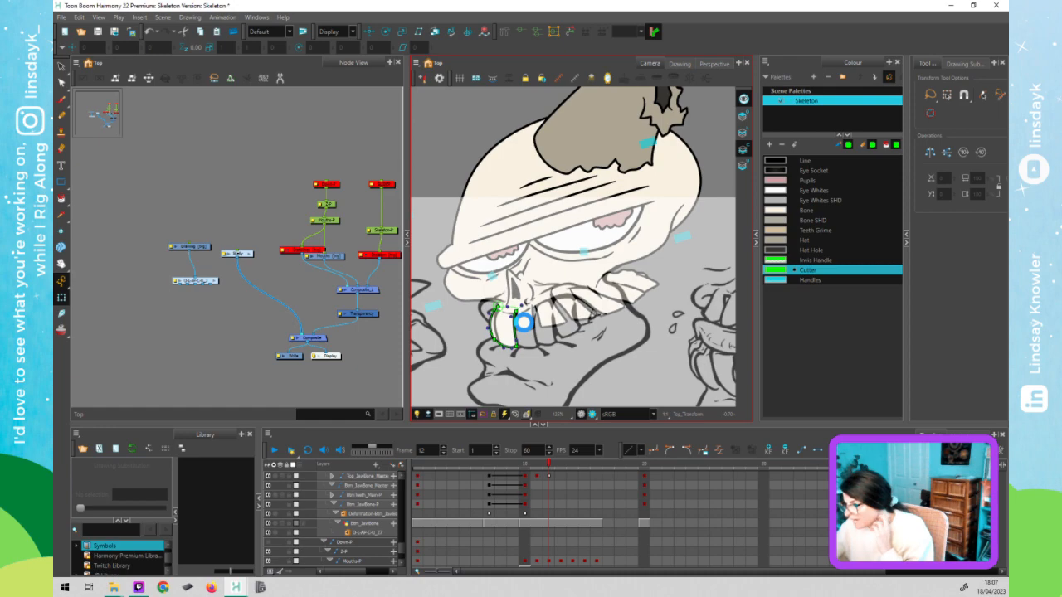
# - Lengthen and widen the second upper tooth on frame 12 with its deformation envelope to match the mouth sketch
pyautogui.click(524, 325)
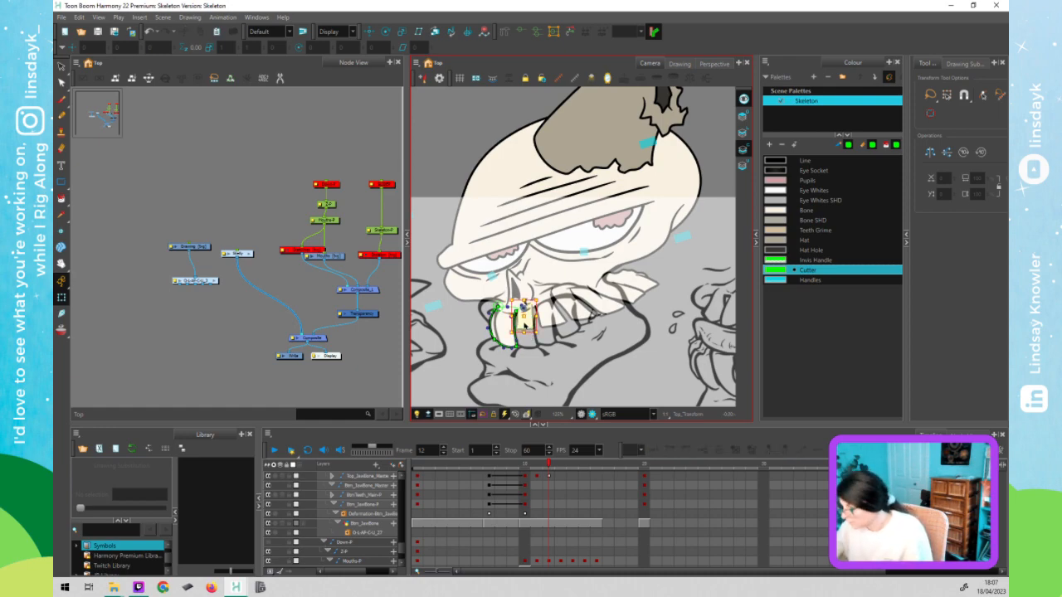
pyautogui.click(524, 325)
pyautogui.scroll(3, 528, 331)
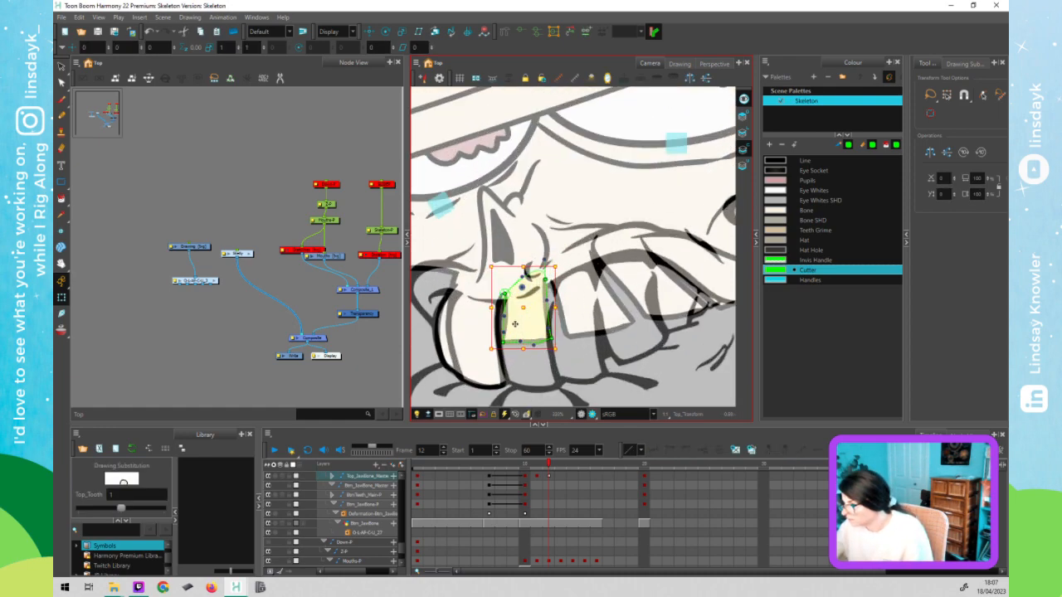
pyautogui.moveTo(504, 316); pyautogui.dragTo(507, 383)
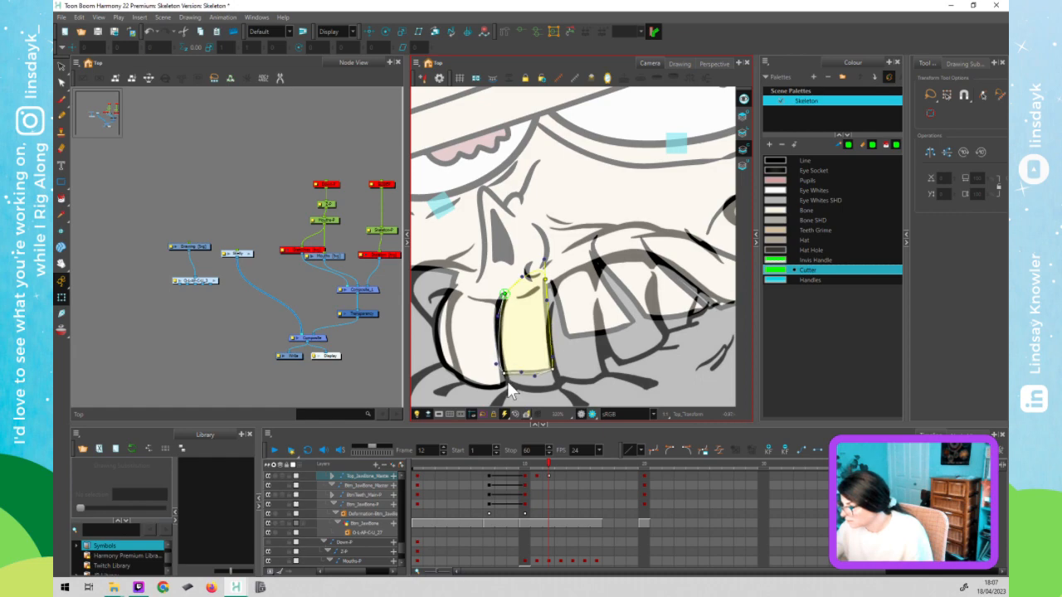
pyautogui.click(564, 382)
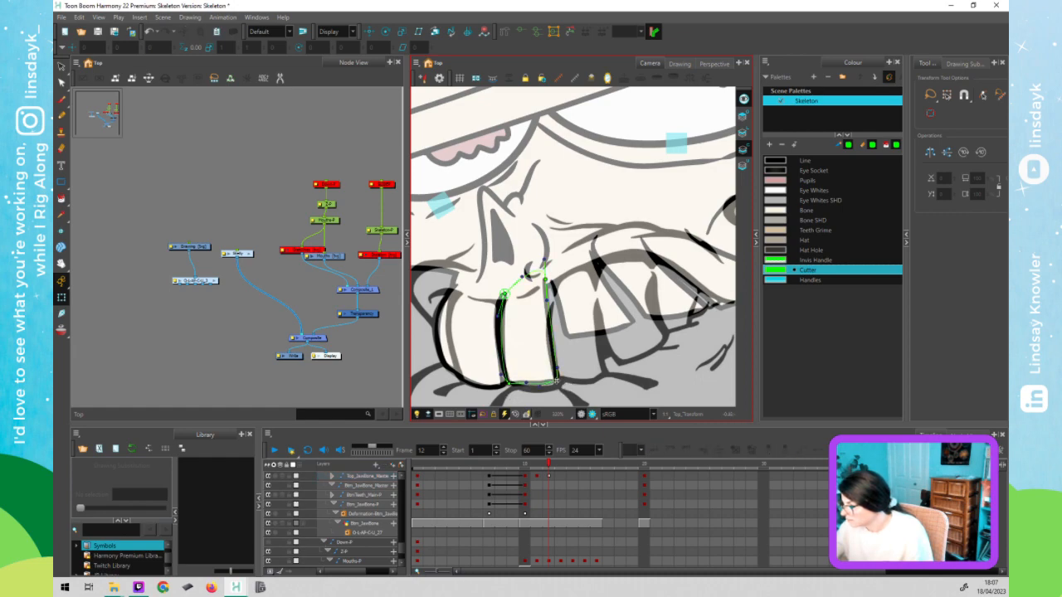
pyautogui.click(559, 381)
pyautogui.moveTo(559, 381); pyautogui.dragTo(565, 381)
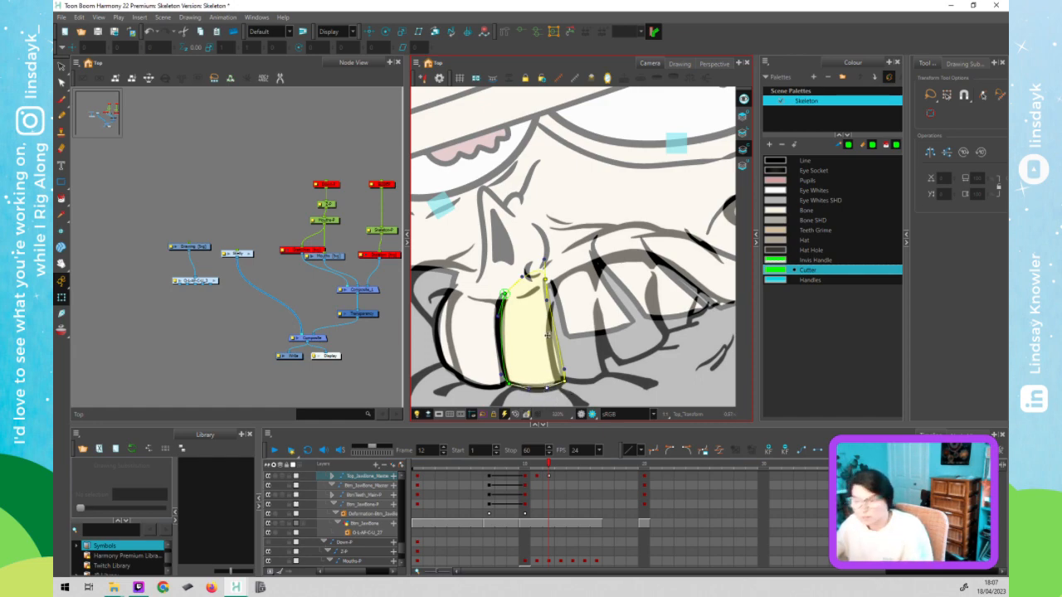
pyautogui.moveTo(545, 281); pyautogui.dragTo(554, 280)
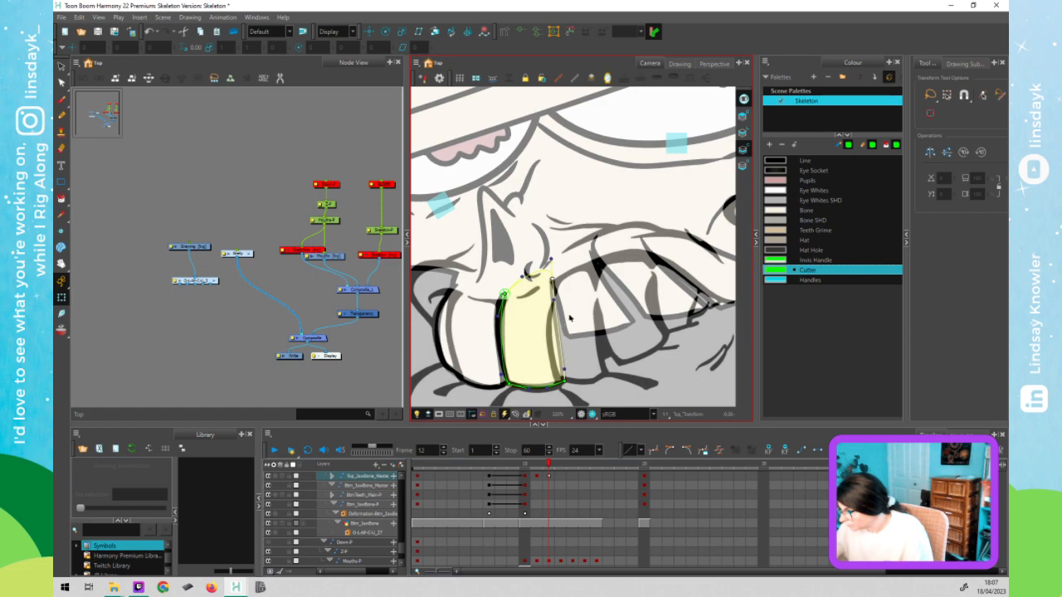
# - Reshape the third upper tooth's deformation envelope on frame 12 into the upright, curved tooth of the mouth sketch
pyautogui.click(571, 335)
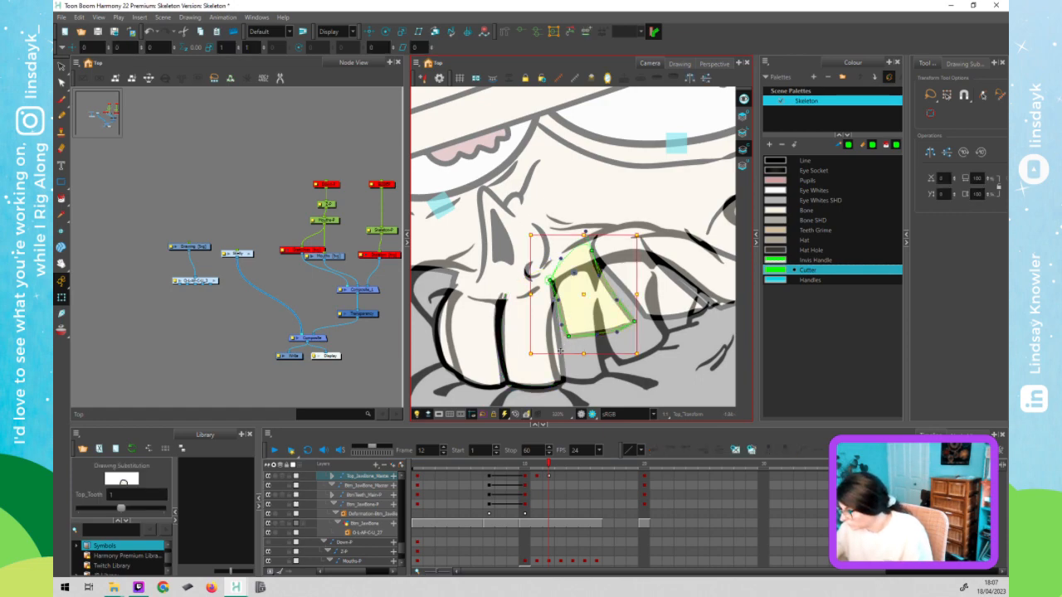
pyautogui.moveTo(568, 336); pyautogui.dragTo(555, 378)
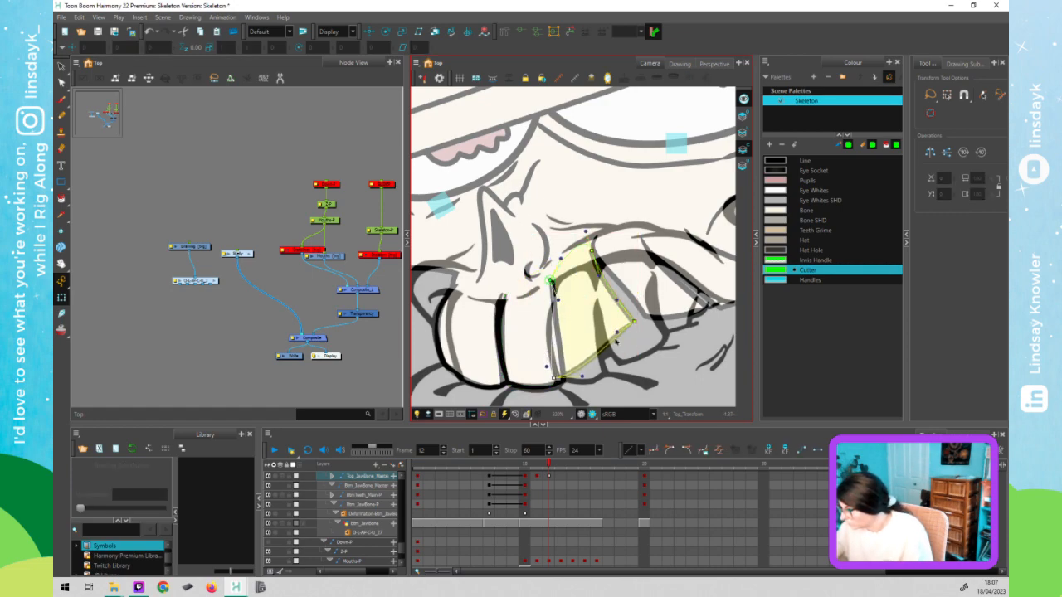
pyautogui.moveTo(615, 362); pyautogui.dragTo(607, 373)
pyautogui.moveTo(592, 253); pyautogui.dragTo(593, 274)
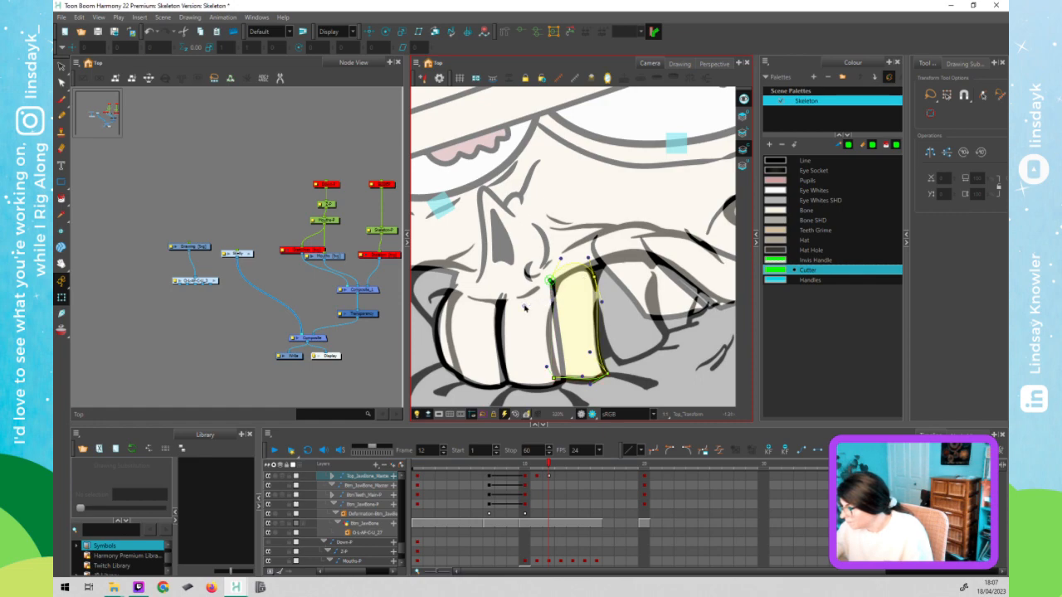
pyautogui.moveTo(550, 282); pyautogui.dragTo(556, 279)
pyautogui.moveTo(554, 378); pyautogui.dragTo(575, 379)
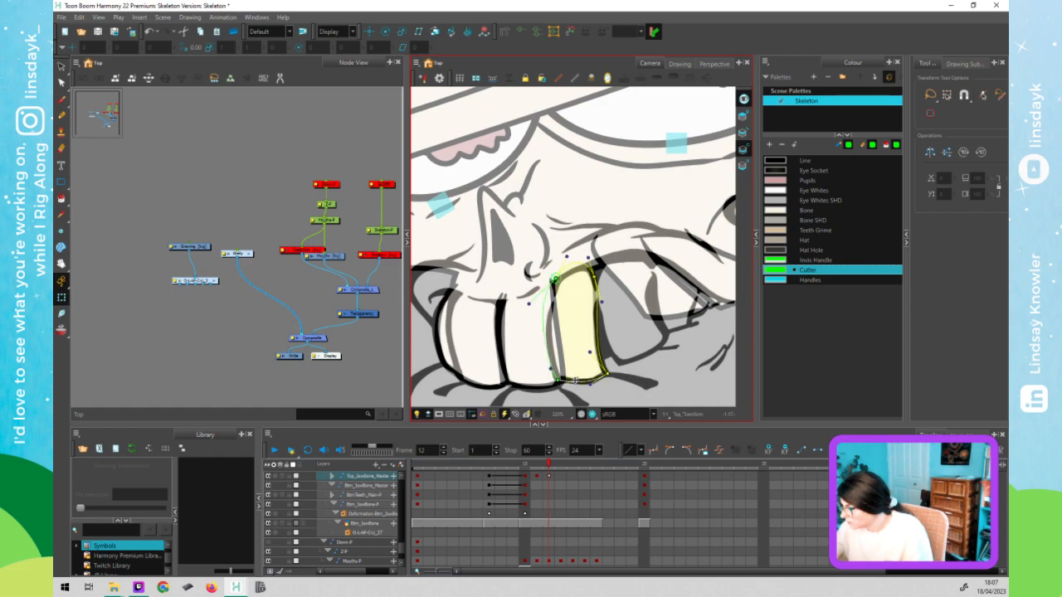
pyautogui.click(580, 357)
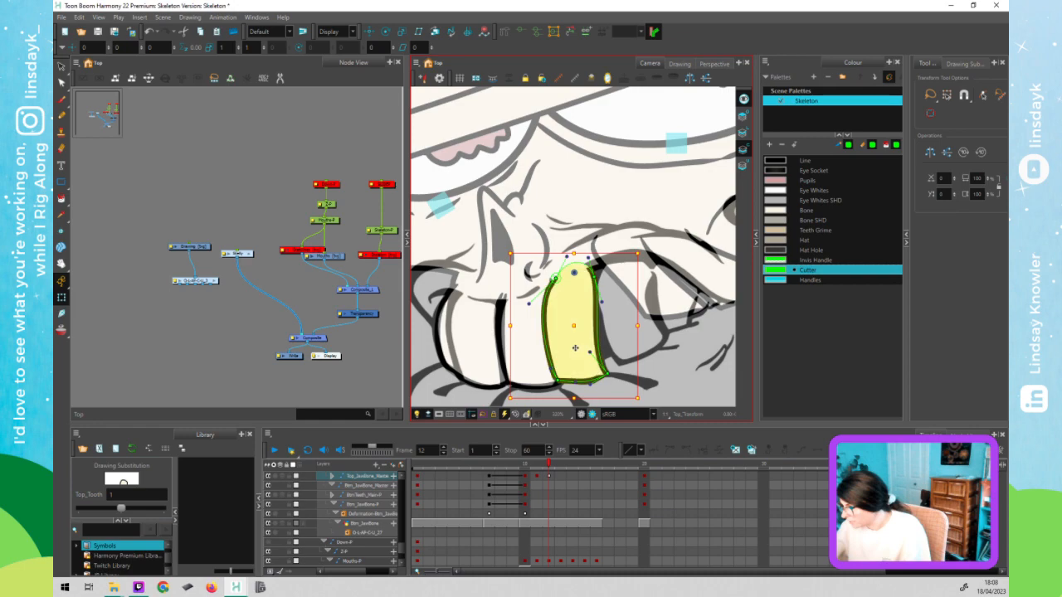
# - Move the fourth upper tooth's deformation envelope beside the third tooth on frame 12 and fit its outline to the mouth sketch
pyautogui.click(607, 203)
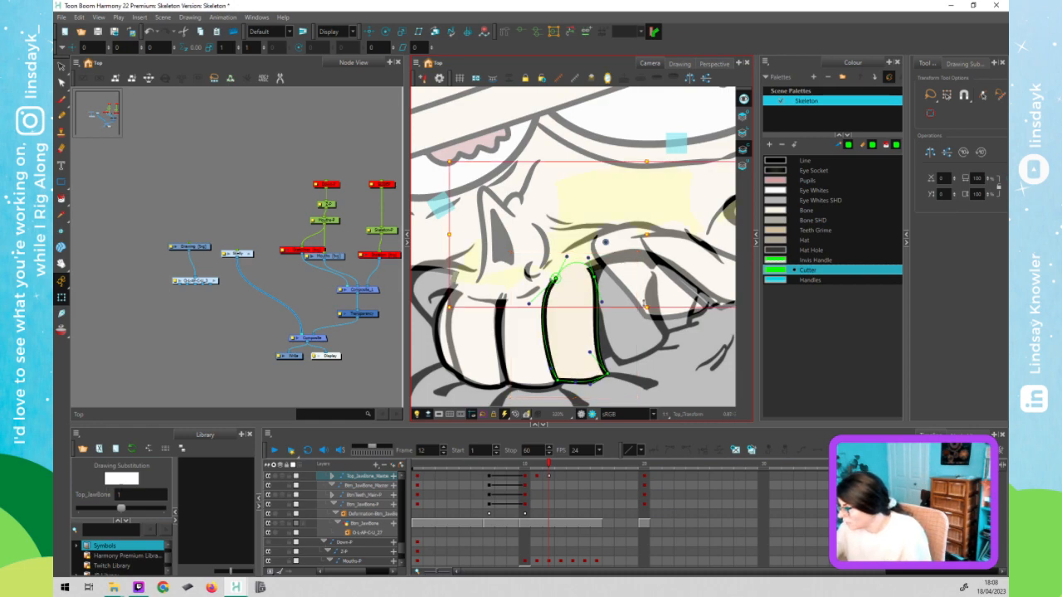
pyautogui.scroll(-2, 642, 302)
pyautogui.scroll(1, 587, 295)
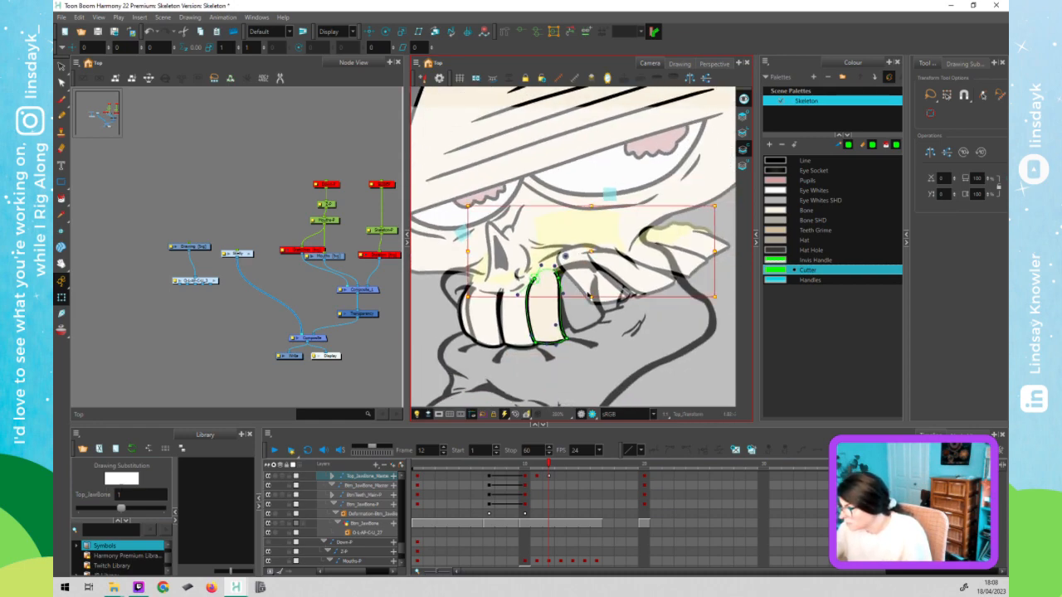
pyautogui.click(592, 286)
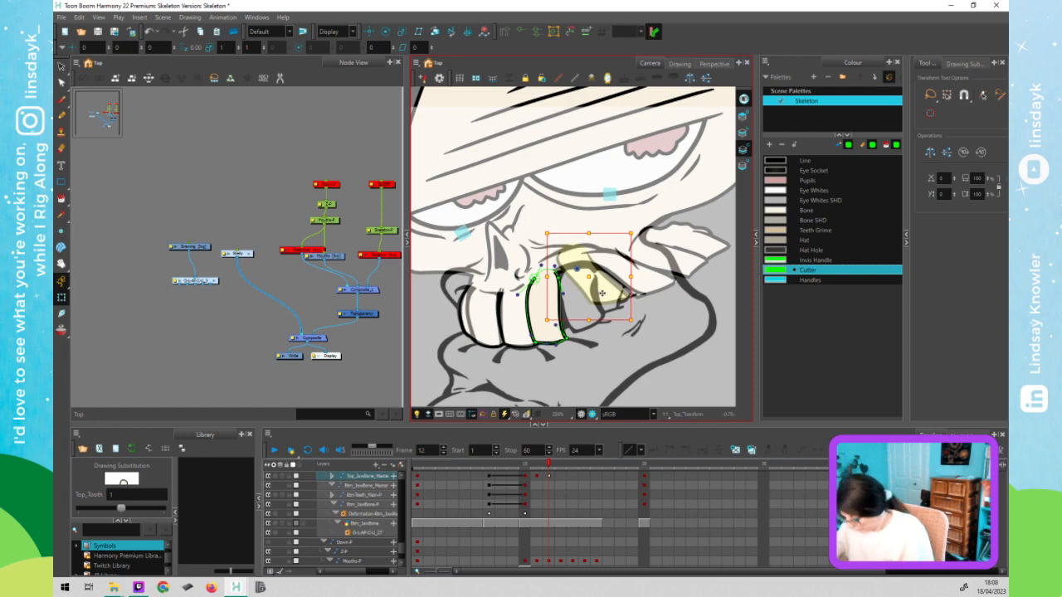
pyautogui.click(589, 279)
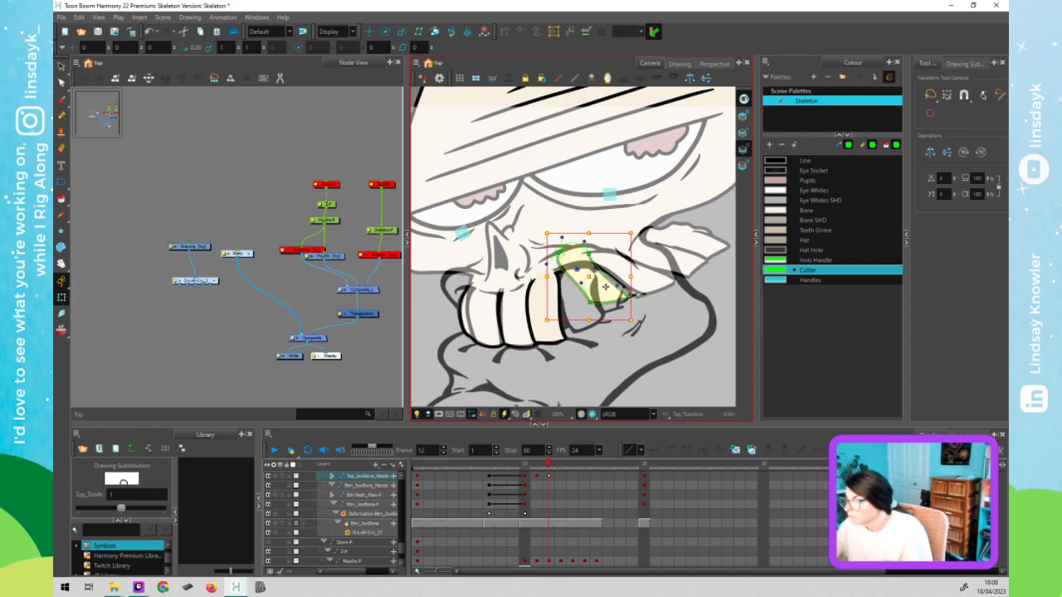
pyautogui.press('Escape')
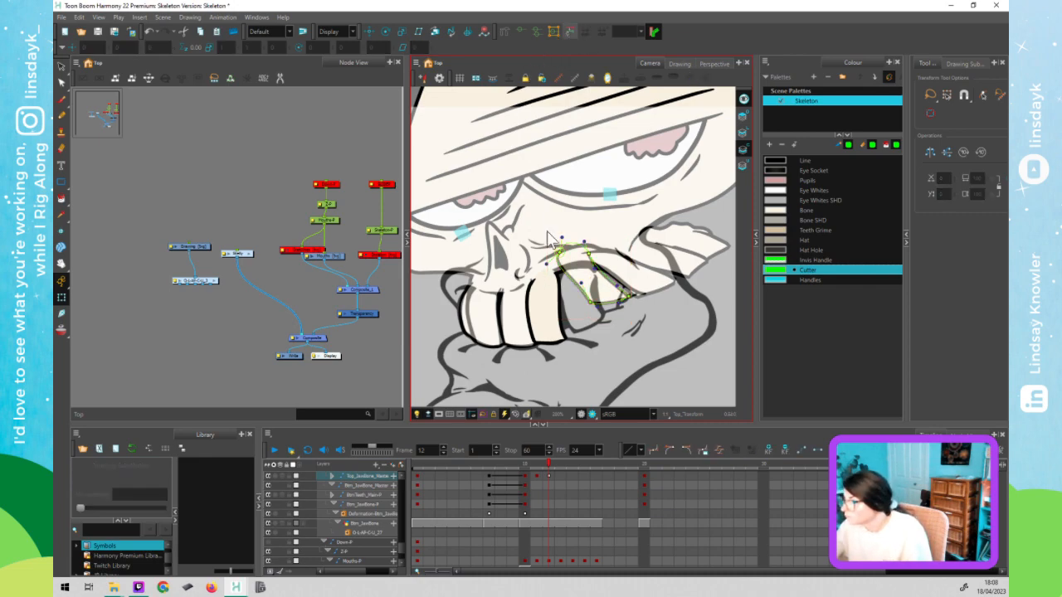
pyautogui.moveTo(567, 276); pyautogui.dragTo(594, 340)
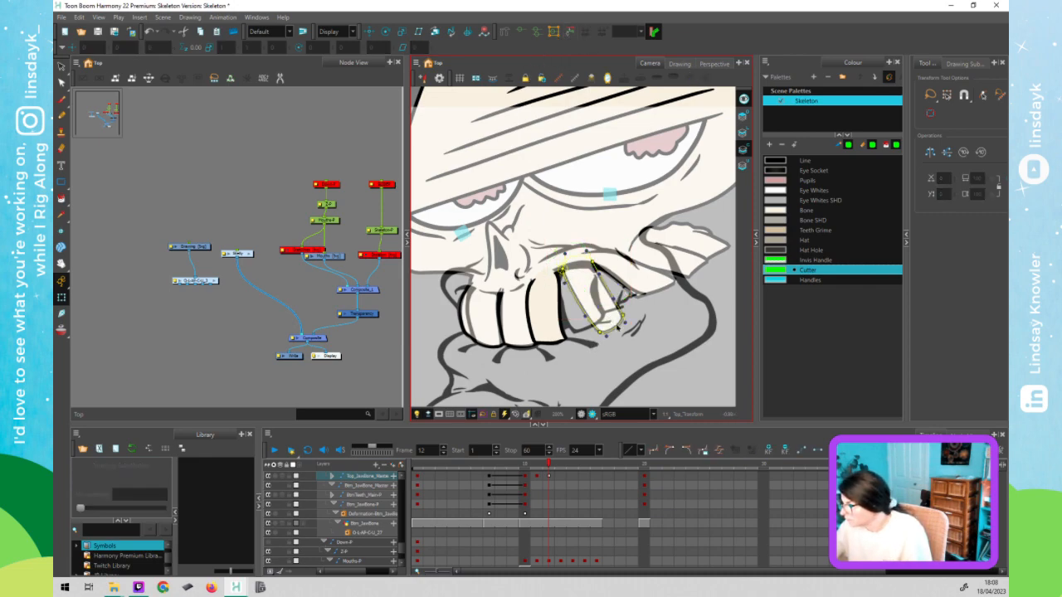
pyautogui.click(609, 319)
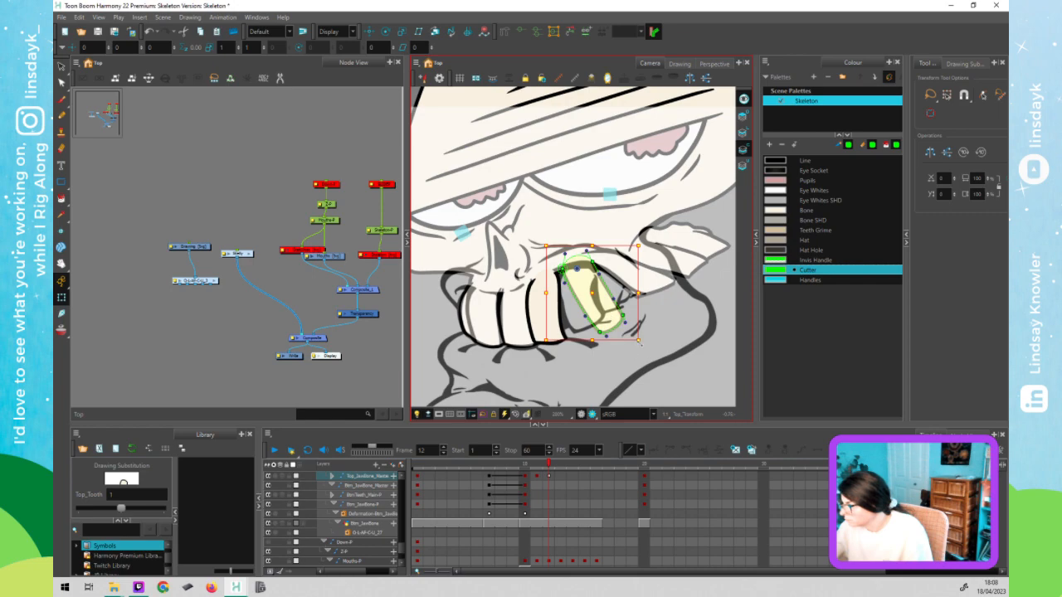
pyautogui.click(599, 331)
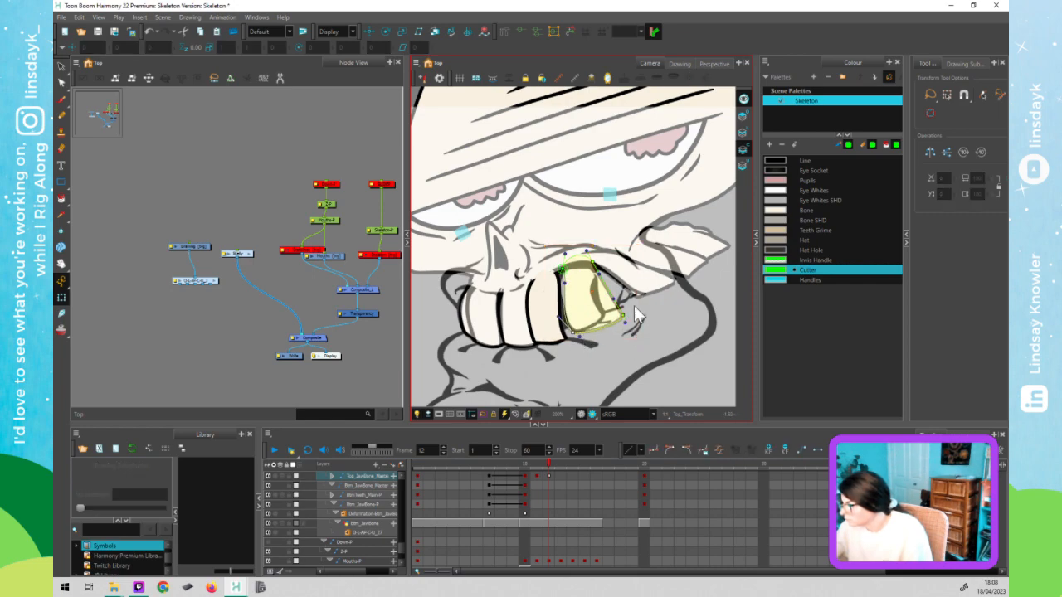
pyautogui.moveTo(622, 317); pyautogui.dragTo(604, 312)
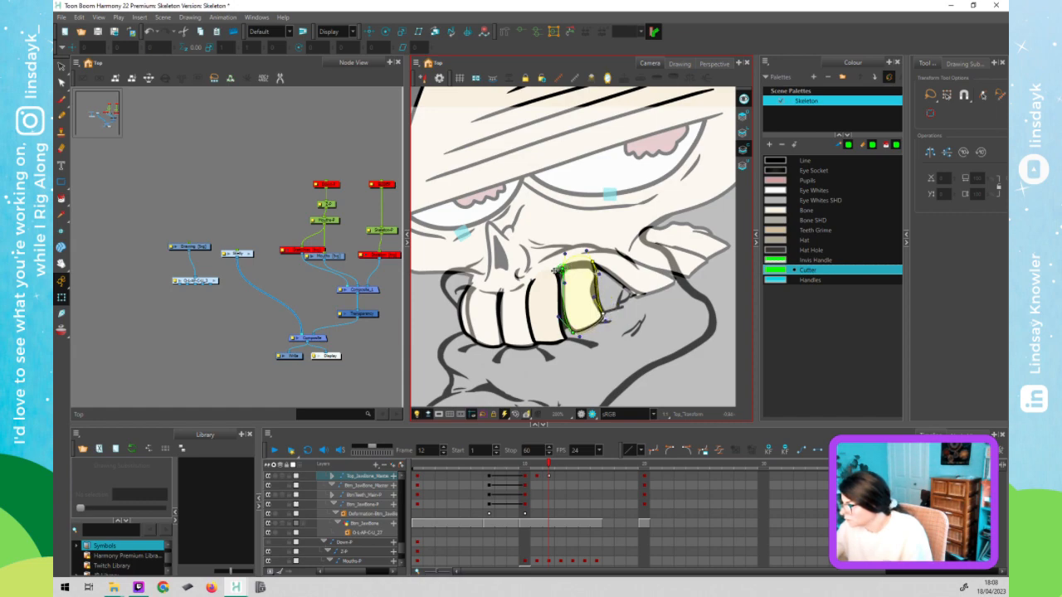
pyautogui.moveTo(555, 270); pyautogui.dragTo(592, 263)
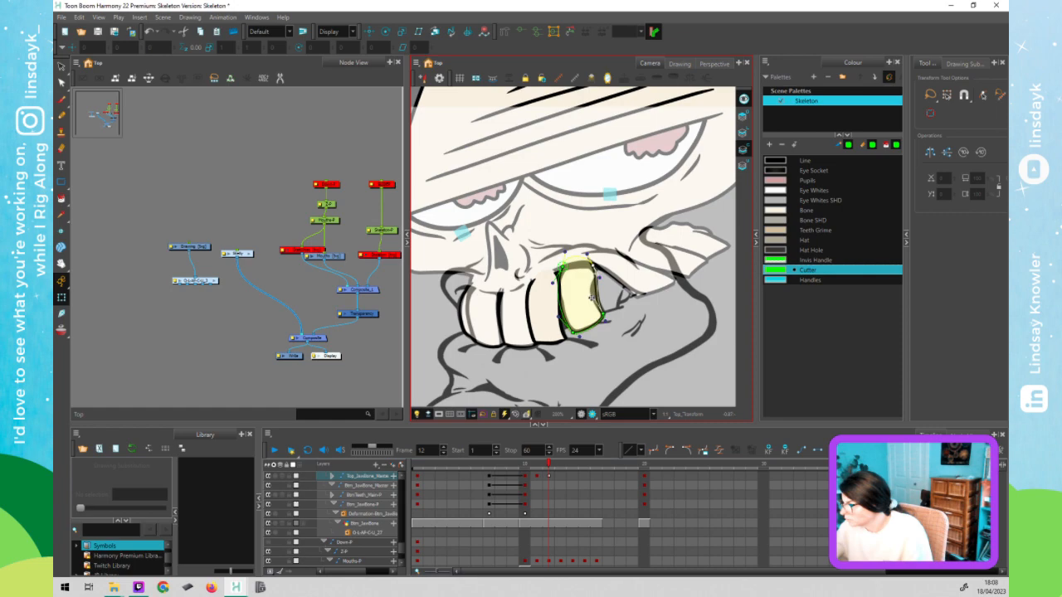
# - Reset the fifth upper tooth's deformation on frame 12 and fit it upright beside the fourth tooth, matching the mouth sketch
pyautogui.click(645, 287)
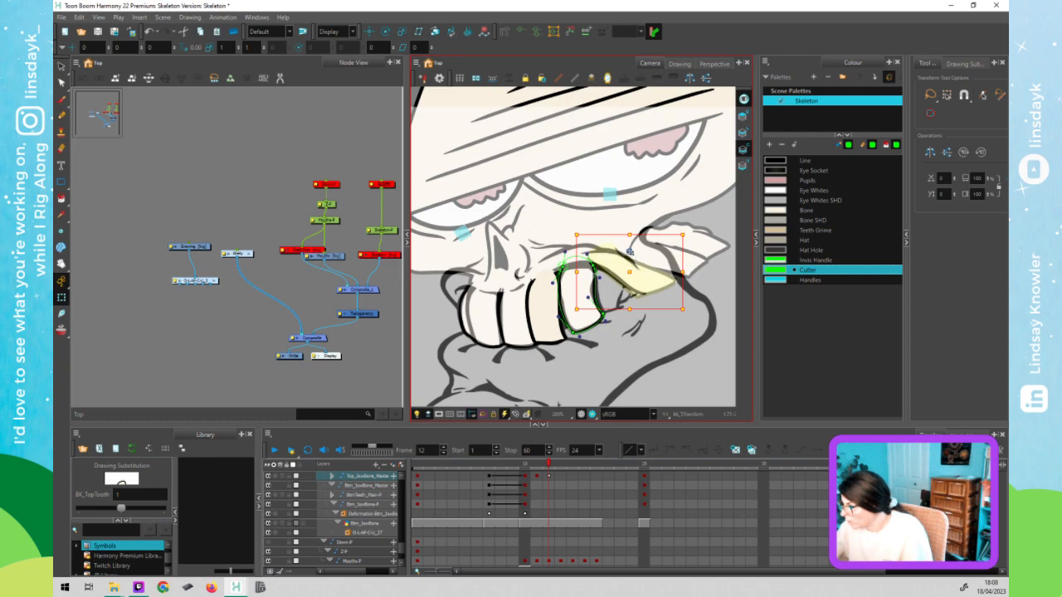
pyautogui.moveTo(693, 240)
pyautogui.mouseDown()
pyautogui.moveTo(699, 249)
pyautogui.moveTo(696, 231)
pyautogui.mouseUp()
pyautogui.hotkey('ctrl', 'z')
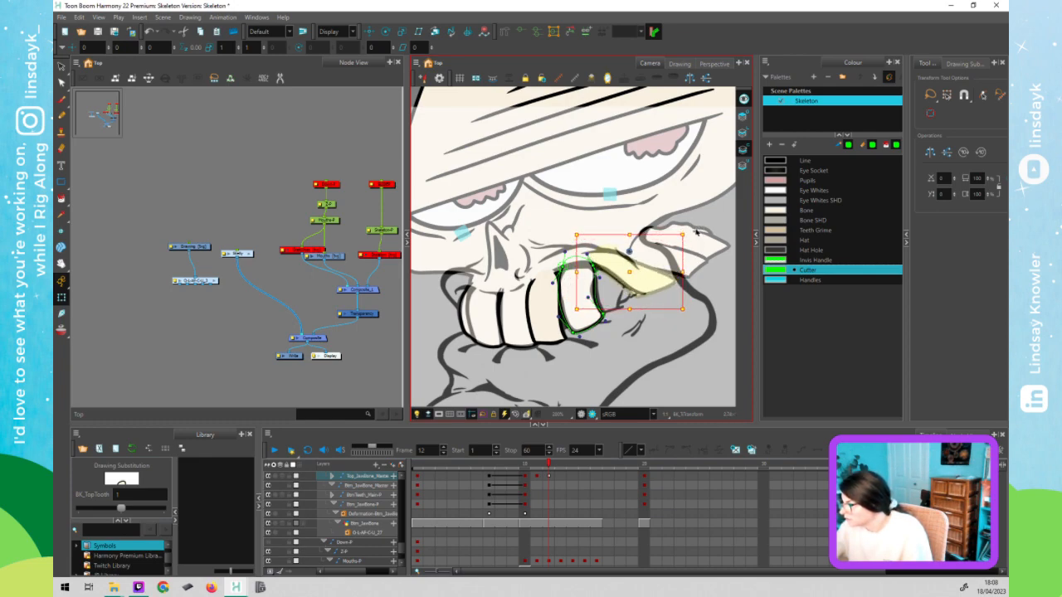
pyautogui.click(572, 32)
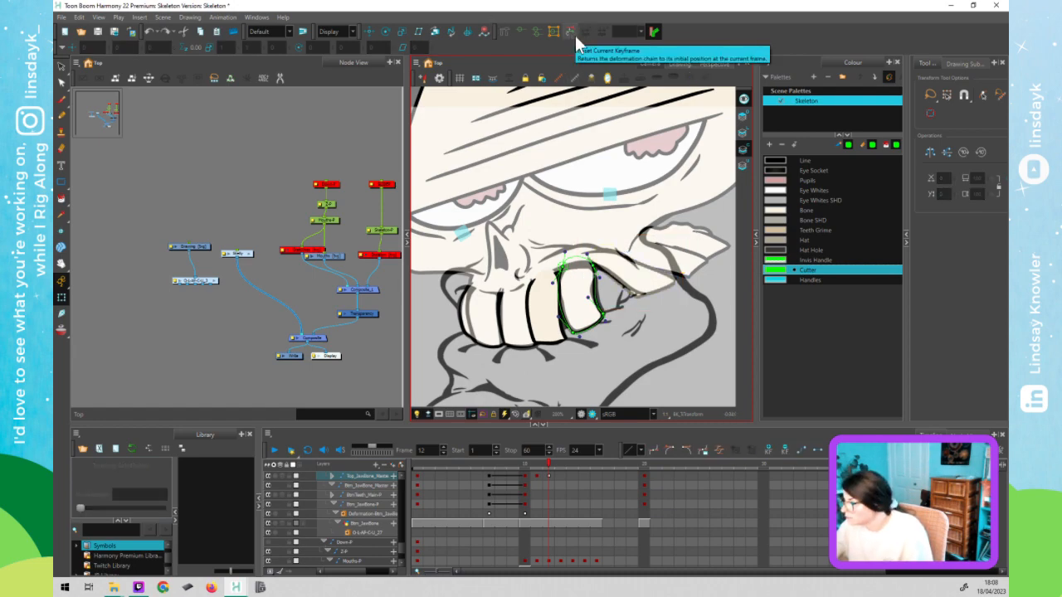
pyautogui.click(634, 290)
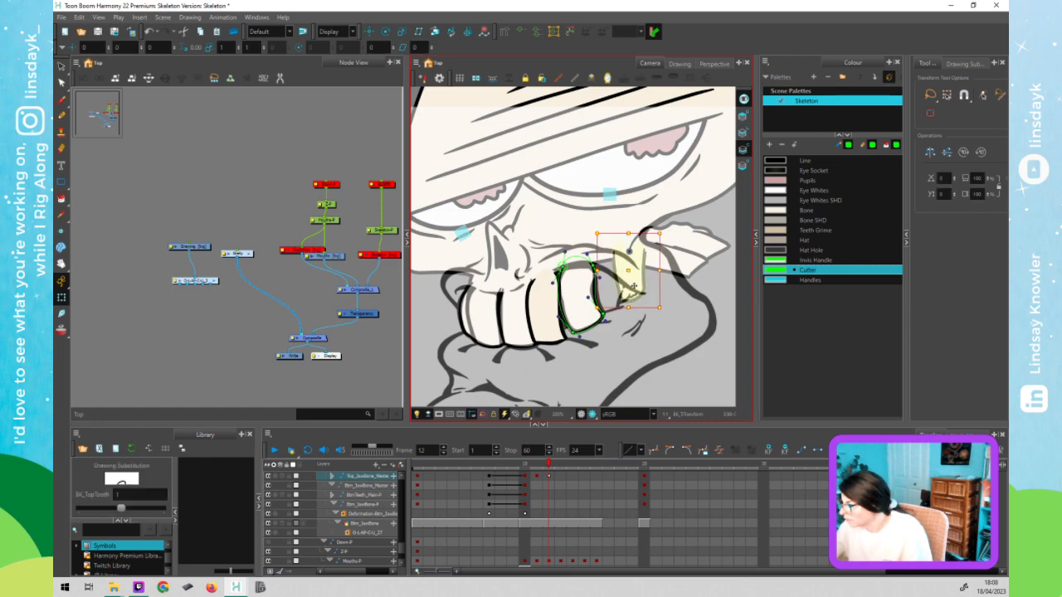
pyautogui.moveTo(614, 297); pyautogui.dragTo(613, 300)
pyautogui.press('F11')
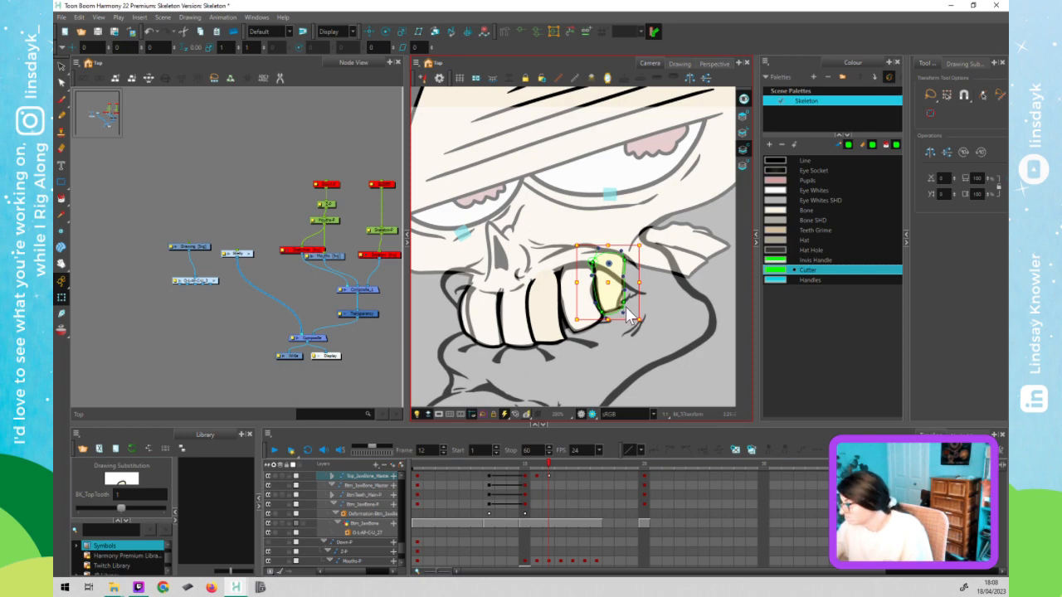
pyautogui.press('Escape')
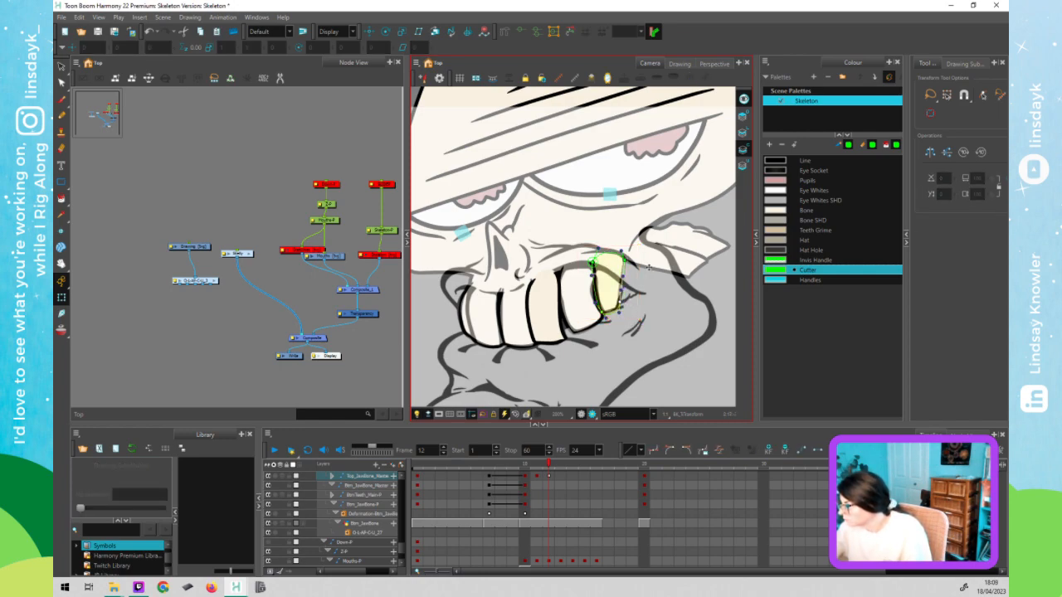
# - Reset the sixth upper tooth's deformation on frame 12, rotate it upright and move it beside the fifth tooth
pyautogui.click(677, 249)
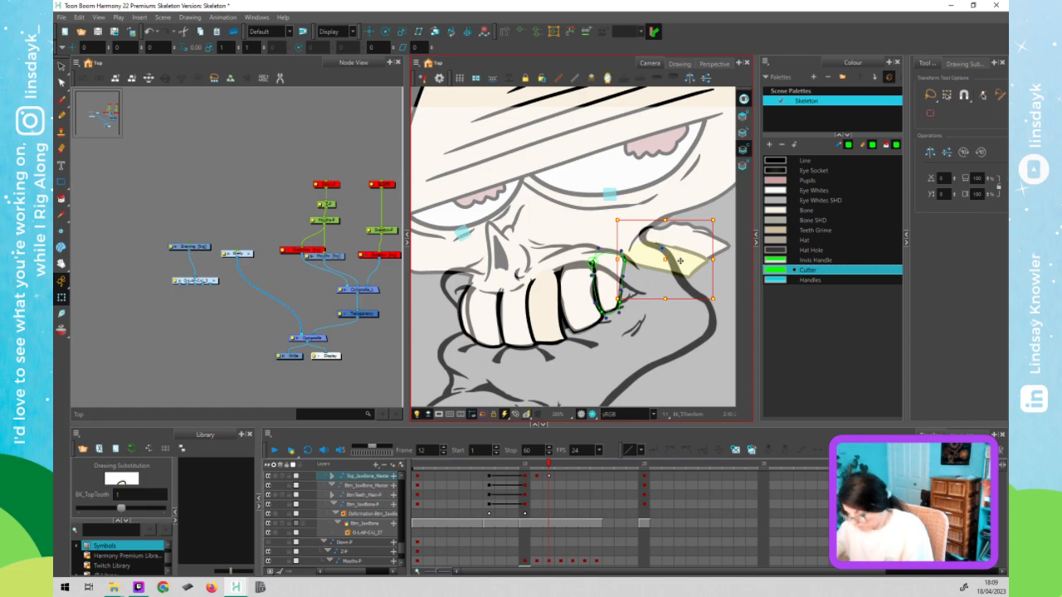
pyautogui.press('Escape')
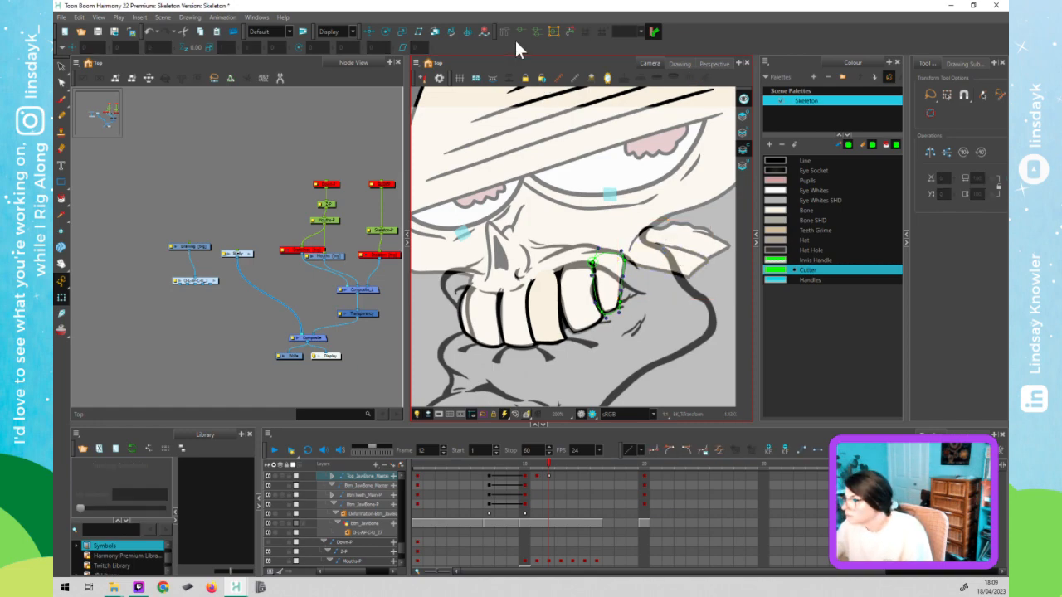
pyautogui.click(694, 245)
pyautogui.press('Escape')
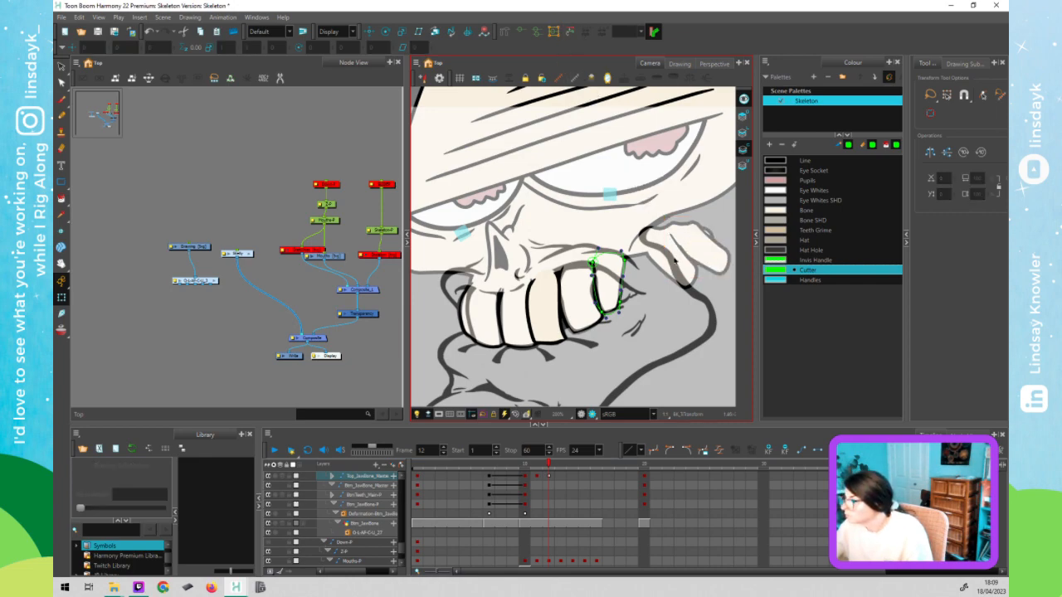
pyautogui.click(679, 267)
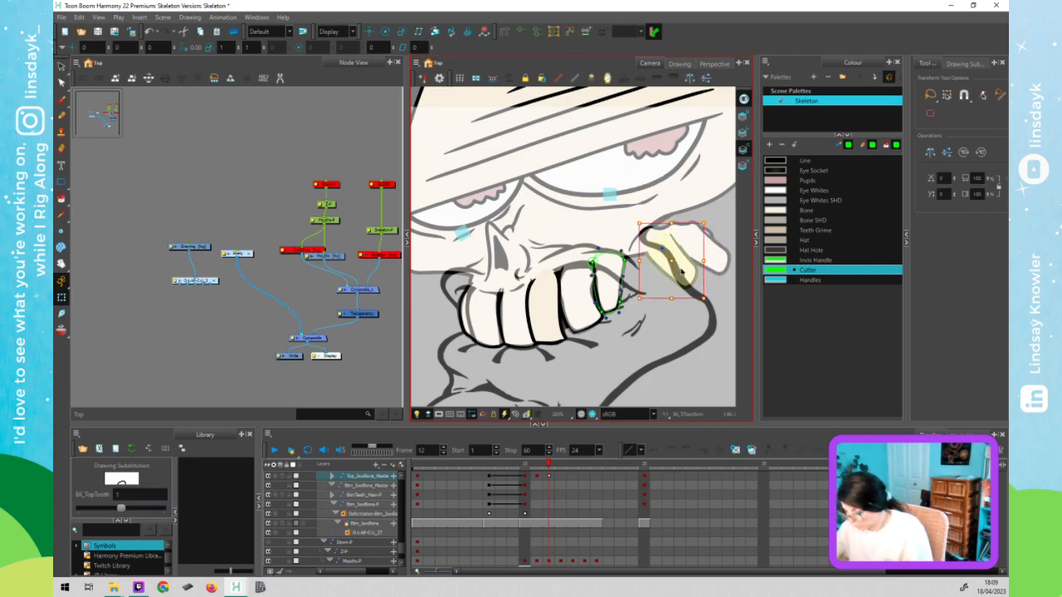
pyautogui.press('b')
pyautogui.moveTo(705, 224); pyautogui.dragTo(705, 256)
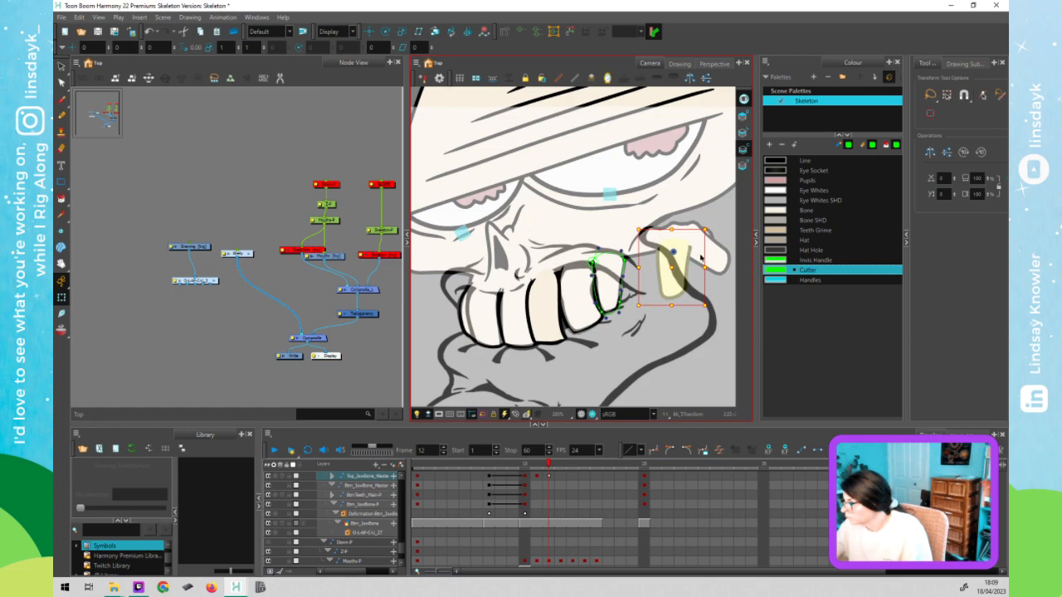
pyautogui.click(702, 251)
pyautogui.press('b')
pyautogui.moveTo(666, 214)
pyautogui.mouseDown()
pyautogui.moveTo(695, 287)
pyautogui.moveTo(635, 272)
pyautogui.mouseUp()
# - Move the backmost upper tooth against the sixth tooth on frame 12 to follow the end of the sketched tooth row
pyautogui.click(701, 276)
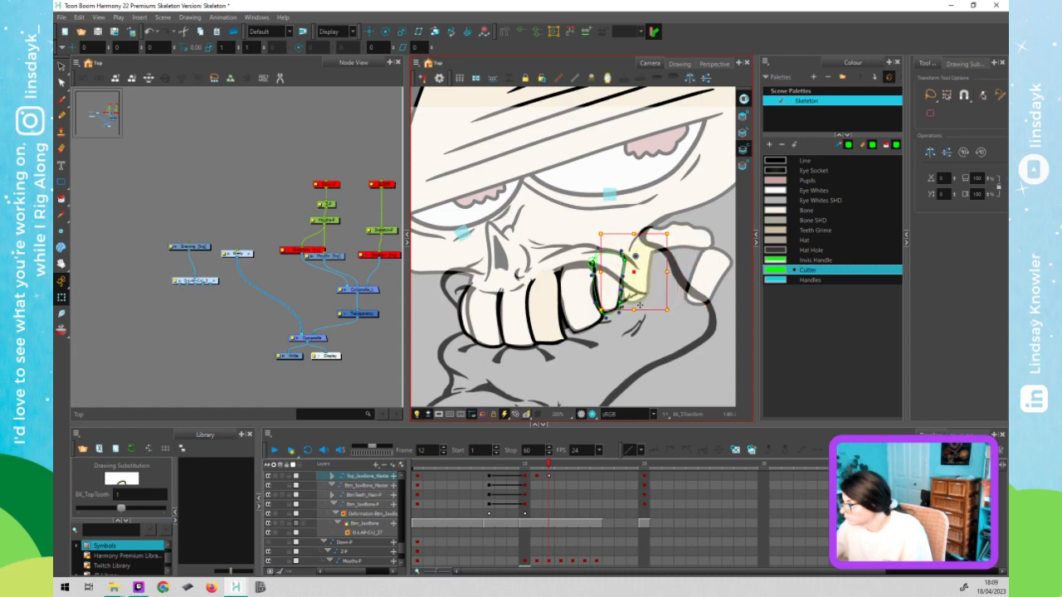
pyautogui.hotkey('ctrl', 'z')
pyautogui.moveTo(701, 286); pyautogui.dragTo(645, 269)
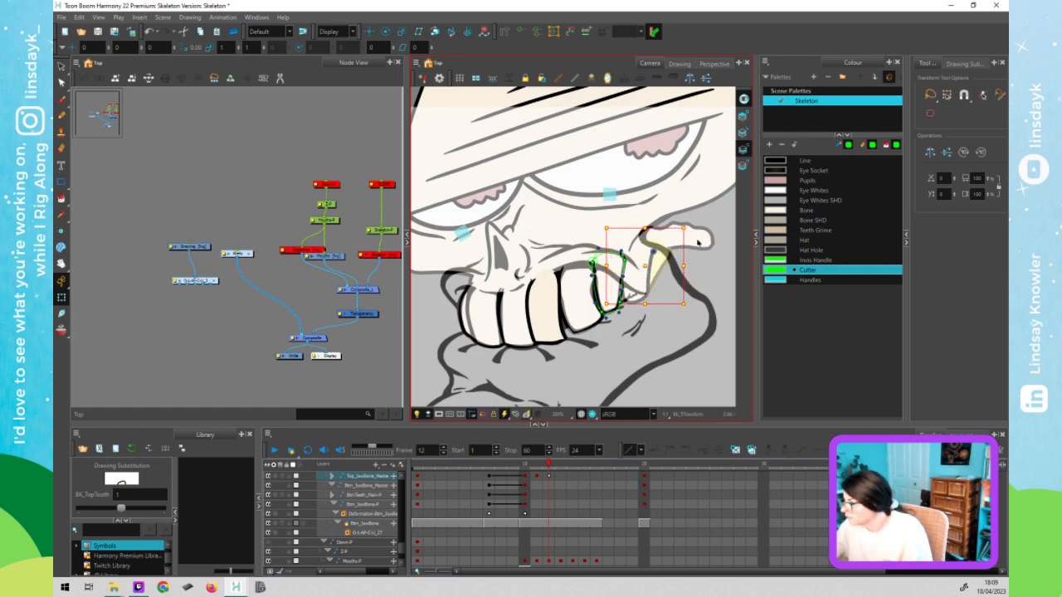
# - Shorten the back end of the upper jawbone's deformation envelope on frame 12 to meet the sketched jaw corner
pyautogui.click(698, 243)
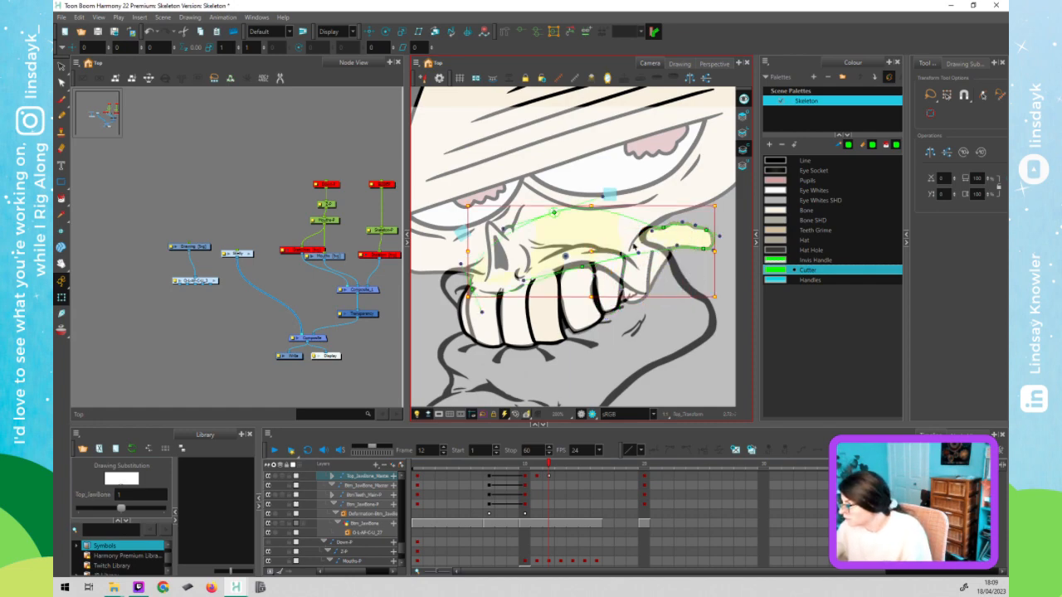
pyautogui.press('Escape')
pyautogui.click(584, 267)
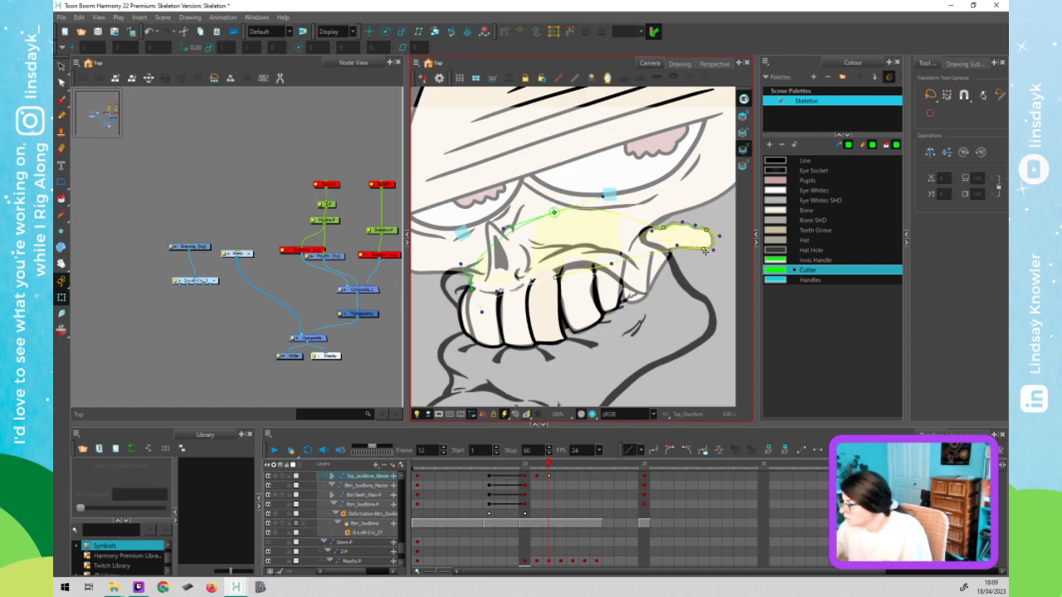
pyautogui.moveTo(702, 249); pyautogui.dragTo(656, 261)
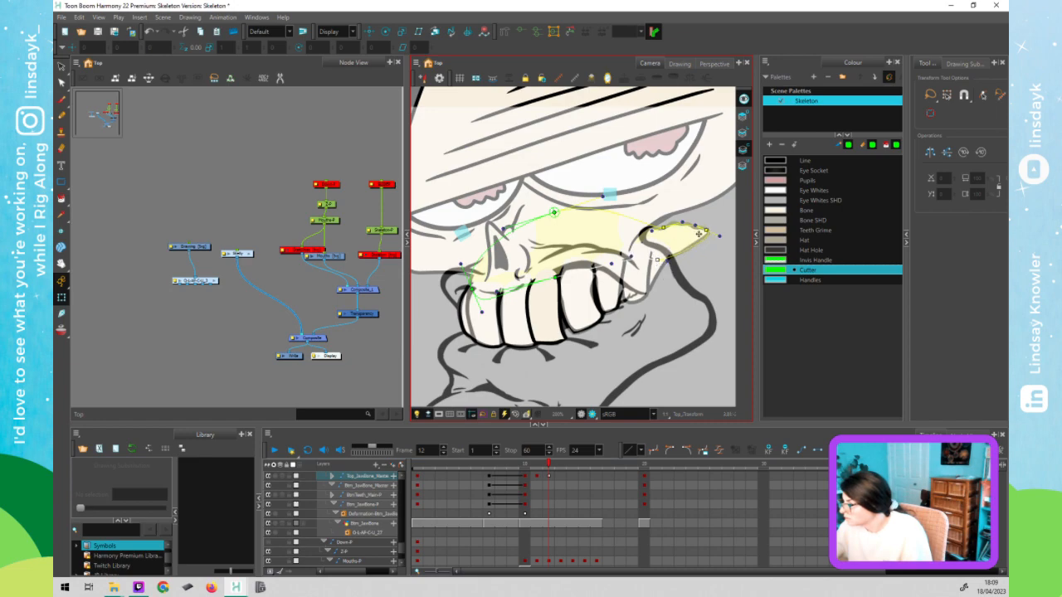
pyautogui.moveTo(700, 234); pyautogui.dragTo(686, 248)
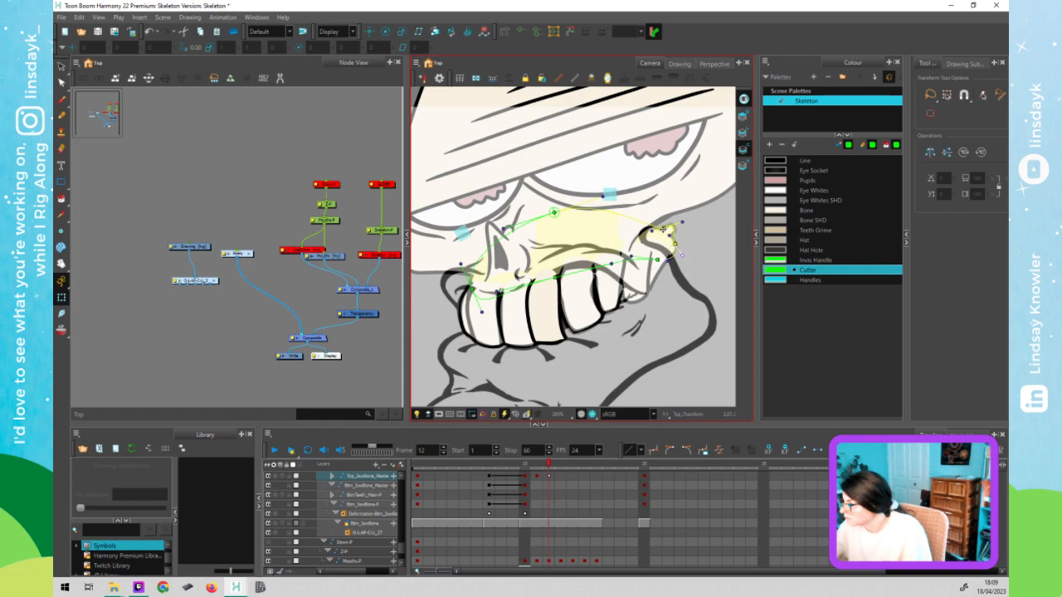
pyautogui.moveTo(663, 229); pyautogui.dragTo(642, 232)
pyautogui.click(687, 263)
pyautogui.moveTo(668, 245); pyautogui.dragTo(628, 228)
pyautogui.click(699, 278)
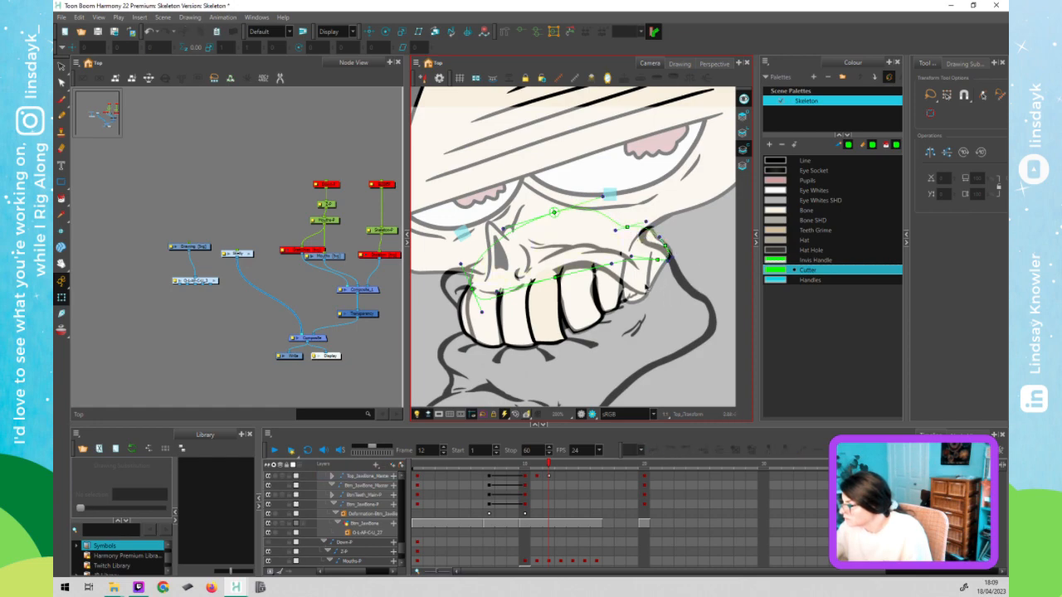
# - Tilt the sixth upper tooth on frame 12 and adjust the backmost teeth to fit the sketched jaw corner
pyautogui.click(633, 282)
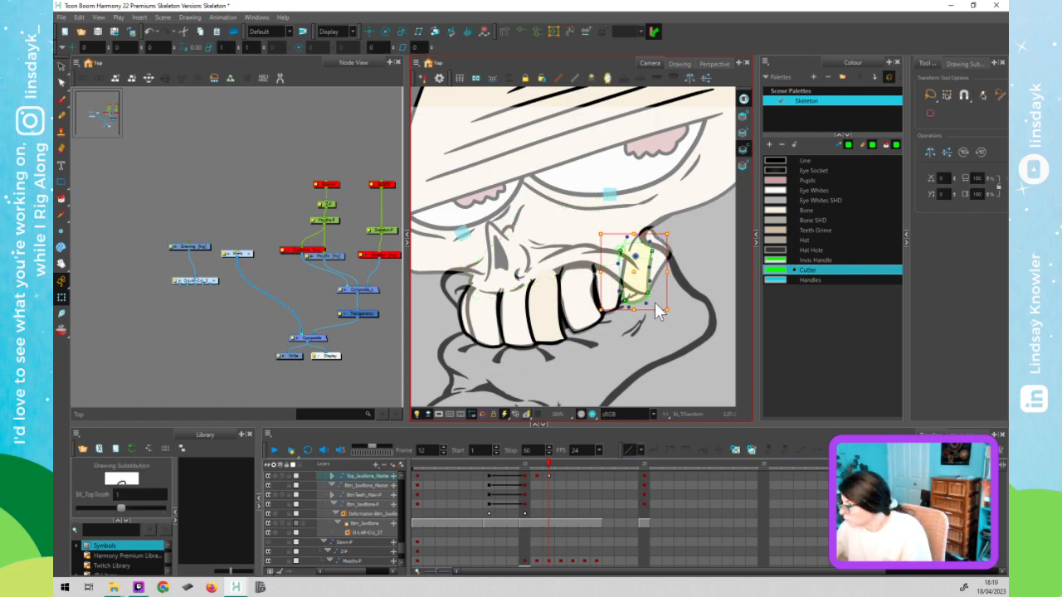
pyautogui.moveTo(672, 310); pyautogui.dragTo(697, 267)
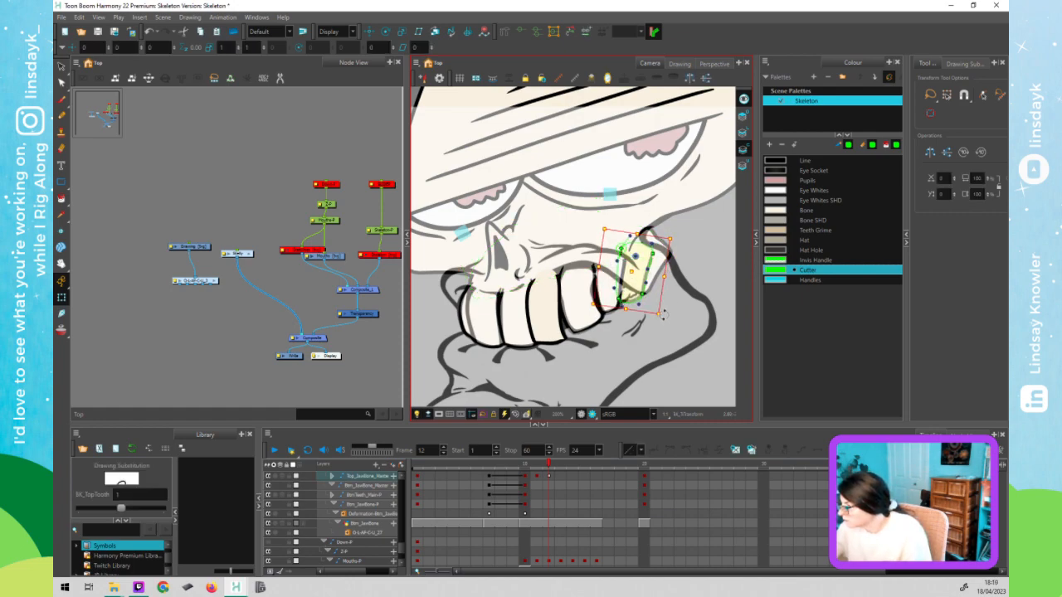
pyautogui.click(675, 269)
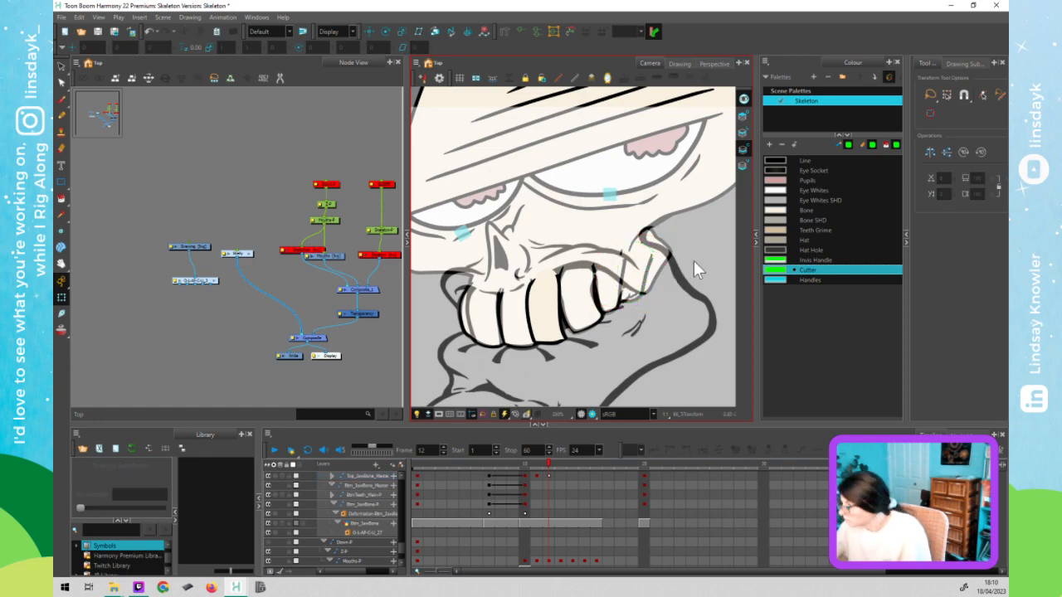
pyautogui.click(644, 272)
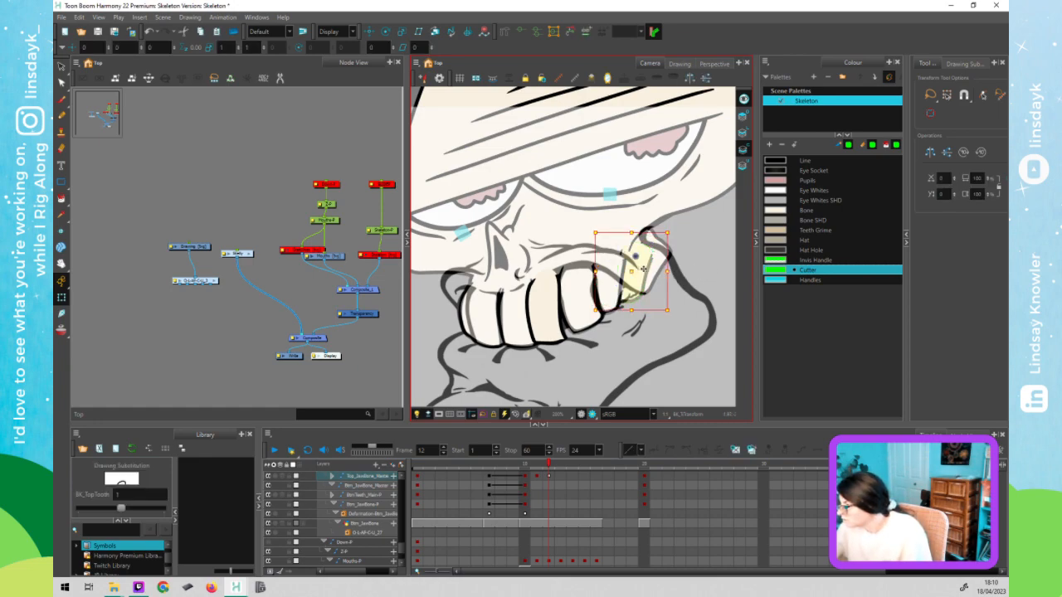
pyautogui.moveTo(644, 267)
pyautogui.mouseDown()
pyautogui.moveTo(661, 259)
pyautogui.moveTo(656, 242)
pyautogui.mouseUp()
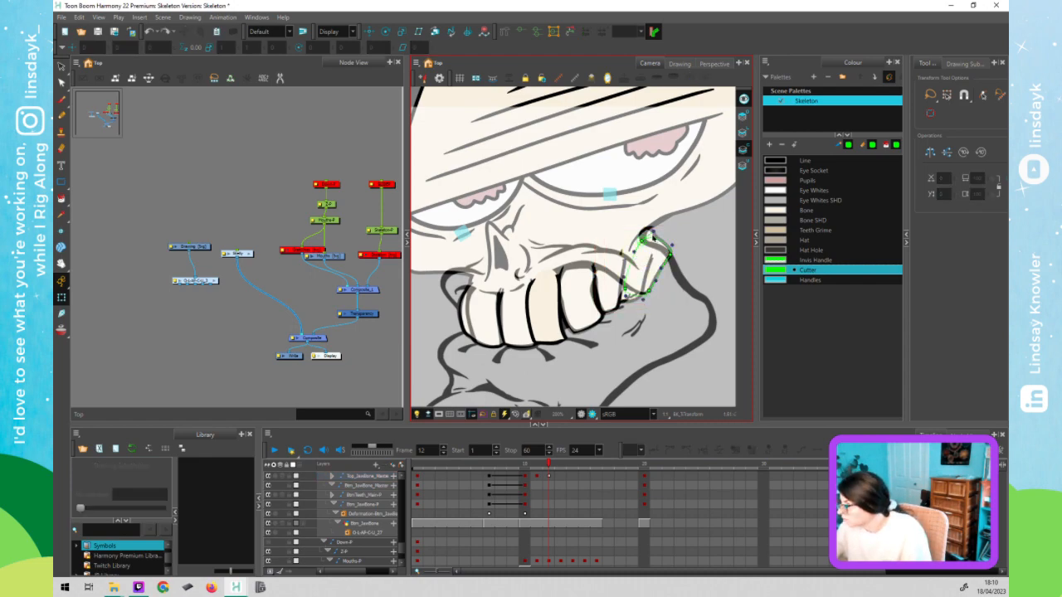
# - Lower the back point on the underside of the upper jawbone's envelope on frame 12 to cover the rear tooth tops
pyautogui.click(652, 240)
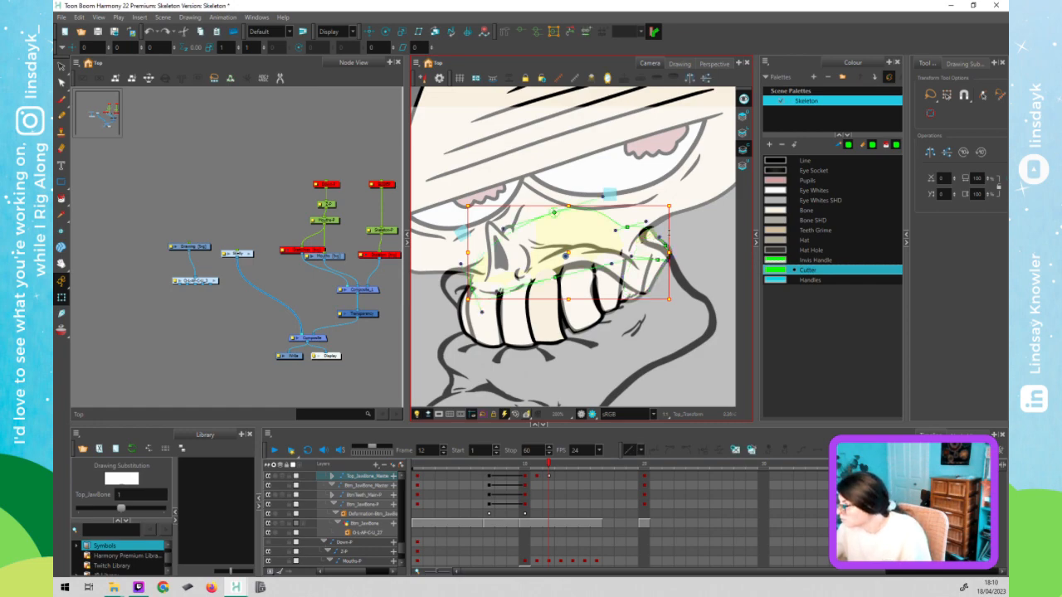
pyautogui.click(664, 254)
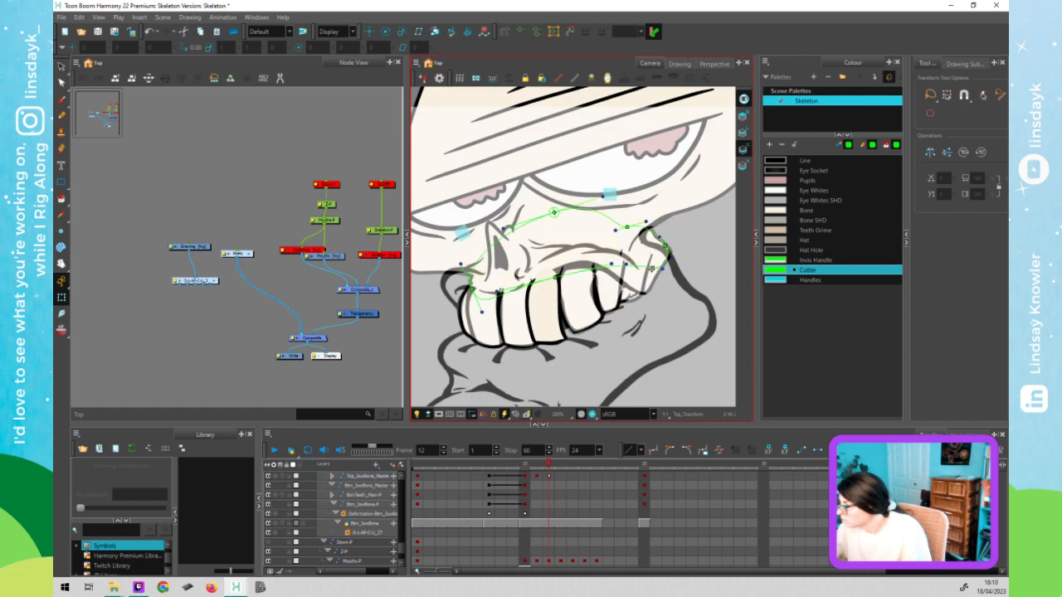
pyautogui.click(652, 267)
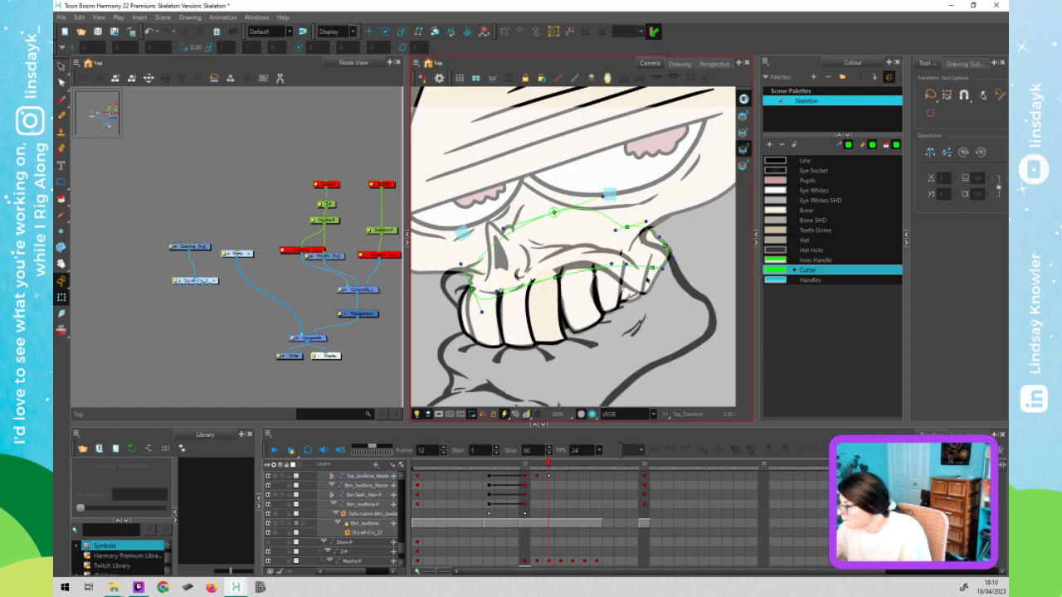
# - Refine the deformation envelopes of the three backmost upper teeth on frame 12 so they meet the jawbone, and save the scene
pyautogui.click(629, 276)
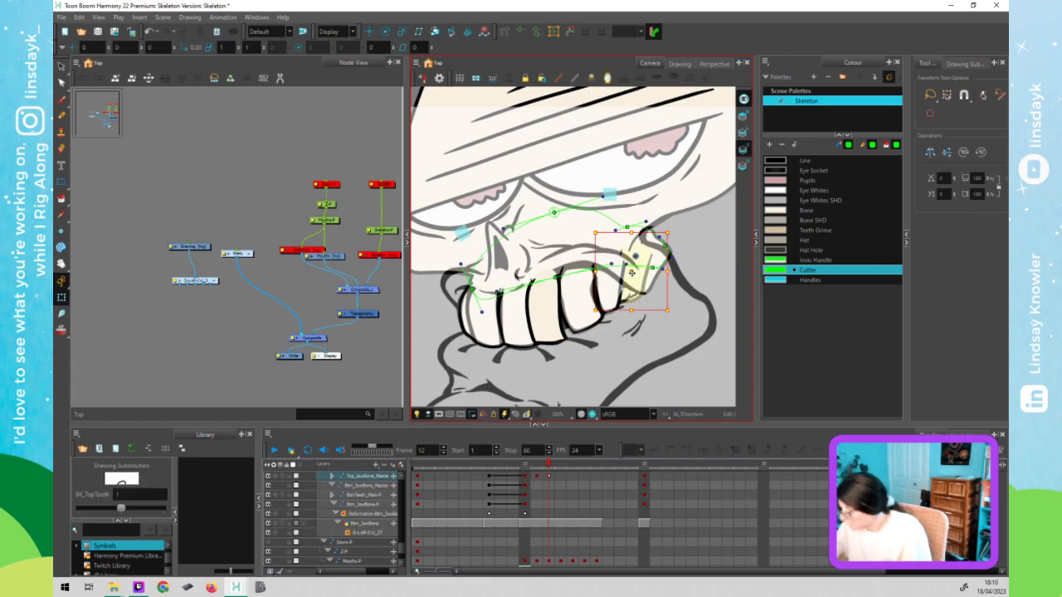
pyautogui.click(621, 248)
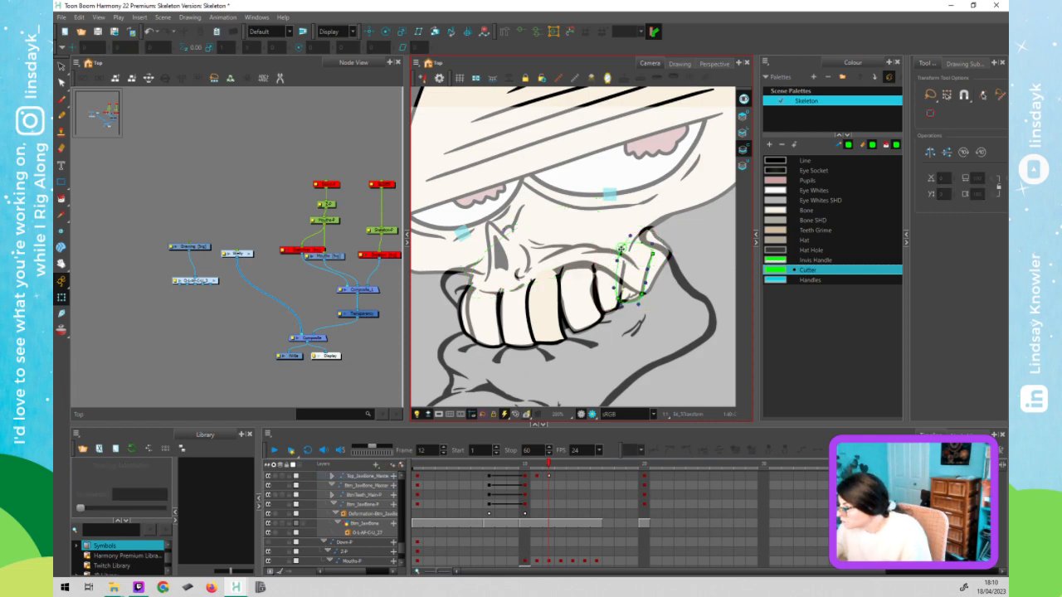
pyautogui.click(621, 250)
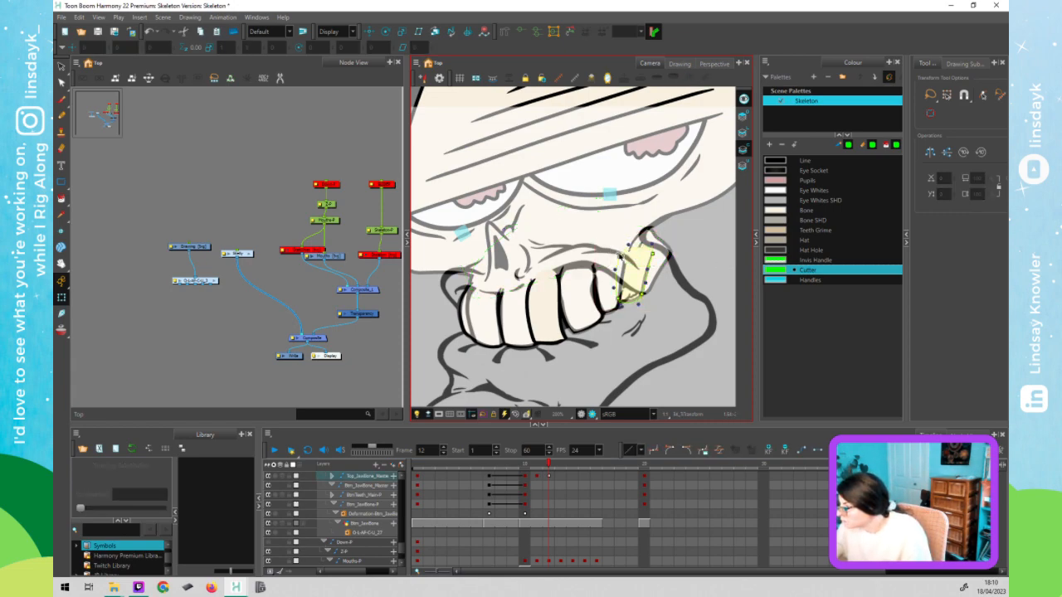
pyautogui.click(604, 292)
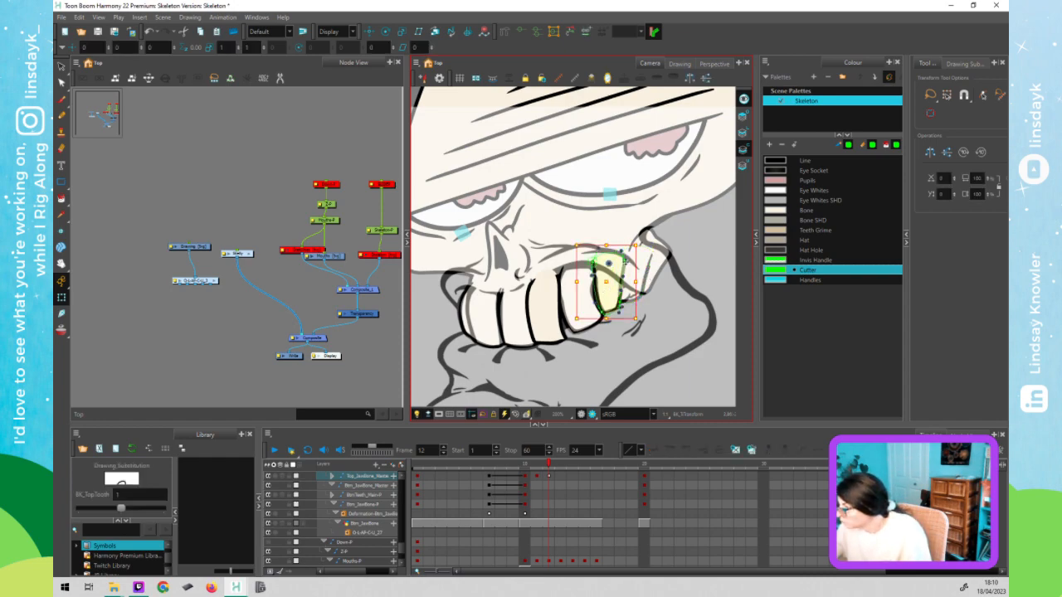
pyautogui.moveTo(627, 259); pyautogui.dragTo(634, 257)
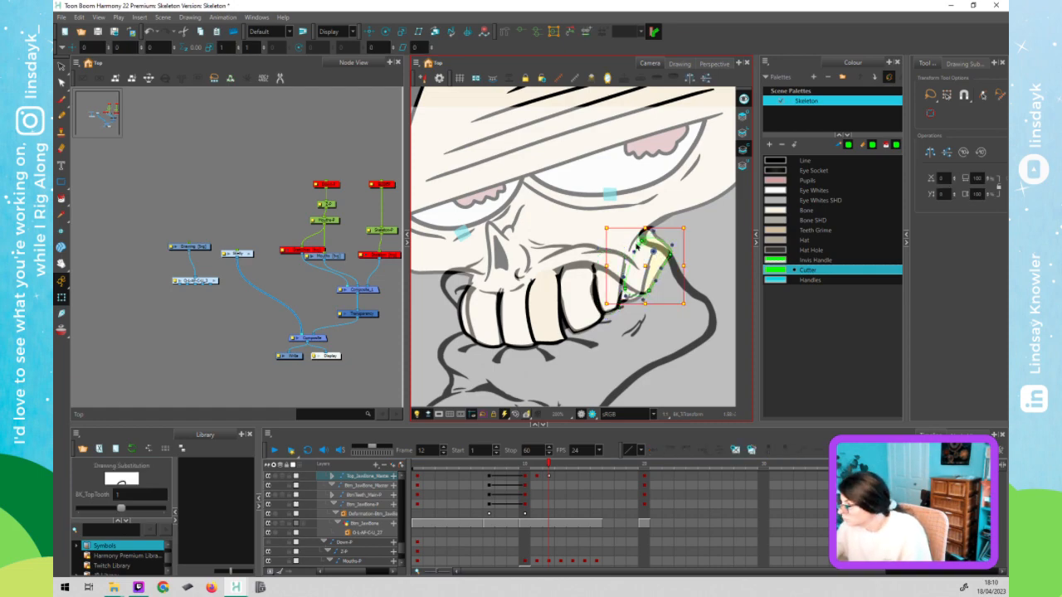
pyautogui.moveTo(640, 248); pyautogui.dragTo(669, 235)
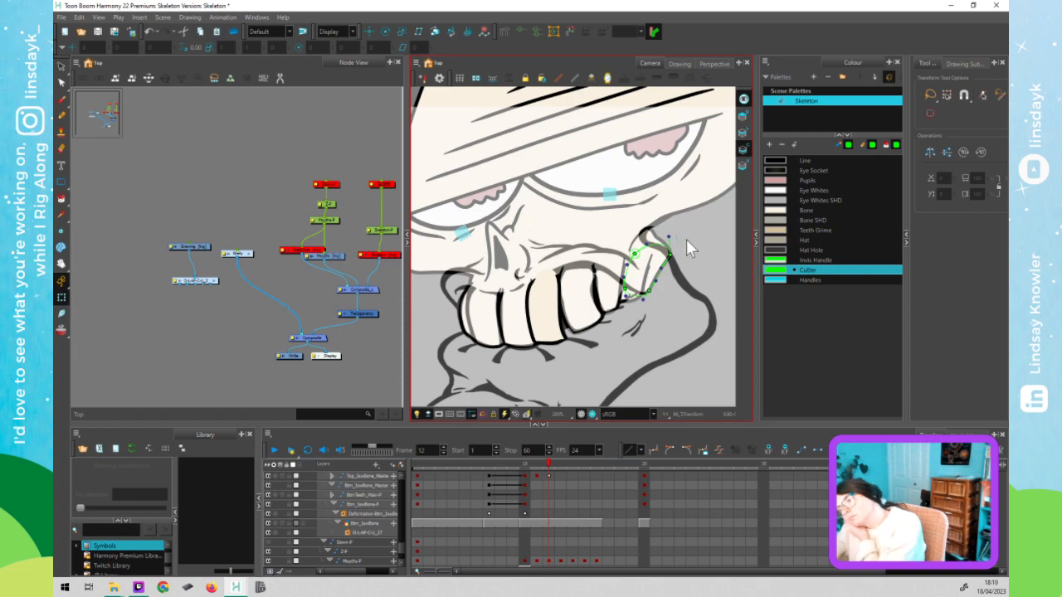
pyautogui.hotkey('ctrl', 's')
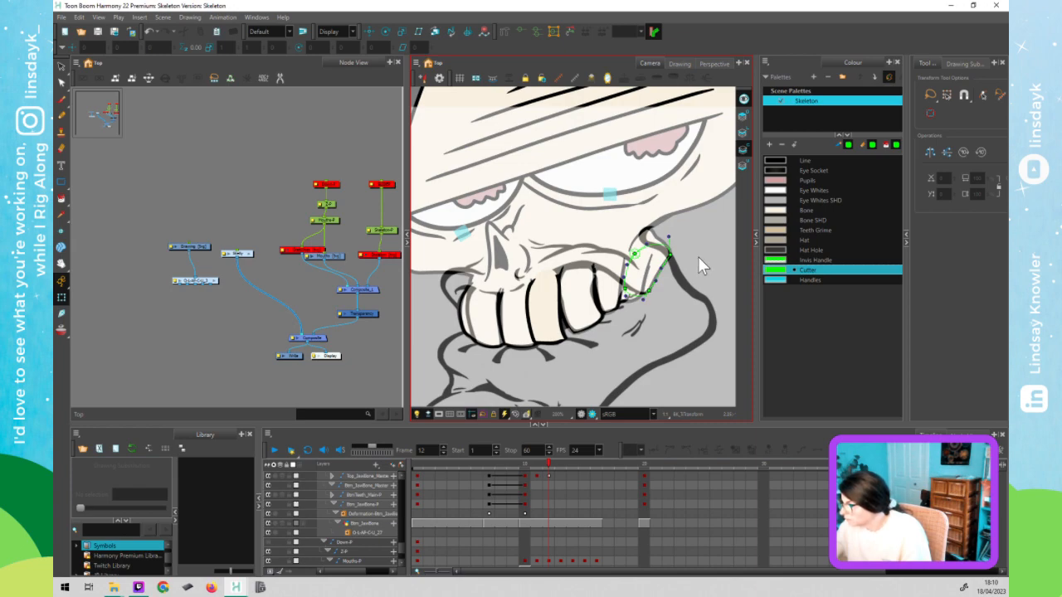
pyautogui.scroll(-3, 698, 256)
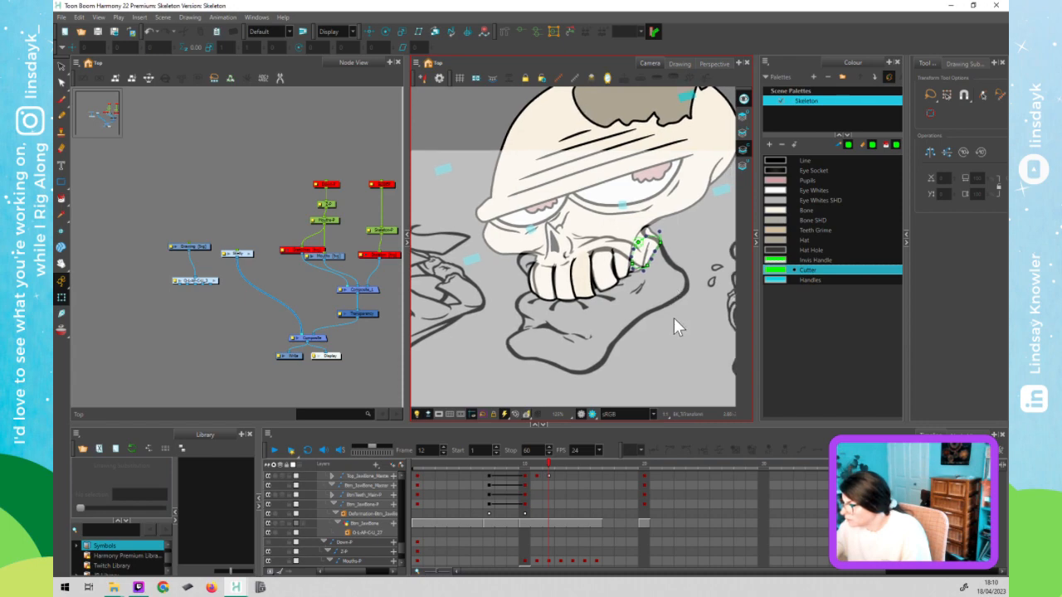
pyautogui.click(321, 284)
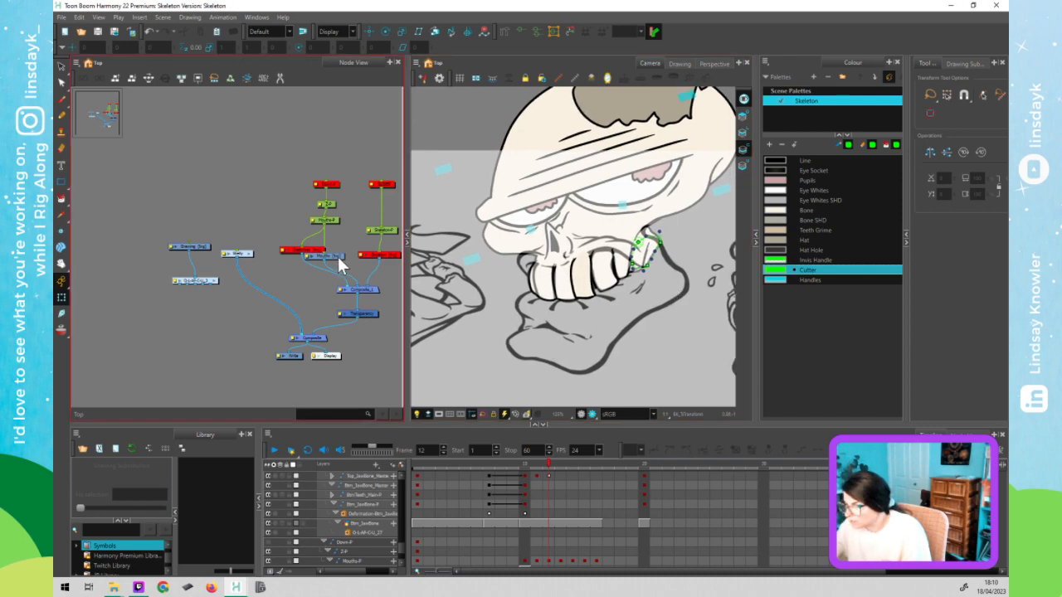
# - Disable the mouth sketch node so only the rigged skull shows on frame 12, and clear the selection
pyautogui.click(337, 257)
pyautogui.click(687, 324)
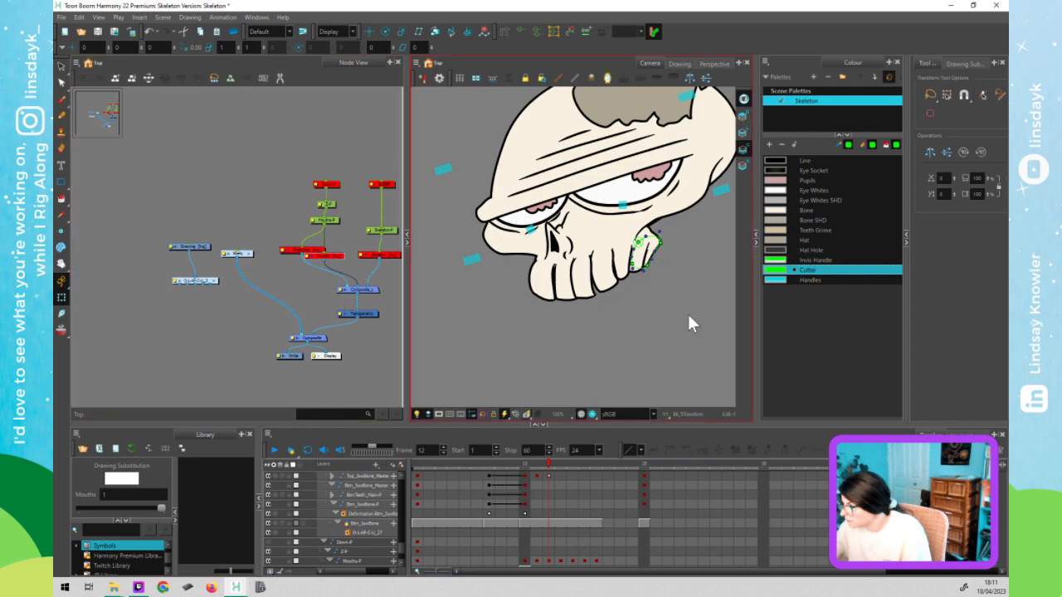
pyautogui.click(659, 293)
pyautogui.scroll(-4, 637, 240)
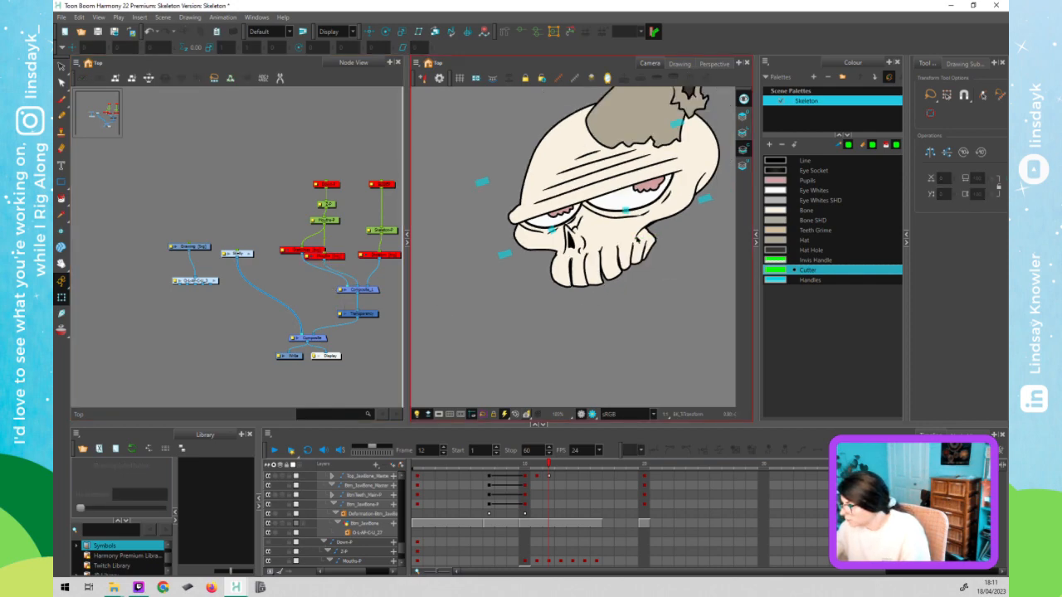
pyautogui.scroll(4, 631, 243)
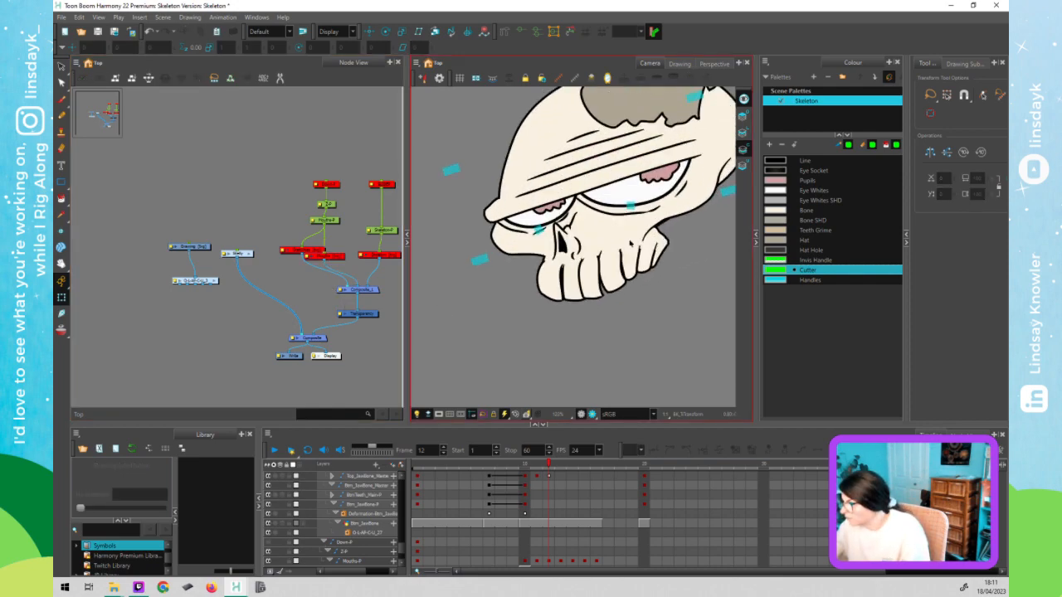
pyautogui.scroll(4, 561, 247)
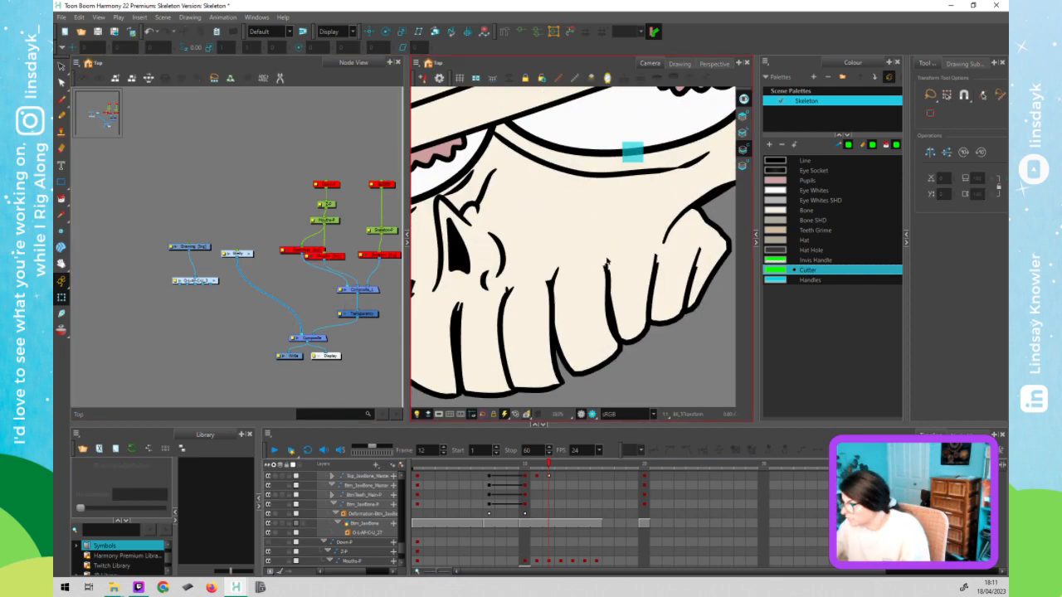
# - Lower the middle point on the underside of the upper jawbone's deformation envelope on frame 12
pyautogui.click(515, 306)
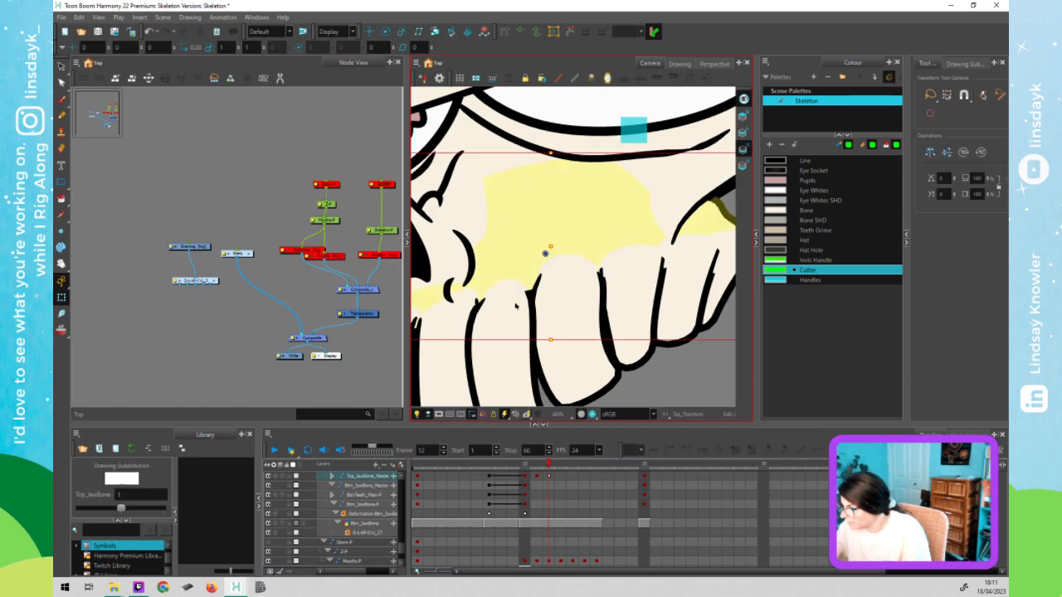
pyautogui.click(525, 285)
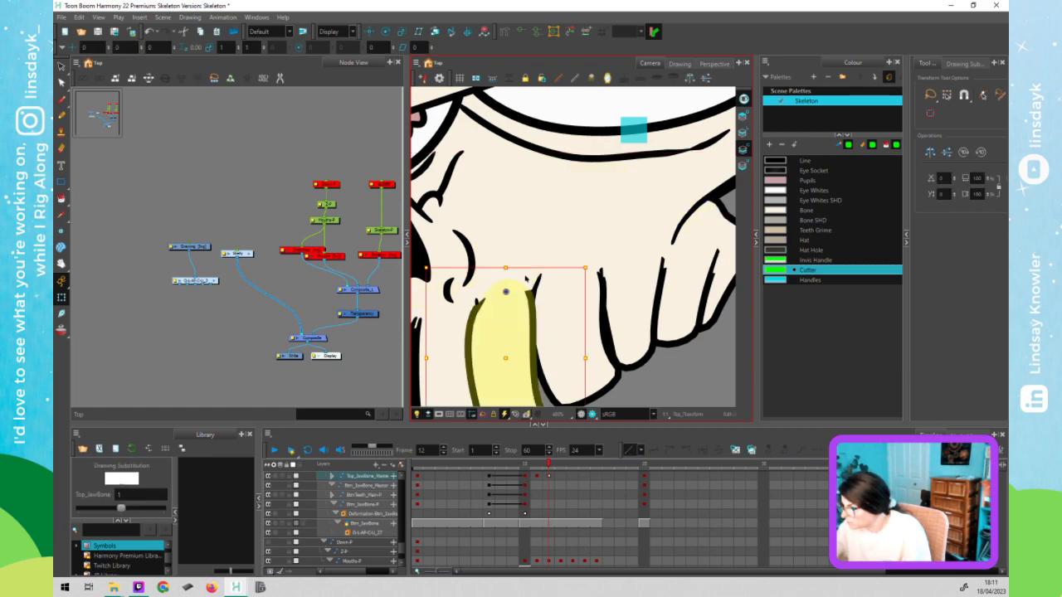
pyautogui.click(529, 277)
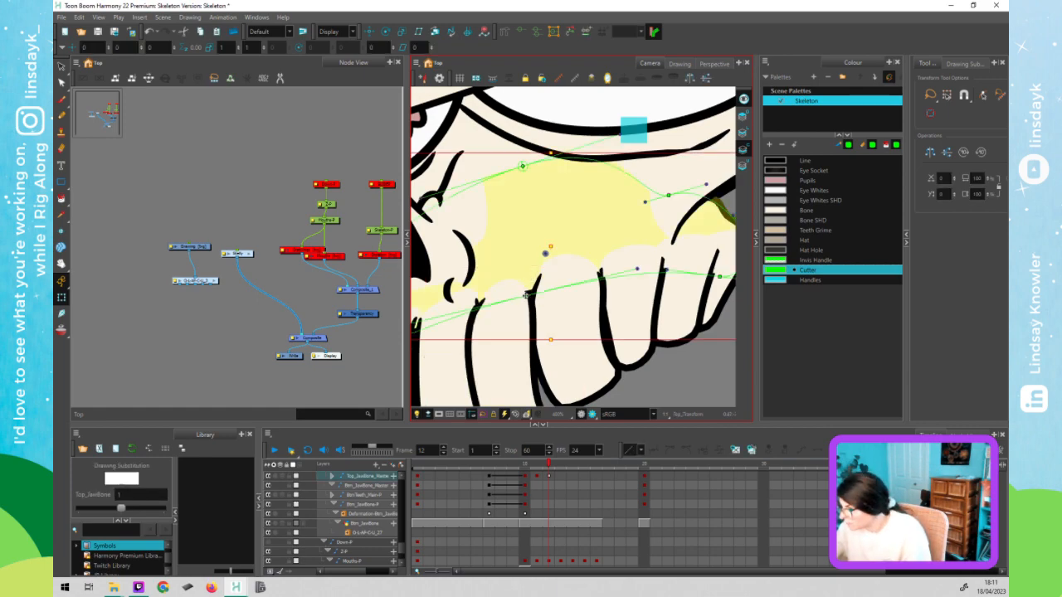
pyautogui.click(525, 297)
pyautogui.moveTo(529, 303); pyautogui.dragTo(528, 308)
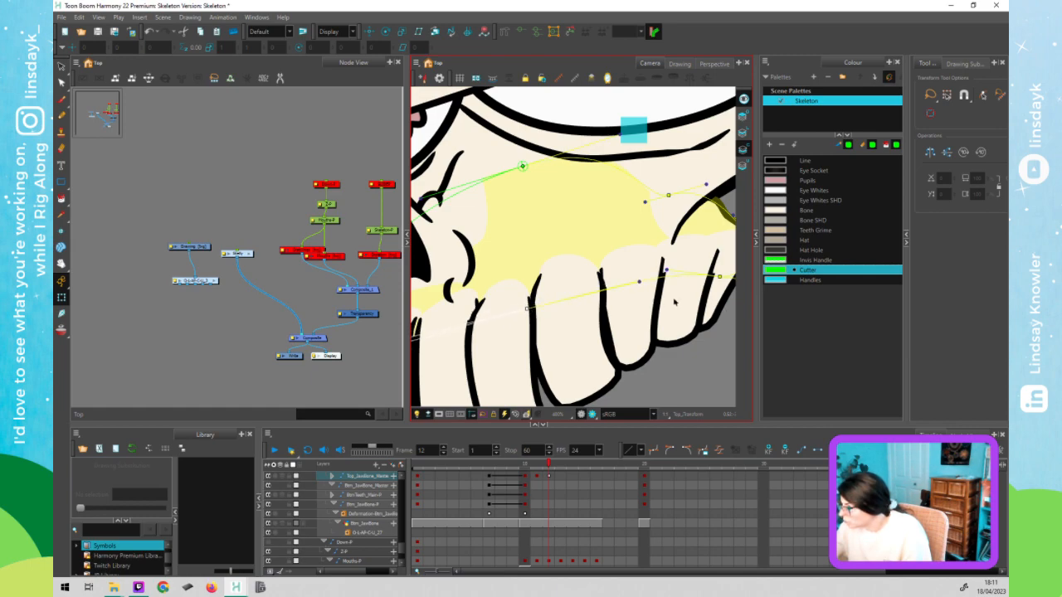
# - Fine-tune the top back point of the deformation envelope on the third upper tooth from the back on frame 12
pyautogui.click(675, 303)
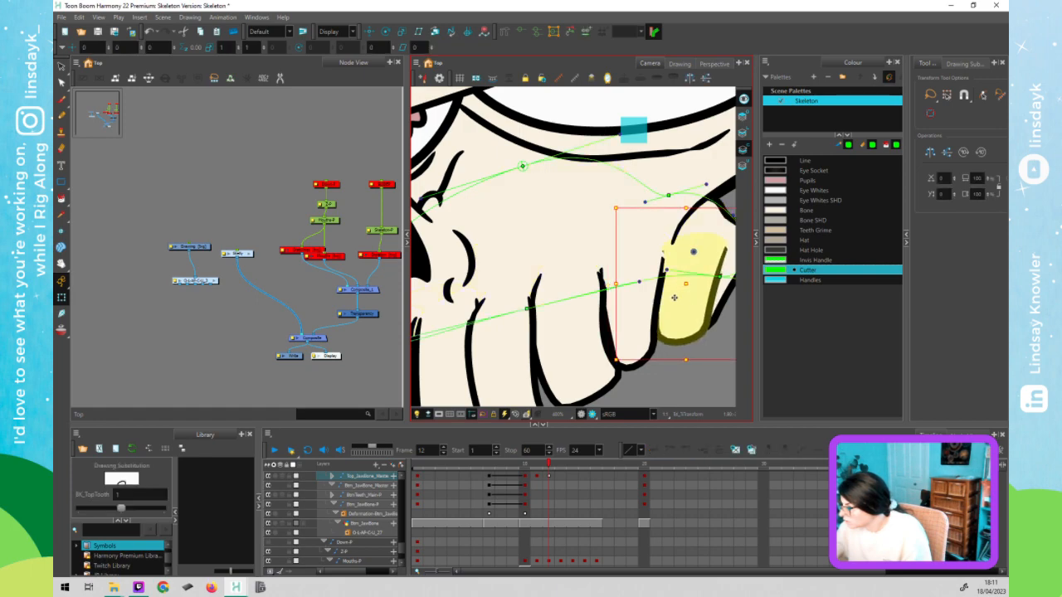
pyautogui.moveTo(652, 304)
pyautogui.mouseDown()
pyautogui.moveTo(635, 305)
pyautogui.moveTo(645, 305)
pyautogui.mouseUp()
pyautogui.press('F11')
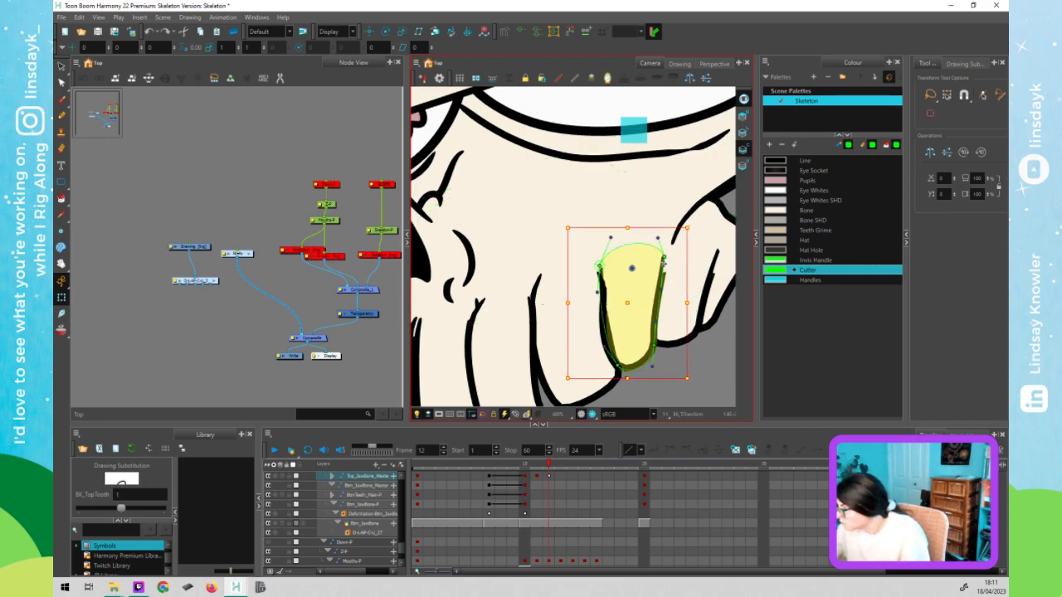
pyautogui.press('Escape')
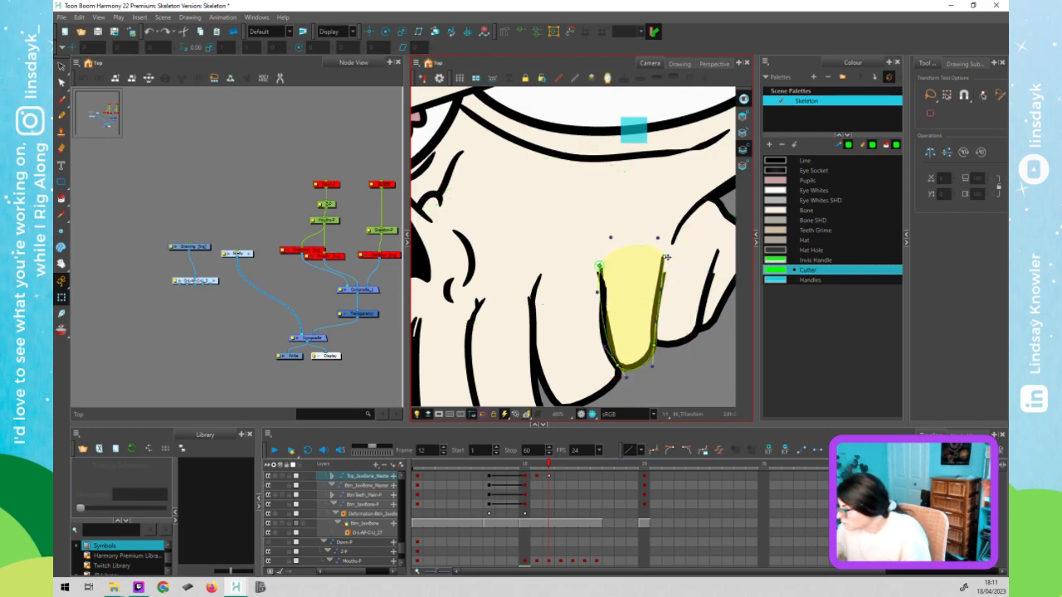
pyautogui.moveTo(663, 260)
pyautogui.mouseDown()
pyautogui.moveTo(657, 247)
pyautogui.moveTo(662, 260)
pyautogui.mouseUp()
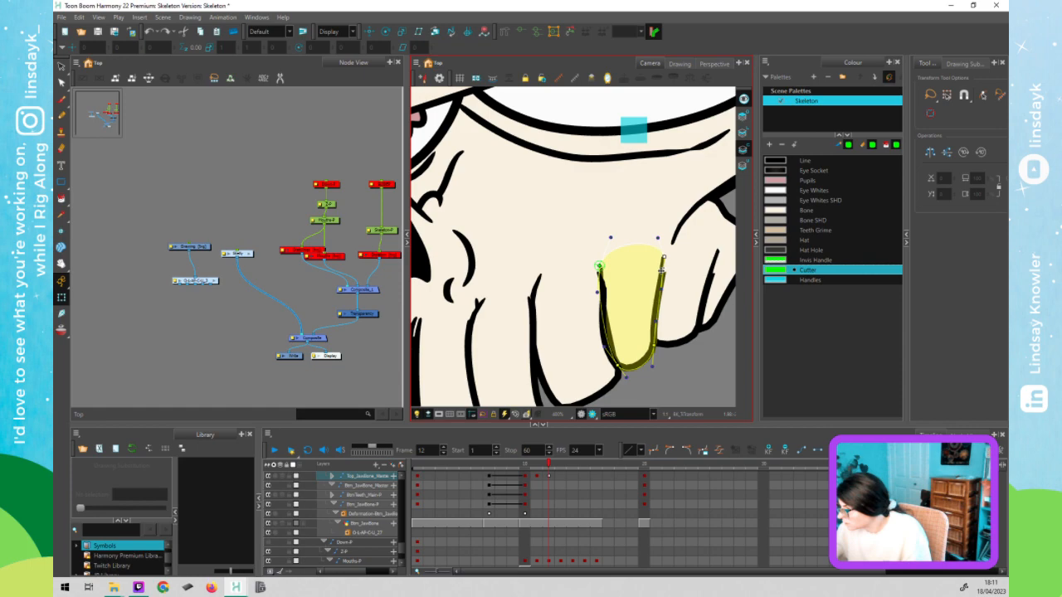
# - Thicken the tapered upper stroke tips on the line art of the third upper tooth from the back using the Pencil Editor
pyautogui.hotkey('alt', 's')
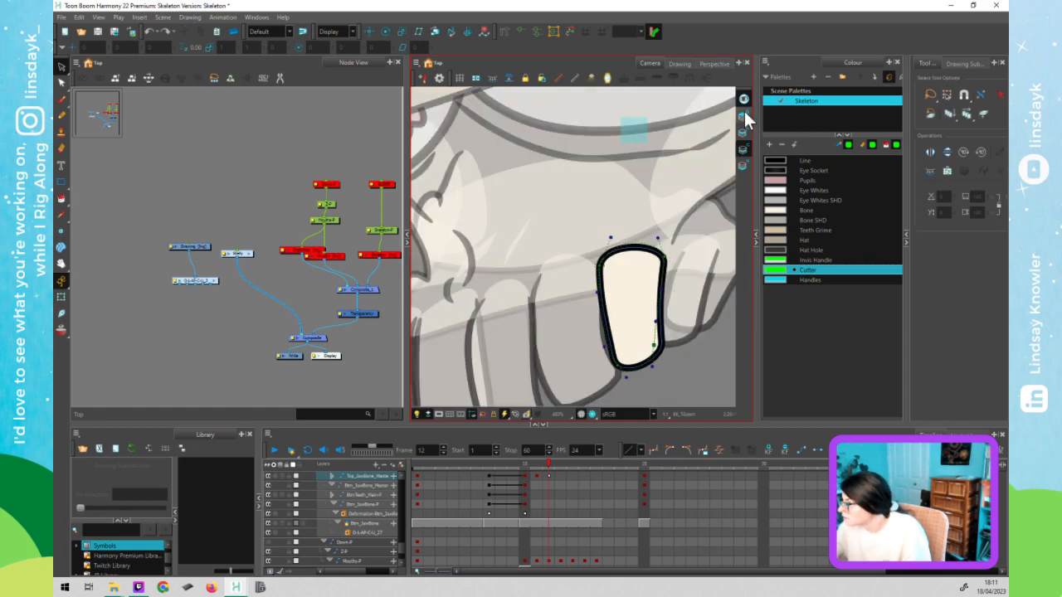
pyautogui.click(742, 118)
pyautogui.click(744, 101)
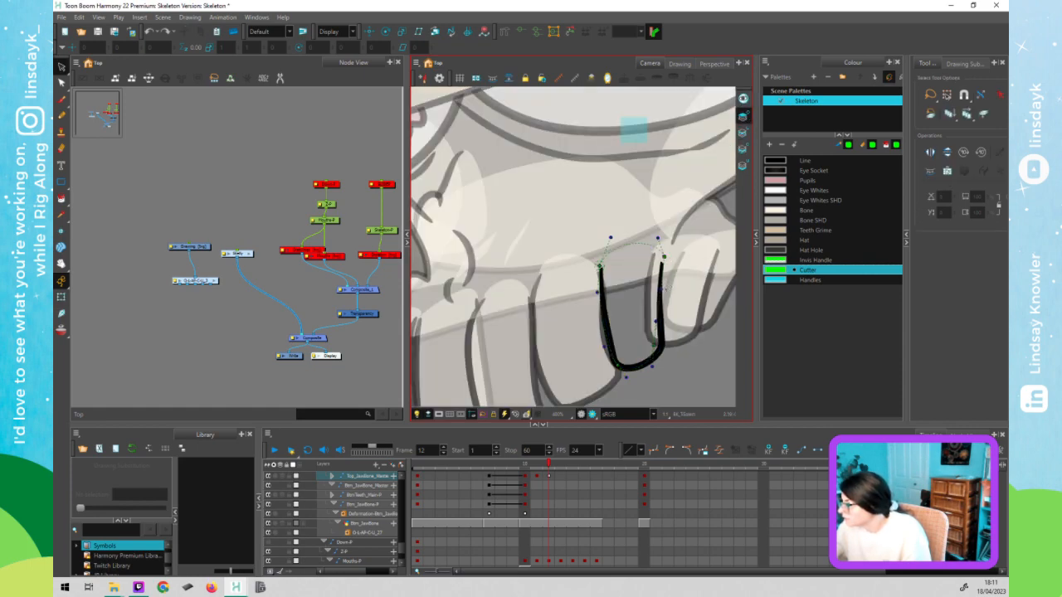
pyautogui.scroll(1, 667, 287)
pyautogui.scroll(3, 661, 287)
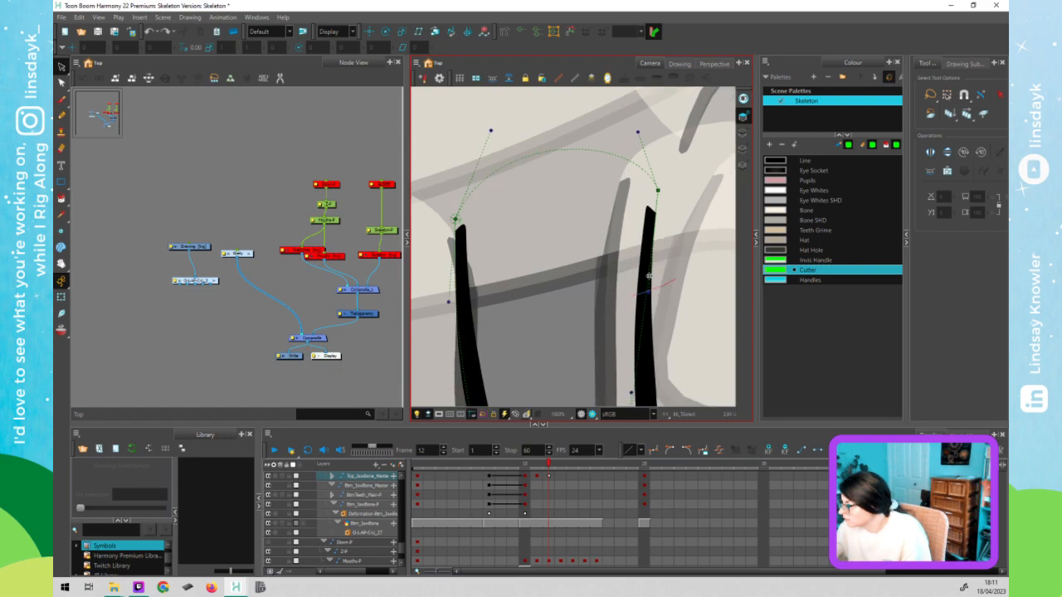
pyautogui.hotkey('alt', 'shift', 'q')
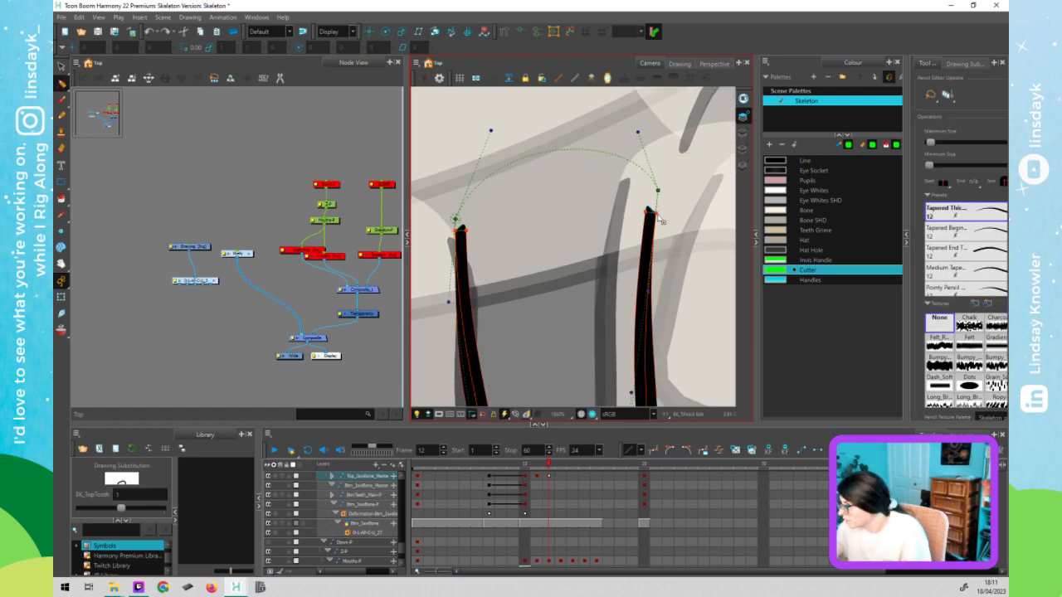
pyautogui.click(656, 213)
pyautogui.moveTo(656, 213); pyautogui.dragTo(658, 215)
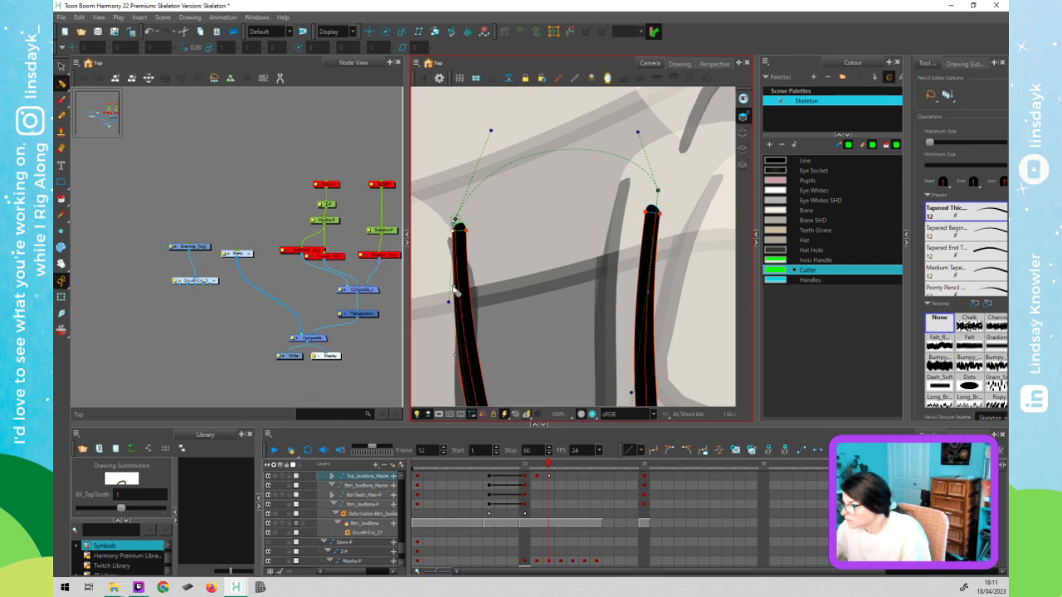
pyautogui.hotkey('shift', 't')
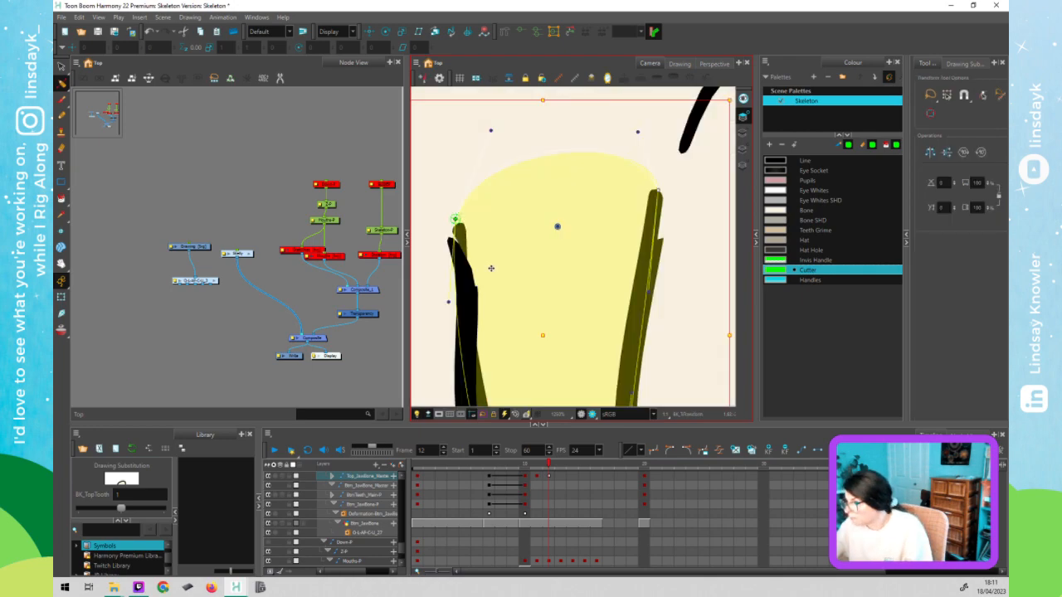
# - Try nudging the third upper tooth from the back toward the jaw corner on frame 12
pyautogui.scroll(-2, 491, 268)
pyautogui.click(682, 372)
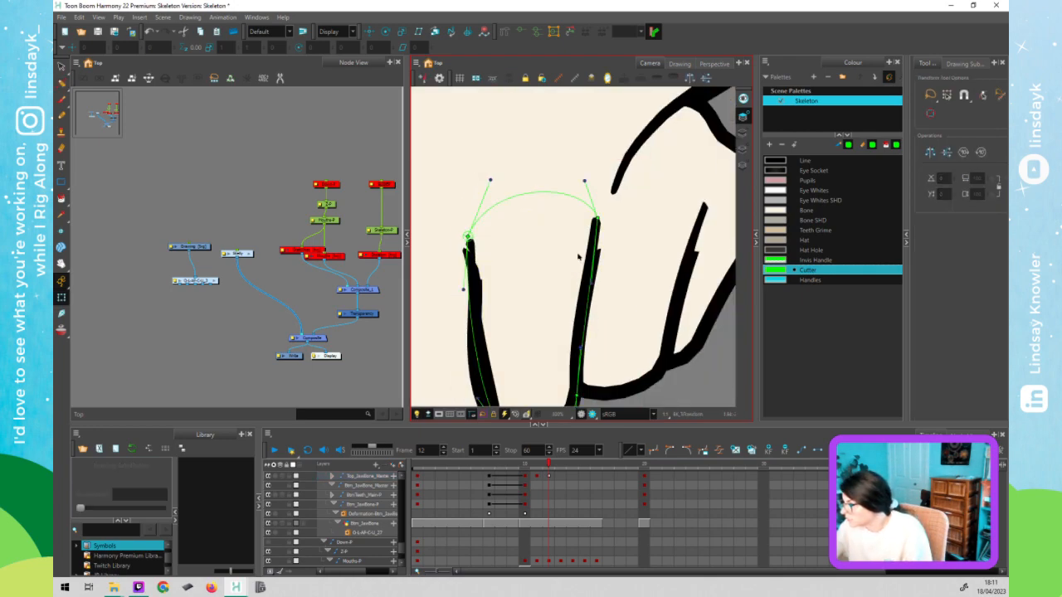
pyautogui.click(585, 256)
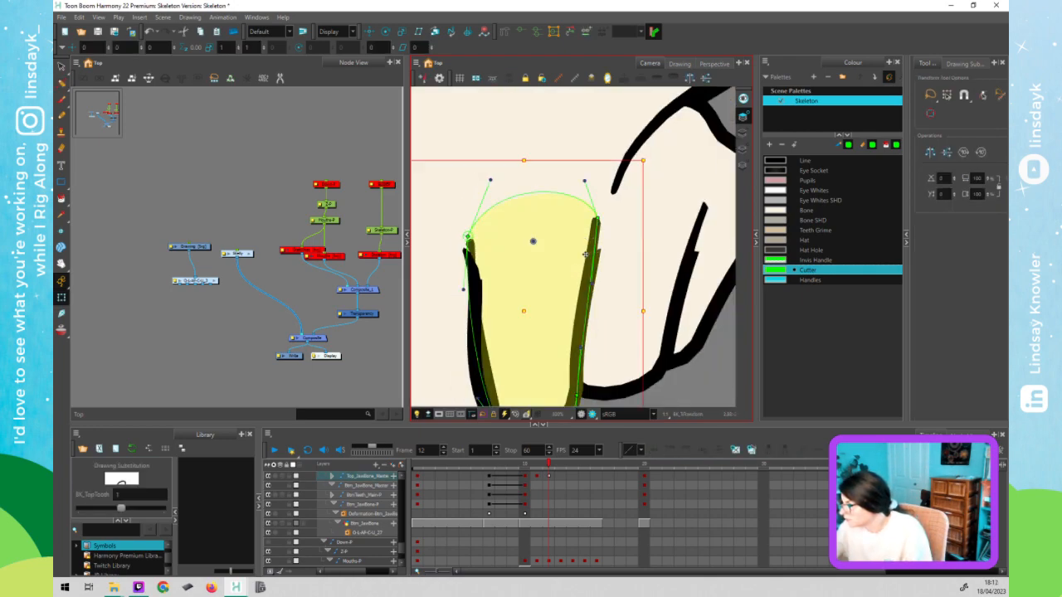
pyautogui.press('Right')
pyautogui.press('Right')
pyautogui.press('Right')
pyautogui.press('Right')
pyautogui.press('Right')
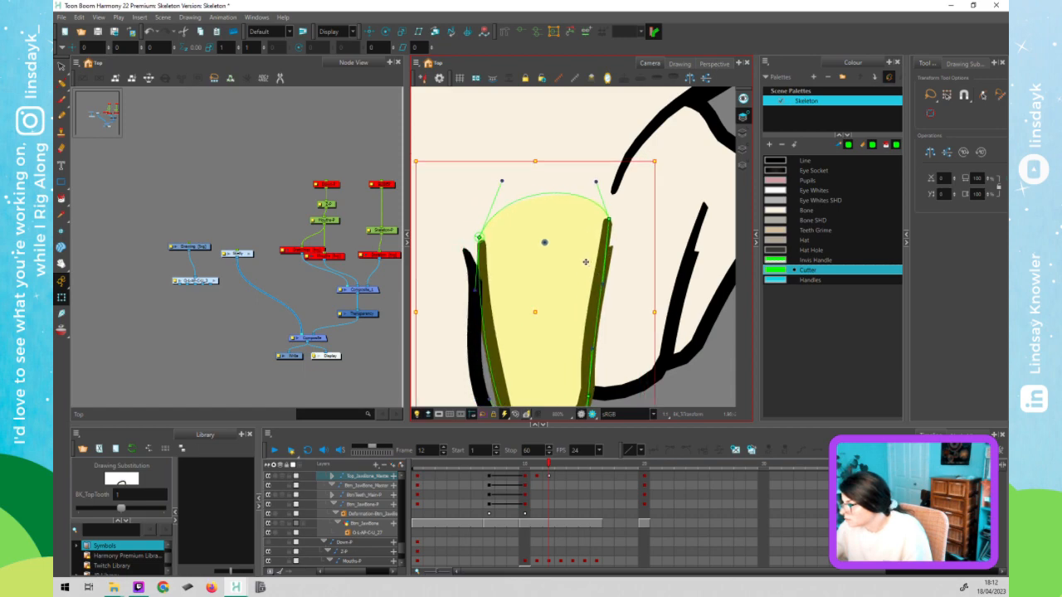
# - Try nudging the backmost upper tooth outward on frame 12 and move it back into place
pyautogui.scroll(-4, 586, 262)
pyautogui.click(680, 336)
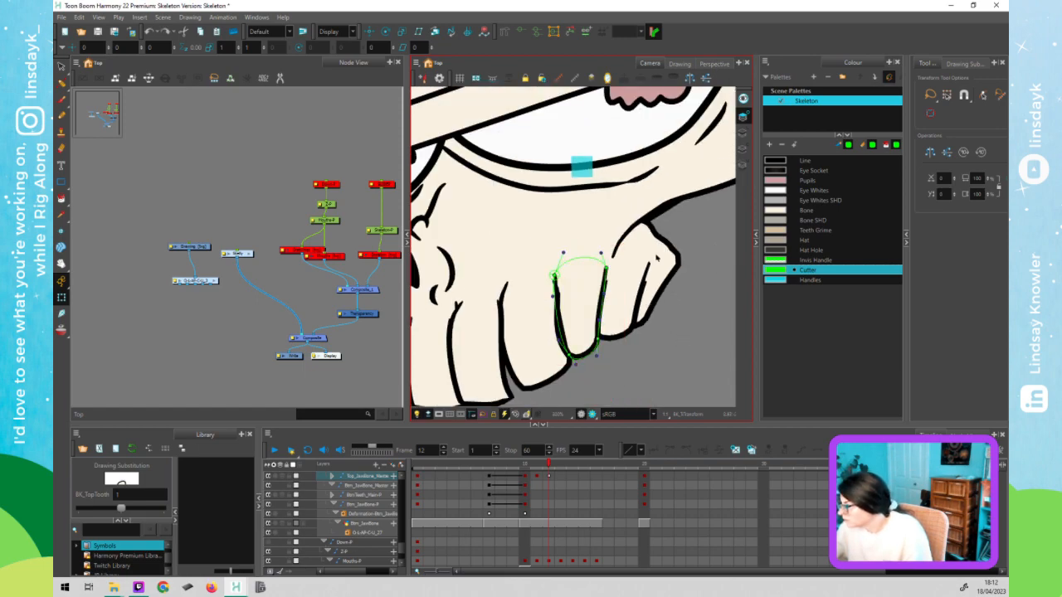
pyautogui.click(655, 256)
pyautogui.press('Right')
pyautogui.press('Right')
pyautogui.press('Right')
pyautogui.press('Right')
pyautogui.press('Right')
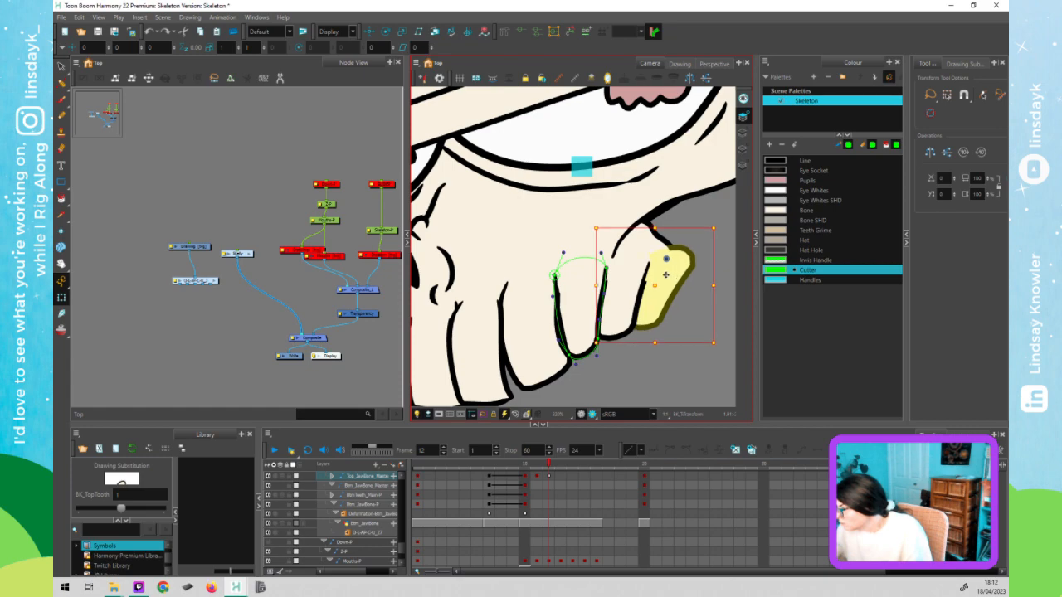
pyautogui.press('Left')
pyautogui.press('Left')
pyautogui.press('Left')
pyautogui.press('Left')
pyautogui.press('Left')
pyautogui.press('Left')
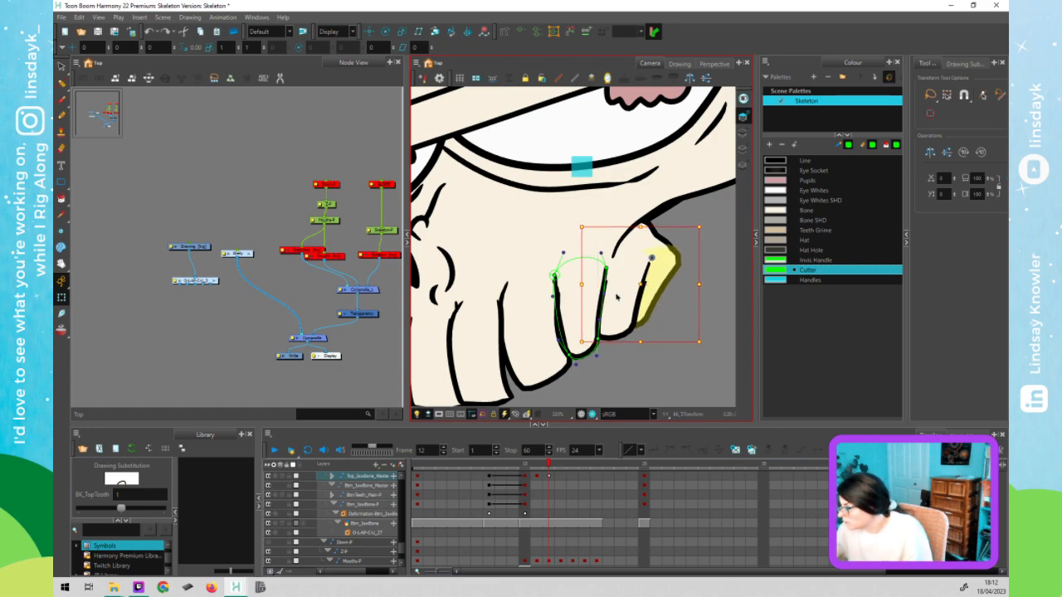
# - Clear the tooth selection on frame 12 and save the scene
pyautogui.click(623, 305)
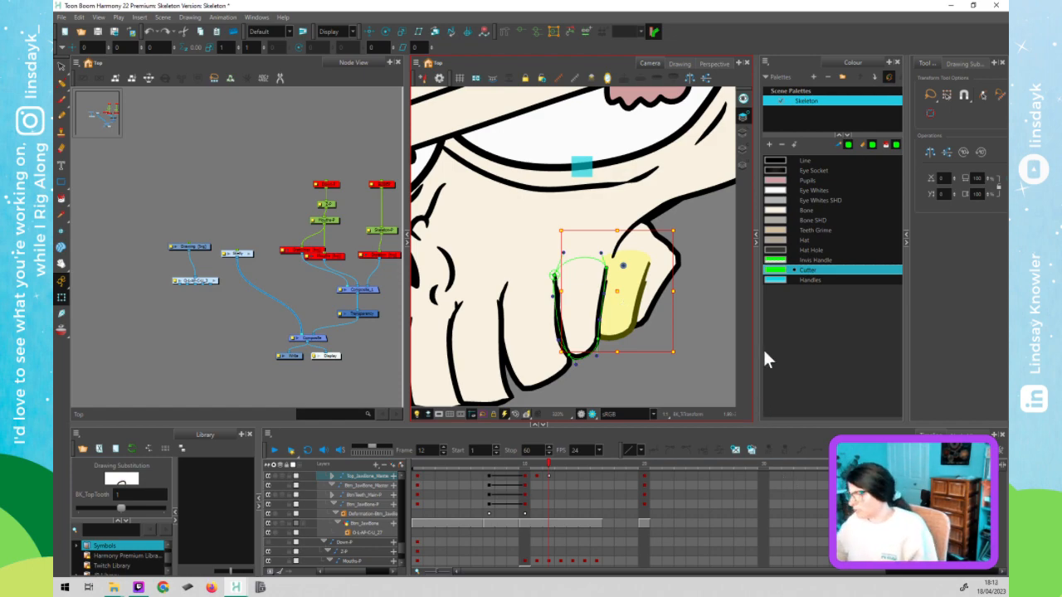
pyautogui.click(645, 374)
pyautogui.scroll(-3, 646, 374)
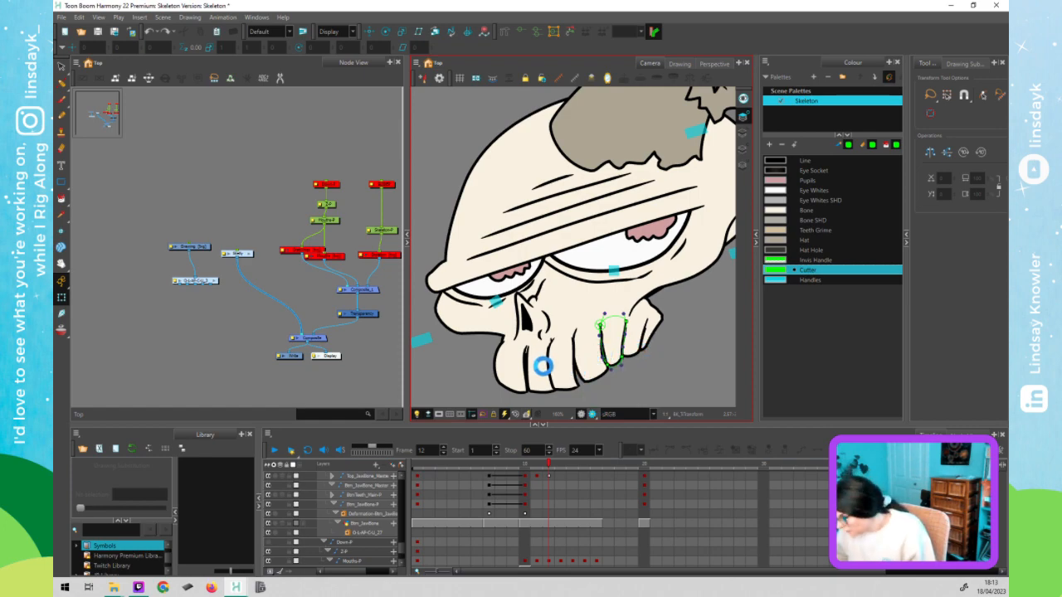
# - Adjust the top front point's curve handle on the second upper tooth's envelope on frame 12 so its edge follows the first tooth's outline
pyautogui.click(514, 370)
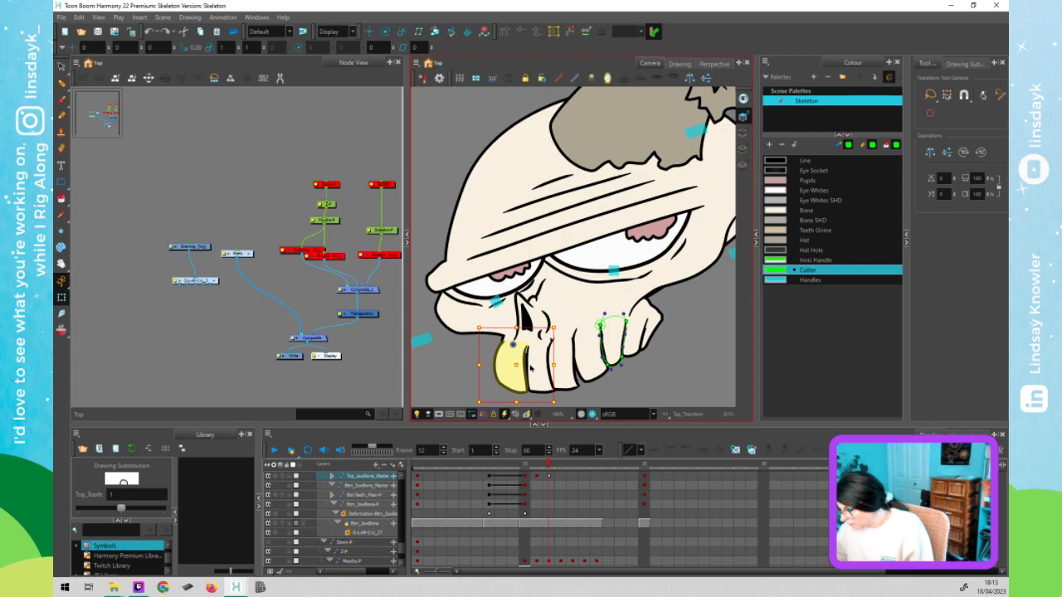
pyautogui.moveTo(514, 365); pyautogui.dragTo(531, 363)
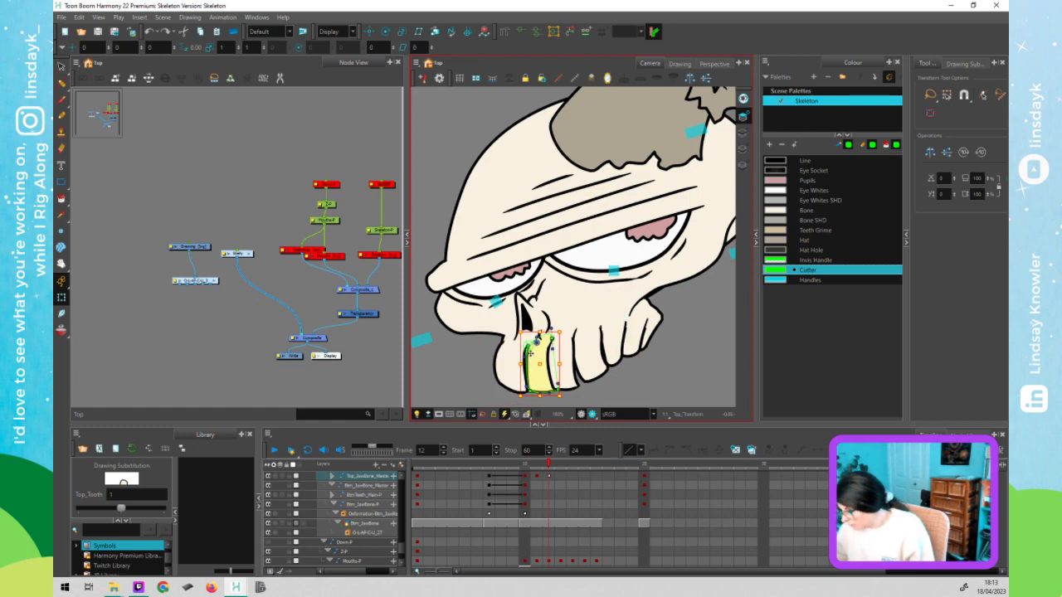
pyautogui.scroll(5, 535, 361)
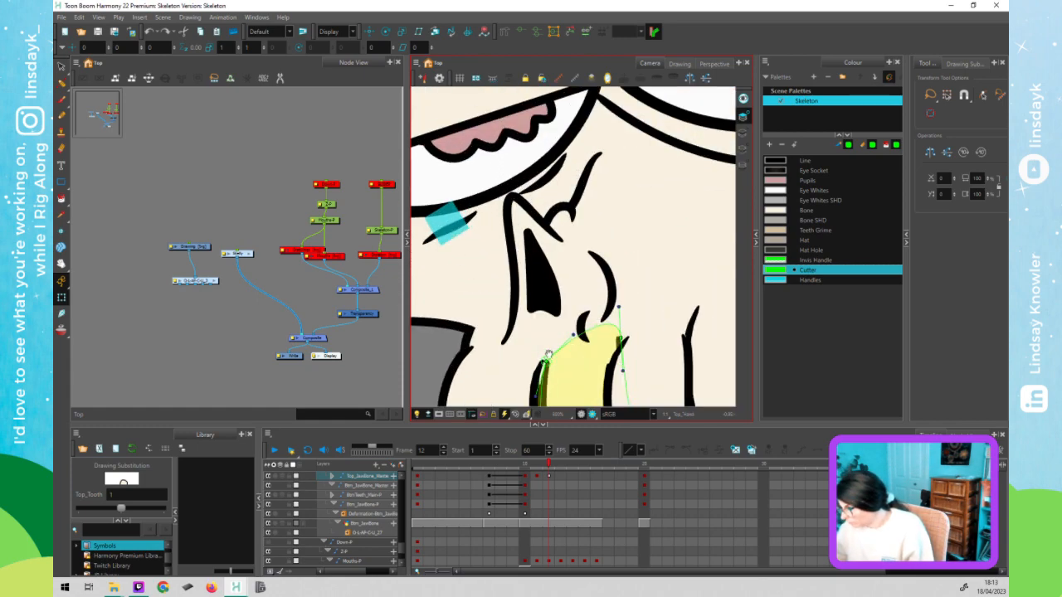
pyautogui.scroll(4, 547, 355)
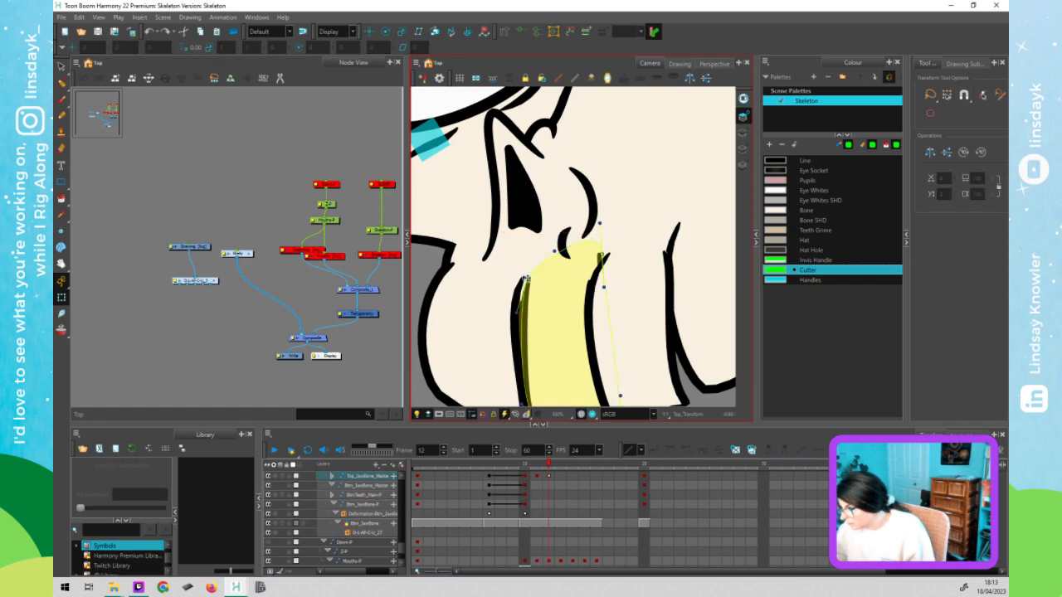
pyautogui.click(526, 279)
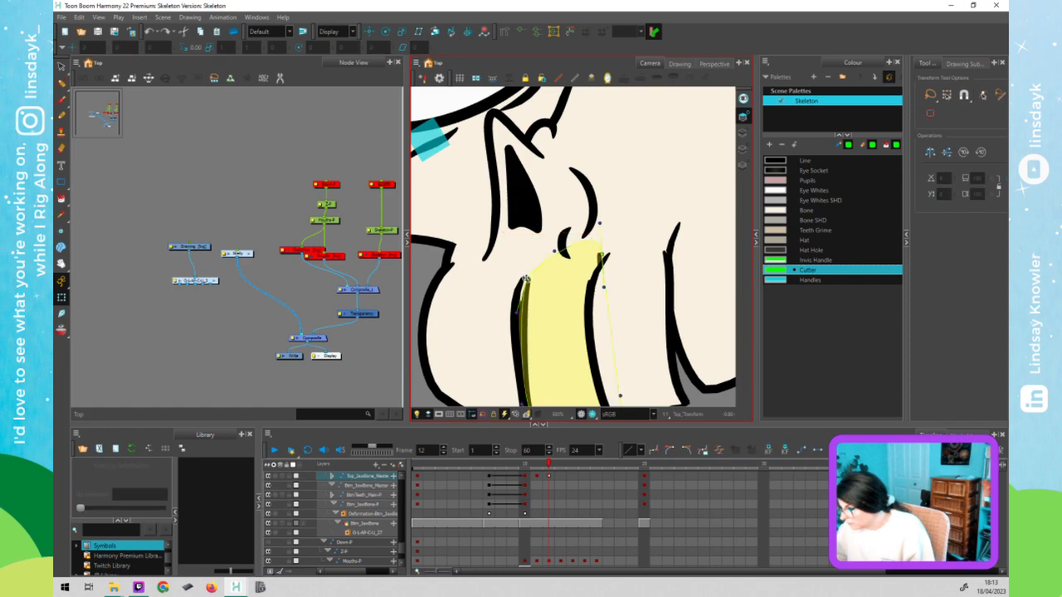
pyautogui.moveTo(516, 310); pyautogui.dragTo(503, 314)
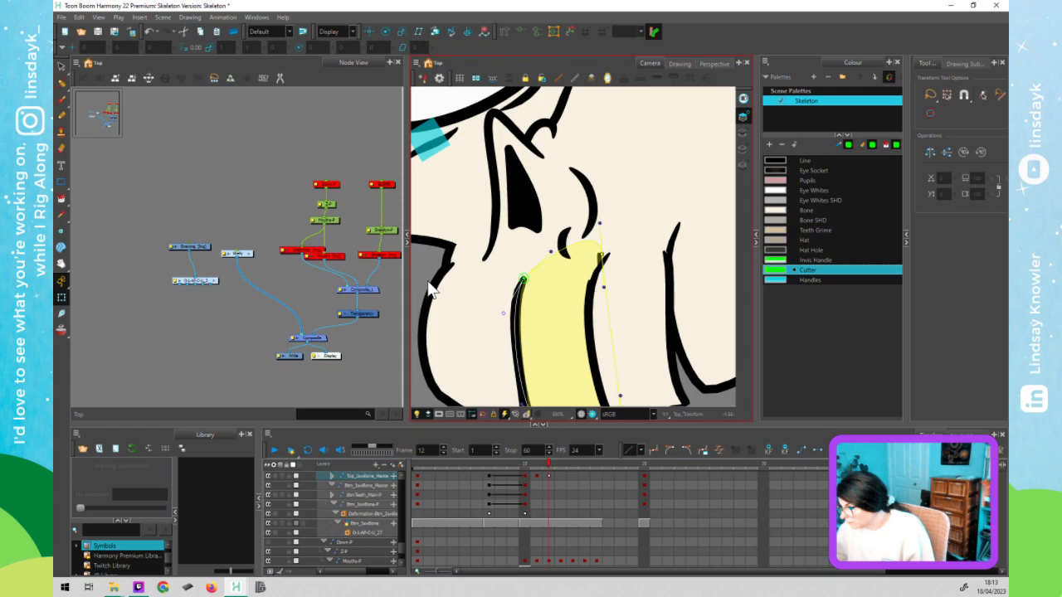
pyautogui.click(515, 317)
pyautogui.press('Escape')
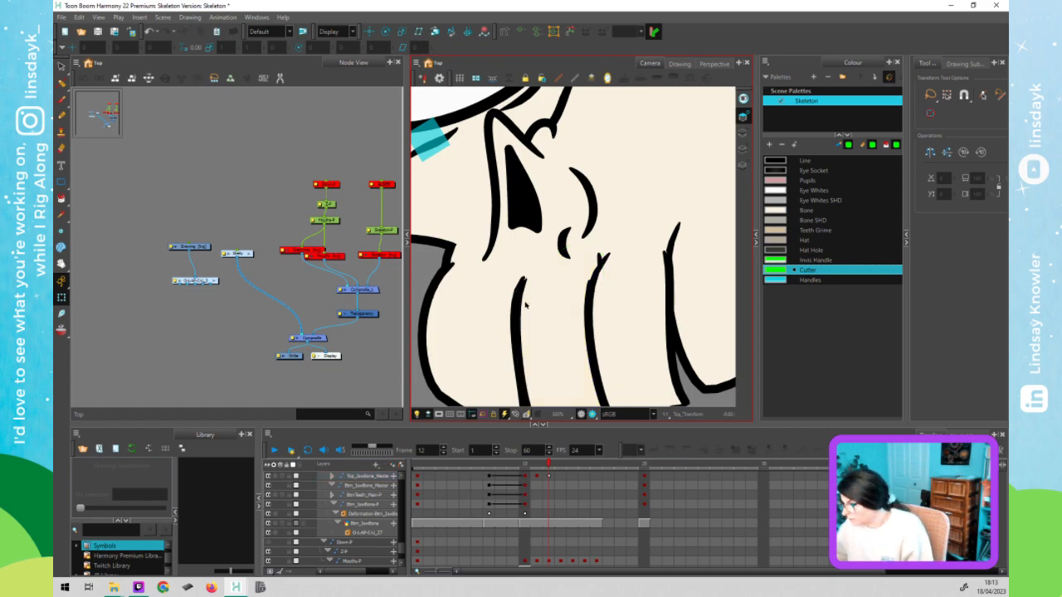
pyautogui.scroll(-2, 526, 303)
pyautogui.click(528, 299)
pyautogui.click(524, 287)
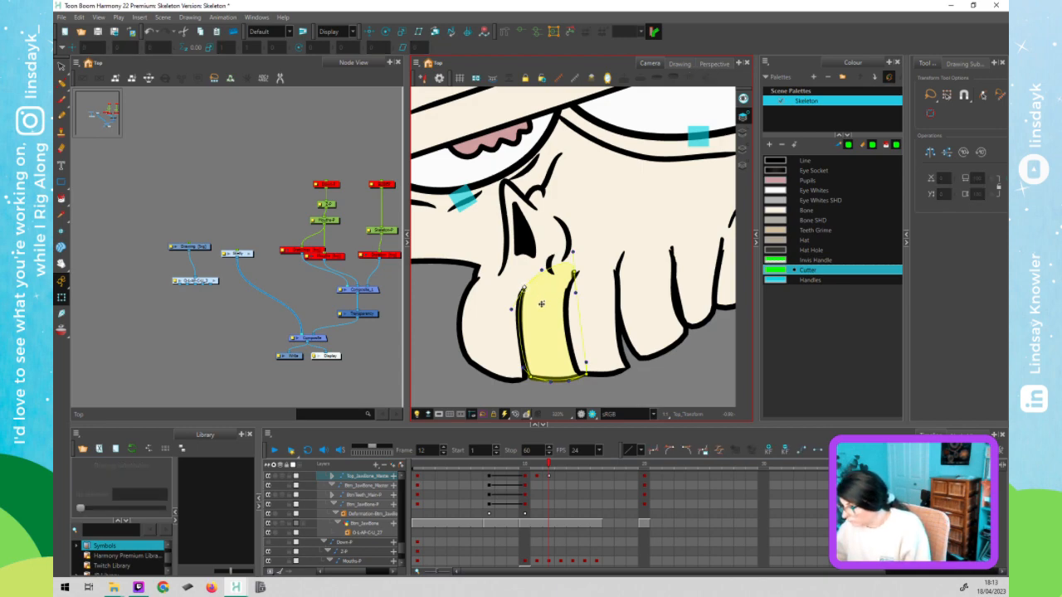
pyautogui.click(448, 310)
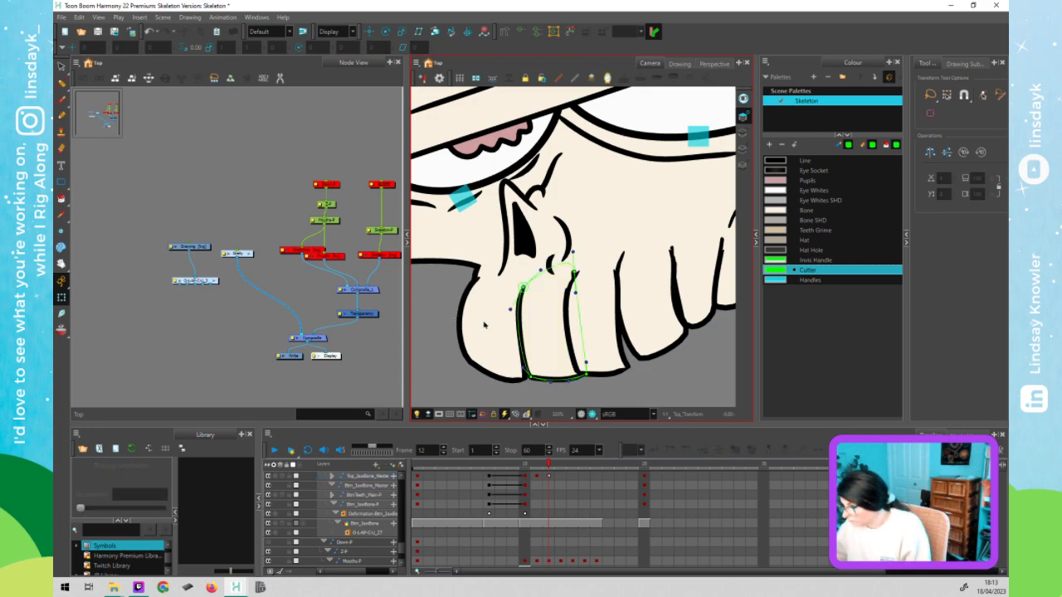
# - Nudge the lower back corner of the third upper tooth's envelope outward on frame 12 and adjust its top front point
pyautogui.click(445, 356)
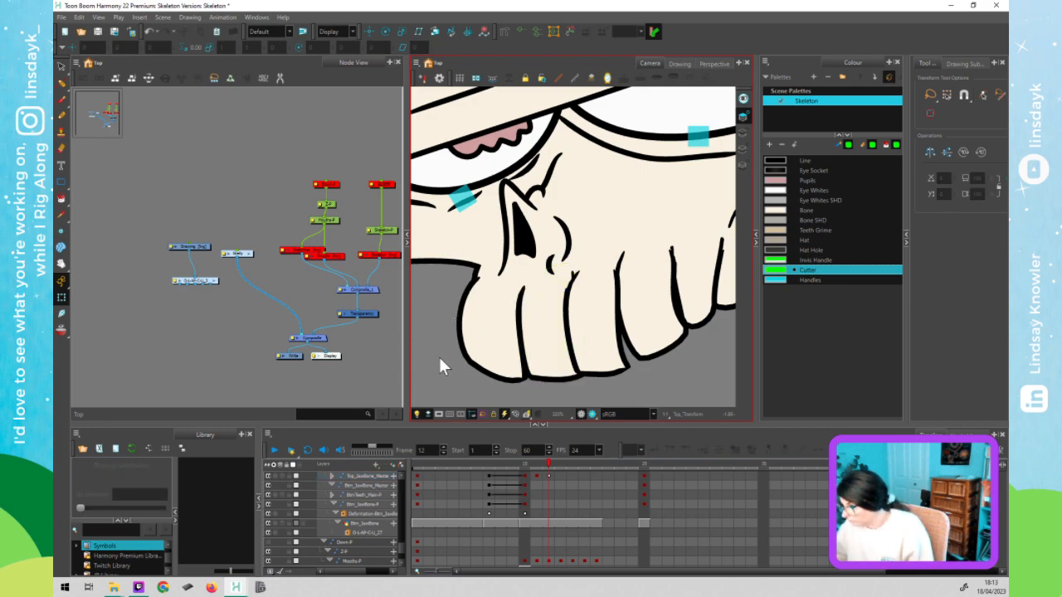
pyautogui.click(572, 311)
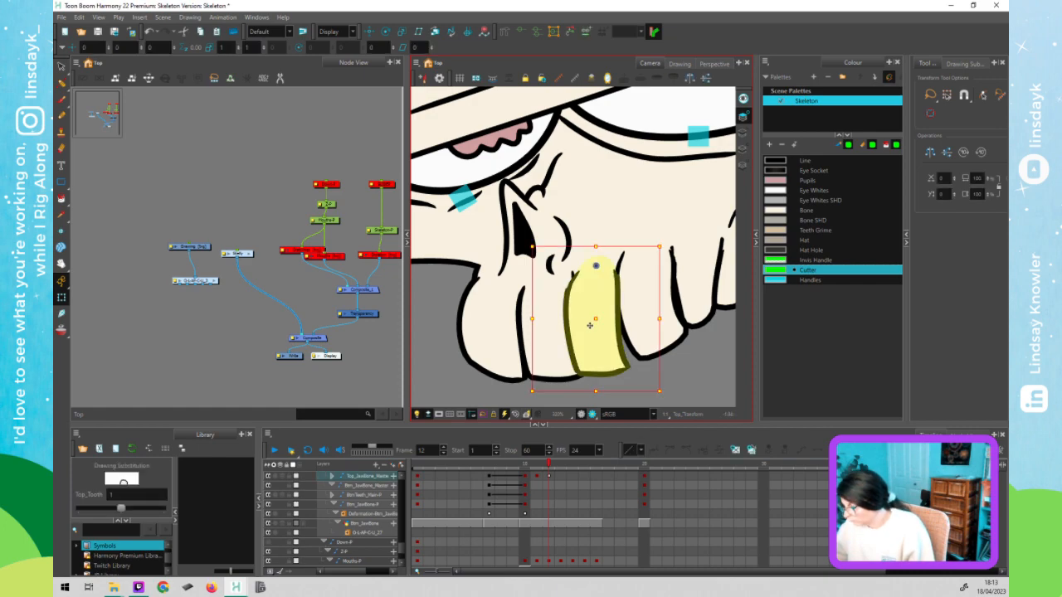
pyautogui.click(634, 384)
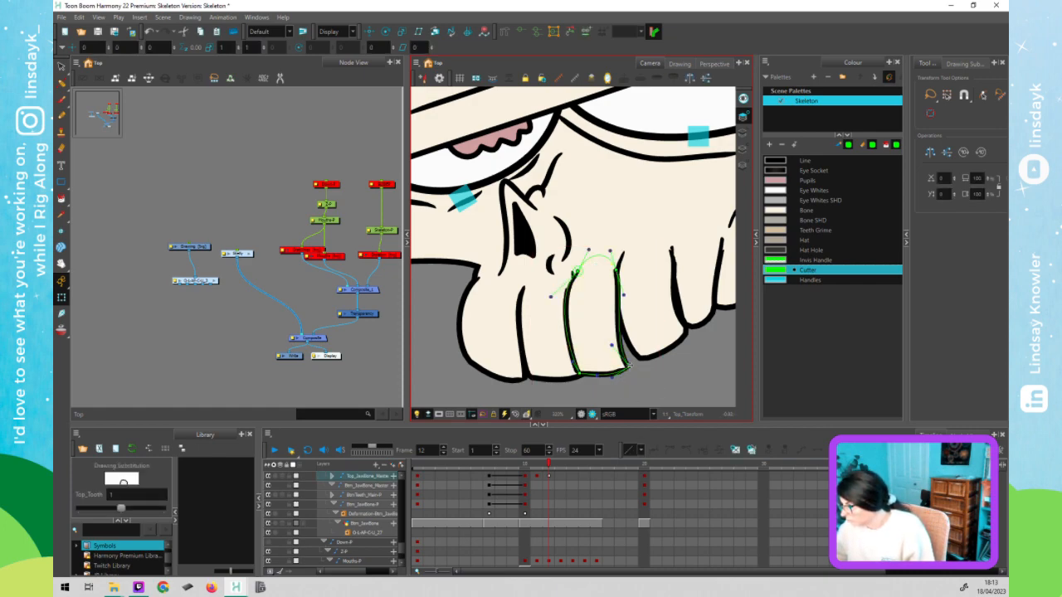
pyautogui.moveTo(630, 365); pyautogui.dragTo(633, 362)
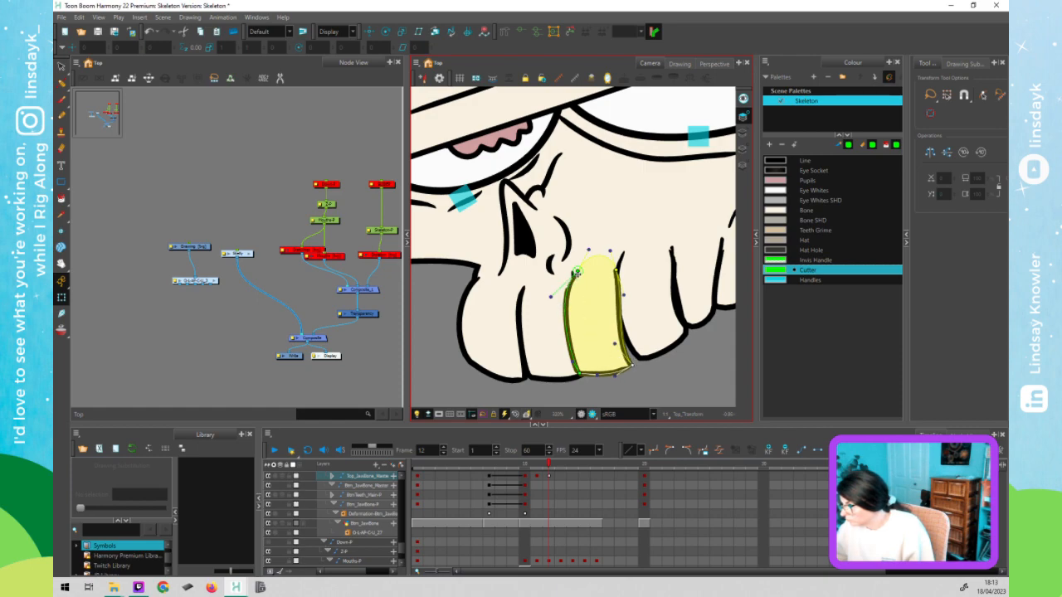
pyautogui.moveTo(579, 273); pyautogui.dragTo(554, 295)
pyautogui.click(670, 390)
# - Compare the upper jaw and teeth poses on frames 11, 12 and 13, ending on frame 11 with the jaw deselected
pyautogui.scroll(-3, 660, 350)
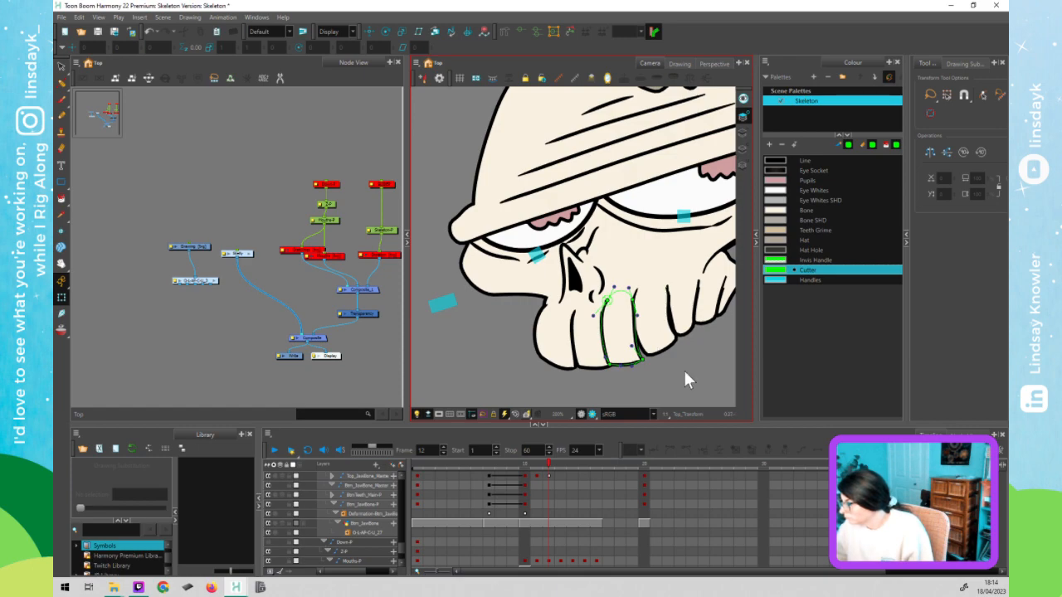
pyautogui.scroll(-2, 685, 375)
pyautogui.scroll(-2, 642, 355)
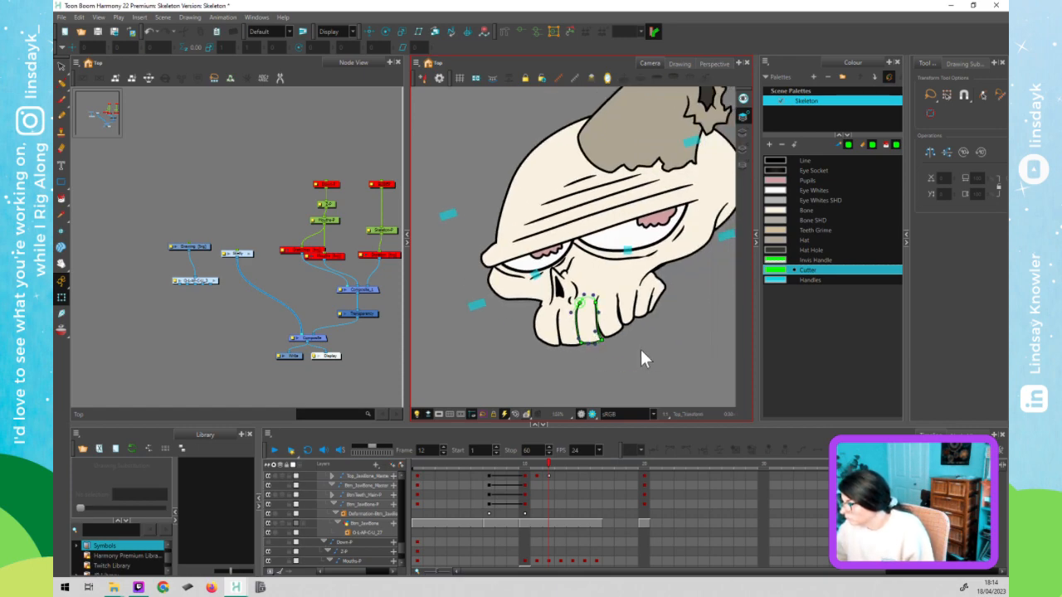
pyautogui.click(548, 475)
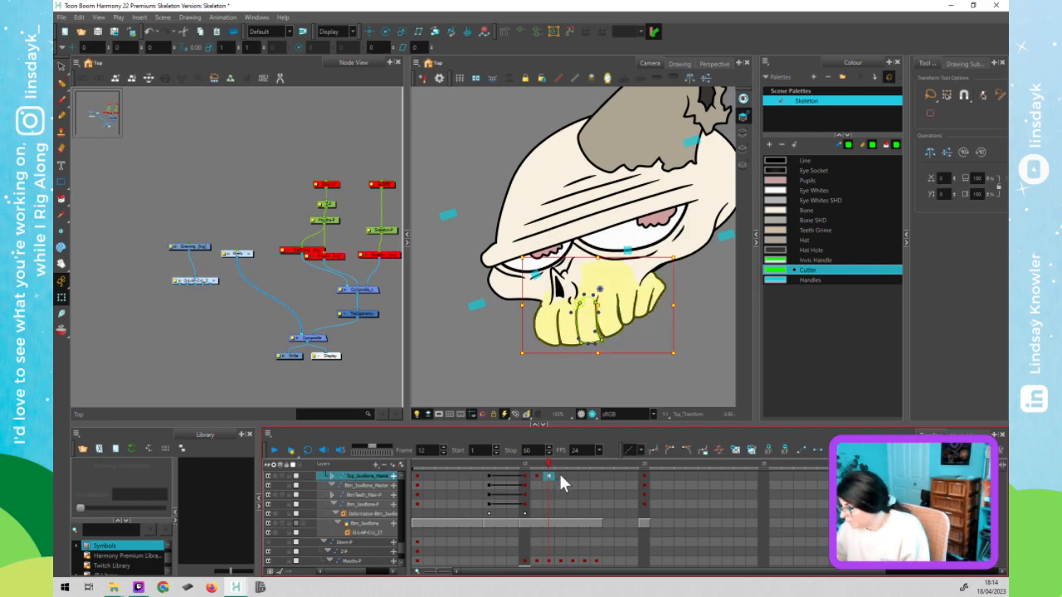
pyautogui.click(558, 473)
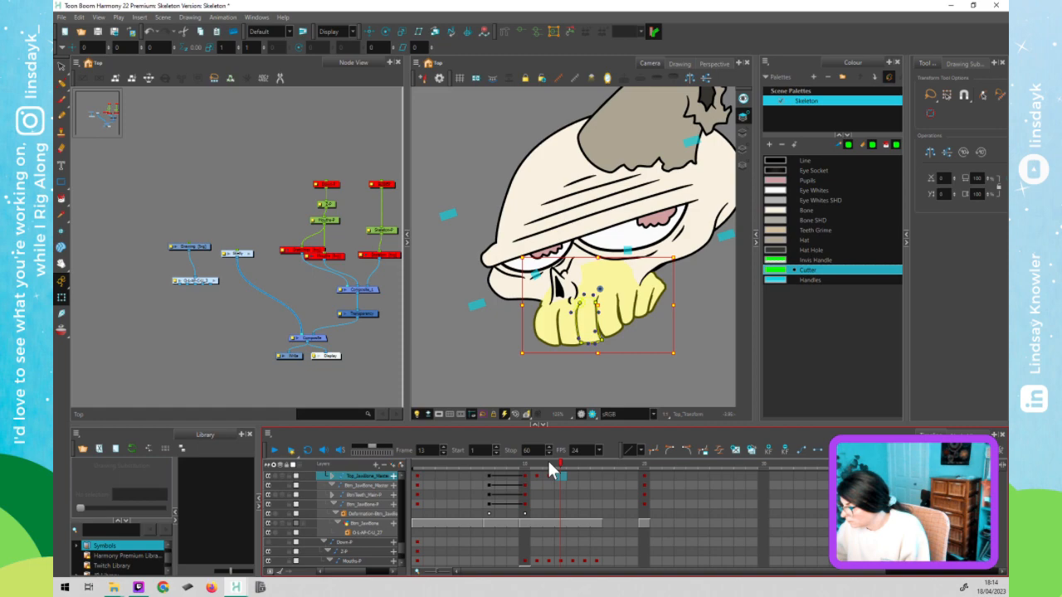
pyautogui.click(537, 465)
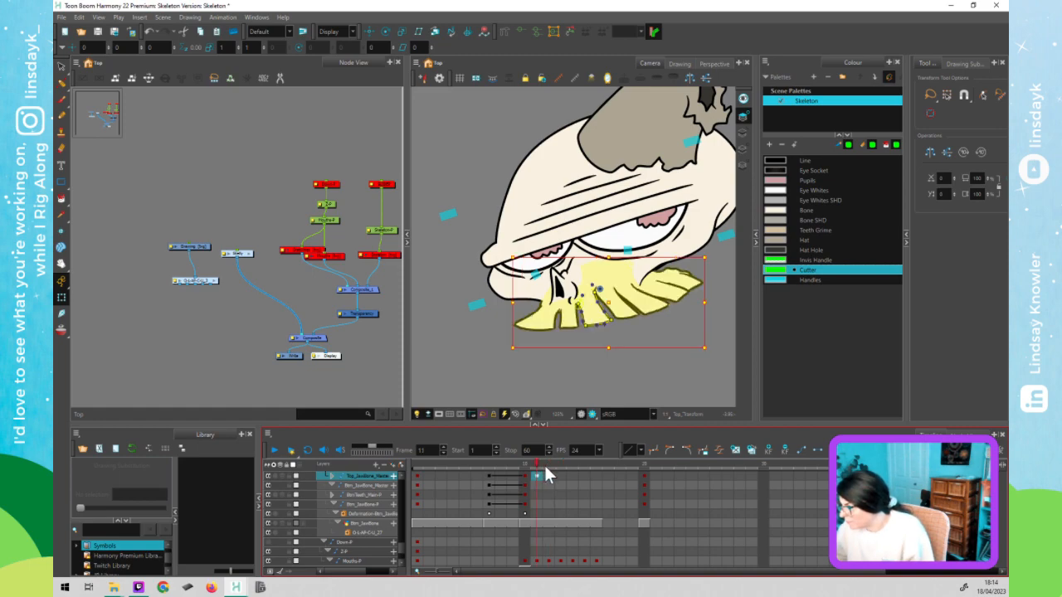
pyautogui.click(544, 464)
pyautogui.click(537, 473)
pyautogui.click(543, 466)
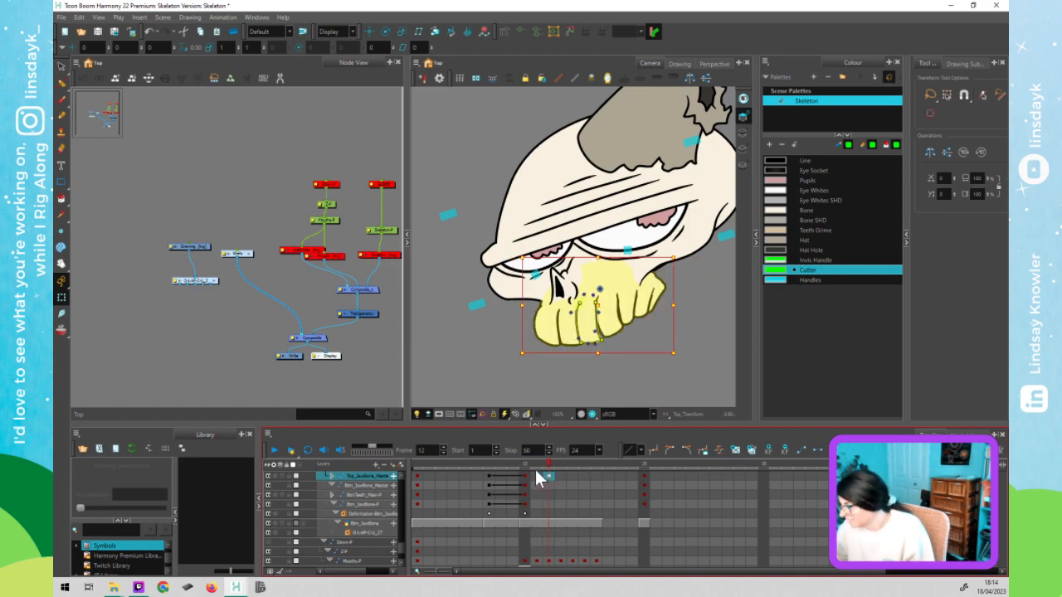
pyautogui.click(535, 469)
pyautogui.click(463, 375)
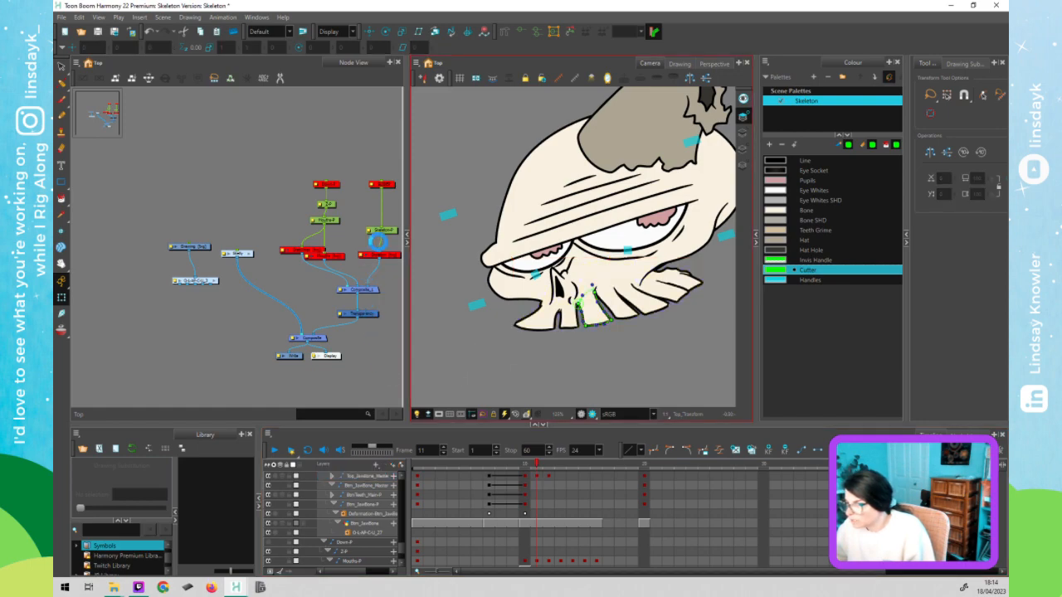
# - Enable the Mouths reference drawing and compare the upper teeth with its sketches on frames 10 and 11
pyautogui.click(334, 255)
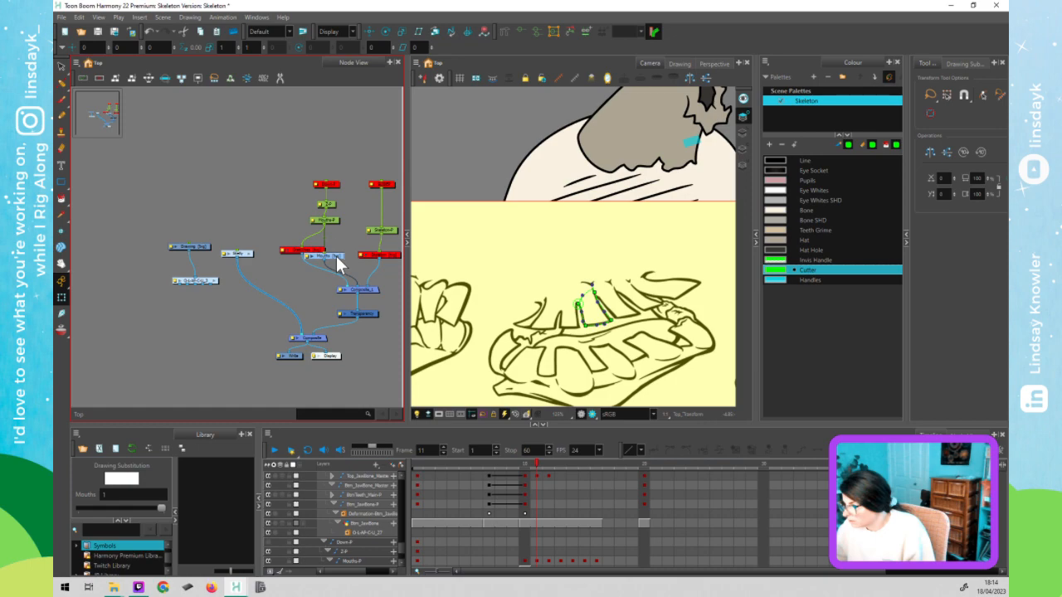
pyautogui.click(342, 240)
pyautogui.click(502, 327)
pyautogui.click(541, 463)
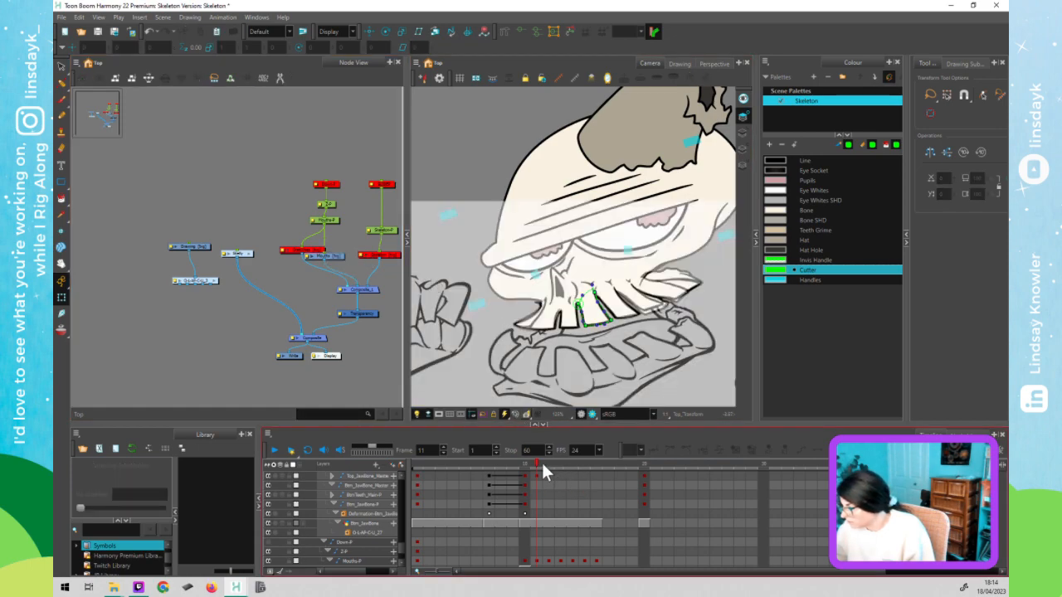
pyautogui.click(526, 462)
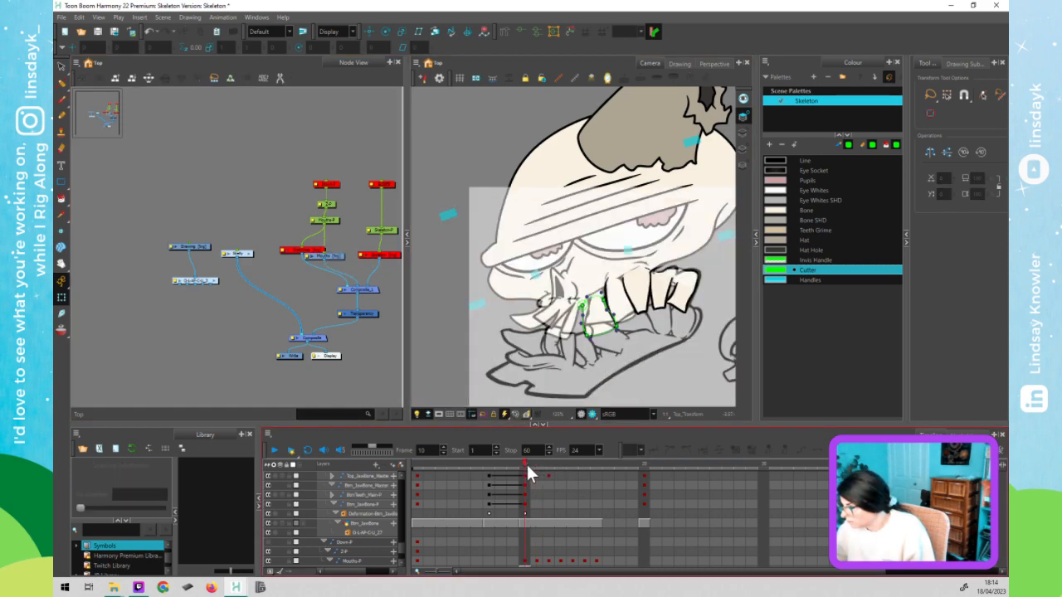
pyautogui.click(538, 464)
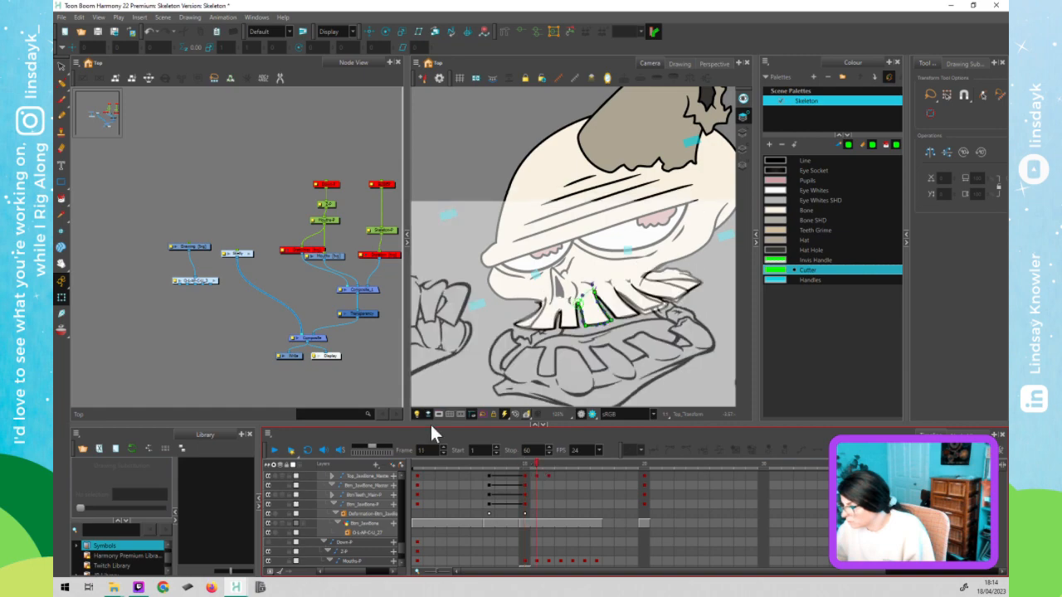
# - Enter the Skelly group and enable all of its nodes so the lower jaw and teeth are shown
pyautogui.doubleClick(247, 255)
pyautogui.scroll(-2, 323, 268)
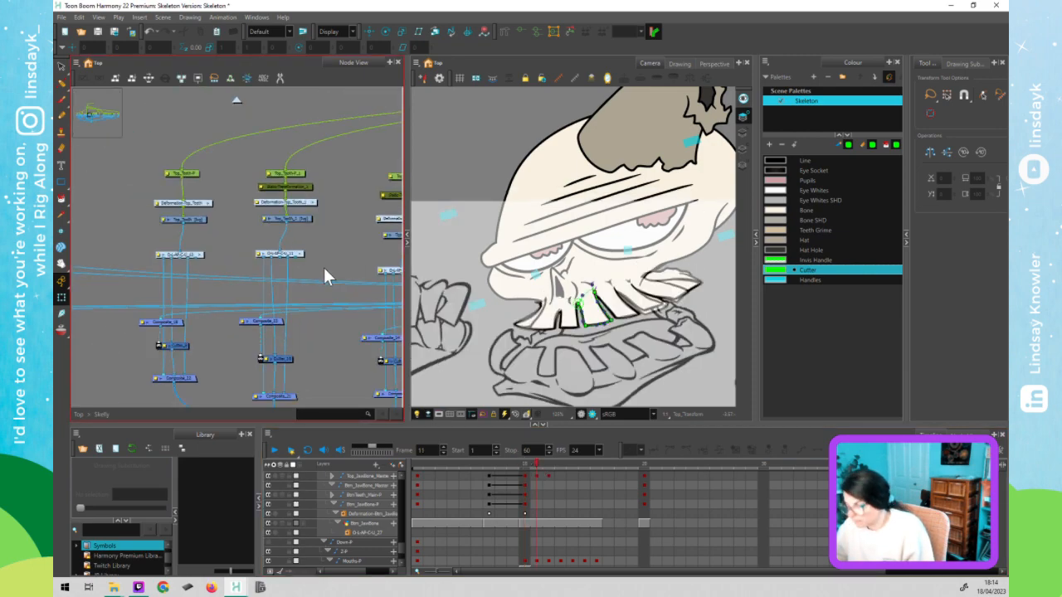
pyautogui.scroll(-1, 324, 267)
pyautogui.hotkey('ctrl', 'a')
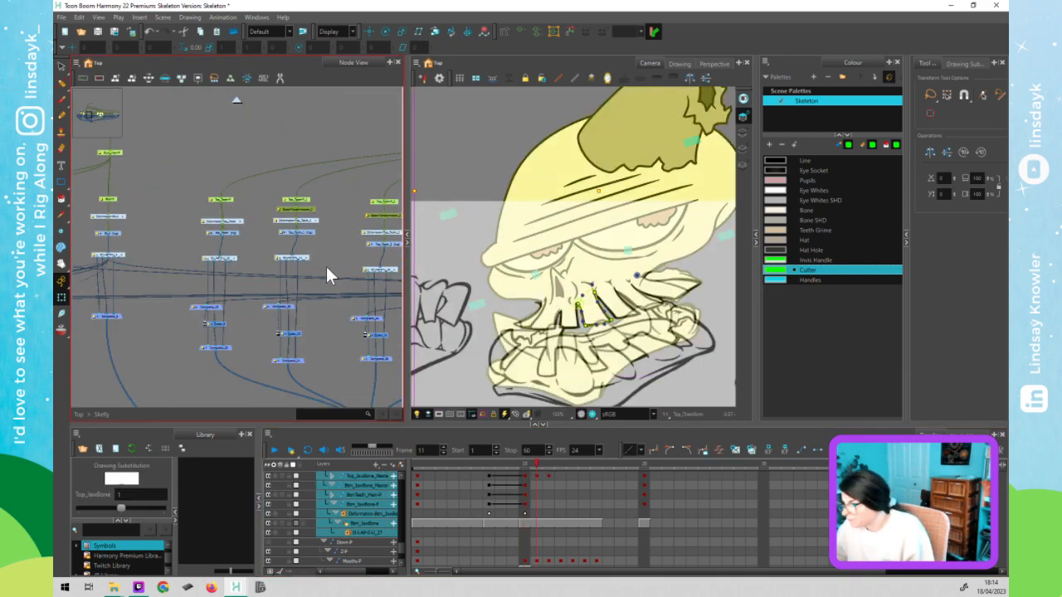
pyautogui.click(316, 260)
pyautogui.scroll(-5, 326, 256)
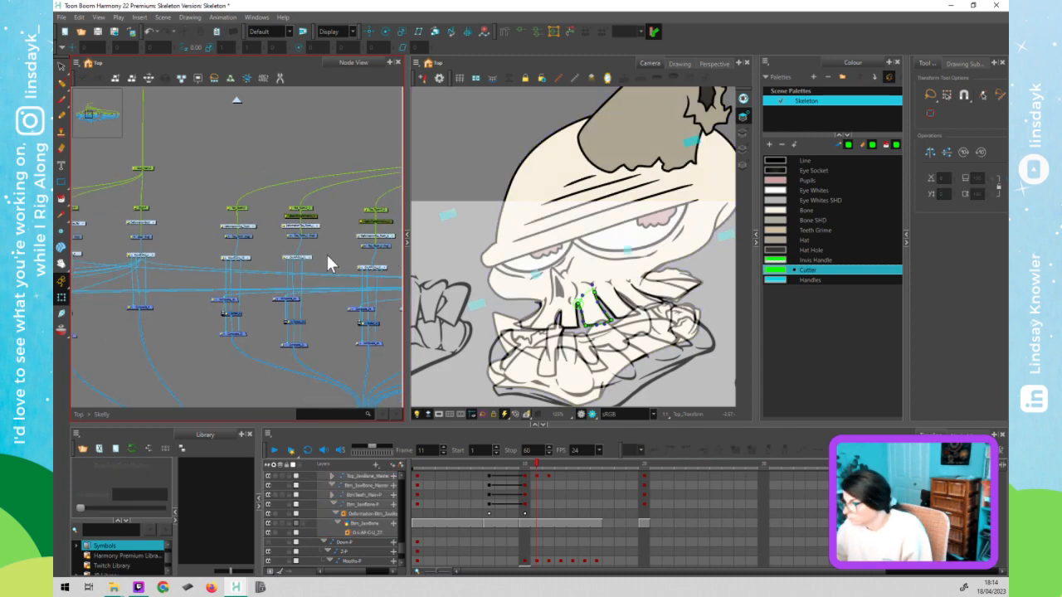
# - Disable the composite that combines the upper teeth to clear the view of the mouth sketch
pyautogui.moveTo(369, 357)
pyautogui.mouseDown()
pyautogui.moveTo(308, 331)
pyautogui.moveTo(229, 323)
pyautogui.moveTo(221, 273)
pyautogui.mouseUp()
pyautogui.press('d')
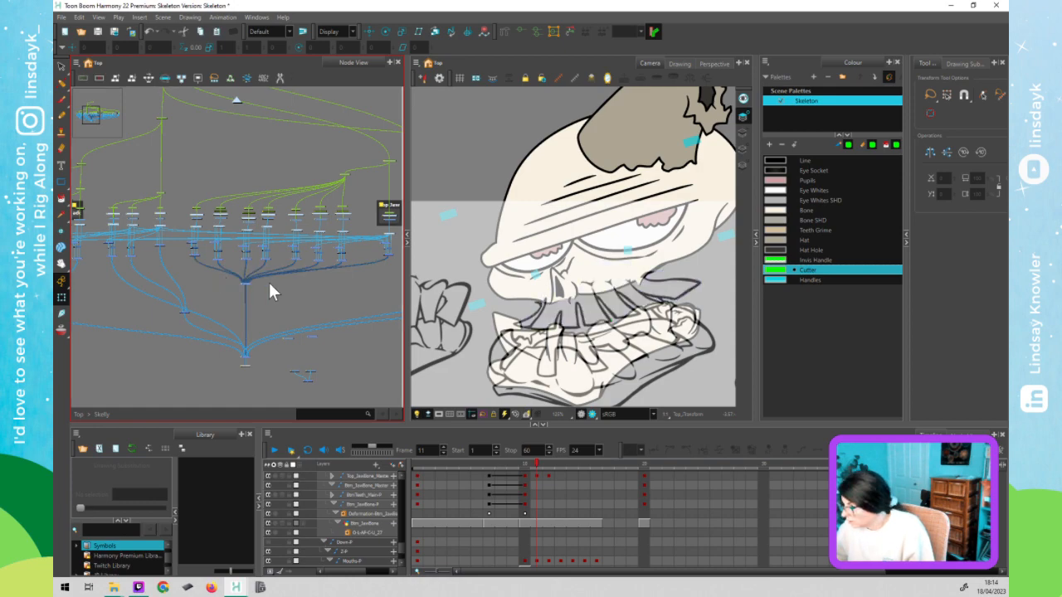
pyautogui.click(274, 302)
pyautogui.moveTo(326, 304); pyautogui.dragTo(253, 298)
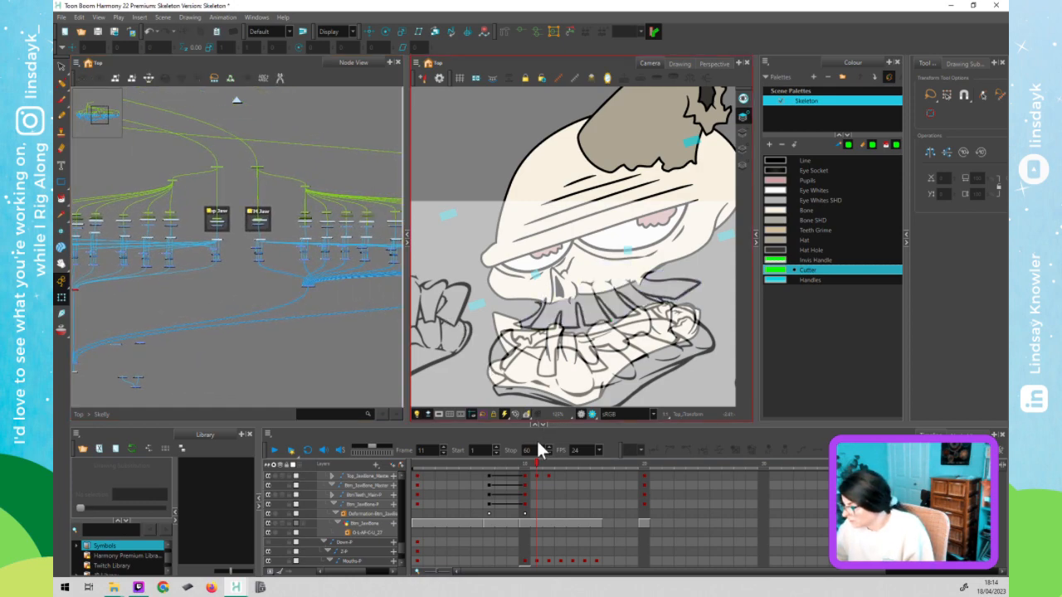
# - Check which parts the lower jaw and lower teeth pegs control, leaving the lower jaw's master peg selected
pyautogui.click(370, 270)
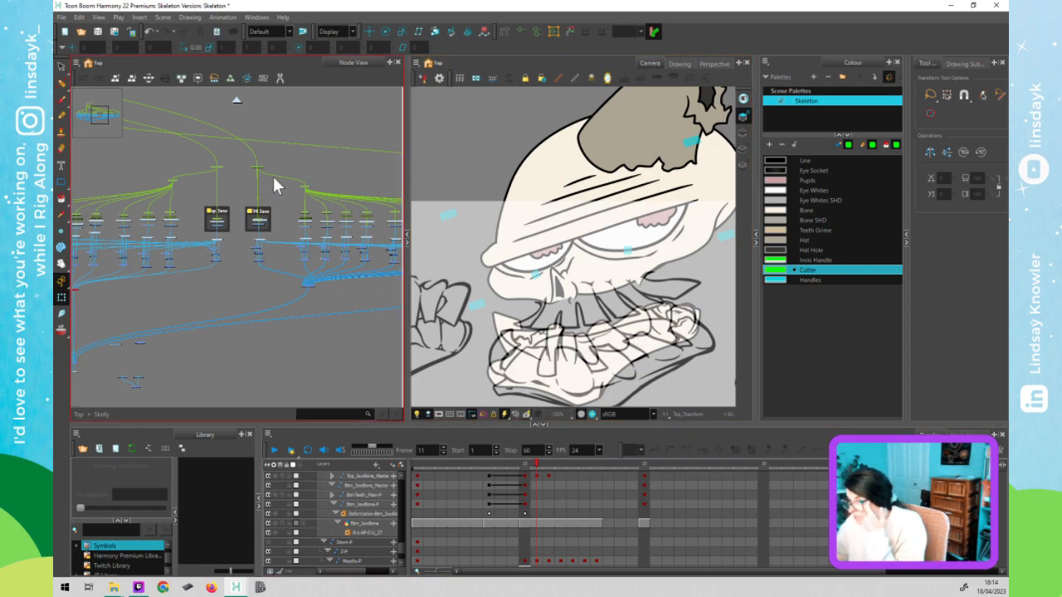
pyautogui.moveTo(289, 176); pyautogui.dragTo(301, 171)
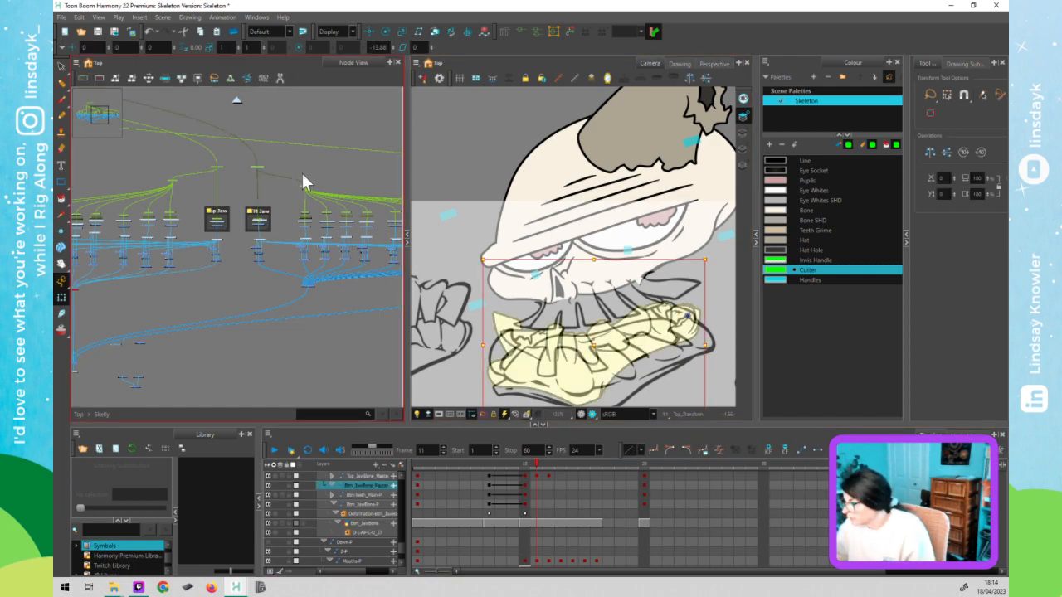
pyautogui.click(303, 189)
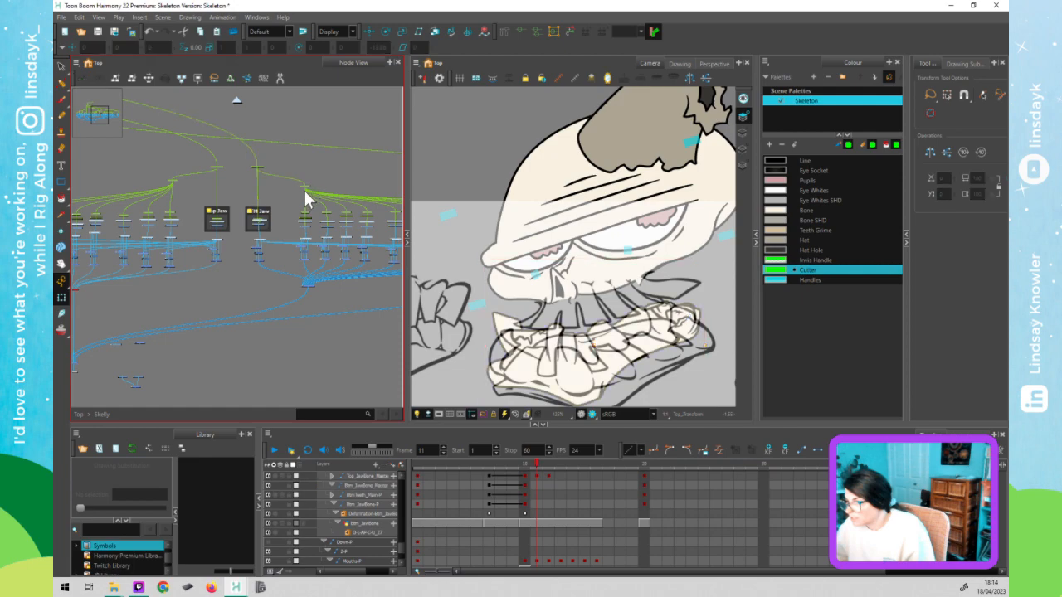
pyautogui.click(305, 190)
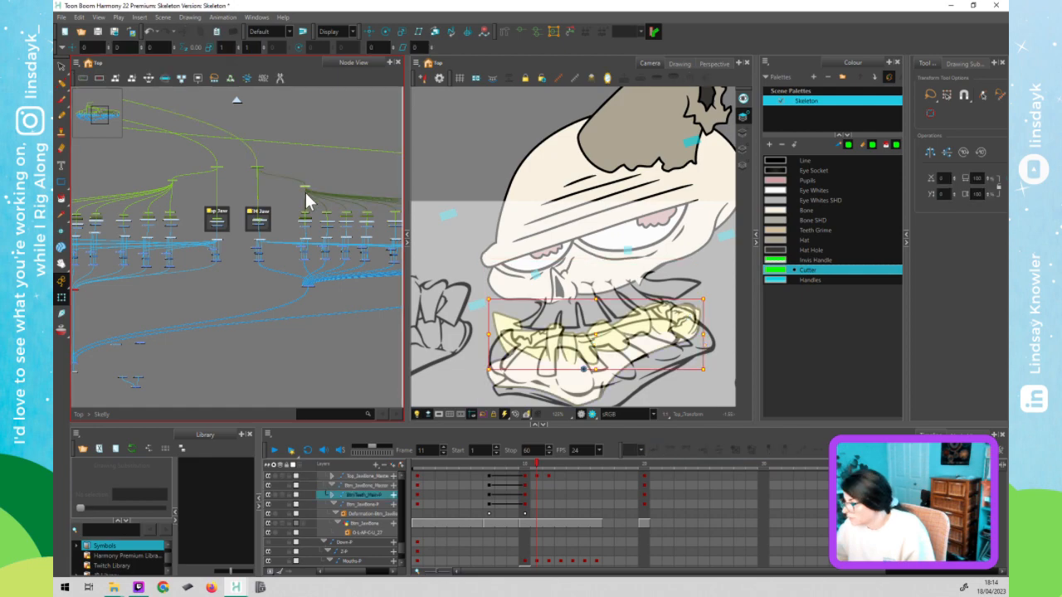
pyautogui.click(252, 171)
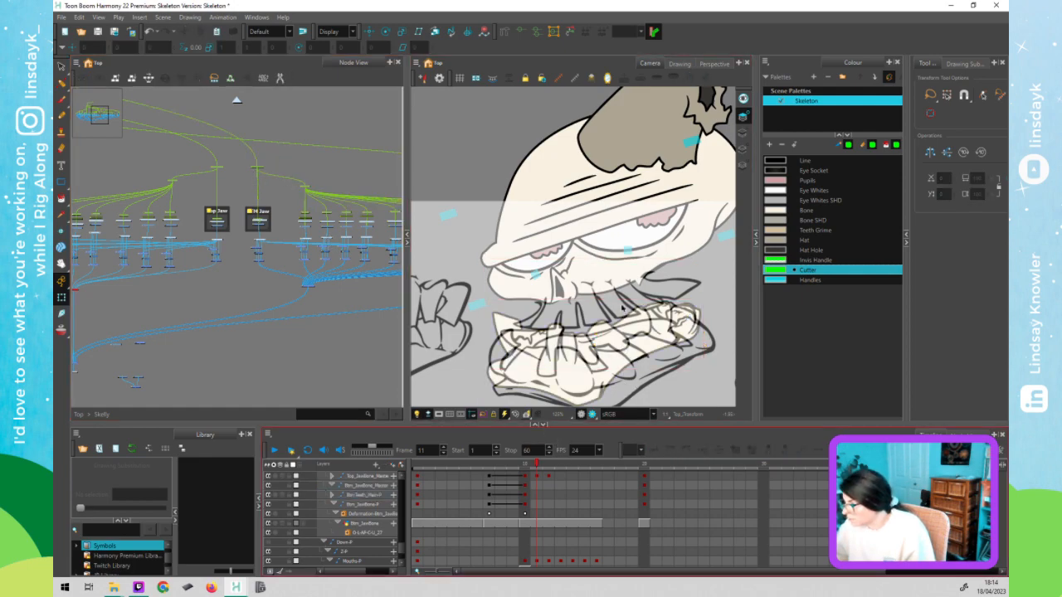
pyautogui.click(253, 173)
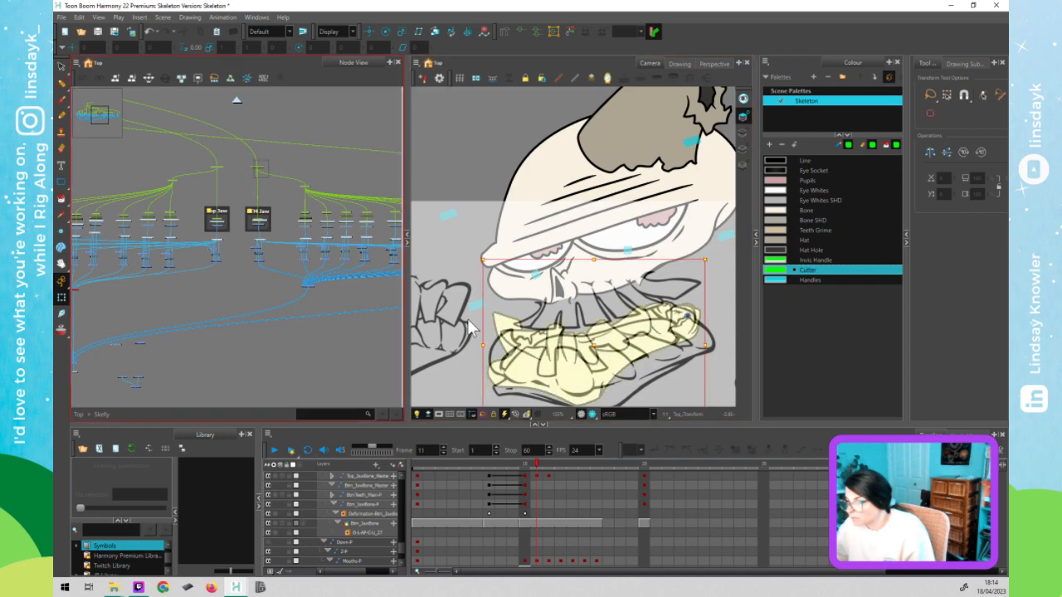
# - Compare the lower jaw's pose with the reference mouth sketches on frames 10 and 11, ending on frame 11
pyautogui.click(539, 468)
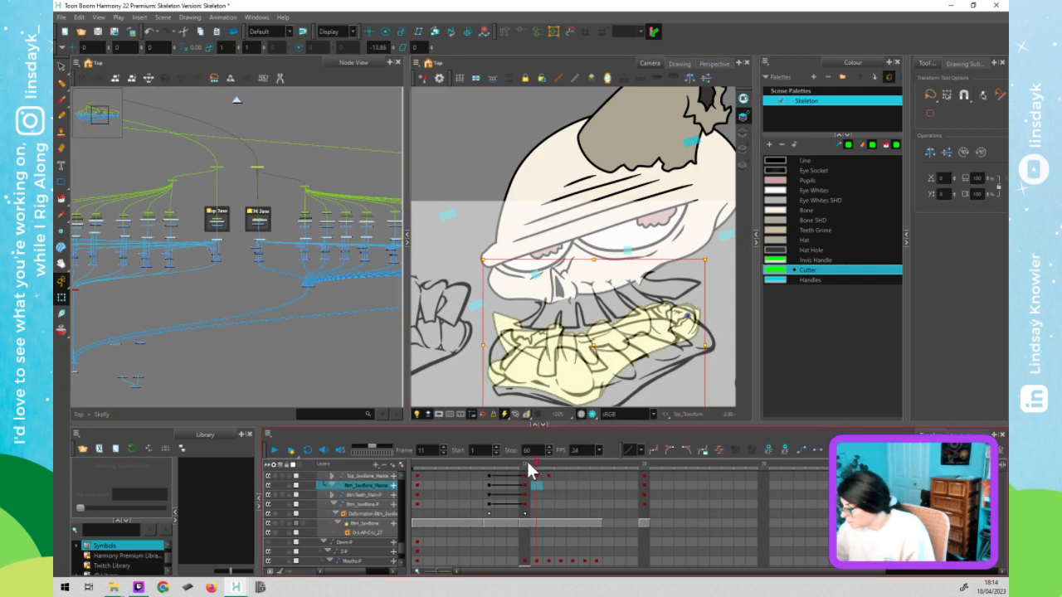
pyautogui.click(526, 464)
pyautogui.click(533, 466)
pyautogui.click(524, 464)
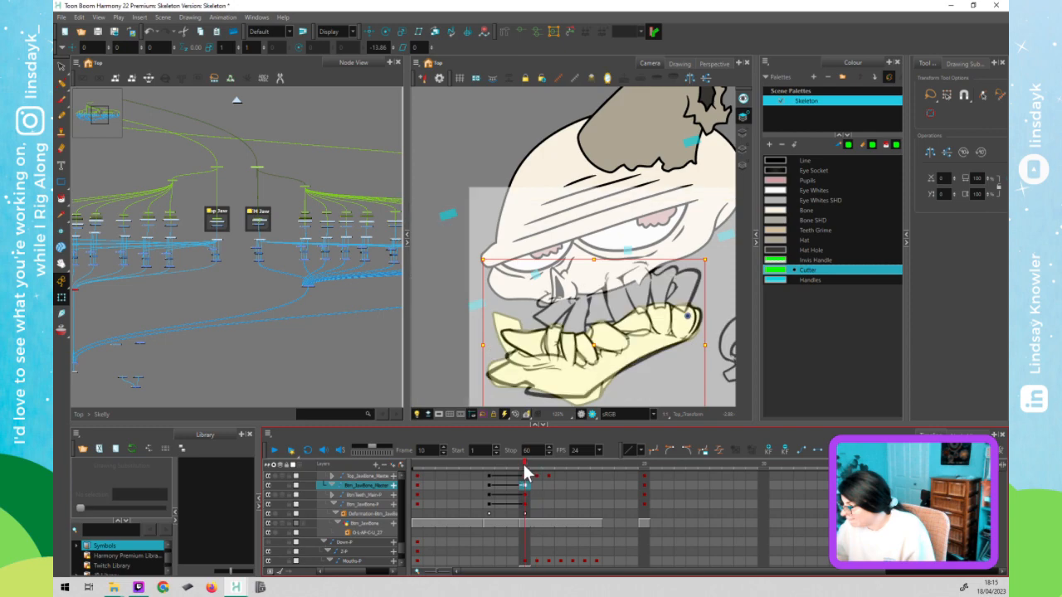
pyautogui.click(533, 466)
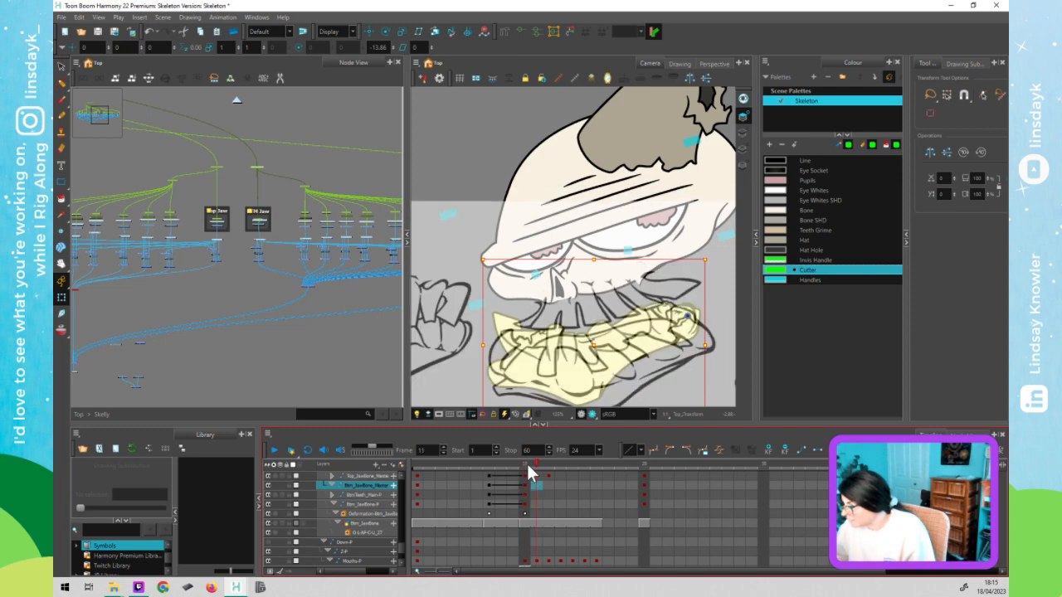
pyautogui.click(526, 464)
pyautogui.click(534, 472)
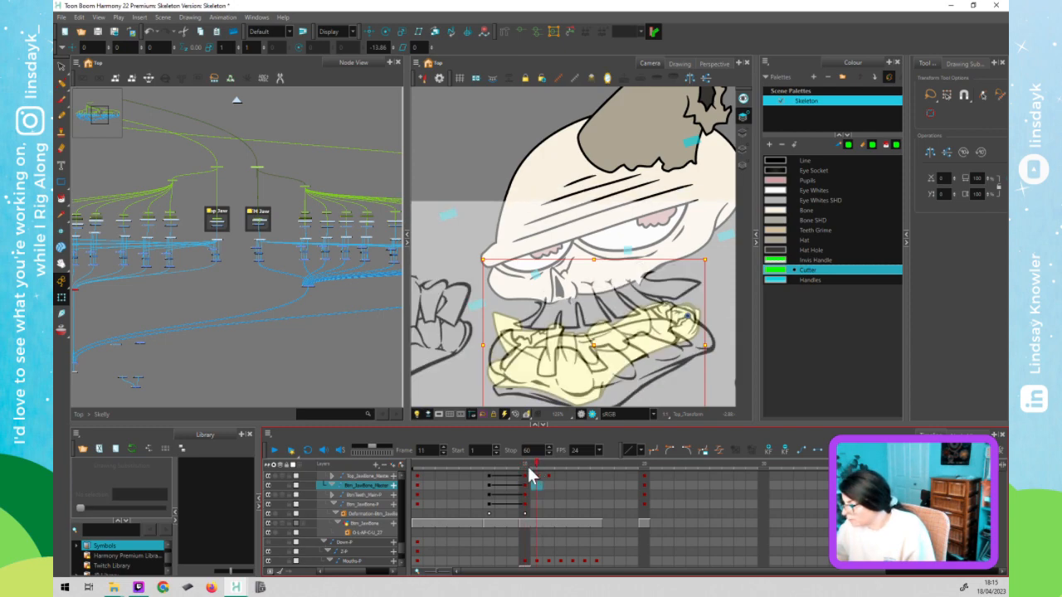
pyautogui.click(528, 472)
pyautogui.click(533, 474)
pyautogui.click(532, 476)
pyautogui.click(541, 477)
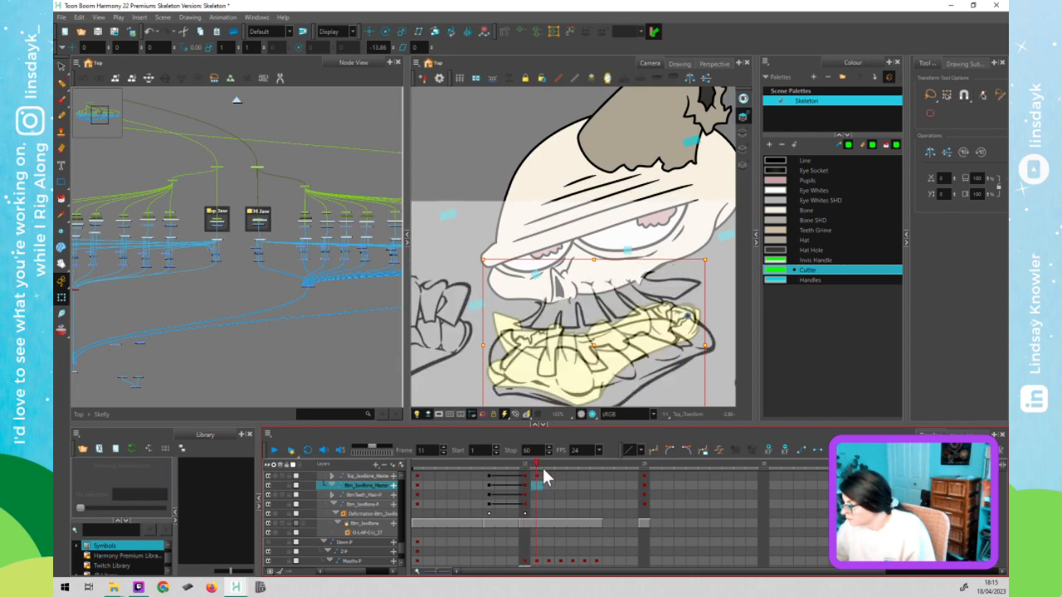
# - Show the lower jawbone's deformation curve on frame 11 and pull its bottom edge down to the sketched jawline
pyautogui.press(',')
pyautogui.press(',')
pyautogui.scroll(-1, 600, 357)
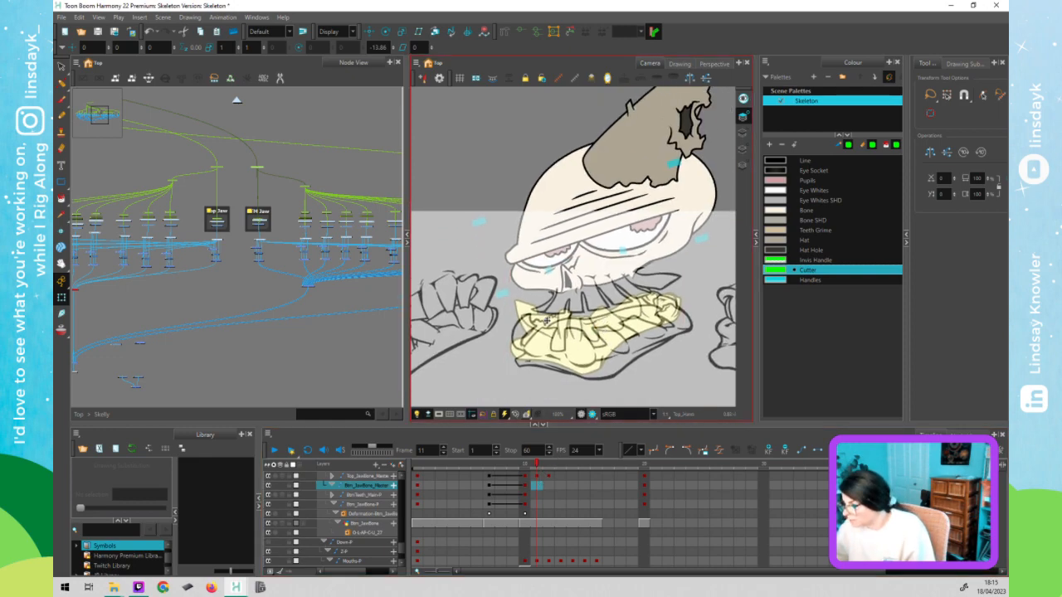
pyautogui.click(547, 319)
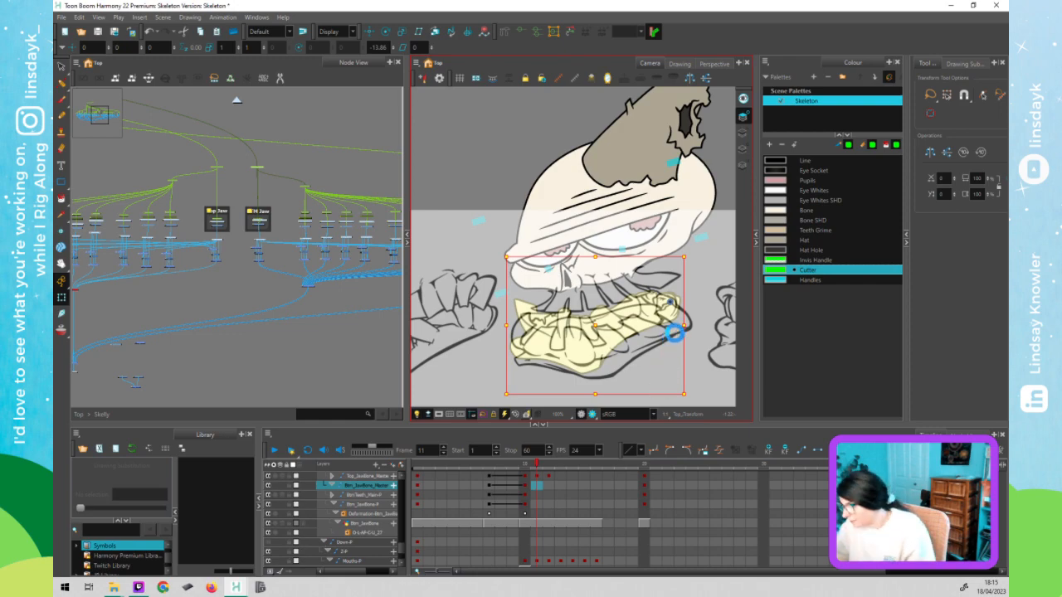
pyautogui.click(595, 363)
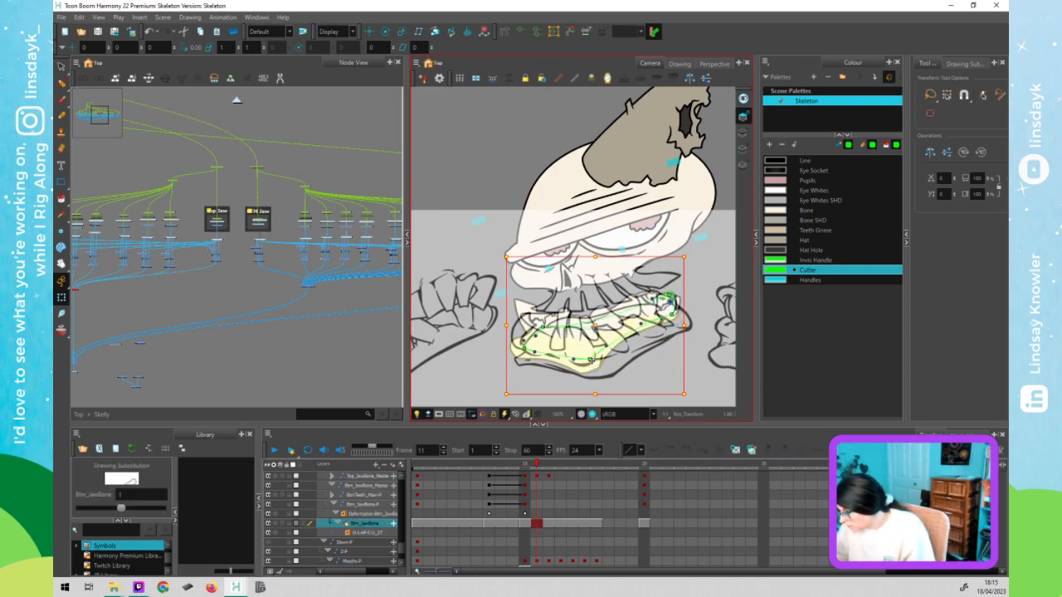
pyautogui.click(603, 367)
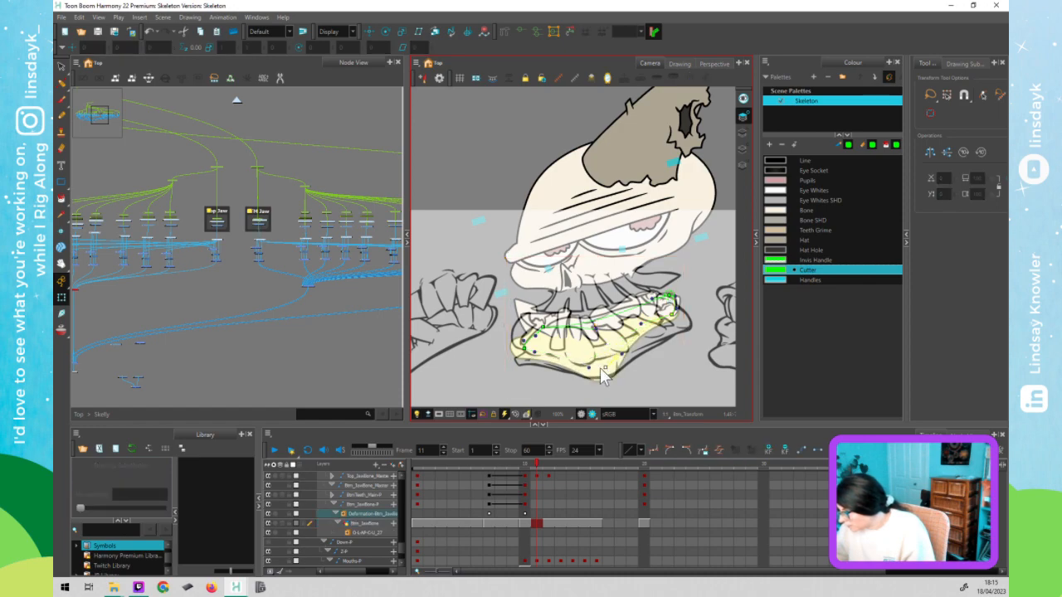
# - Reshape the lower jawbone's front corner, upper edge and back end to follow the frame 11 sketch
pyautogui.moveTo(525, 348); pyautogui.dragTo(528, 356)
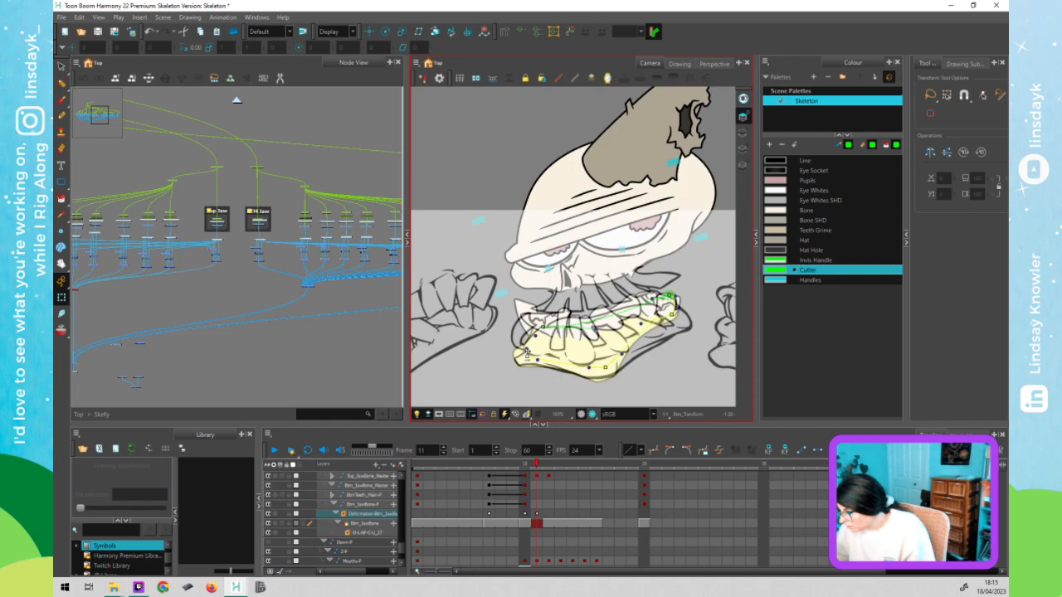
pyautogui.moveTo(546, 327); pyautogui.dragTo(548, 324)
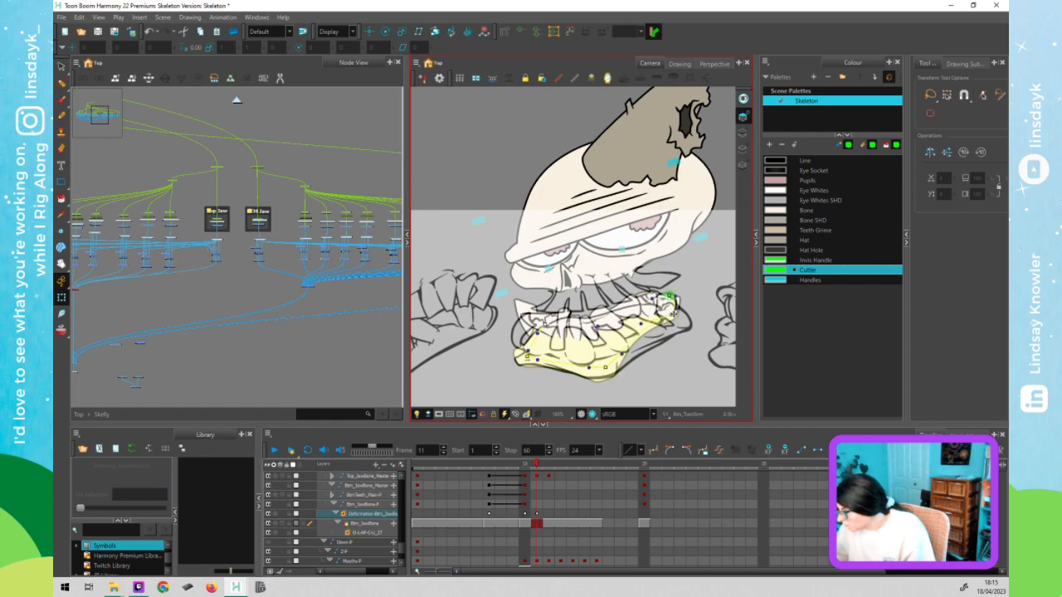
pyautogui.moveTo(674, 313)
pyautogui.mouseDown()
pyautogui.moveTo(686, 325)
pyautogui.moveTo(664, 306)
pyautogui.mouseUp()
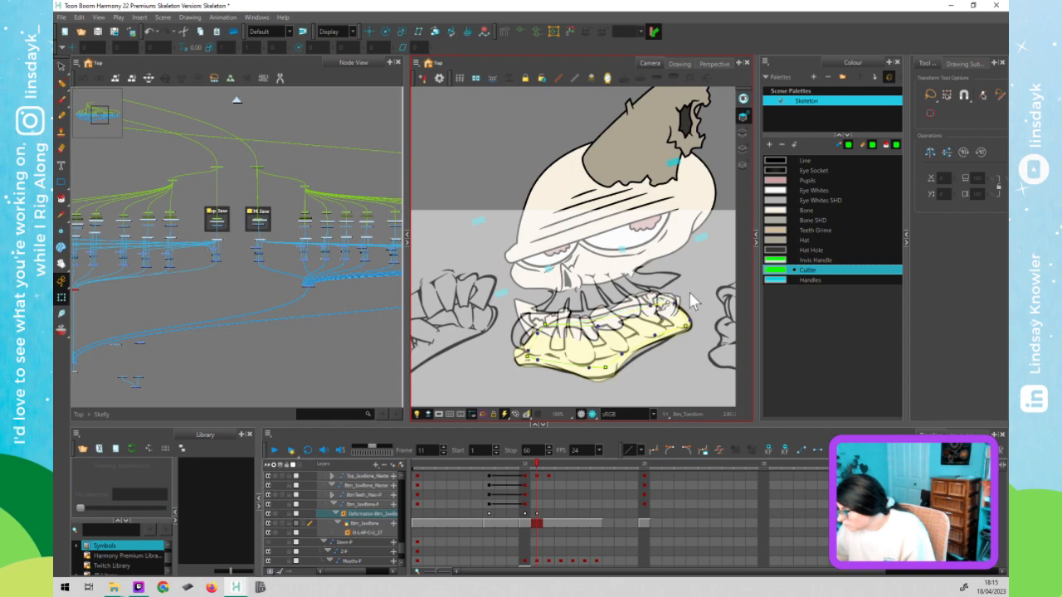
pyautogui.press('Escape')
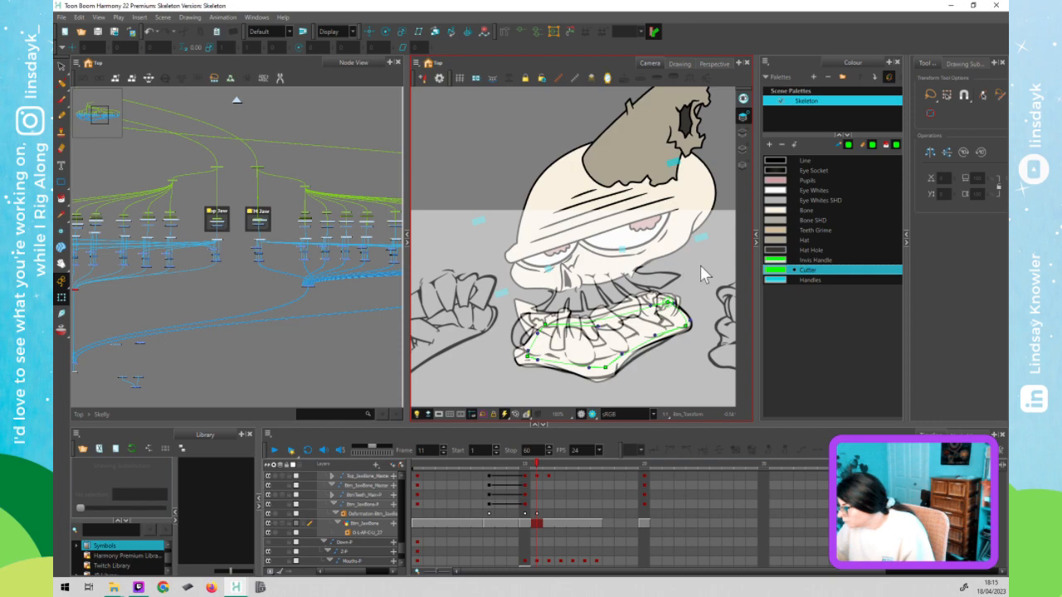
pyautogui.click(656, 335)
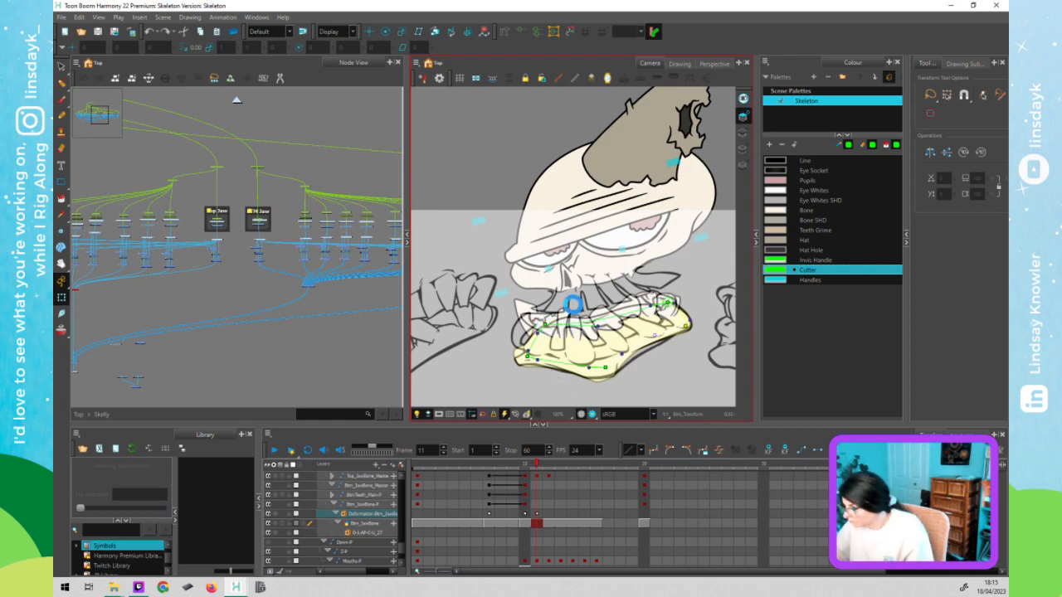
# - Display the frontmost lower tooth's deformation curve and move the tooth down onto the front tip of the jawbone
pyautogui.scroll(2, 558, 311)
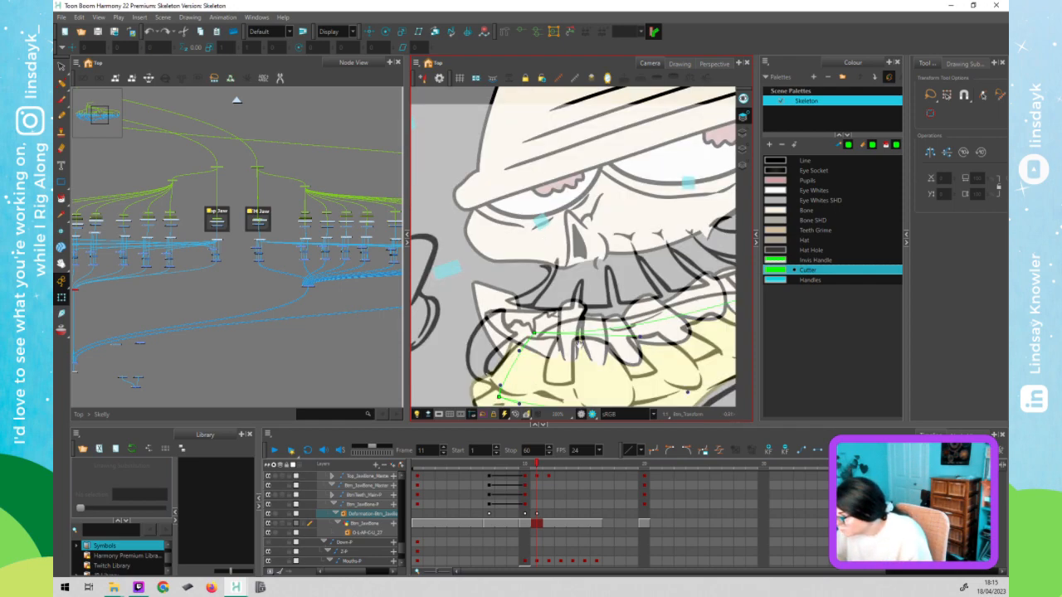
pyautogui.moveTo(579, 344); pyautogui.dragTo(562, 268)
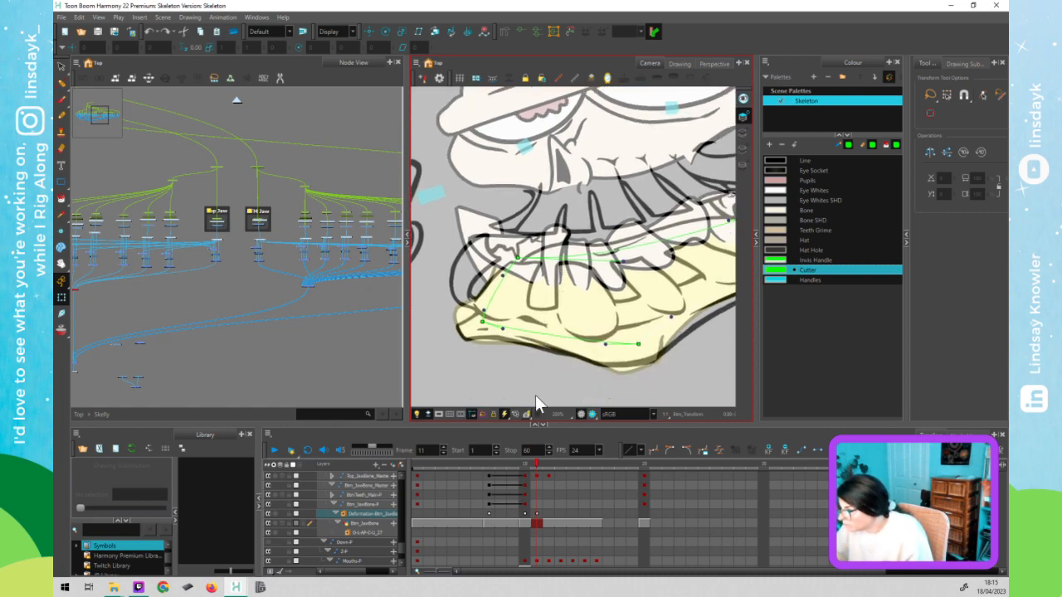
pyautogui.click(537, 393)
pyautogui.click(308, 219)
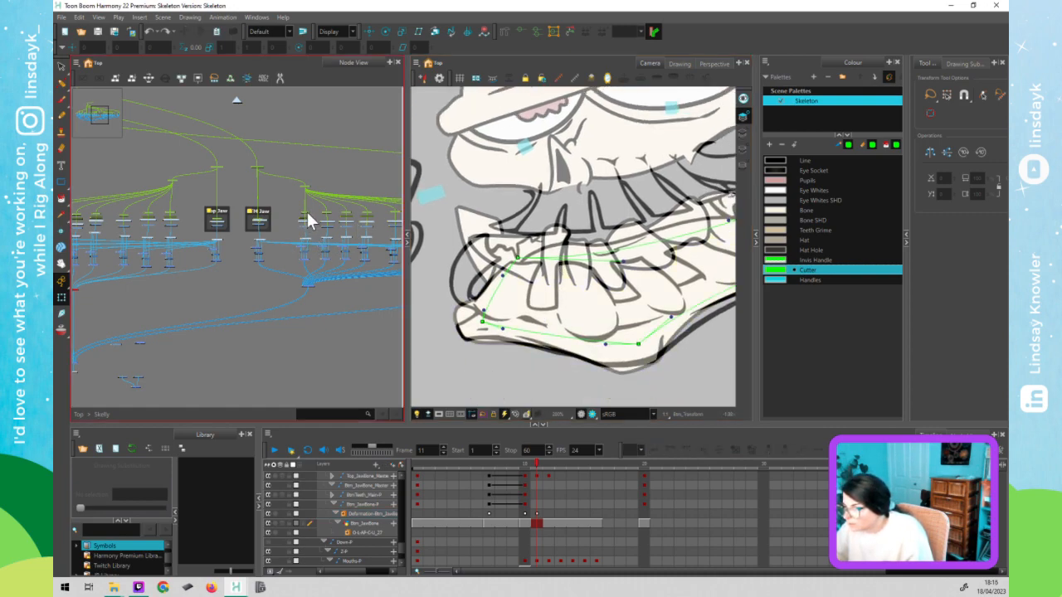
pyautogui.click(490, 249)
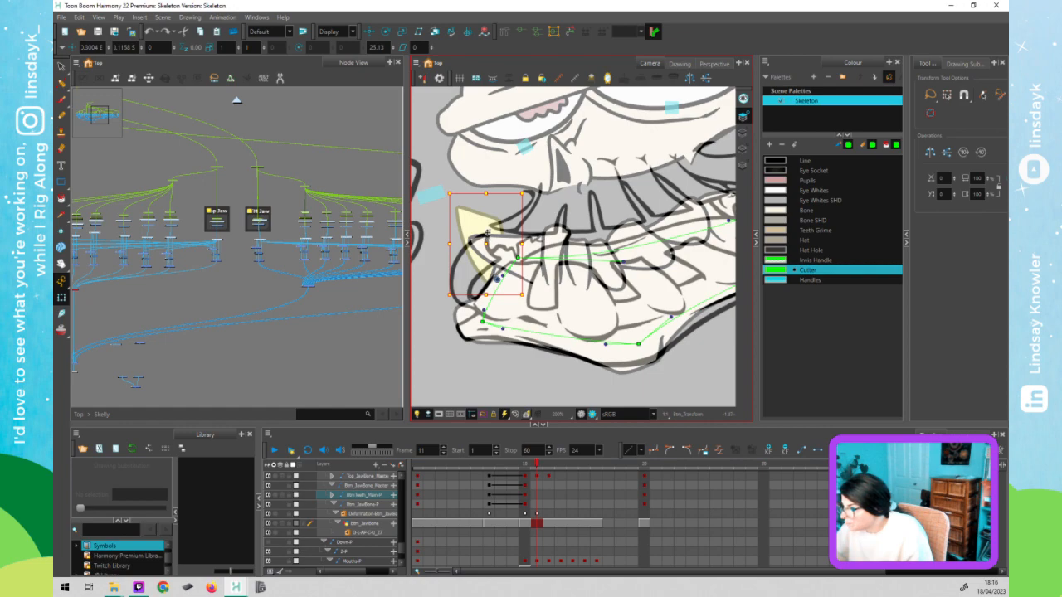
pyautogui.moveTo(488, 226); pyautogui.dragTo(473, 255)
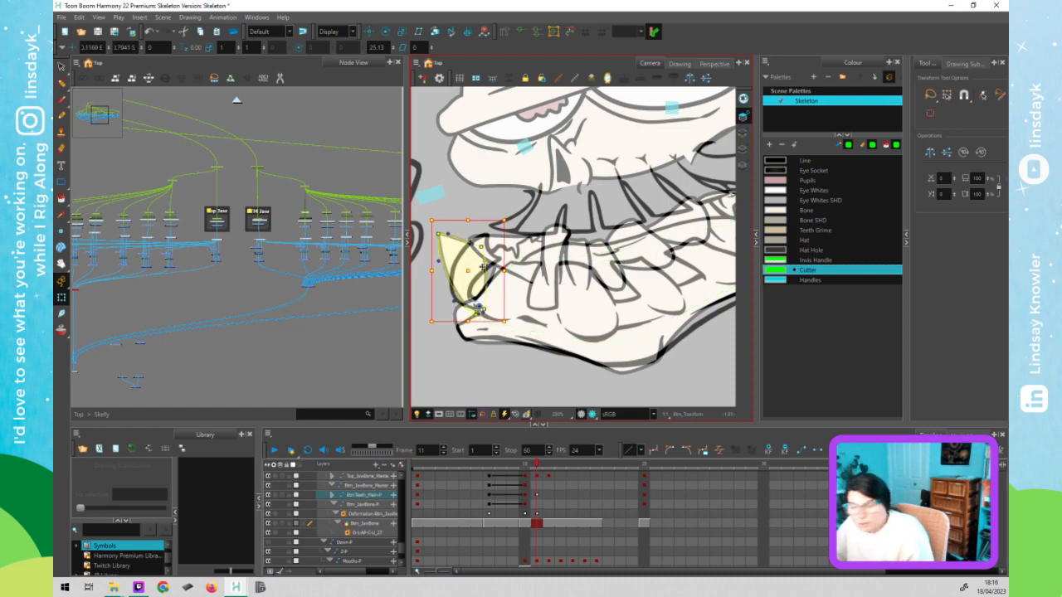
# - Reshape the frontmost lower tooth's curve points into the curved crescent tooth of the sketch
pyautogui.click(487, 211)
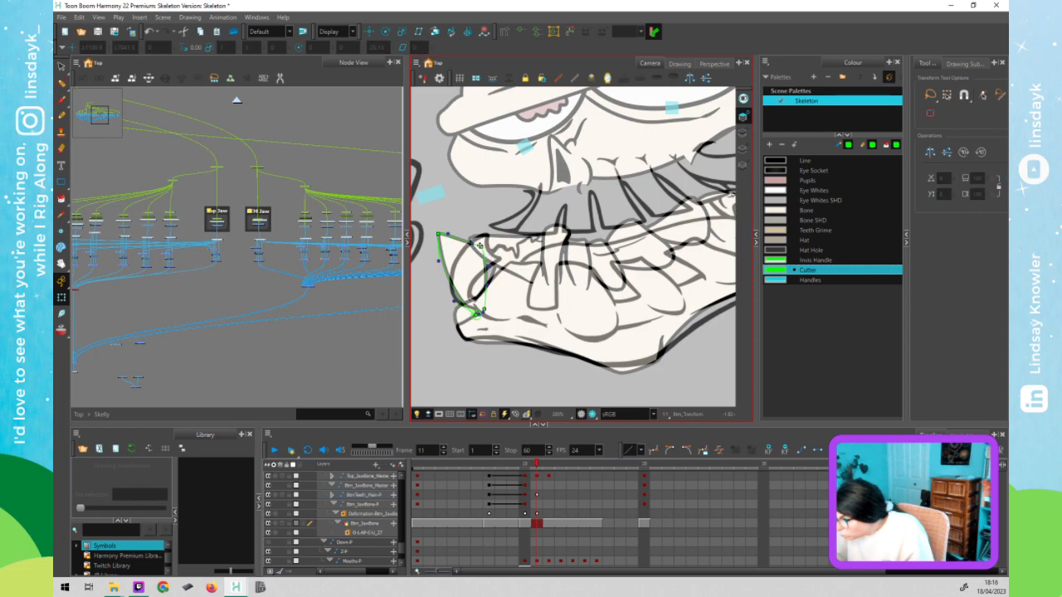
pyautogui.click(496, 264)
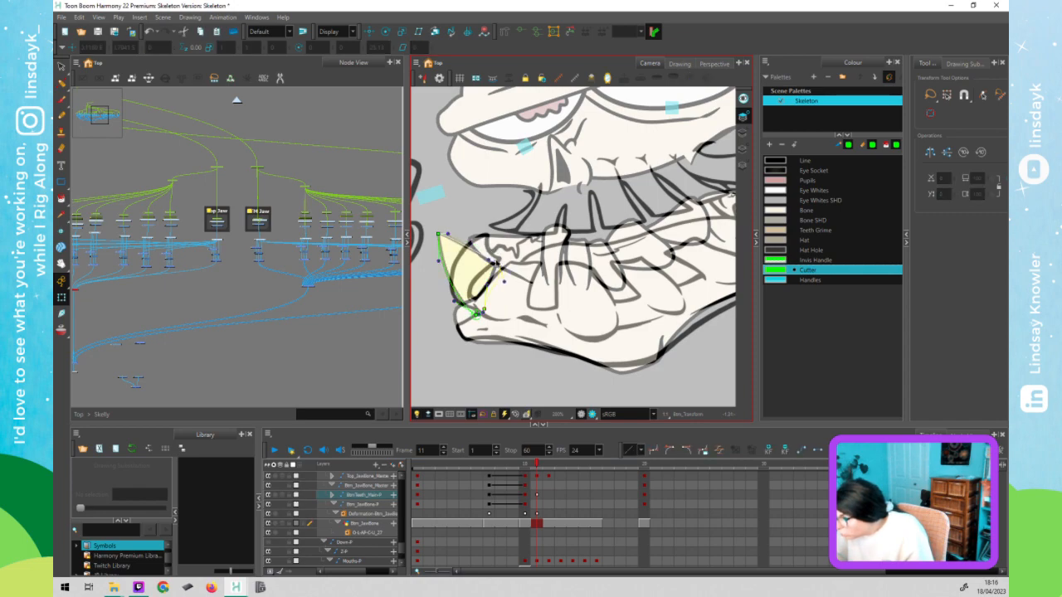
pyautogui.moveTo(461, 236); pyautogui.dragTo(444, 263)
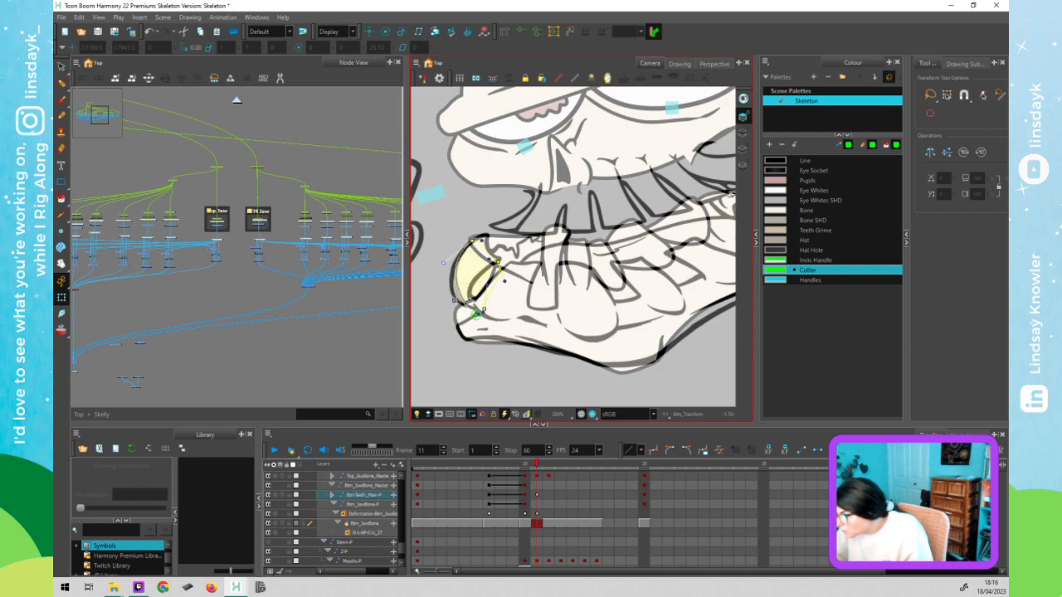
pyautogui.moveTo(456, 311); pyautogui.dragTo(467, 282)
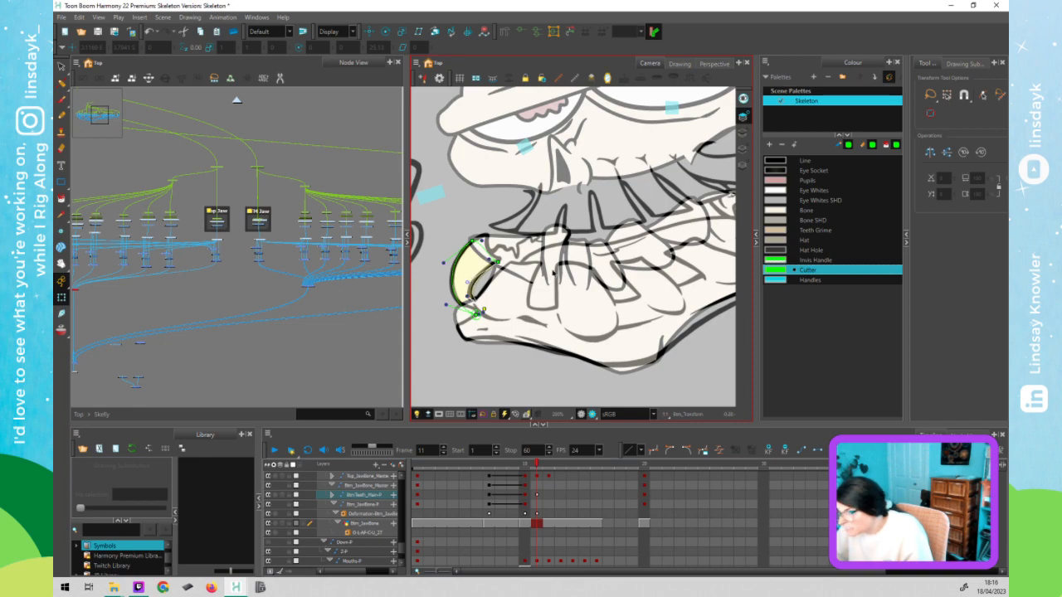
# - Move the second lower front tooth down onto the jaw and reshape its curve into the rounded sketched tooth
pyautogui.click(327, 210)
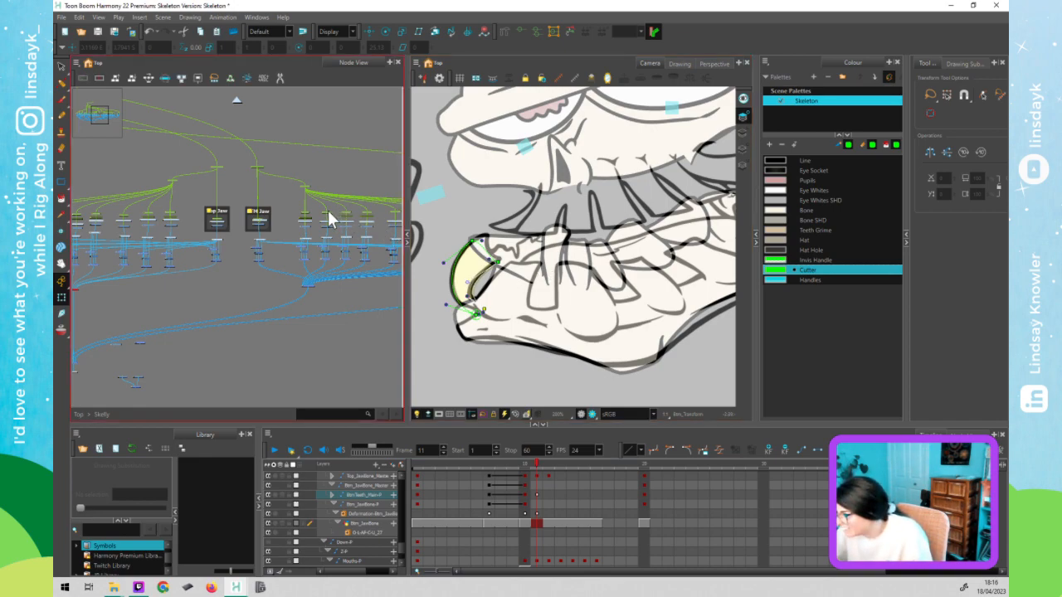
pyautogui.click(531, 262)
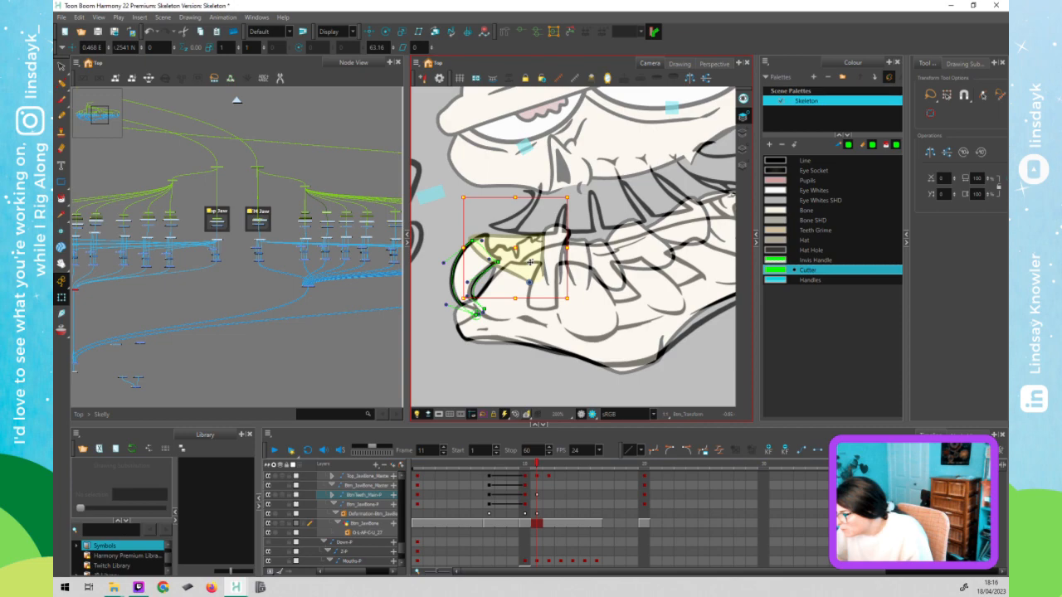
pyautogui.moveTo(531, 262)
pyautogui.mouseDown()
pyautogui.moveTo(498, 295)
pyautogui.moveTo(511, 266)
pyautogui.moveTo(541, 266)
pyautogui.mouseUp()
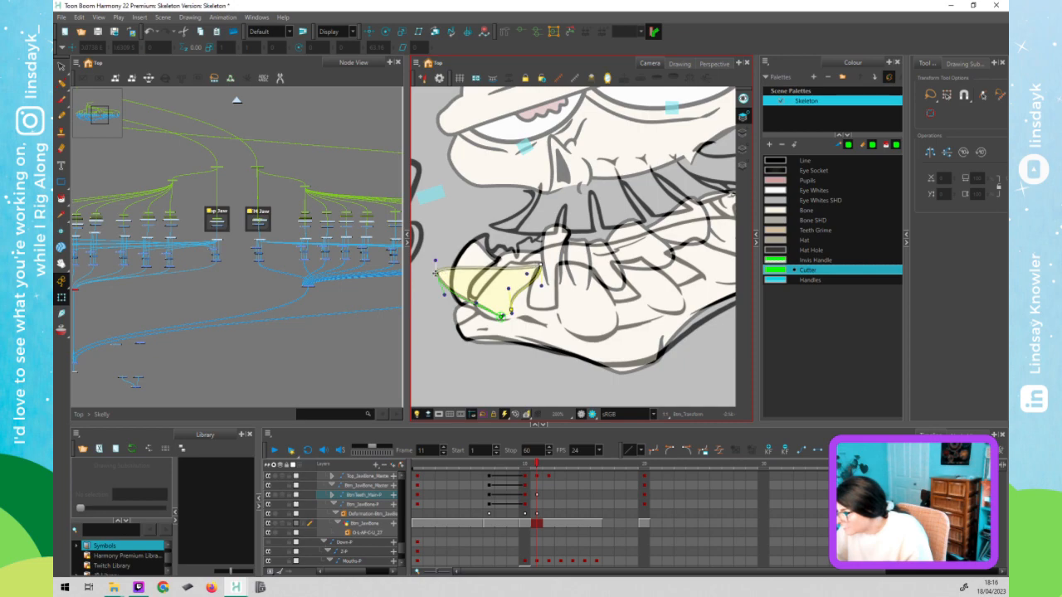
pyautogui.moveTo(436, 273); pyautogui.dragTo(466, 307)
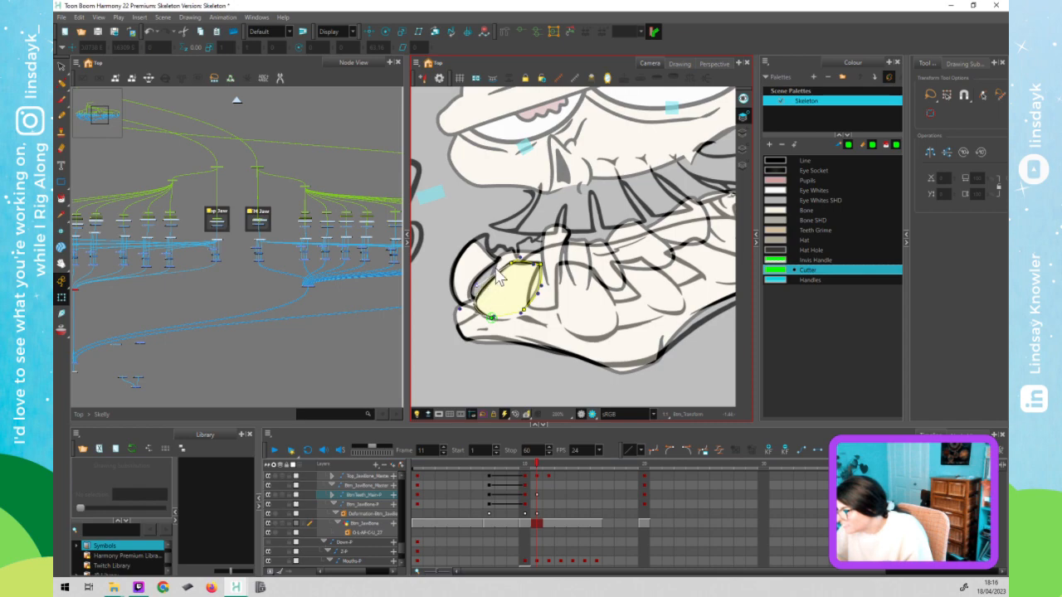
# - Lower the front upper point of the jawbone's deformation curve so the bone sits behind the second tooth
pyautogui.click(522, 261)
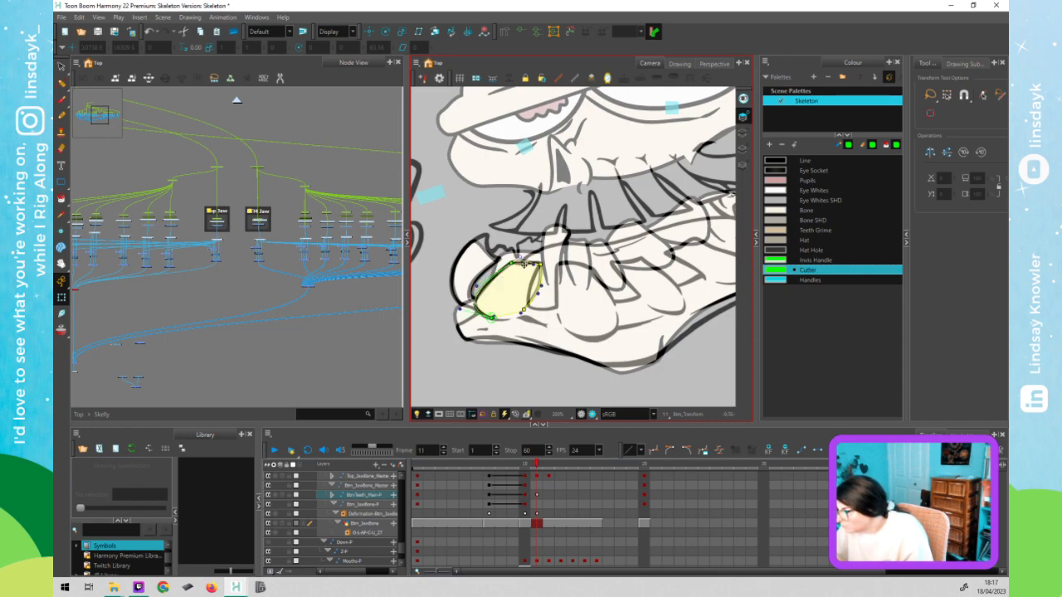
pyautogui.click(521, 262)
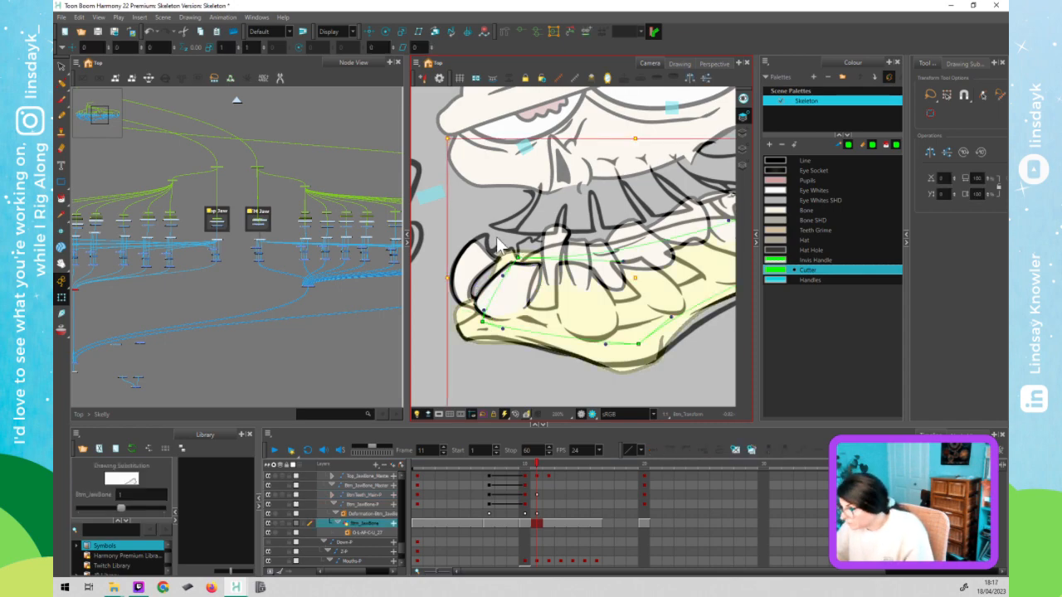
pyautogui.click(519, 259)
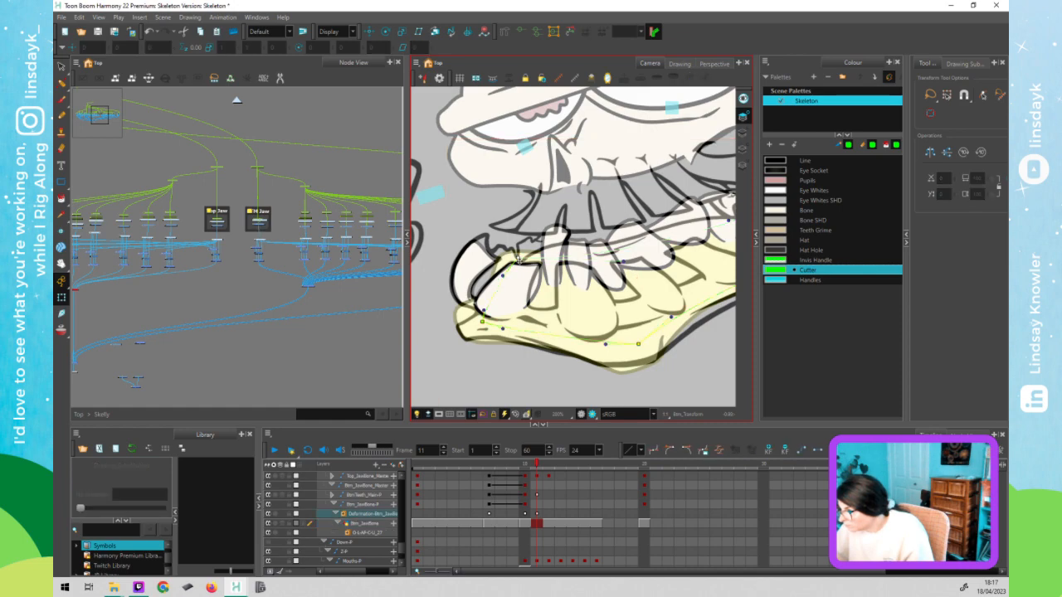
pyautogui.moveTo(520, 268); pyautogui.dragTo(523, 272)
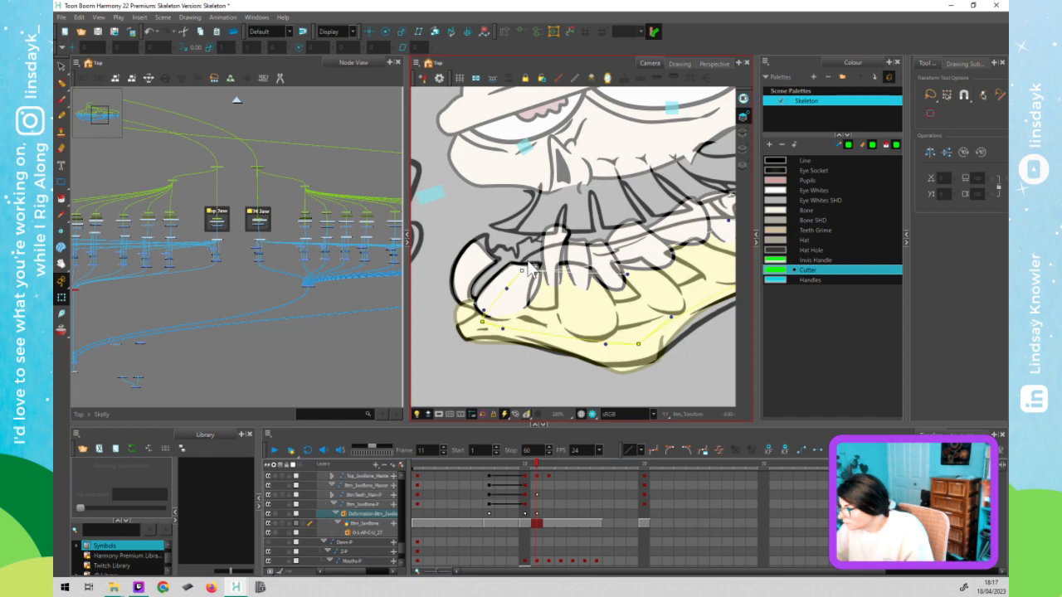
# - Move a narrow front lower tooth down and back onto its sketched place, checking its position against frame 10
pyautogui.click(556, 270)
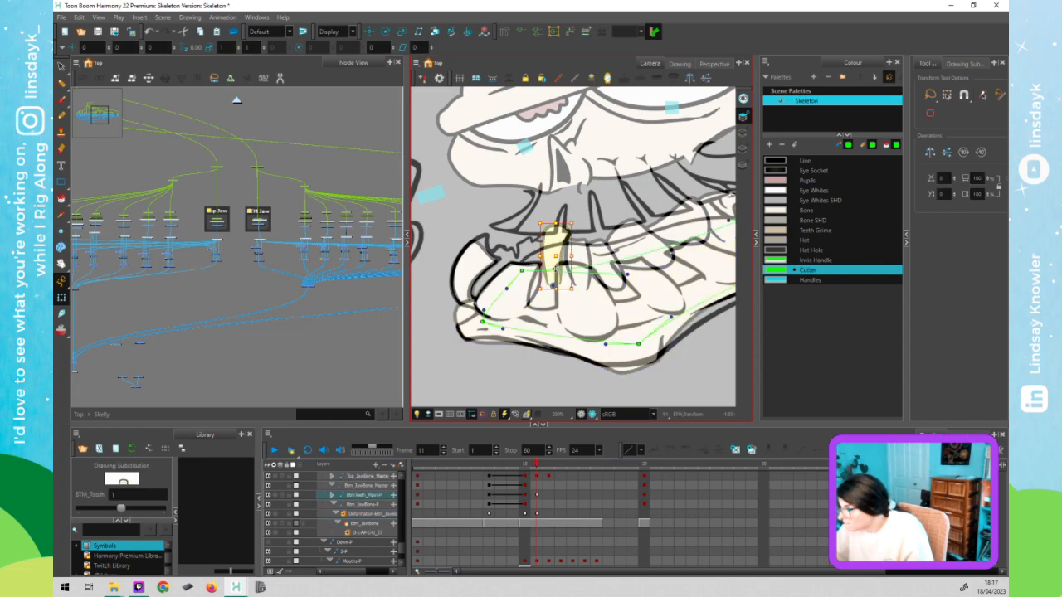
pyautogui.moveTo(559, 277); pyautogui.dragTo(596, 315)
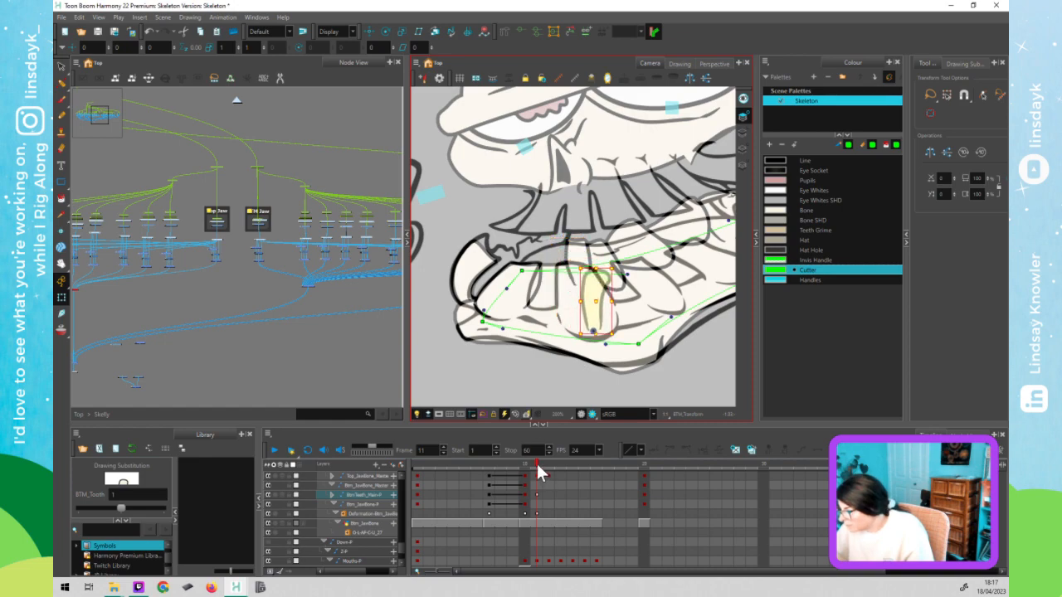
pyautogui.moveTo(537, 465); pyautogui.dragTo(525, 468)
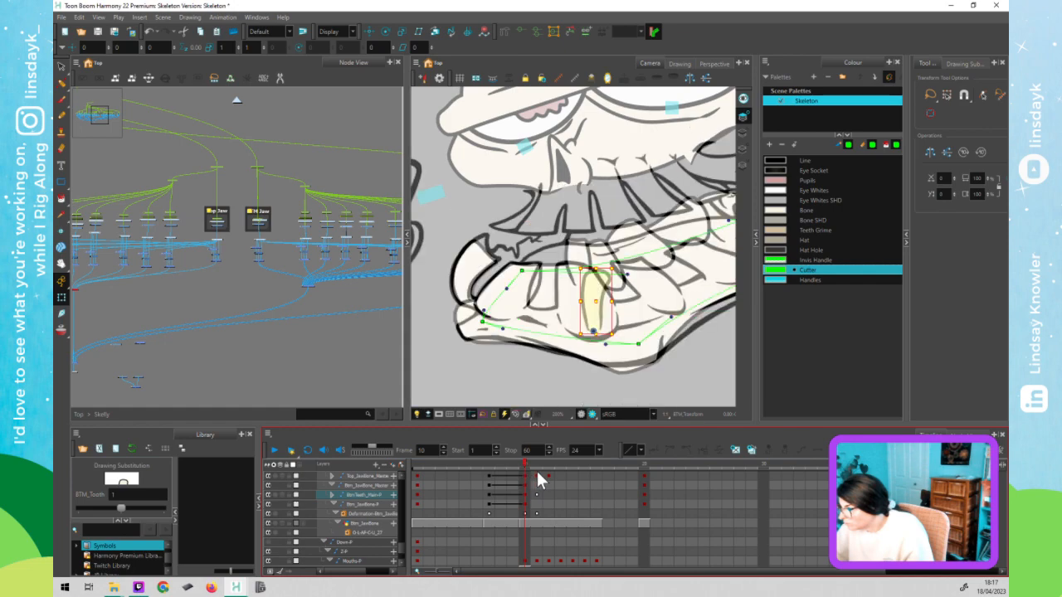
pyautogui.click(538, 480)
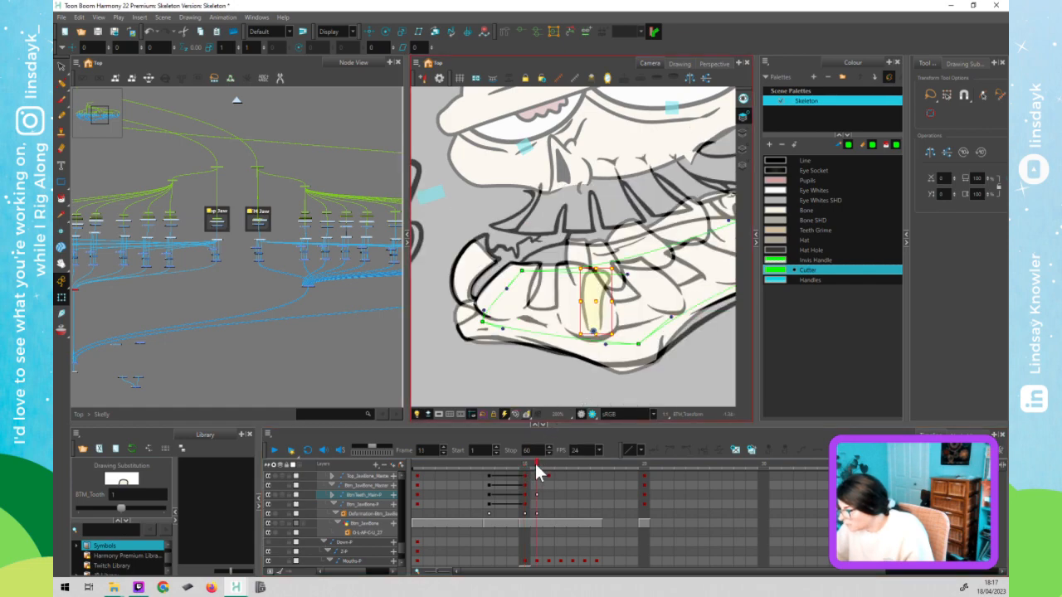
pyautogui.click(526, 465)
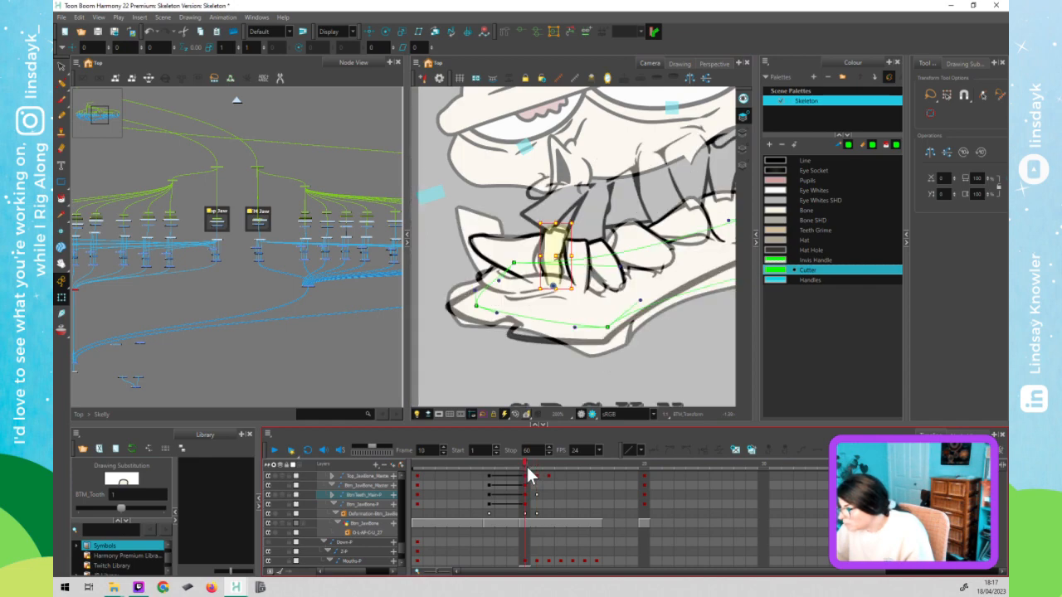
pyautogui.click(535, 473)
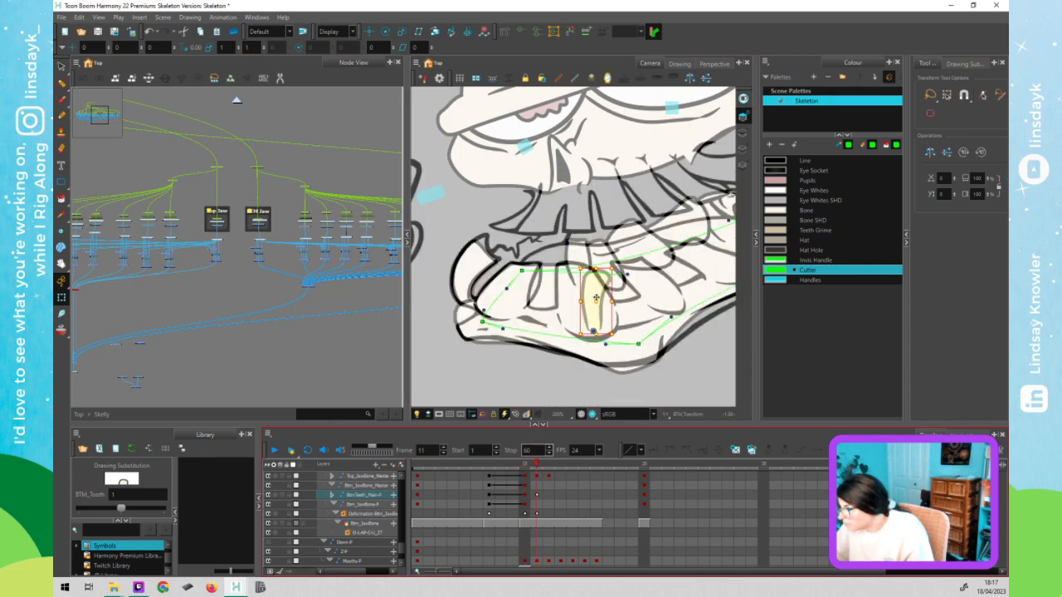
# - Place the middle lower teeth along the jaw to match the sketched teeth on frame 11
pyautogui.moveTo(595, 300)
pyautogui.mouseDown()
pyautogui.moveTo(568, 299)
pyautogui.moveTo(597, 294)
pyautogui.moveTo(601, 260)
pyautogui.moveTo(641, 283)
pyautogui.mouseUp()
pyautogui.press('b')
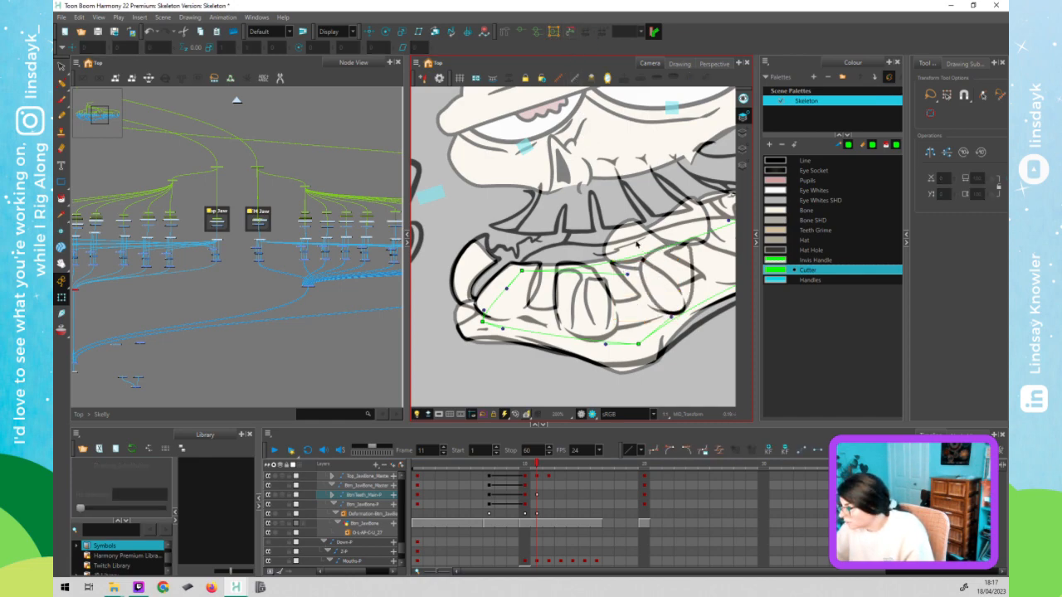
pyautogui.moveTo(637, 243)
pyautogui.mouseDown()
pyautogui.moveTo(724, 259)
pyautogui.moveTo(605, 222)
pyautogui.moveTo(568, 223)
pyautogui.moveTo(656, 243)
pyautogui.mouseUp()
# - Move and rotate the rear lower teeth to match the sketch at the back end of the jaw
pyautogui.press('space')
pyautogui.click(566, 223)
pyautogui.click(593, 212)
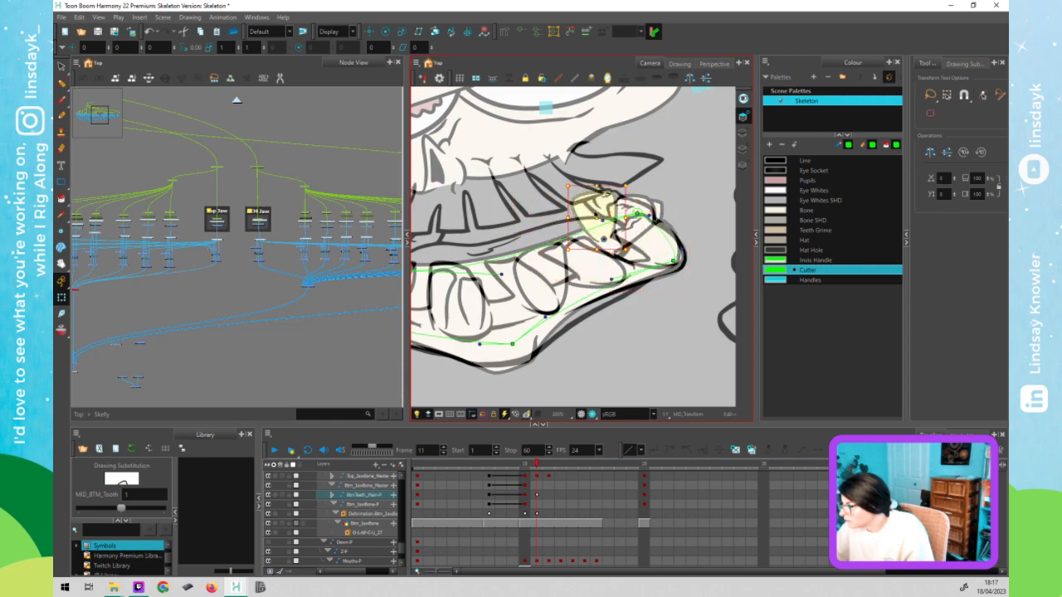
pyautogui.moveTo(593, 213)
pyautogui.mouseDown()
pyautogui.moveTo(649, 224)
pyautogui.moveTo(687, 202)
pyautogui.moveTo(639, 183)
pyautogui.mouseUp()
pyautogui.moveTo(641, 229)
pyautogui.mouseDown()
pyautogui.moveTo(656, 239)
pyautogui.moveTo(669, 197)
pyautogui.moveTo(651, 161)
pyautogui.moveTo(595, 161)
pyautogui.mouseUp()
pyautogui.moveTo(613, 207); pyautogui.dragTo(631, 225)
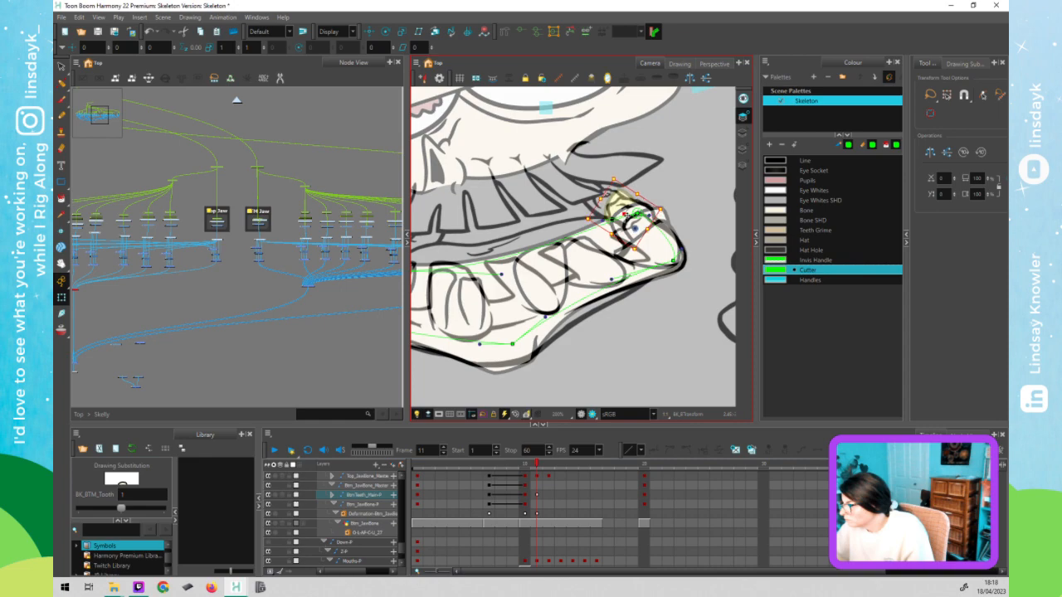
# - Reshape the two small rearmost lower teeth with their deformation controls to follow the sketch at the back of the jaw
pyautogui.press('F11')
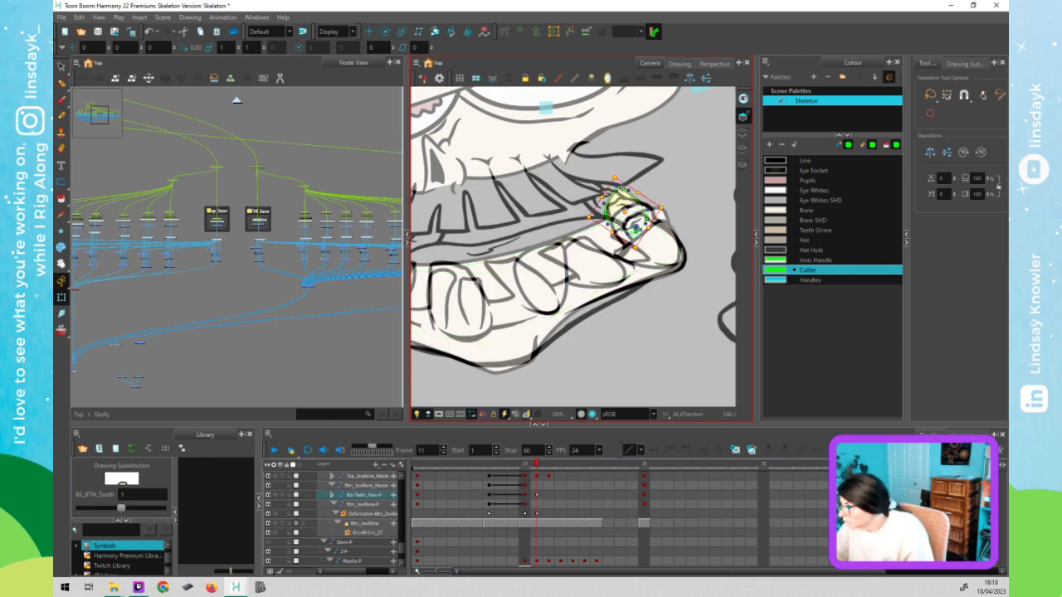
pyautogui.press('Escape')
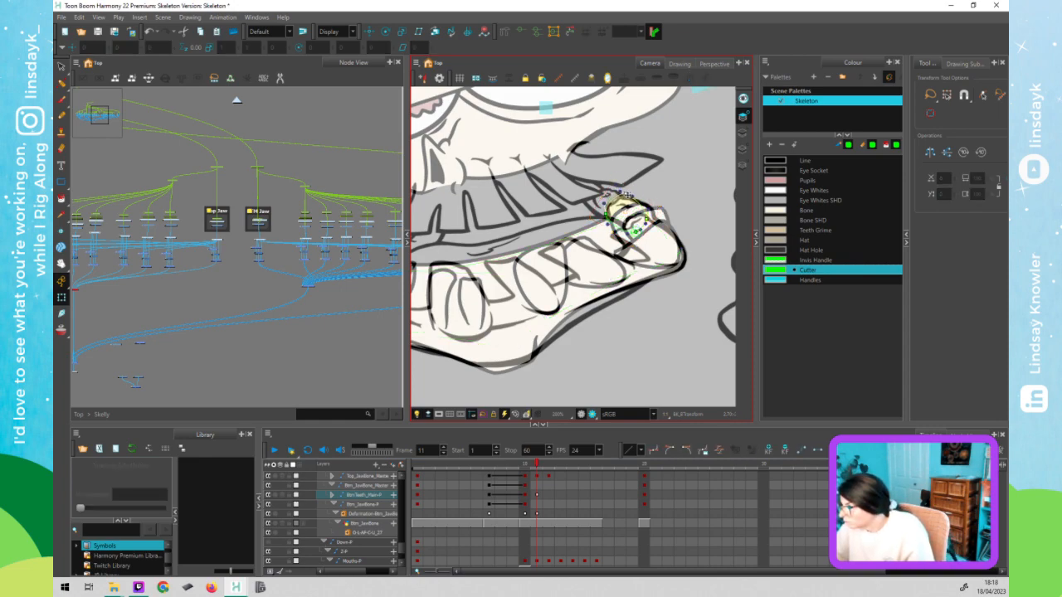
pyautogui.click(655, 219)
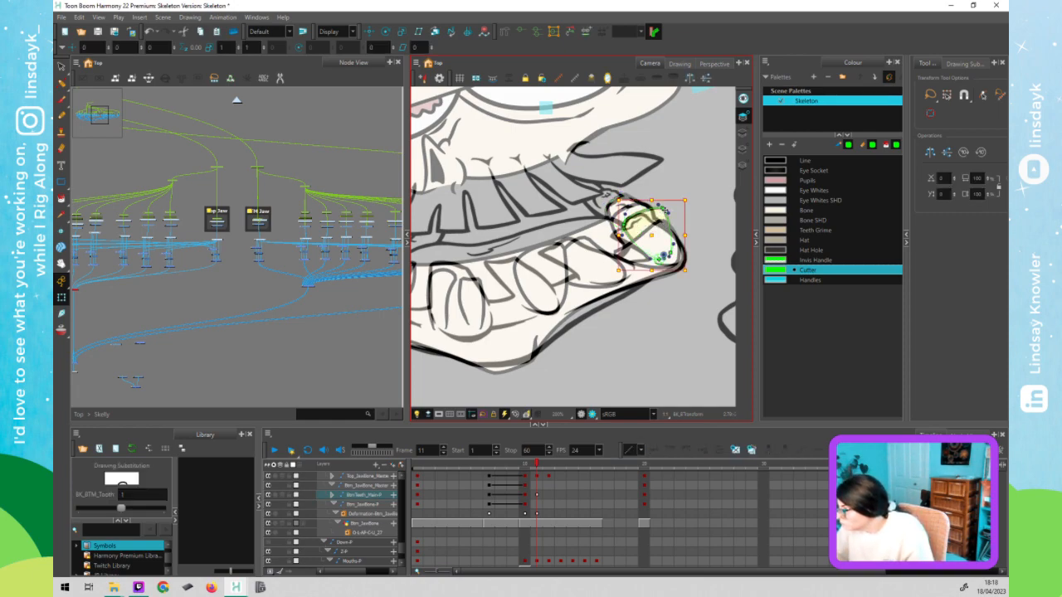
pyautogui.press('Escape')
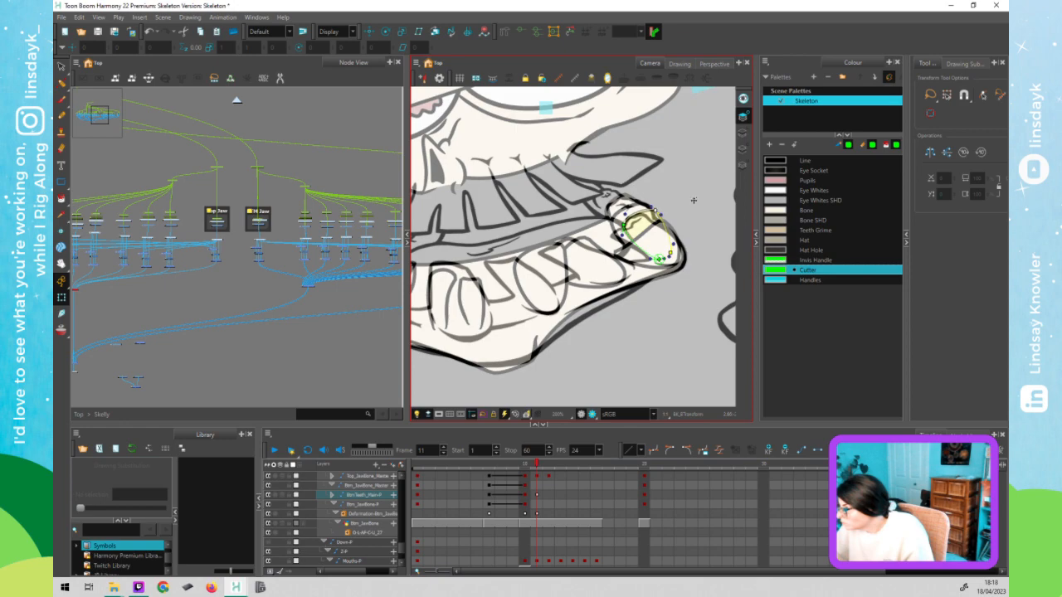
# - Show the deformation controls of the larger rear lower tooth and pull its outline onto the sketched tooth at the jaw's end
pyautogui.click(661, 242)
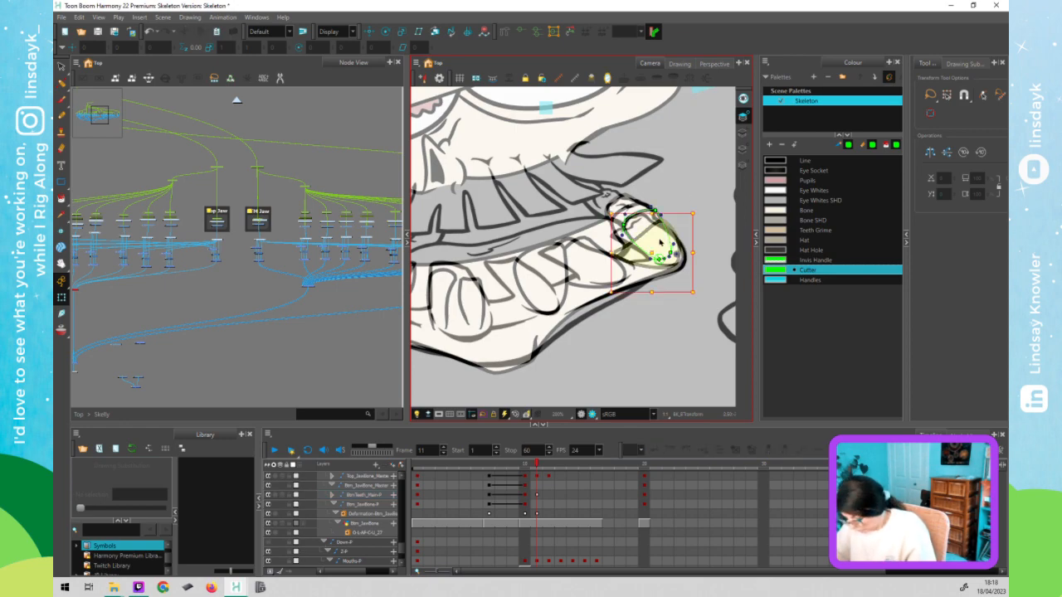
pyautogui.press('F11')
pyautogui.click(660, 223)
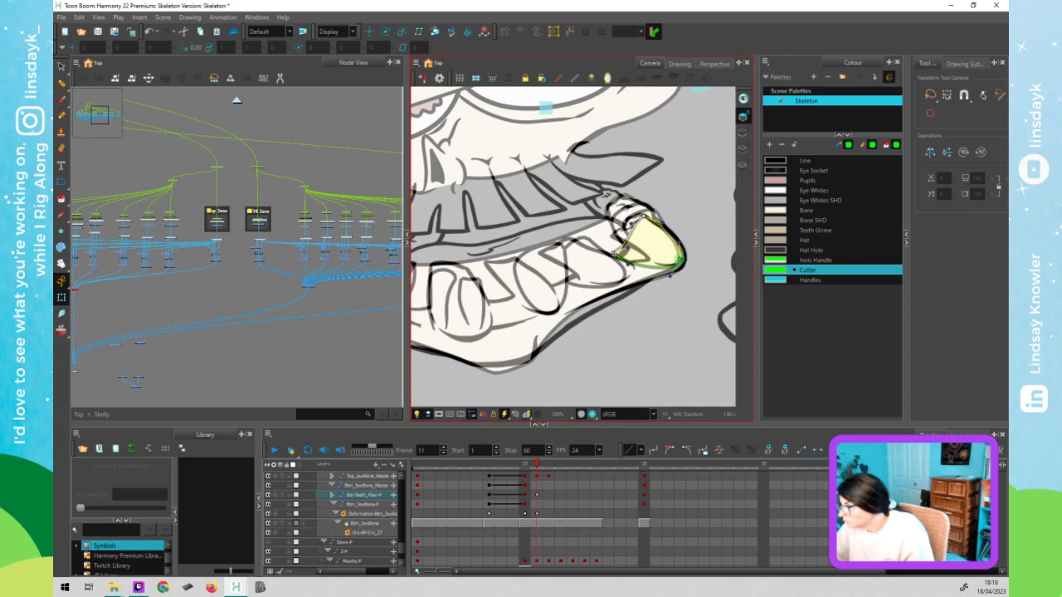
pyautogui.moveTo(618, 247); pyautogui.dragTo(615, 236)
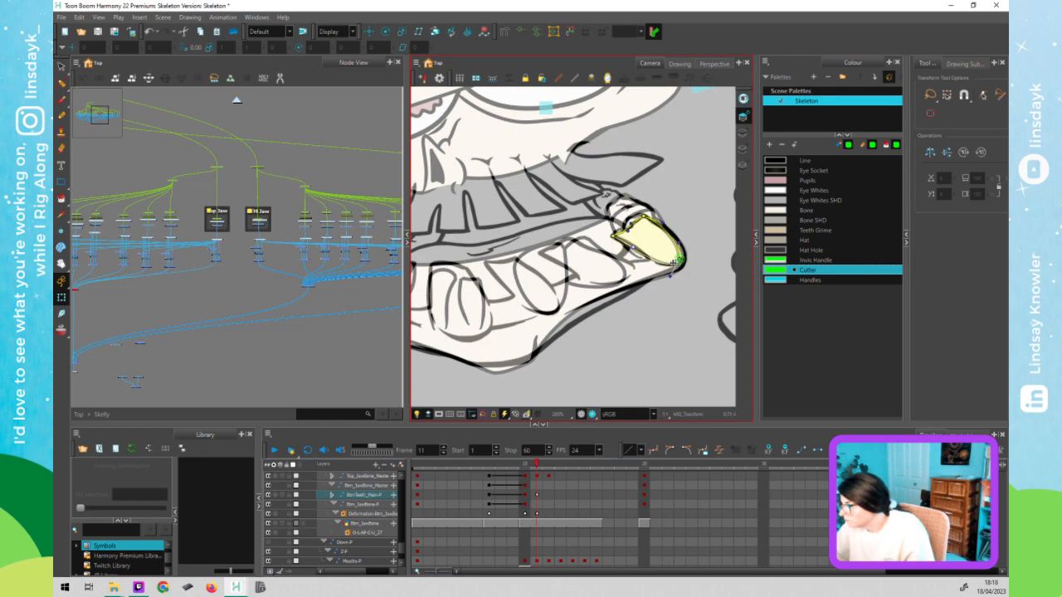
# - Reshape the rear middle lower tooth's deformation curve into the slanted outline of its sketched tooth
pyautogui.click(613, 272)
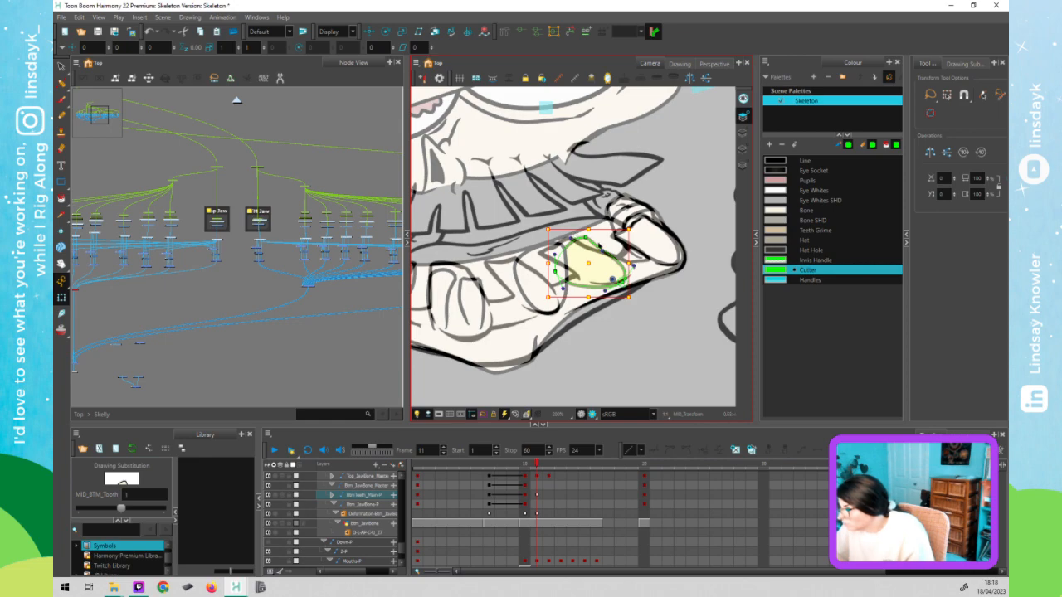
pyautogui.moveTo(585, 238); pyautogui.dragTo(573, 239)
pyautogui.moveTo(622, 282); pyautogui.dragTo(630, 275)
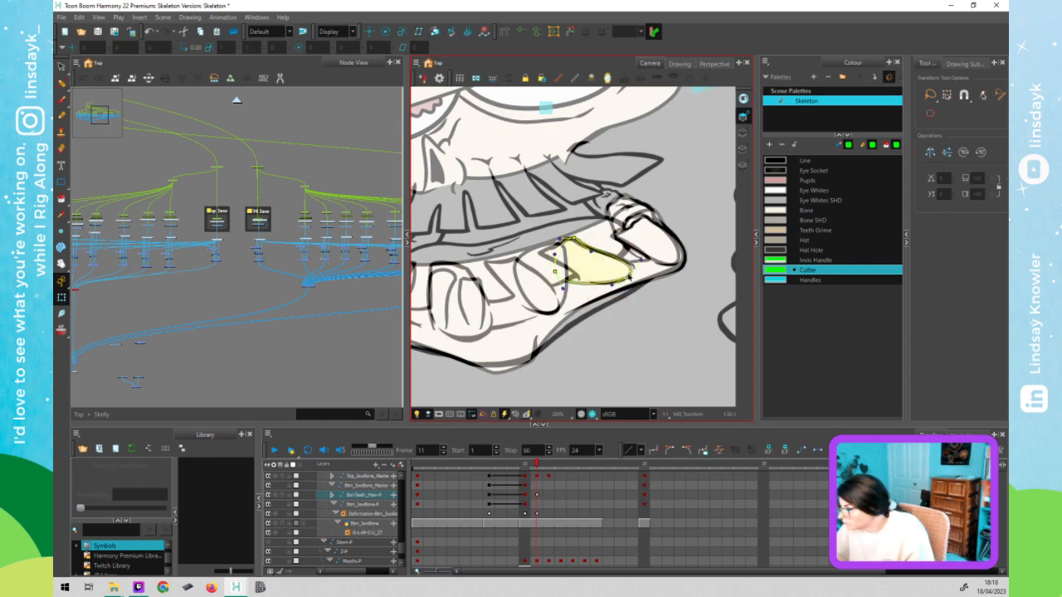
pyautogui.moveTo(556, 270); pyautogui.dragTo(571, 287)
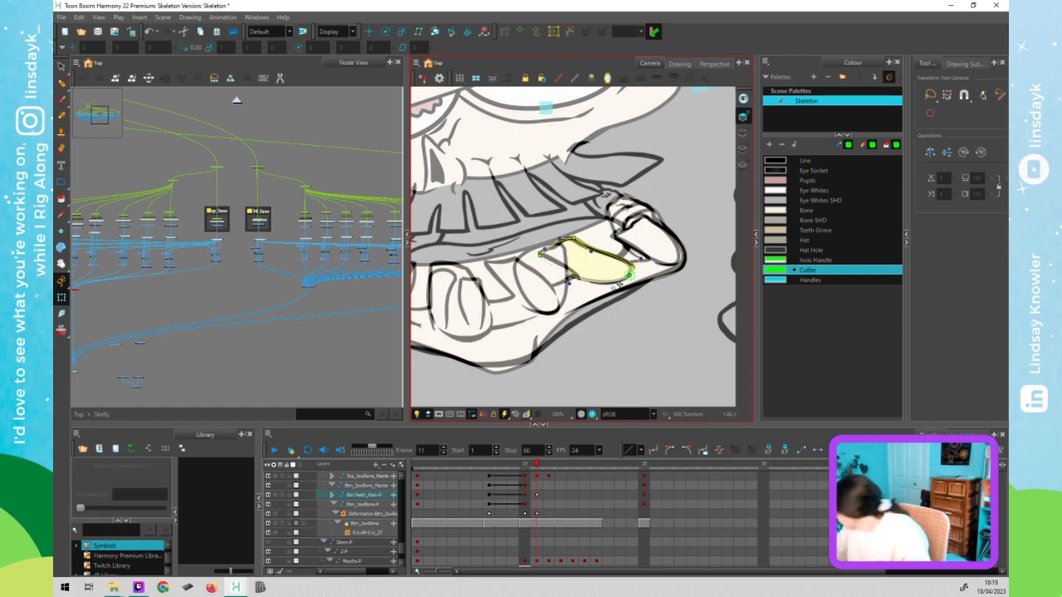
# - Deform the next middle lower tooth into the narrow, flat-topped slanted shape of the frame 11 sketch
pyautogui.click(540, 286)
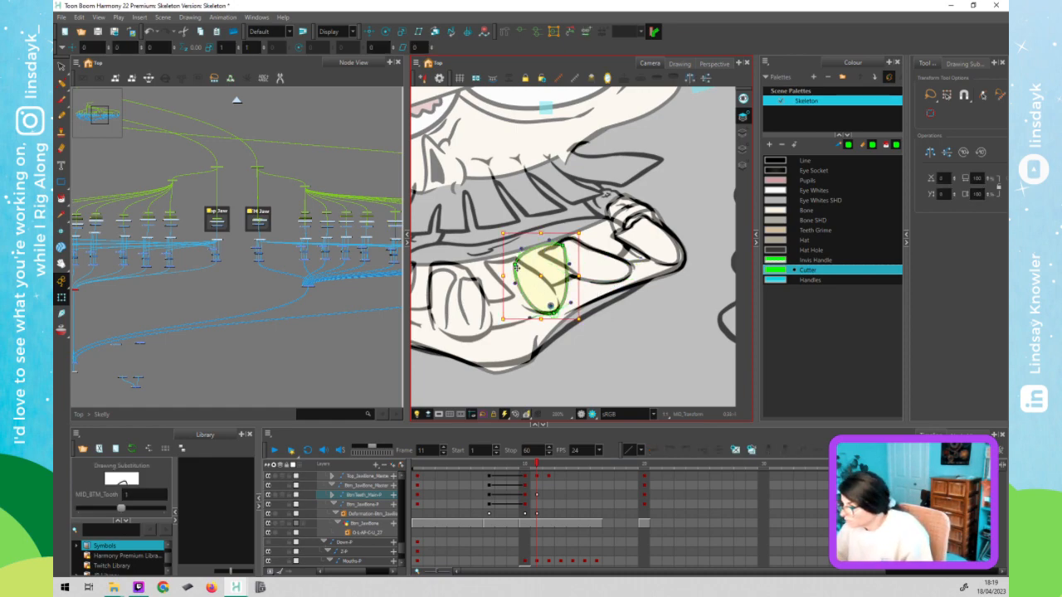
pyautogui.moveTo(515, 263); pyautogui.dragTo(484, 263)
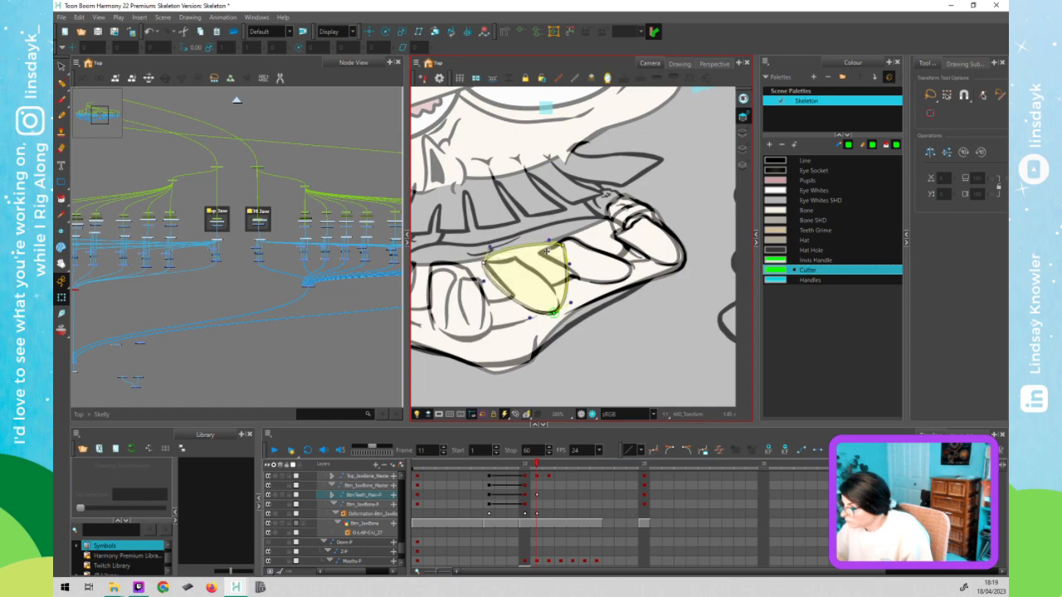
pyautogui.moveTo(546, 252)
pyautogui.mouseDown()
pyautogui.moveTo(522, 274)
pyautogui.moveTo(544, 269)
pyautogui.mouseUp()
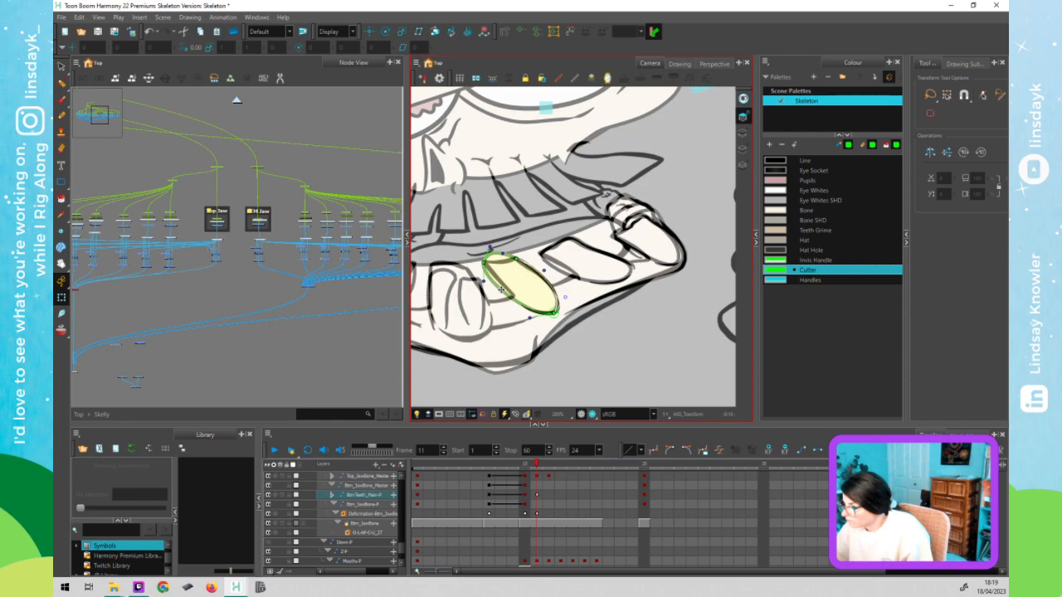
pyautogui.moveTo(501, 289); pyautogui.dragTo(513, 297)
pyautogui.hotkey('ctrl', 'z')
pyautogui.hotkey('ctrl', 'z')
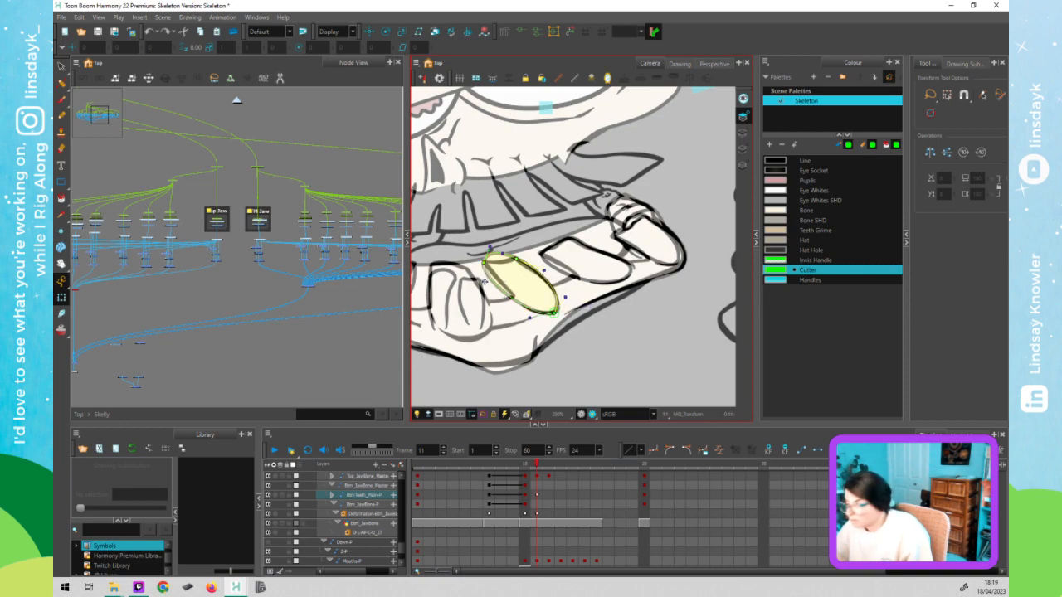
pyautogui.moveTo(497, 281); pyautogui.dragTo(510, 260)
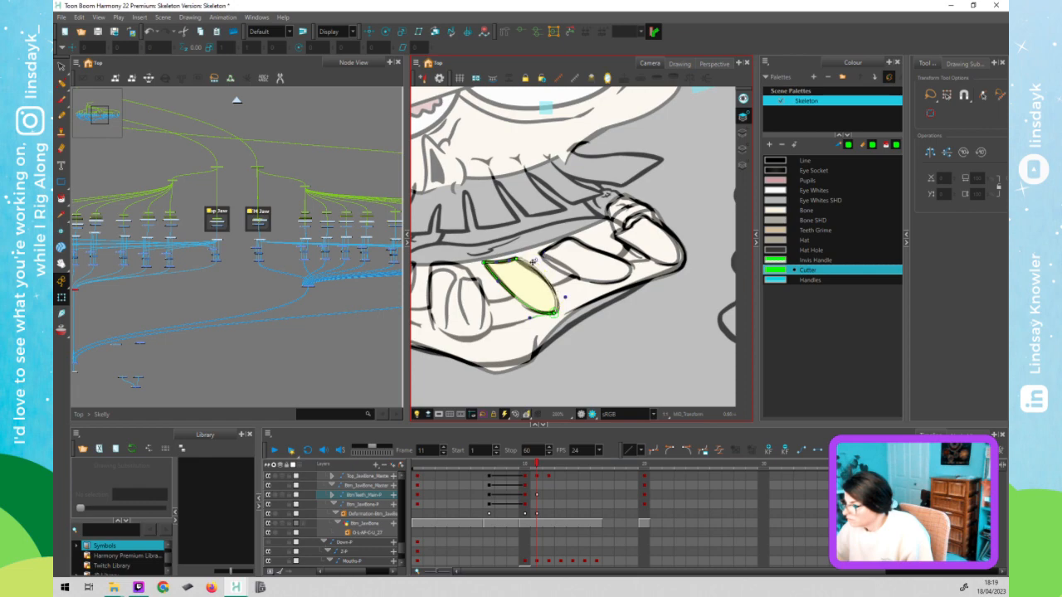
# - Reshape the wide front lower tooth, bending its rear side inward and adjusting its lower curve to match the sketch
pyautogui.click(567, 356)
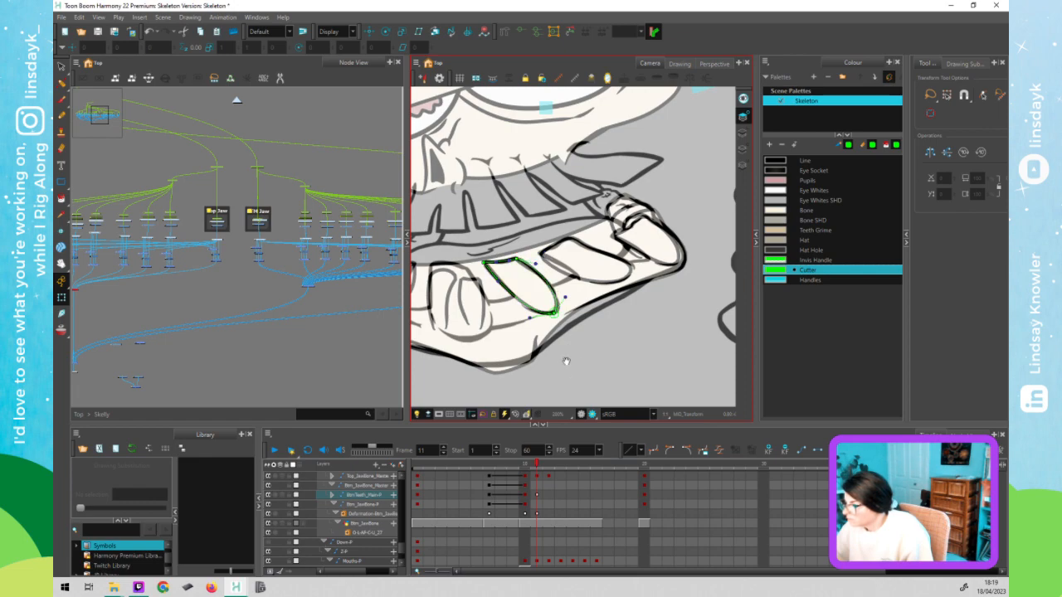
pyautogui.moveTo(567, 356); pyautogui.dragTo(667, 323)
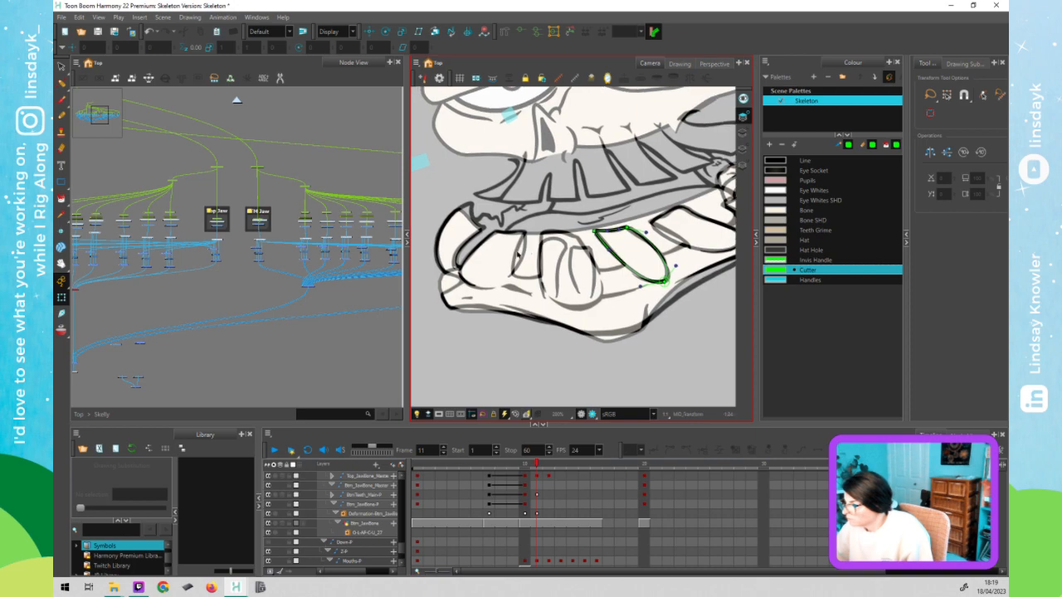
pyautogui.click(514, 255)
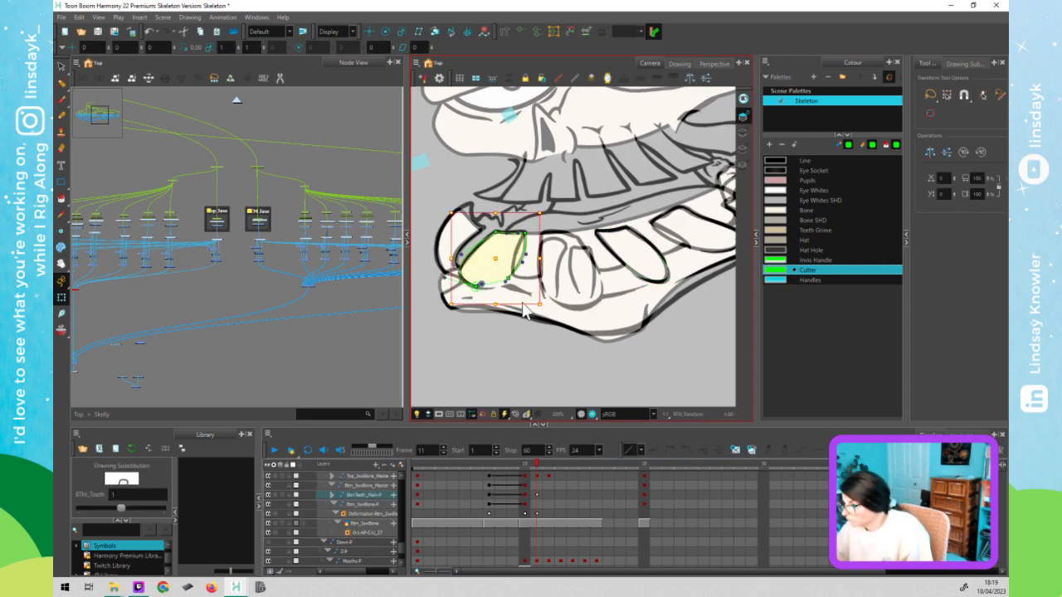
pyautogui.click(508, 280)
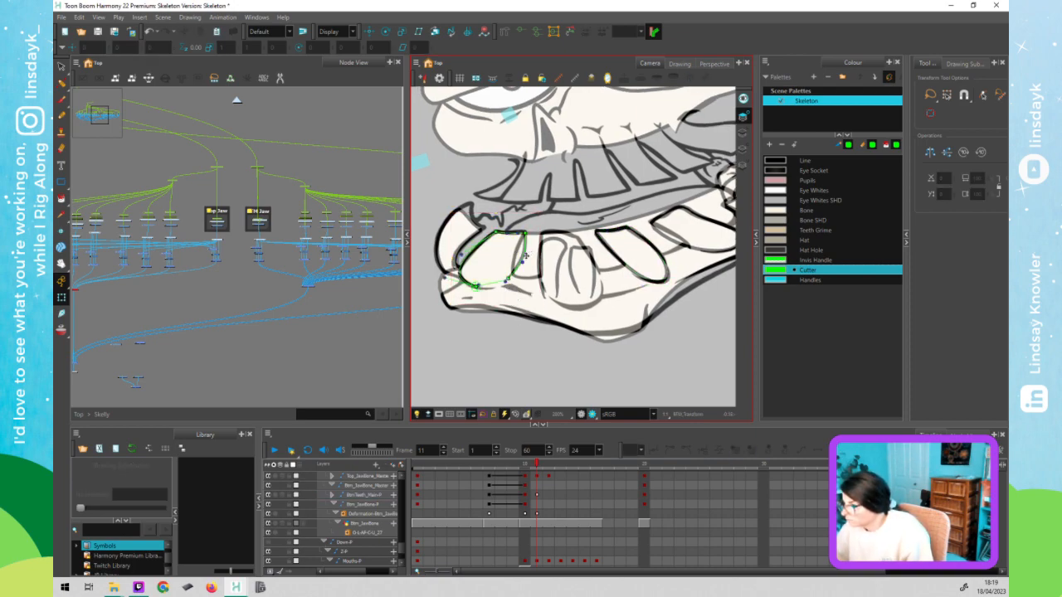
pyautogui.click(517, 257)
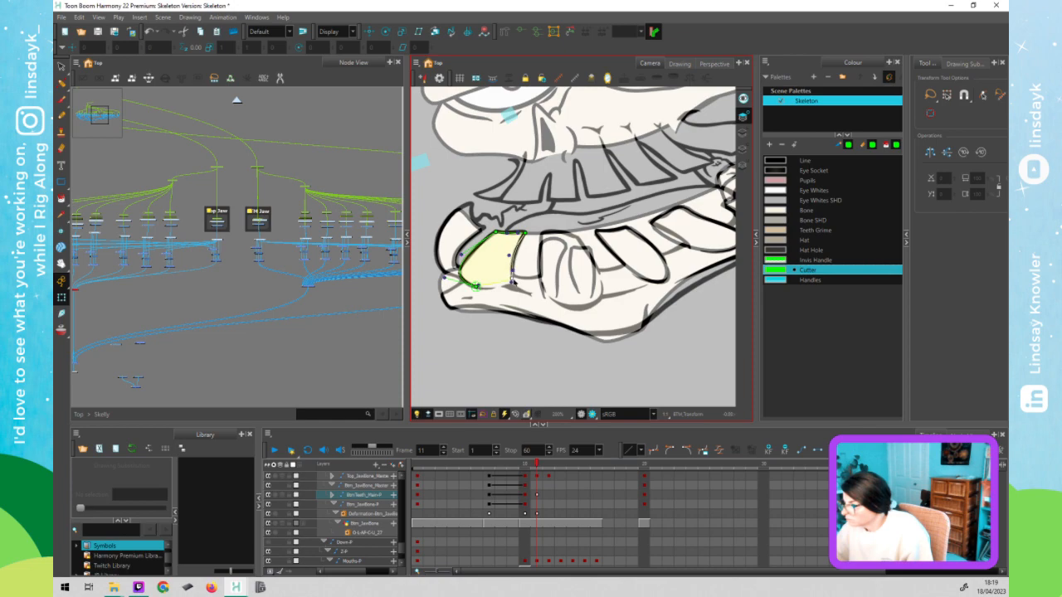
pyautogui.moveTo(476, 286); pyautogui.dragTo(478, 286)
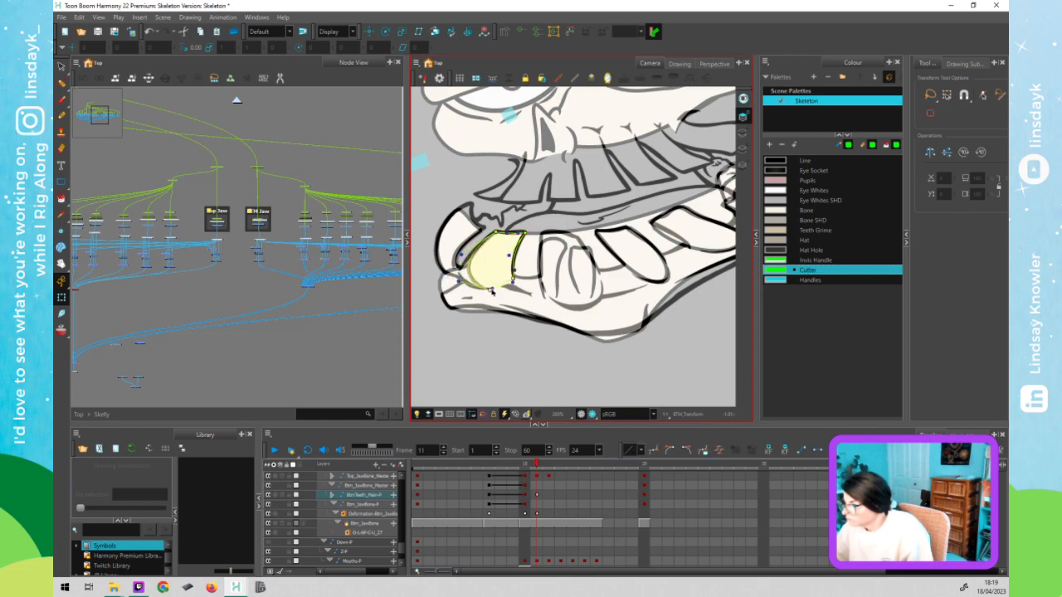
pyautogui.hotkey('ctrl', 'z')
pyautogui.moveTo(487, 287); pyautogui.dragTo(482, 287)
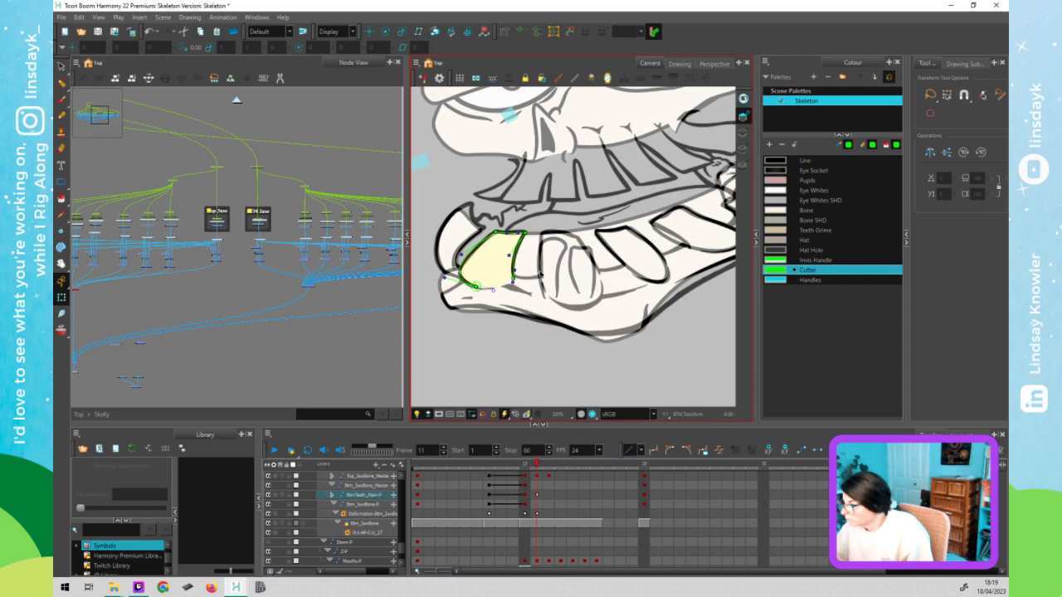
# - Try to reshape the narrow lower tooth behind the wide front tooth onto its sketched outline by moving its deformation points
pyautogui.click(549, 274)
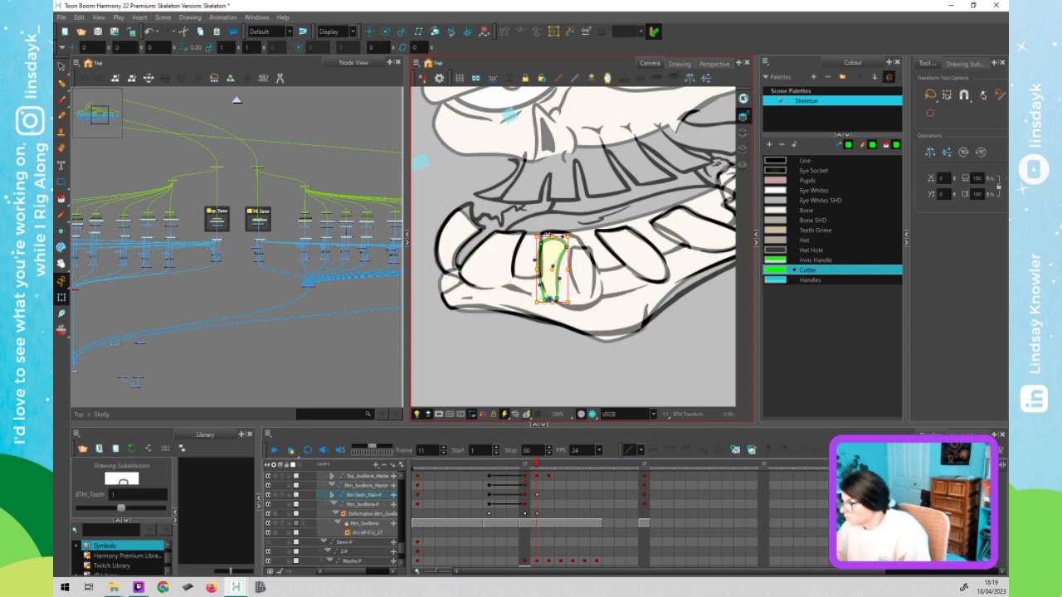
pyautogui.moveTo(542, 246); pyautogui.dragTo(546, 229)
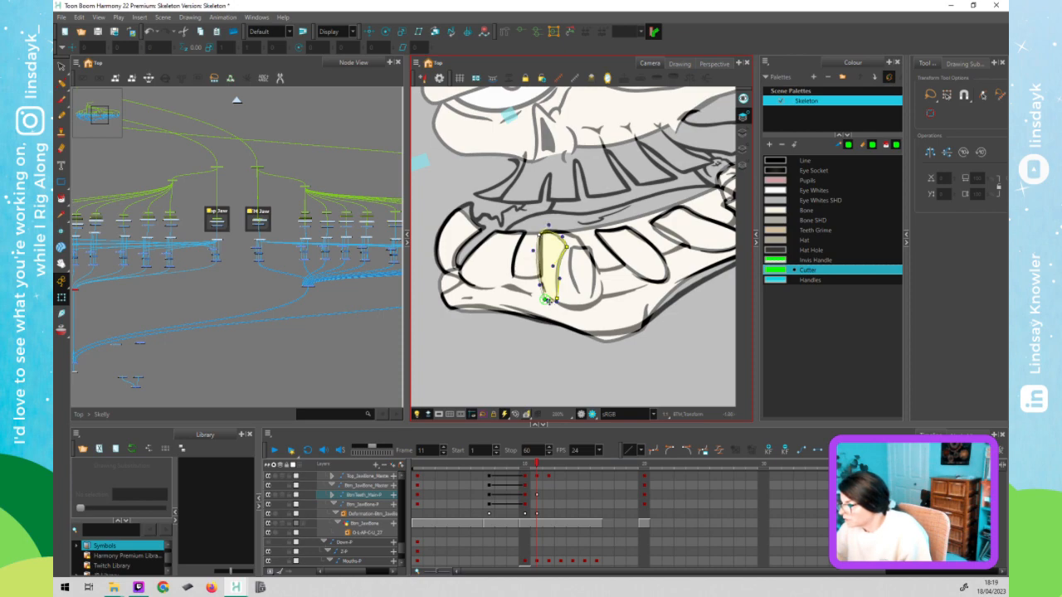
pyautogui.moveTo(557, 299); pyautogui.dragTo(569, 307)
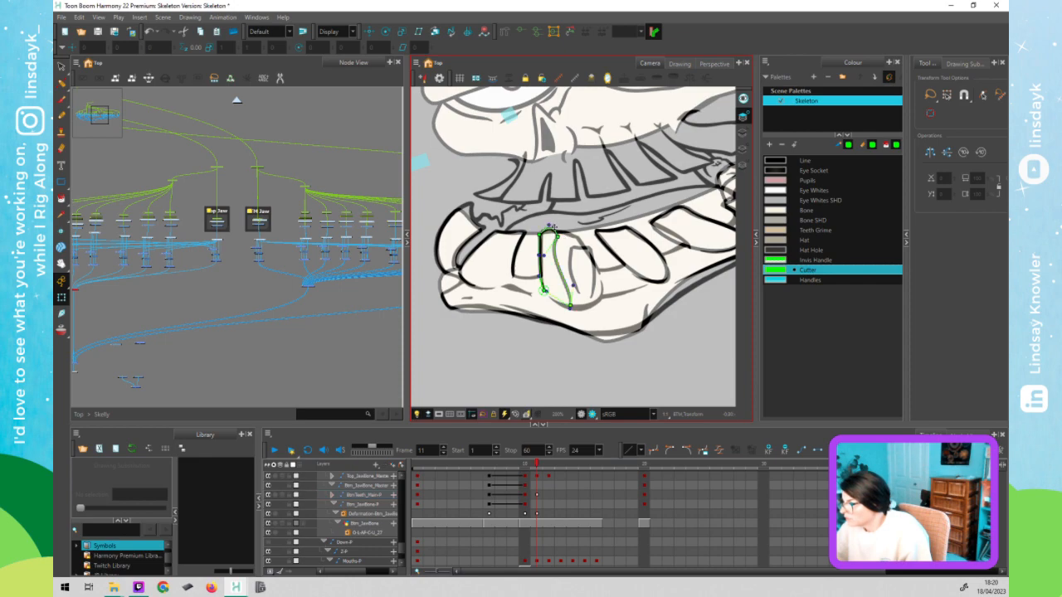
pyautogui.click(553, 227)
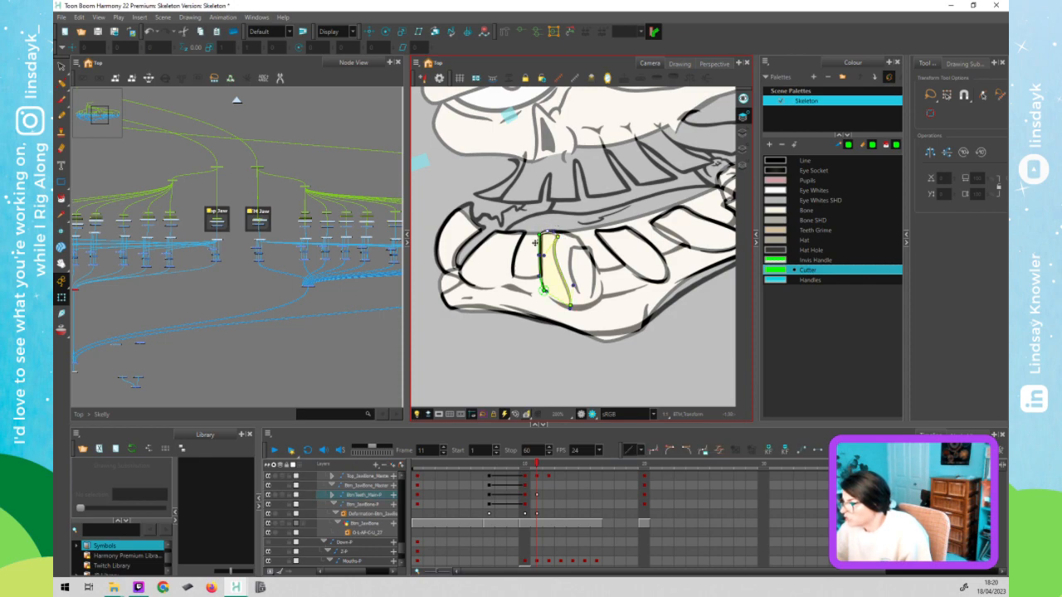
pyautogui.click(541, 291)
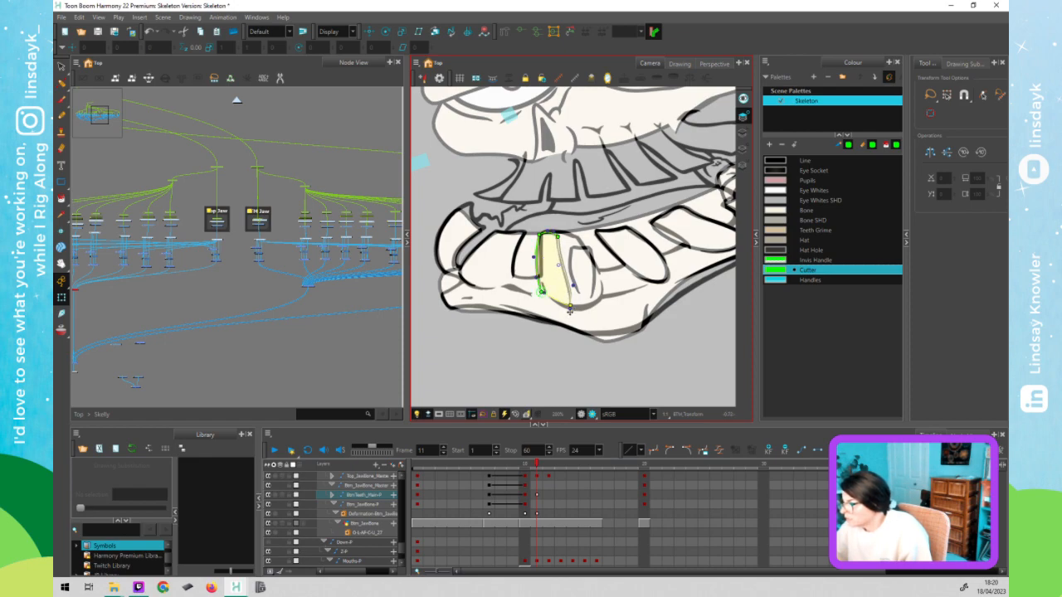
pyautogui.moveTo(565, 312); pyautogui.dragTo(572, 289)
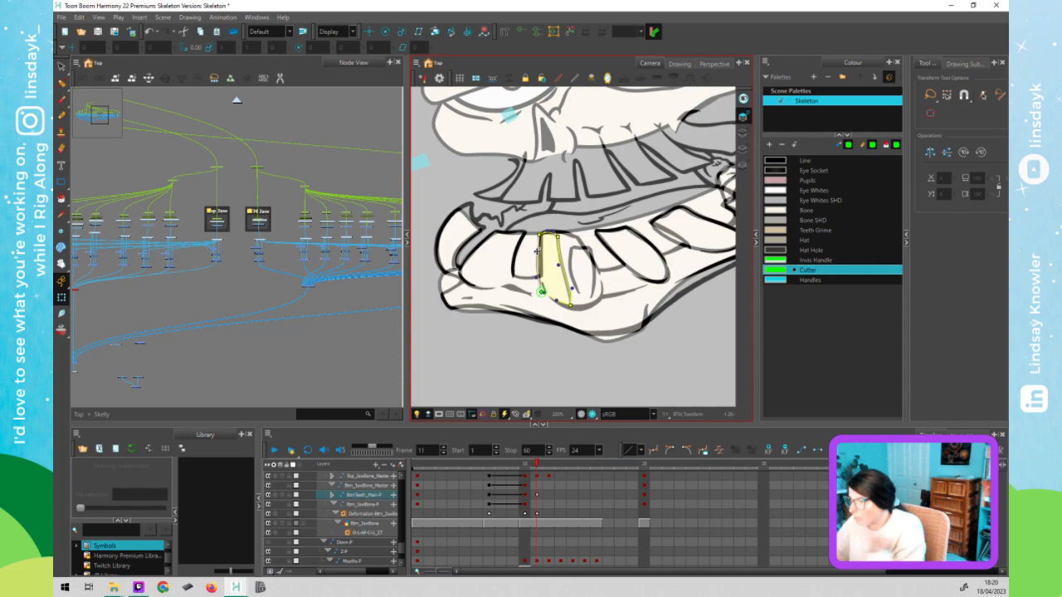
# - Reset the deformations of the narrow lower tooth and the overlapping tooth behind it to their resting shapes
pyautogui.click(574, 260)
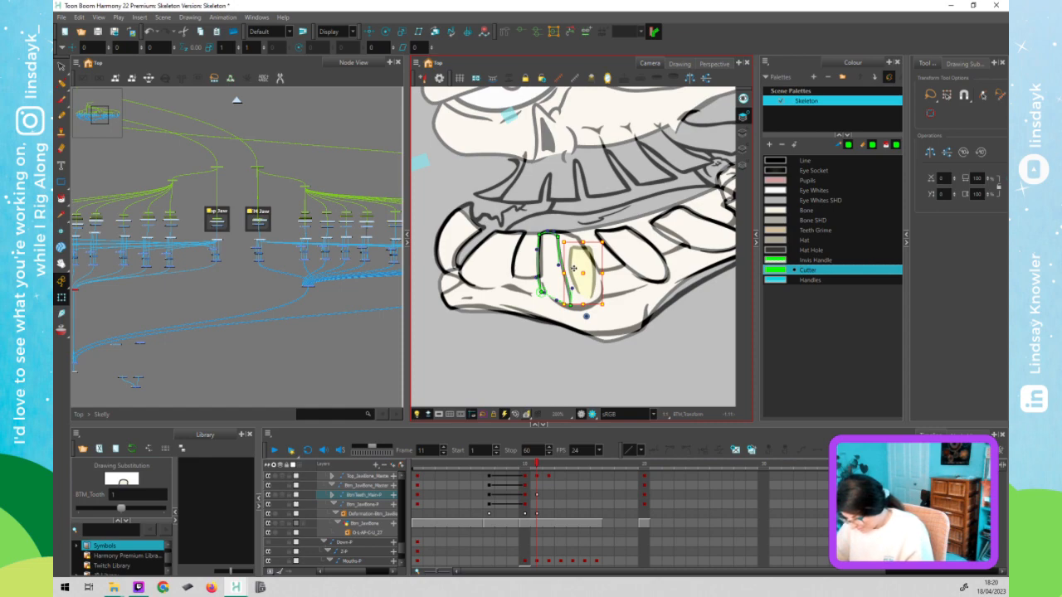
pyautogui.press('Delete')
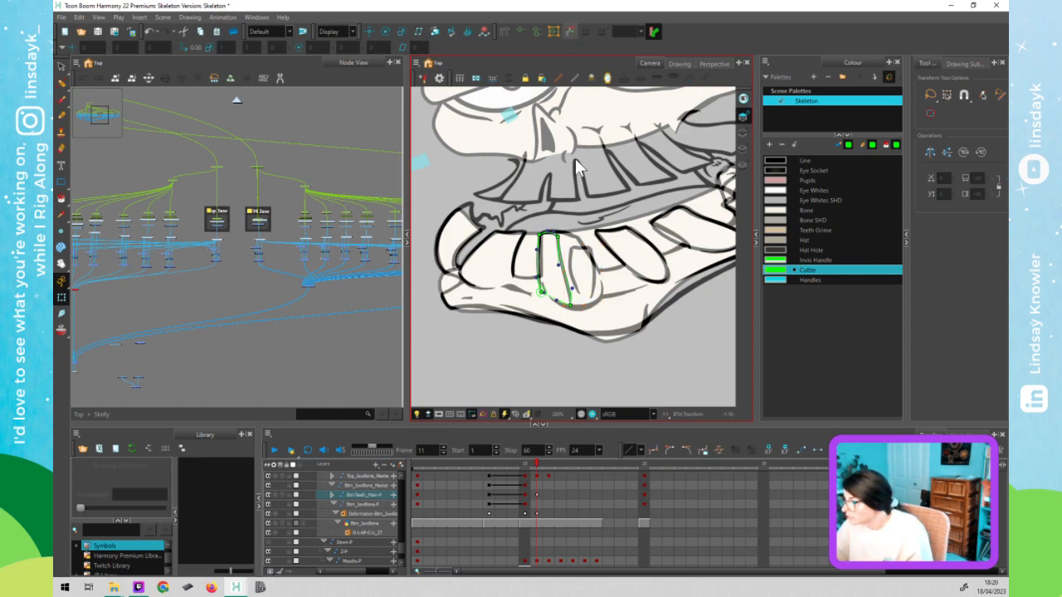
pyautogui.hotkey('ctrl', 'z')
pyautogui.click(581, 275)
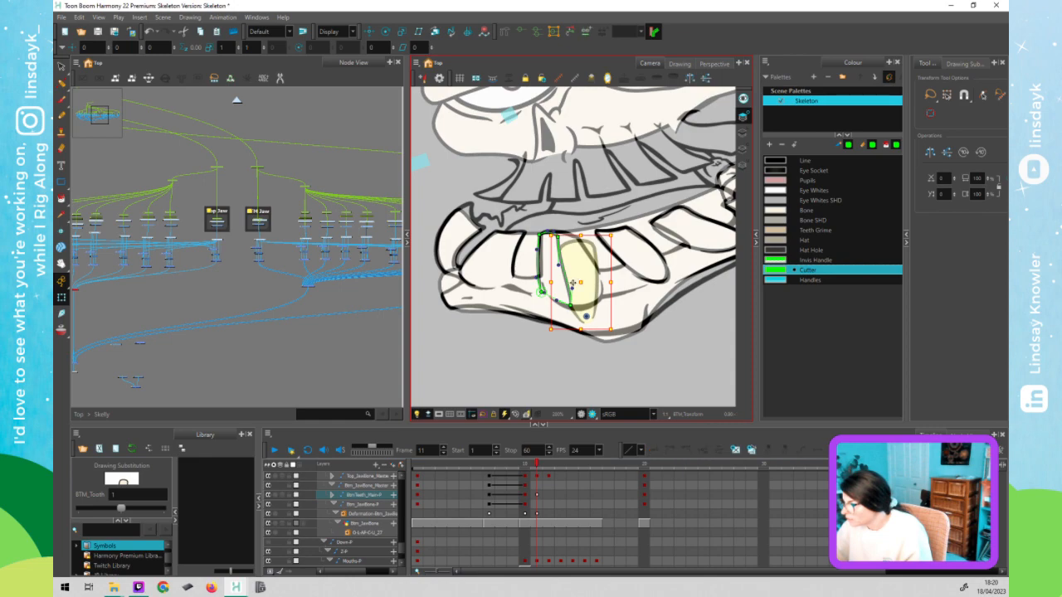
pyautogui.click(559, 284)
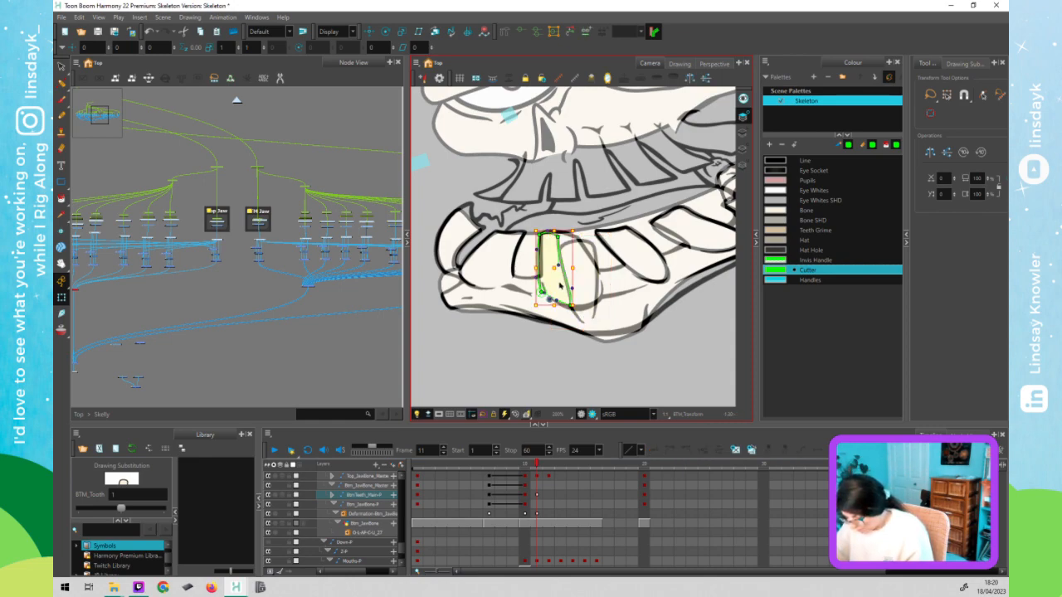
pyautogui.press('b')
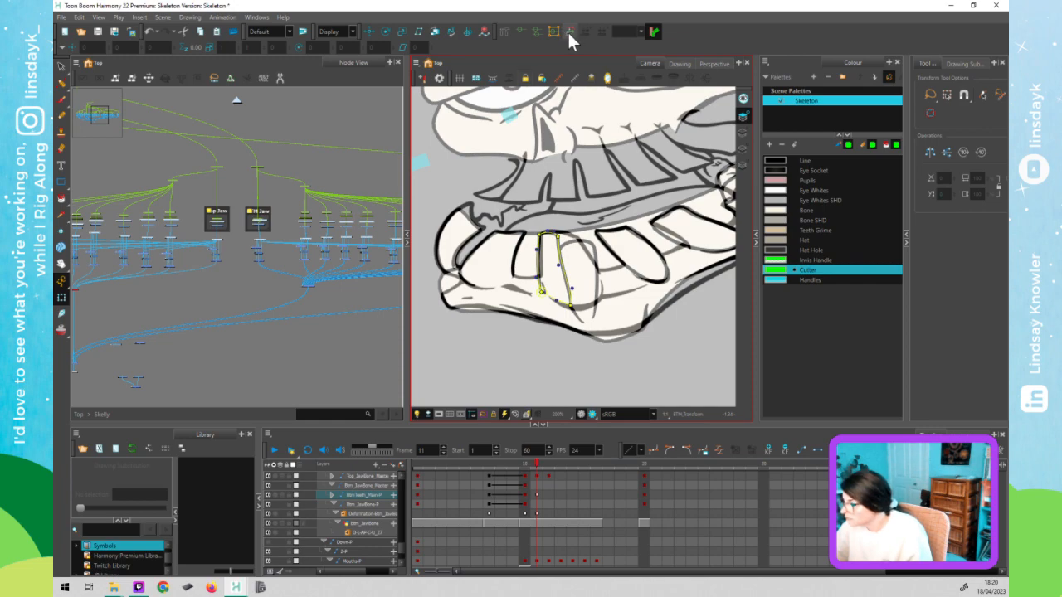
pyautogui.click(568, 30)
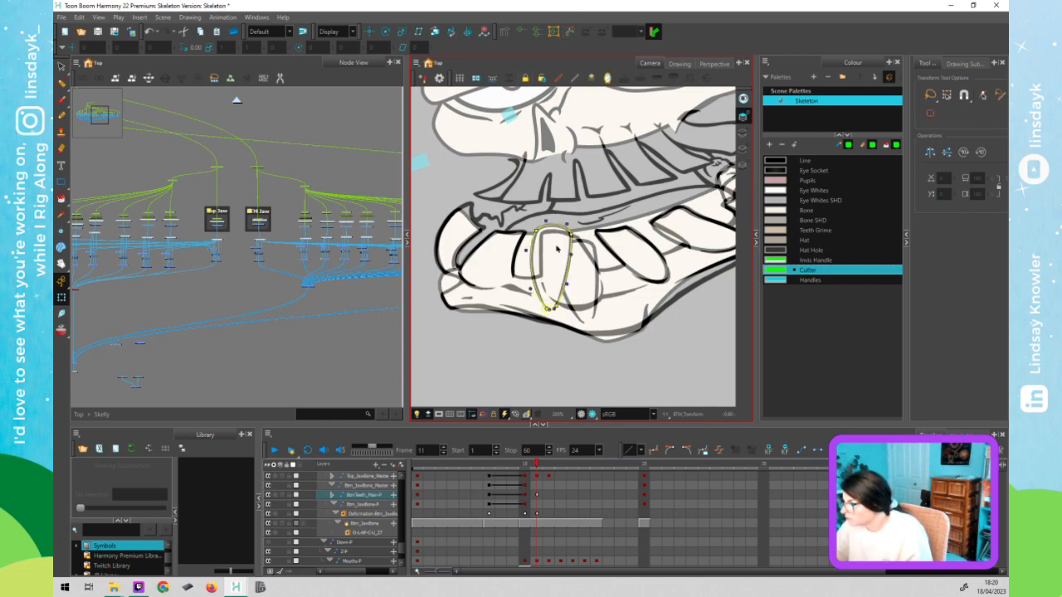
pyautogui.click(587, 279)
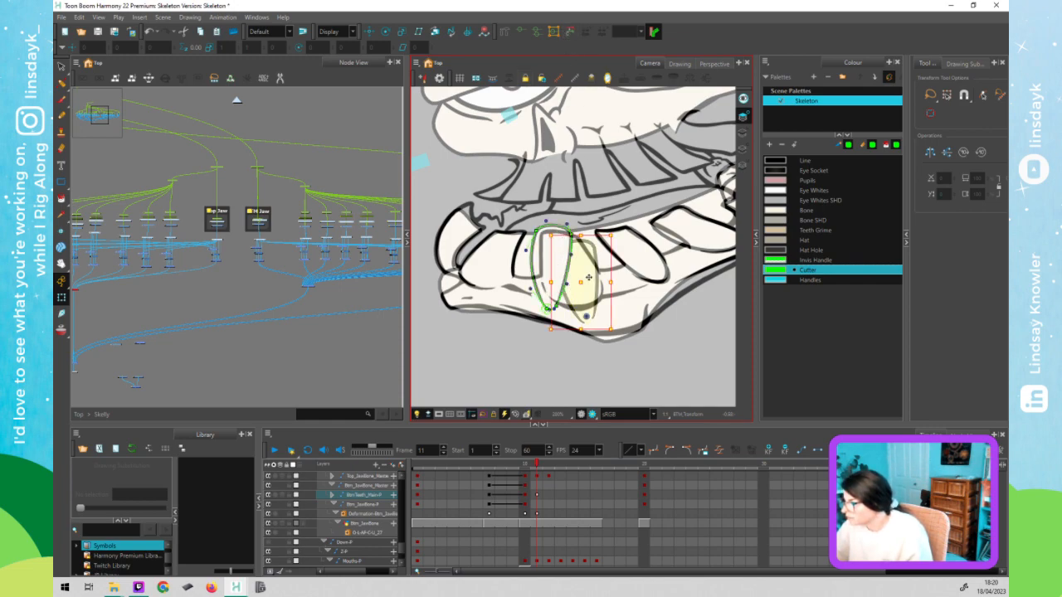
# - Move and tilt the rear overlapping lower tooth onto its slanted sketched outline, and lower its upper rear deformation point slightly
pyautogui.moveTo(588, 278); pyautogui.dragTo(588, 264)
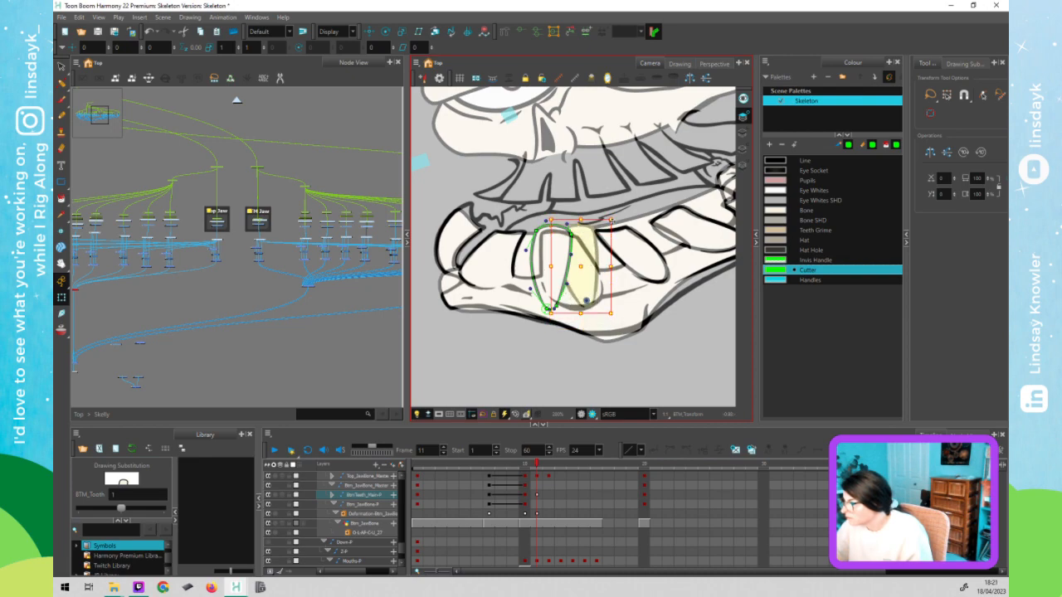
pyautogui.moveTo(605, 221); pyautogui.dragTo(591, 218)
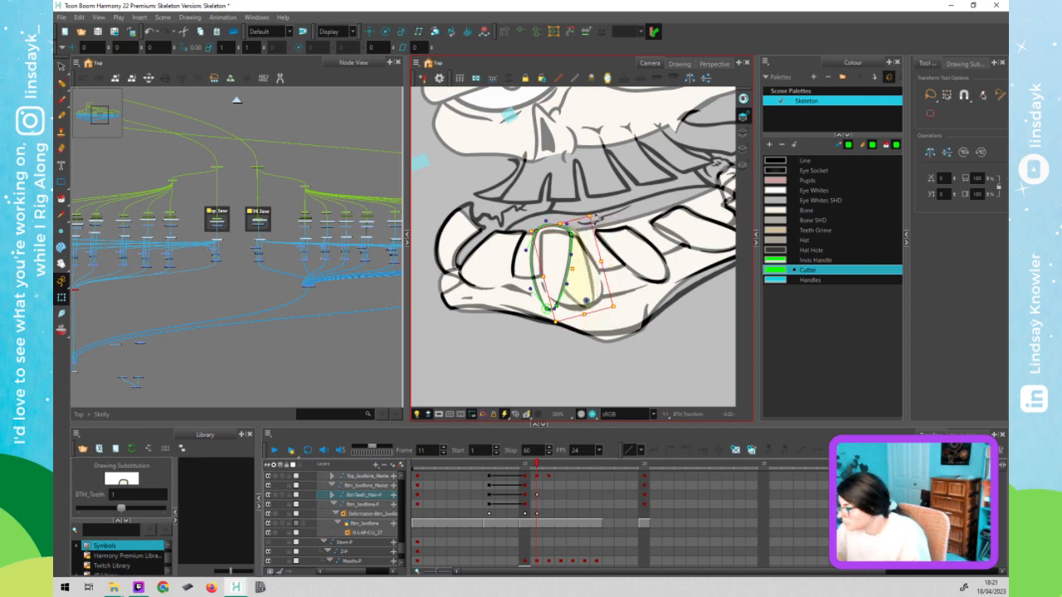
pyautogui.moveTo(581, 274); pyautogui.dragTo(580, 266)
pyautogui.moveTo(603, 206); pyautogui.dragTo(590, 210)
pyautogui.moveTo(581, 263); pyautogui.dragTo(580, 268)
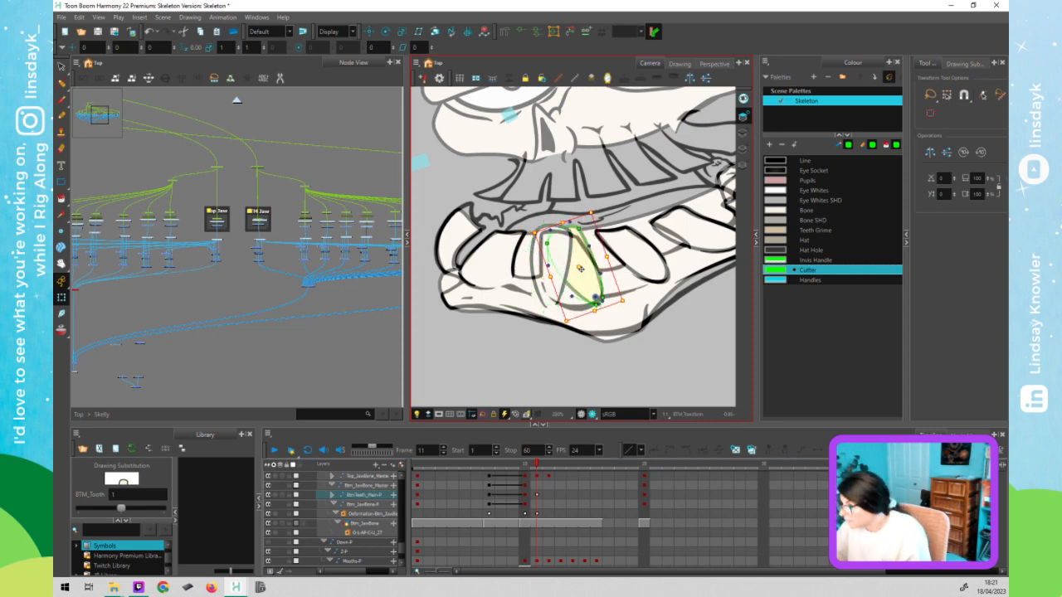
pyautogui.click(560, 361)
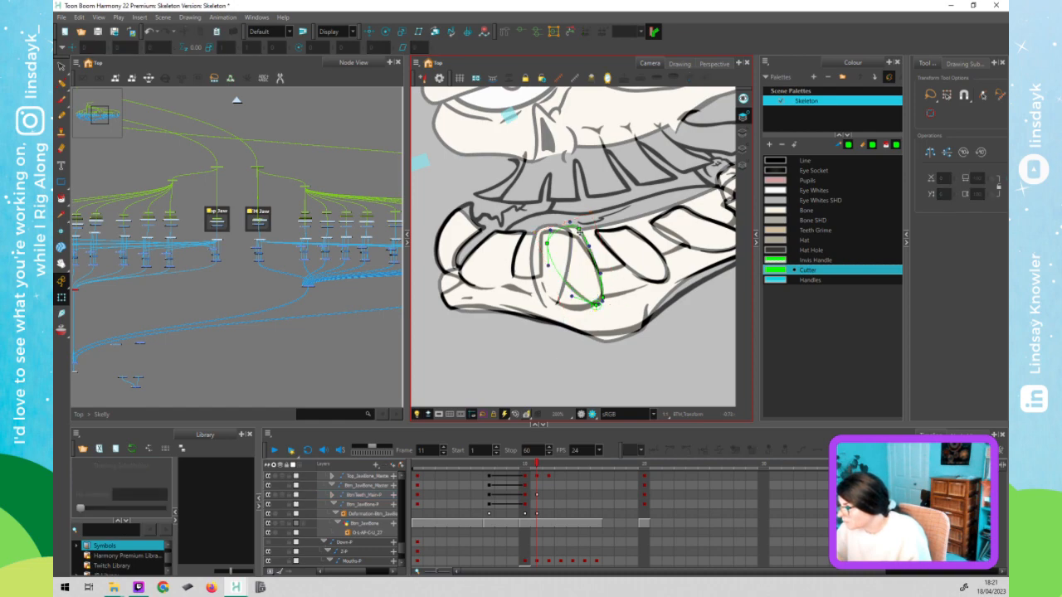
pyautogui.moveTo(581, 235); pyautogui.dragTo(582, 240)
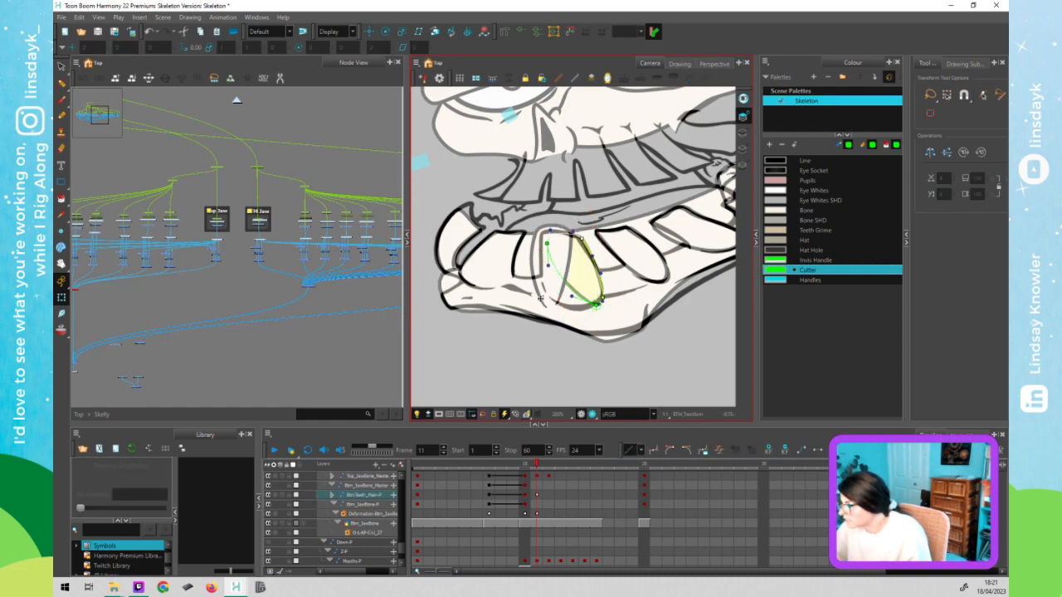
# - Pull the upper front deformation points of the narrow lower tooth and the slanted tooth behind it rearward onto their sketched outlines
pyautogui.click(548, 296)
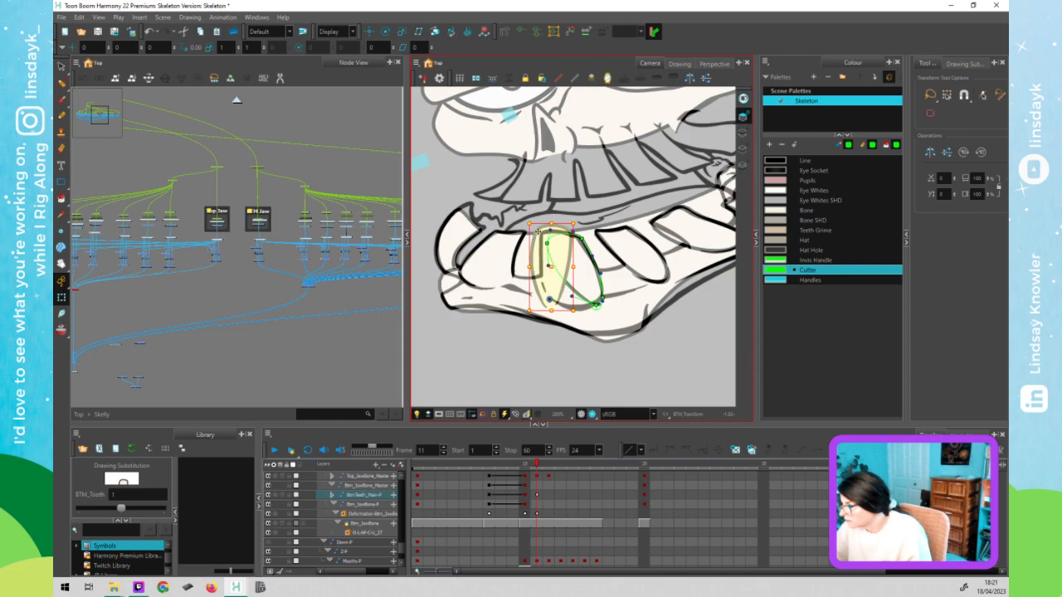
pyautogui.hotkey('shift', 'F11')
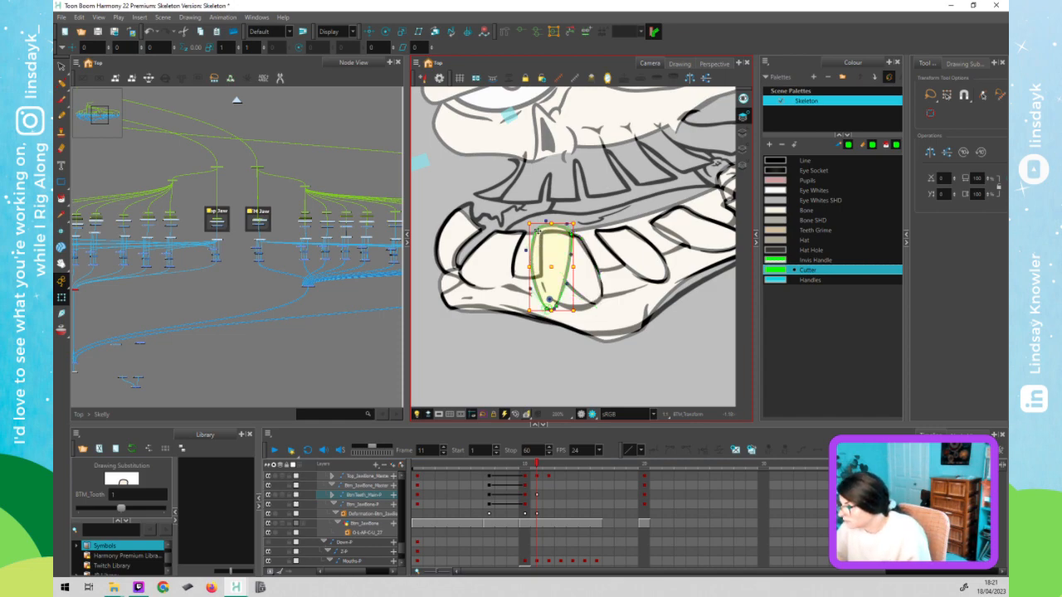
pyautogui.click(544, 235)
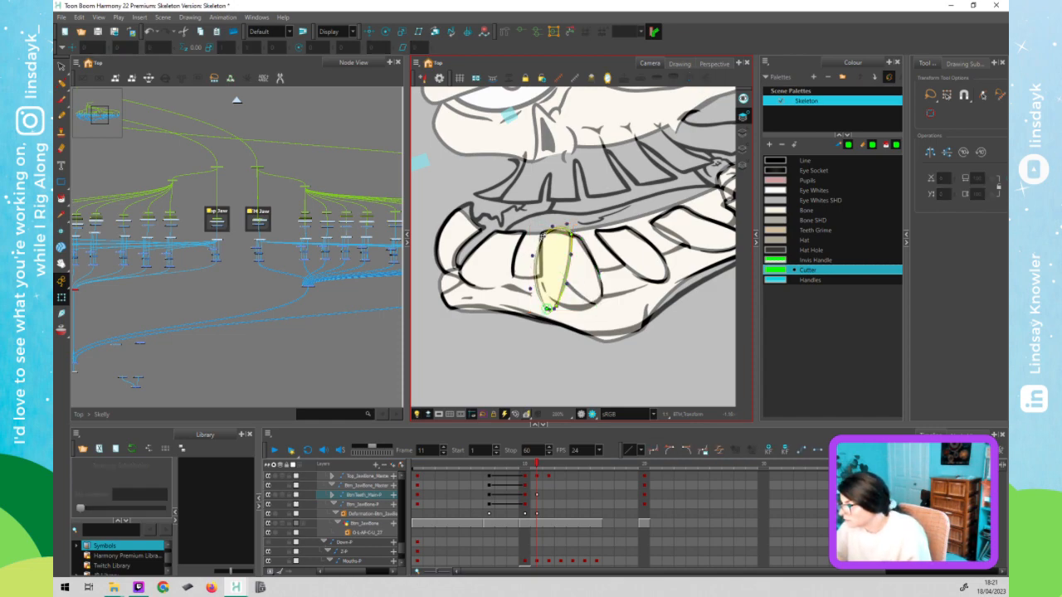
pyautogui.click(567, 225)
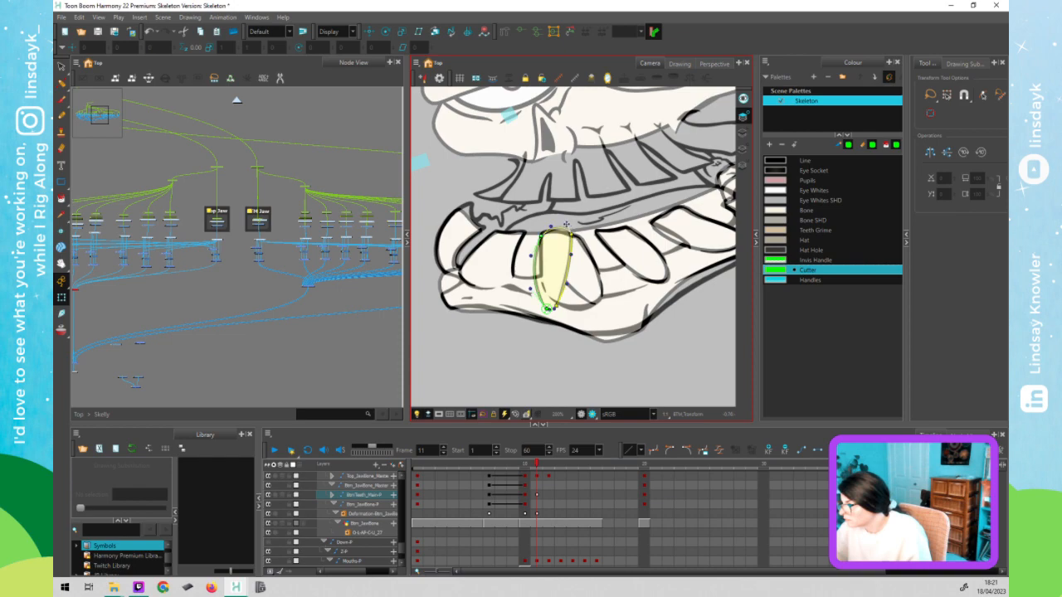
pyautogui.click(582, 263)
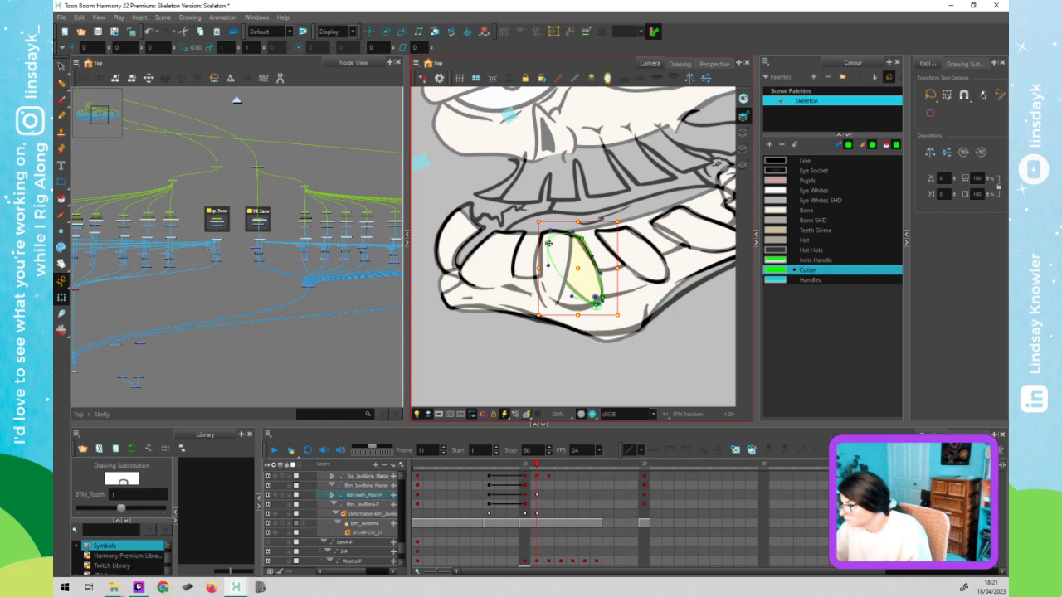
pyautogui.moveTo(549, 243); pyautogui.dragTo(553, 244)
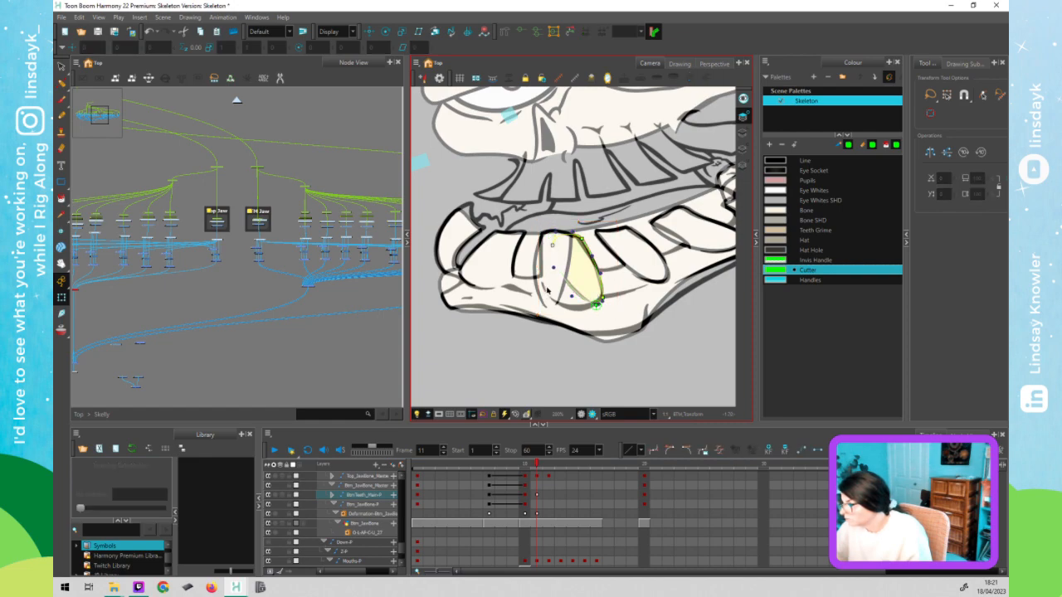
# - Move the narrow lower tooth's root points rearward and straighten its front side to match the sketch
pyautogui.click(547, 291)
pyautogui.click(551, 377)
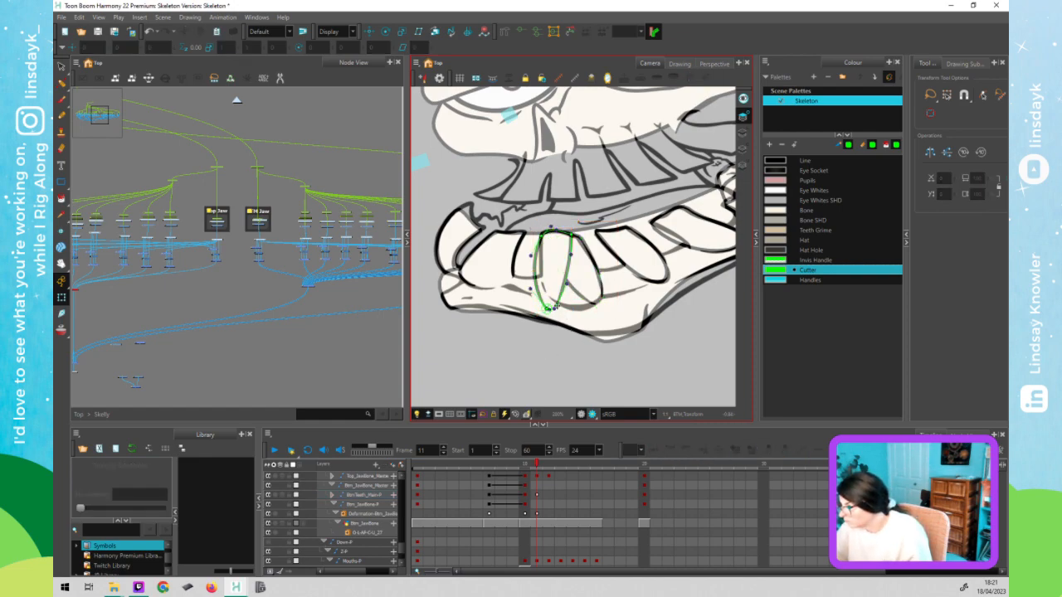
pyautogui.click(555, 306)
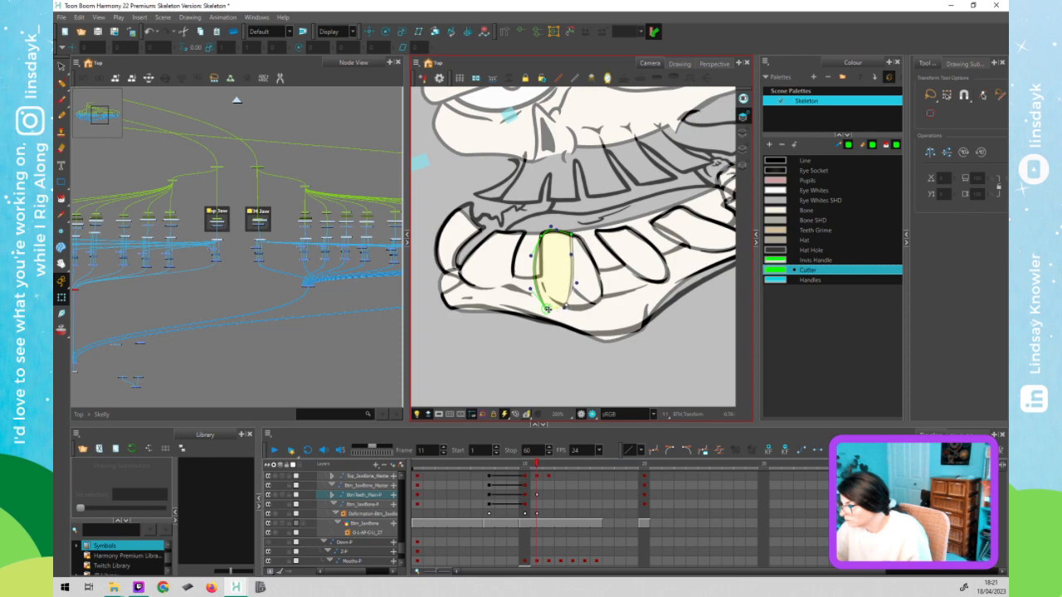
pyautogui.moveTo(547, 310); pyautogui.dragTo(554, 308)
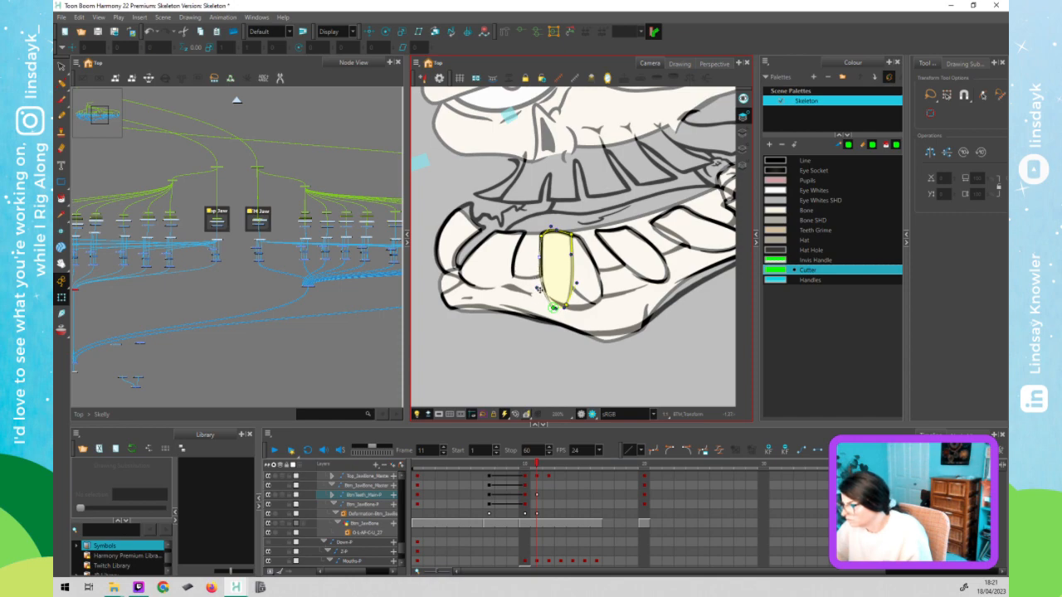
pyautogui.click(538, 341)
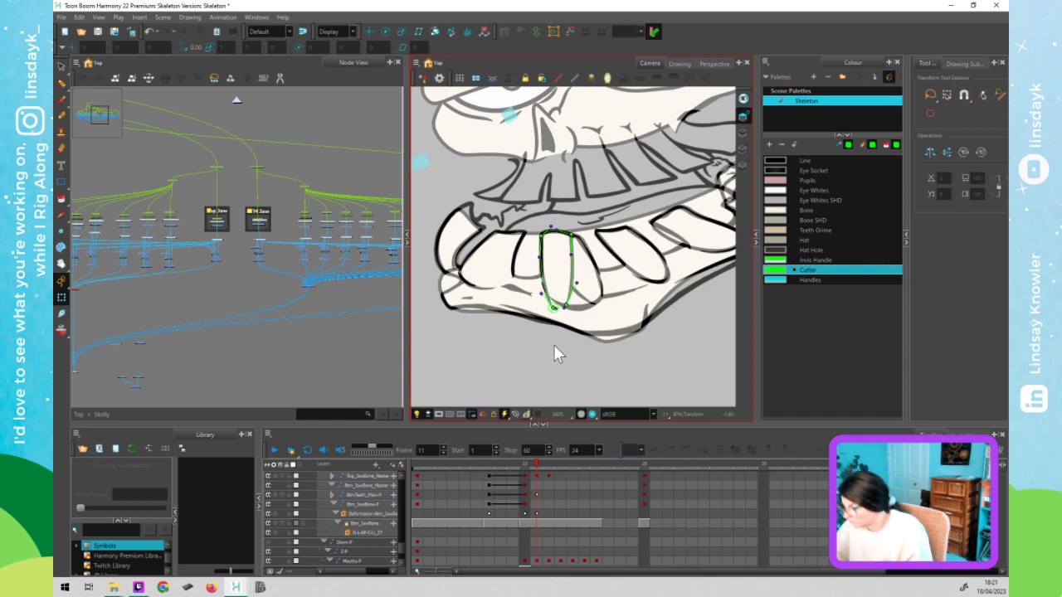
# - Select the lower teeth main peg's keyframe at frame 11 to highlight the whole lower tooth row
pyautogui.scroll(-3, 552, 354)
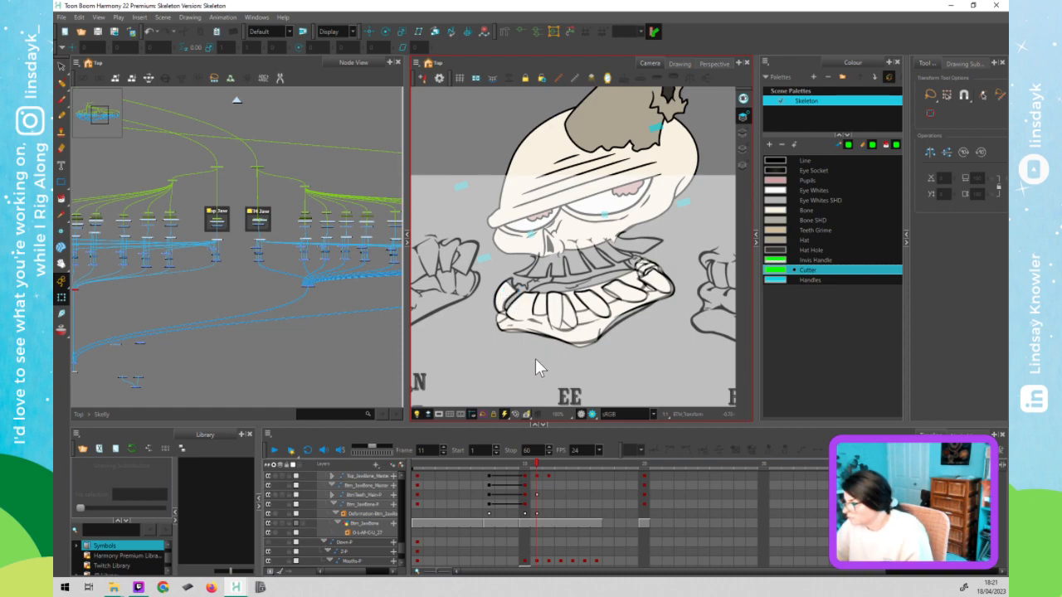
pyautogui.click(537, 496)
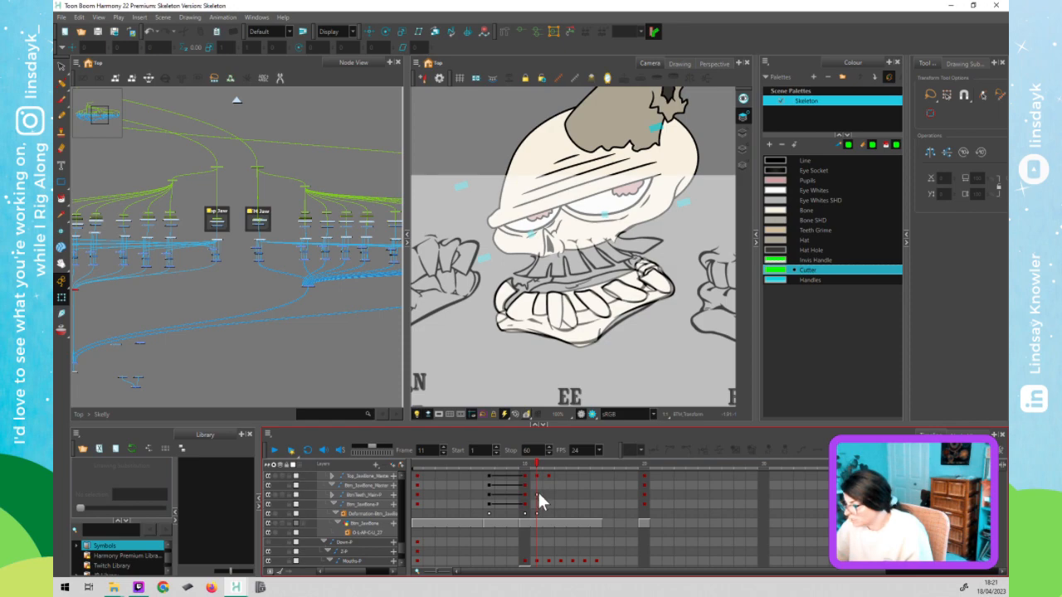
pyautogui.click(537, 495)
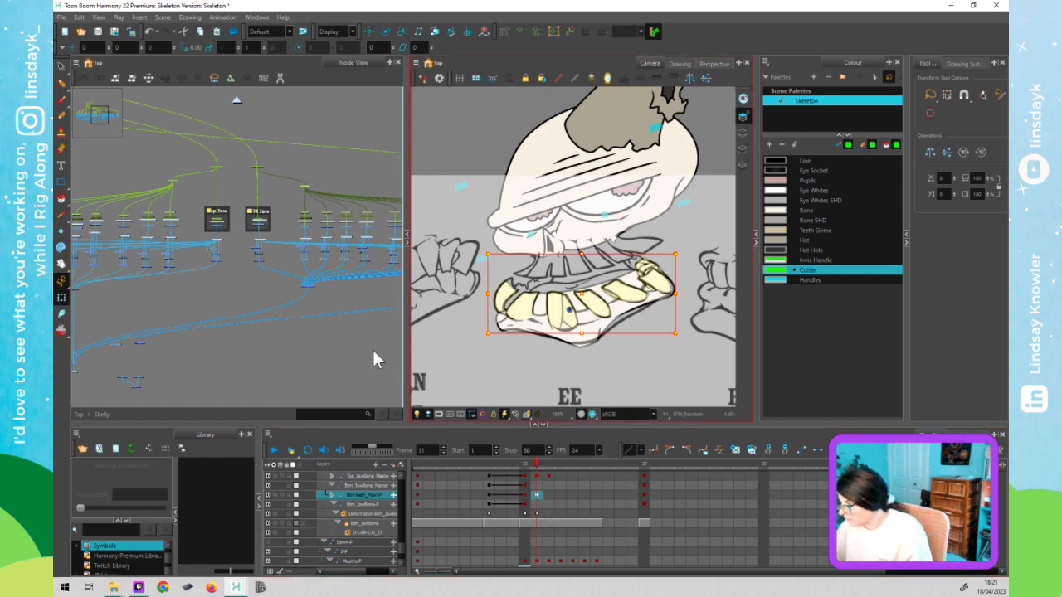
# - Leave the Skelly group and disable the mouth sketch drawing so only the posed skull is displayed
pyautogui.click(235, 101)
pyautogui.click(239, 197)
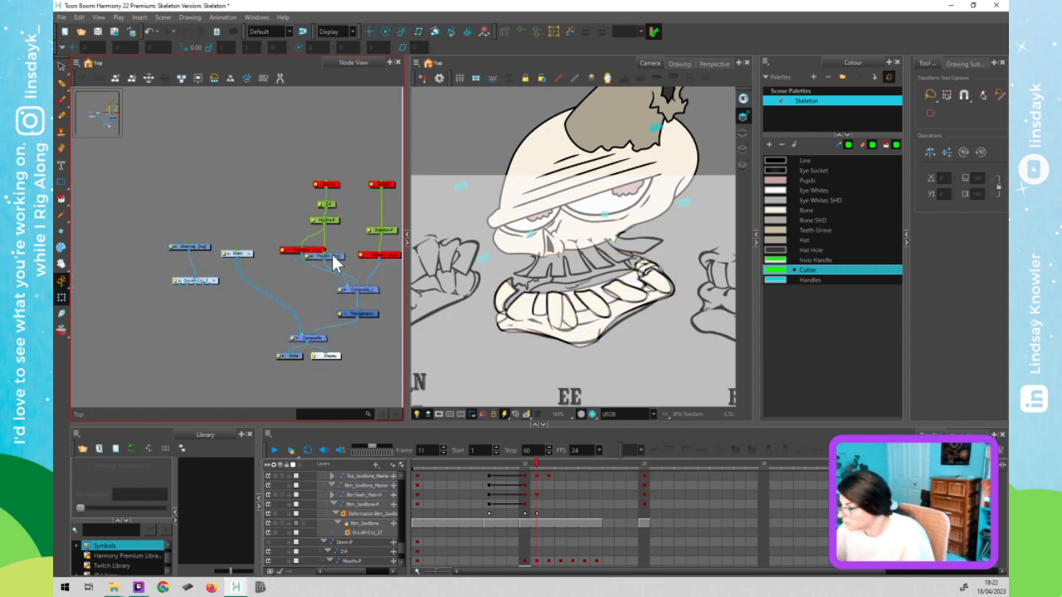
pyautogui.click(332, 253)
pyautogui.press('d')
pyautogui.click(555, 352)
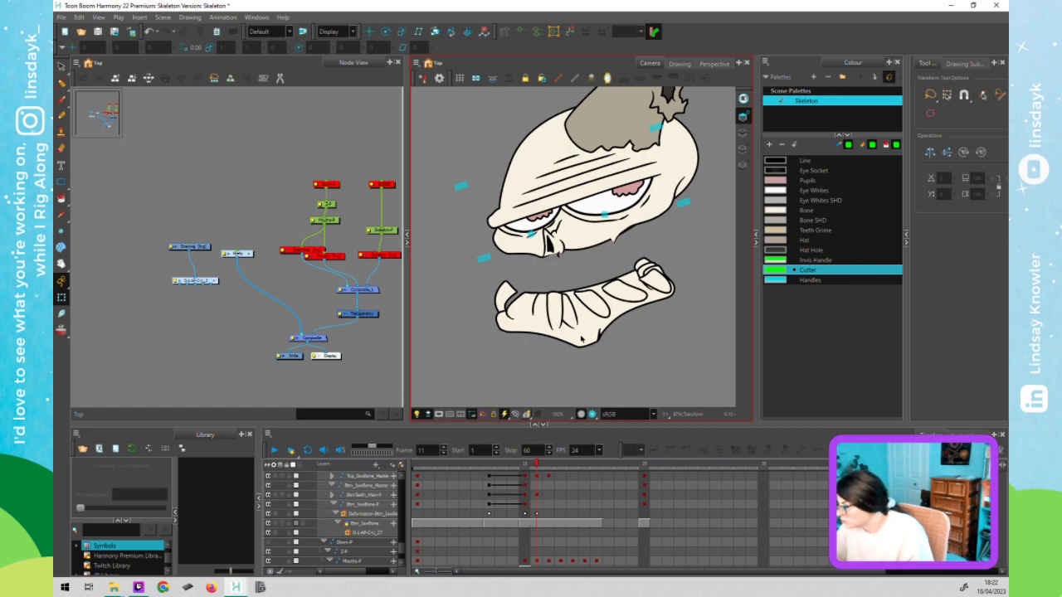
# - Re-enable the mouth sketch to compare it with the lower jaw, and disable it again
pyautogui.click(328, 256)
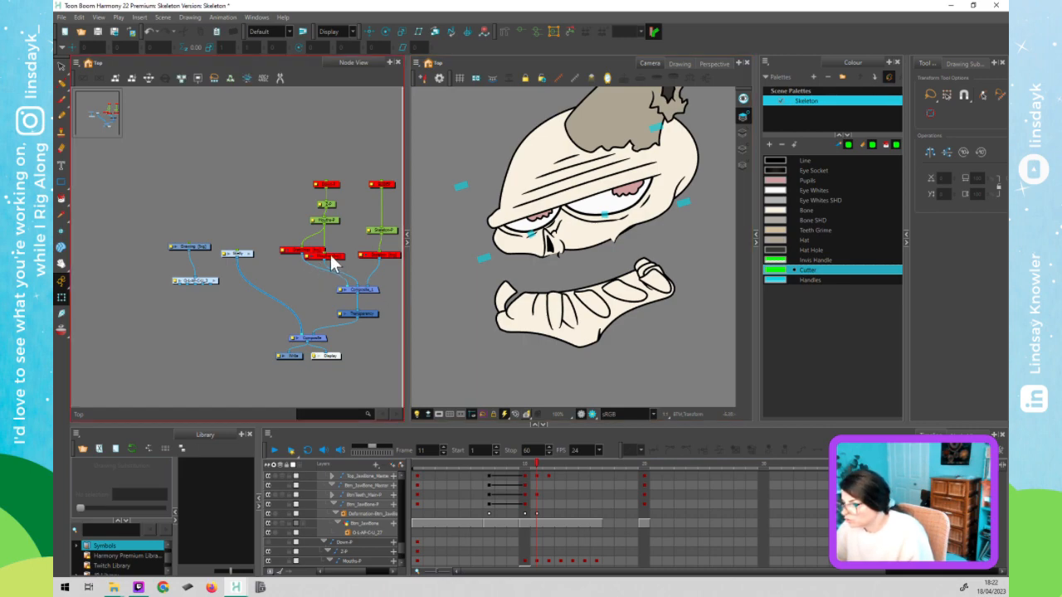
pyautogui.press('a')
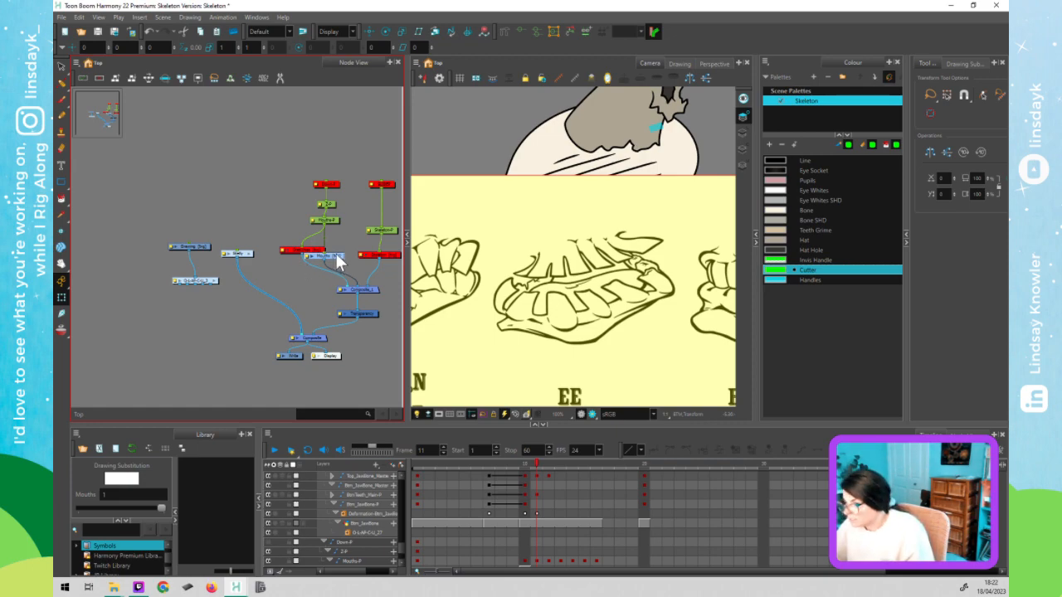
pyautogui.press('d')
pyautogui.click(312, 301)
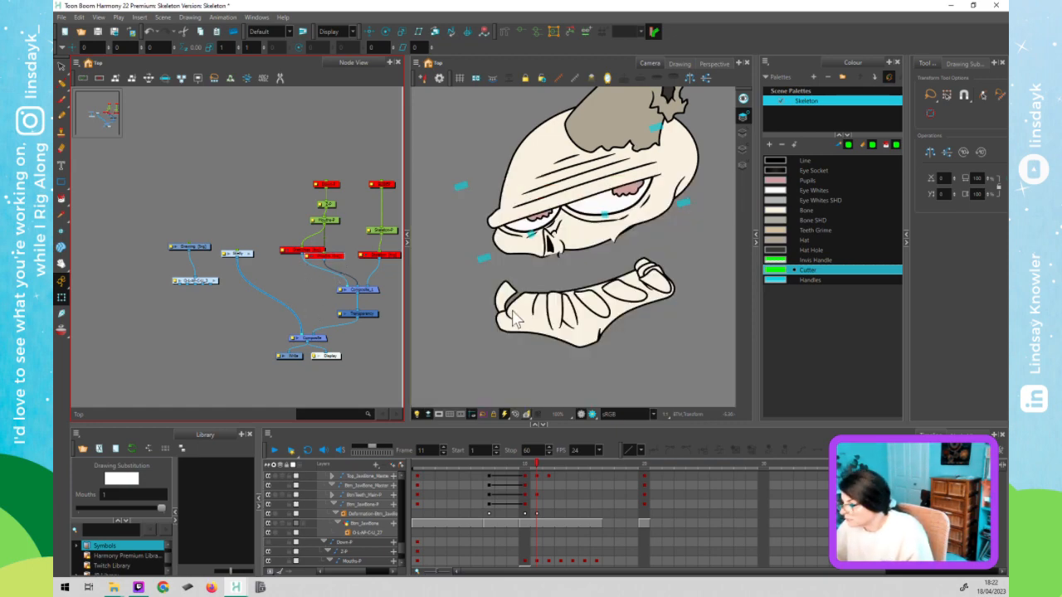
# - Deform the lower jawbone by lowering its upper front point below the tops of the front teeth
pyautogui.click(582, 312)
pyautogui.hotkey('shift', 'F11')
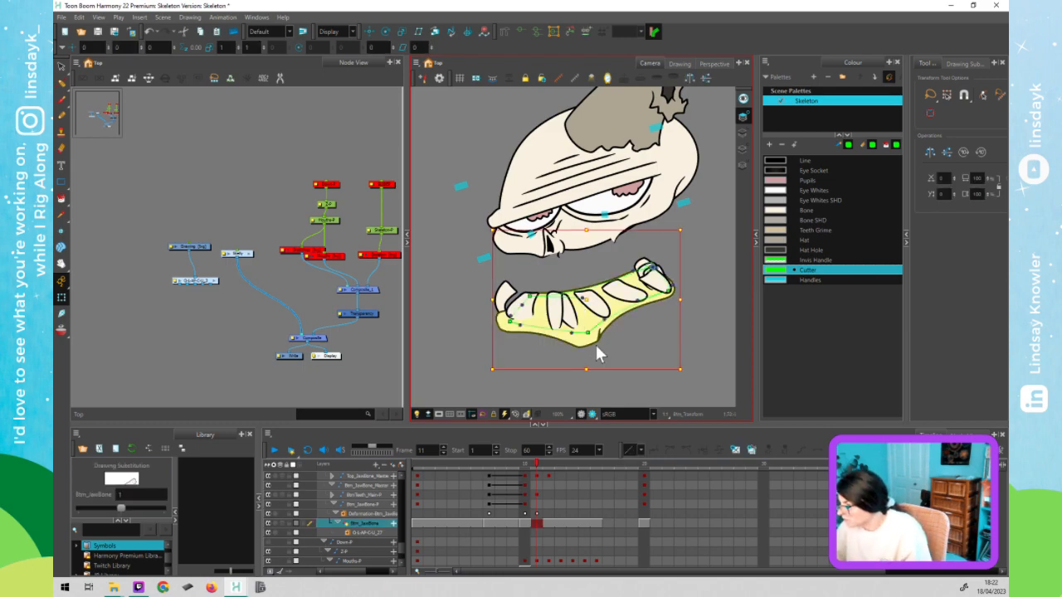
pyautogui.click(594, 344)
pyautogui.click(529, 299)
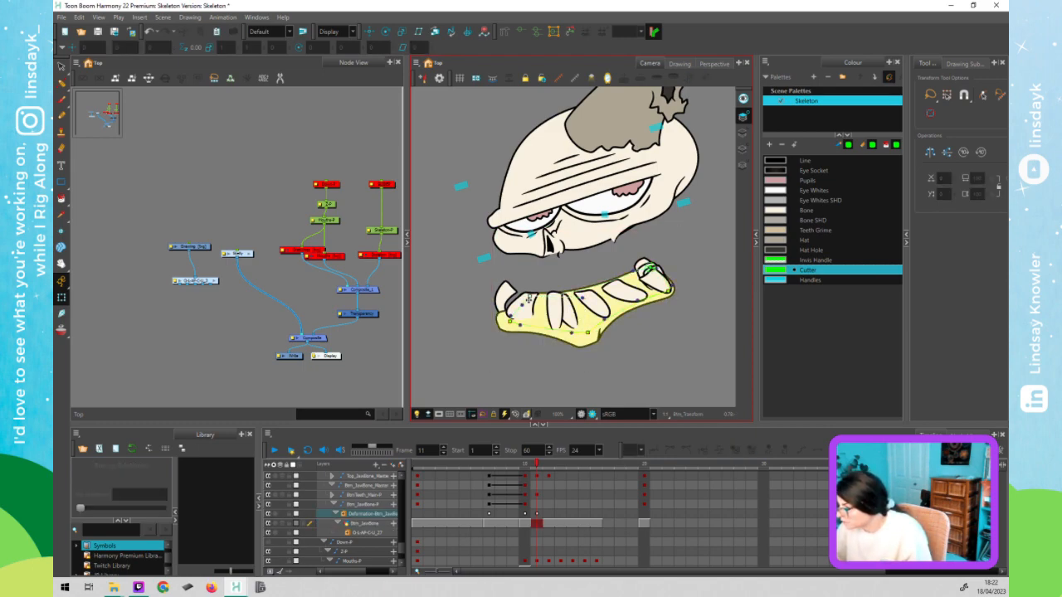
pyautogui.moveTo(529, 300); pyautogui.dragTo(523, 313)
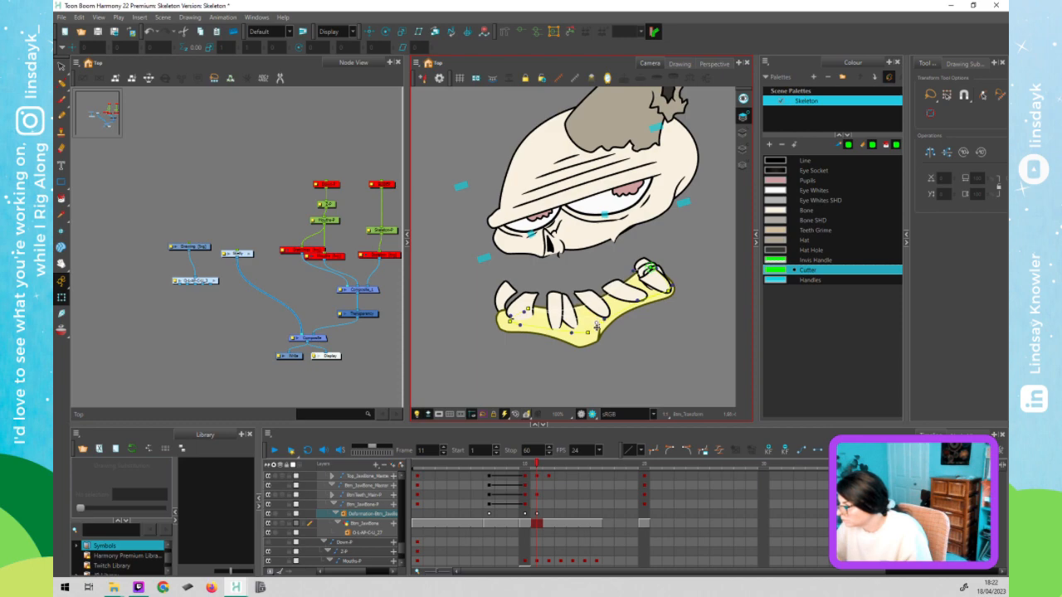
pyautogui.click(496, 281)
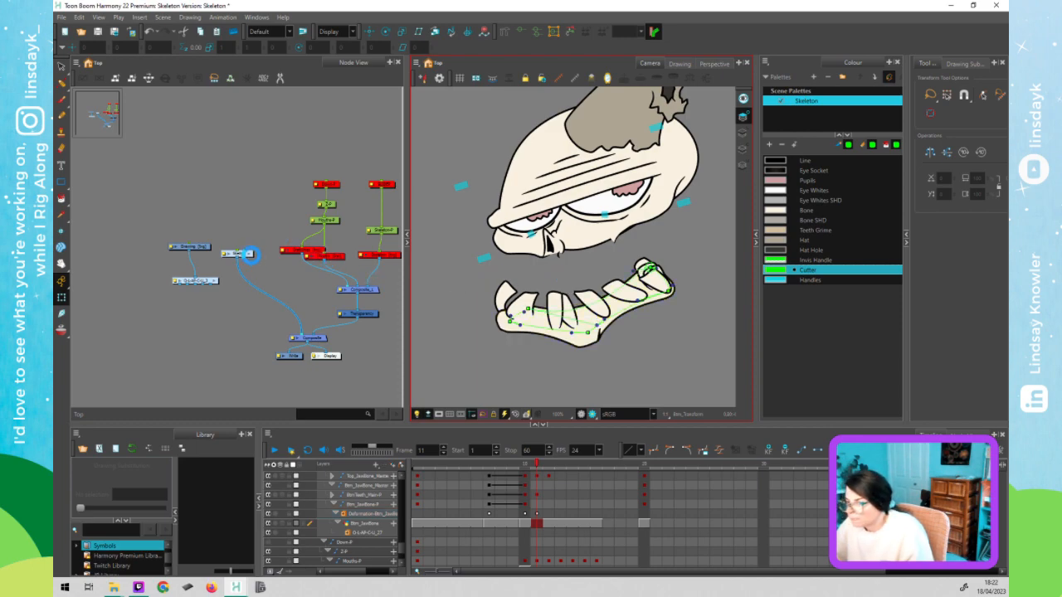
# - Enter the Skelly group, re-enable the upper teeth's composite node and hide the jawbone's deformation controls
pyautogui.click(247, 254)
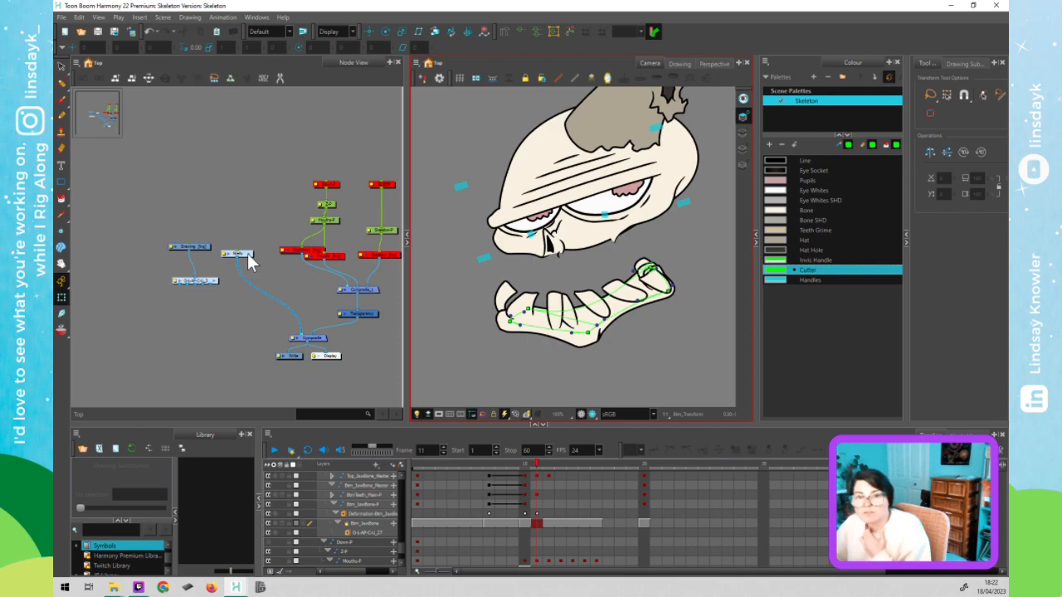
pyautogui.click(249, 255)
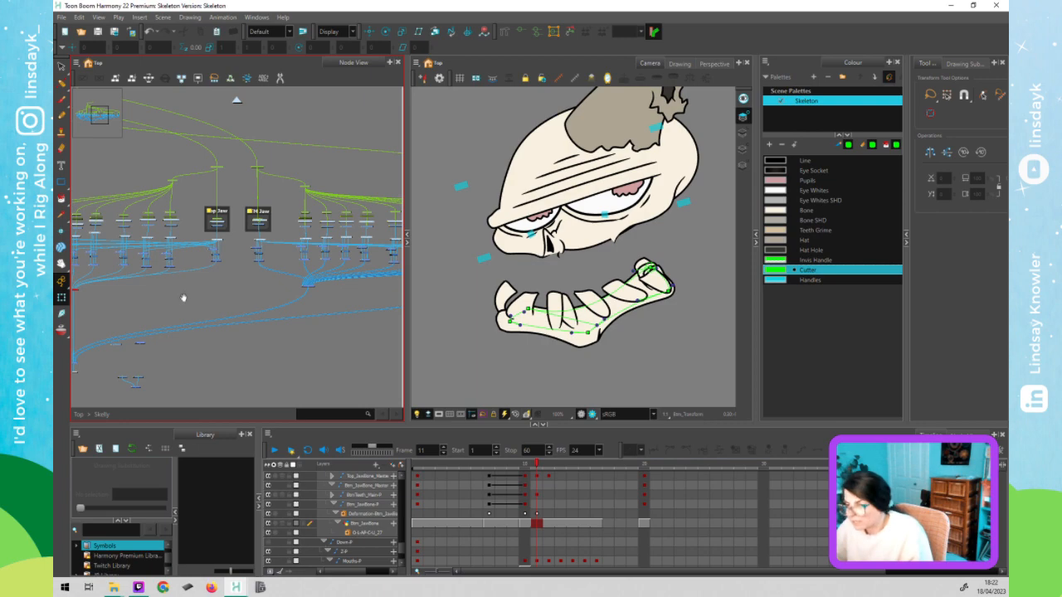
pyautogui.moveTo(183, 298); pyautogui.dragTo(246, 276)
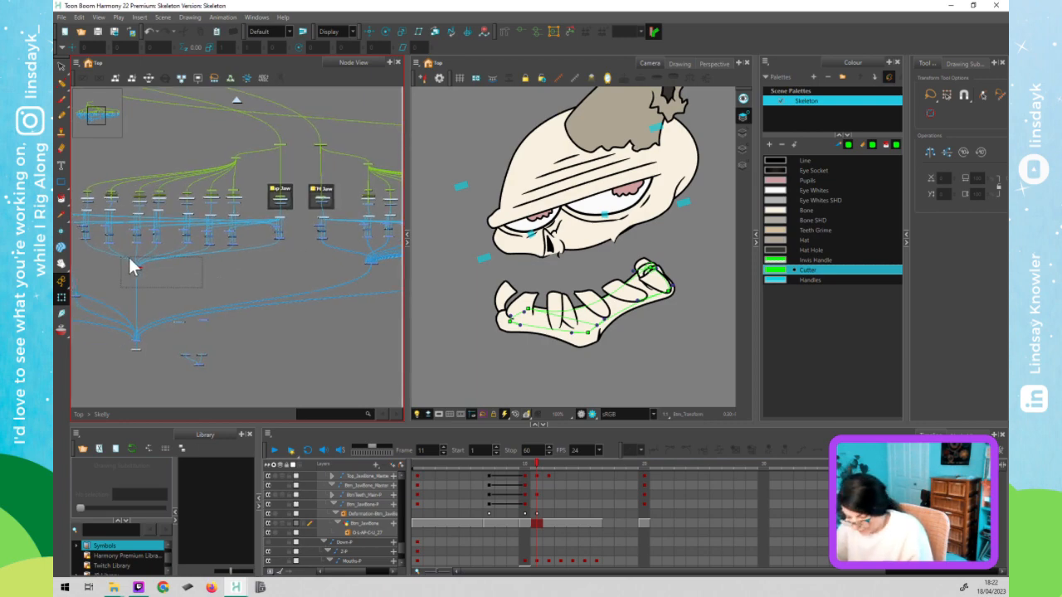
pyautogui.click(129, 257)
pyautogui.click(209, 287)
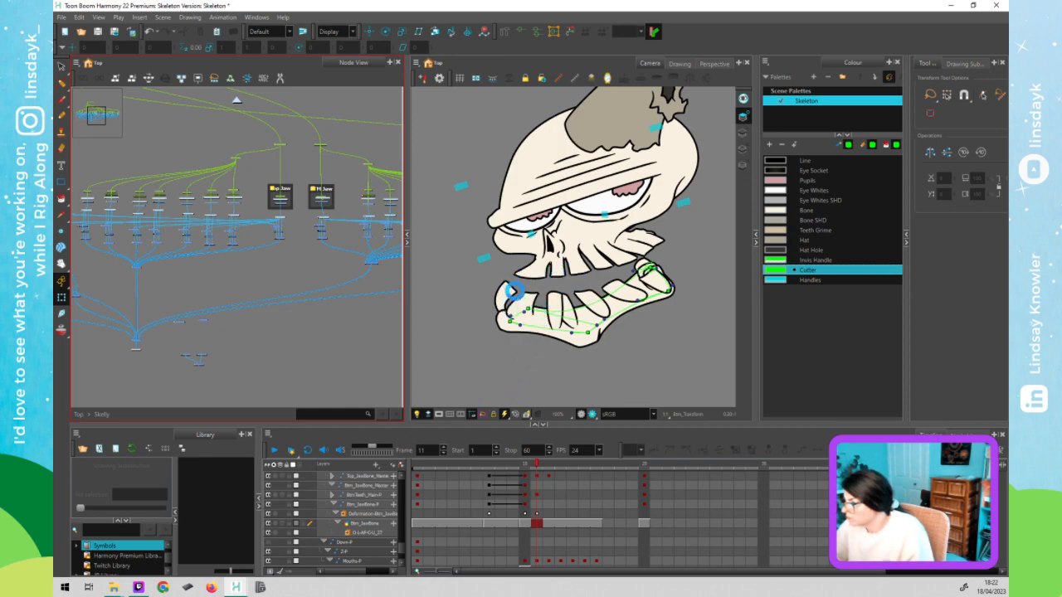
pyautogui.click(527, 279)
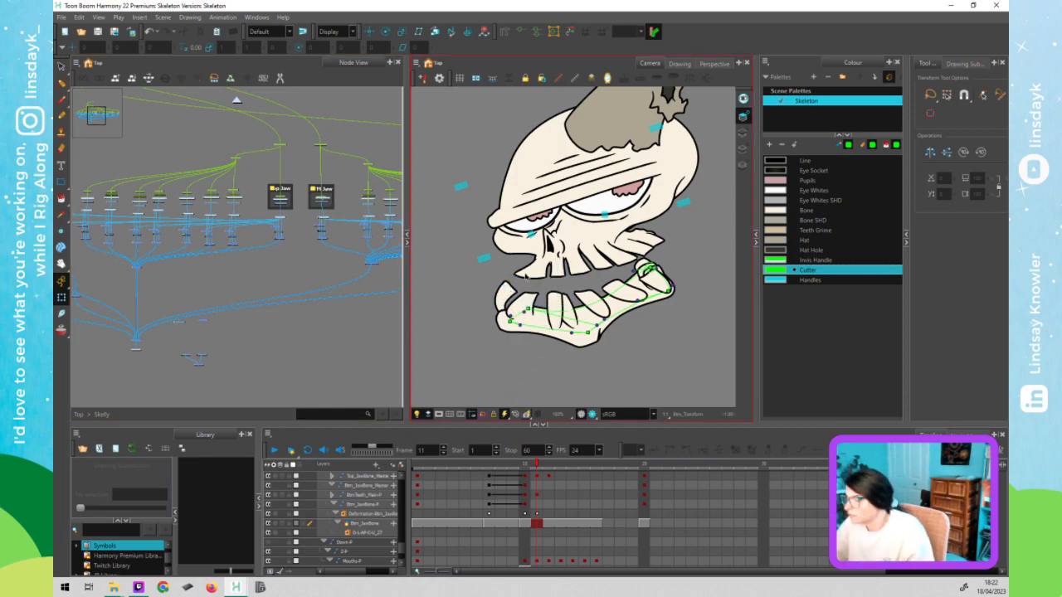
pyautogui.click(615, 355)
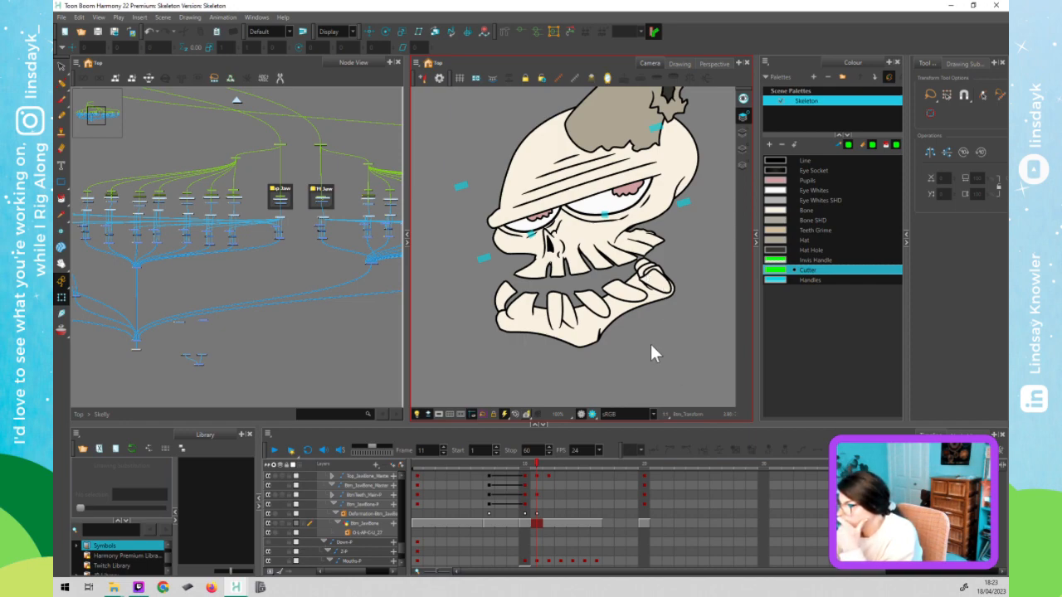
# - Leave the Skelly group and re-enable the mouth sketch drawing over the skull
pyautogui.click(238, 100)
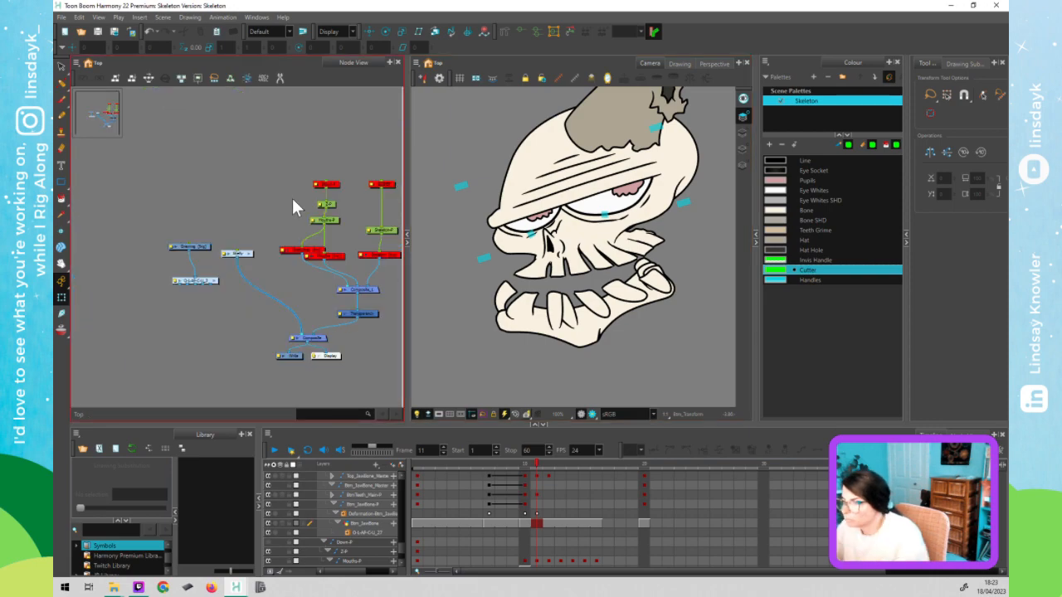
pyautogui.click(336, 255)
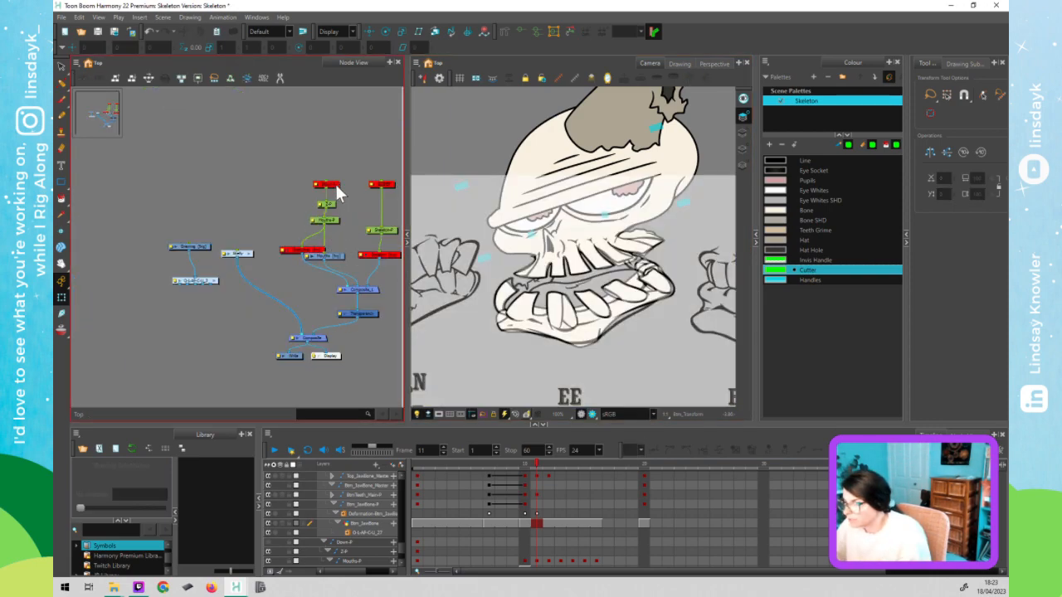
# - Re-enable the Down-P peg to place the mouth sketch below the skull
pyautogui.click(334, 182)
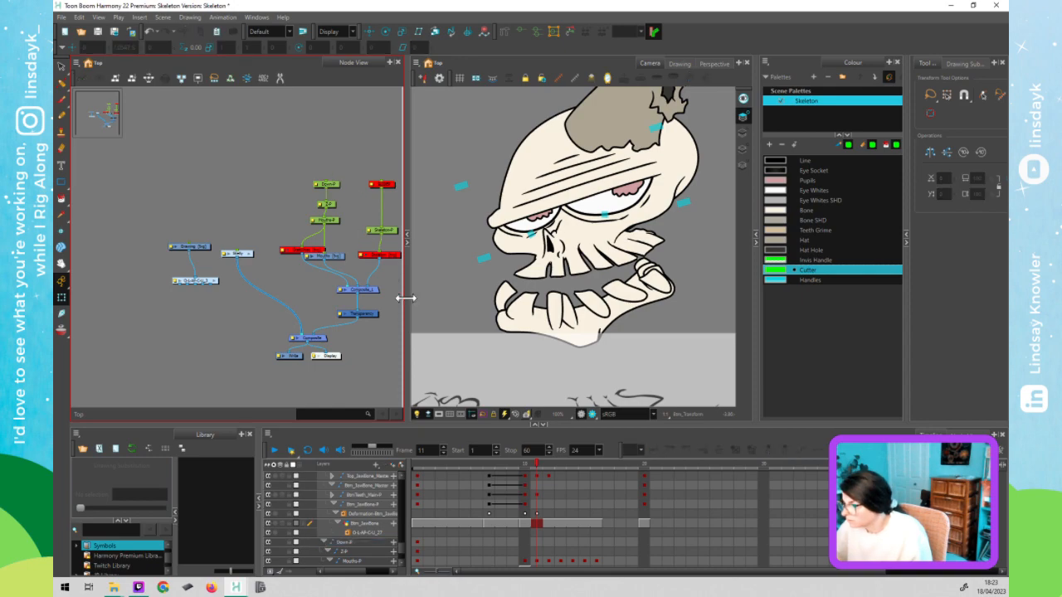
pyautogui.scroll(-3, 473, 298)
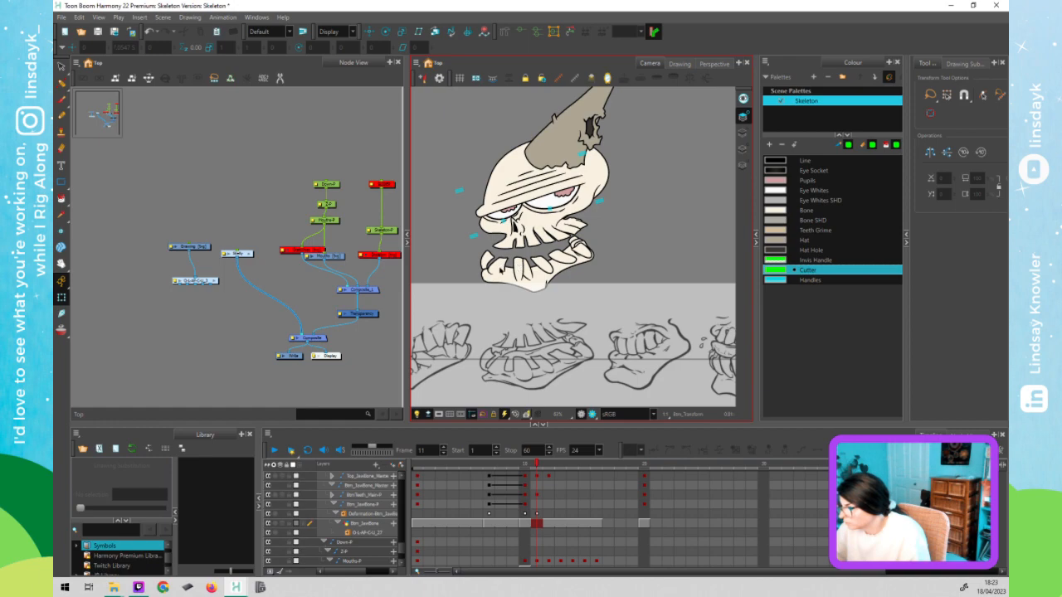
# - Nudge the middle lower front teeth slightly to the left on frame 11
pyautogui.click(496, 267)
pyautogui.click(443, 265)
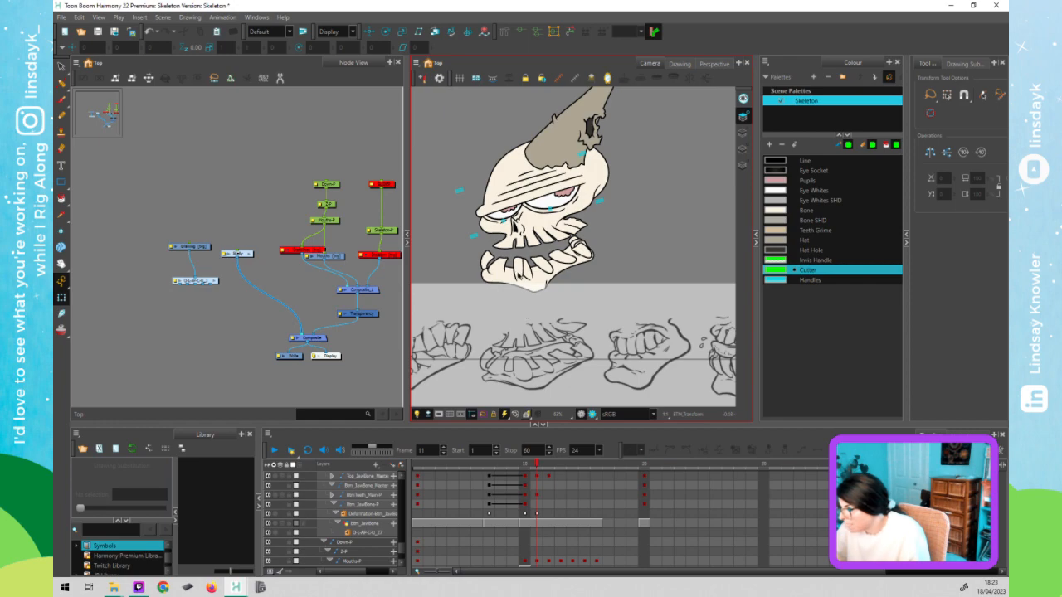
pyautogui.click(519, 273)
pyautogui.moveTo(535, 462)
pyautogui.mouseDown()
pyautogui.moveTo(527, 461)
pyautogui.moveTo(537, 459)
pyautogui.mouseUp()
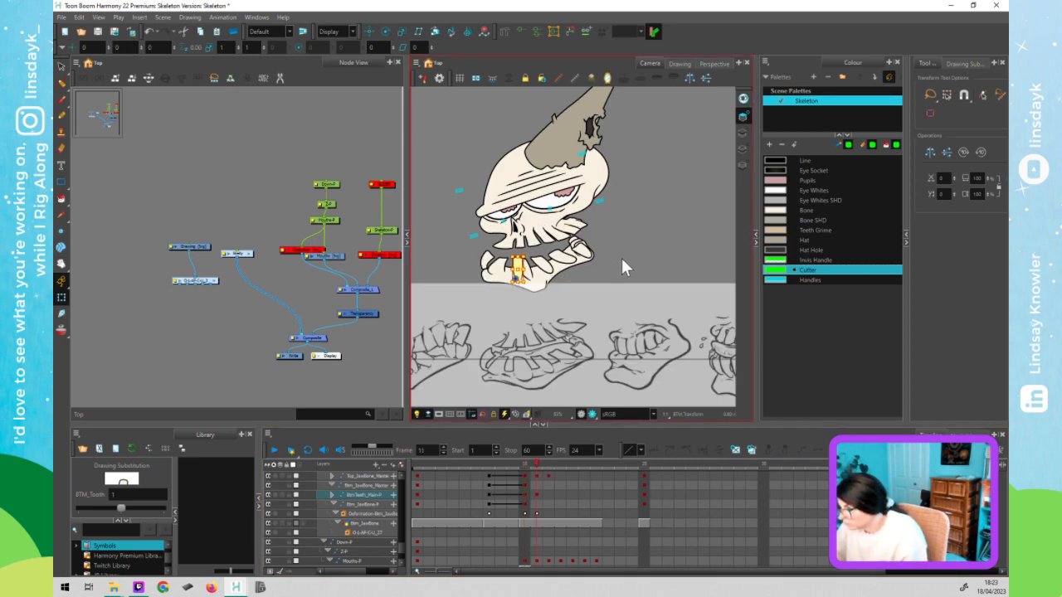
pyautogui.press('Left')
pyautogui.press('Left')
pyautogui.click(622, 256)
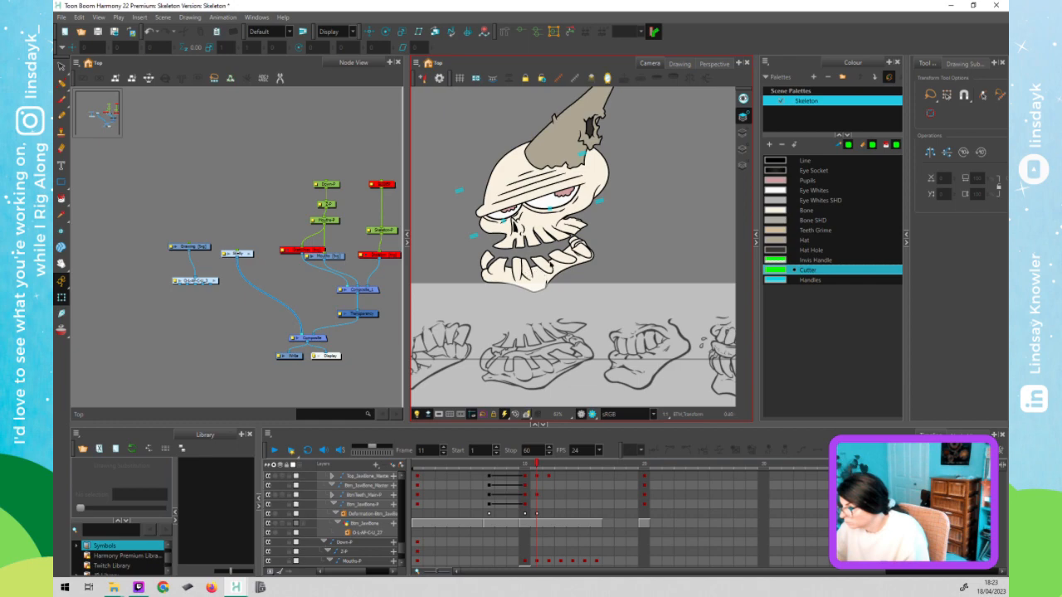
pyautogui.click(526, 271)
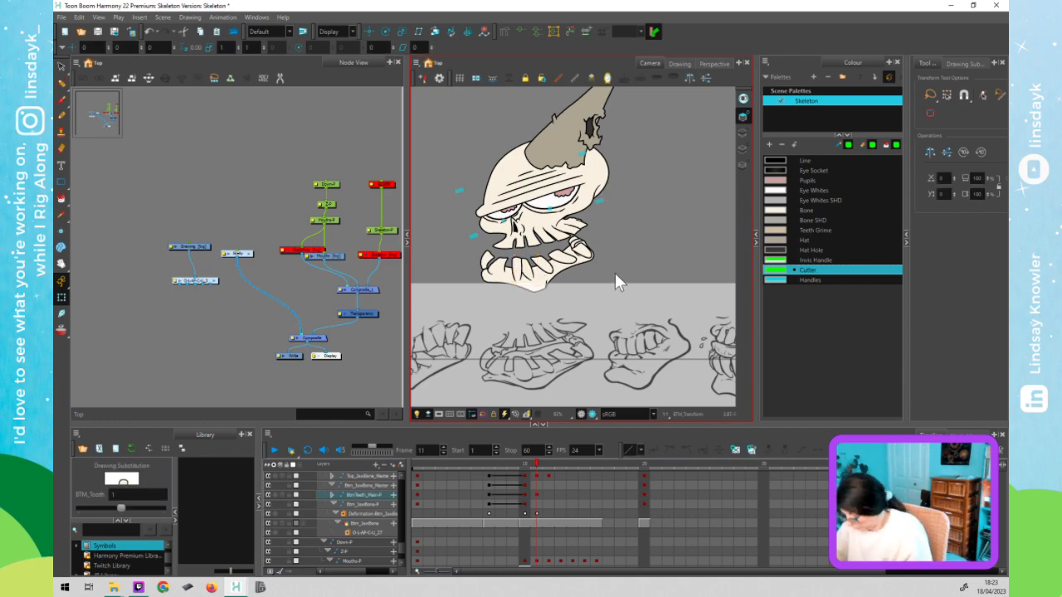
# - Flip between frames 10 and 11 to compare how the jaws and teeth change
pyautogui.press(',')
pyautogui.press('.')
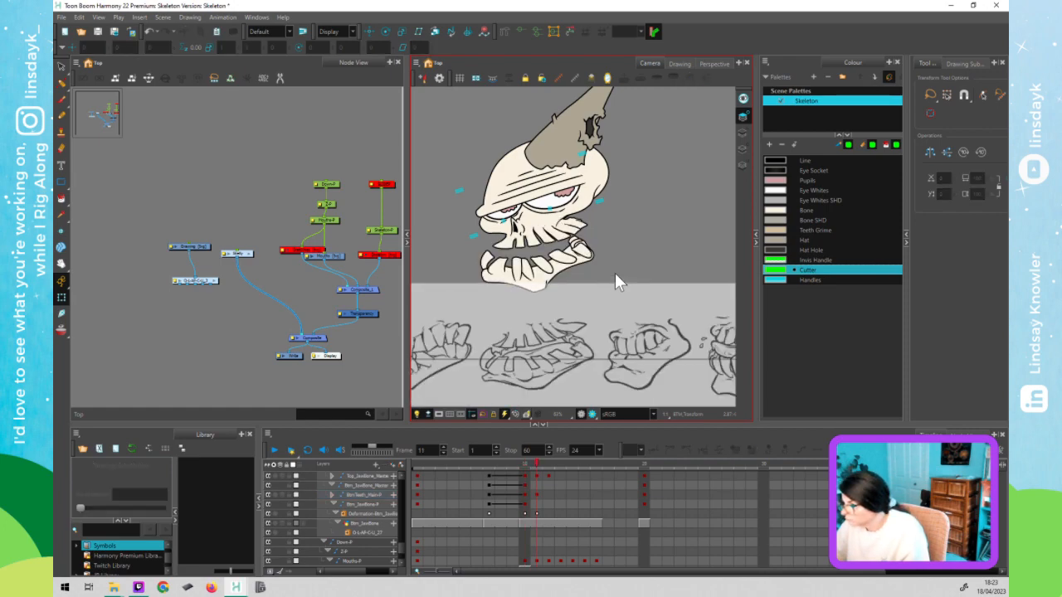
pyautogui.press(',')
pyautogui.press('.')
pyautogui.press('.')
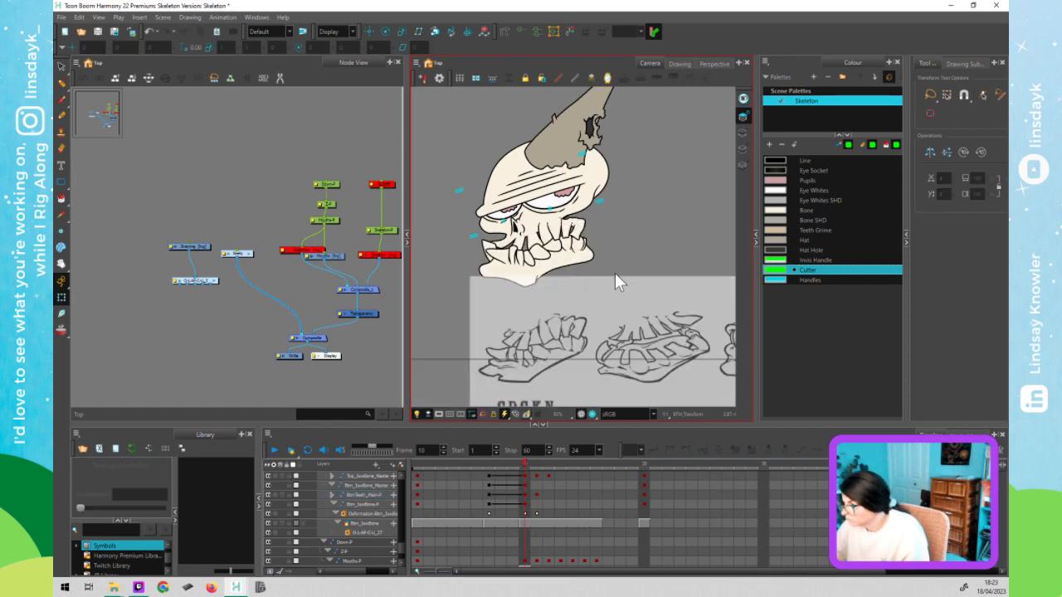
pyautogui.press(',')
pyautogui.press('.')
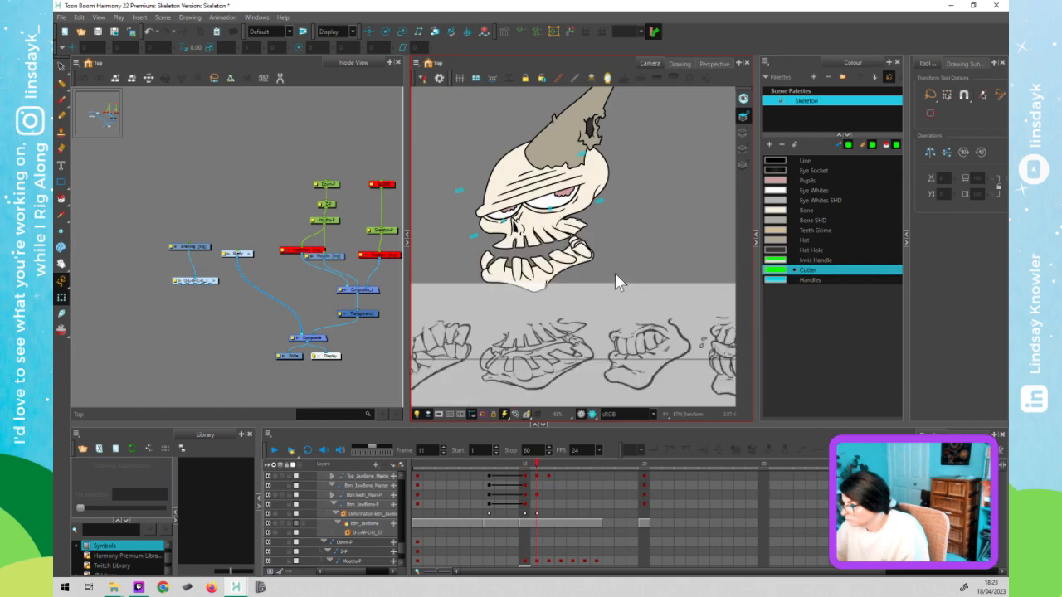
pyautogui.press(',')
pyautogui.press('.')
pyautogui.press(',')
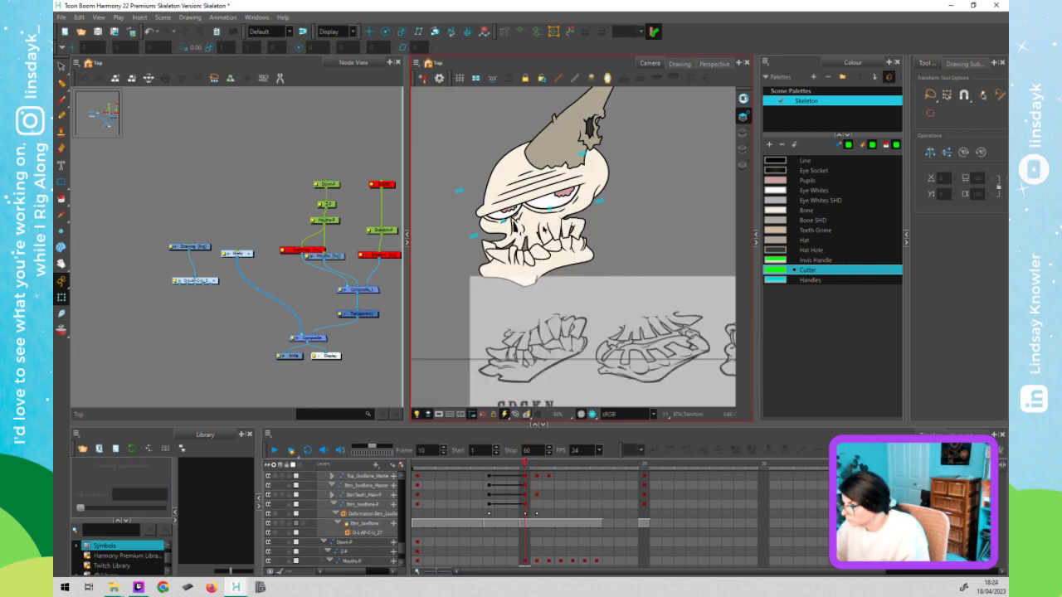
pyautogui.press('.')
pyautogui.press(',')
# - Try to shift a back upper tooth on frame 10
pyautogui.click(551, 228)
pyautogui.scroll(4, 555, 227)
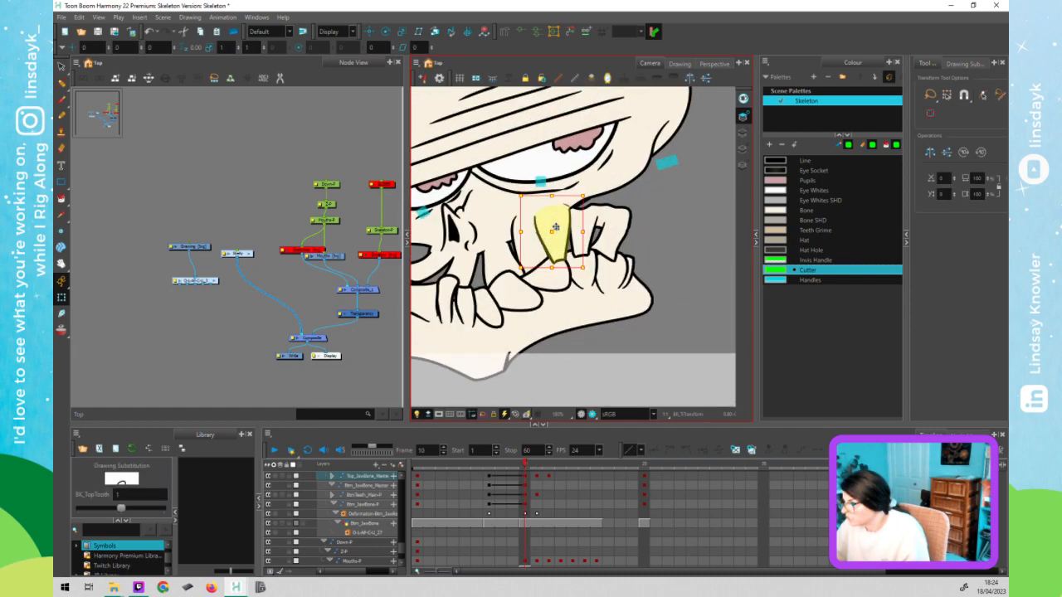
pyautogui.scroll(4, 555, 227)
pyautogui.scroll(1, 556, 227)
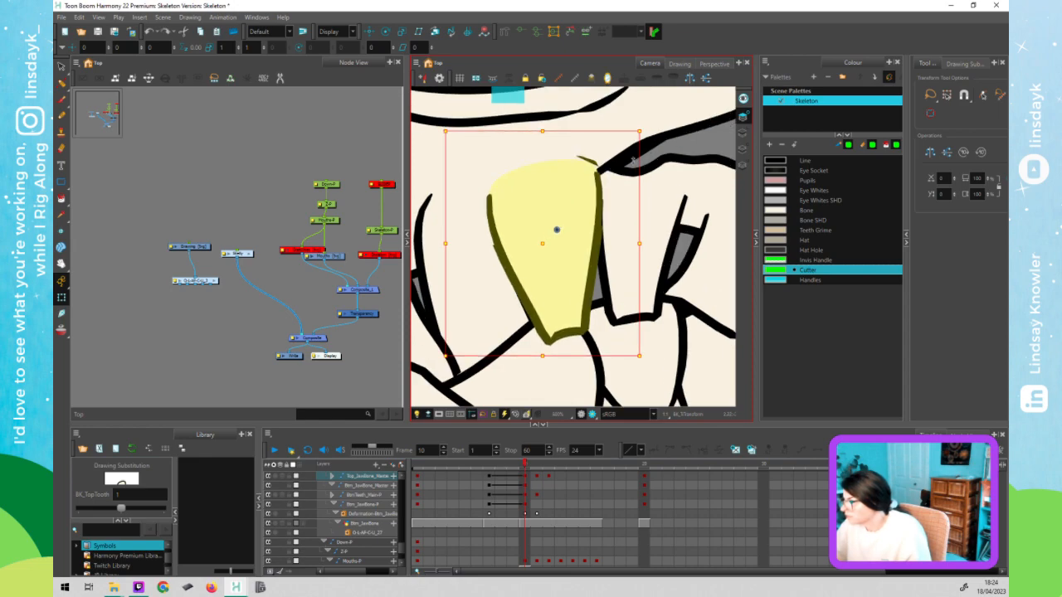
pyautogui.moveTo(616, 151)
pyautogui.mouseDown()
pyautogui.moveTo(614, 165)
pyautogui.moveTo(646, 164)
pyautogui.mouseUp()
pyautogui.hotkey('ctrl', 'z')
# - Display the upper jawbone's deformation controls on frame 10 to examine its outline, and hide them again
pyautogui.click(683, 175)
pyautogui.hotkey('shift', 'F11')
pyautogui.scroll(-2, 648, 155)
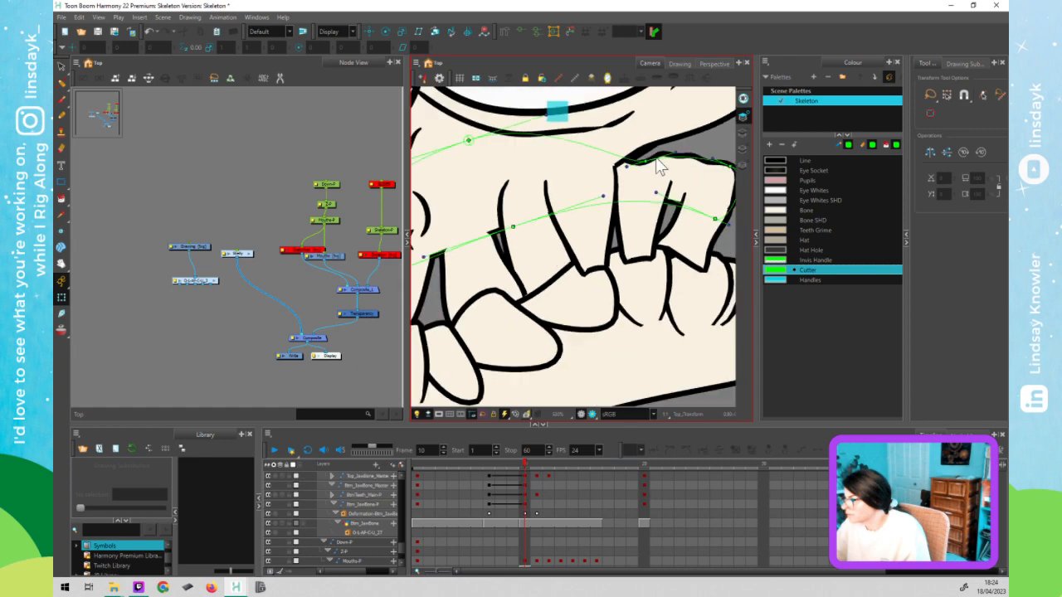
pyautogui.scroll(-2, 695, 154)
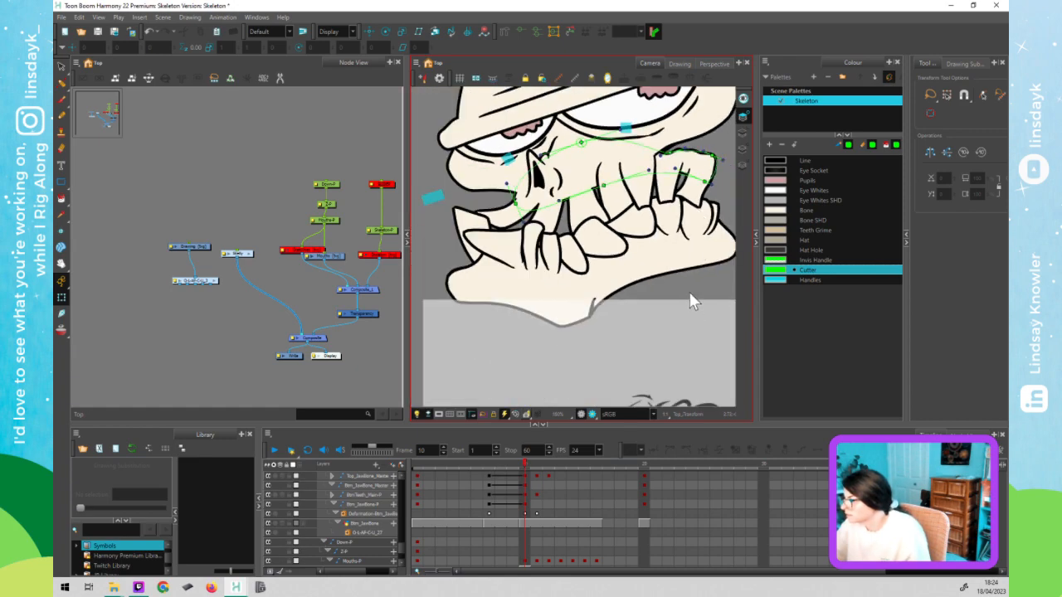
pyautogui.scroll(-4, 693, 301)
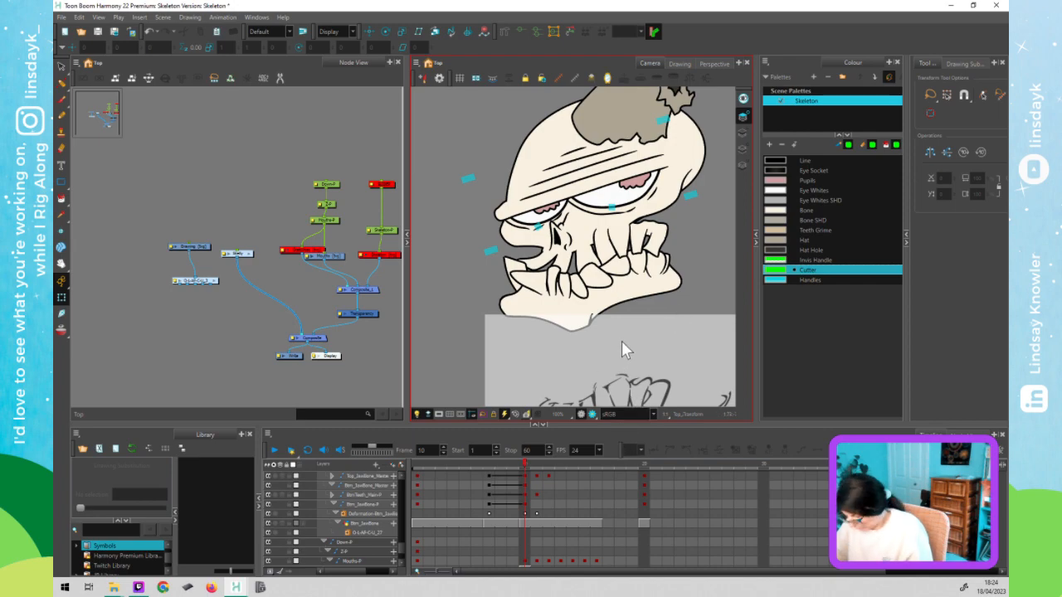
# - Check the transition of the teeth between the frame 10 and frame 11 mouth shapes
pyautogui.press('.')
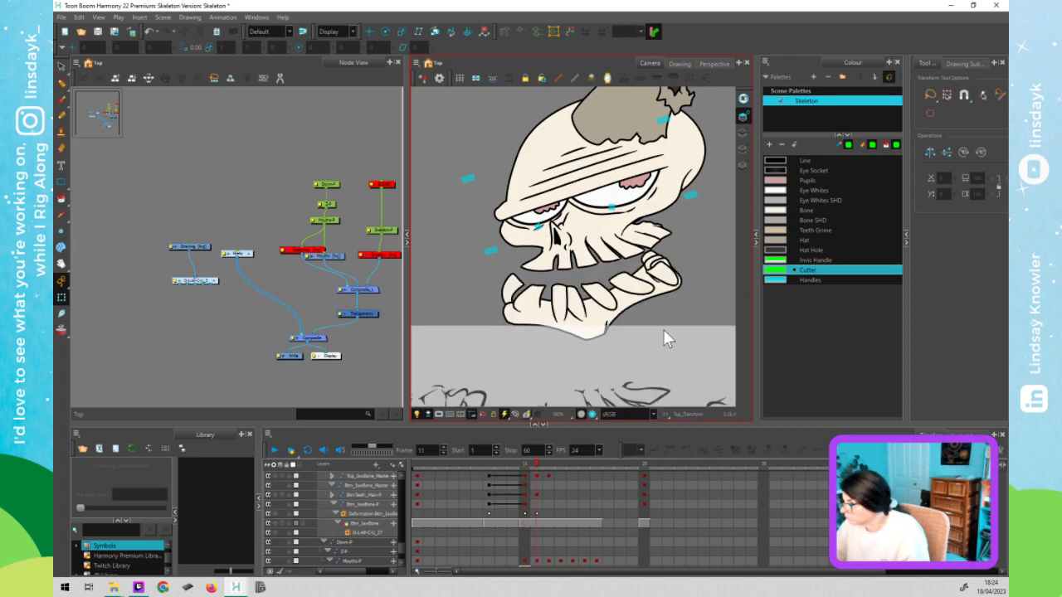
pyautogui.press(',')
pyautogui.press('.')
pyautogui.press(',')
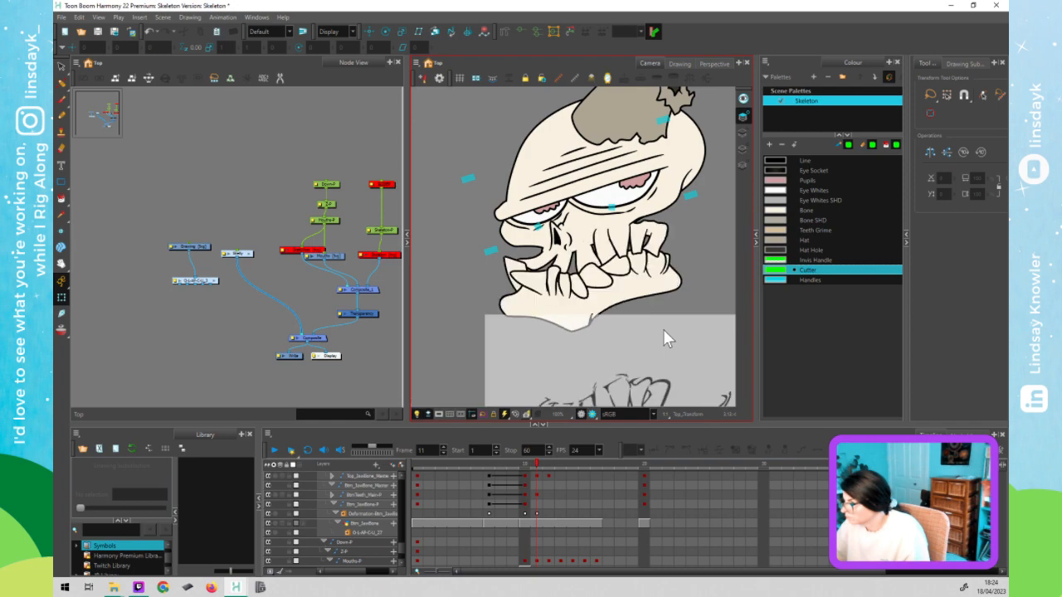
pyautogui.press(',')
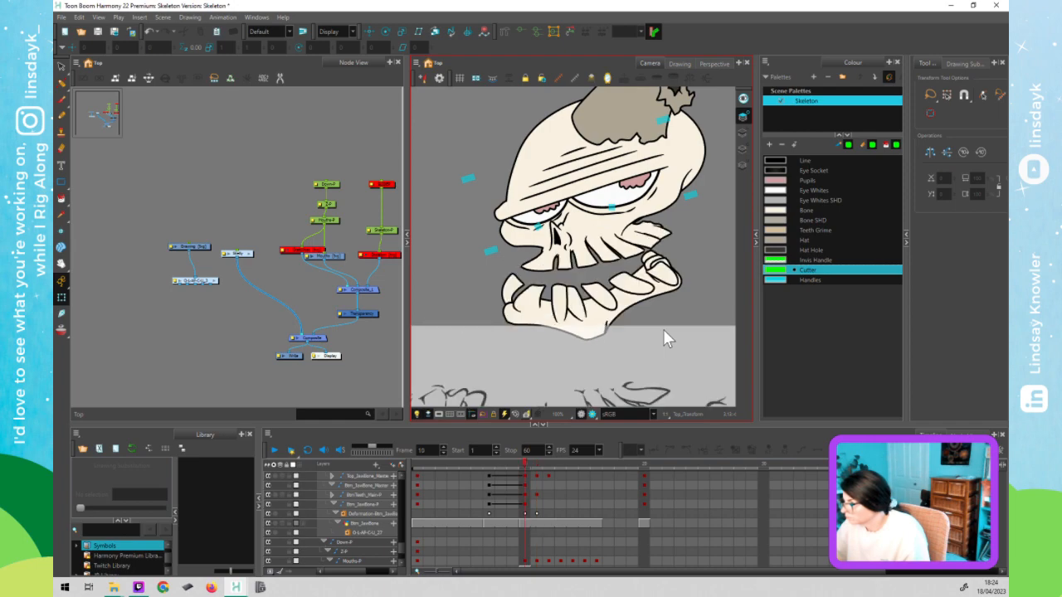
pyautogui.press('.')
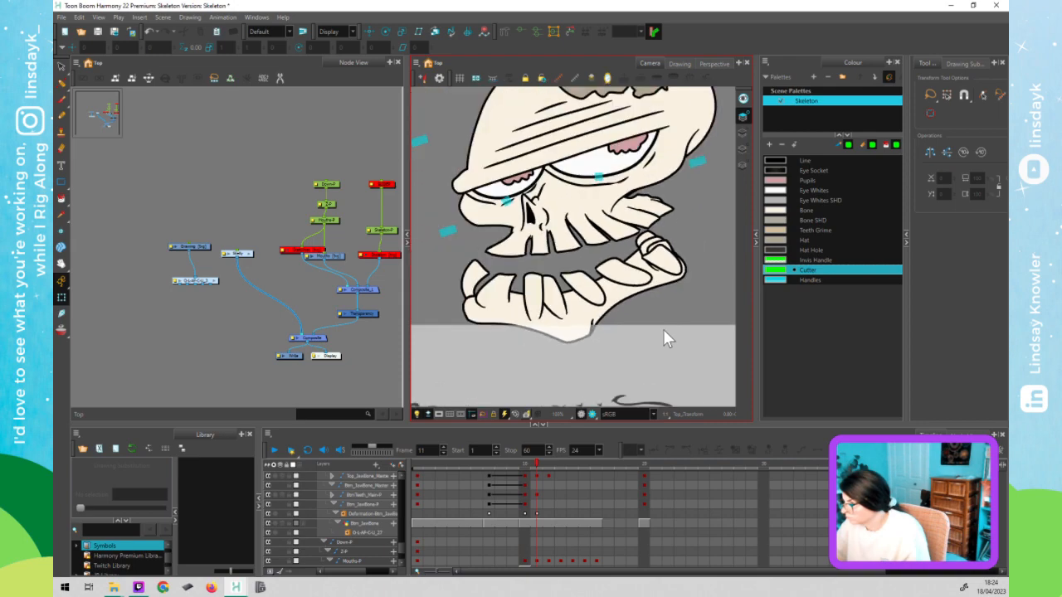
# - Display the deformation controls of a back lower tooth on frame 11, compare it with the EE sketch, and hide the controls
pyautogui.scroll(-3, 663, 330)
pyautogui.moveTo(663, 329); pyautogui.dragTo(620, 296)
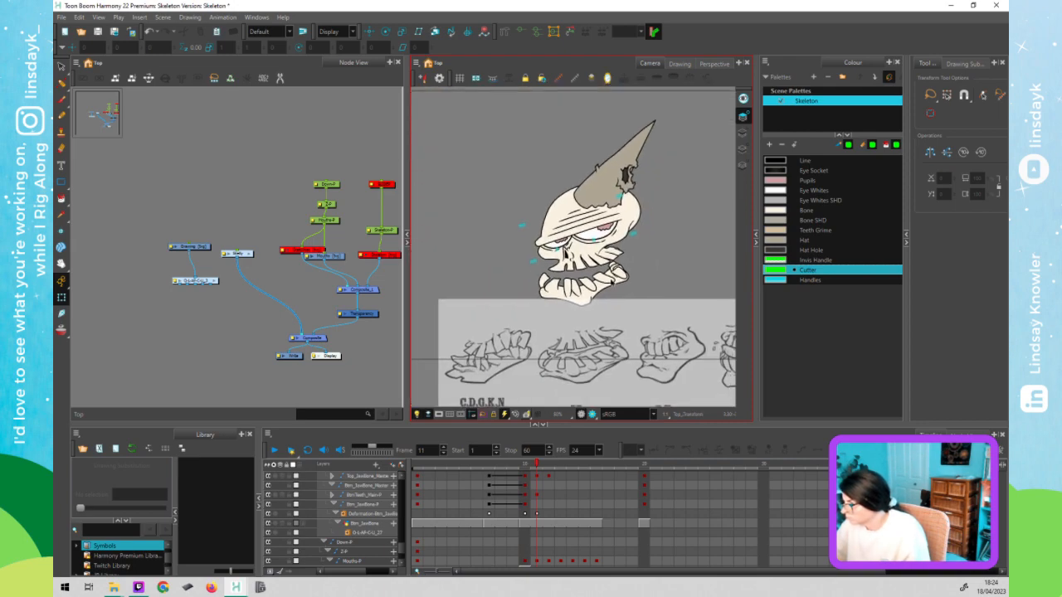
pyautogui.scroll(4, 618, 274)
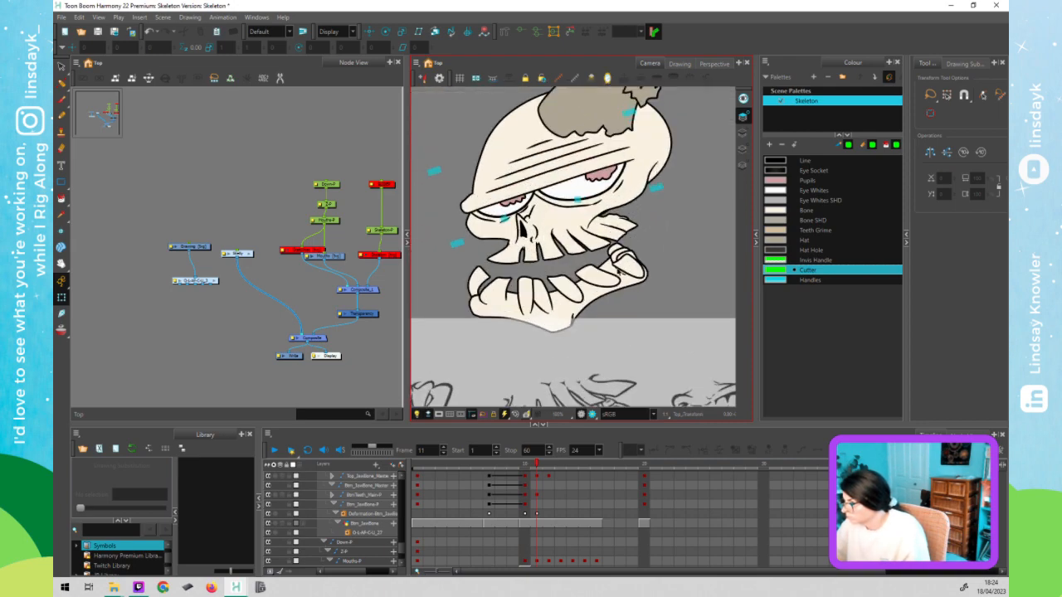
pyautogui.scroll(3, 614, 249)
pyautogui.click(610, 236)
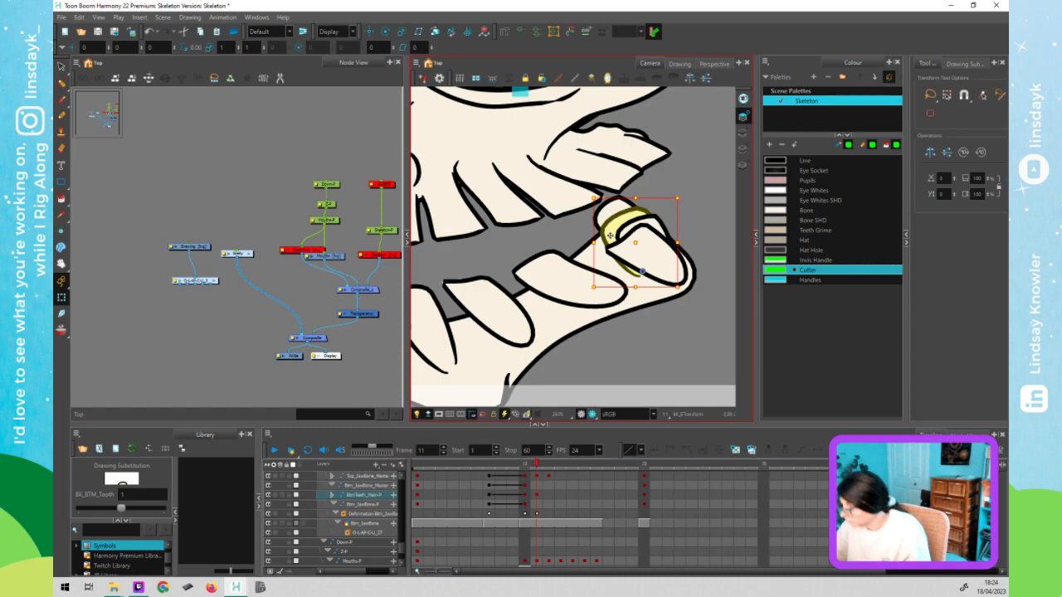
pyautogui.click(641, 279)
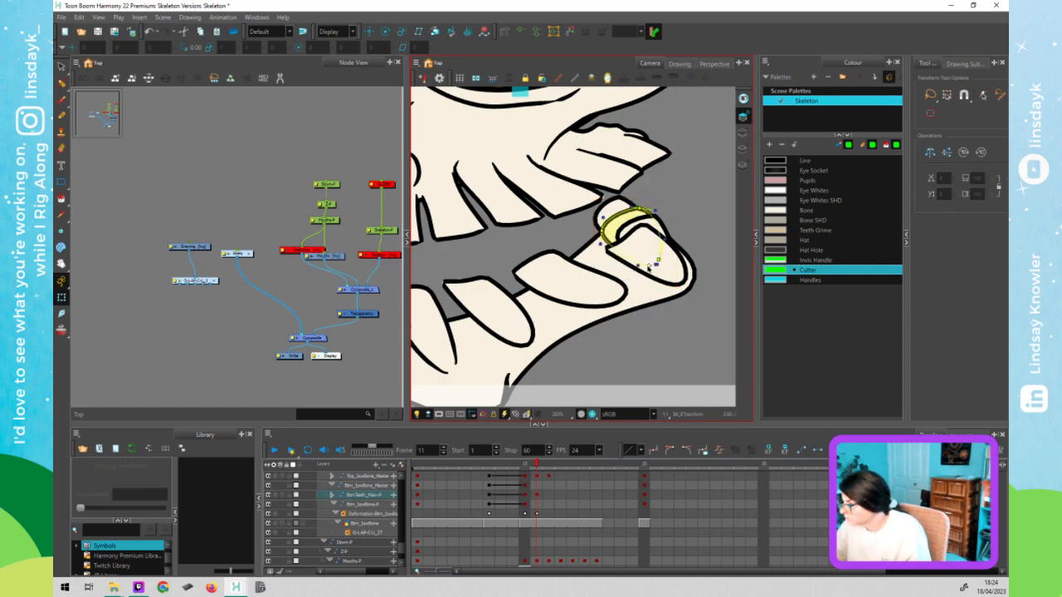
pyautogui.click(655, 225)
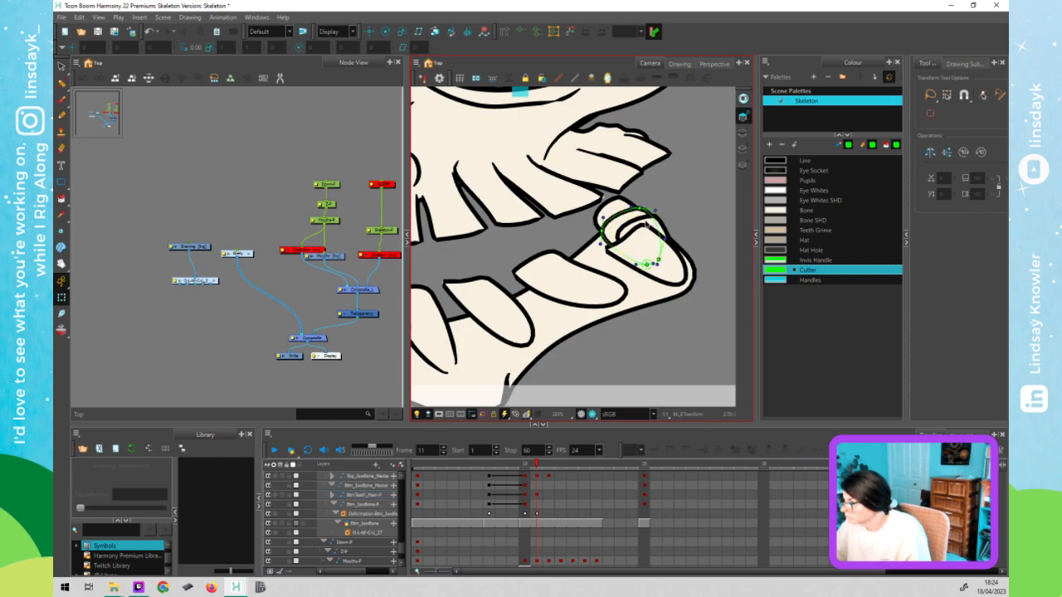
pyautogui.scroll(-2, 687, 262)
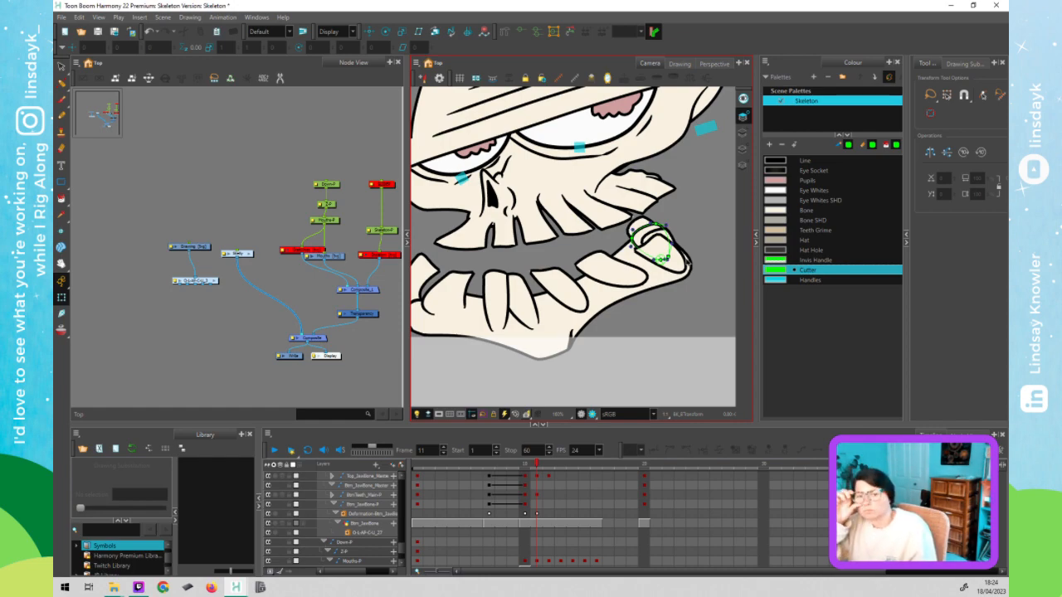
pyautogui.scroll(-2, 687, 263)
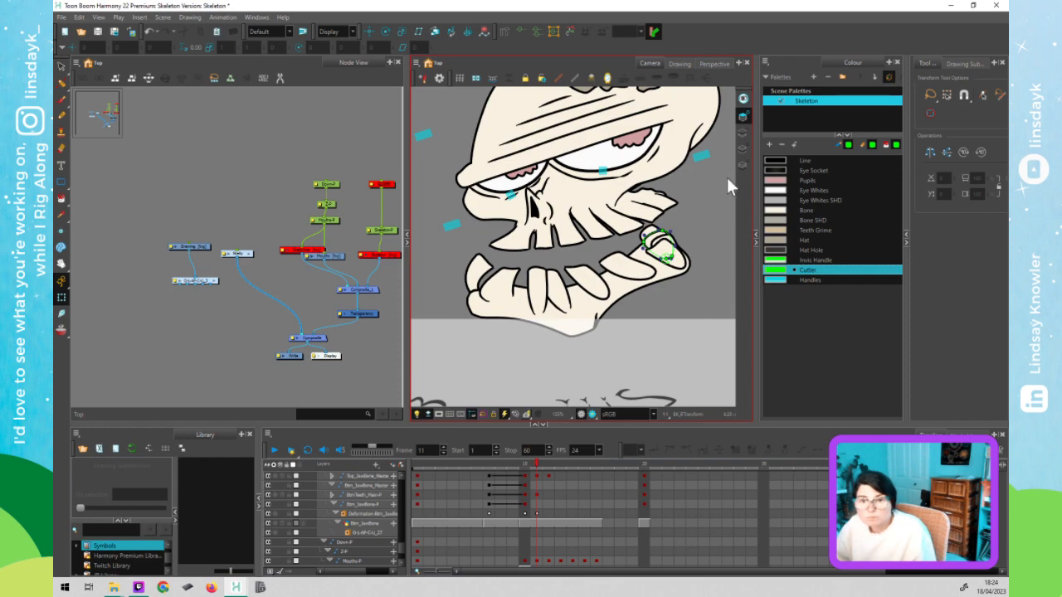
pyautogui.scroll(-3, 712, 245)
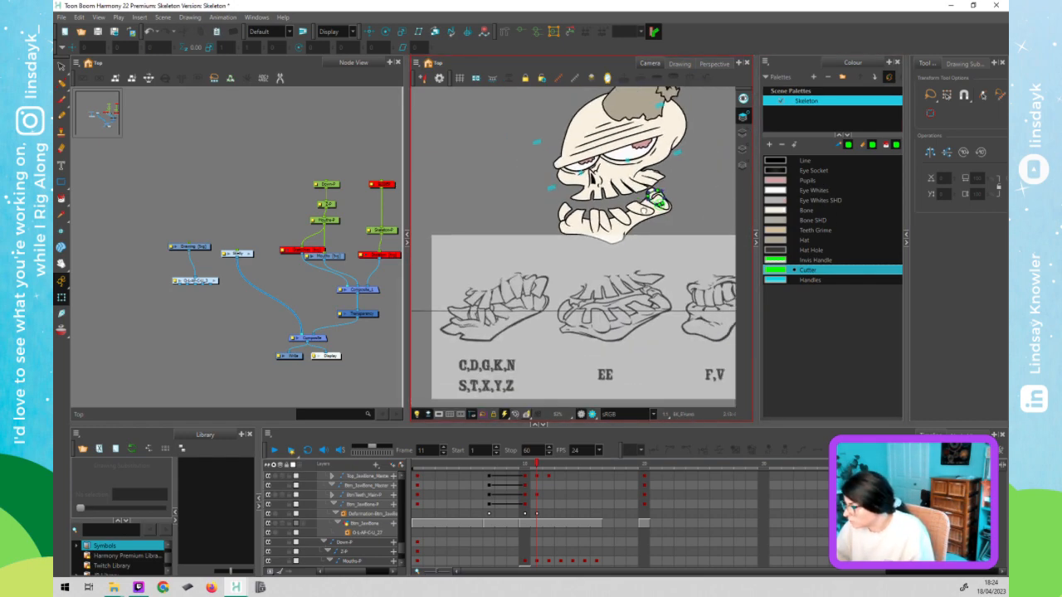
pyautogui.moveTo(668, 228); pyautogui.dragTo(608, 208)
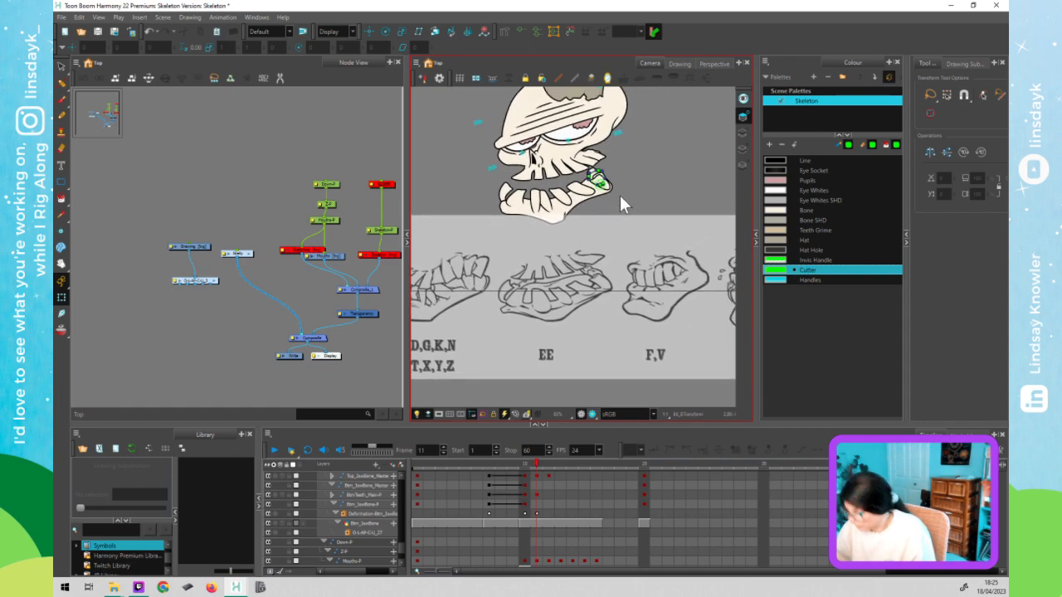
pyautogui.hotkey('shift', 'c')
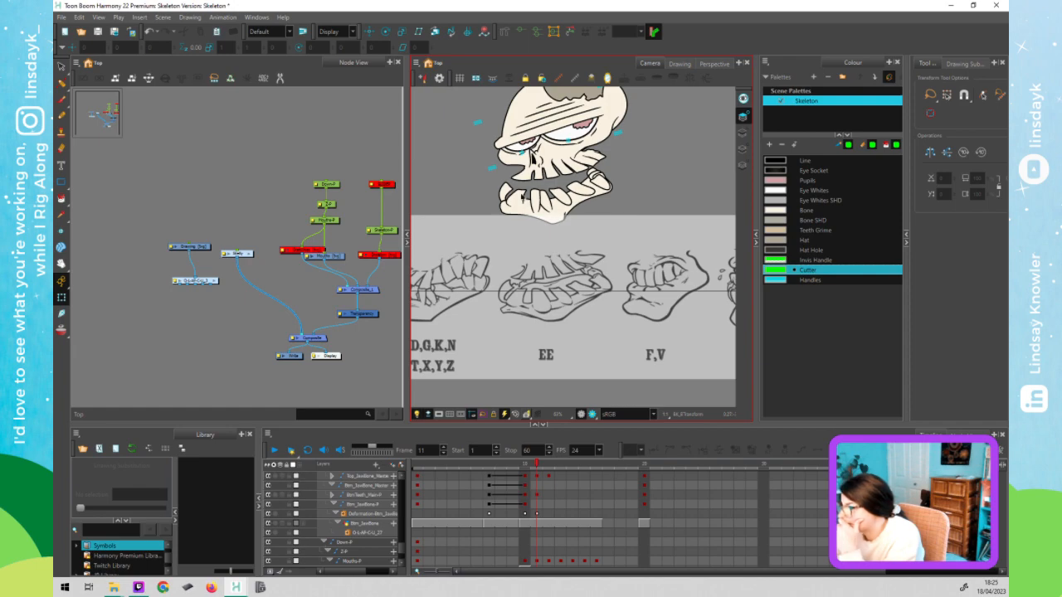
# - Move the frontmost lower tooth slightly inward along the jaw on frame 11
pyautogui.click(506, 194)
pyautogui.moveTo(506, 193); pyautogui.dragTo(510, 192)
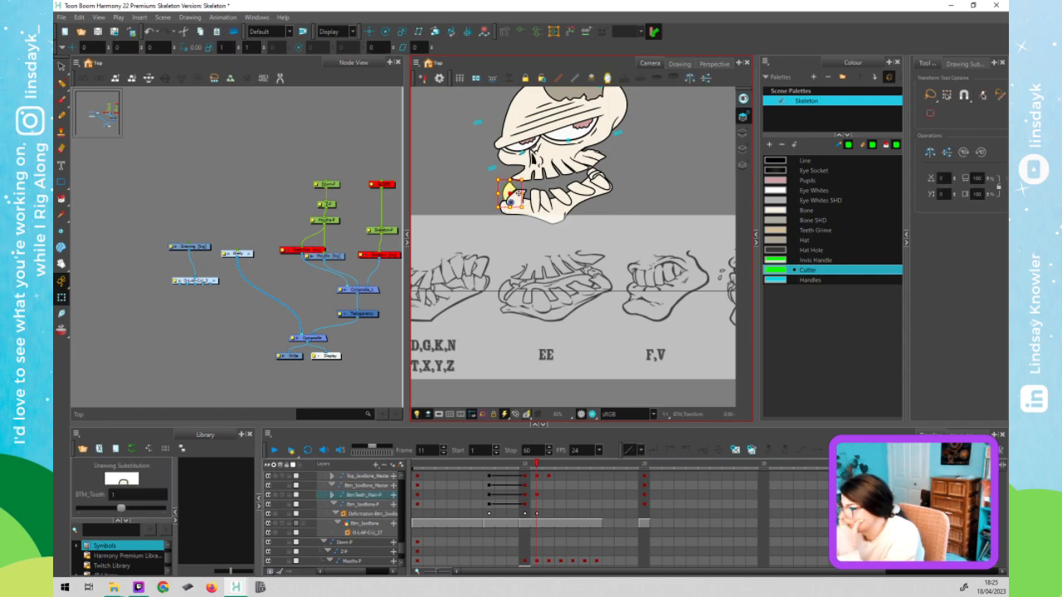
pyautogui.click(653, 185)
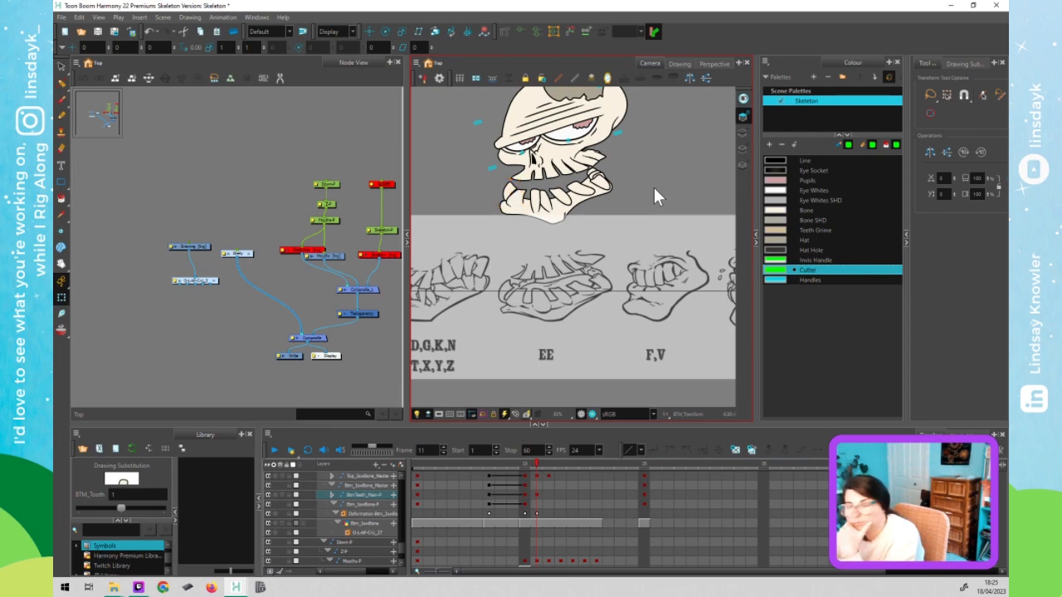
pyautogui.click(653, 186)
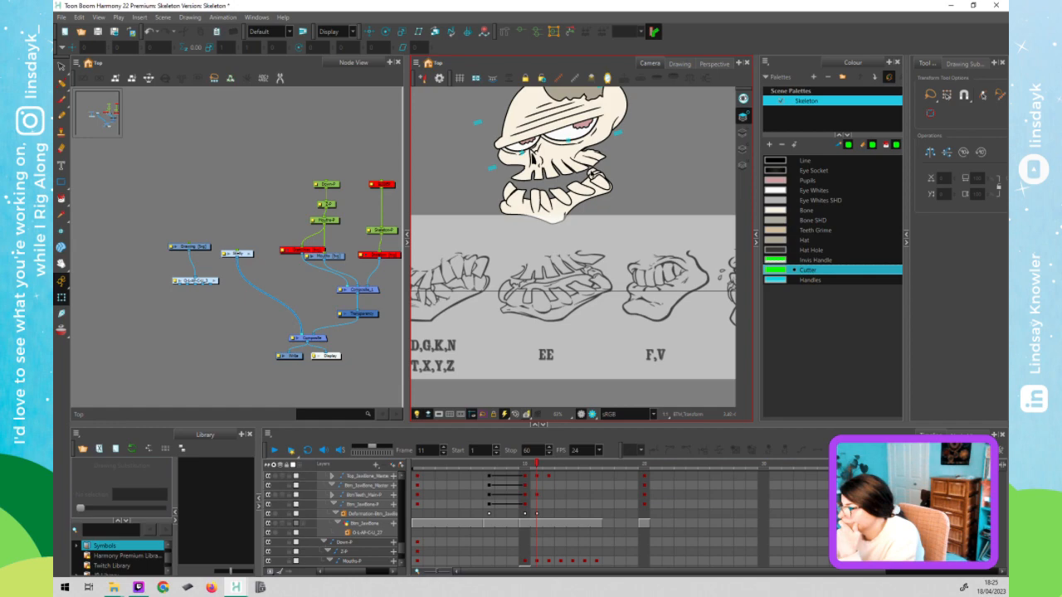
# - Move the rearmost lower teeth slightly toward the back end of the jaw on frame 11
pyautogui.click(592, 174)
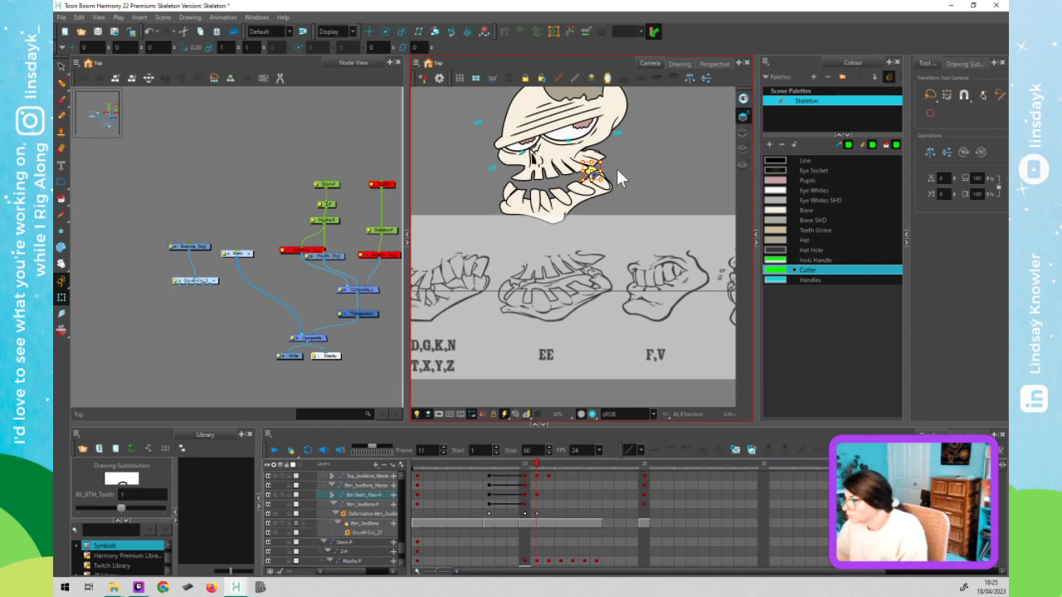
pyautogui.moveTo(592, 171); pyautogui.dragTo(598, 173)
pyautogui.click(597, 179)
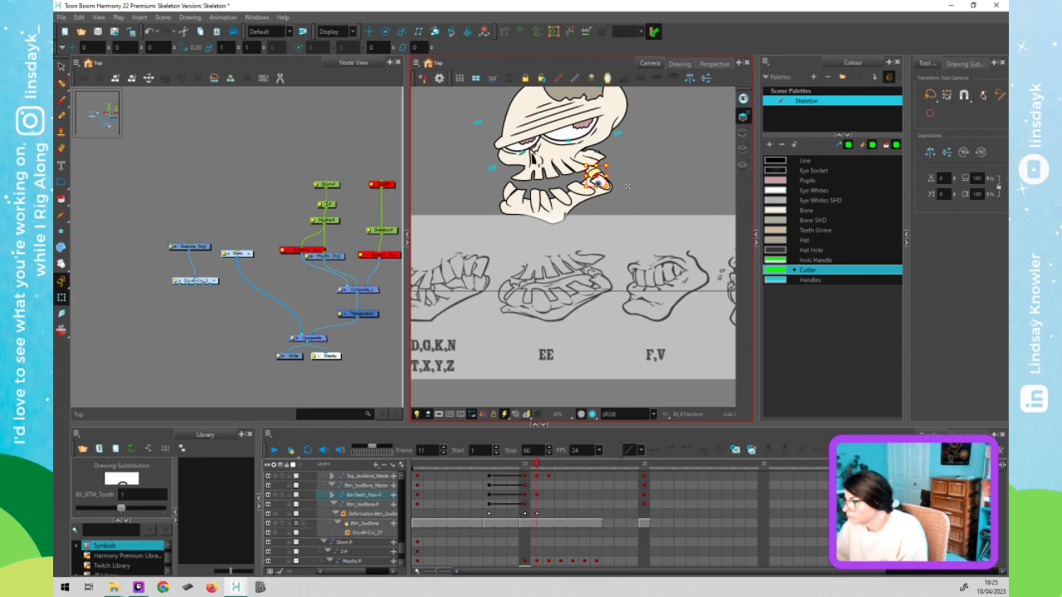
pyautogui.moveTo(605, 175); pyautogui.dragTo(612, 178)
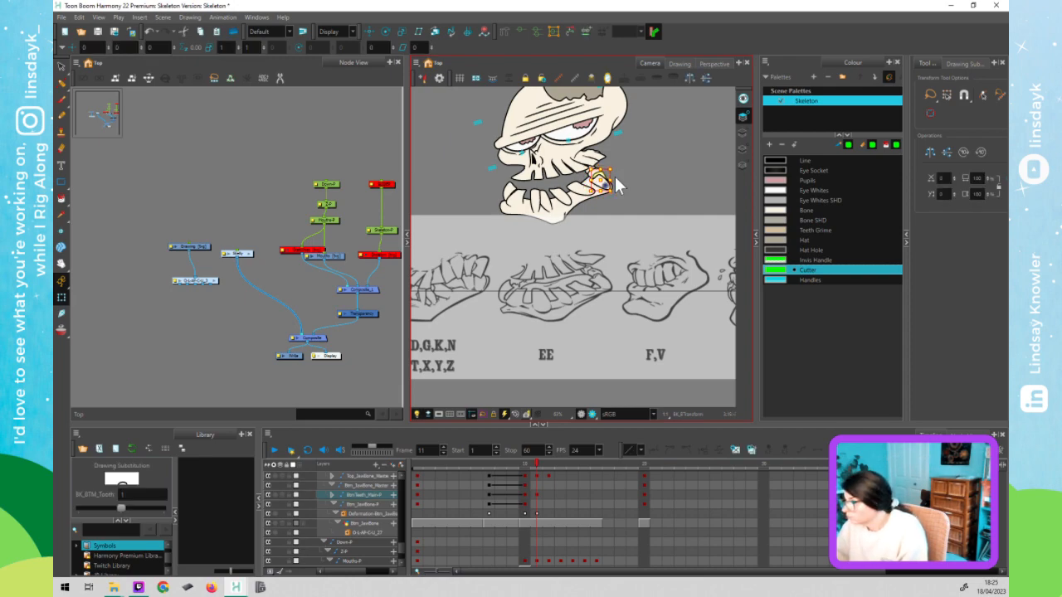
# - Inspect the back lower teeth and the frontmost lower tooth on frame 11 against the EE sketch
pyautogui.click(622, 186)
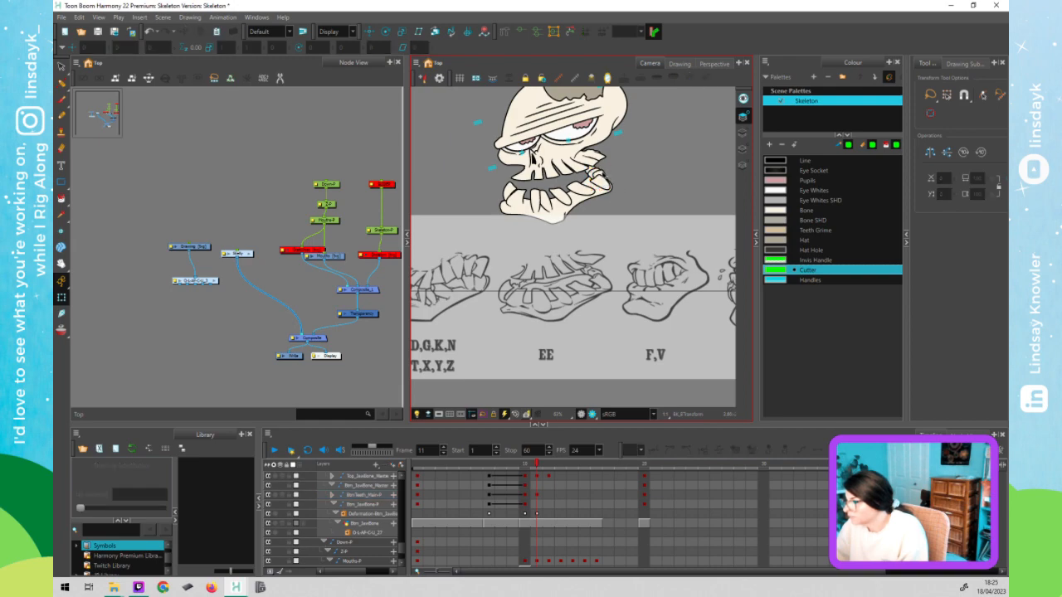
pyautogui.click(623, 184)
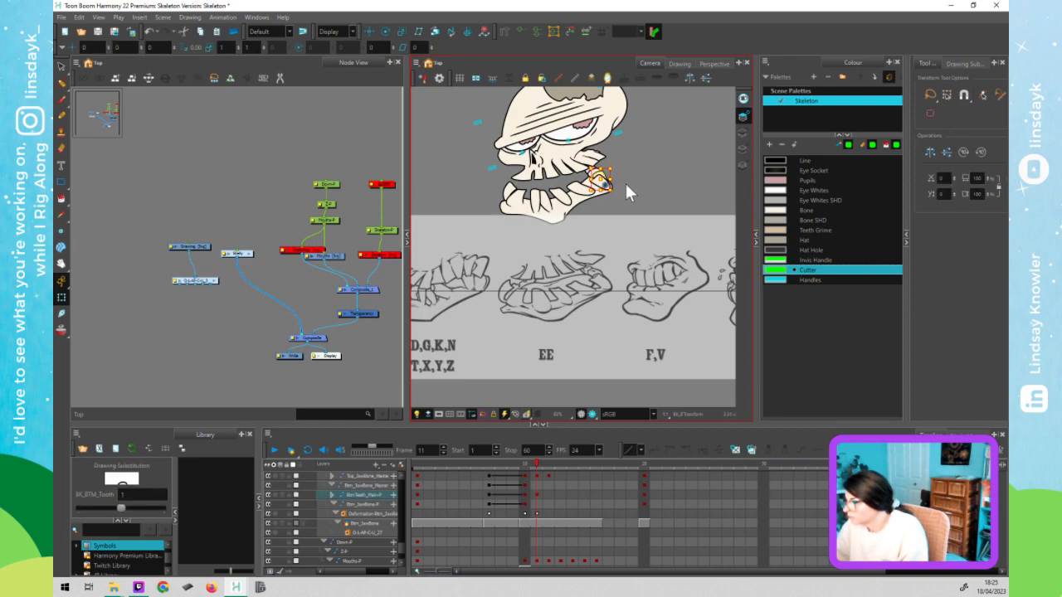
pyautogui.click(627, 182)
pyautogui.click(601, 183)
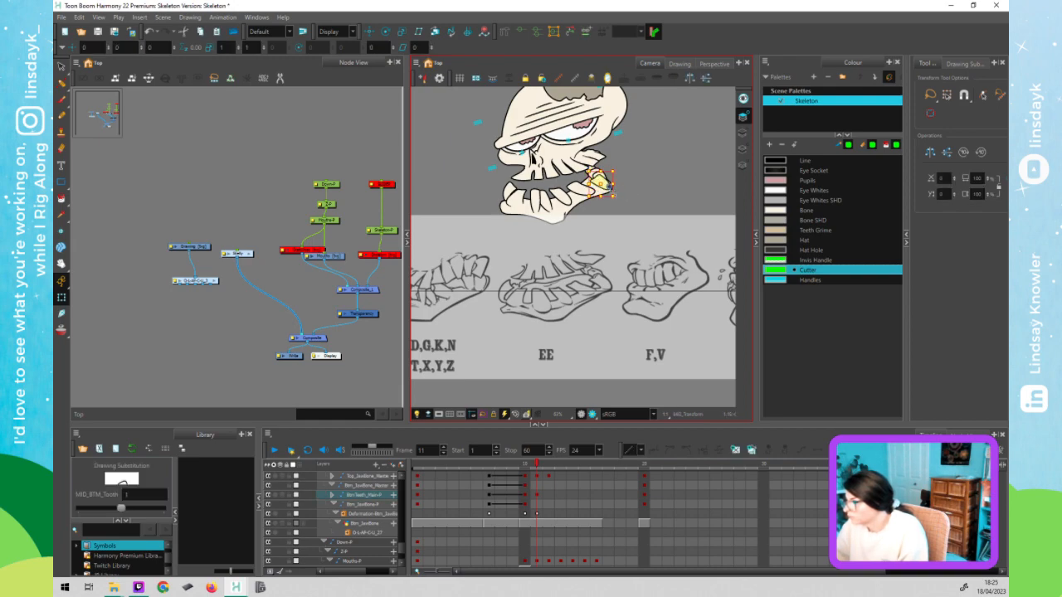
pyautogui.click(636, 185)
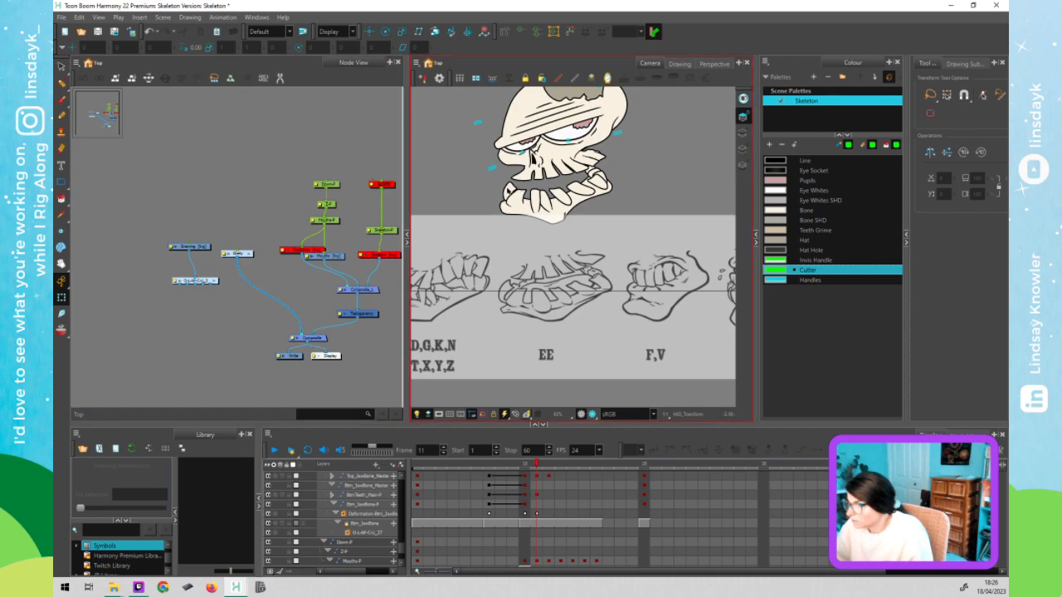
pyautogui.click(511, 191)
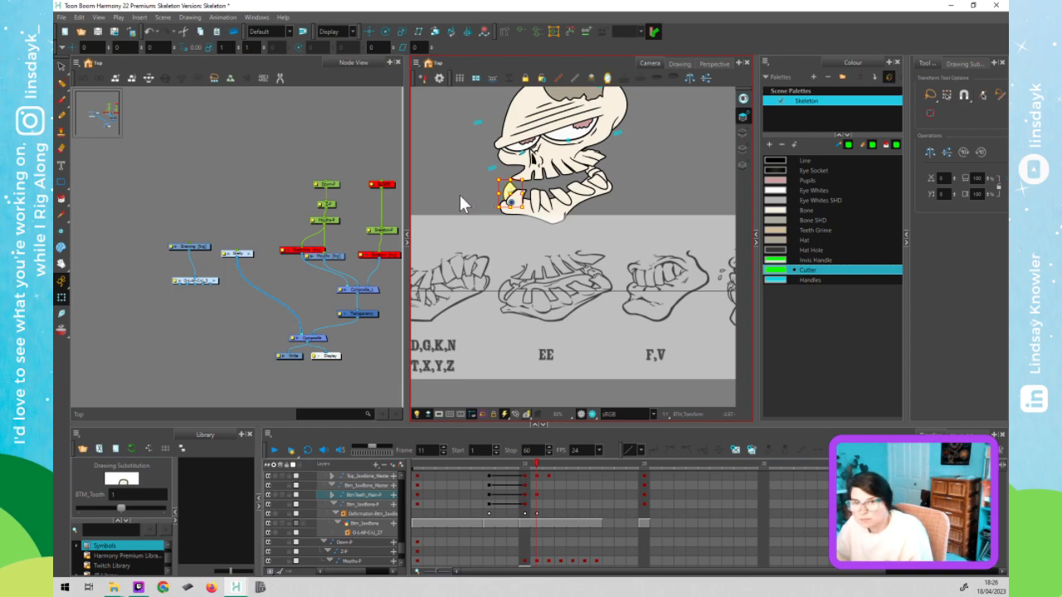
pyautogui.click(622, 180)
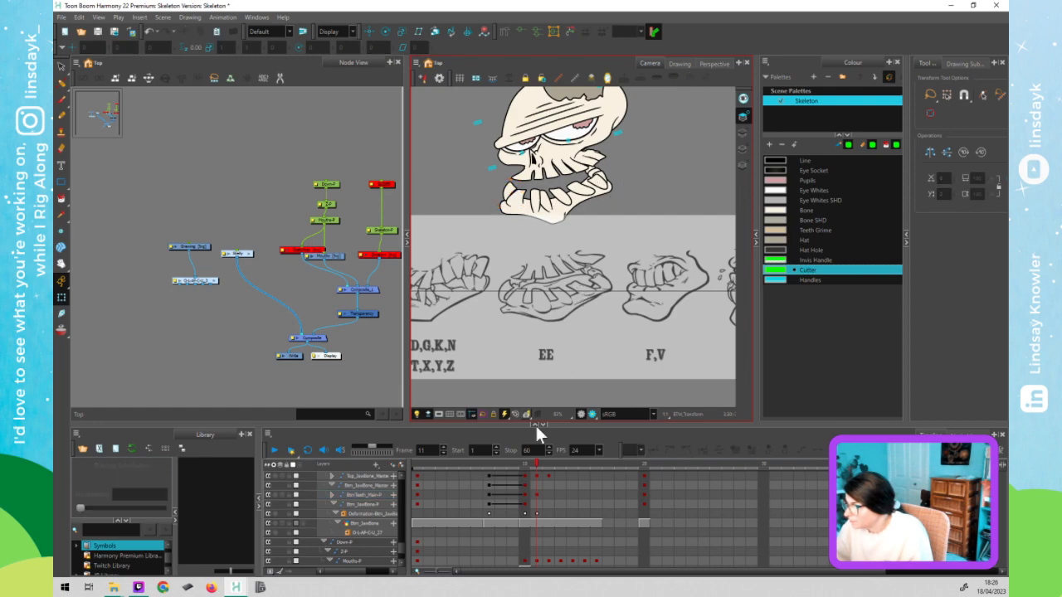
# - Compare the jaw and teeth poses across frames 10, 11 and 12
pyautogui.click(535, 469)
pyautogui.click(527, 465)
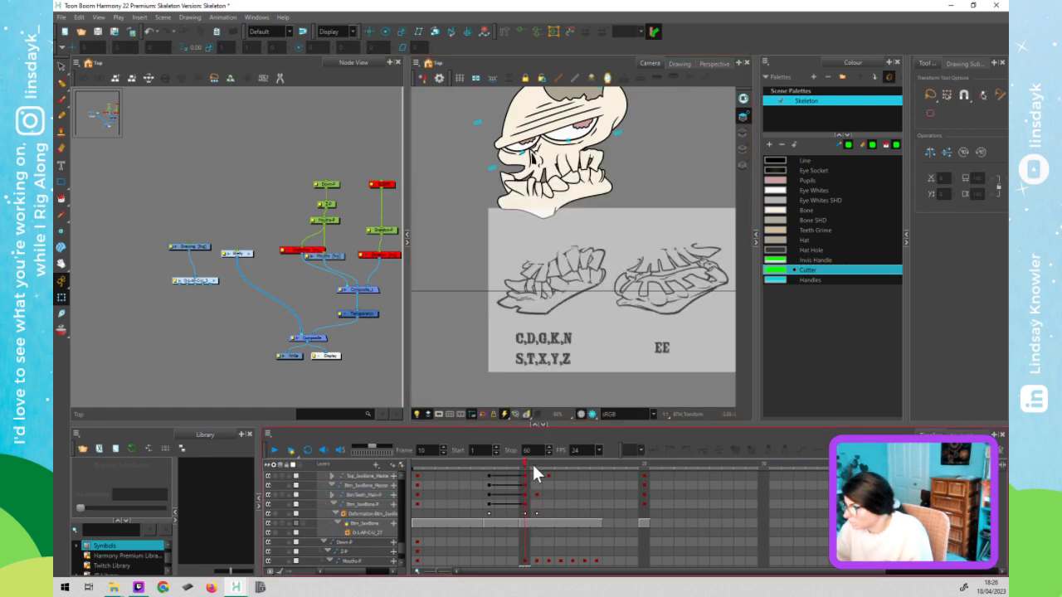
pyautogui.click(528, 463)
pyautogui.click(538, 465)
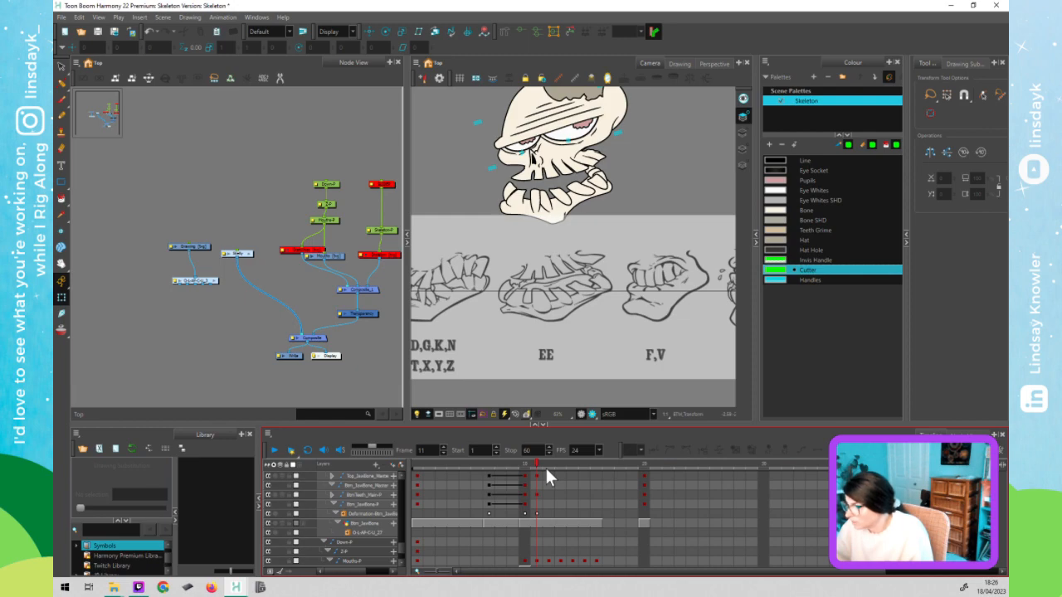
pyautogui.click(546, 466)
pyautogui.click(538, 469)
pyautogui.click(543, 469)
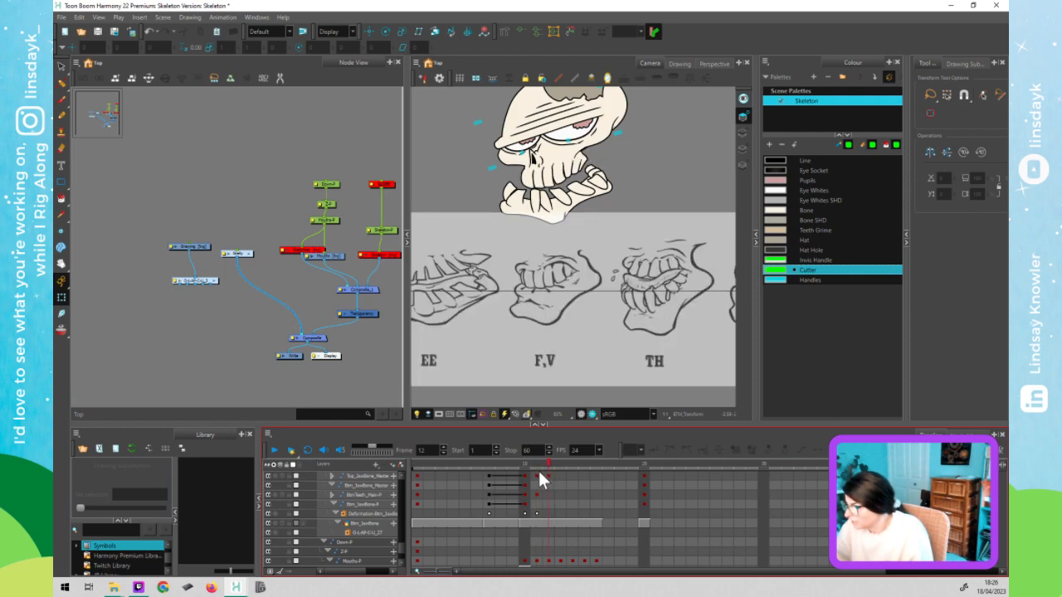
pyautogui.click(537, 469)
pyautogui.click(542, 469)
pyautogui.click(536, 468)
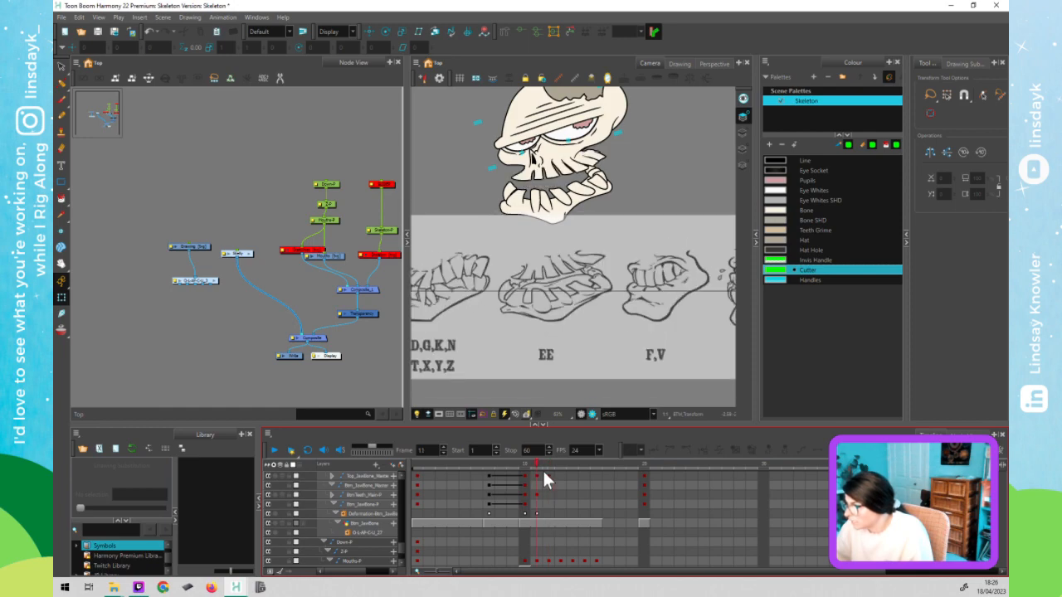
pyautogui.click(542, 469)
pyautogui.click(539, 468)
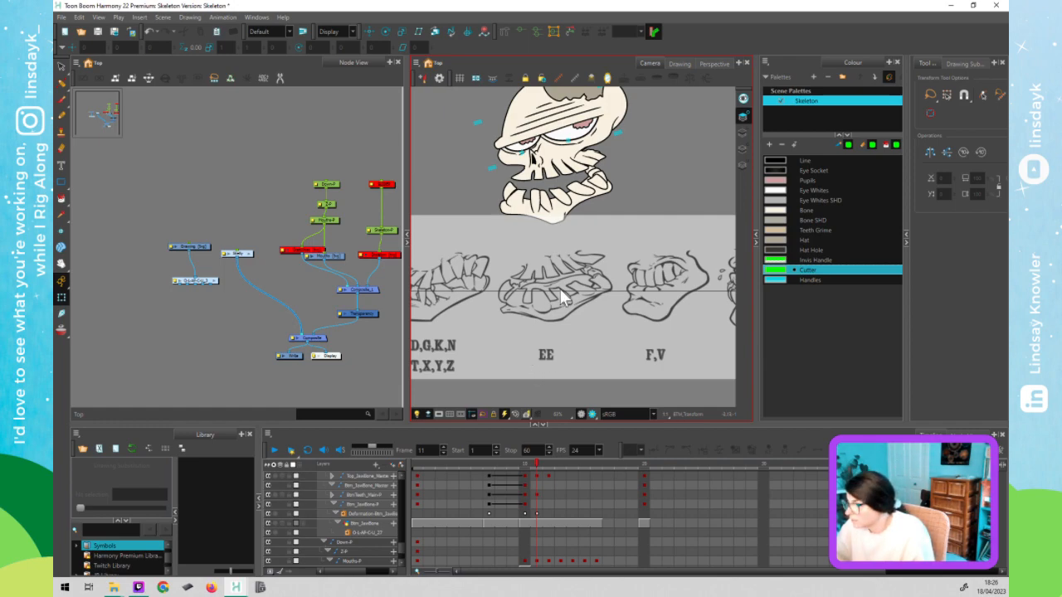
# - Examine the two middle lower teeth on frame 11 and compare their placement with frame 10
pyautogui.click(543, 201)
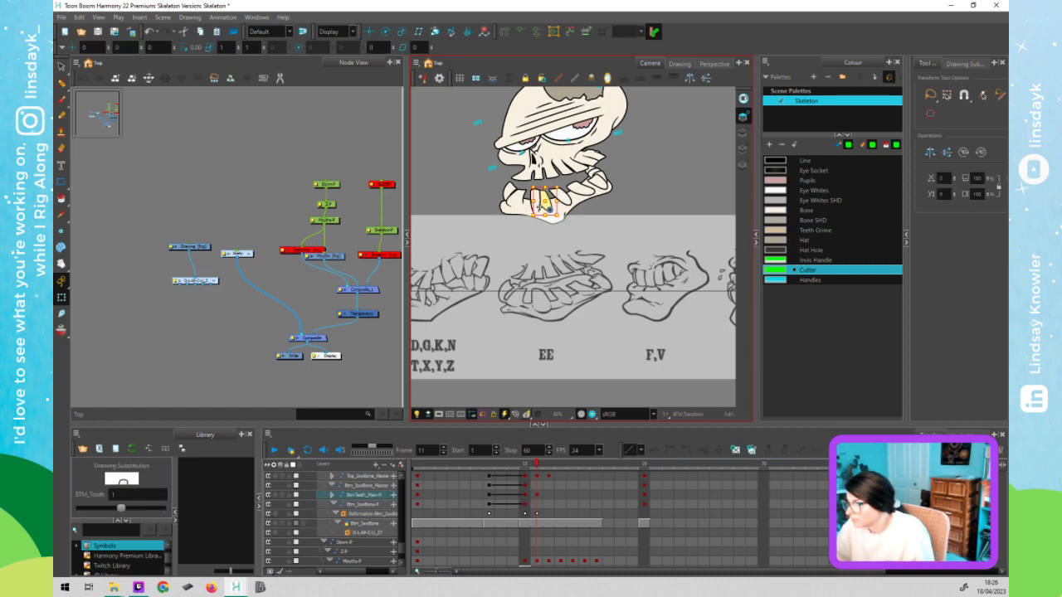
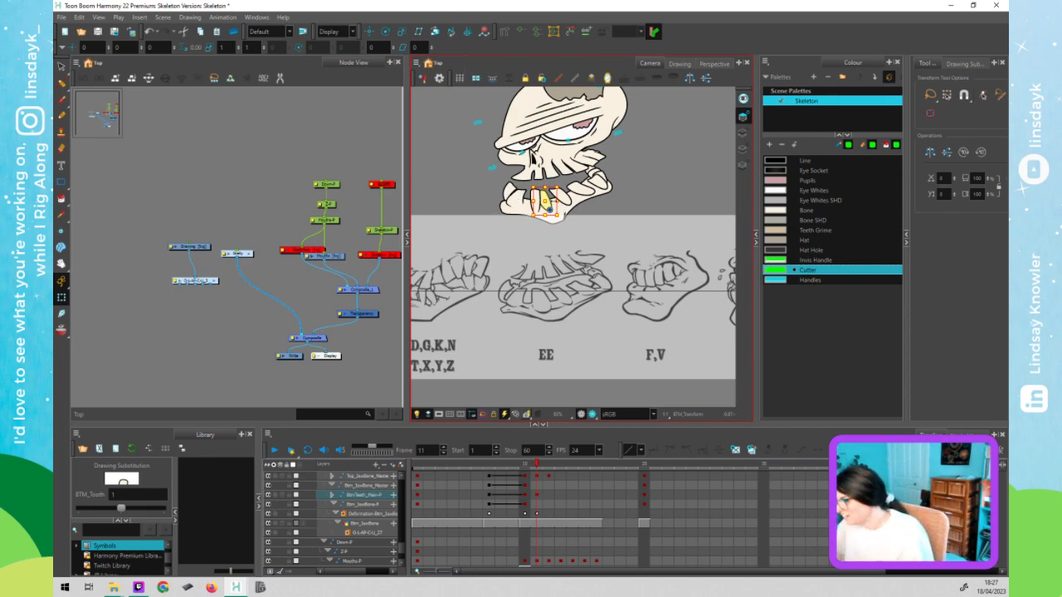
pyautogui.click(604, 208)
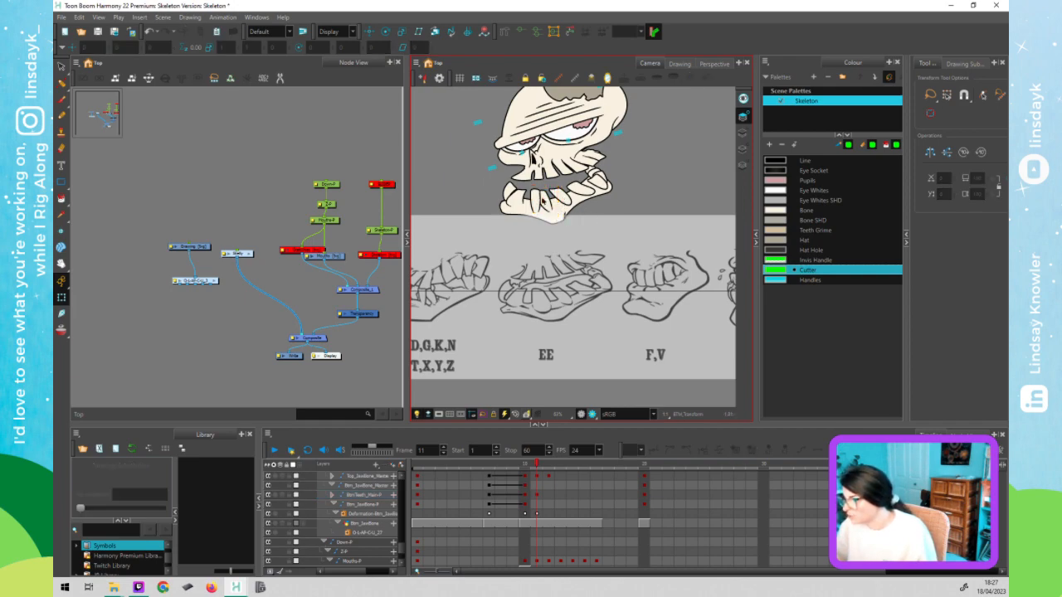
pyautogui.click(536, 202)
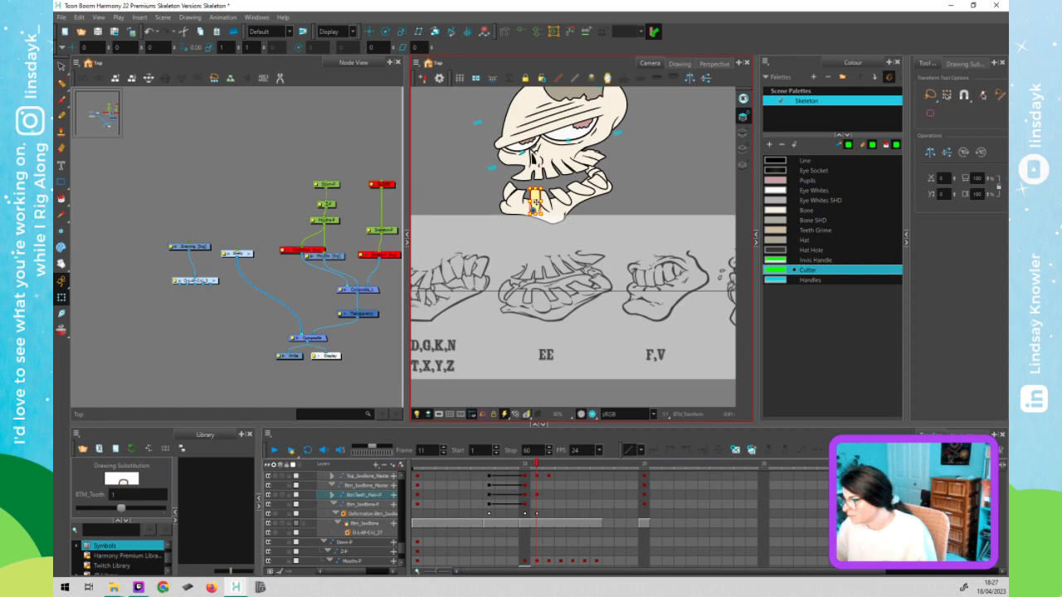
pyautogui.click(548, 203)
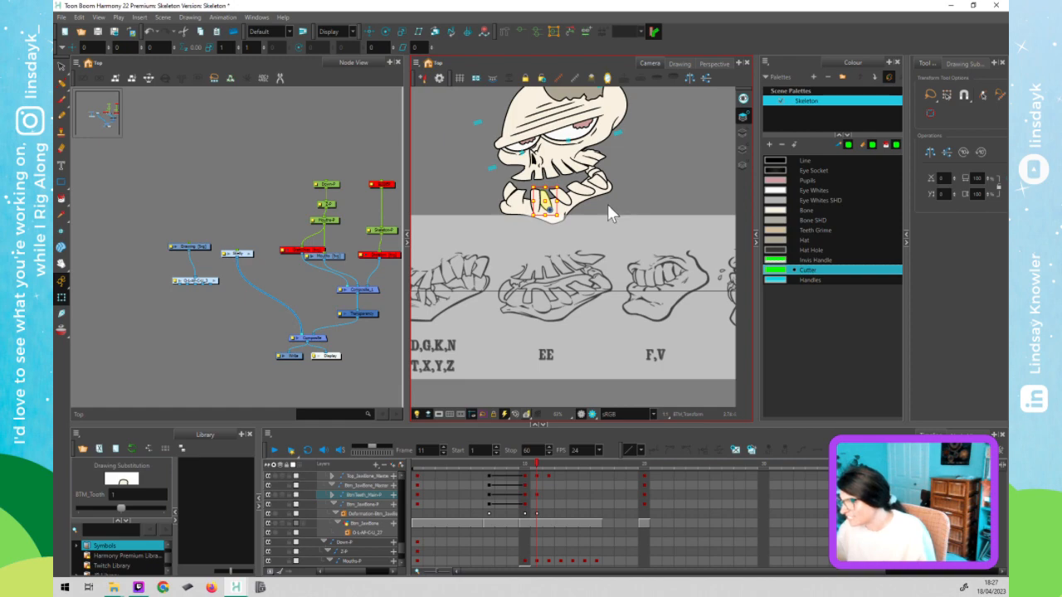
pyautogui.click(525, 461)
pyautogui.click(536, 463)
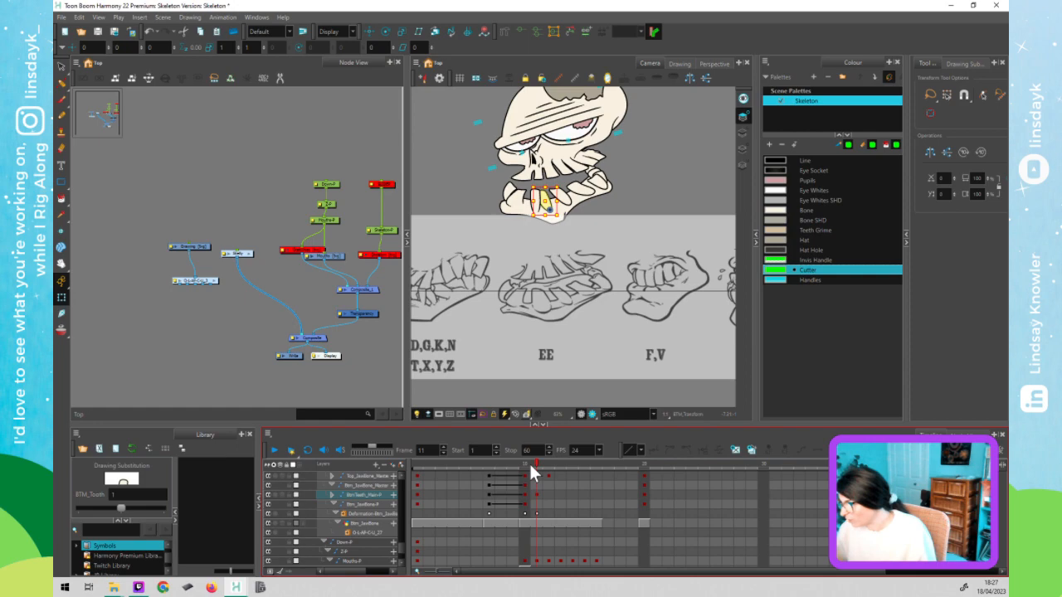
pyautogui.click(528, 463)
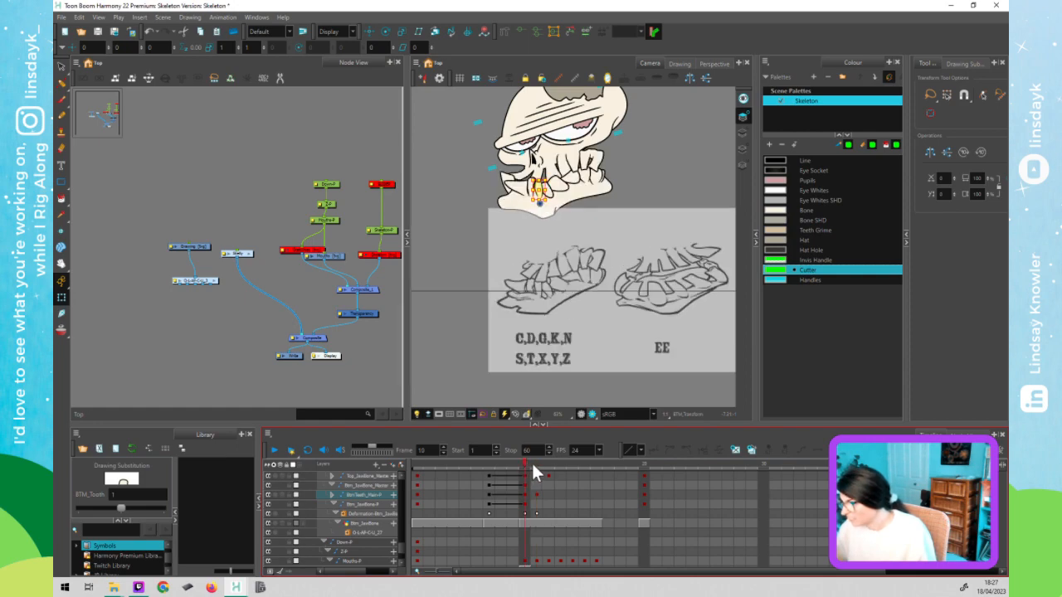
pyautogui.click(535, 463)
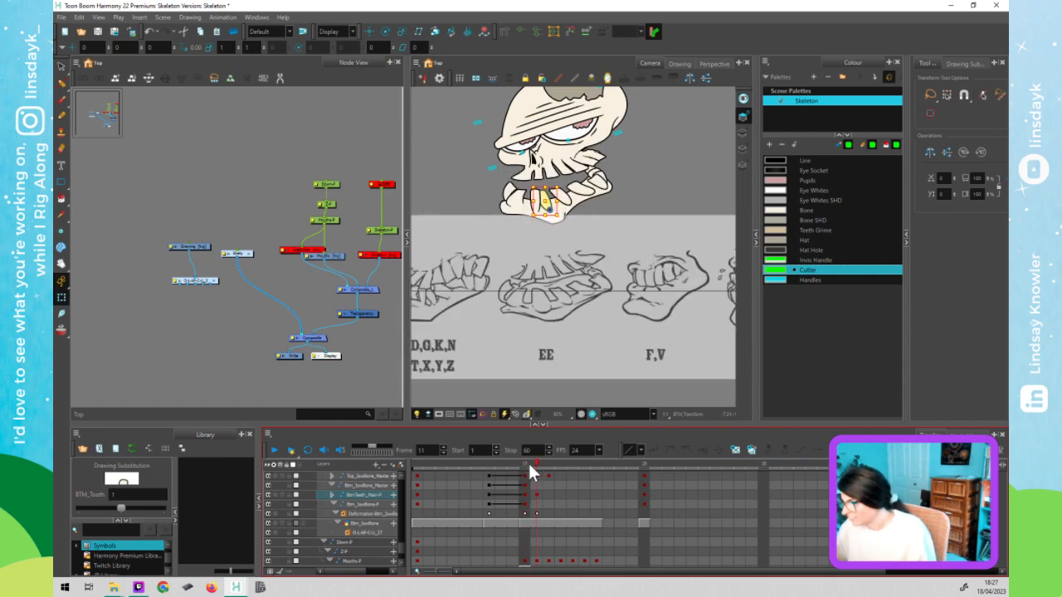
pyautogui.click(525, 462)
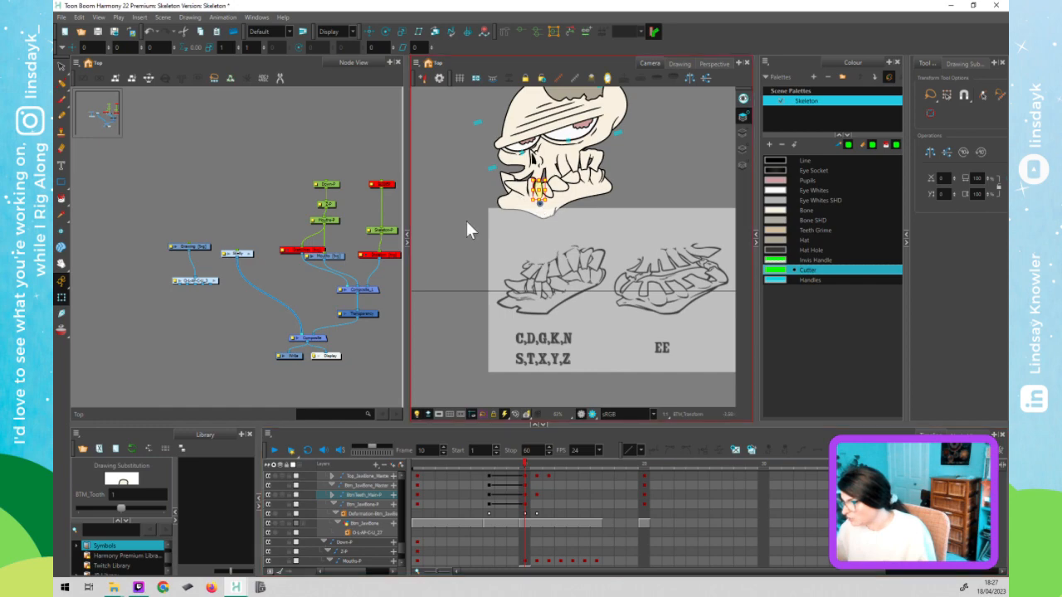
# - Select the two middle lower teeth on frame 10 and follow their positions through frames 11 and 12
pyautogui.click(550, 198)
pyautogui.click(538, 191)
pyautogui.click(625, 194)
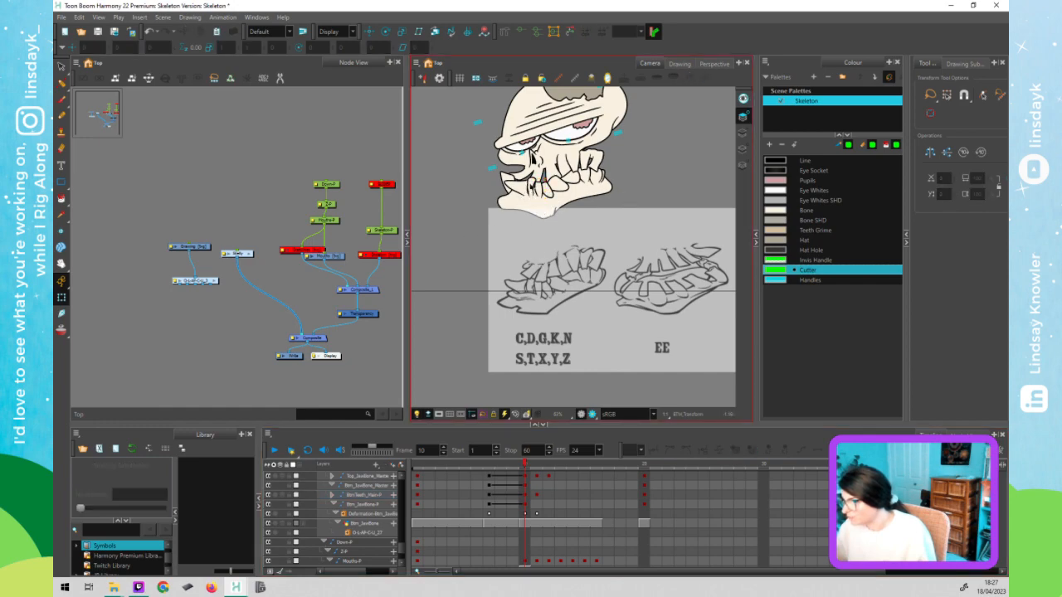
pyautogui.click(531, 186)
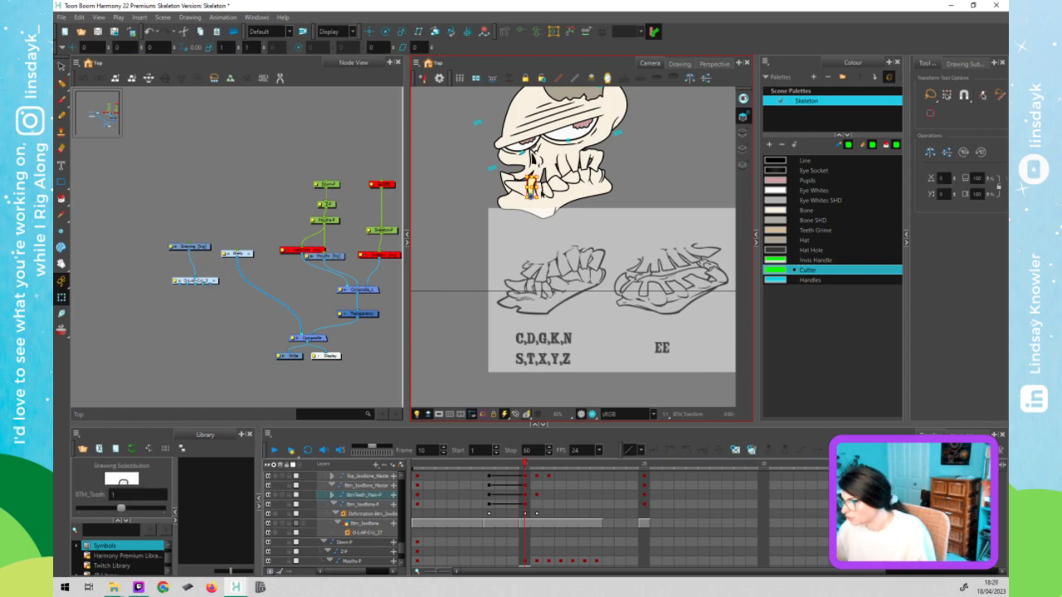
pyautogui.click(537, 463)
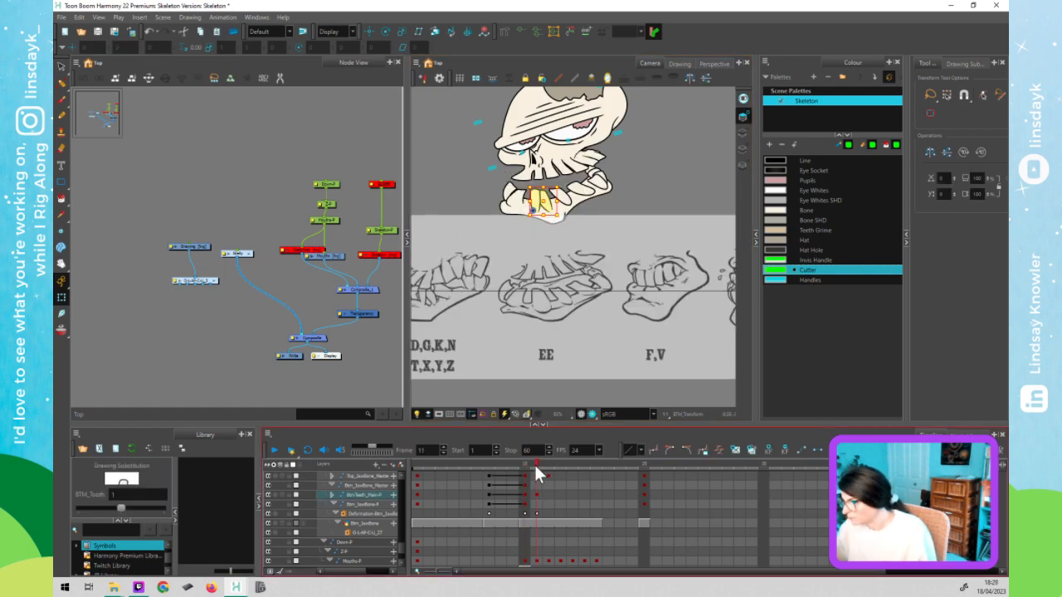
pyautogui.click(525, 464)
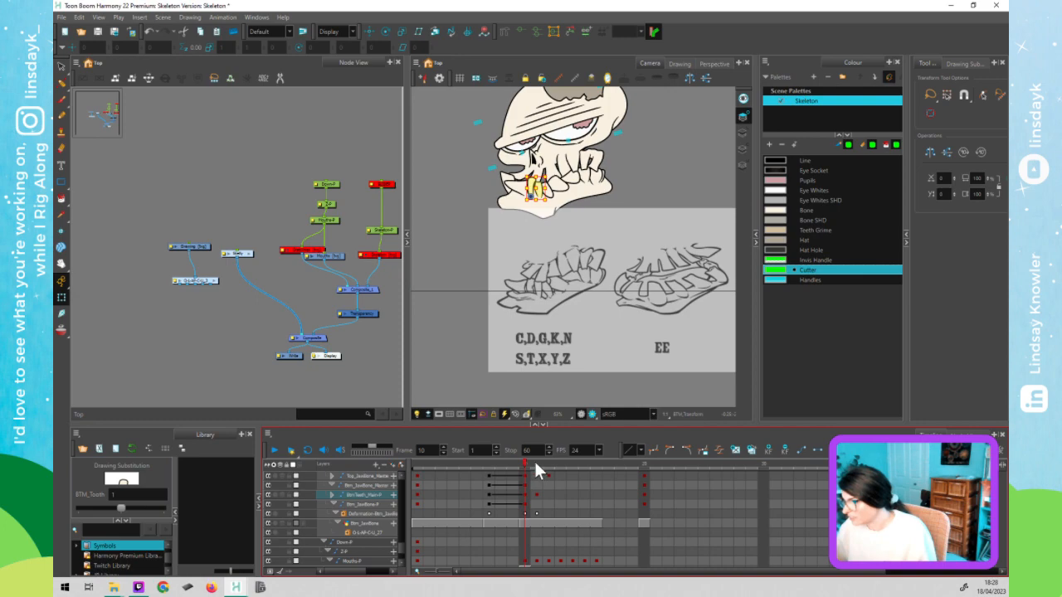
pyautogui.click(535, 466)
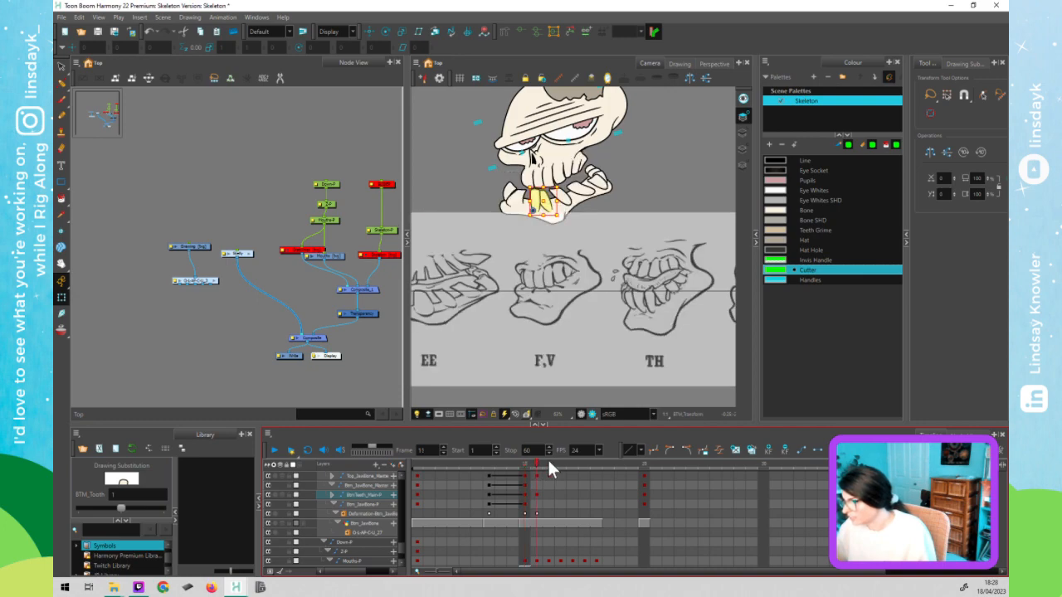
# - Reposition the front and middle lower teeth on frame 12 for the F,V mouth shape
pyautogui.click(550, 285)
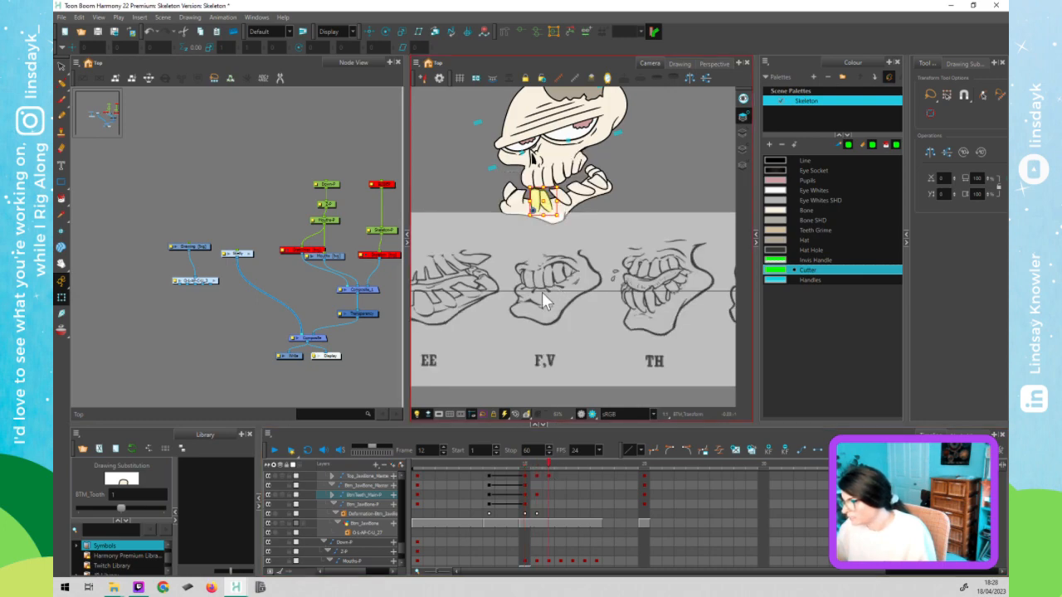
pyautogui.click(602, 199)
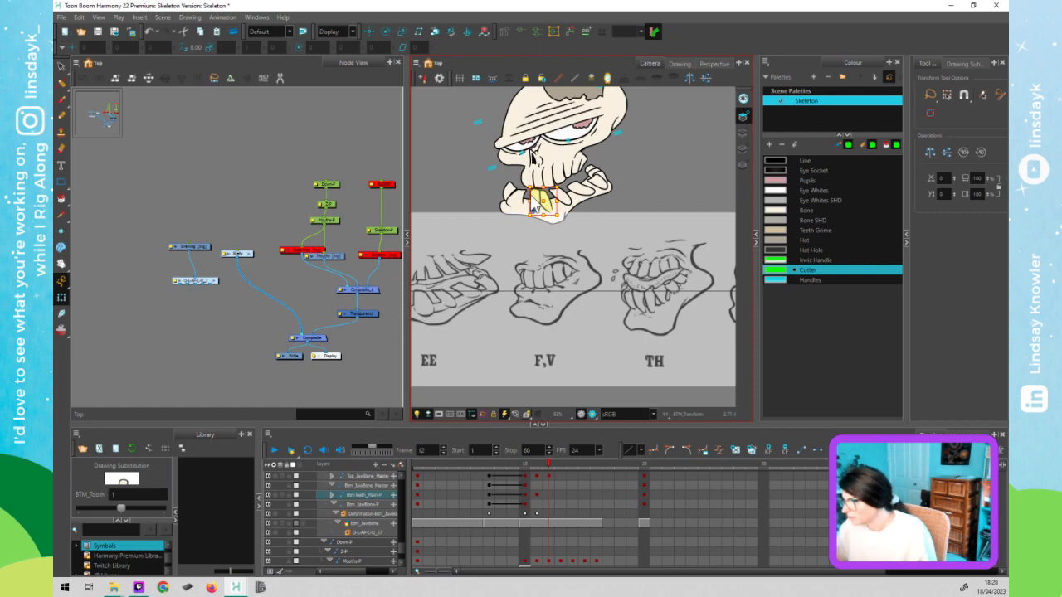
pyautogui.click(537, 199)
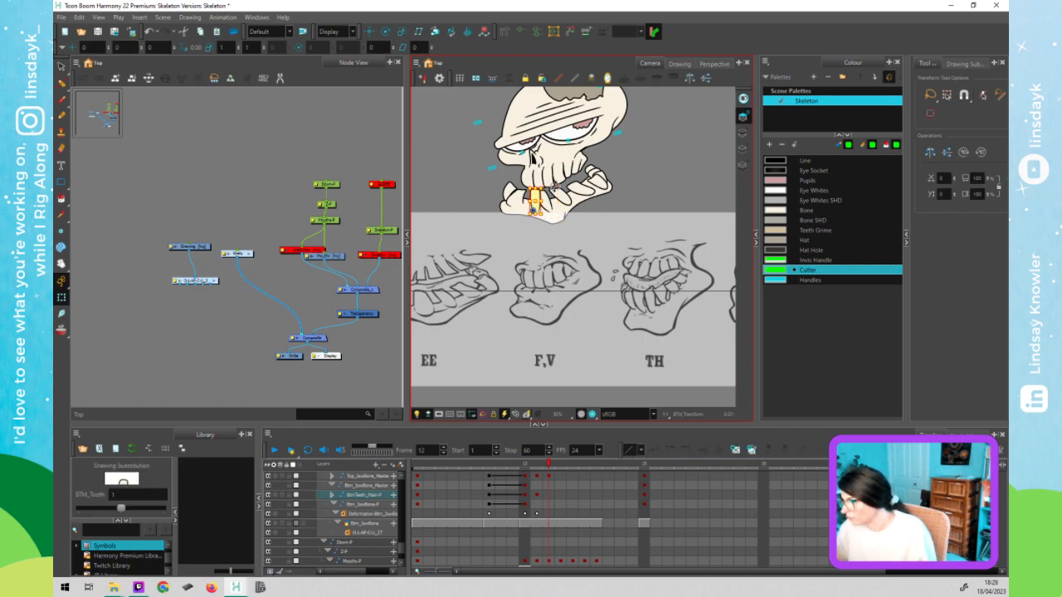
pyautogui.moveTo(553, 197)
pyautogui.mouseDown()
pyautogui.moveTo(521, 203)
pyautogui.moveTo(513, 191)
pyautogui.moveTo(531, 176)
pyautogui.moveTo(510, 184)
pyautogui.moveTo(526, 197)
pyautogui.mouseUp()
pyautogui.click(614, 262)
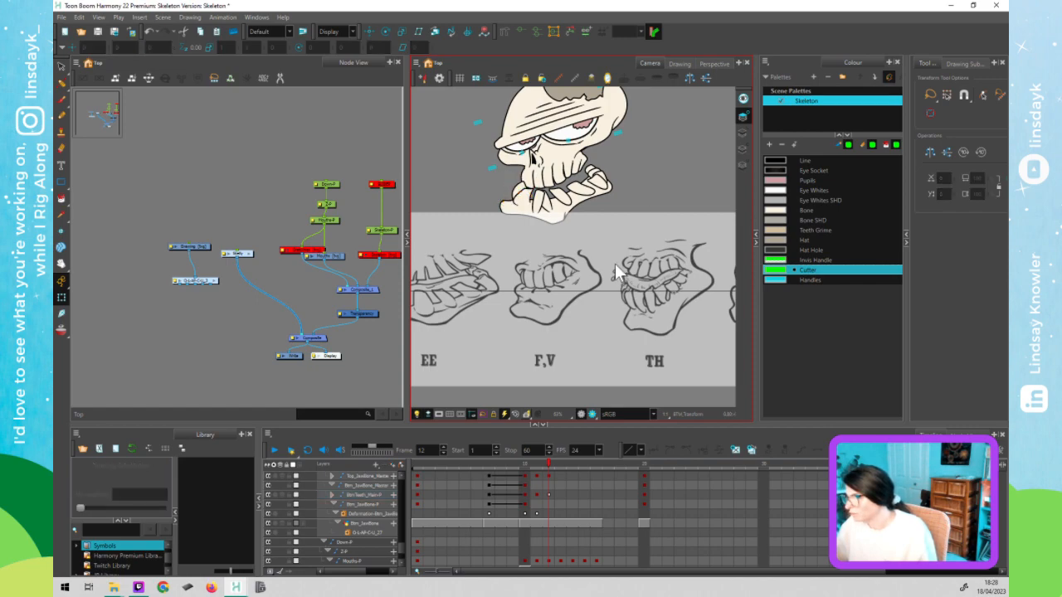
# - Check the frontmost lower tooth and a middle one on frame 12 for the F,V shape, and save the scene
pyautogui.click(518, 193)
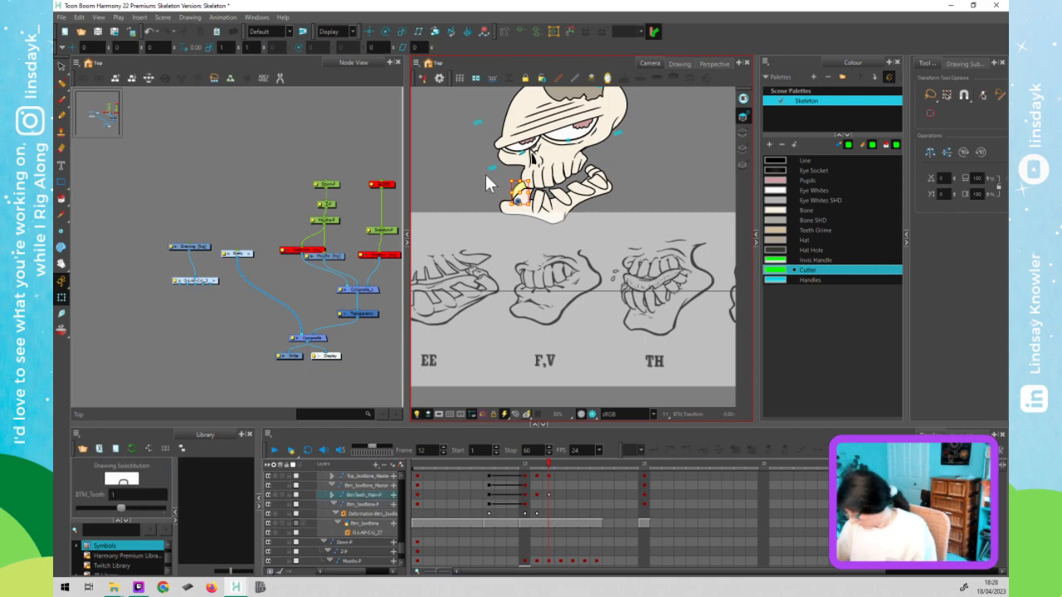
pyautogui.click(632, 201)
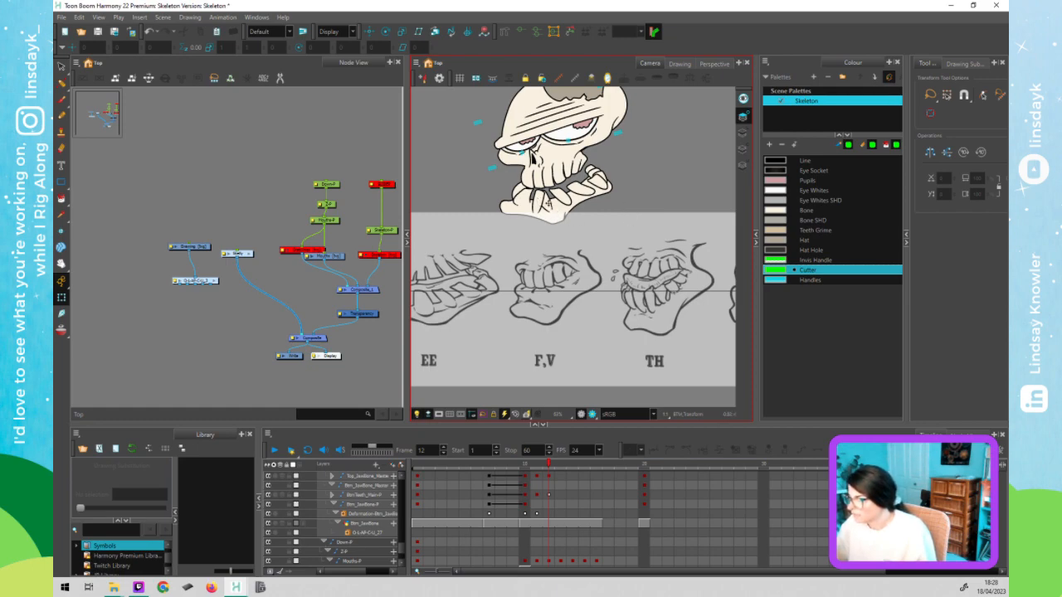
pyautogui.click(541, 202)
pyautogui.click(604, 210)
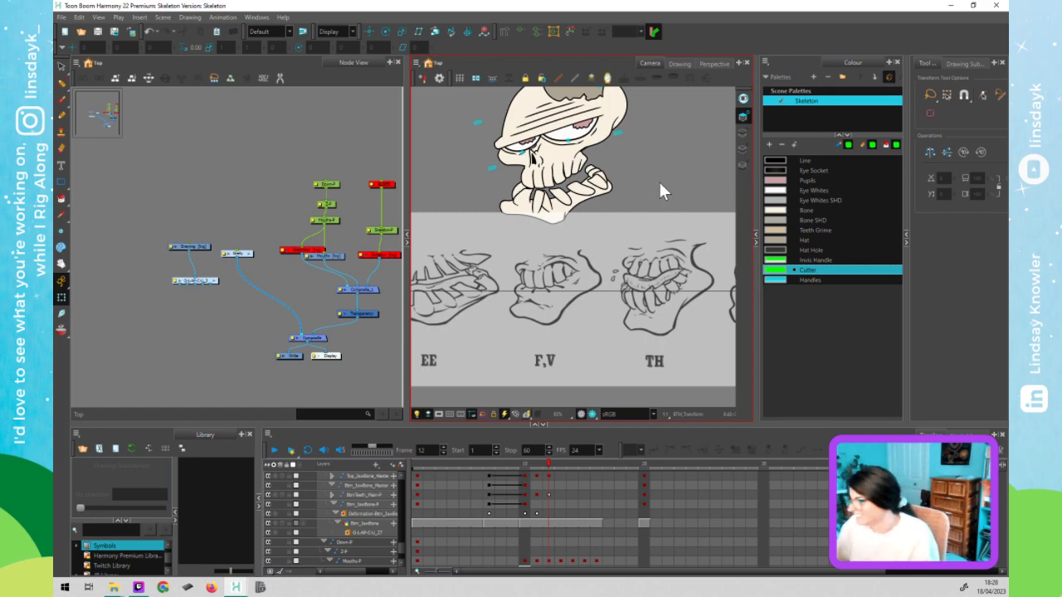
pyautogui.scroll(-3, 659, 186)
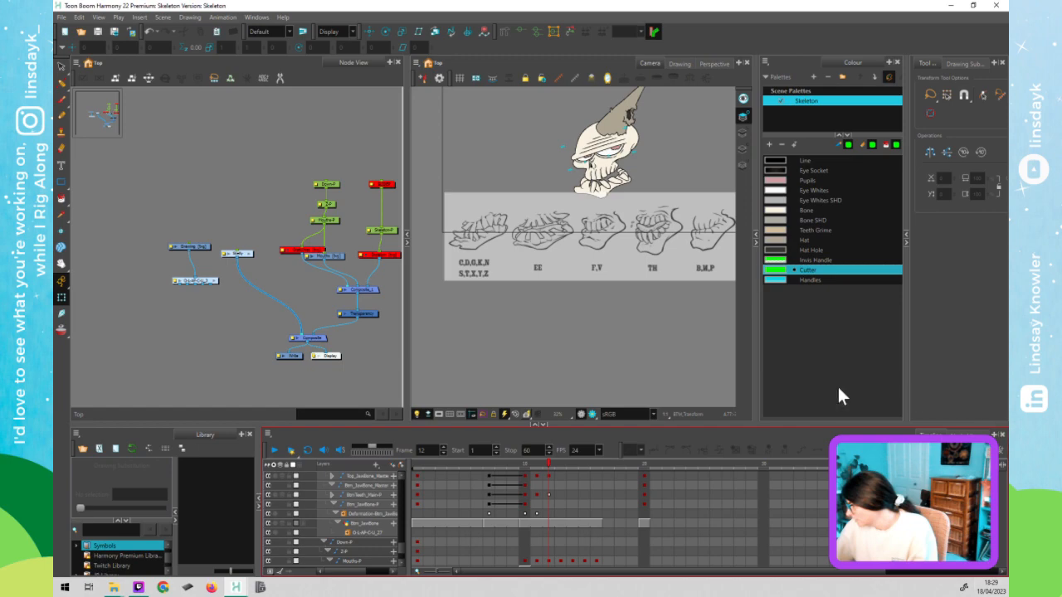
# - Open the system calendar and view May 2023
pyautogui.click(995, 588)
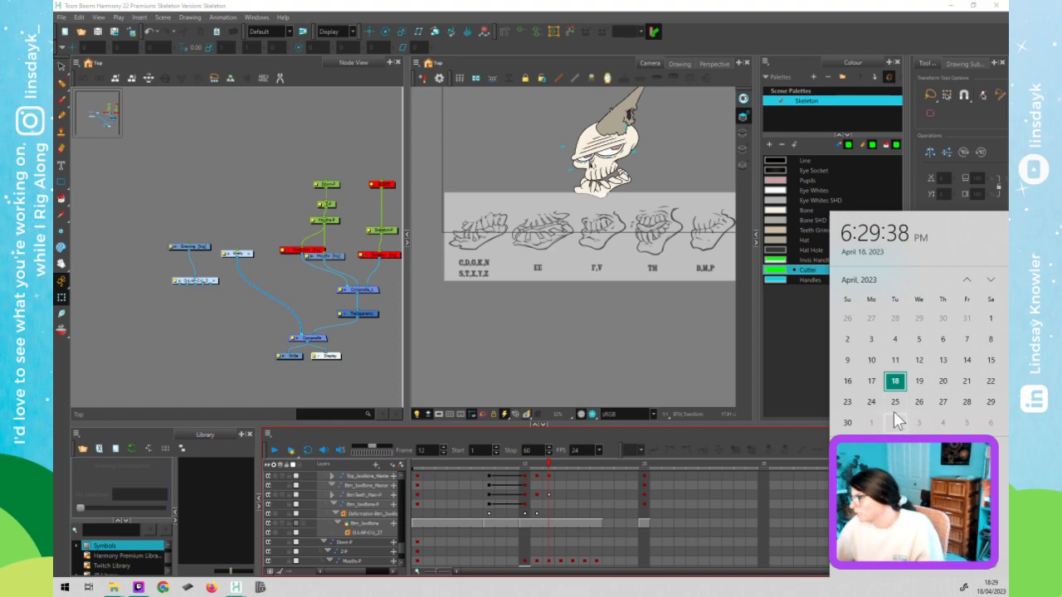
pyautogui.click(990, 279)
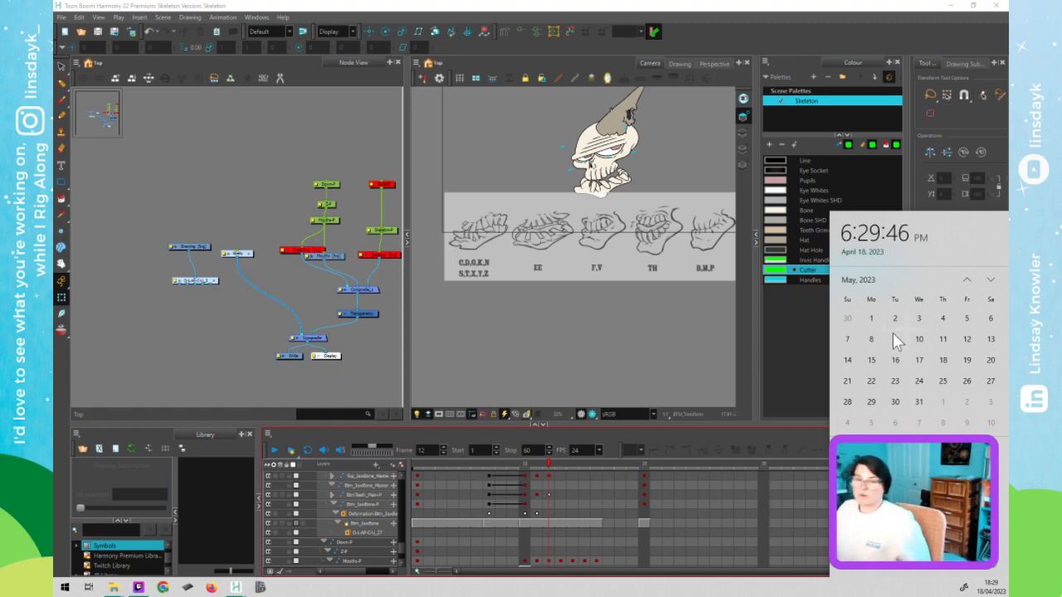
# - Close the system calendar and return to the camera view
pyautogui.click(710, 349)
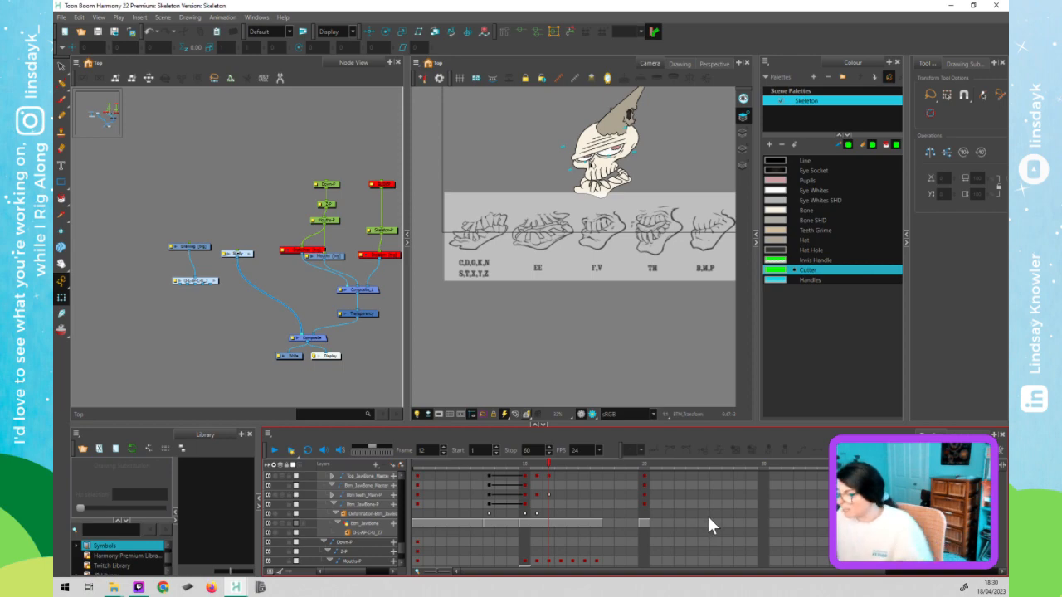
pyautogui.click(690, 369)
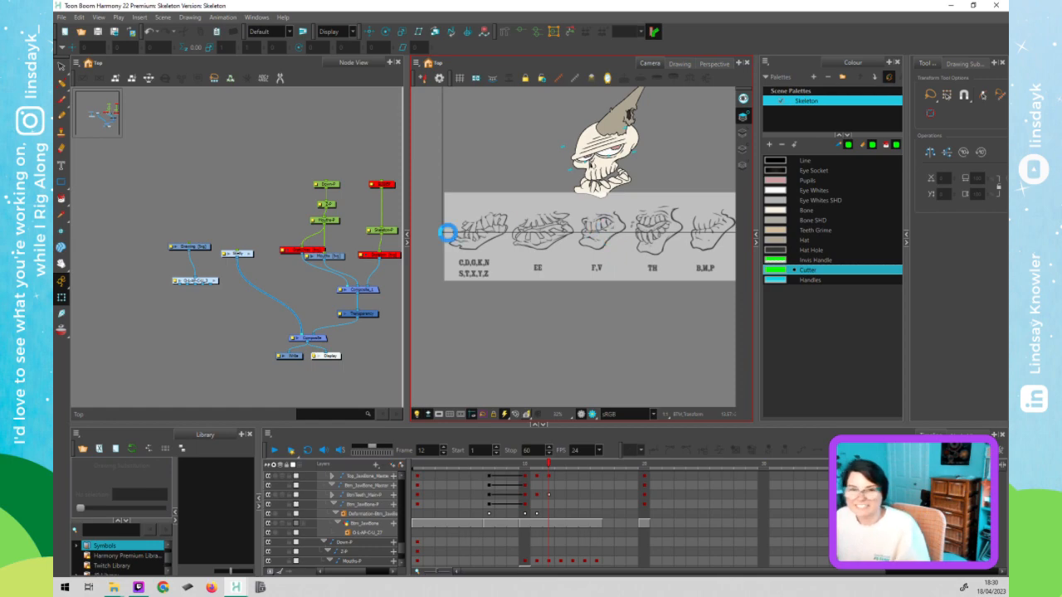
# - Add a backdrop around the skeleton rig's group node feeding the lowest composite, and move the separate two-node chain away from it
pyautogui.click(248, 254)
pyautogui.hotkey('ctrl', 'alt', 'b')
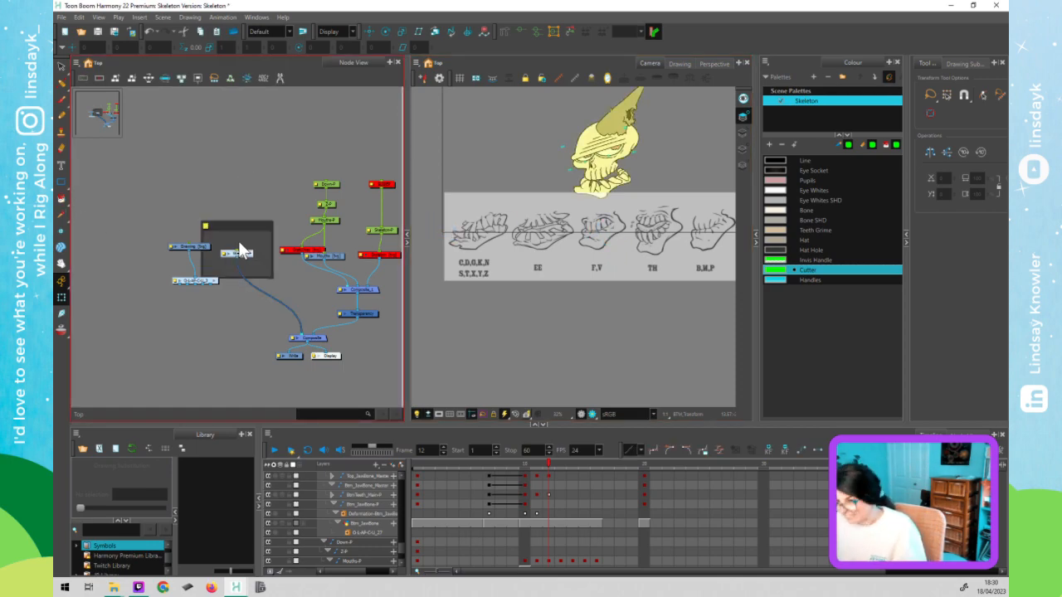
pyautogui.moveTo(178, 235); pyautogui.dragTo(128, 277)
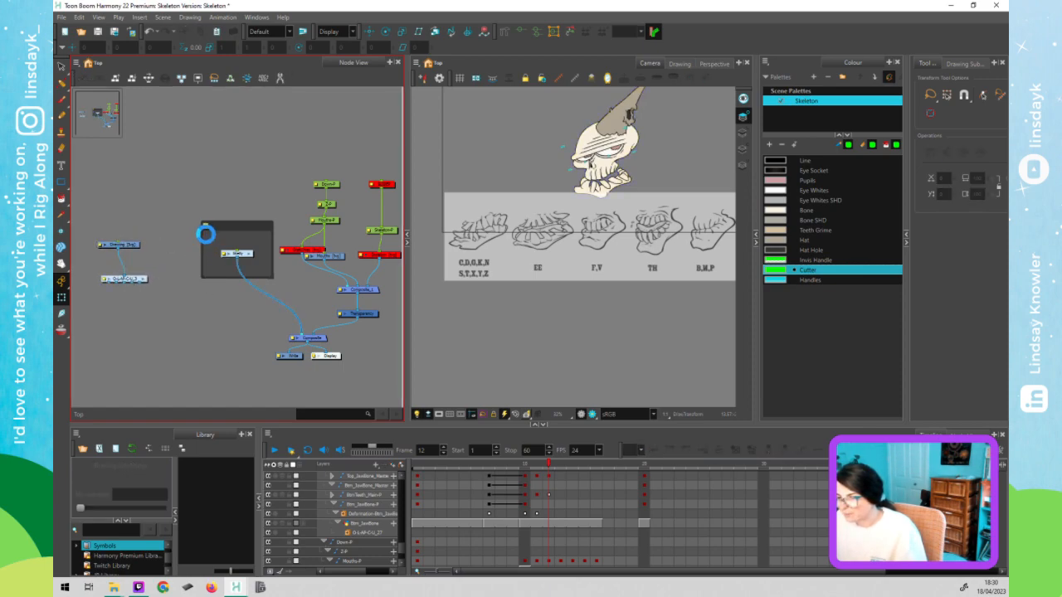
# - Enter the backdrop's text as "Frame 12 btm jaw to be finished + ck w", the colleague's name, and "to see designs"
pyautogui.click(205, 226)
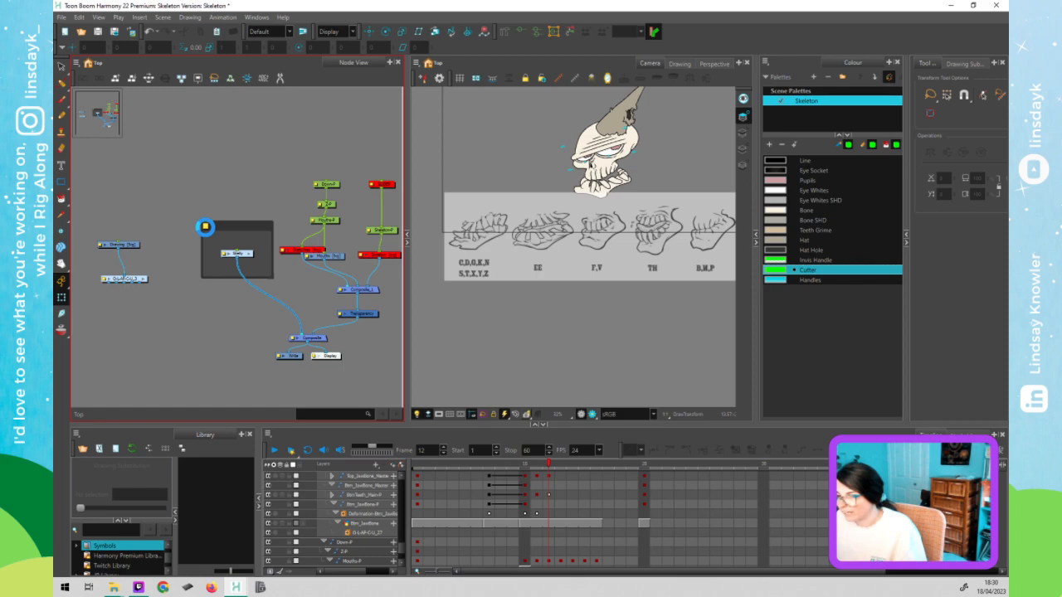
pyautogui.click(206, 227)
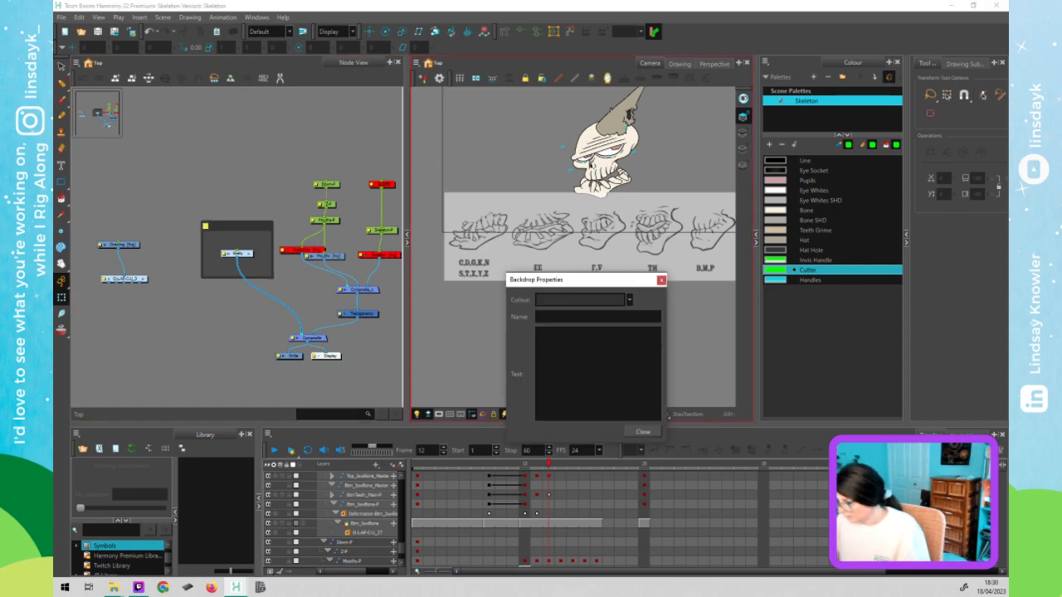
pyautogui.write('Frame 12')
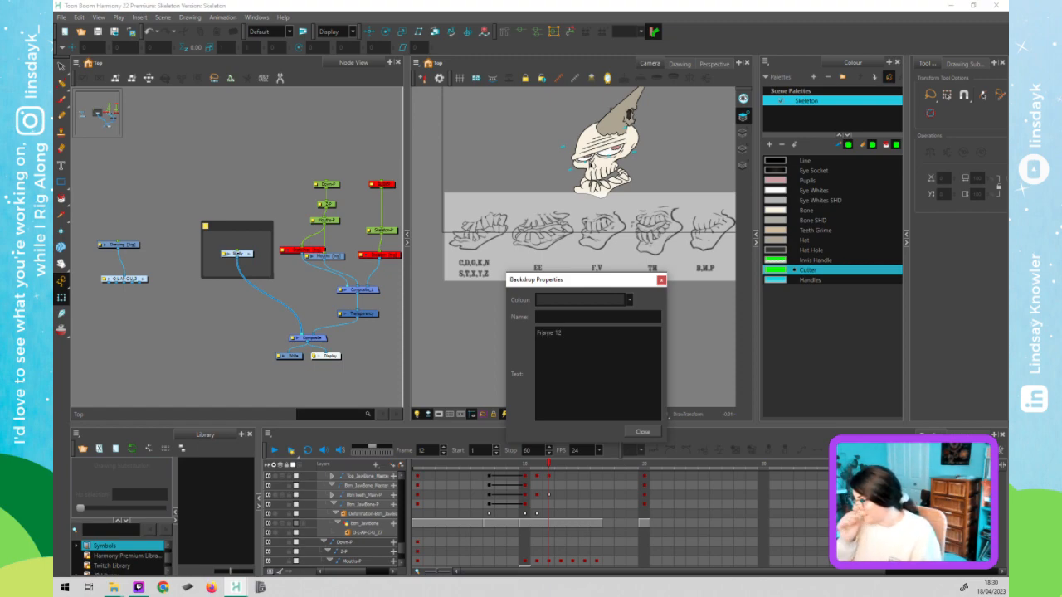
pyautogui.write(' btm')
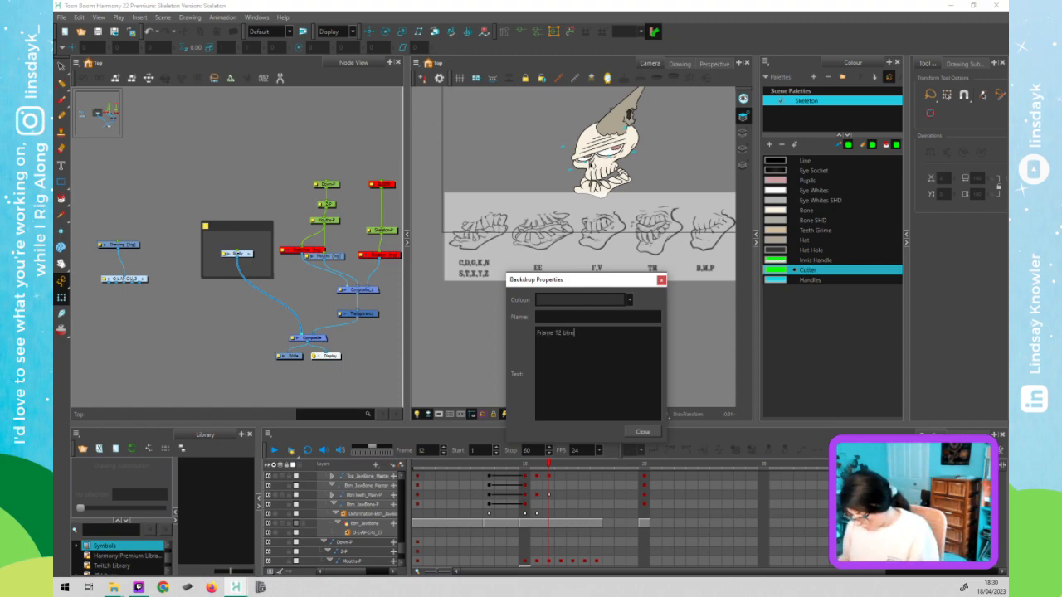
pyautogui.write(' jaw t')
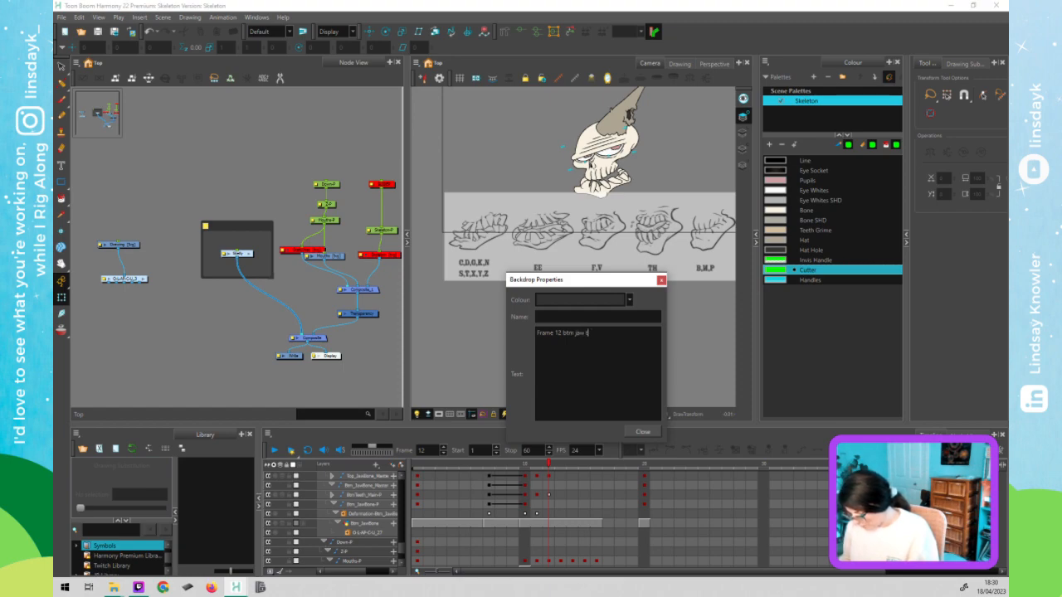
pyautogui.write('o be')
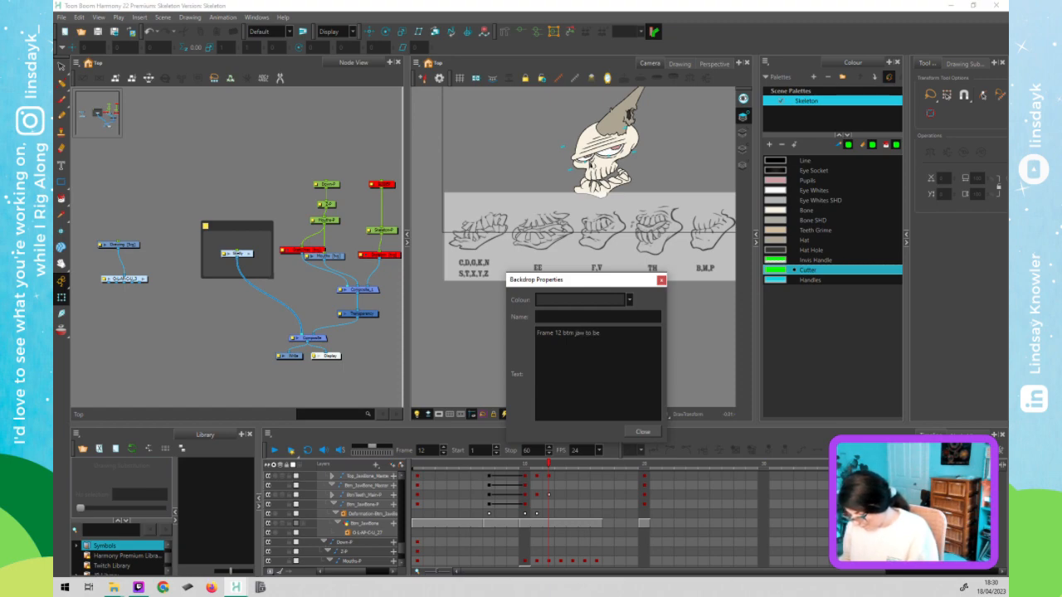
pyautogui.write(' finished')
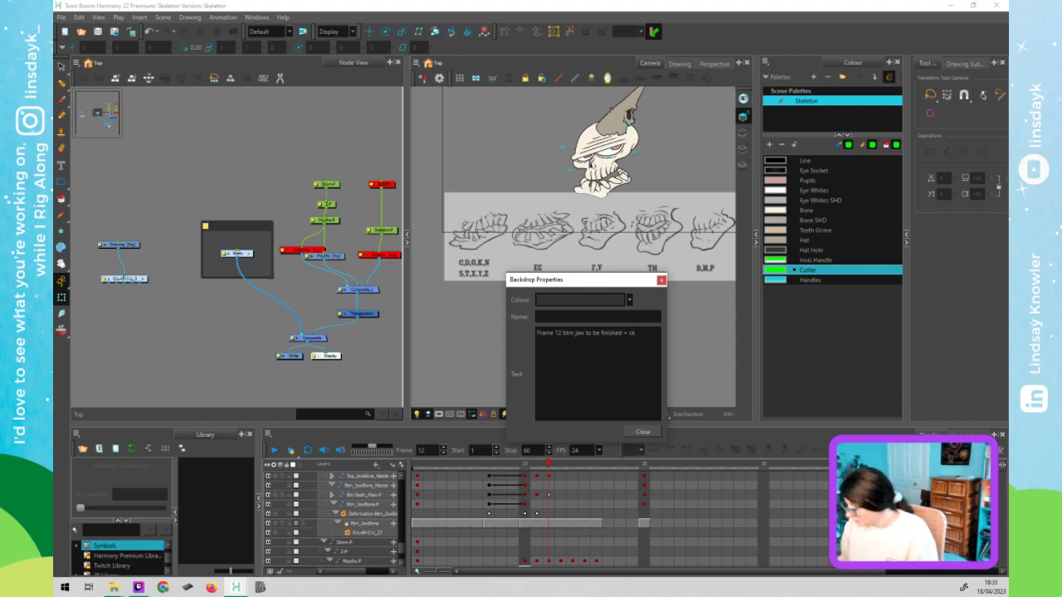
pyautogui.write('+ ck w bre')
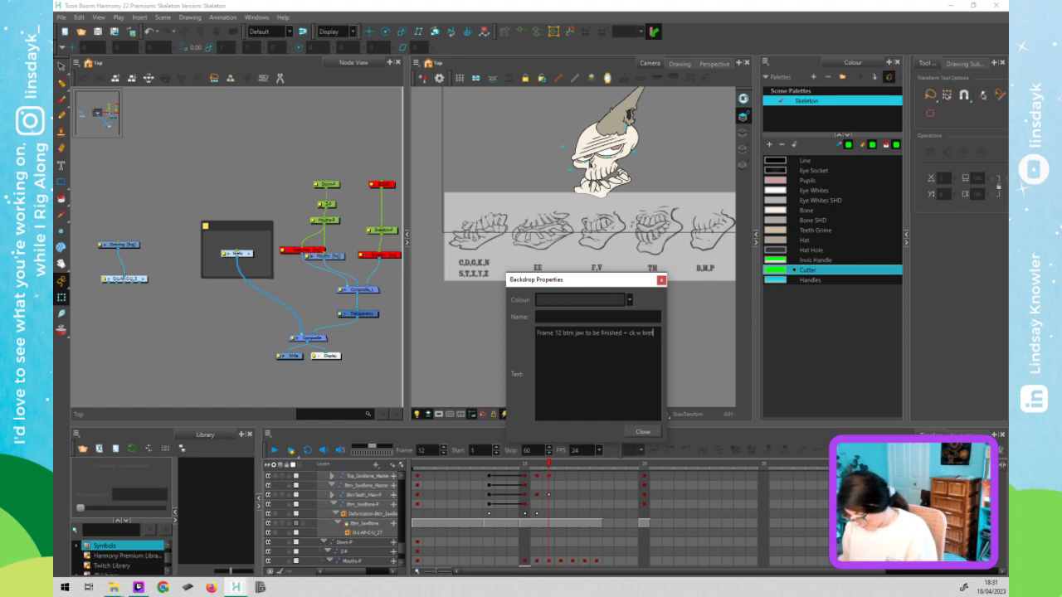
pyautogui.write('tt to see')
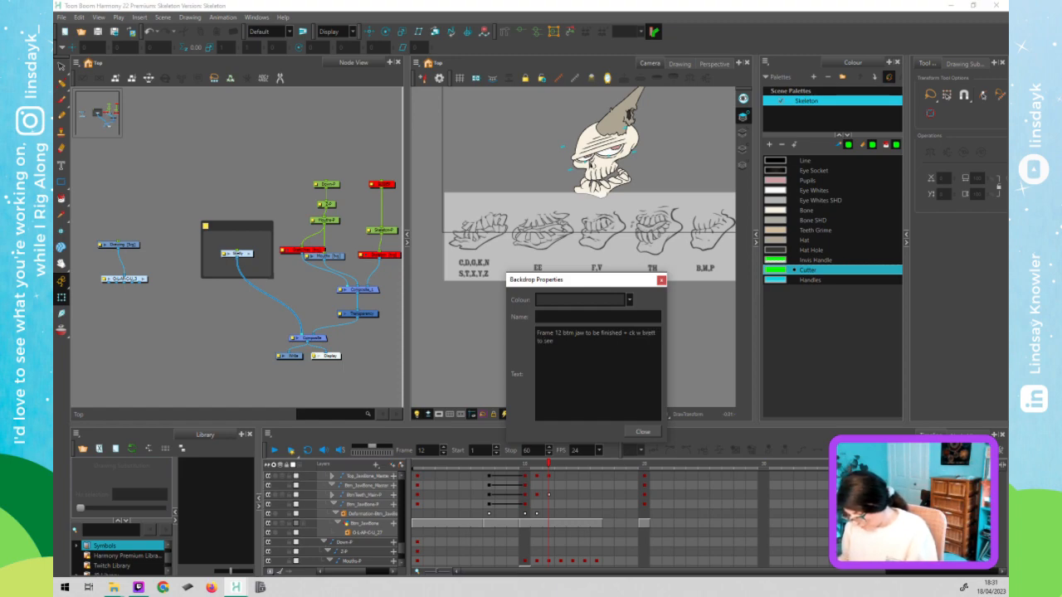
pyautogui.write(' designs')
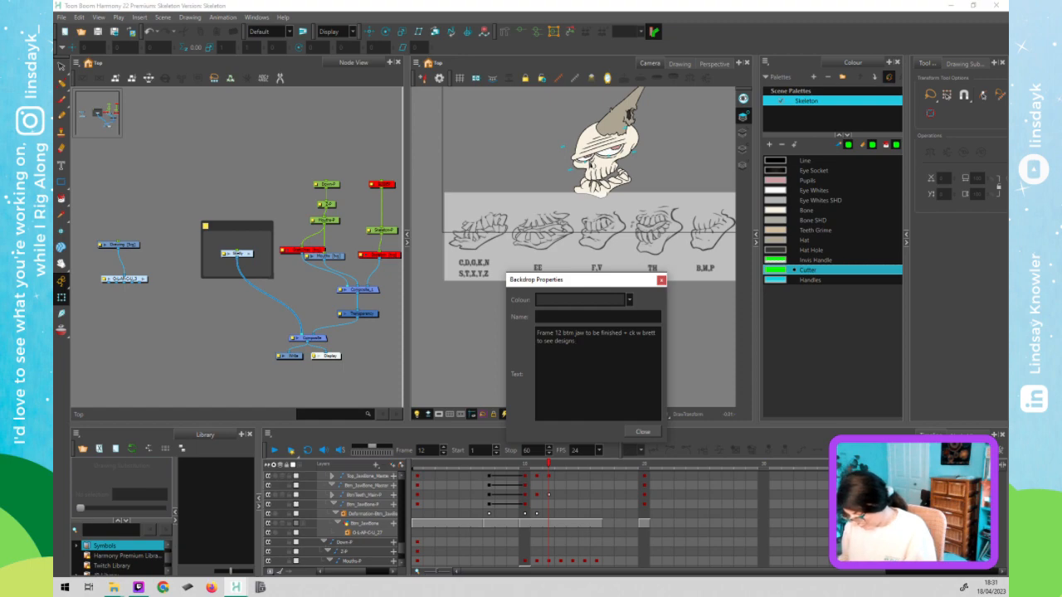
# - Insert "final" before "designs" in the backdrop's text and close its properties
pyautogui.click(555, 341)
pyautogui.write('final')
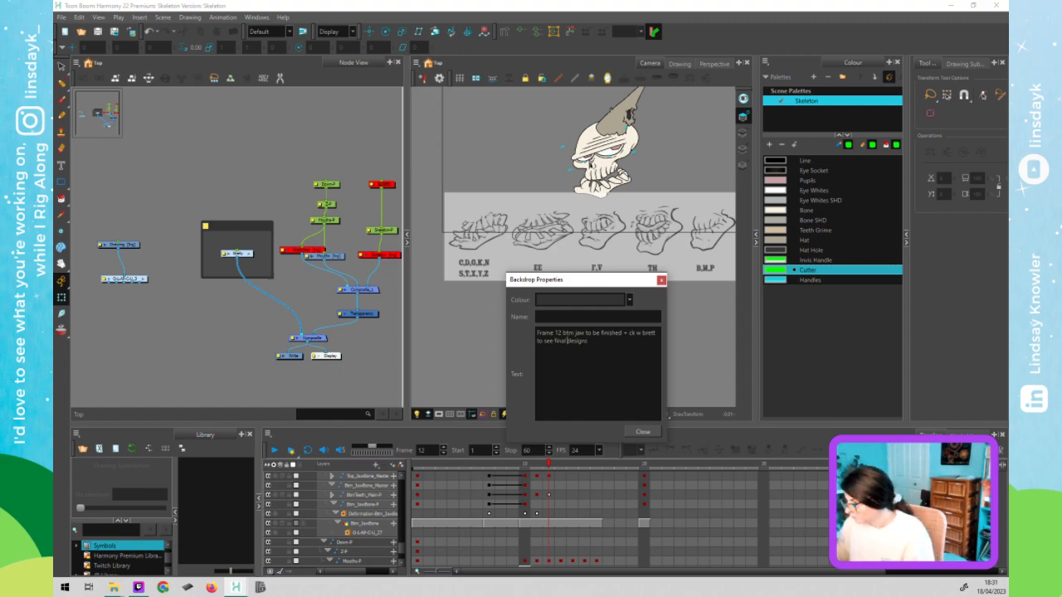
pyautogui.click(656, 430)
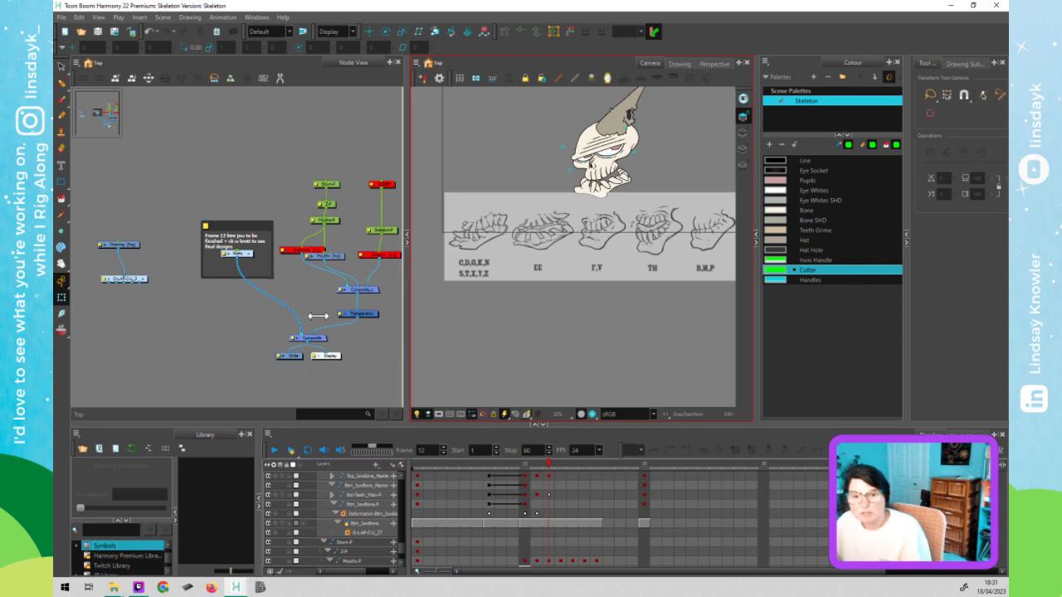
pyautogui.click(129, 328)
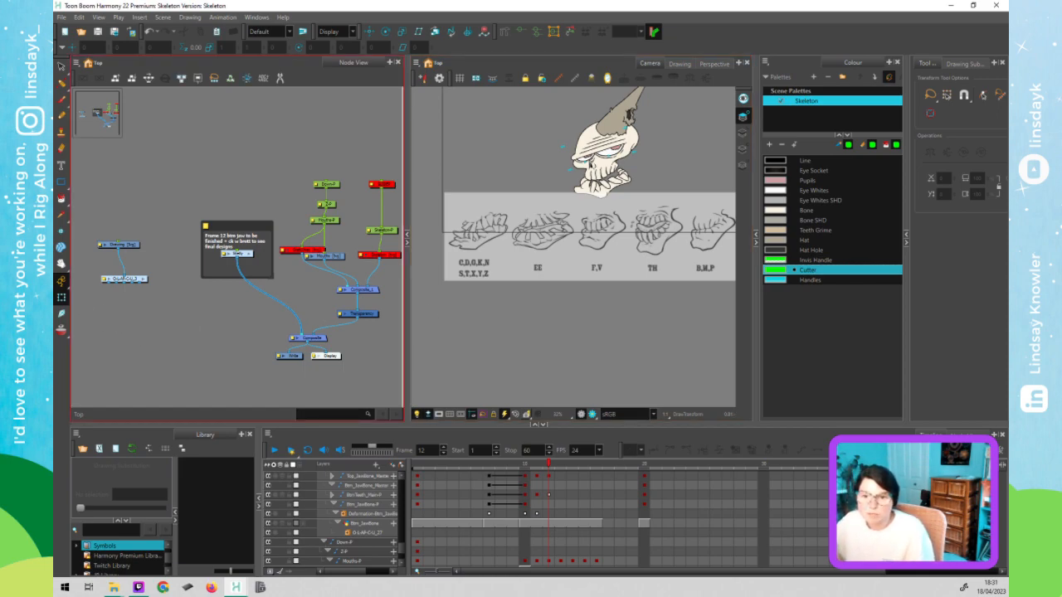